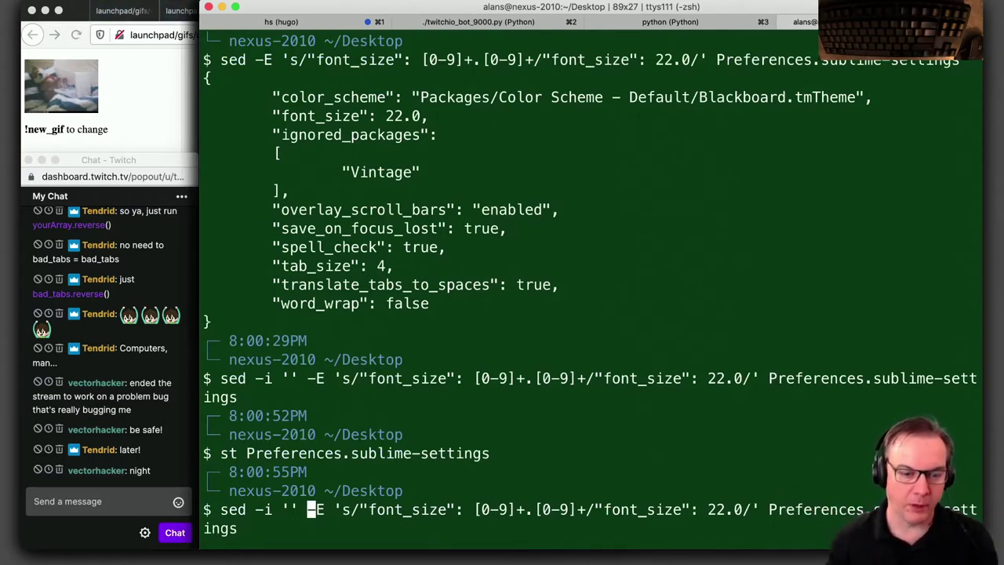
Rerun the in-place sed replacement setting font_size to 22.0 in Preferences.sublime-settings, with '.bak' as the backup suffix
{"action": "left_click", "coordinate": [293, 510]}
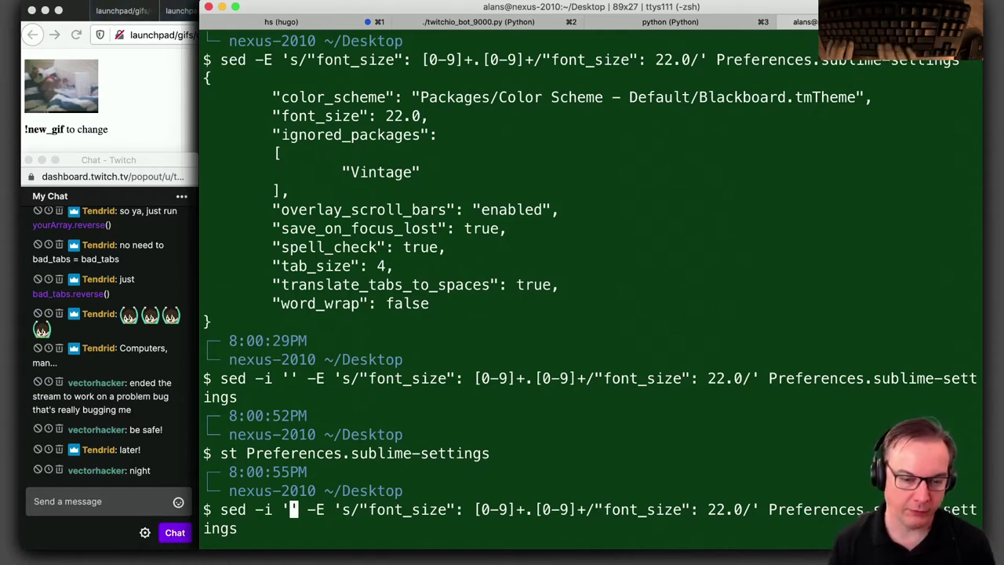
{"action": "type", "text": ".bak"}
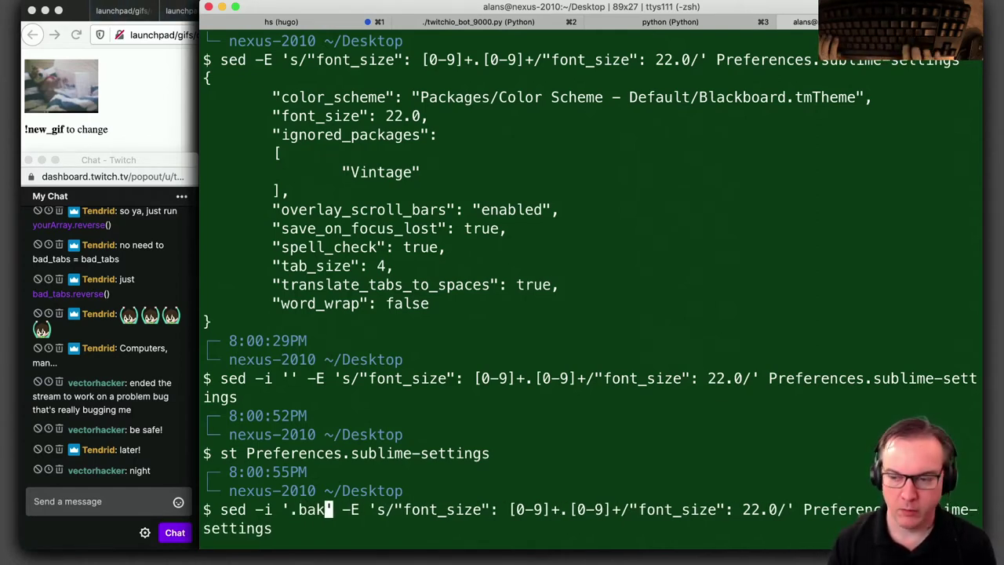
{"action": "key", "text": "Return"}
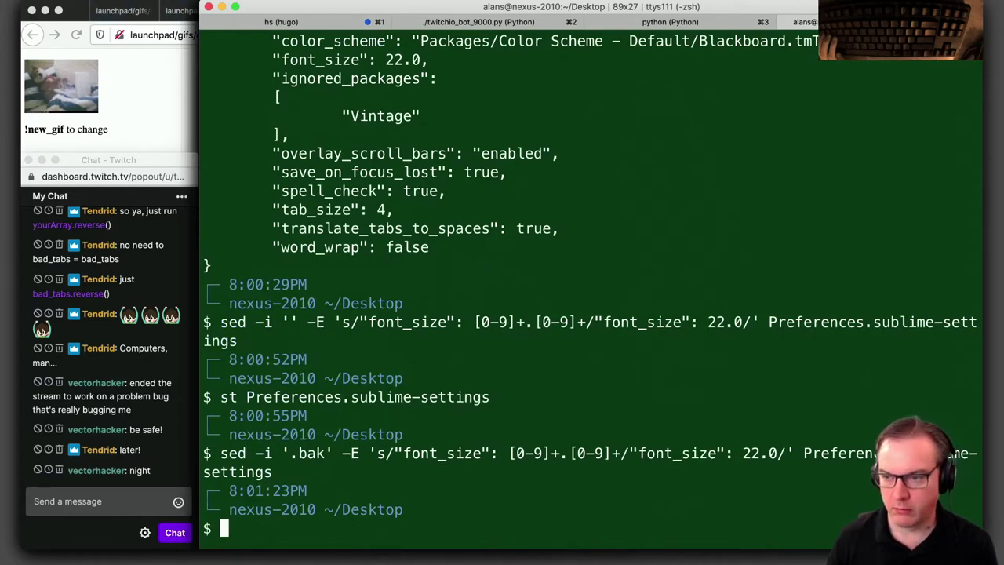
Switch to Sublime Text to check font_size in Preferences.sublime-settings, and compare it with the terminal's sed command and its .bak suffix
{"action": "key", "text": "super+space"}
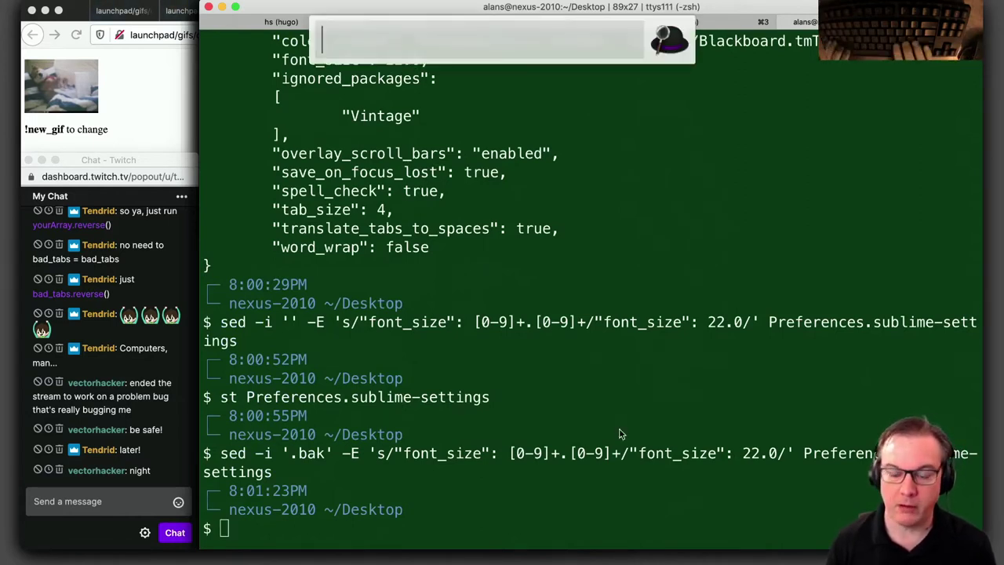
{"action": "type", "text": "st"}
{"action": "key", "text": "Return"}
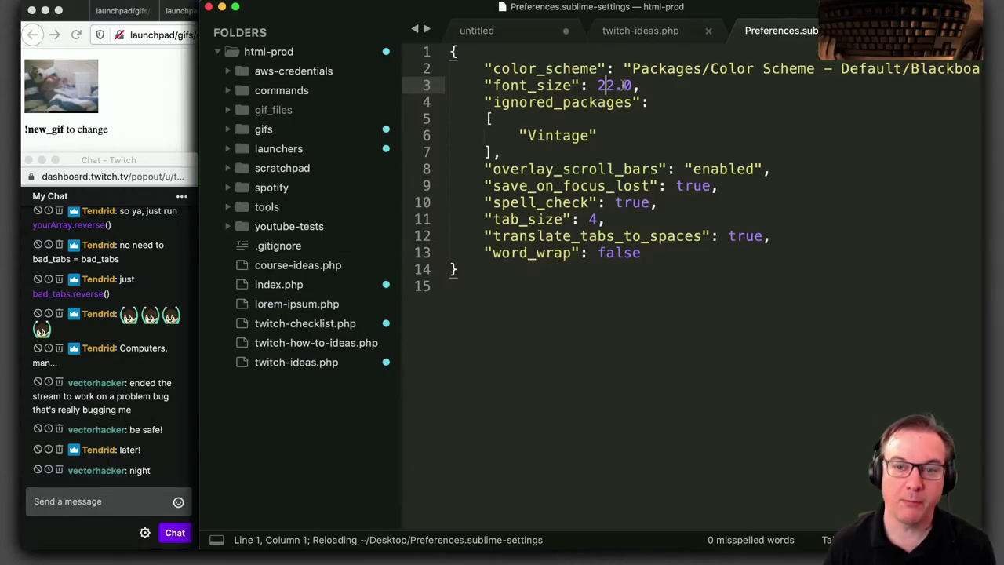
{"action": "left_click", "coordinate": [625, 85]}
{"action": "key", "text": "super+Tab"}
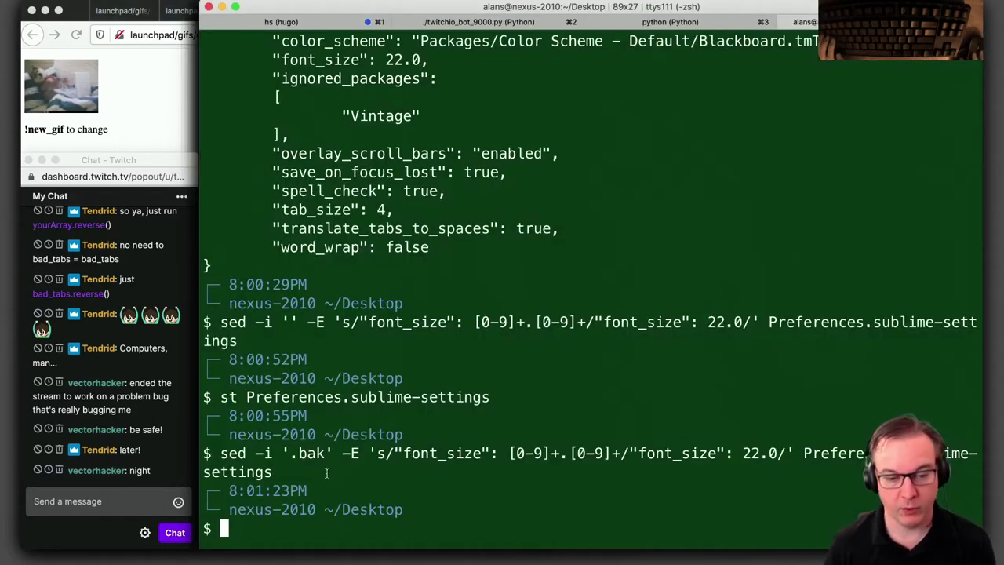
{"action": "left_click_drag", "start_coordinate": [295, 454], "coordinate": [325, 454]}
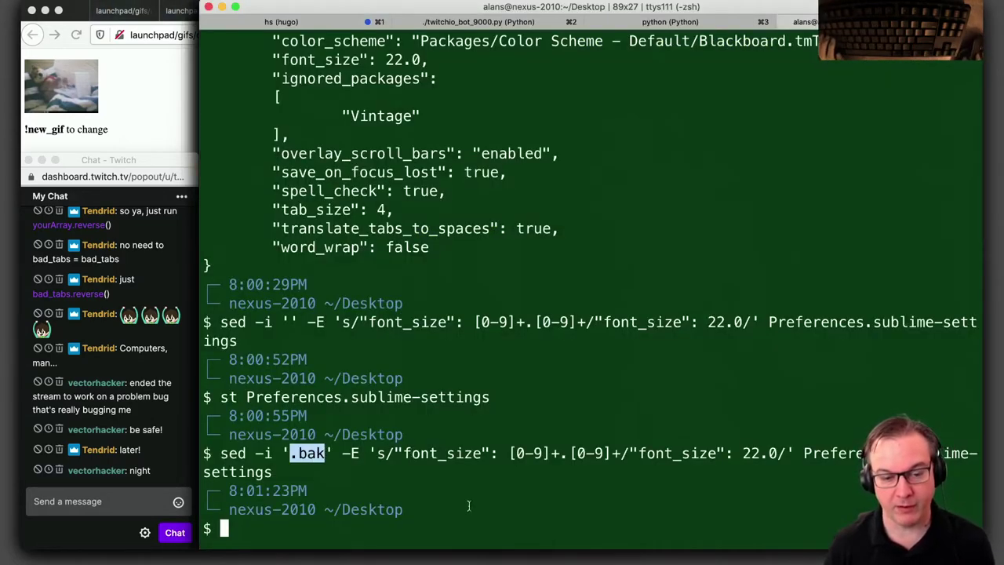
{"action": "key", "text": "super+Tab"}
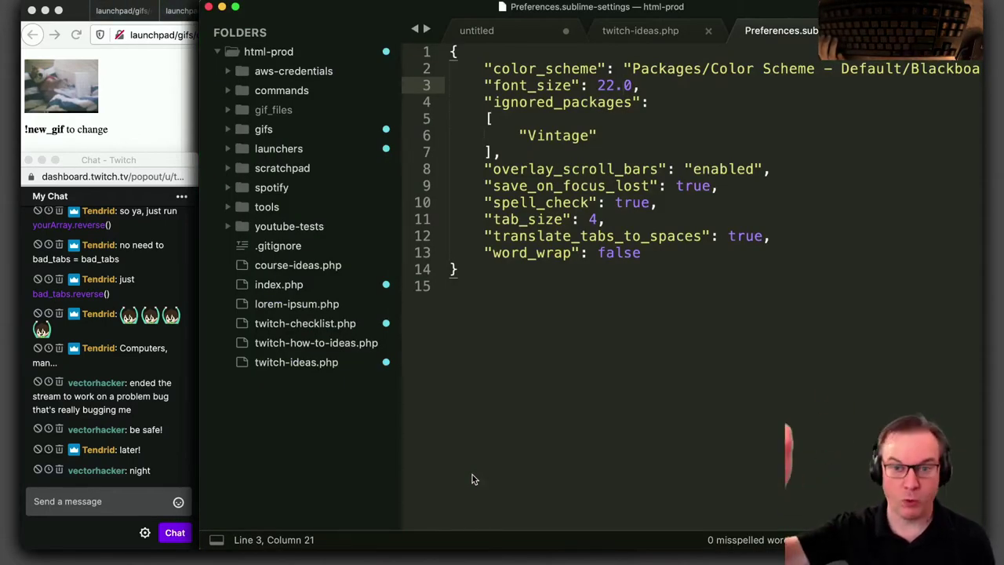
{"action": "key", "text": "super+Tab"}
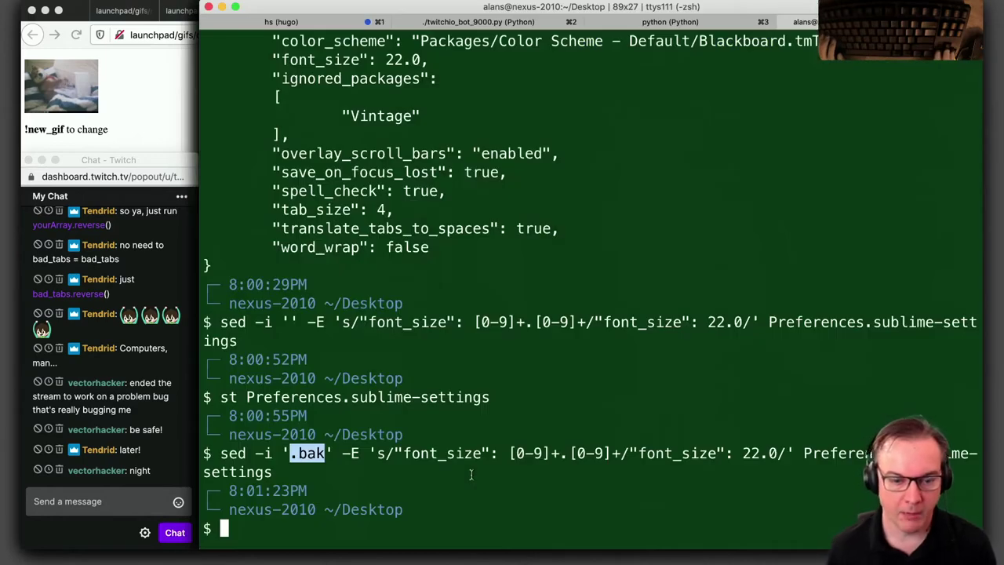
{"action": "key", "text": "super+Tab"}
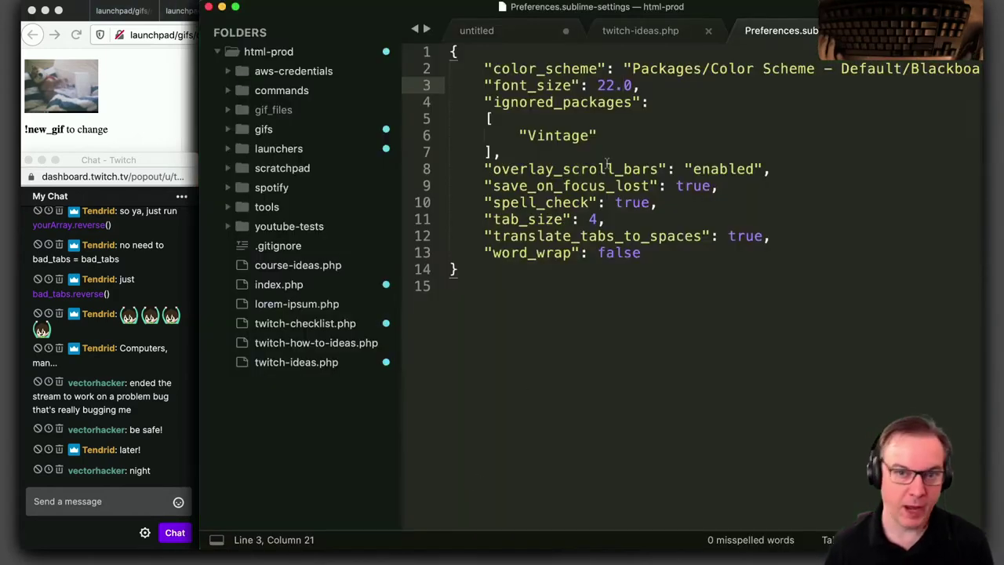
{"action": "key", "text": "super+Tab"}
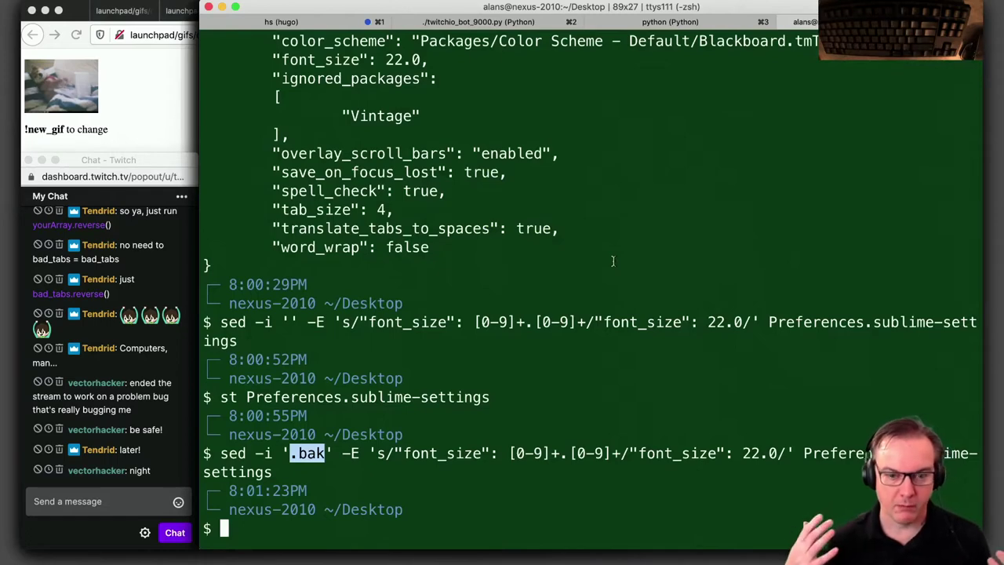
{"action": "key", "text": "alt+space"}
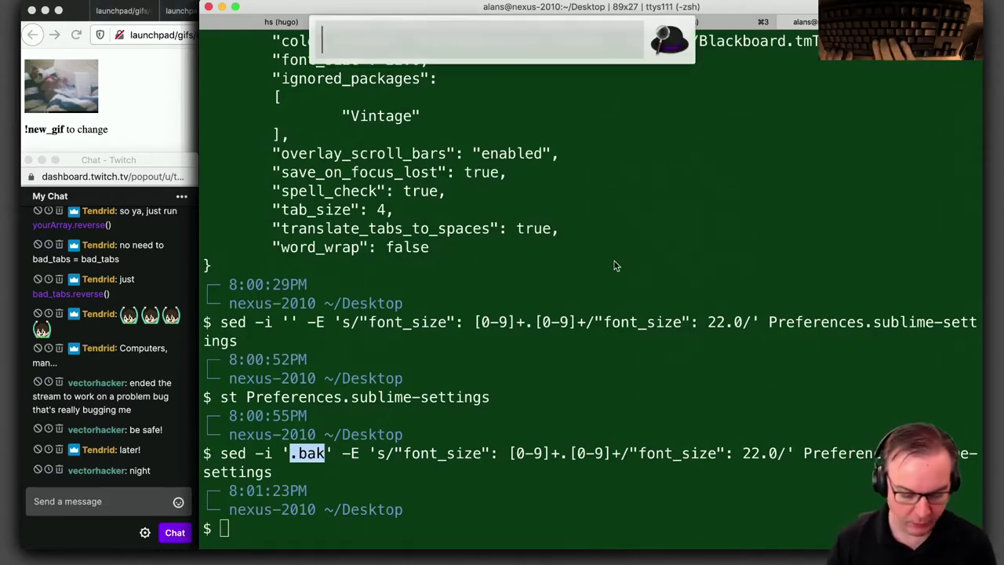
{"action": "type", "text": "ek"}
{"action": "key", "text": "BackSpace"}
{"action": "key", "text": "BackSpace"}
{"action": "key", "text": "Escape"}
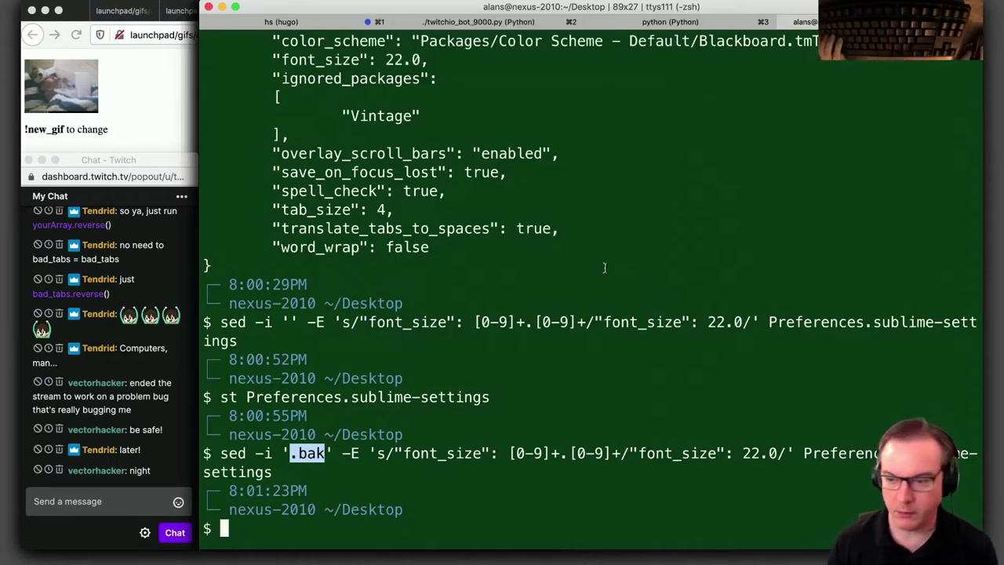
Delete Preferences.sublime-settings from the Desktop folder with the rm command
{"action": "type", "text": "rm "}
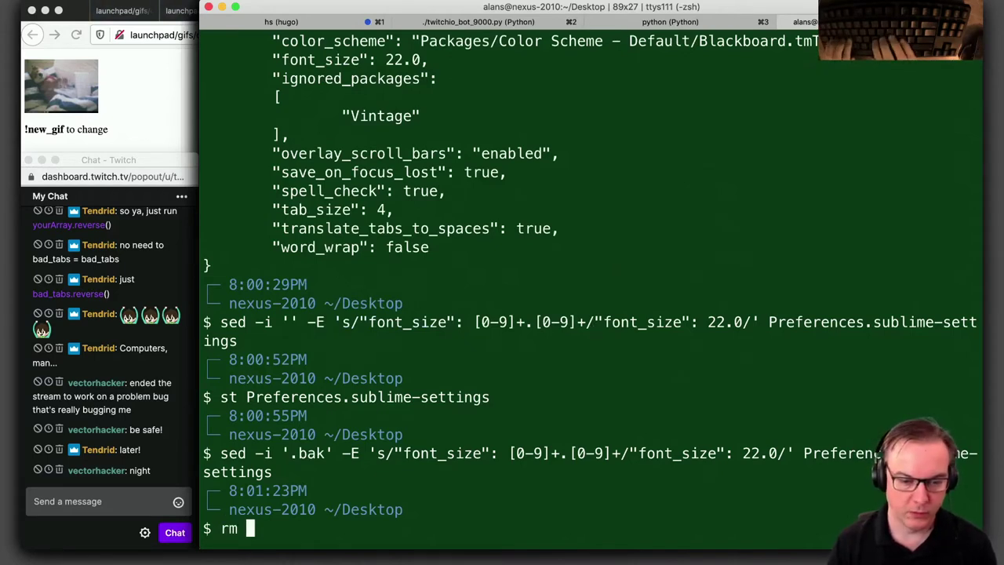
{"action": "type", "text": "Preferences.sublime-settings"}
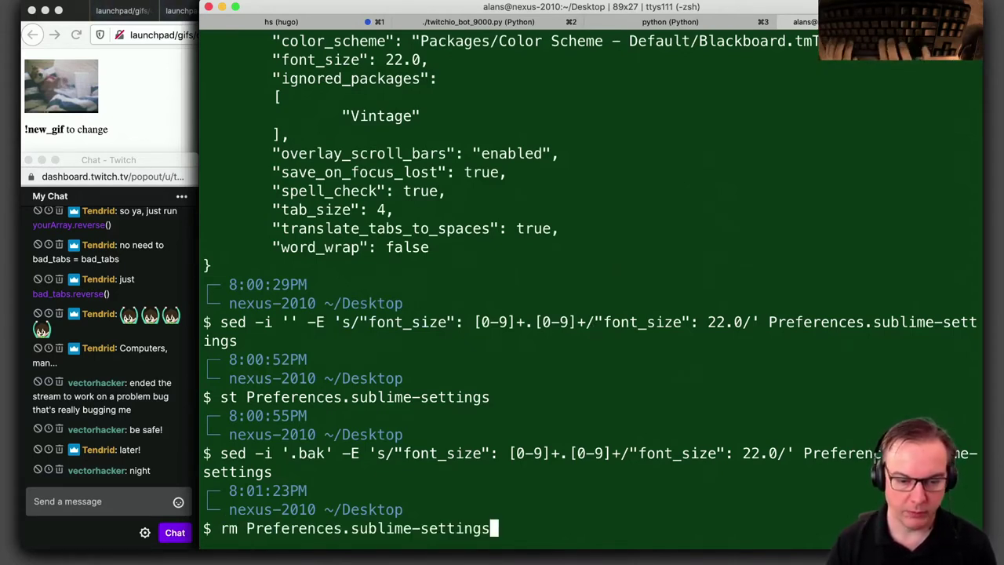
{"action": "key", "text": "Return"}
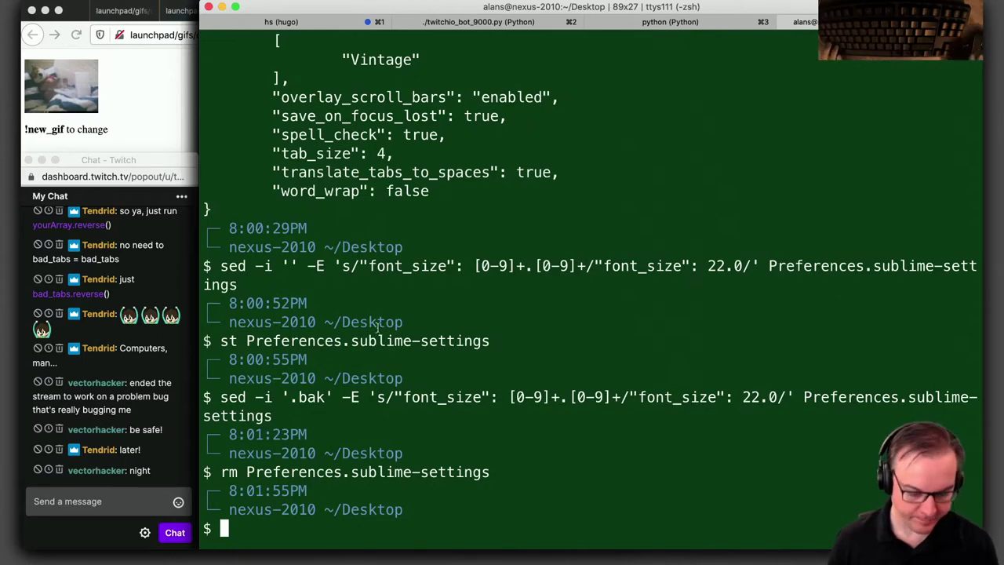
Switch to Sublime Text and close Preferences.sublime-settings without saving its changes
{"action": "key", "text": "alt+space"}
{"action": "type", "text": "sub"}
{"action": "key", "text": "Return"}
{"action": "key", "text": "super+w"}
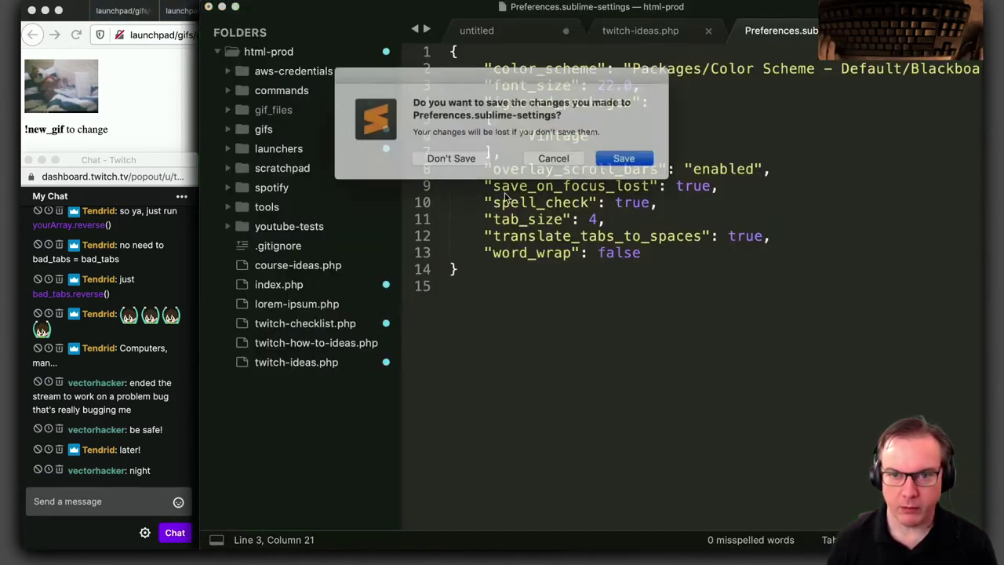
{"action": "key", "text": "super+d"}
Bring up the October 25 stream notes in Safari, and switch to the Keyboard Maestro editor
{"action": "mouse_move", "coordinate": [563, 235]}
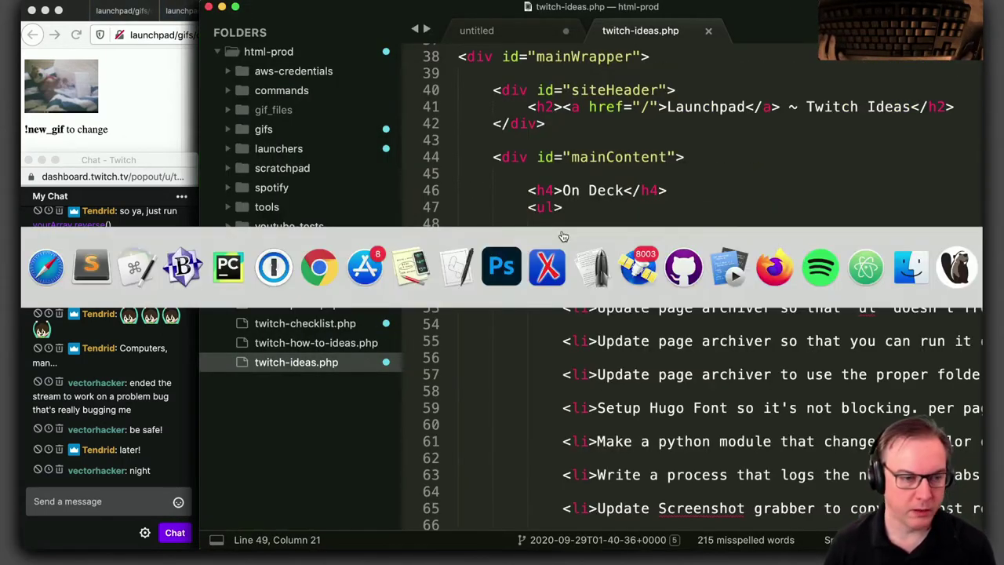
{"action": "key", "text": "Left"}
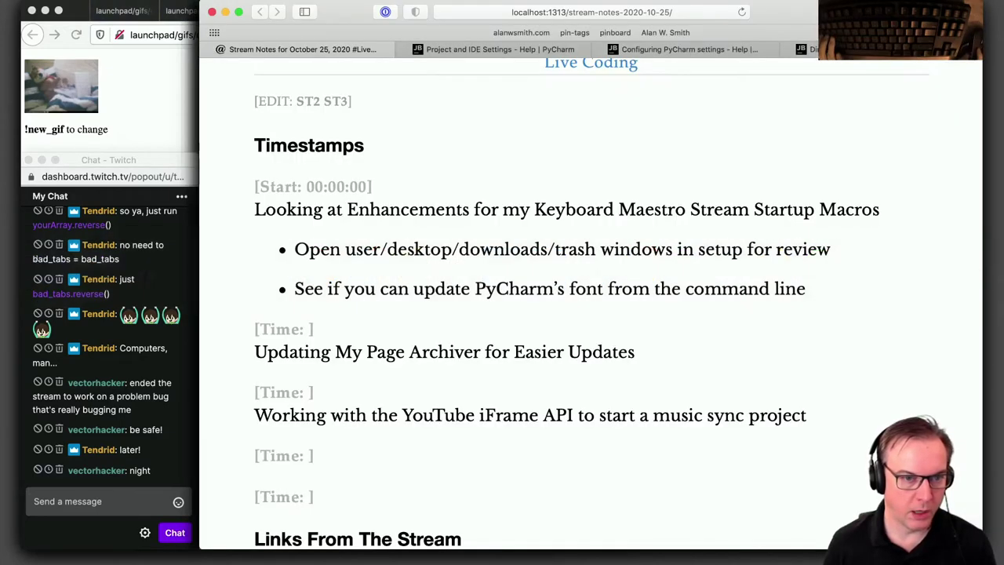
{"action": "key", "text": "Return"}
{"action": "key", "text": "super+Tab"}
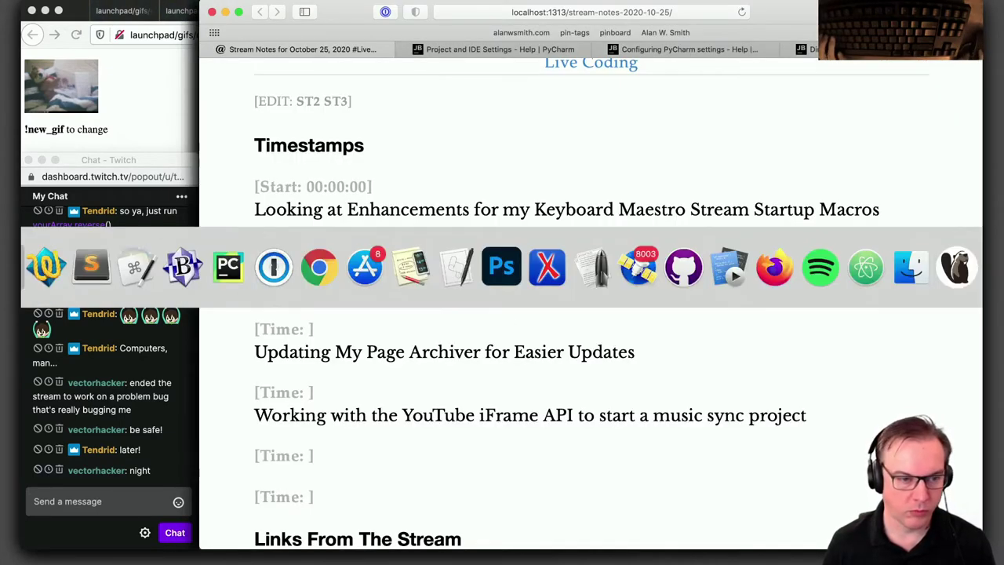
{"action": "left_click", "coordinate": [46, 270]}
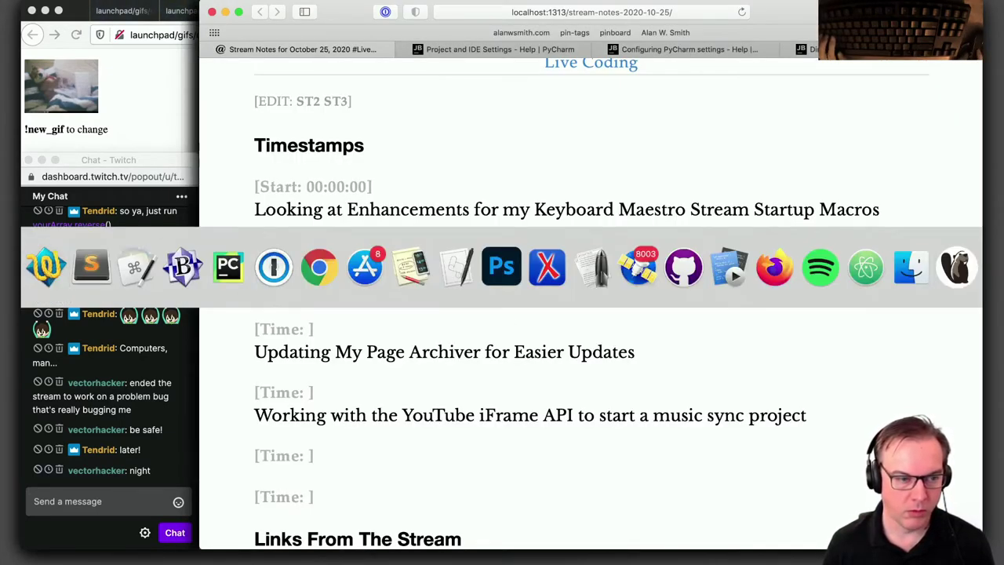
{"action": "key", "text": "Right"}
{"action": "key", "text": "Right"}
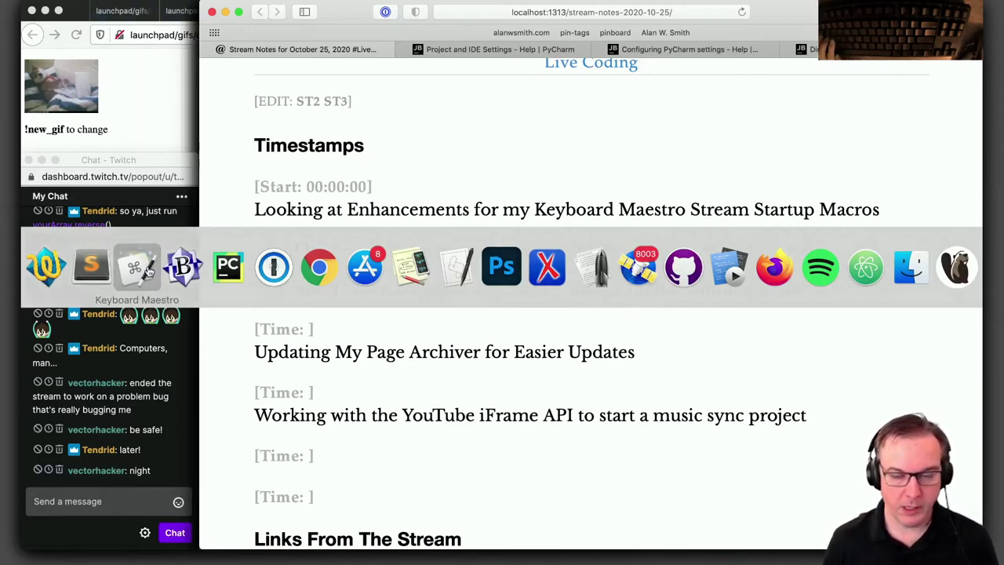
{"action": "key", "text": "Return"}
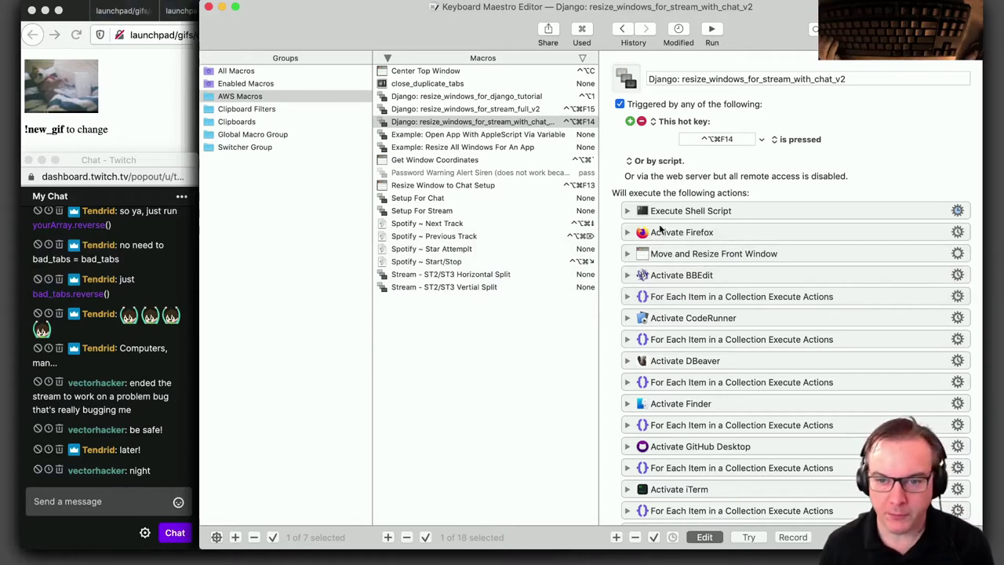
Review the first shell script and the full action list of the resize_windows_for_stream_with_chat_v2 macro
{"action": "left_click", "coordinate": [628, 211]}
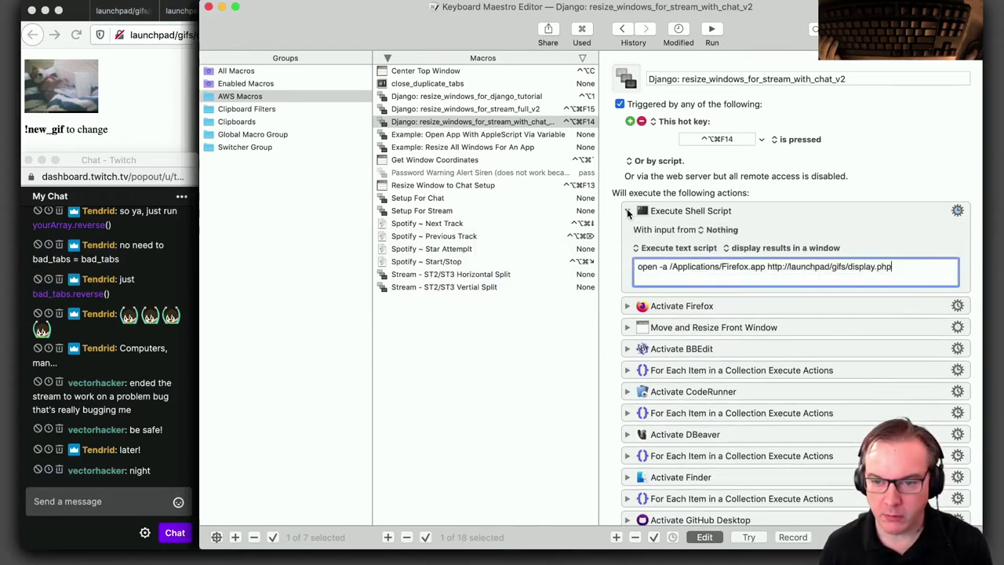
{"action": "left_click", "coordinate": [627, 209]}
{"action": "scroll", "coordinate": [642, 330], "scroll_direction": "down", "scroll_amount": 15}
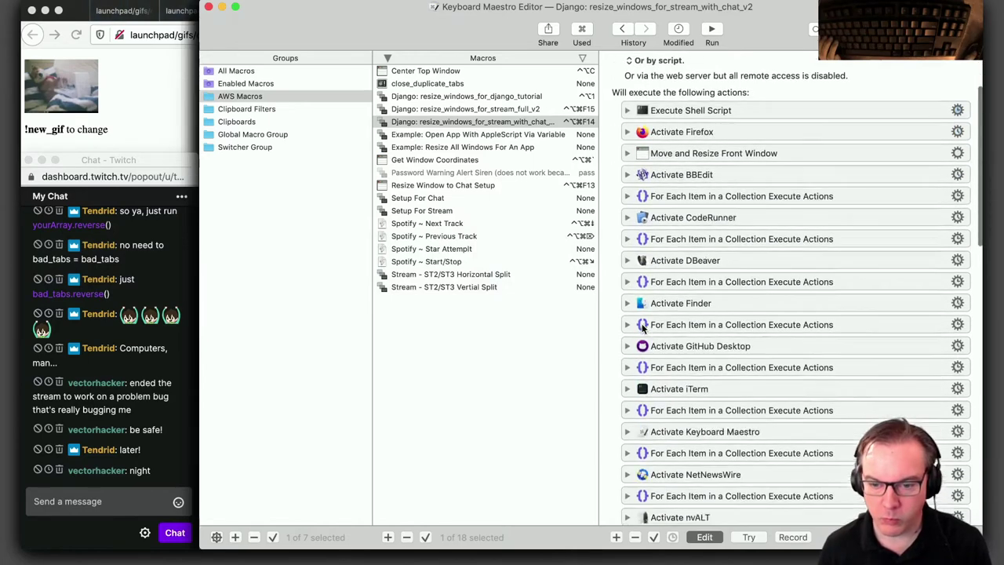
{"action": "scroll", "coordinate": [641, 330], "scroll_direction": "down", "scroll_amount": 10}
{"action": "scroll", "coordinate": [642, 330], "scroll_direction": "up", "scroll_amount": 5}
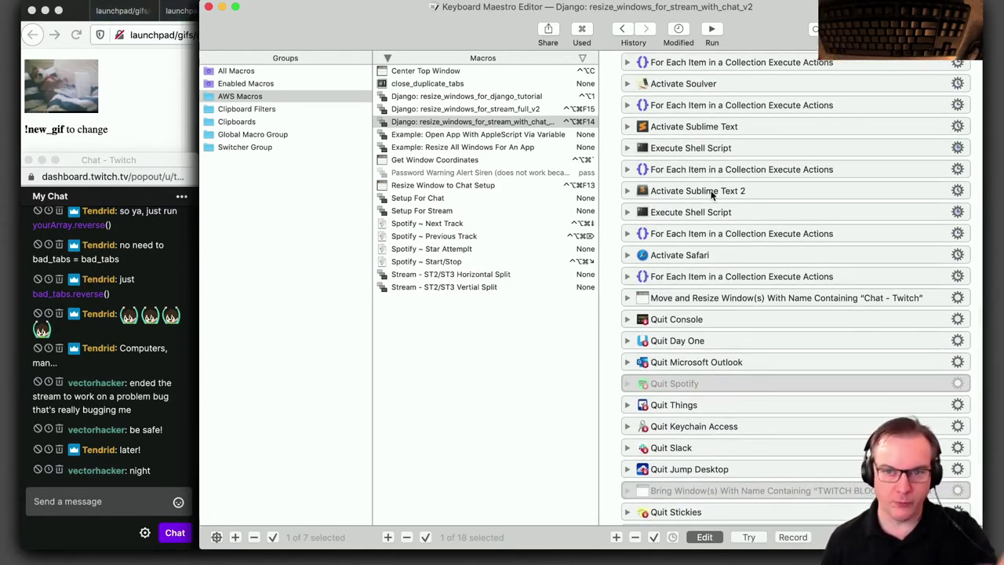
{"action": "scroll", "coordinate": [717, 213], "scroll_direction": "up", "scroll_amount": 15}
{"action": "scroll", "coordinate": [717, 214], "scroll_direction": "down", "scroll_amount": 15}
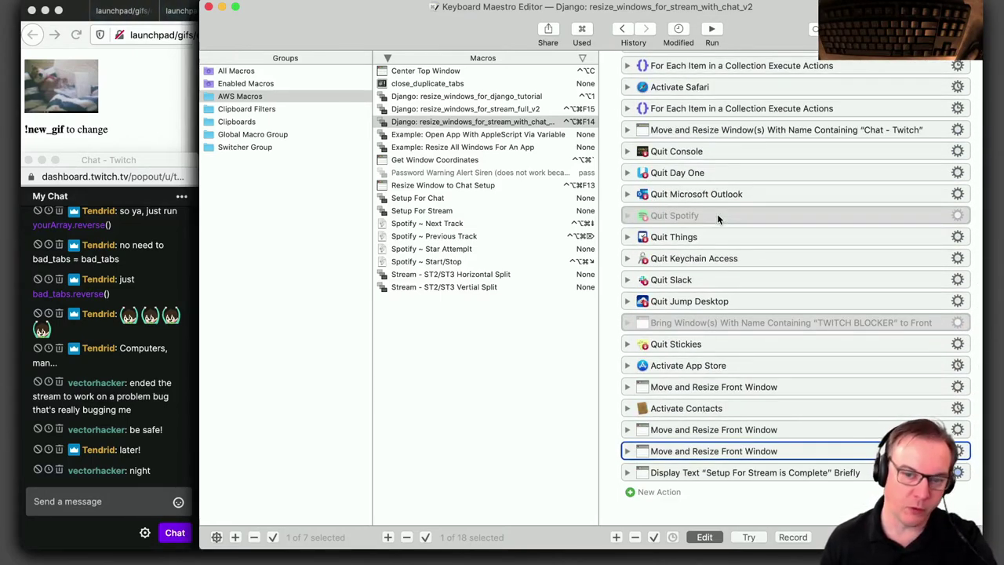
{"action": "scroll", "coordinate": [717, 213], "scroll_direction": "up", "scroll_amount": 5}
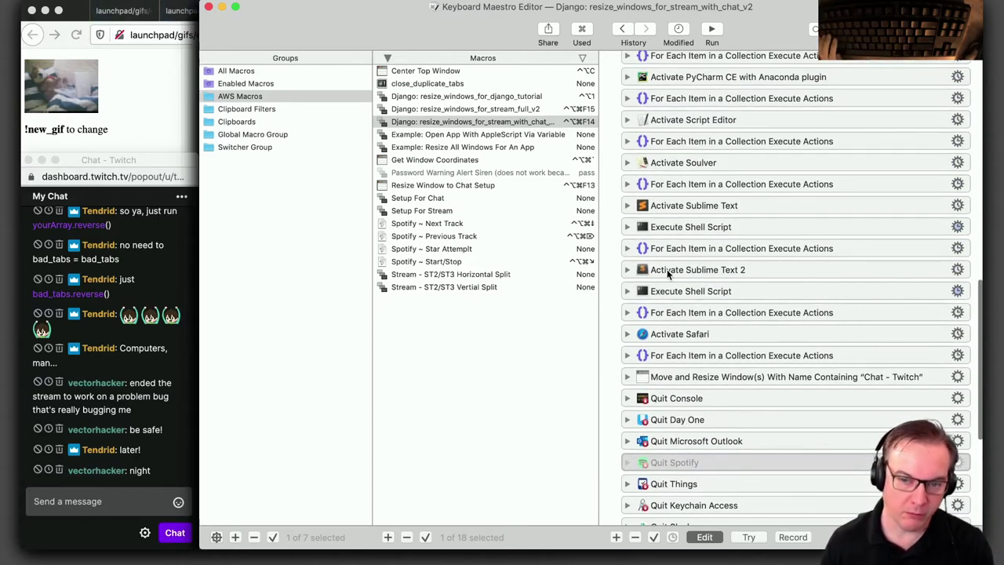
Inspect the sed command in the shell script action that follows Activate Sublime Text 2, and collapse it again
{"action": "left_click", "coordinate": [667, 269]}
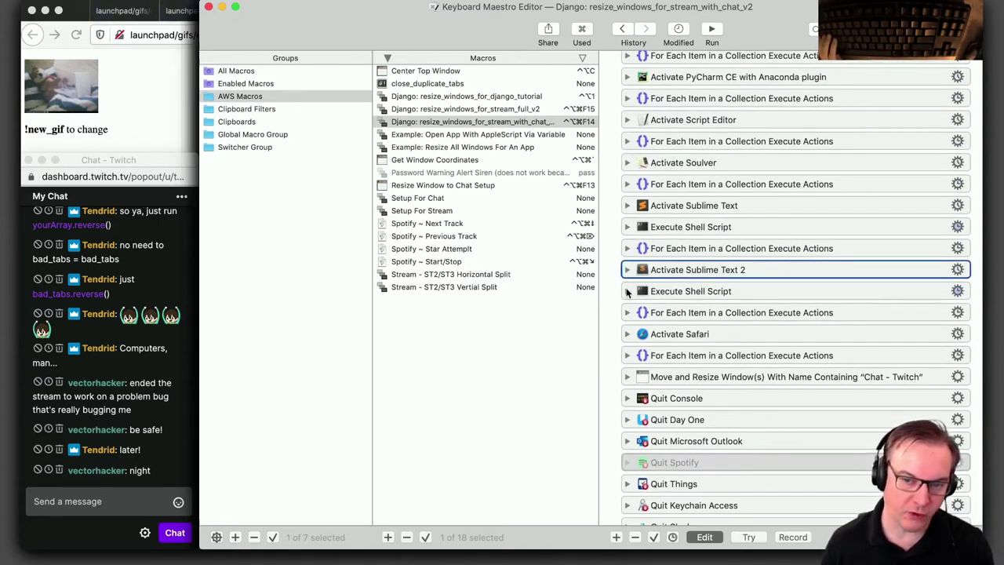
{"action": "left_click", "coordinate": [628, 291]}
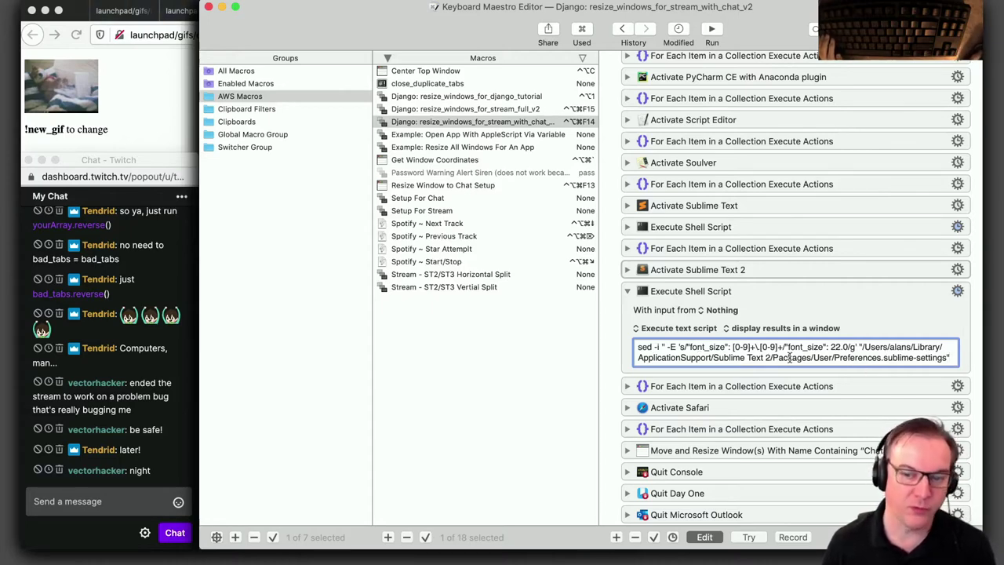
{"action": "left_click", "coordinate": [625, 293]}
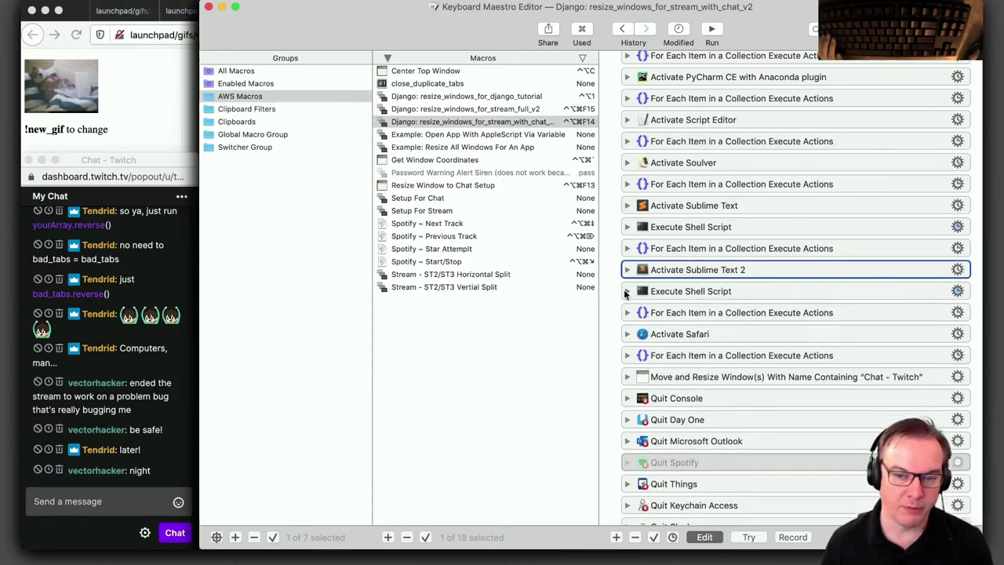
{"action": "key", "text": "alt+space"}
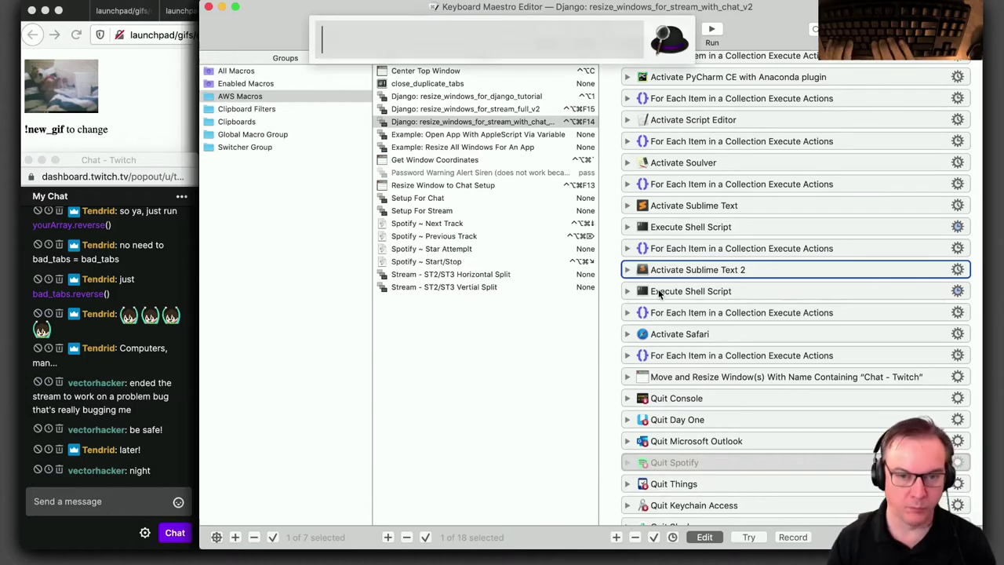
{"action": "type", "text": "st"}
{"action": "key", "text": "BackSpace"}
{"action": "key", "text": "BackSpace"}
{"action": "type", "text": "3"}
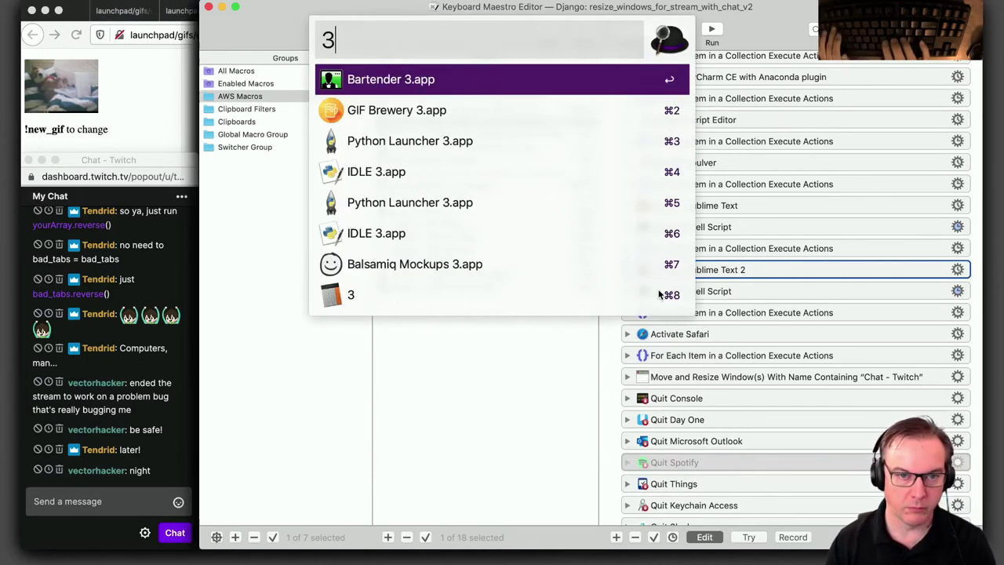
{"action": "key", "text": "Escape"}
Switch to the Sublime Text 2 window showing Preferences.sublime-settings and shrink it with a window-resizing macro
{"action": "key", "text": "super+Tab"}
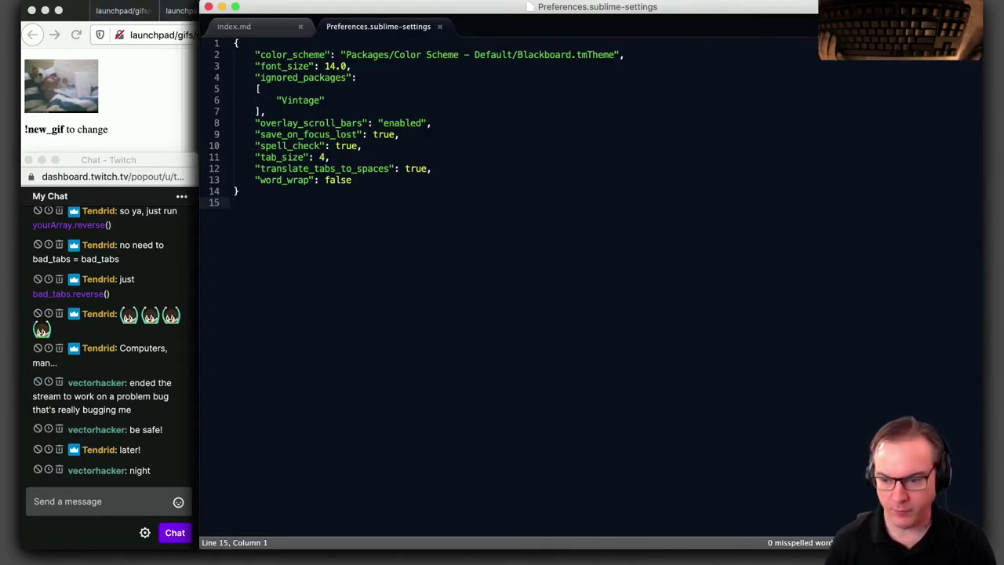
{"action": "key", "text": "ctrl+alt+super+F14"}
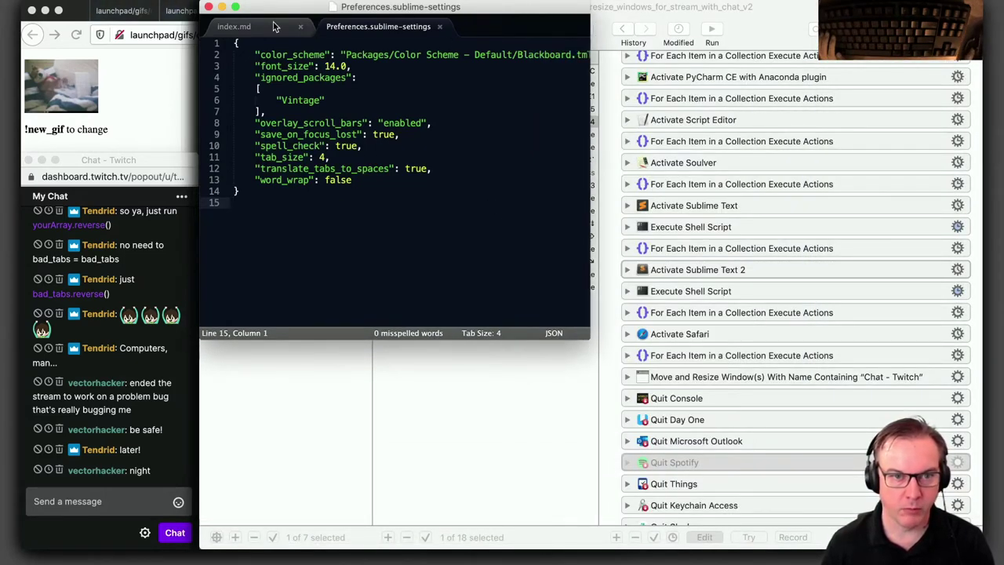
Show index.md in Sublime Text 2, enlarge its window, and place it over the chat area beside the macro's action list
{"action": "key", "text": "ctrl+Tab"}
{"action": "left_click_drag", "start_coordinate": [403, 10], "coordinate": [362, 34]}
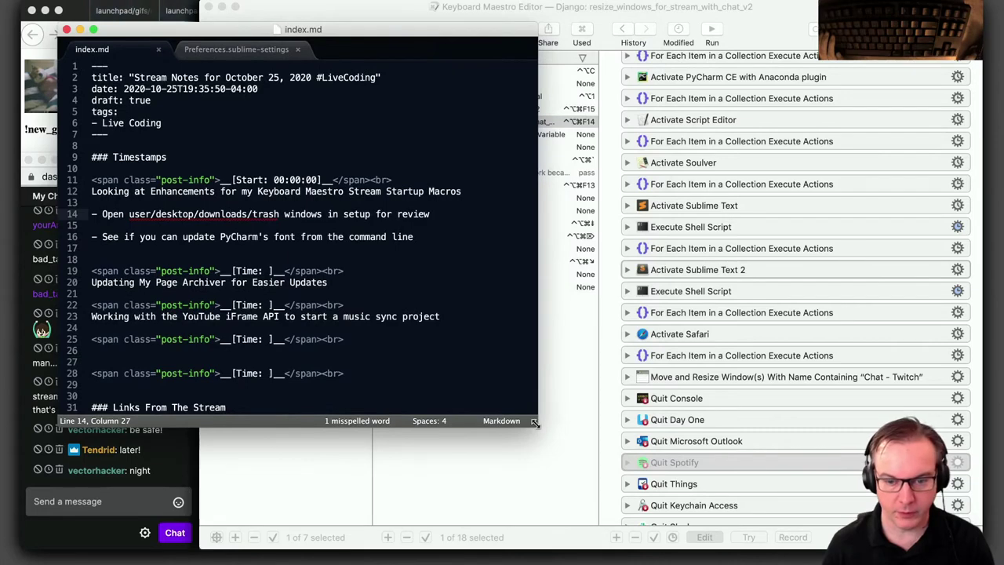
{"action": "left_click_drag", "start_coordinate": [534, 422], "coordinate": [559, 456]}
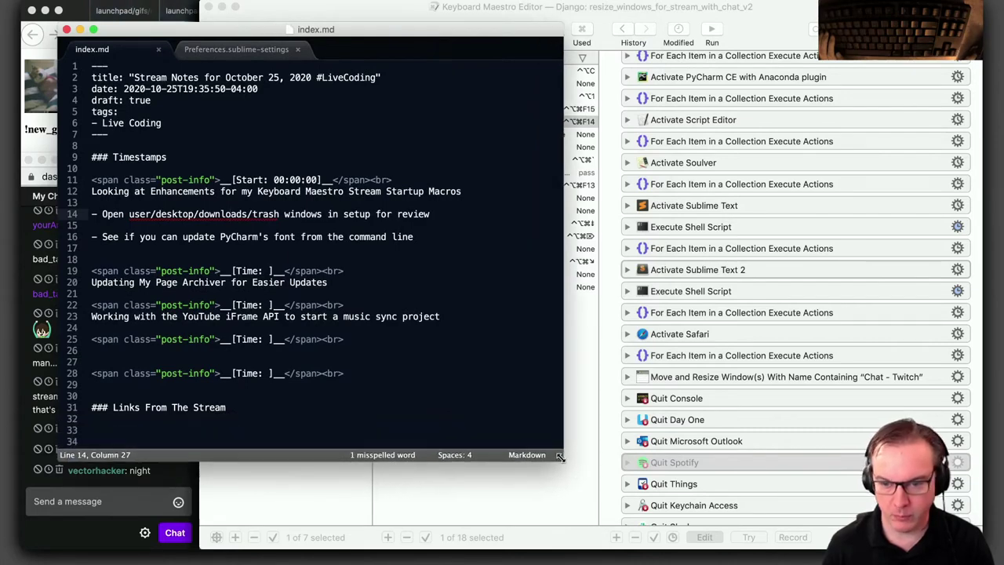
{"action": "left_click", "coordinate": [695, 295]}
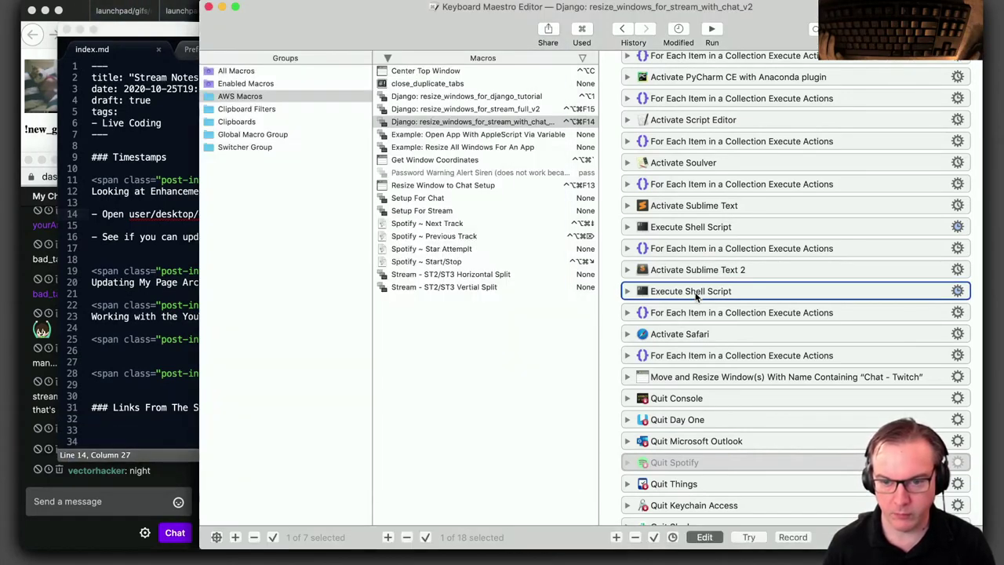
{"action": "left_click", "coordinate": [133, 50]}
{"action": "left_click_drag", "start_coordinate": [326, 38], "coordinate": [307, 41]}
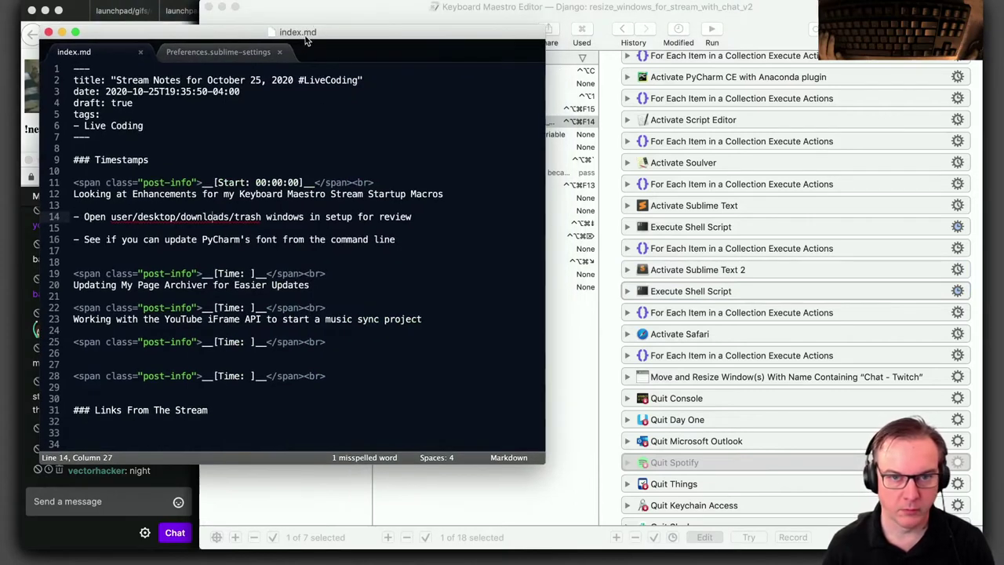
Narrow the Keyboard Maestro editor to expose index.md and try the shell script action that follows Activate Sublime Text 2
{"action": "left_click", "coordinate": [328, 13]}
{"action": "left_click_drag", "start_coordinate": [200, 454], "coordinate": [429, 467]}
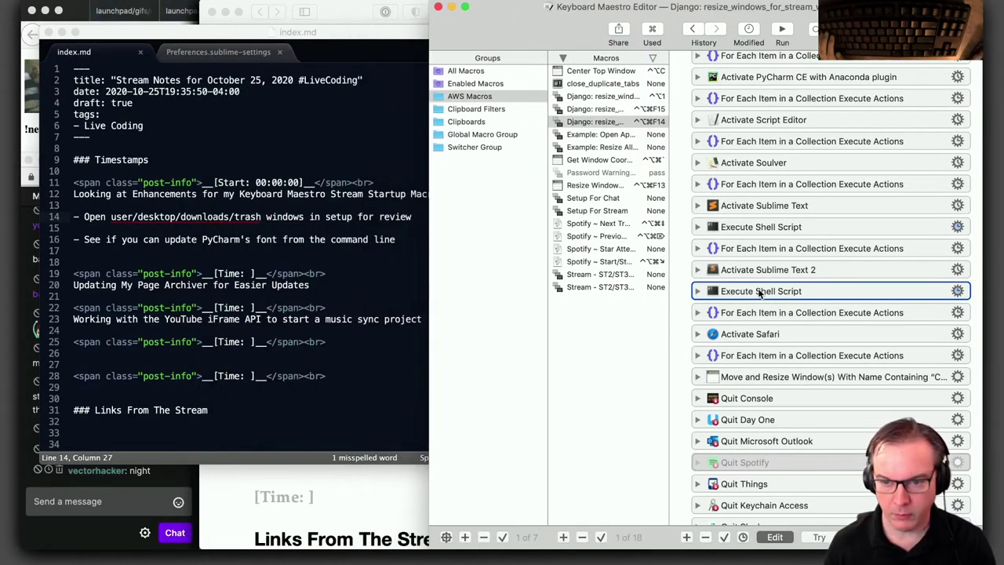
{"action": "left_click", "coordinate": [819, 538]}
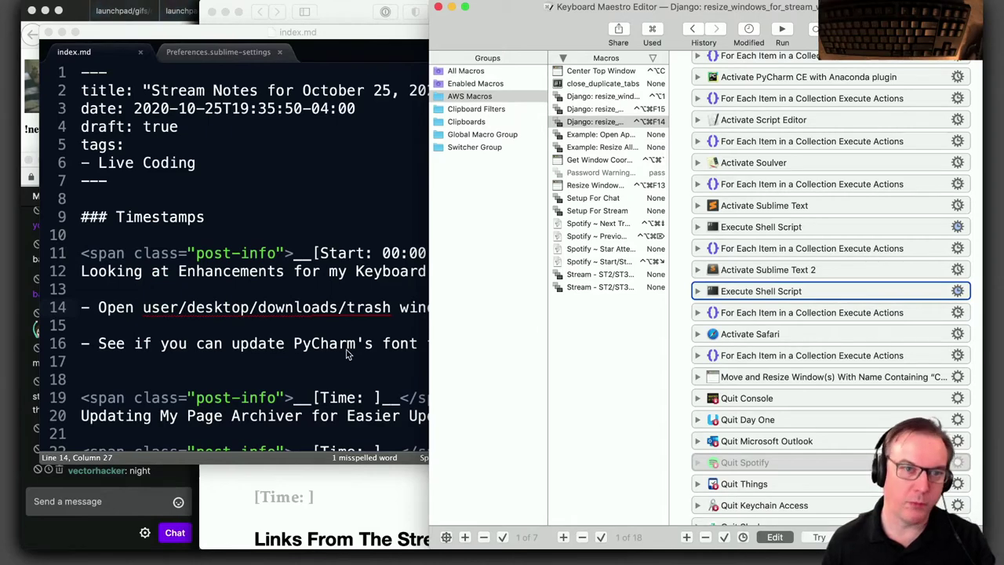
Close Preferences.sublime-settings in Sublime Text 2, then expand that window and the Keyboard Maestro editor to fill the streaming area
{"action": "left_click", "coordinate": [336, 304]}
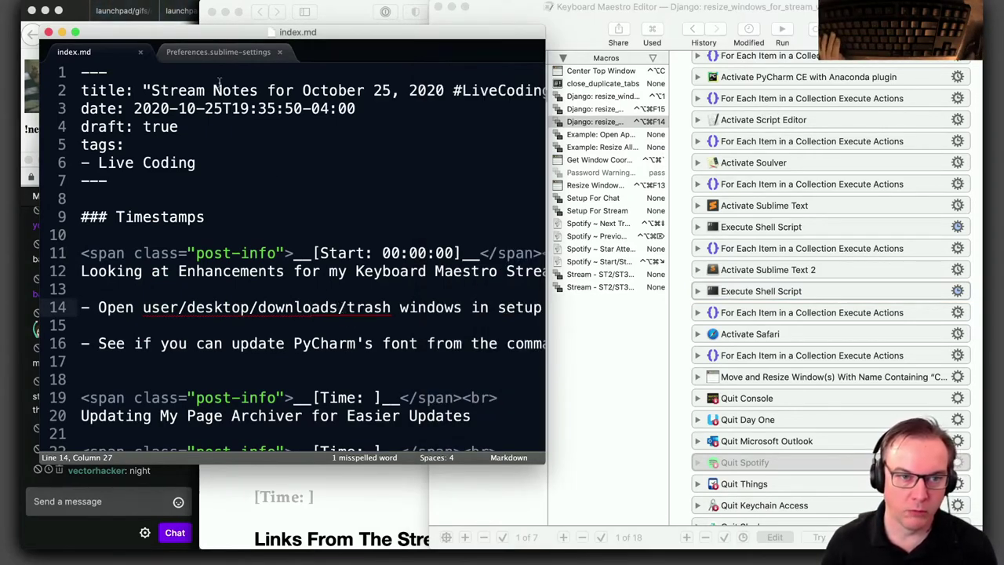
{"action": "left_click", "coordinate": [209, 53]}
{"action": "left_click", "coordinate": [277, 53]}
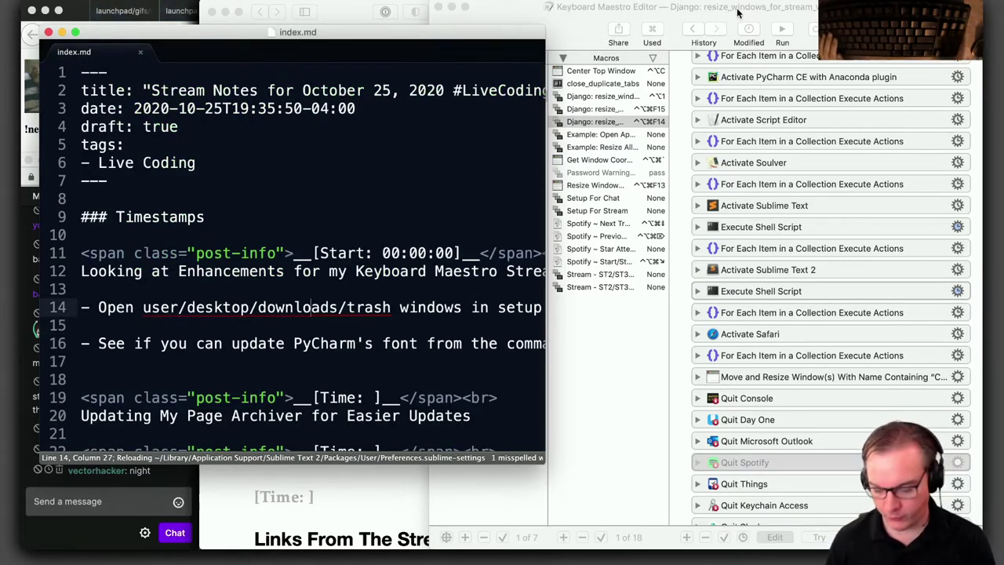
{"action": "key", "text": "ctrl+alt+super+F14"}
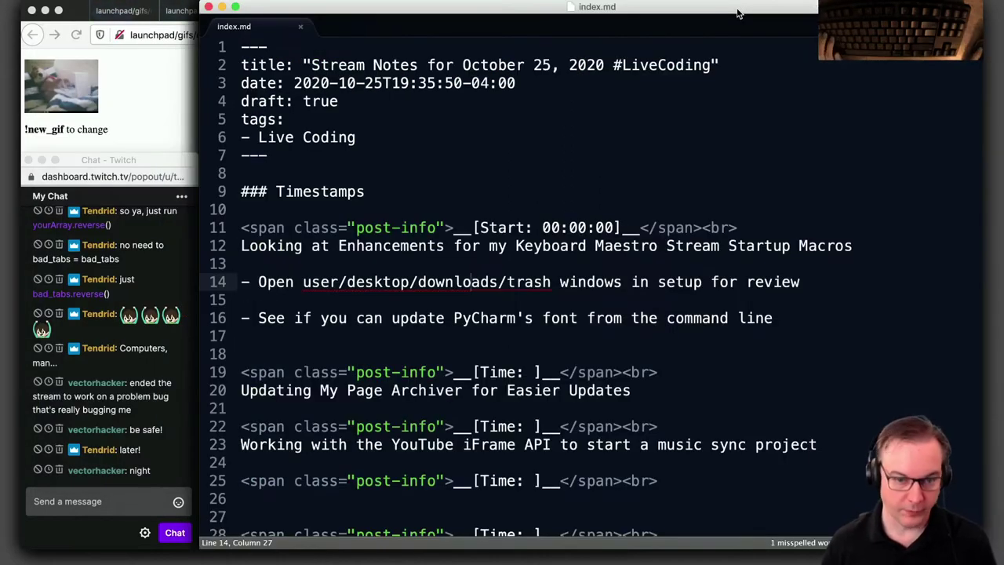
{"action": "key", "text": "super+Tab"}
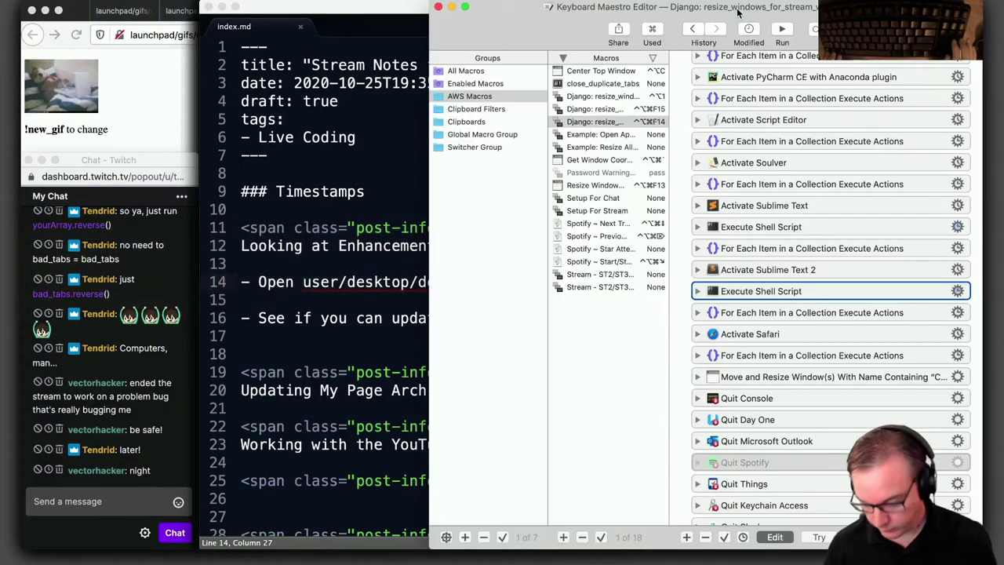
{"action": "double_click", "coordinate": [738, 11]}
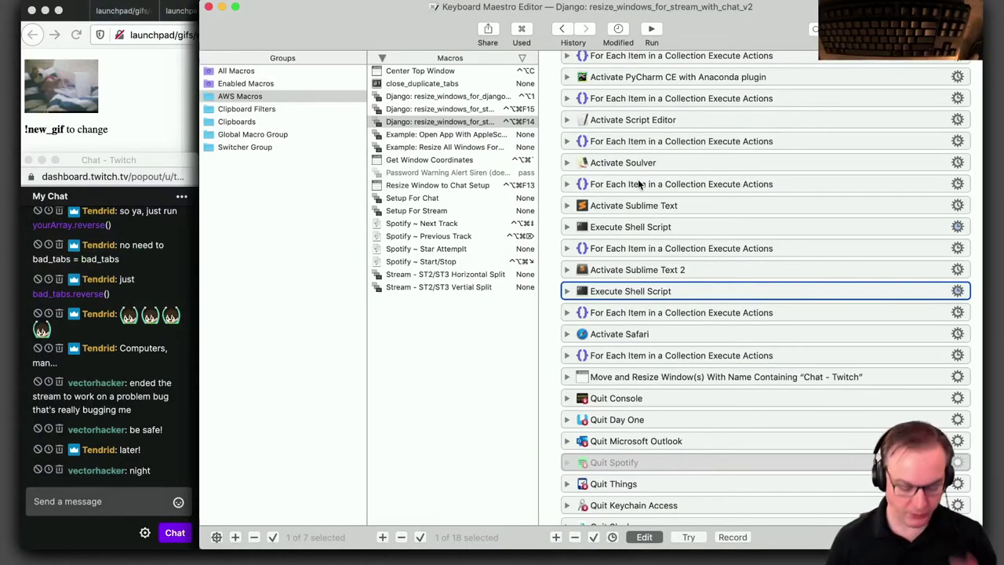
Switch to Safari and open the Twitch Checklist from Launchpad in a new tab
{"action": "key", "text": "alt+space"}
{"action": "type", "text": "sa"}
{"action": "key", "text": "Return"}
{"action": "key", "text": "super+t"}
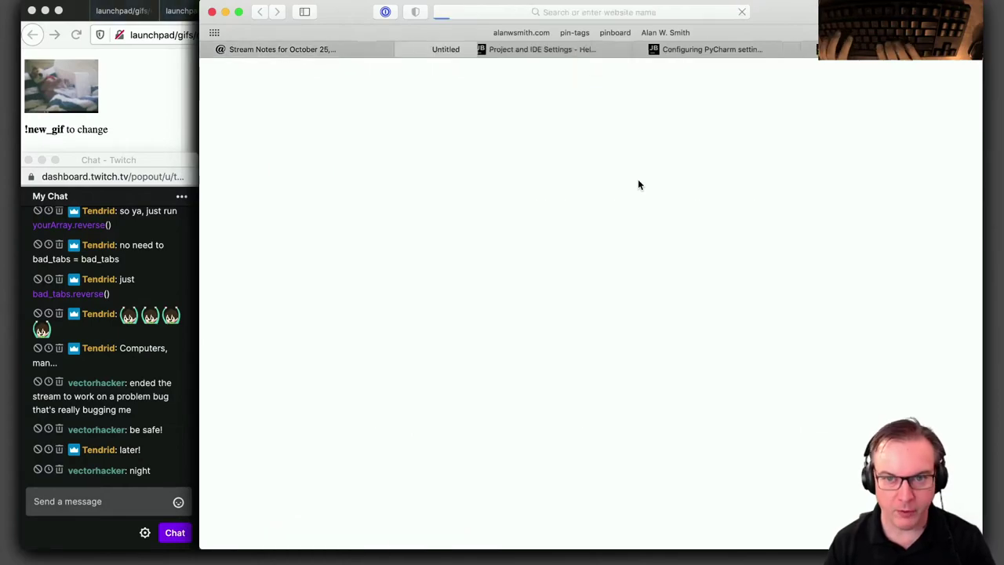
{"action": "left_click", "coordinate": [335, 227]}
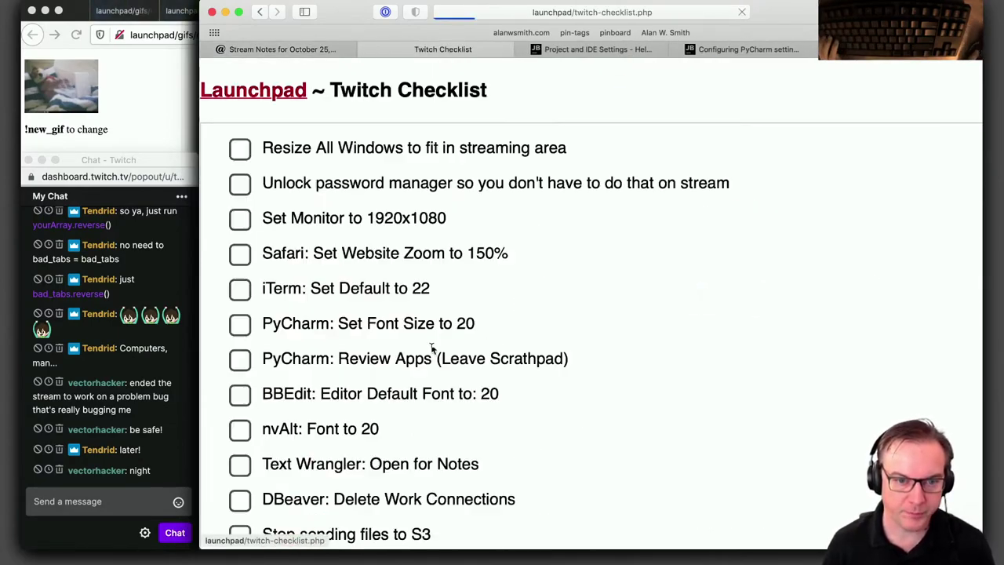
Review the Twitch Checklist's setup items, including the To Figure Out and Handled by Automation sections
{"action": "scroll", "coordinate": [411, 240], "scroll_direction": "down", "scroll_amount": 10}
{"action": "scroll", "coordinate": [414, 249], "scroll_direction": "down", "scroll_amount": 3}
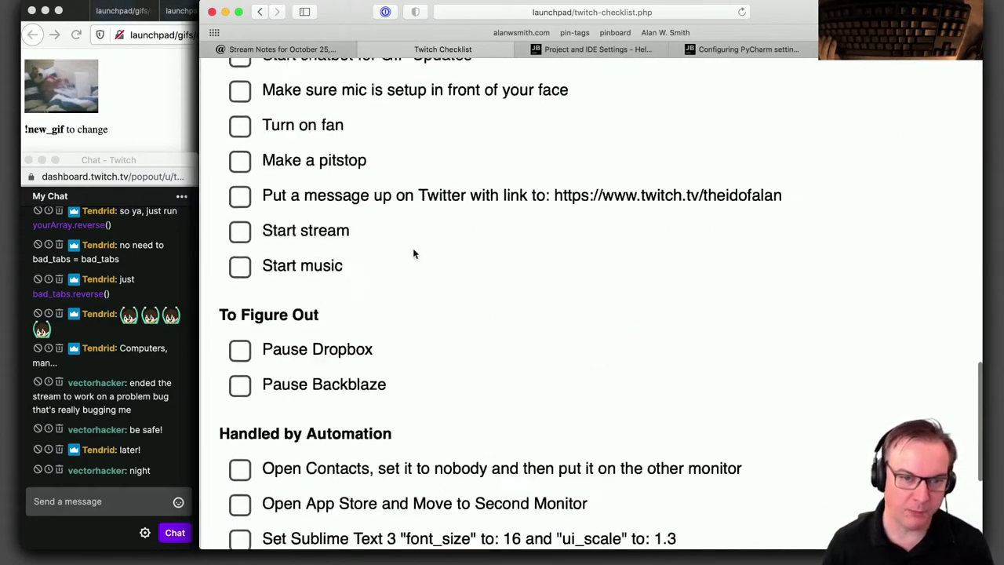
{"action": "scroll", "coordinate": [413, 249], "scroll_direction": "up", "scroll_amount": 10}
{"action": "scroll", "coordinate": [413, 250], "scroll_direction": "up", "scroll_amount": 5}
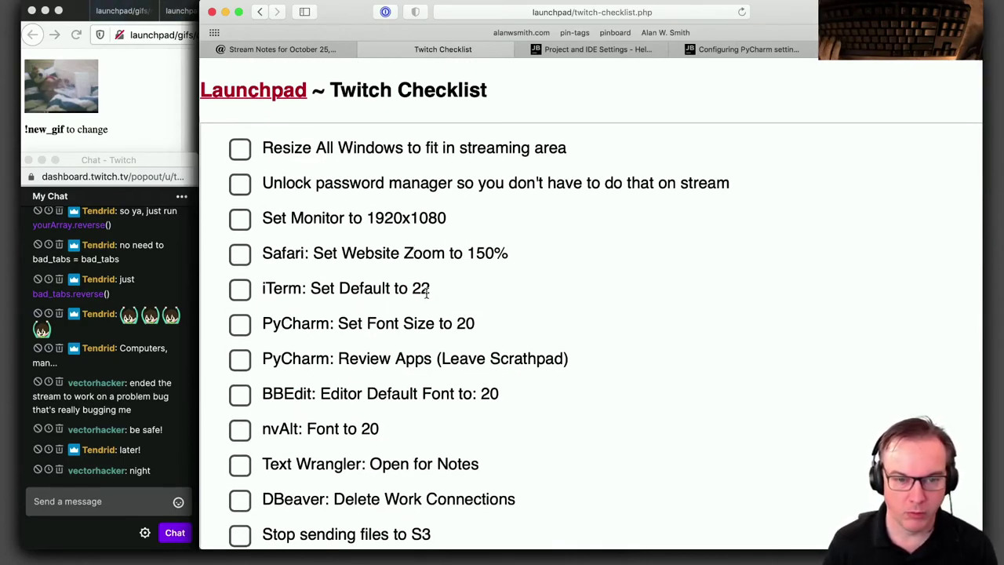
{"action": "scroll", "coordinate": [426, 292], "scroll_direction": "down", "scroll_amount": 15}
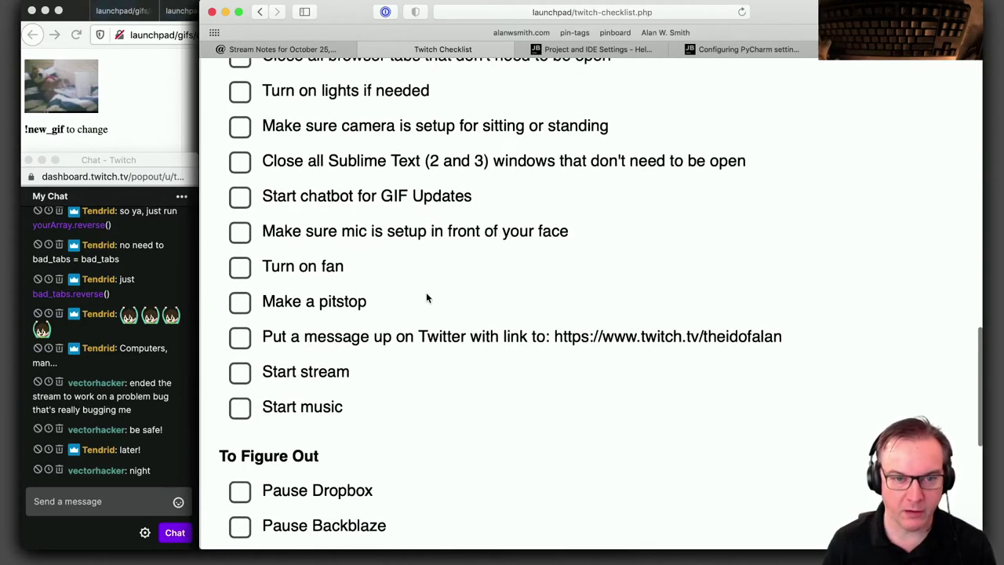
{"action": "scroll", "coordinate": [426, 295], "scroll_direction": "up", "scroll_amount": 8}
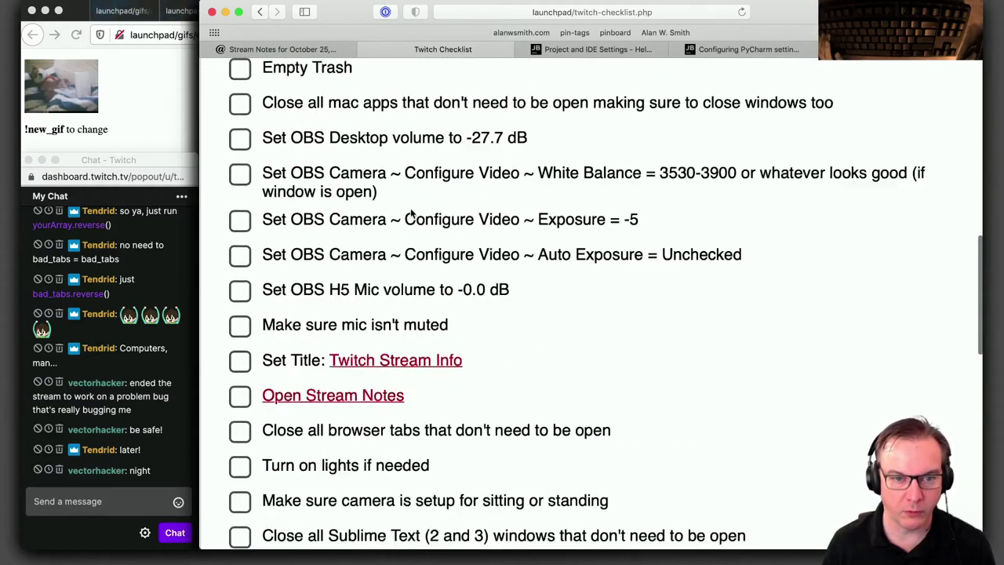
{"action": "scroll", "coordinate": [411, 213], "scroll_direction": "up", "scroll_amount": 7}
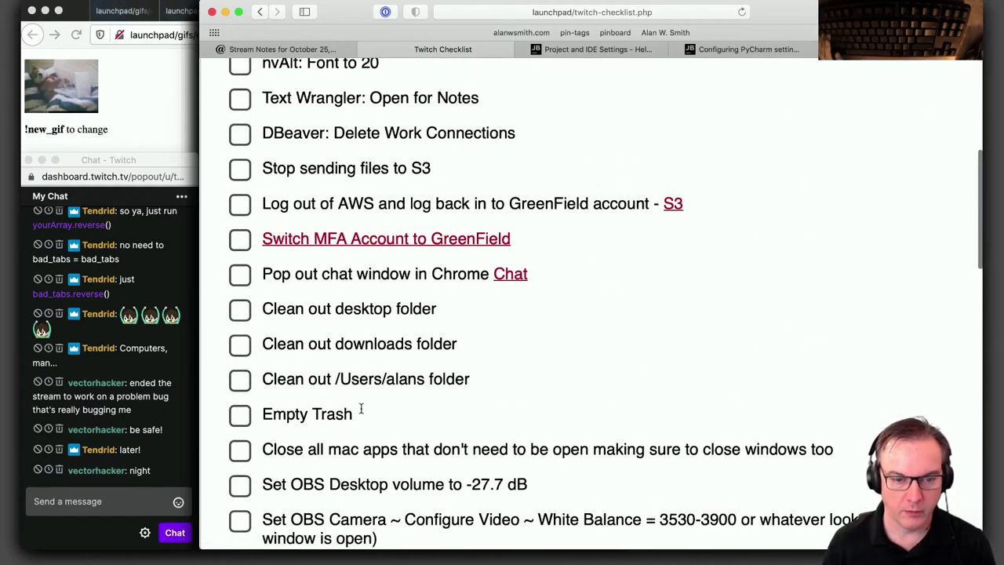
Check off the checklist items for cleaning out the desktop, downloads and home folders and for emptying the trash
{"action": "left_click_drag", "start_coordinate": [361, 409], "coordinate": [221, 319]}
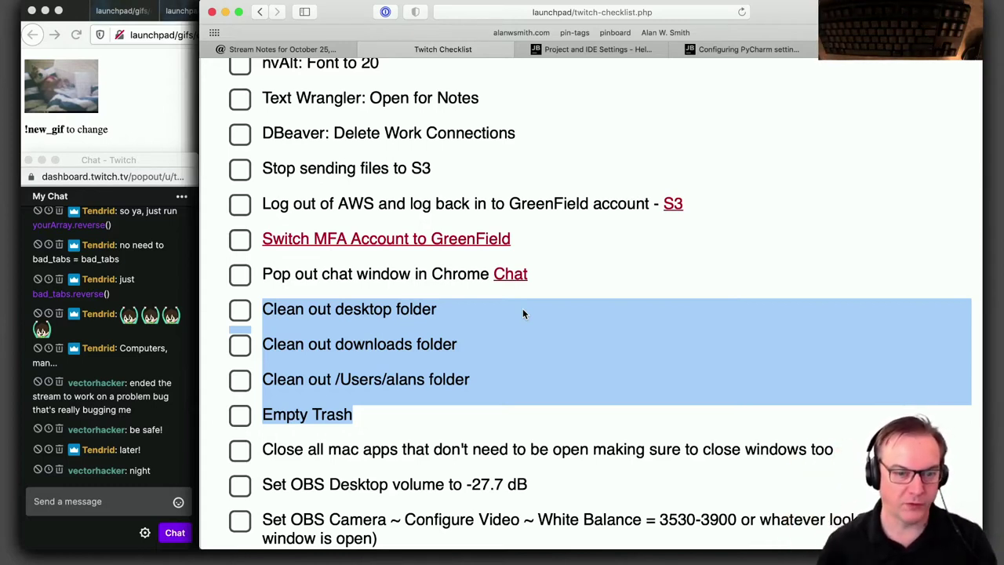
{"action": "left_click", "coordinate": [423, 376]}
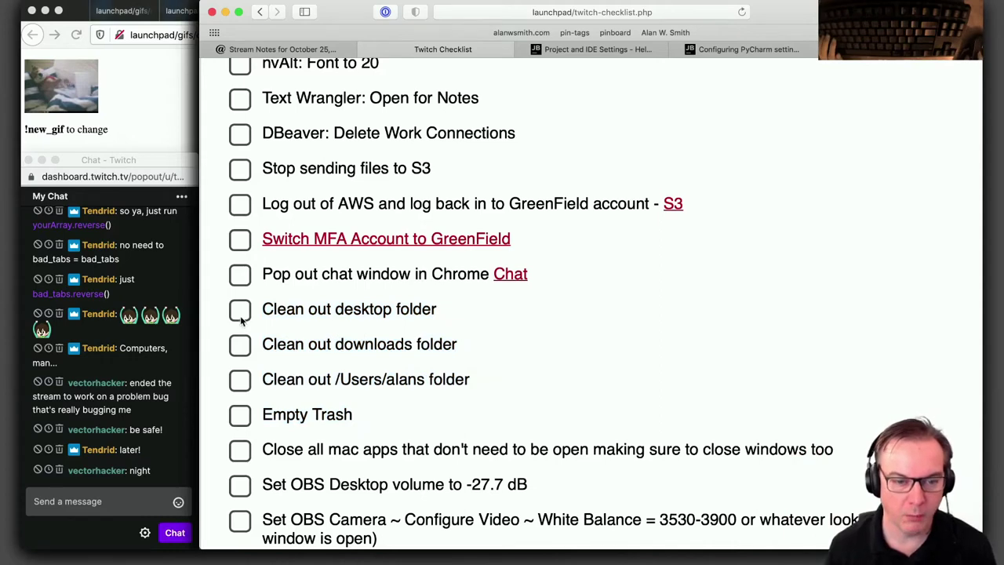
{"action": "left_click", "coordinate": [241, 316]}
{"action": "left_click", "coordinate": [240, 347]}
{"action": "left_click", "coordinate": [242, 417]}
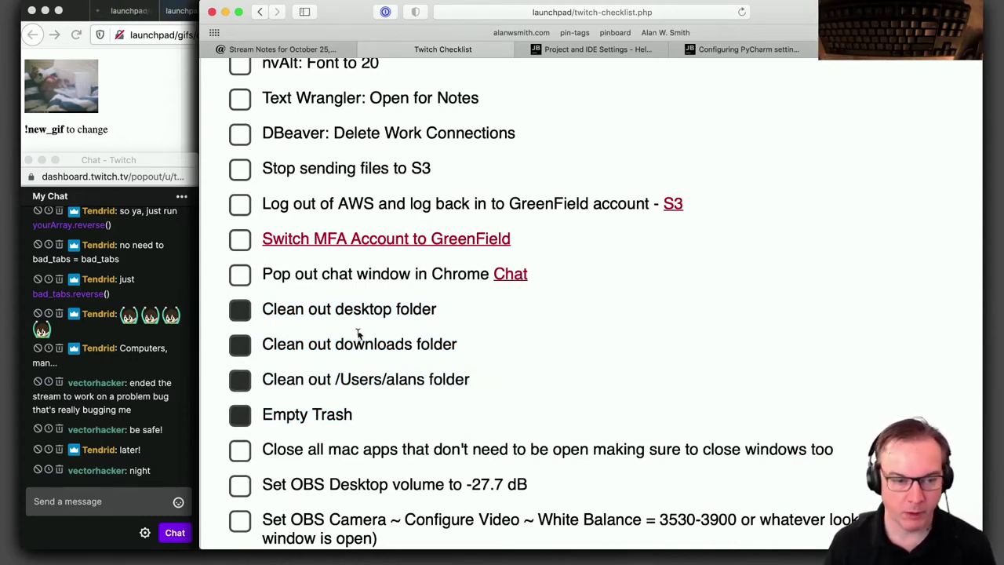
Switch back to the Keyboard Maestro editor showing resize_windows_for_stream_with_chat_v2
{"action": "key", "text": "alt+space"}
{"action": "type", "text": "k"}
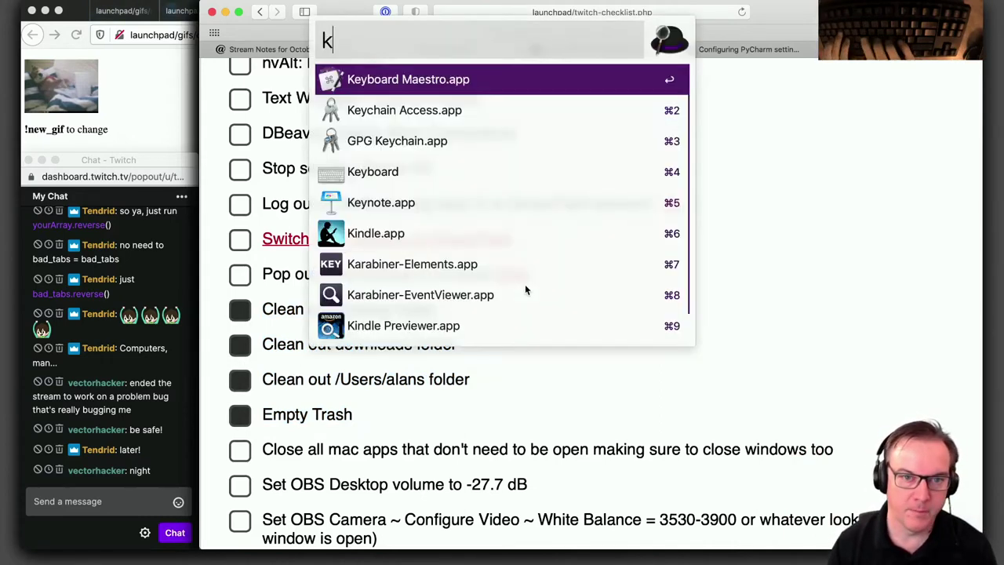
{"action": "key", "text": "Return"}
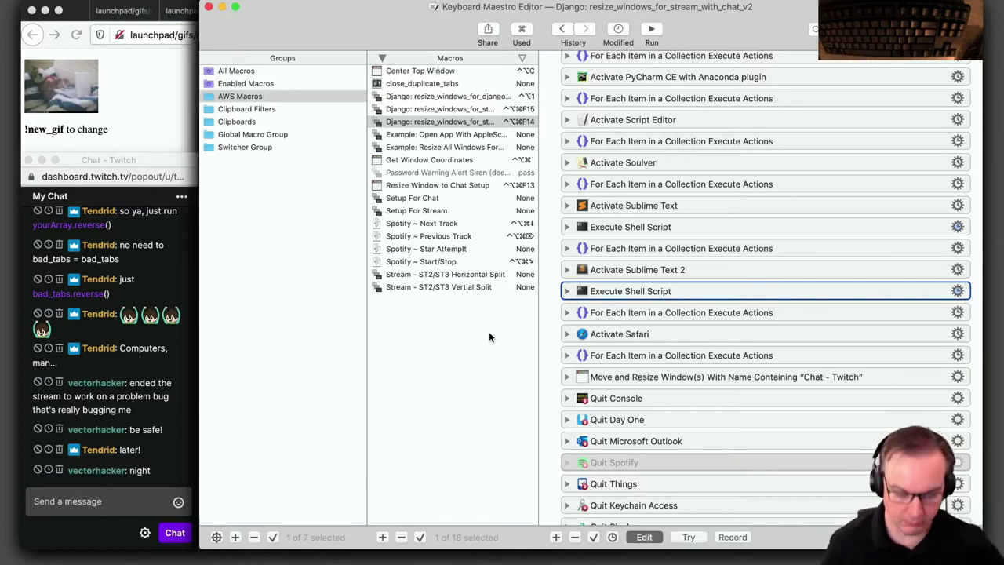
Switch to Finder and view the home folder, the Desktop folder and the Downloads folder in turn
{"action": "key", "text": "alt+space"}
{"action": "type", "text": "fin"}
{"action": "key", "text": "Return"}
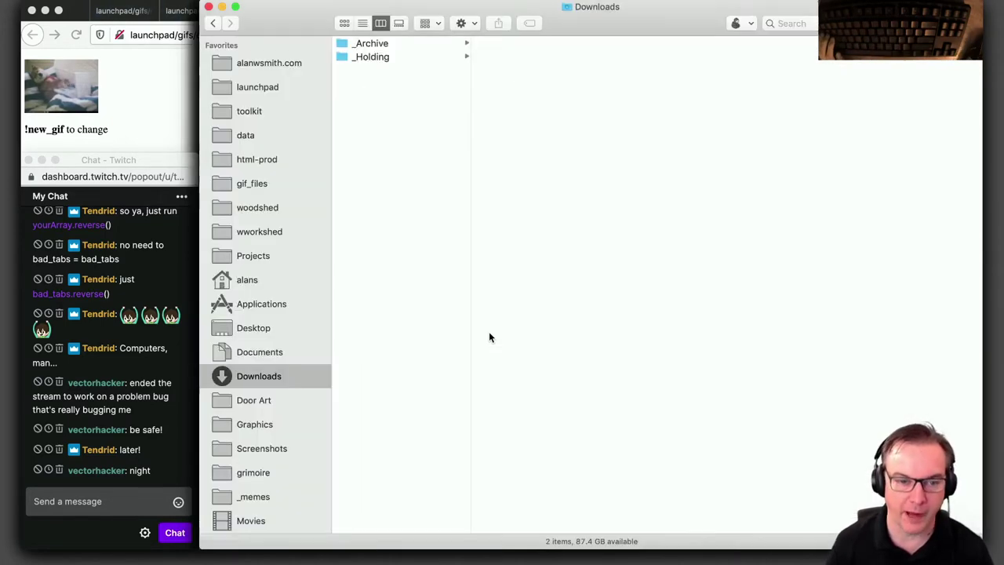
{"action": "left_click", "coordinate": [251, 281]}
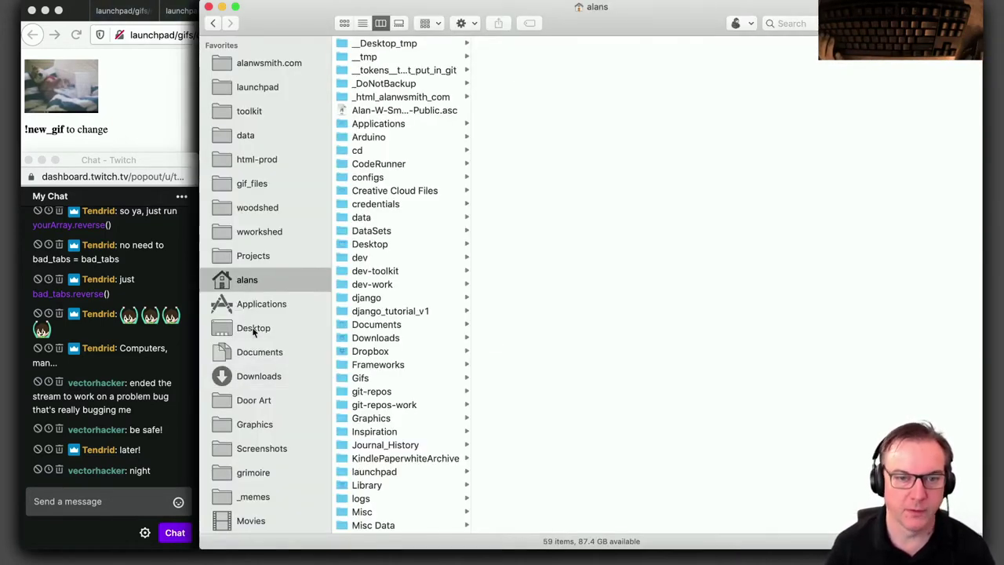
{"action": "left_click", "coordinate": [253, 328]}
{"action": "left_click", "coordinate": [258, 378]}
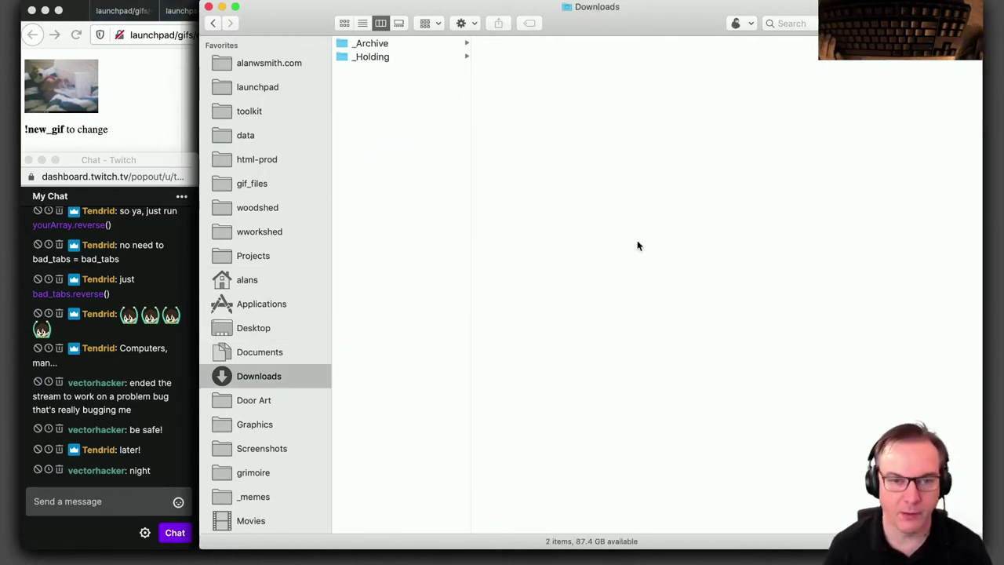
In Keyboard Maestro, select the macro's last Move and Resize Front Window action and search the new actions for "resi"
{"action": "key", "text": "super+Tab"}
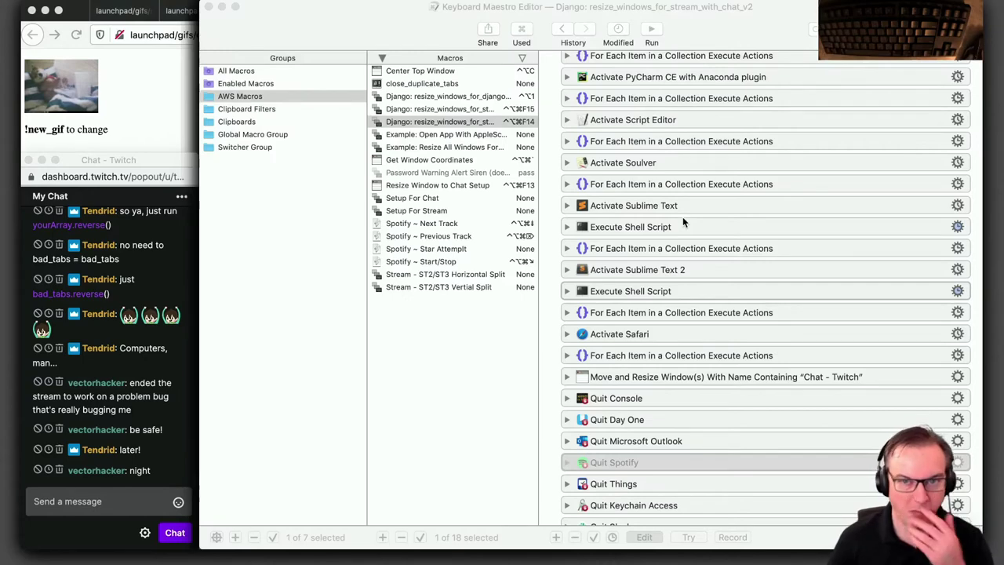
{"action": "scroll", "coordinate": [689, 323], "scroll_direction": "down", "scroll_amount": 5}
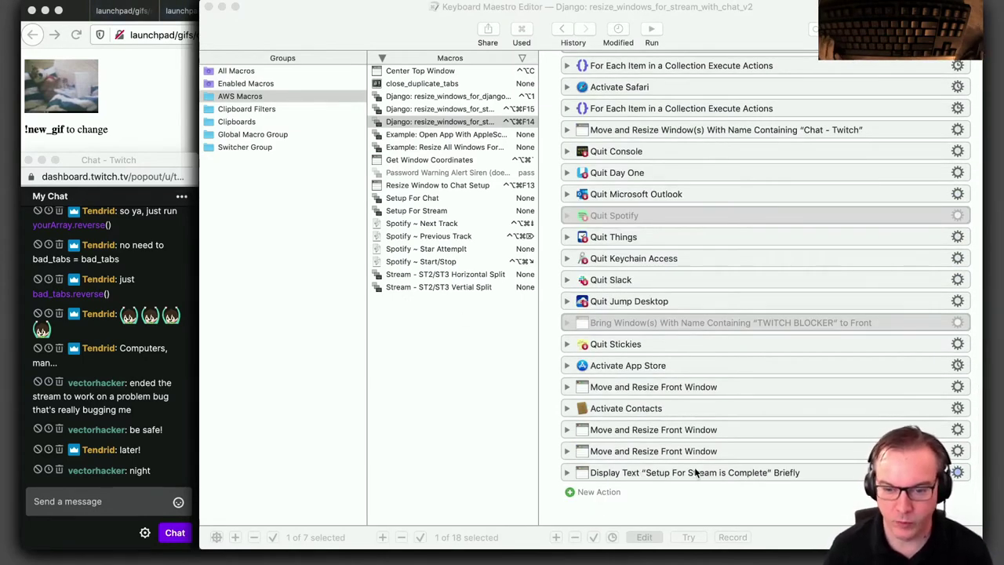
{"action": "left_click", "coordinate": [659, 453]}
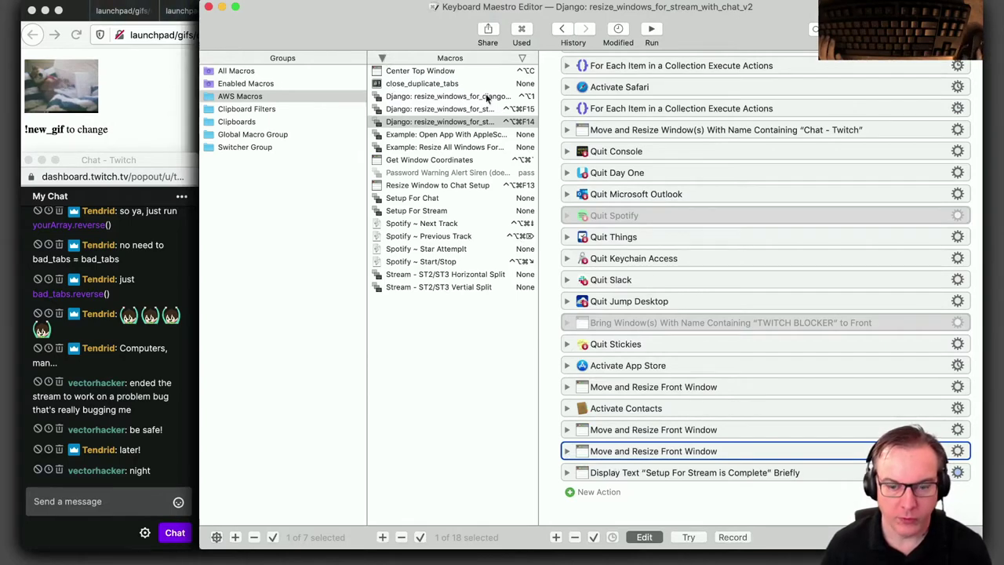
{"action": "left_click", "coordinate": [568, 493]}
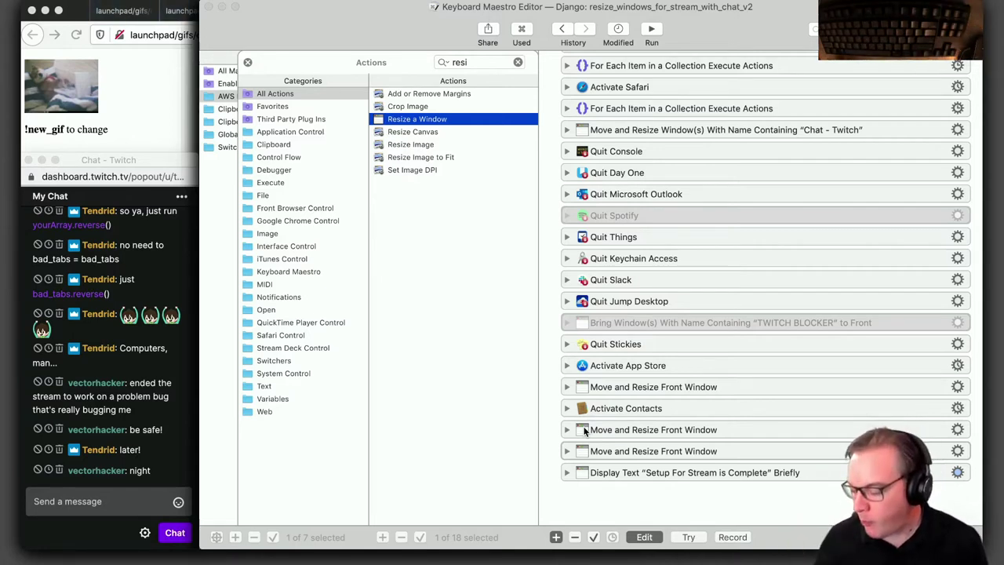
View the resize_windows_for_stream_full_v2 macro and return to resize_windows_for_stream_with_chat_v2
{"action": "left_click", "coordinate": [724, 41]}
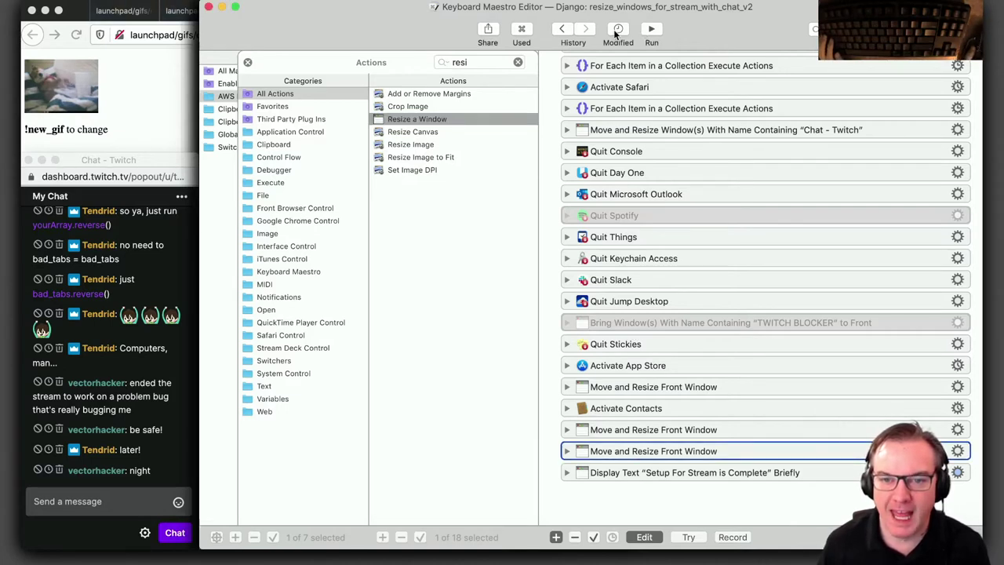
{"action": "key", "text": "super+alt+Down"}
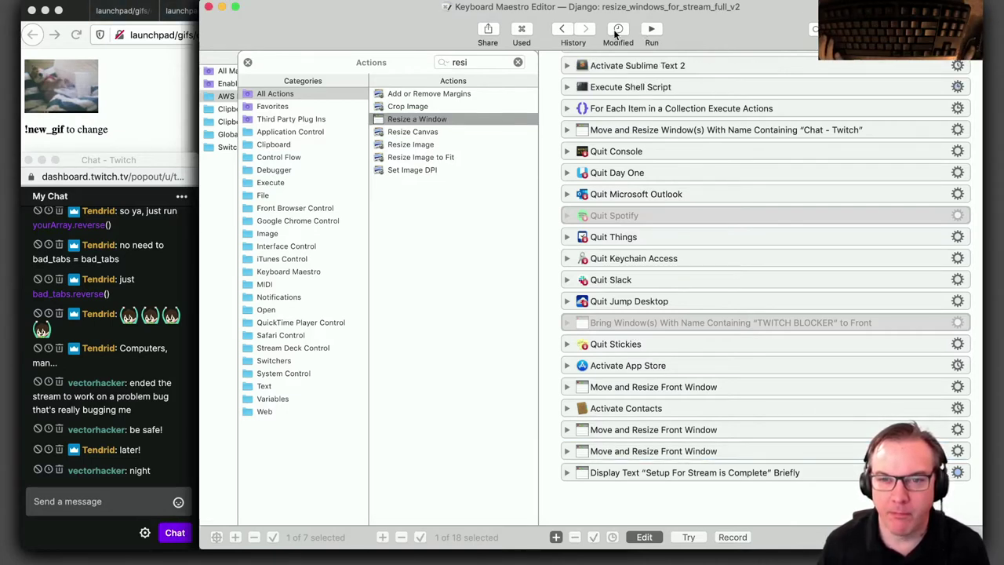
{"action": "left_click", "coordinate": [617, 32]}
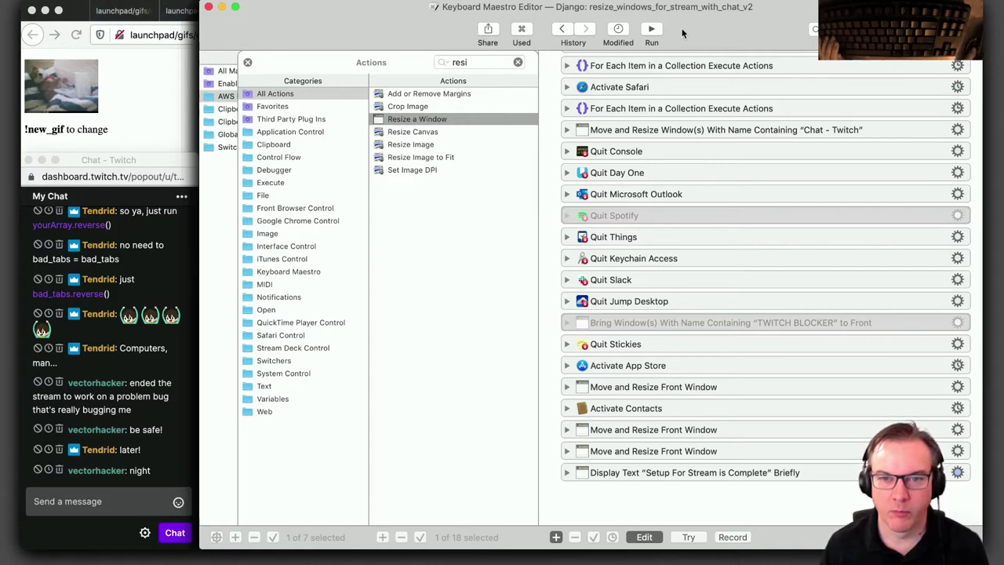
View the dated backups available for reverting the macros, without reverting to any of them
{"action": "left_click", "coordinate": [39, 0]}
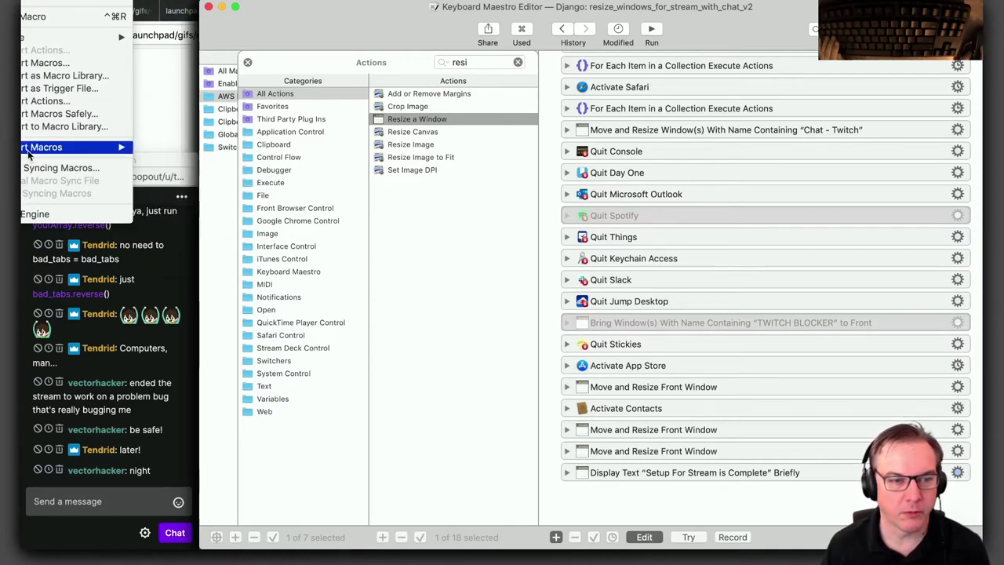
{"action": "mouse_move", "coordinate": [31, 149]}
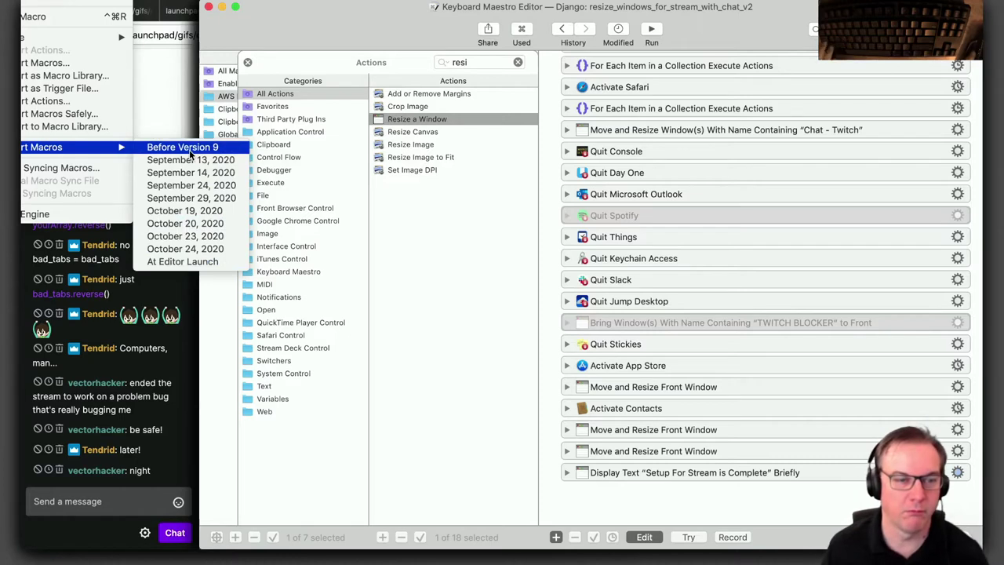
{"action": "mouse_move", "coordinate": [47, 0]}
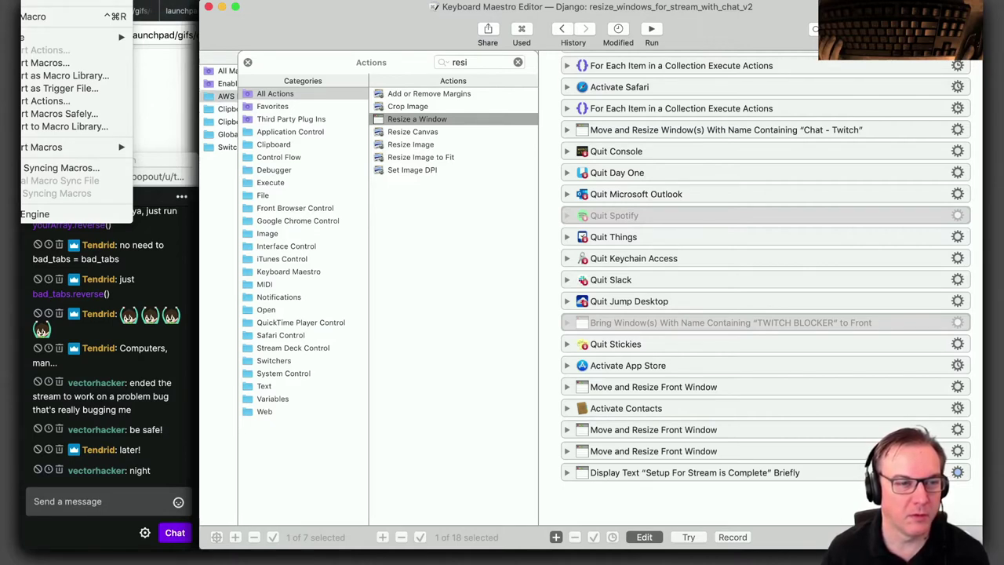
{"action": "key", "text": "Escape"}
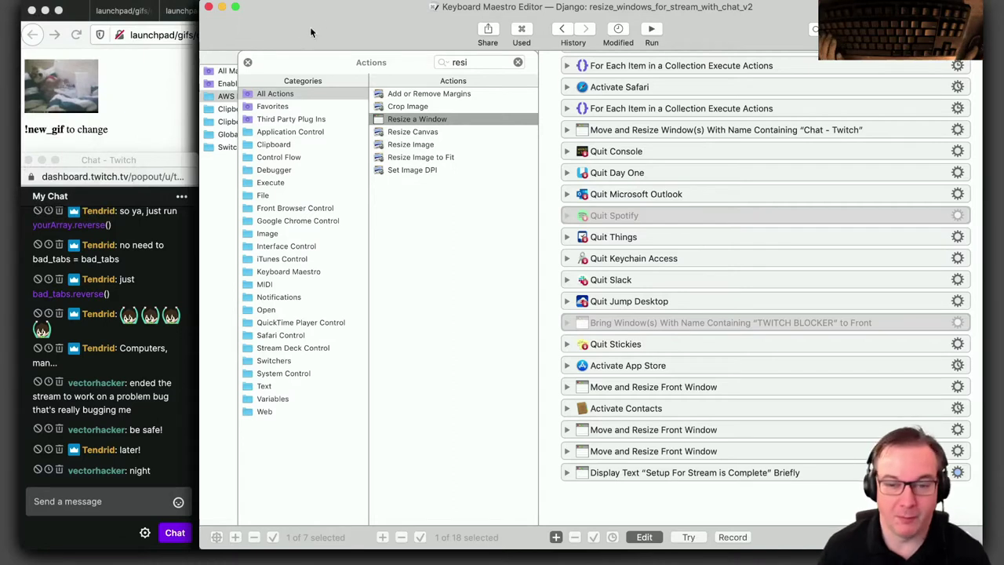
Select the macro's final Display Text action and search the new actions for "window" and for "finder"
{"action": "left_click", "coordinate": [637, 431]}
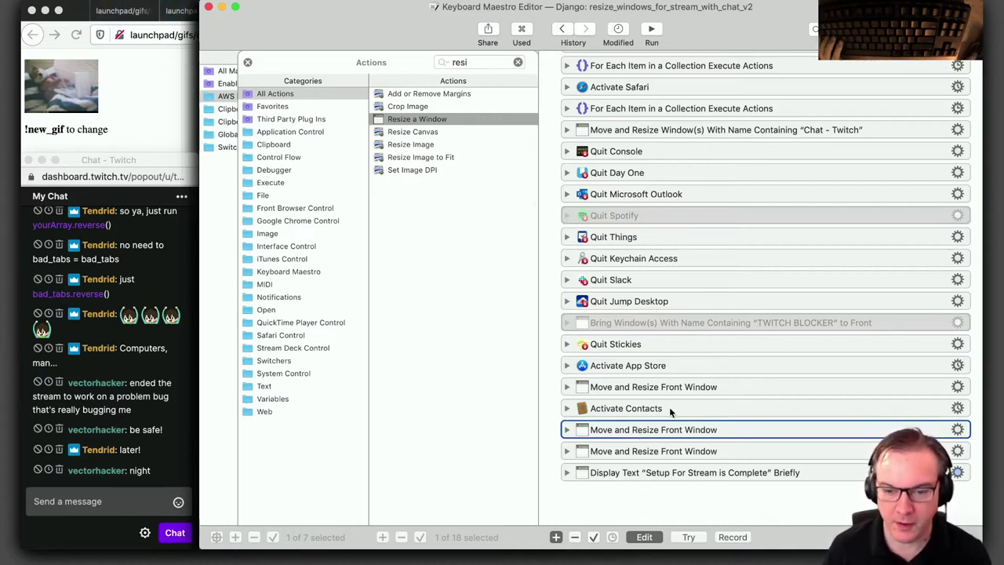
{"action": "left_click", "coordinate": [647, 476]}
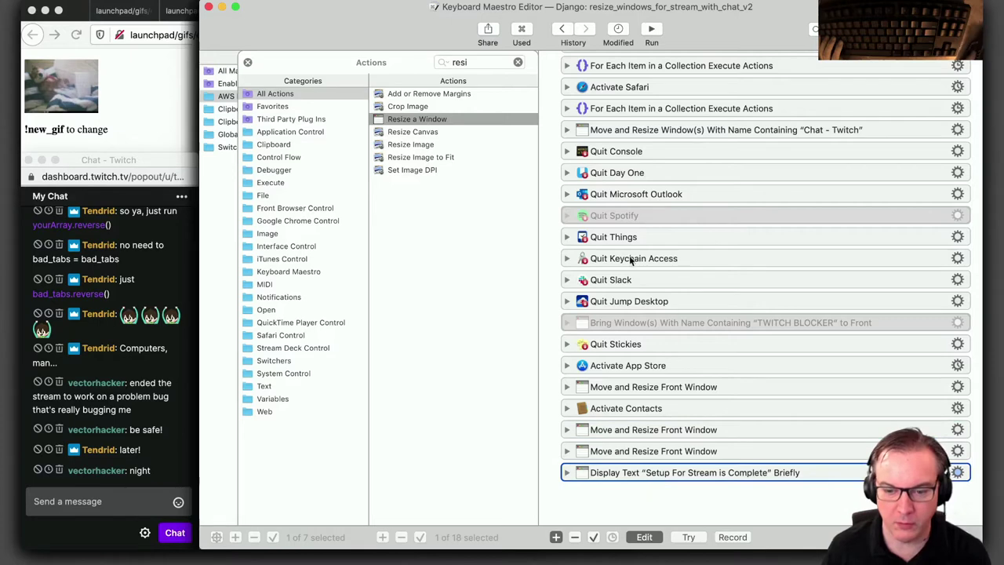
{"action": "left_click", "coordinate": [248, 63]}
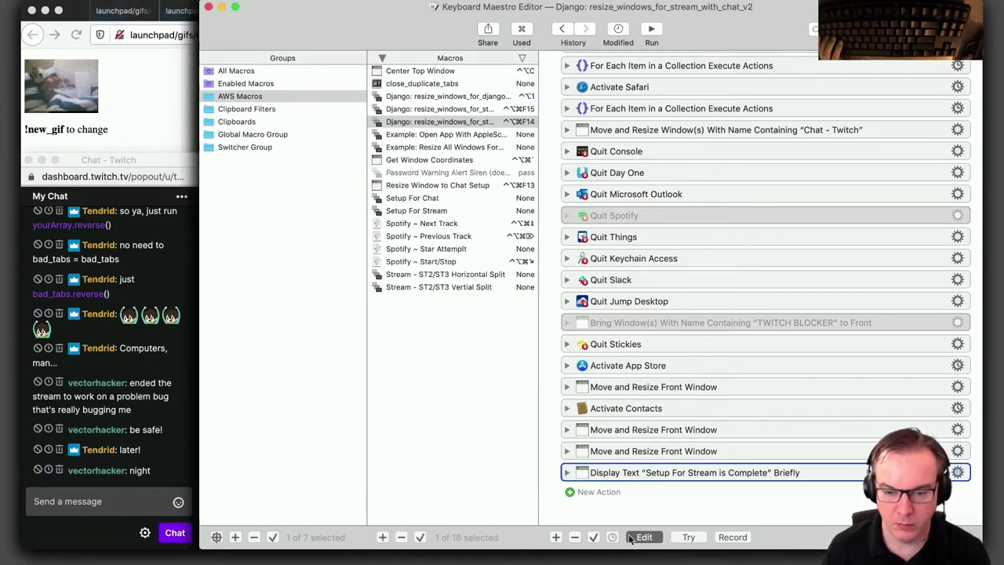
{"action": "left_click", "coordinate": [572, 493]}
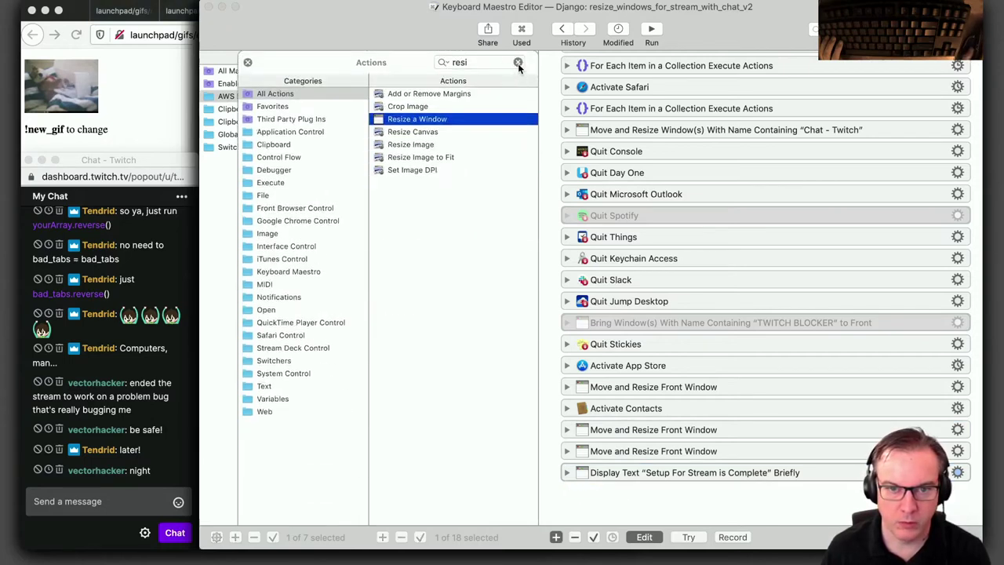
{"action": "left_click", "coordinate": [517, 63]}
{"action": "type", "text": "win"}
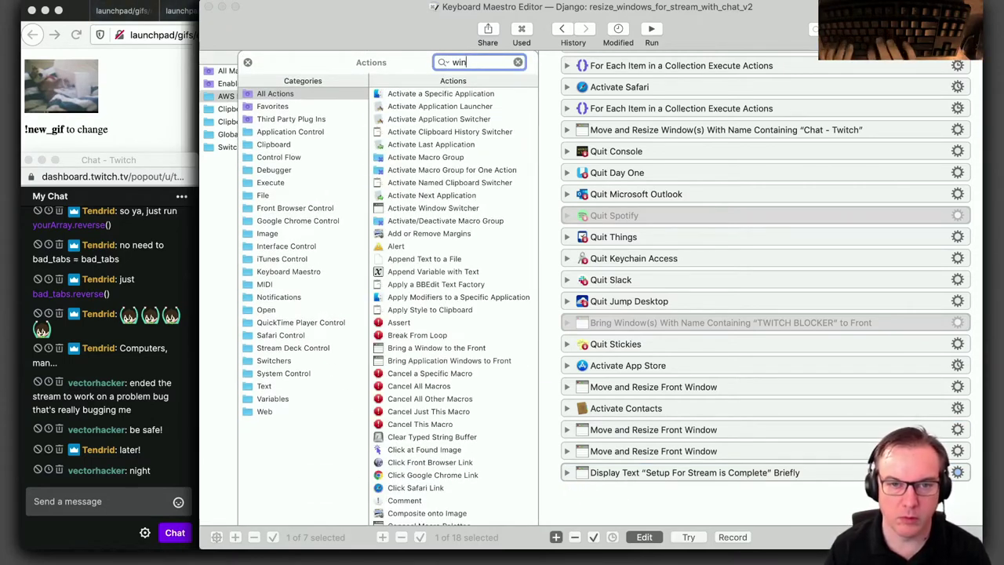
{"action": "type", "text": "dow"}
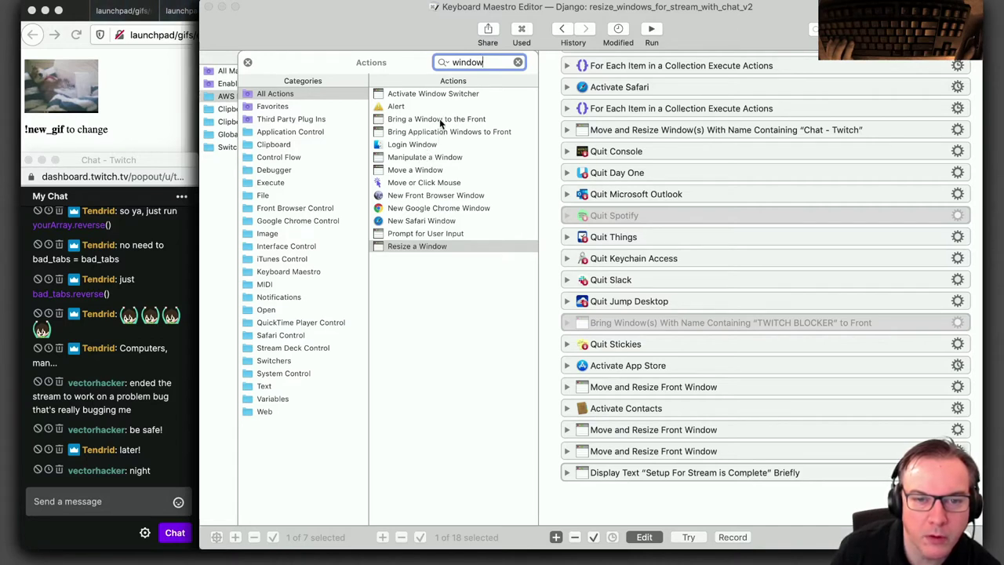
{"action": "left_click", "coordinate": [518, 62]}
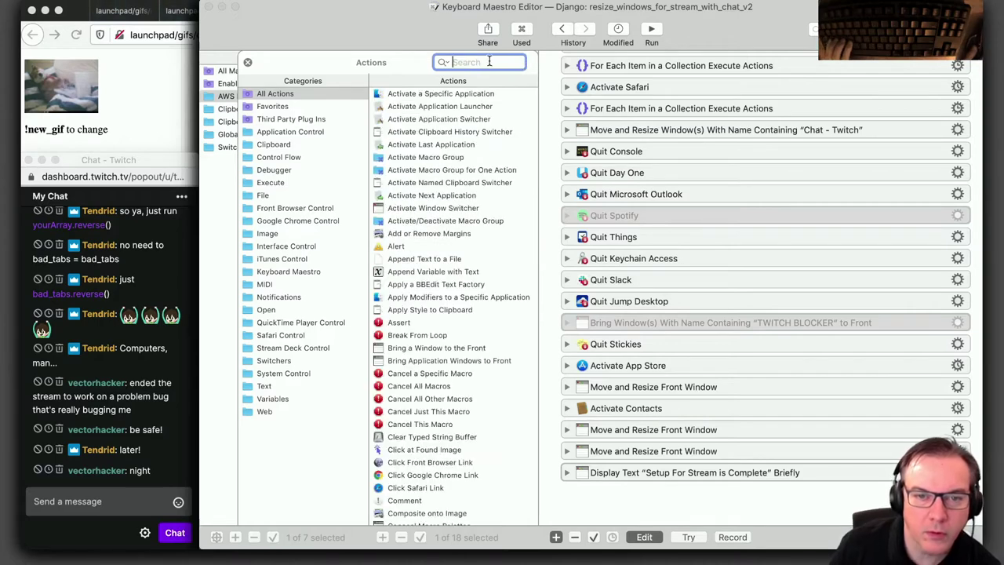
{"action": "type", "text": "finder"}
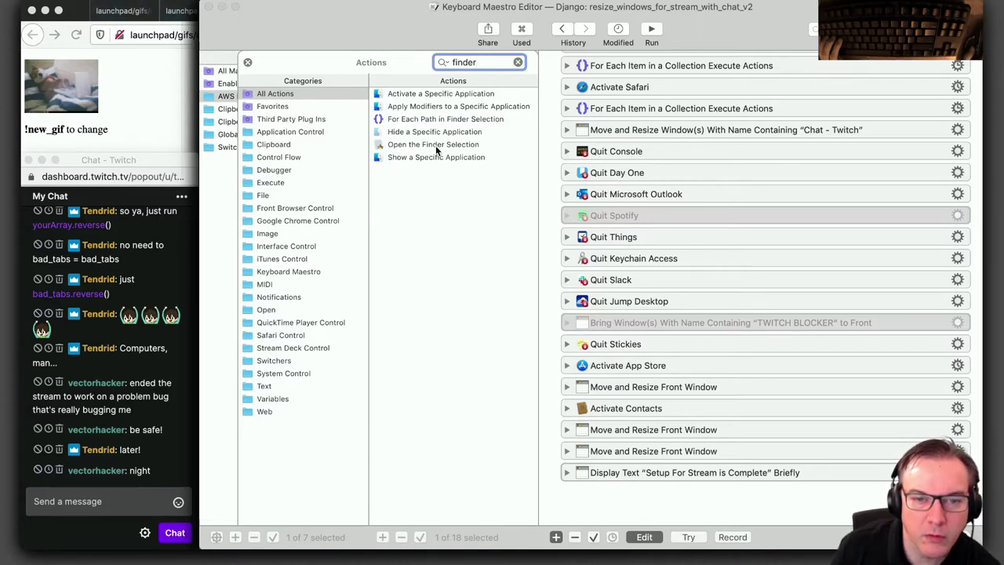
Try an Open the Finder Selection action at the end of the macro, review its application choices, and delete it
{"action": "left_click_drag", "start_coordinate": [436, 145], "coordinate": [654, 480]}
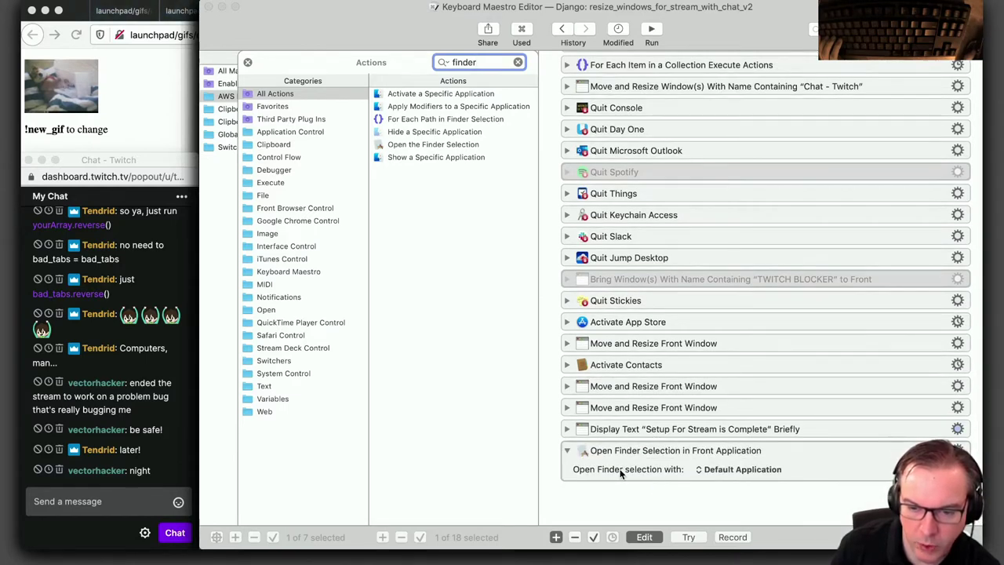
{"action": "left_click", "coordinate": [714, 469]}
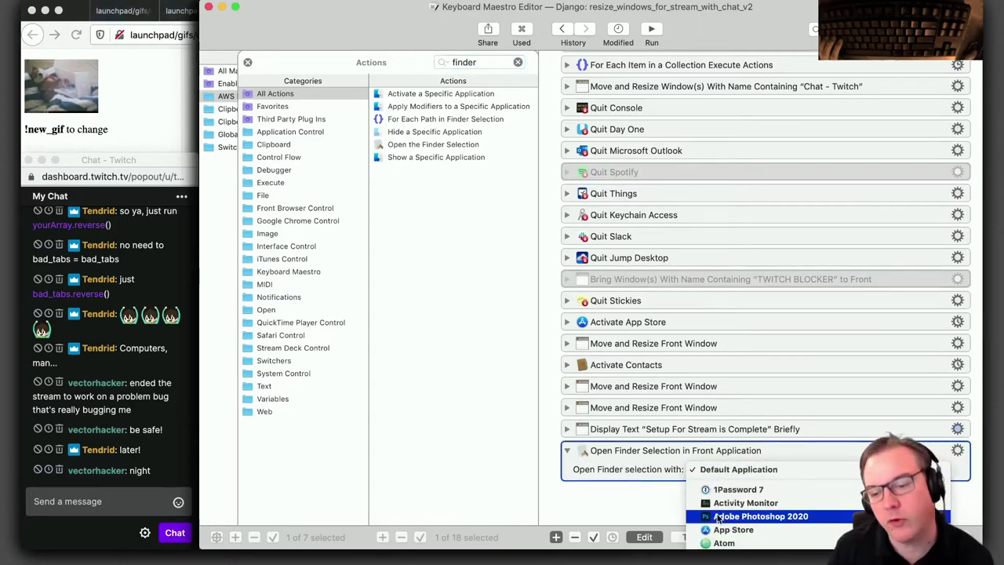
{"action": "scroll", "coordinate": [737, 518], "scroll_direction": "down", "scroll_amount": 5}
{"action": "scroll", "coordinate": [747, 521], "scroll_direction": "down", "scroll_amount": 4}
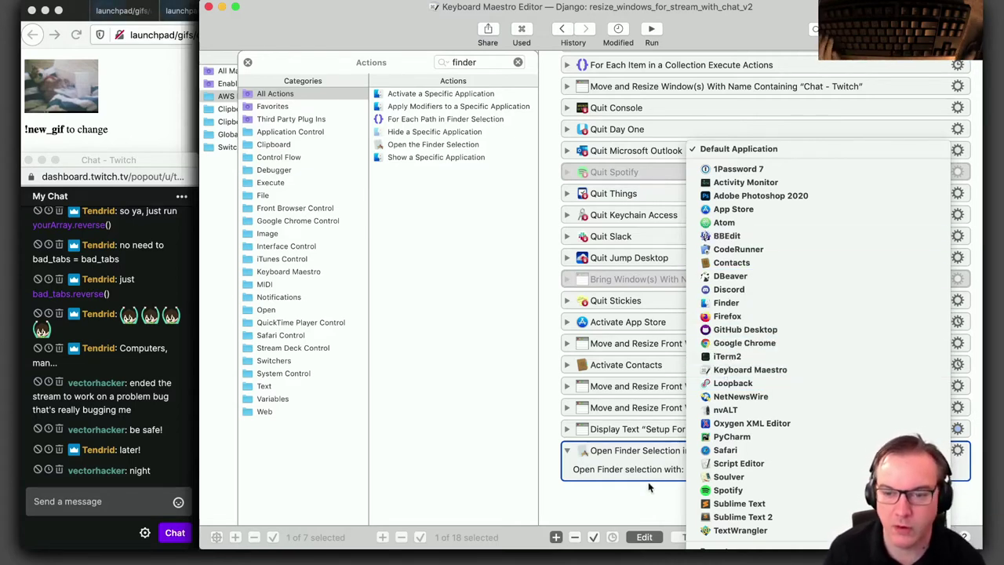
{"action": "left_click", "coordinate": [622, 499]}
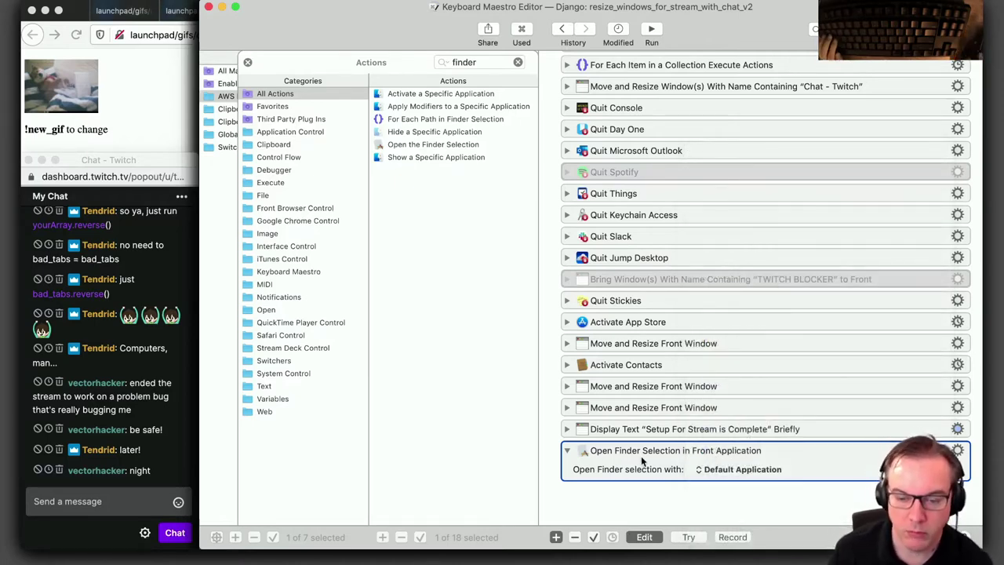
{"action": "key", "text": "Delete"}
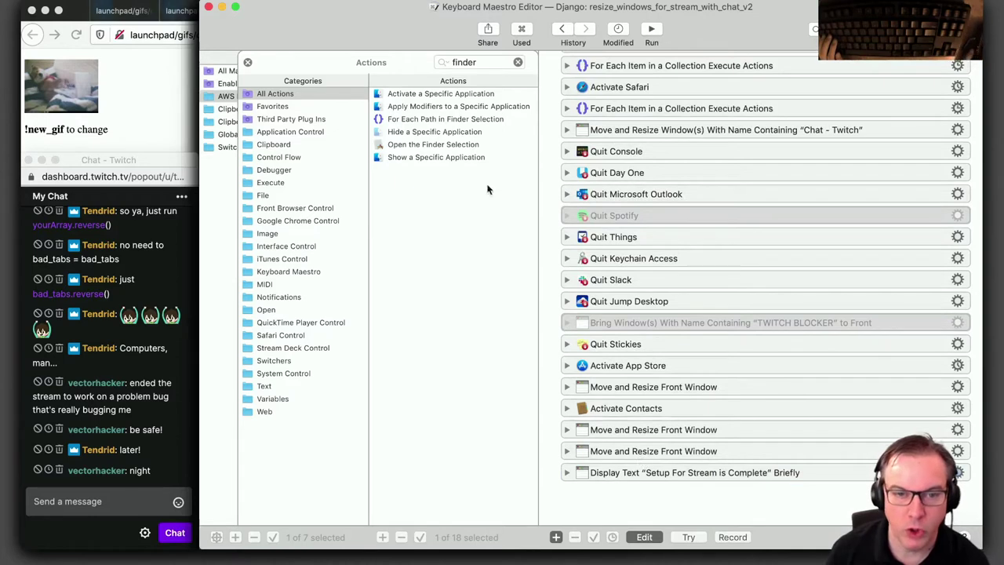
Add an Activate a Specific Application action for Finder just before the final Display Text action and try it
{"action": "left_click", "coordinate": [434, 95]}
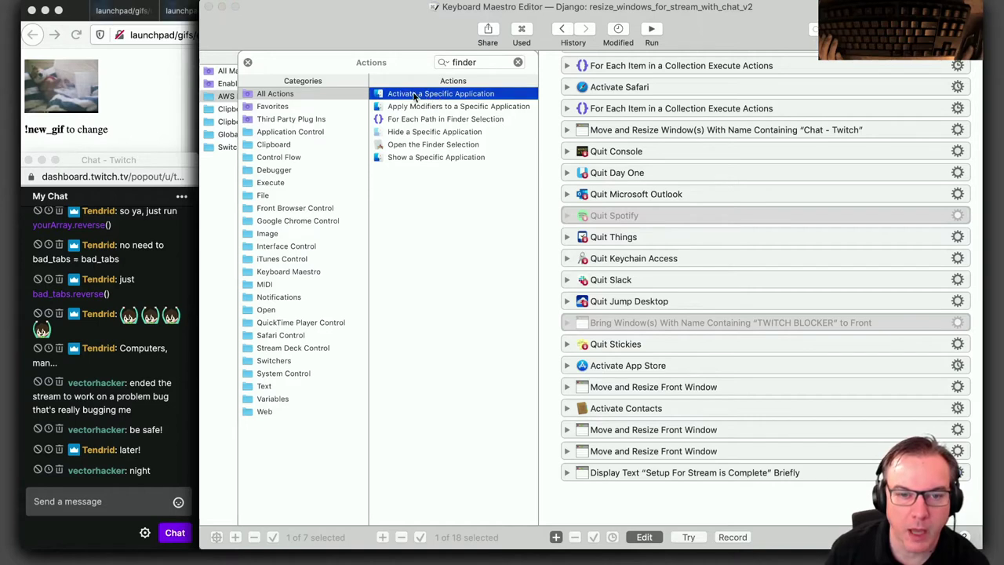
{"action": "left_click_drag", "start_coordinate": [416, 95], "coordinate": [659, 466]}
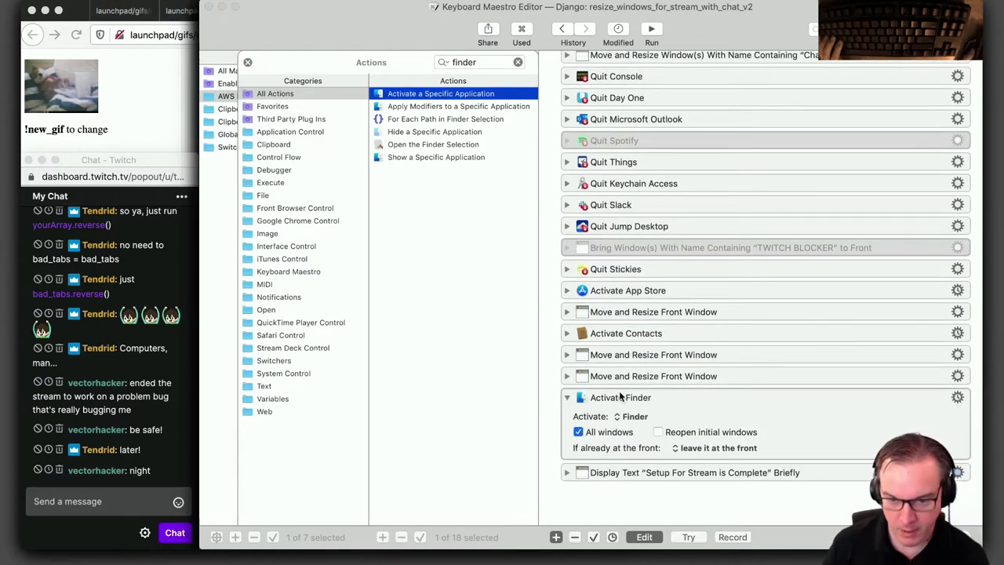
{"action": "left_click", "coordinate": [684, 392]}
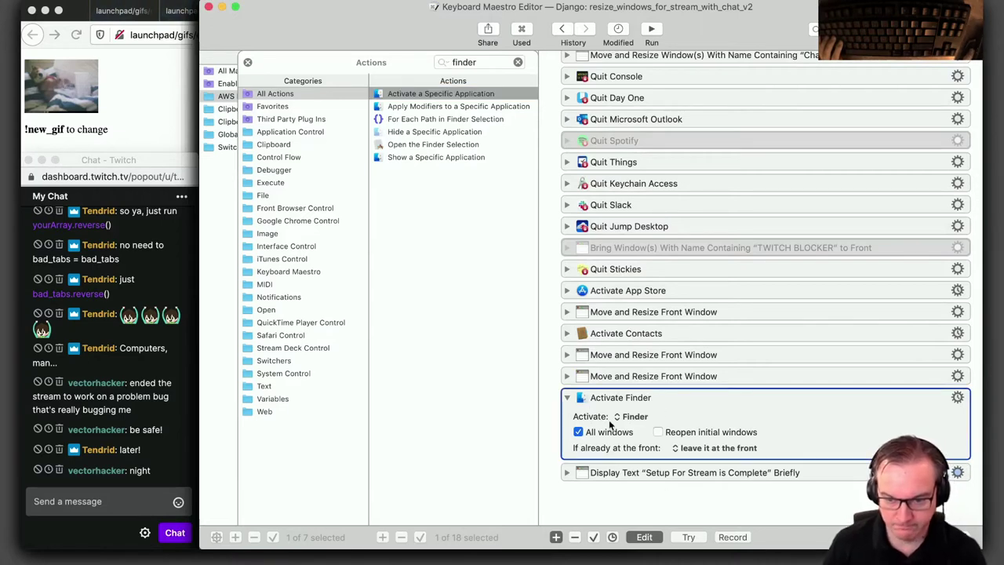
{"action": "left_click", "coordinate": [689, 538]}
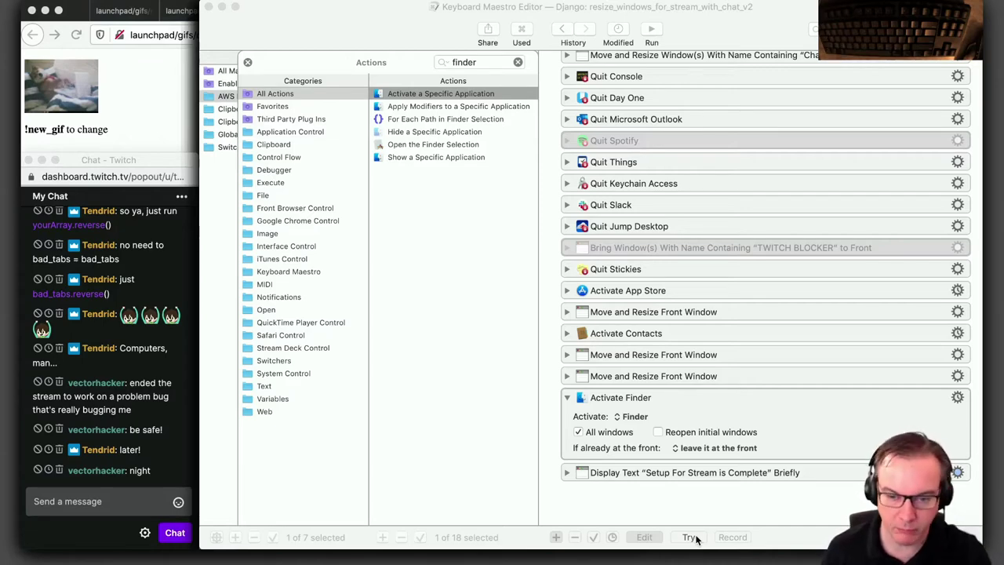
{"action": "left_click", "coordinate": [659, 408]}
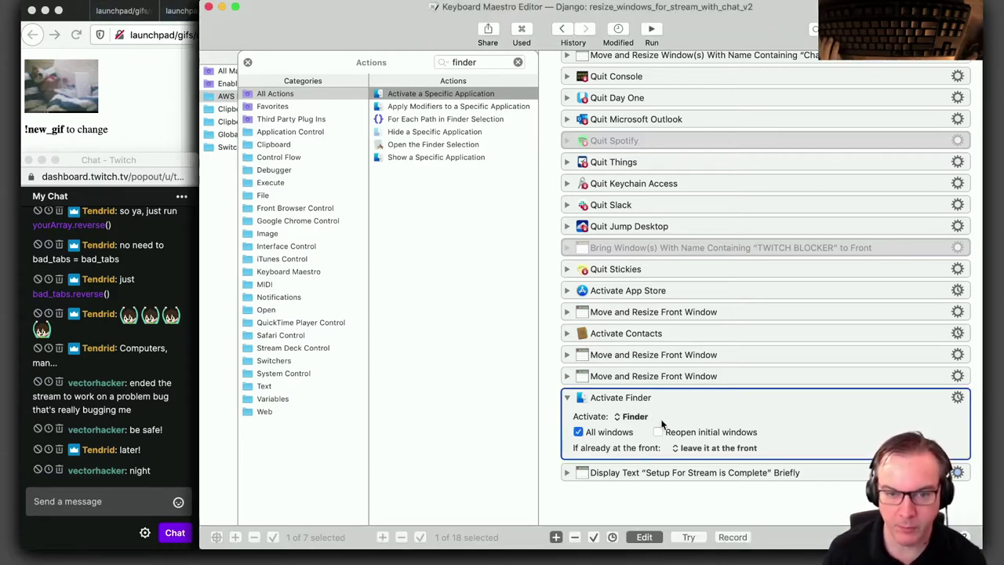
Search the new actions for "new" and for "window"
{"action": "left_click", "coordinate": [518, 62]}
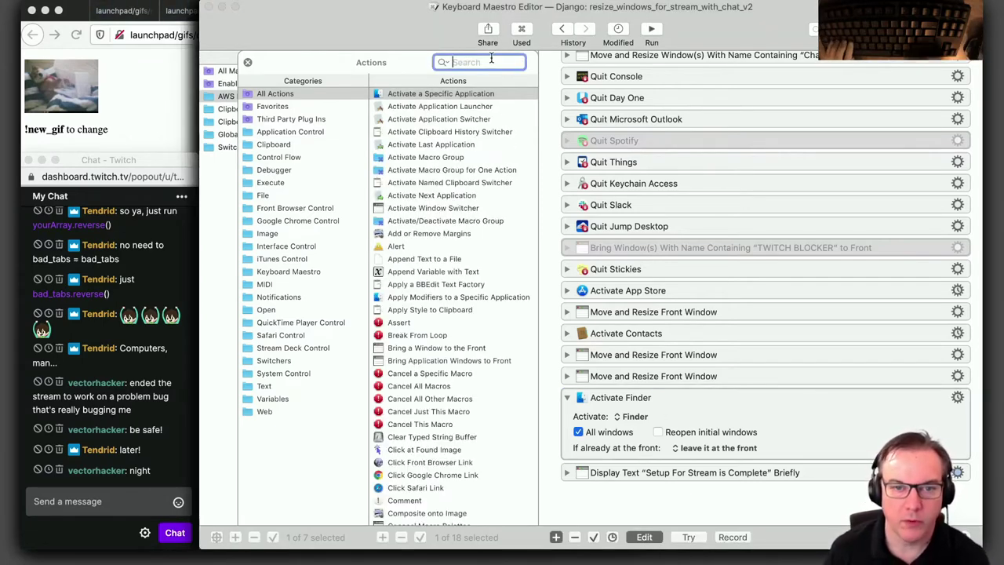
{"action": "type", "text": "new"}
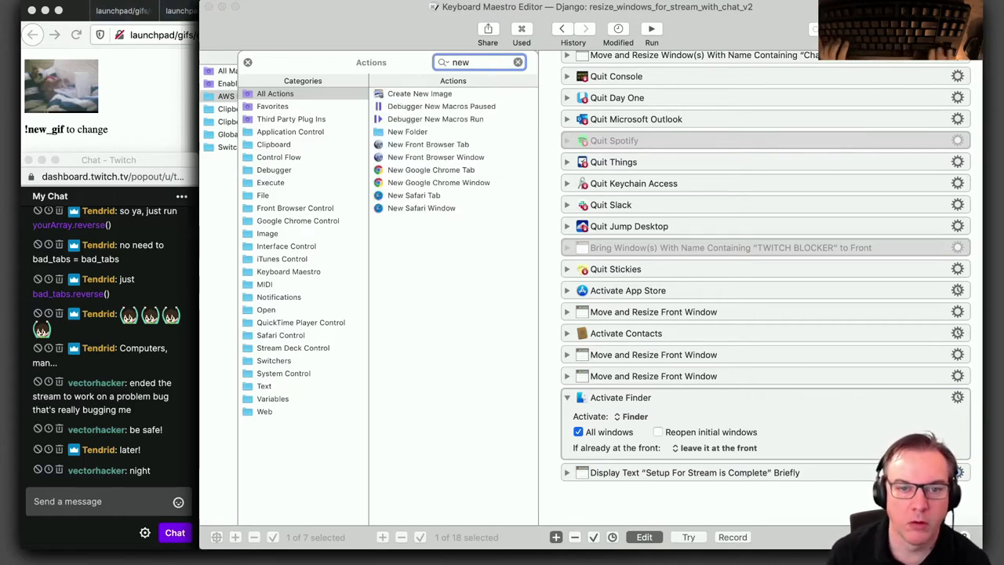
{"action": "key", "text": "super+a"}
{"action": "type", "text": "window"}
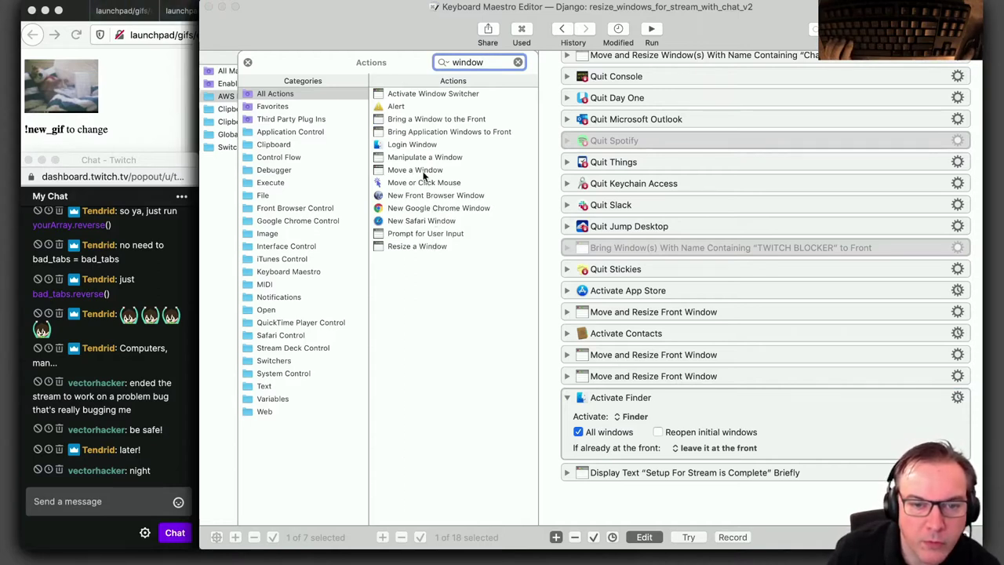
{"action": "left_click", "coordinate": [415, 105]}
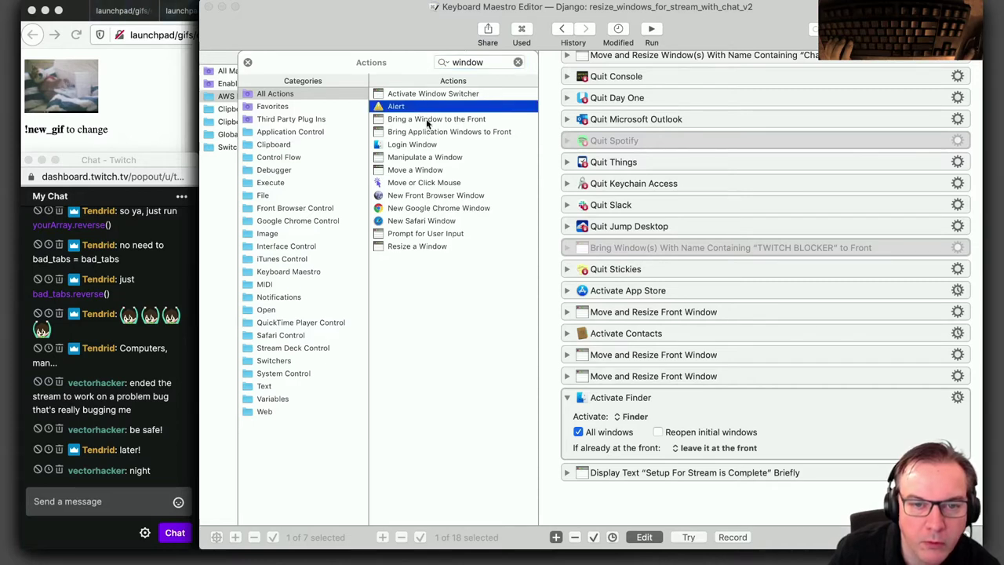
Try a Bring a Window to the Front action targeting Finder after Activate Finder, delete it, and reselect Activate Finder
{"action": "left_click", "coordinate": [428, 120]}
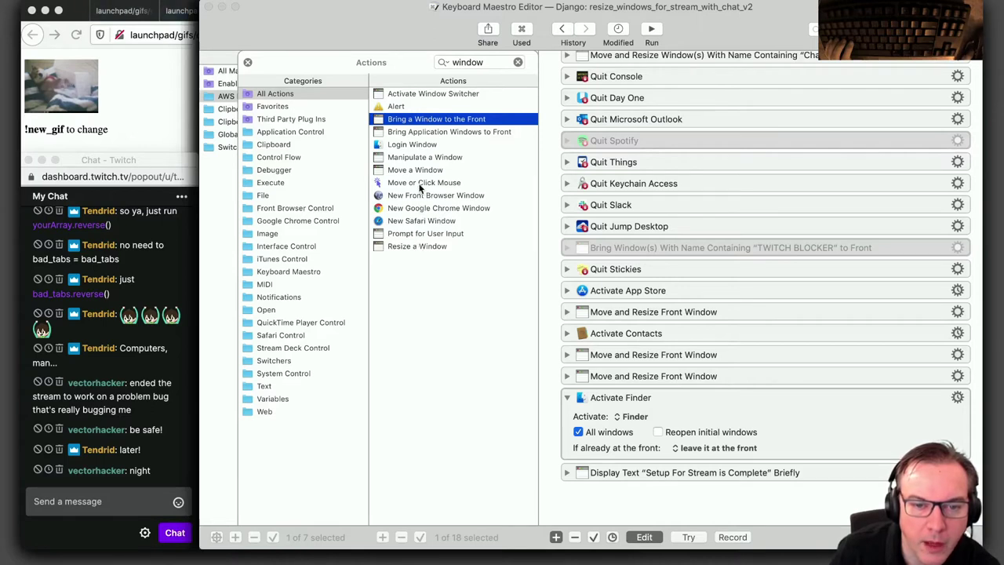
{"action": "left_click_drag", "start_coordinate": [410, 121], "coordinate": [632, 475]}
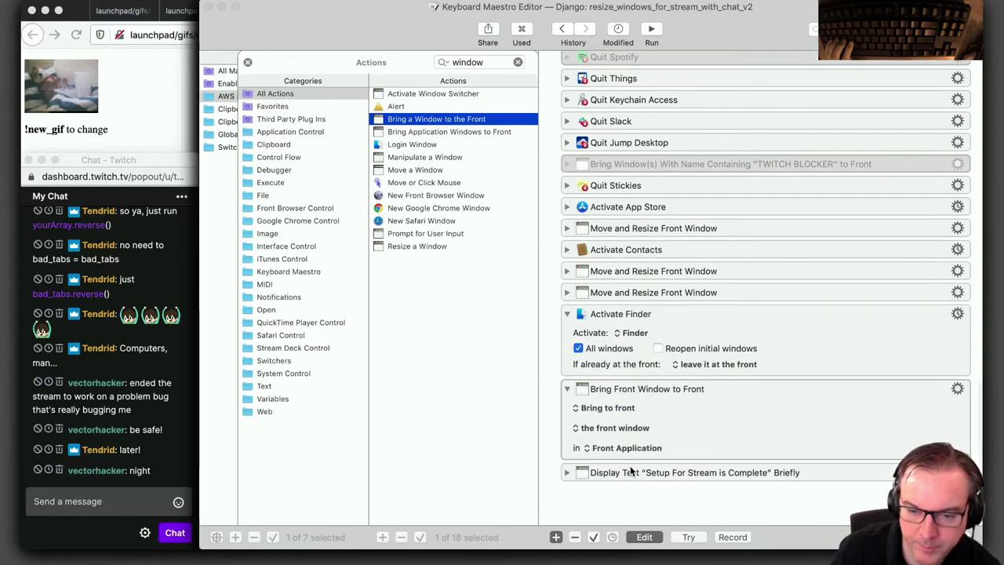
{"action": "left_click", "coordinate": [606, 408]}
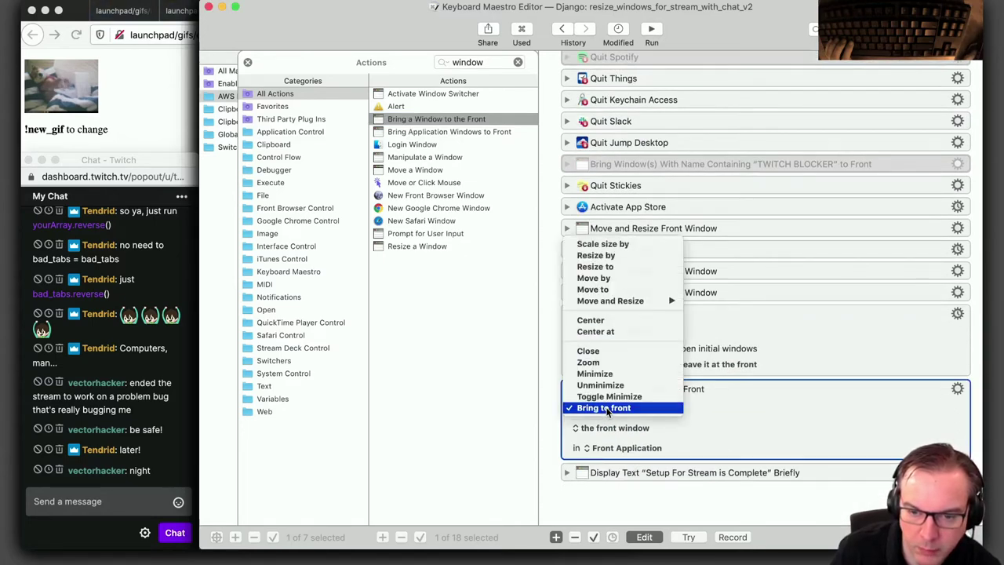
{"action": "left_click", "coordinate": [608, 409]}
{"action": "left_click", "coordinate": [612, 428]}
{"action": "key", "text": "Escape"}
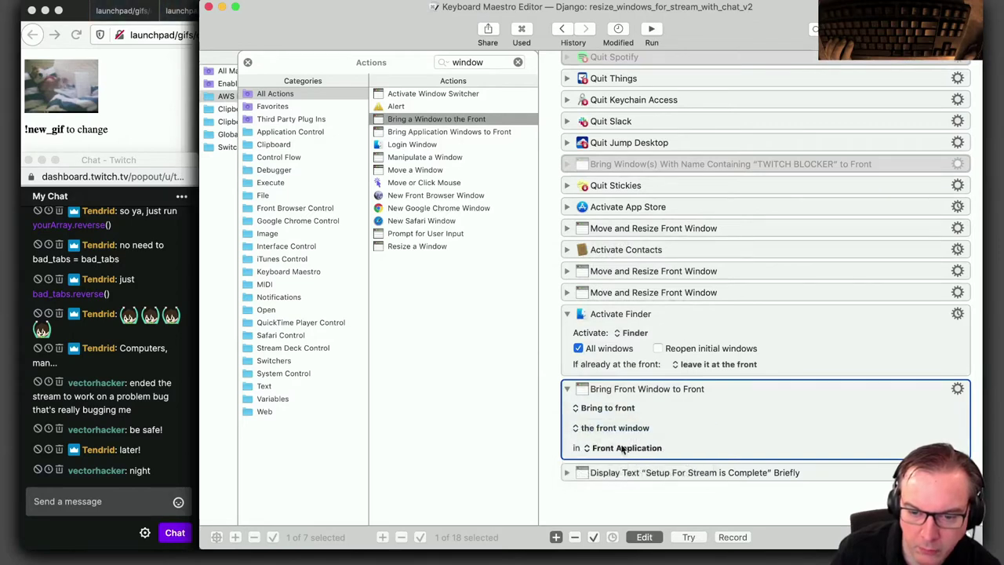
{"action": "left_click", "coordinate": [622, 448]}
{"action": "key", "text": "Escape"}
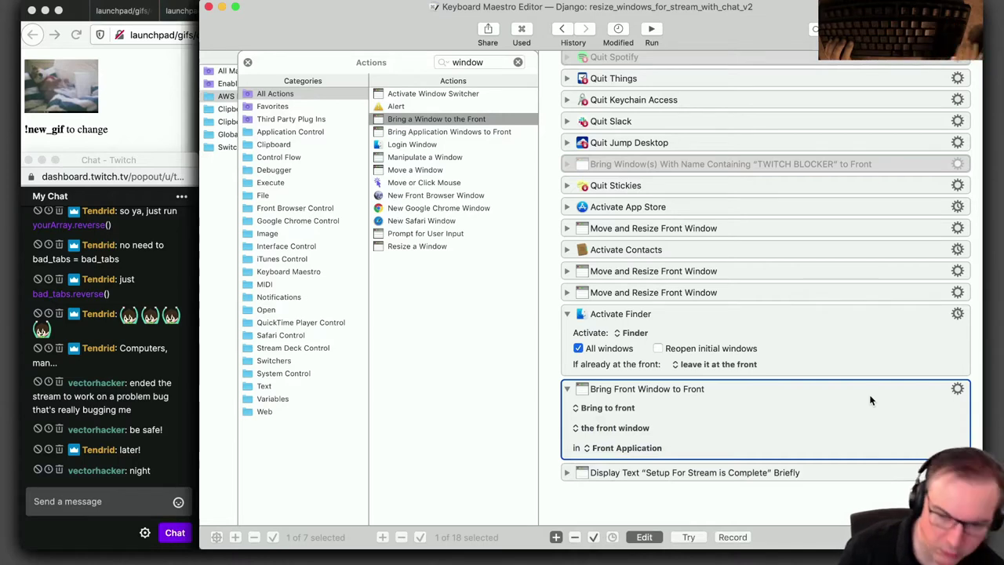
{"action": "left_click", "coordinate": [627, 450]}
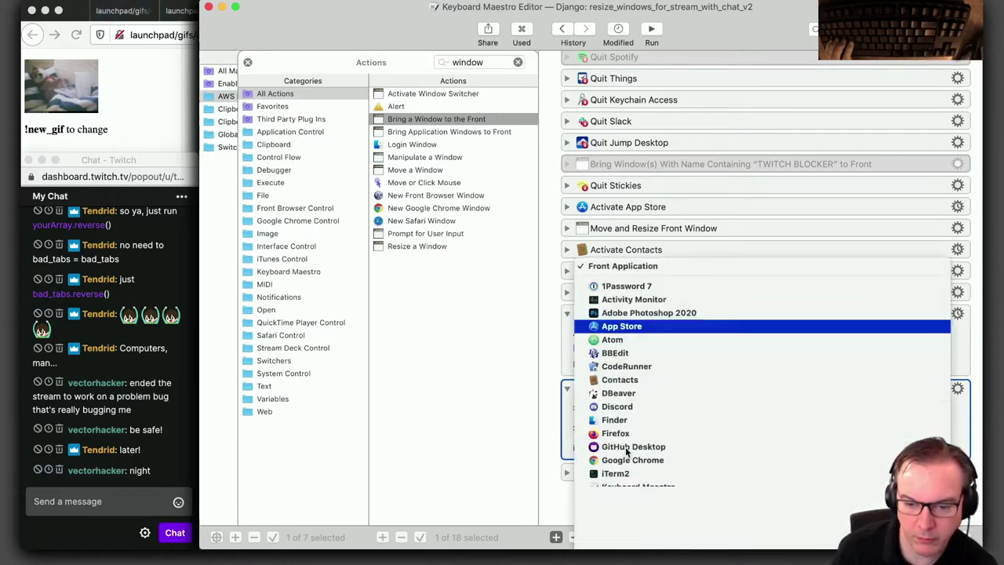
{"action": "left_click", "coordinate": [620, 302]}
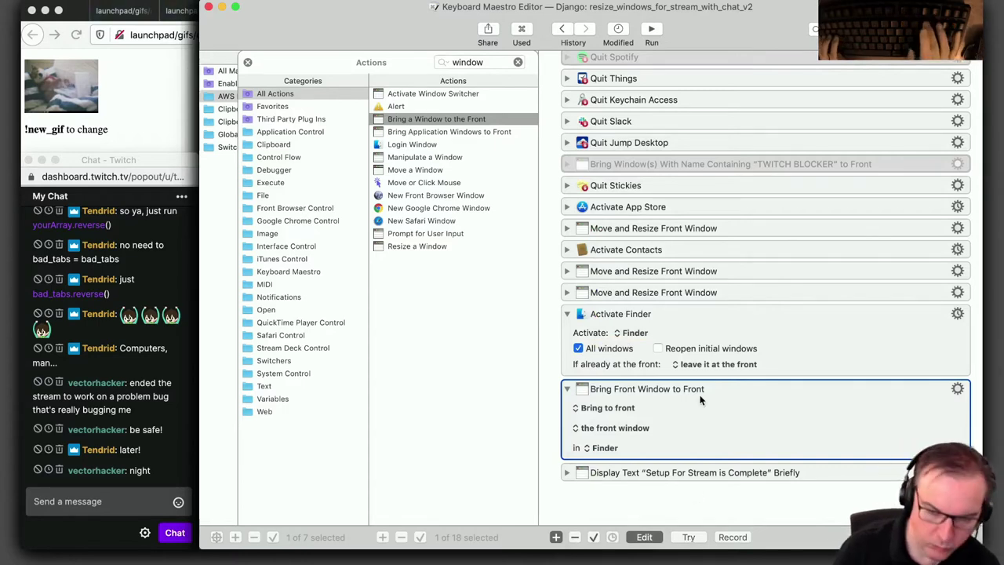
{"action": "key", "text": "BackSpace"}
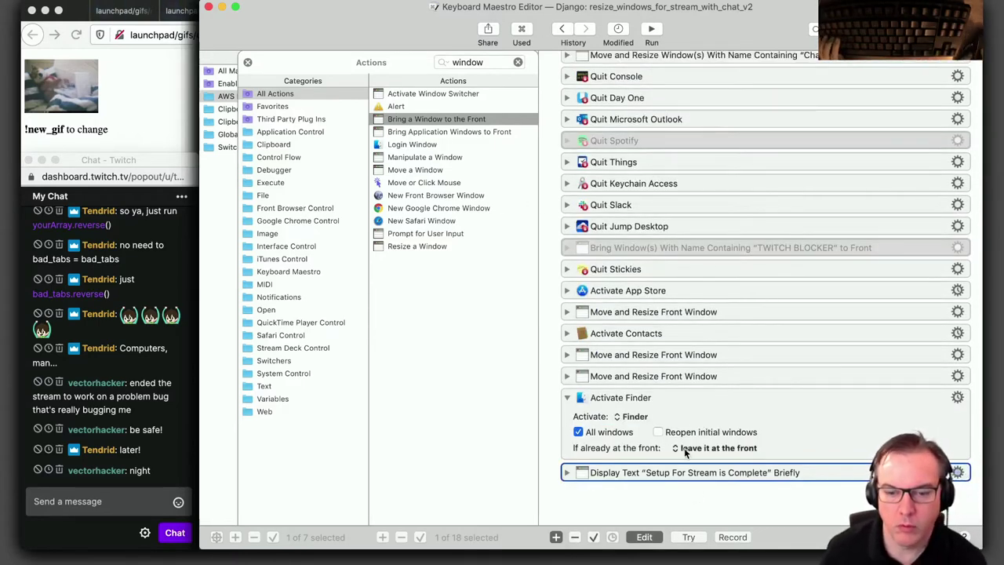
{"action": "left_click", "coordinate": [683, 396]}
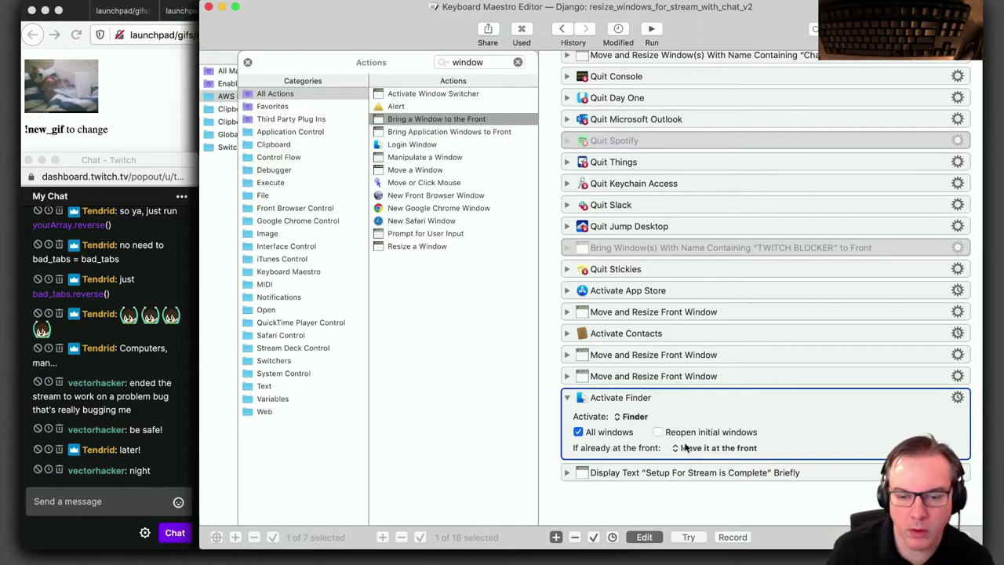
Restore the deleted Bring Front Window to Front action, try it together with Activate Finder, and delete it
{"action": "key", "text": "super+z"}
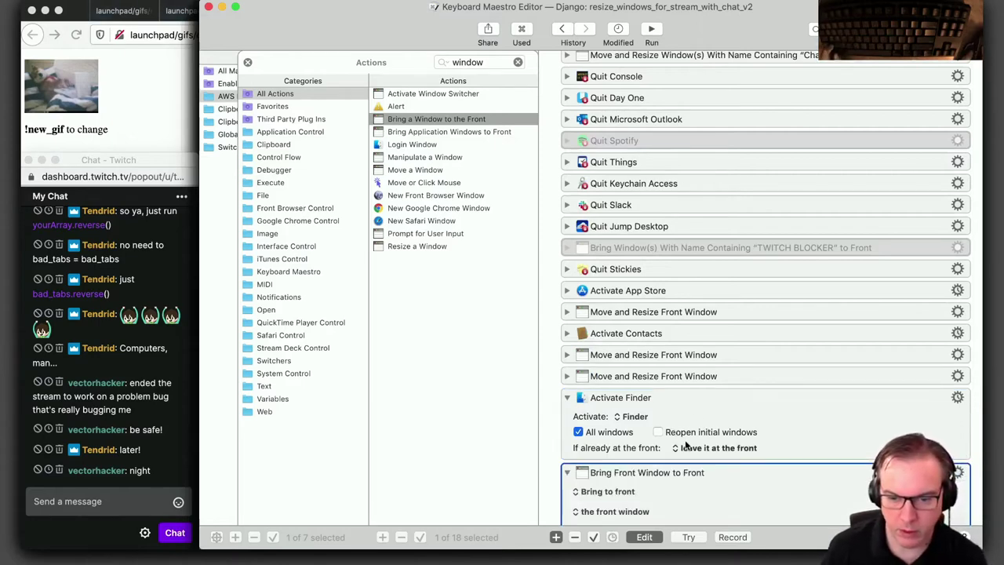
{"action": "scroll", "coordinate": [695, 424], "scroll_direction": "down", "scroll_amount": 3}
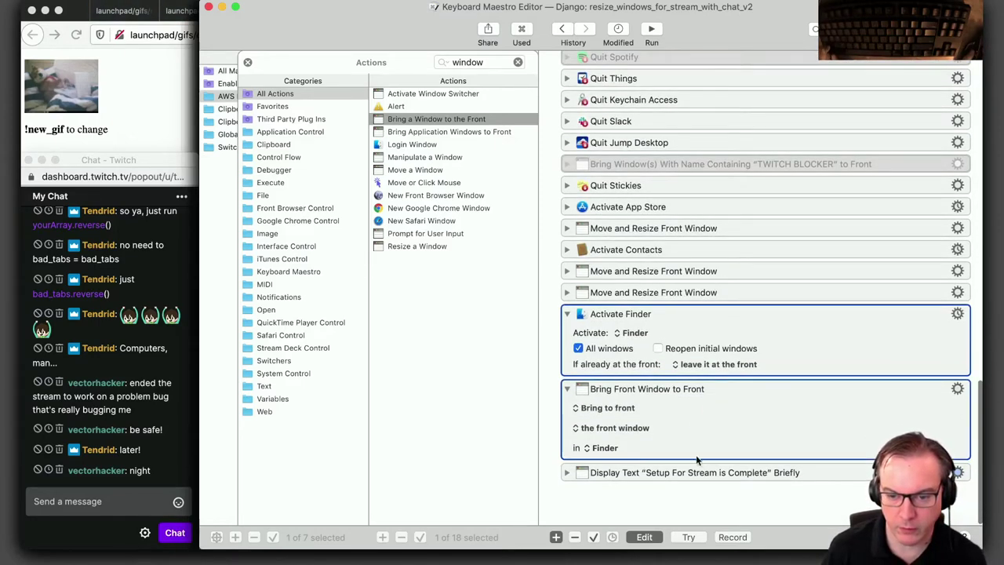
{"action": "left_click", "coordinate": [689, 538]}
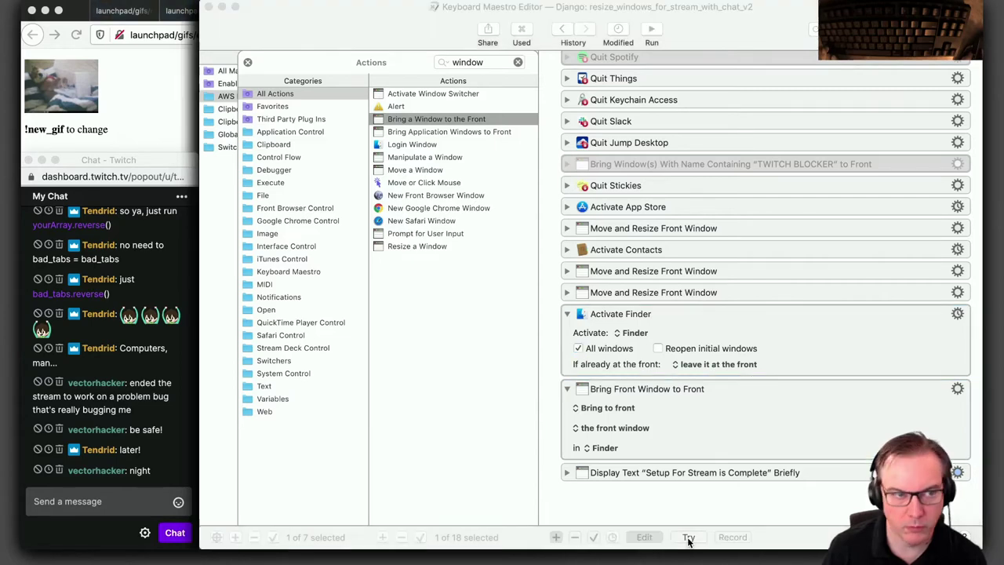
{"action": "left_click", "coordinate": [722, 404]}
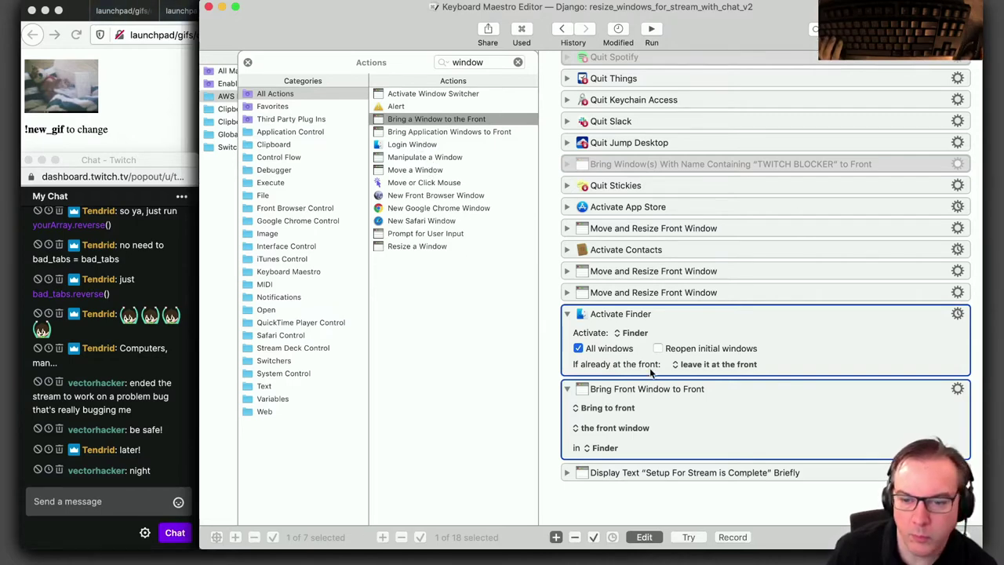
{"action": "left_click", "coordinate": [671, 395]}
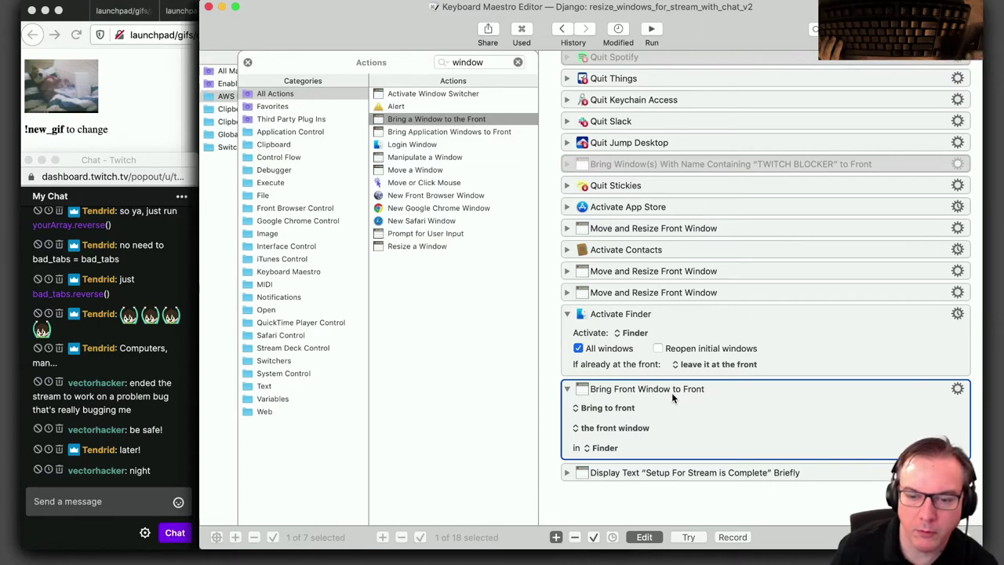
{"action": "key", "text": "Delete"}
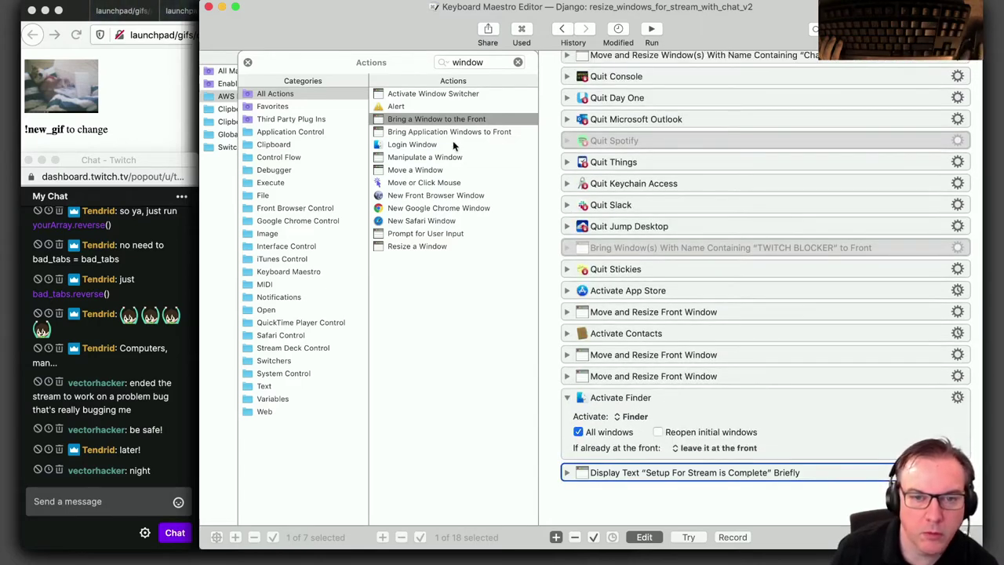
Try a Bring Application Windows to Front action after Activate Finder, delete it, and enable Reopen initial windows for Activate Finder
{"action": "left_click_drag", "start_coordinate": [447, 131], "coordinate": [730, 454]}
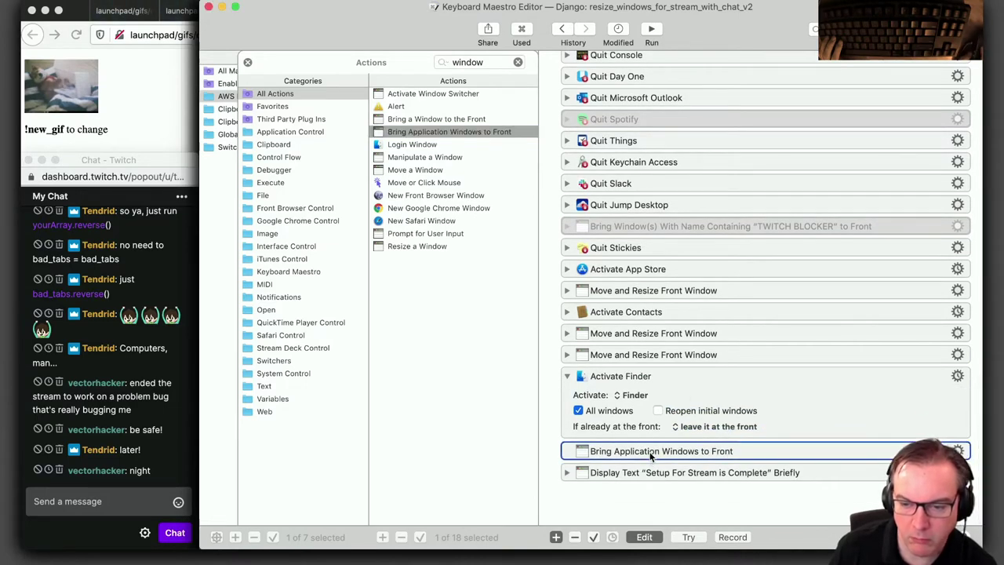
{"action": "left_click", "coordinate": [709, 383]}
{"action": "left_click", "coordinate": [695, 450], "text": "shift"}
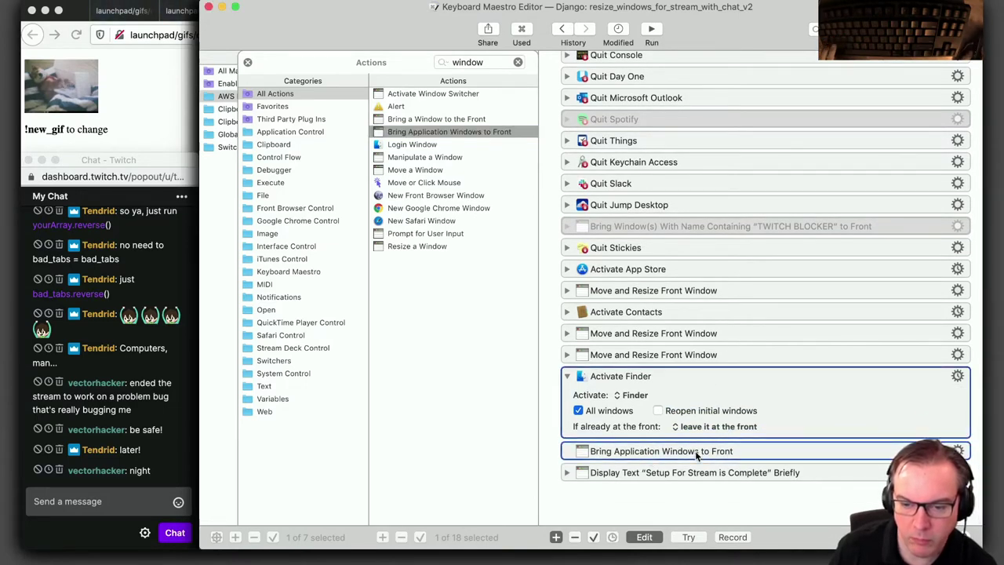
{"action": "left_click", "coordinate": [688, 536]}
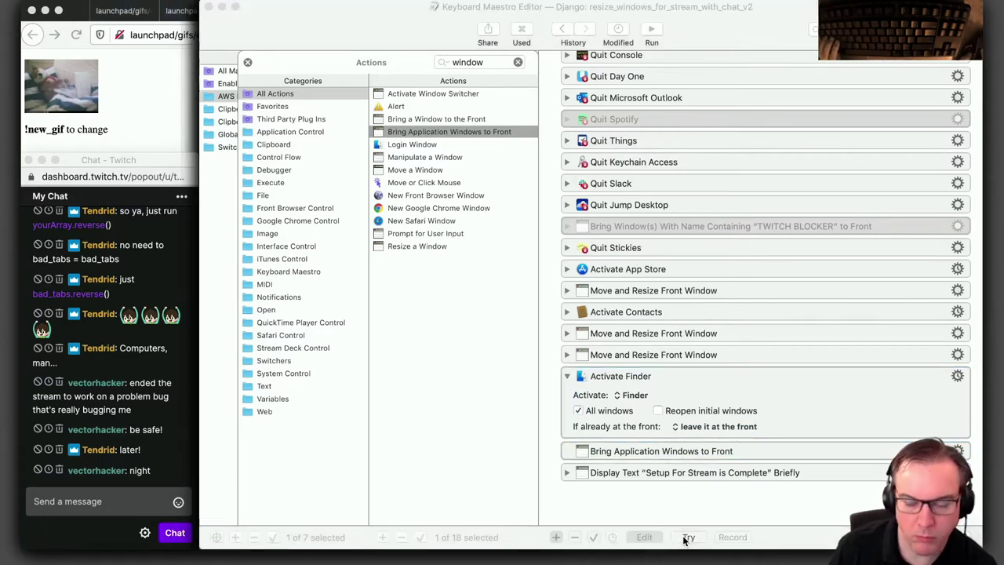
{"action": "left_click", "coordinate": [675, 411]}
{"action": "left_click", "coordinate": [673, 449]}
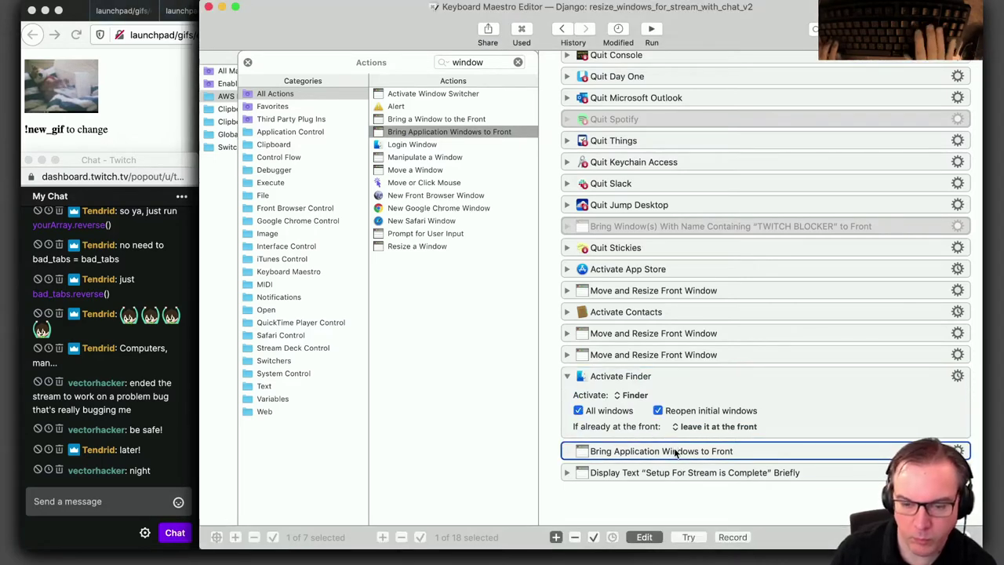
{"action": "key", "text": "Delete"}
{"action": "left_click", "coordinate": [697, 407]}
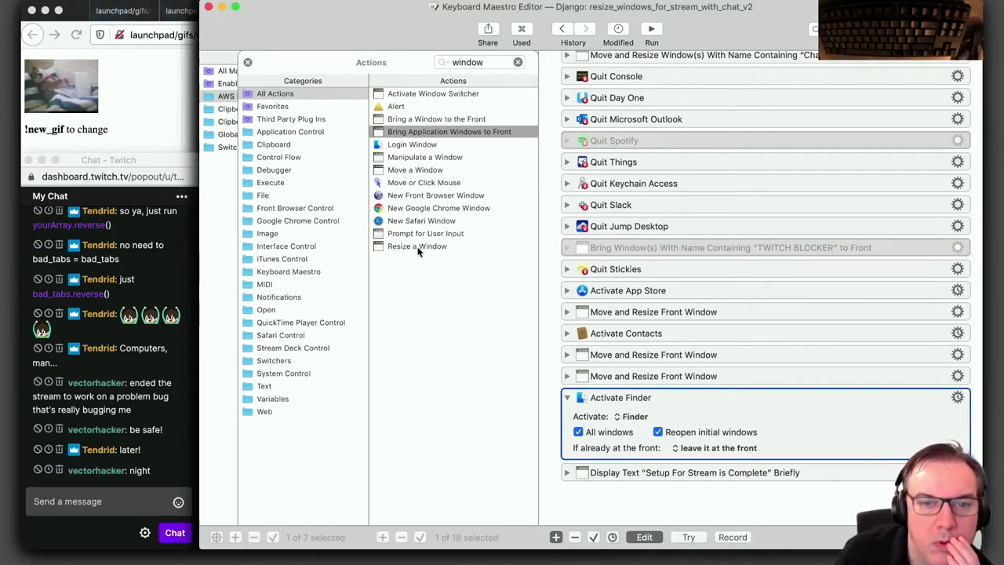
Search the available actions for "browser" and for "finder"
{"action": "key", "text": "super+f"}
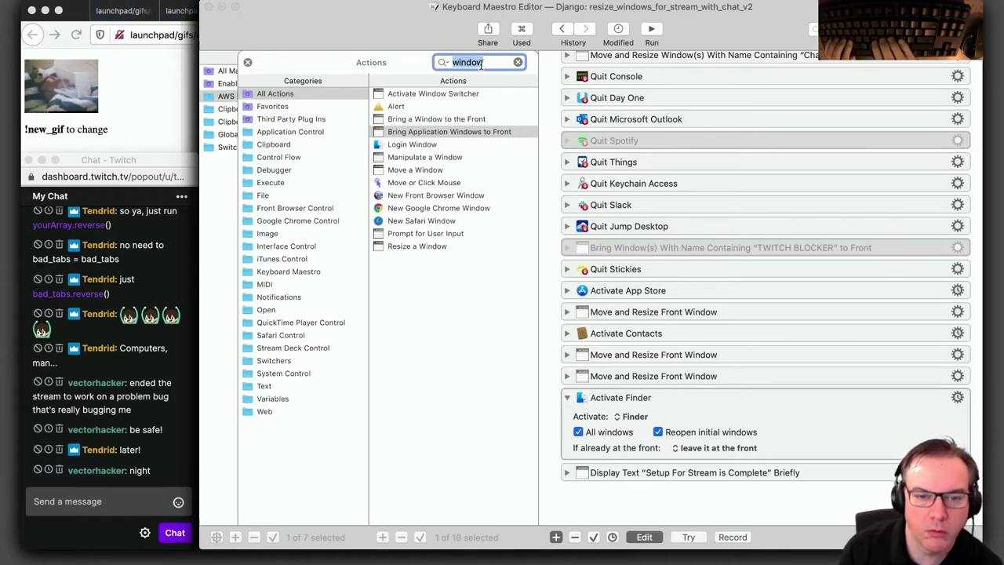
{"action": "type", "text": "browser"}
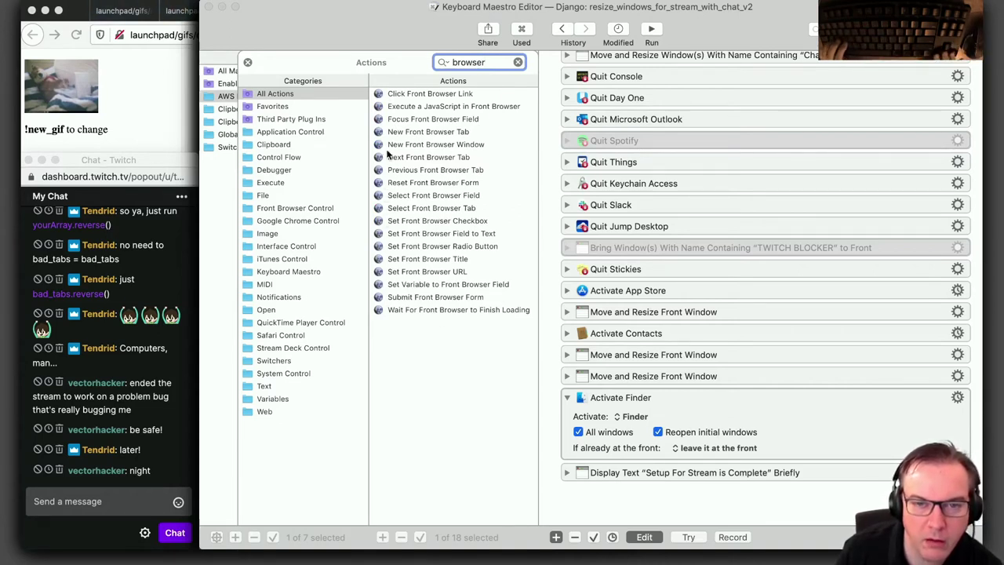
{"action": "key", "text": "super+a"}
{"action": "type", "text": "finder"}
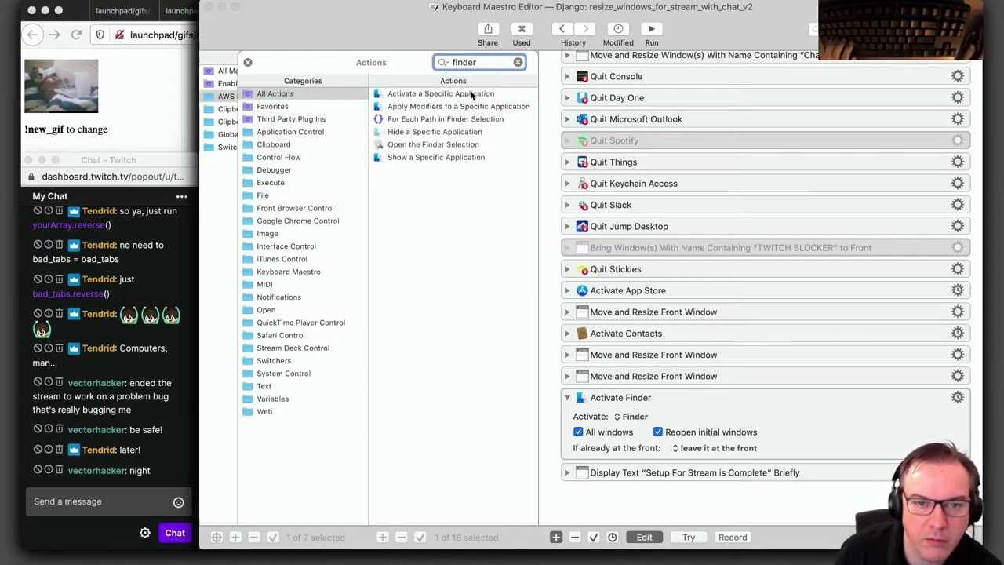
Review Activate Finder's application and already-at-the-front choices, and try it with All windows and Reopen initial windows enabled
{"action": "left_click", "coordinate": [620, 402]}
{"action": "left_click", "coordinate": [632, 418]}
{"action": "left_click", "coordinate": [634, 416]}
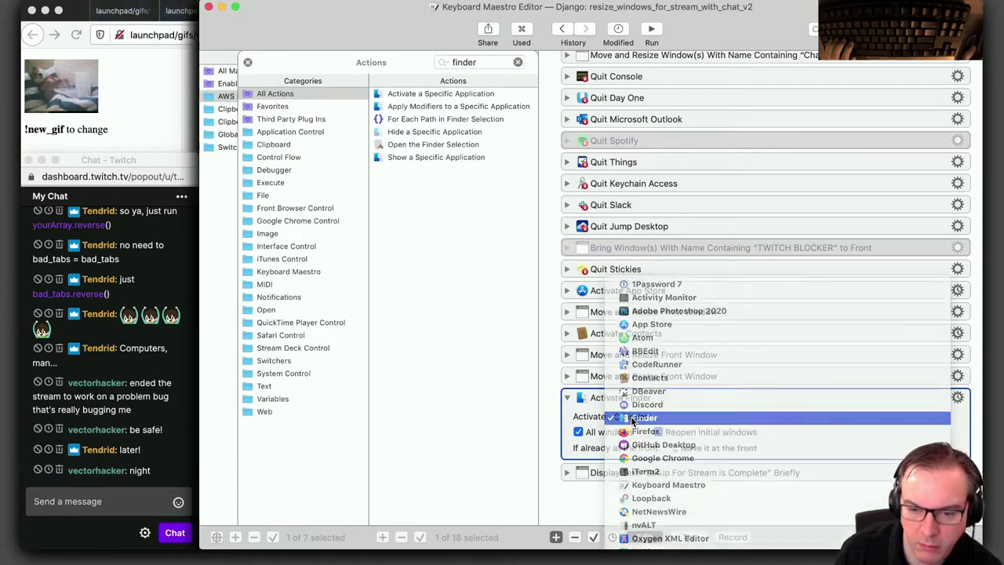
{"action": "left_click", "coordinate": [689, 434]}
{"action": "left_click", "coordinate": [685, 448]}
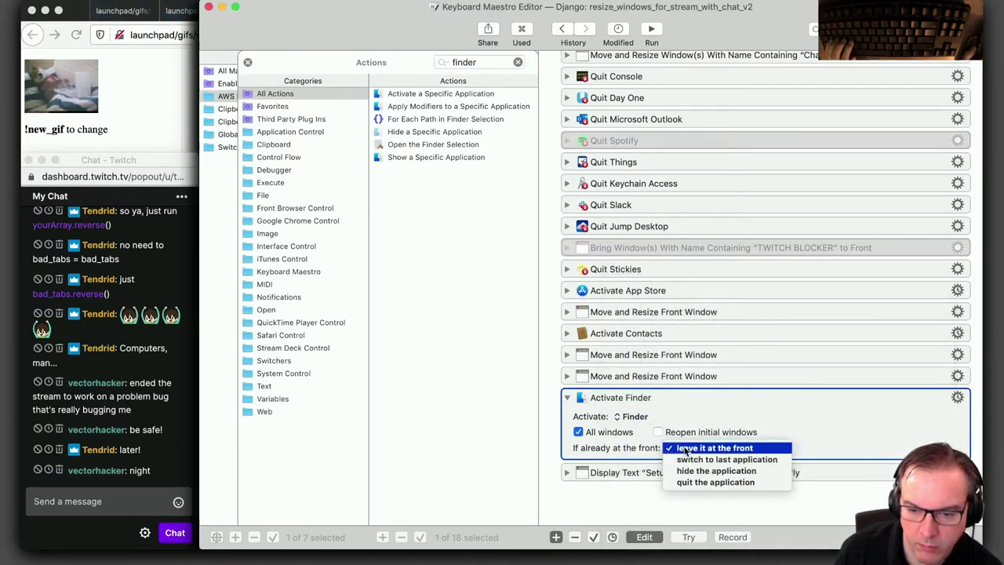
{"action": "left_click", "coordinate": [685, 450]}
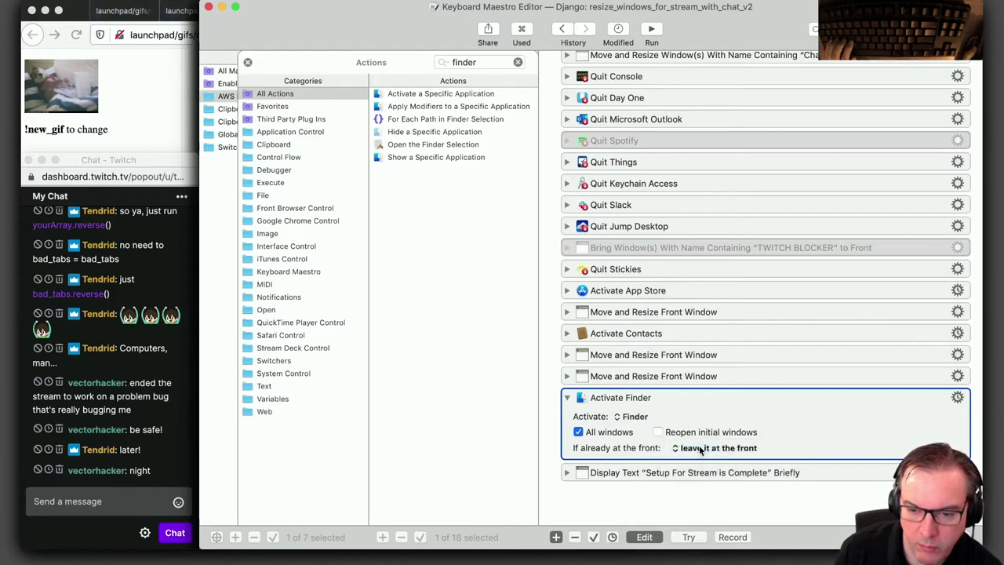
{"action": "left_click", "coordinate": [684, 433]}
{"action": "left_click", "coordinate": [686, 537]}
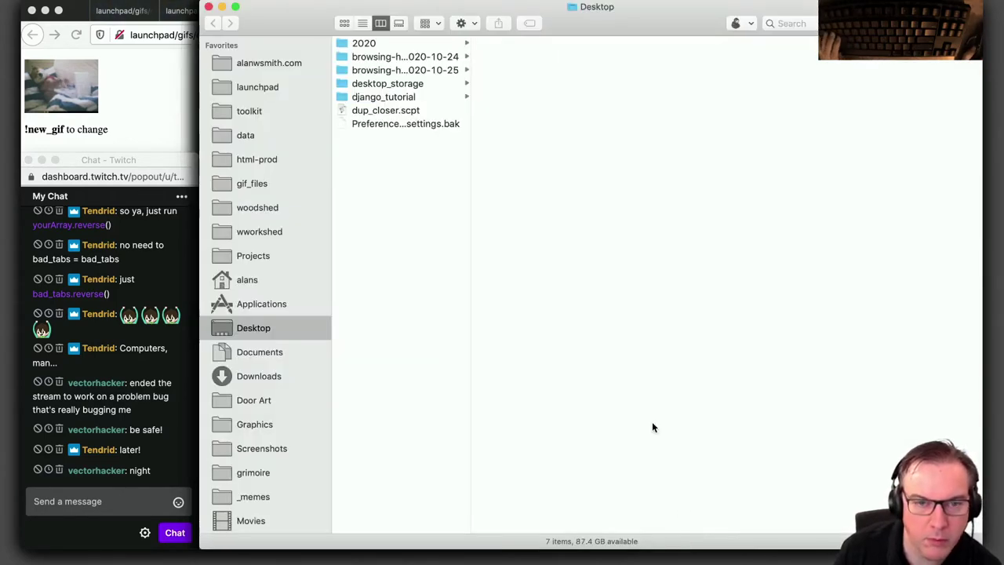
{"action": "key", "text": "super+Tab"}
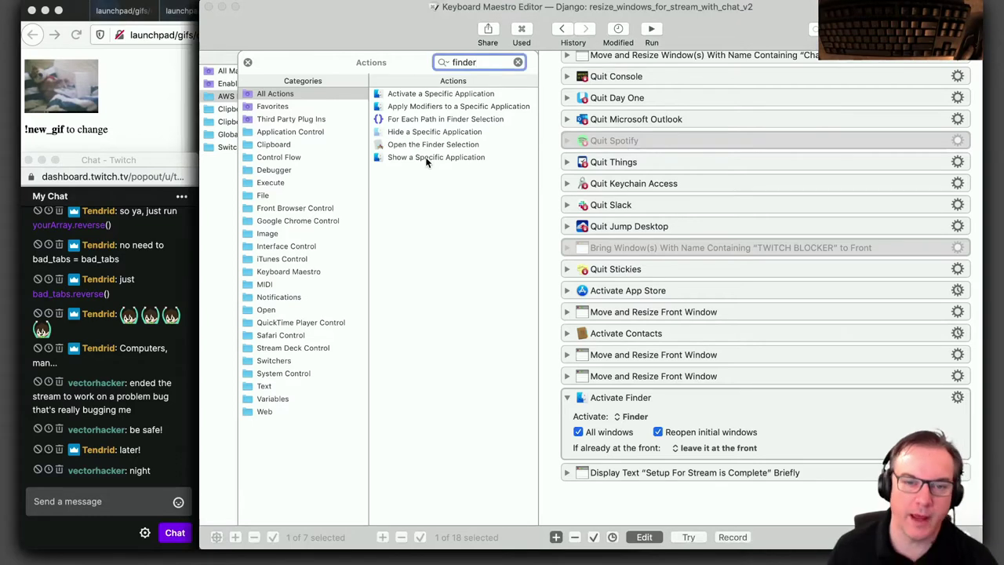
Collapse the Activate Finder action and delete it from the macro
{"action": "left_click", "coordinate": [569, 399]}
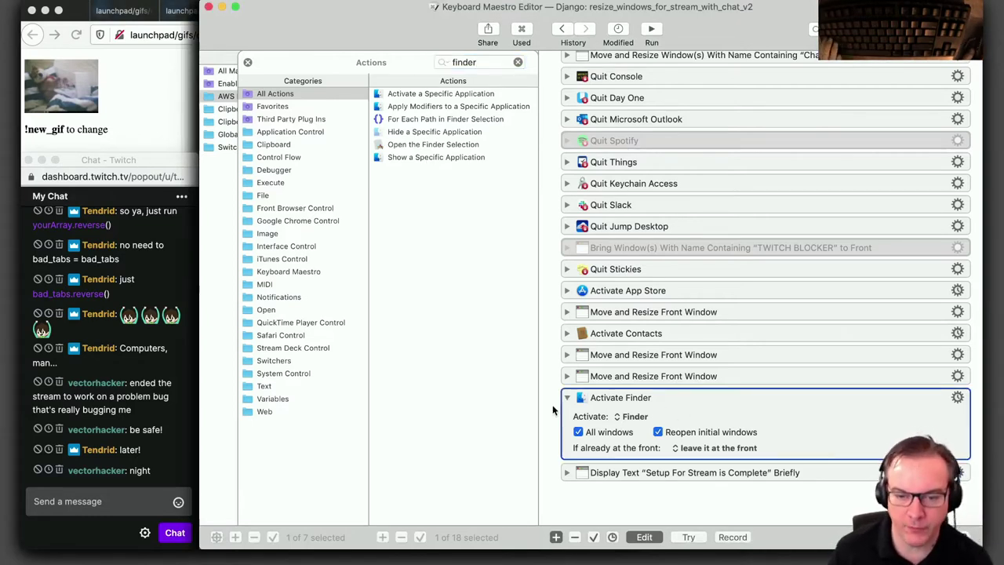
{"action": "left_click", "coordinate": [568, 398]}
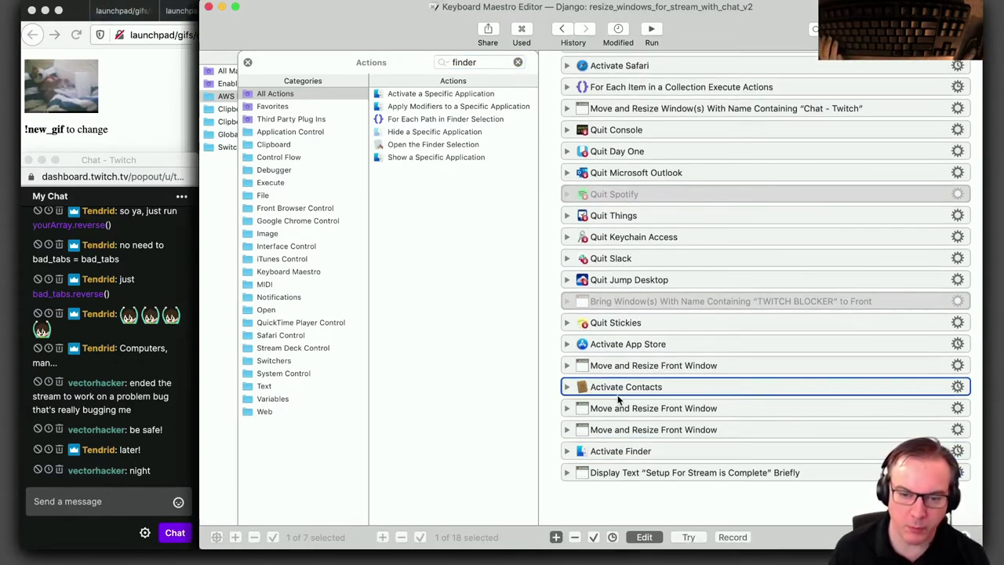
{"action": "left_click", "coordinate": [608, 472]}
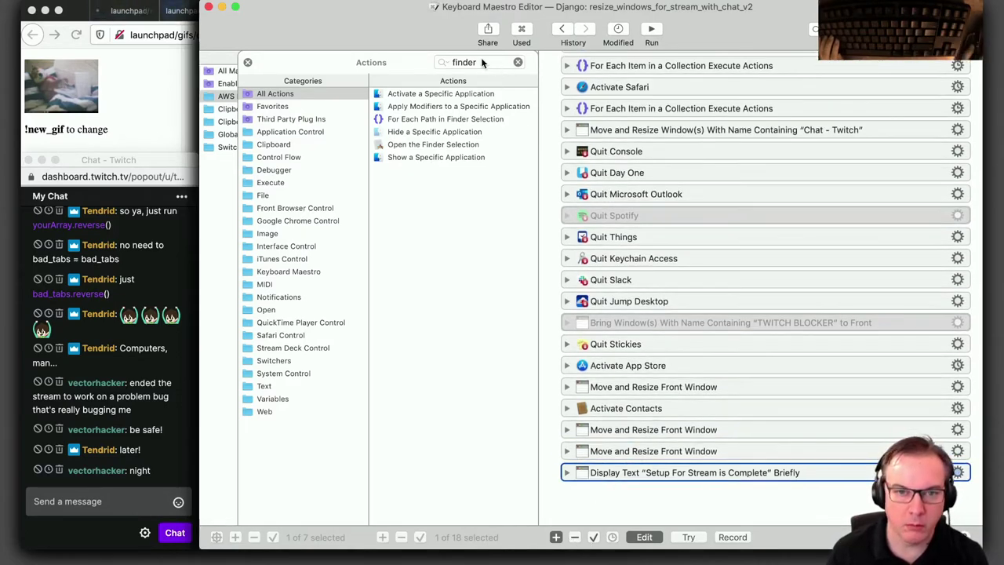
Find the script actions and add an Execute a Shell Script action just before the final Display Text action
{"action": "left_click", "coordinate": [481, 60]}
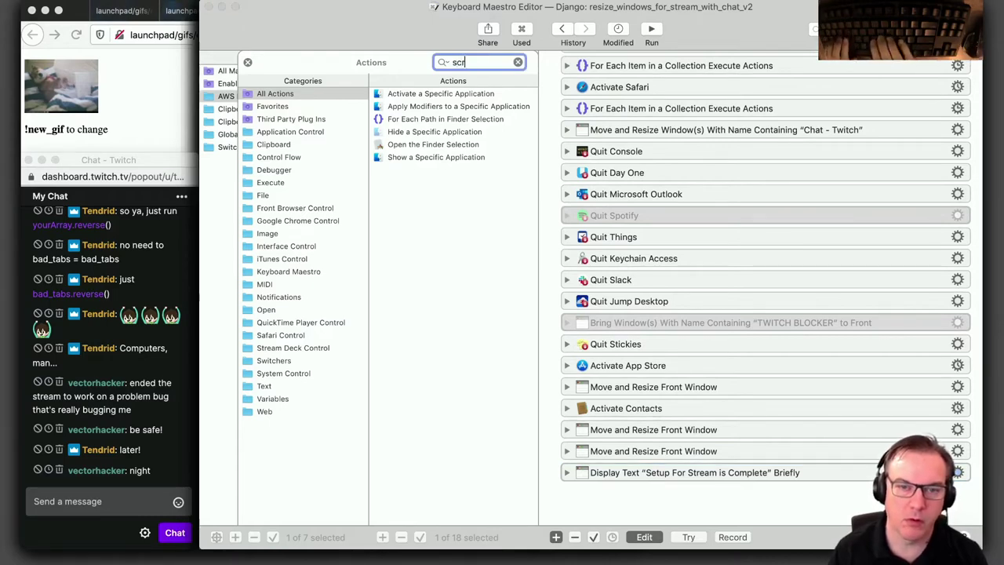
{"action": "type", "text": "script"}
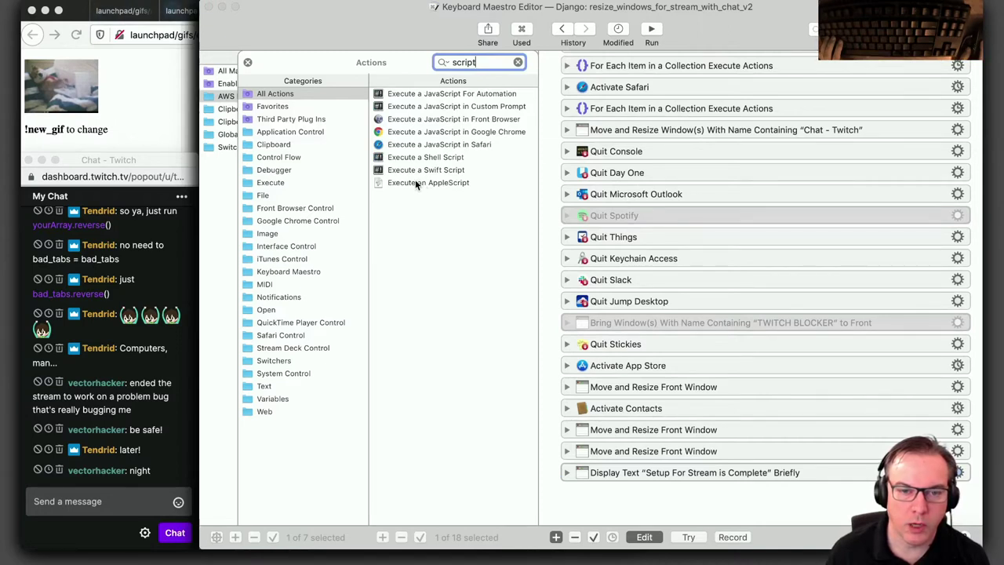
{"action": "left_click_drag", "start_coordinate": [412, 159], "coordinate": [646, 471]}
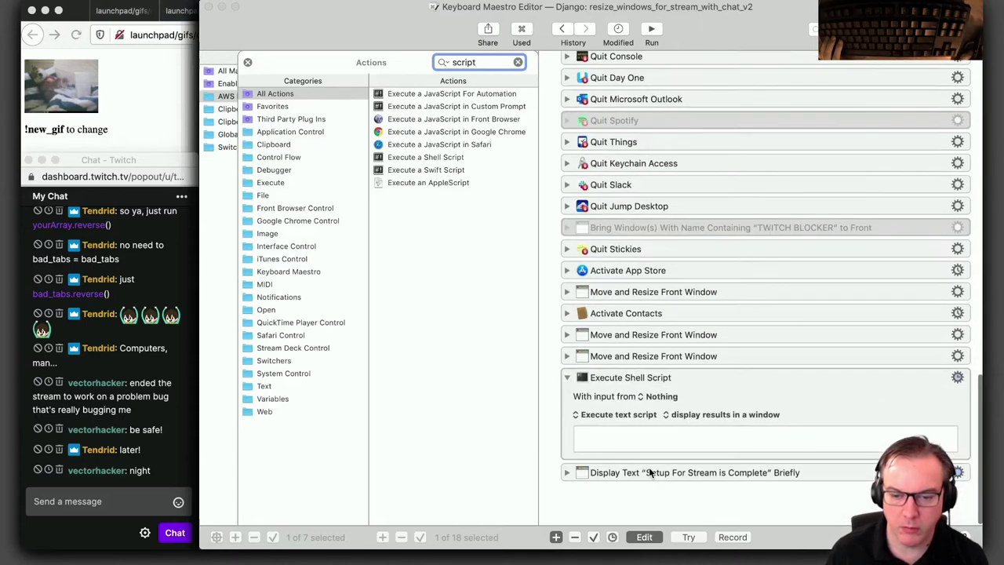
{"action": "left_click", "coordinate": [624, 437]}
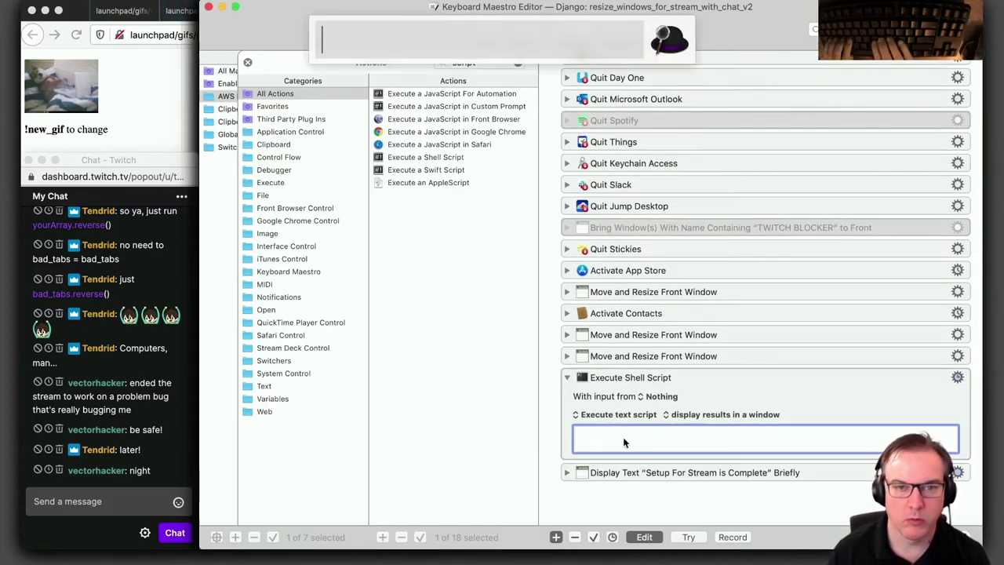
Switch to the terminal, change to the home directory with cd, and run pwc there
{"action": "key", "text": "super+Tab"}
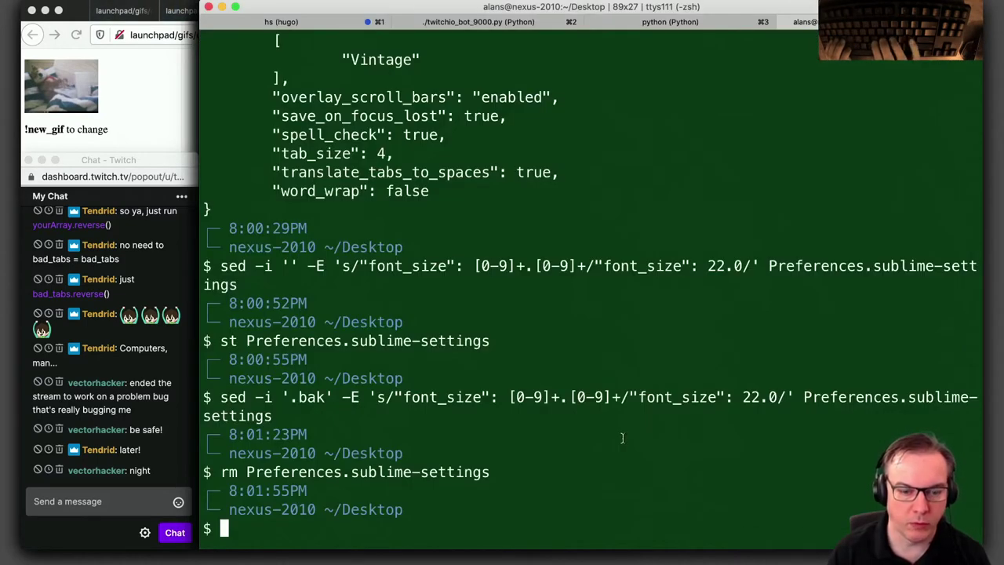
{"action": "type", "text": "pwc"}
{"action": "key", "text": "Return"}
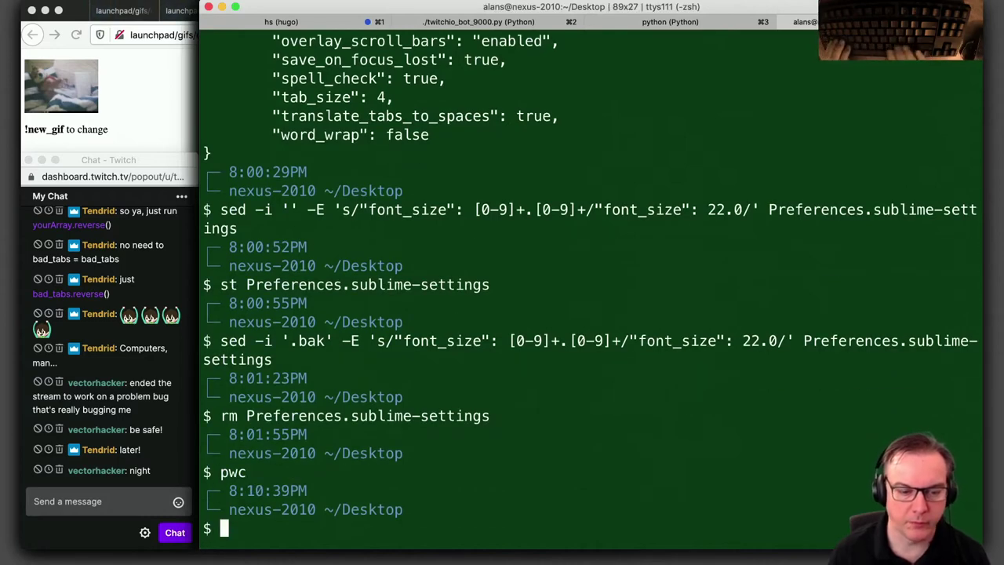
{"action": "type", "text": "cd"}
{"action": "key", "text": "Return"}
{"action": "type", "text": "pwc"}
{"action": "key", "text": "Return"}
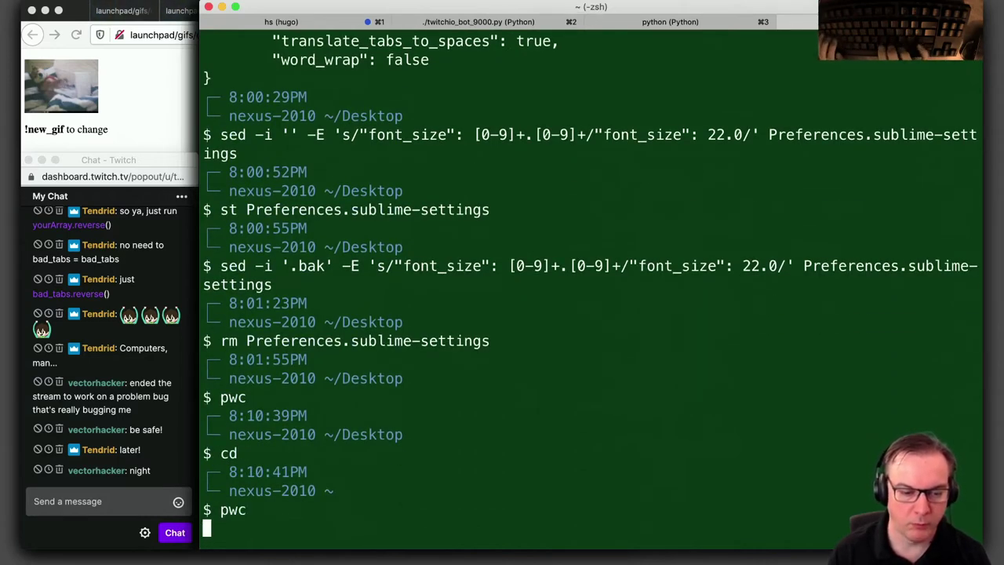
Return to Keyboard Maestro and enter two open commands in the shell script, for the user's home folder and its Desktop folder
{"action": "key", "text": "super+Tab"}
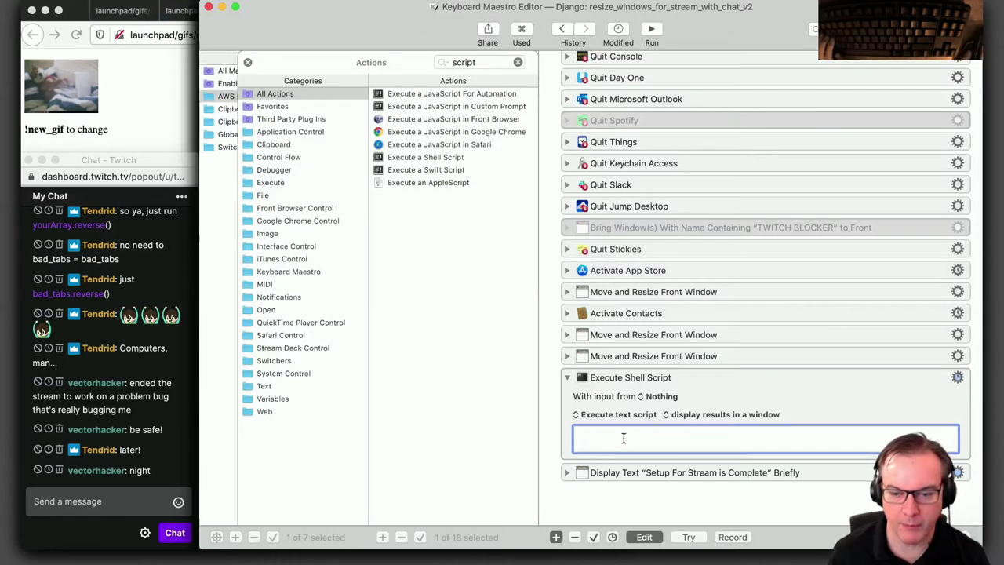
{"action": "type", "text": "open /Users/alans"}
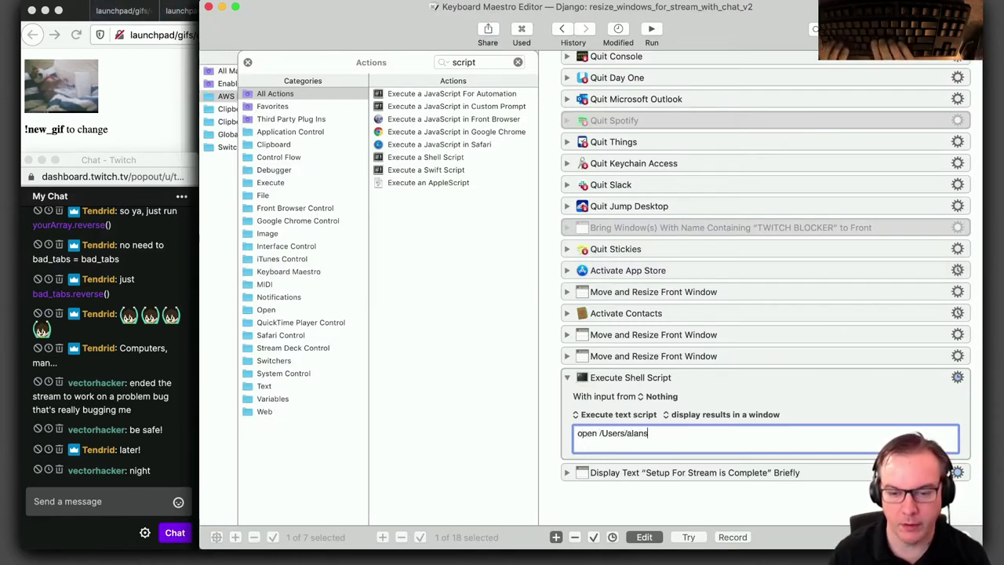
{"action": "key", "text": "Return"}
{"action": "type", "text": "o"}
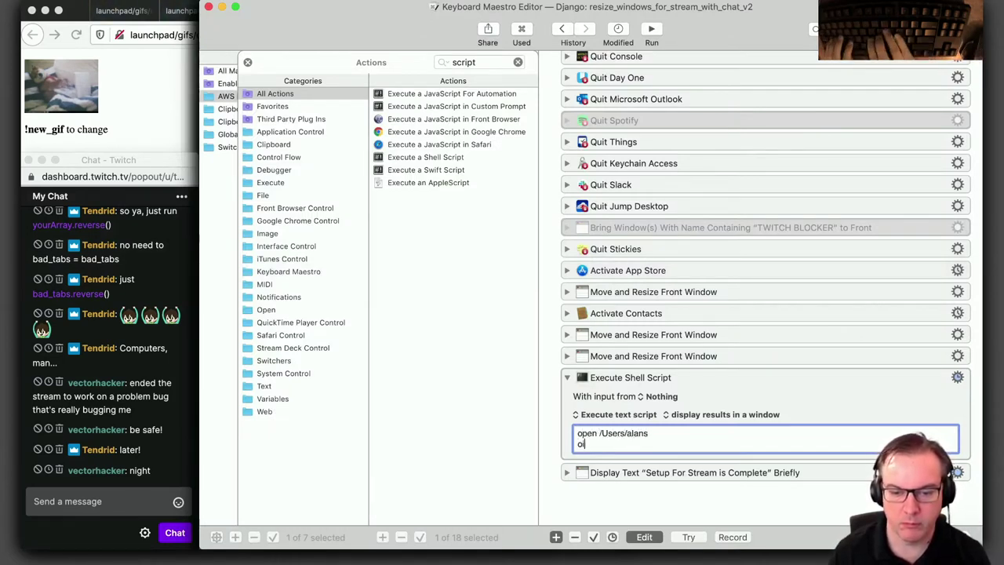
{"action": "type", "text": "pen "}
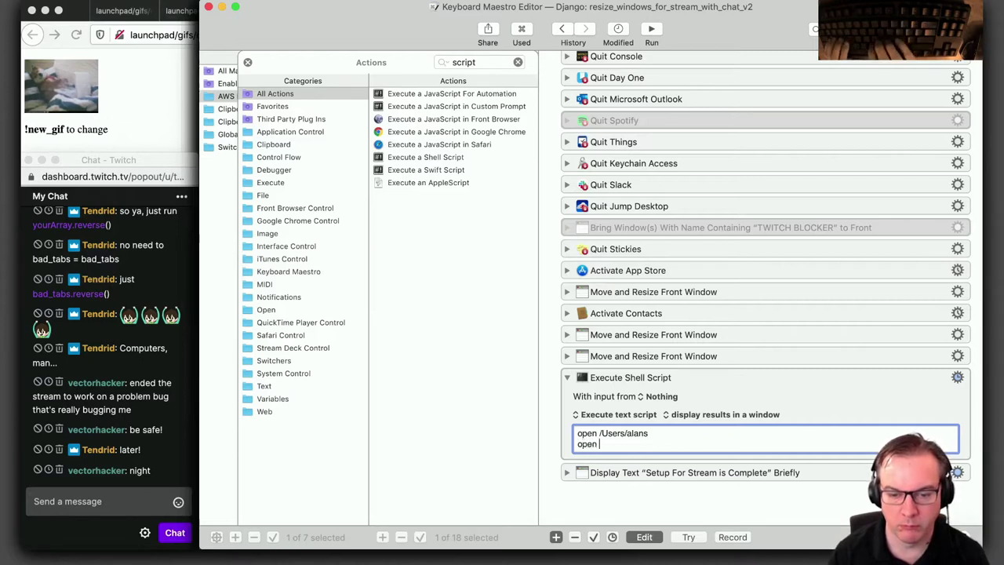
{"action": "type", "text": "/Users/alans/Desktop"}
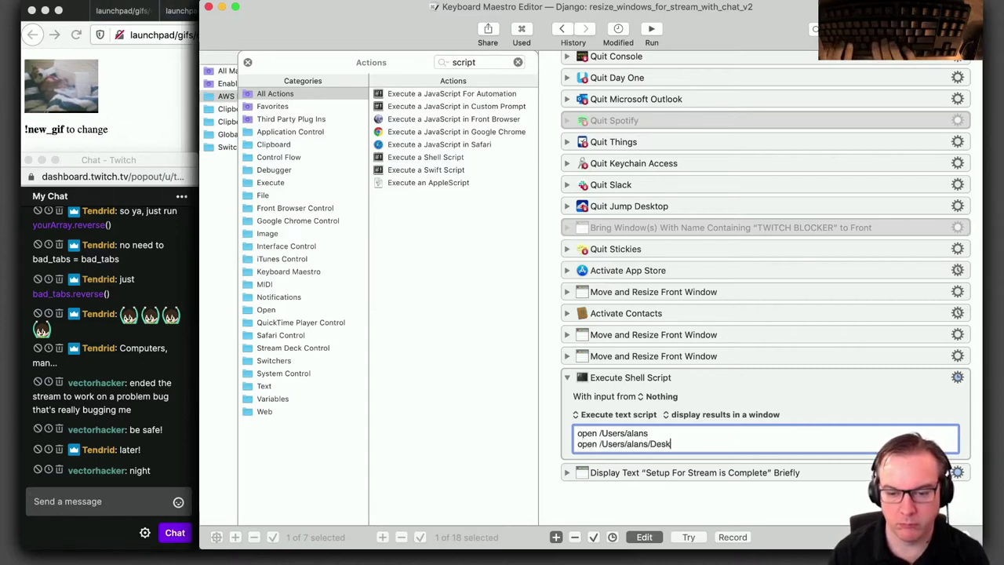
{"action": "left_click", "coordinate": [739, 385]}
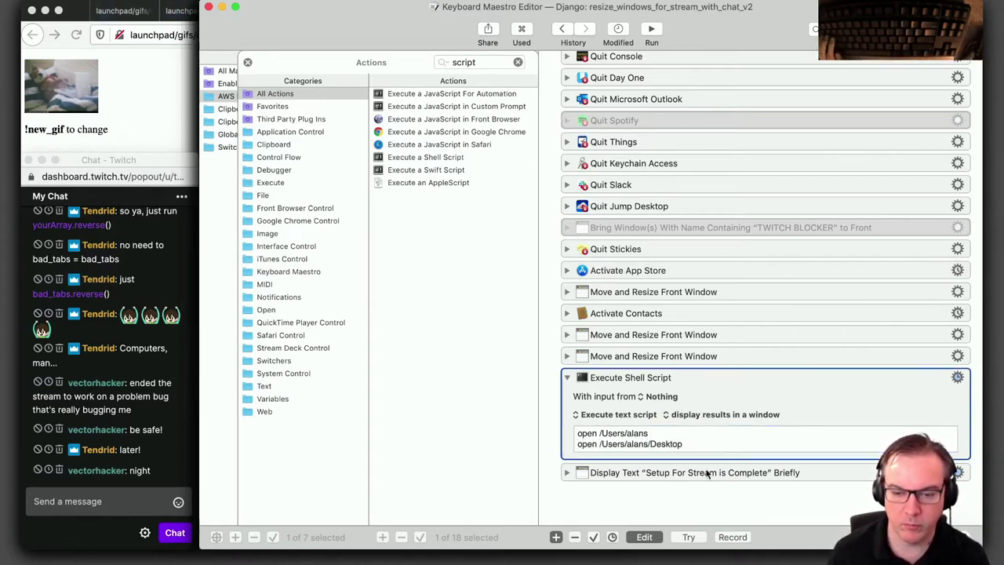
Try the selected shell script action on its own and close both Finder windows it opens
{"action": "left_click", "coordinate": [690, 538]}
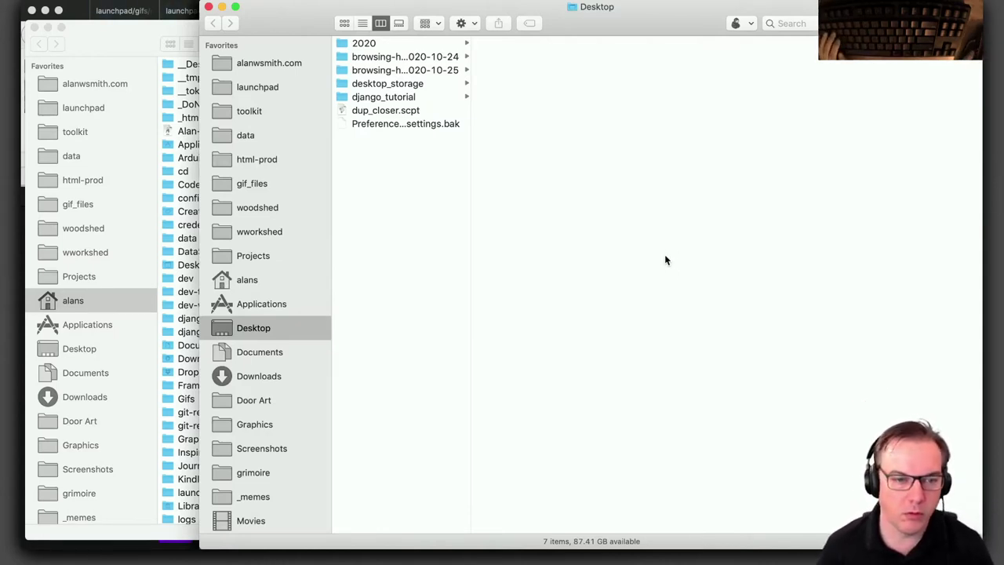
{"action": "key", "text": "super+w"}
{"action": "key", "text": "super+w"}
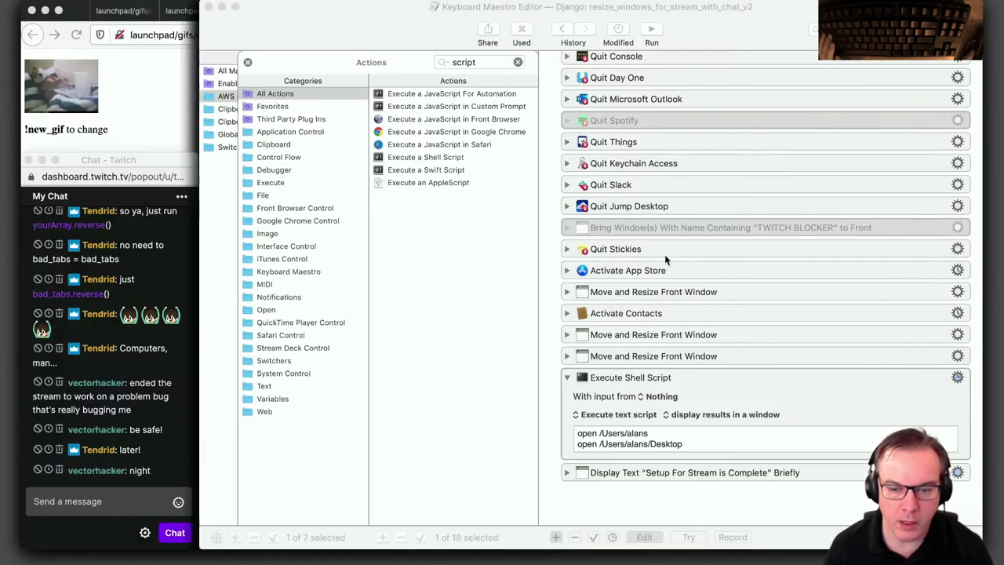
Remove the Desktop folder's open command from the shell script, keeping only the home folder's, and collapse the action
{"action": "left_click", "coordinate": [684, 443]}
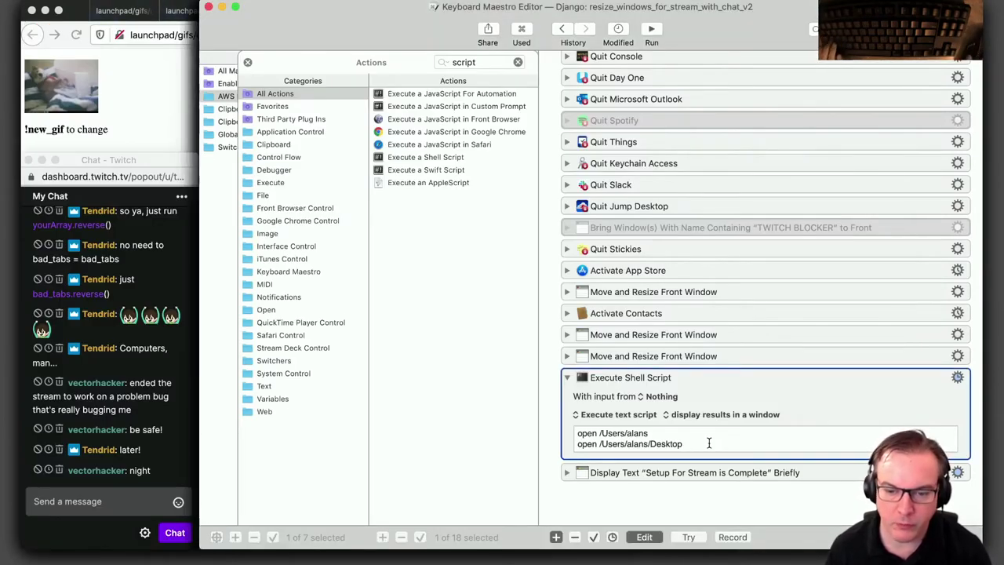
{"action": "left_click", "coordinate": [708, 444]}
{"action": "key", "text": "shift+super+Left"}
{"action": "key", "text": "BackSpace"}
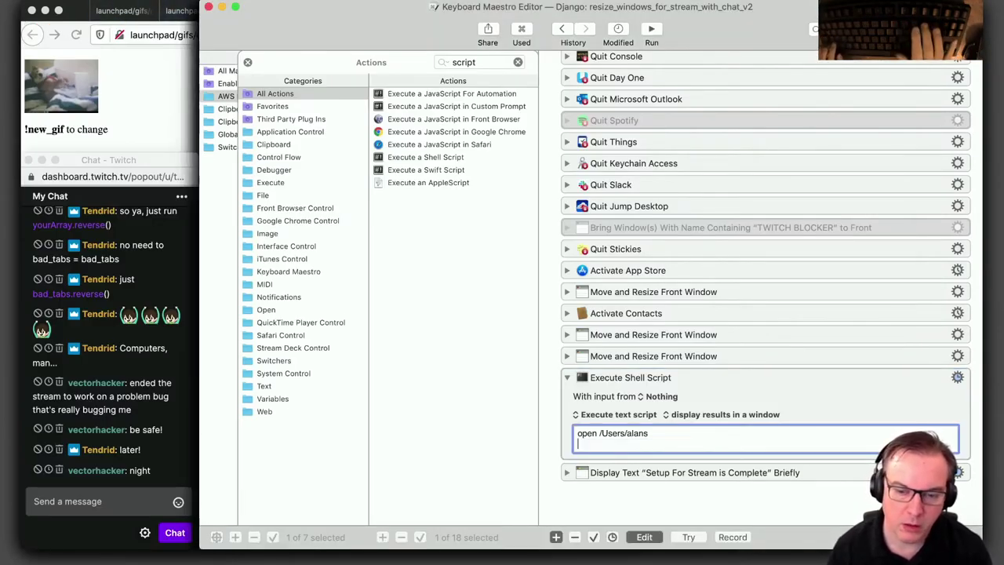
{"action": "left_click", "coordinate": [567, 378]}
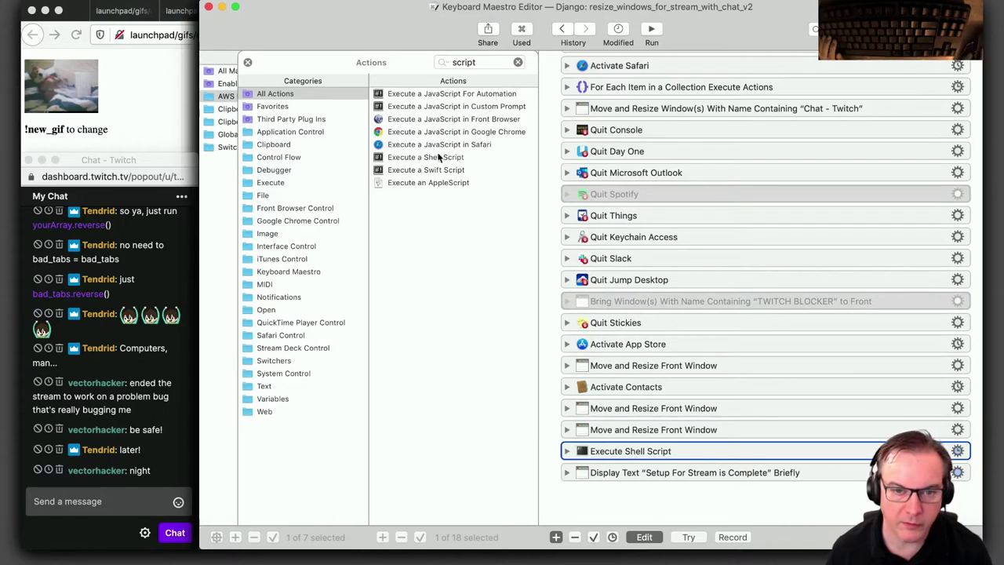
Search the actions for "move" and add a Move a Window action between Execute Shell Script and the final Display Text action
{"action": "left_click", "coordinate": [504, 66]}
{"action": "key", "text": "BackSpace"}
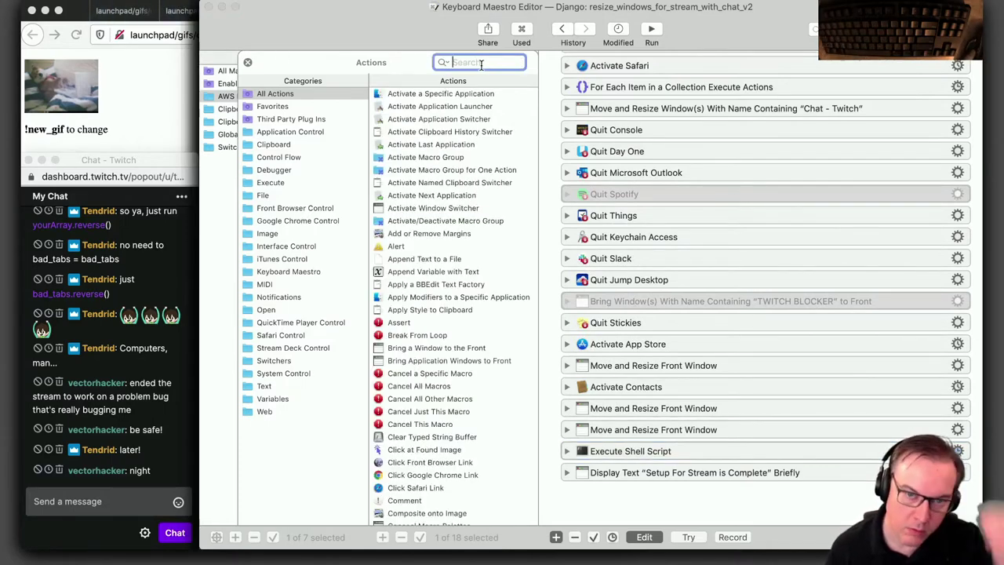
{"action": "type", "text": "move"}
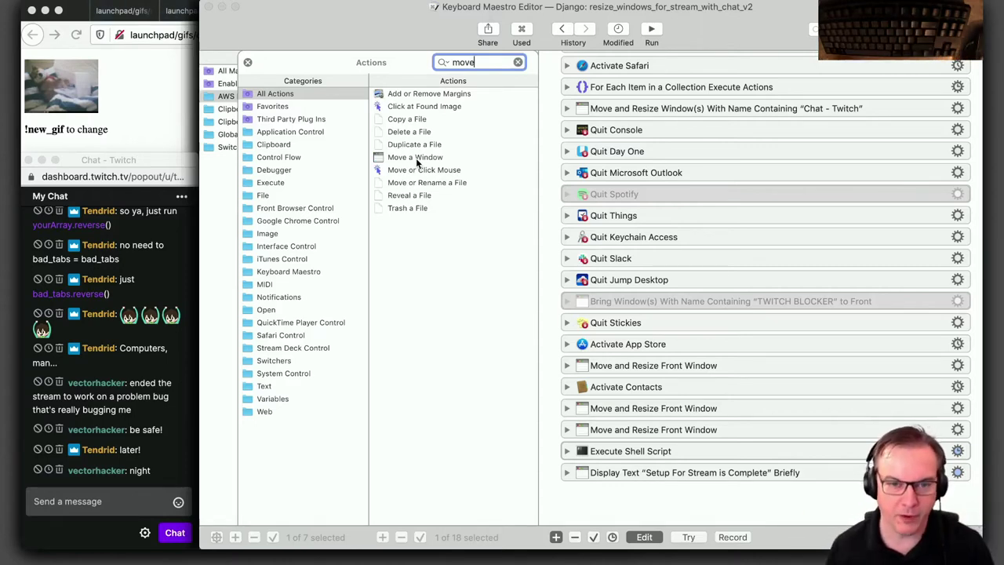
{"action": "left_click_drag", "start_coordinate": [416, 158], "coordinate": [656, 467]}
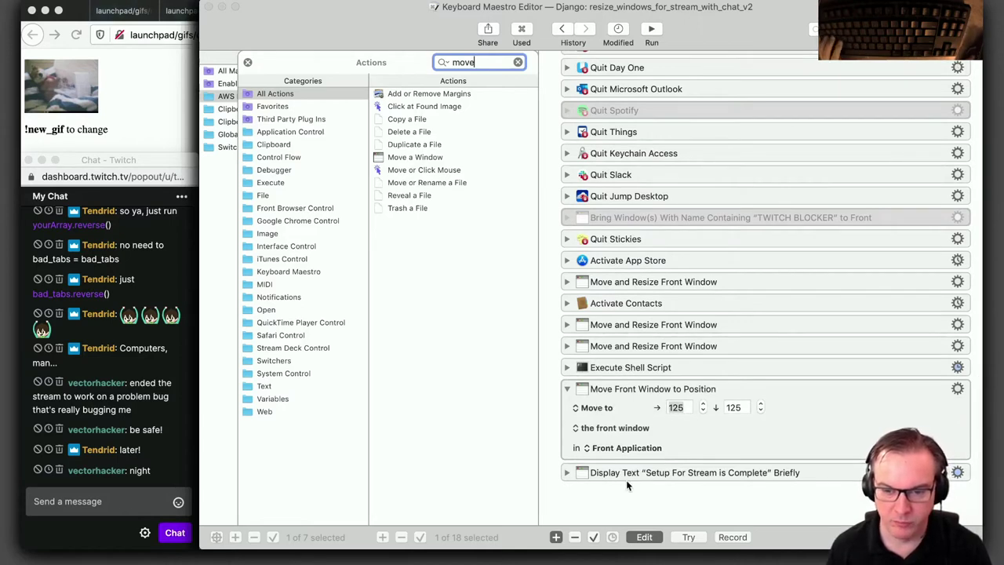
Change the new window action to Move and Resize using the Top Left preset
{"action": "left_click", "coordinate": [604, 411]}
{"action": "mouse_move", "coordinate": [617, 422]}
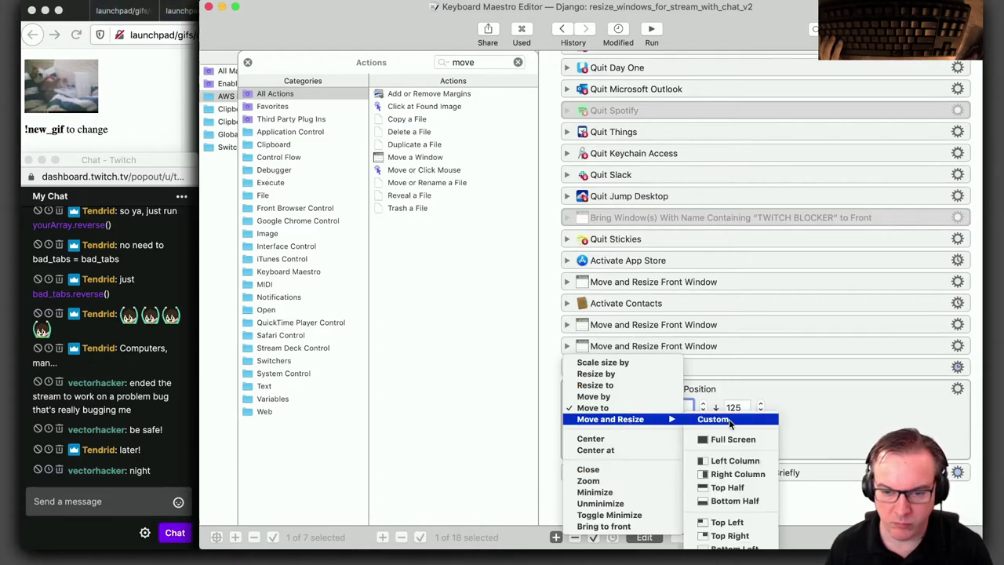
{"action": "left_click", "coordinate": [729, 419]}
{"action": "left_click", "coordinate": [642, 409]}
{"action": "mouse_move", "coordinate": [642, 409]}
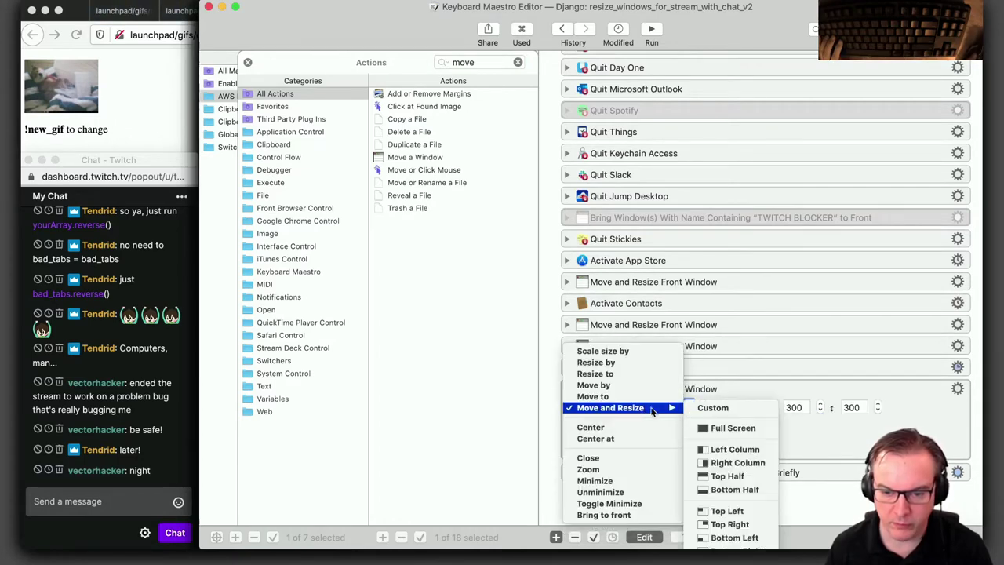
{"action": "left_click", "coordinate": [738, 513]}
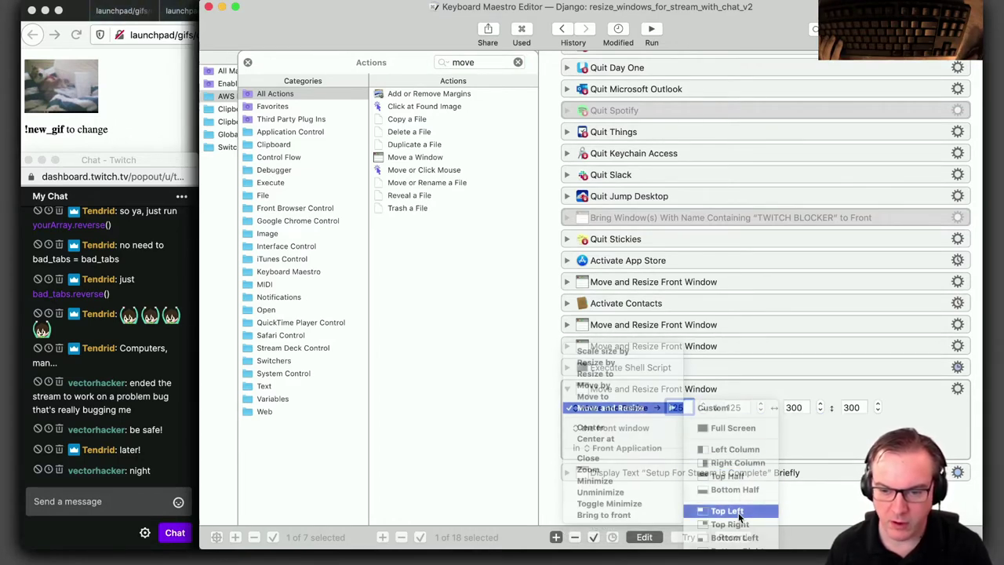
{"action": "scroll", "coordinate": [738, 498], "scroll_direction": "down", "scroll_amount": 3}
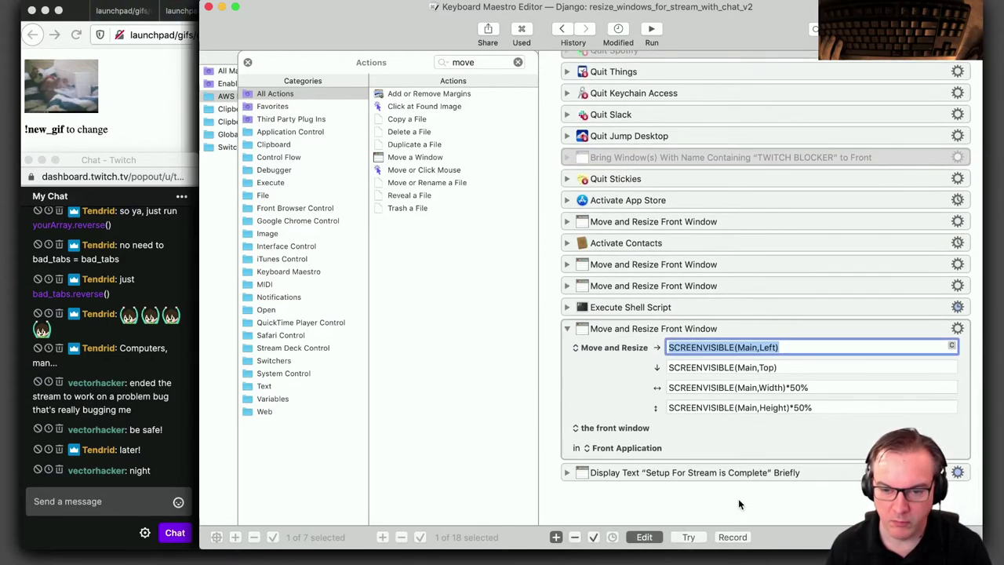
Expand the Execute Shell Script action, try it together with the new Move and Resize action, and restore the editor window's layout
{"action": "left_click", "coordinate": [658, 308]}
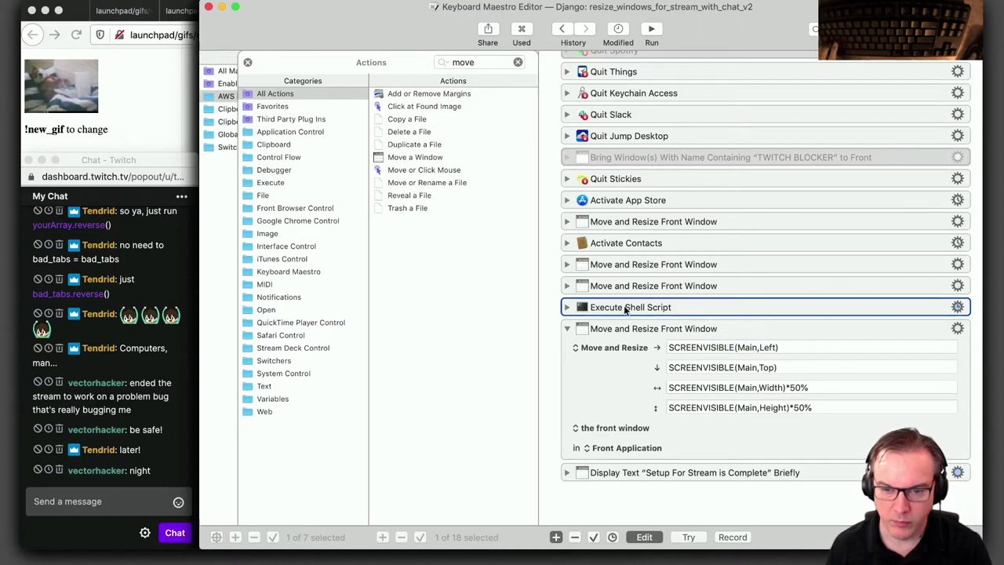
{"action": "left_click", "coordinate": [567, 307]}
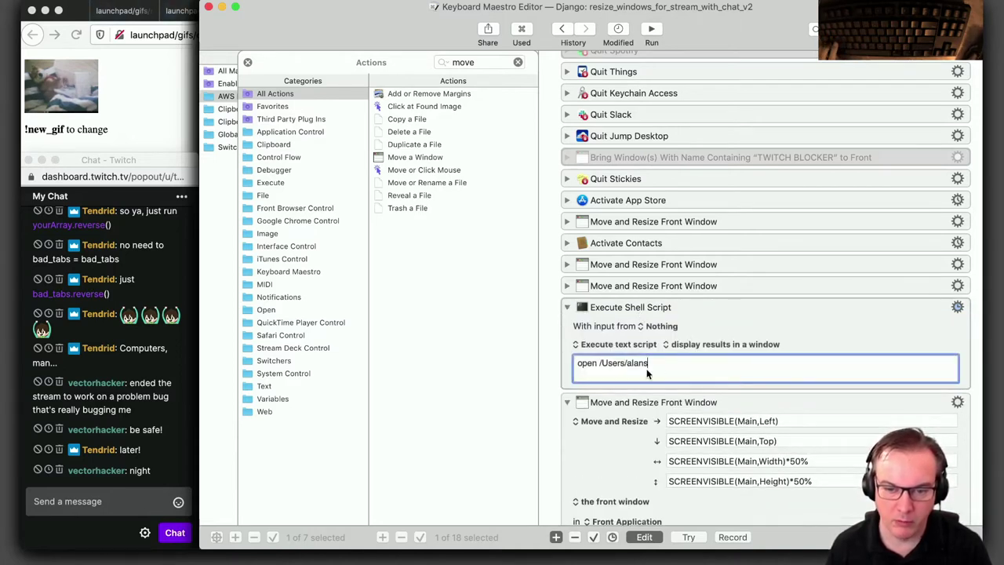
{"action": "scroll", "coordinate": [647, 374], "scroll_direction": "down", "scroll_amount": 3}
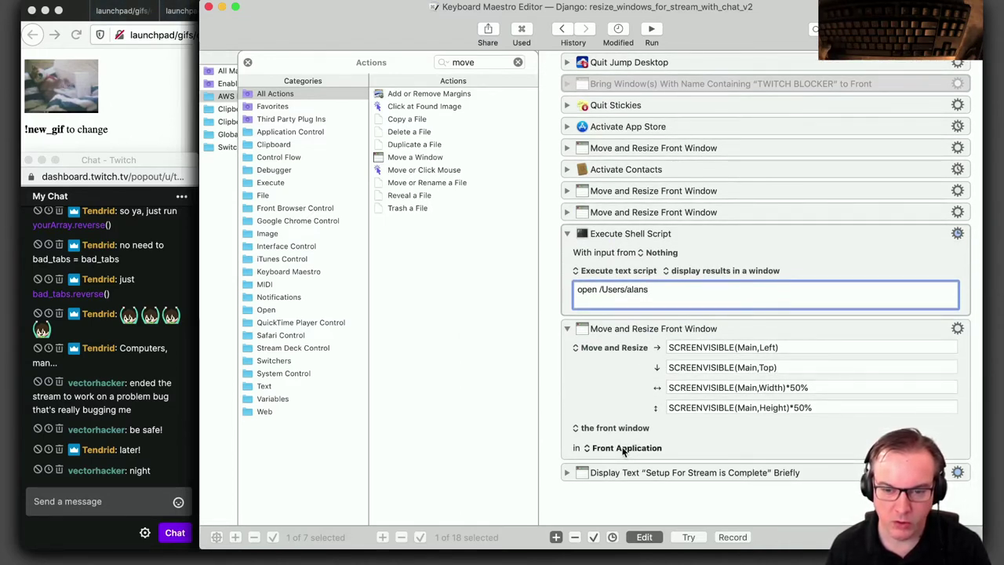
{"action": "left_click", "coordinate": [719, 230]}
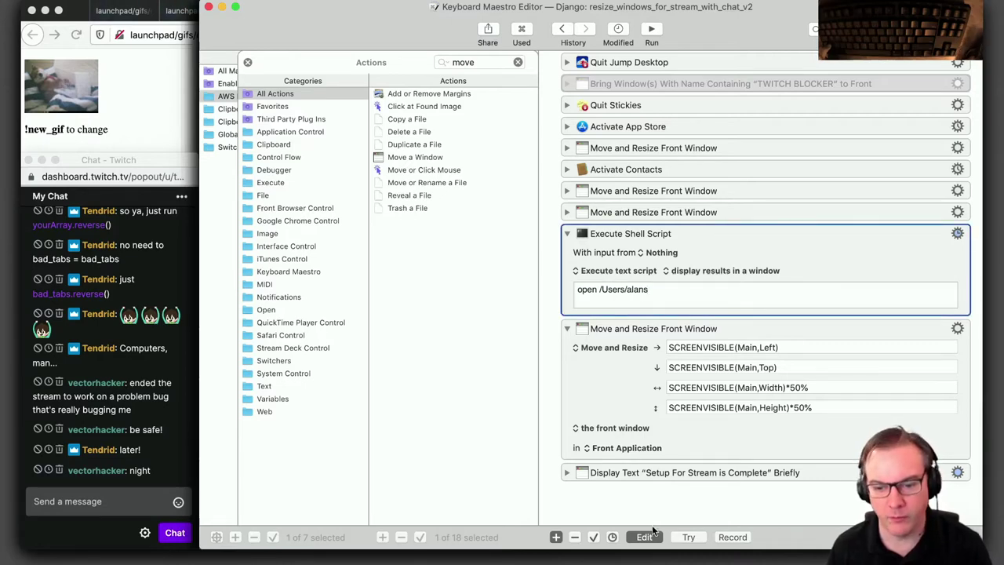
{"action": "left_click", "coordinate": [615, 353], "text": "shift"}
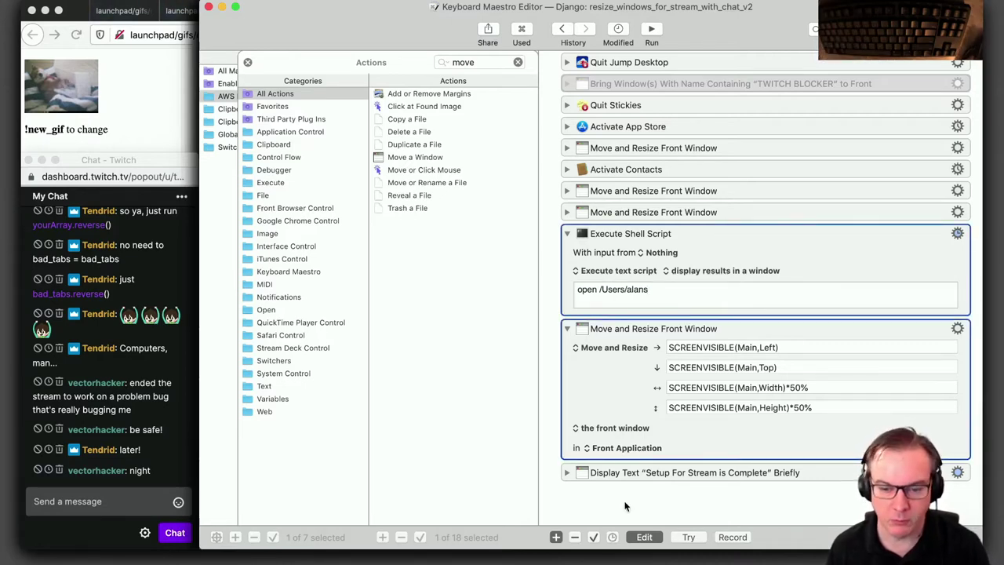
{"action": "left_click", "coordinate": [682, 539]}
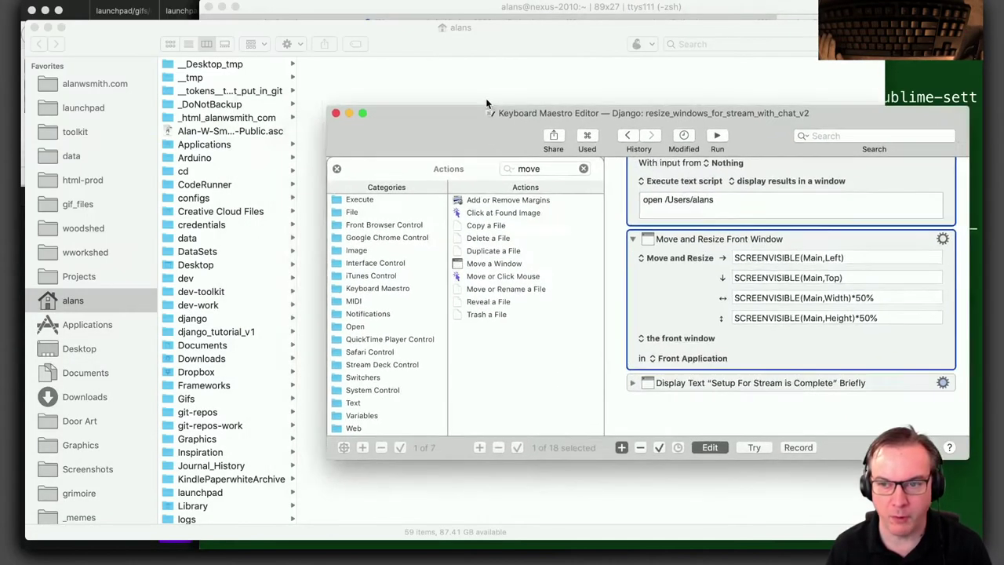
{"action": "left_click_drag", "start_coordinate": [487, 117], "coordinate": [448, 54]}
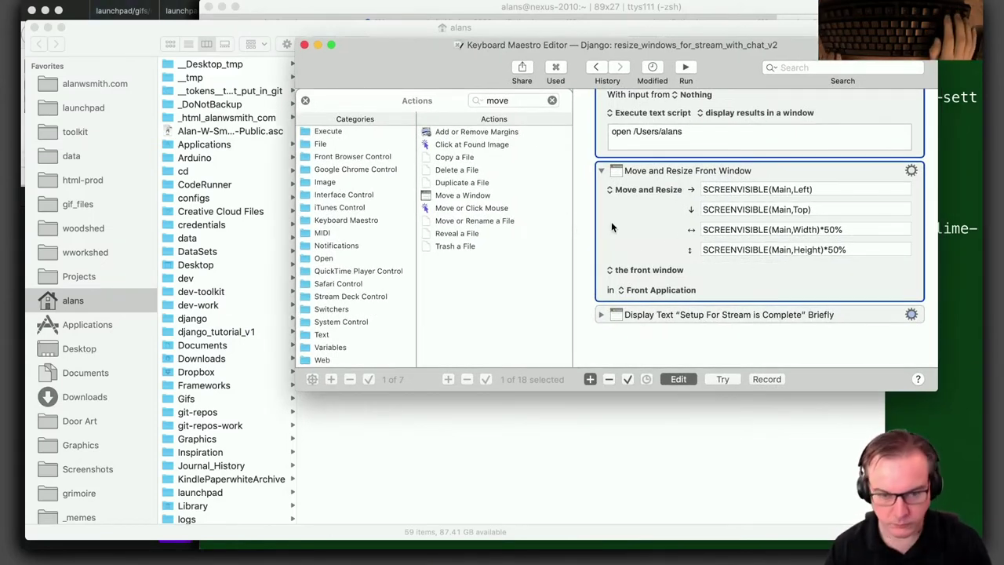
{"action": "key", "text": "ctrl+alt+super+Up"}
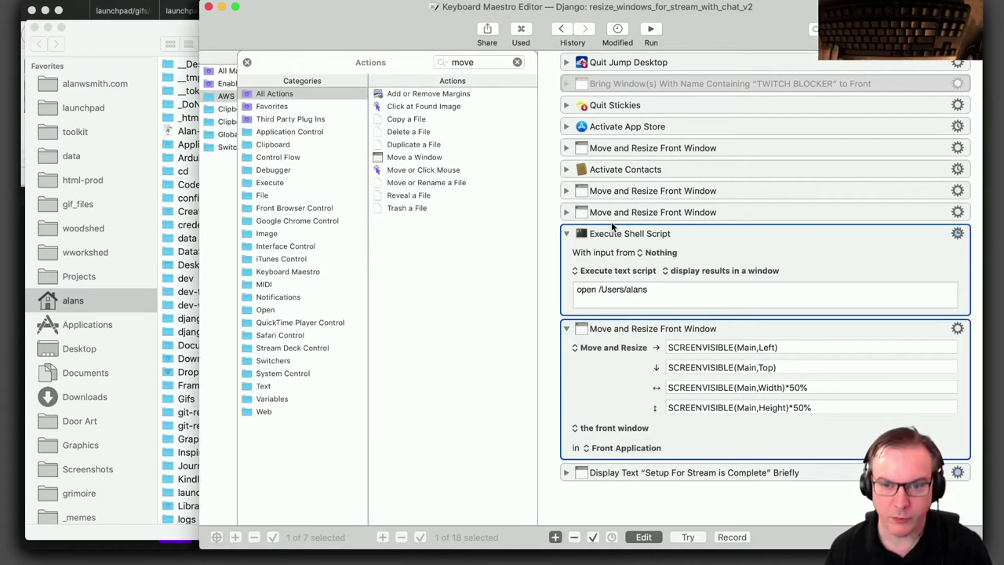
Set the new Move and Resize action's target application to Finder, try both selected actions again, and close the Finder window
{"action": "left_click", "coordinate": [620, 448]}
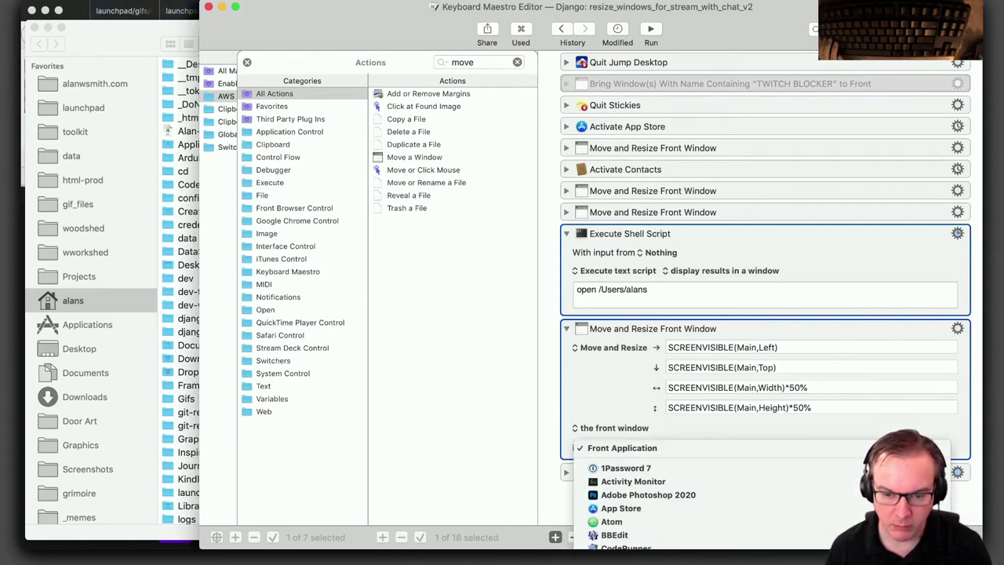
{"action": "type", "text": "Finder"}
{"action": "key", "text": "Return"}
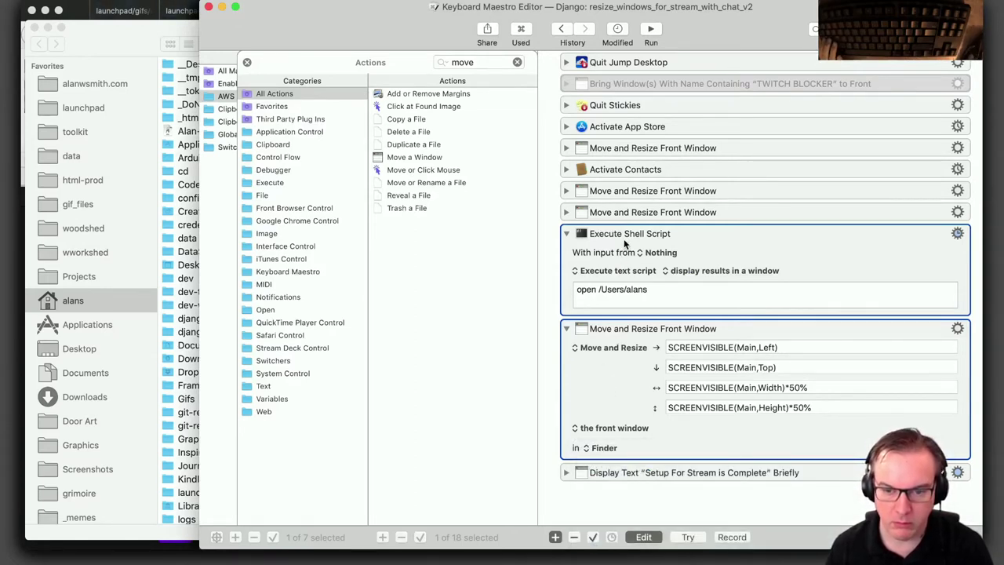
{"action": "left_click", "coordinate": [694, 537]}
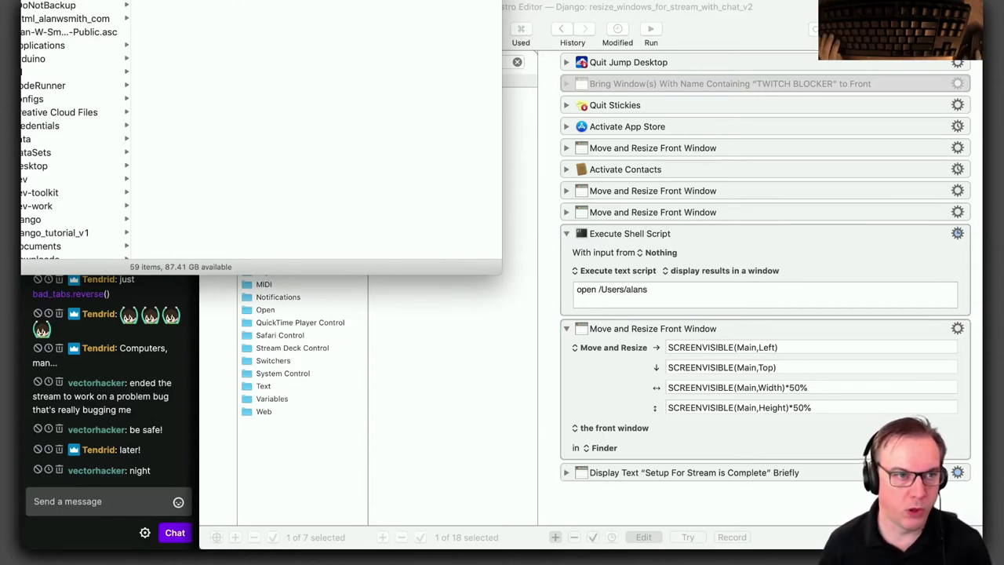
{"action": "key", "text": "super+w"}
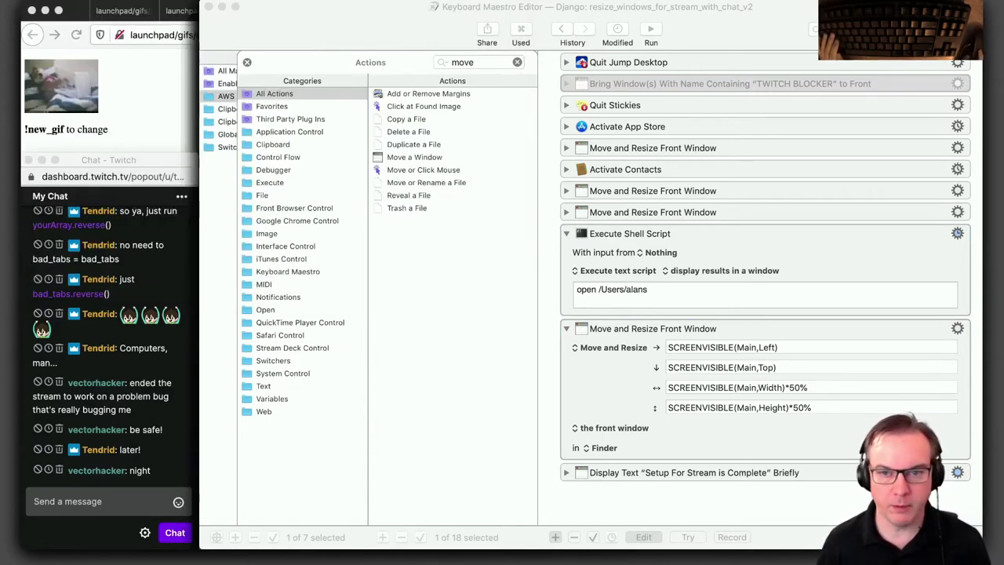
Collapse the Execute Shell Script action and the Move and Resize action below it, keeping both selected
{"action": "left_click", "coordinate": [567, 235]}
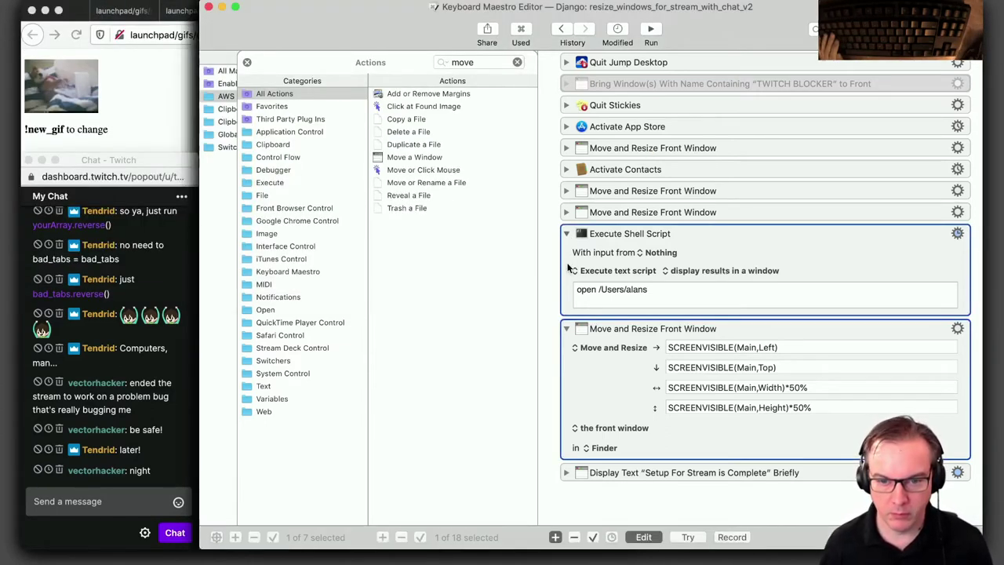
{"action": "left_click", "coordinate": [610, 336]}
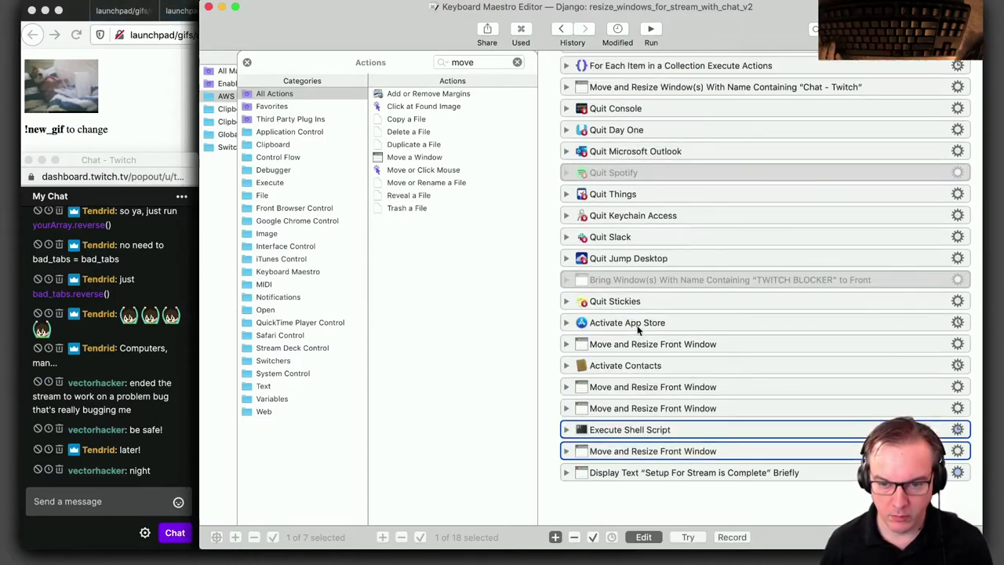
{"action": "left_click", "coordinate": [647, 453], "text": "shift"}
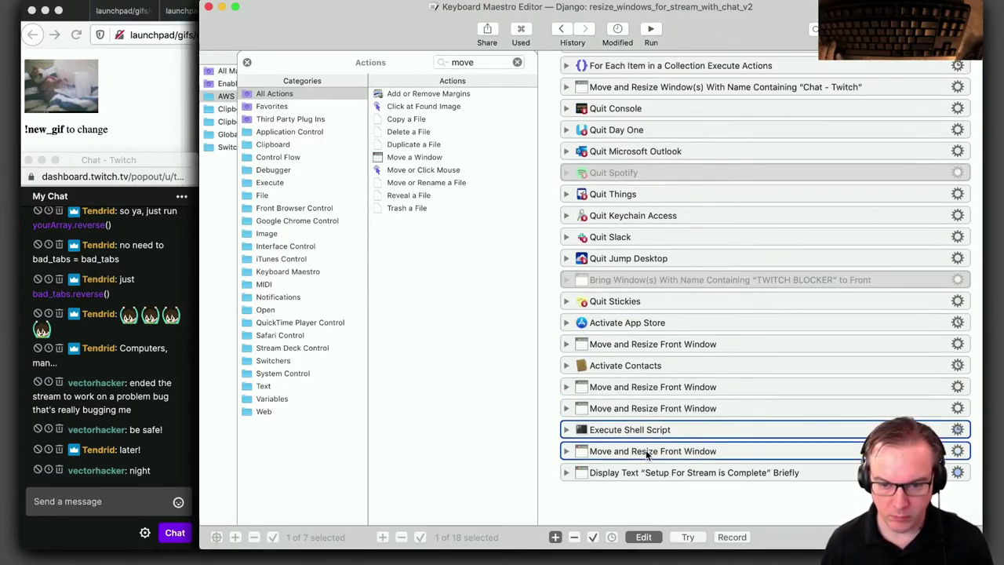
Look through the editor's commands for one that can be applied to the two selected actions
{"action": "key", "text": "Right"}
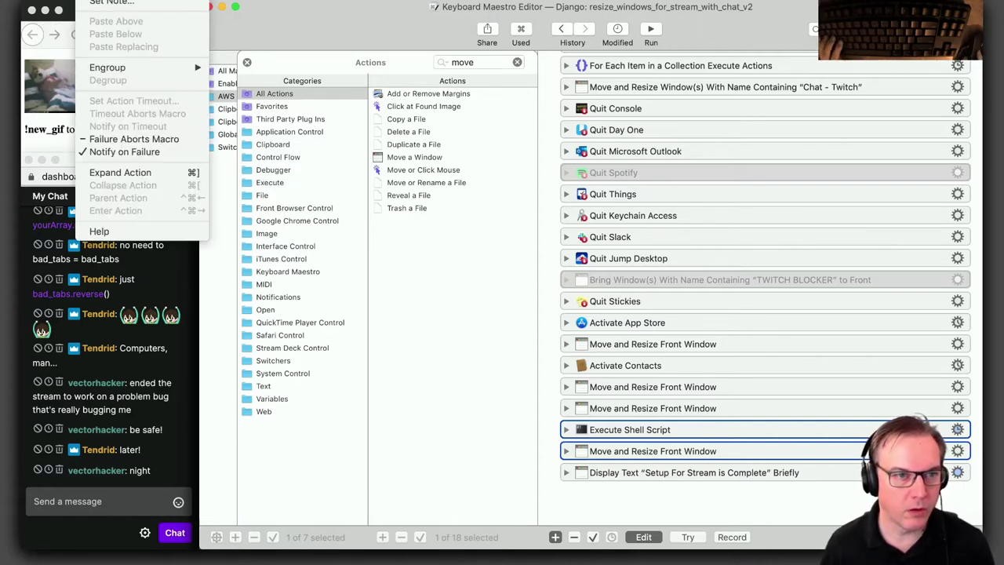
{"action": "key", "text": "Left"}
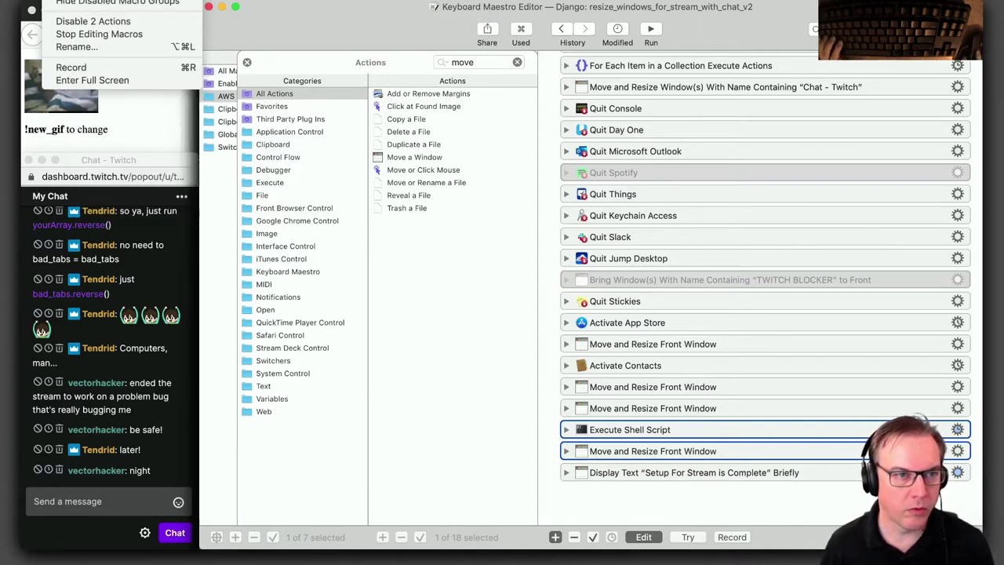
{"action": "key", "text": "Left"}
{"action": "key", "text": "Left"}
{"action": "key", "text": "Left"}
{"action": "key", "text": "Left"}
{"action": "key", "text": "Left"}
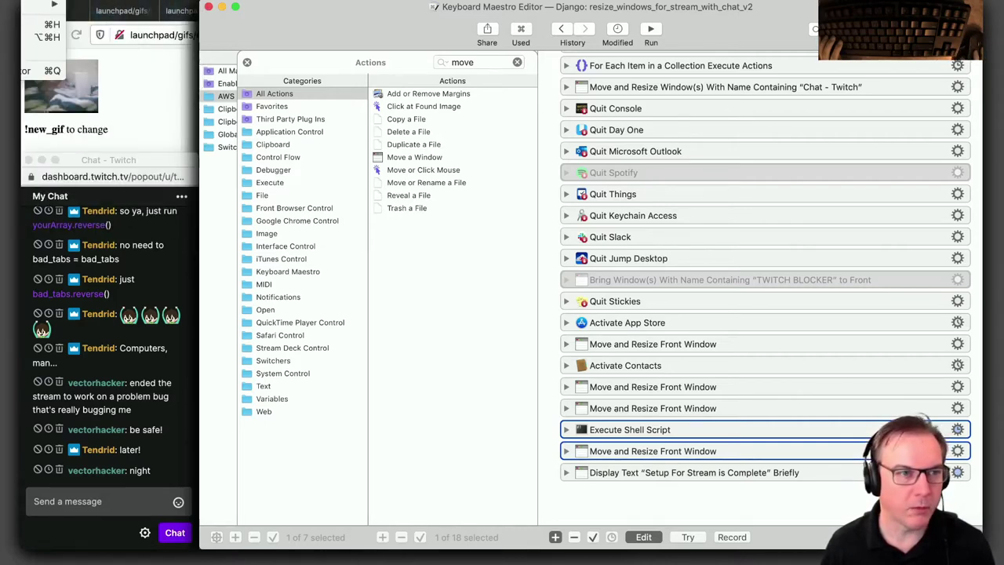
{"action": "key", "text": "Right"}
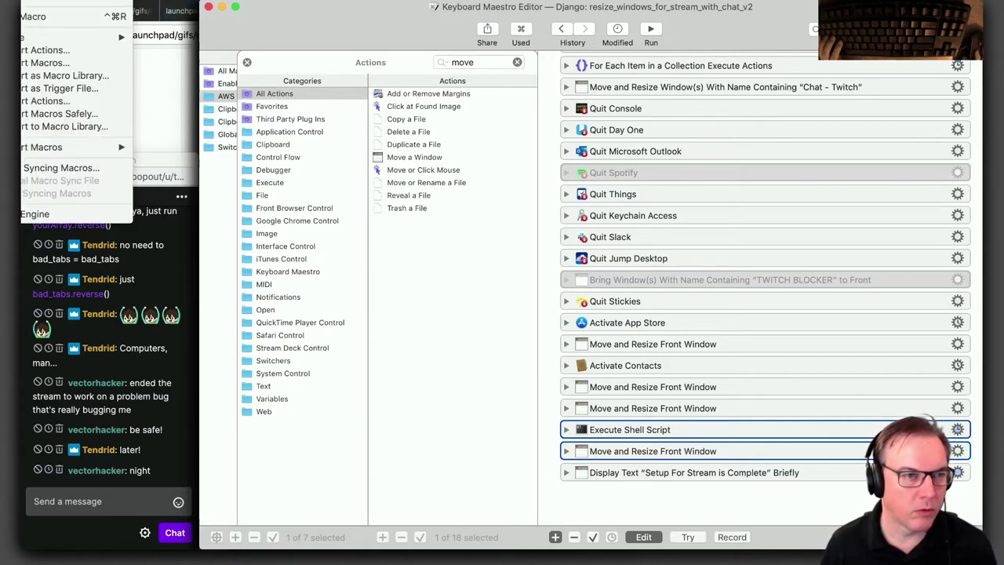
{"action": "key", "text": "Down"}
{"action": "key", "text": "Up"}
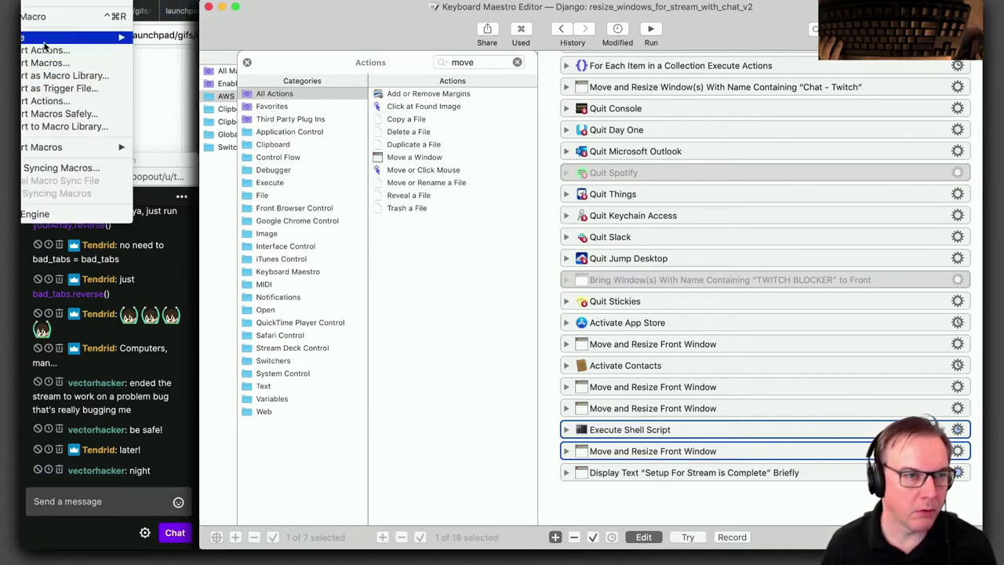
{"action": "key", "text": "Right"}
{"action": "key", "text": "Right"}
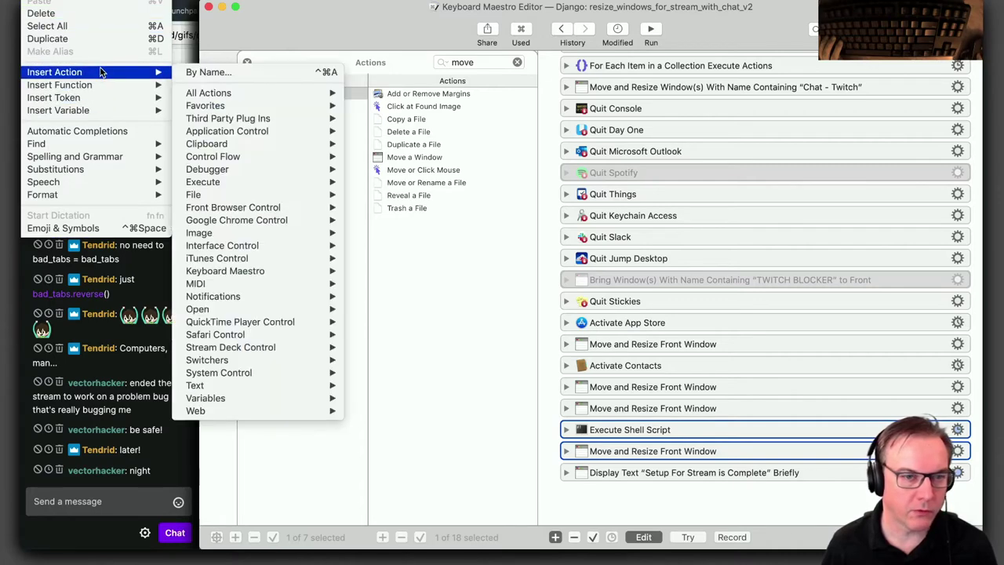
Examine the action, function and token types that can be inserted into the macro, including the complete token list
{"action": "mouse_move", "coordinate": [155, 72]}
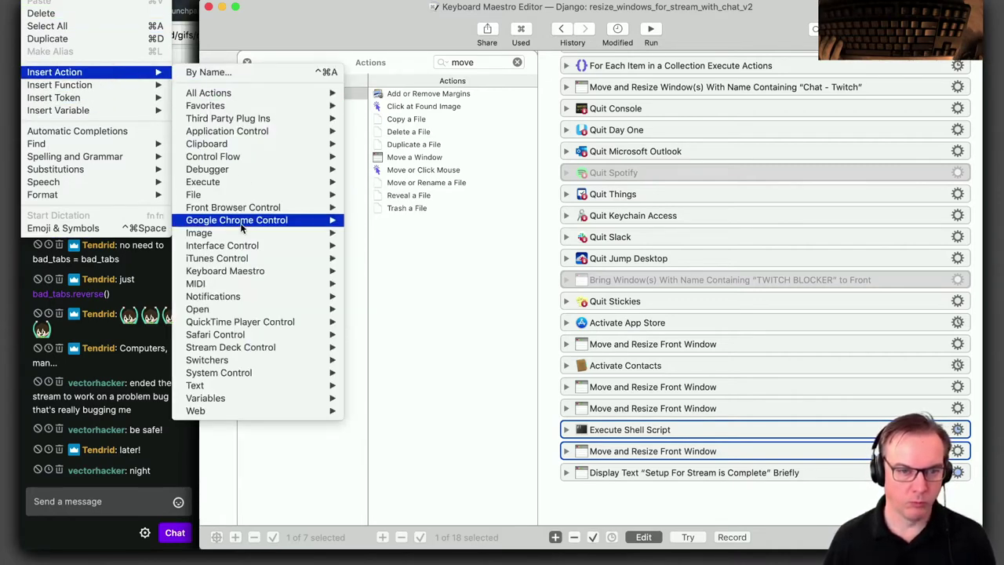
{"action": "mouse_move", "coordinate": [240, 224]}
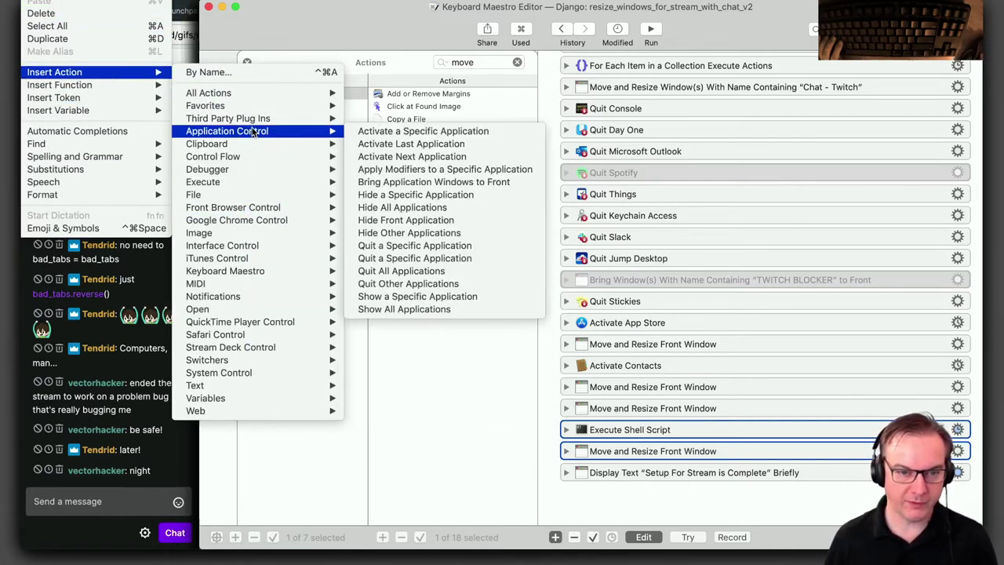
{"action": "mouse_move", "coordinate": [259, 93]}
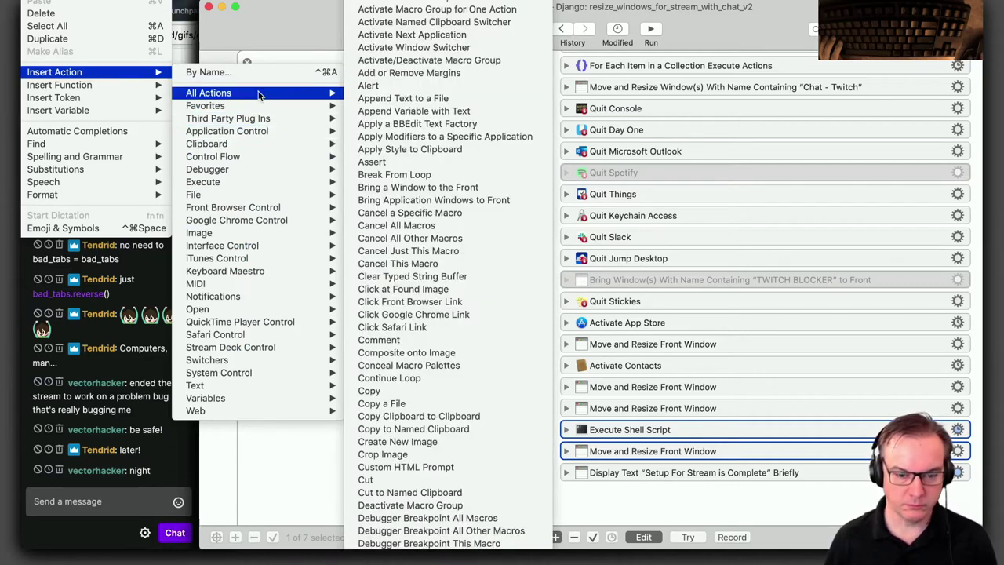
{"action": "mouse_move", "coordinate": [97, 89]}
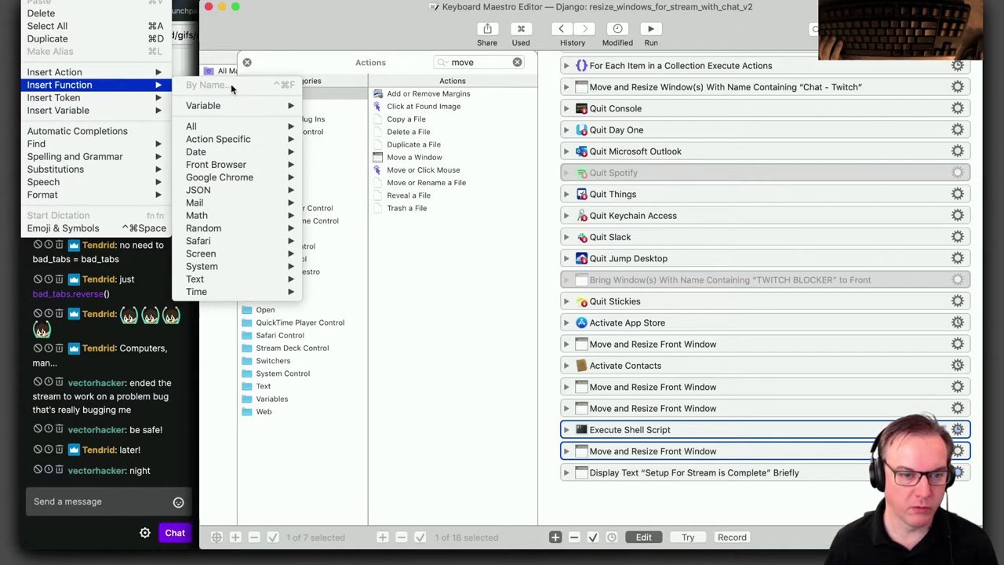
{"action": "mouse_move", "coordinate": [227, 293]}
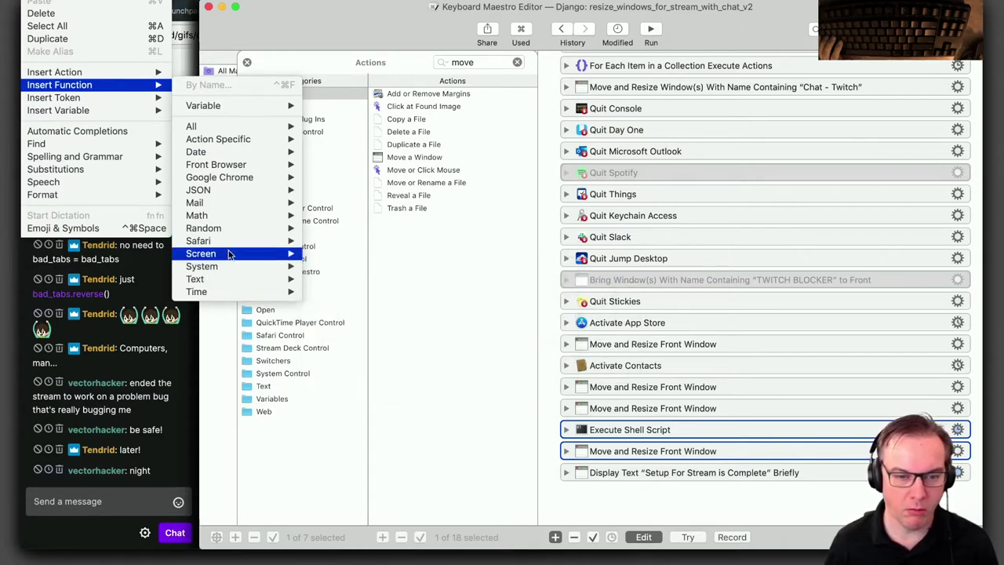
{"action": "mouse_move", "coordinate": [229, 253]}
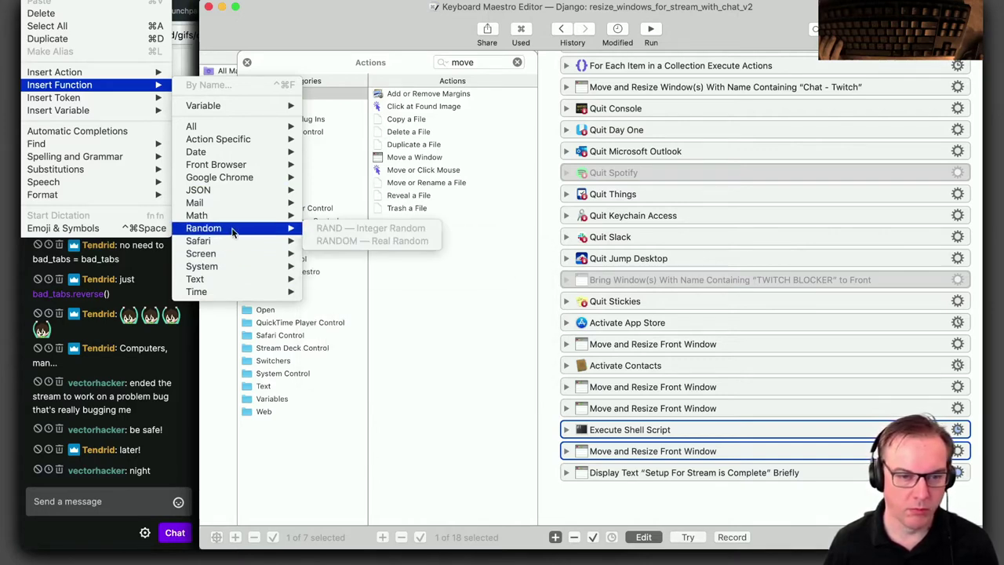
{"action": "mouse_move", "coordinate": [240, 189]}
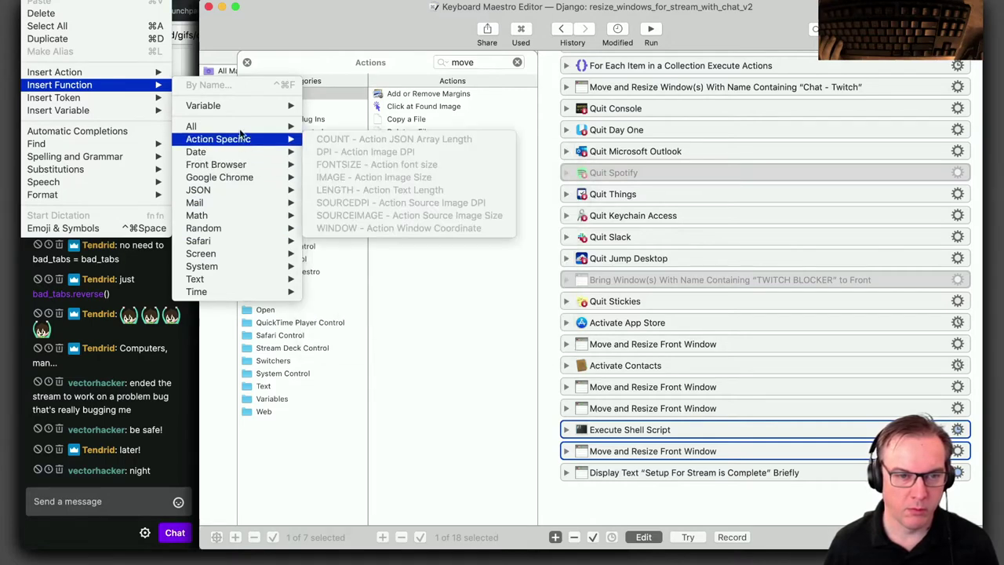
{"action": "mouse_move", "coordinate": [237, 129]}
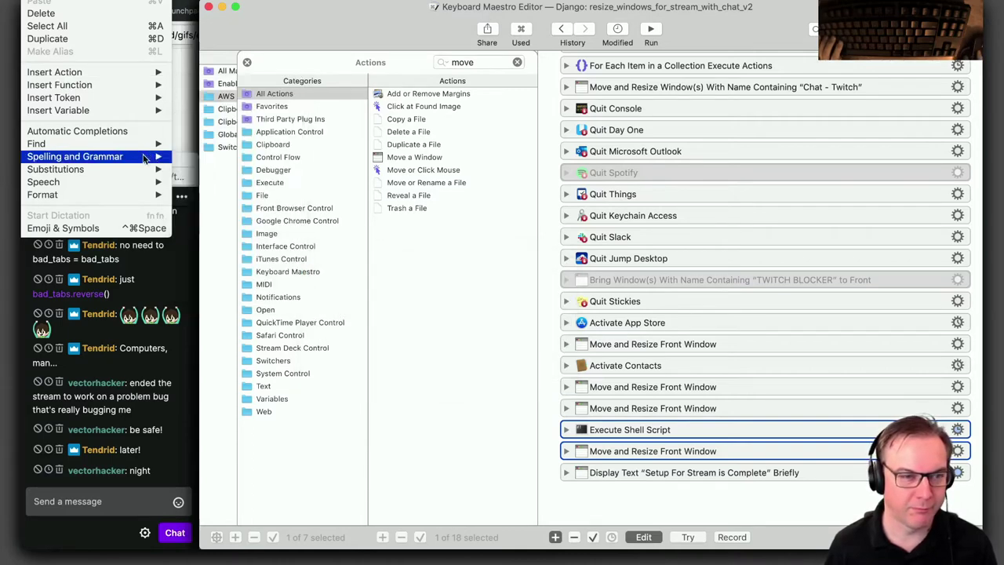
{"action": "mouse_move", "coordinate": [116, 105]}
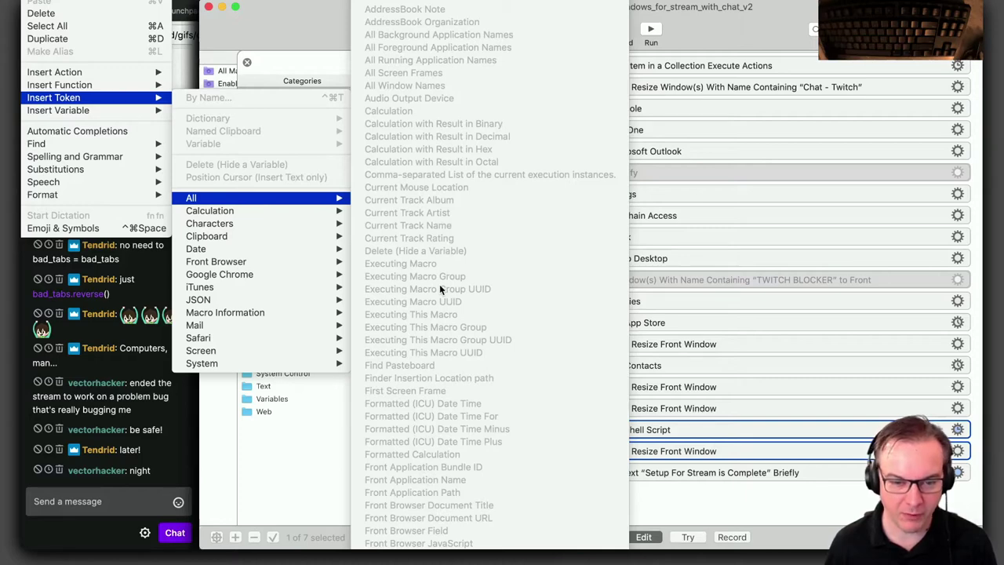
{"action": "scroll", "coordinate": [440, 289], "scroll_direction": "down", "scroll_amount": 3}
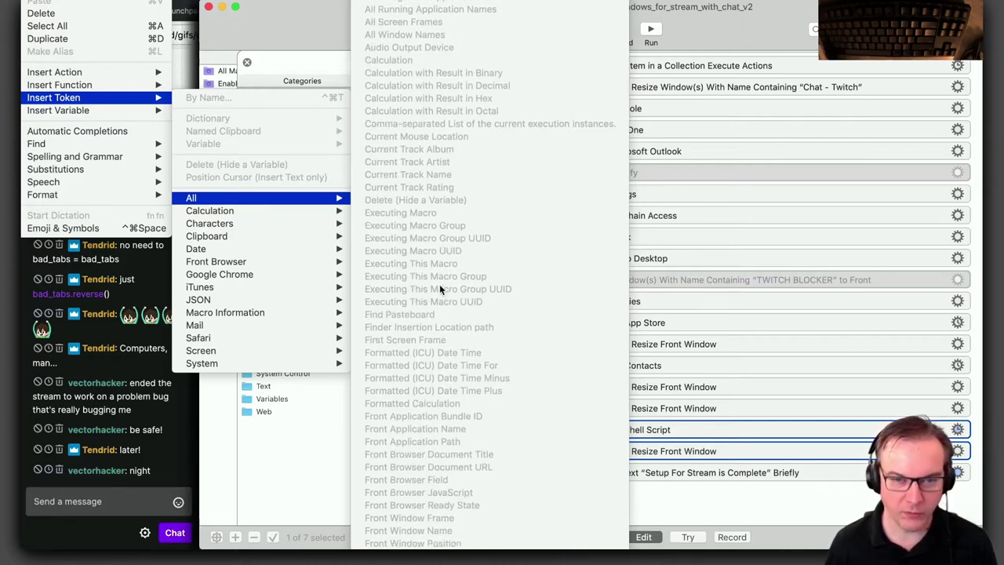
{"action": "scroll", "coordinate": [440, 290], "scroll_direction": "down", "scroll_amount": 15}
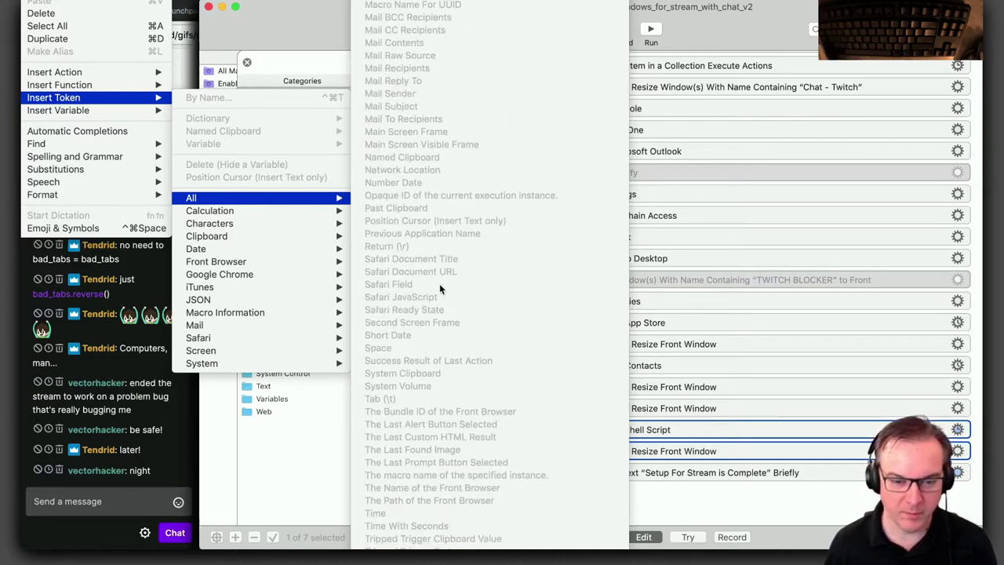
{"action": "scroll", "coordinate": [440, 289], "scroll_direction": "up", "scroll_amount": 15}
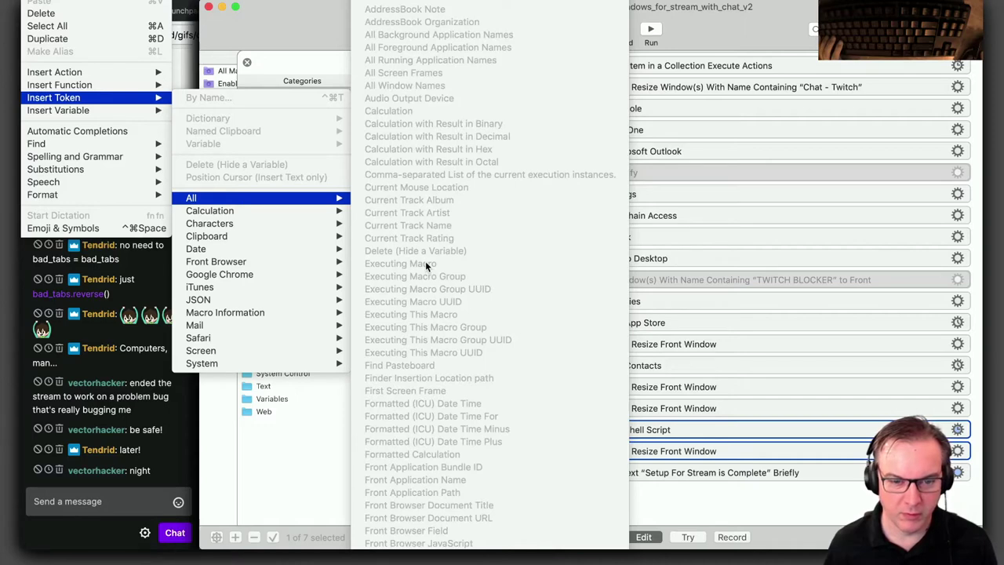
{"action": "scroll", "coordinate": [425, 260], "scroll_direction": "down", "scroll_amount": 15}
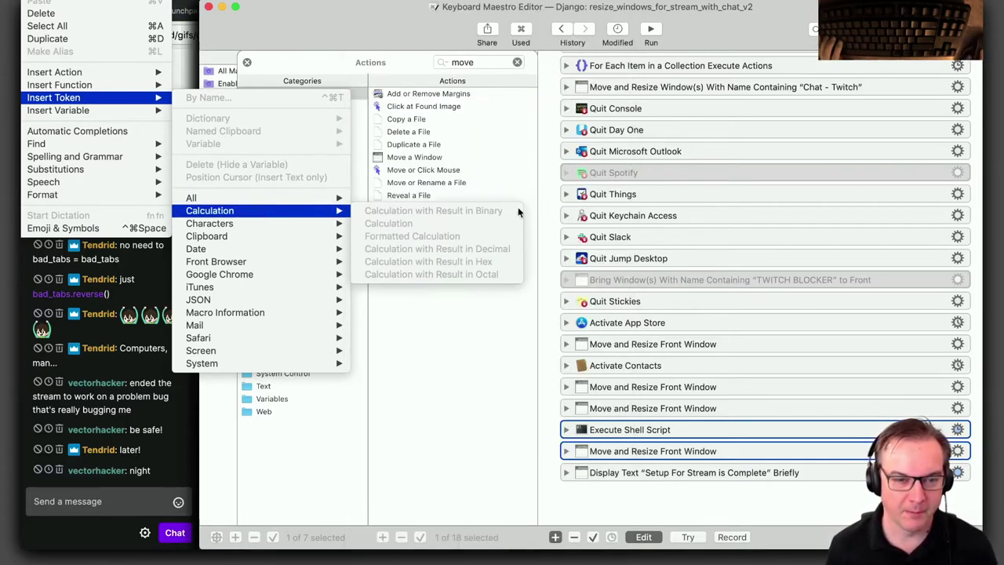
{"action": "left_click", "coordinate": [447, 429]}
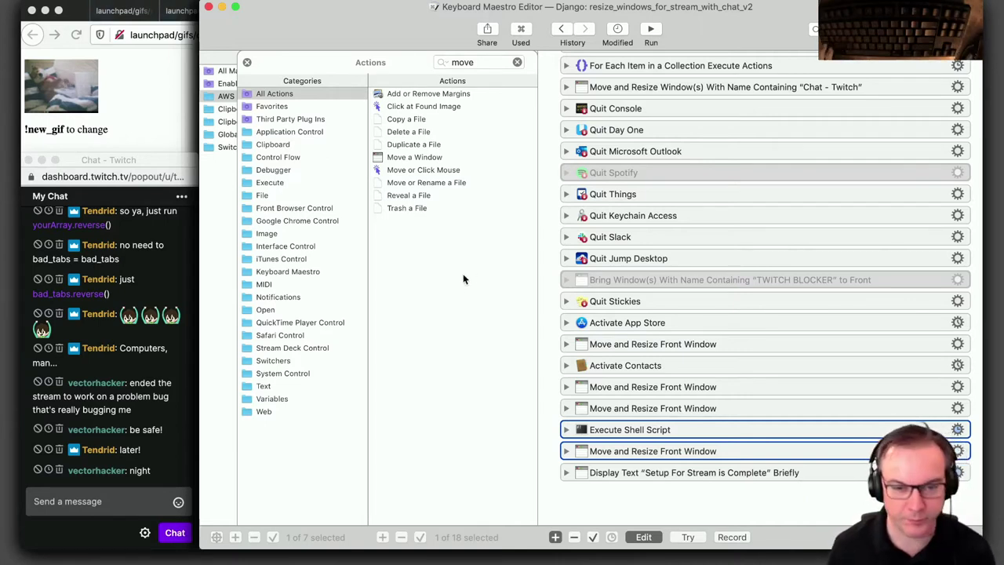
Close the action library and recheck the commands available for the selected Execute Shell Script and Move and Resize Front Window actions
{"action": "key", "text": "super+k"}
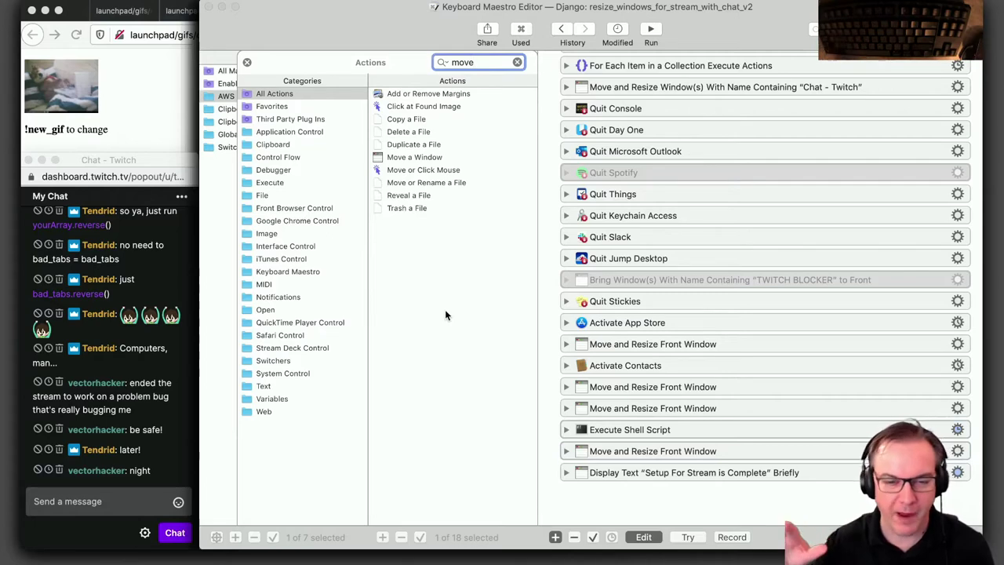
{"action": "left_click", "coordinate": [248, 62]}
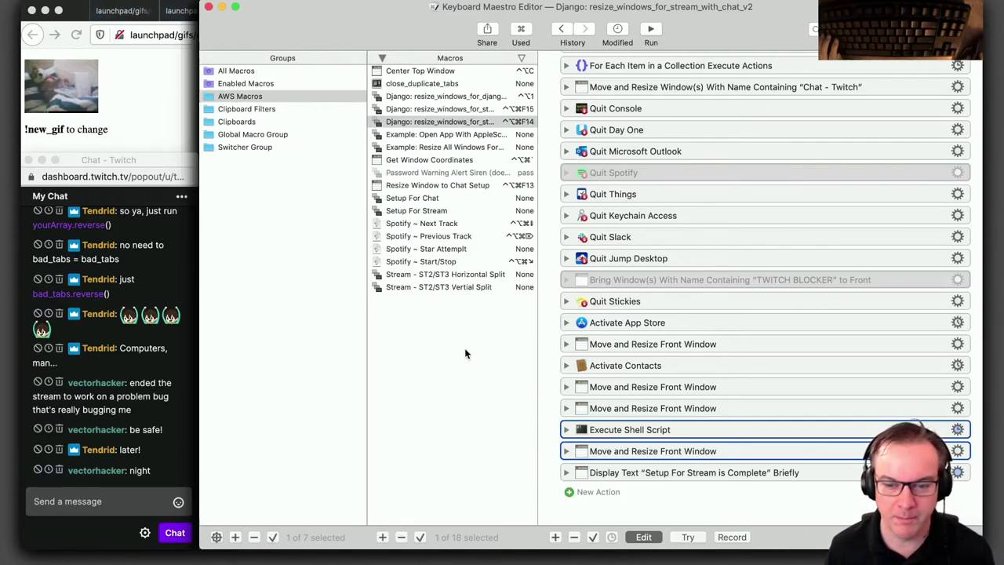
{"action": "left_click", "coordinate": [79, 0]}
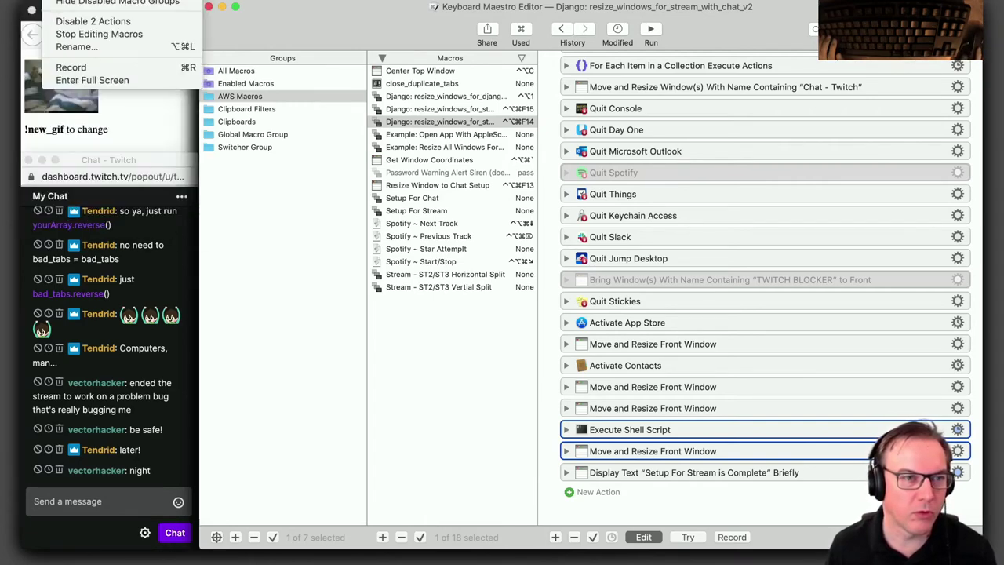
{"action": "mouse_move", "coordinate": [67, 198]}
{"action": "mouse_move", "coordinate": [69, 113]}
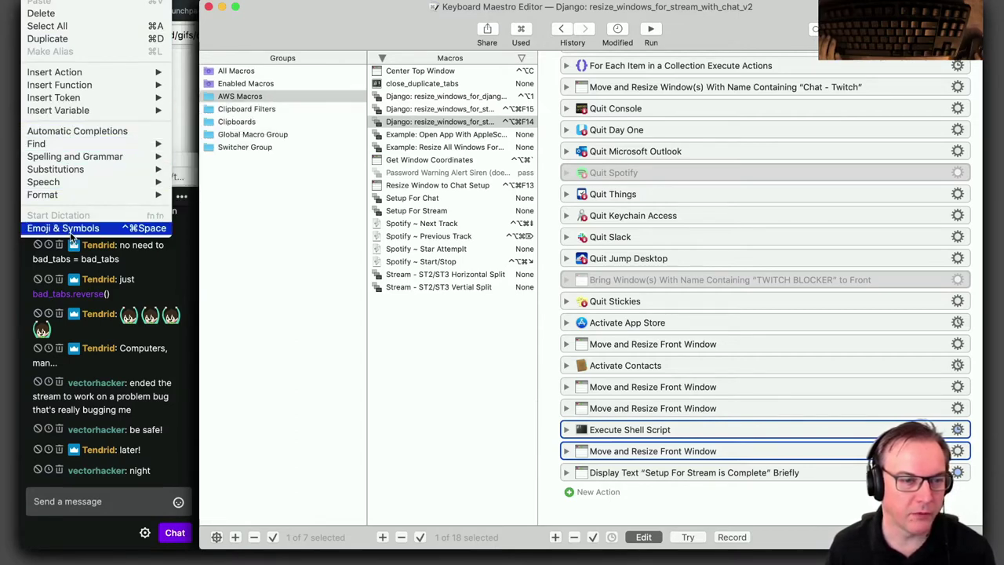
{"action": "mouse_move", "coordinate": [63, 0]}
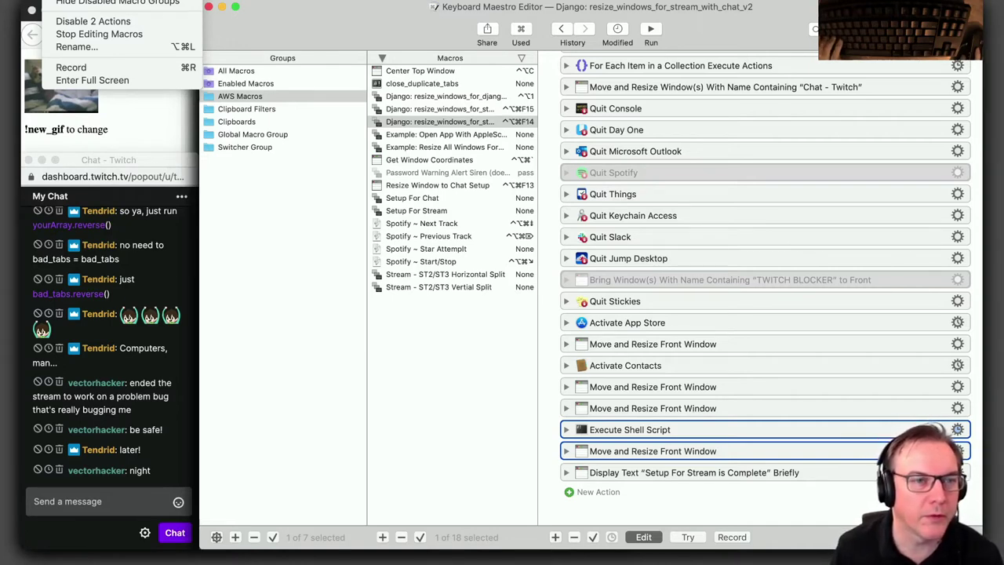
{"action": "key", "text": "Escape"}
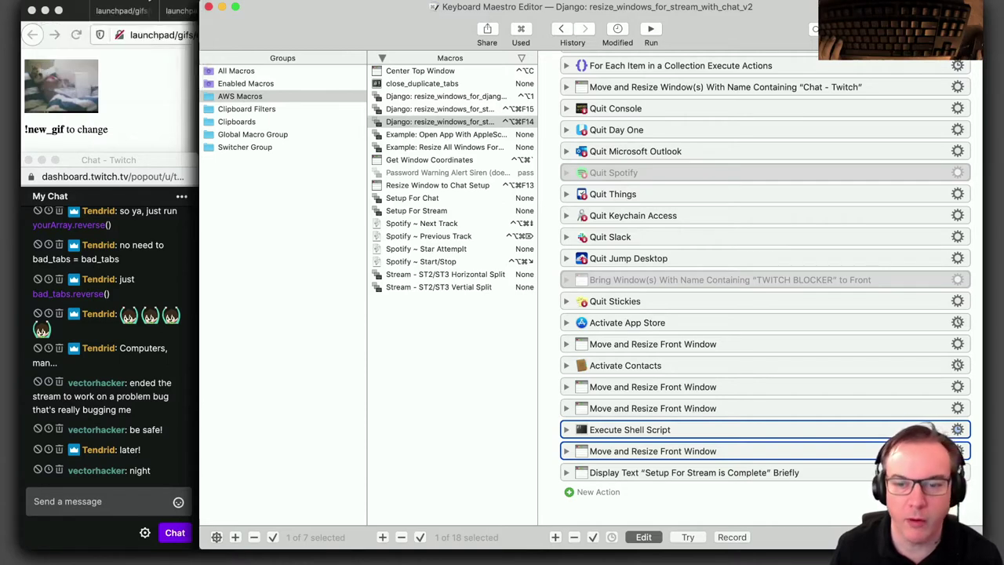
{"action": "left_click", "coordinate": [624, 440]}
{"action": "left_click", "coordinate": [620, 452], "text": "shift"}
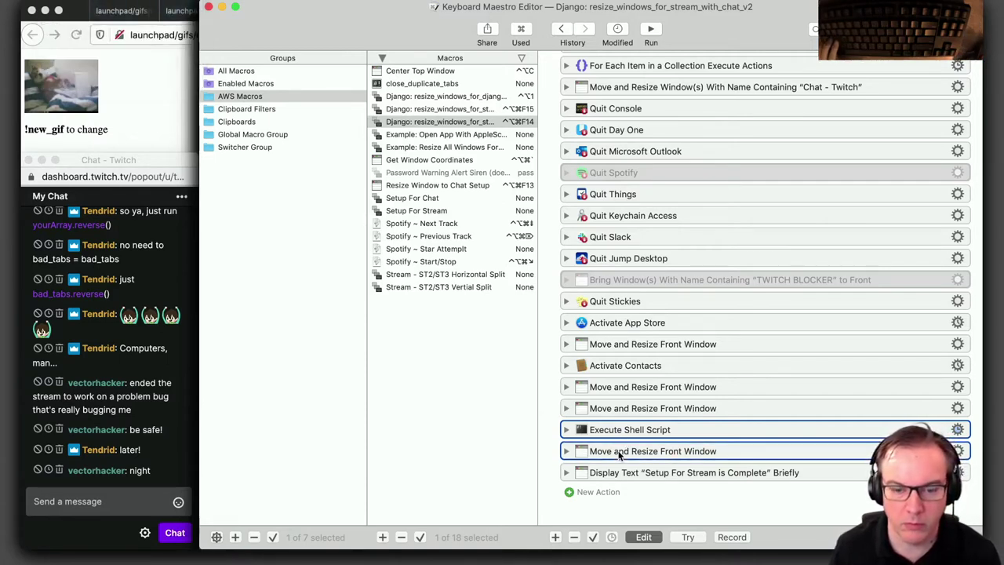
{"action": "left_click", "coordinate": [23, 0]}
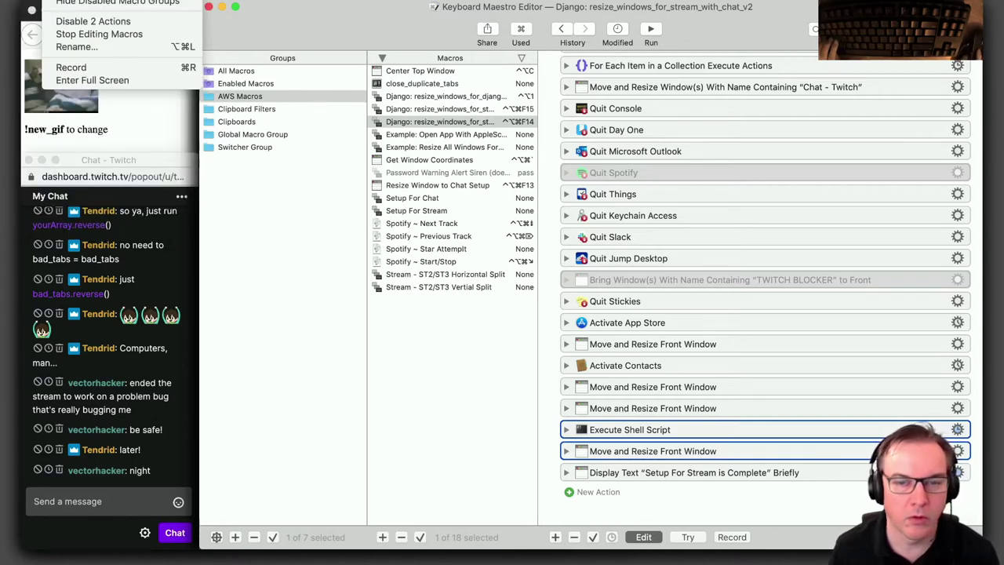
Browse the macros in the AWS Macros group and open Django: resize_windows_for_stream_full_v2
{"action": "left_click", "coordinate": [240, 96]}
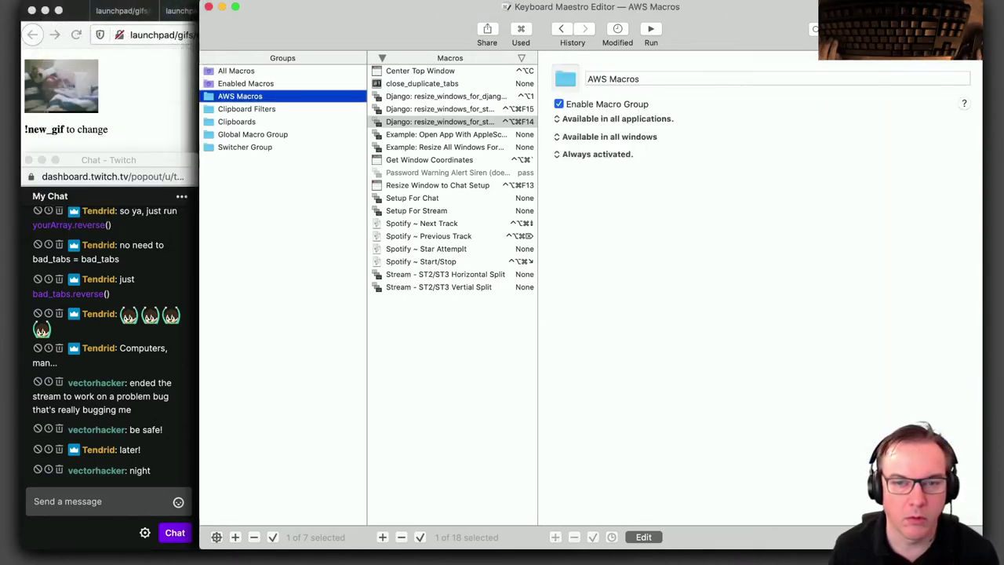
{"action": "left_click", "coordinate": [447, 121]}
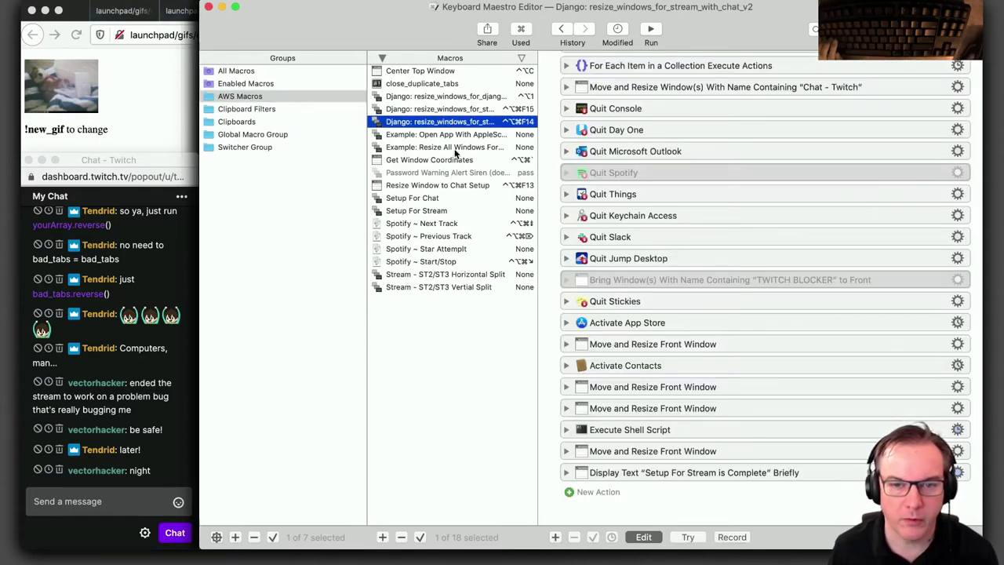
{"action": "left_click", "coordinate": [455, 149]}
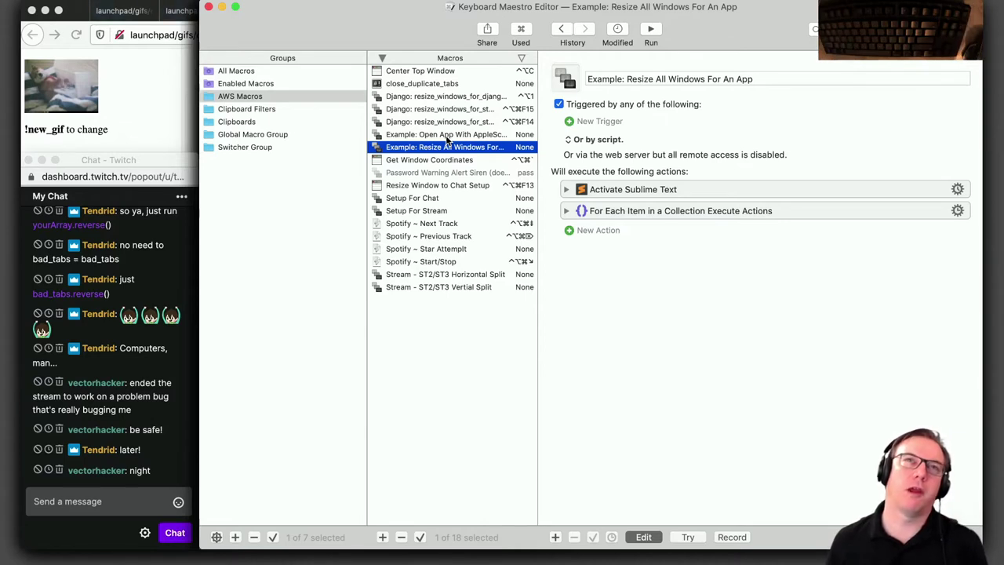
{"action": "left_click", "coordinate": [436, 71]}
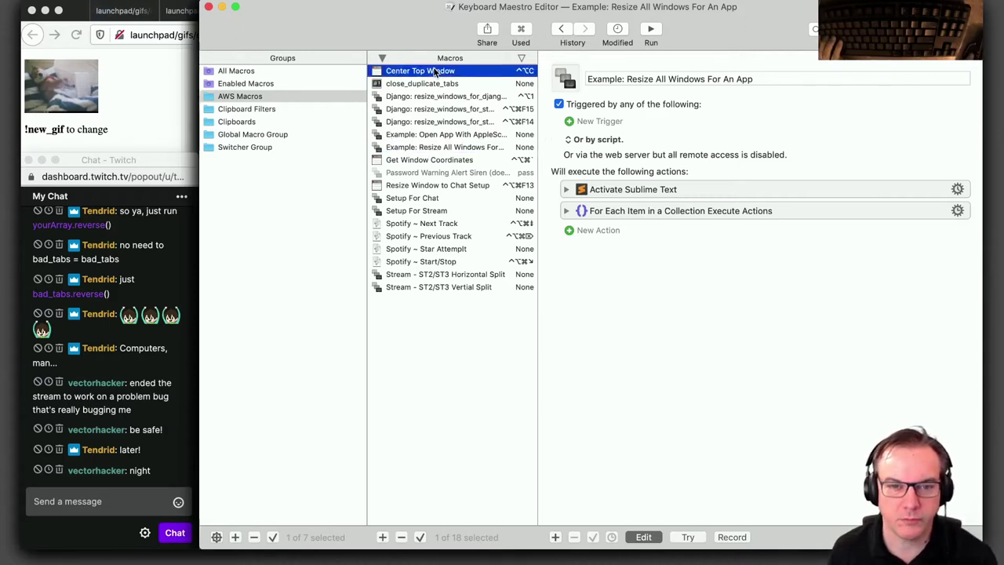
{"action": "left_click", "coordinate": [437, 110]}
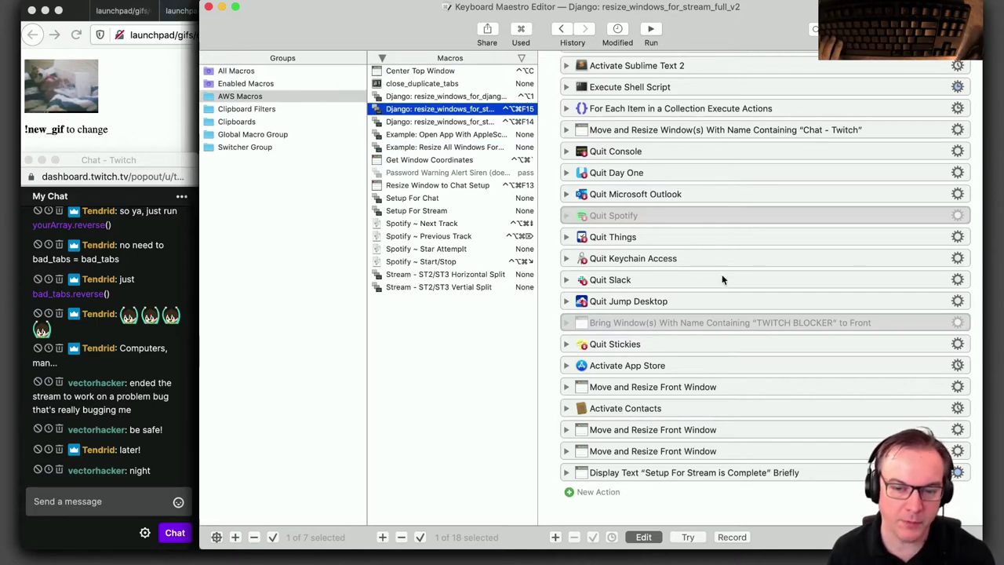
Search the action library for "macro", look through the matching actions such as Execute a Macro, and close the library
{"action": "left_click", "coordinate": [594, 492]}
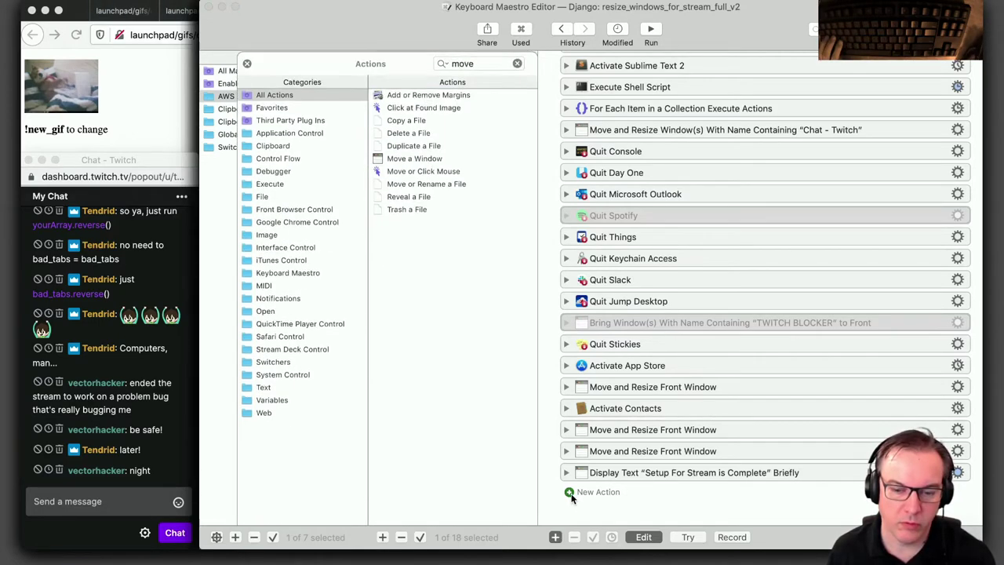
{"action": "left_click", "coordinate": [517, 62]}
{"action": "type", "text": "macro"}
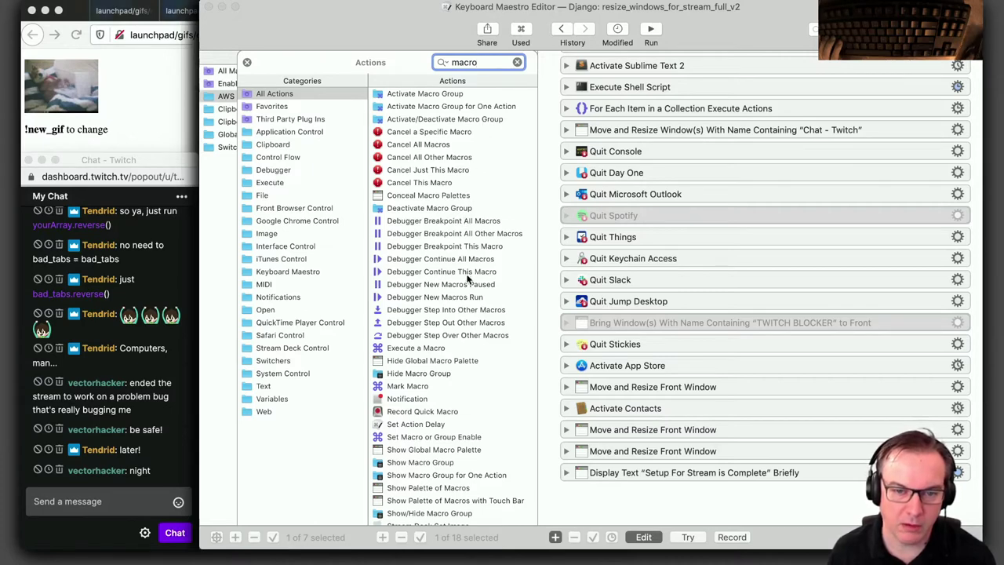
{"action": "scroll", "coordinate": [482, 277], "scroll_direction": "down", "scroll_amount": 3}
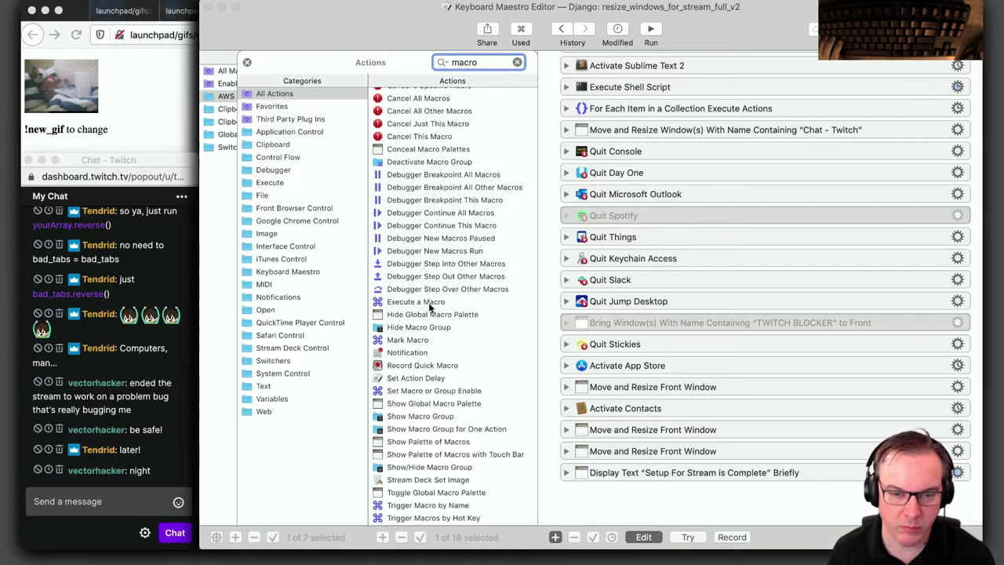
{"action": "left_click", "coordinate": [246, 62]}
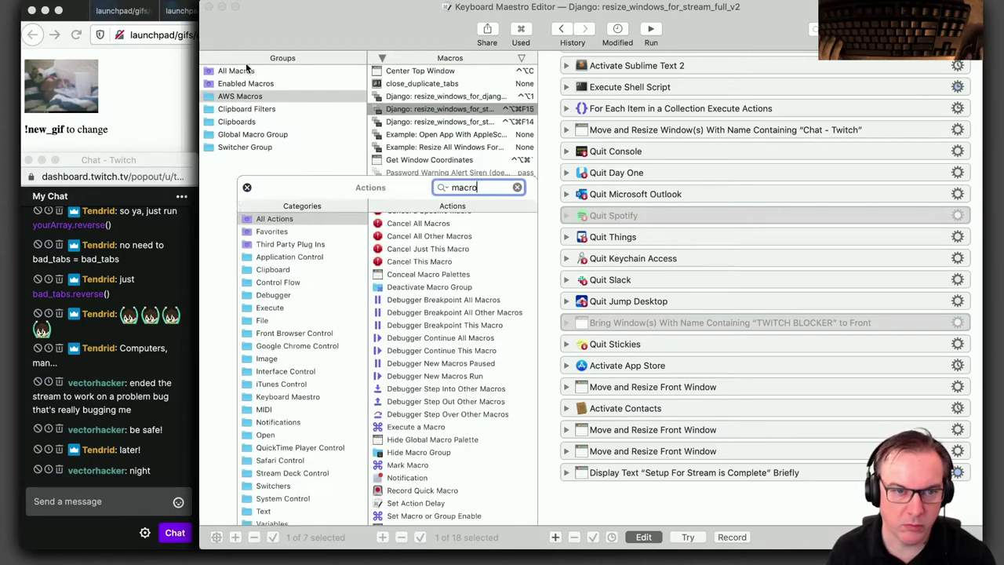
Create a macro group named "AWS: Django Commands"
{"action": "left_click", "coordinate": [248, 98]}
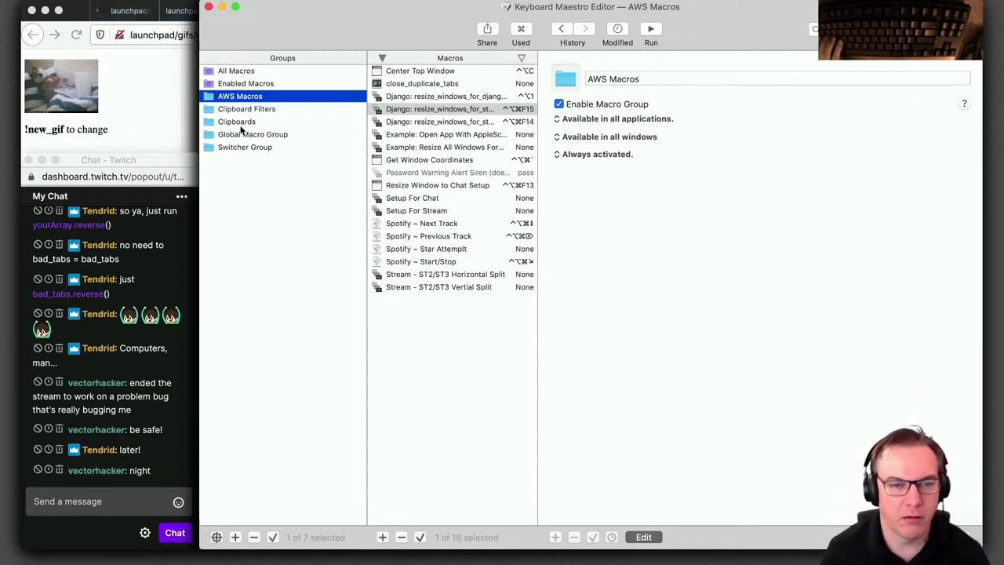
{"action": "left_click", "coordinate": [426, 97]}
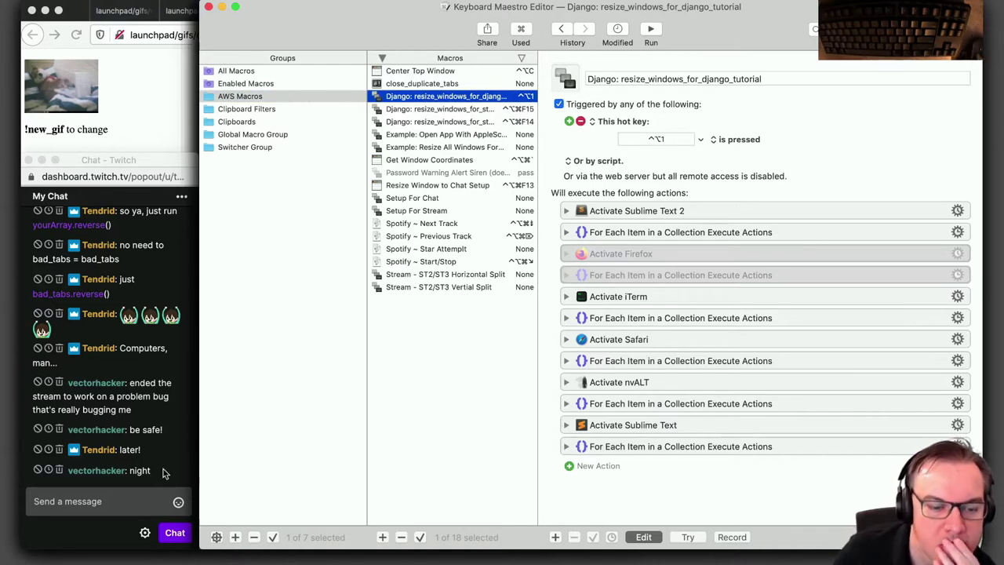
{"action": "left_click", "coordinate": [234, 537]}
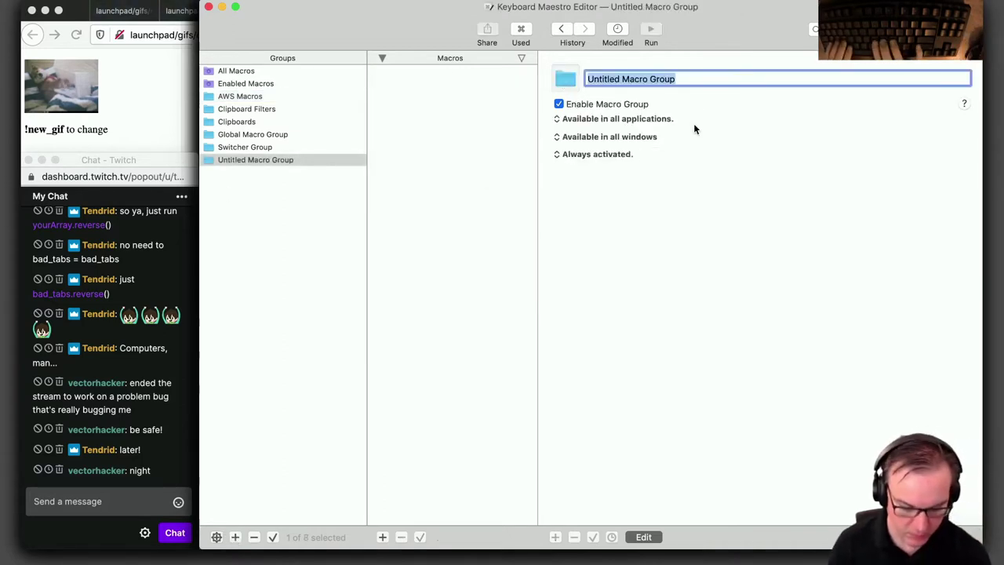
{"action": "type", "text": "AWS: D"}
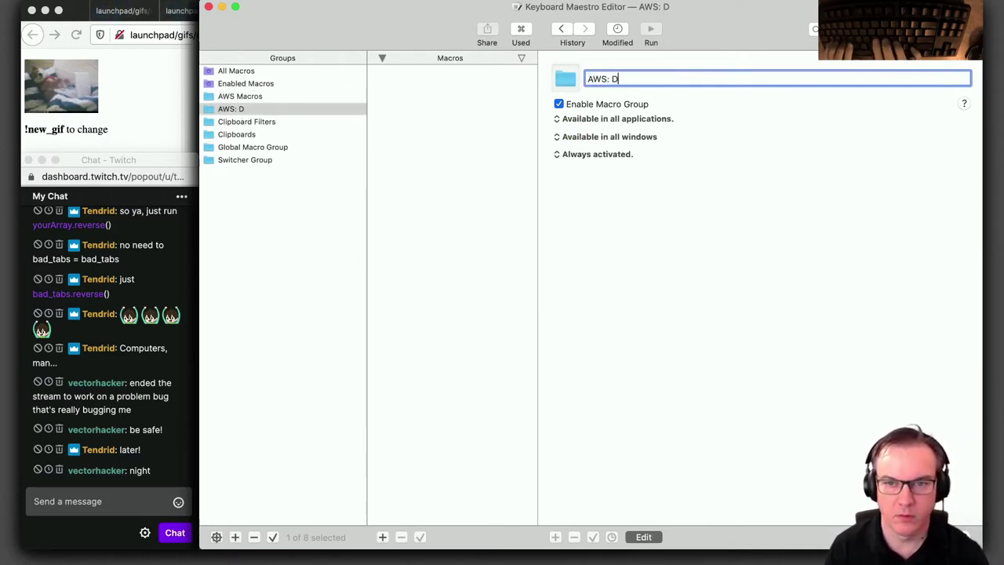
{"action": "type", "text": "jango Commands"}
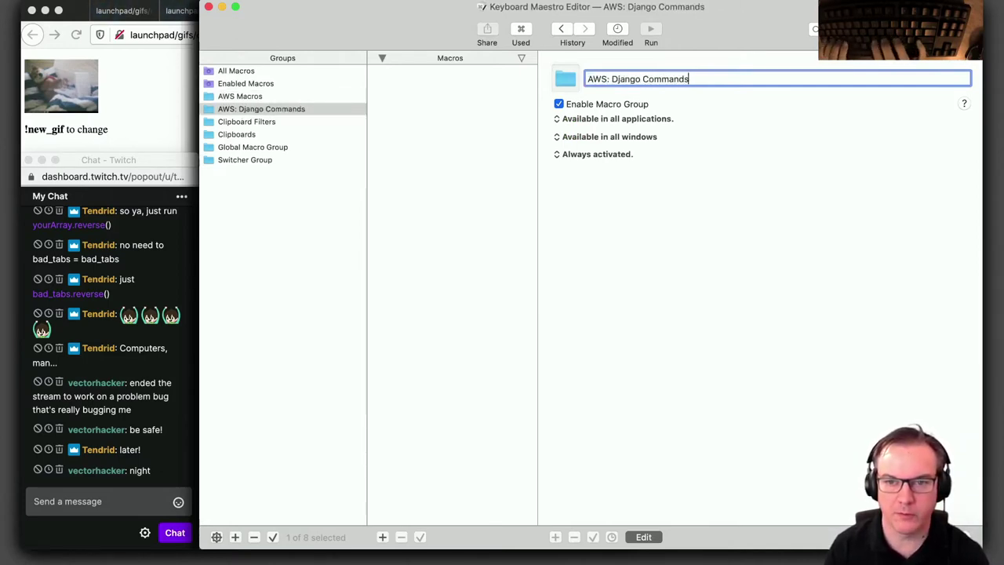
{"action": "key", "text": "Return"}
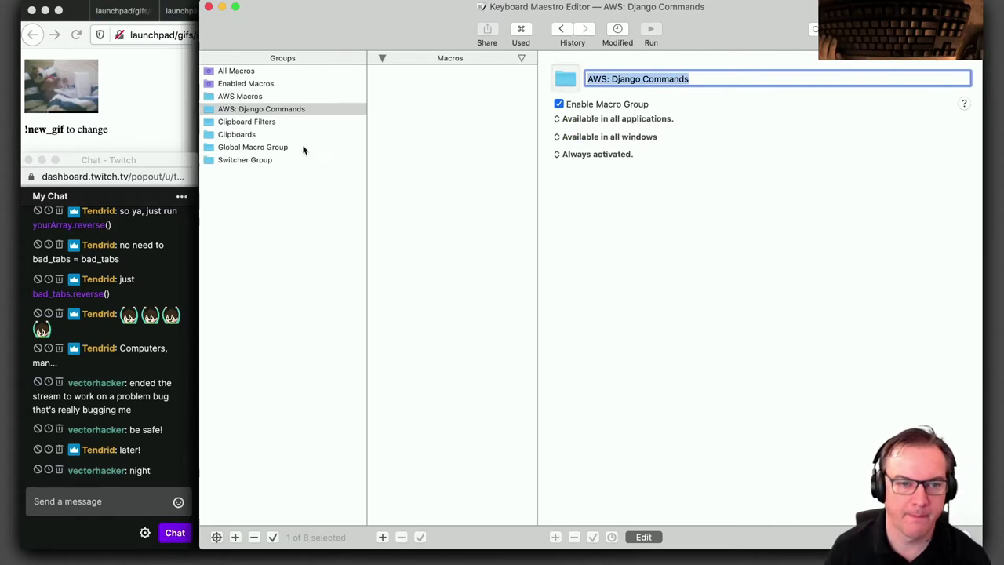
Move the three macros prefixed "Django:" from AWS Macros into the AWS: Django Commands group and open that group
{"action": "left_click", "coordinate": [268, 95]}
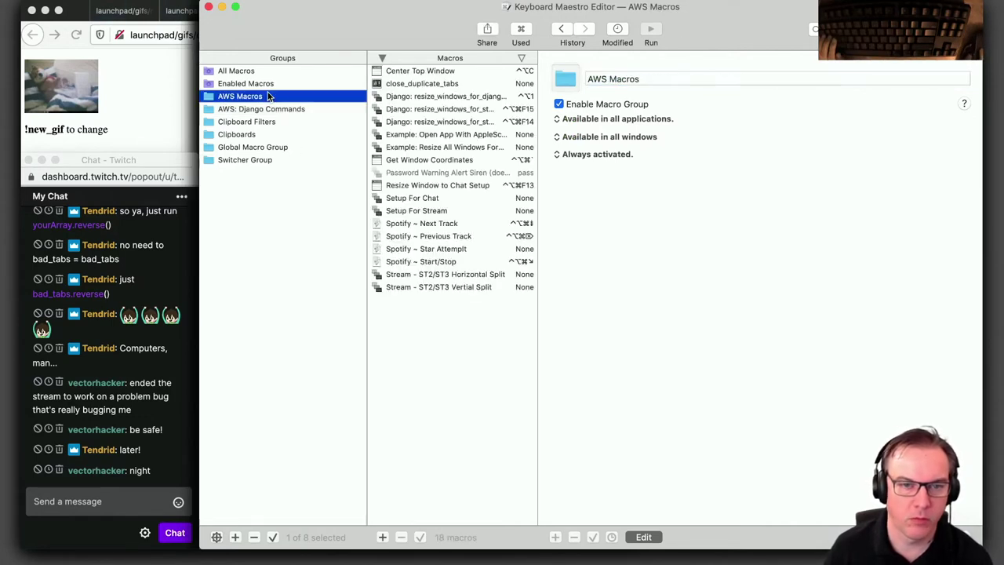
{"action": "left_click", "coordinate": [442, 96]}
{"action": "left_click", "coordinate": [442, 122], "text": "shift"}
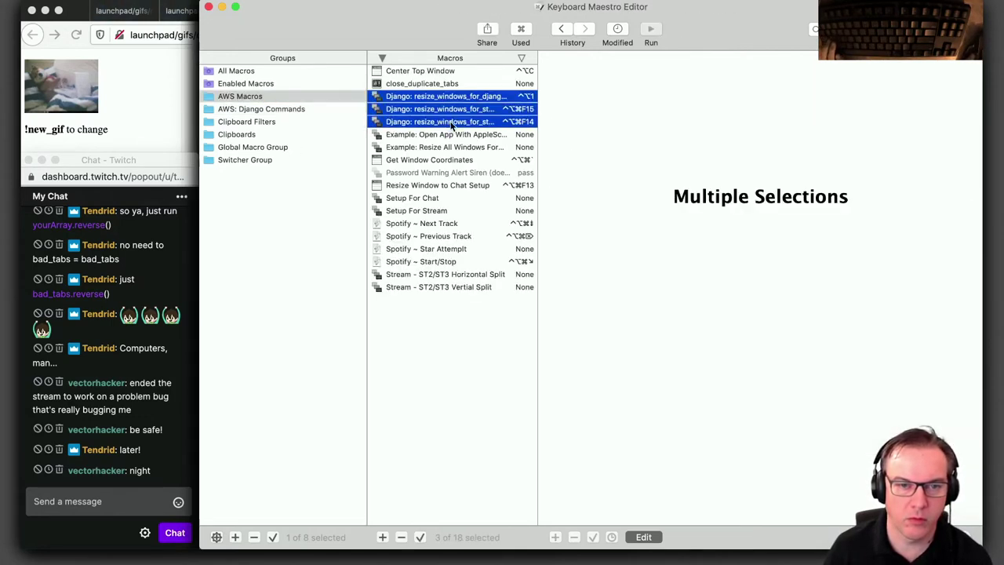
{"action": "left_click_drag", "start_coordinate": [451, 124], "coordinate": [272, 107]}
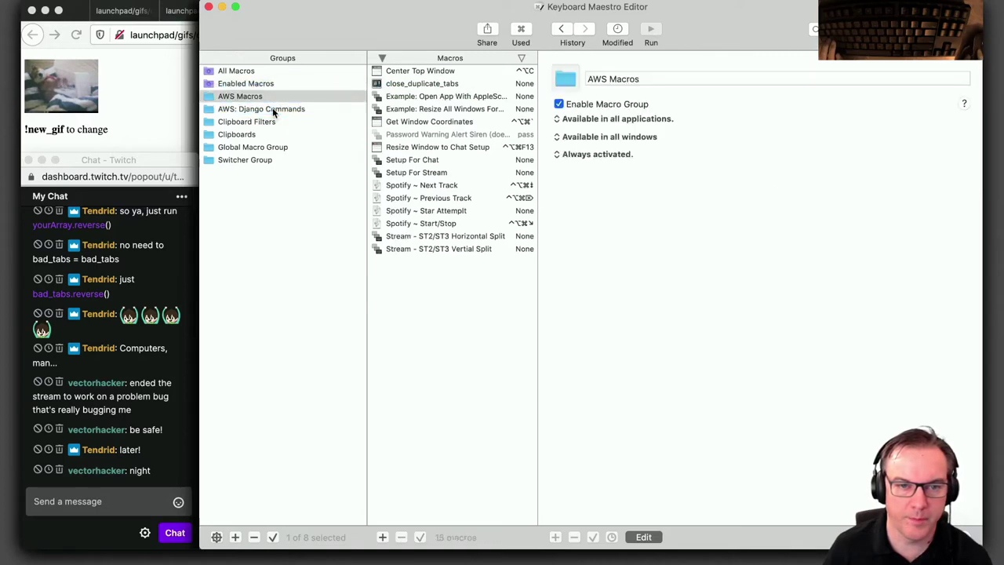
{"action": "left_click", "coordinate": [272, 108]}
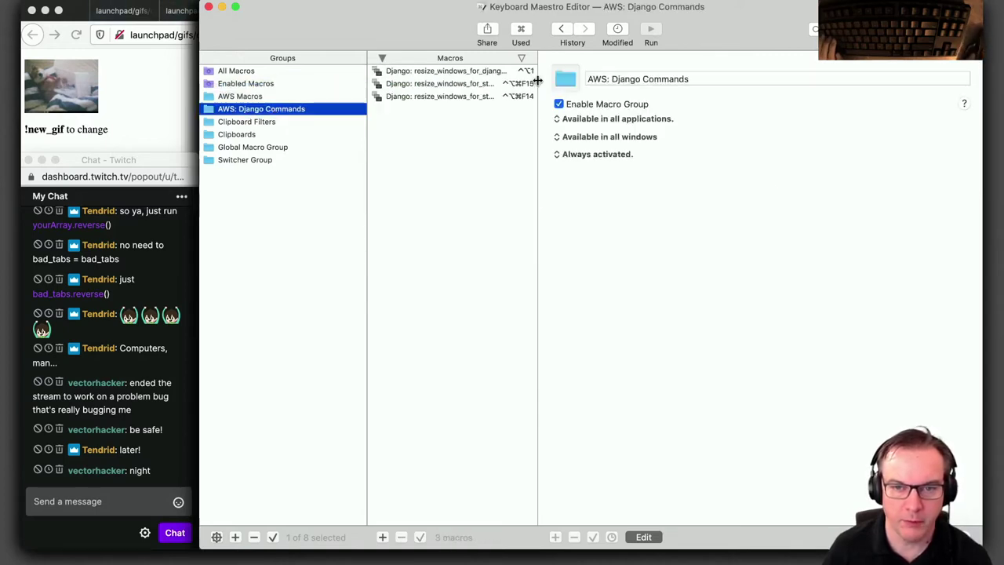
Widen the macro list slightly and review the group's activation options, keeping Always activated
{"action": "left_click_drag", "start_coordinate": [538, 81], "coordinate": [555, 81]}
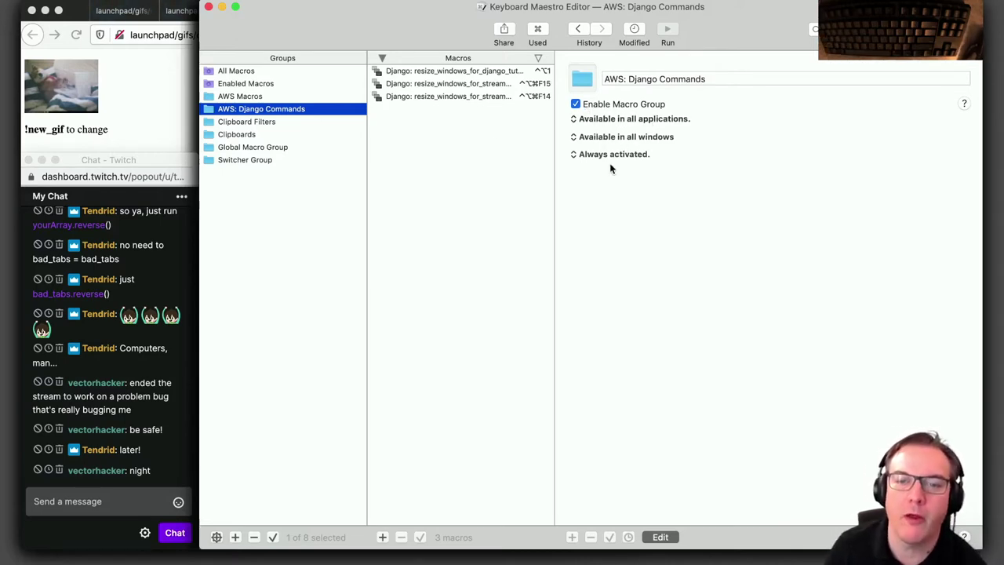
{"action": "left_click", "coordinate": [577, 156]}
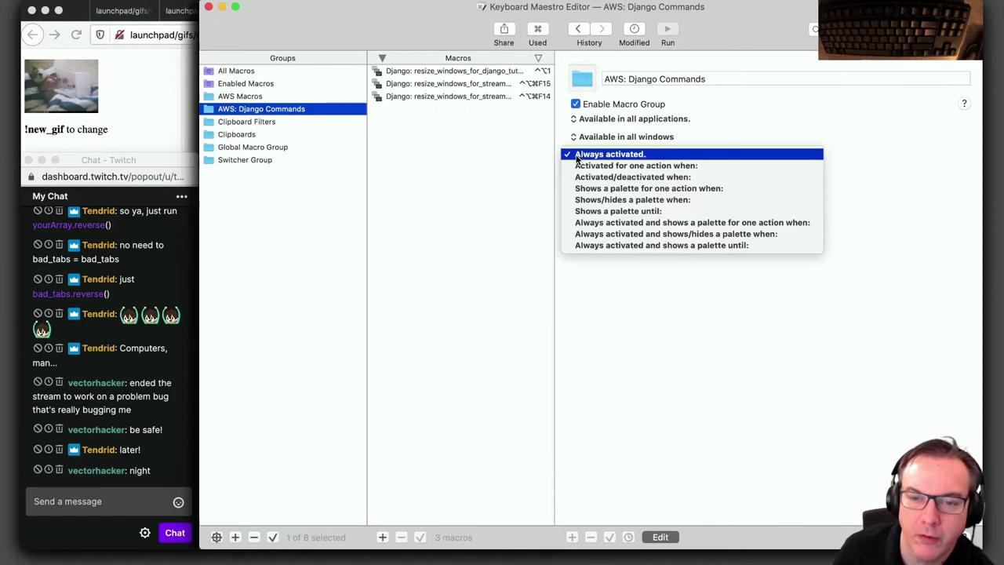
{"action": "left_click", "coordinate": [701, 157]}
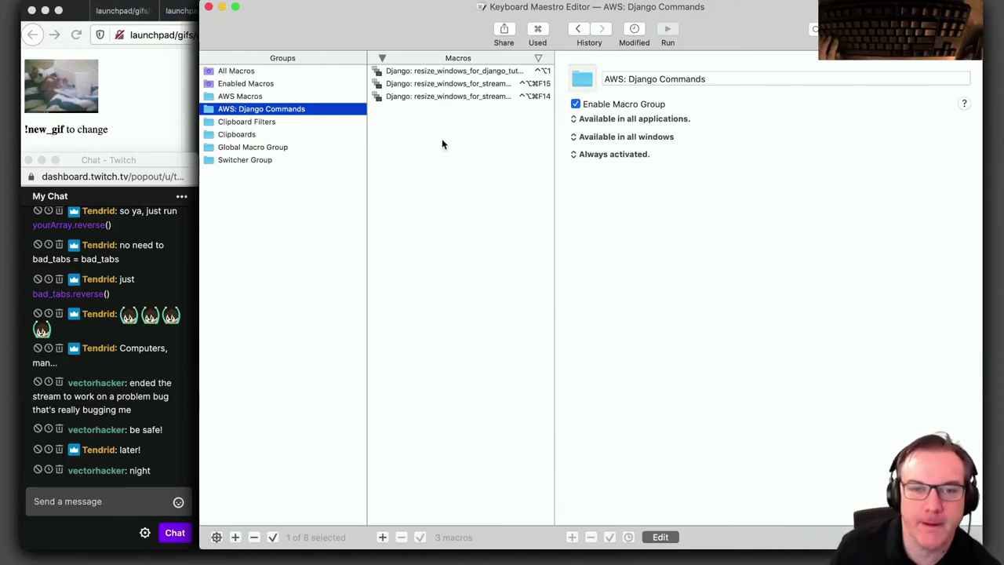
Remove the "Django: " prefix from the tutorial macro so its name is resize_windows_for_django_tutorial
{"action": "left_click", "coordinate": [437, 72]}
{"action": "left_click", "coordinate": [642, 78]}
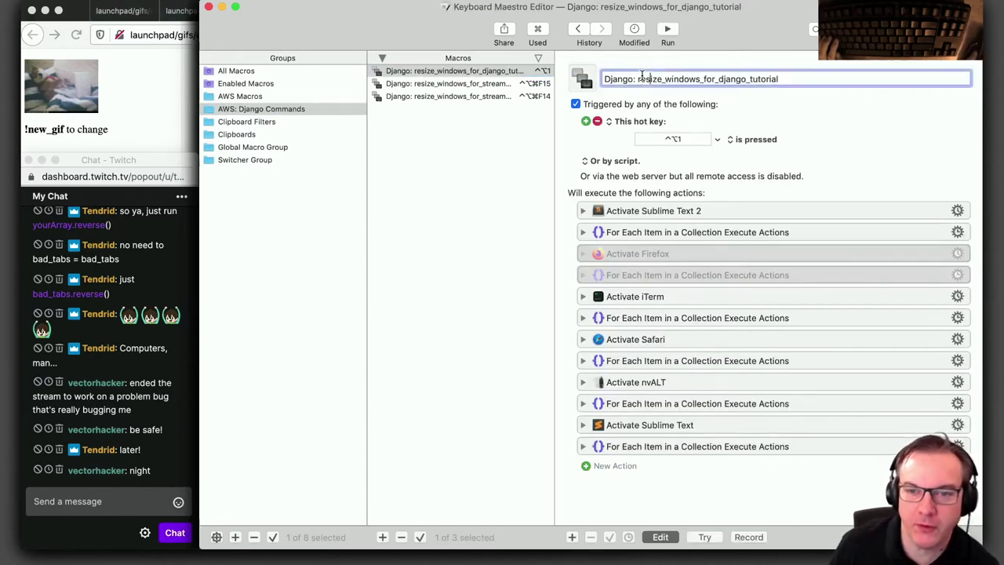
{"action": "key", "text": "super+shift+Left"}
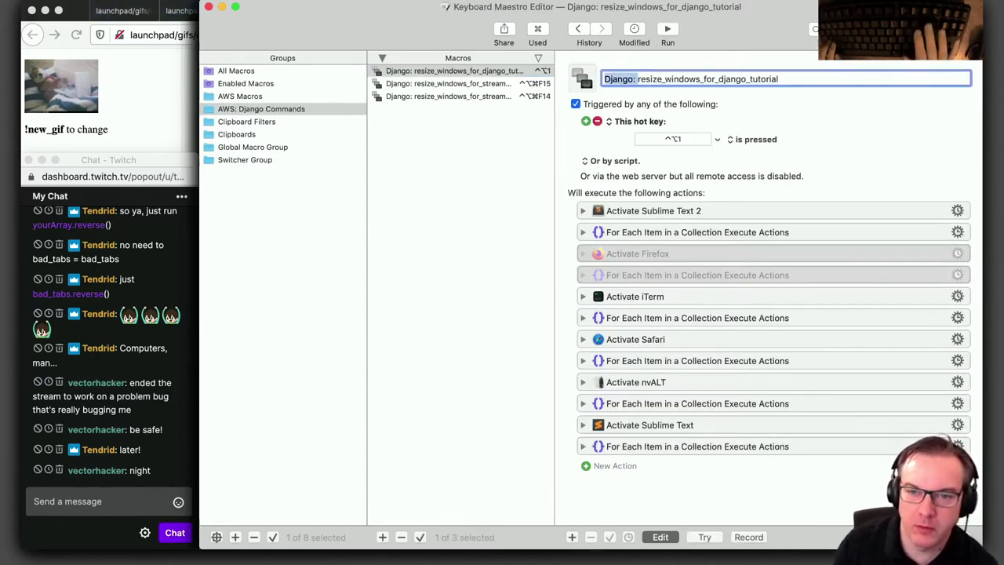
{"action": "key", "text": "BackSpace"}
{"action": "key", "text": "Return"}
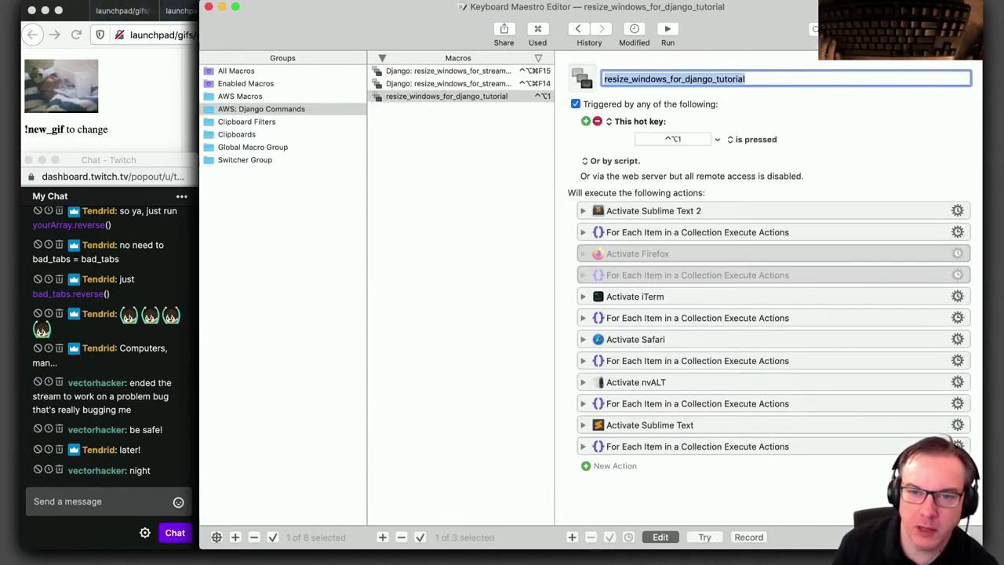
Rename the stream-with-chat macro to resize_windows_for_stream_with_chat_v2 by removing its "Django: " prefix
{"action": "left_click", "coordinate": [464, 83]}
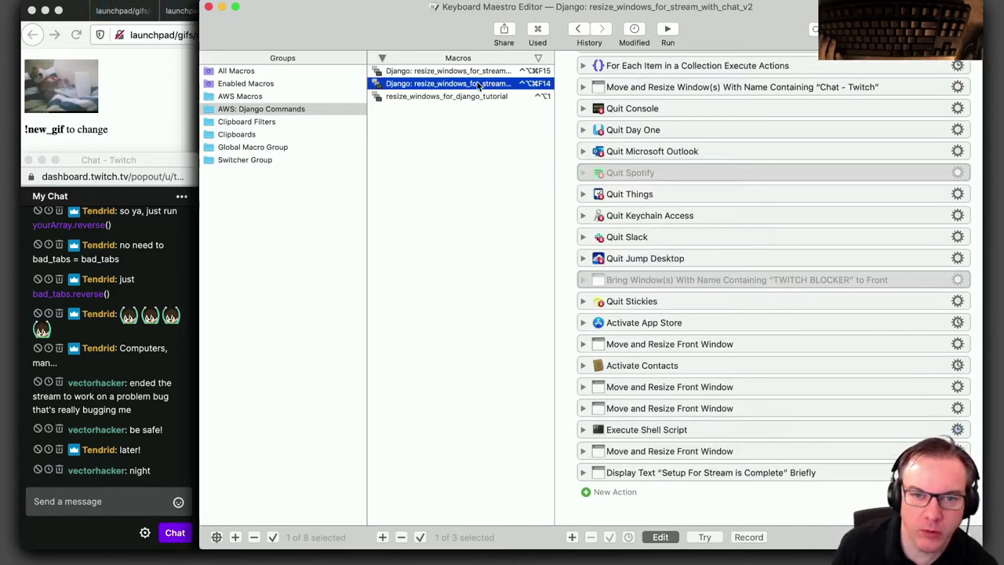
{"action": "scroll", "coordinate": [644, 172], "scroll_direction": "up", "scroll_amount": 10}
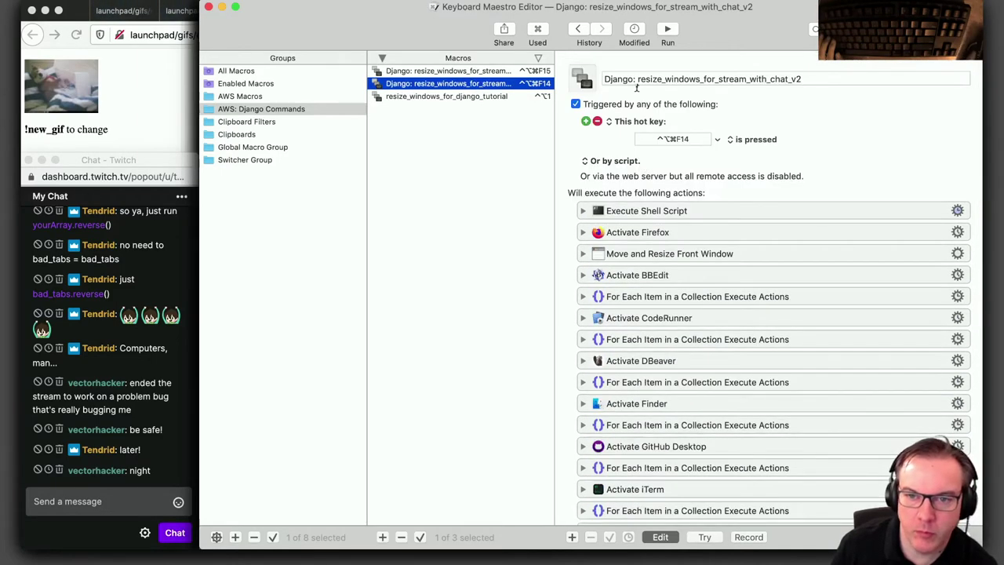
{"action": "left_click", "coordinate": [637, 80]}
{"action": "left_click_drag", "start_coordinate": [636, 79], "coordinate": [605, 79]}
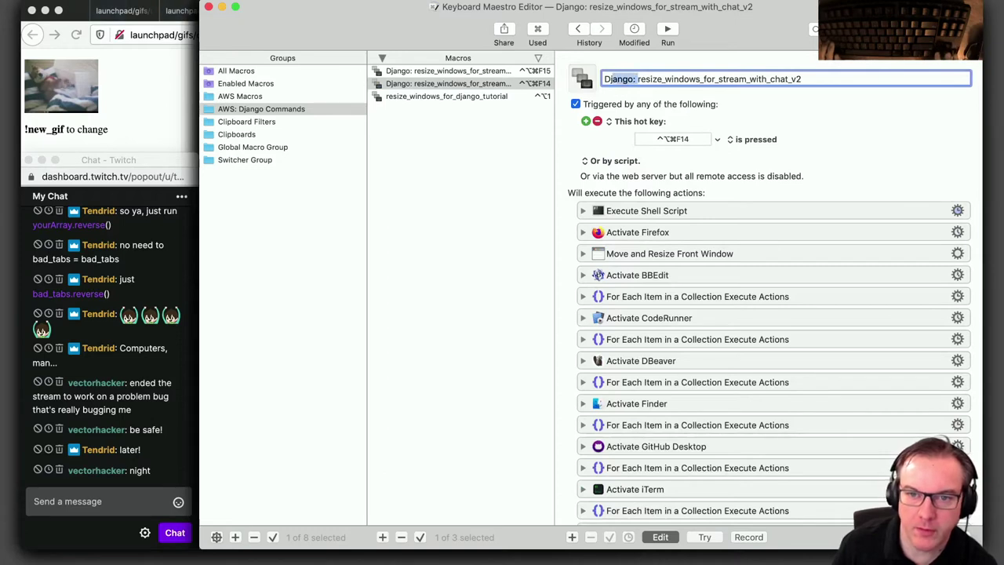
{"action": "key", "text": "BackSpace"}
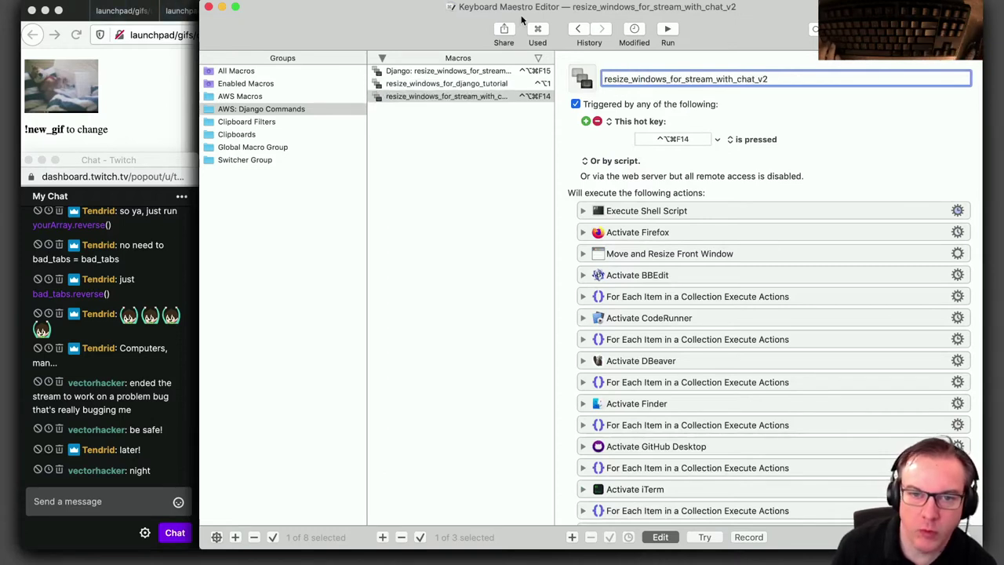
Remove the "Django: " prefix from the full stream macro, leaving the name resize_windows_for_stream_full_v2
{"action": "left_click", "coordinate": [463, 71]}
{"action": "scroll", "coordinate": [604, 76], "scroll_direction": "down", "scroll_amount": 10}
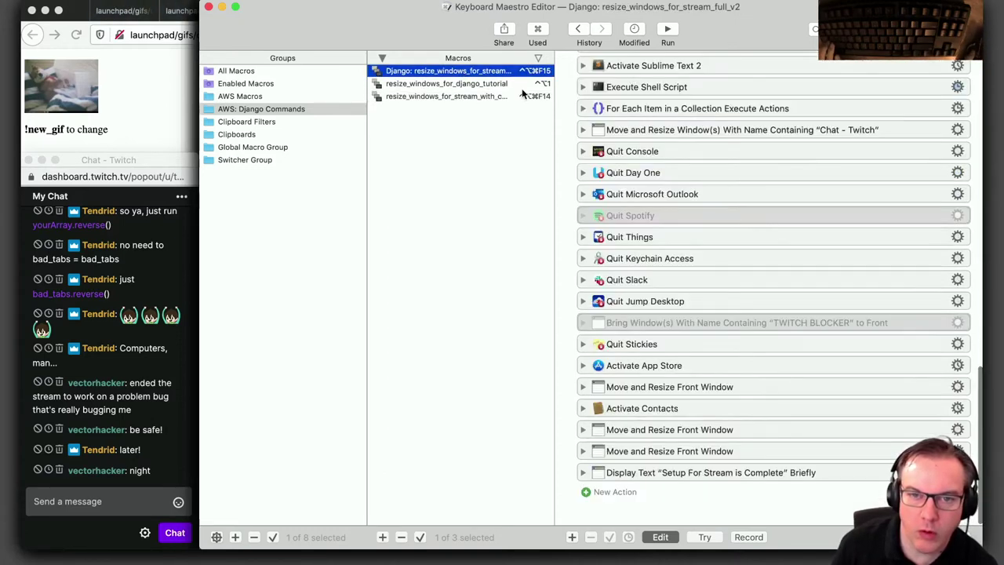
{"action": "scroll", "coordinate": [605, 100], "scroll_direction": "up", "scroll_amount": 10}
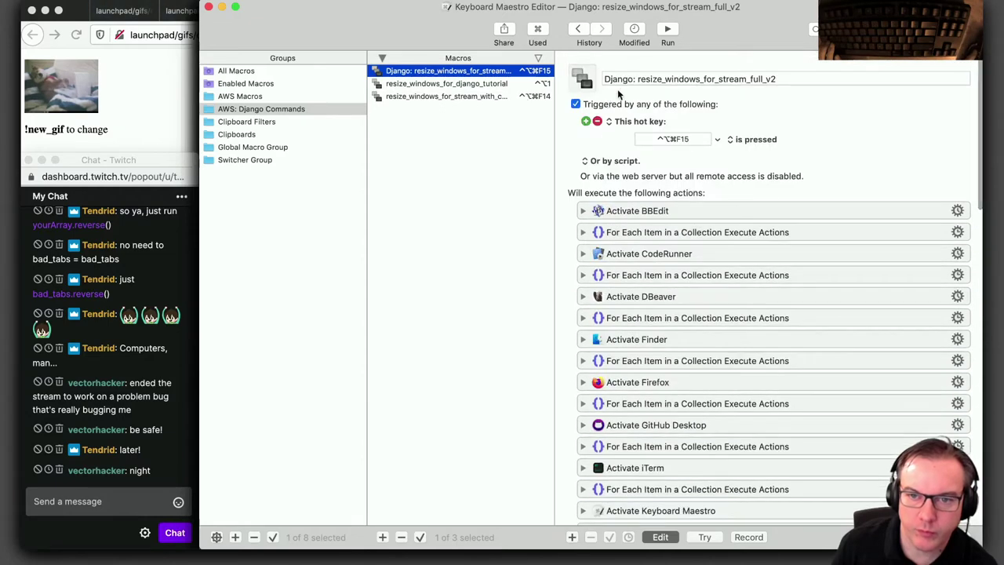
{"action": "left_click", "coordinate": [636, 79]}
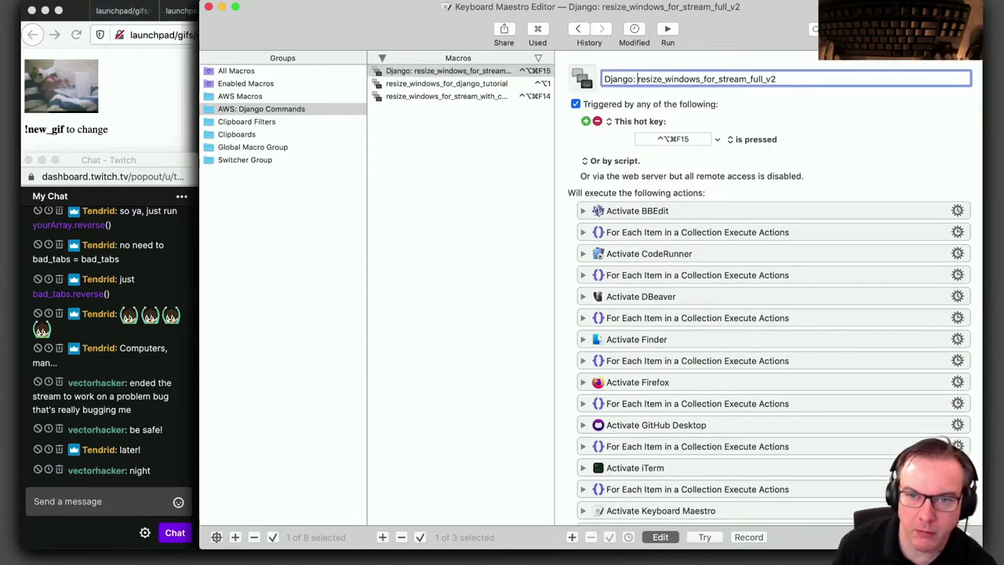
{"action": "key", "text": "shift+Left"}
{"action": "key", "text": "shift+Left"}
{"action": "key", "text": "shift+Left"}
{"action": "key", "text": "shift+Left"}
{"action": "key", "text": "shift+Left"}
{"action": "key", "text": "shift+Left"}
{"action": "key", "text": "shift+Left"}
{"action": "key", "text": "BackSpace"}
{"action": "key", "text": "BackSpace"}
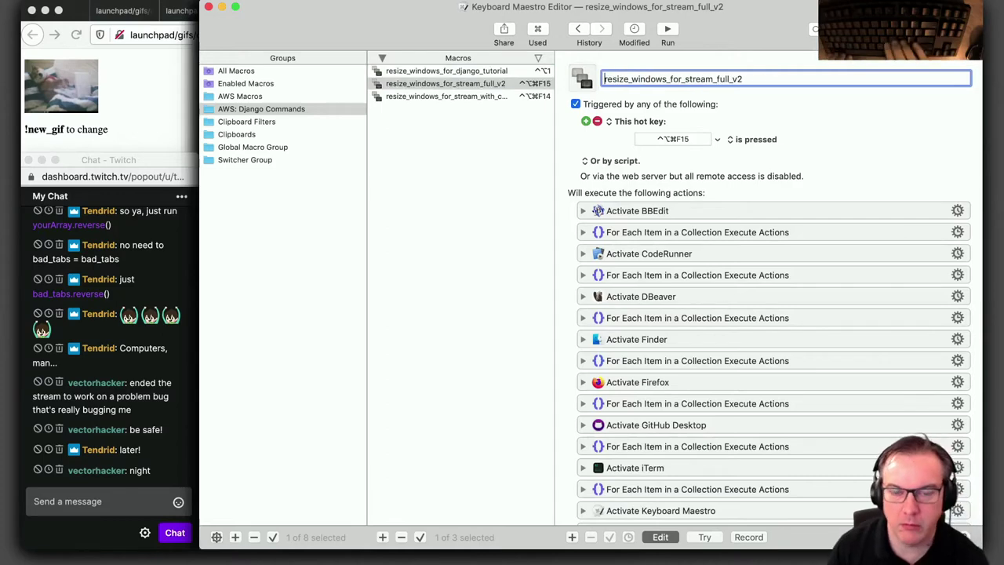
Switch to Safari and open the local launchpad site at 127.0.0.1:8000, followed by its commands page at 127.0.0.1:8000/commands/
{"action": "key", "text": "super+Tab"}
{"action": "key", "text": "super+t"}
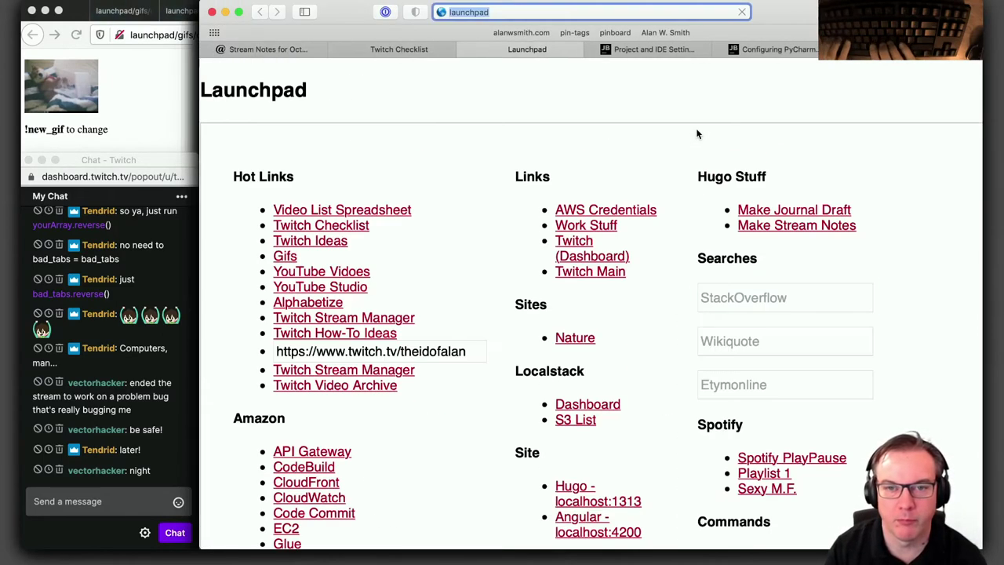
{"action": "type", "text": "127.0.0.1:8000"}
{"action": "key", "text": "Return"}
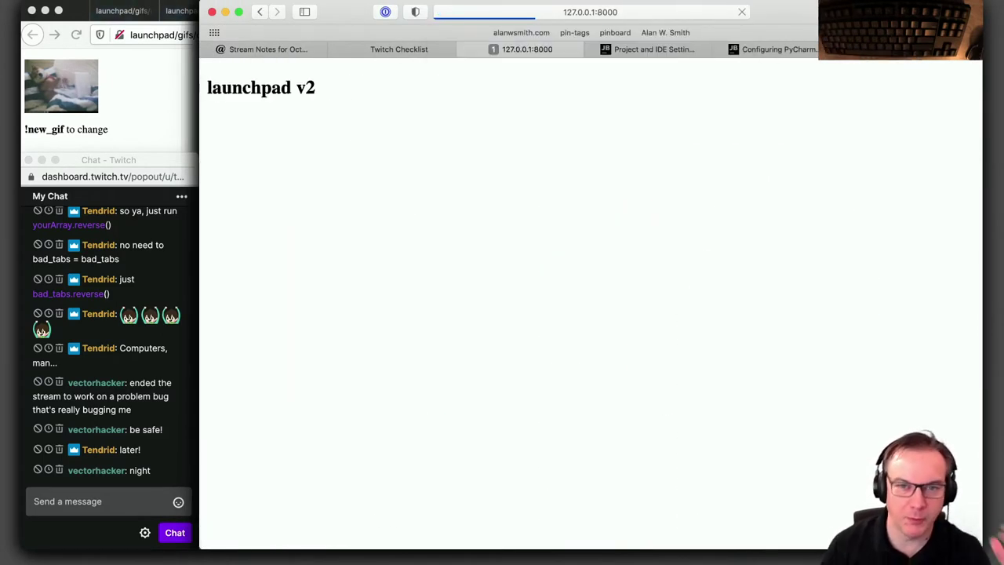
{"action": "key", "text": "super+l"}
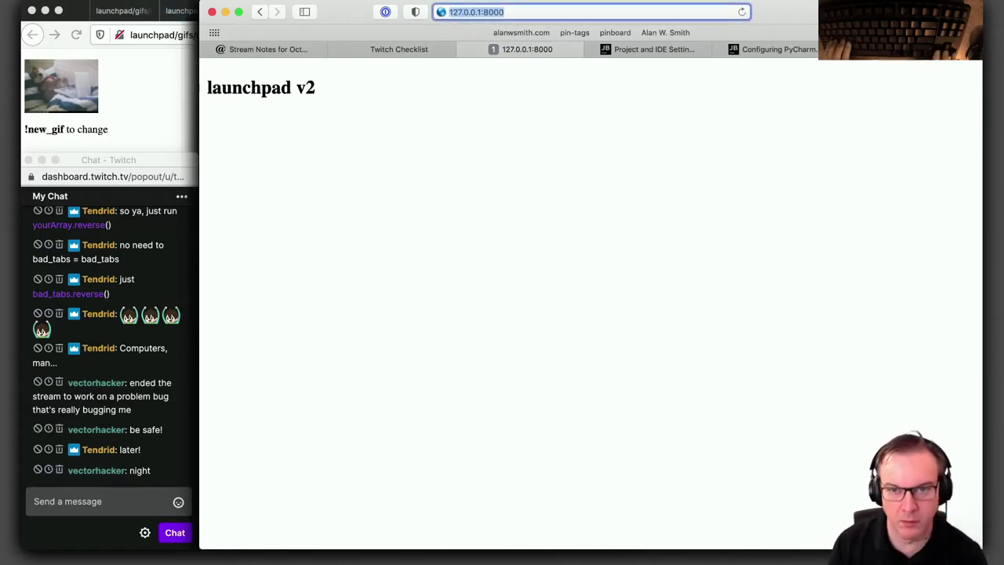
{"action": "key", "text": "Right"}
{"action": "type", "text": "comm"}
{"action": "key", "text": "Return"}
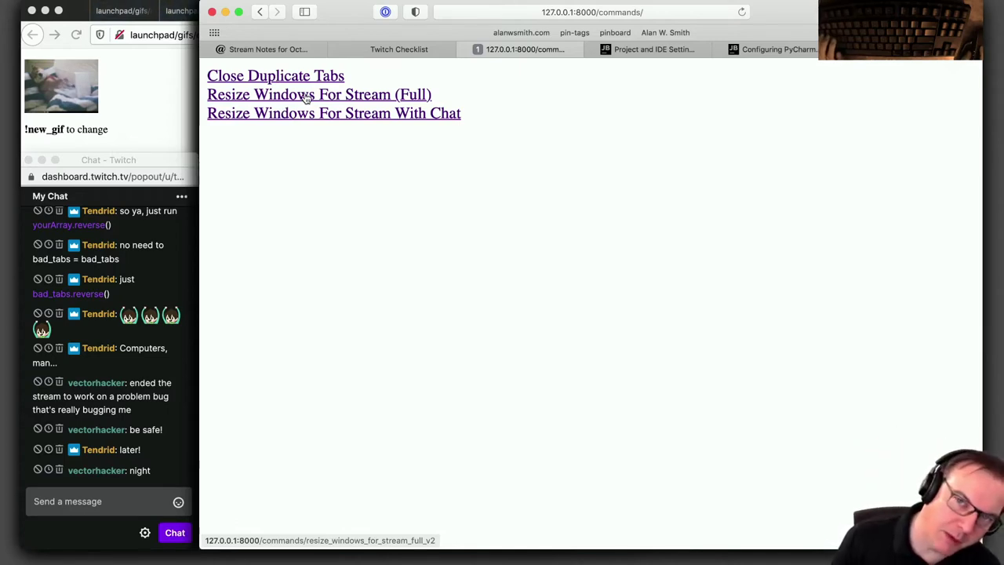
Switch to Sublime Text and insert a blank entry line at the start of the On Deck list in twitch-ideas.php
{"action": "key", "text": "super+space"}
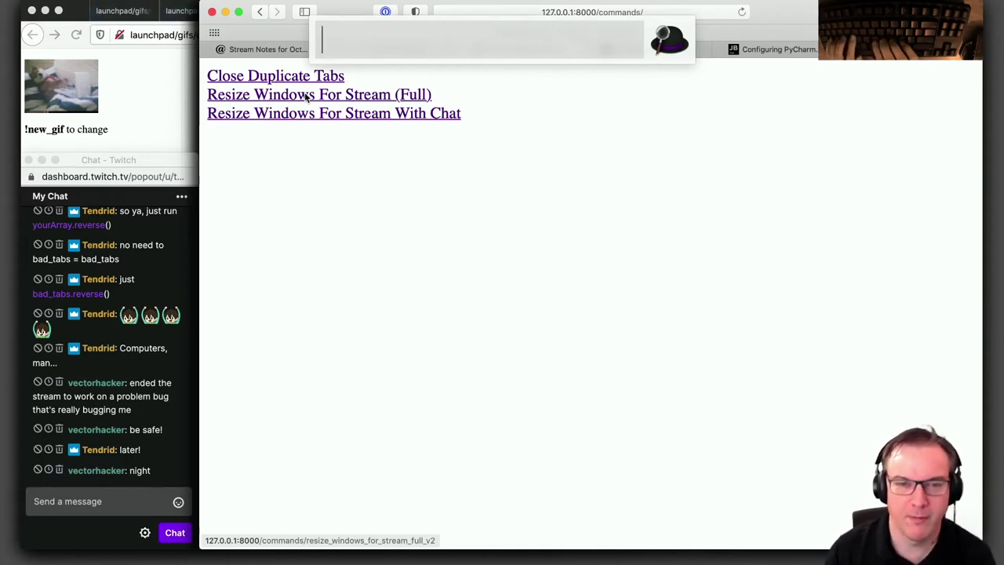
{"action": "type", "text": "st"}
{"action": "key", "text": "Return"}
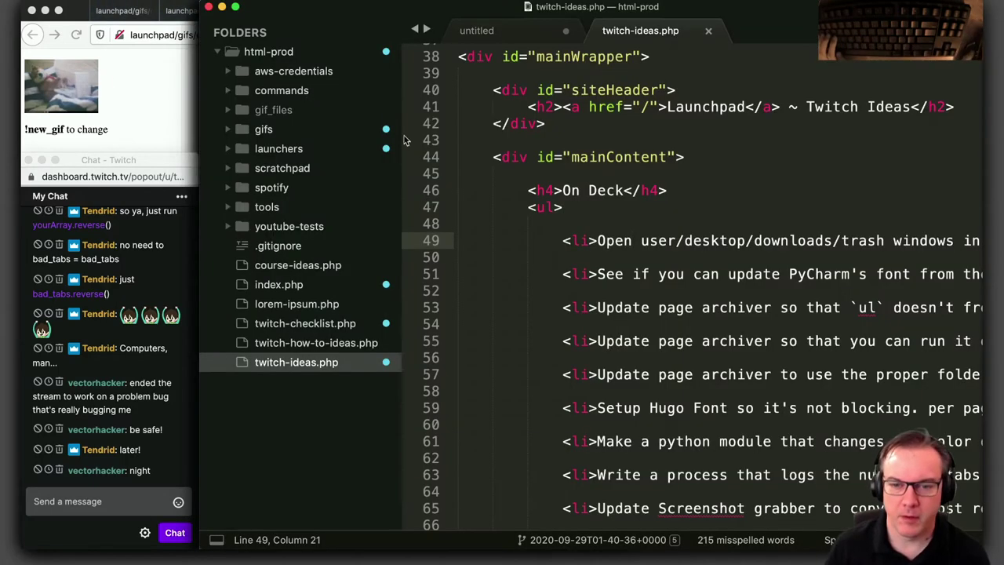
{"action": "left_click", "coordinate": [650, 204]}
{"action": "key", "text": "Return"}
{"action": "key", "text": "Return"}
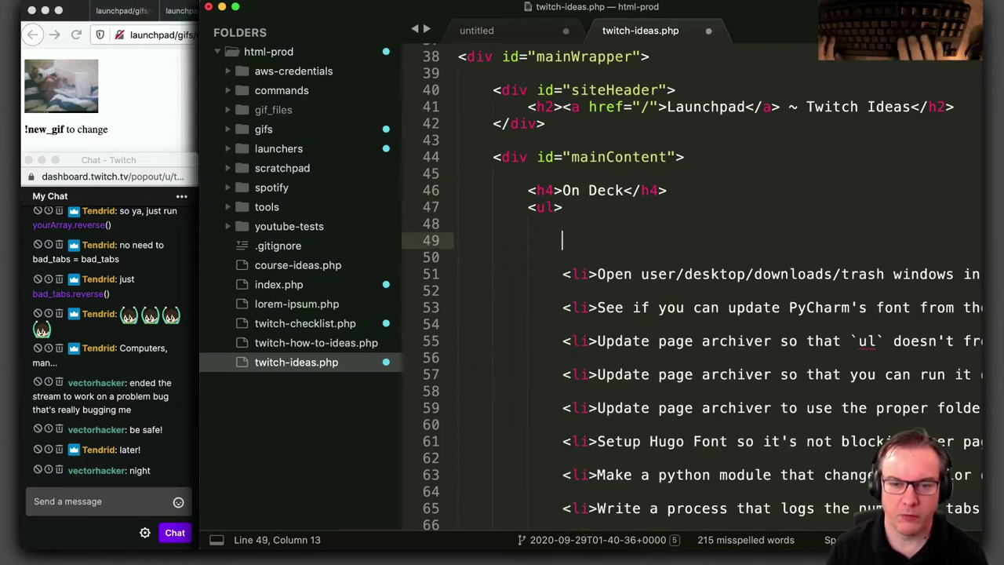
Add the list item "Setup Django to fire keyboard maestro via URL call instead of applescript" and save the file
{"action": "type", "text": "<li>Setup "}
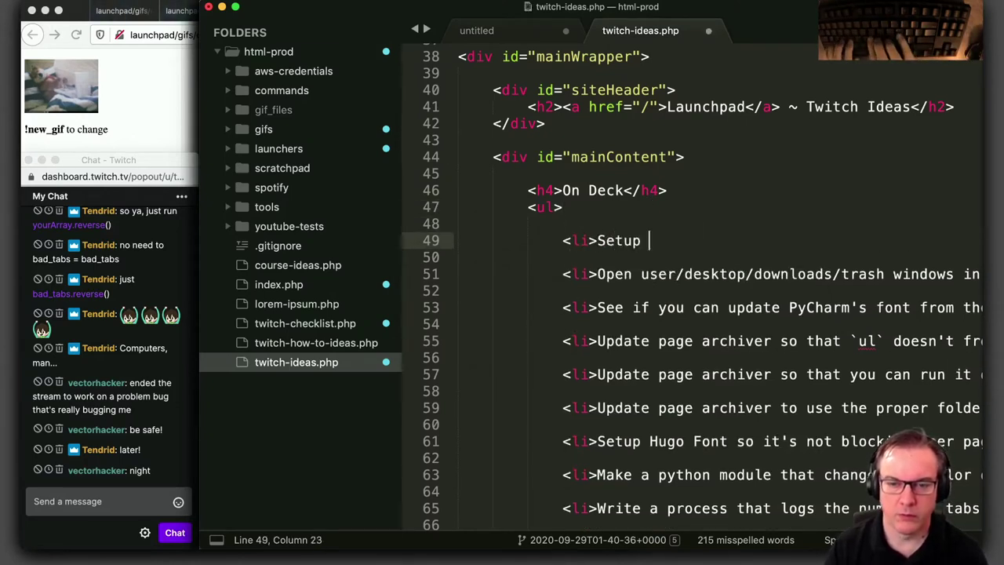
{"action": "type", "text": "Django "}
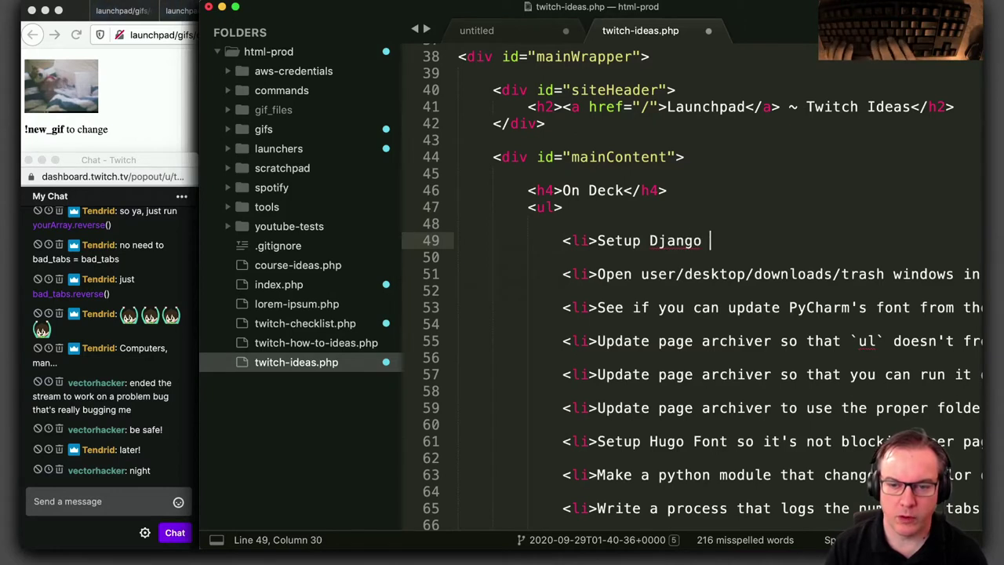
{"action": "type", "text": "to fire key"}
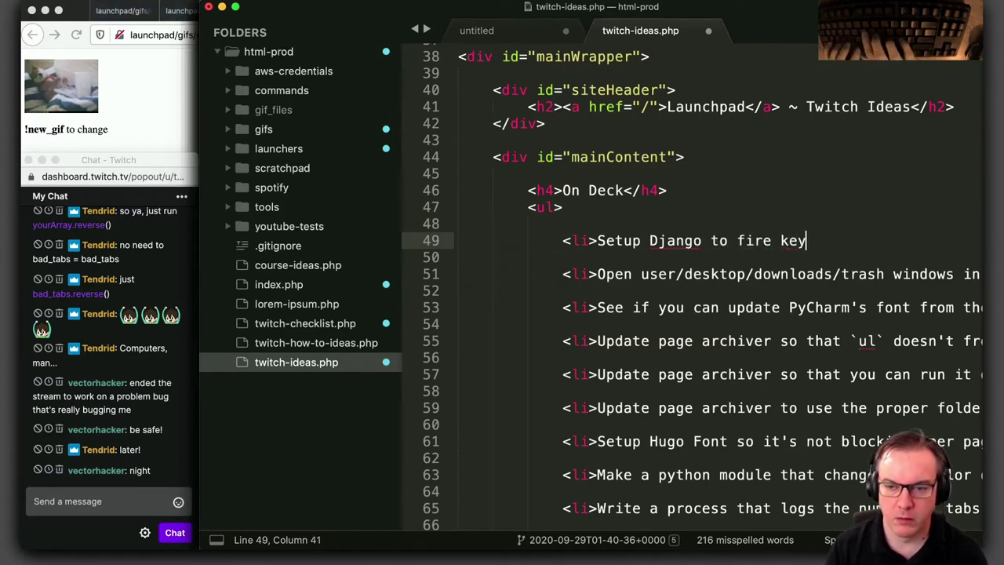
{"action": "type", "text": "board mae"}
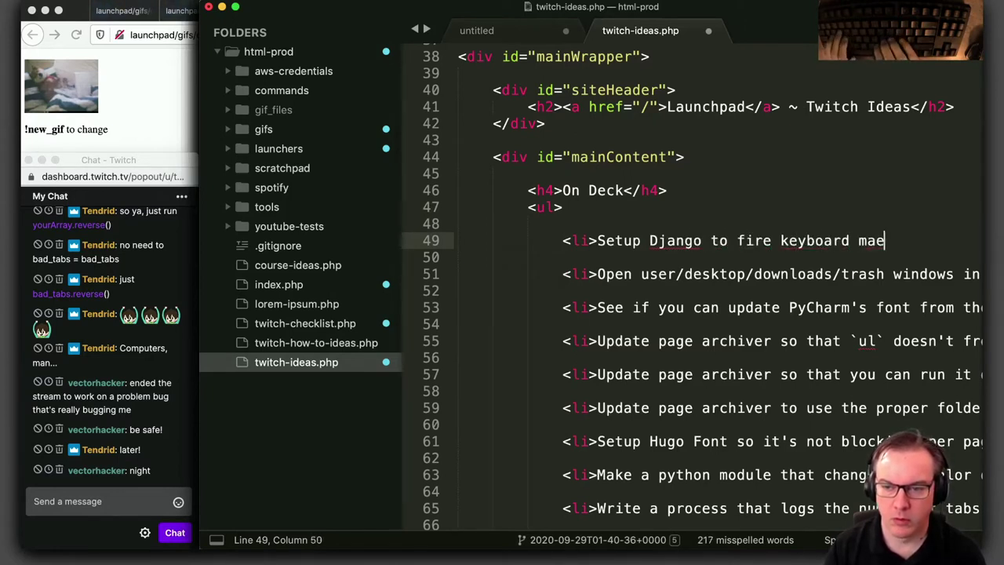
{"action": "type", "text": "stro via "}
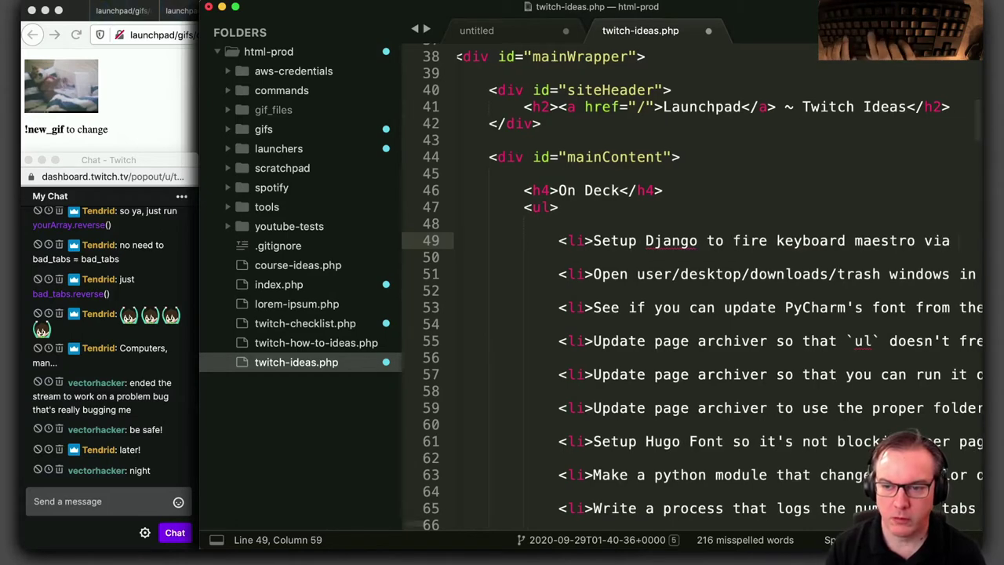
{"action": "type", "text": "URL call instead "}
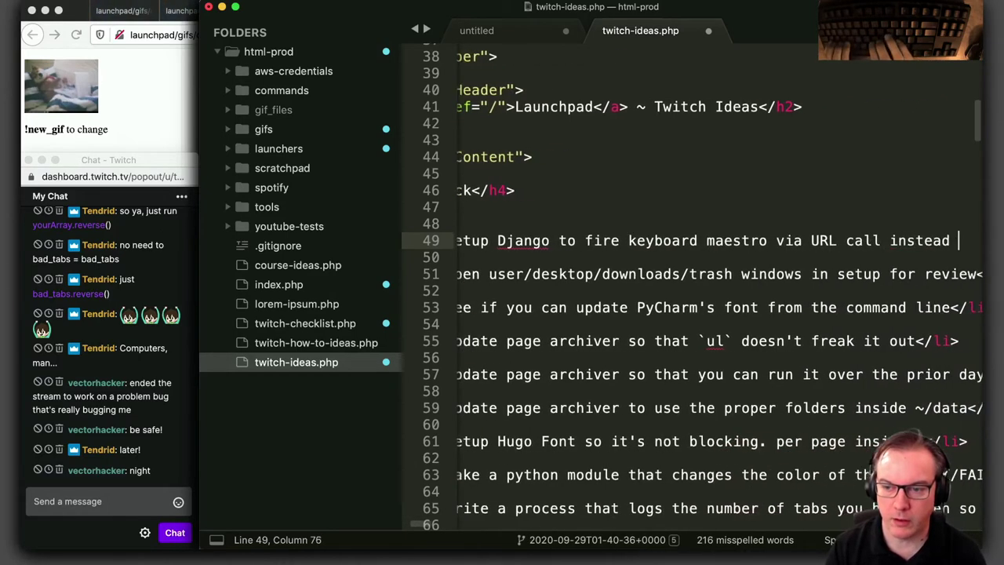
{"action": "type", "text": "of app"}
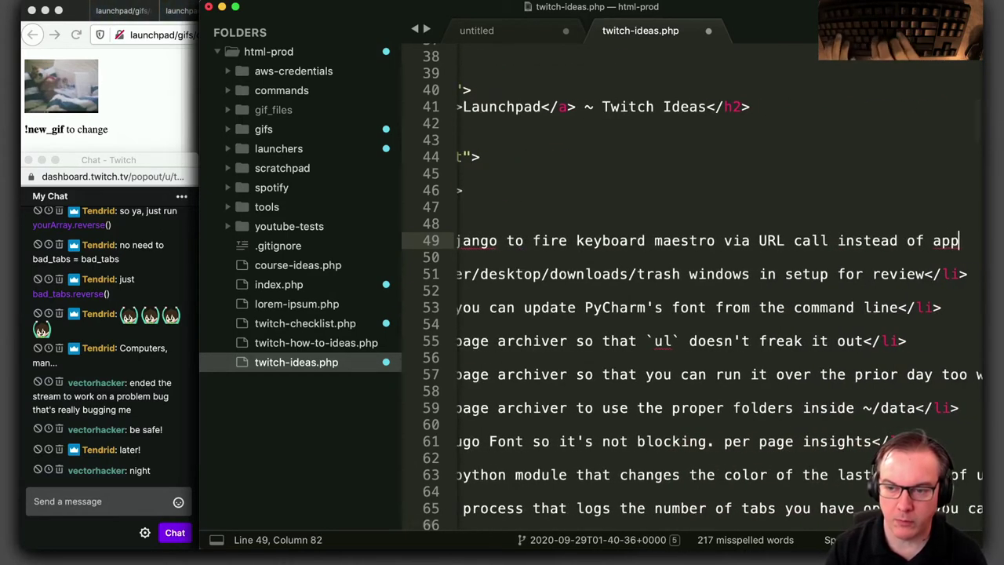
{"action": "type", "text": "lescript</li>"}
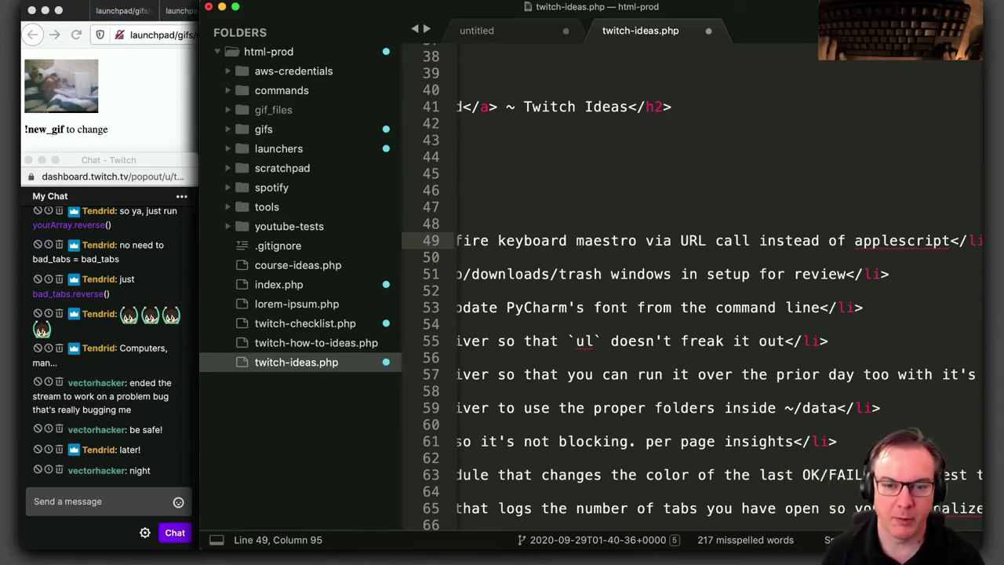
{"action": "key", "text": "super+Left"}
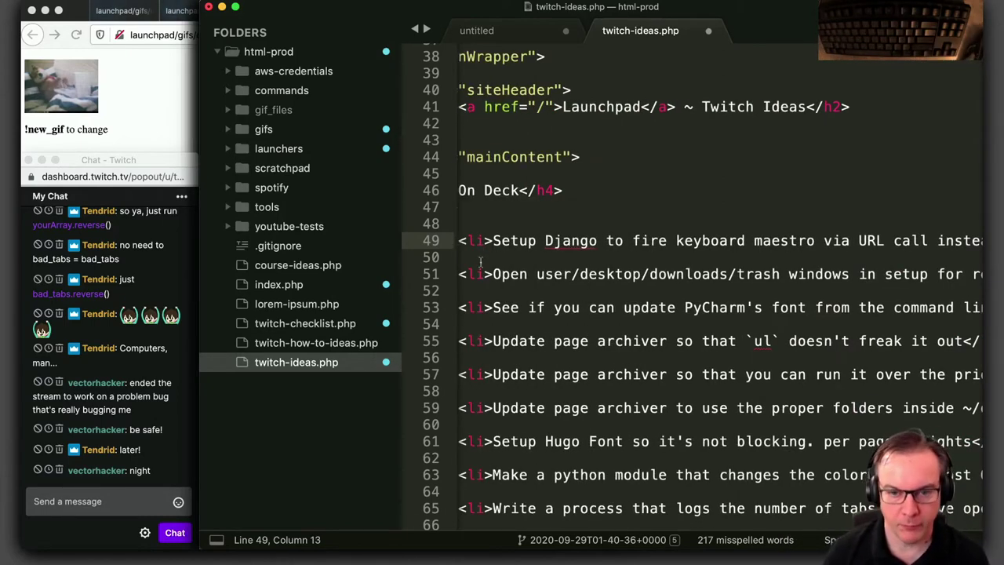
{"action": "key", "text": "super+s"}
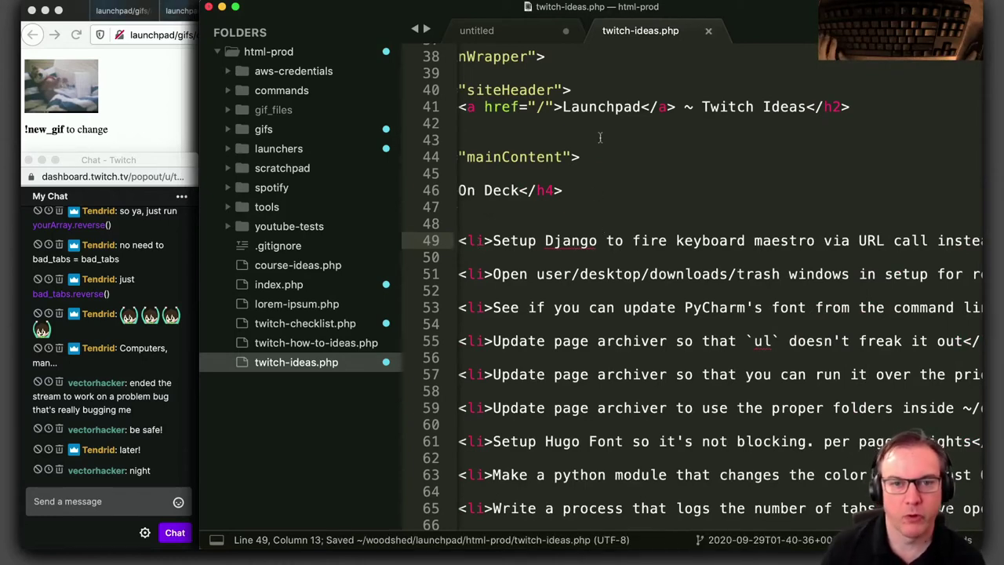
Switch to Keyboard Maestro and review the whole action list of the resize_windows_for_stream_full_v2 macro
{"action": "key", "text": "super+Tab"}
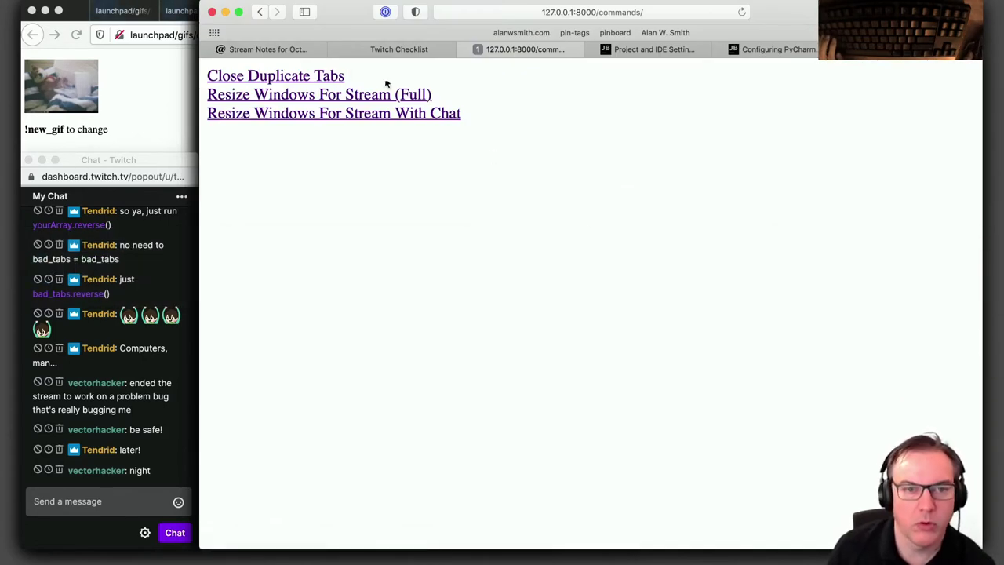
{"action": "left_click", "coordinate": [259, 48]}
{"action": "key", "text": "super+Tab"}
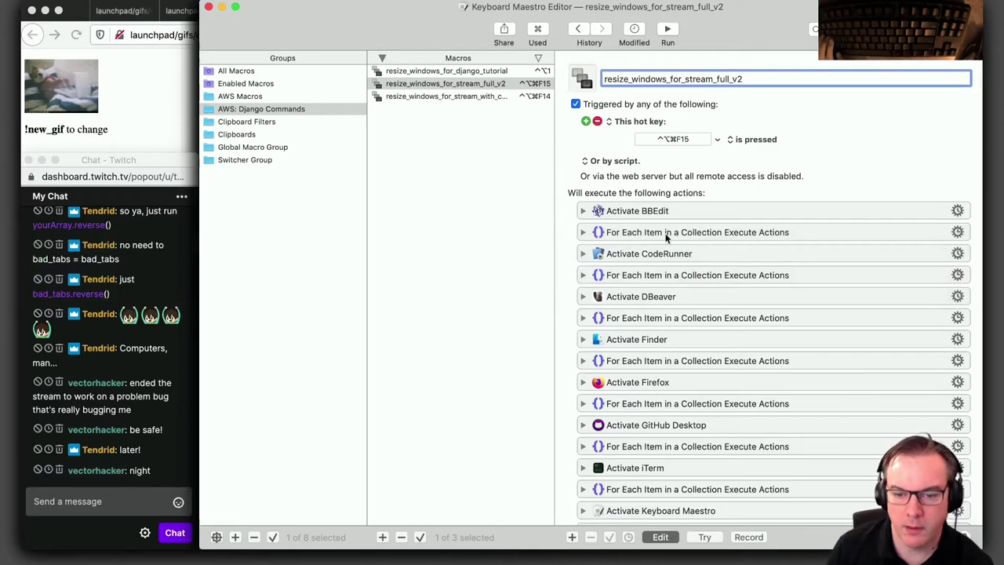
{"action": "scroll", "coordinate": [642, 345], "scroll_direction": "down", "scroll_amount": 10}
{"action": "scroll", "coordinate": [642, 345], "scroll_direction": "down", "scroll_amount": 10}
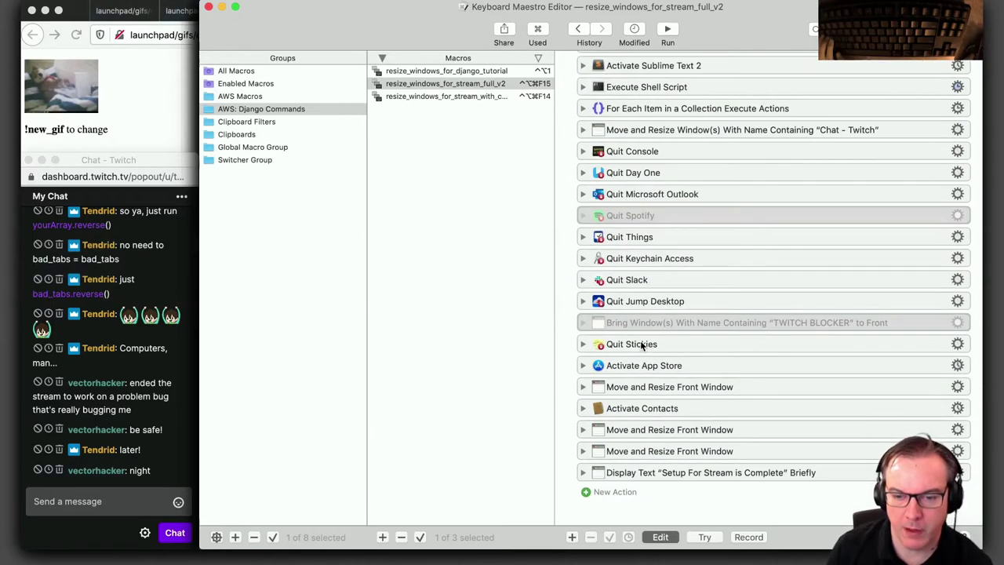
{"action": "scroll", "coordinate": [641, 344], "scroll_direction": "up", "scroll_amount": 20}
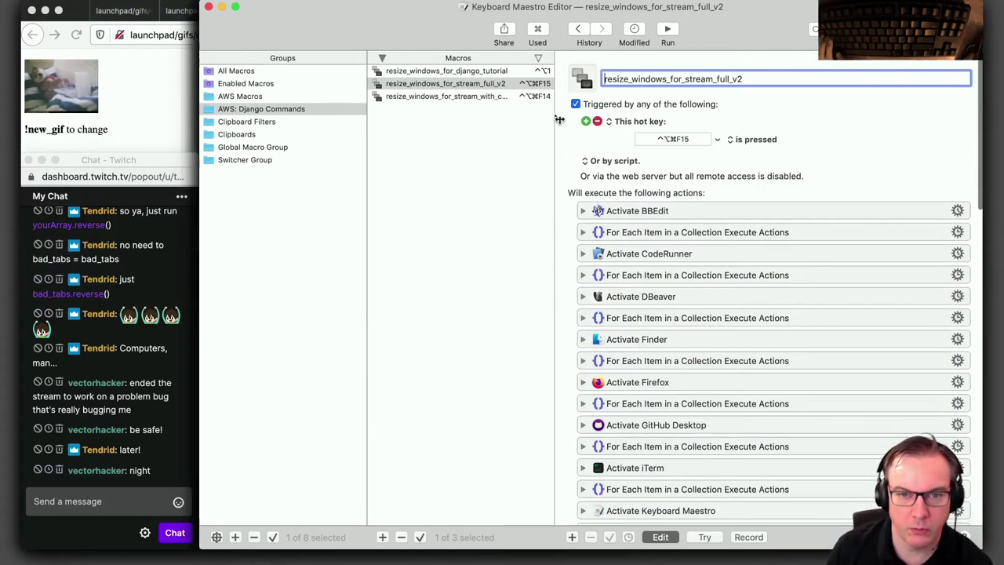
Inspect the script in the last Execute Shell Script action of the resize_windows_for_stream_with_chat_v2 macro
{"action": "left_click", "coordinate": [469, 96]}
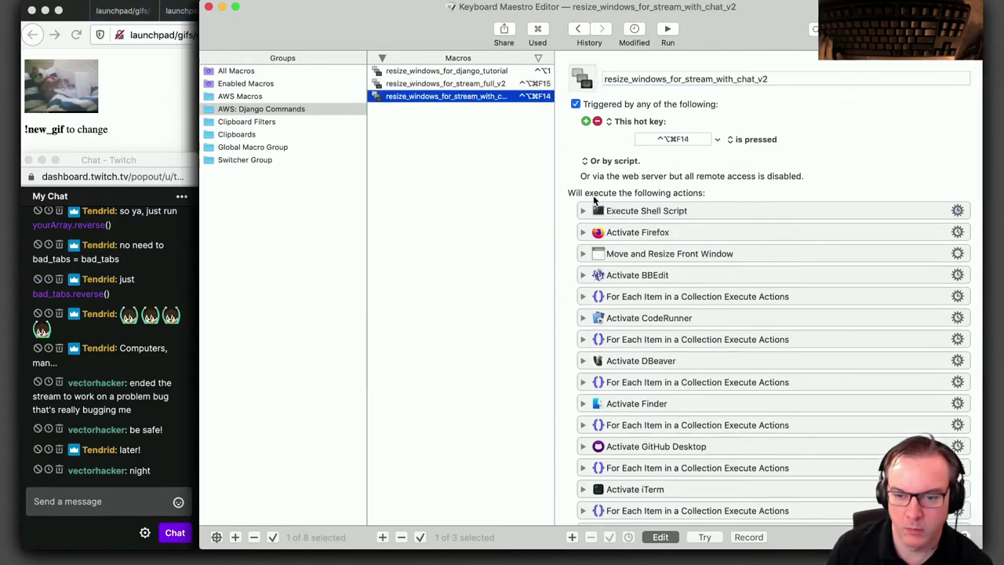
{"action": "scroll", "coordinate": [593, 196], "scroll_direction": "down", "scroll_amount": 20}
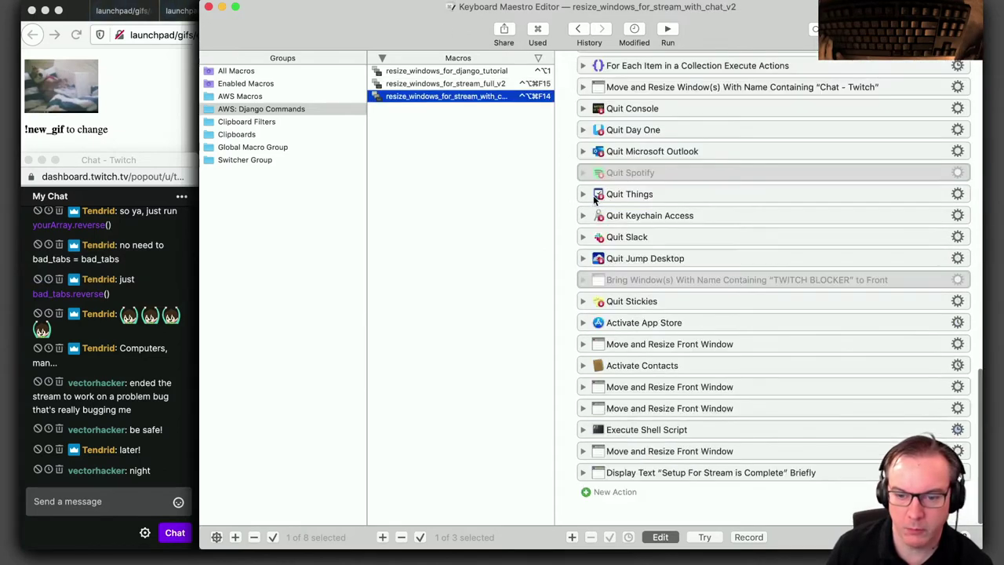
{"action": "left_click", "coordinate": [583, 430]}
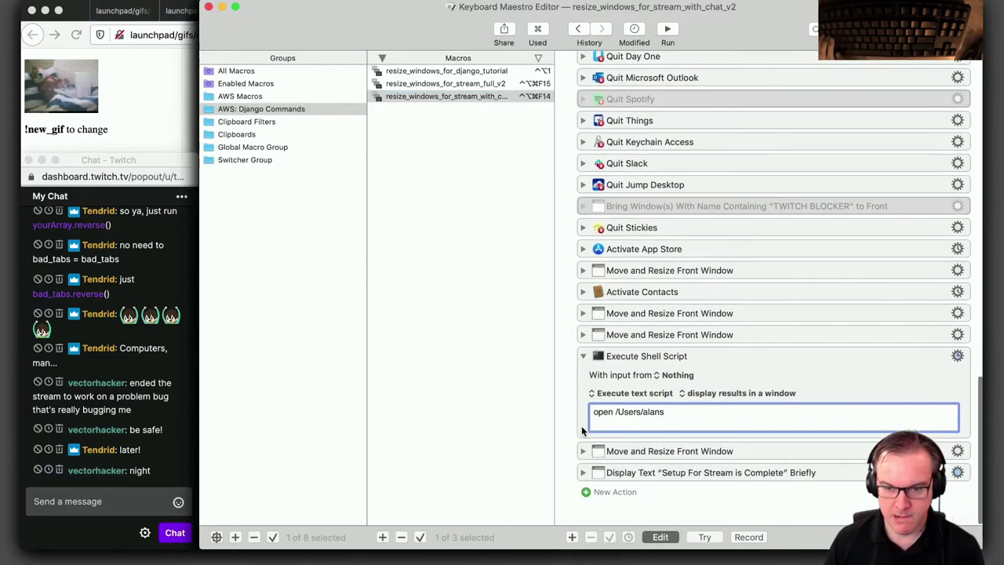
{"action": "left_click", "coordinate": [583, 358]}
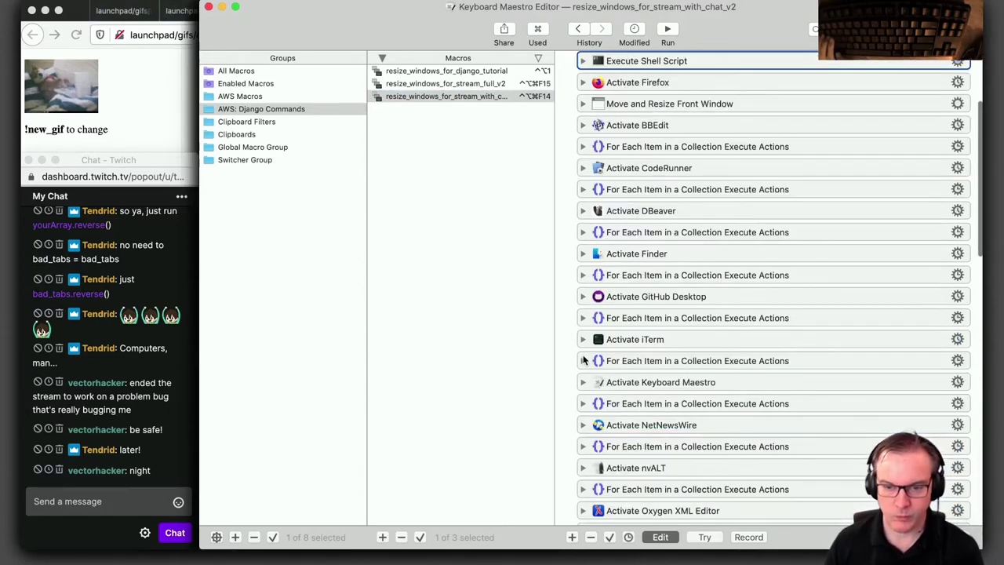
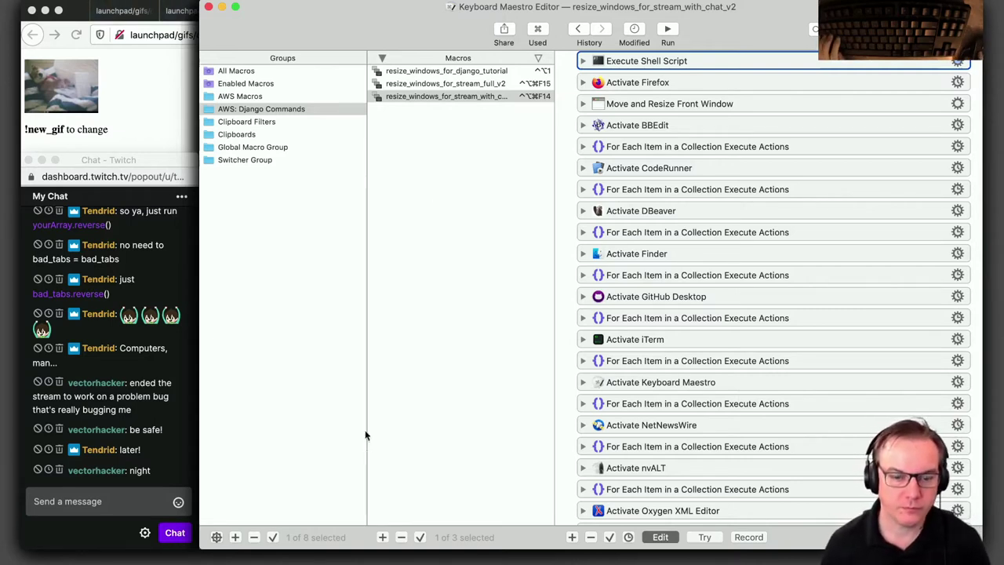
{"action": "left_click", "coordinate": [383, 538]}
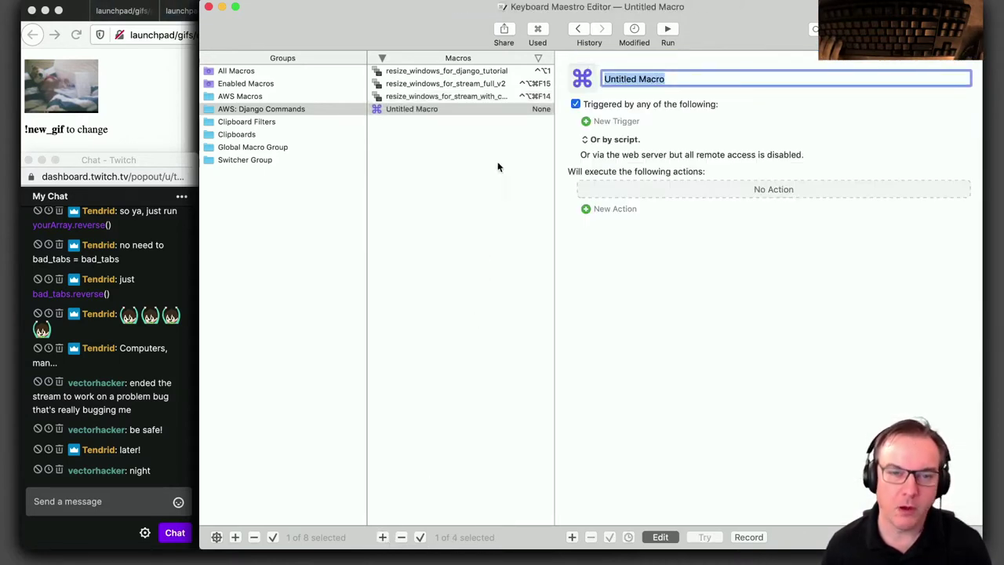
{"action": "left_click", "coordinate": [437, 114]}
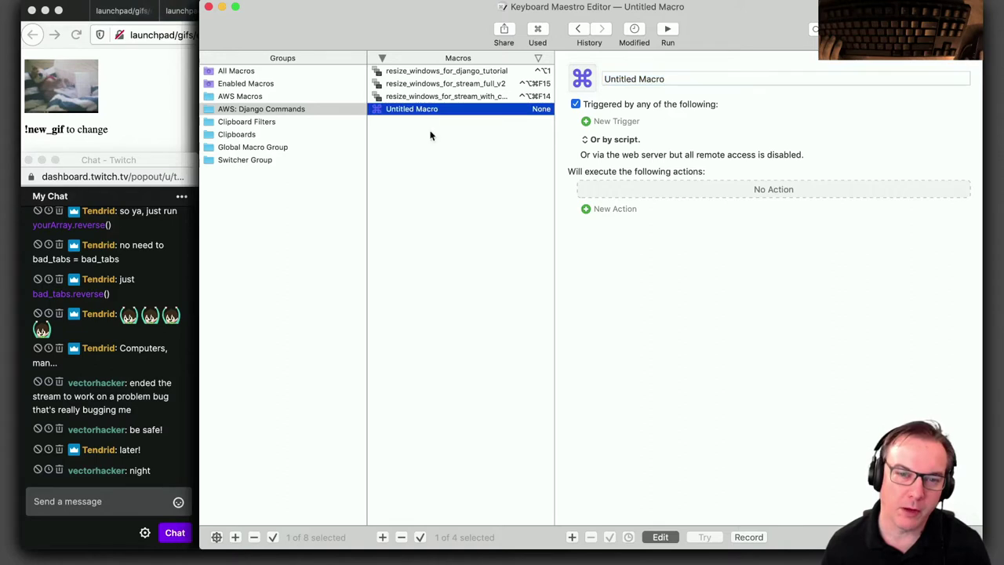
{"action": "left_click", "coordinate": [401, 538]}
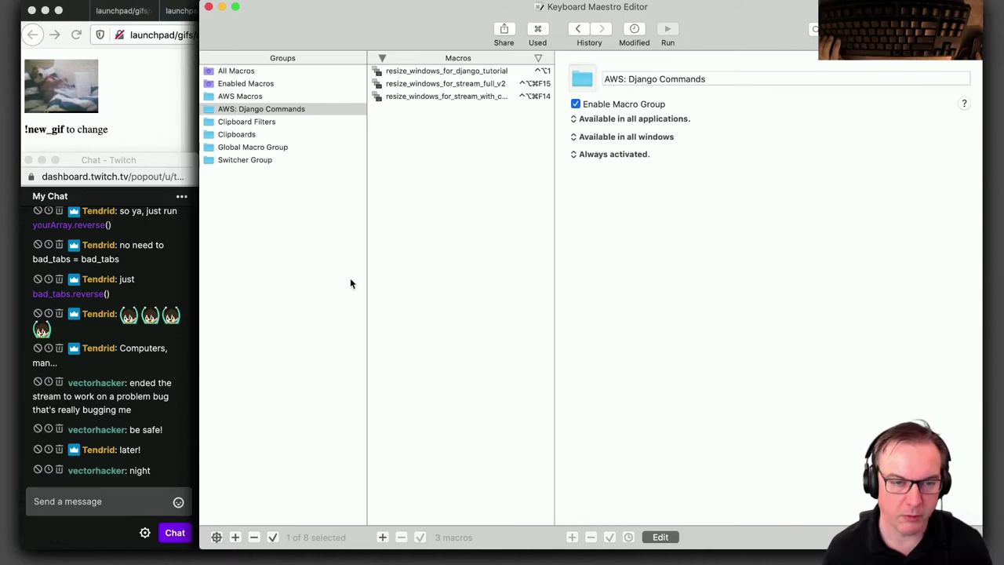
Create a new macro in the AWS Macros group and name it "Stream Prep - Open Finder Windows"
{"action": "left_click", "coordinate": [280, 95]}
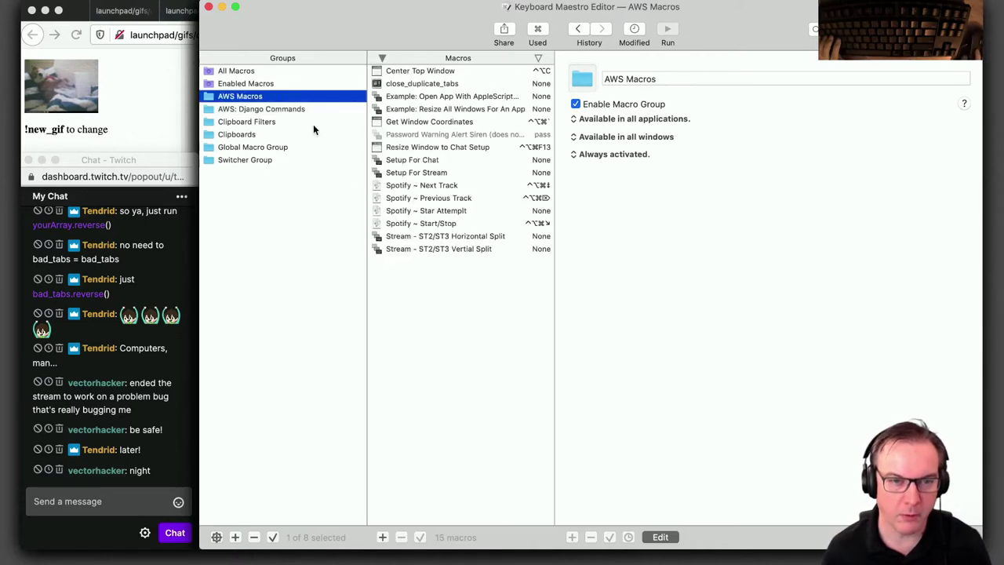
{"action": "left_click", "coordinate": [383, 538]}
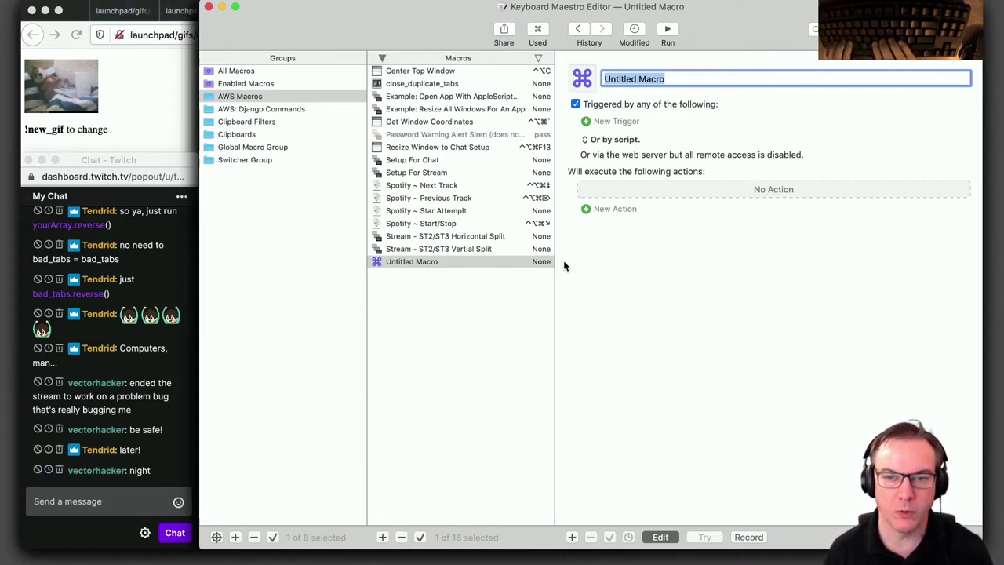
{"action": "type", "text": "Open"}
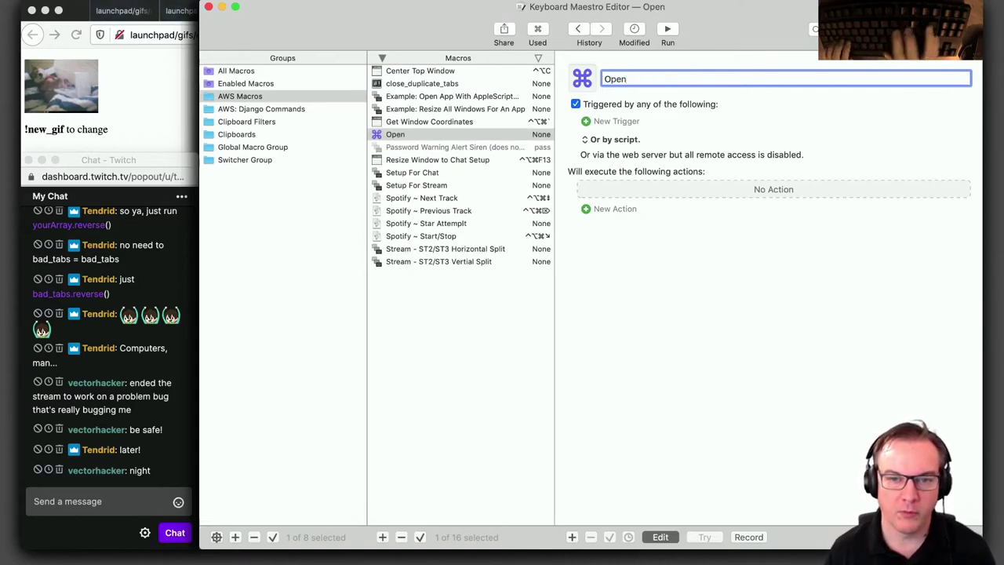
{"action": "key", "text": "BackSpace"}
{"action": "key", "text": "BackSpace"}
{"action": "key", "text": "BackSpace"}
{"action": "key", "text": "BackSpace"}
{"action": "type", "text": "Stream P"}
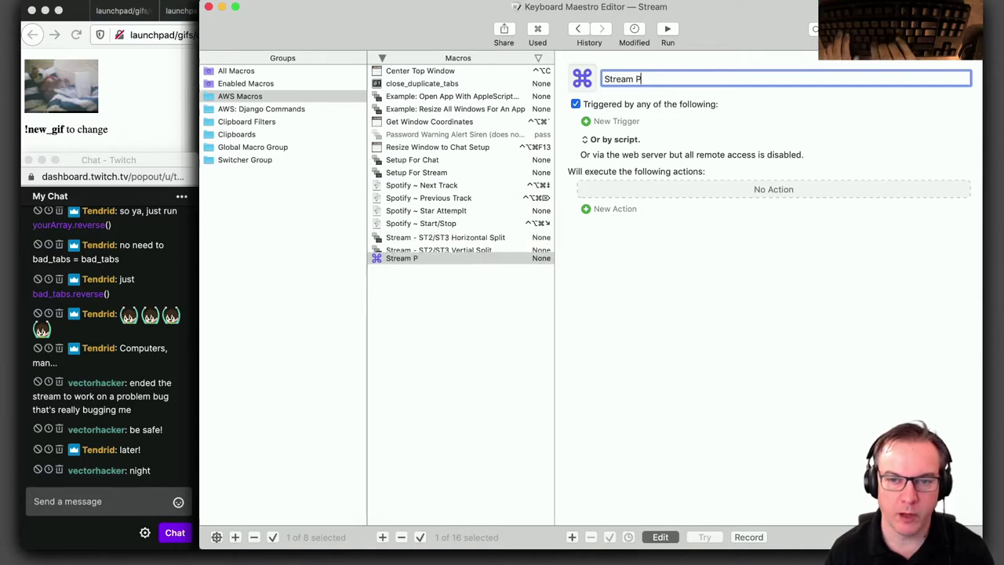
{"action": "type", "text": "rep - O"}
{"action": "key", "text": "BackSpace"}
{"action": "key", "text": "BackSpace"}
{"action": "key", "text": "BackSpace"}
{"action": "key", "text": "BackSpace"}
{"action": "type", "text": "- O"}
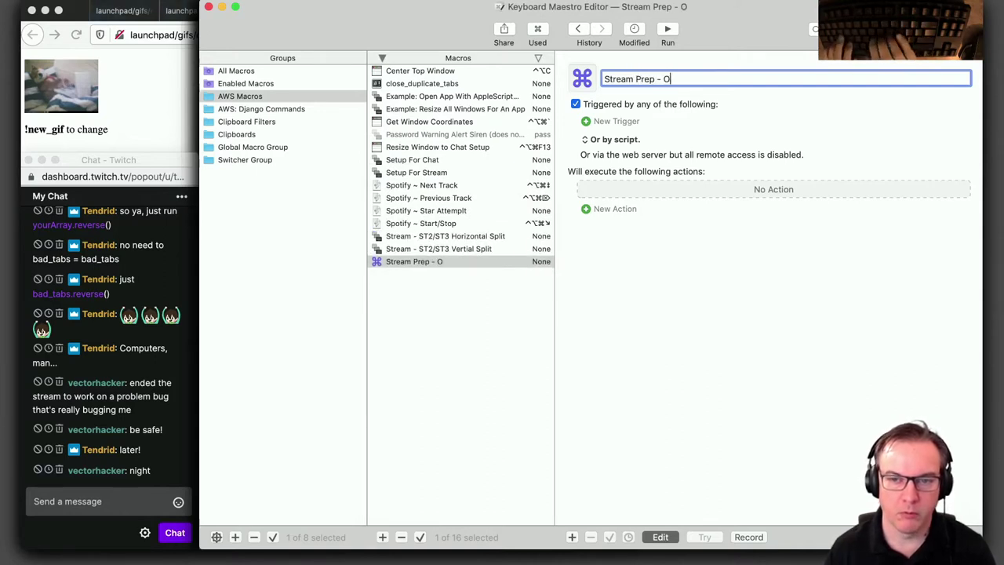
{"action": "type", "text": "pen Finder"}
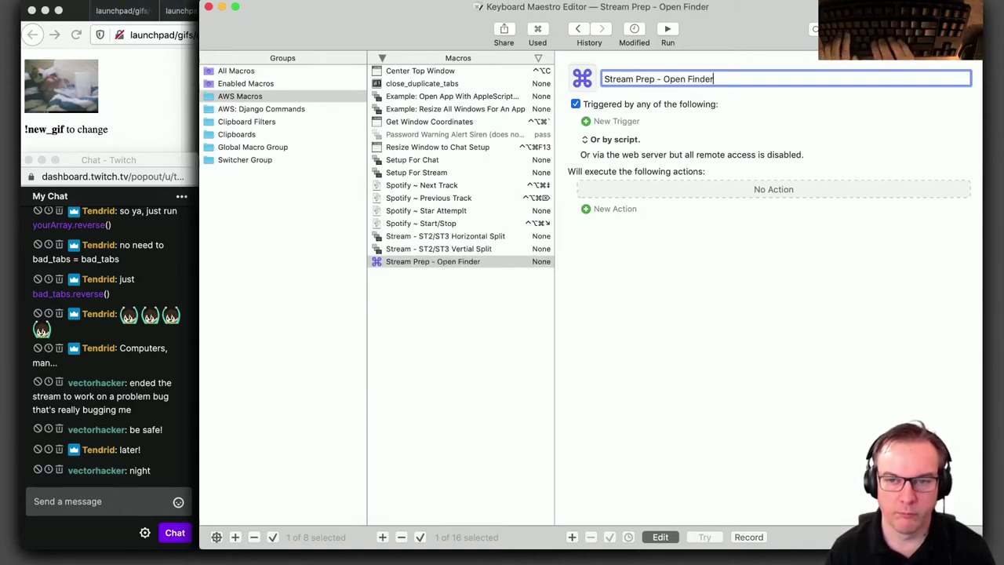
{"action": "type", "text": " Windows"}
{"action": "key", "text": "Return"}
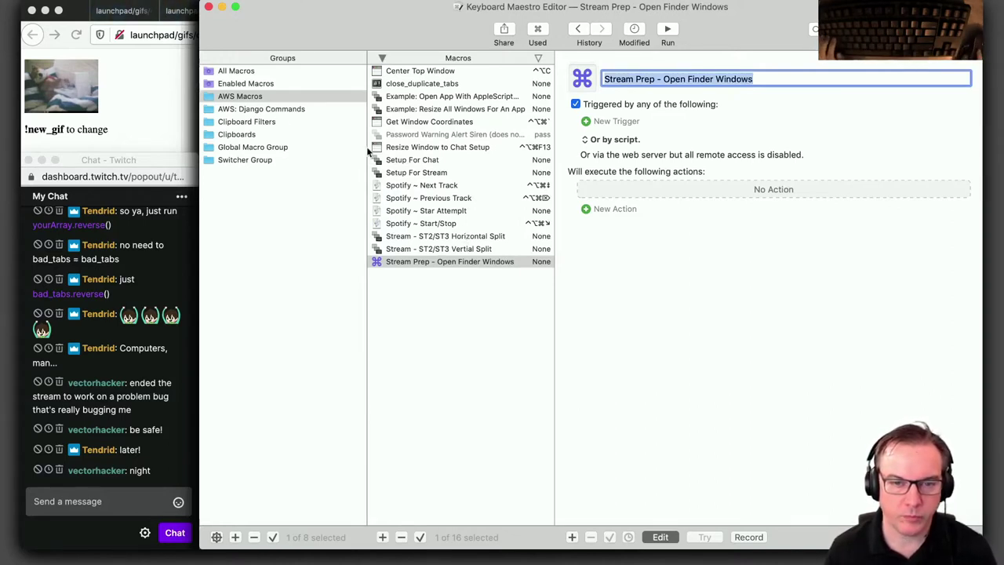
Cut the last Execute Shell Script action and the Move and Resize Front Window action after it from the resize_windows_for_stream_with_chat_v2 macro
{"action": "left_click", "coordinate": [263, 110]}
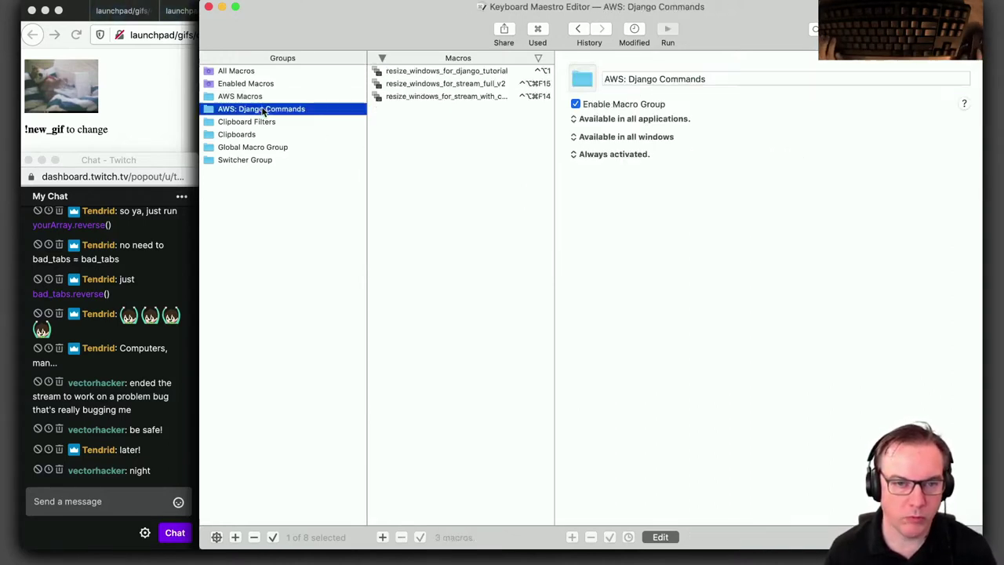
{"action": "left_click", "coordinate": [396, 97]}
{"action": "scroll", "coordinate": [667, 384], "scroll_direction": "down", "scroll_amount": 10}
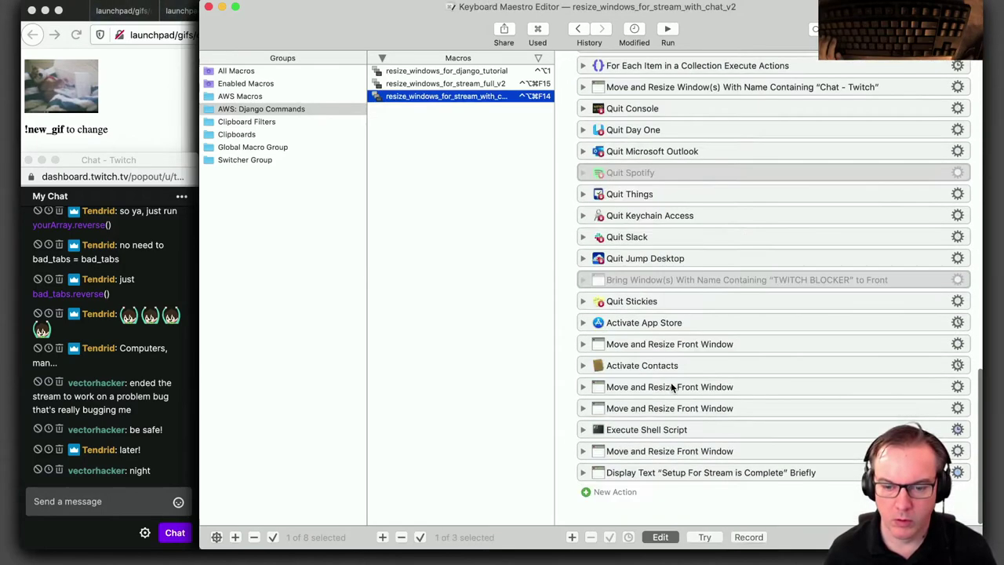
{"action": "left_click", "coordinate": [643, 429]}
{"action": "left_click", "coordinate": [644, 452]}
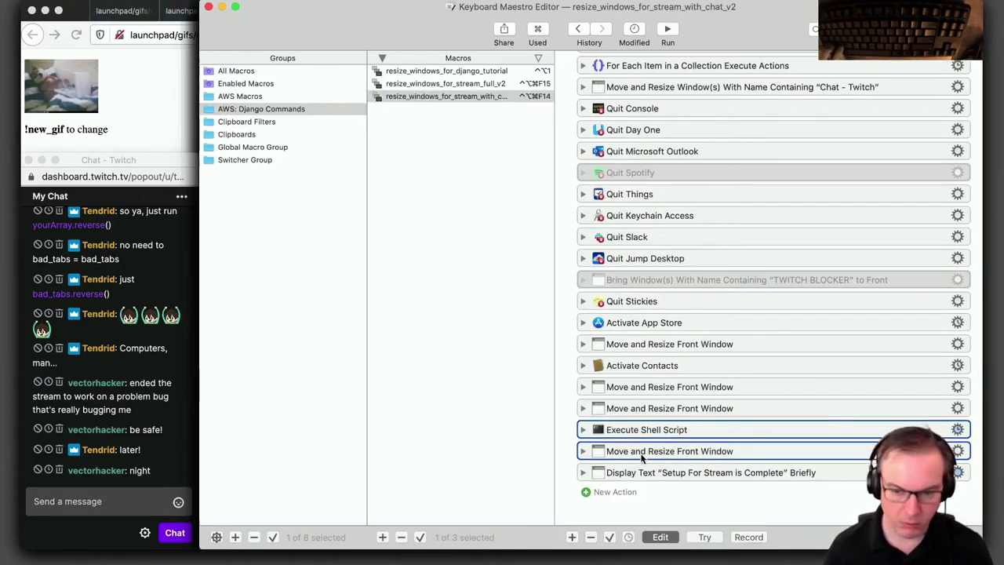
{"action": "key", "text": "Delete"}
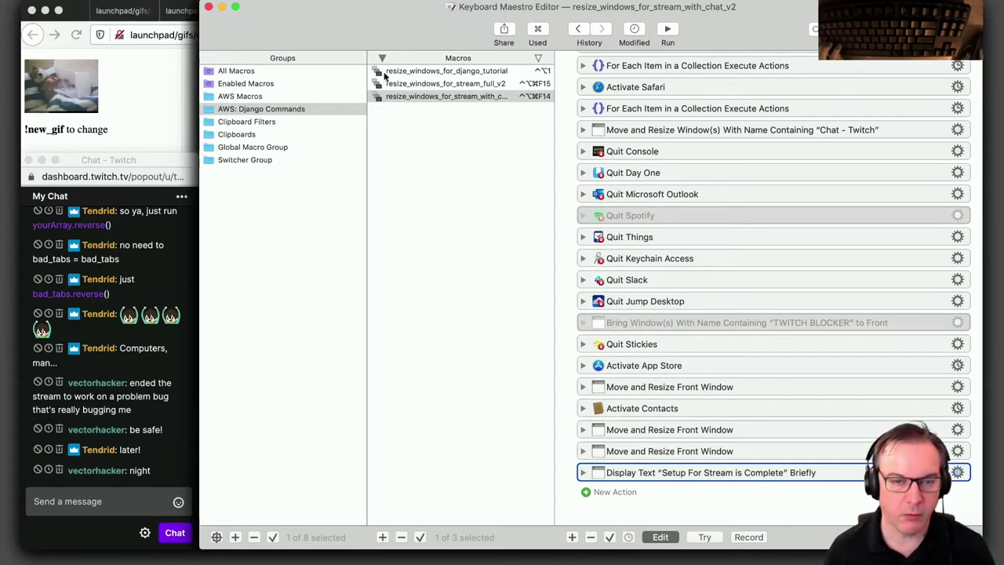
Paste the cut shell script and window resize actions into the Stream Prep - Open Finder Windows macro in the AWS Macros group
{"action": "left_click", "coordinate": [279, 97]}
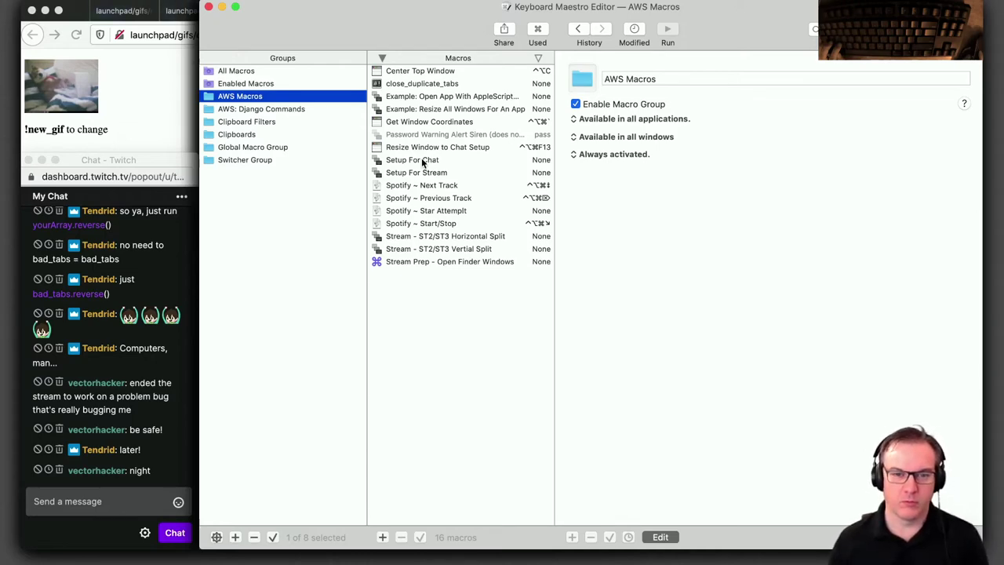
{"action": "left_click", "coordinate": [416, 261]}
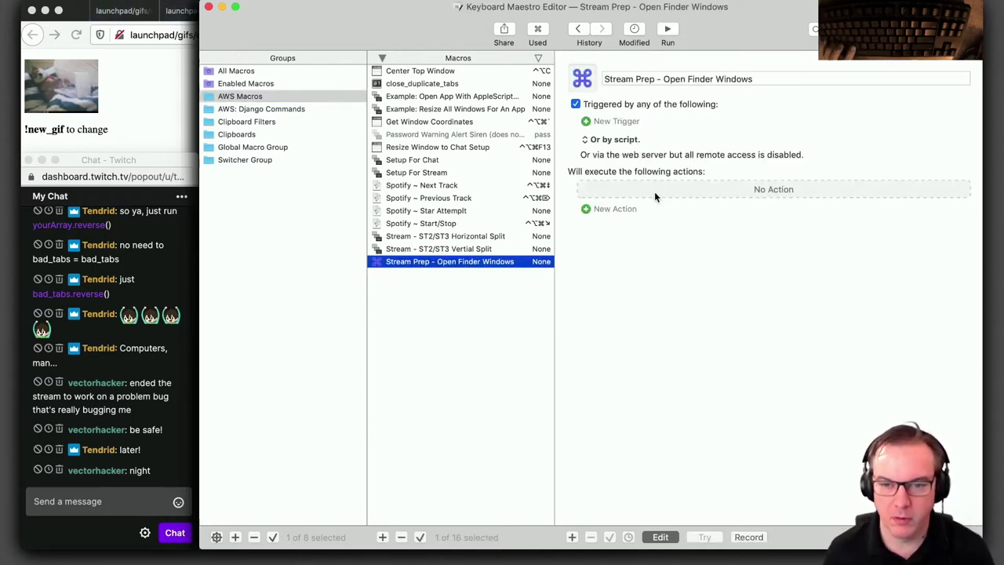
{"action": "key", "text": "super+k"}
{"action": "left_click", "coordinate": [692, 196]}
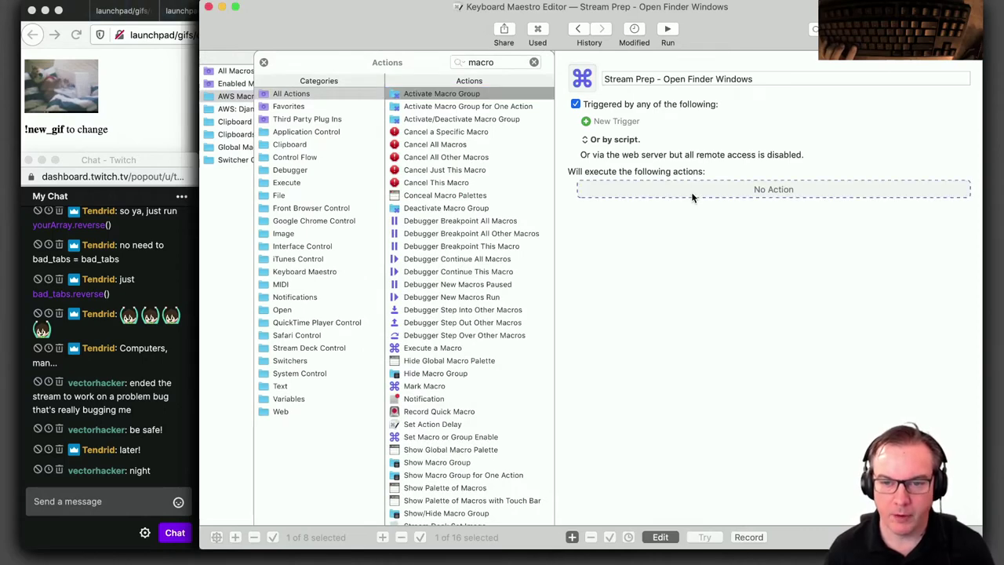
{"action": "key", "text": "super+v"}
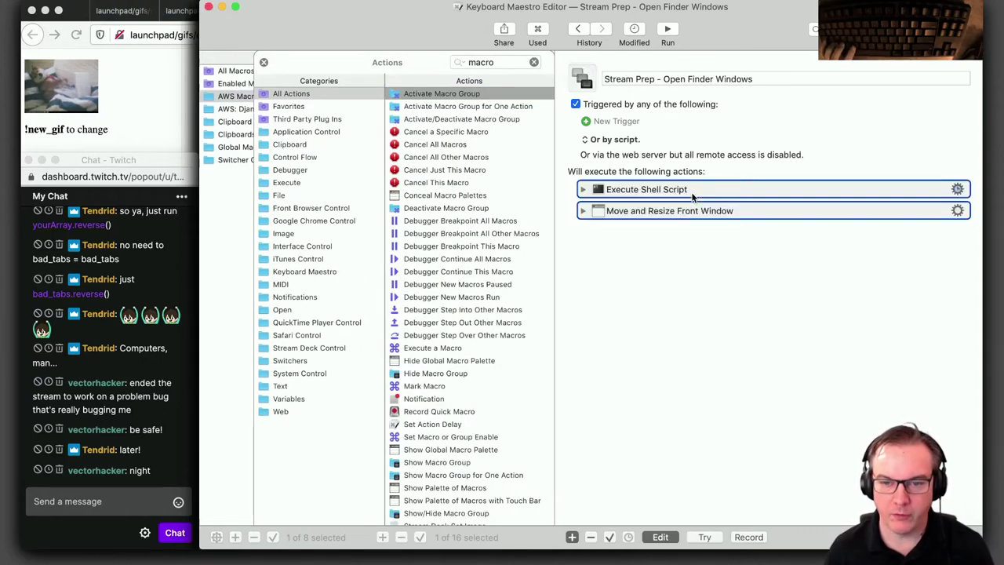
{"action": "left_click", "coordinate": [264, 63]}
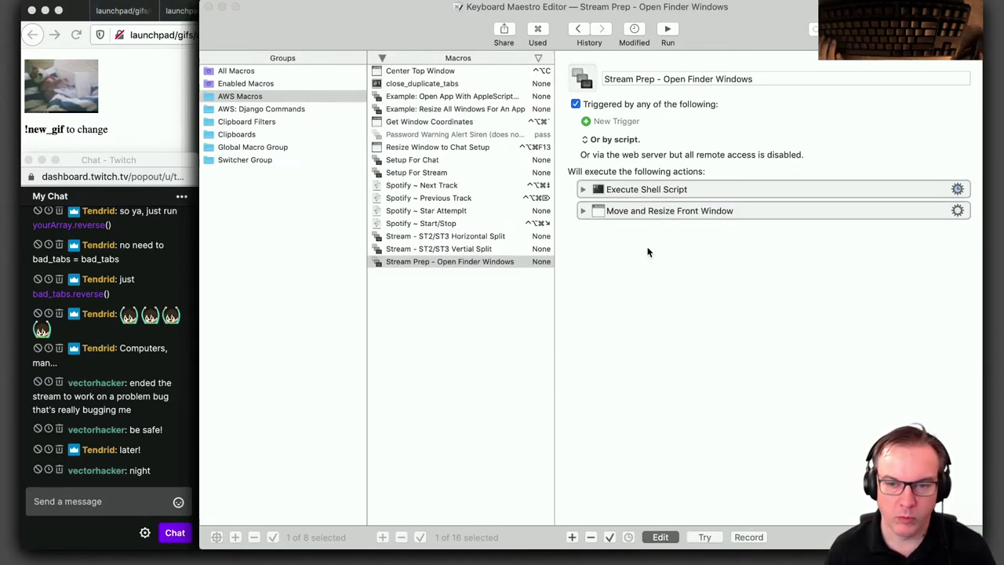
Check the settings of both pasted actions, then duplicate the Execute Shell Script and Move and Resize Front Window pair three times
{"action": "left_click", "coordinate": [583, 190]}
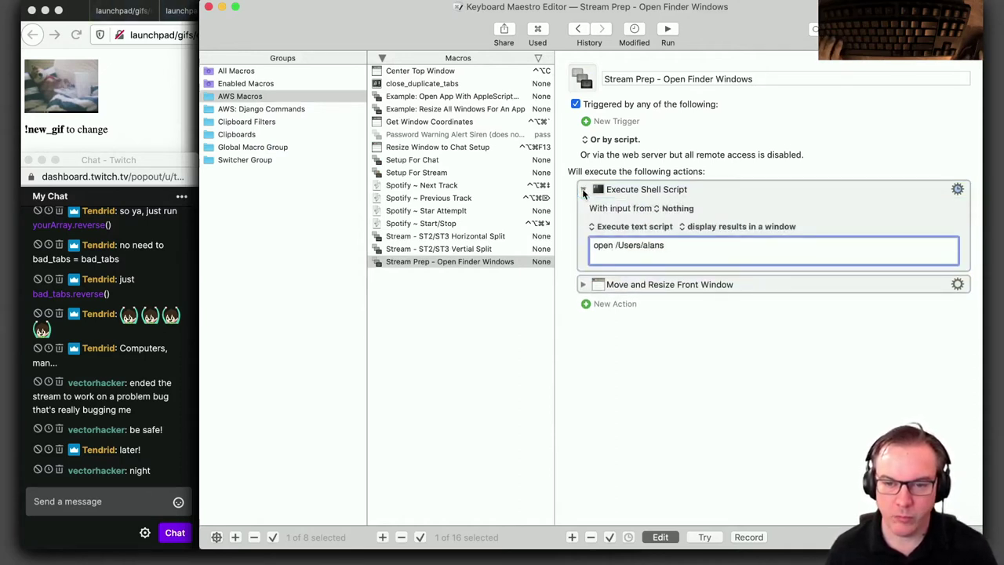
{"action": "left_click", "coordinate": [583, 191]}
{"action": "left_click", "coordinate": [584, 211]}
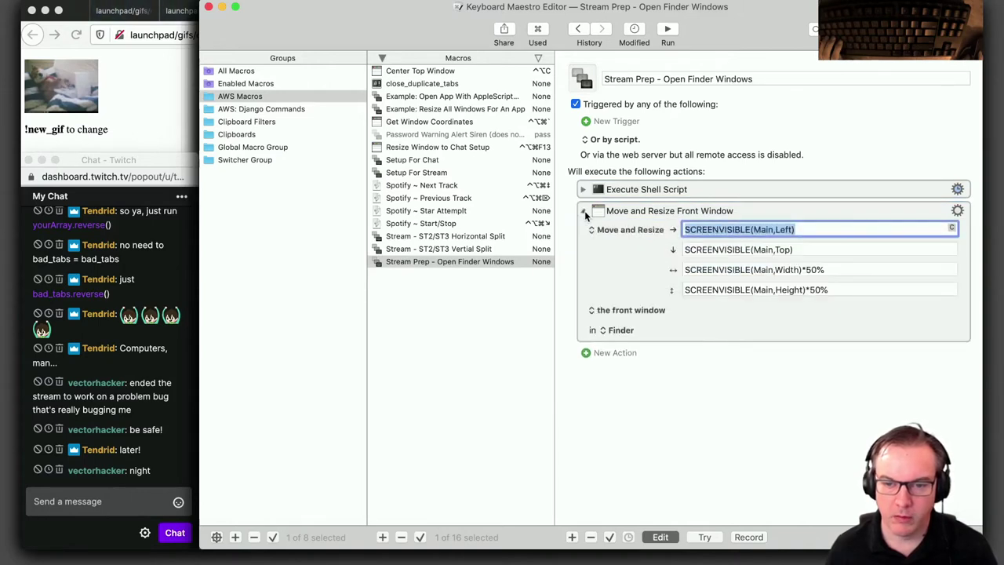
{"action": "left_click", "coordinate": [584, 210]}
{"action": "left_click", "coordinate": [650, 192]}
{"action": "left_click", "coordinate": [650, 212], "text": "shift"}
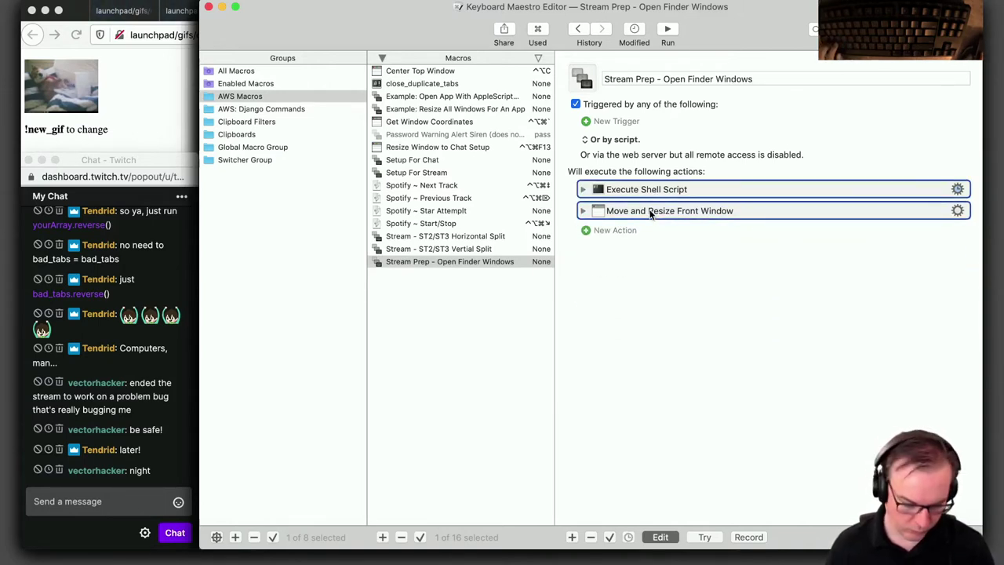
{"action": "key", "text": "super+d"}
{"action": "key", "text": "super+d"}
{"action": "key", "text": "super+d"}
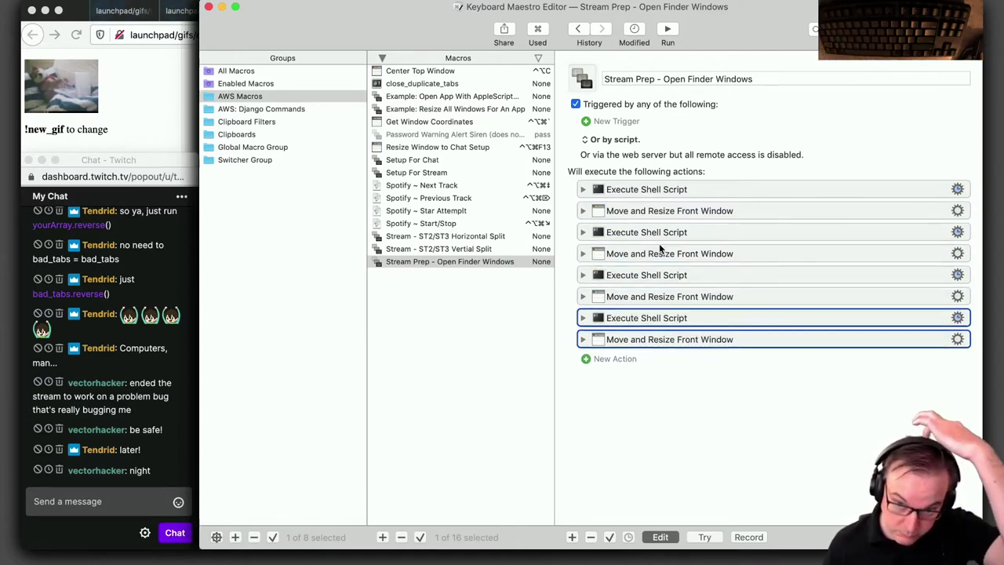
Append /Desktop to the home folder path in the second Execute Shell Script action
{"action": "left_click", "coordinate": [583, 232]}
{"action": "type", "text": "/Des"}
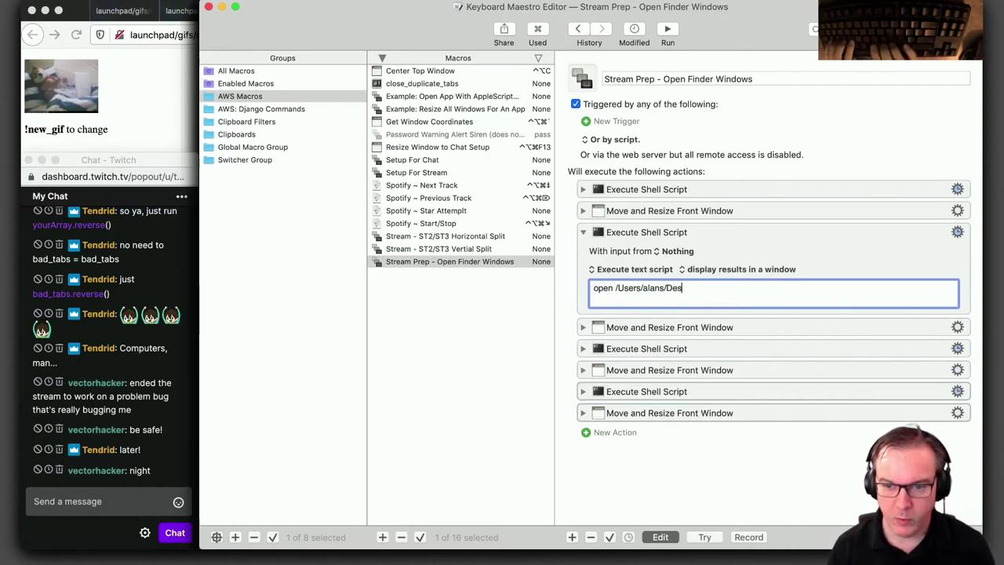
{"action": "type", "text": "ktop"}
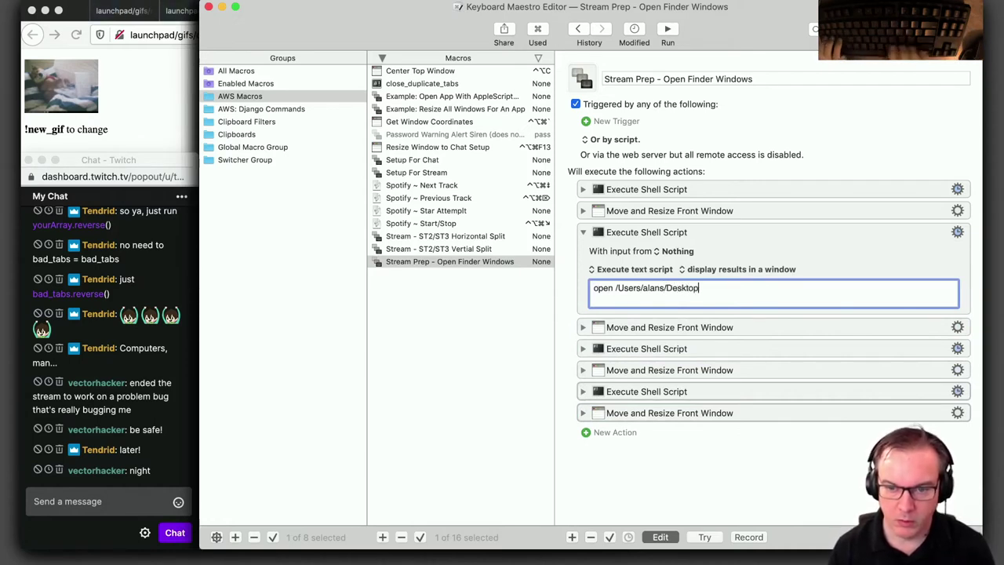
{"action": "left_click", "coordinate": [581, 235]}
{"action": "left_click", "coordinate": [583, 234]}
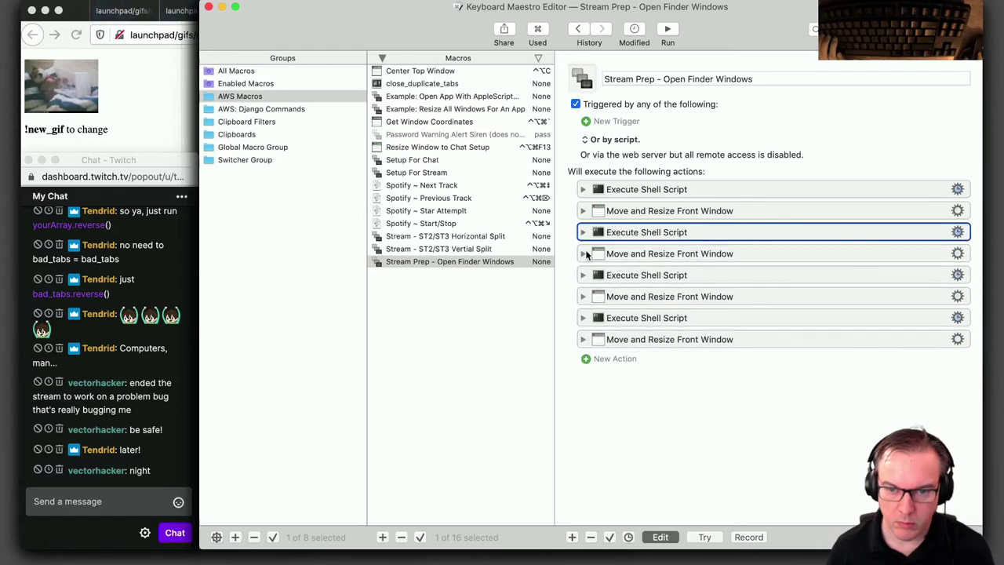
Set the second Move and Resize Front Window action to the Top Right preset
{"action": "left_click", "coordinate": [583, 254]}
{"action": "left_click", "coordinate": [625, 273]}
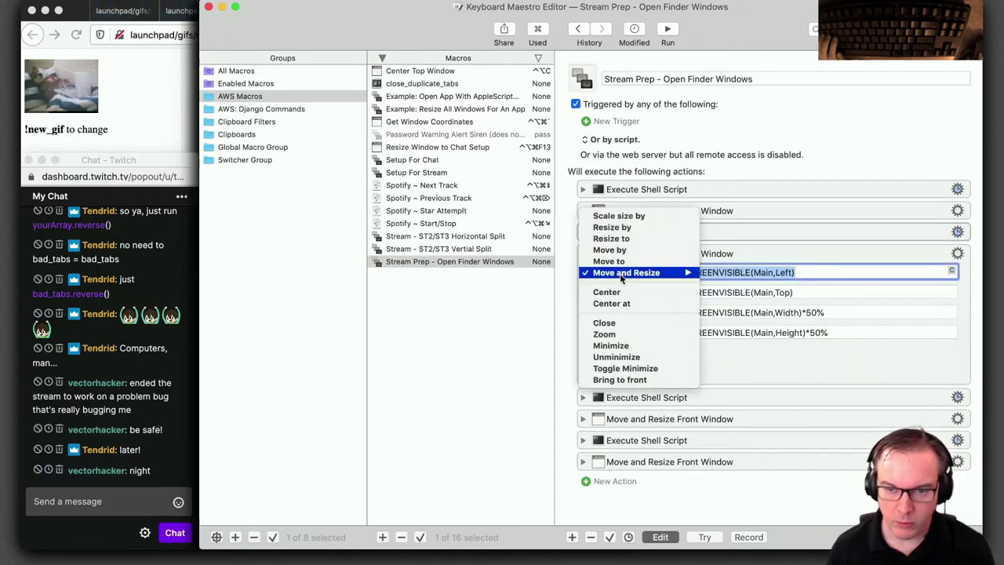
{"action": "mouse_move", "coordinate": [624, 276]}
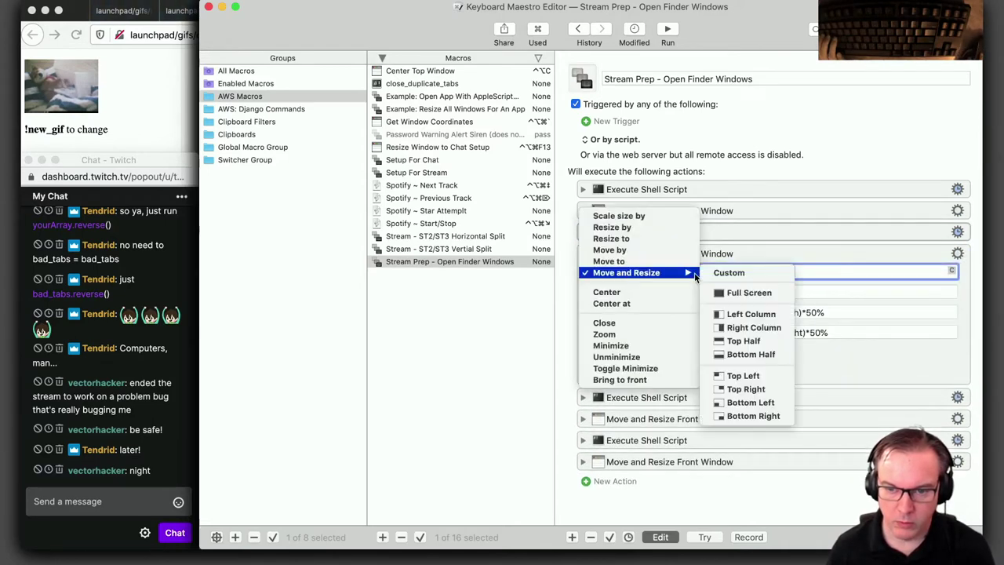
{"action": "left_click", "coordinate": [754, 390]}
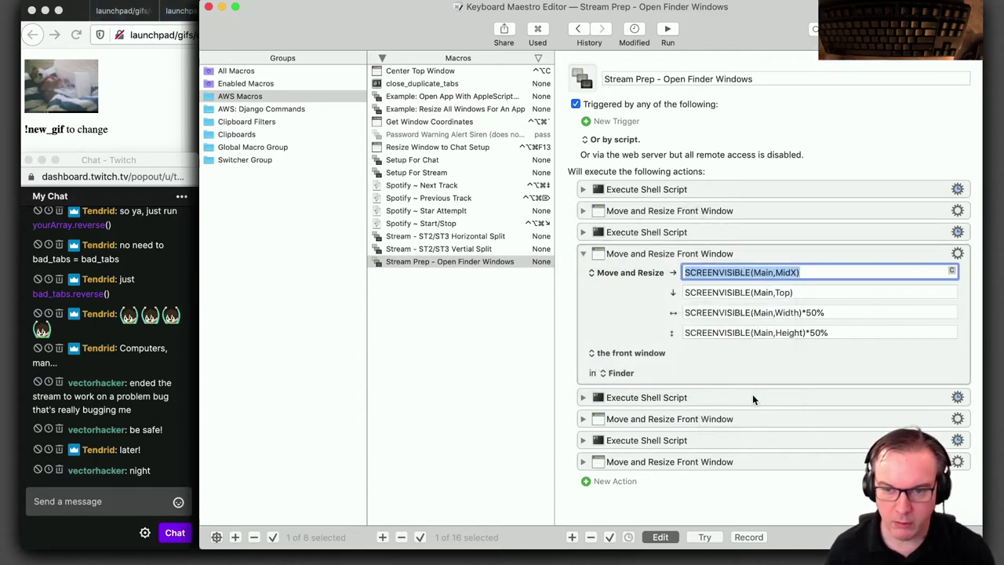
{"action": "left_click", "coordinate": [583, 254]}
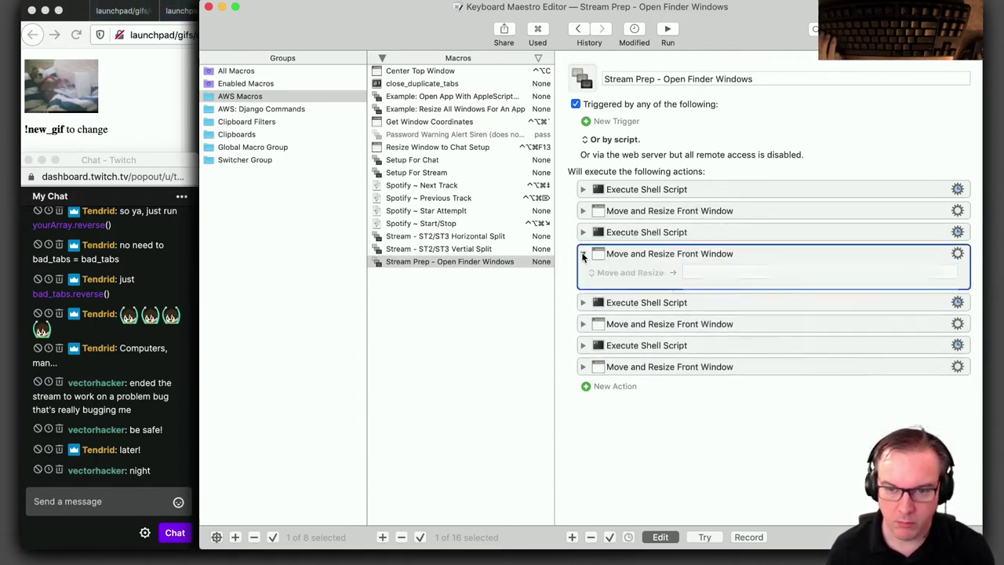
Append /Downloads to the home folder path in the third Execute Shell Script action
{"action": "left_click", "coordinate": [583, 276]}
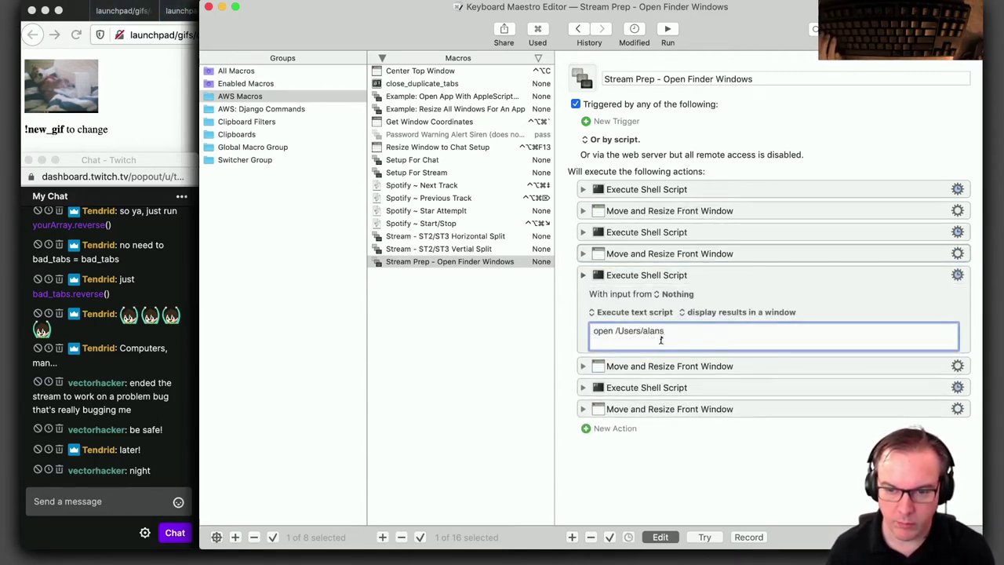
{"action": "type", "text": "Downloads"}
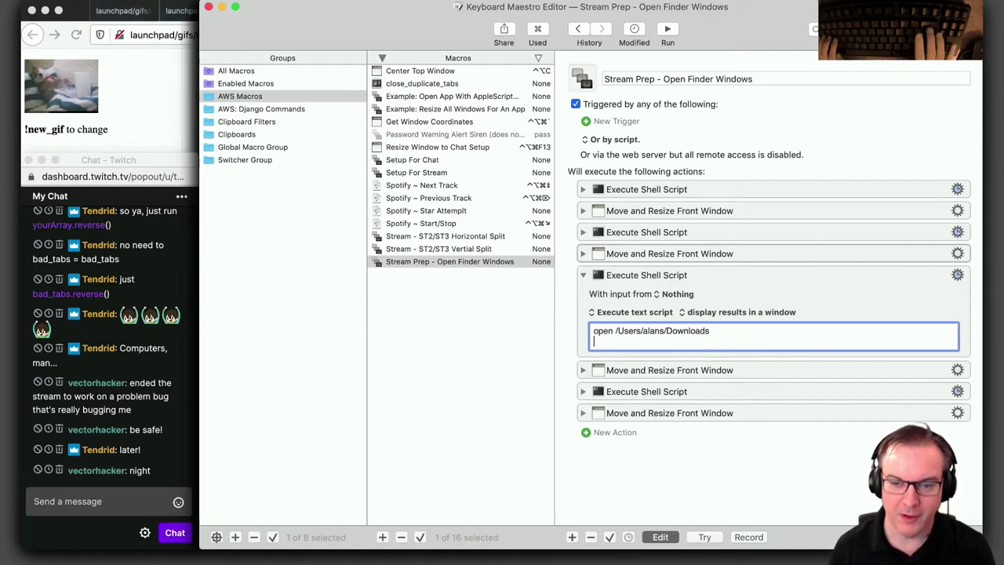
{"action": "left_click", "coordinate": [711, 270]}
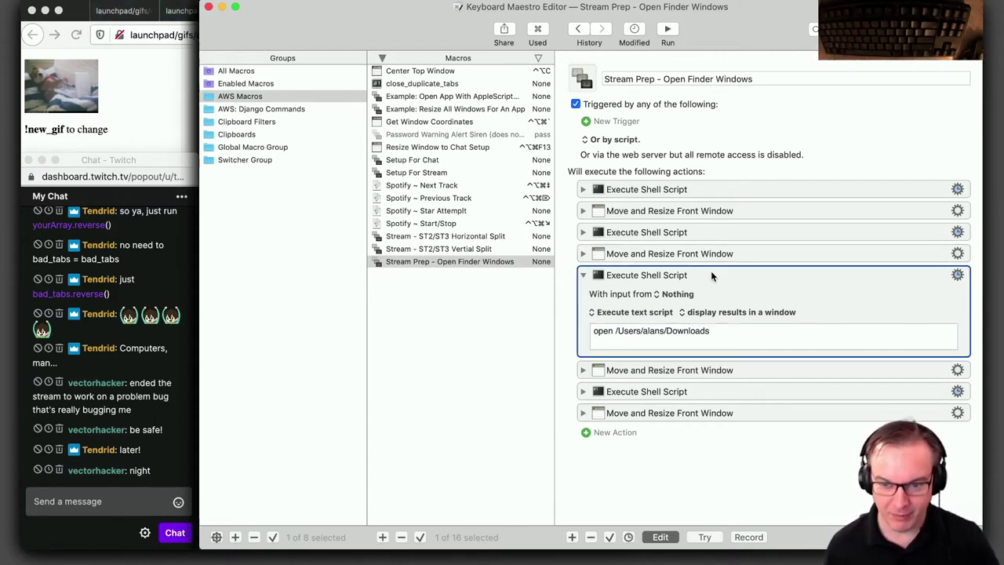
{"action": "left_click", "coordinate": [584, 276]}
Set the third Move and Resize Front Window action to the Bottom Left preset
{"action": "left_click", "coordinate": [583, 297]}
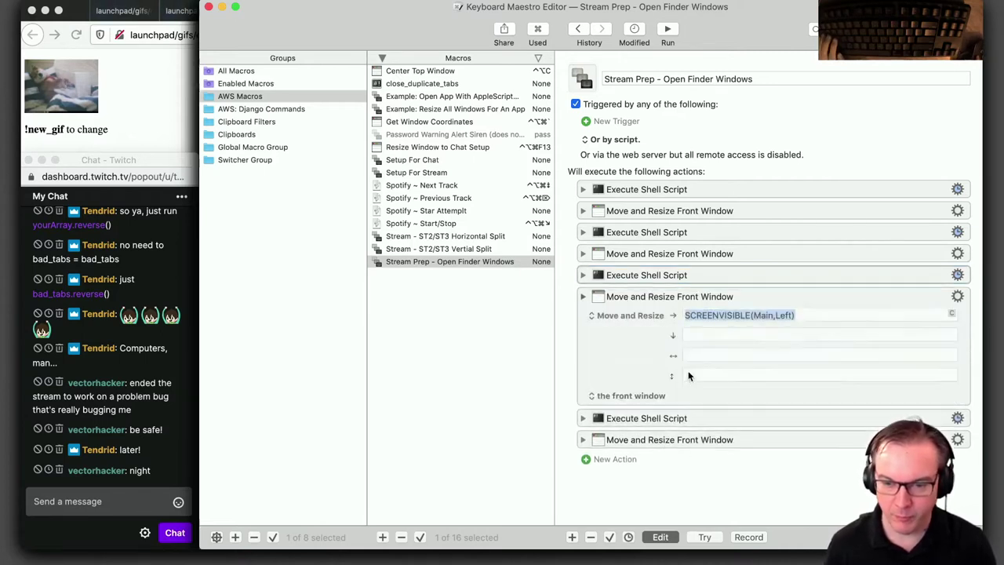
{"action": "left_click", "coordinate": [634, 316]}
{"action": "mouse_move", "coordinate": [666, 316]}
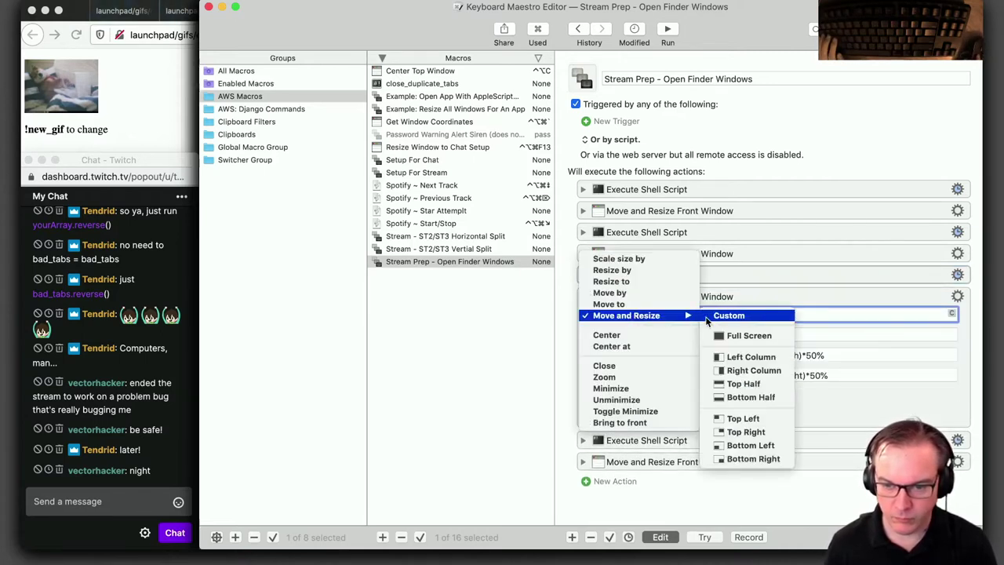
{"action": "left_click", "coordinate": [736, 445]}
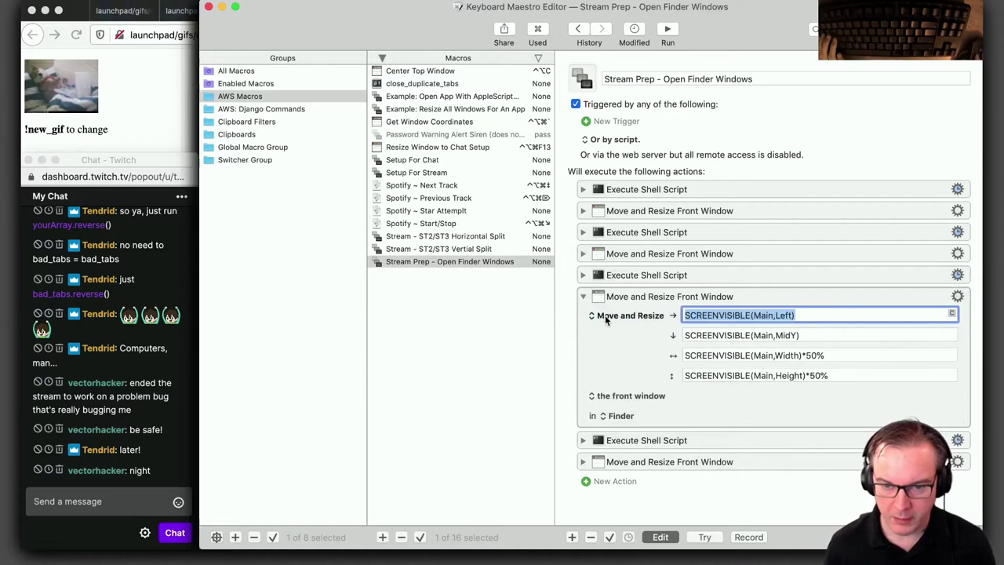
{"action": "left_click", "coordinate": [582, 297]}
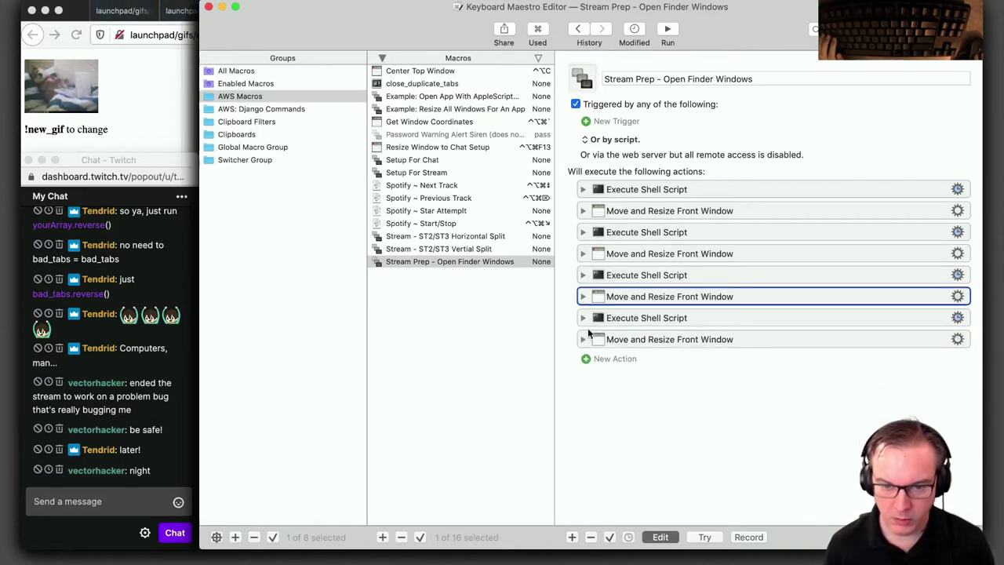
Switch to Safari and search the web for "mac path to trash" in a new tab
{"action": "key", "text": "alt+space"}
{"action": "type", "text": "sa"}
{"action": "key", "text": "Return"}
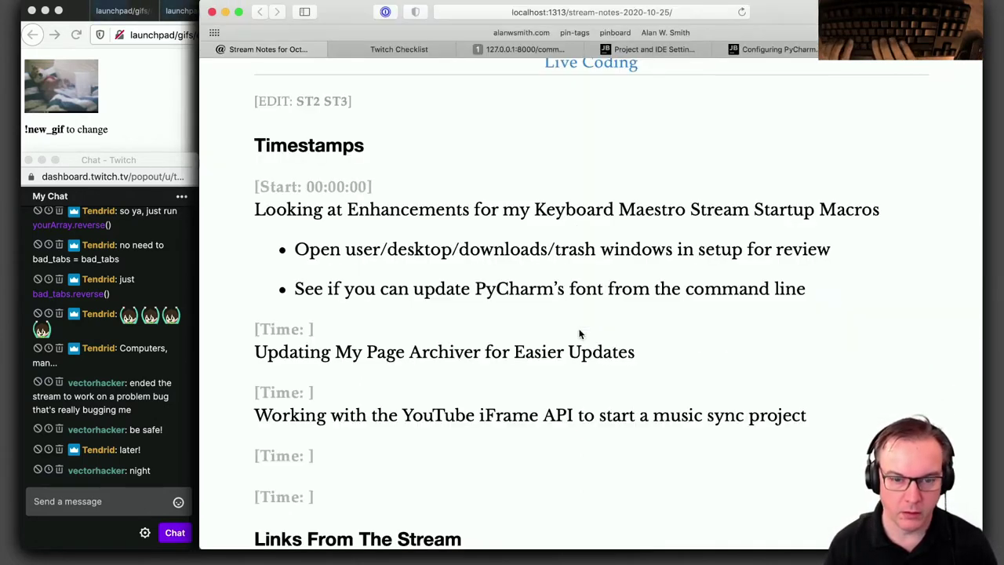
{"action": "key", "text": "super+t"}
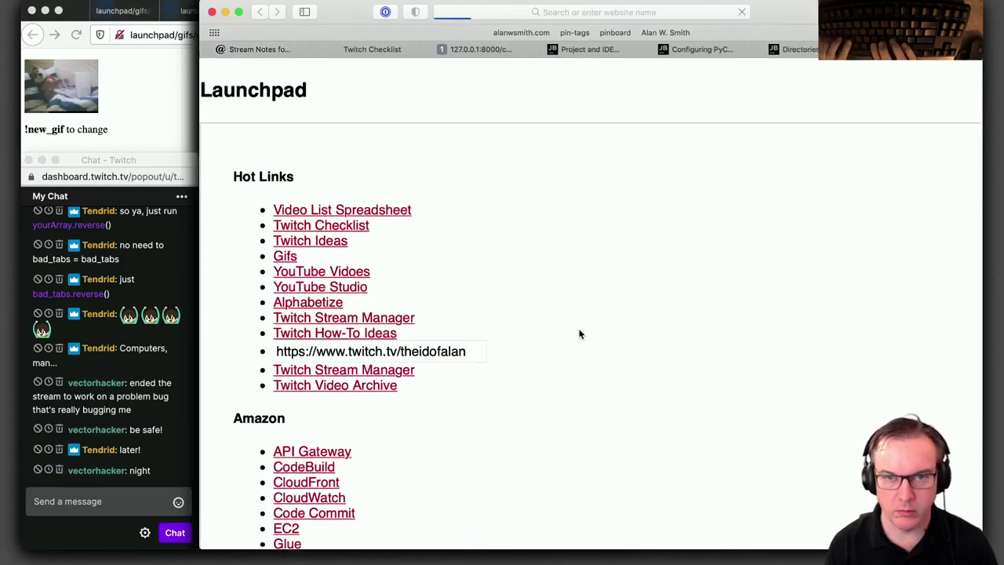
{"action": "type", "text": "mac path to trash"}
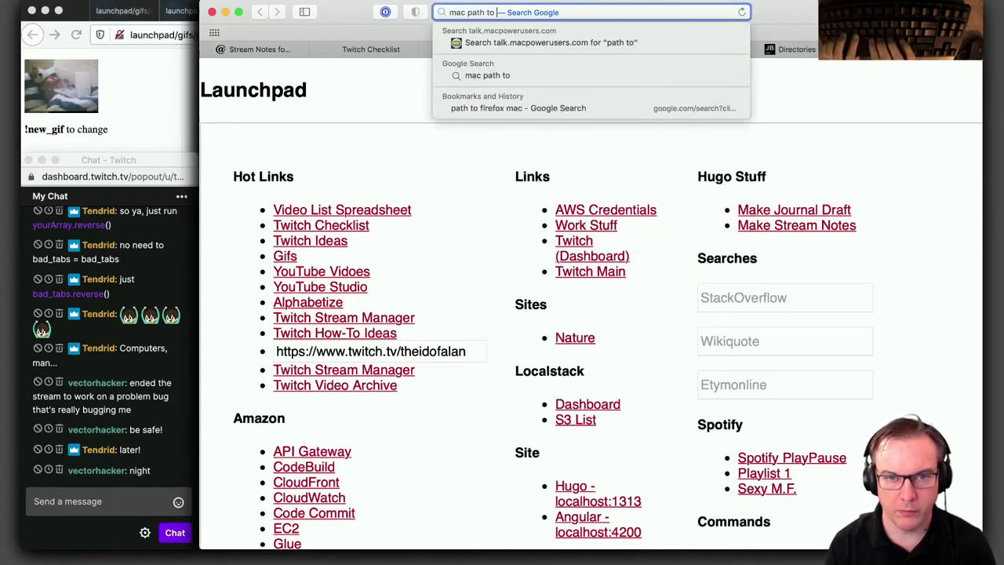
{"action": "key", "text": "Return"}
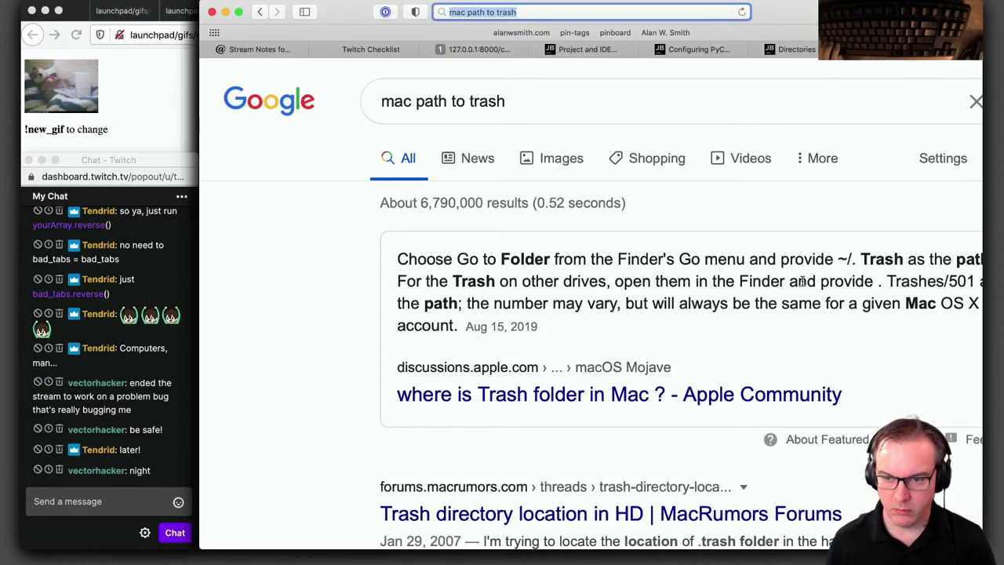
Switch to iTerm, list the home folder's contents, and test opening the Trash folder with the command open ~/.Trash
{"action": "key", "text": "alt+space"}
{"action": "type", "text": "i"}
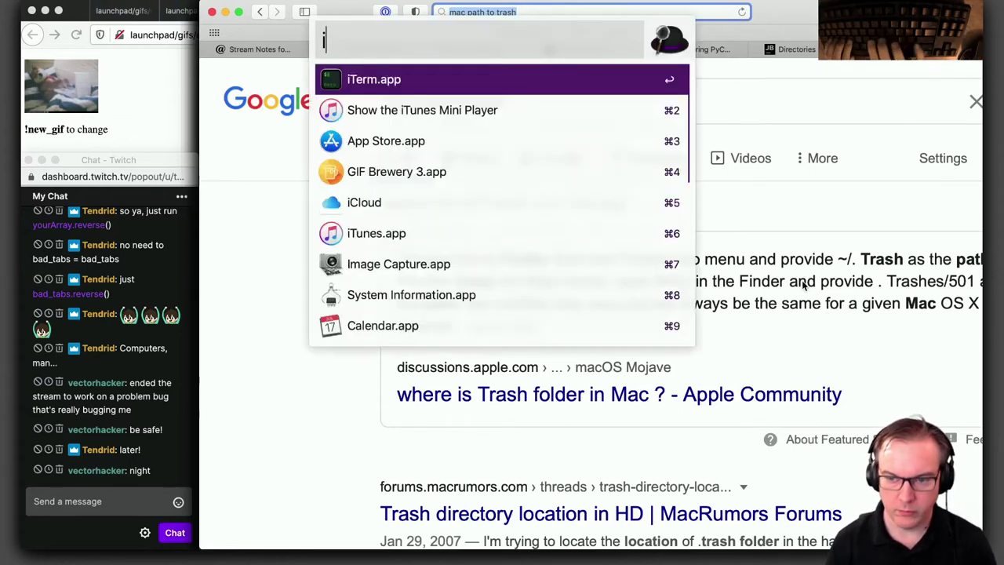
{"action": "key", "text": "Return"}
{"action": "type", "text": "ll"}
{"action": "key", "text": "Return"}
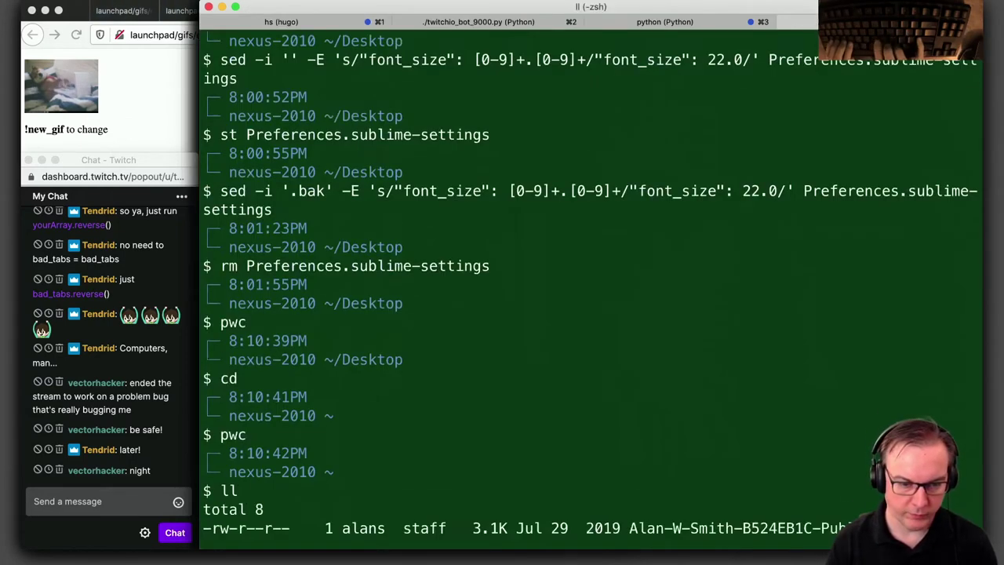
{"action": "type", "text": "open ~/.Tr"}
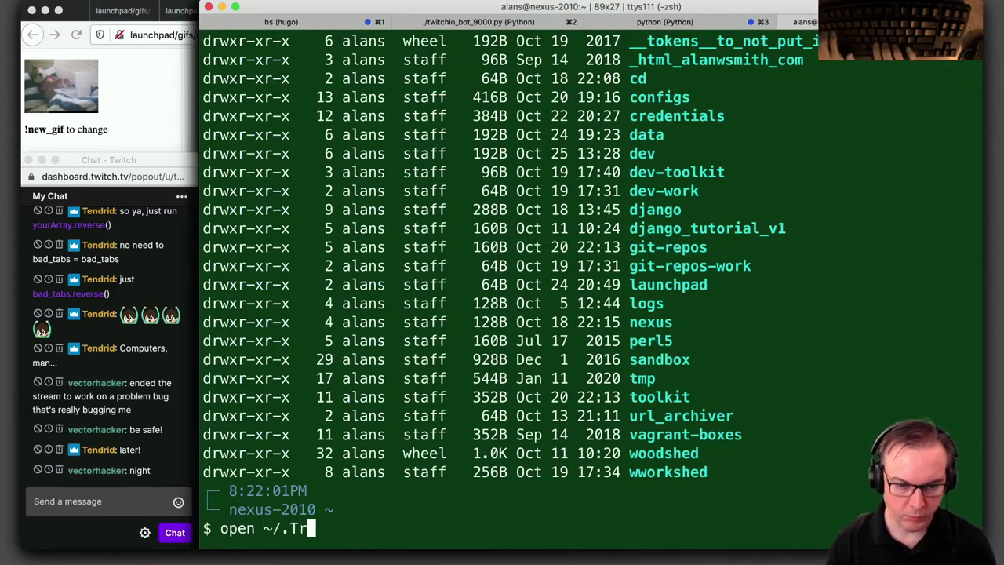
{"action": "key", "text": "Tab"}
{"action": "key", "text": "Return"}
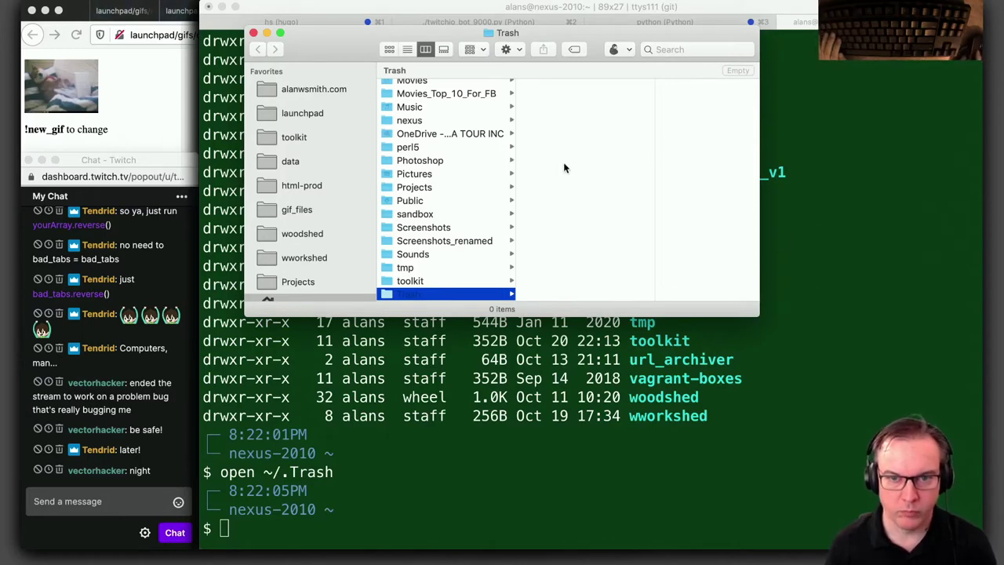
Close the Trash window, copy open ~/.Trash from iTerm, and replace the fourth Execute Shell Script action's script with it in Keyboard Maestro
{"action": "key", "text": "super+w"}
{"action": "left_click", "coordinate": [339, 476]}
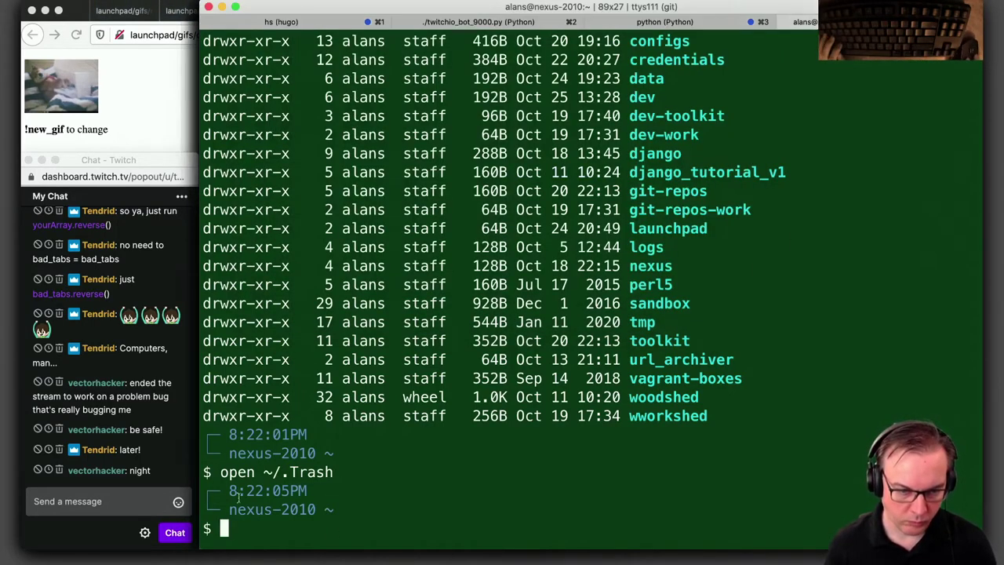
{"action": "left_click_drag", "start_coordinate": [339, 475], "coordinate": [215, 472]}
{"action": "key", "text": "super+c"}
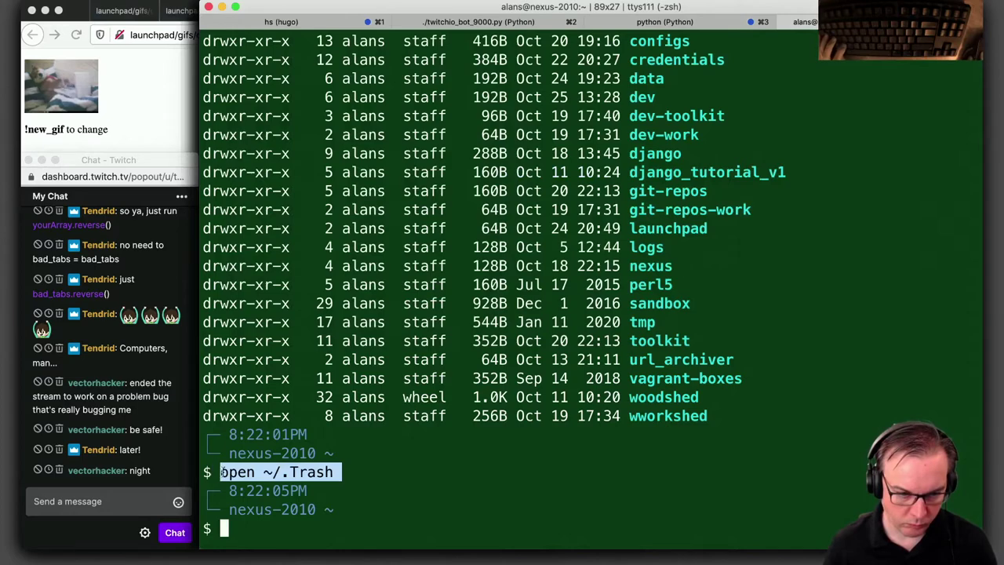
{"action": "key", "text": "super+Tab"}
{"action": "key", "text": "super+shift+Tab"}
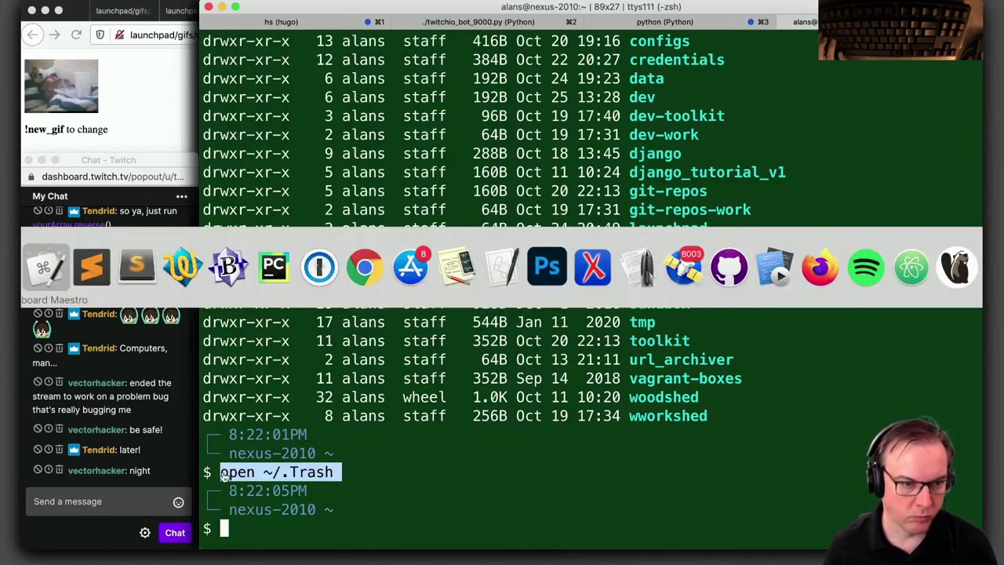
{"action": "left_click", "coordinate": [583, 318]}
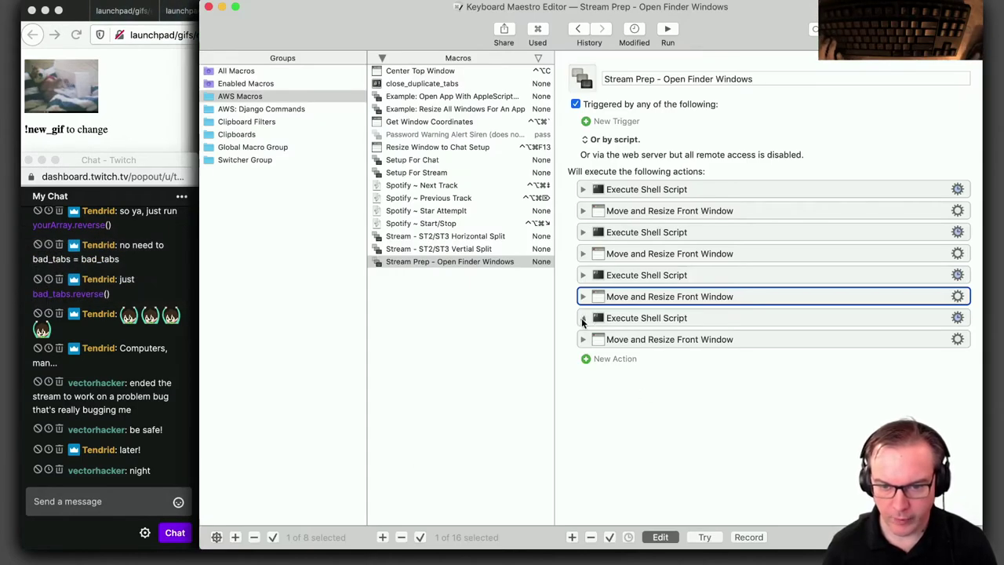
{"action": "triple_click", "coordinate": [677, 376]}
{"action": "key", "text": "super+v"}
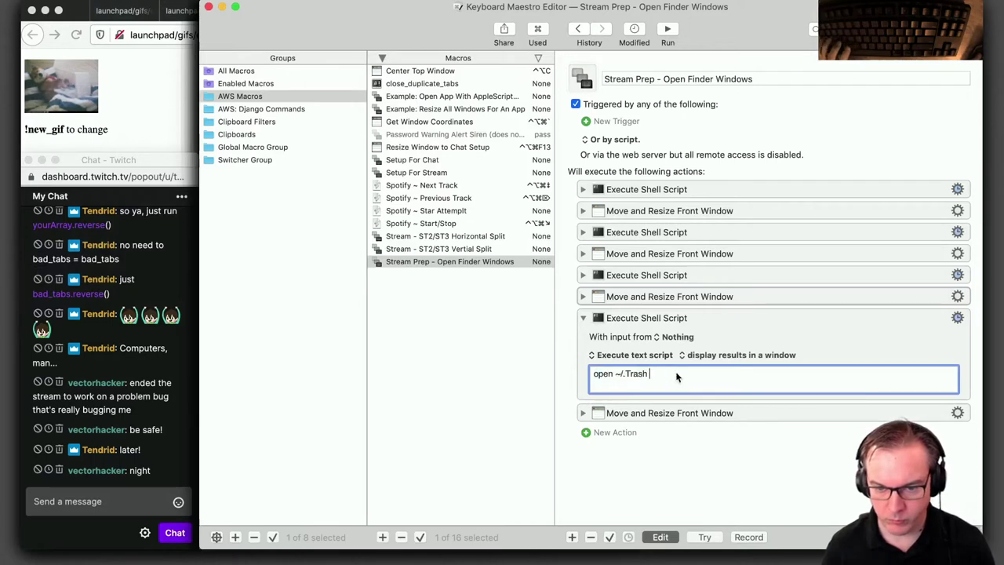
Set the fourth Move and Resize Front Window action to the Bottom Right preset and collapse the last two actions
{"action": "left_click", "coordinate": [583, 413]}
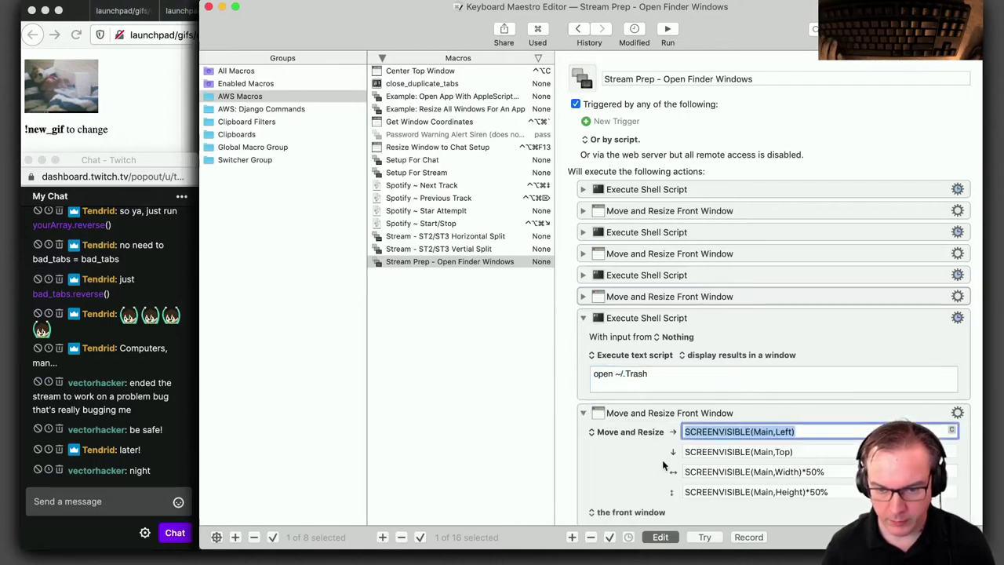
{"action": "left_click", "coordinate": [644, 371]}
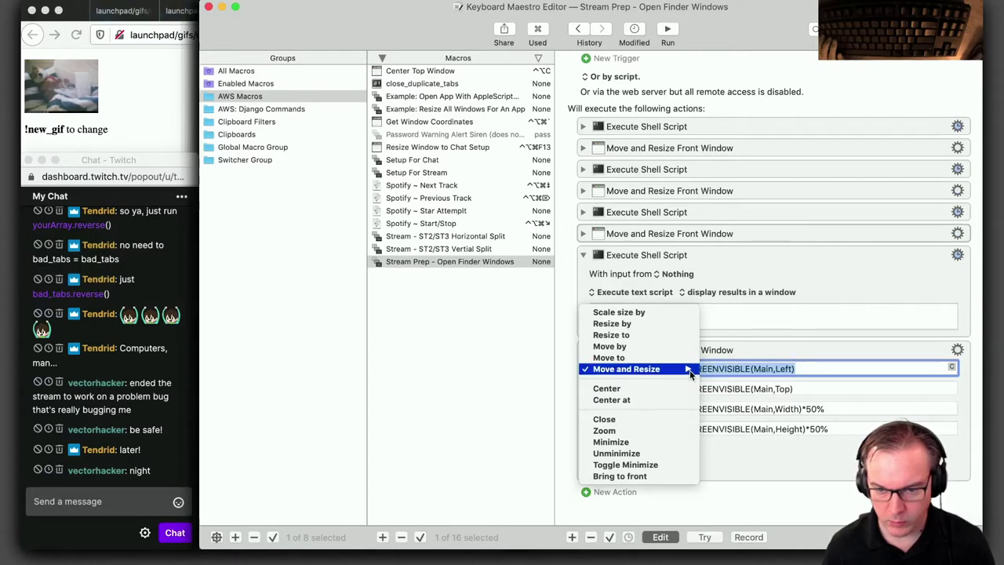
{"action": "mouse_move", "coordinate": [687, 367]}
{"action": "left_click", "coordinate": [764, 510]}
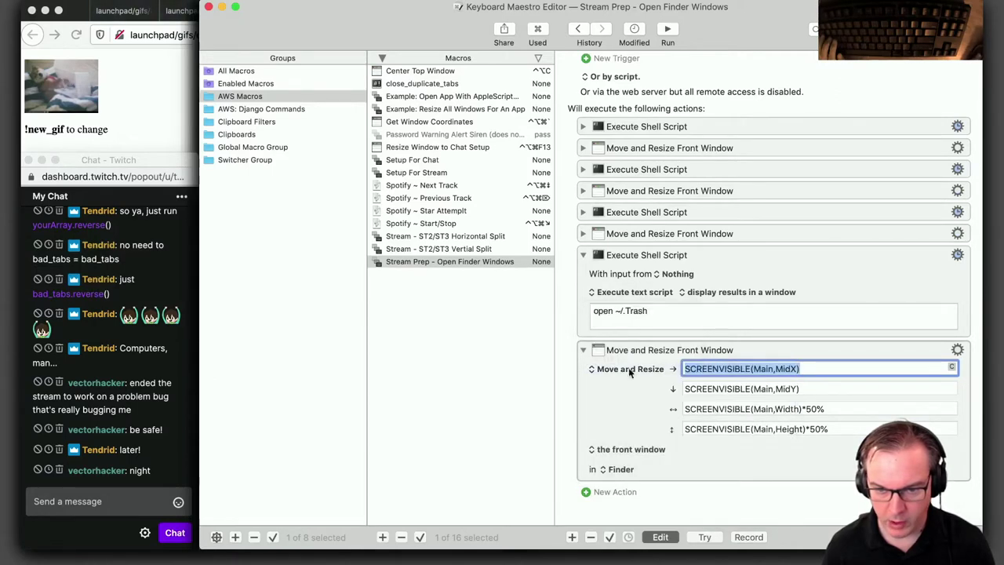
{"action": "left_click", "coordinate": [584, 350]}
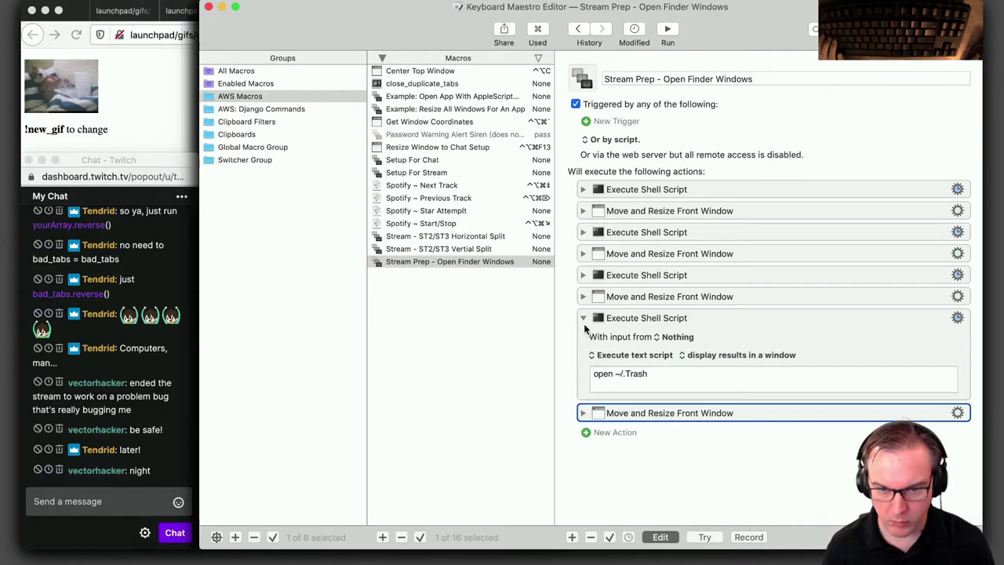
{"action": "left_click", "coordinate": [583, 318]}
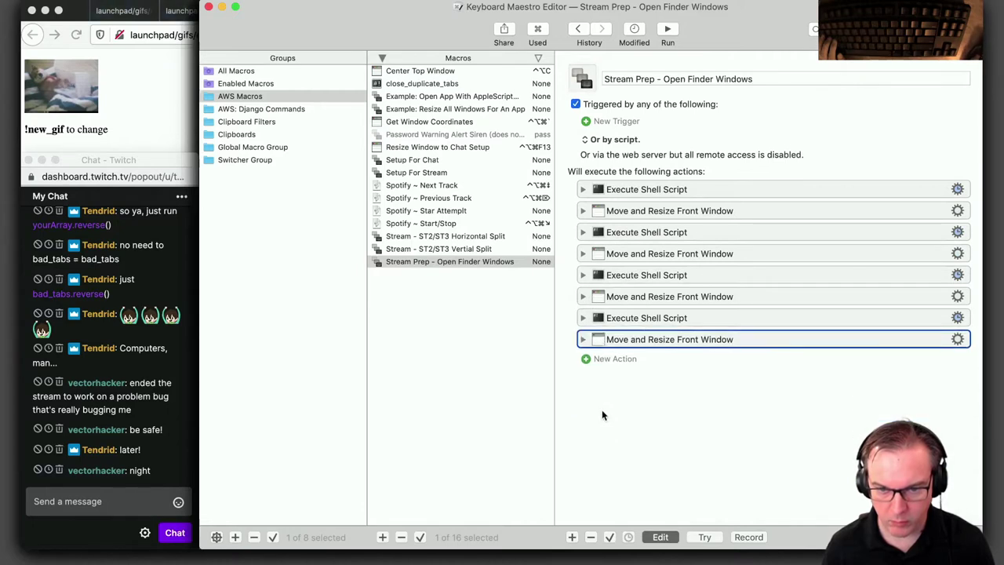
Run the Stream Prep - Open Finder Windows macro to test the placement of its four Finder windows
{"action": "left_click", "coordinate": [750, 189]}
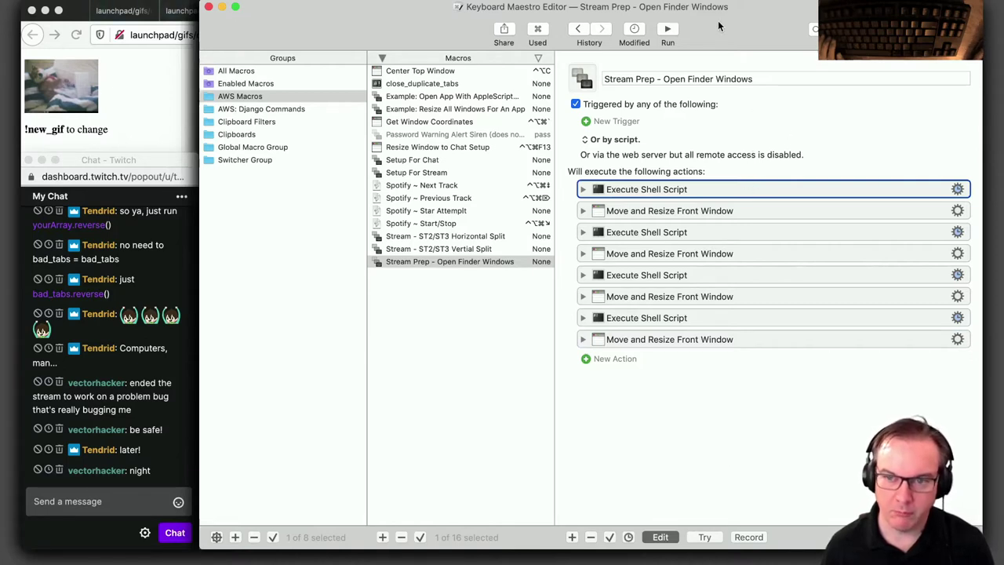
{"action": "left_click", "coordinate": [750, 78]}
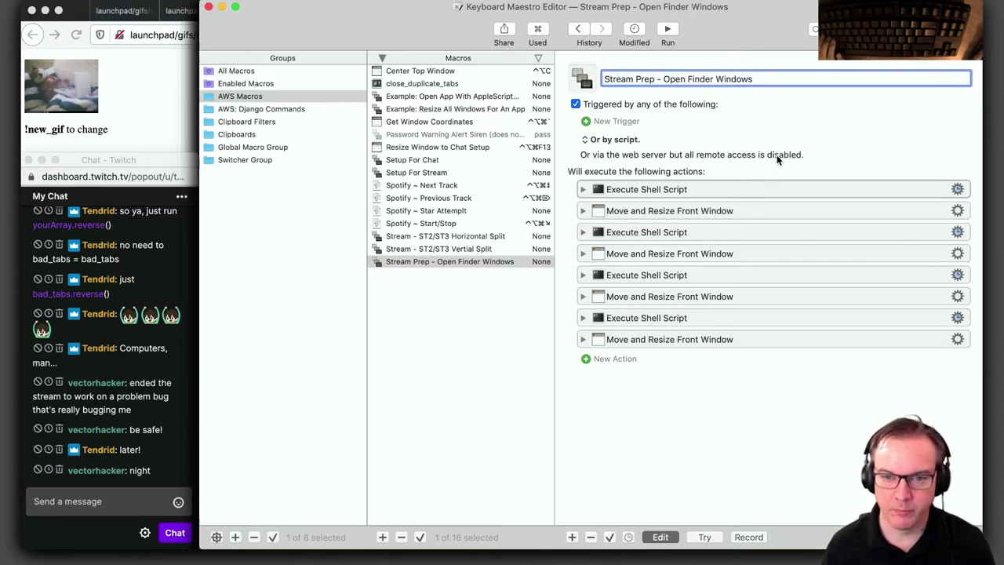
{"action": "left_click", "coordinate": [463, 262]}
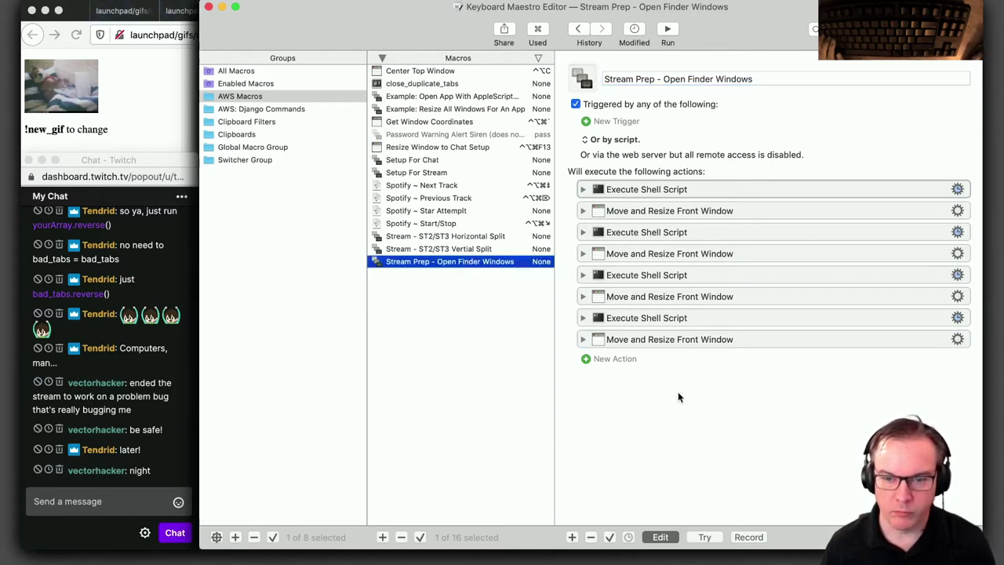
{"action": "left_click", "coordinate": [668, 31]}
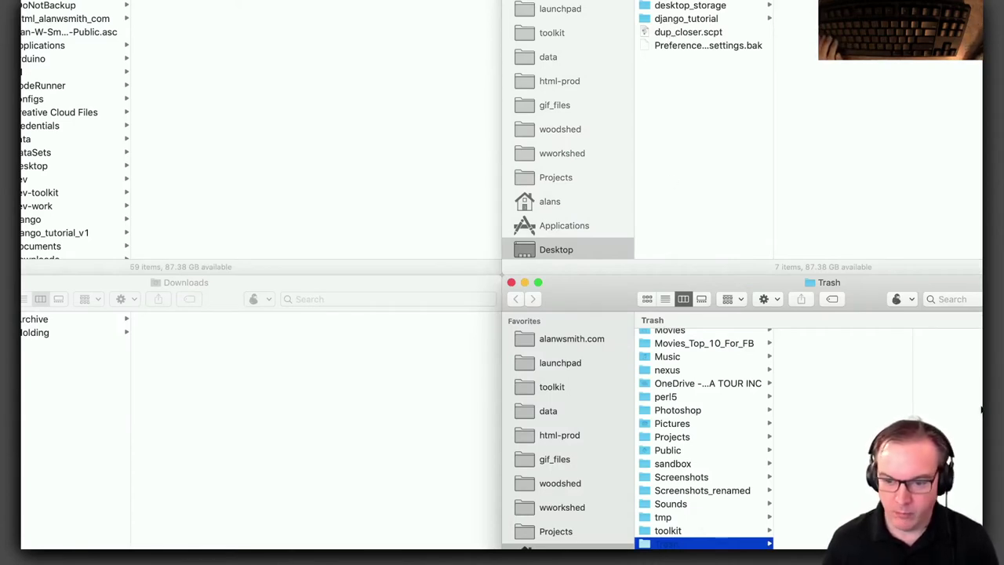
Test the Trash window by creating a new folder in Downloads and moving it to the Trash
{"action": "left_click", "coordinate": [307, 469]}
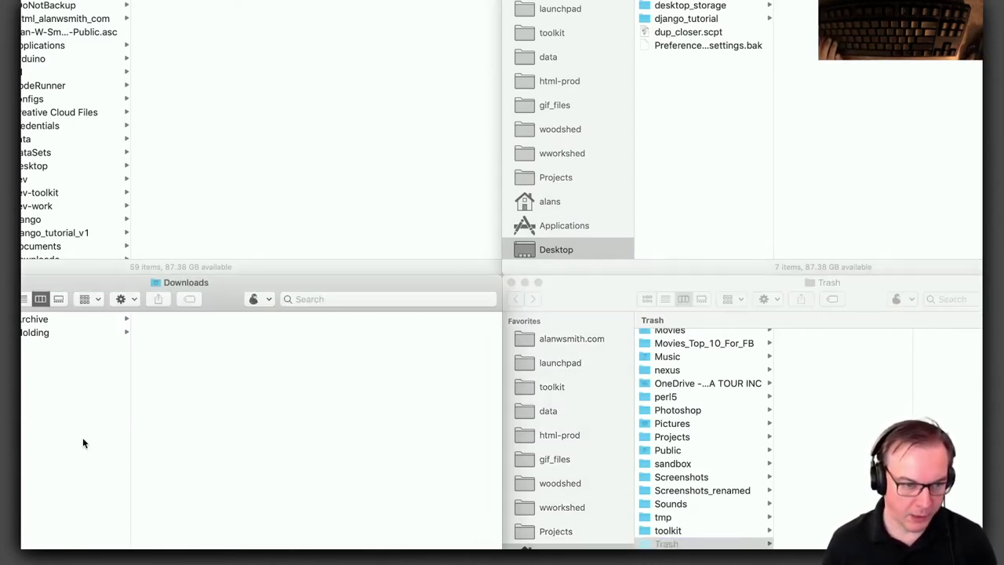
{"action": "key", "text": "super+shift+n"}
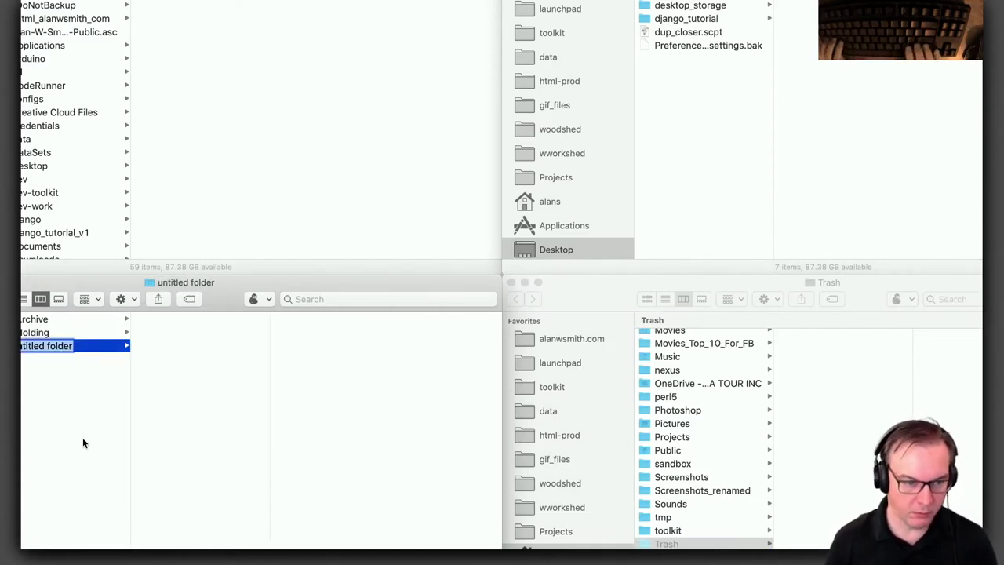
{"action": "key", "text": "super+BackSpace"}
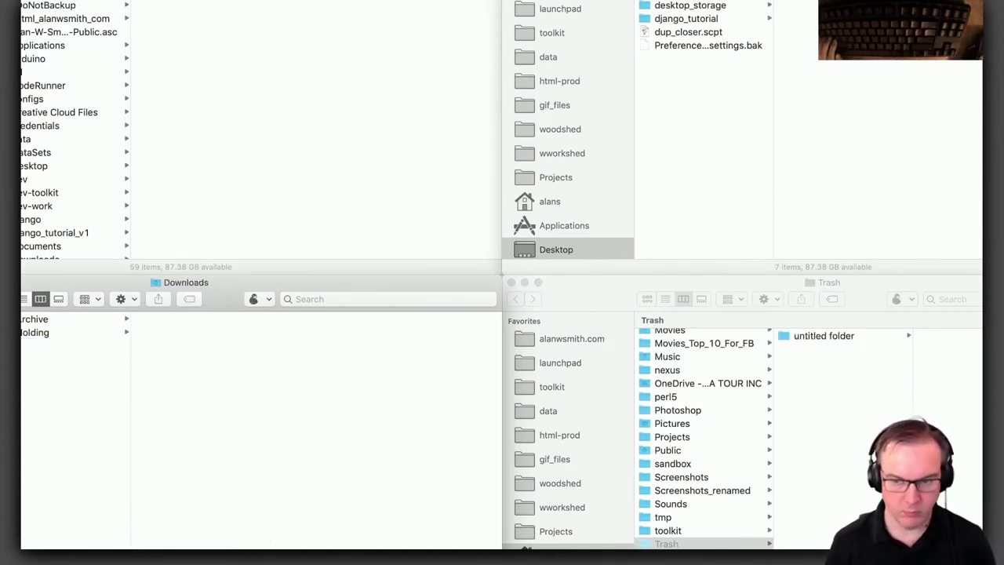
Close the four Finder windows that the macro opened
{"action": "left_click", "coordinate": [870, 290]}
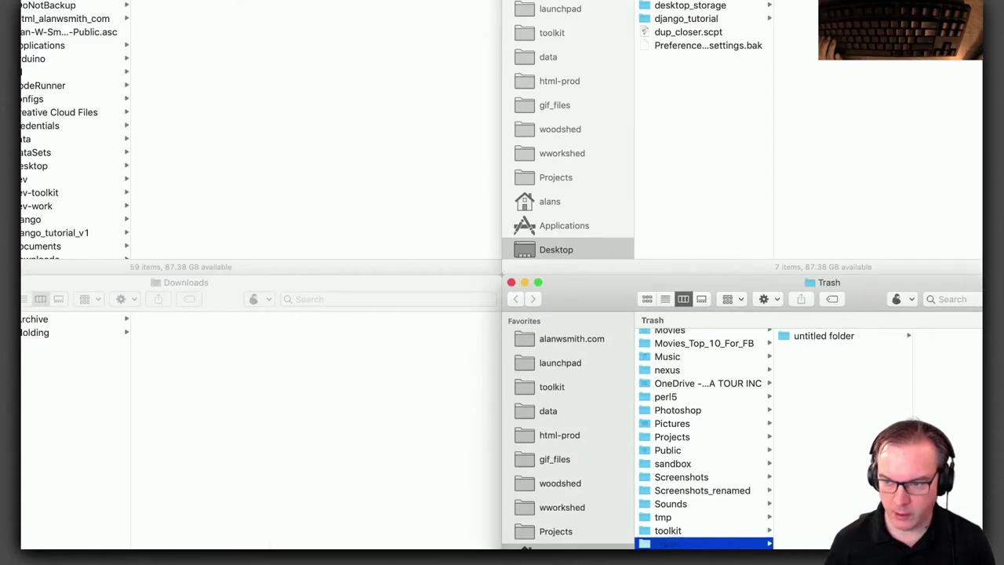
{"action": "key", "text": "super+w"}
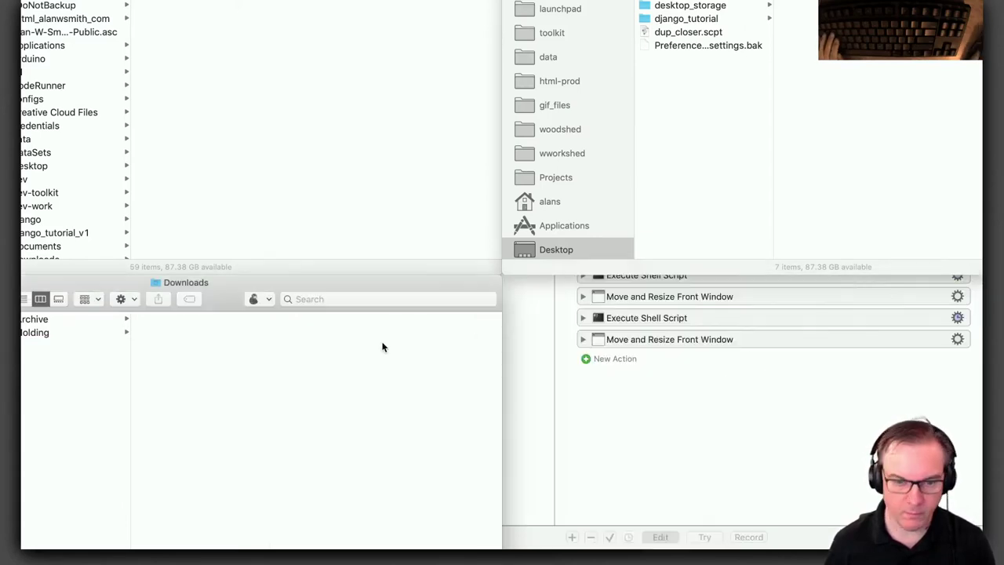
{"action": "key", "text": "super+w"}
{"action": "key", "text": "super+w"}
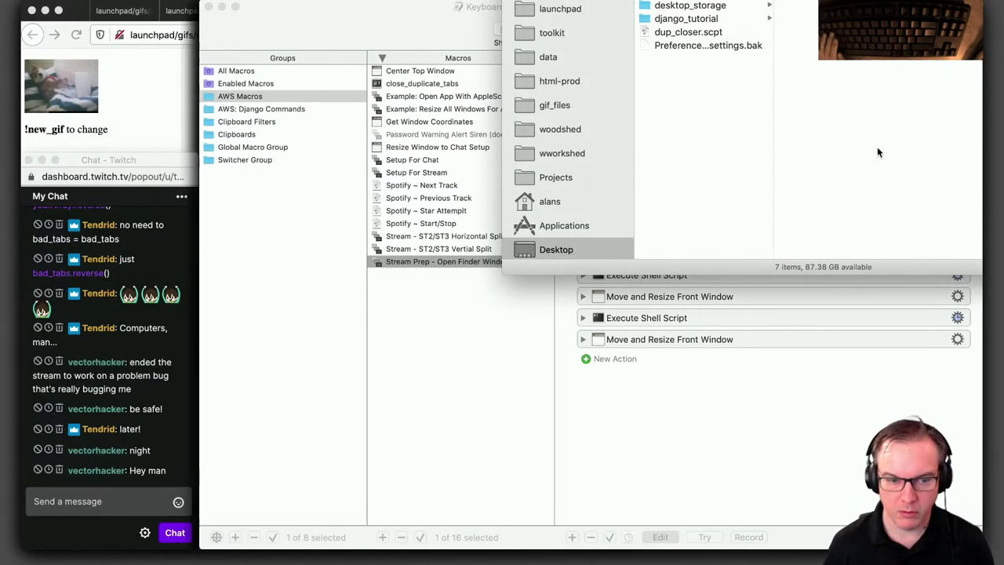
{"action": "key", "text": "super+w"}
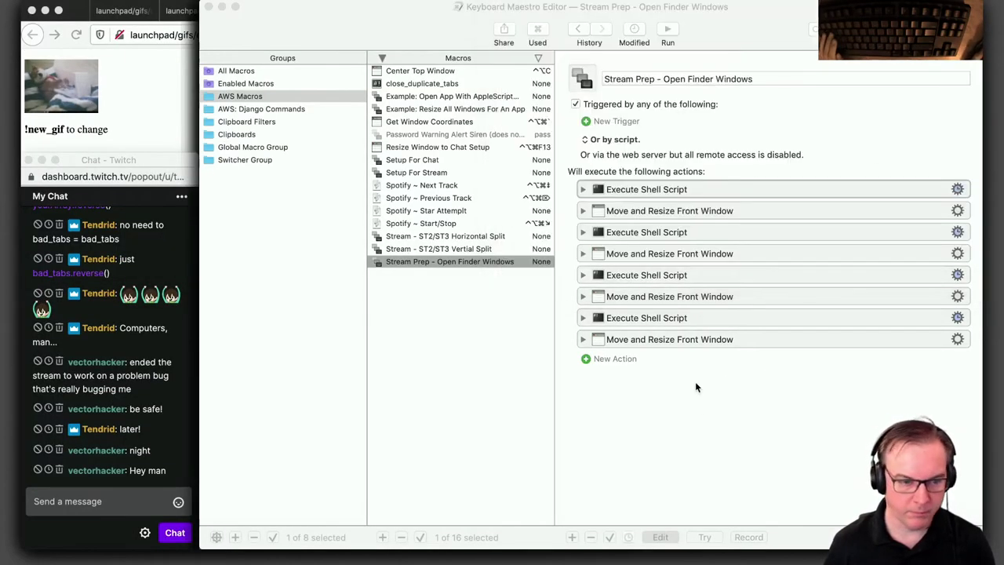
Run the Stream Prep - Open Finder Windows macro again and permanently empty the Trash
{"action": "left_click", "coordinate": [641, 437]}
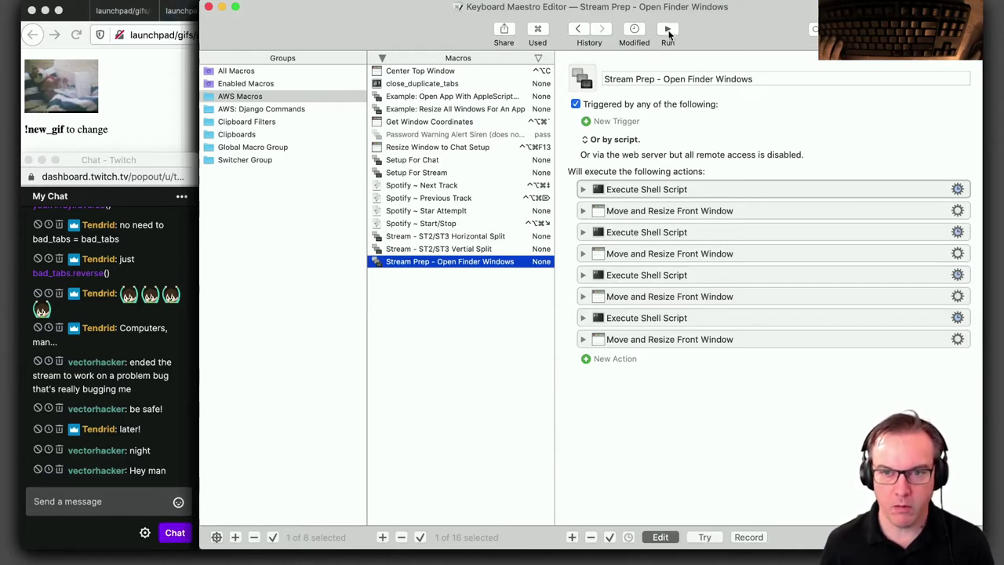
{"action": "key", "text": "super+r"}
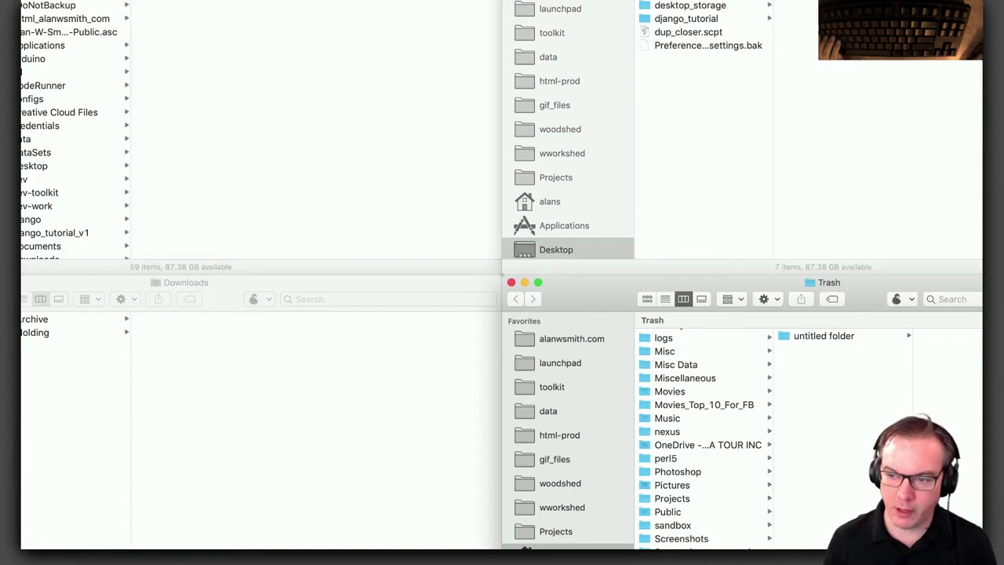
{"action": "key", "text": "super+shift+BackSpace"}
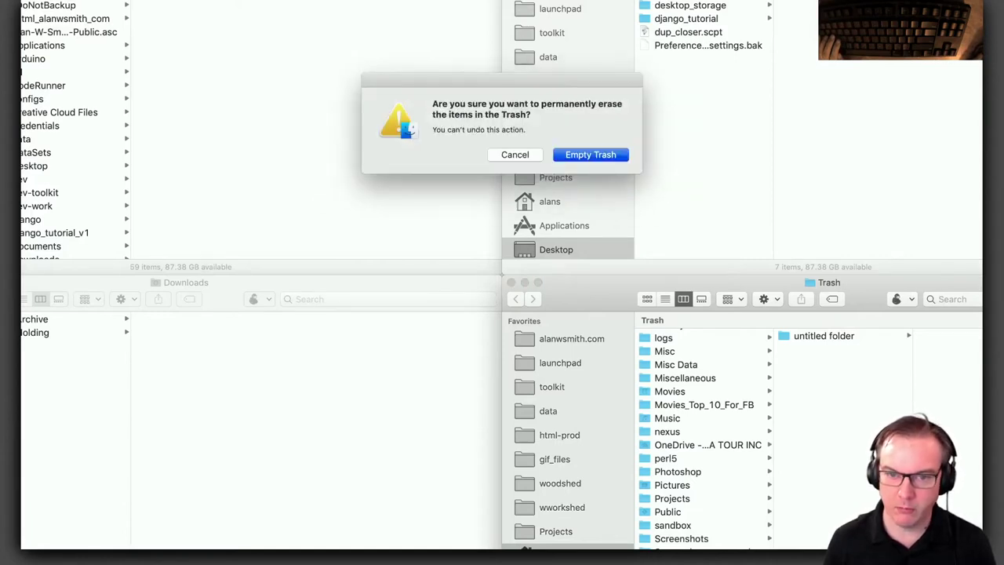
{"action": "left_click", "coordinate": [584, 156]}
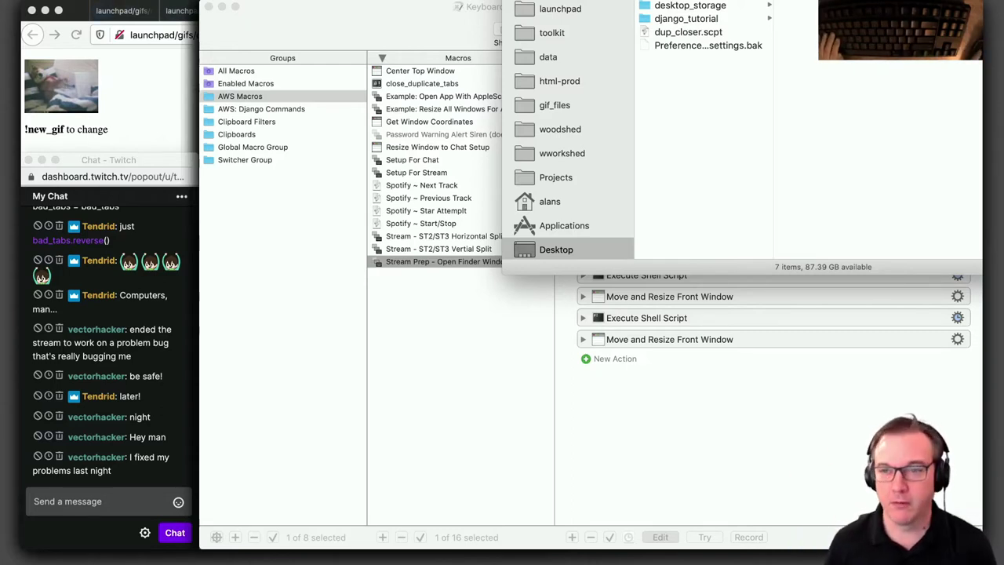
Close the remaining Finder window and return to the Keyboard Maestro editor
{"action": "key", "text": "super+w"}
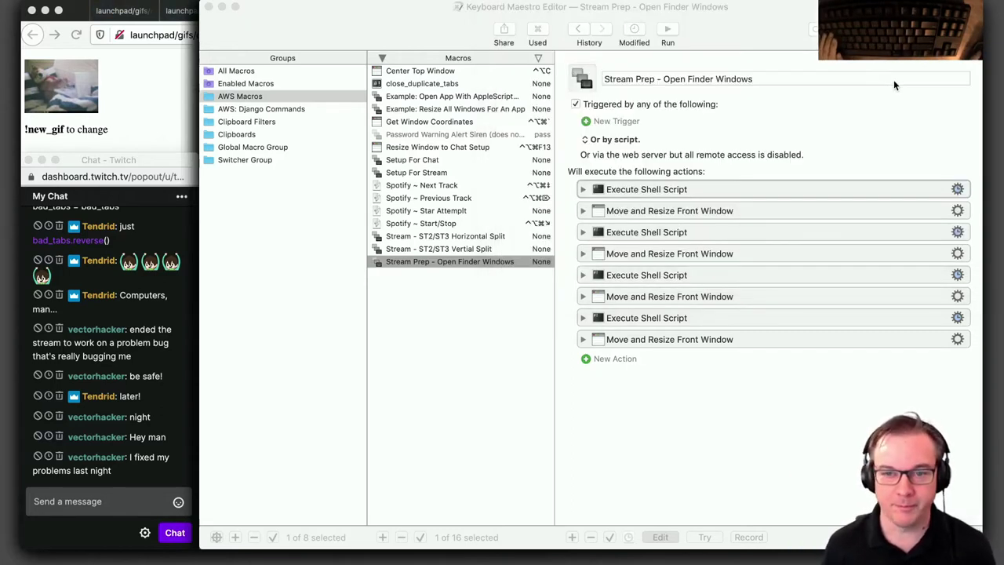
{"action": "left_click", "coordinate": [765, 21]}
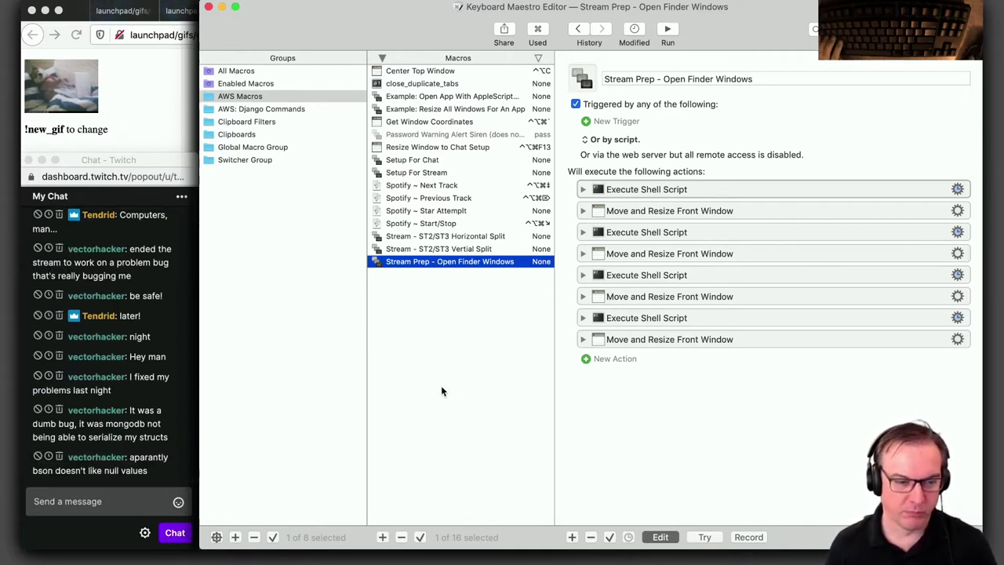
Switch to Safari and search the web for "bson" in a new tab
{"action": "key", "text": "super+space"}
{"action": "type", "text": "sa"}
{"action": "key", "text": "Return"}
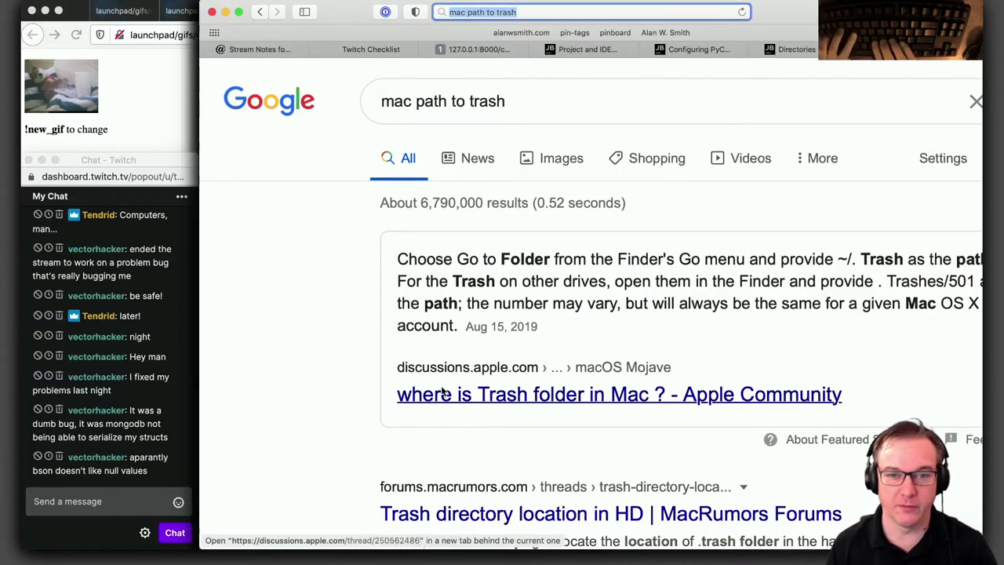
{"action": "key", "text": "super+t"}
{"action": "type", "text": "bson"}
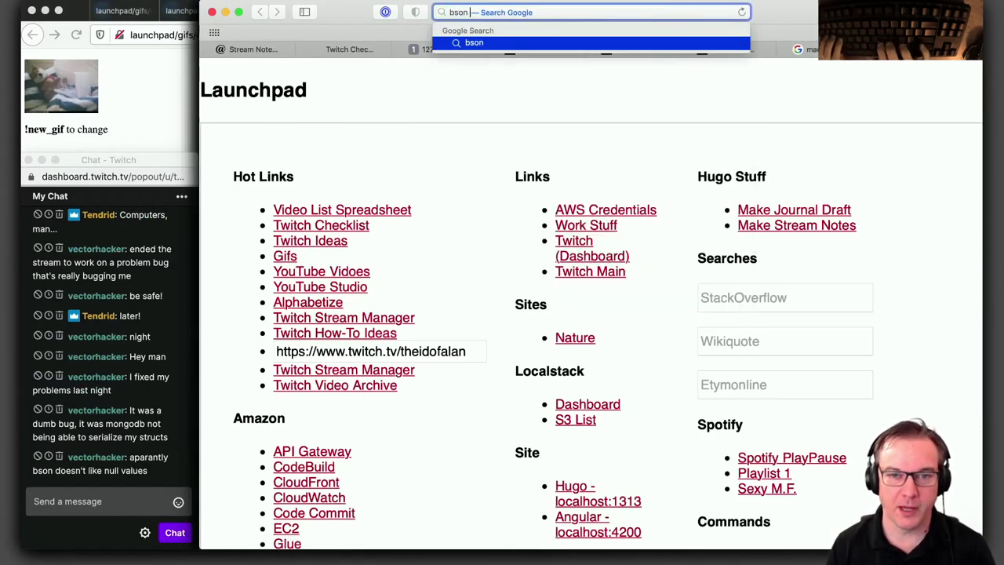
{"action": "key", "text": "Return"}
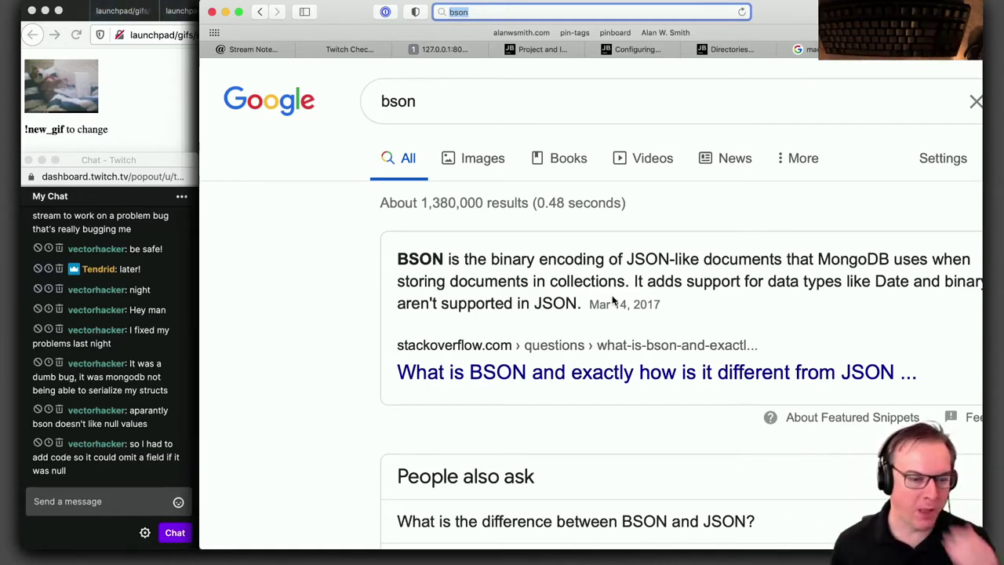
Leave the bson results for the Stream Notes tab in Safari and switch back to Keyboard Maestro
{"action": "left_click", "coordinate": [550, 297]}
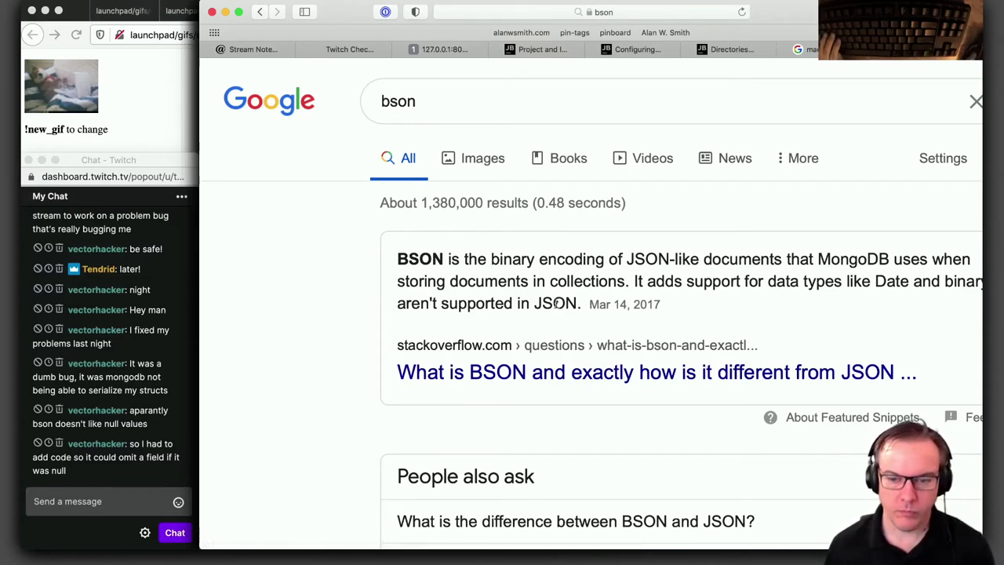
{"action": "left_click", "coordinate": [255, 50]}
{"action": "key", "text": "super+Tab"}
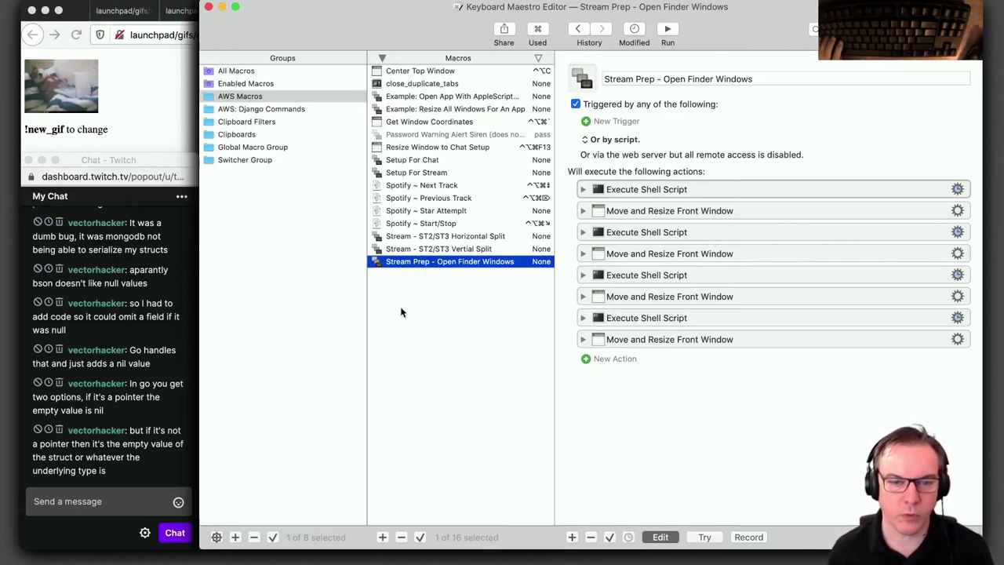
Create a macro in the AWS Macros group and name it "Stream Prep - Close Apps"
{"action": "left_click", "coordinate": [382, 536]}
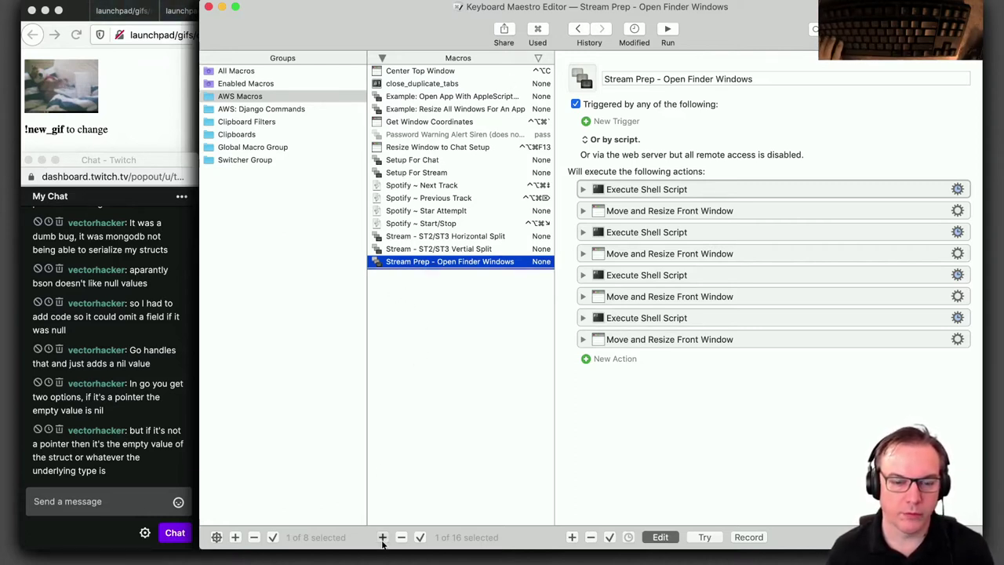
{"action": "type", "text": "Sre"}
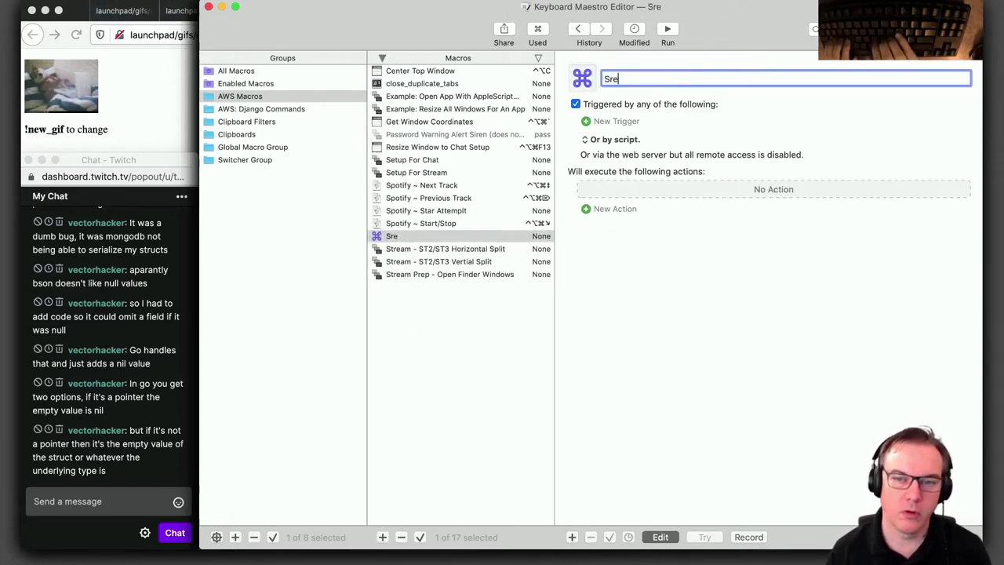
{"action": "key", "text": "BackSpace"}
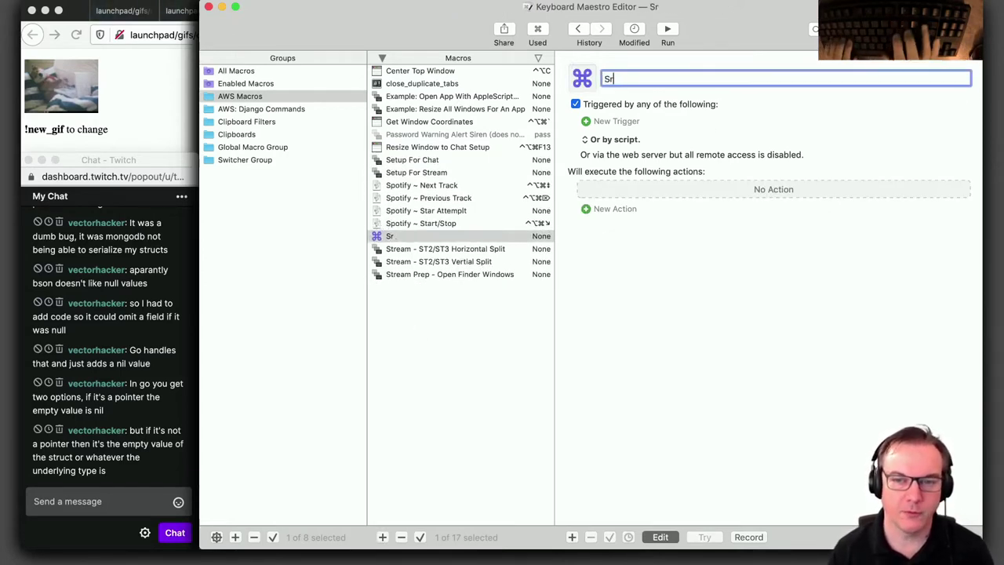
{"action": "type", "text": "tream"}
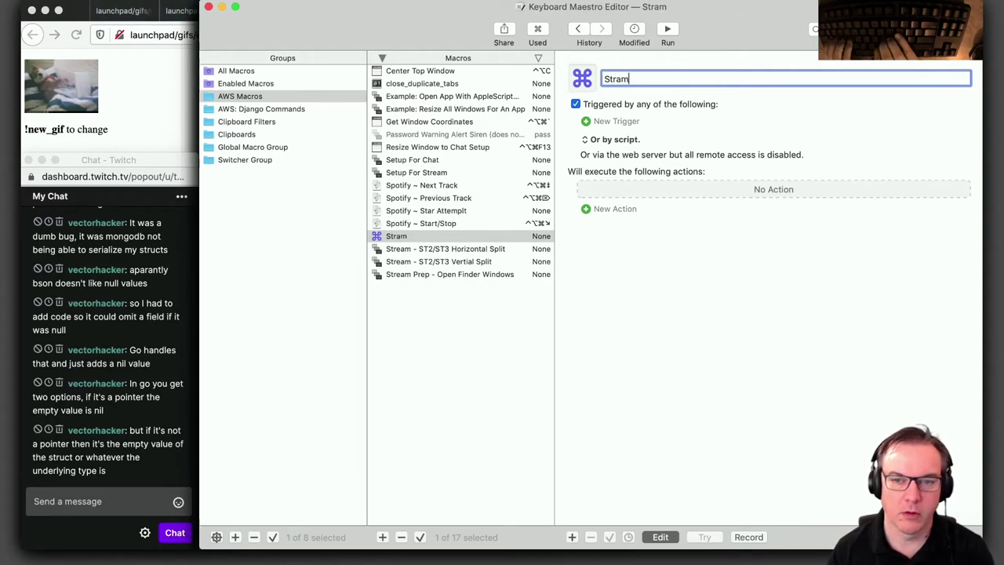
{"action": "key", "text": "BackSpace"}
{"action": "key", "text": "BackSpace"}
{"action": "key", "text": "BackSpace"}
{"action": "key", "text": "BackSpace"}
{"action": "type", "text": "ream Prep"}
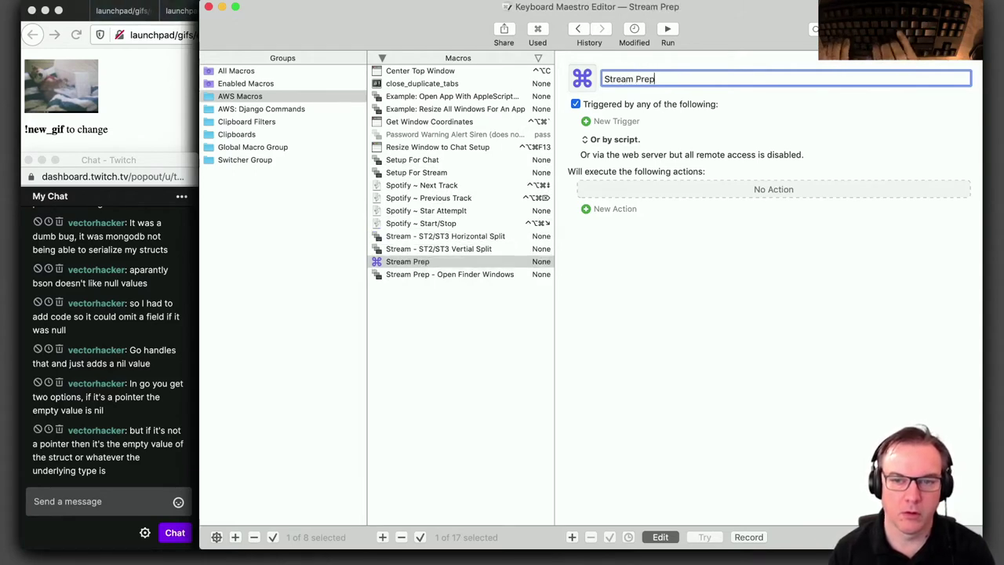
{"action": "type", "text": " - Close Apps"}
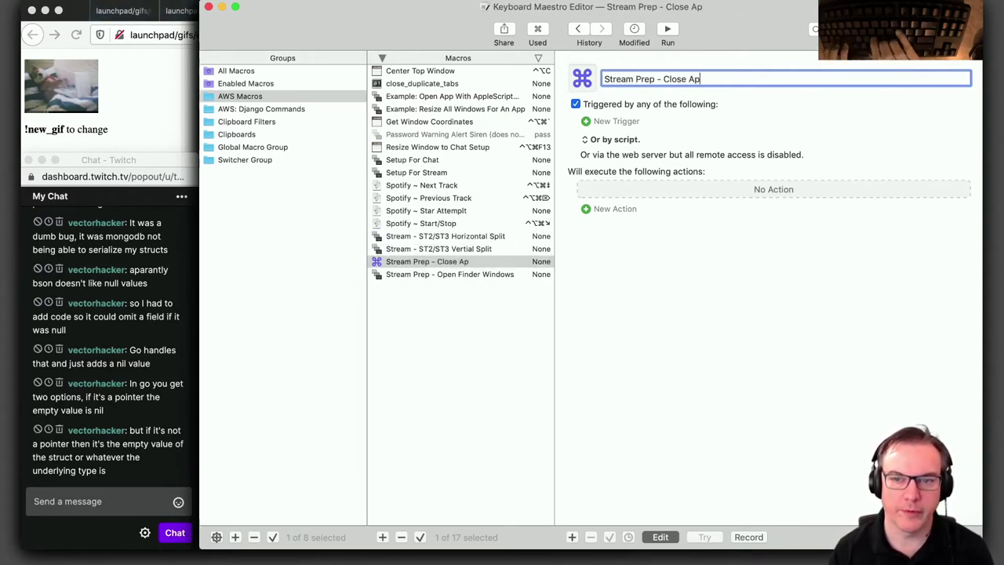
{"action": "key", "text": "Return"}
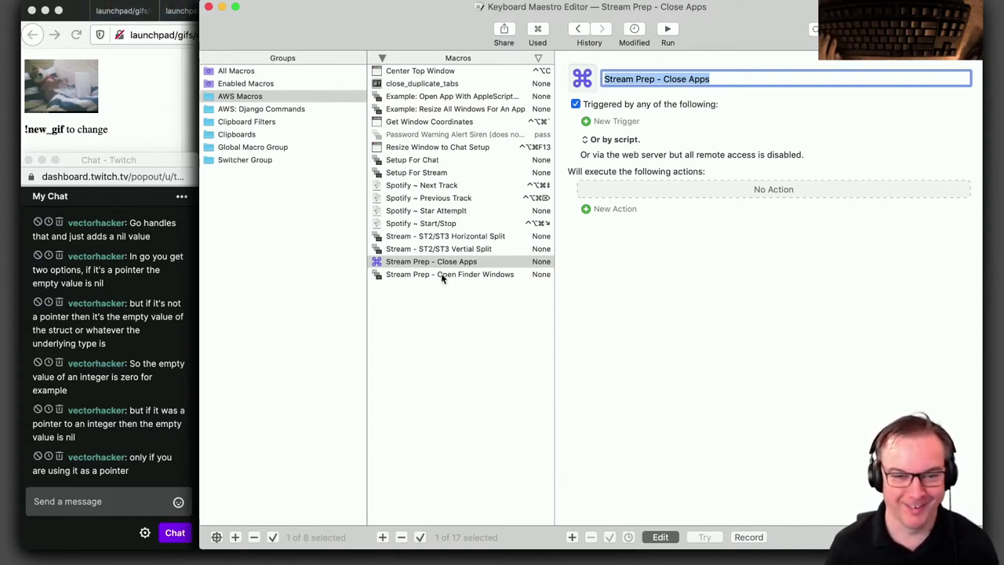
Run the "Stream Prep - Open Finder Windows" macro from the AWS Macros group to test it
{"action": "left_click", "coordinate": [435, 149]}
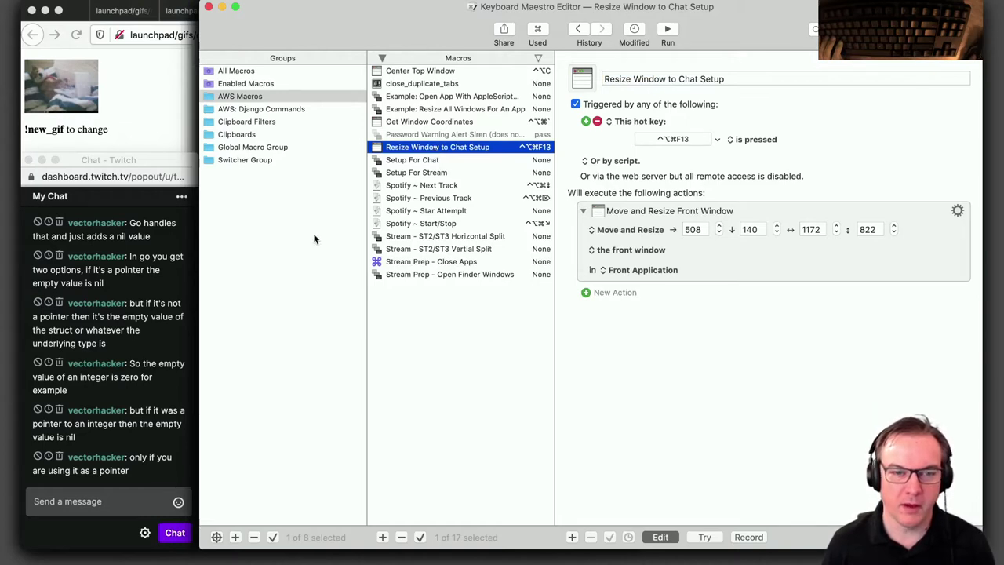
{"action": "left_click", "coordinate": [422, 274]}
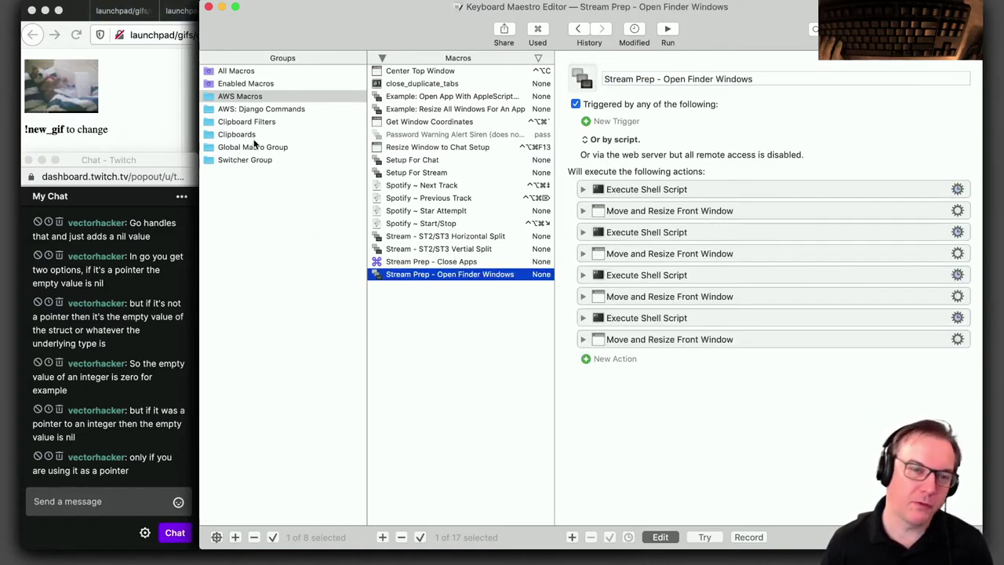
{"action": "left_click", "coordinate": [253, 109]}
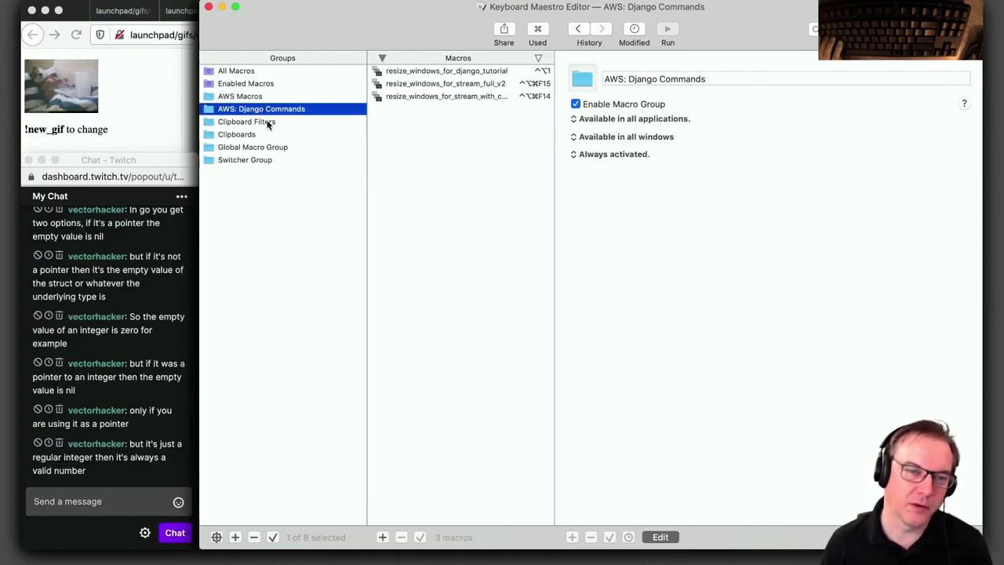
{"action": "left_click", "coordinate": [249, 97]}
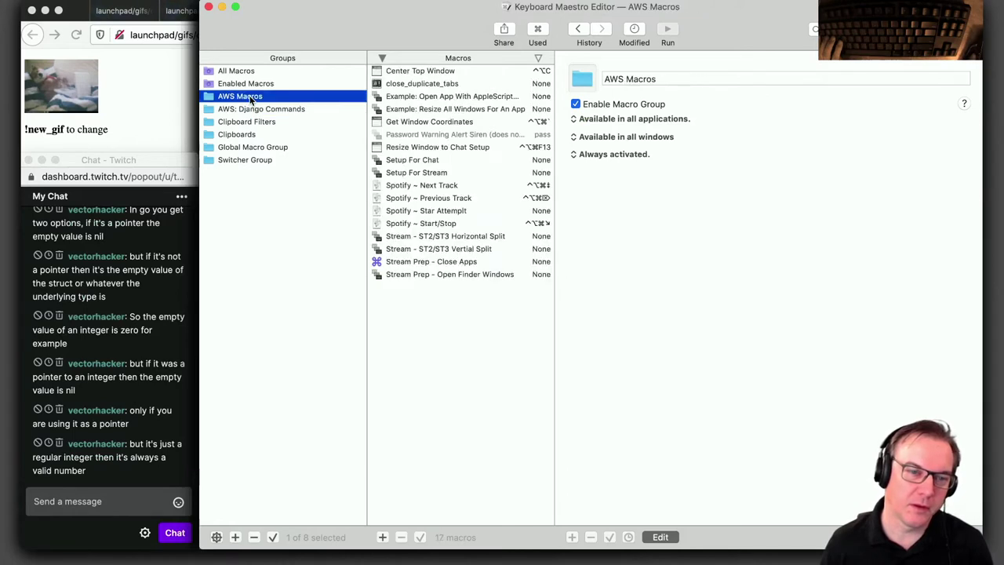
{"action": "left_click", "coordinate": [436, 275]}
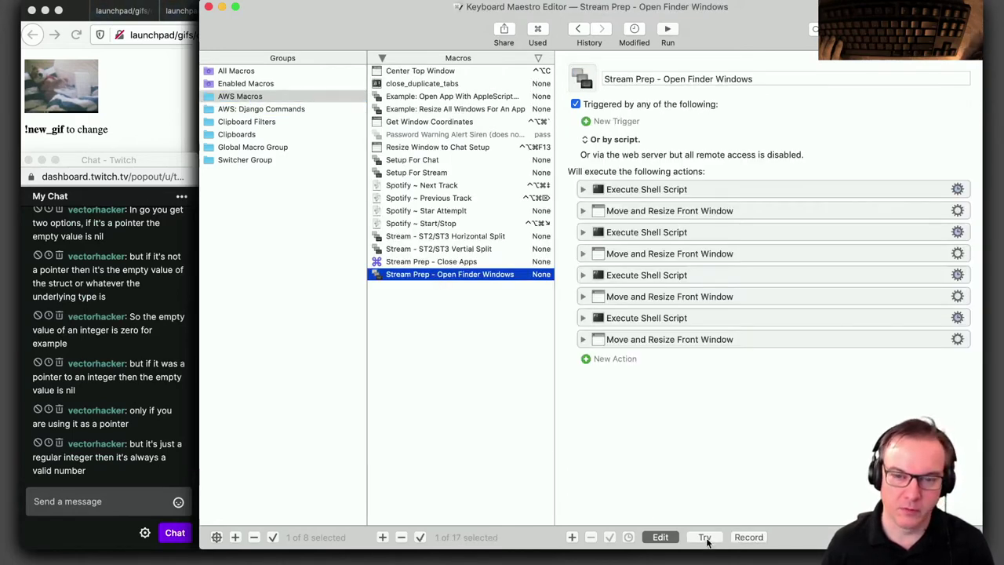
{"action": "left_click", "coordinate": [667, 31]}
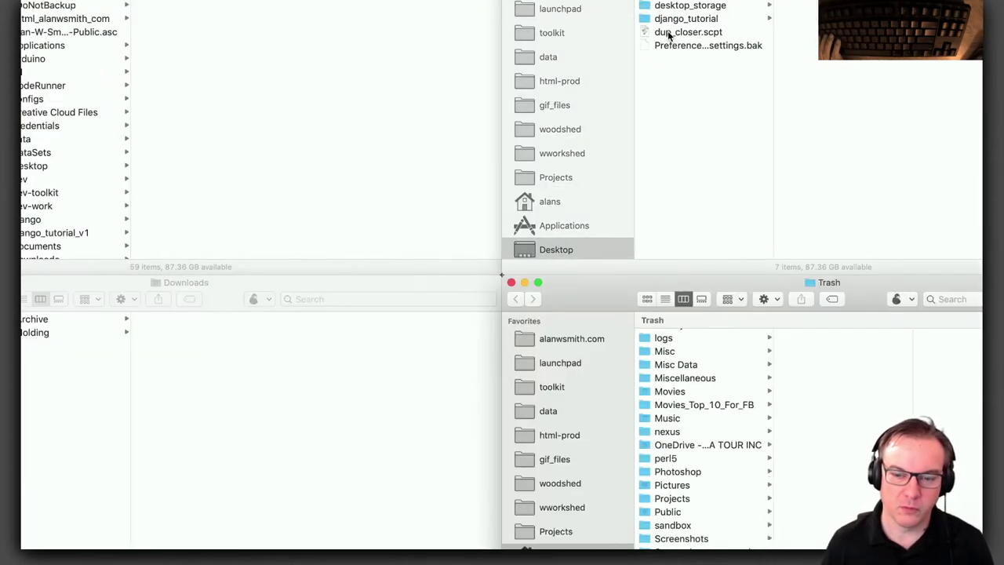
Close the four Finder windows opened by the macro and return to the macro editor
{"action": "left_click", "coordinate": [258, 377]}
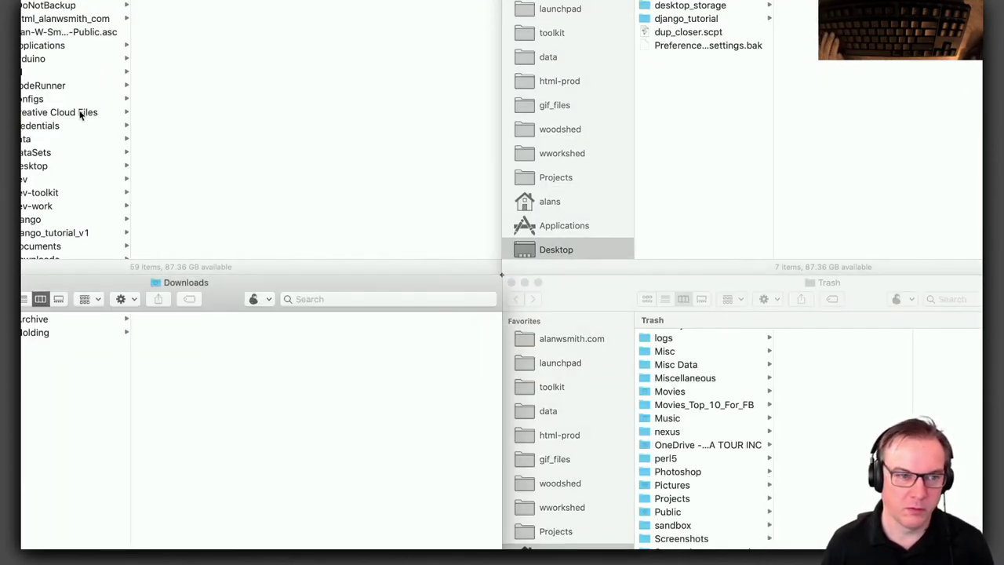
{"action": "scroll", "coordinate": [70, 128], "scroll_direction": "down", "scroll_amount": 10}
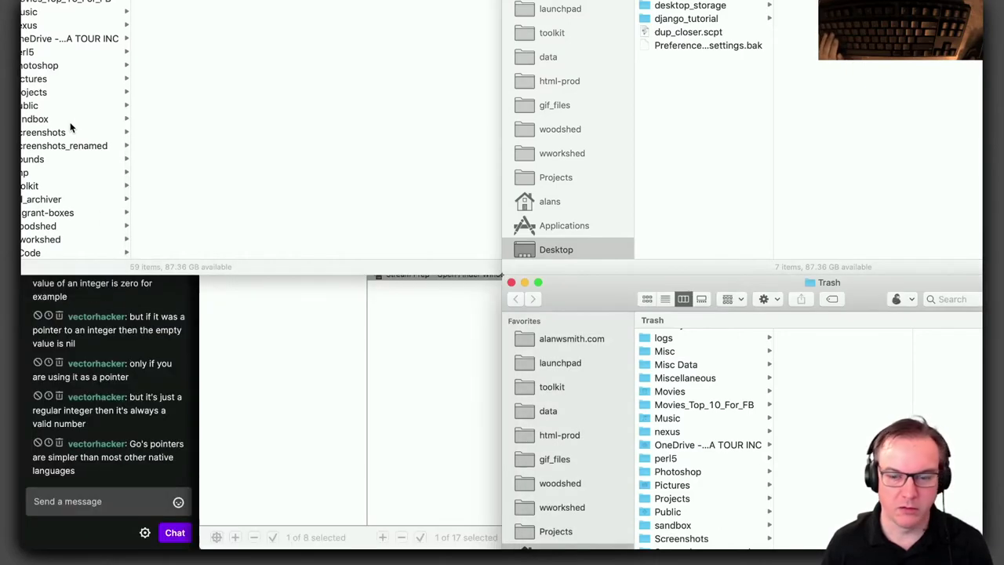
{"action": "scroll", "coordinate": [673, 409], "scroll_direction": "down", "scroll_amount": 5}
{"action": "key", "text": "super+w"}
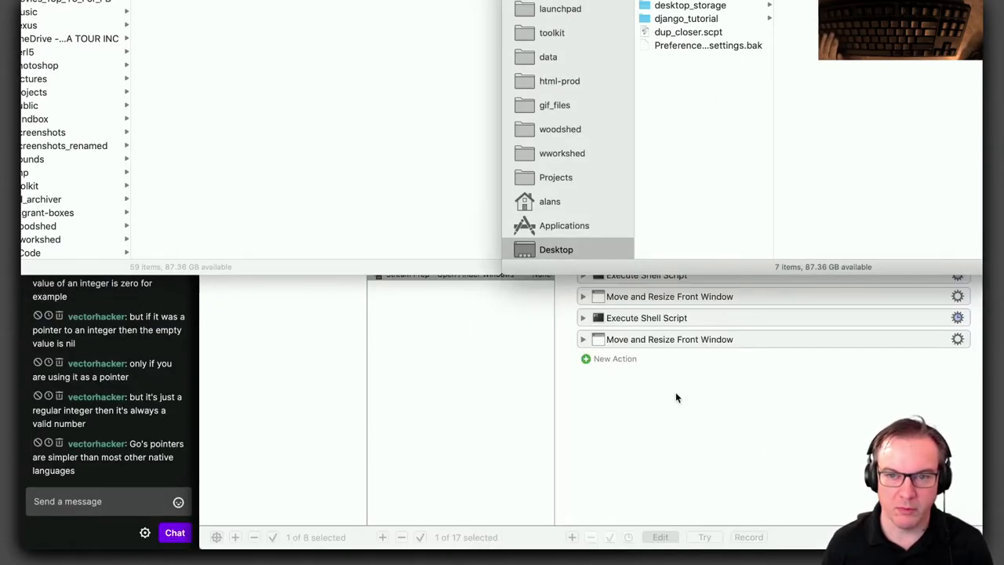
{"action": "key", "text": "super+w"}
{"action": "key", "text": "super+w"}
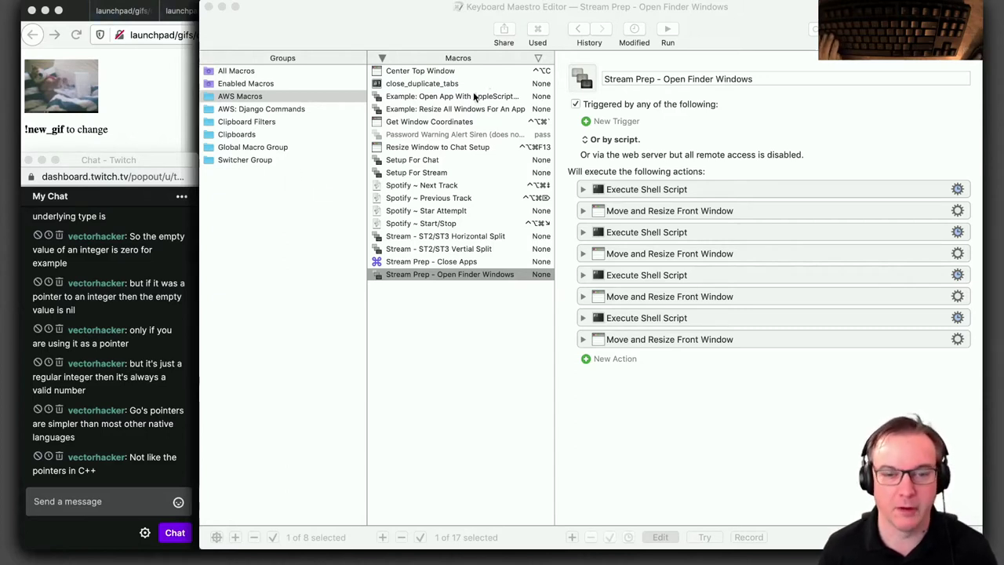
{"action": "left_click", "coordinate": [444, 359]}
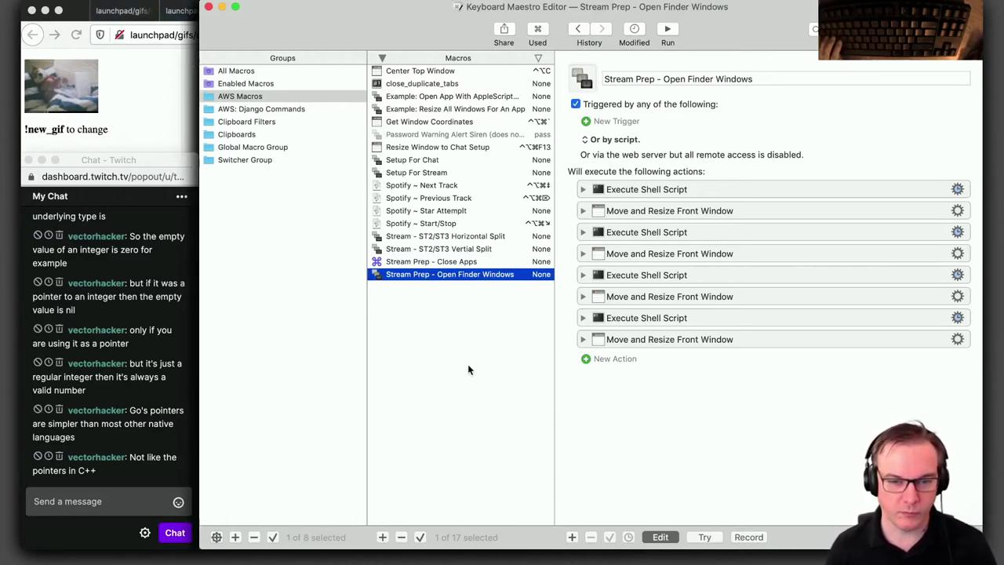
Examine the actions of the resize_windows_for_stream_with_chat_v2 macro in AWS: Django Commands, including the Chat - Twitch and last window-resizing actions
{"action": "left_click", "coordinate": [448, 263]}
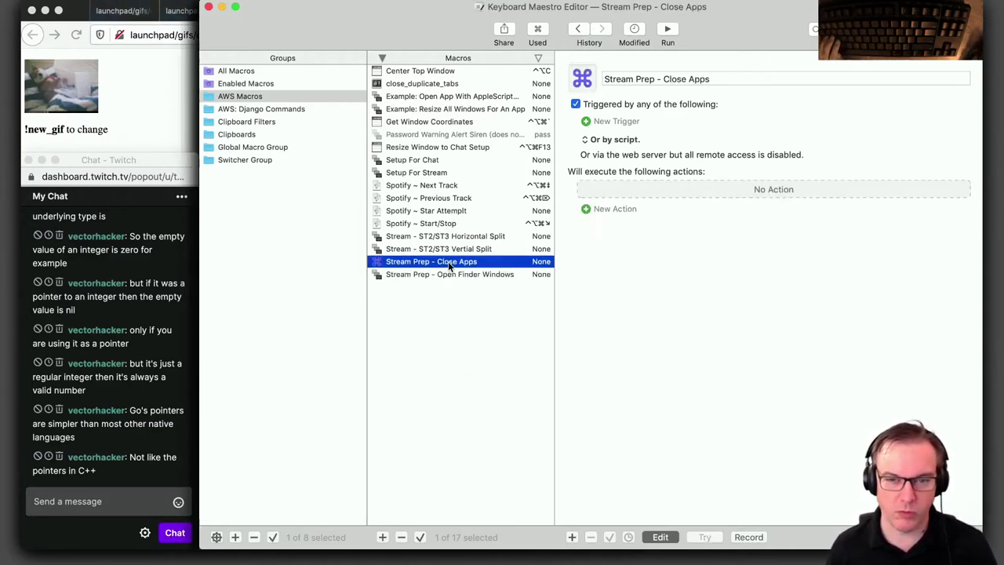
{"action": "left_click", "coordinate": [262, 109]}
{"action": "left_click", "coordinate": [428, 95]}
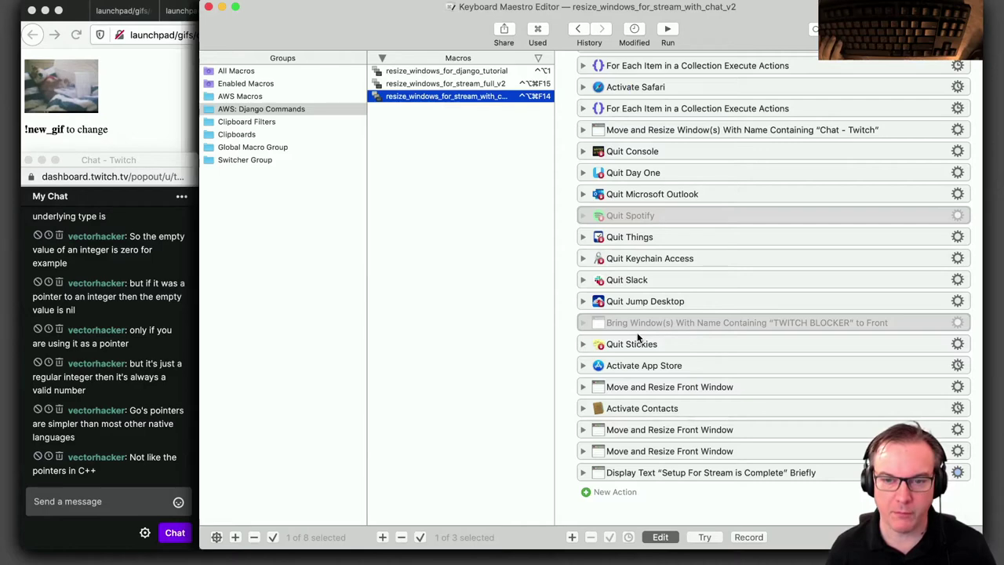
{"action": "scroll", "coordinate": [639, 333], "scroll_direction": "up", "scroll_amount": 2}
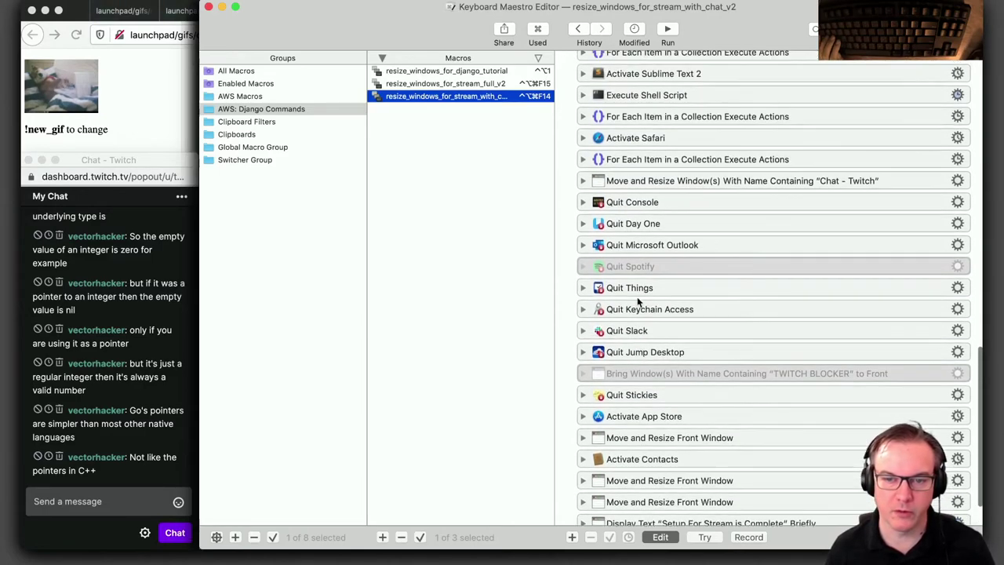
{"action": "left_click", "coordinate": [583, 180]}
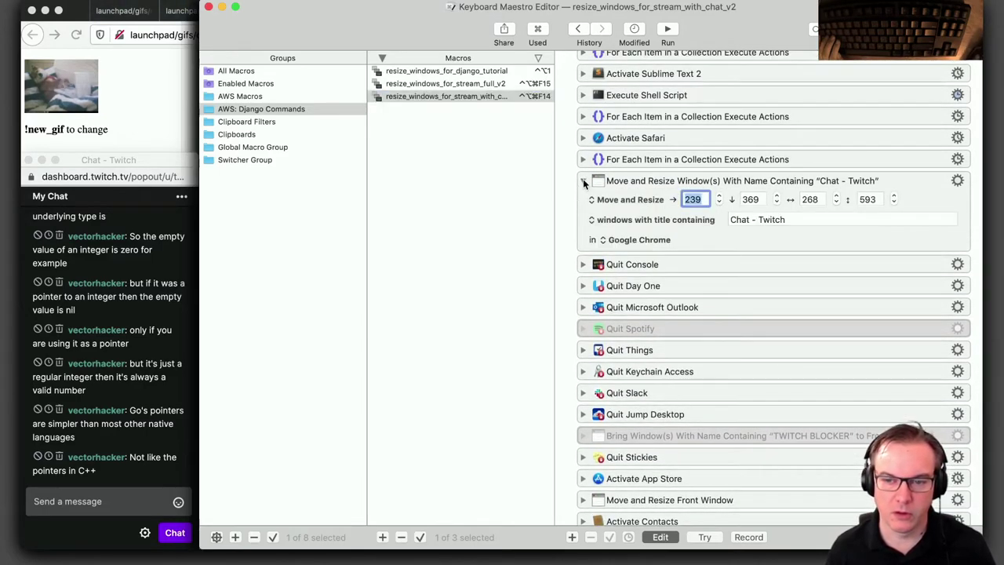
{"action": "scroll", "coordinate": [583, 179], "scroll_direction": "up", "scroll_amount": 5}
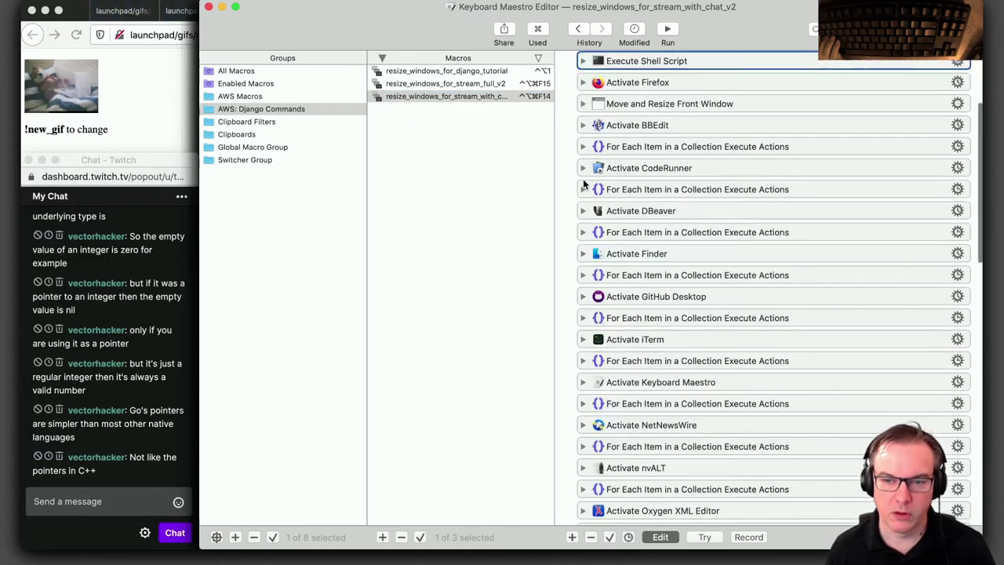
{"action": "scroll", "coordinate": [605, 284], "scroll_direction": "down", "scroll_amount": 10}
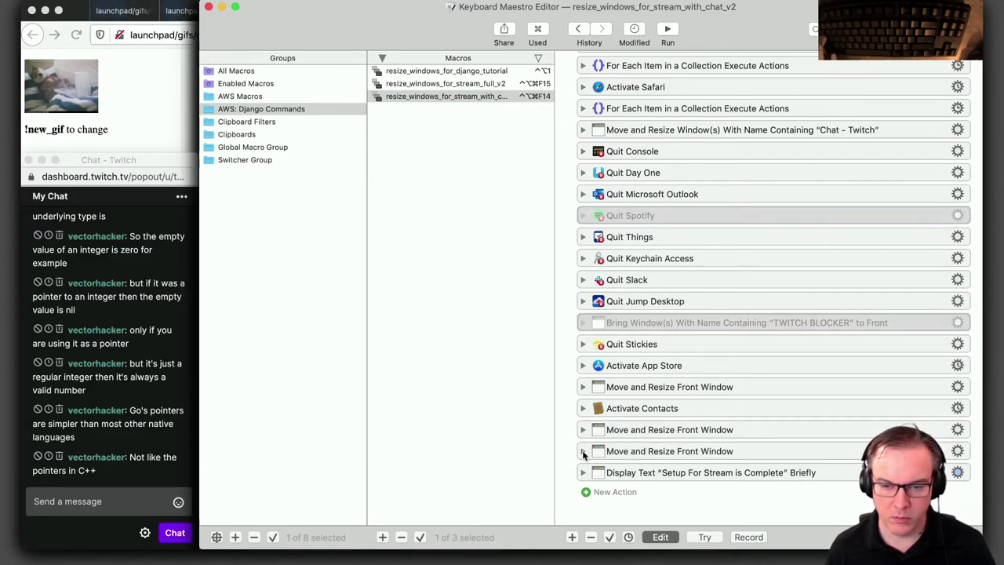
{"action": "left_click", "coordinate": [631, 453]}
{"action": "left_click", "coordinate": [583, 452]}
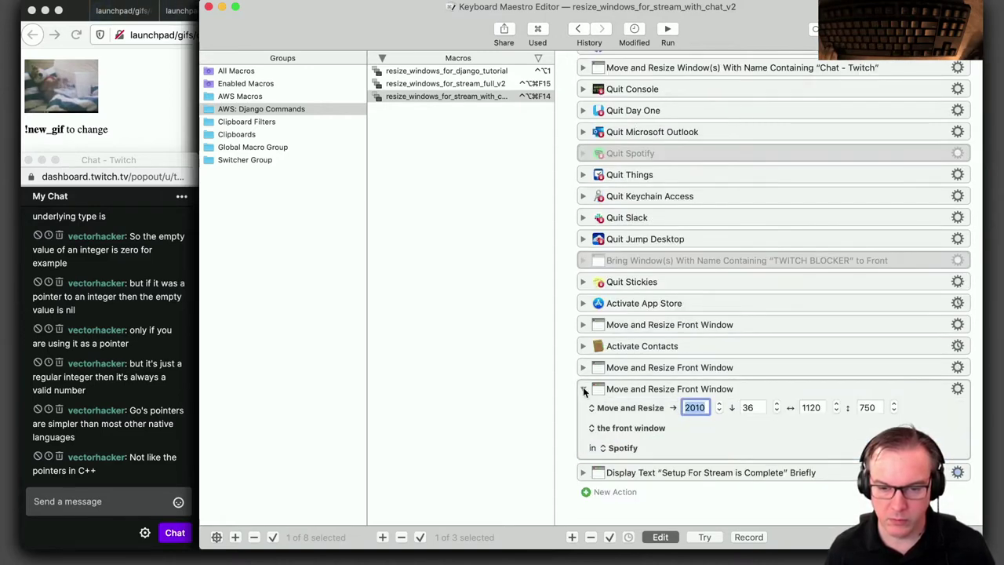
{"action": "left_click", "coordinate": [583, 388]}
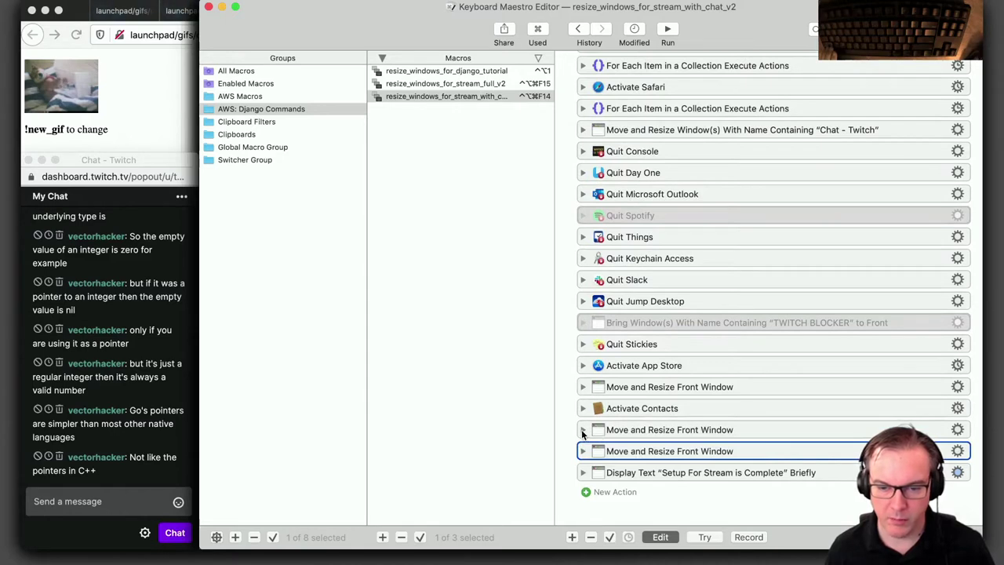
Set the Move and Resize Front Window action following Activate Contacts to target the Contacts application
{"action": "left_click", "coordinate": [583, 430]}
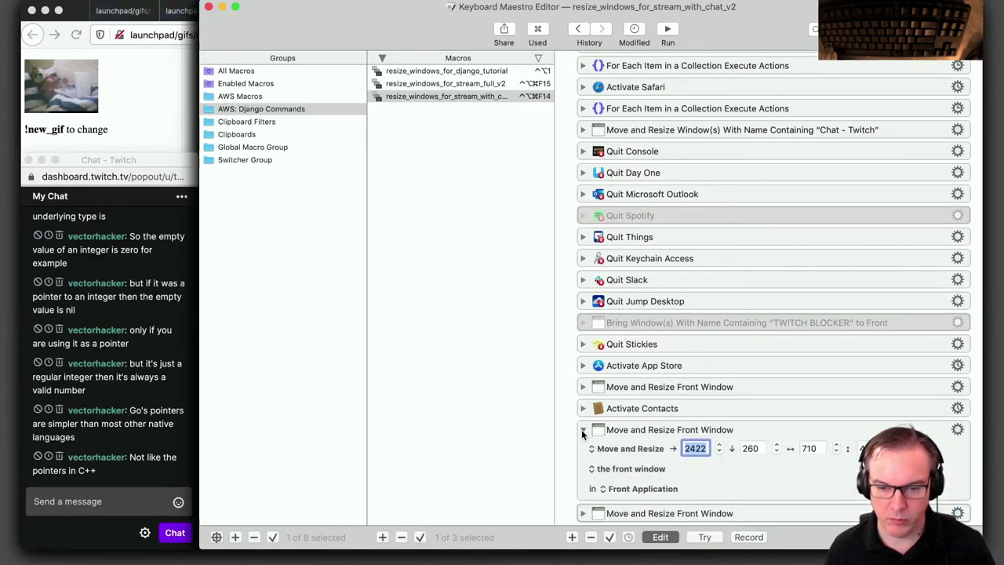
{"action": "left_click", "coordinate": [631, 489]}
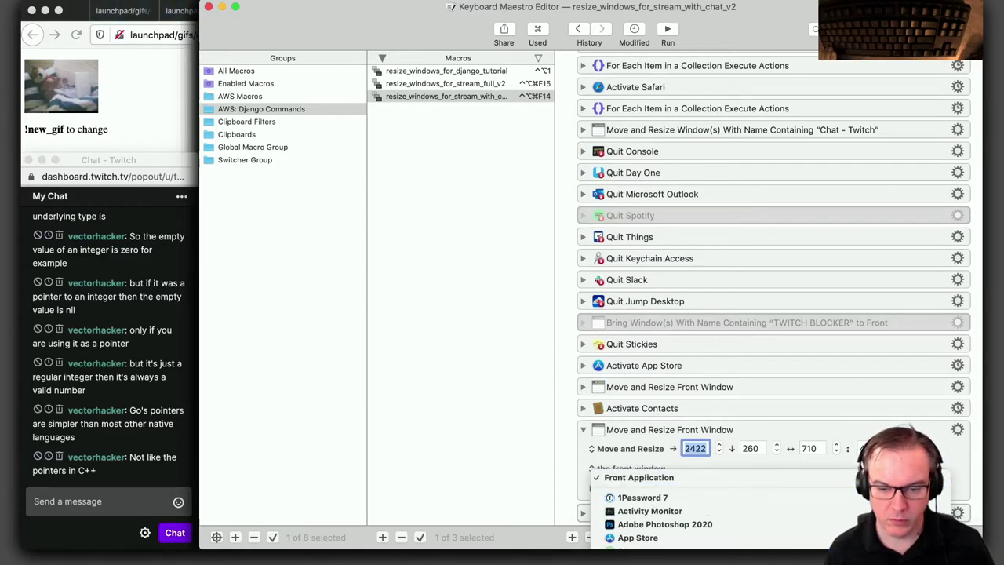
{"action": "key", "text": "Escape"}
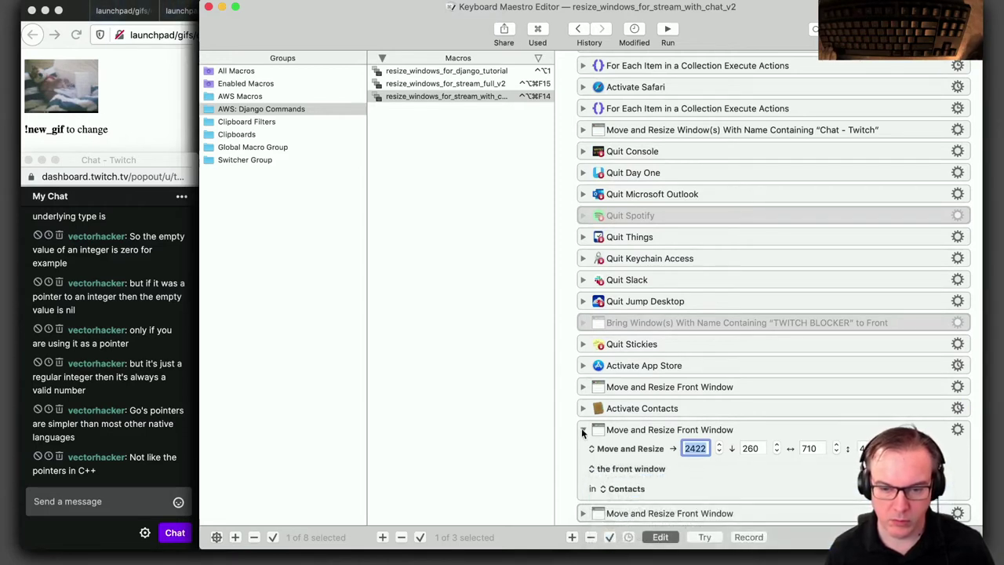
{"action": "left_click", "coordinate": [583, 430]}
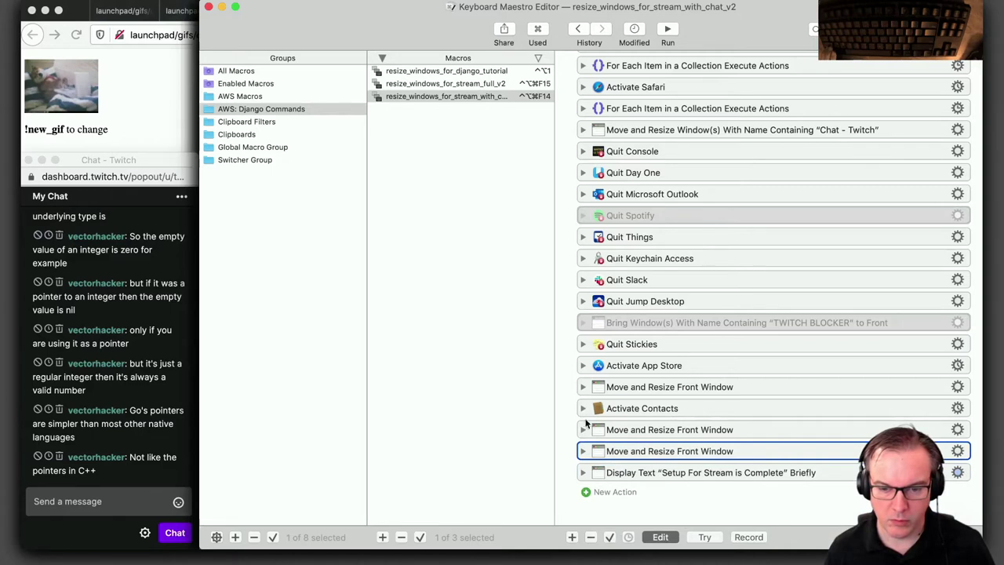
{"action": "left_click", "coordinate": [583, 430]}
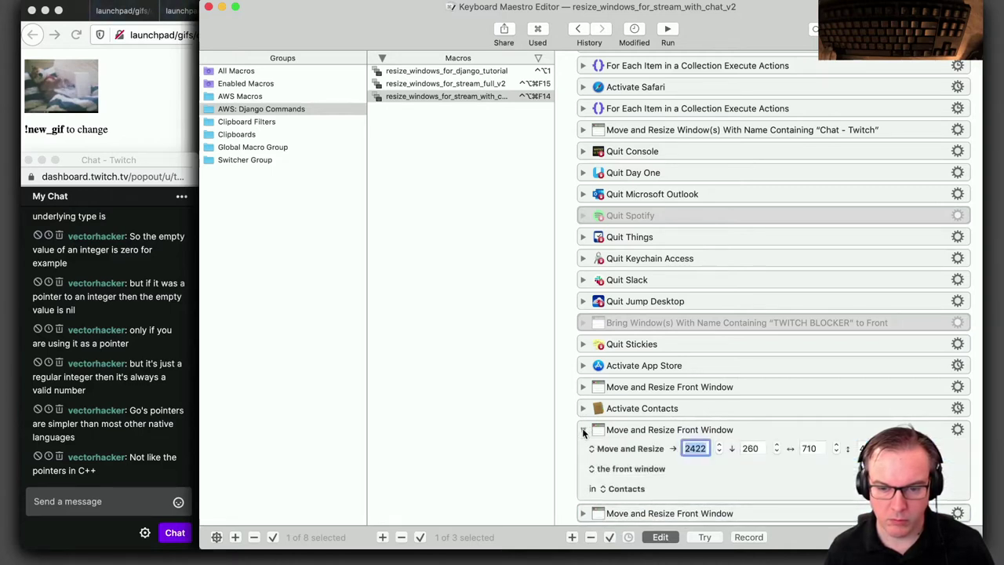
{"action": "left_click", "coordinate": [583, 430]}
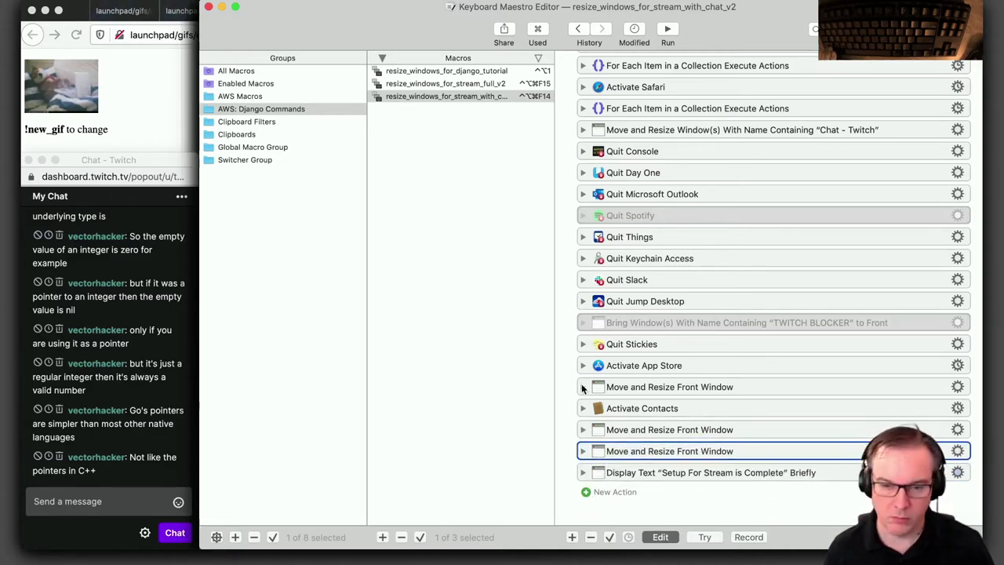
Set the Move and Resize Front Window action following Activate App Store to target the App Store application
{"action": "left_click", "coordinate": [583, 387]}
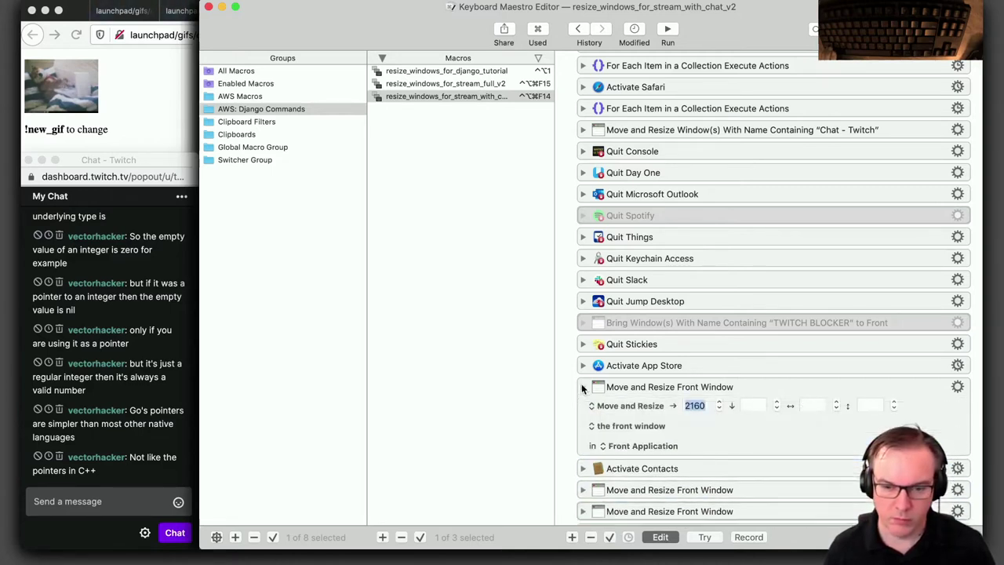
{"action": "left_click", "coordinate": [643, 451]}
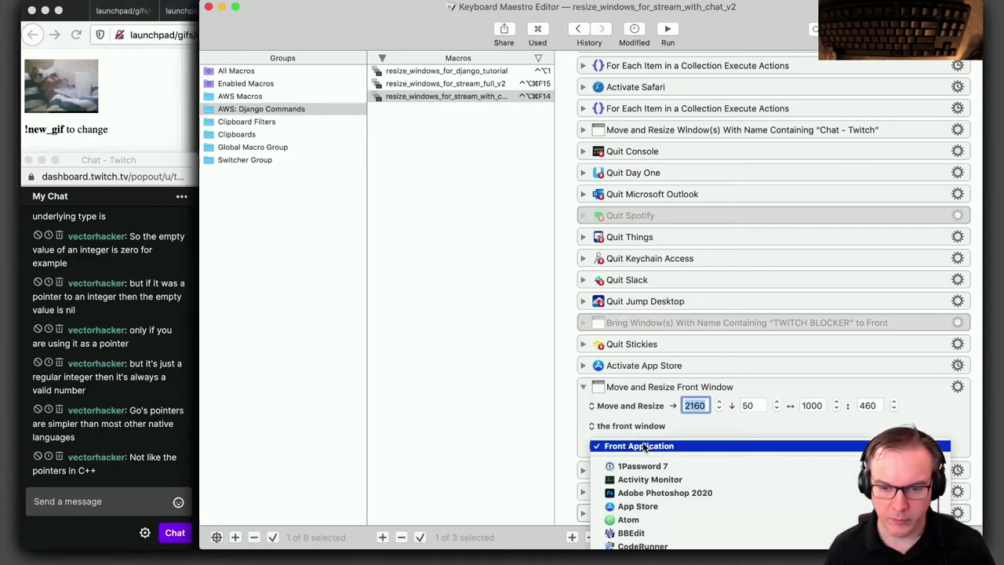
{"action": "left_click", "coordinate": [645, 506]}
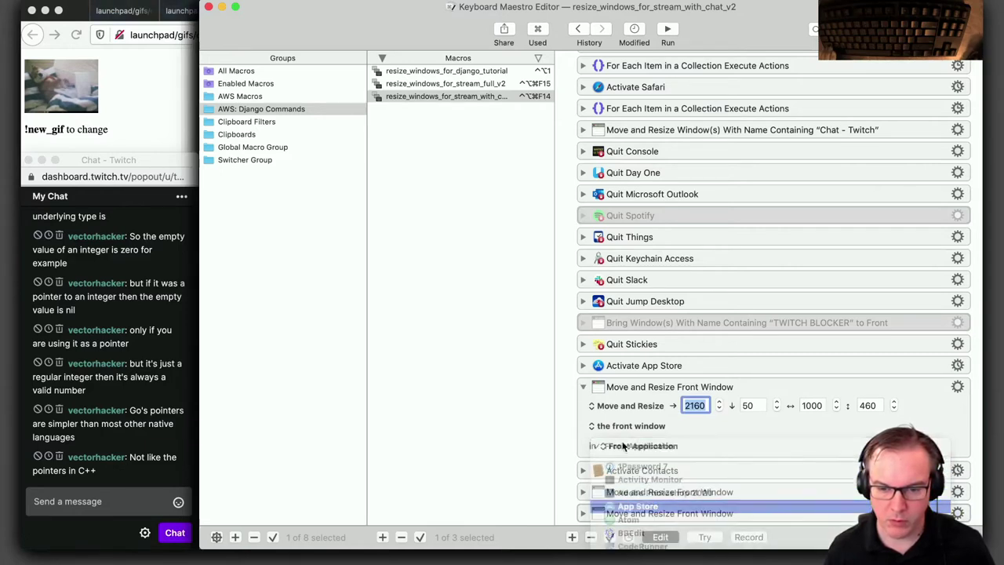
Cut the actions from Quit Console through the last Move and Resize Front Window out of resize_windows_for_stream_with_chat_v2
{"action": "left_click", "coordinate": [582, 387]}
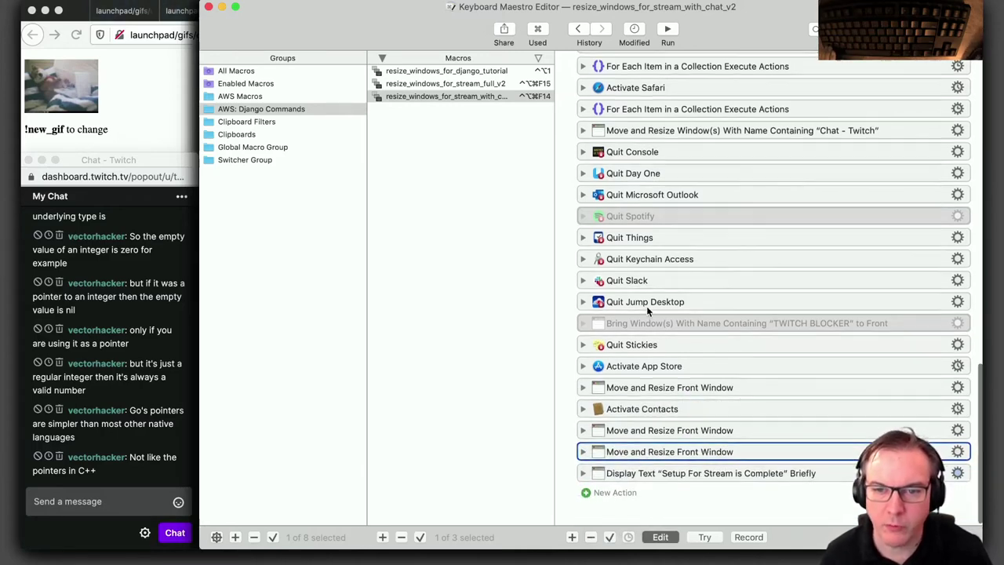
{"action": "scroll", "coordinate": [646, 307], "scroll_direction": "up", "scroll_amount": 2}
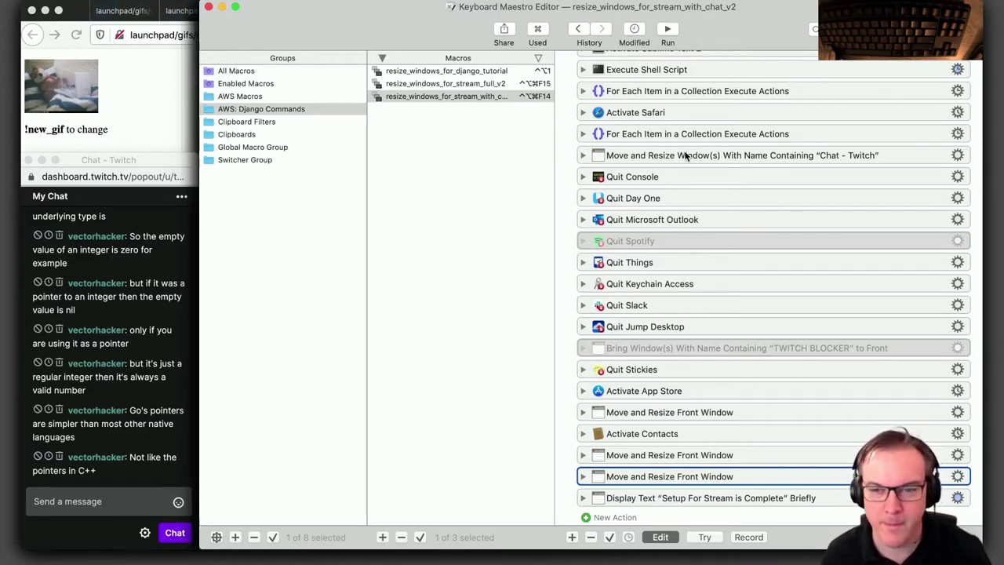
{"action": "left_click", "coordinate": [646, 177], "text": "shift"}
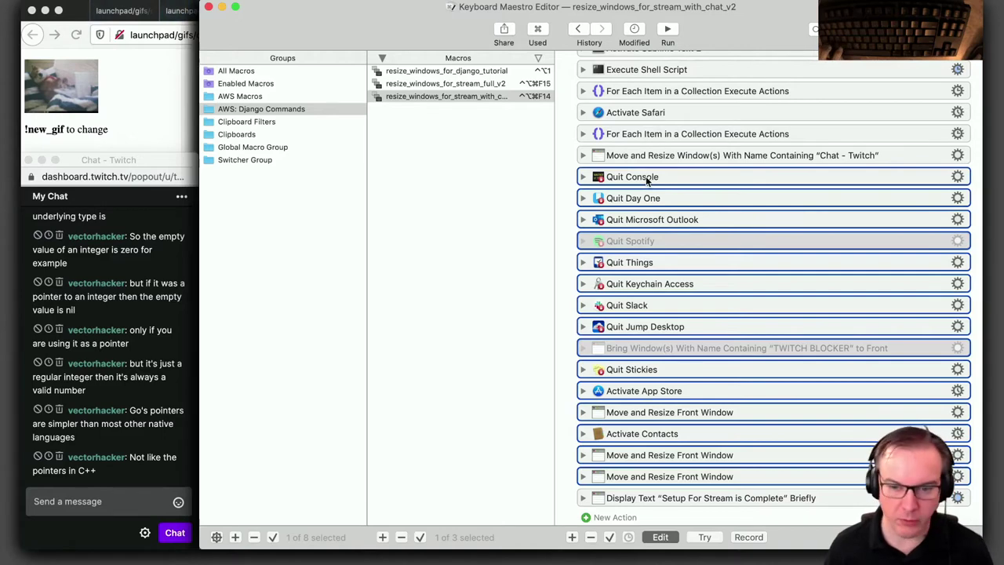
{"action": "key", "text": "Delete"}
Paste the cut actions into the Stream Prep - Close Apps macro in AWS Macros and close the list of available actions
{"action": "left_click", "coordinate": [243, 96]}
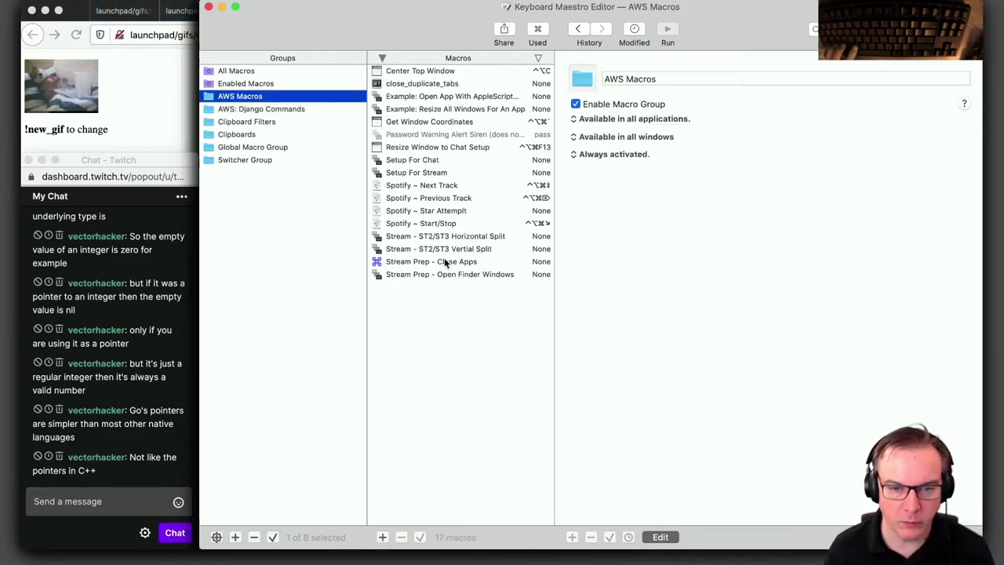
{"action": "left_click", "coordinate": [446, 265]}
{"action": "key", "text": "super+k"}
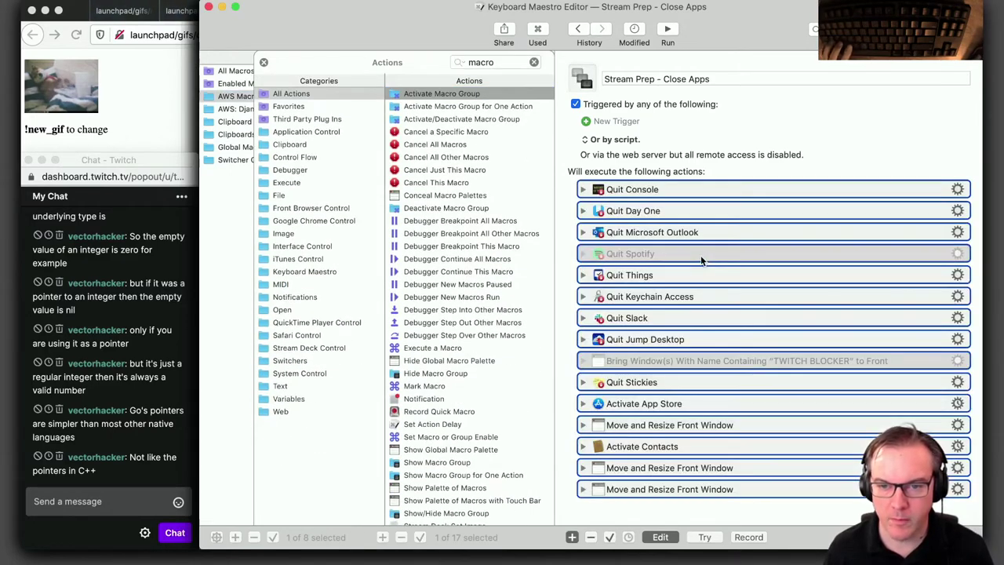
{"action": "left_click", "coordinate": [264, 62]}
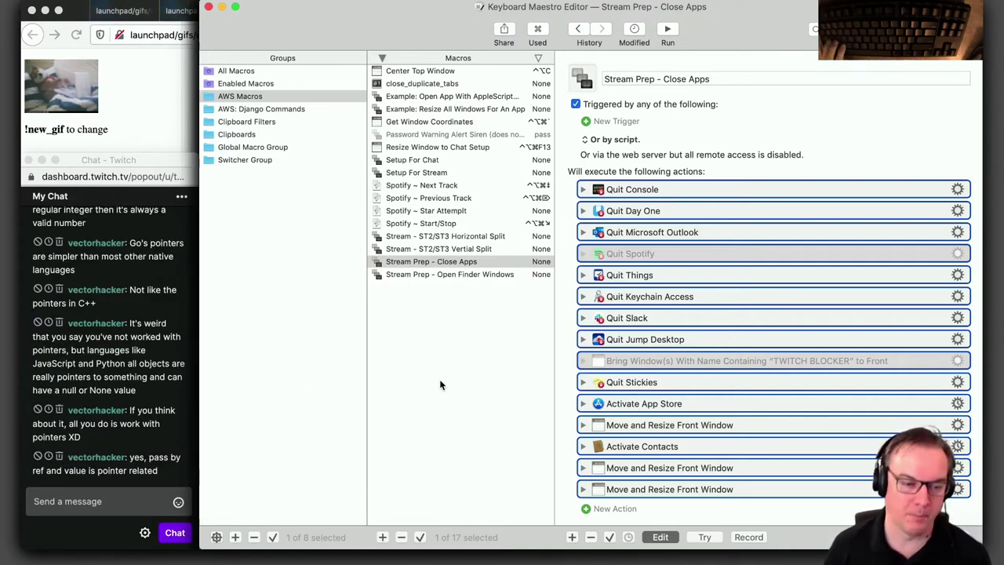
Review the actions of the two Stream Prep macros, close_duplicate_tabs and Get Window Coordinates in AWS Macros
{"action": "left_click", "coordinate": [439, 273]}
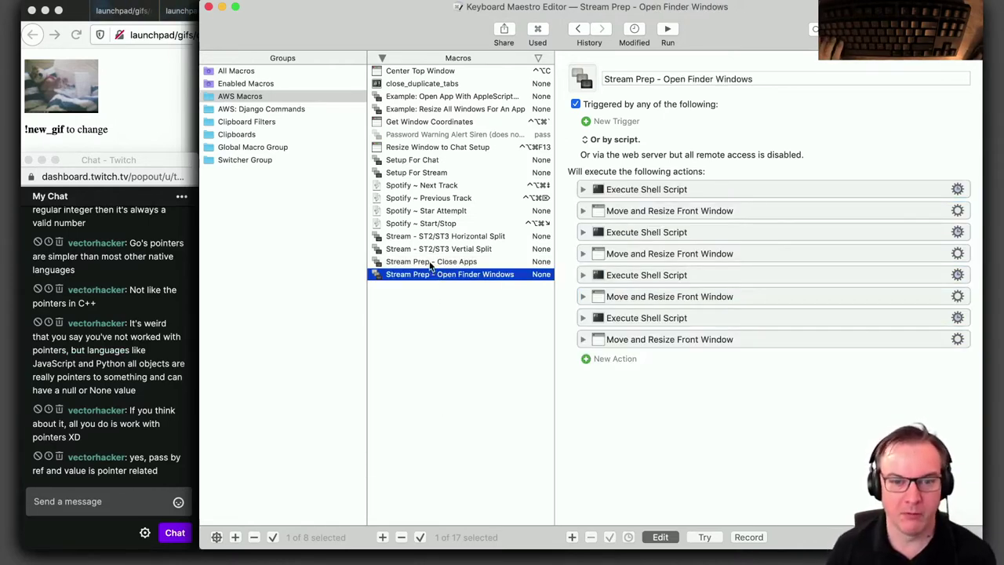
{"action": "left_click", "coordinate": [430, 263]}
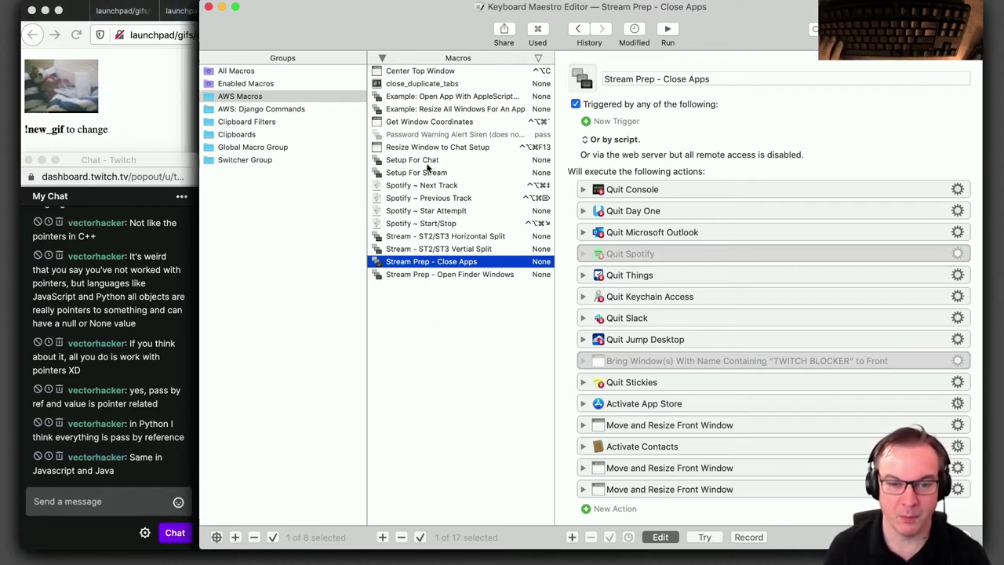
{"action": "left_click", "coordinate": [419, 83]}
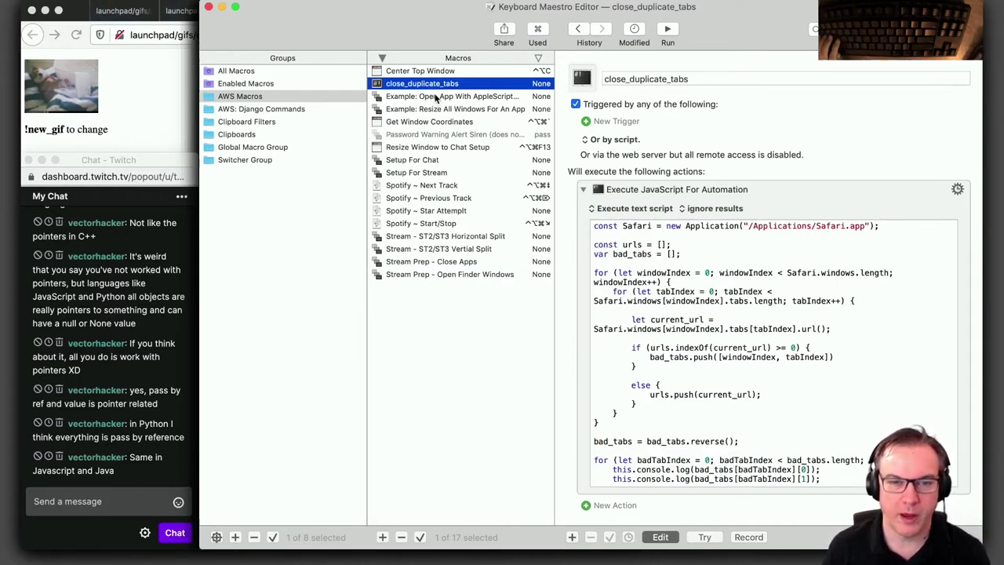
{"action": "left_click", "coordinate": [420, 123]}
{"action": "left_click", "coordinate": [430, 275]}
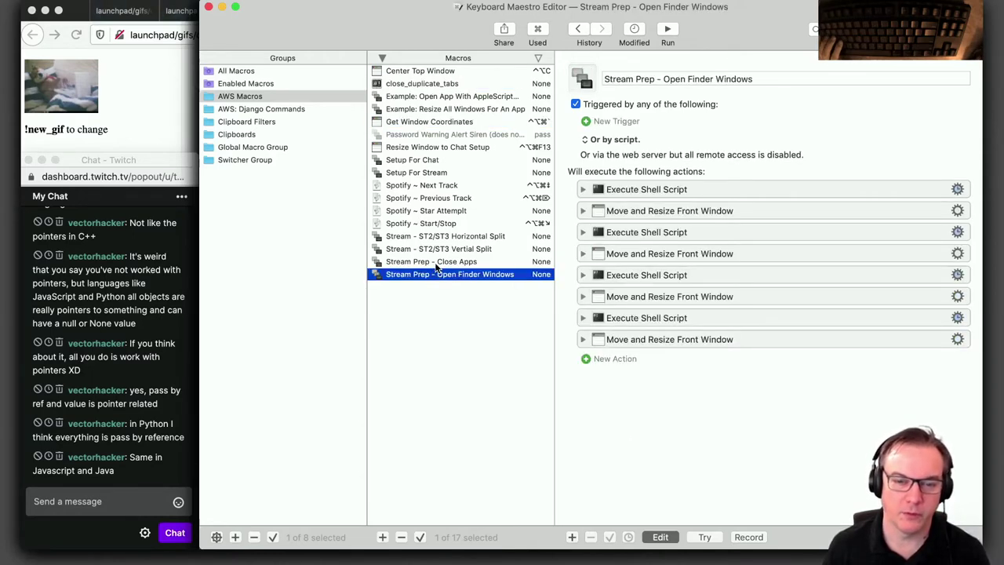
{"action": "left_click", "coordinate": [436, 264]}
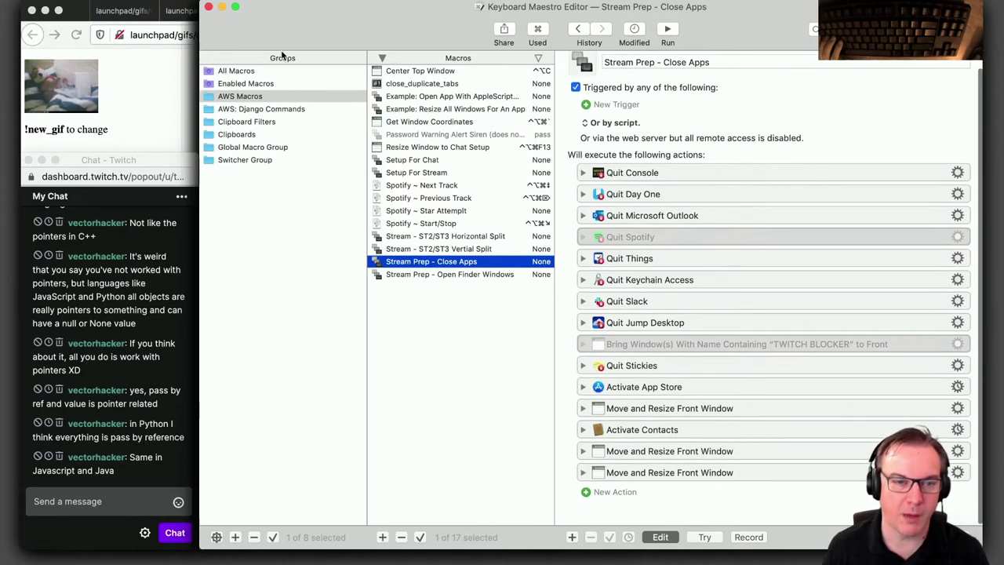
Delete the actions from Quit Console through the last Move and Resize Front Window in resize_windows_for_stream_full_v2 of AWS: Django Commands
{"action": "left_click", "coordinate": [270, 112]}
{"action": "left_click", "coordinate": [444, 83]}
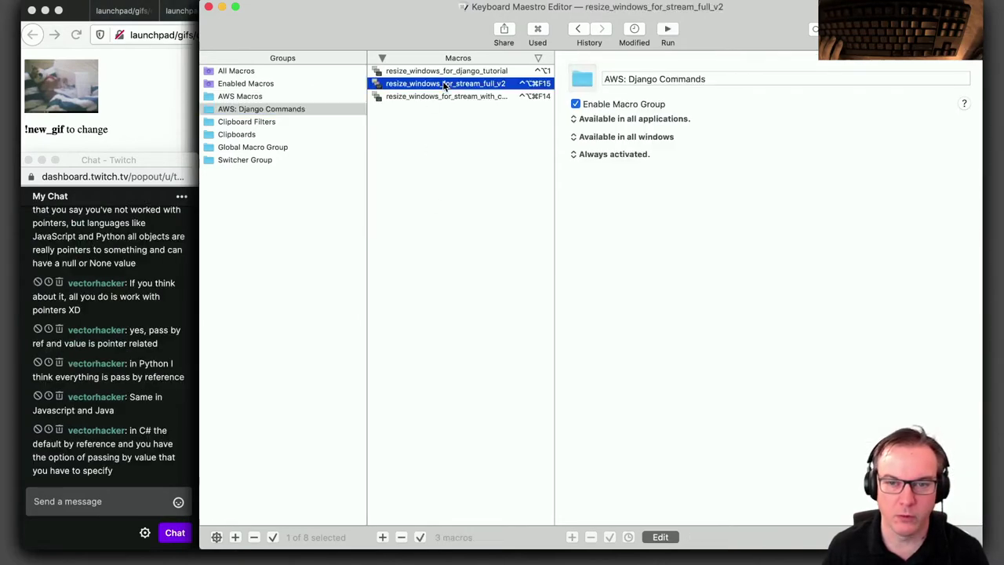
{"action": "scroll", "coordinate": [669, 229], "scroll_direction": "down", "scroll_amount": 5}
{"action": "scroll", "coordinate": [669, 228], "scroll_direction": "down", "scroll_amount": 10}
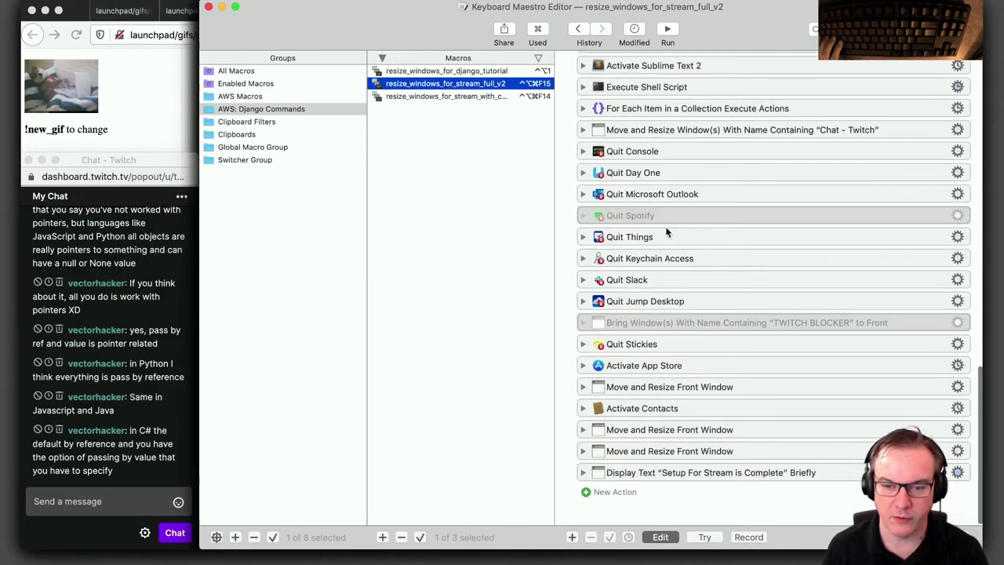
{"action": "left_click", "coordinate": [634, 451]}
{"action": "scroll", "coordinate": [634, 455], "scroll_direction": "up", "scroll_amount": 3}
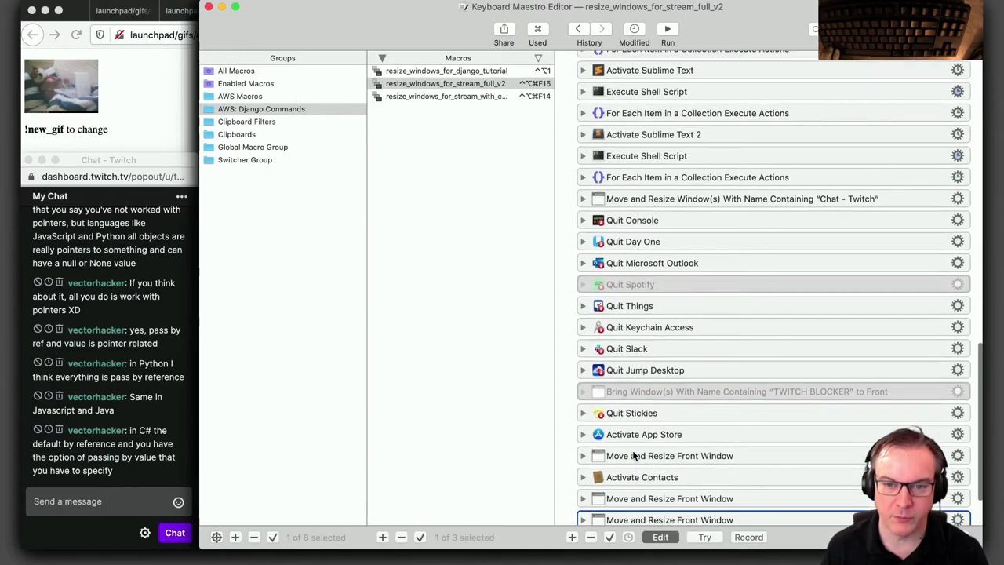
{"action": "scroll", "coordinate": [633, 451], "scroll_direction": "up", "scroll_amount": 3}
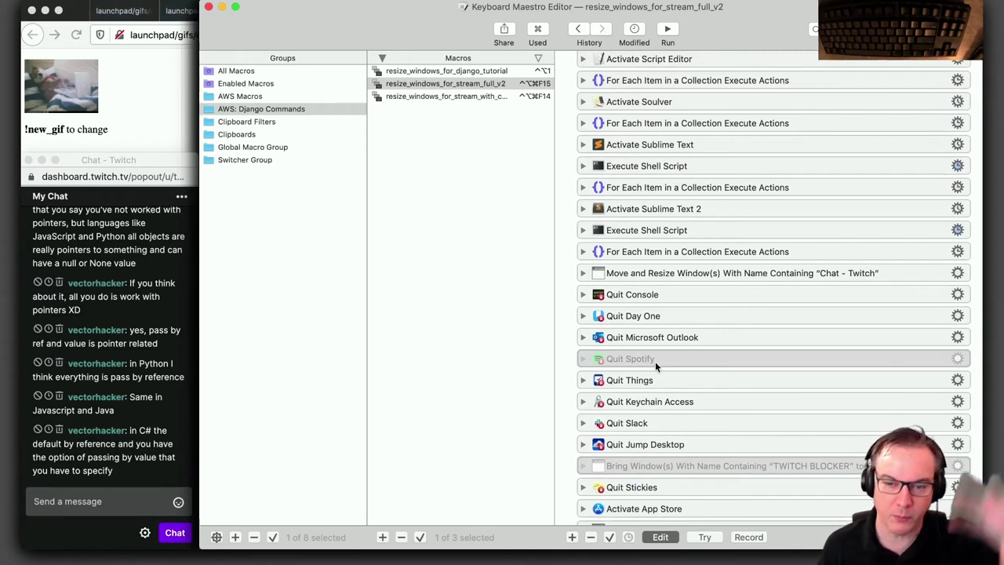
{"action": "left_click", "coordinate": [637, 295], "text": "shift"}
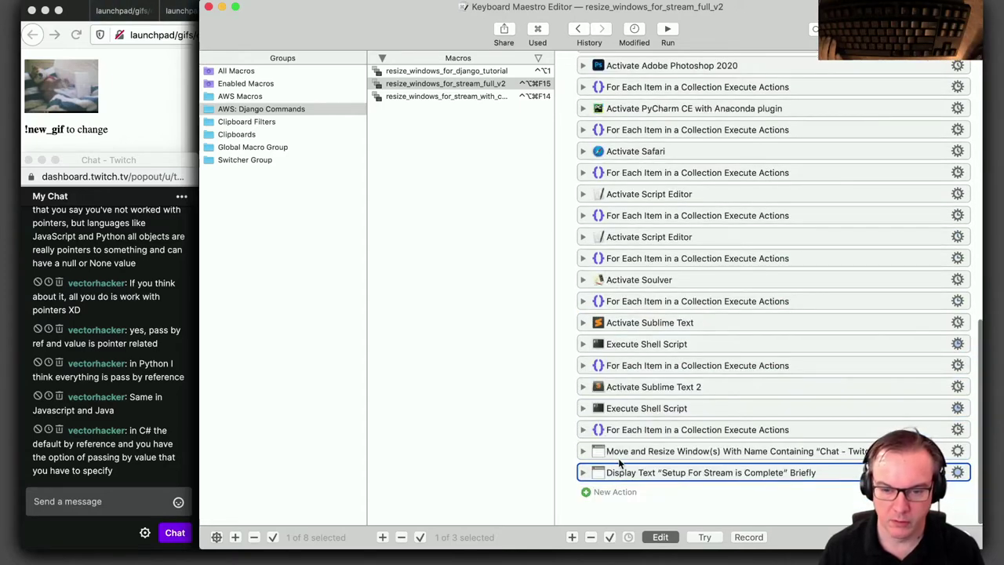
Examine the remaining actions of resize_windows_for_stream_full_v2 and resize_windows_for_stream_with_chat_v2, including the latter's first Move and Resize Front Window action
{"action": "scroll", "coordinate": [620, 463], "scroll_direction": "up", "scroll_amount": 15}
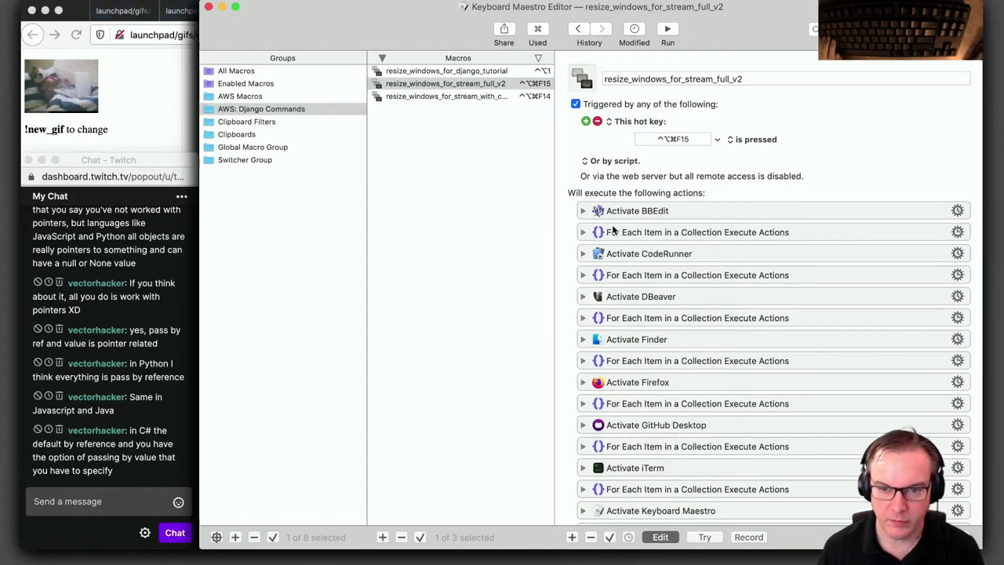
{"action": "scroll", "coordinate": [703, 451], "scroll_direction": "down", "scroll_amount": 15}
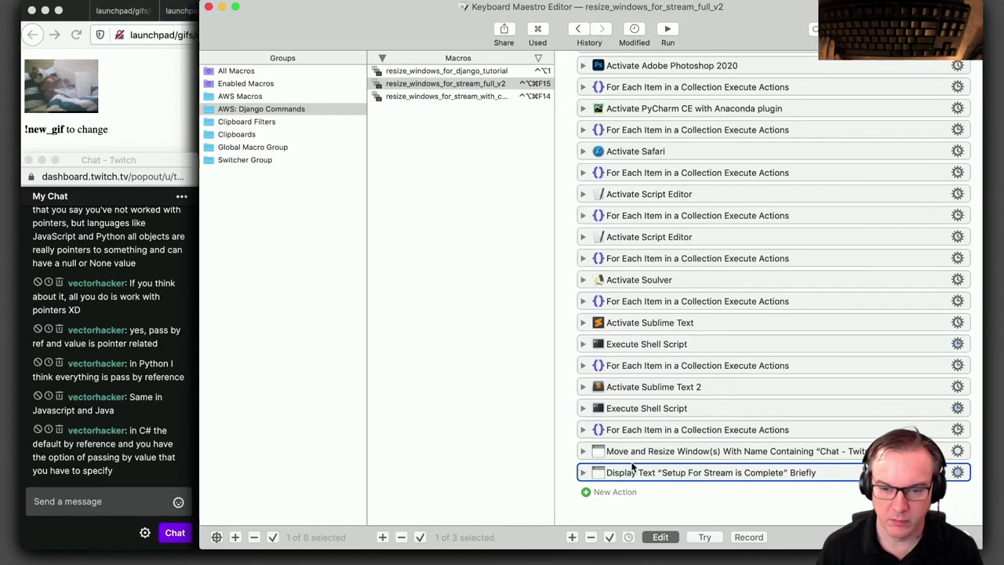
{"action": "left_click", "coordinate": [443, 100]}
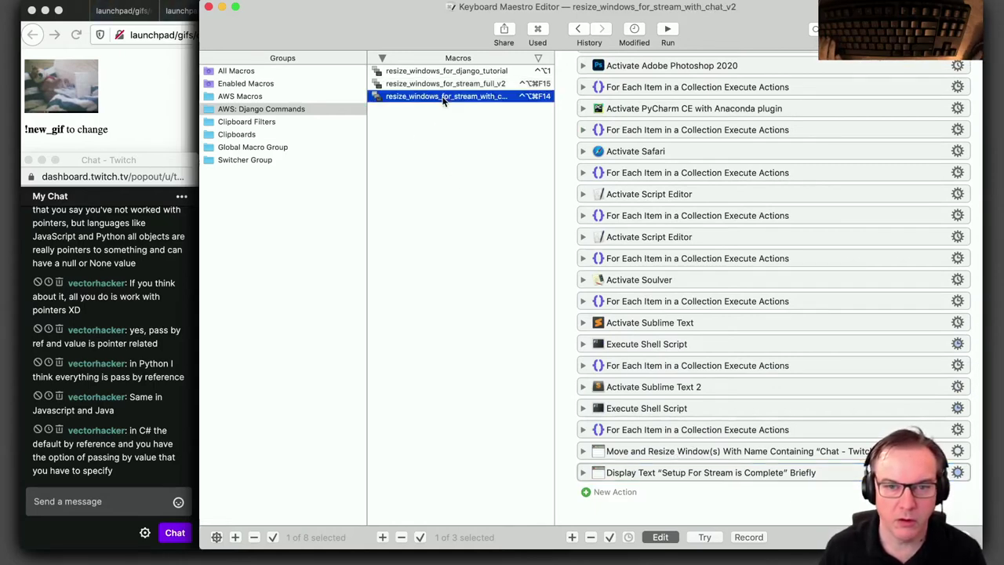
{"action": "scroll", "coordinate": [662, 446], "scroll_direction": "up", "scroll_amount": 10}
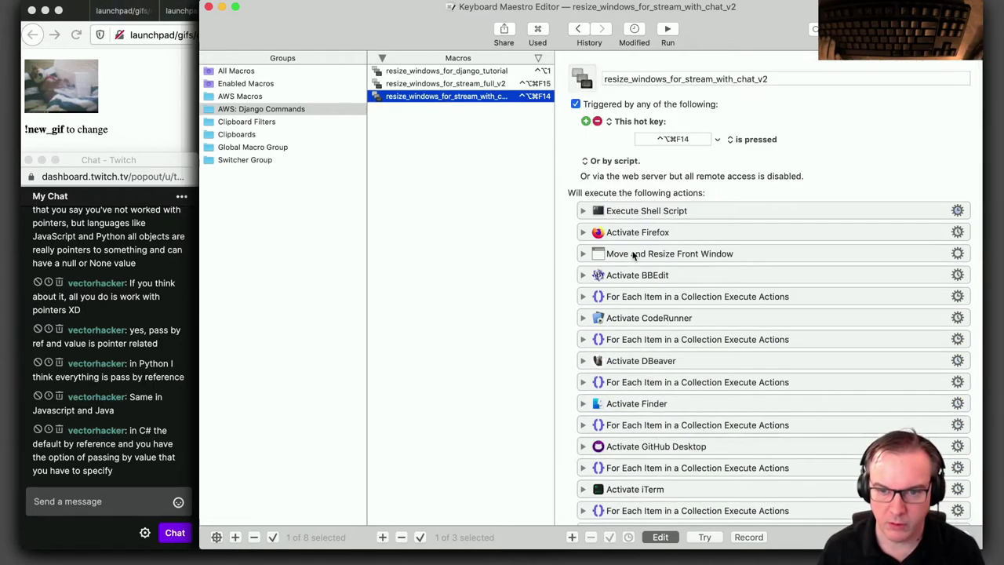
{"action": "left_click", "coordinate": [583, 254]}
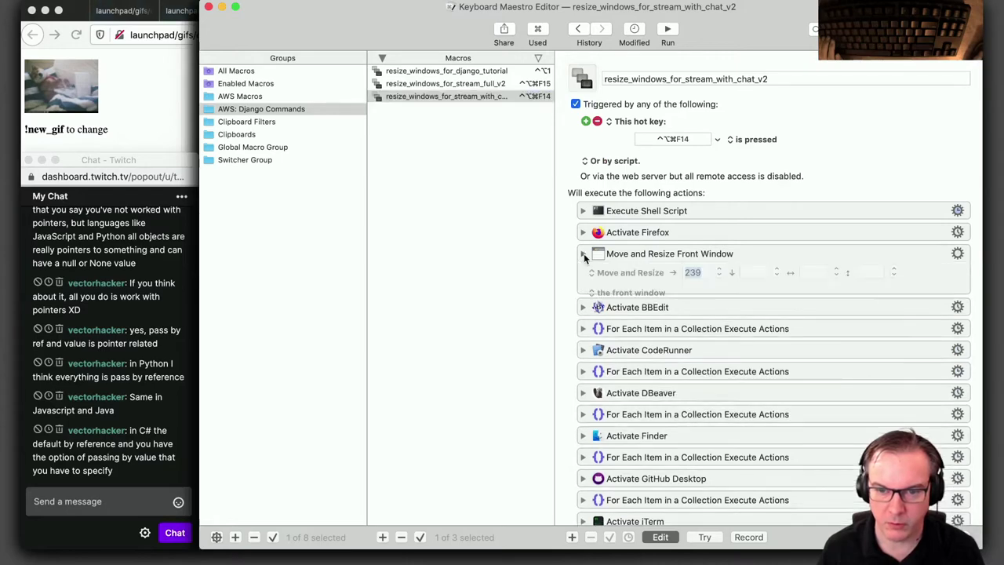
{"action": "left_click", "coordinate": [583, 255]}
{"action": "scroll", "coordinate": [664, 362], "scroll_direction": "down", "scroll_amount": 15}
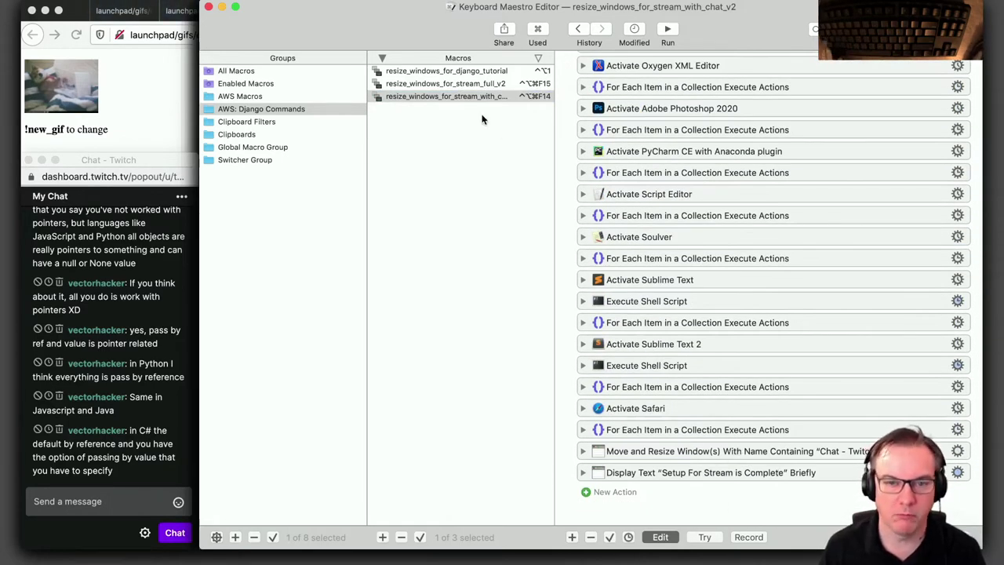
{"action": "left_click", "coordinate": [474, 85]}
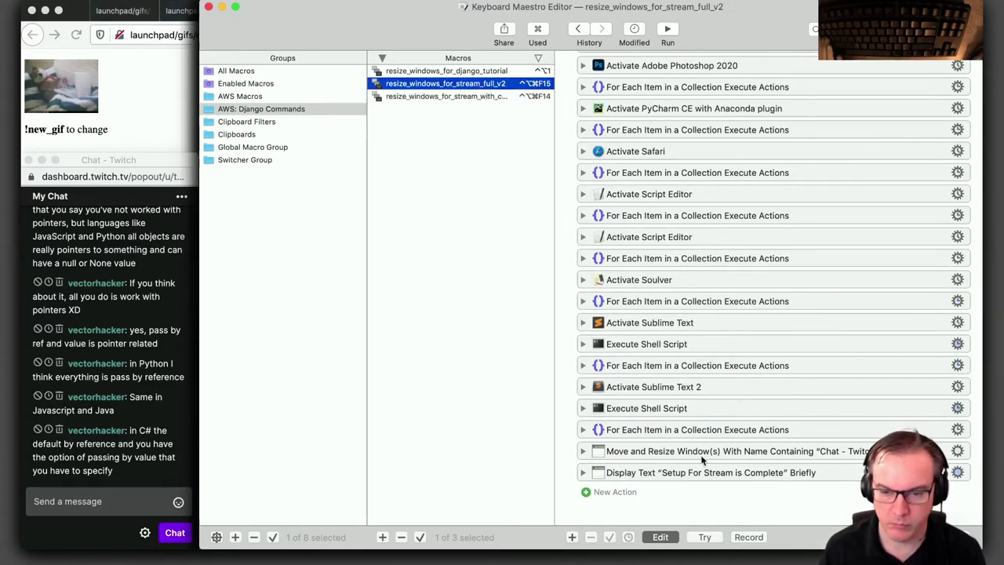
{"action": "scroll", "coordinate": [702, 461], "scroll_direction": "up", "scroll_amount": 15}
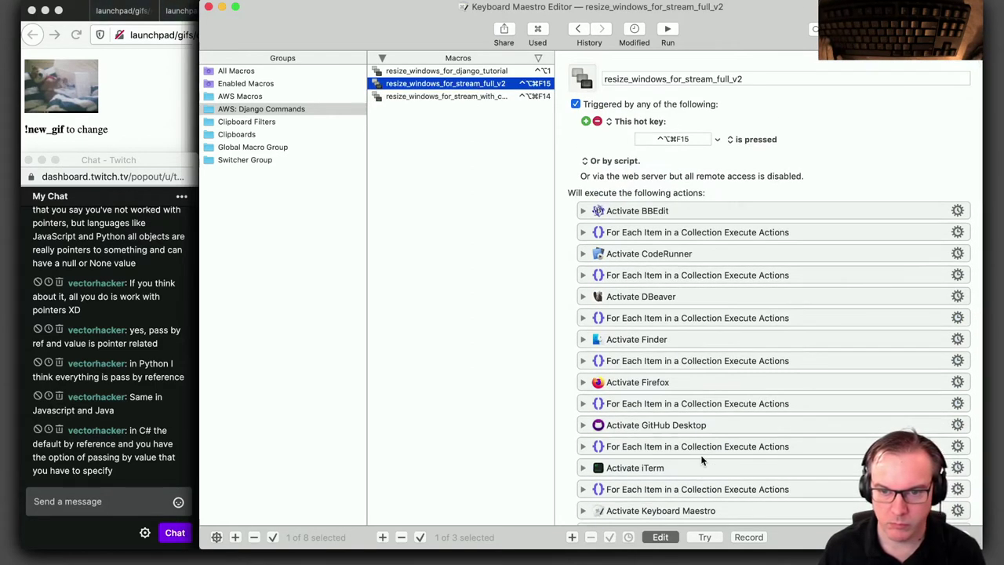
{"action": "scroll", "coordinate": [702, 460], "scroll_direction": "down", "scroll_amount": 15}
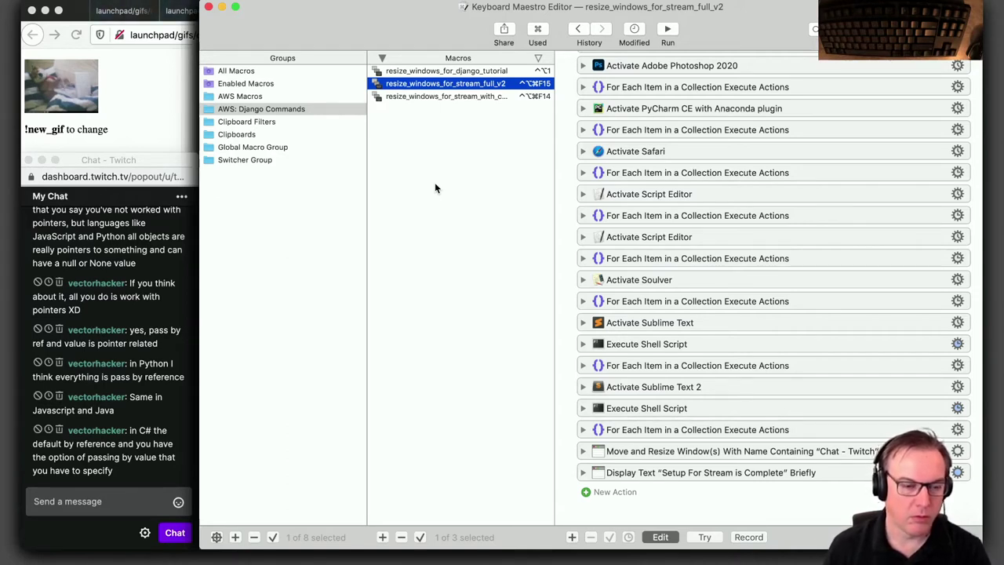
Switch to Safari and search Google for "perl pass by reference by value"
{"action": "key", "text": "super+Tab"}
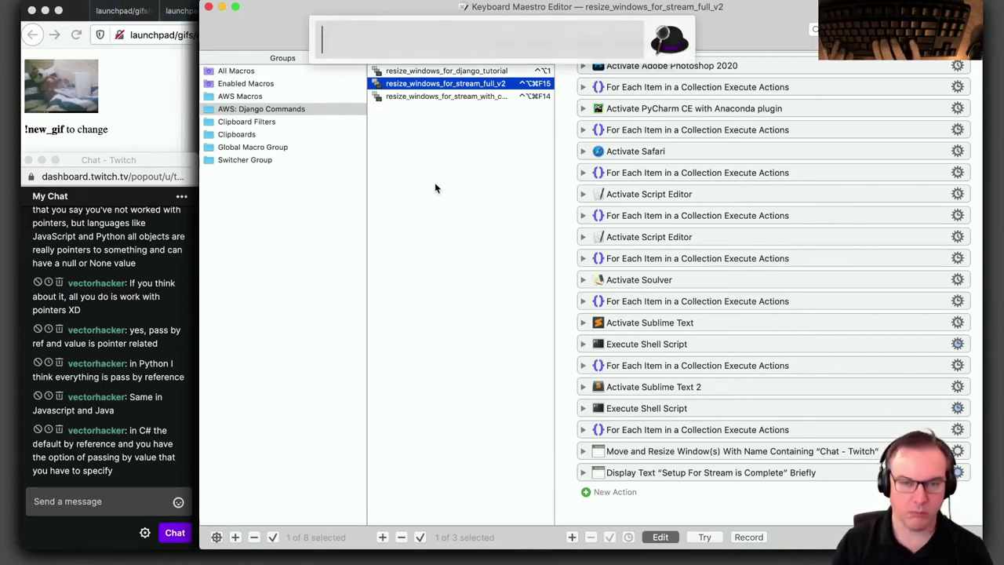
{"action": "key", "text": "super+t"}
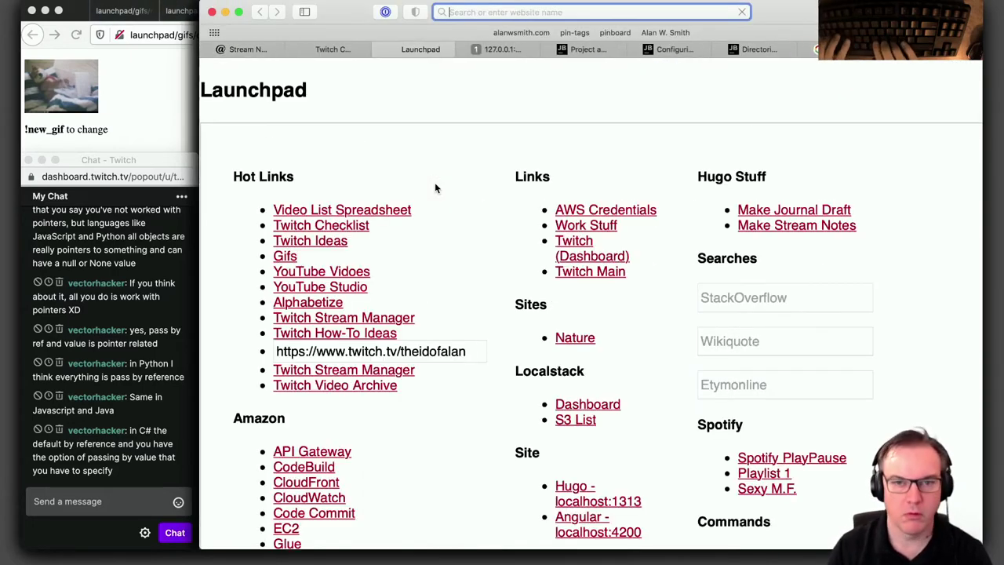
{"action": "type", "text": "perl pass "}
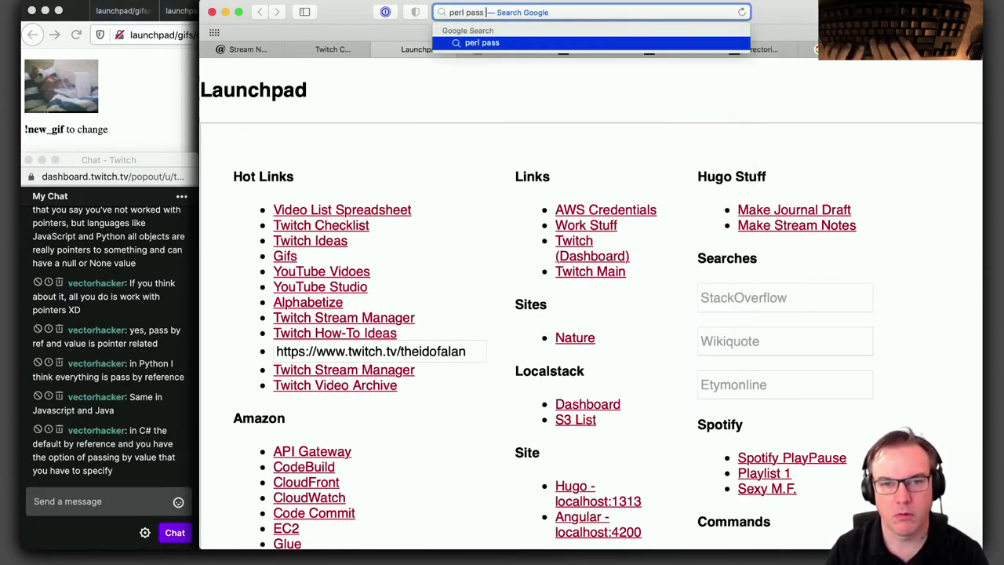
{"action": "type", "text": "by reference by value"}
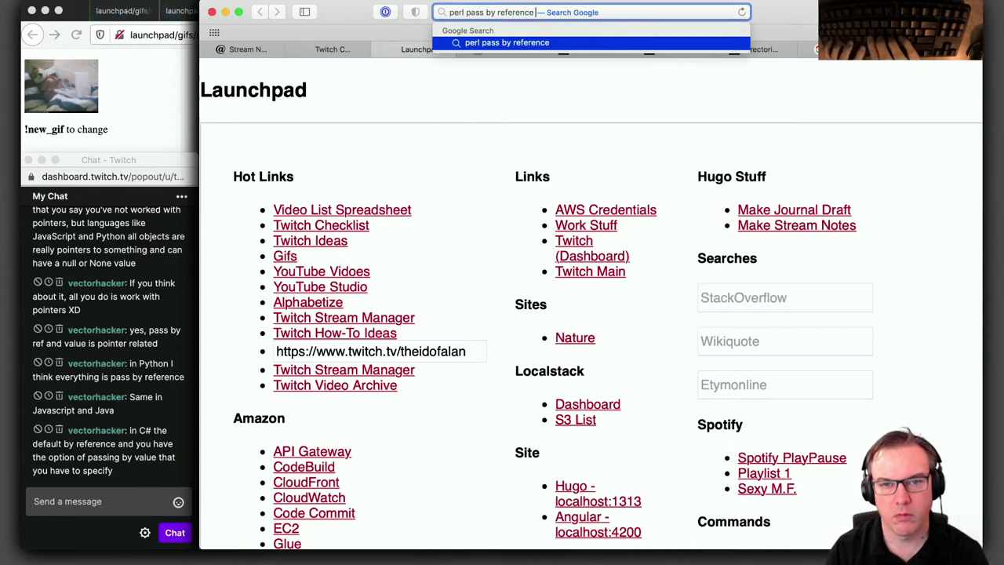
{"action": "key", "text": "Return"}
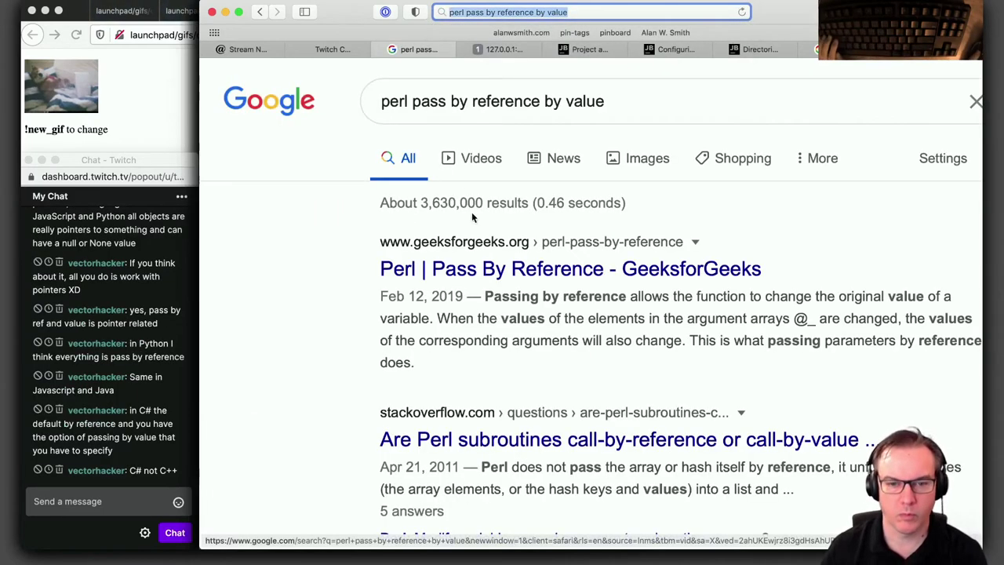
Open the GeeksforGeeks result on Perl pass by reference in a separate tab and read its explanation
{"action": "left_click", "coordinate": [539, 275], "text": "super"}
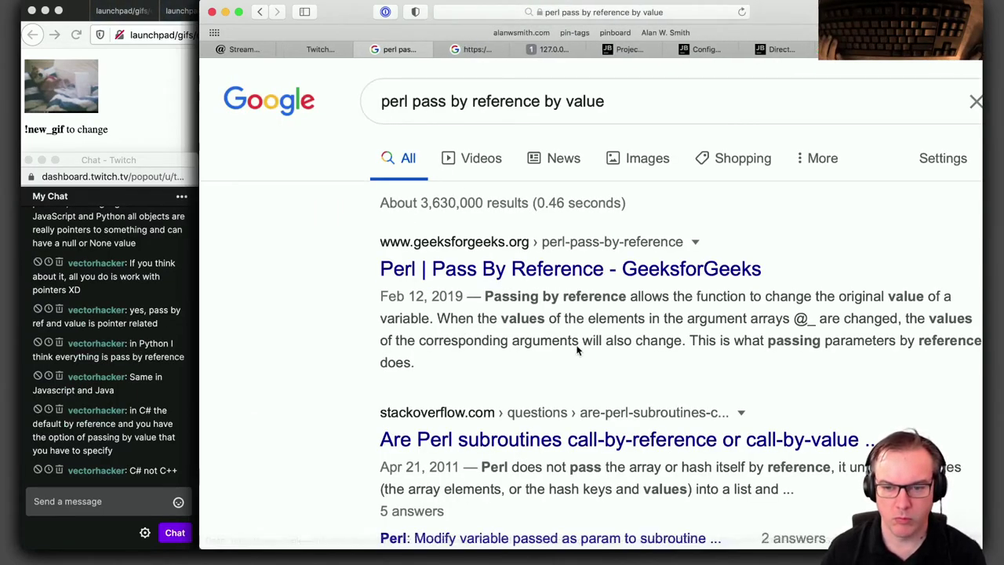
{"action": "scroll", "coordinate": [577, 351], "scroll_direction": "down", "scroll_amount": 3}
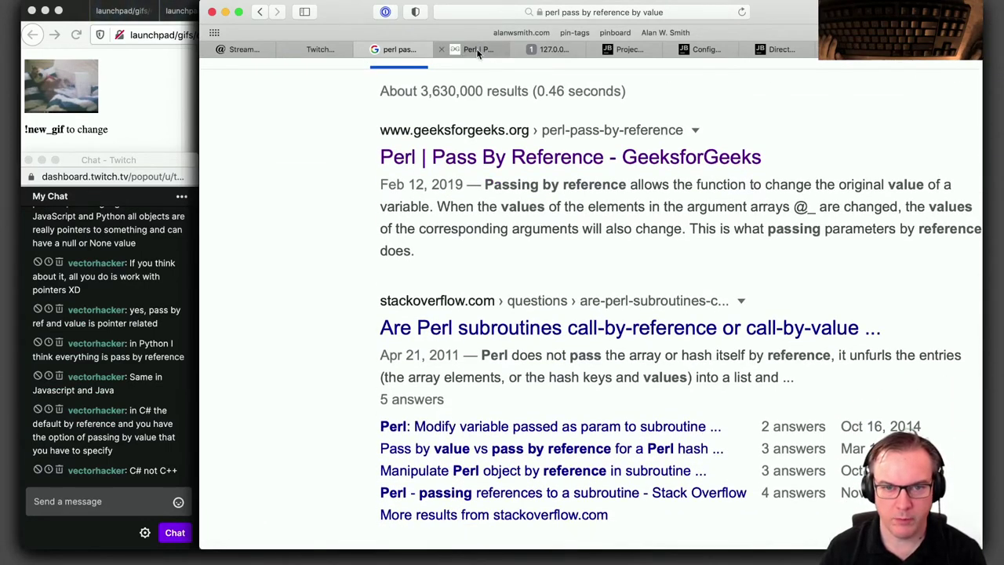
{"action": "key", "text": "ctrl+Tab"}
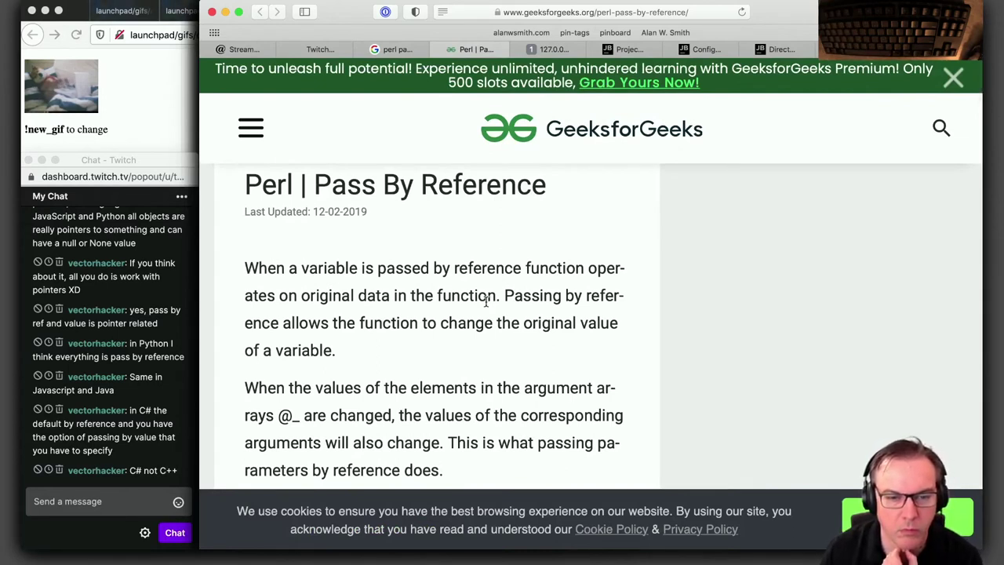
{"action": "scroll", "coordinate": [486, 304], "scroll_direction": "down", "scroll_amount": 1}
{"action": "scroll", "coordinate": [487, 304], "scroll_direction": "down", "scroll_amount": 1}
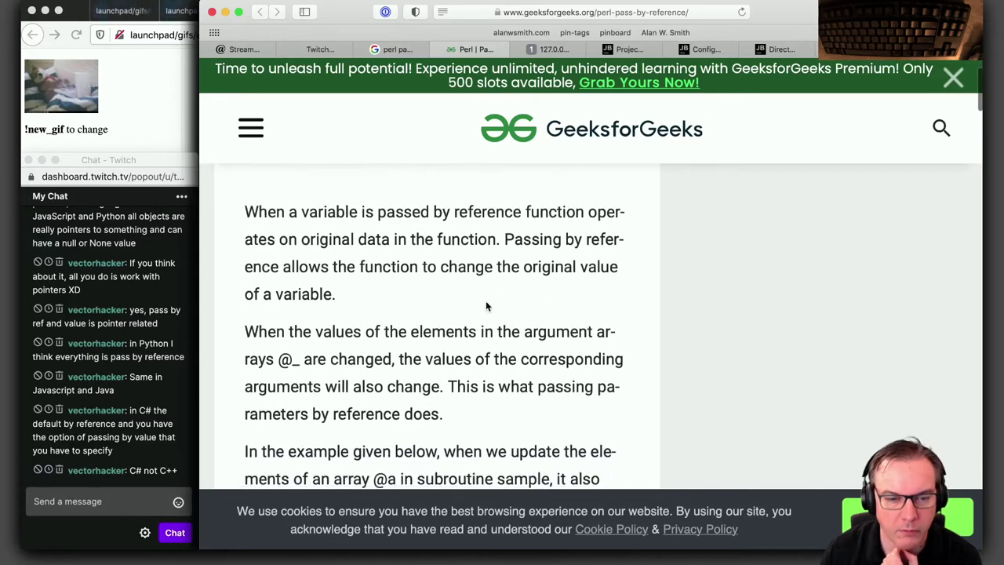
{"action": "scroll", "coordinate": [486, 306], "scroll_direction": "down", "scroll_amount": 1}
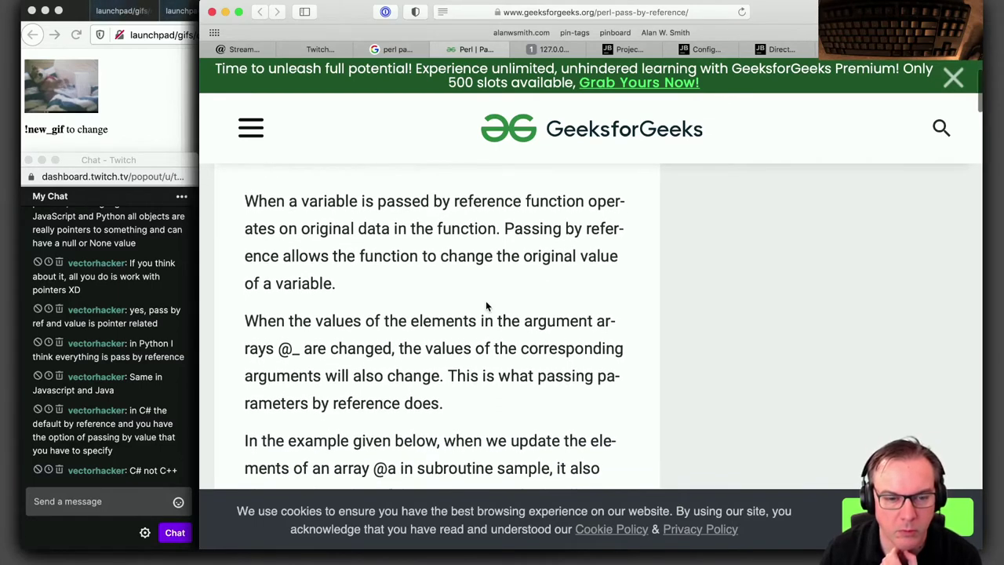
Read the GeeksforGeeks explanation of the @_ argument array and Example 1, including its sample(@a) call and output
{"action": "scroll", "coordinate": [486, 306], "scroll_direction": "down", "scroll_amount": 1}
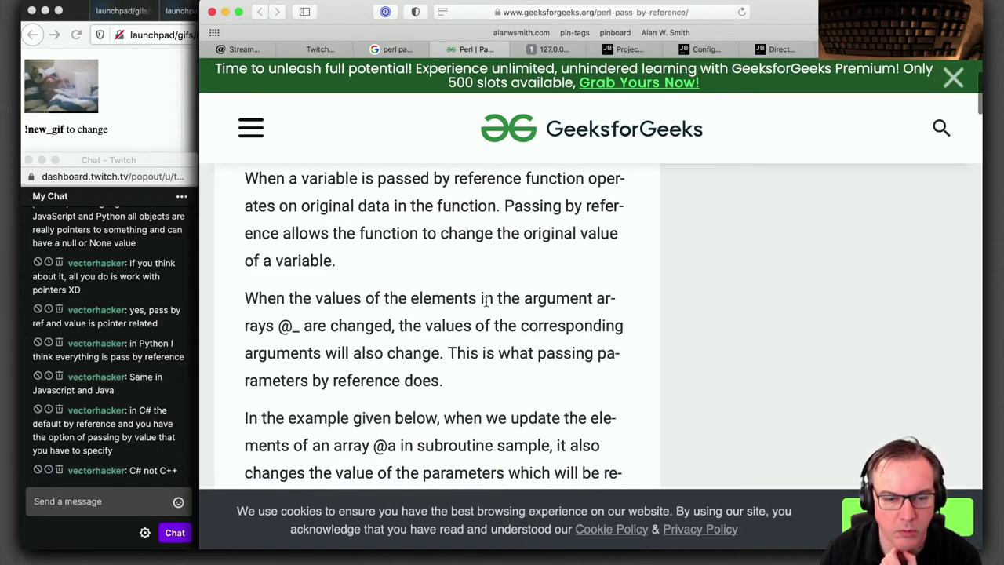
{"action": "scroll", "coordinate": [486, 302], "scroll_direction": "down", "scroll_amount": 4}
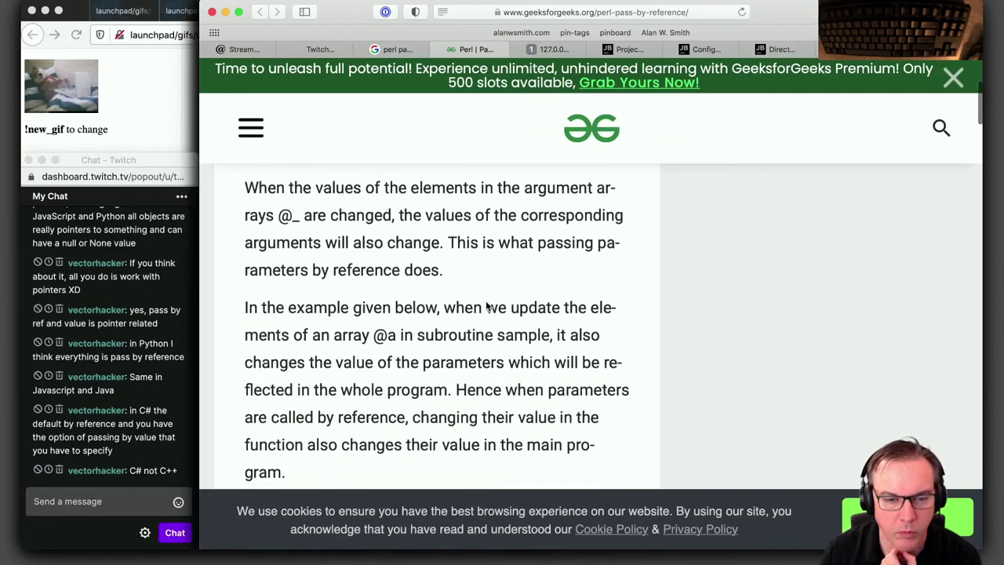
{"action": "scroll", "coordinate": [486, 306], "scroll_direction": "down", "scroll_amount": 2}
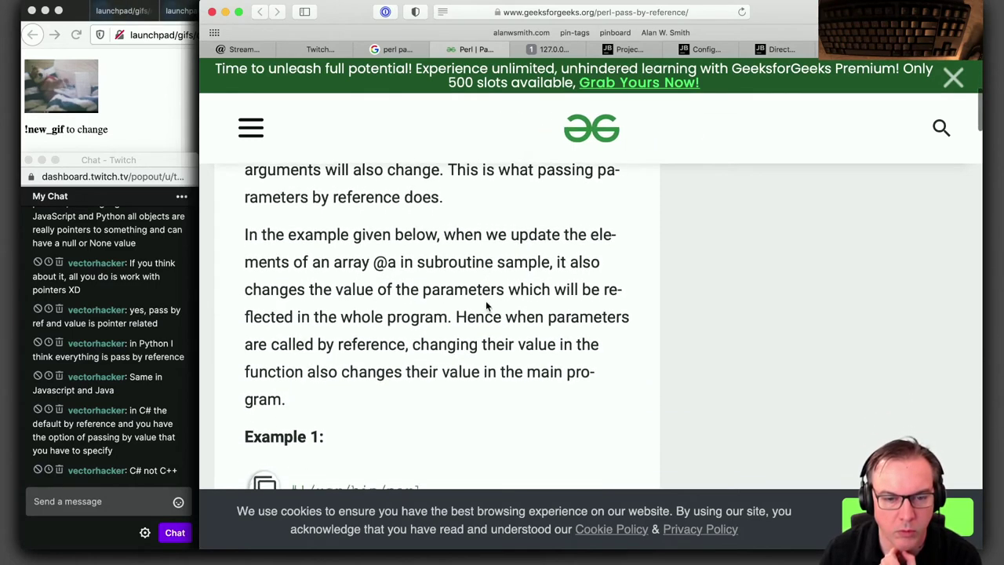
{"action": "scroll", "coordinate": [486, 306], "scroll_direction": "down", "scroll_amount": 6}
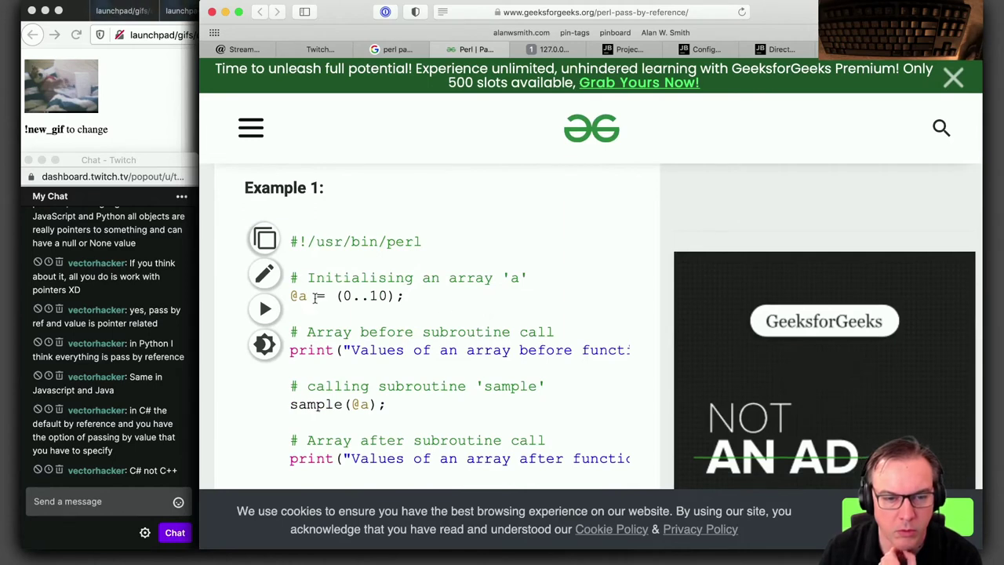
{"action": "scroll", "coordinate": [352, 291], "scroll_direction": "down", "scroll_amount": 3}
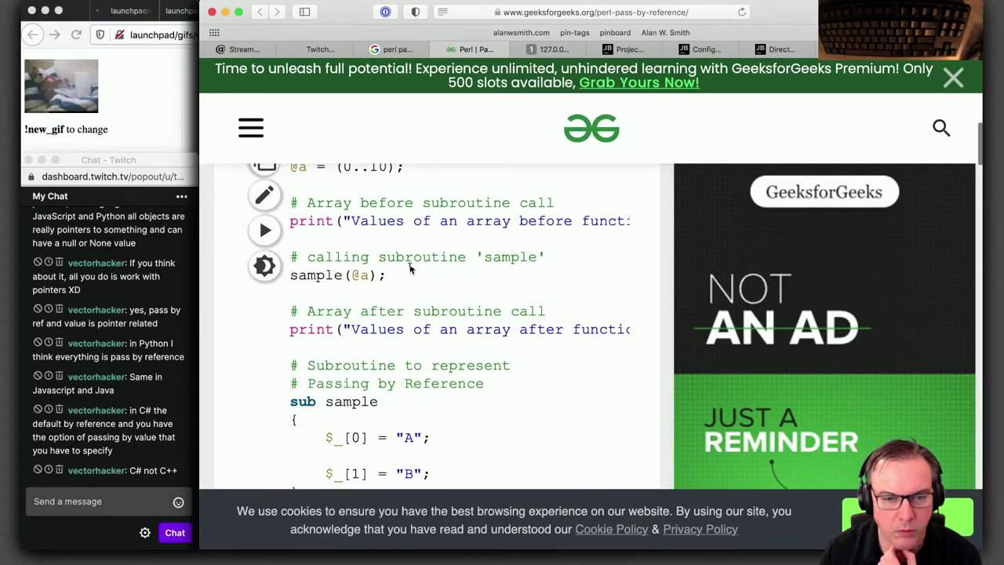
{"action": "left_click_drag", "start_coordinate": [393, 271], "coordinate": [330, 250]}
{"action": "scroll", "coordinate": [349, 302], "scroll_direction": "down", "scroll_amount": 1}
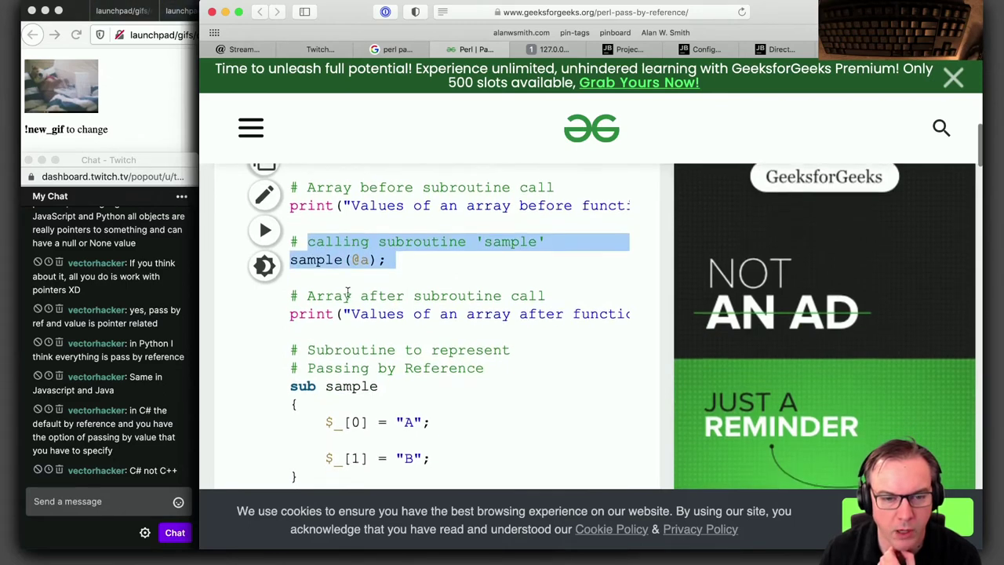
{"action": "scroll", "coordinate": [392, 312], "scroll_direction": "down", "scroll_amount": 2}
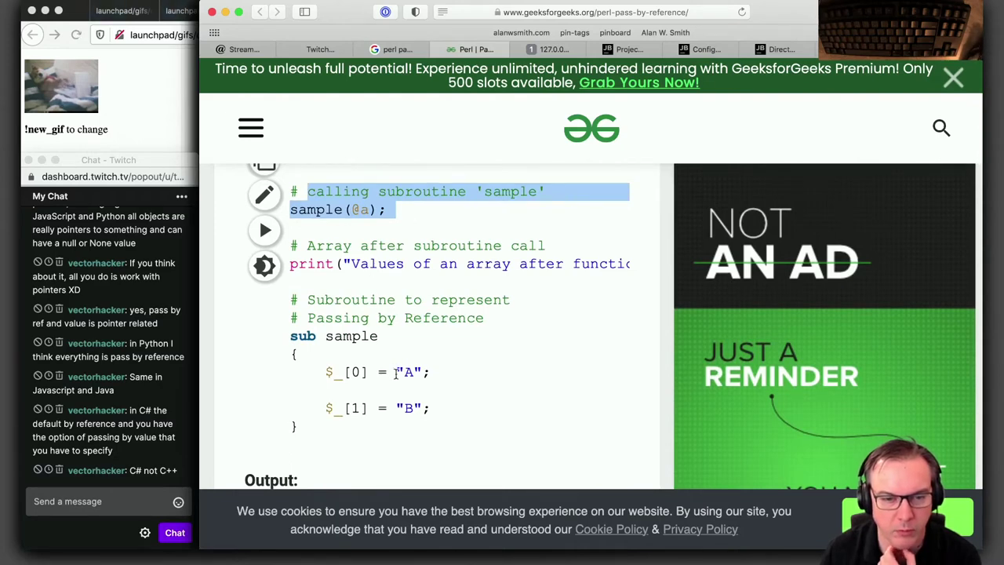
{"action": "scroll", "coordinate": [397, 375], "scroll_direction": "down", "scroll_amount": 5}
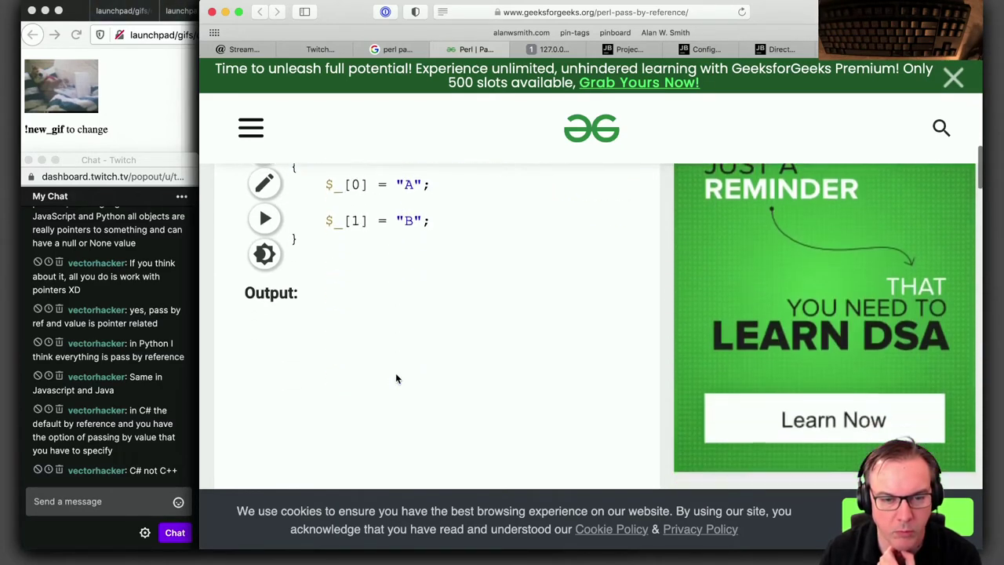
{"action": "scroll", "coordinate": [396, 379], "scroll_direction": "down", "scroll_amount": 5}
{"action": "scroll", "coordinate": [396, 378], "scroll_direction": "down", "scroll_amount": 7}
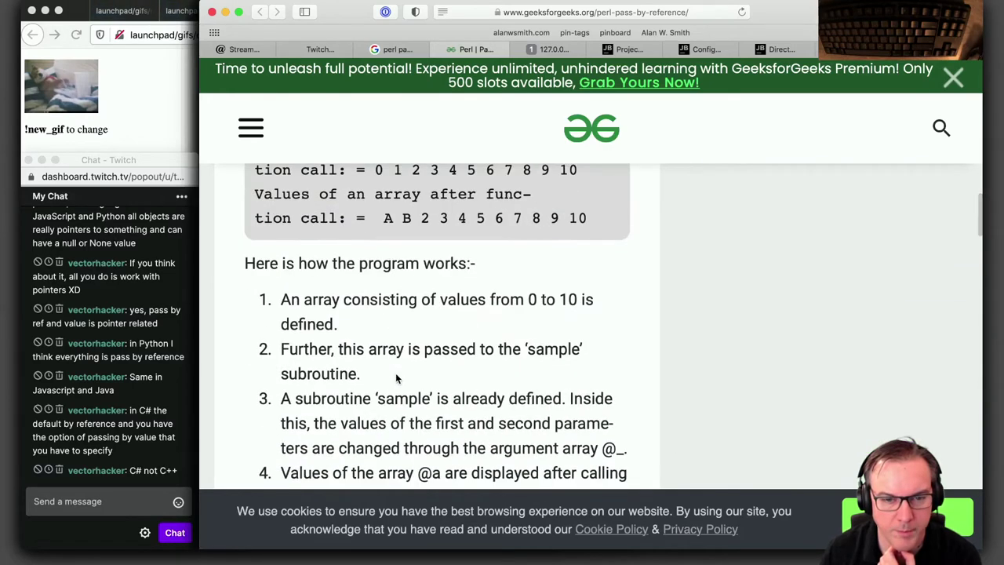
Examine Example 2, which passes scalars $x and $y to the sample subroutine, including the subroutine's assignments and the output
{"action": "scroll", "coordinate": [396, 377], "scroll_direction": "down", "scroll_amount": 10}
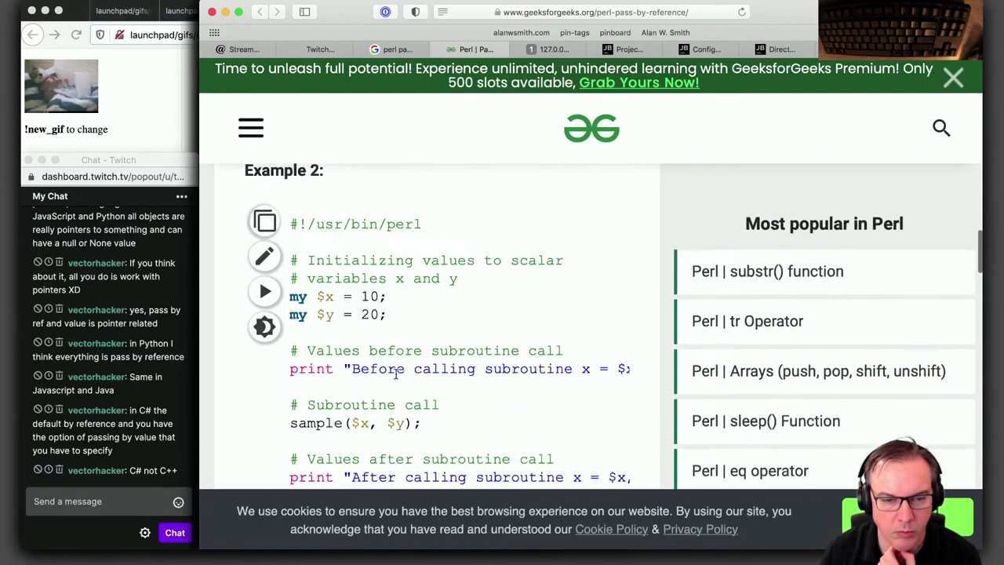
{"action": "scroll", "coordinate": [396, 375], "scroll_direction": "down", "scroll_amount": 3}
{"action": "scroll", "coordinate": [396, 377], "scroll_direction": "down", "scroll_amount": 3}
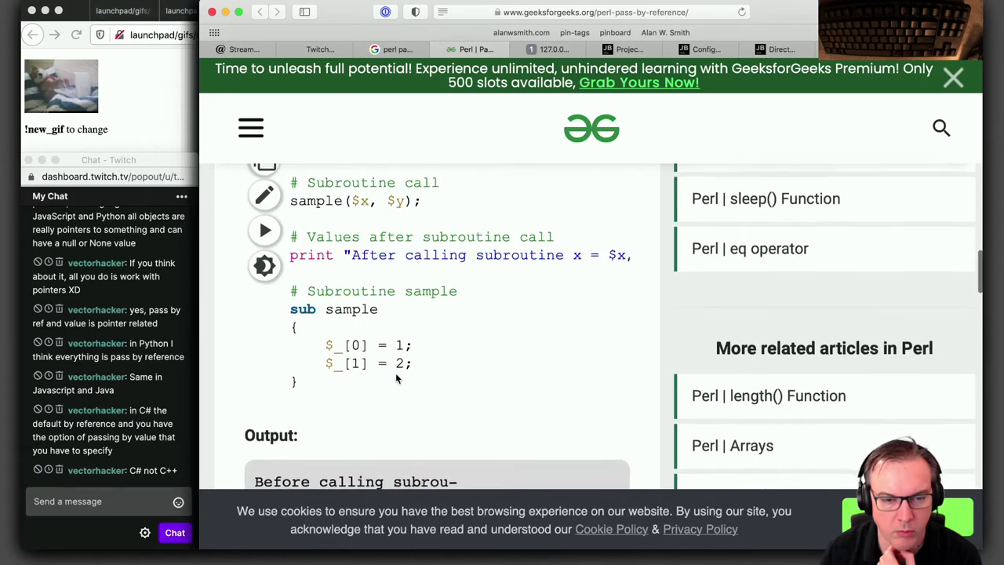
{"action": "scroll", "coordinate": [396, 378], "scroll_direction": "up", "scroll_amount": 2}
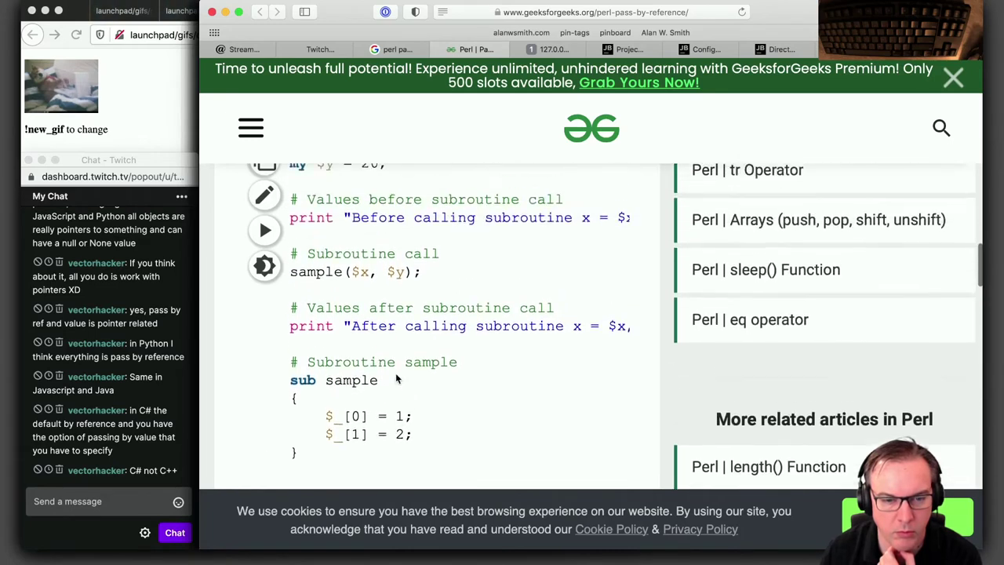
{"action": "left_click_drag", "start_coordinate": [408, 444], "coordinate": [302, 423]}
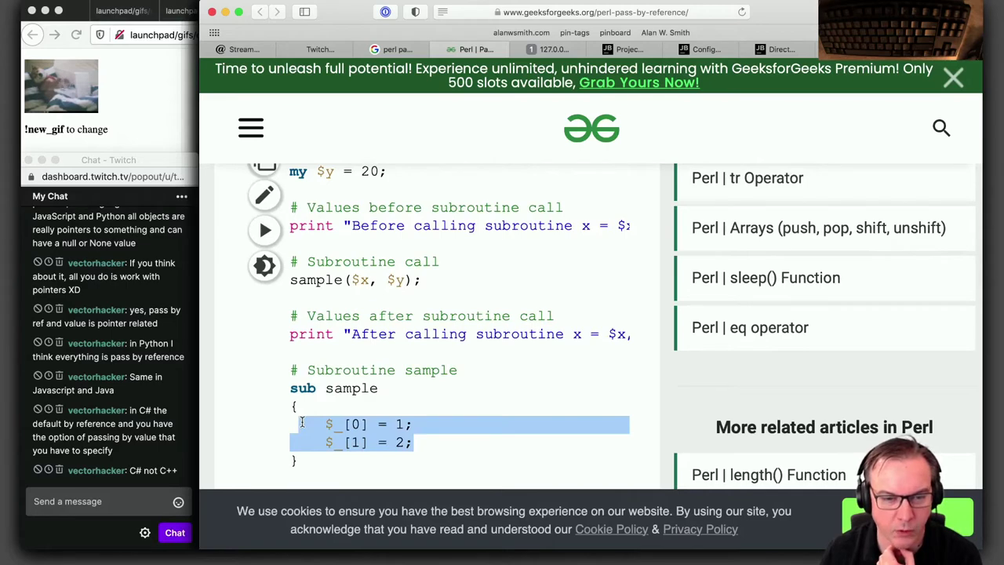
{"action": "scroll", "coordinate": [394, 402], "scroll_direction": "down", "scroll_amount": 4}
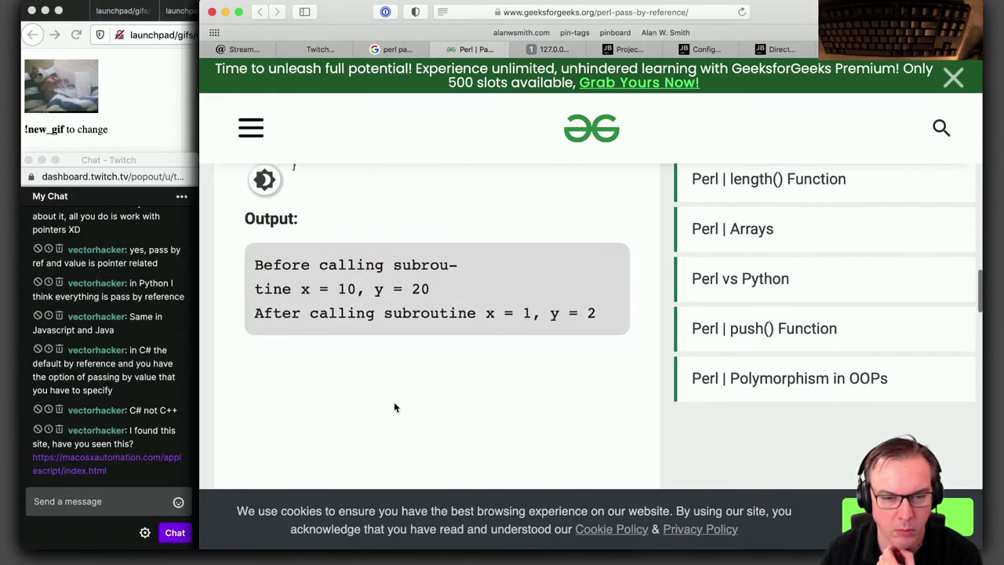
{"action": "left_click", "coordinate": [106, 507]}
{"action": "left_click", "coordinate": [106, 463]}
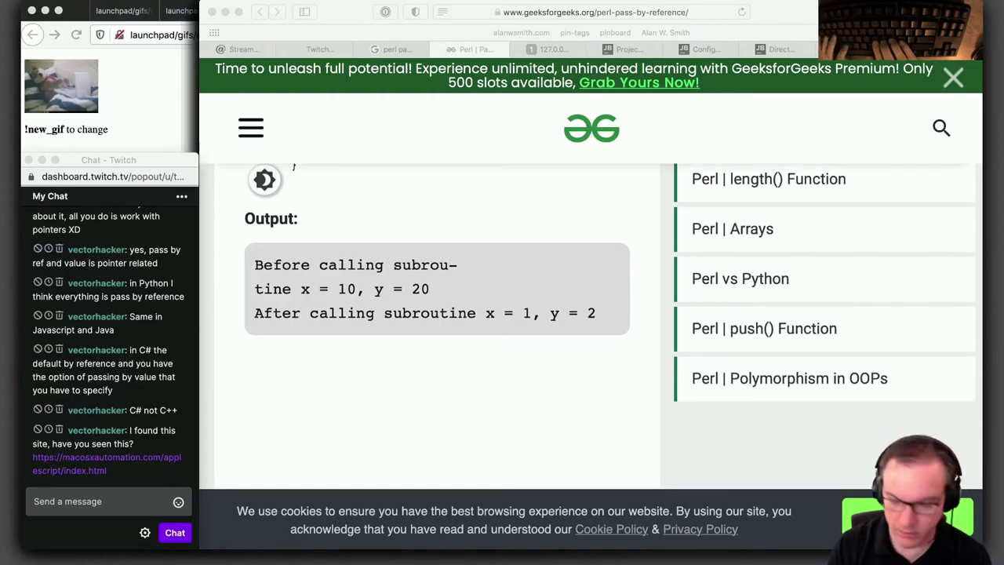
{"action": "key", "text": "super+t"}
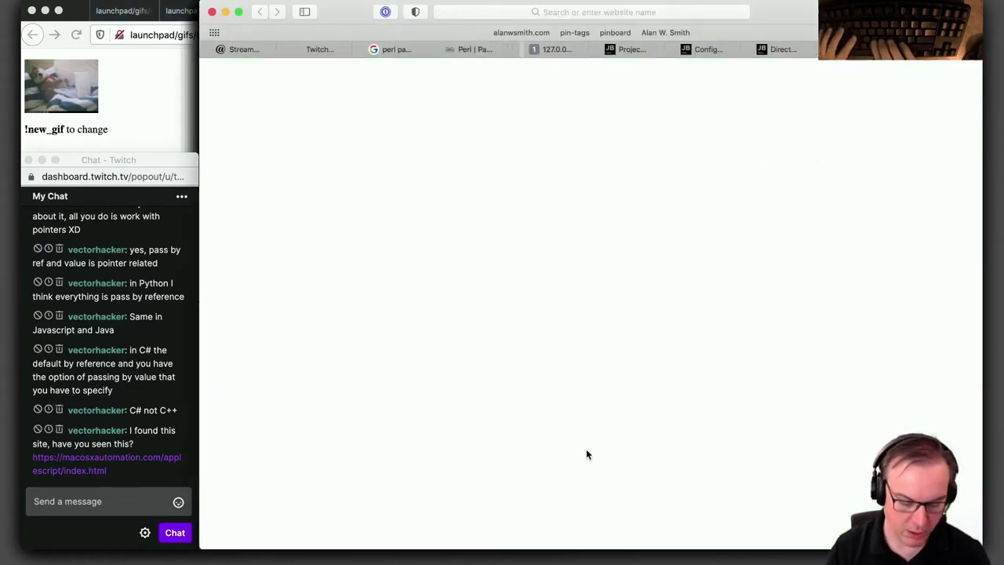
{"action": "type", "text": "https://macosxautomation.com/applescript/index.html"}
{"action": "key", "text": "Return"}
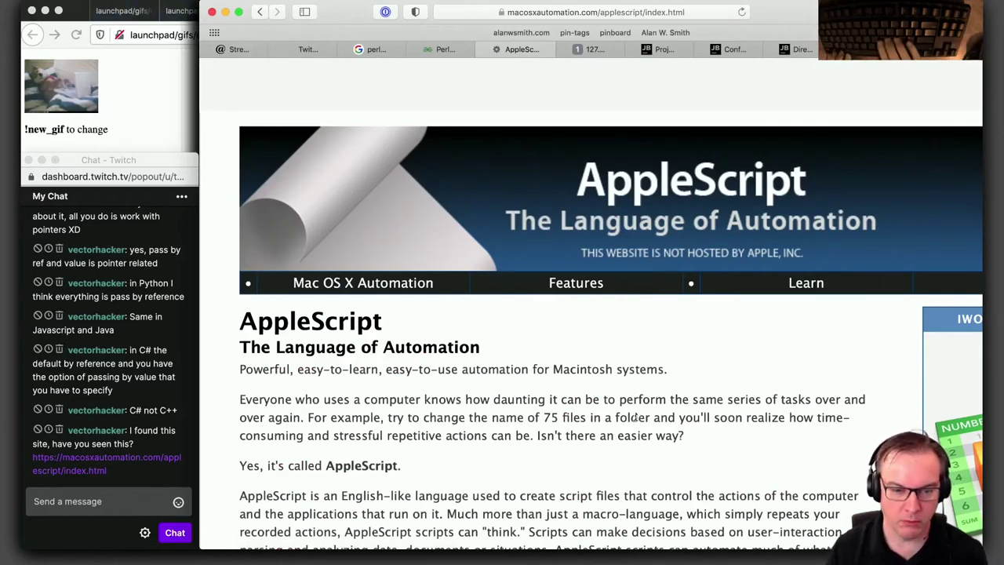
Switch to nvALT and find the "applescript- Notes" note to check its macosxautomation.com source link
{"action": "key", "text": "alt+space"}
{"action": "type", "text": "nvalt"}
{"action": "key", "text": "Return"}
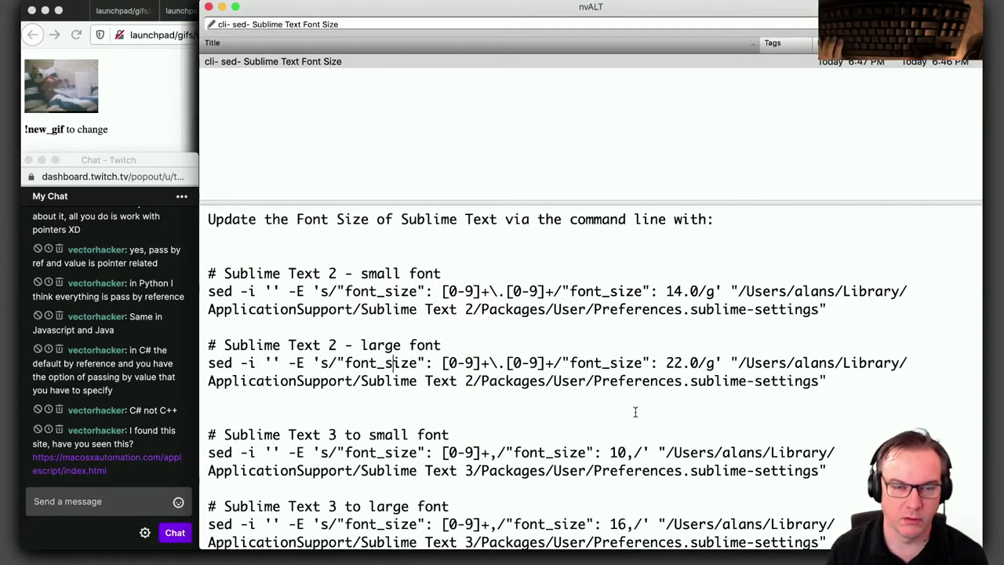
{"action": "type", "text": "applescript- Notes"}
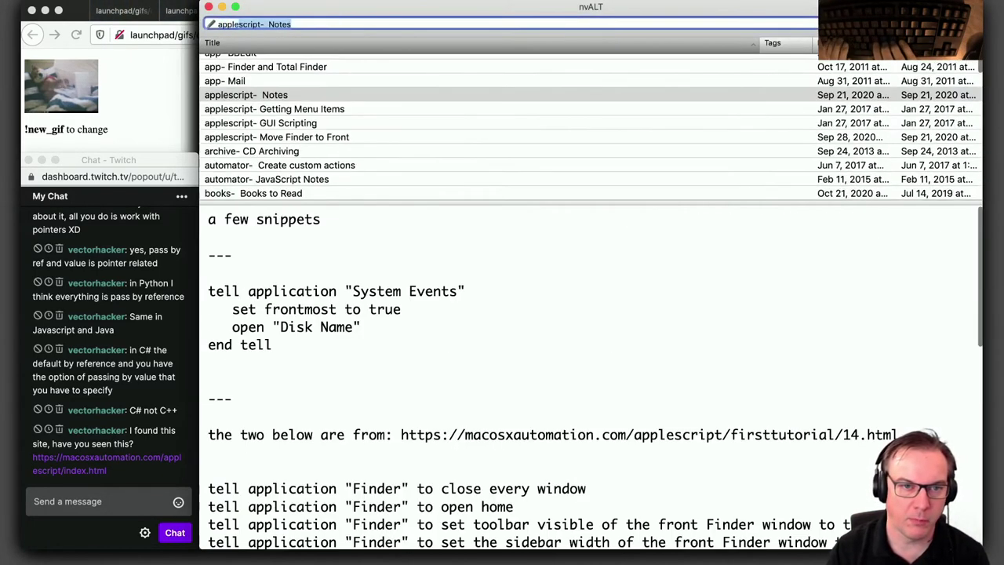
{"action": "scroll", "coordinate": [951, 70], "scroll_direction": "down", "scroll_amount": 1}
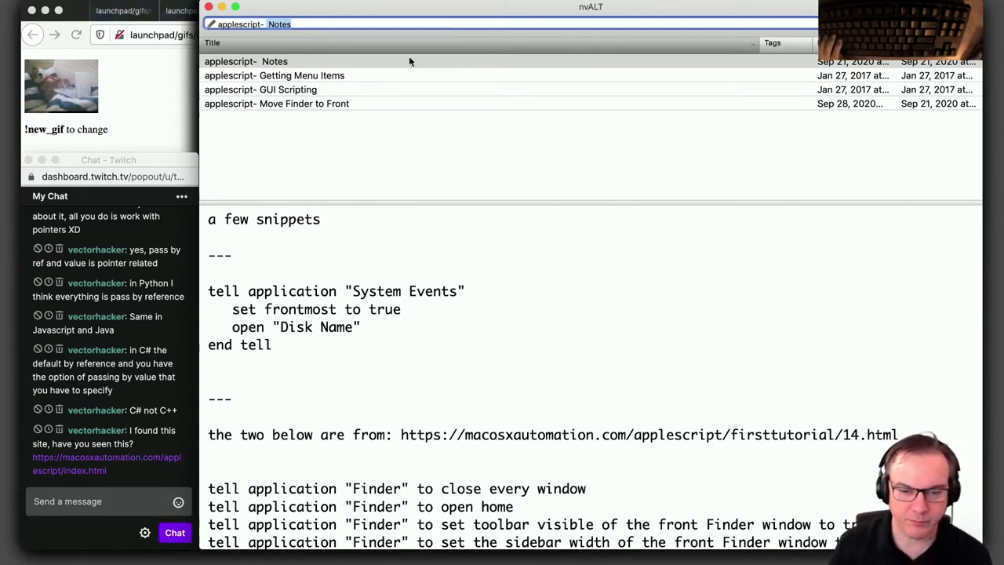
{"action": "left_click", "coordinate": [689, 451]}
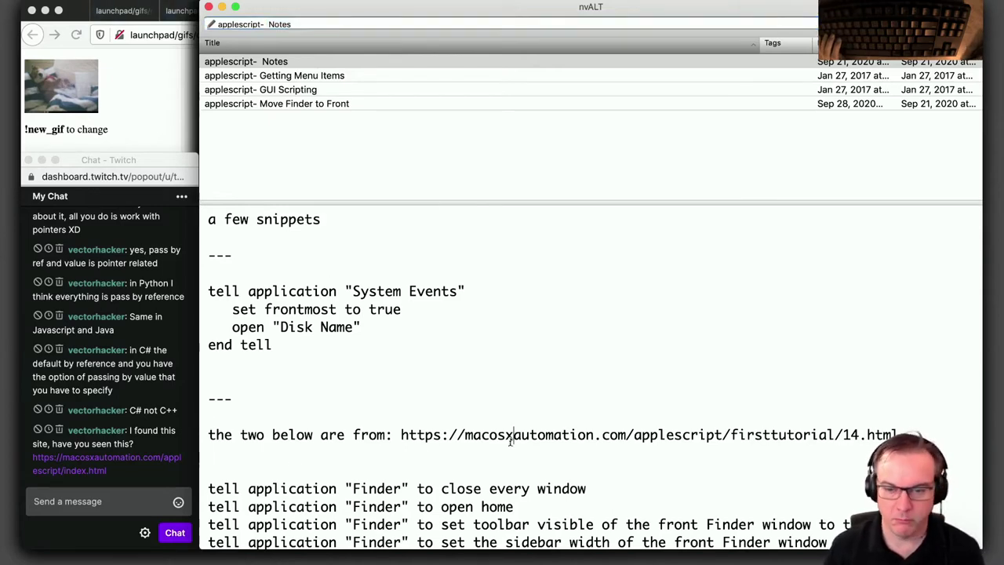
Switch back to Safari and read the AppleScript introduction page through its section on the benefits of using AppleScript
{"action": "key", "text": "super+Tab"}
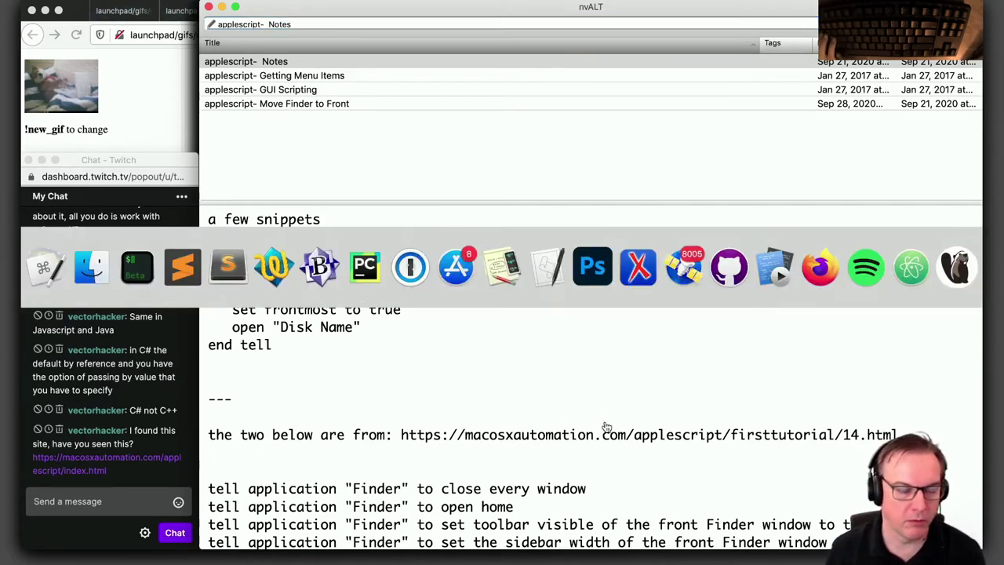
{"action": "scroll", "coordinate": [533, 440], "scroll_direction": "down", "scroll_amount": 1}
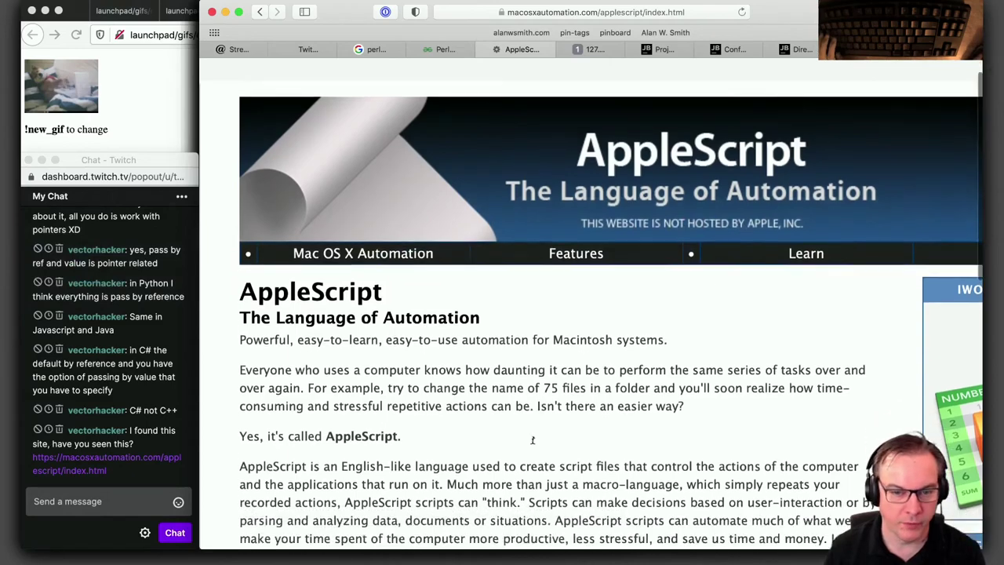
{"action": "scroll", "coordinate": [533, 441], "scroll_direction": "down", "scroll_amount": 5}
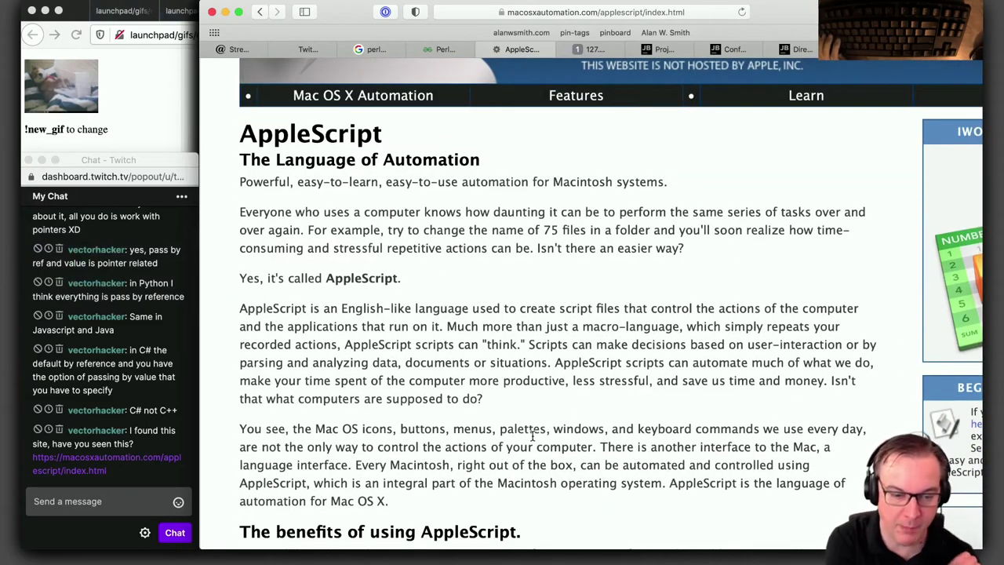
{"action": "scroll", "coordinate": [408, 422], "scroll_direction": "down", "scroll_amount": 10}
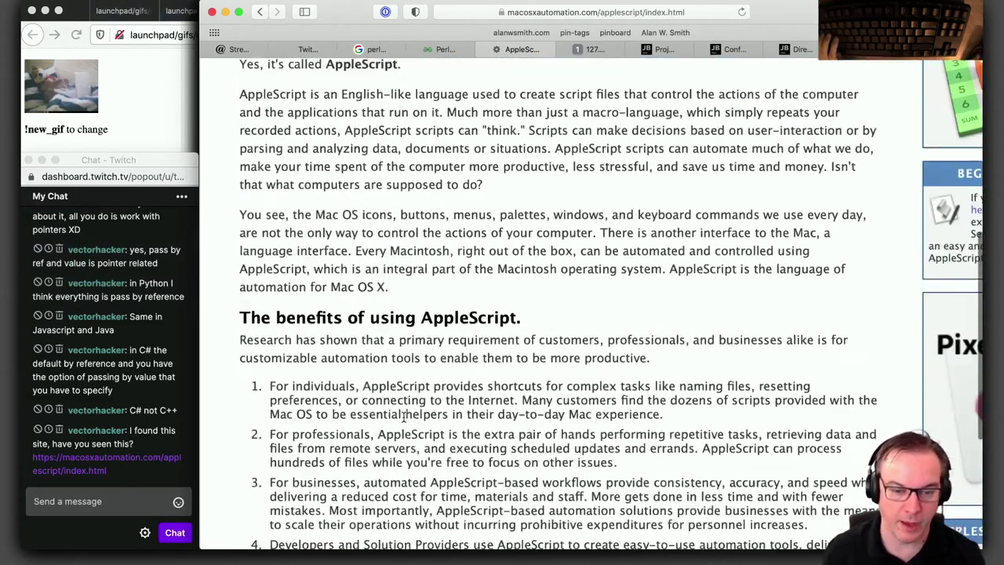
{"action": "scroll", "coordinate": [405, 422], "scroll_direction": "down", "scroll_amount": 3}
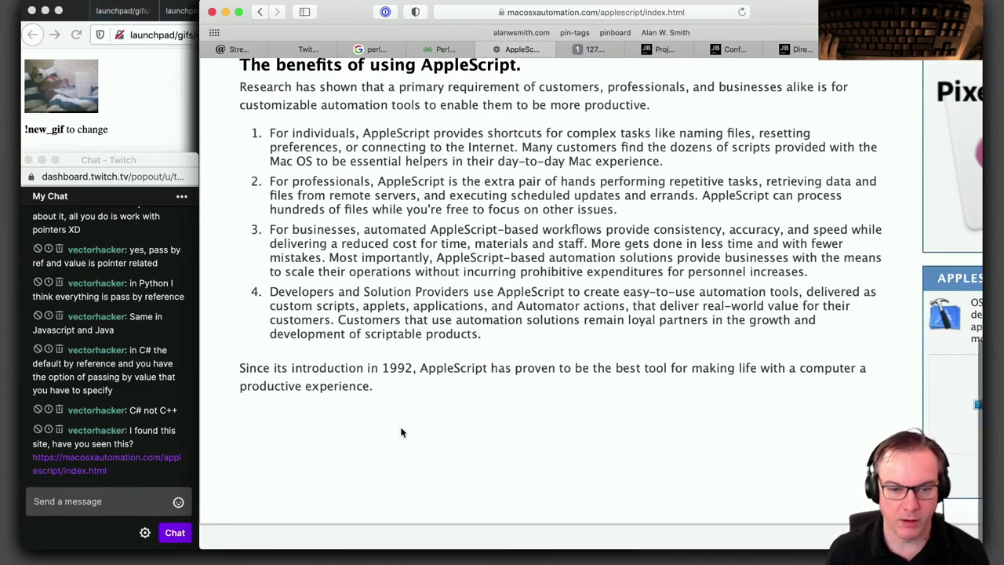
{"action": "scroll", "coordinate": [403, 419], "scroll_direction": "up", "scroll_amount": 20}
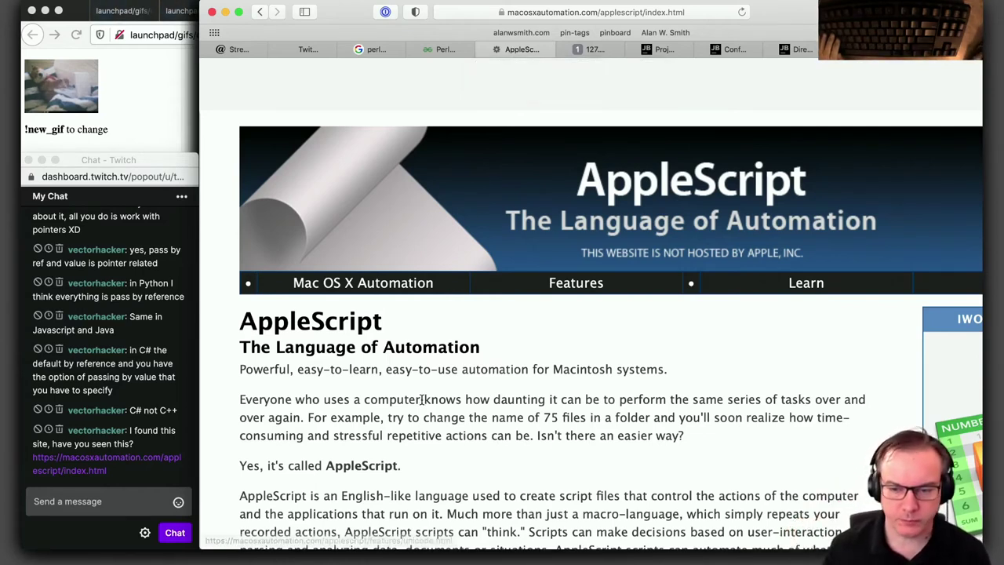
{"action": "scroll", "coordinate": [422, 399], "scroll_direction": "down", "scroll_amount": 10}
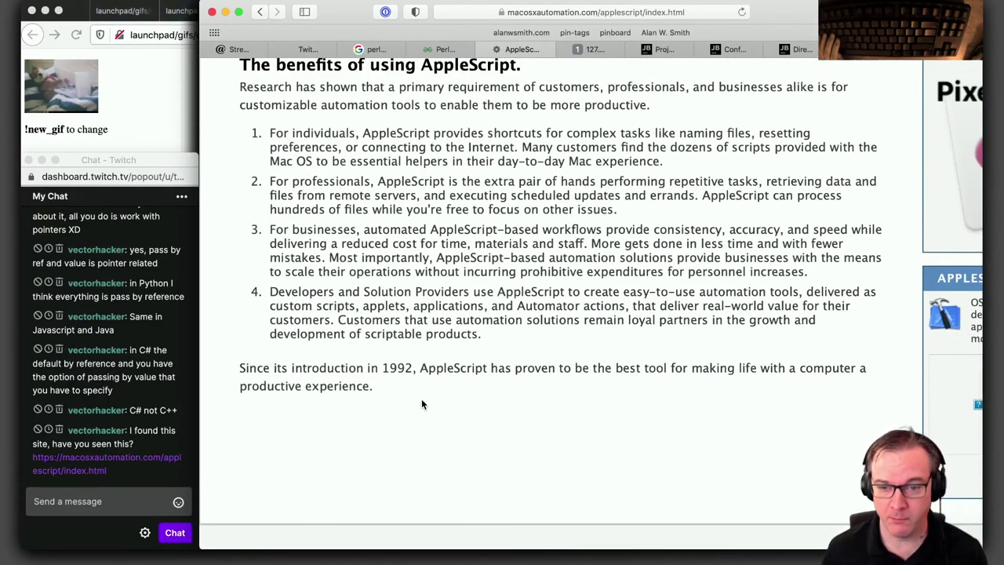
{"action": "scroll", "coordinate": [422, 401], "scroll_direction": "up", "scroll_amount": 6}
{"action": "scroll", "coordinate": [422, 399], "scroll_direction": "up", "scroll_amount": 3}
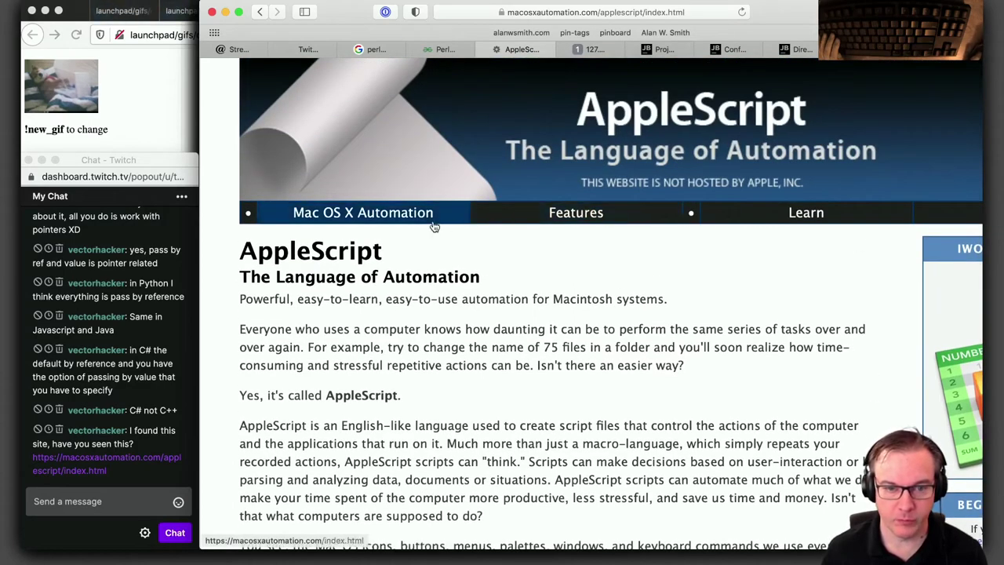
{"action": "scroll", "coordinate": [543, 305], "scroll_direction": "down", "scroll_amount": 8}
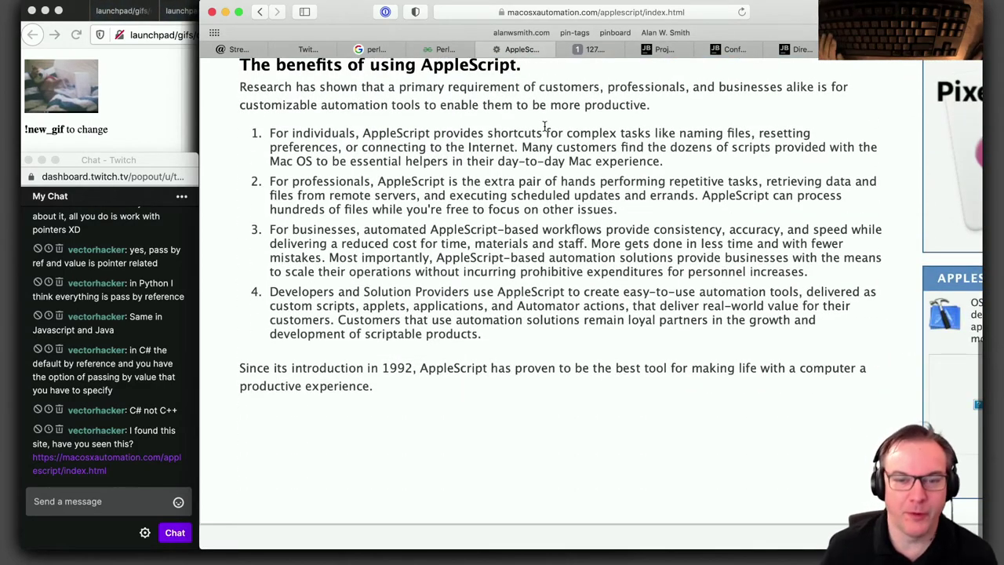
{"action": "scroll", "coordinate": [537, 214], "scroll_direction": "up", "scroll_amount": 10}
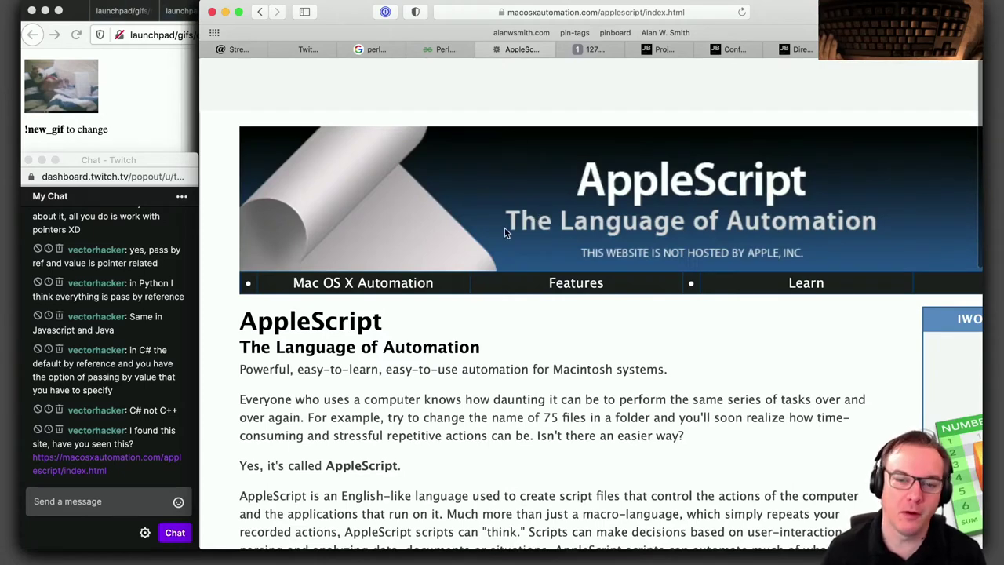
Open the site's Mac OS X Automation page and look through its list of automation resources
{"action": "left_click", "coordinate": [361, 284]}
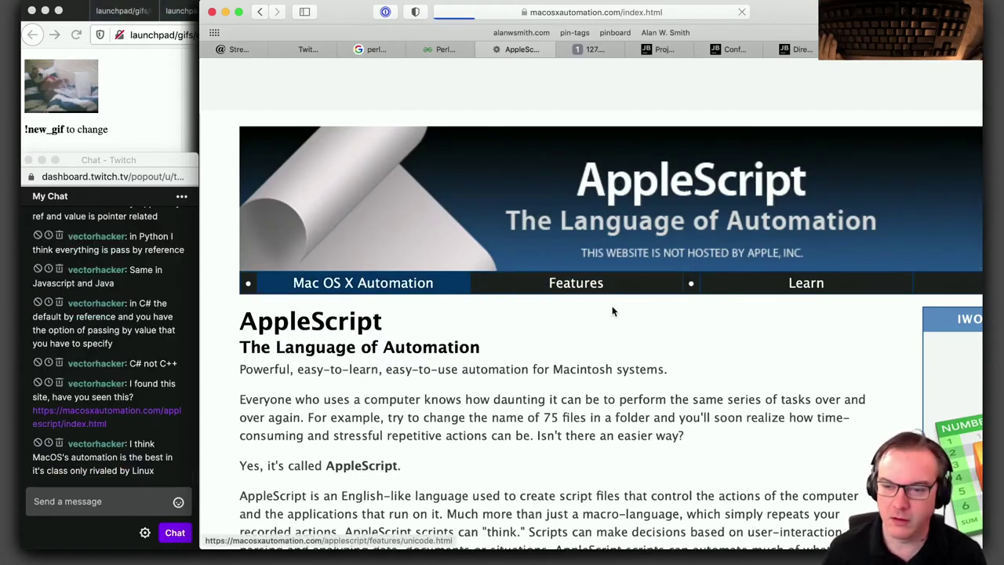
{"action": "scroll", "coordinate": [550, 346], "scroll_direction": "down", "scroll_amount": 3}
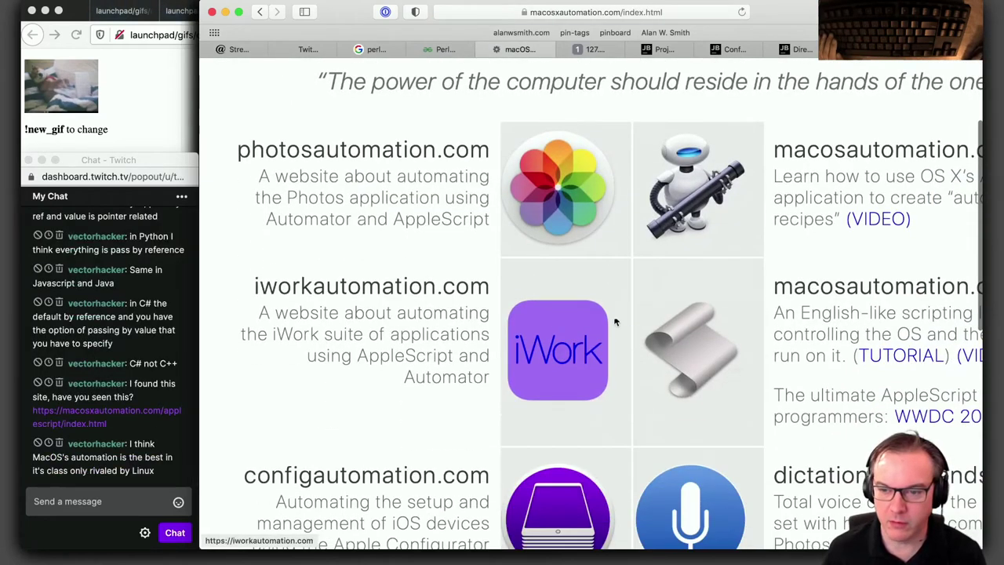
{"action": "scroll", "coordinate": [798, 354], "scroll_direction": "down", "scroll_amount": 10}
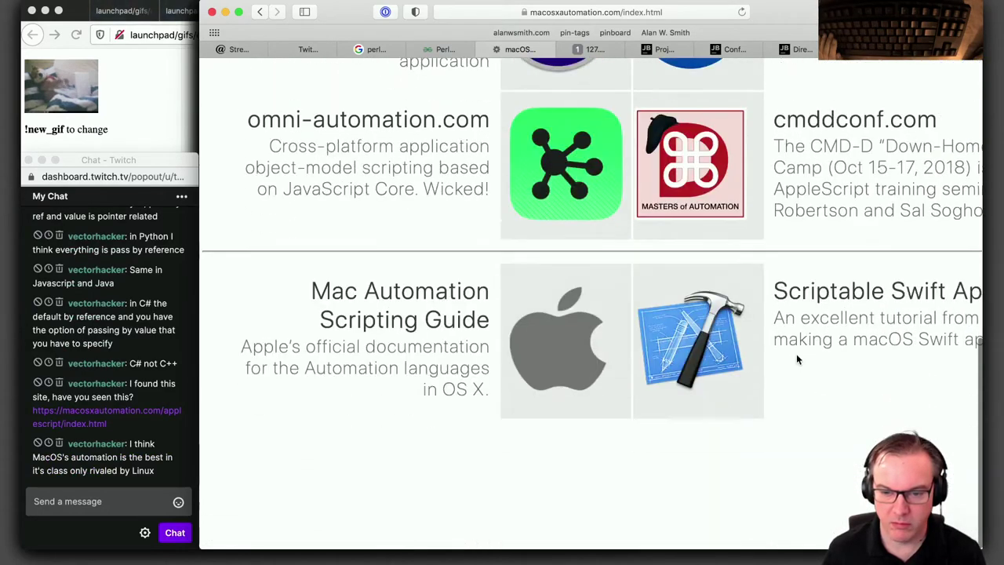
{"action": "scroll", "coordinate": [777, 357], "scroll_direction": "up", "scroll_amount": 2}
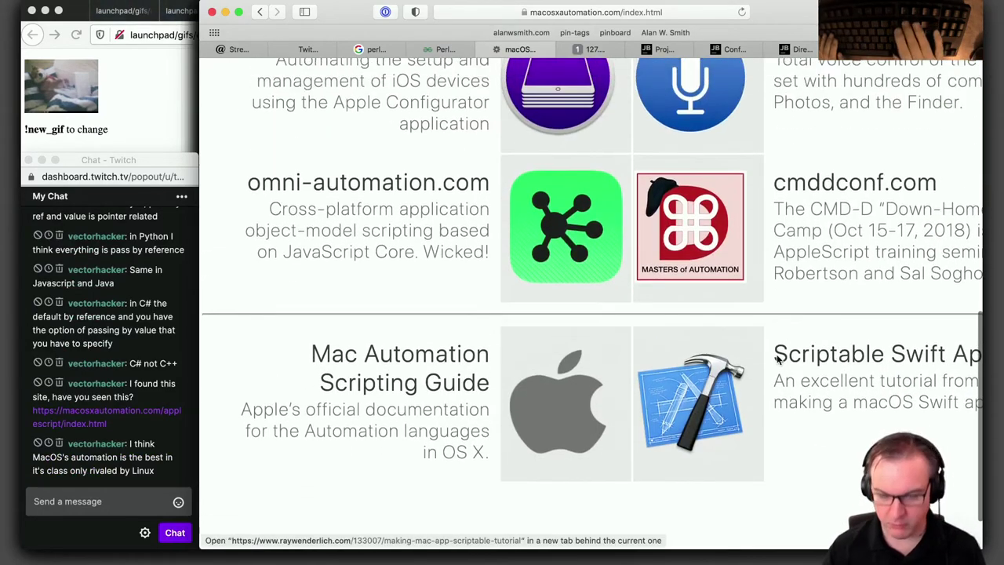
Open the cmddconf.com page from the automation sites list, read its boot camp announcement and return to the list
{"action": "key", "text": "super+minus"}
{"action": "key", "text": "super+minus"}
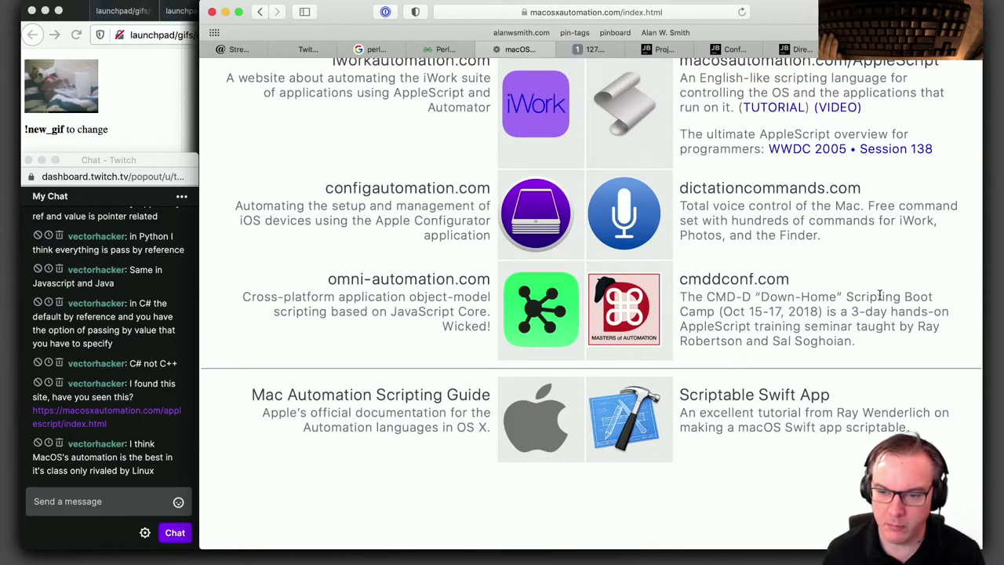
{"action": "left_click", "coordinate": [624, 309]}
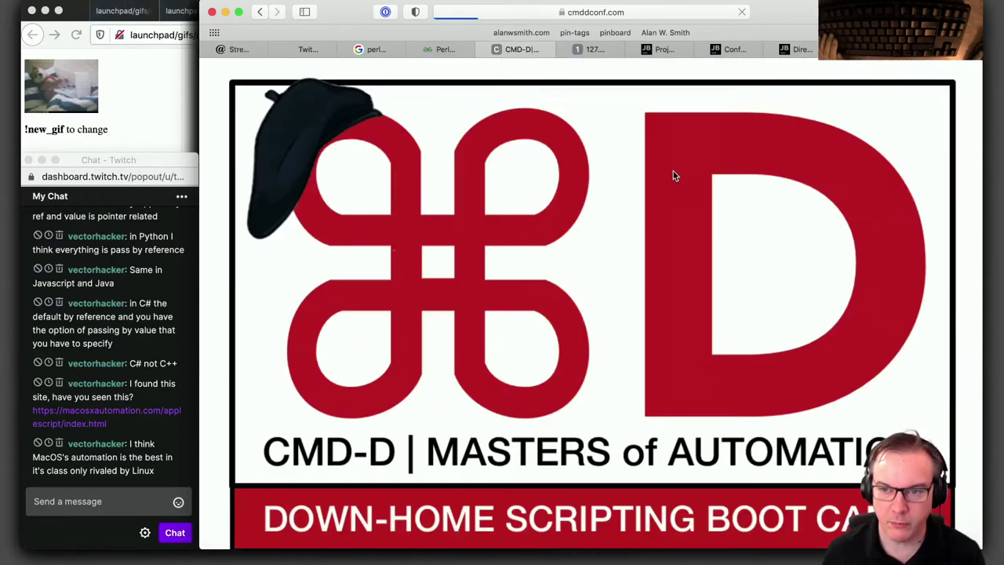
{"action": "scroll", "coordinate": [674, 175], "scroll_direction": "down", "scroll_amount": 10}
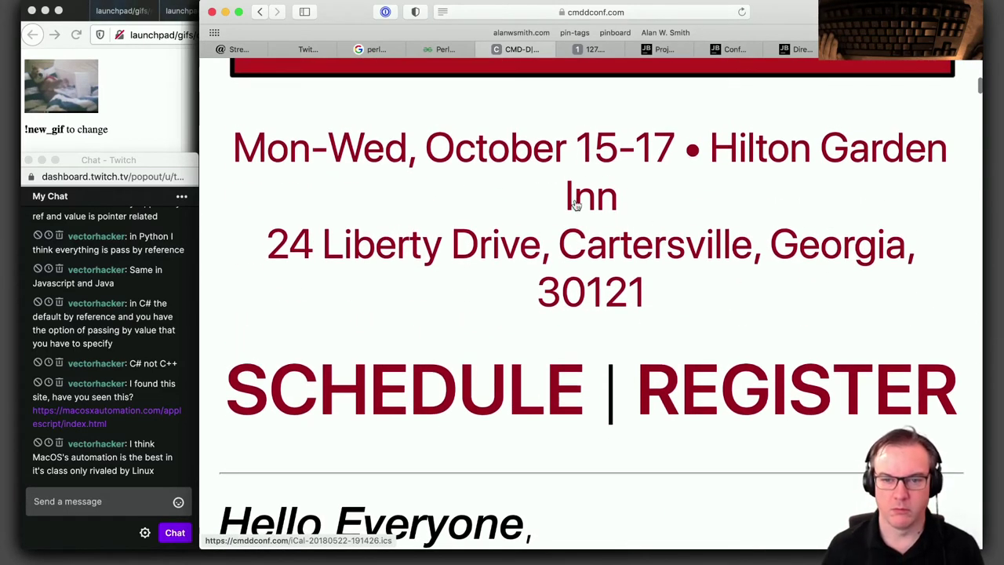
{"action": "scroll", "coordinate": [648, 287], "scroll_direction": "down", "scroll_amount": 12}
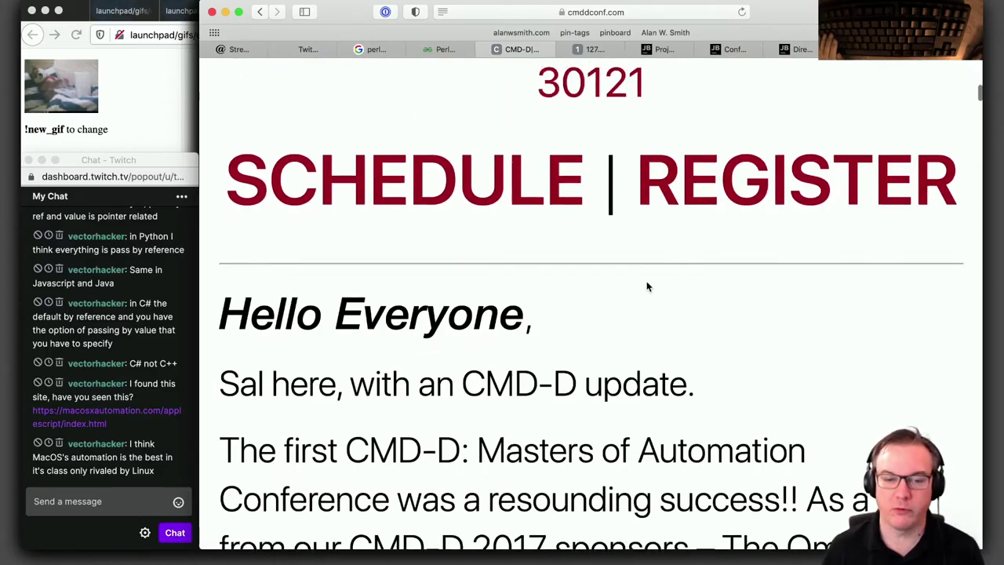
{"action": "scroll", "coordinate": [649, 287], "scroll_direction": "down", "scroll_amount": 5}
{"action": "scroll", "coordinate": [638, 291], "scroll_direction": "up", "scroll_amount": 4}
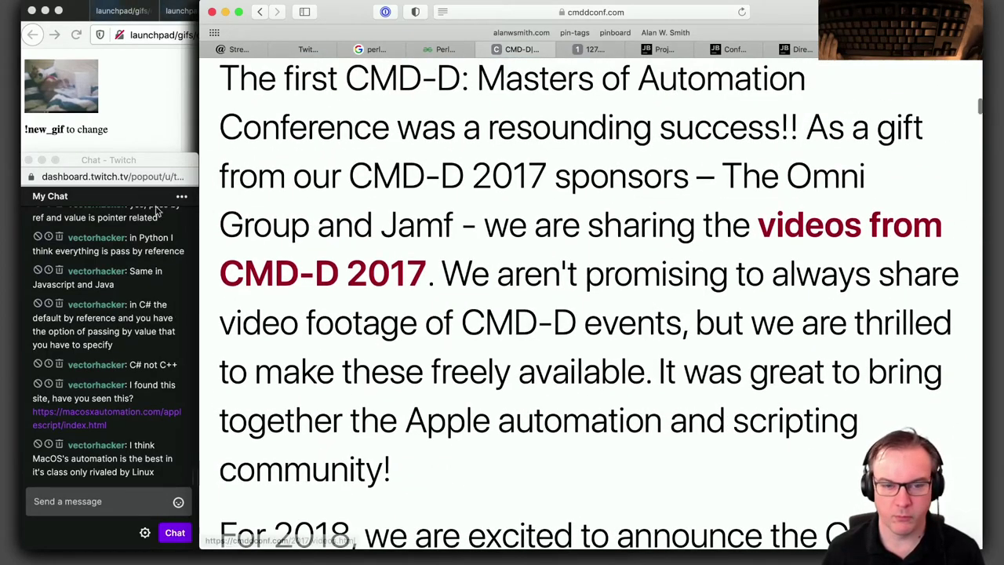
{"action": "scroll", "coordinate": [402, 291], "scroll_direction": "down", "scroll_amount": 7}
{"action": "scroll", "coordinate": [402, 290], "scroll_direction": "down", "scroll_amount": 12}
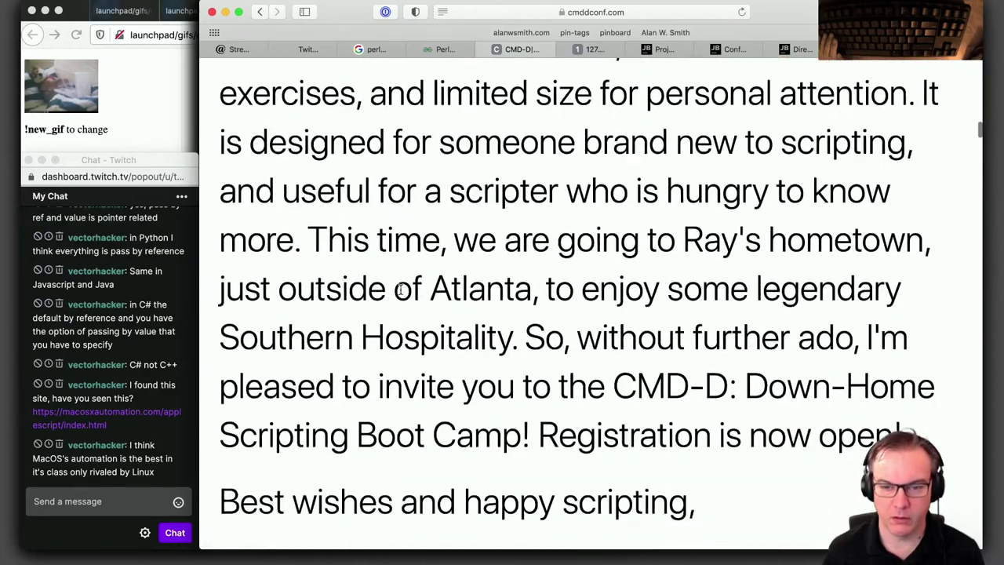
{"action": "key", "text": "super+bracketleft"}
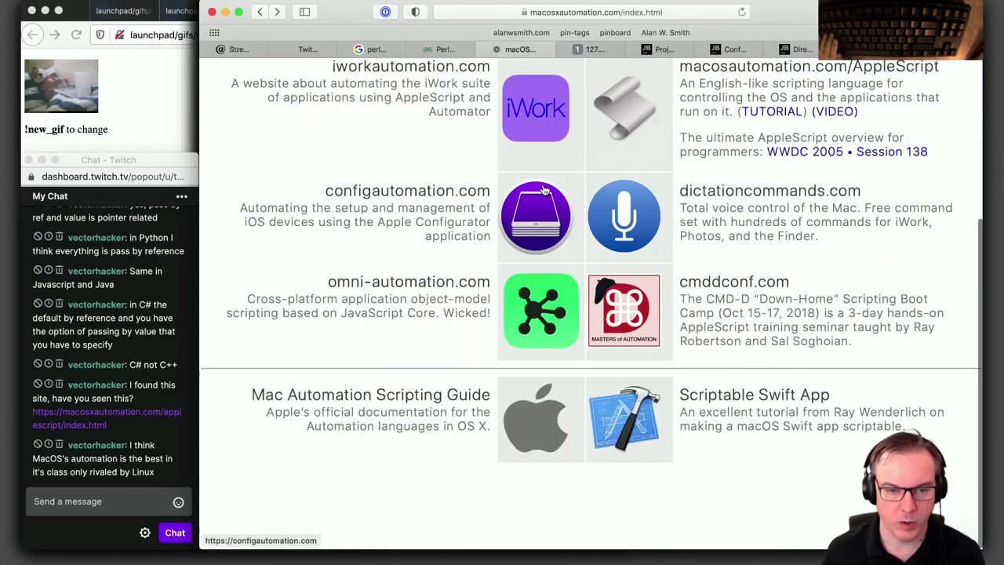
Look through the macOS Automation Sites list, from the Photos and iWork sites to the Scriptable Swift App tutorial
{"action": "scroll", "coordinate": [544, 191], "scroll_direction": "up", "scroll_amount": 2}
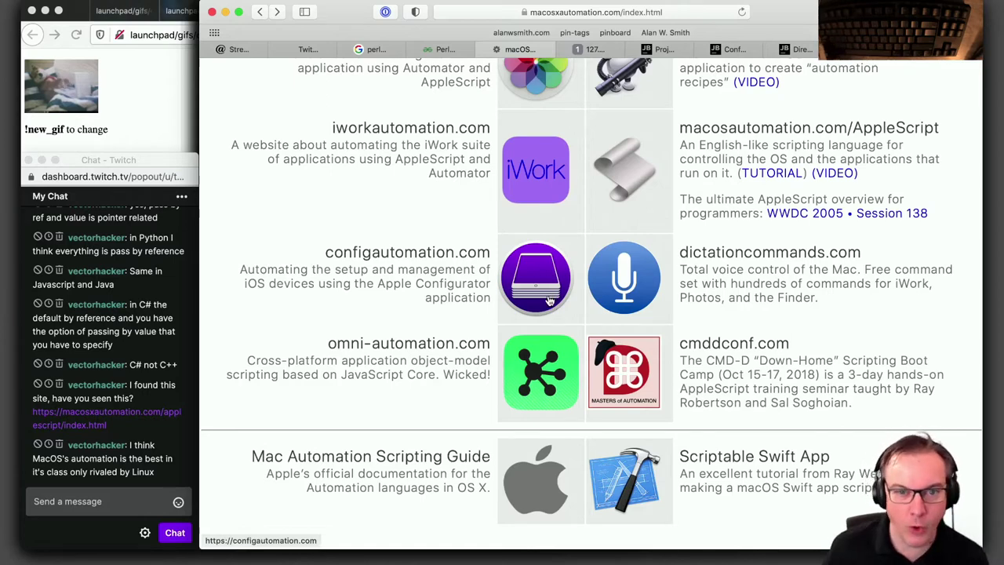
{"action": "scroll", "coordinate": [550, 301], "scroll_direction": "up", "scroll_amount": 3}
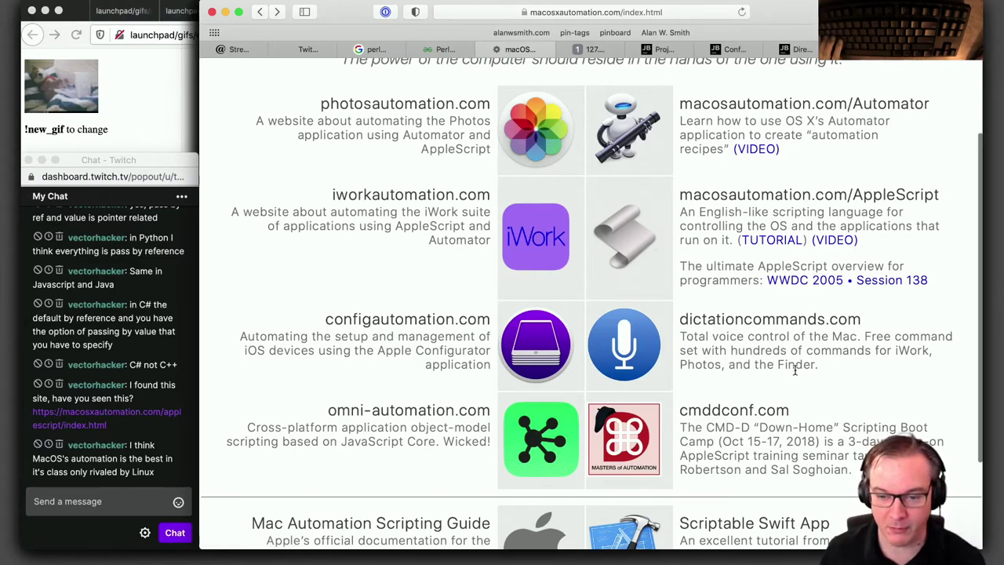
{"action": "scroll", "coordinate": [804, 367], "scroll_direction": "down", "scroll_amount": 2}
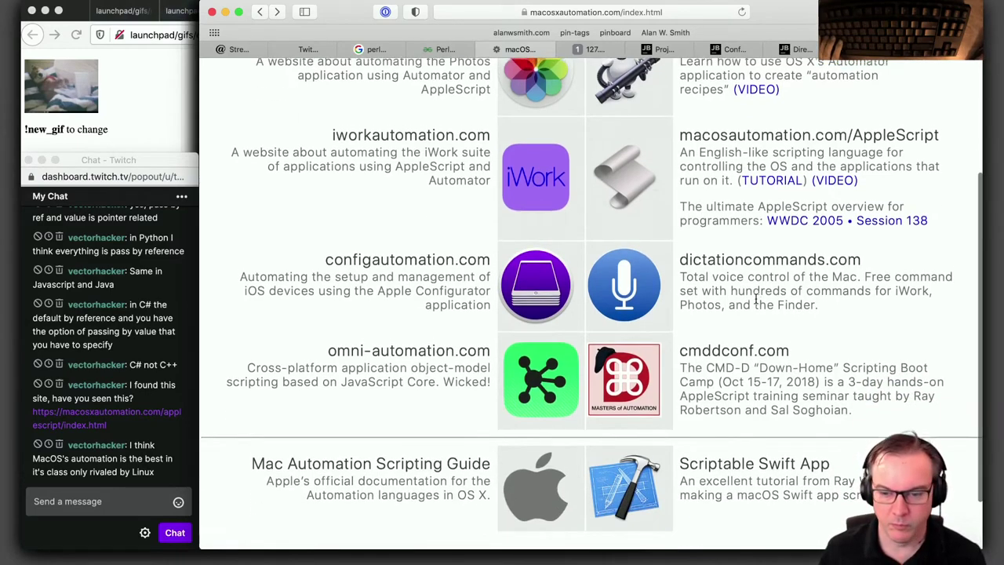
{"action": "scroll", "coordinate": [755, 300], "scroll_direction": "down", "scroll_amount": 1}
{"action": "scroll", "coordinate": [757, 304], "scroll_direction": "up", "scroll_amount": 4}
{"action": "scroll", "coordinate": [757, 303], "scroll_direction": "down", "scroll_amount": 5}
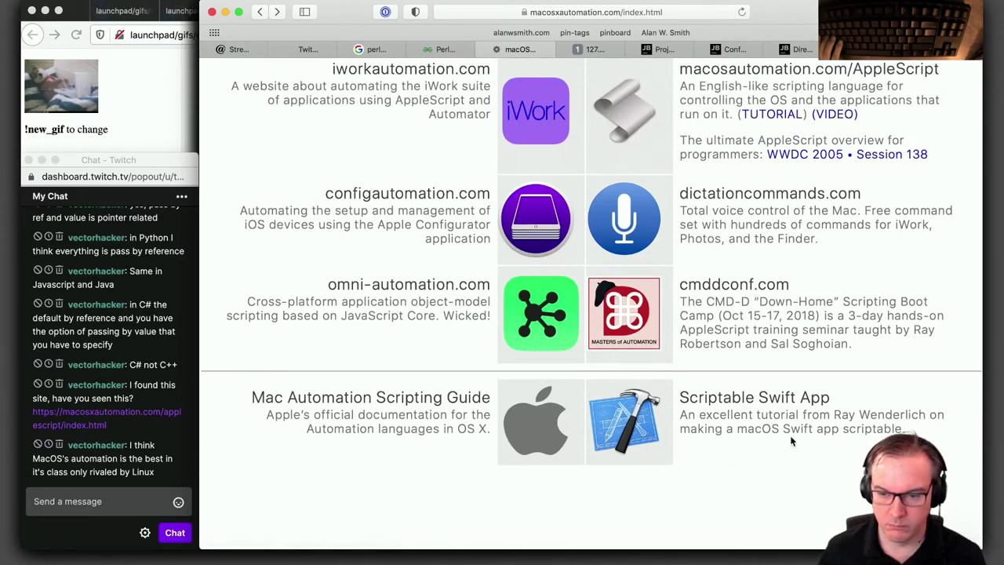
{"action": "scroll", "coordinate": [740, 369], "scroll_direction": "up", "scroll_amount": 5}
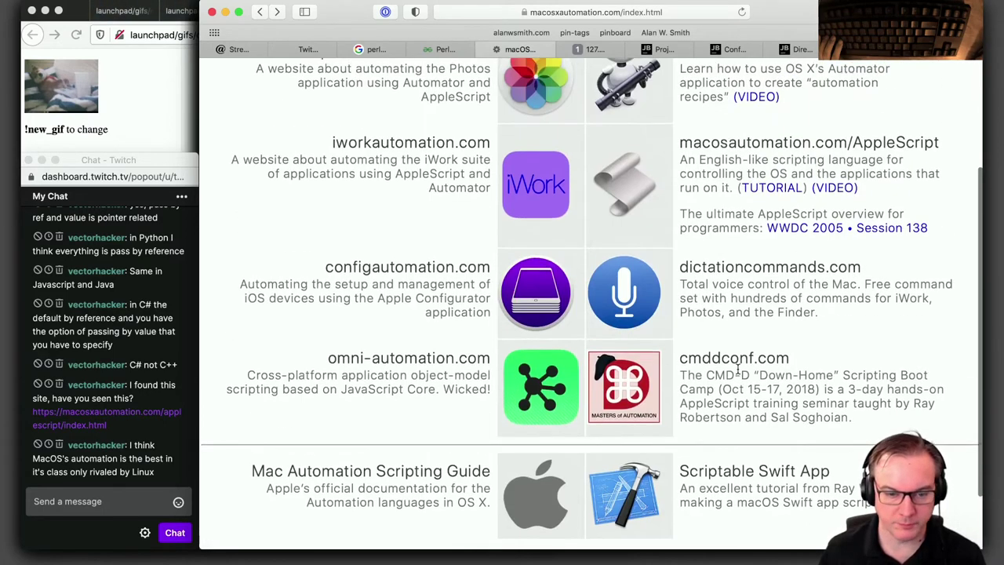
{"action": "scroll", "coordinate": [740, 367], "scroll_direction": "up", "scroll_amount": 1}
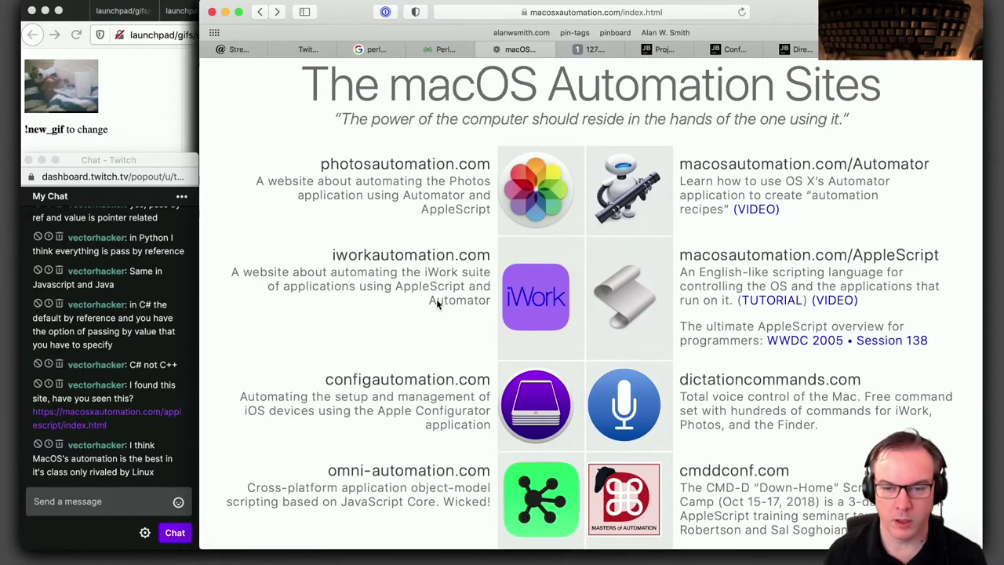
Switch to Finder and close its Desktop window
{"action": "key", "text": "super+space"}
{"action": "type", "text": "fin"}
{"action": "key", "text": "Return"}
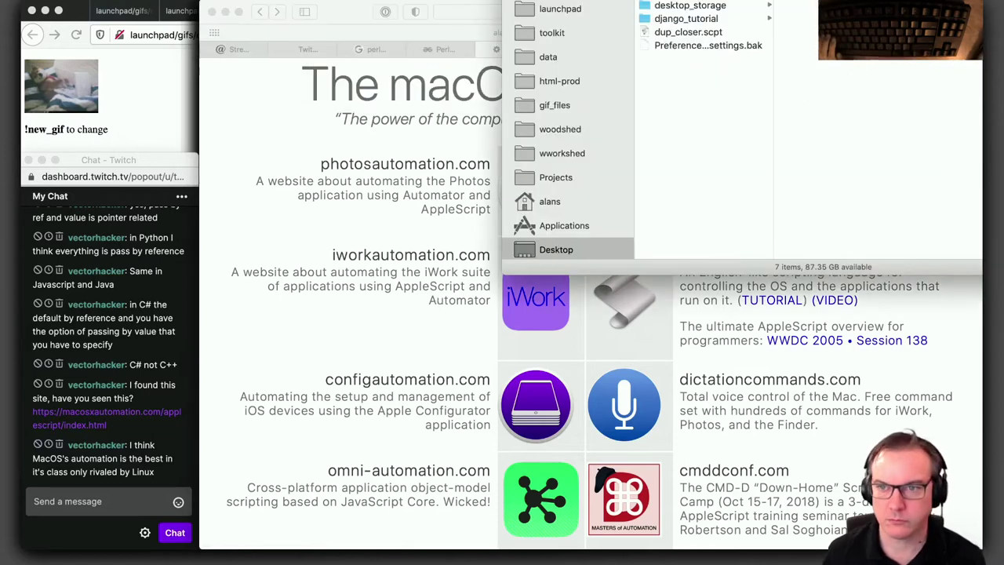
{"action": "key", "text": "super+w"}
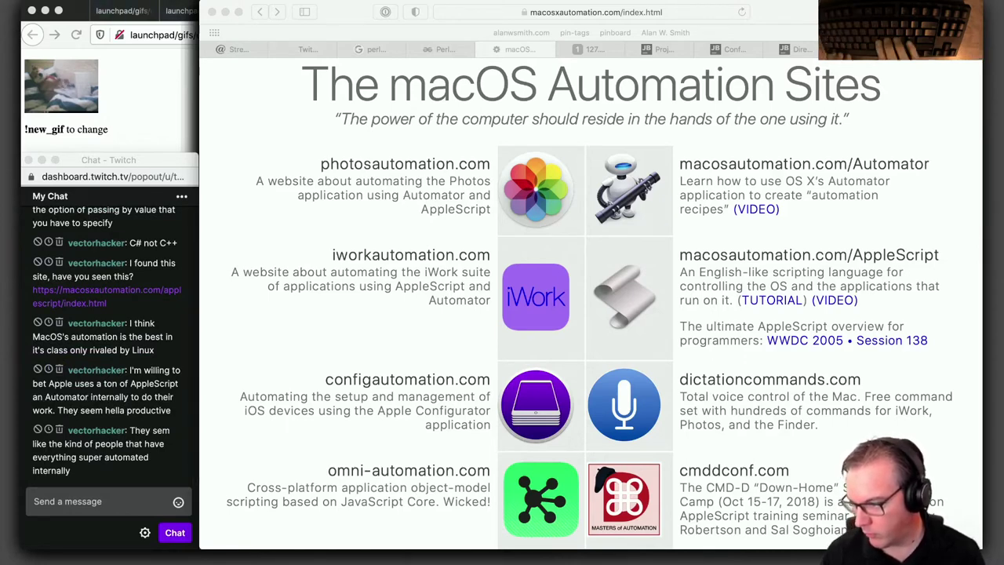
Switch to iTerm and run the full-size stream macro that resizes the windows of all open apps
{"action": "key", "text": "alt+space"}
{"action": "type", "text": "i"}
{"action": "key", "text": "Return"}
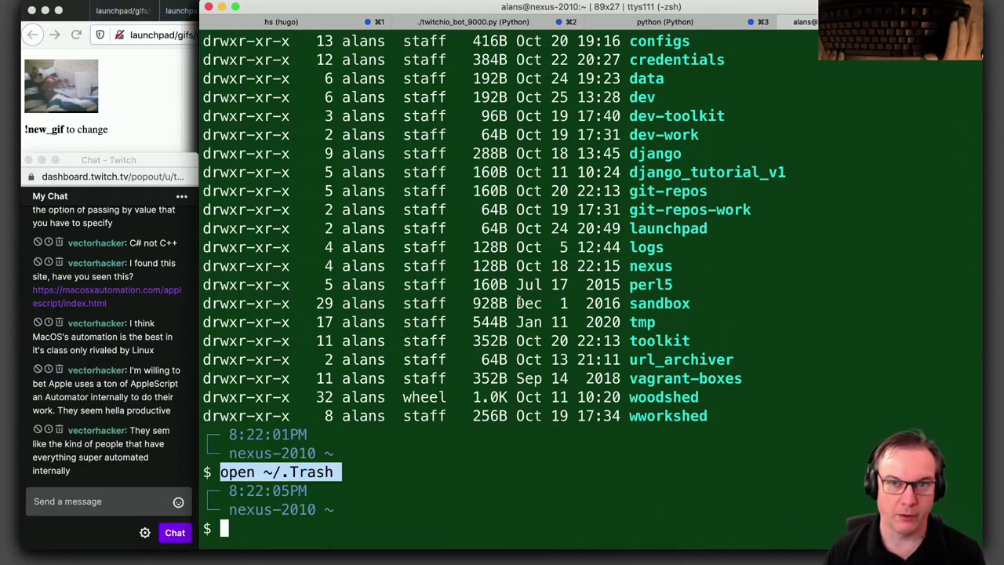
{"action": "key", "text": "super+Tab"}
{"action": "key", "text": "super+Tab"}
{"action": "key", "text": "super+Tab"}
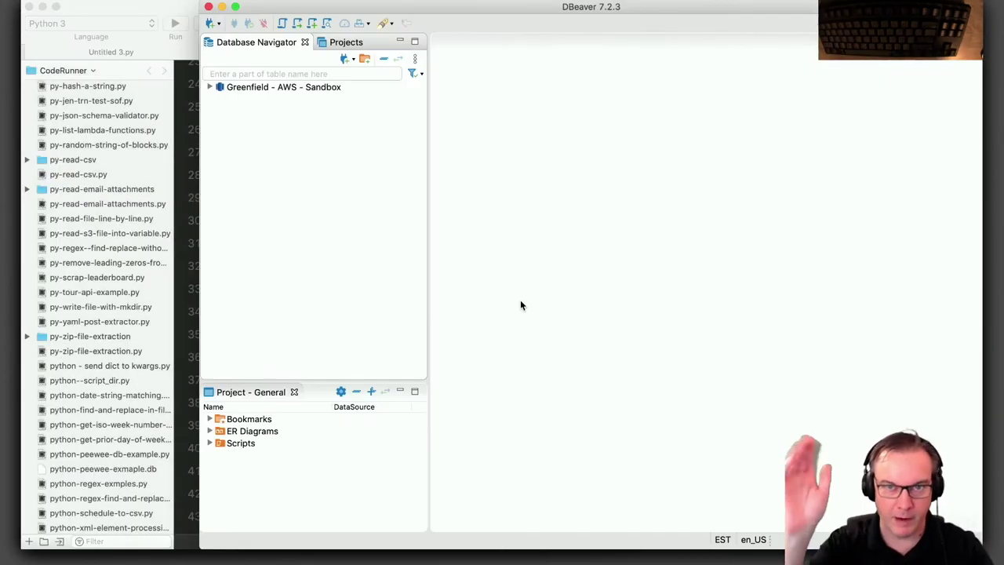
{"action": "key", "text": "super+Tab"}
{"action": "key", "text": "super+Tab"}
{"action": "key", "text": "super+Tab"}
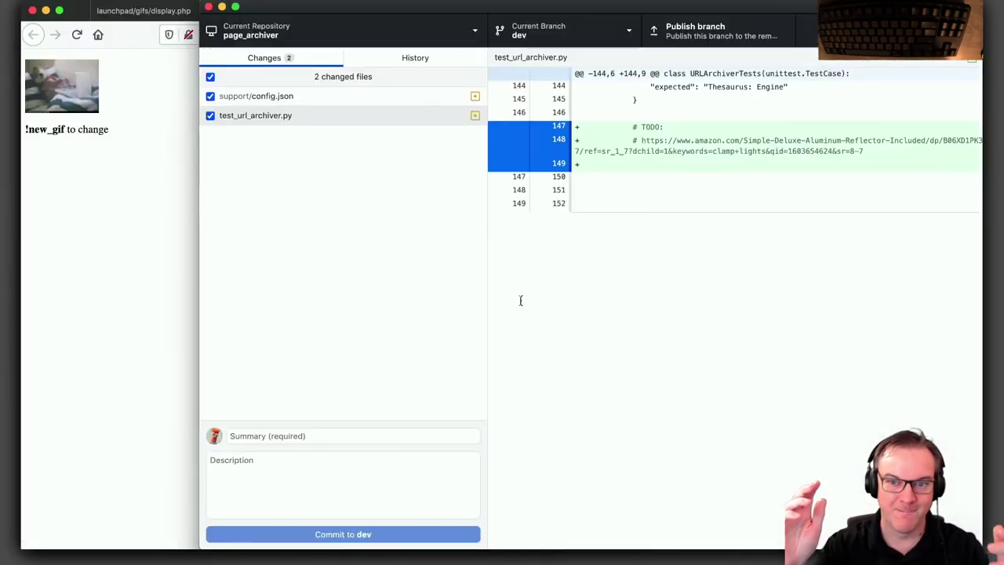
{"action": "key", "text": "super+Tab"}
{"action": "key", "text": "super+Tab"}
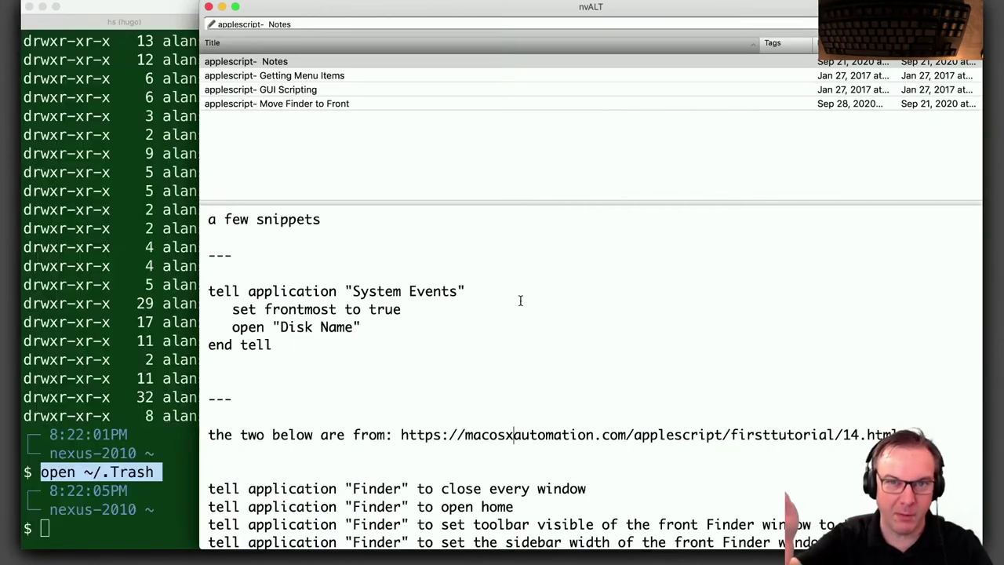
{"action": "key", "text": "super+Tab"}
{"action": "key", "text": "super+Tab"}
{"action": "key", "text": "super+Tab"}
{"action": "key", "text": "super+Tab"}
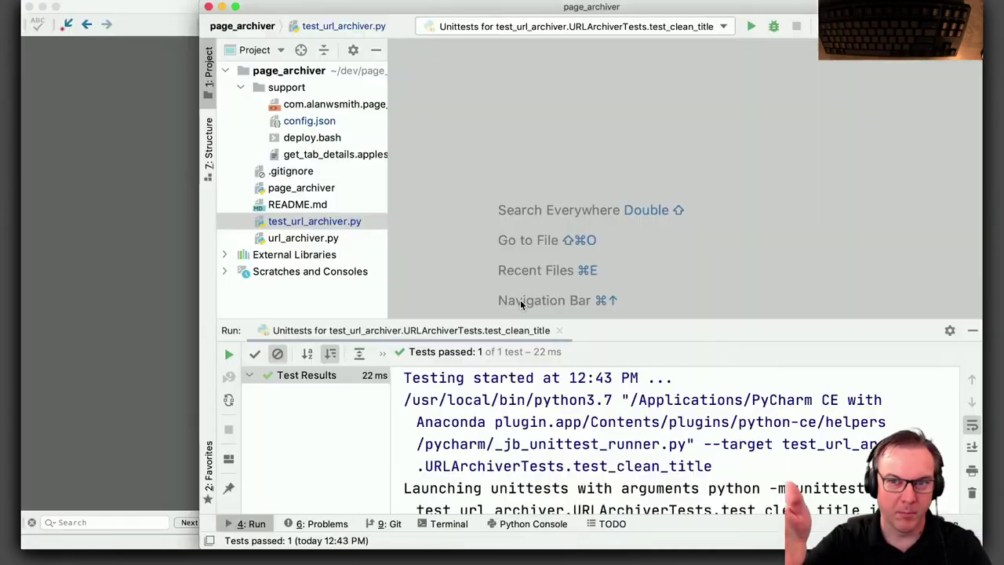
{"action": "key", "text": "super+Tab"}
{"action": "key", "text": "super+Tab"}
{"action": "key", "text": "super+Tab"}
{"action": "key", "text": "super+Tab"}
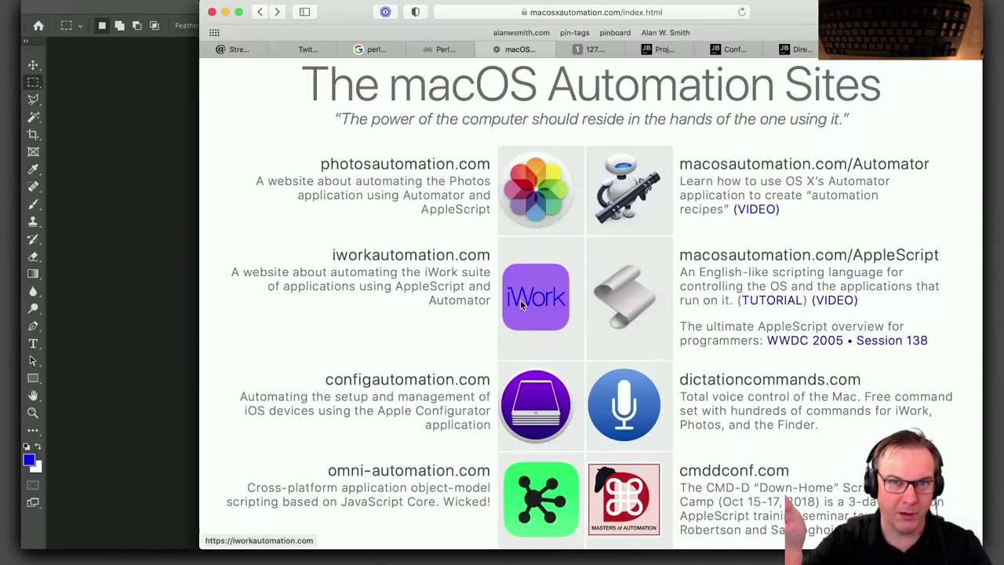
{"action": "key", "text": "super+Tab"}
{"action": "key", "text": "super+Tab"}
{"action": "key", "text": "super+Tab"}
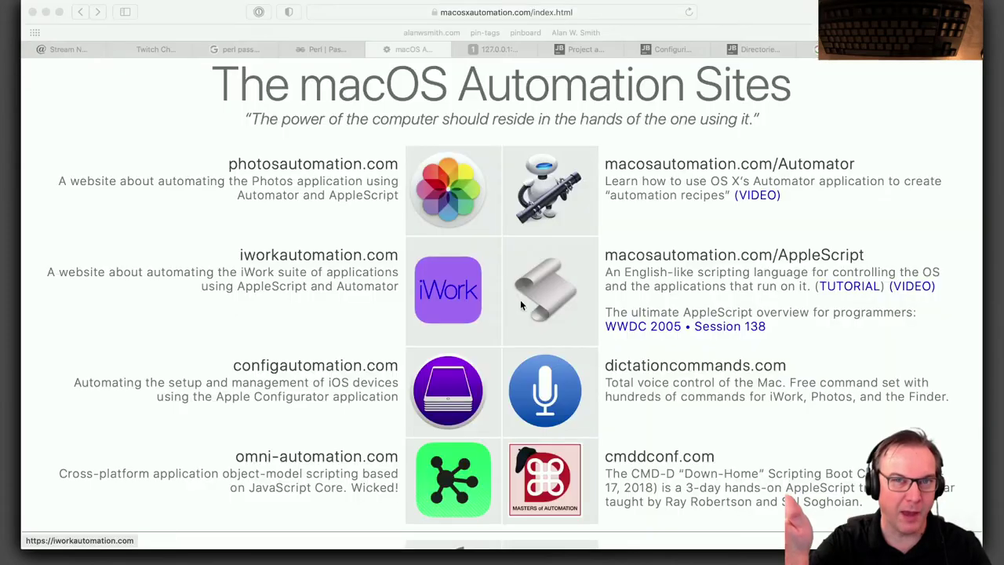
{"action": "key", "text": "ctrl+alt+Return"}
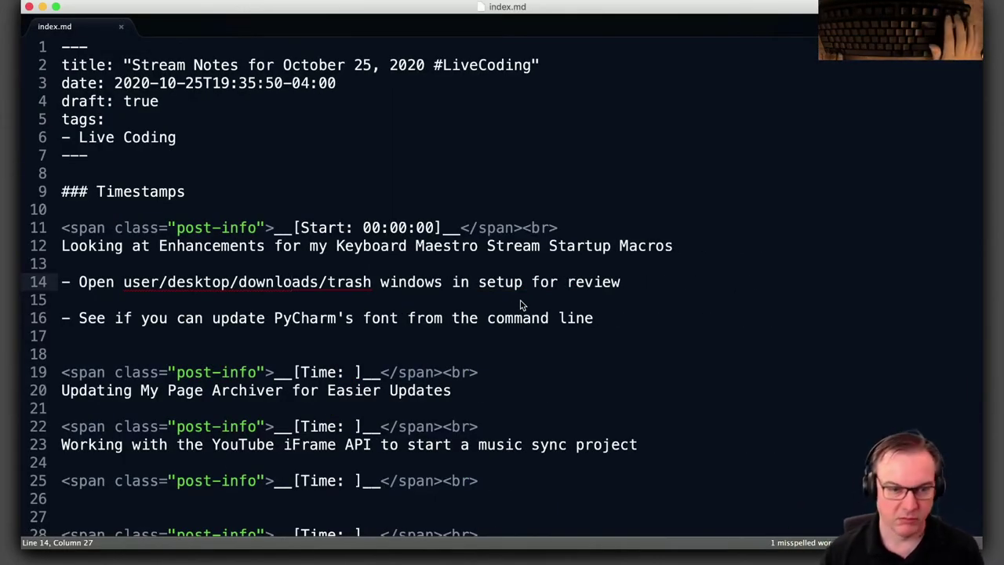
Run the with-chat stream macro to resize all app windows beside the Twitch chat, and return to Safari
{"action": "key", "text": "ctrl+alt+super+s"}
{"action": "key", "text": "super+Tab"}
{"action": "key", "text": "super+Tab"}
{"action": "key", "text": "super+Tab"}
{"action": "key", "text": "super+Tab"}
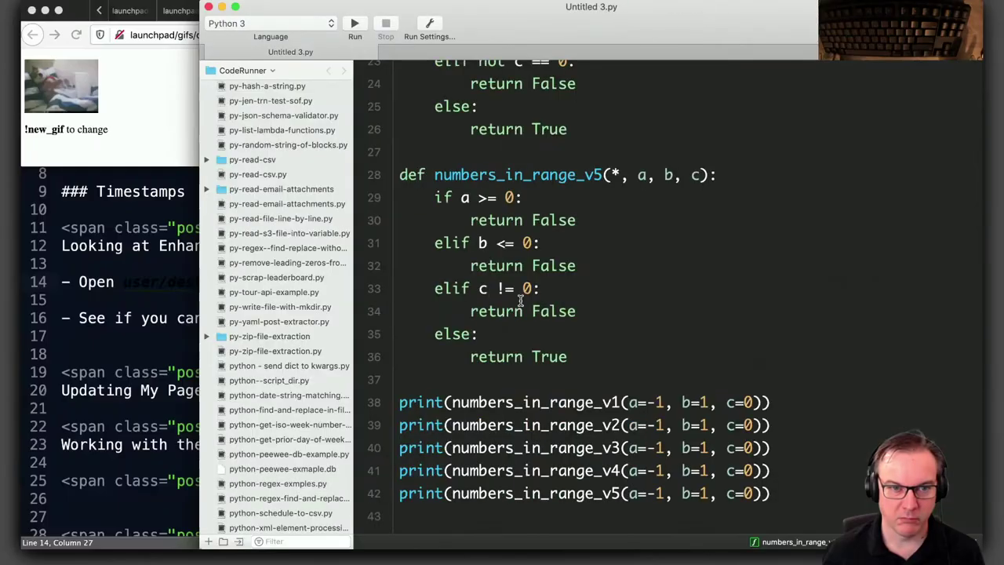
{"action": "key", "text": "super+Tab"}
{"action": "key", "text": "super+Tab"}
{"action": "key", "text": "super+Tab"}
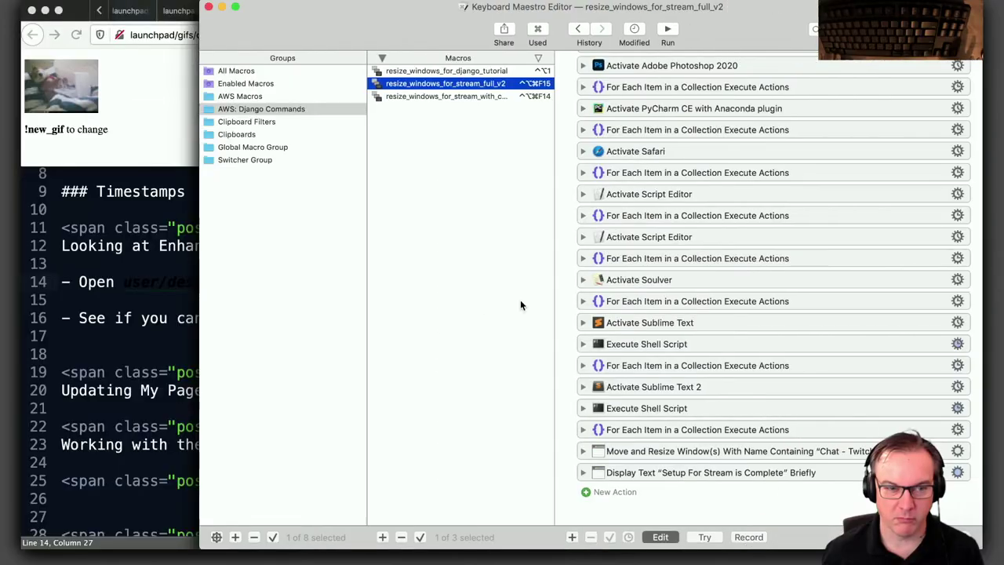
{"action": "key", "text": "super+Tab"}
{"action": "key", "text": "super+Tab"}
{"action": "key", "text": "super+Tab"}
{"action": "key", "text": "super+Tab"}
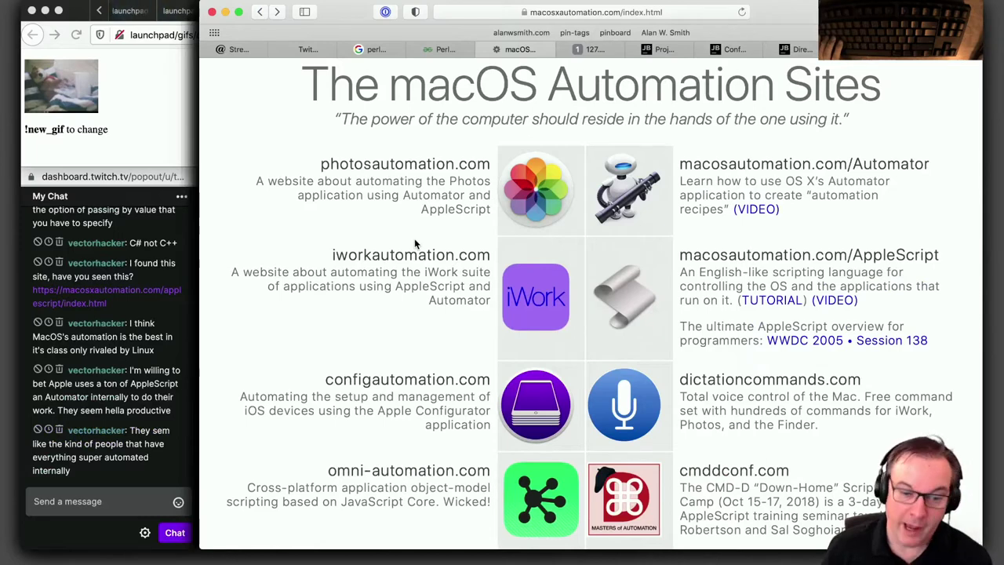
Look over the macOS Automation Sites page once more from its header to the bottom entries
{"action": "scroll", "coordinate": [421, 343], "scroll_direction": "up", "scroll_amount": 2}
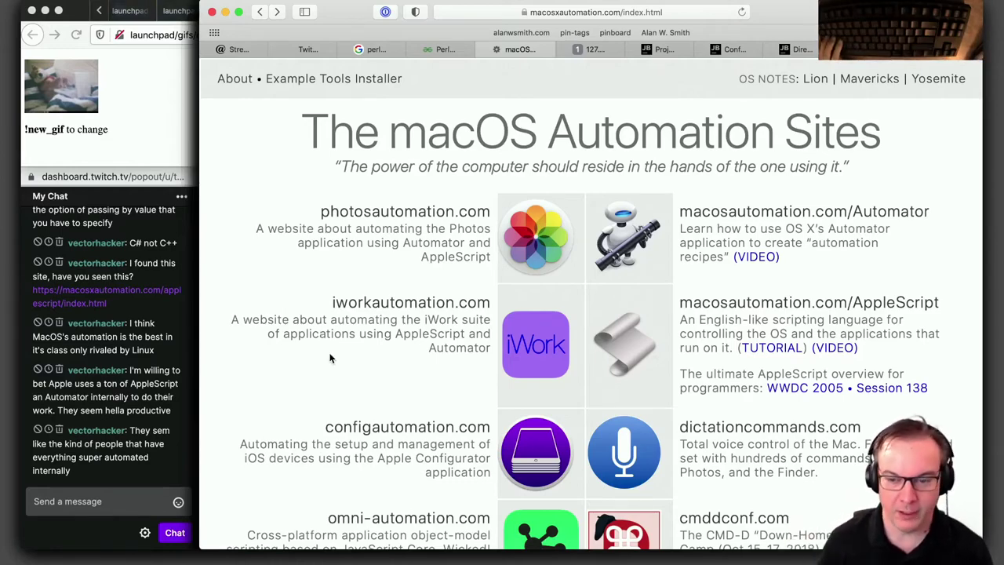
{"action": "scroll", "coordinate": [329, 358], "scroll_direction": "down", "scroll_amount": 5}
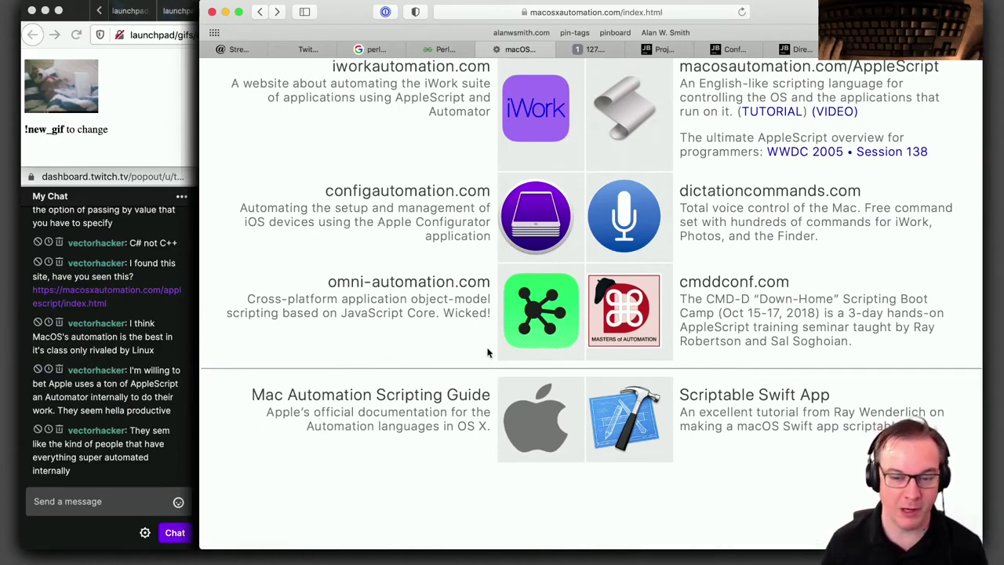
{"action": "scroll", "coordinate": [486, 353], "scroll_direction": "up", "scroll_amount": 5}
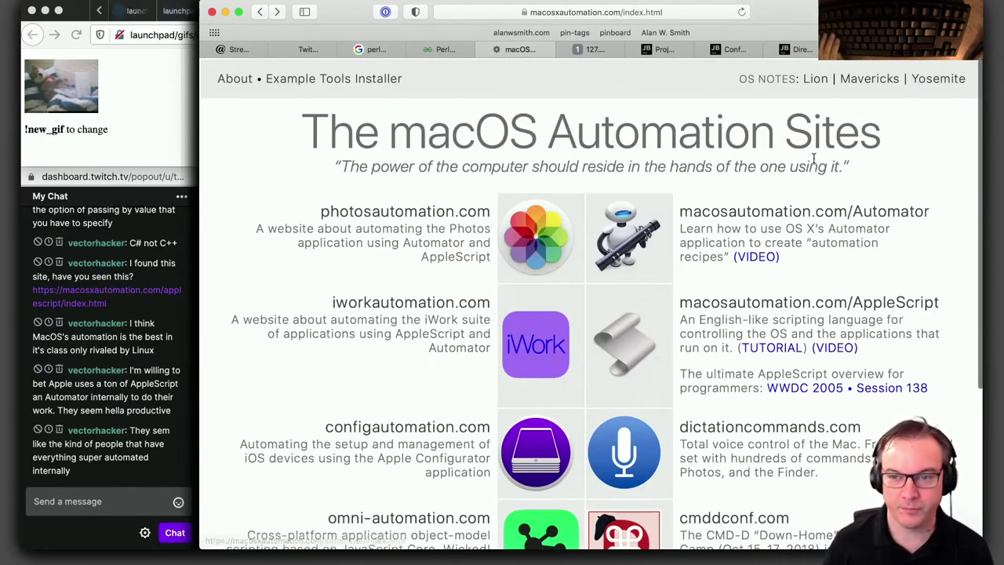
Review the October 25, 2020 stream notes draft and check the folder clean-up items in the Twitch checklist
{"action": "left_click", "coordinate": [235, 49]}
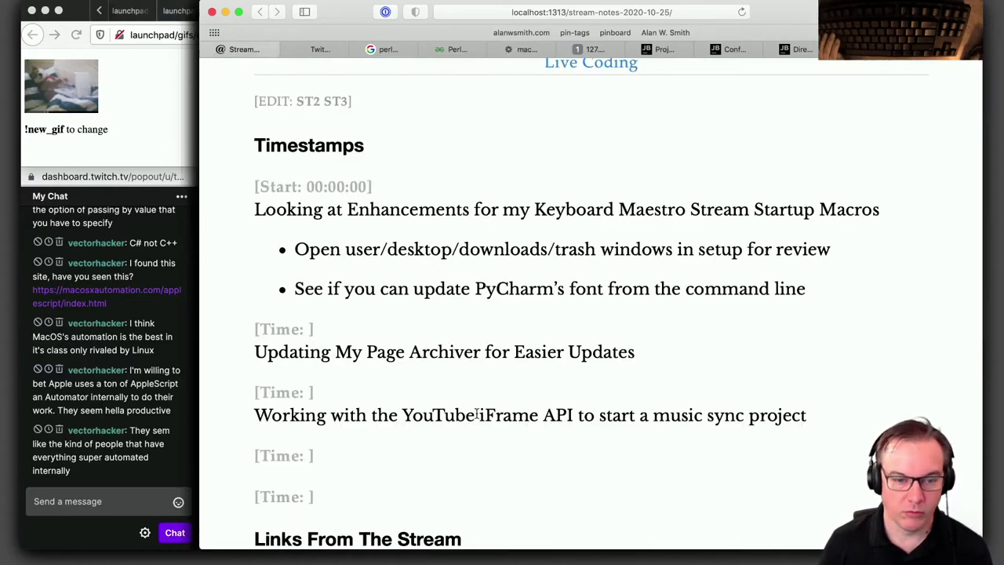
{"action": "scroll", "coordinate": [479, 424], "scroll_direction": "down", "scroll_amount": 2}
{"action": "scroll", "coordinate": [484, 436], "scroll_direction": "up", "scroll_amount": 5}
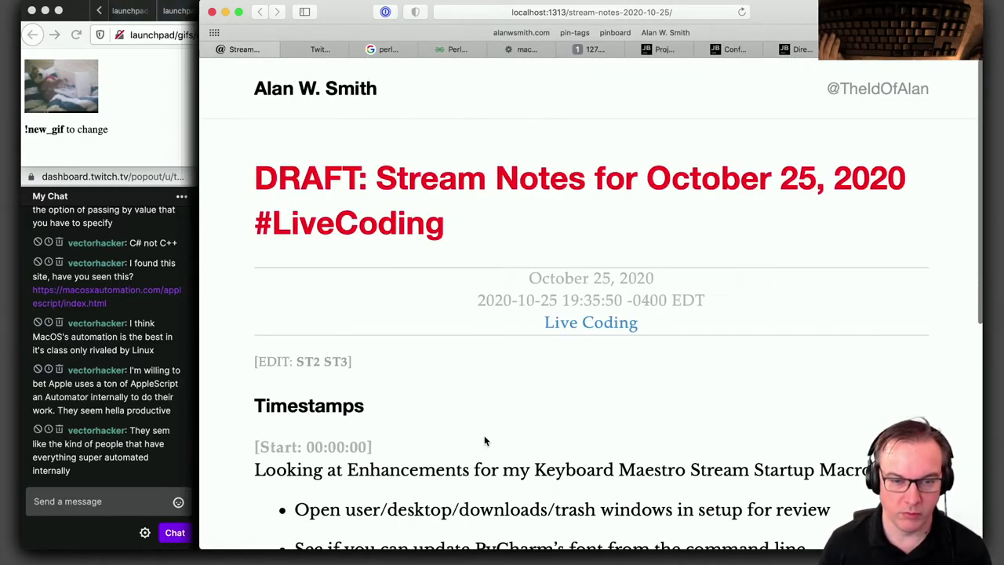
{"action": "left_click", "coordinate": [320, 47]}
{"action": "left_click", "coordinate": [251, 47]}
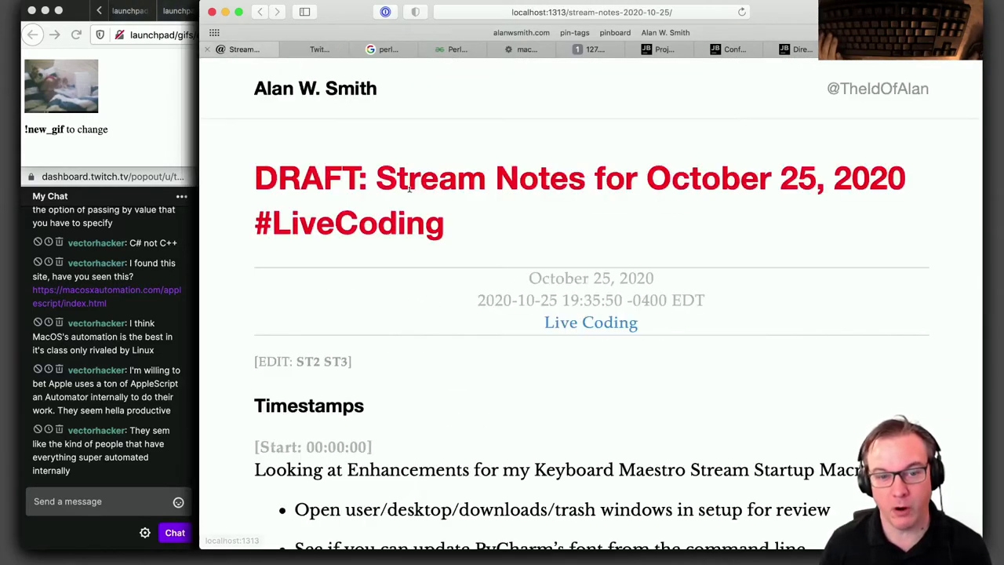
{"action": "left_click", "coordinate": [321, 49]}
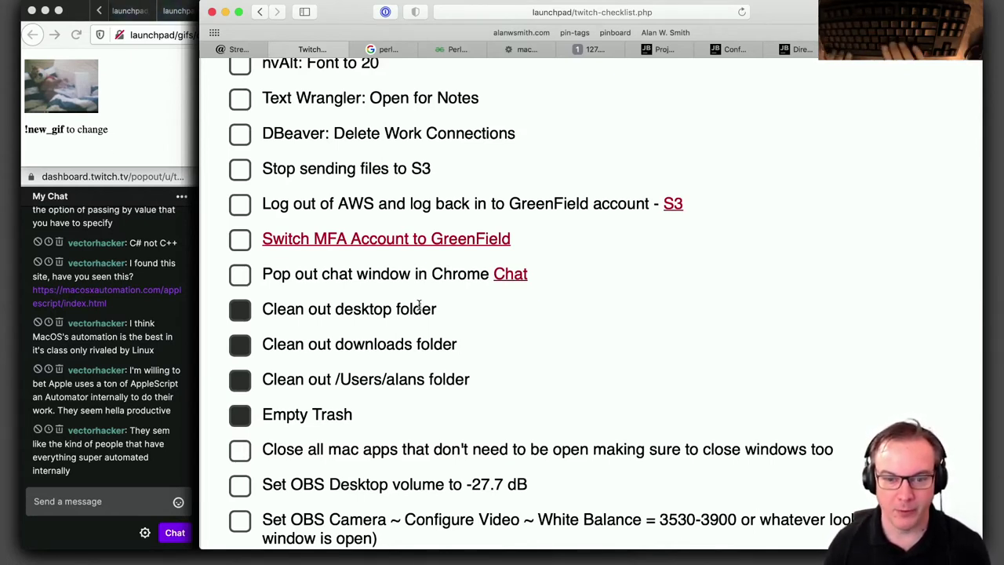
Switch to Keyboard Maestro and open the AWS Macros group
{"action": "key", "text": "super+space"}
{"action": "type", "text": "key"}
{"action": "key", "text": "Return"}
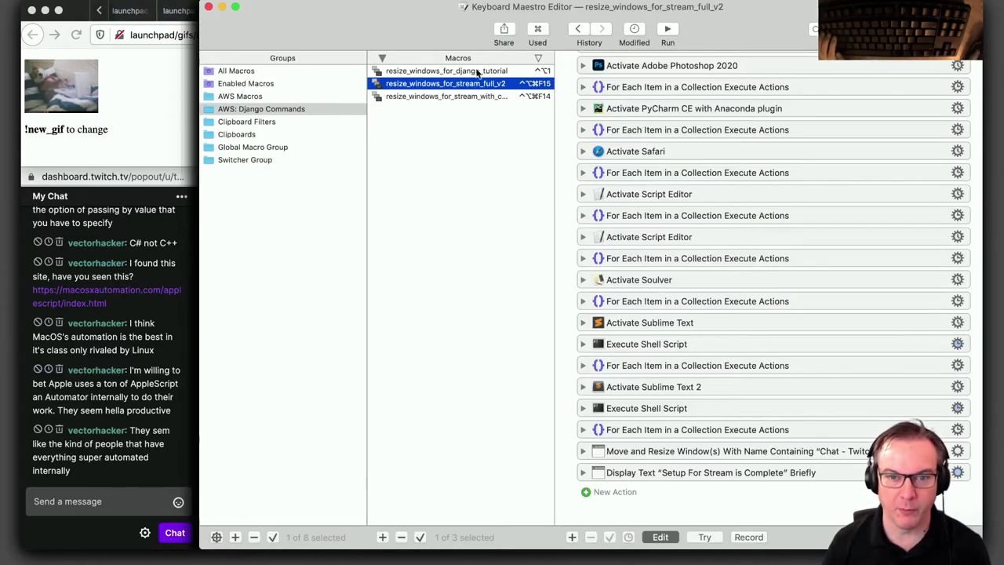
{"action": "left_click", "coordinate": [250, 97]}
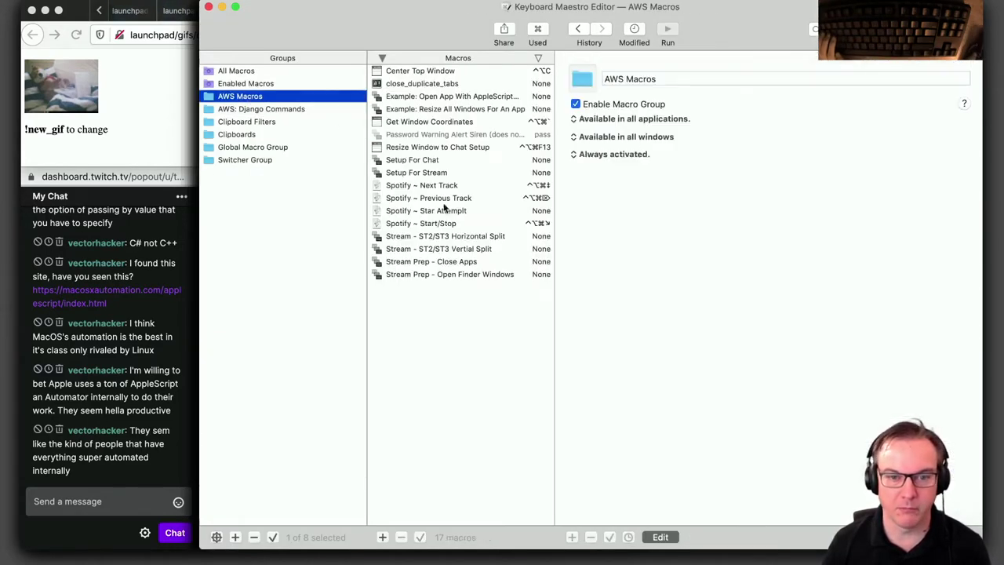
Run the Stream Prep - Open Finder Windows macro and return to the macro editor
{"action": "left_click", "coordinate": [448, 262]}
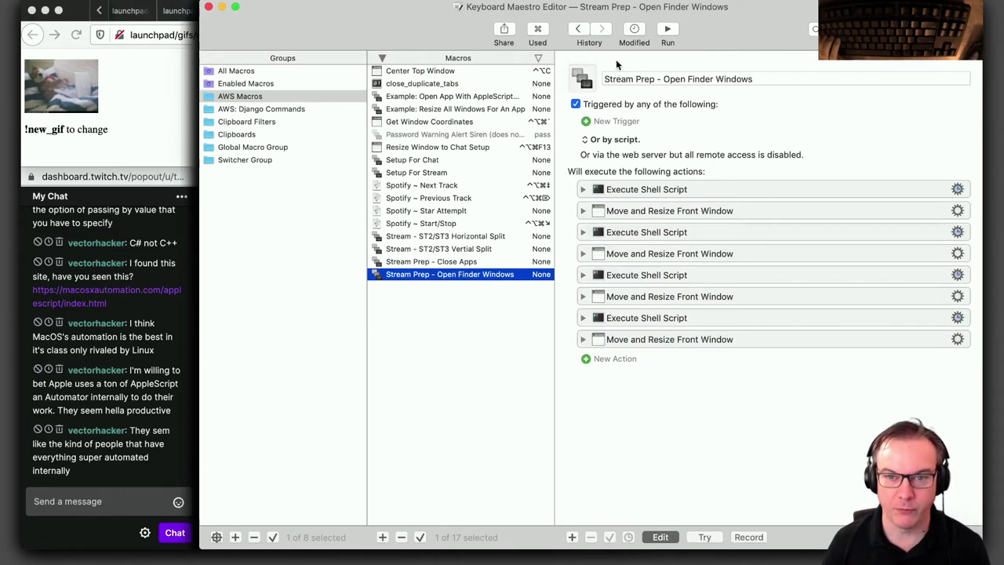
{"action": "left_click", "coordinate": [668, 30]}
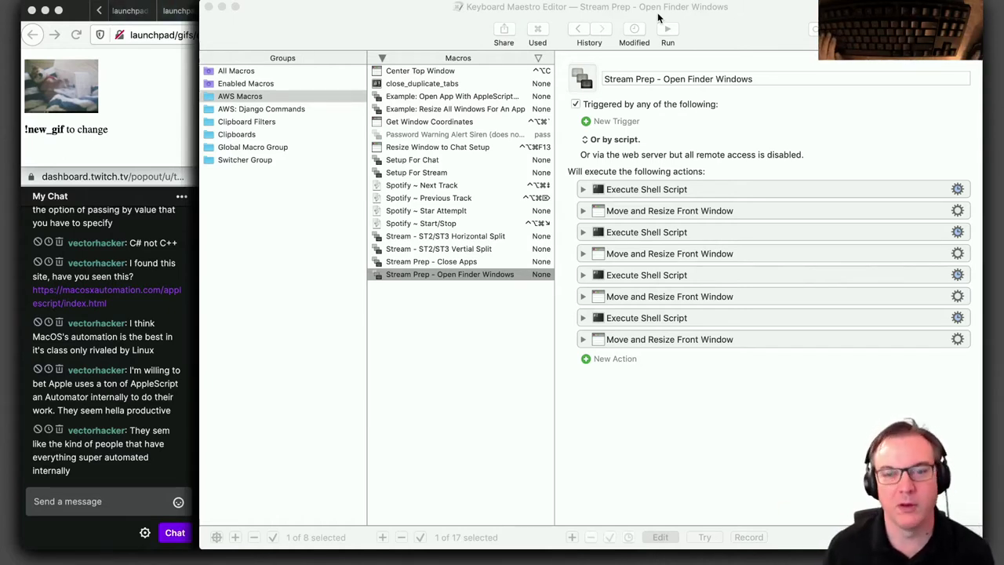
{"action": "left_click", "coordinate": [442, 365]}
Review the actions of the Stream Prep - Close Apps and Stream Prep - Open Finder Windows macros
{"action": "left_click", "coordinate": [454, 263]}
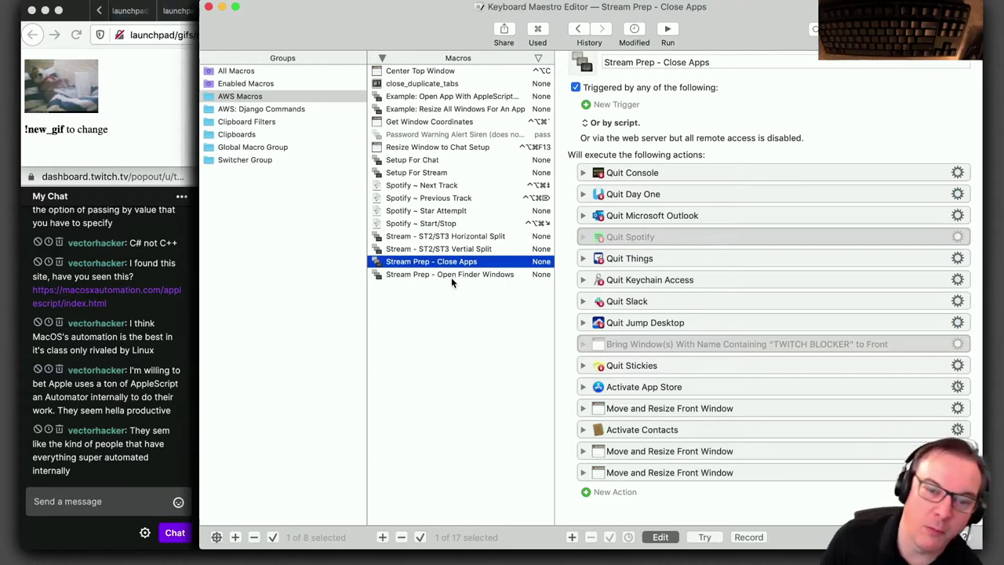
{"action": "left_click", "coordinate": [452, 276]}
{"action": "left_click", "coordinate": [451, 263]}
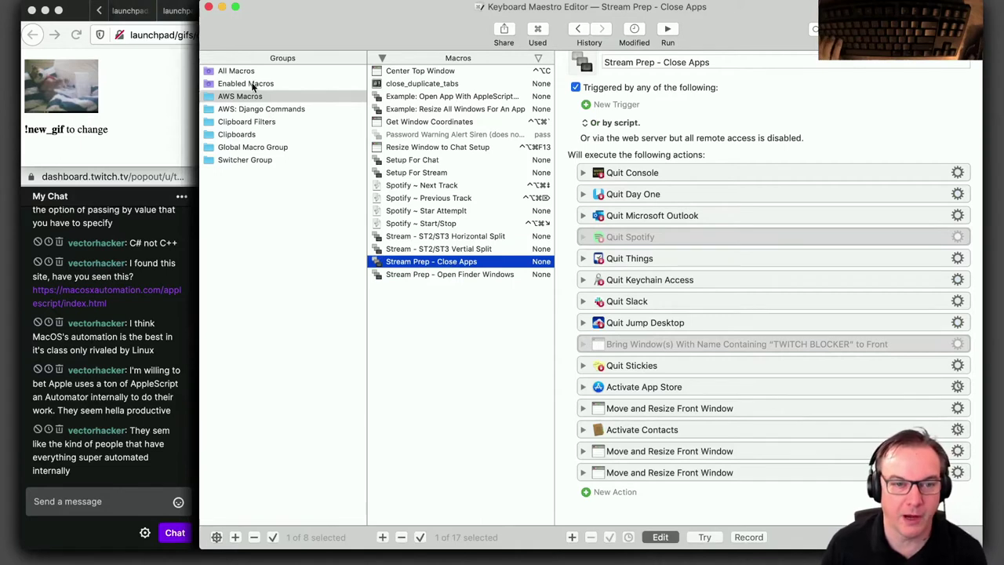
Look through the three window-resizing macros in the AWS: Django Commands group
{"action": "left_click", "coordinate": [262, 110]}
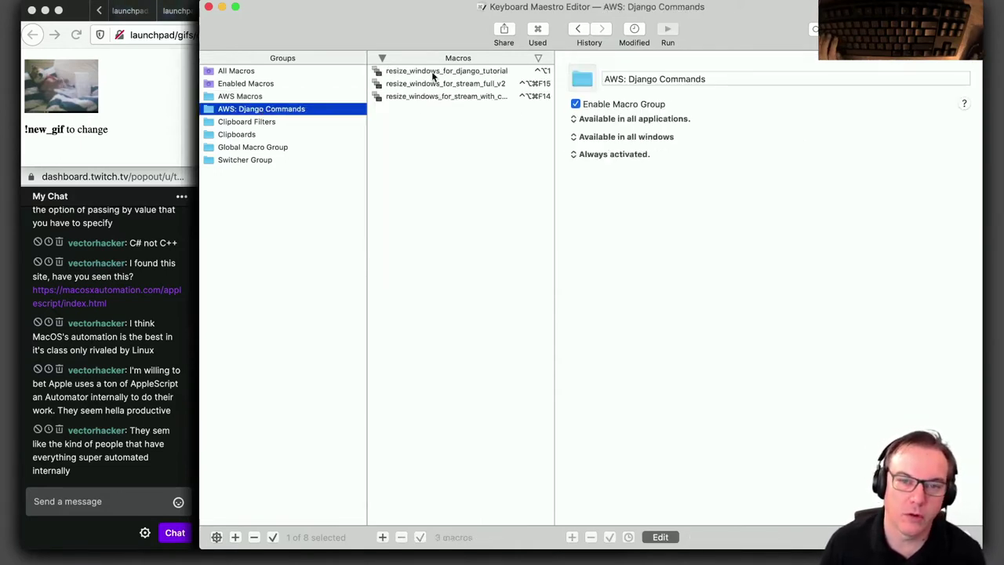
{"action": "left_click", "coordinate": [432, 72]}
{"action": "left_click", "coordinate": [432, 84]}
{"action": "left_click", "coordinate": [433, 95]}
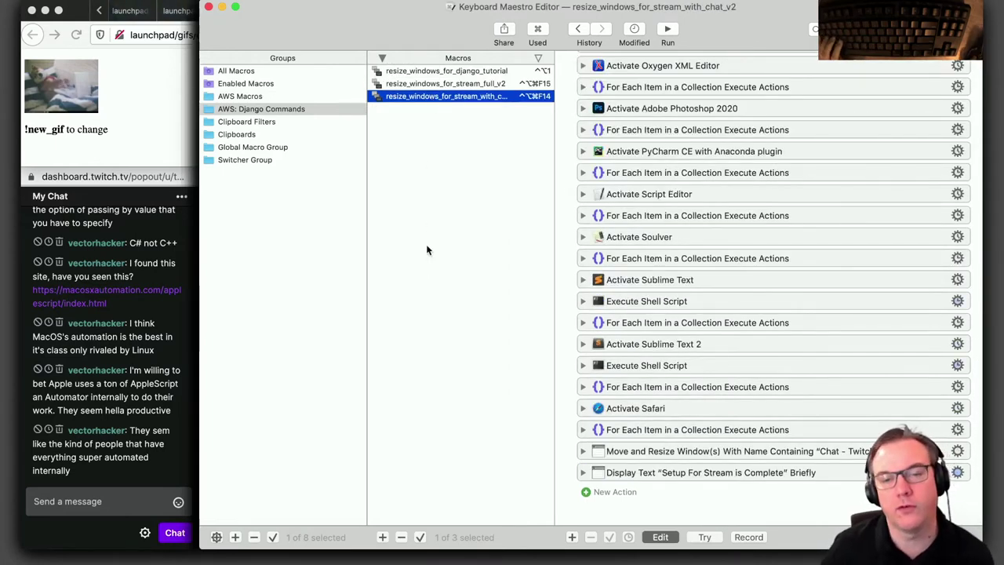
Return to the AWS Macros group and view its Center Top Window, close_duplicate_tabs, ST2/ST3 split and Spotify ~ Start/Stop macros
{"action": "left_click", "coordinate": [262, 97]}
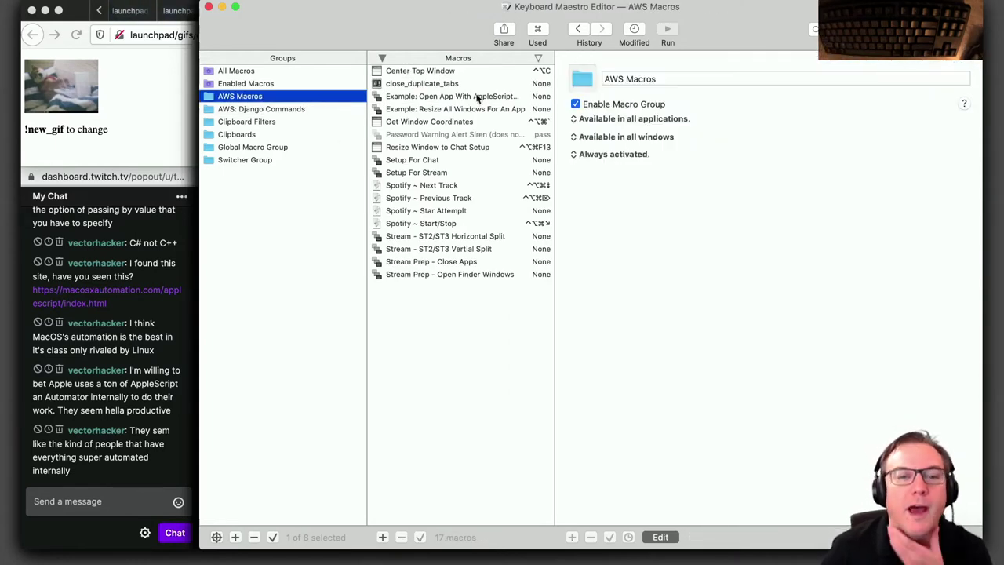
{"action": "left_click", "coordinate": [436, 72]}
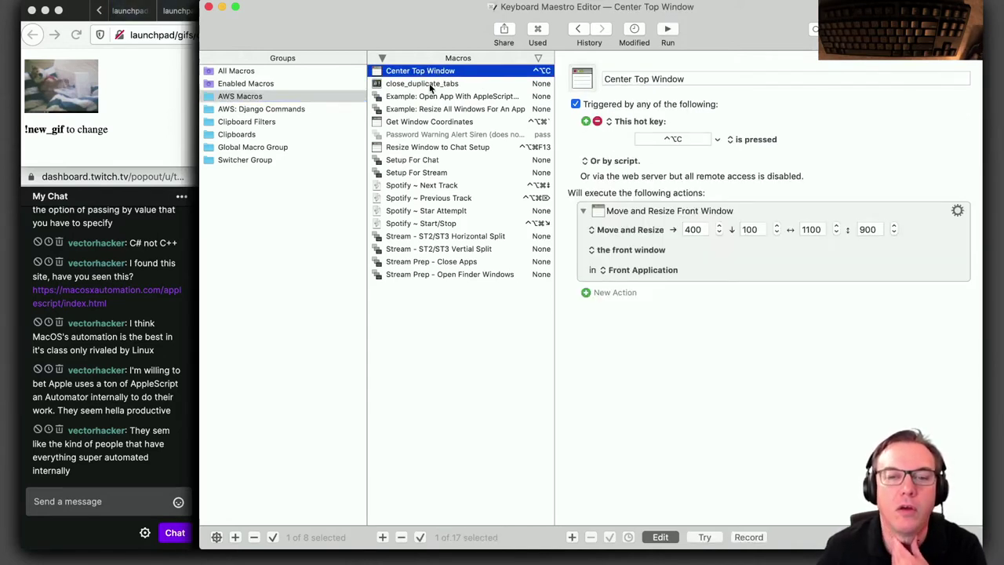
{"action": "left_click", "coordinate": [430, 84]}
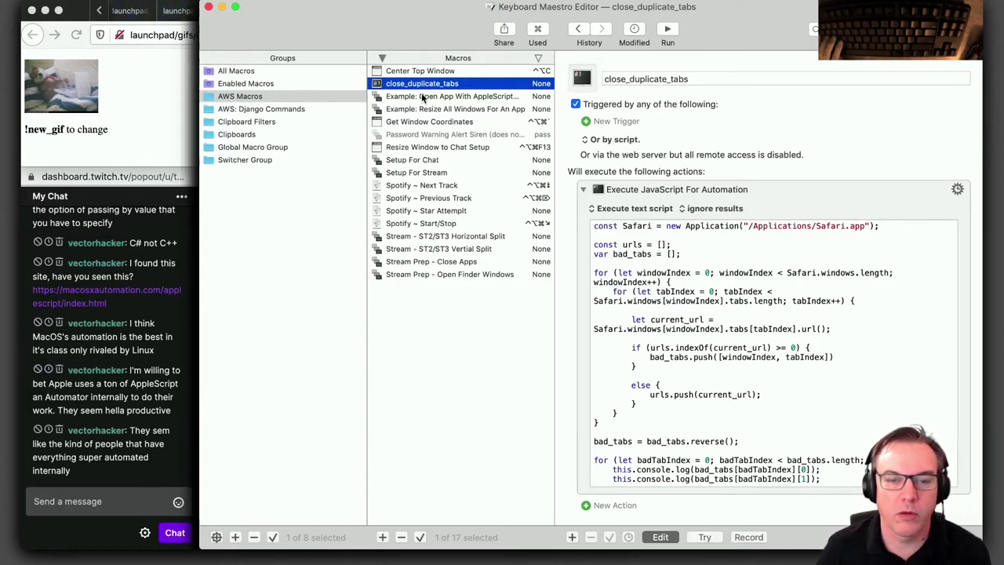
{"action": "left_click", "coordinate": [449, 249]}
{"action": "left_click", "coordinate": [445, 236]}
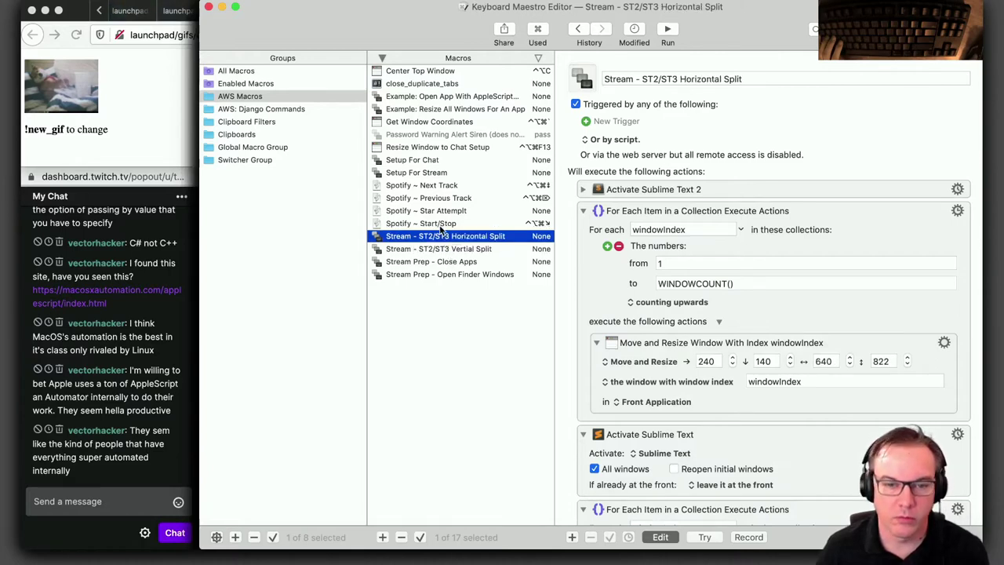
{"action": "left_click", "coordinate": [439, 224]}
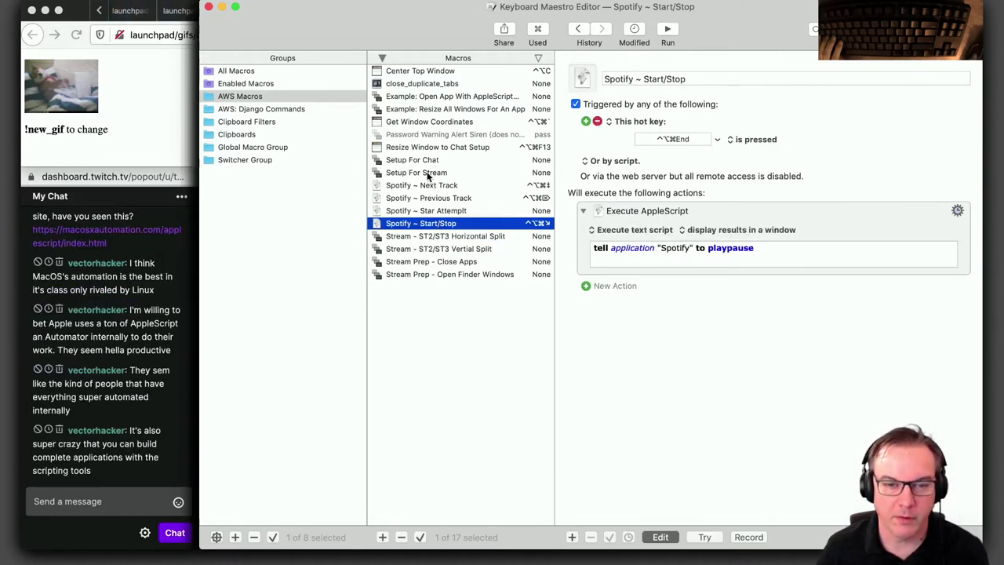
Compare the actions of the Setup For Stream, Setup For Chat and Stream Prep - Close Apps macros
{"action": "left_click", "coordinate": [429, 174]}
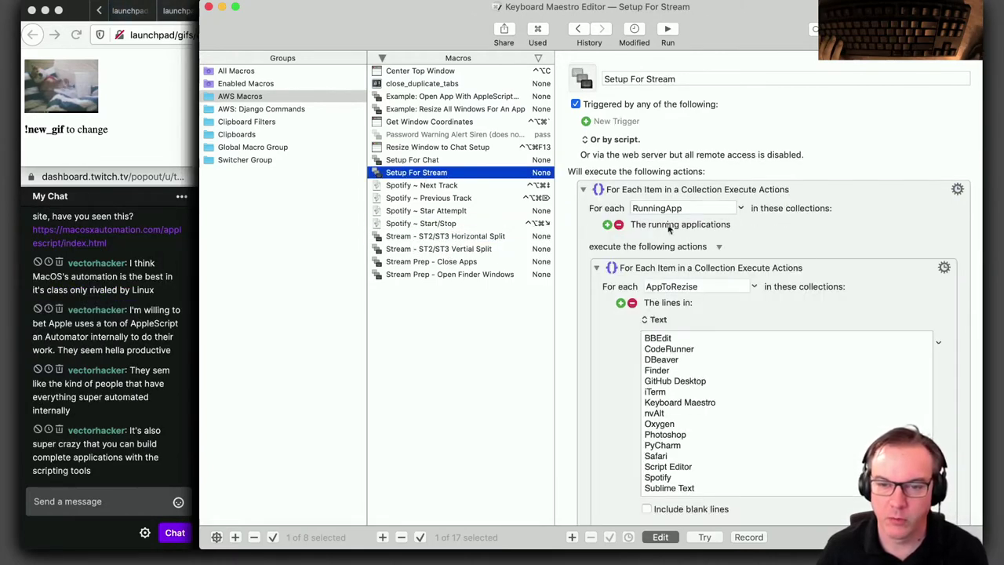
{"action": "left_click", "coordinate": [585, 191]}
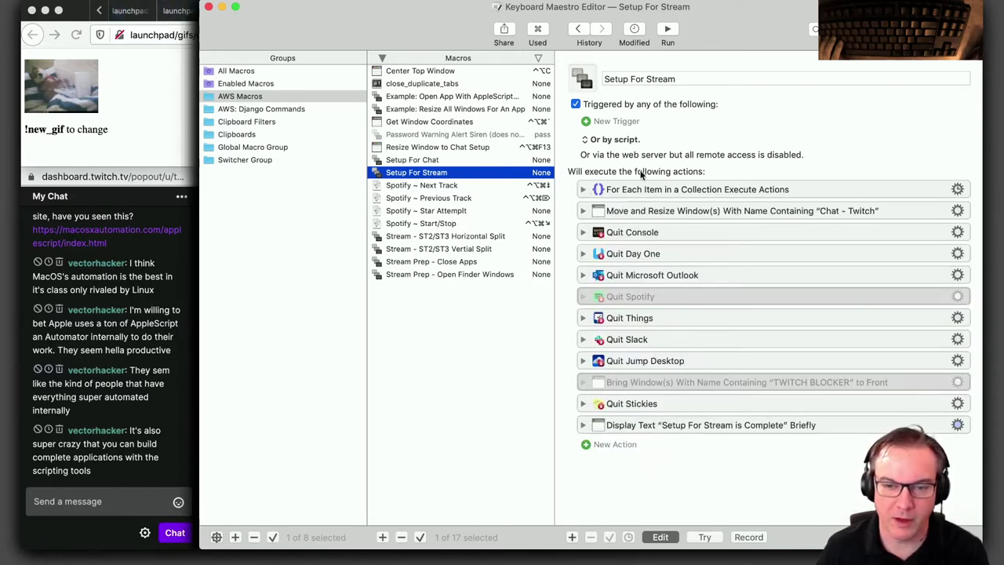
{"action": "left_click", "coordinate": [420, 159]}
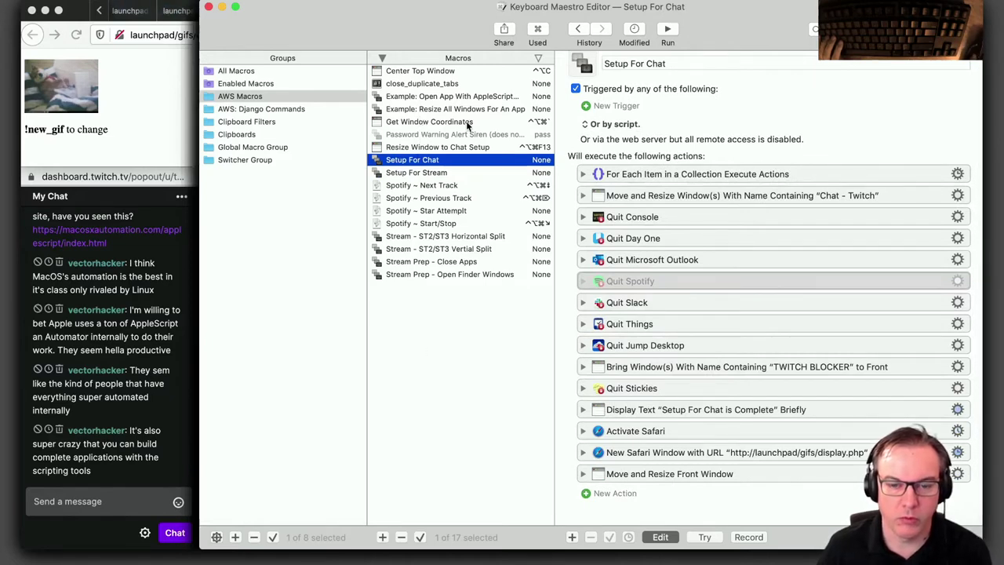
{"action": "left_click", "coordinate": [444, 274]}
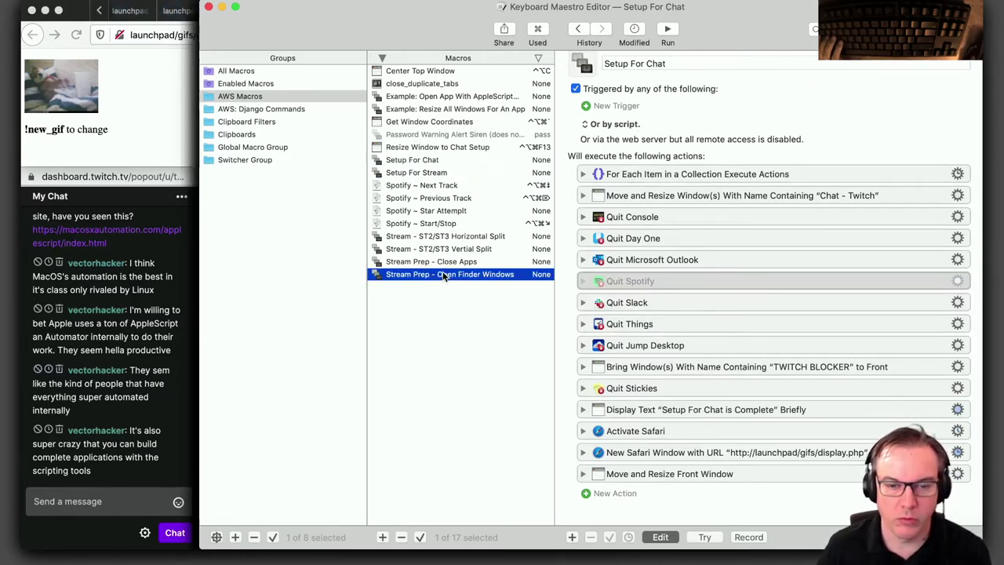
{"action": "left_click", "coordinate": [443, 263]}
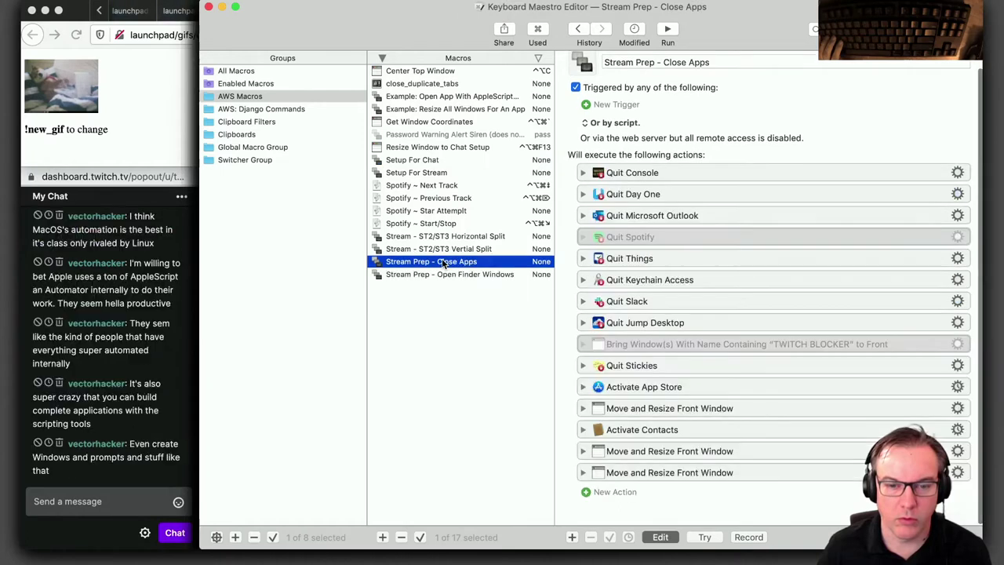
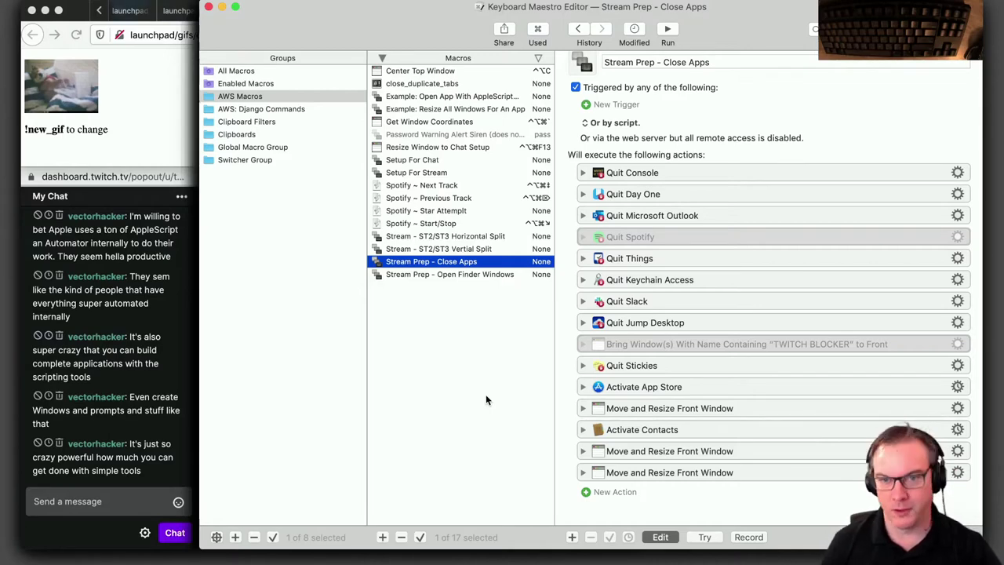
Switch to iTerm and change to the home directory
{"action": "key", "text": "super+space"}
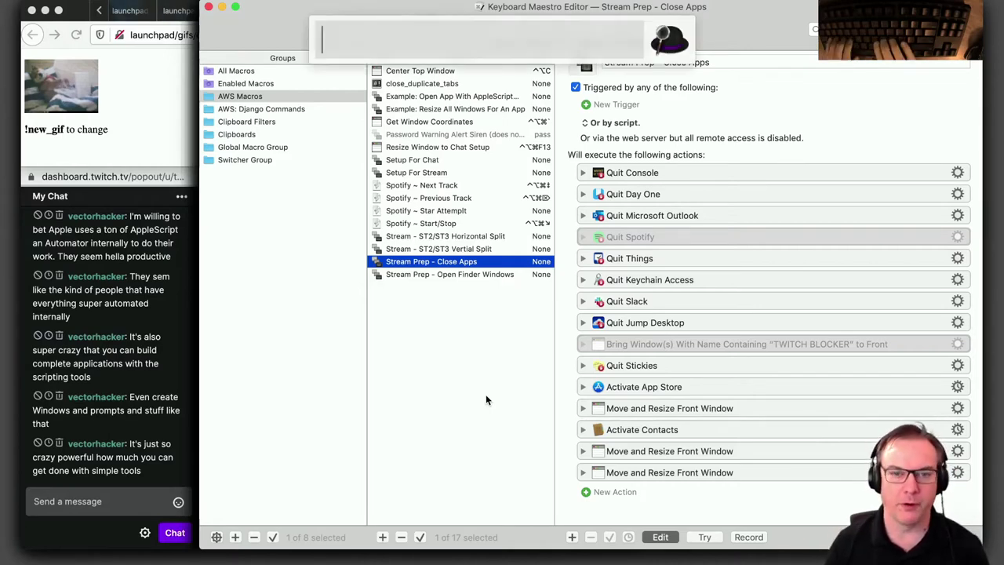
{"action": "type", "text": "i"}
{"action": "key", "text": "Return"}
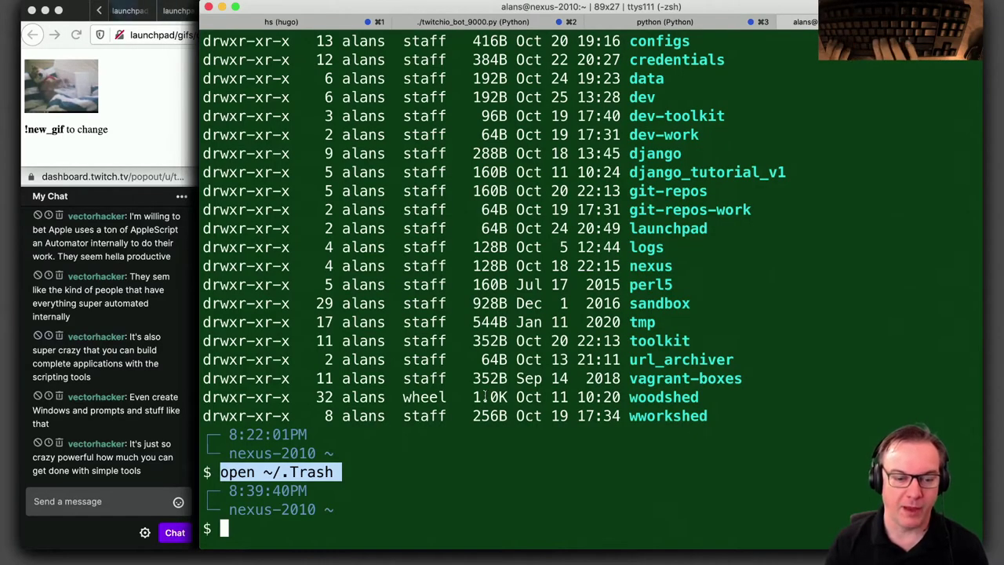
{"action": "type", "text": "cd"}
{"action": "key", "text": "Return"}
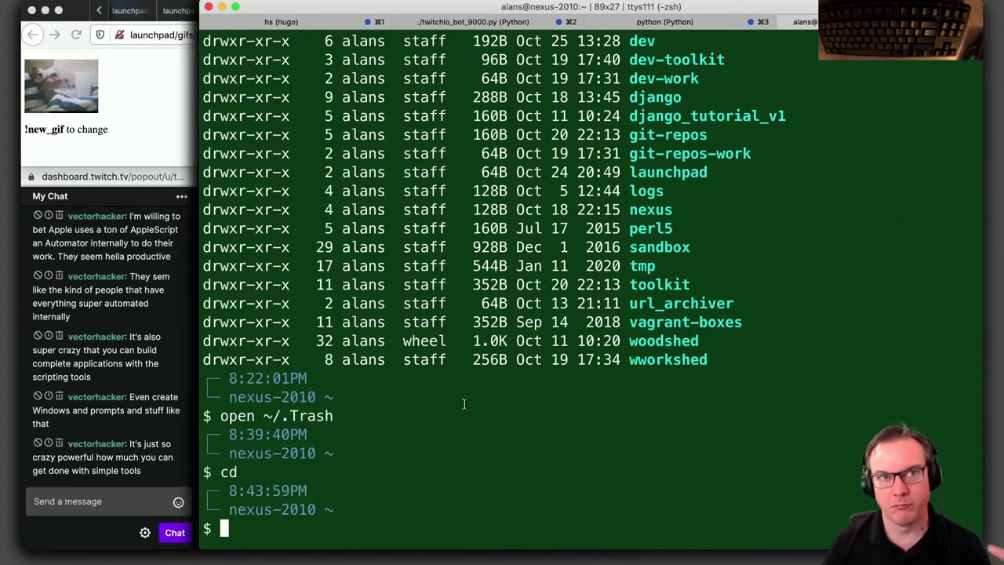
Switch to Sublime Text, check the font_size line in the Preferences.sublime-settings file, and close the file again
{"action": "key", "text": "super+space"}
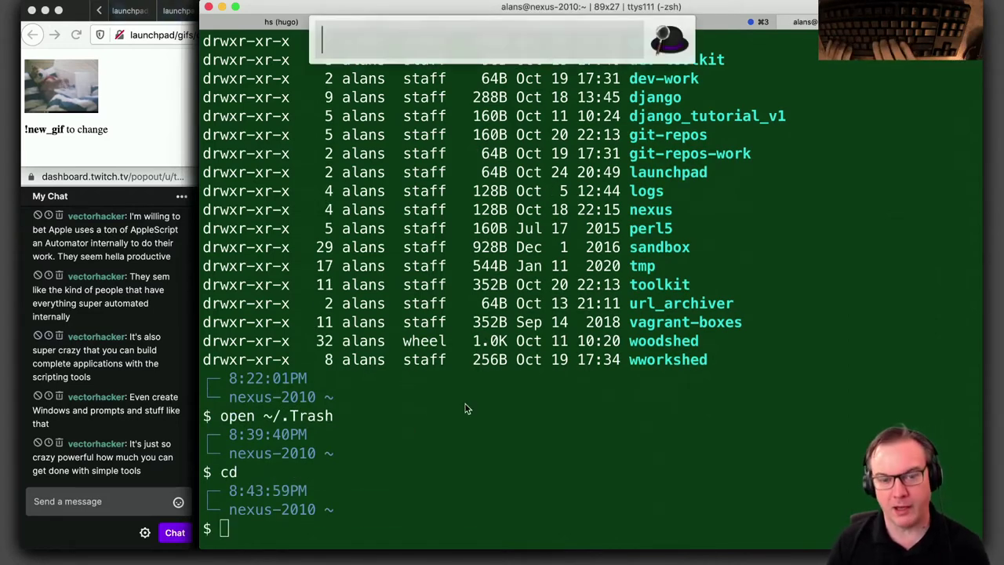
{"action": "type", "text": "s"}
{"action": "key", "text": "super+3"}
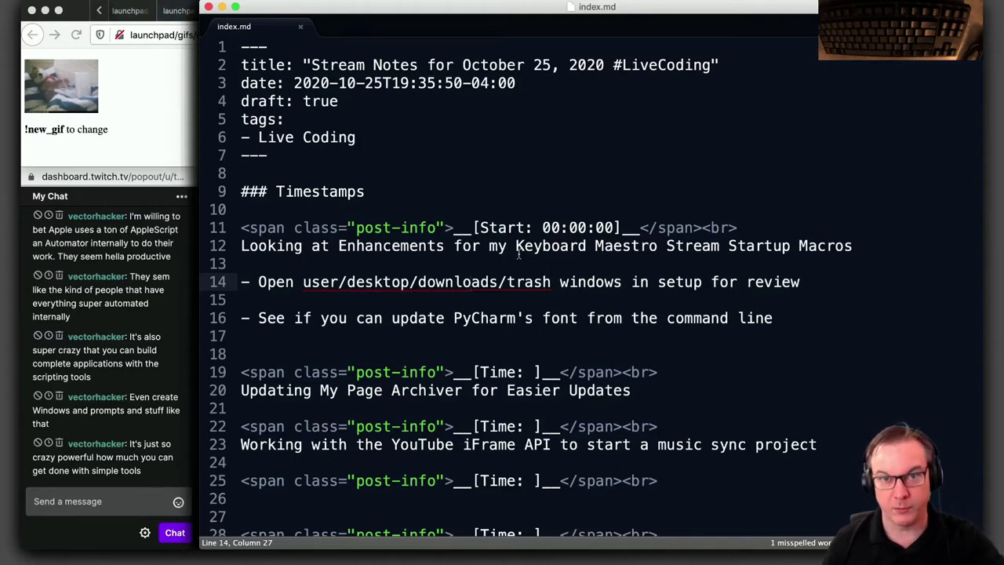
{"action": "key", "text": "super+comma"}
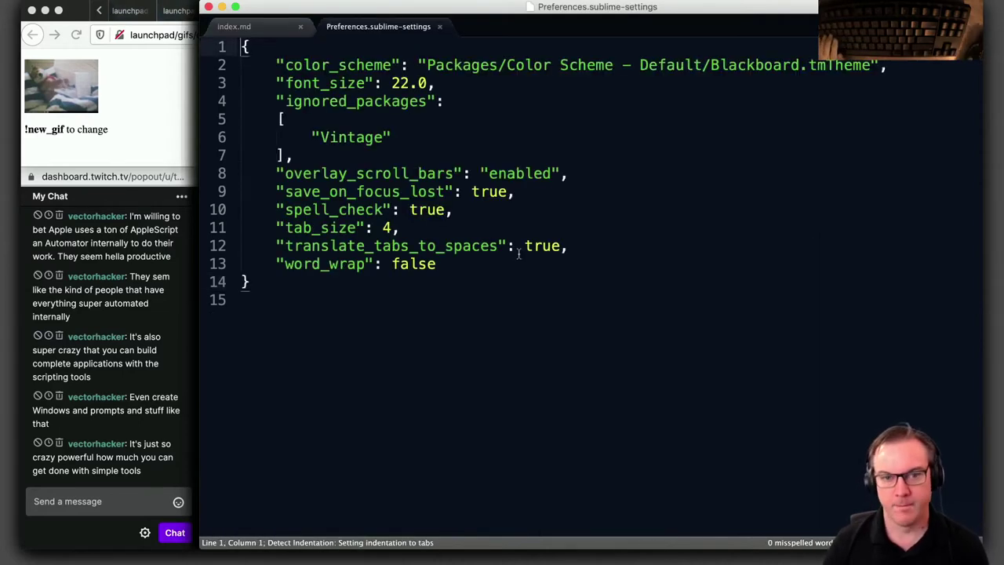
{"action": "key", "text": "super+w"}
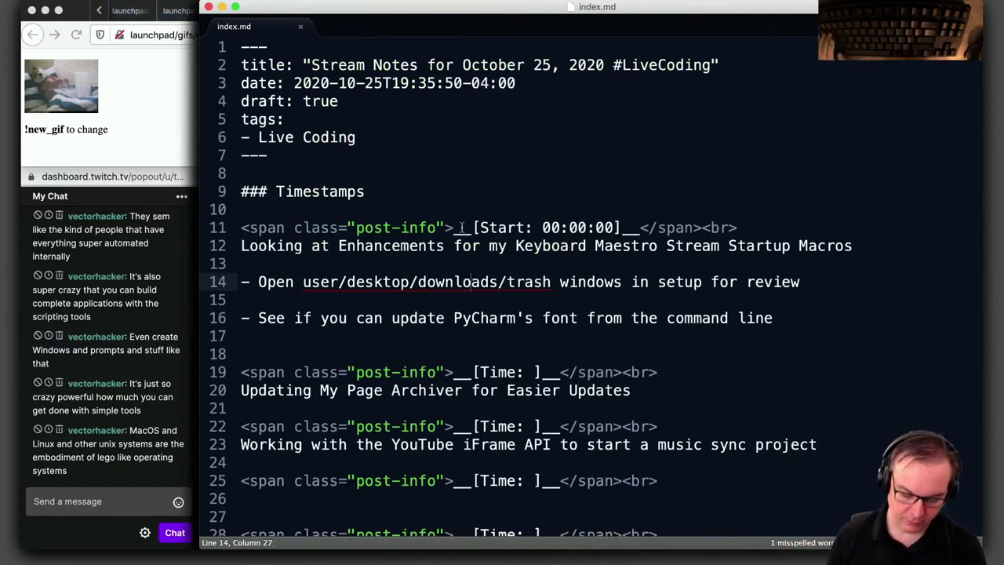
{"action": "key", "text": "super+comma"}
{"action": "left_click_drag", "start_coordinate": [276, 83], "coordinate": [469, 89]}
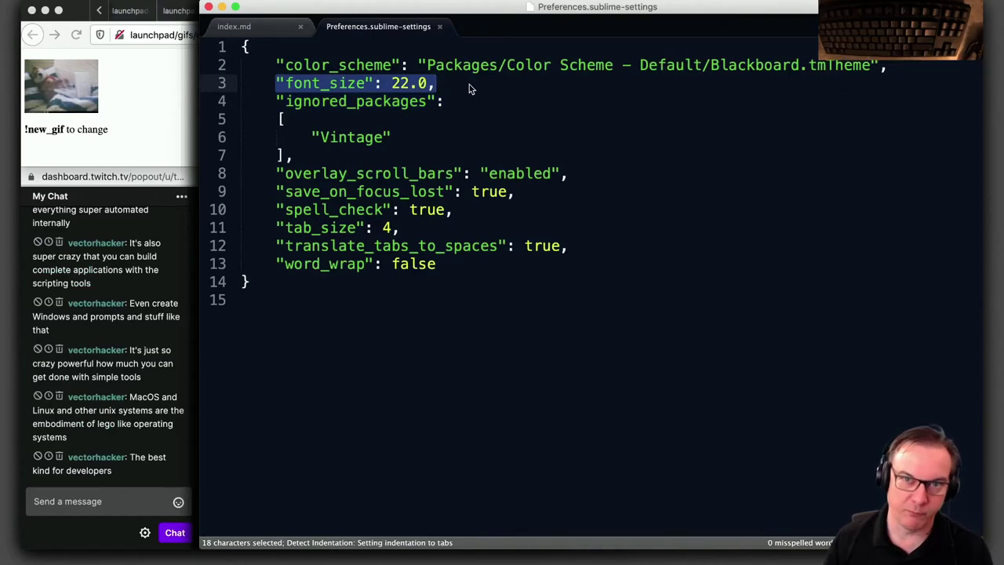
{"action": "key", "text": "super+w"}
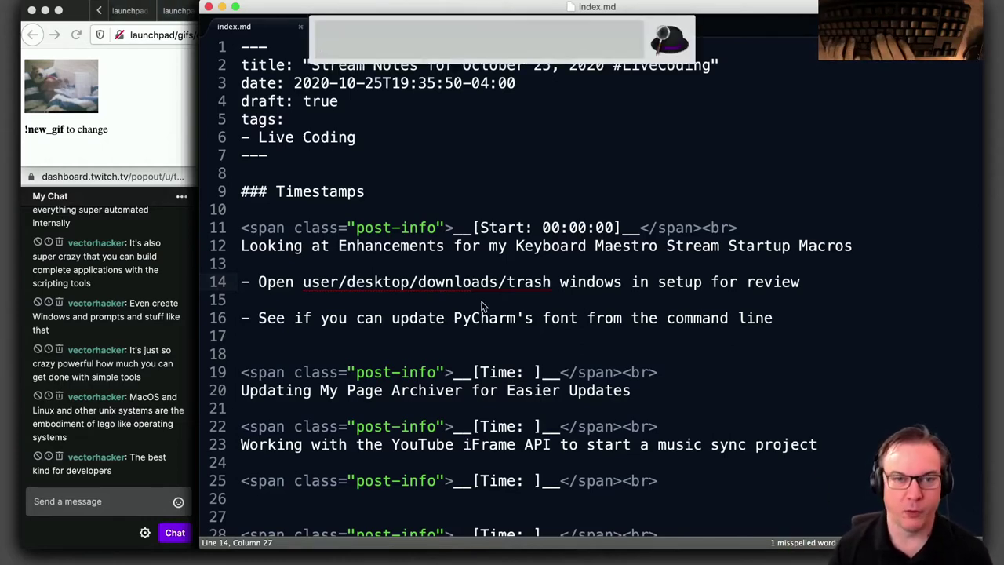
Switch back to Keyboard Maestro and examine the sed font-size script after Activate Sublime Text 2 in the resize_windows_for_stream_with_chat_v2 macro
{"action": "type", "text": "s"}
{"action": "key", "text": "BackSpace"}
{"action": "type", "text": "k"}
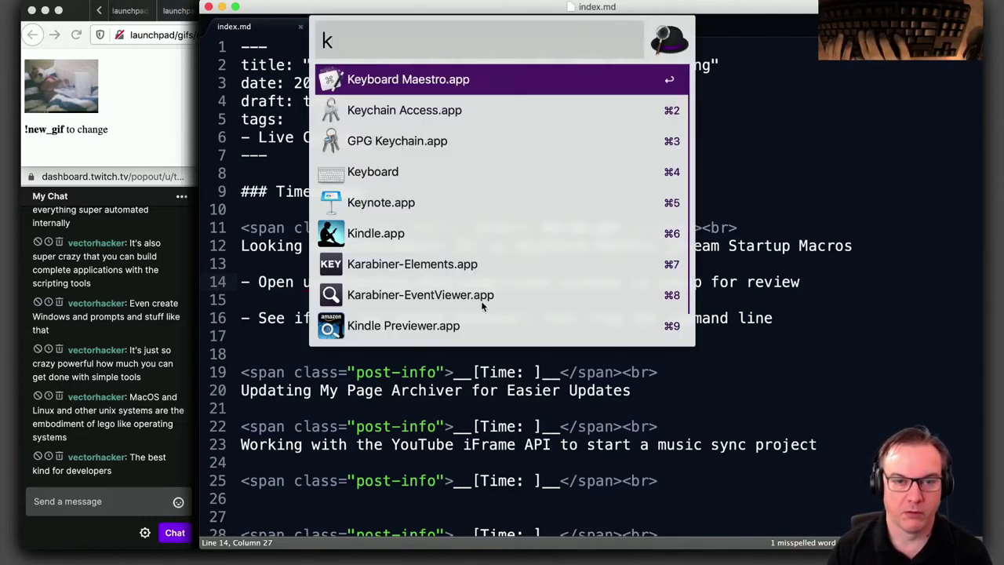
{"action": "key", "text": "Return"}
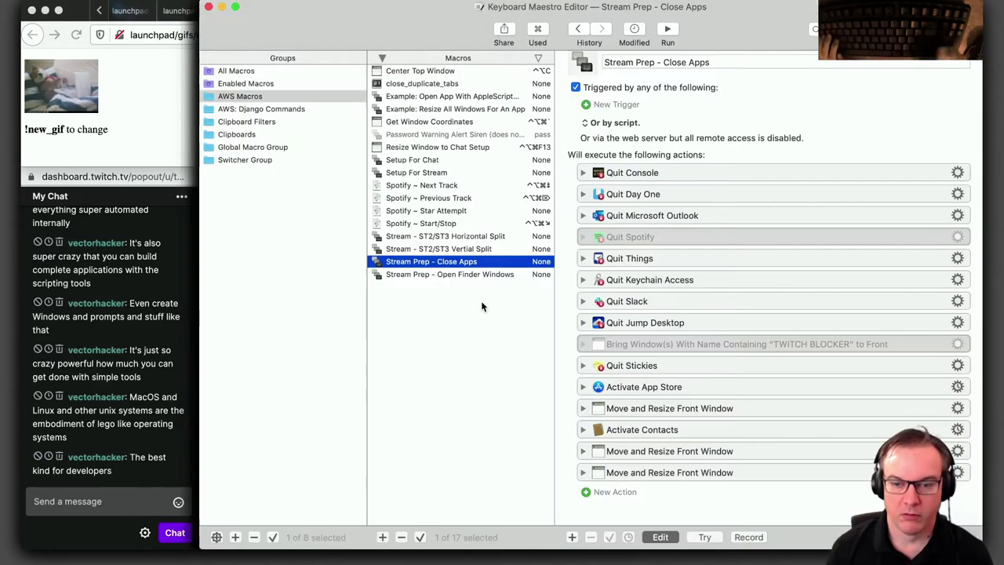
{"action": "left_click", "coordinate": [260, 109]}
{"action": "left_click", "coordinate": [443, 96]}
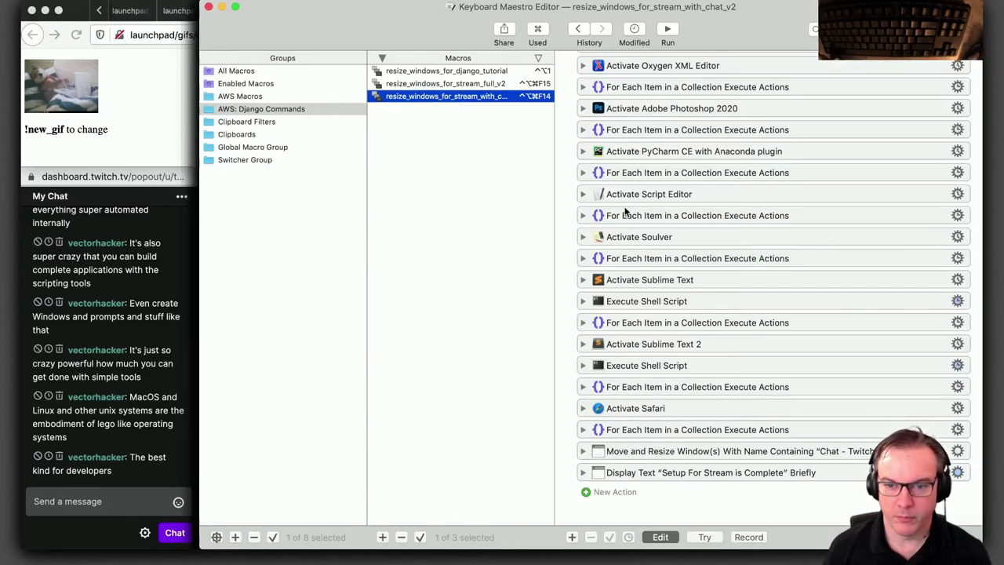
{"action": "left_click", "coordinate": [581, 365]}
{"action": "scroll", "coordinate": [719, 405], "scroll_direction": "down", "scroll_amount": 2}
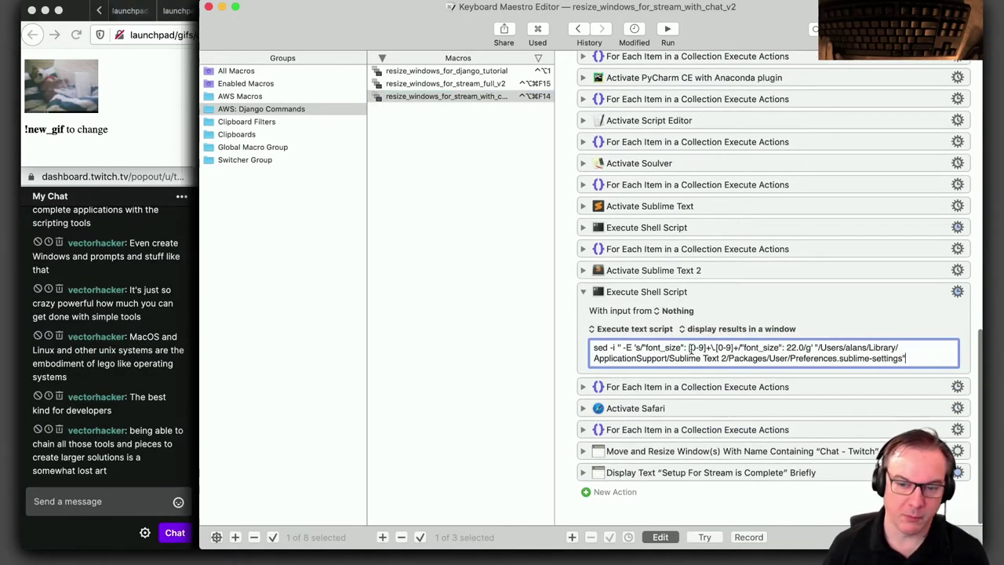
{"action": "left_click_drag", "start_coordinate": [908, 358], "coordinate": [595, 343]}
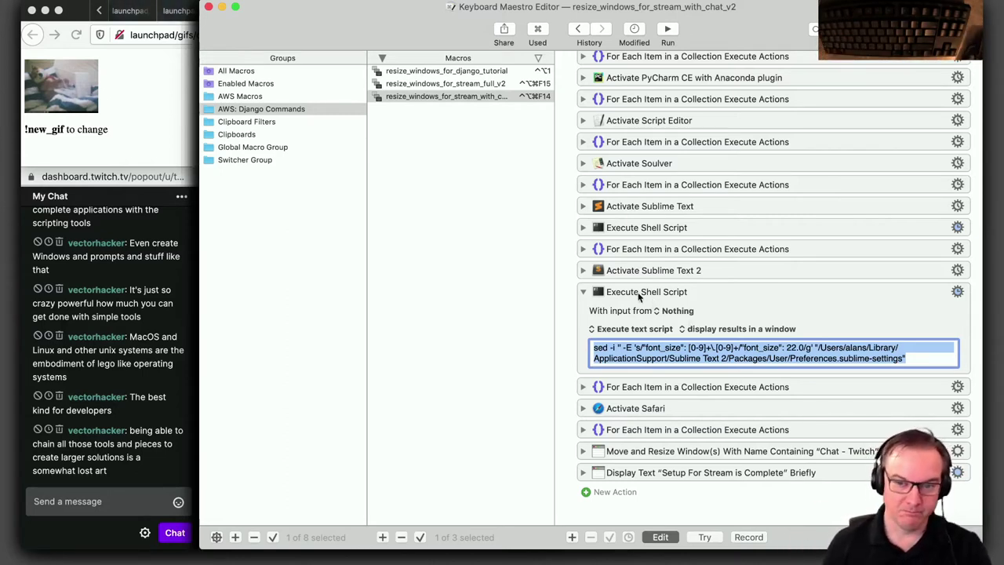
Look over the with-chat resize macro's application actions, including the Activate iTerm settings, down to its last action
{"action": "scroll", "coordinate": [584, 291], "scroll_direction": "up", "scroll_amount": 10}
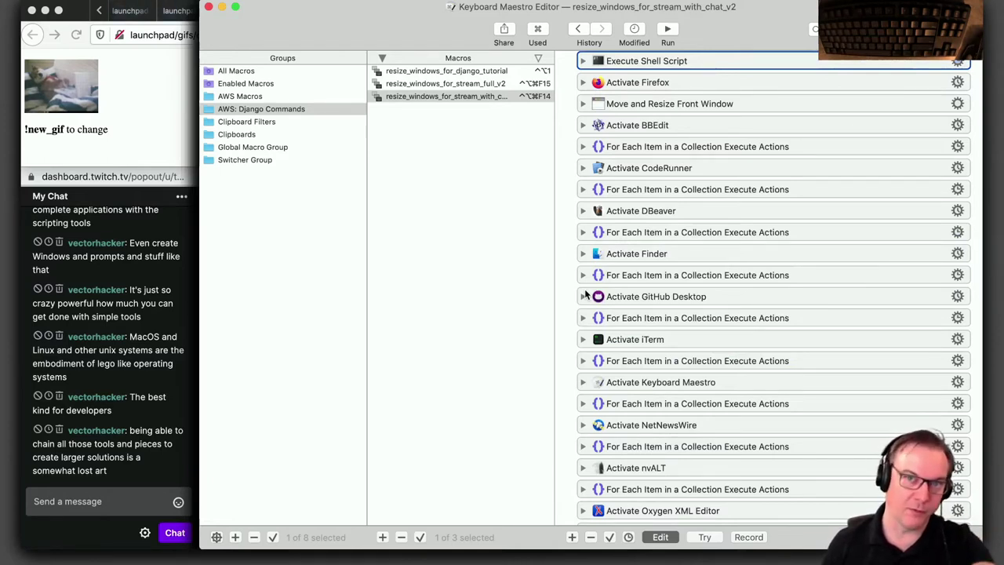
{"action": "left_click", "coordinate": [585, 339]}
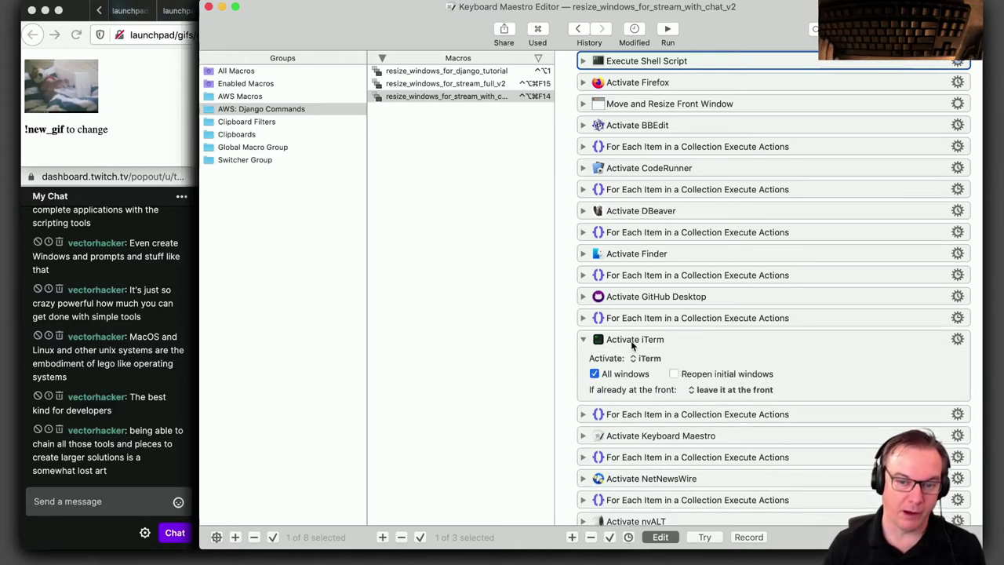
{"action": "left_click", "coordinate": [584, 338]}
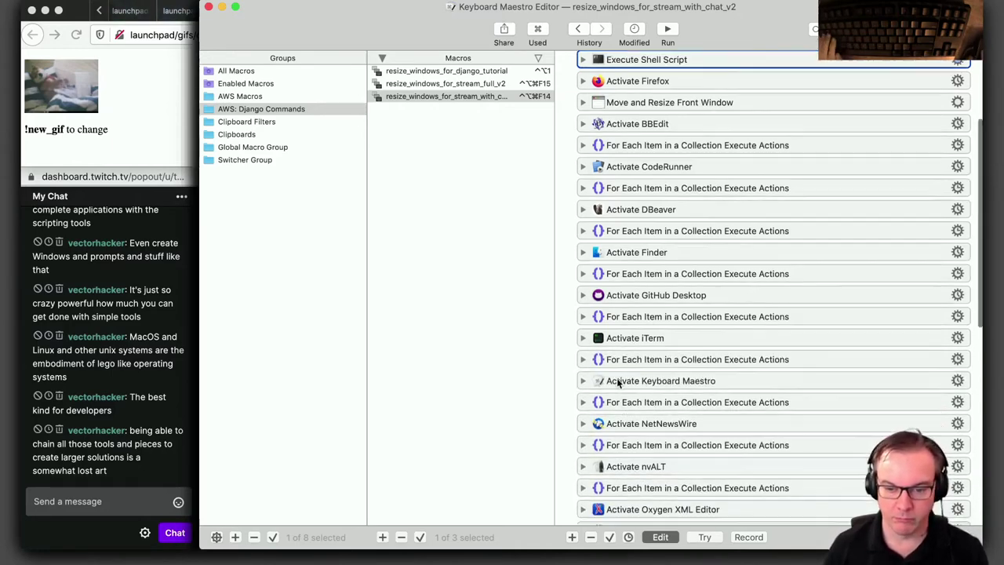
{"action": "scroll", "coordinate": [616, 385], "scroll_direction": "down", "scroll_amount": 5}
{"action": "scroll", "coordinate": [619, 383], "scroll_direction": "down", "scroll_amount": 8}
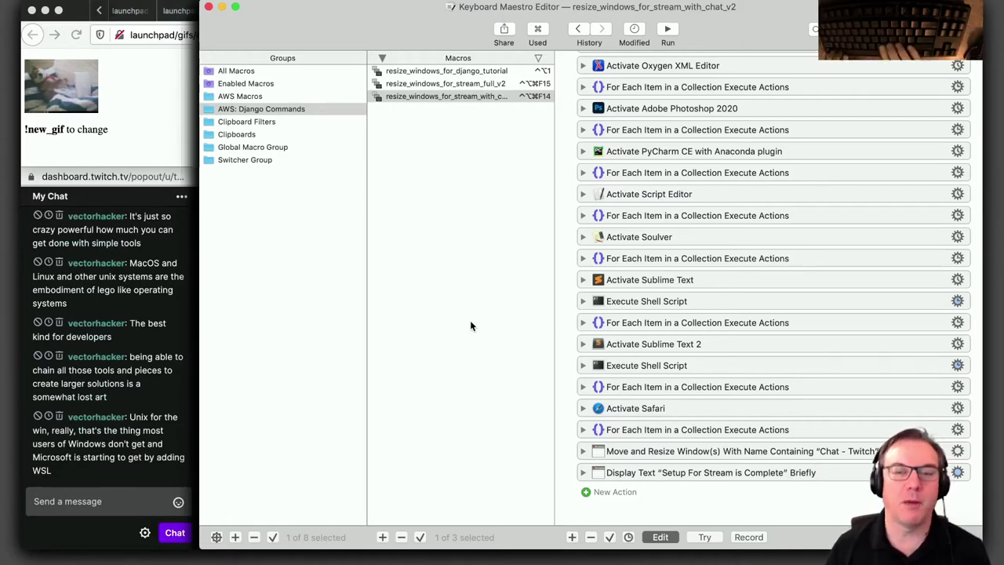
Switch to Safari and open a new tab
{"action": "key", "text": "alt+space"}
{"action": "key", "text": "Return"}
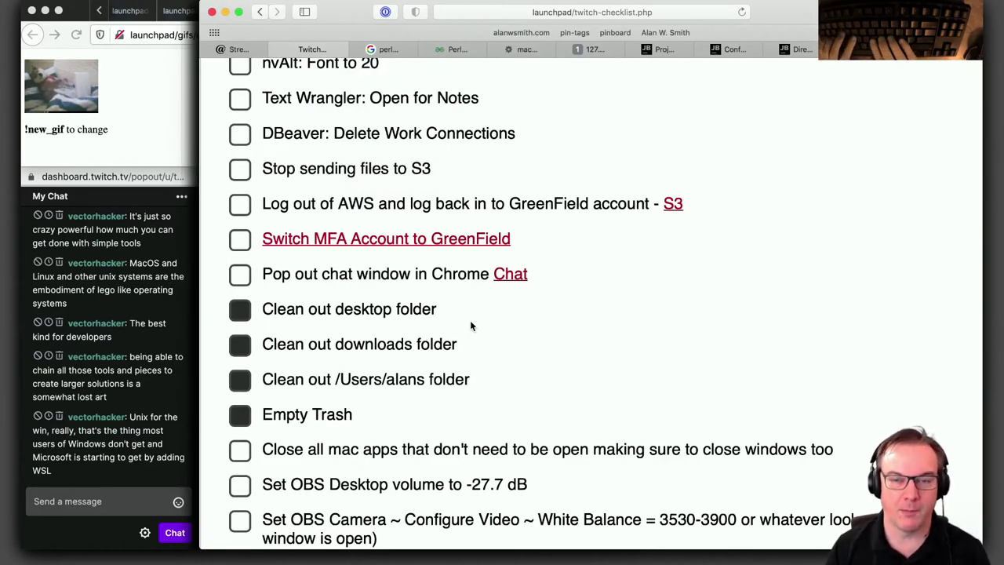
{"action": "key", "text": "super+t"}
Switch to Sublime Text and create a new empty file, closing the preferences window again
{"action": "key", "text": "alt+space"}
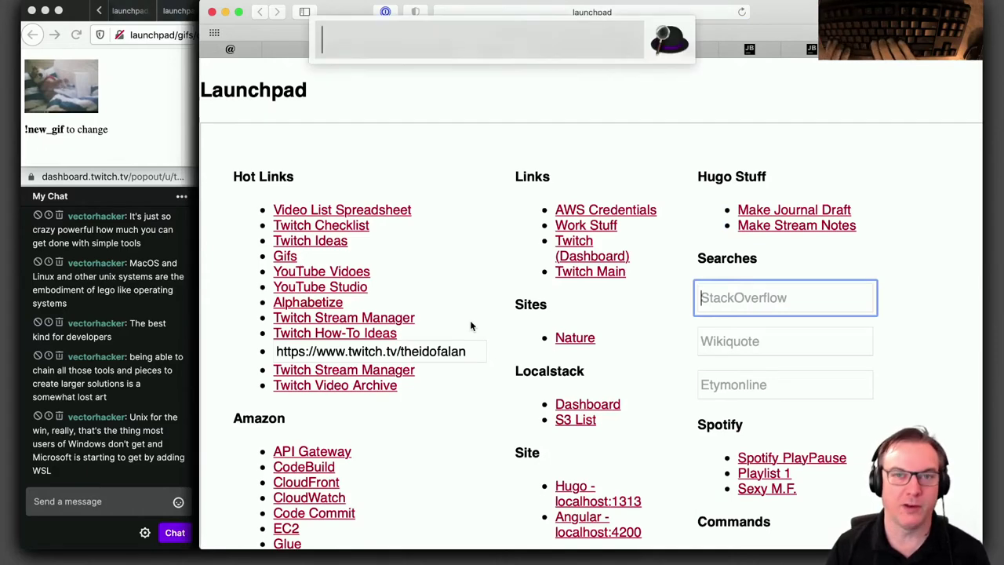
{"action": "key", "text": "Return"}
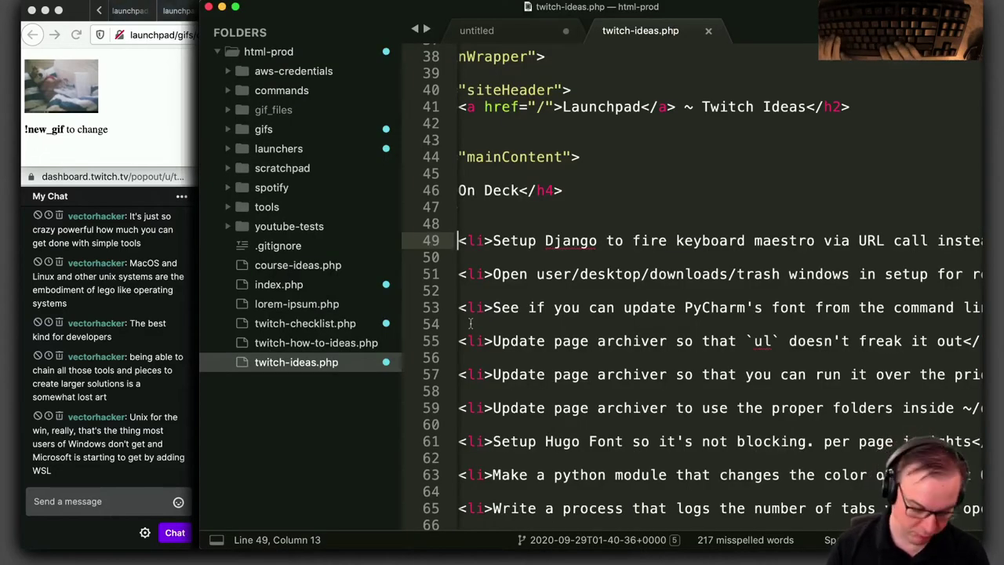
{"action": "key", "text": "super+n"}
{"action": "key", "text": "super+comma"}
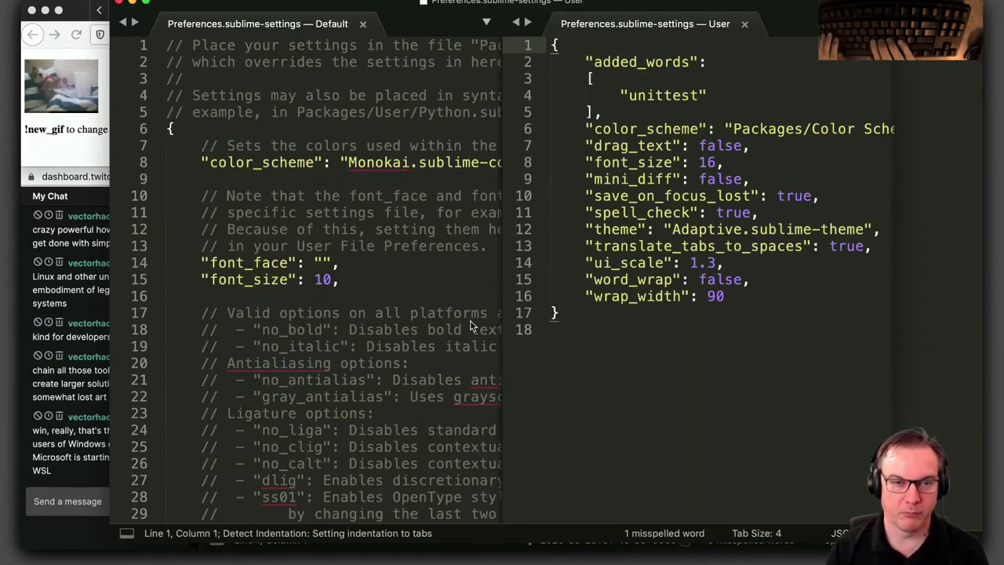
{"action": "key", "text": "super+w"}
Write the <!DOCTYPE html> declaration and the opening <html> tag on the first two lines of the new file
{"action": "type", "text": "<"}
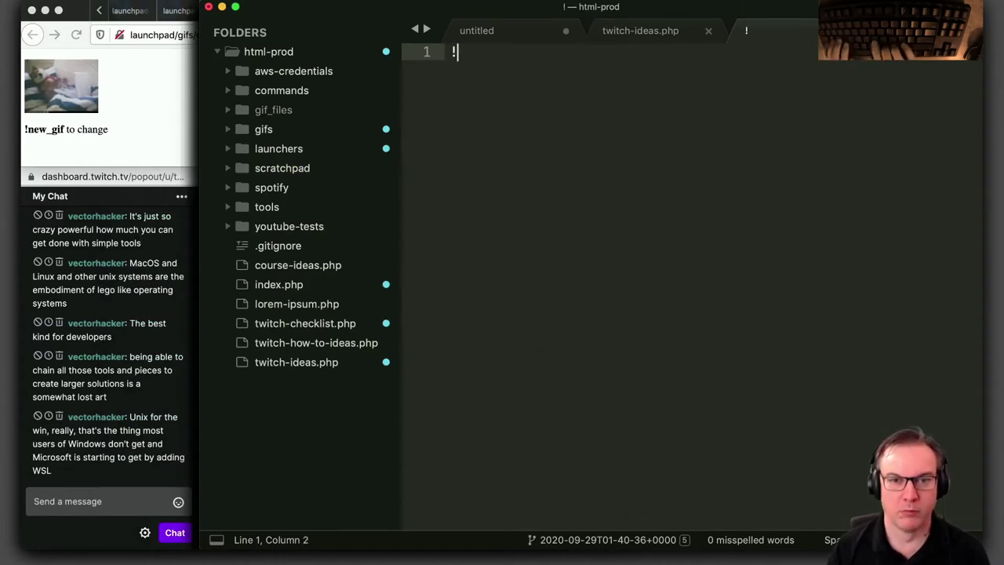
{"action": "type", "text": "!!"}
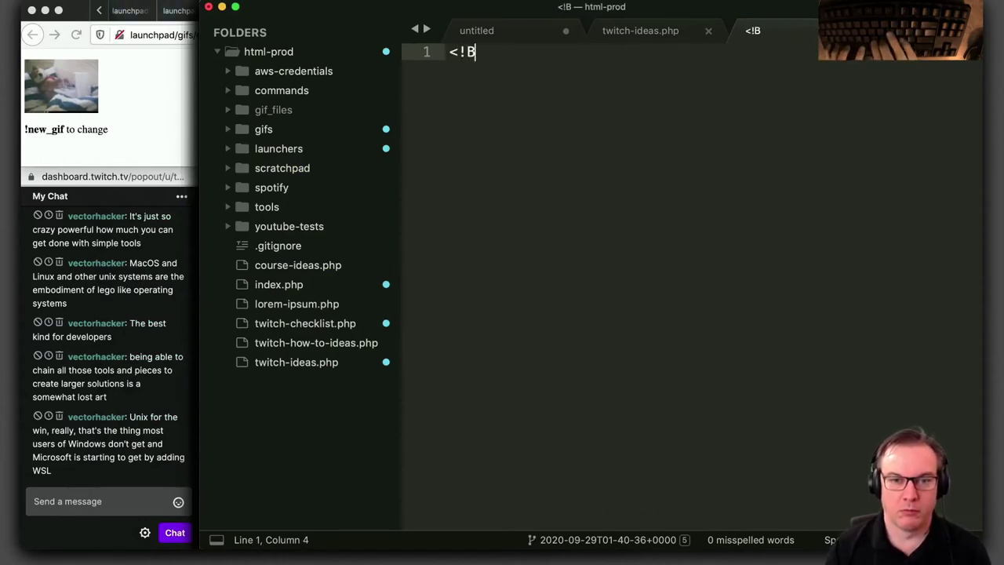
{"action": "key", "text": "BackSpace"}
{"action": "type", "text": "DOC"}
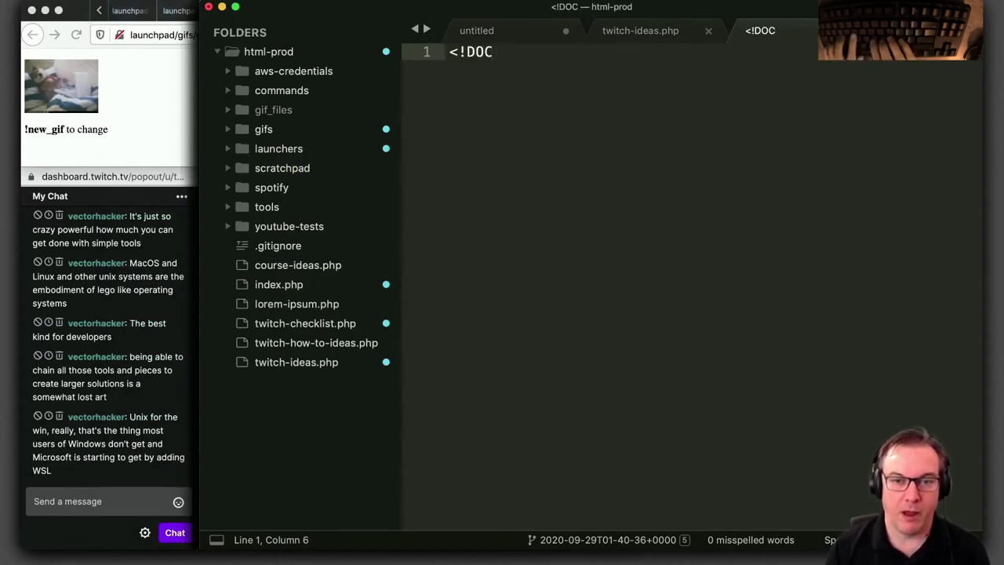
{"action": "type", "text": "TYPE hteml"}
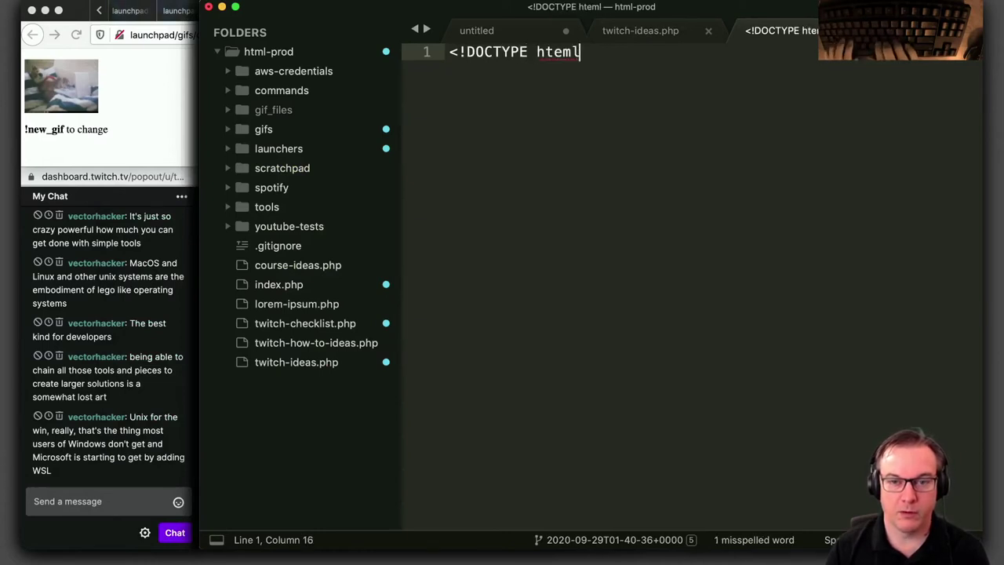
{"action": "key", "text": "BackSpace"}
{"action": "key", "text": "BackSpace"}
{"action": "type", "text": "ml>"}
{"action": "key", "text": "Return"}
{"action": "type", "text": "<"}
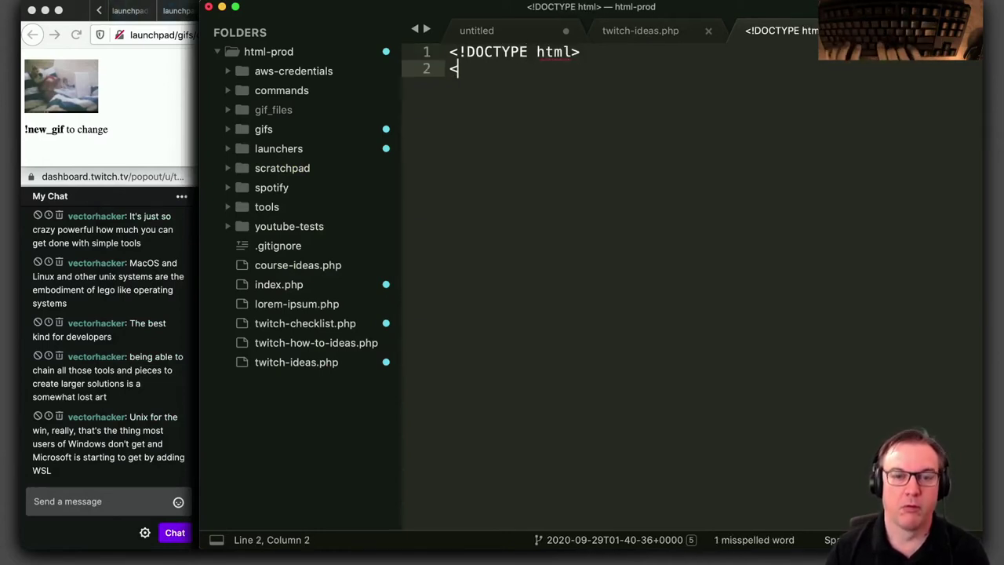
{"action": "type", "text": "html>"}
{"action": "key", "text": "Return"}
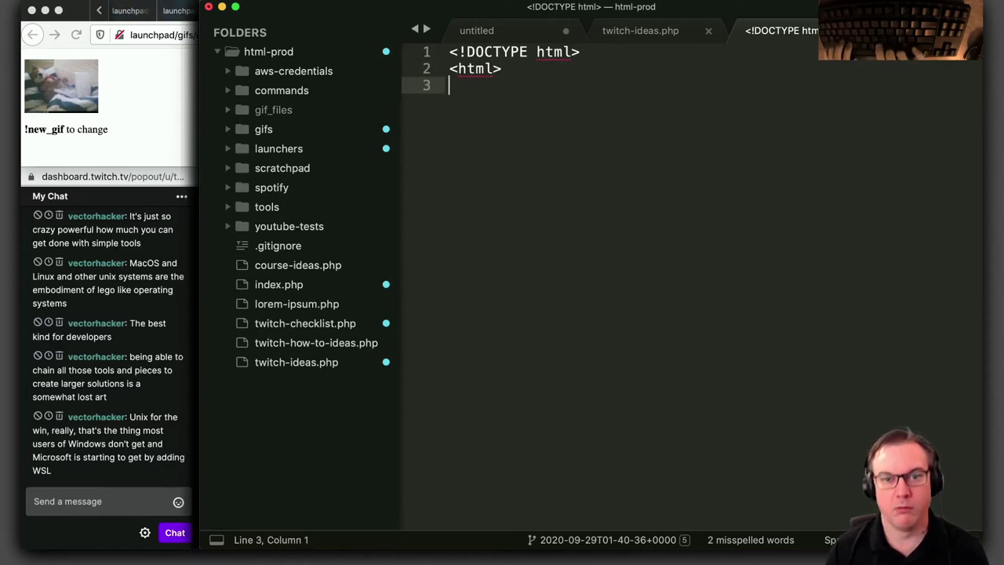
Add an opening <body> tag, a closing </body> tag and a closing </html> tag on separate lines
{"action": "type", "text": "<body>"}
{"action": "key", "text": "Return"}
{"action": "type", "text": "<?bo"}
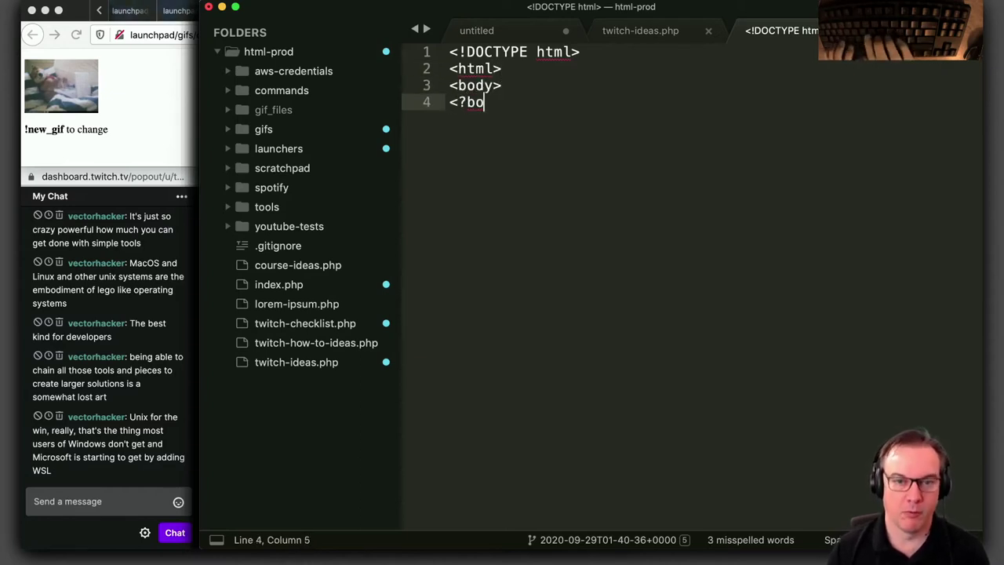
{"action": "key", "text": "BackSpace"}
{"action": "key", "text": "BackSpace"}
{"action": "key", "text": "BackSpace"}
{"action": "type", "text": "/body>"}
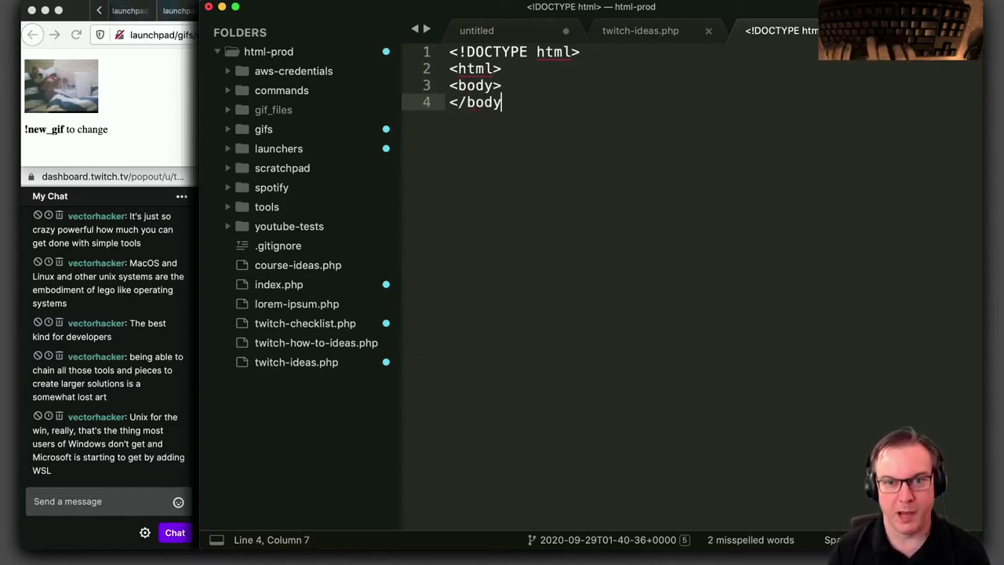
{"action": "key", "text": "Return"}
{"action": "type", "text": "<"}
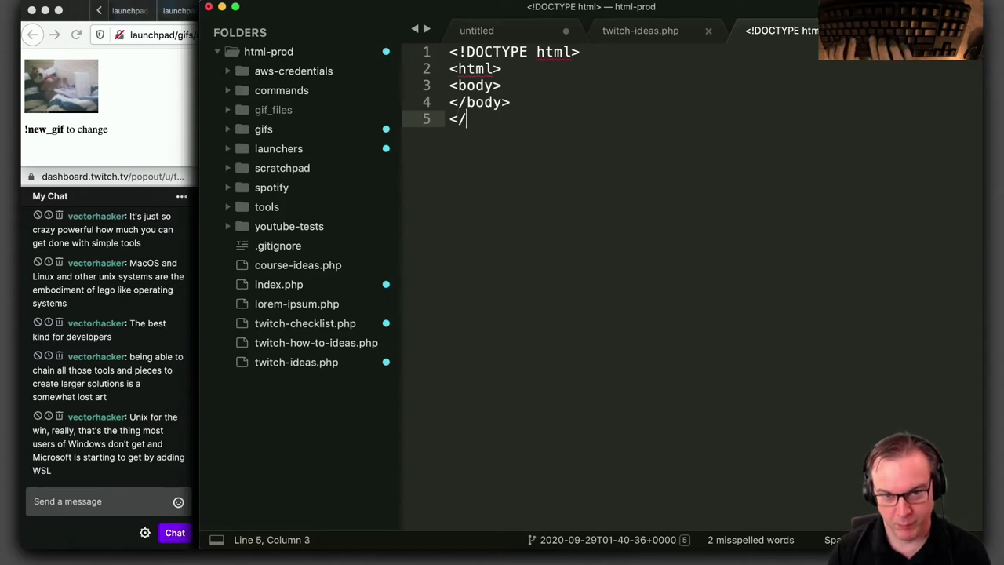
{"action": "type", "text": "/html>"}
{"action": "key", "text": "Return"}
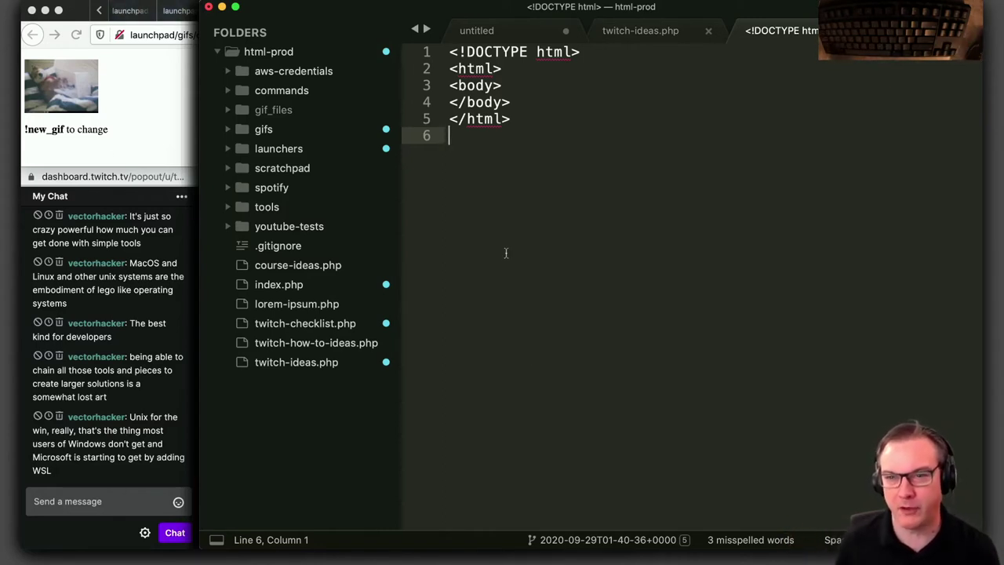
Close the new HTML file without saving it
{"action": "key", "text": "super+w"}
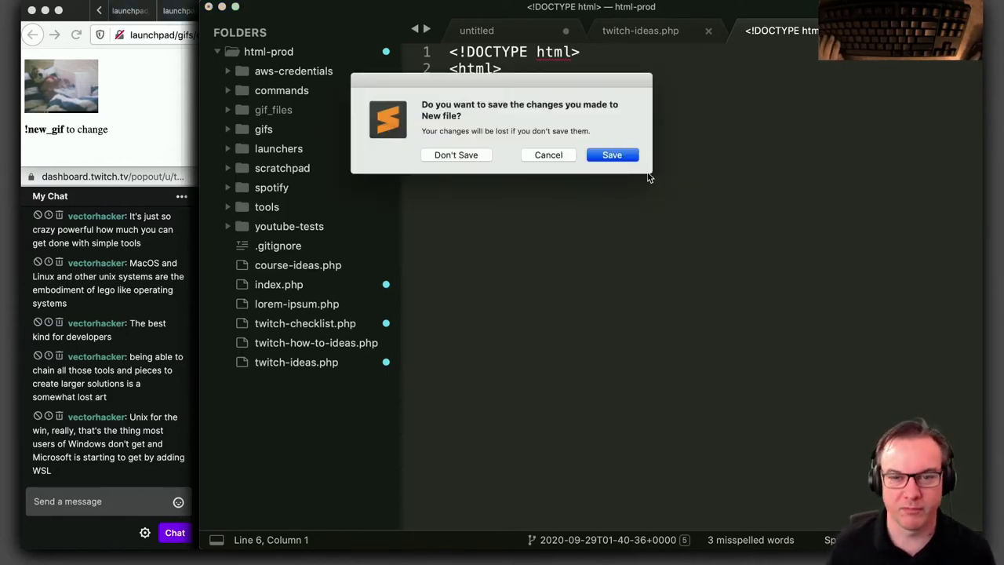
{"action": "key", "text": "super+d"}
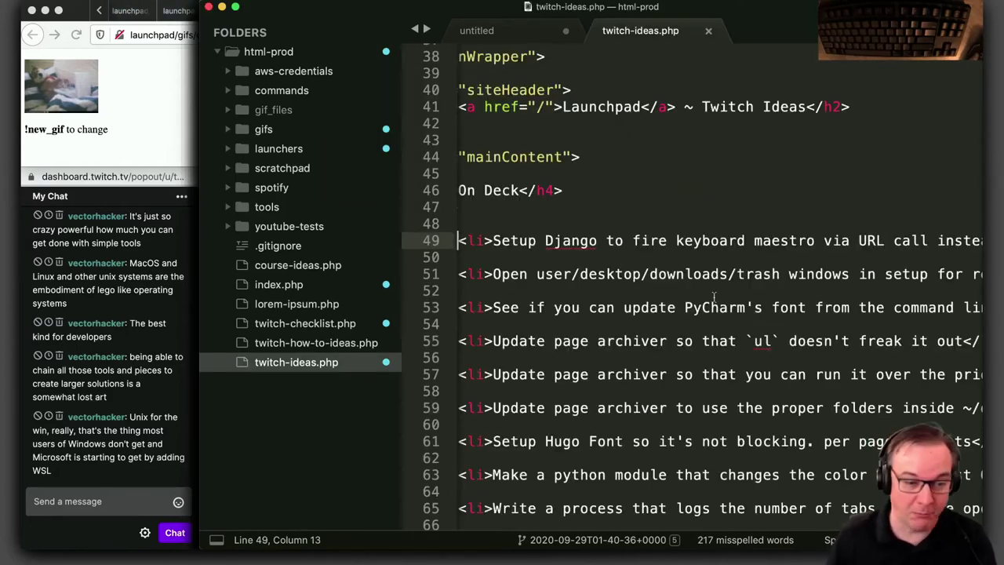
Place the text cursor in twitch-ideas.php on line 57, right after the words "Update page archiver so"
{"action": "key", "text": "Down"}
{"action": "key", "text": "Down"}
{"action": "key", "text": "Down"}
{"action": "key", "text": "Down"}
{"action": "key", "text": "Down"}
{"action": "key", "text": "Down"}
{"action": "key", "text": "Down"}
{"action": "key", "text": "Down"}
{"action": "key", "text": "alt+Right"}
{"action": "key", "text": "alt+Right"}
{"action": "key", "text": "alt+Right"}
{"action": "key", "text": "alt+Right"}
{"action": "key", "text": "alt+Right"}
{"action": "key", "text": "alt+Right"}
{"action": "key", "text": "alt+Right"}
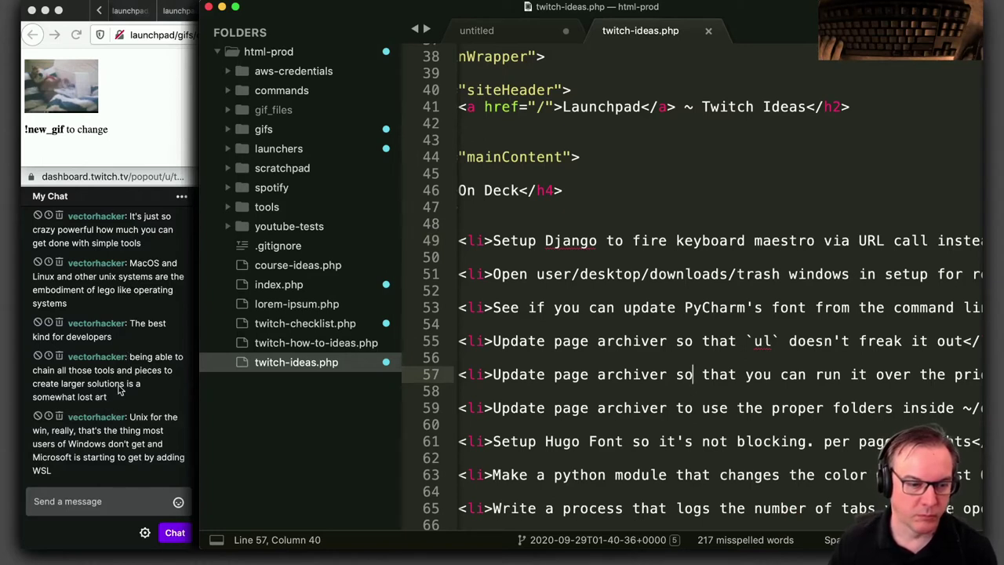
Switch to Safari and search the web for "wsl"
{"action": "left_click", "coordinate": [100, 506]}
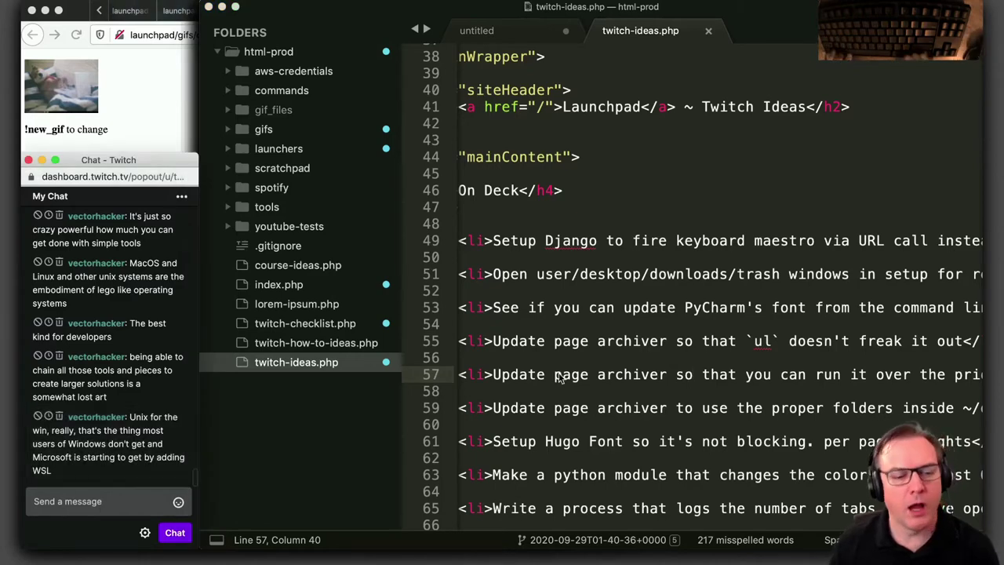
{"action": "key", "text": "super+space"}
{"action": "type", "text": "sa"}
{"action": "key", "text": "Return"}
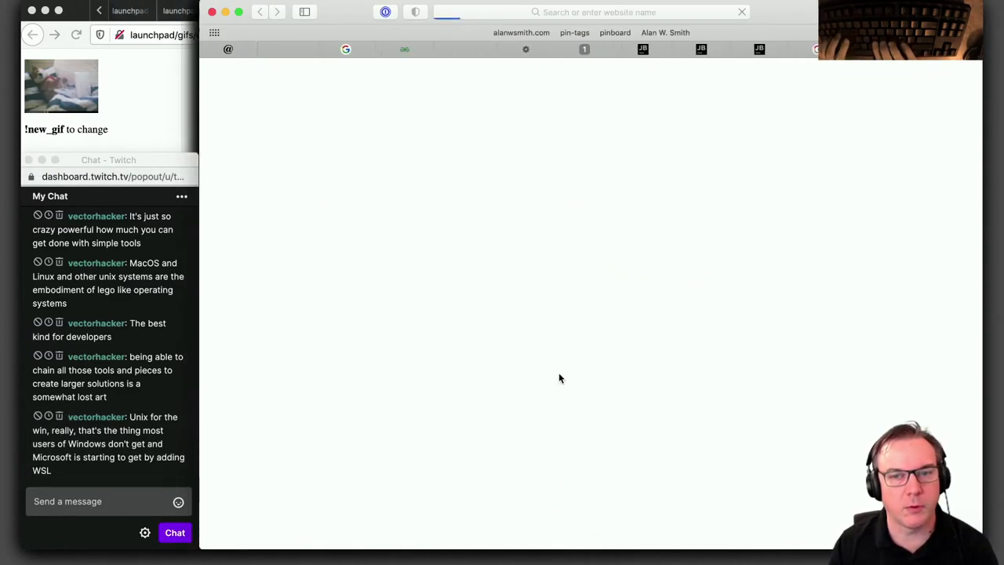
{"action": "type", "text": "wsl"}
{"action": "key", "text": "Escape"}
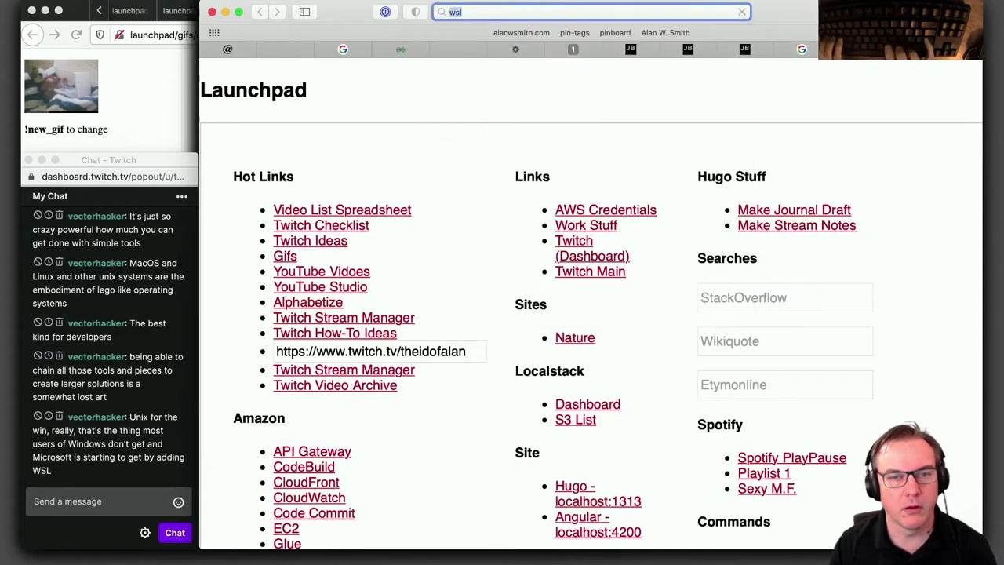
{"action": "key", "text": "Return"}
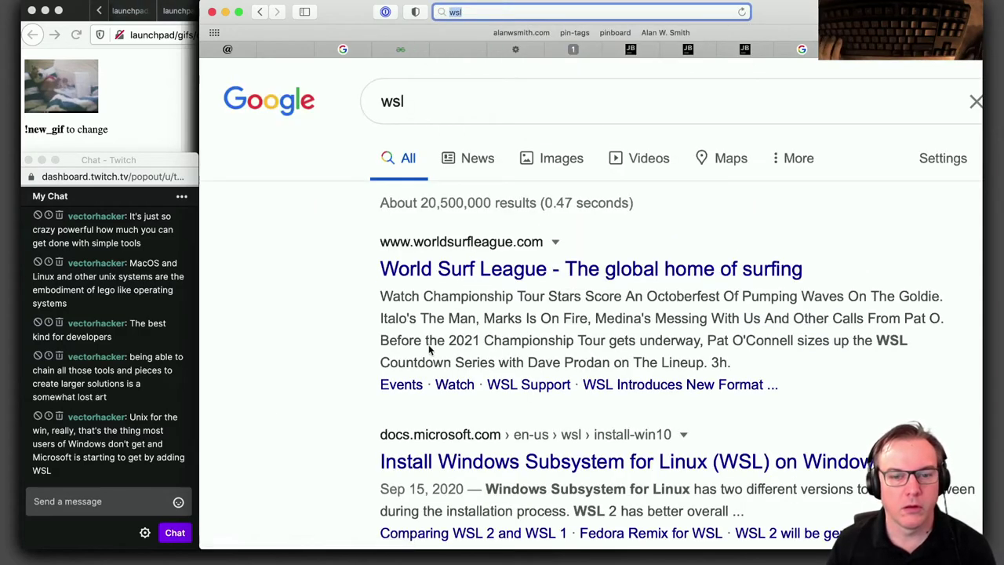
Look through the search results and open the Microsoft Docs result on installing Windows Subsystem for Linux on Windows 10 in a new tab
{"action": "scroll", "coordinate": [553, 430], "scroll_direction": "down", "scroll_amount": 5}
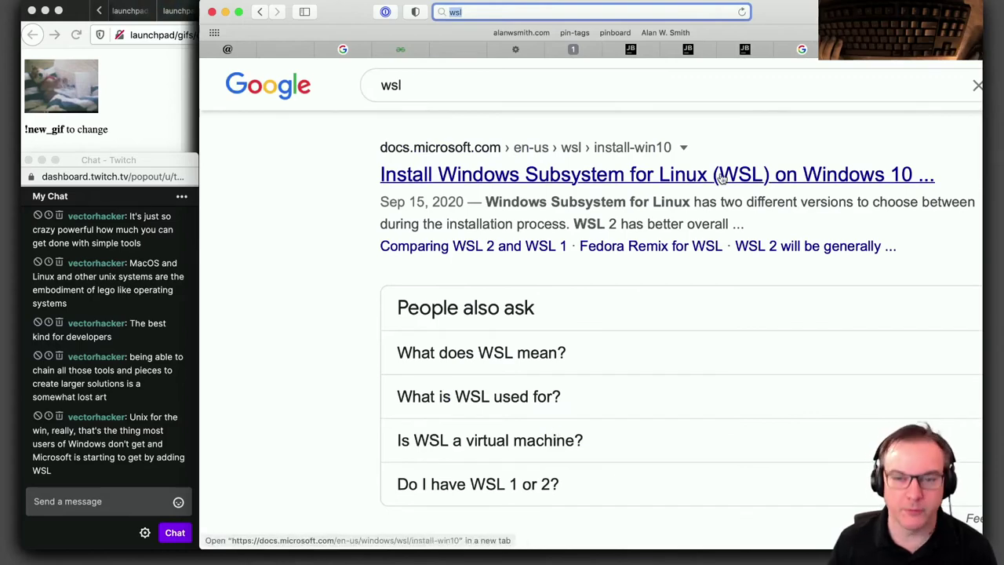
{"action": "scroll", "coordinate": [594, 384], "scroll_direction": "down", "scroll_amount": 4}
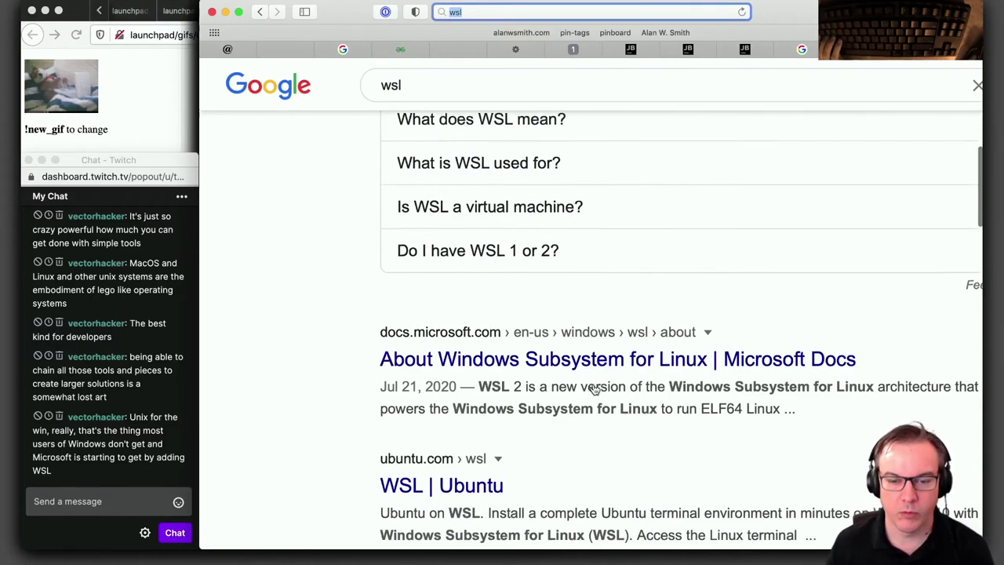
{"action": "scroll", "coordinate": [593, 385], "scroll_direction": "down", "scroll_amount": 5}
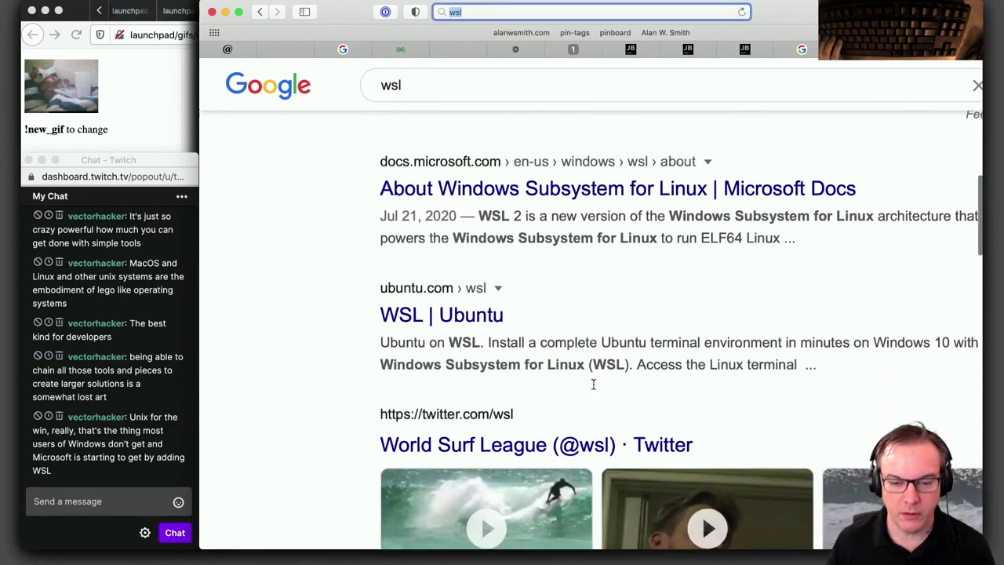
{"action": "scroll", "coordinate": [593, 383], "scroll_direction": "down", "scroll_amount": 7}
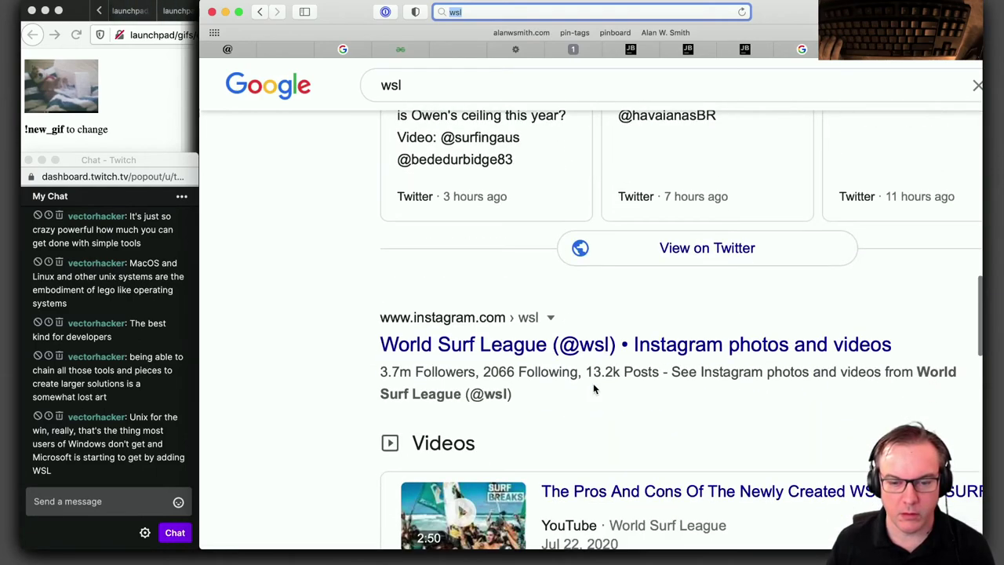
{"action": "scroll", "coordinate": [593, 383], "scroll_direction": "up", "scroll_amount": 6}
{"action": "scroll", "coordinate": [593, 383], "scroll_direction": "up", "scroll_amount": 10}
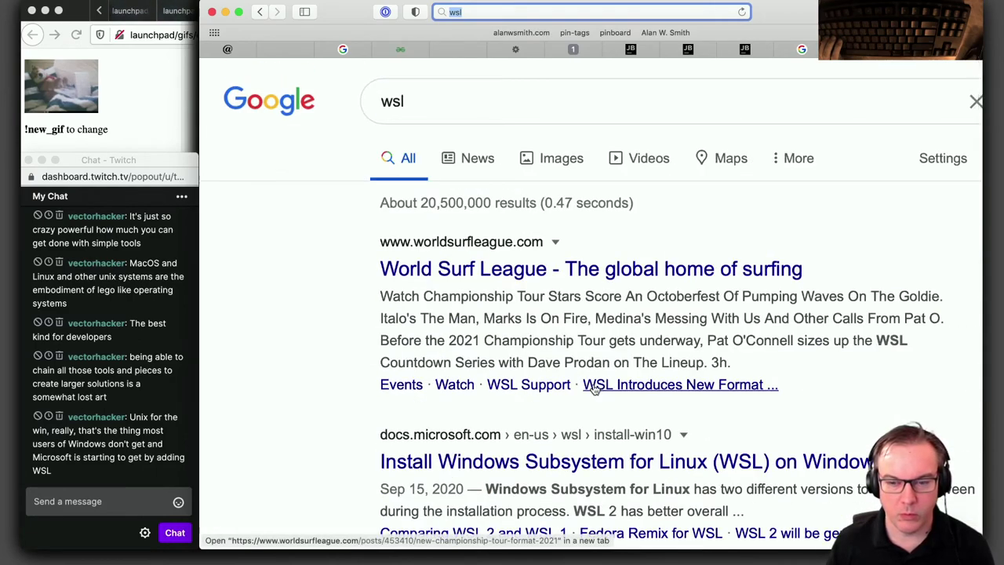
{"action": "scroll", "coordinate": [477, 400], "scroll_direction": "down", "scroll_amount": 2}
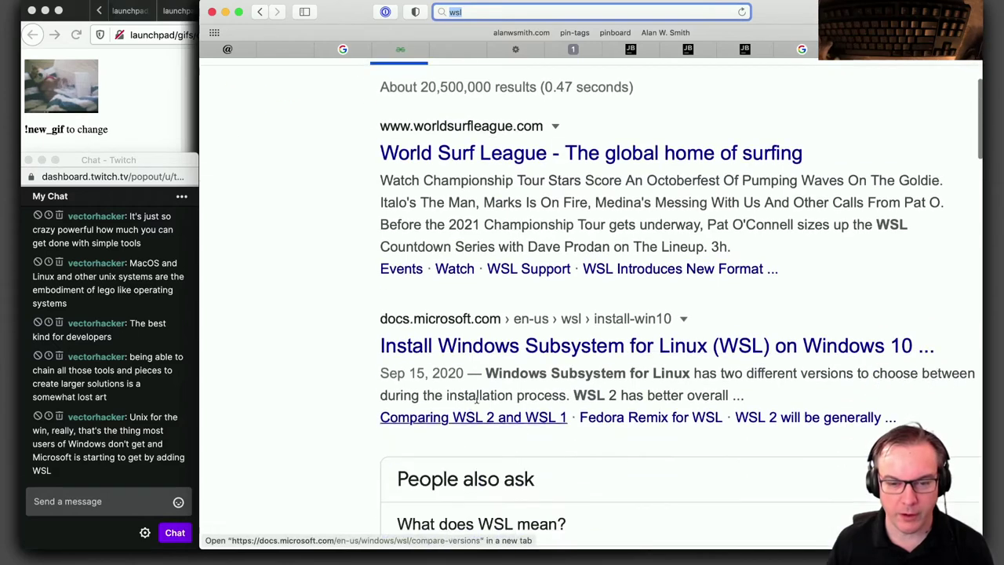
{"action": "left_click", "coordinate": [690, 359], "text": "super"}
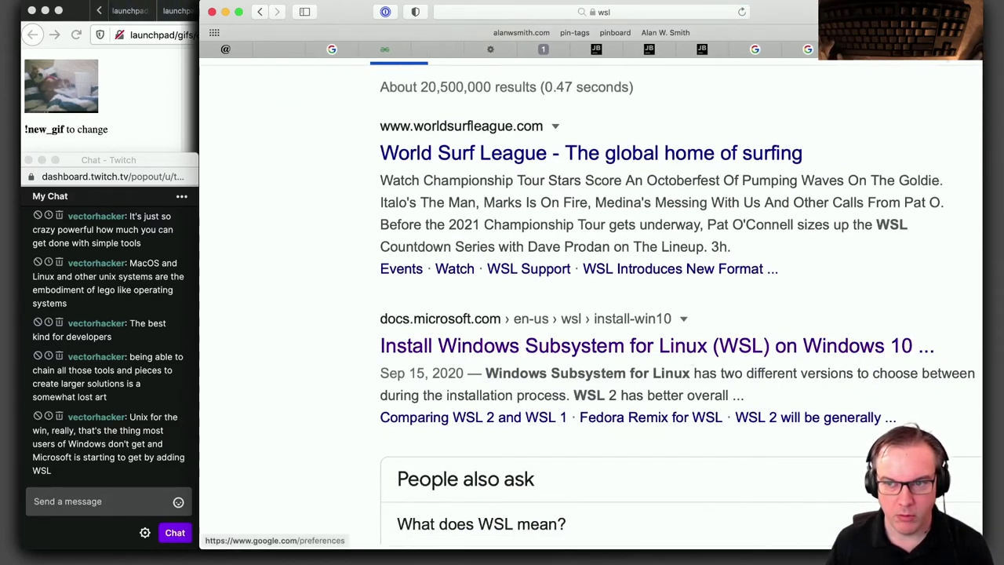
{"action": "key", "text": "ctrl+Tab"}
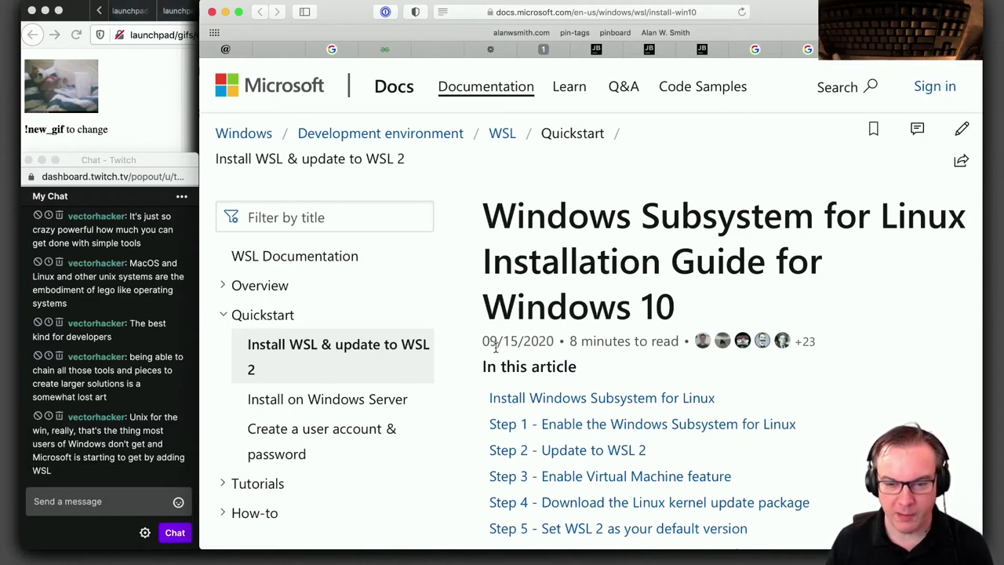
Examine the WSL installation guide from the article contents through the Step 2 requirements and version note
{"action": "scroll", "coordinate": [774, 386], "scroll_direction": "down", "scroll_amount": 4}
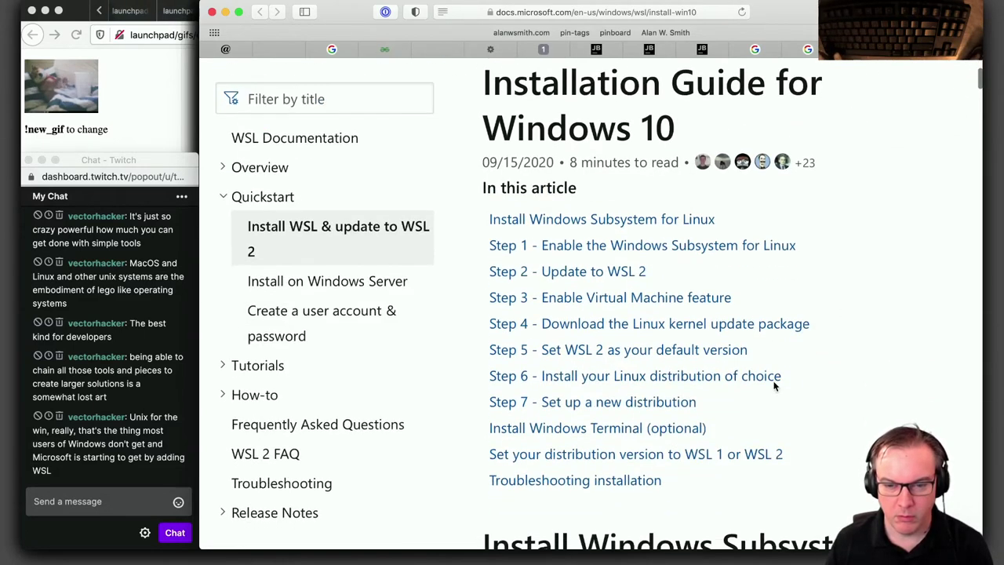
{"action": "scroll", "coordinate": [791, 391], "scroll_direction": "down", "scroll_amount": 12}
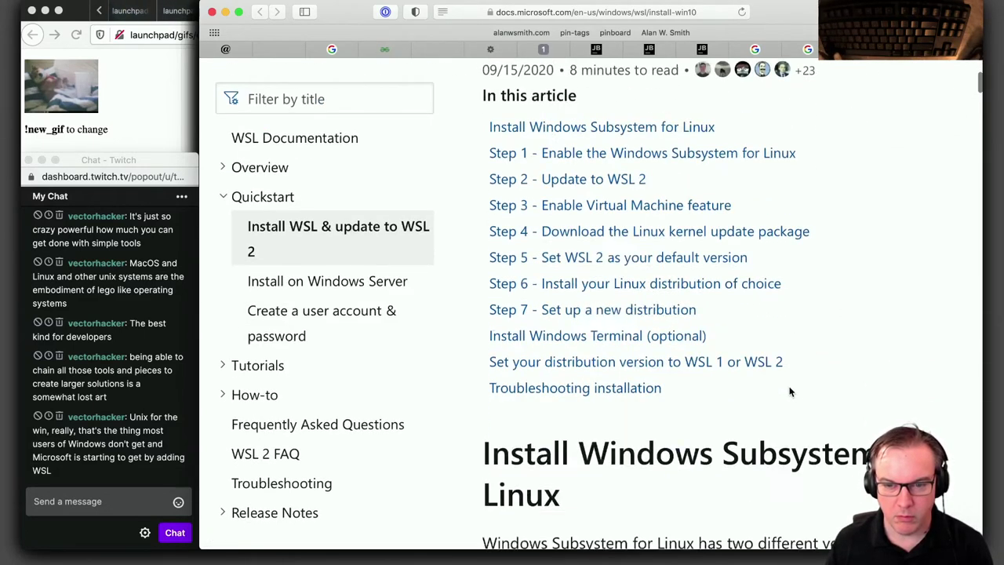
{"action": "scroll", "coordinate": [790, 390], "scroll_direction": "down", "scroll_amount": 6}
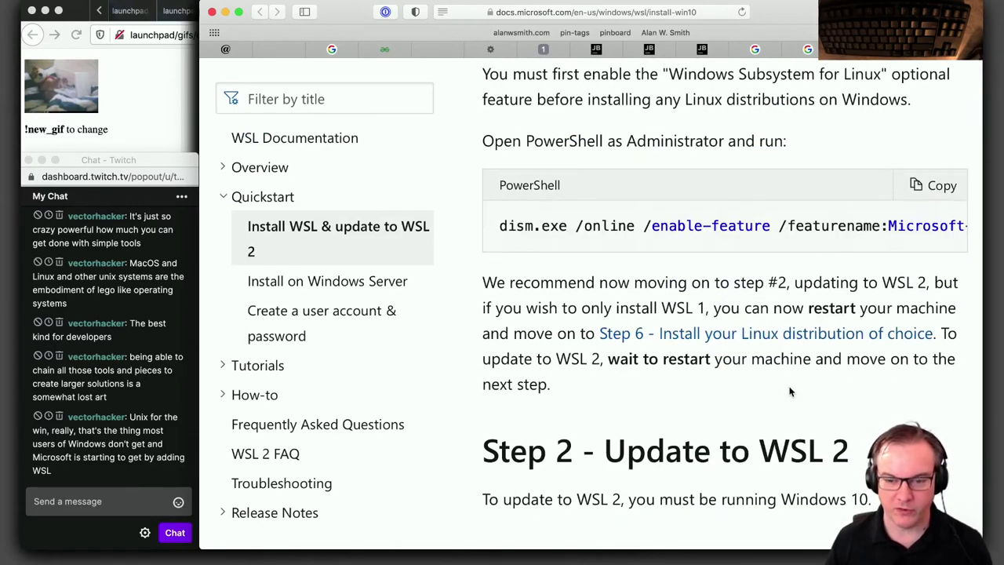
{"action": "scroll", "coordinate": [790, 391], "scroll_direction": "down", "scroll_amount": 9}
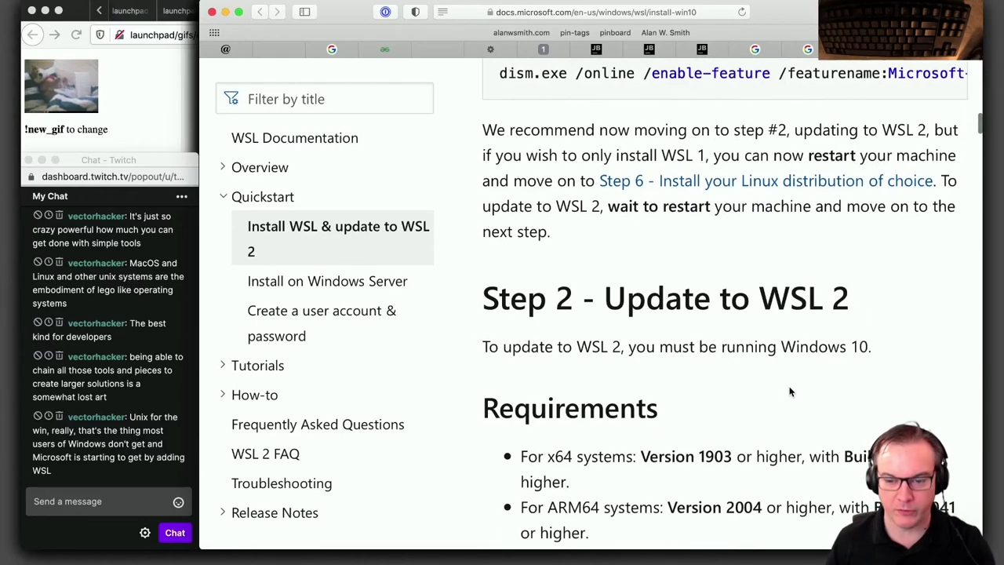
{"action": "scroll", "coordinate": [790, 387], "scroll_direction": "down", "scroll_amount": 9}
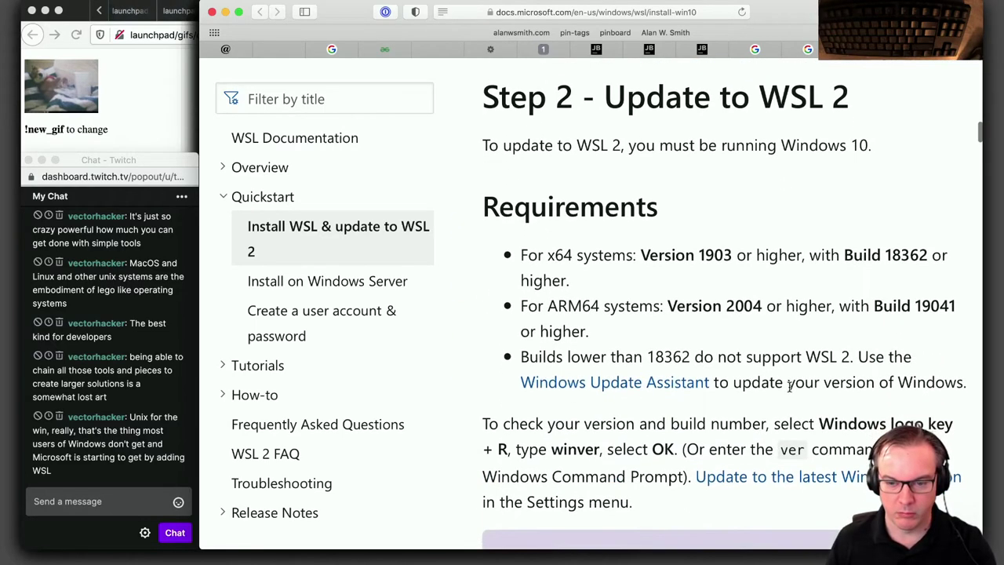
{"action": "scroll", "coordinate": [791, 391], "scroll_direction": "down", "scroll_amount": 6}
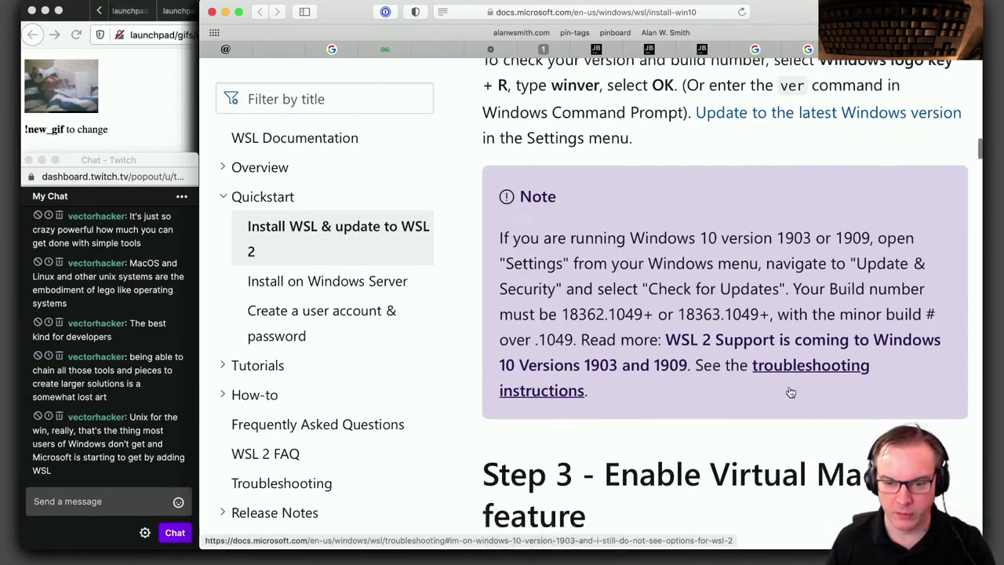
Examine the WSL installation guide from Step 3 through the Linux distribution links, and return to the start of the article
{"action": "scroll", "coordinate": [790, 392], "scroll_direction": "down", "scroll_amount": 5}
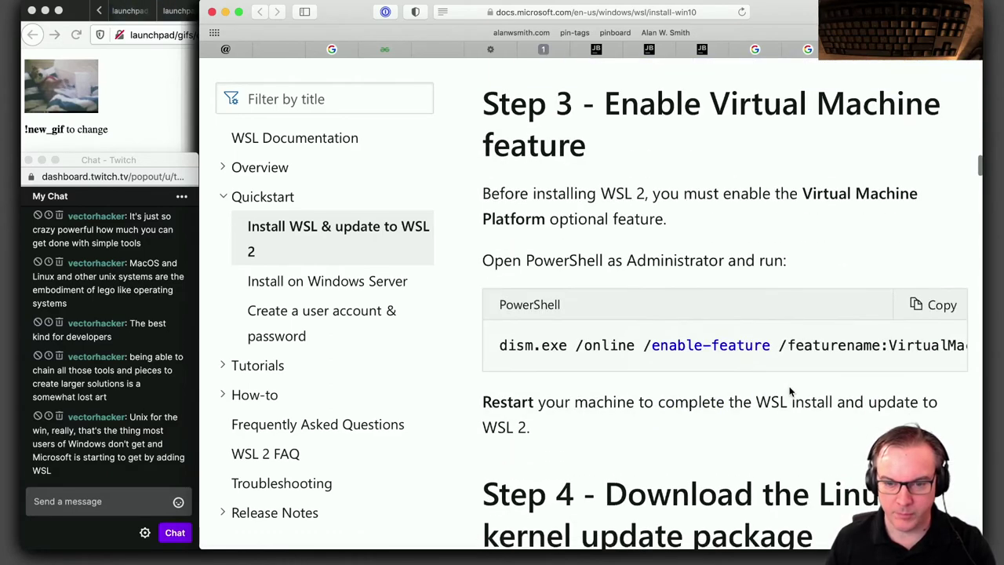
{"action": "scroll", "coordinate": [790, 392], "scroll_direction": "down", "scroll_amount": 5}
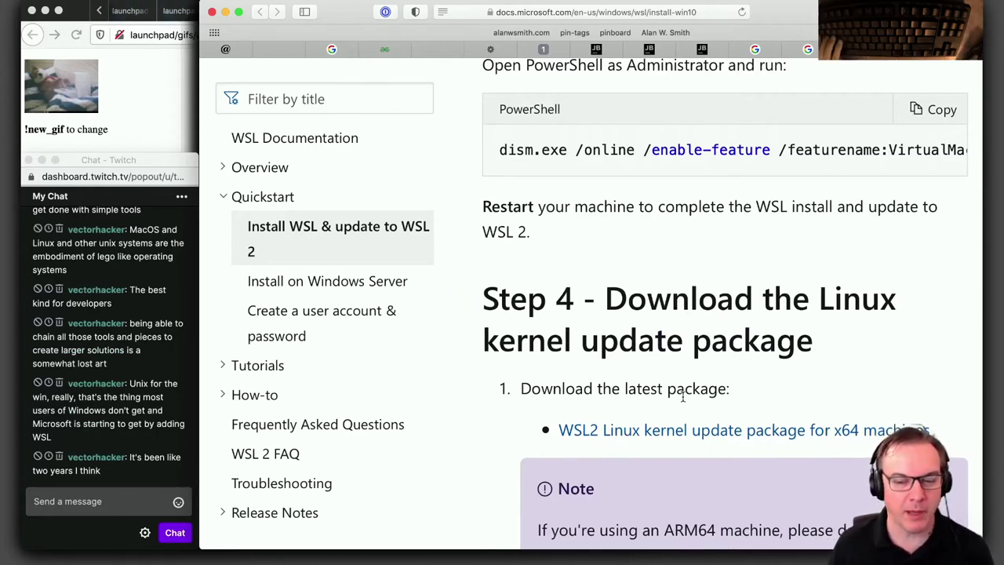
{"action": "scroll", "coordinate": [684, 396], "scroll_direction": "down", "scroll_amount": 4}
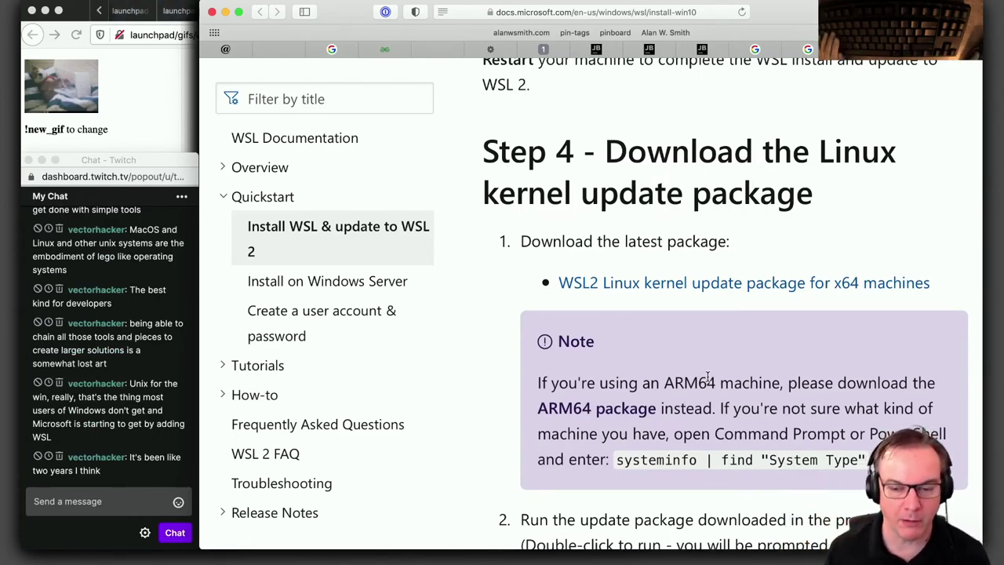
{"action": "scroll", "coordinate": [684, 396], "scroll_direction": "down", "scroll_amount": 7}
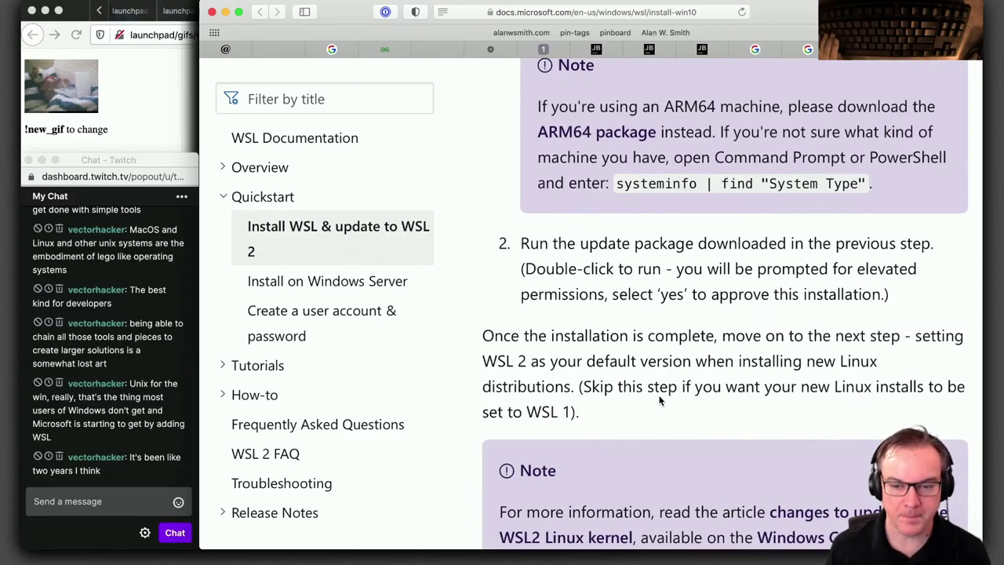
{"action": "scroll", "coordinate": [659, 400], "scroll_direction": "down", "scroll_amount": 6}
{"action": "scroll", "coordinate": [659, 400], "scroll_direction": "down", "scroll_amount": 18}
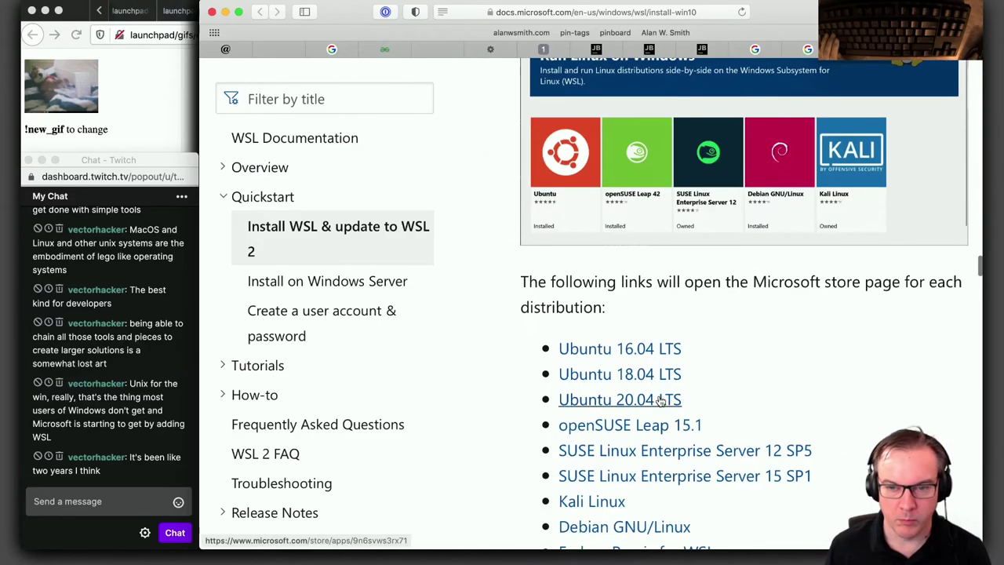
{"action": "scroll", "coordinate": [659, 400], "scroll_direction": "up", "scroll_amount": 20}
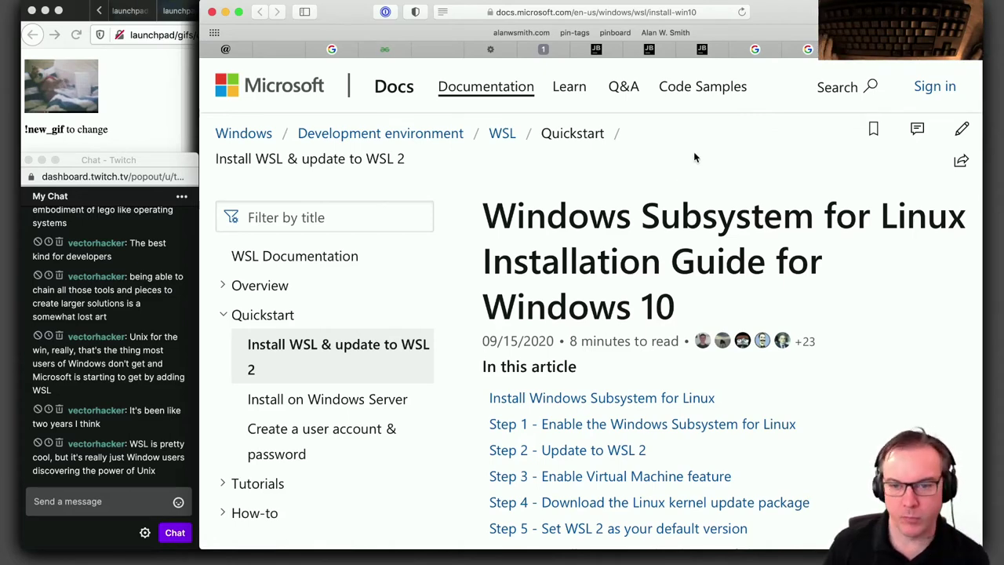
Open the October 25, 2020 stream notes page, check the On Deck list in twitch-ideas.php in Sublime Text, and review the notes' Timestamps section
{"action": "left_click", "coordinate": [237, 49]}
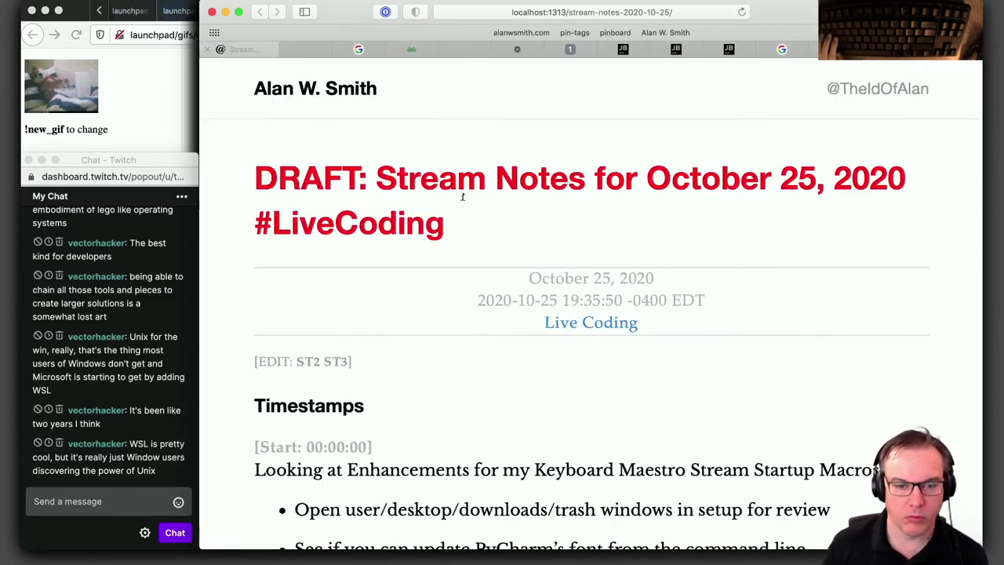
{"action": "key", "text": "super+Tab"}
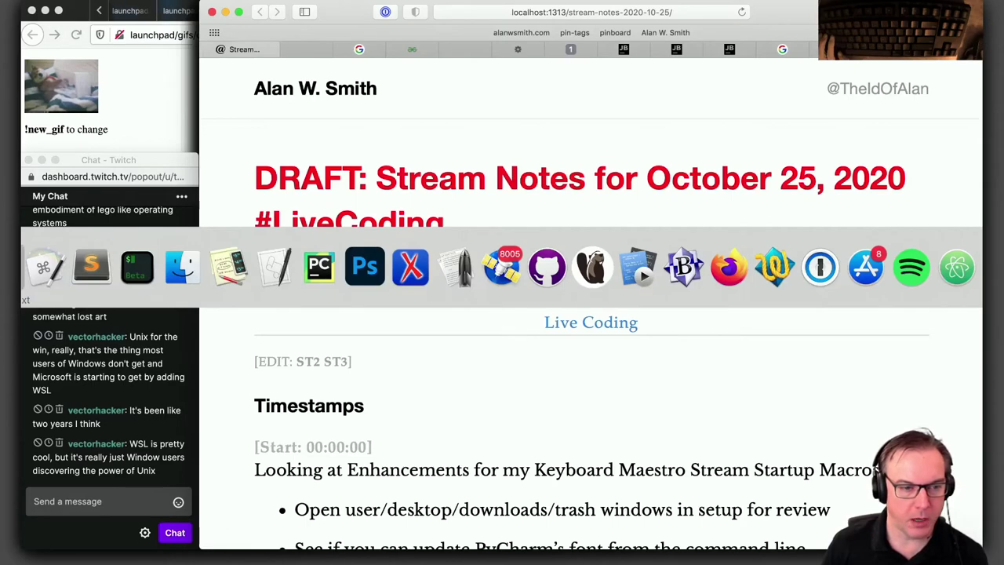
{"action": "key", "text": "super+Tab"}
{"action": "left_click", "coordinate": [668, 241]}
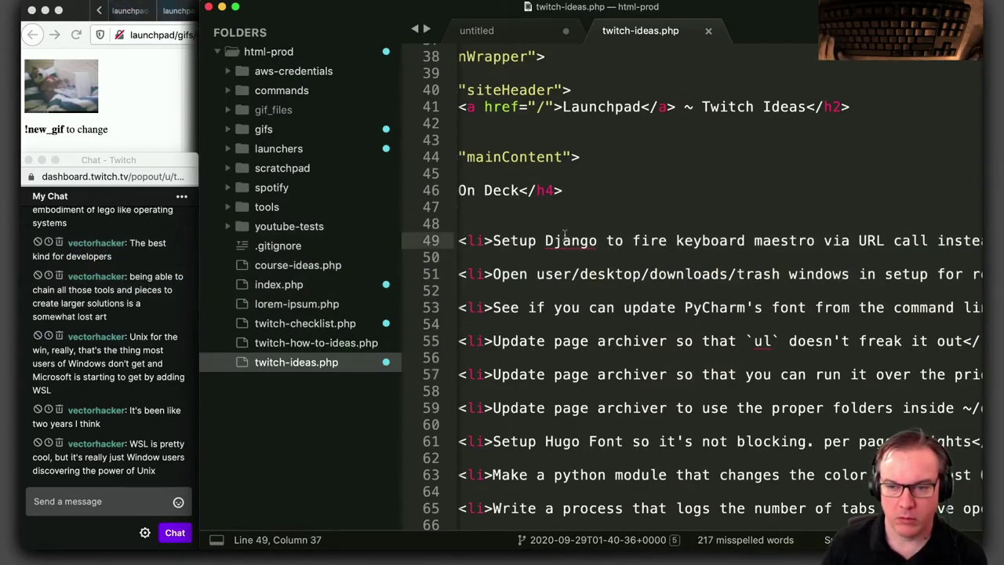
{"action": "key", "text": "super+Tab"}
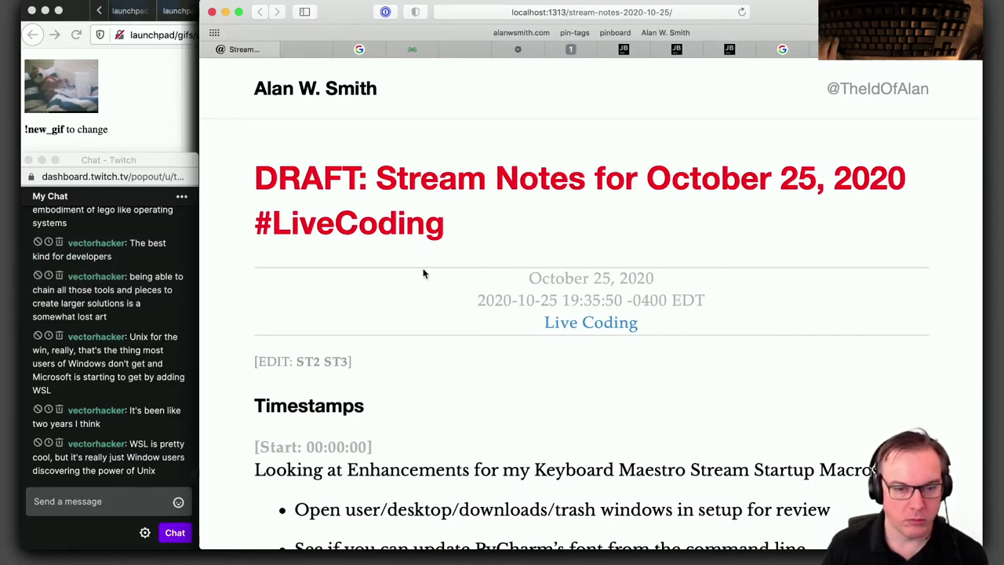
{"action": "scroll", "coordinate": [423, 273], "scroll_direction": "down", "scroll_amount": 10}
{"action": "scroll", "coordinate": [423, 273], "scroll_direction": "up", "scroll_amount": 5}
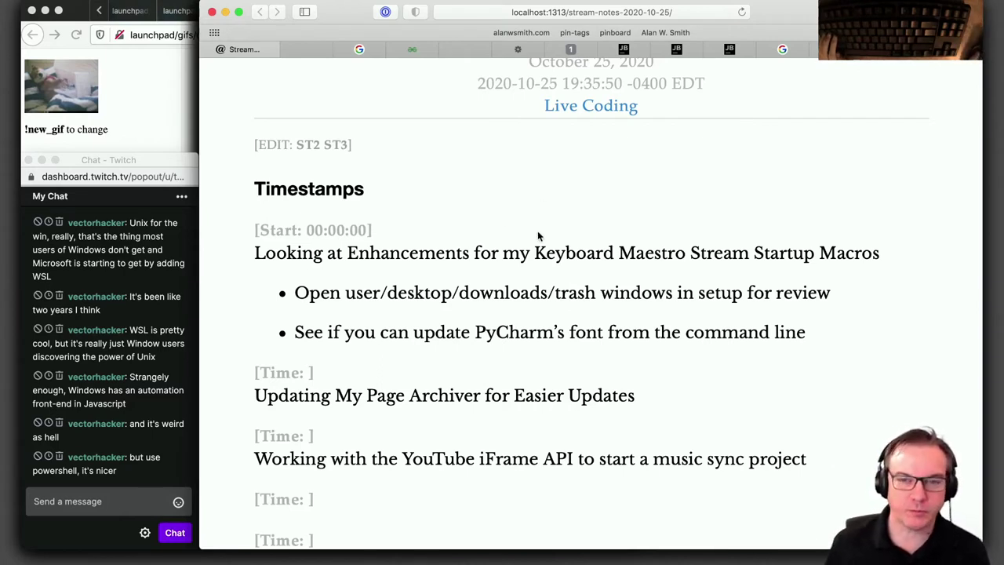
Switch to Keyboard Maestro and review the resize_windows_for_stream_full_v2 and resize_windows_for_django_tutorial macros
{"action": "key", "text": "super+Tab"}
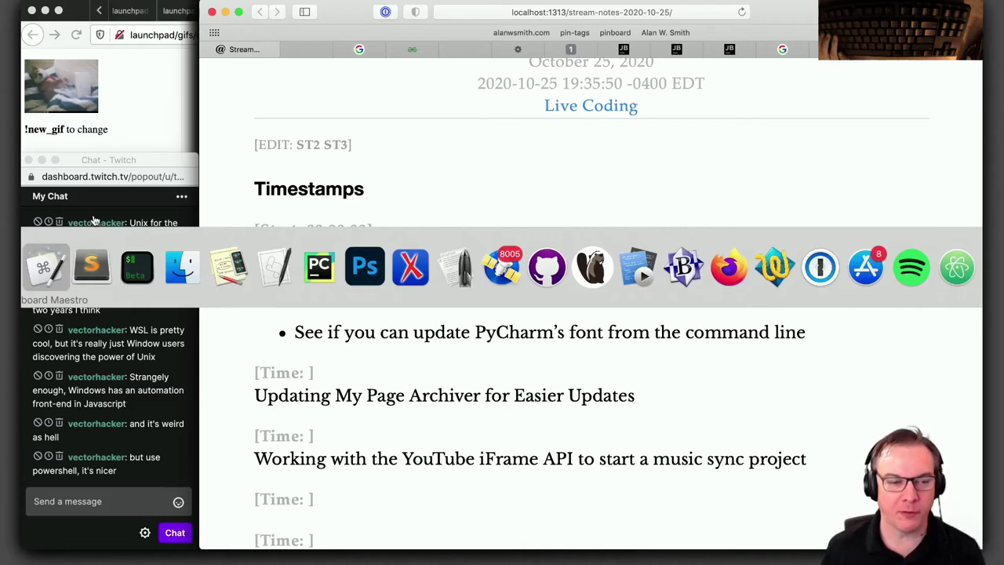
{"action": "left_click", "coordinate": [45, 267]}
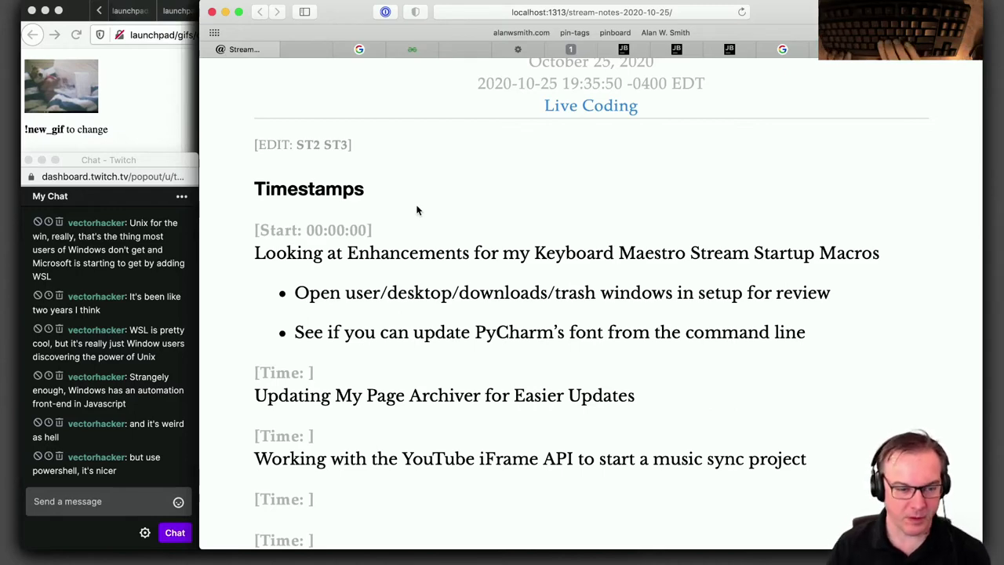
{"action": "key", "text": "super+Tab"}
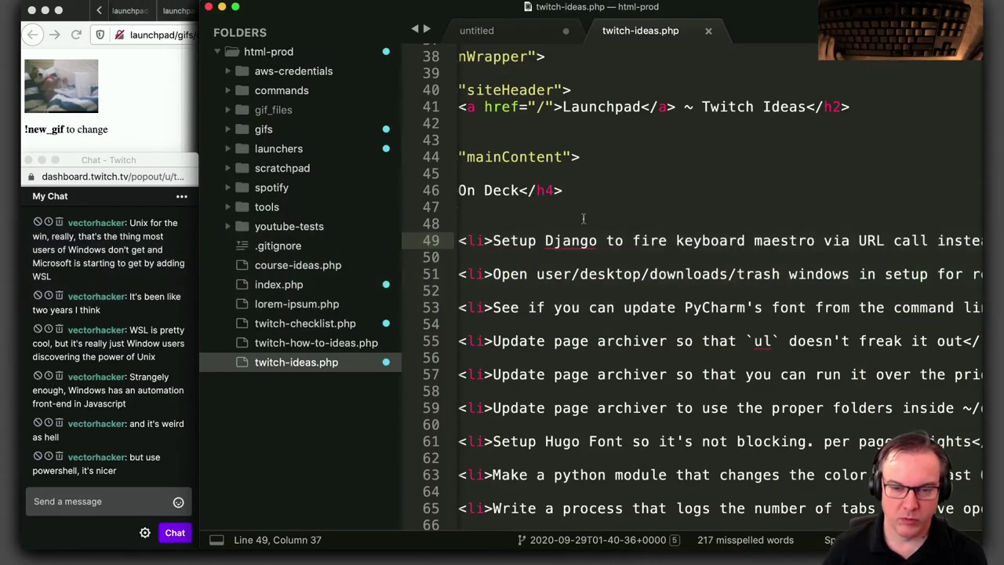
{"action": "key", "text": "super+Tab"}
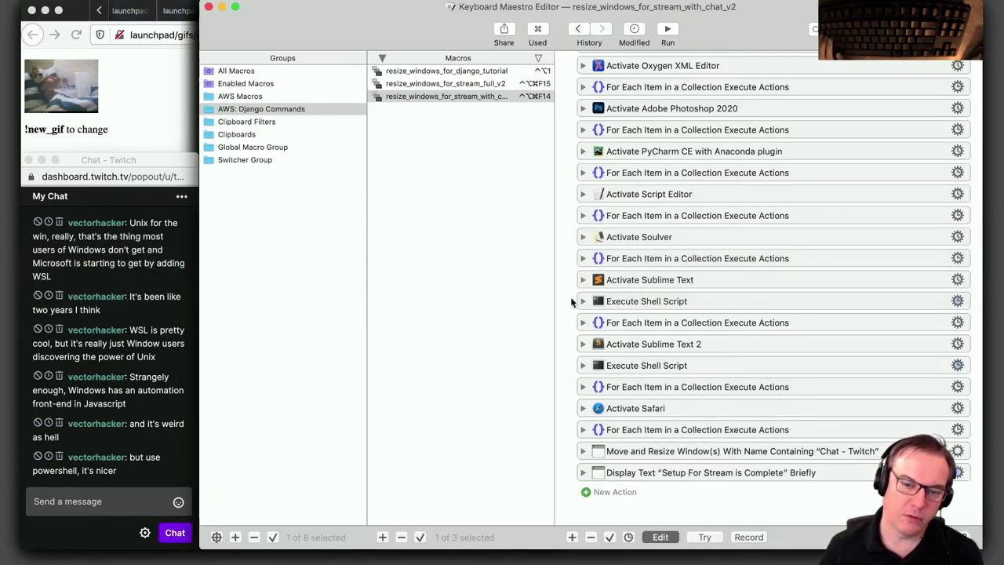
{"action": "left_click", "coordinate": [446, 83]}
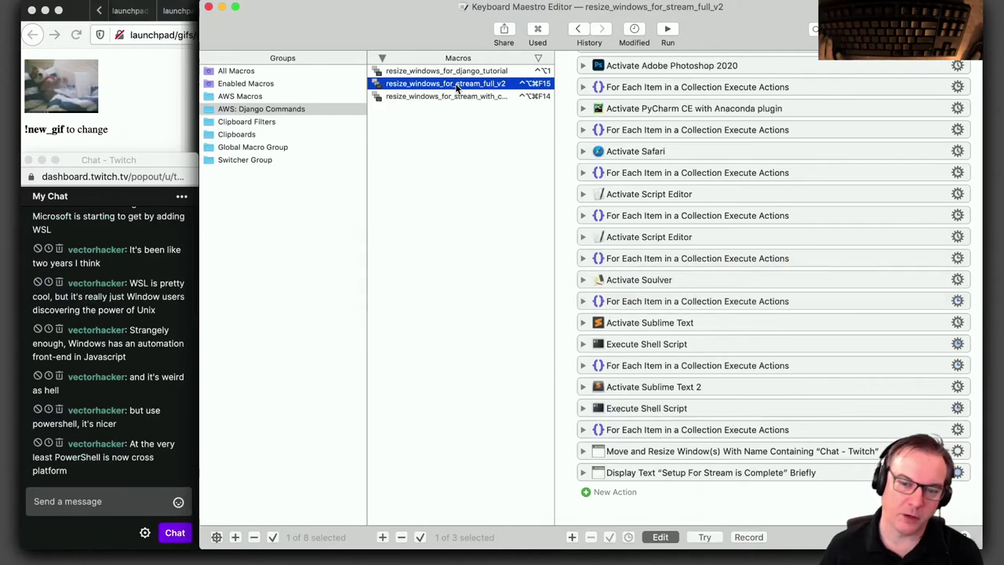
{"action": "left_click", "coordinate": [456, 70]}
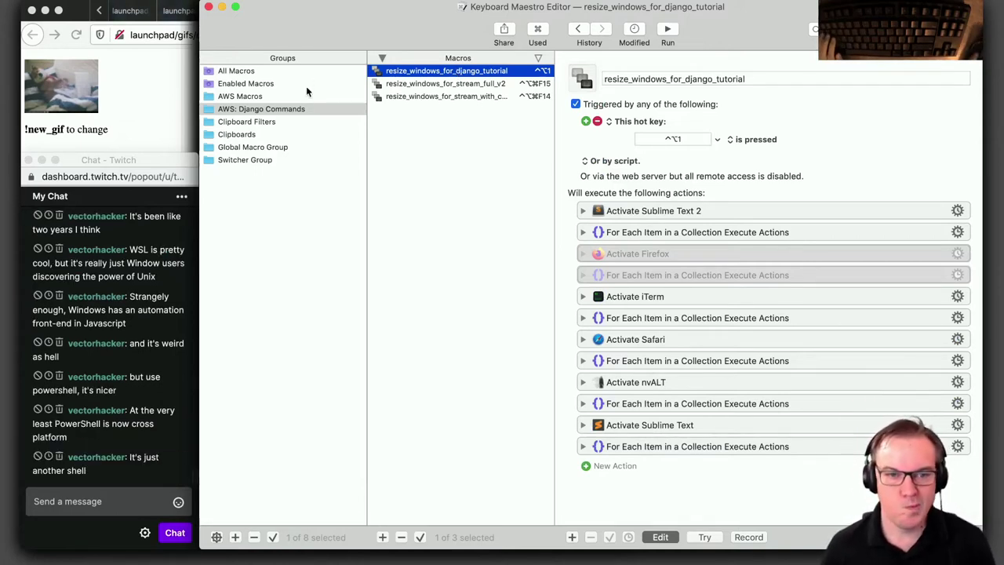
Review the Stream Prep and ST2/ST3 split macros in the AWS Macros group
{"action": "left_click", "coordinate": [265, 95]}
{"action": "left_click", "coordinate": [455, 262]}
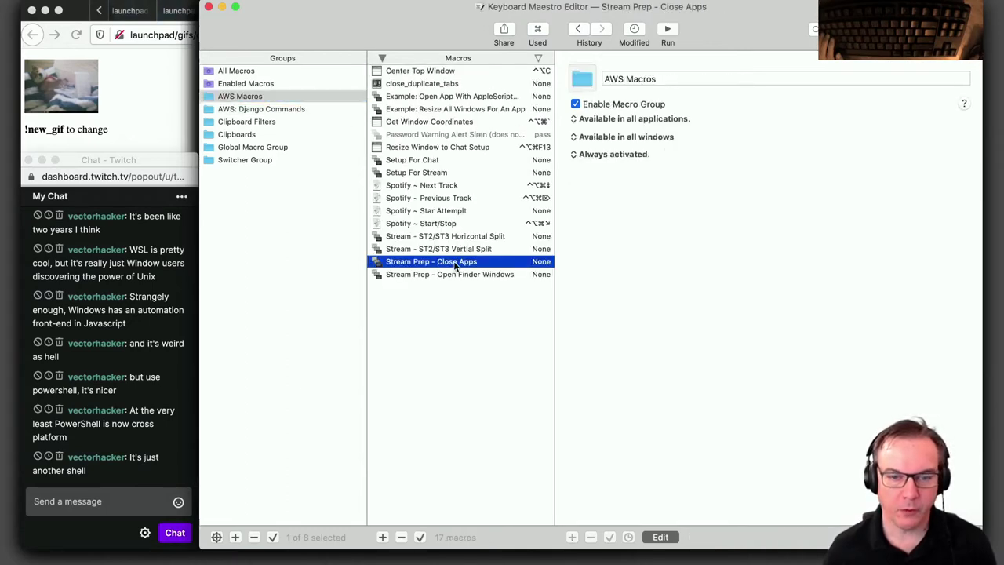
{"action": "left_click", "coordinate": [458, 276]}
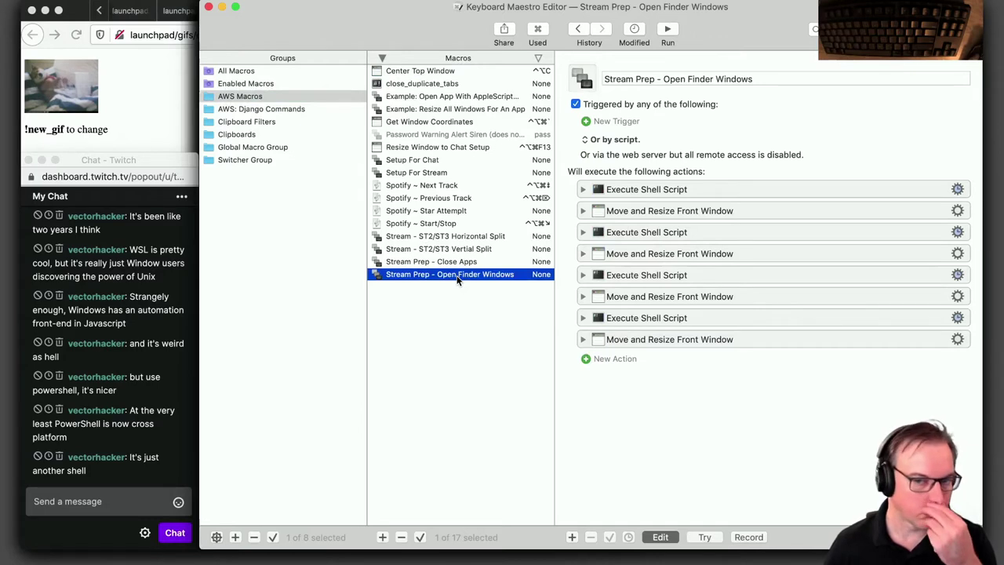
{"action": "left_click", "coordinate": [451, 249]}
{"action": "left_click", "coordinate": [452, 236]}
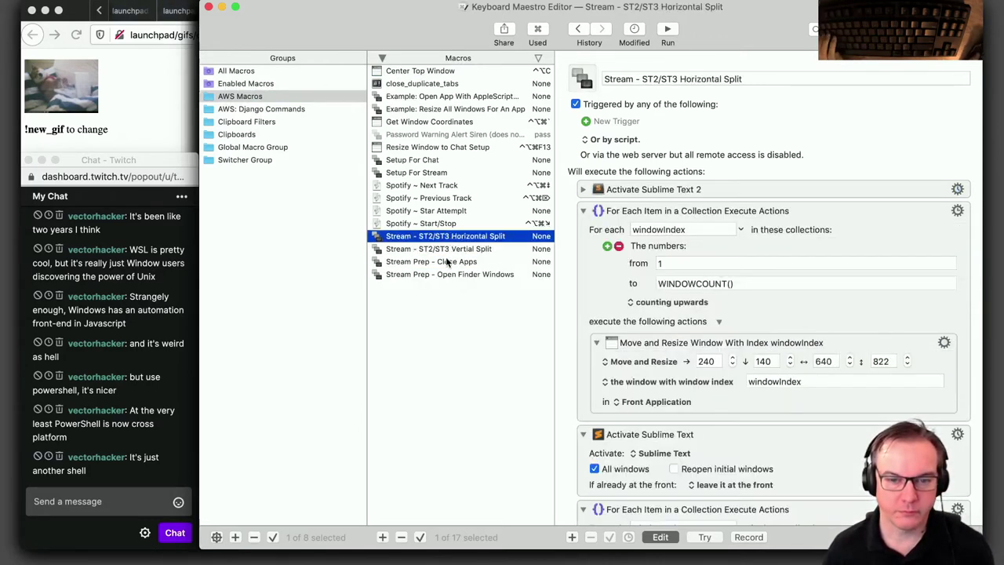
{"action": "left_click", "coordinate": [445, 261]}
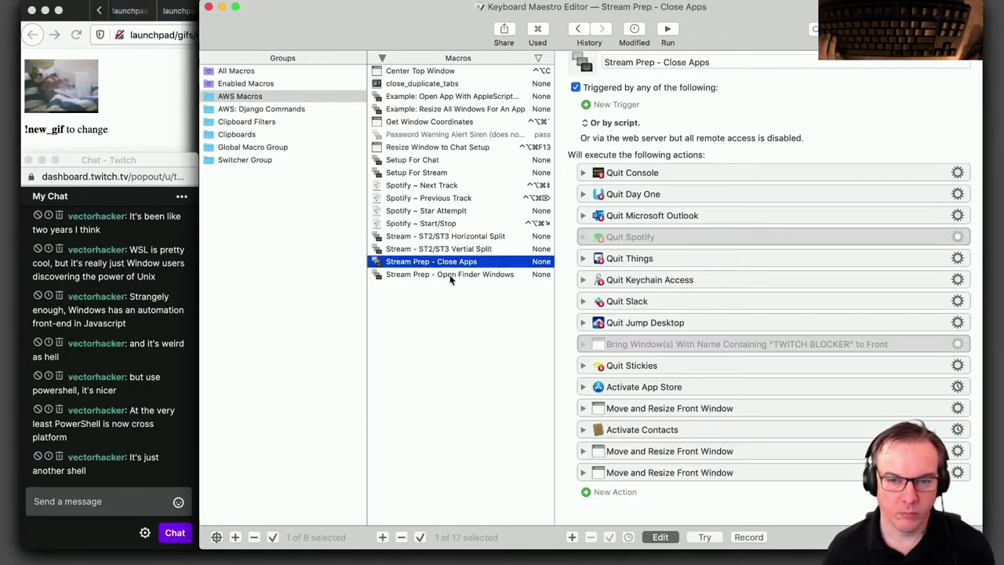
{"action": "left_click", "coordinate": [450, 275]}
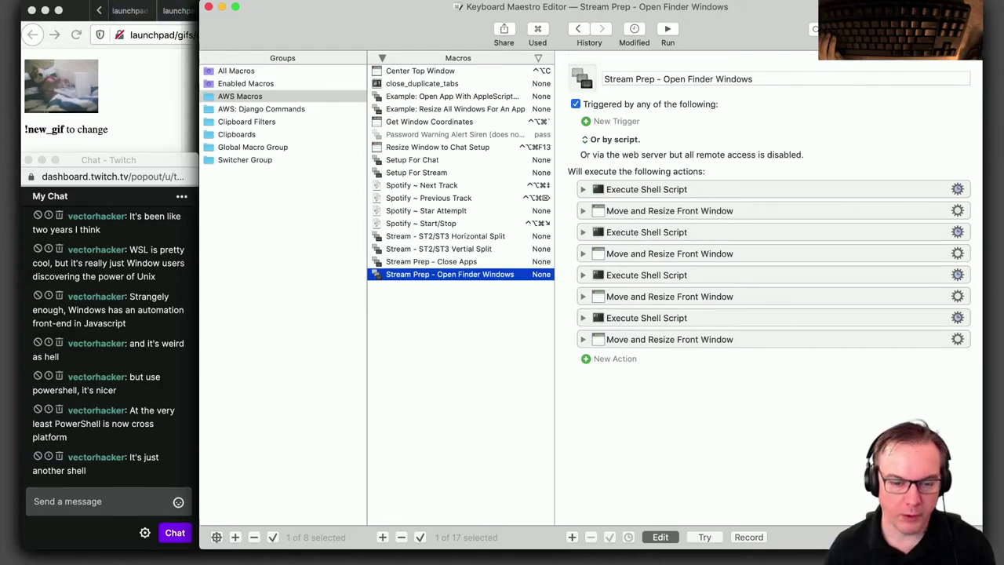
Create a new macro named "Stream Prep - Run" in the AWS Macros group
{"action": "left_click", "coordinate": [383, 537]}
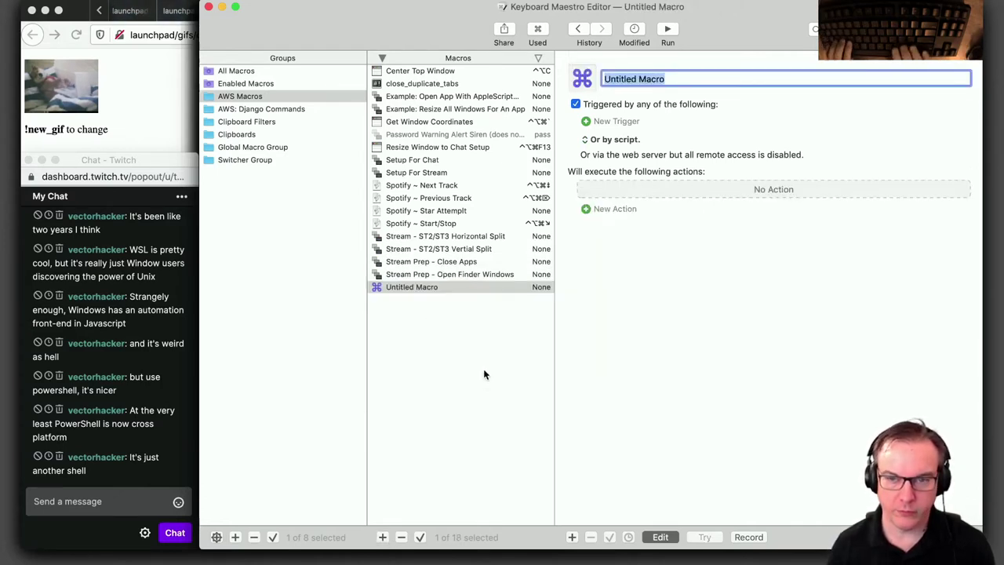
{"action": "type", "text": "Stream P"}
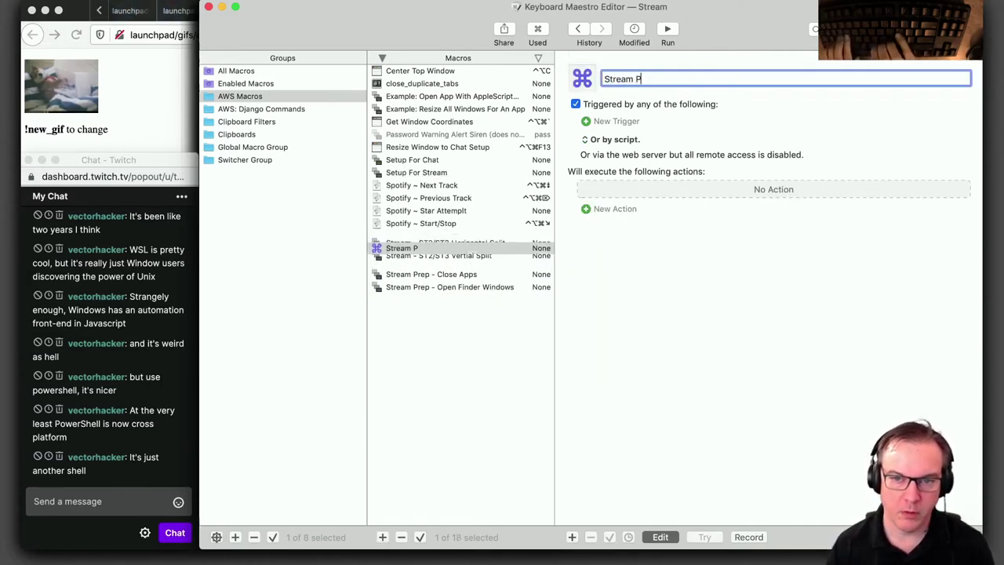
{"action": "type", "text": "rep - Run"}
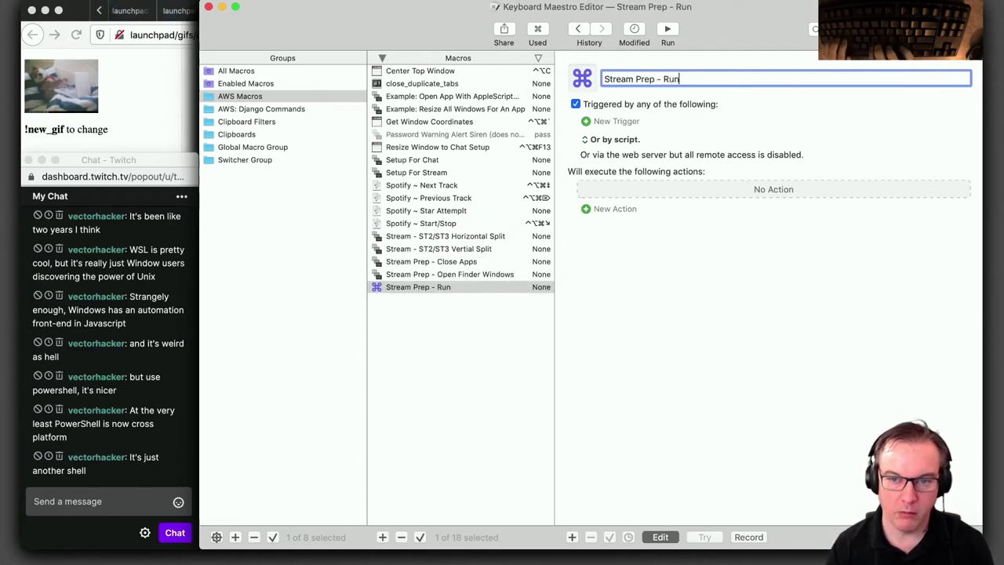
{"action": "key", "text": "Return"}
Add an Execute a Macro action to Stream Prep - Run that executes "Stream Prep - Close Apps" from AWS Macros
{"action": "left_click", "coordinate": [428, 263]}
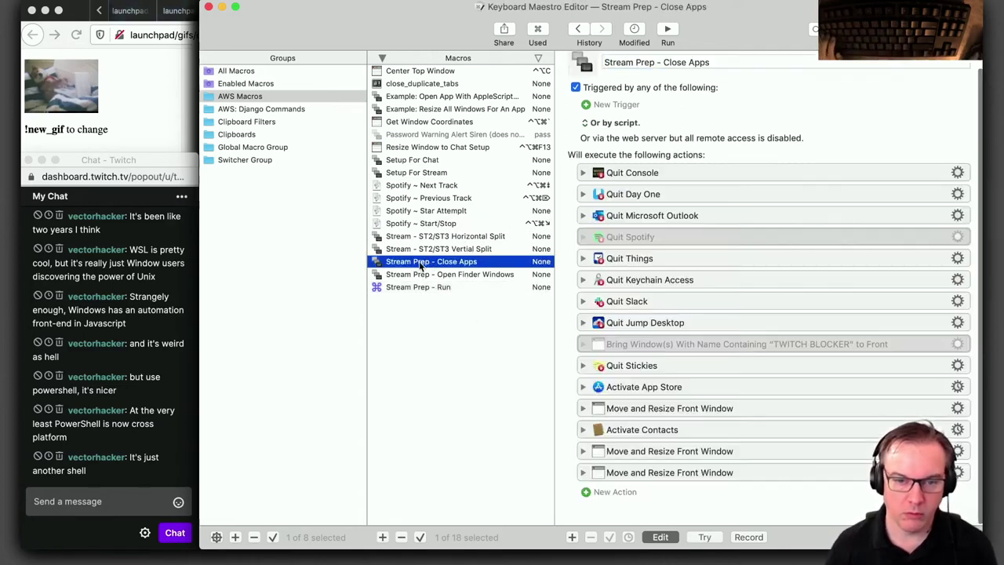
{"action": "left_click", "coordinate": [432, 287]}
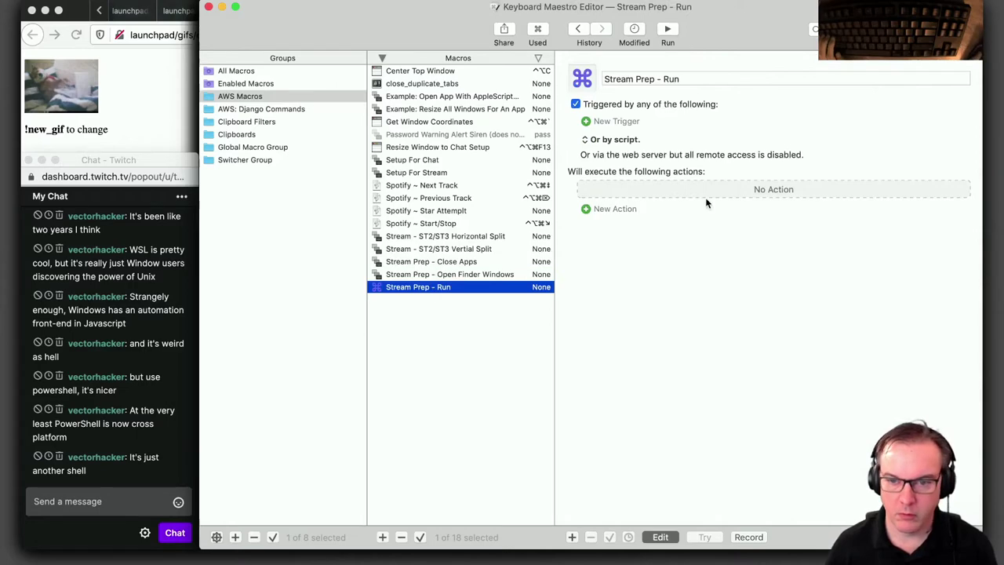
{"action": "left_click", "coordinate": [615, 209]}
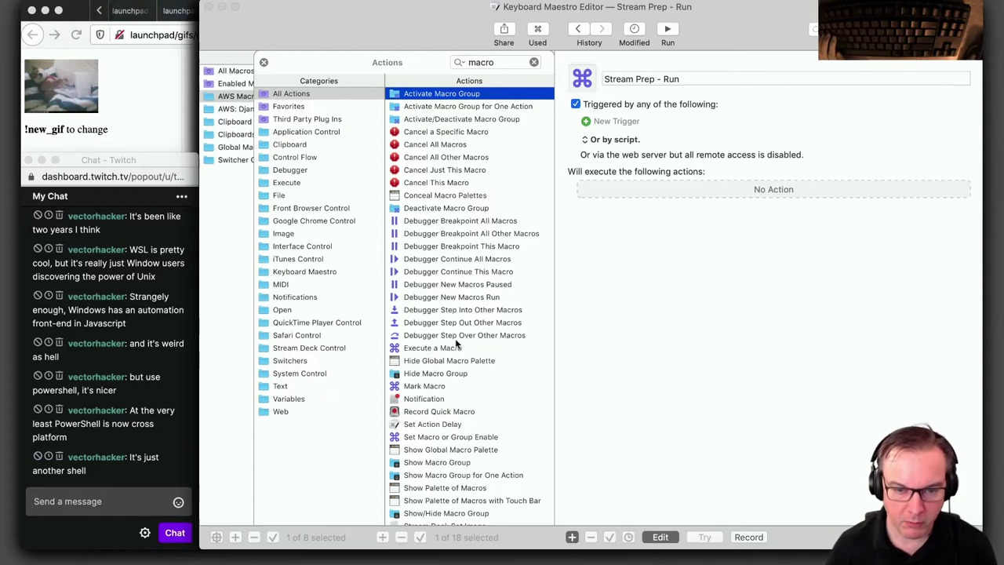
{"action": "left_click_drag", "start_coordinate": [456, 345], "coordinate": [672, 193]}
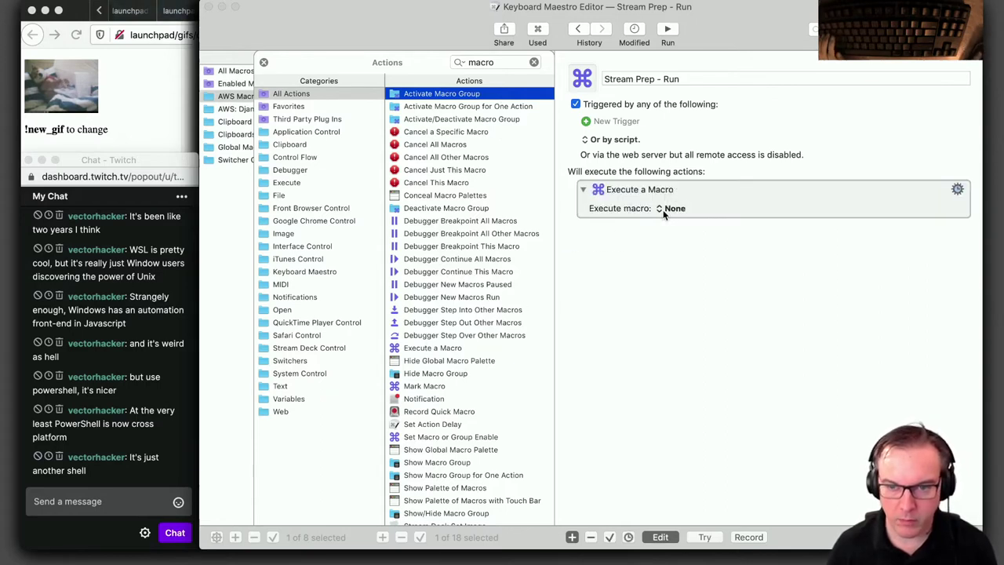
{"action": "left_click", "coordinate": [663, 209]}
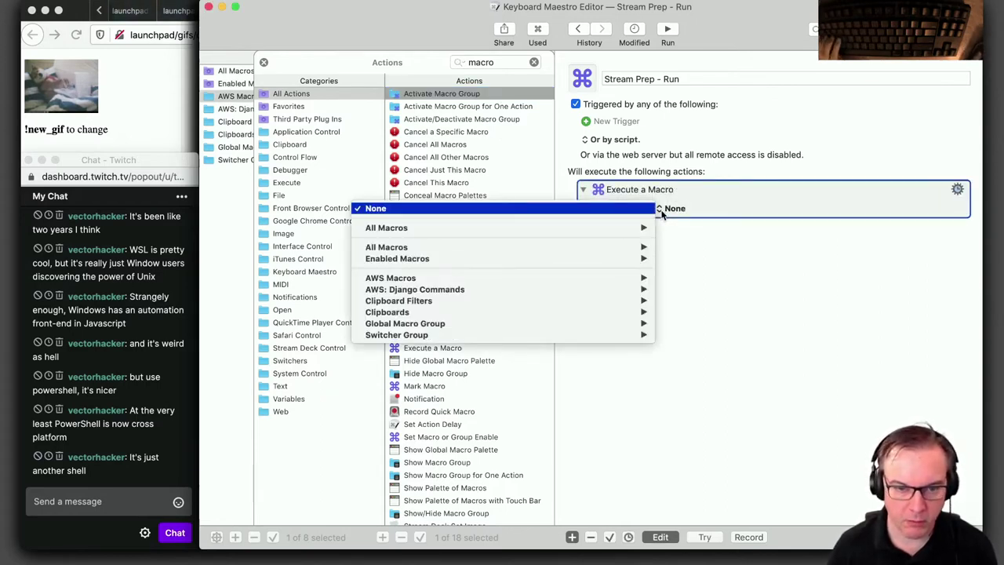
{"action": "mouse_move", "coordinate": [575, 281]}
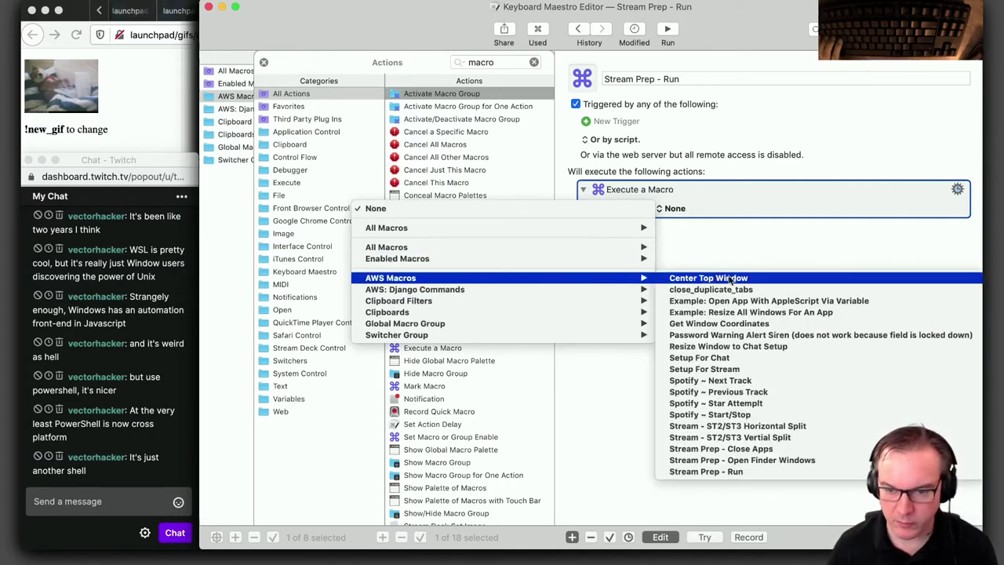
{"action": "left_click", "coordinate": [769, 448]}
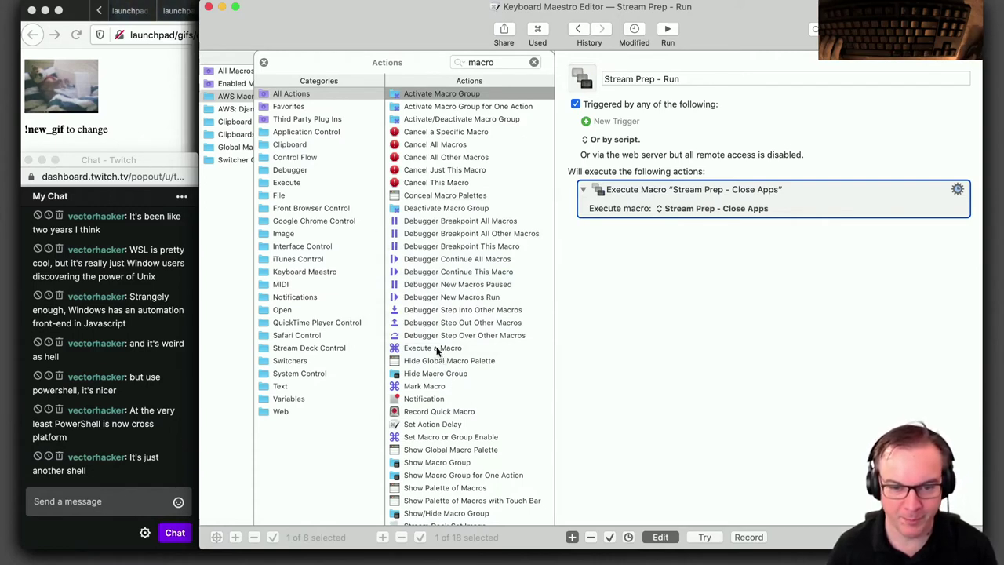
Add a second Execute a Macro action to Stream Prep - Run that executes "Stream Prep - Open Finder Windows" from AWS Macros
{"action": "left_click_drag", "start_coordinate": [437, 352], "coordinate": [689, 220]}
{"action": "left_click", "coordinate": [676, 250]}
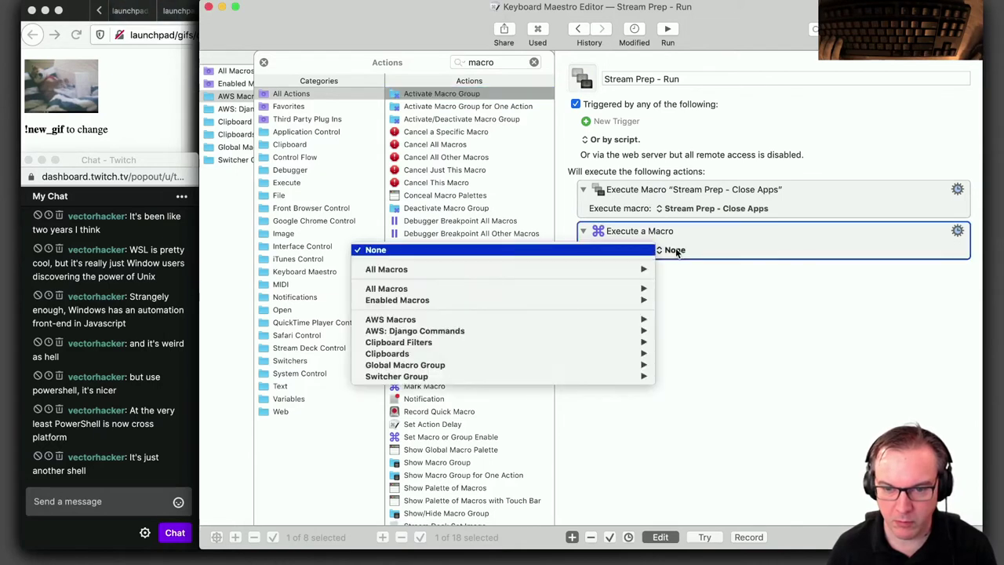
{"action": "mouse_move", "coordinate": [487, 357]}
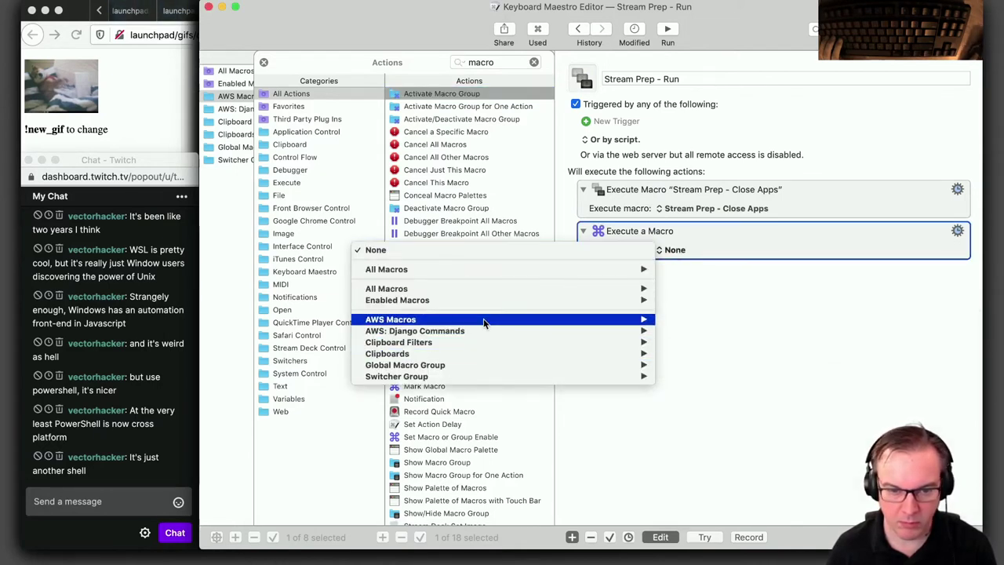
{"action": "mouse_move", "coordinate": [486, 322]}
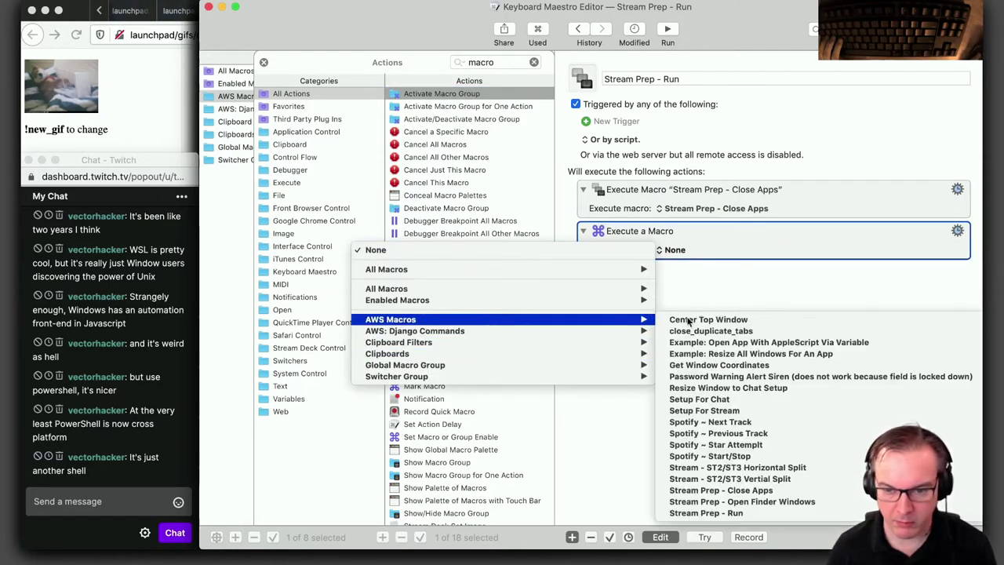
{"action": "left_click", "coordinate": [767, 503]}
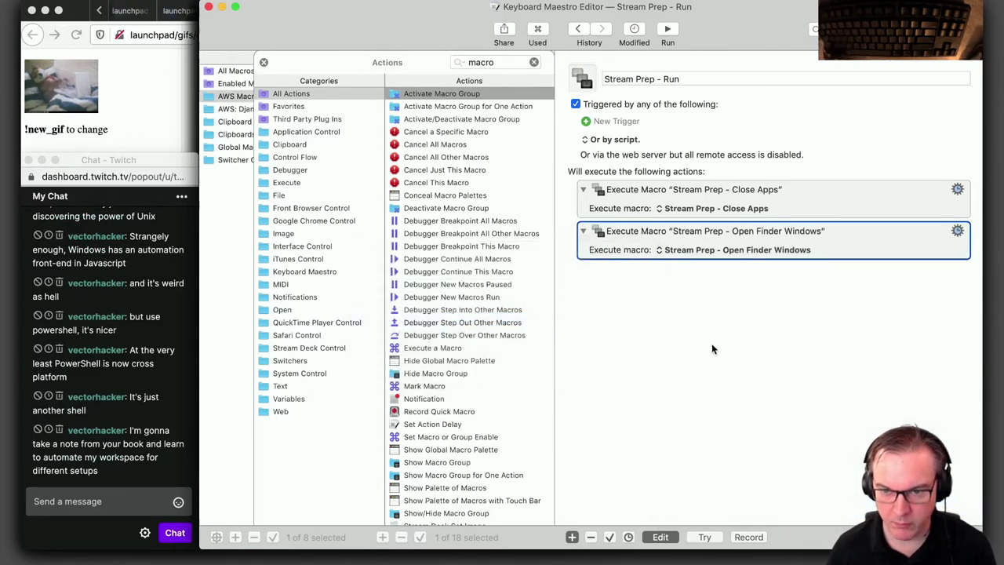
{"action": "left_click", "coordinate": [263, 63]}
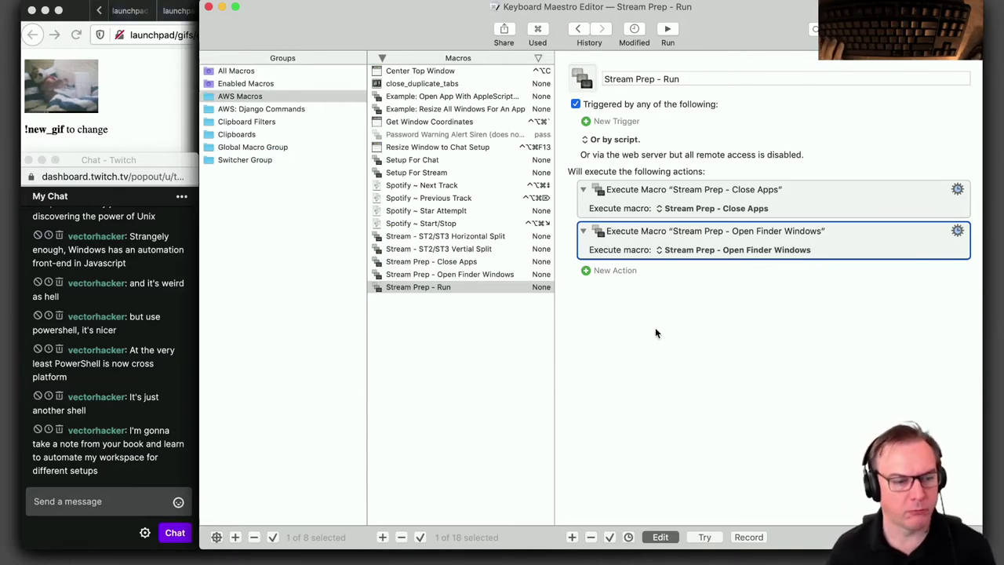
Switch to Safari and search Google for "powershell mac" in a new tab
{"action": "key", "text": "alt+space"}
{"action": "type", "text": "S"}
{"action": "key", "text": "Return"}
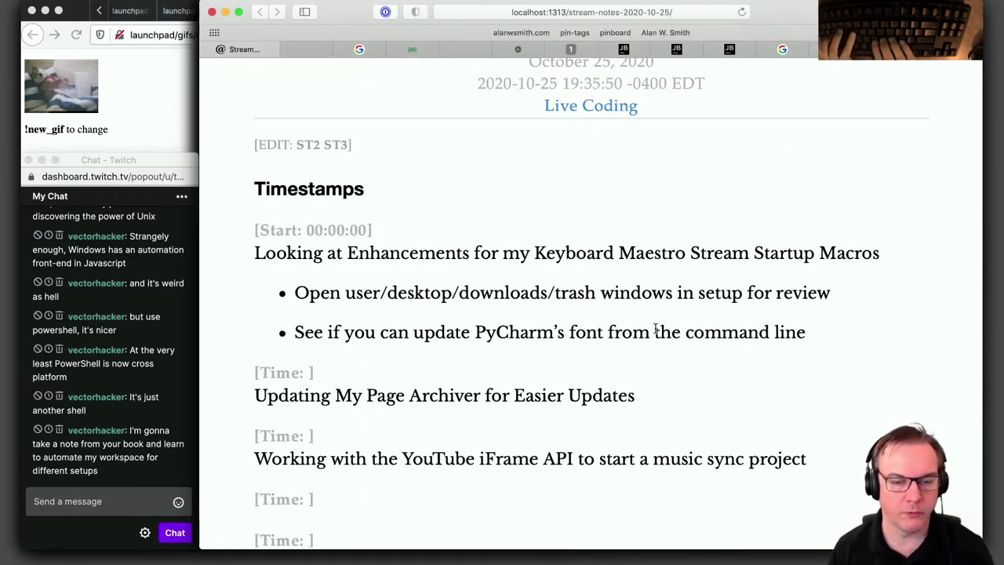
{"action": "key", "text": "super+t"}
{"action": "type", "text": "powershell mac"}
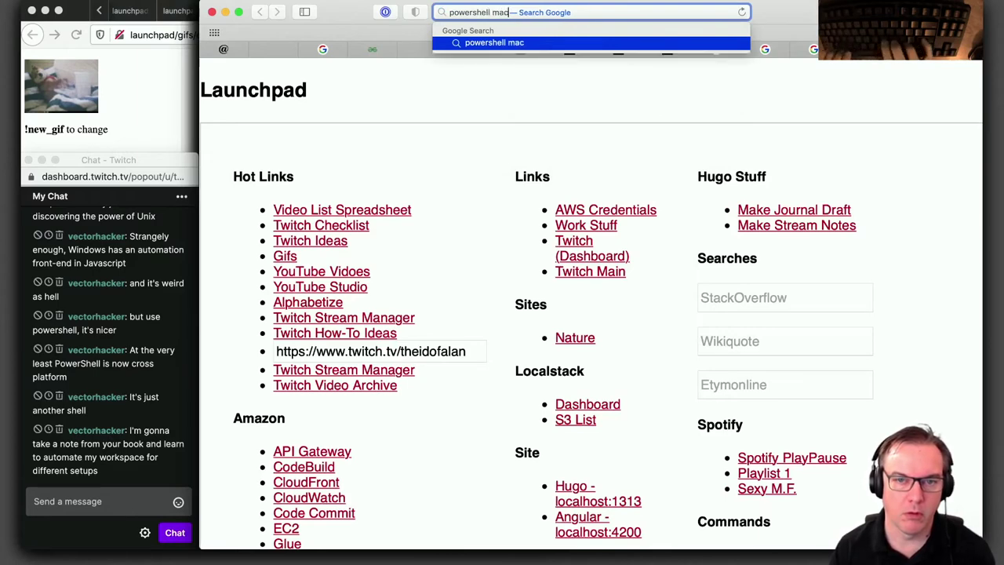
{"action": "key", "text": "Return"}
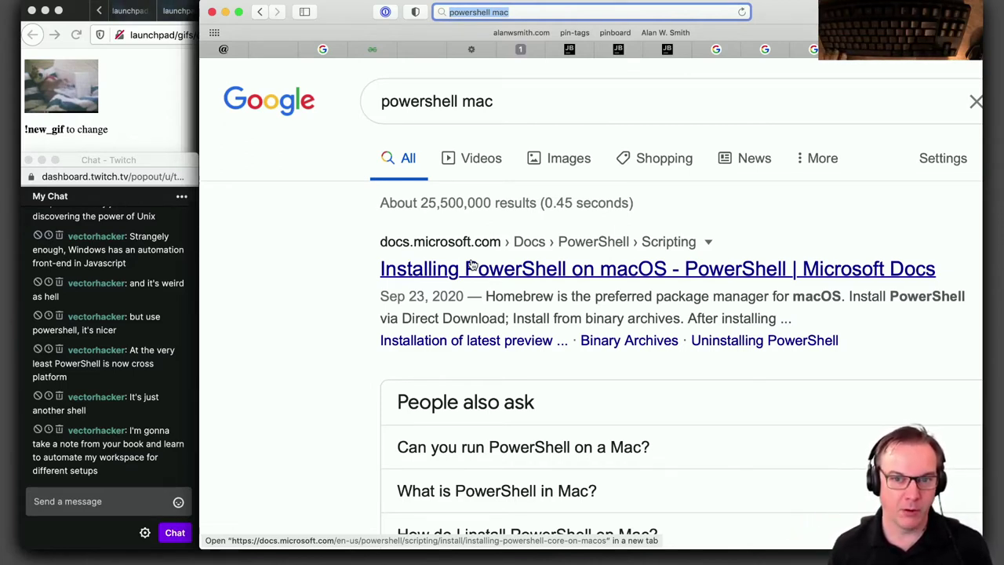
{"action": "key", "text": "alt+space"}
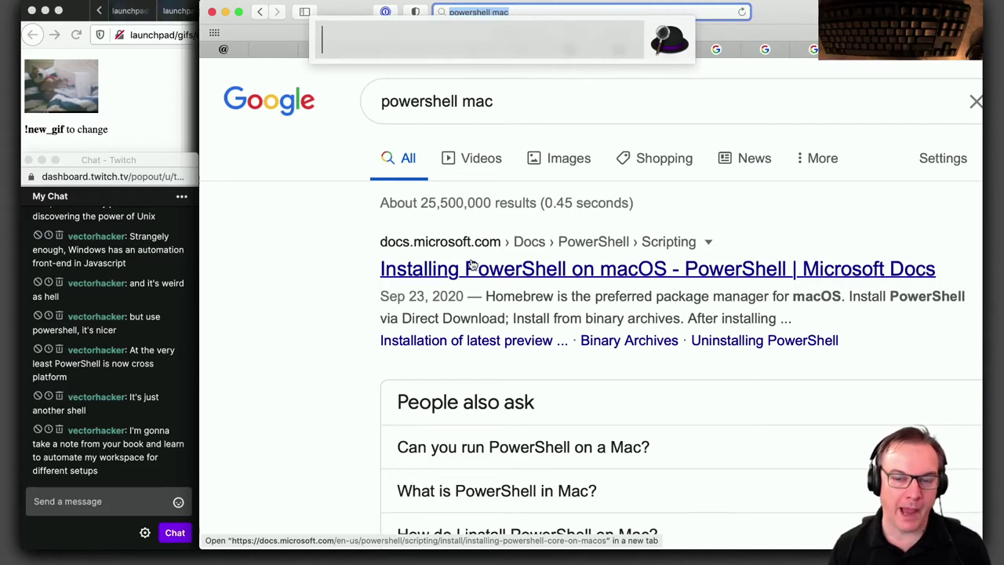
{"action": "key", "text": "Escape"}
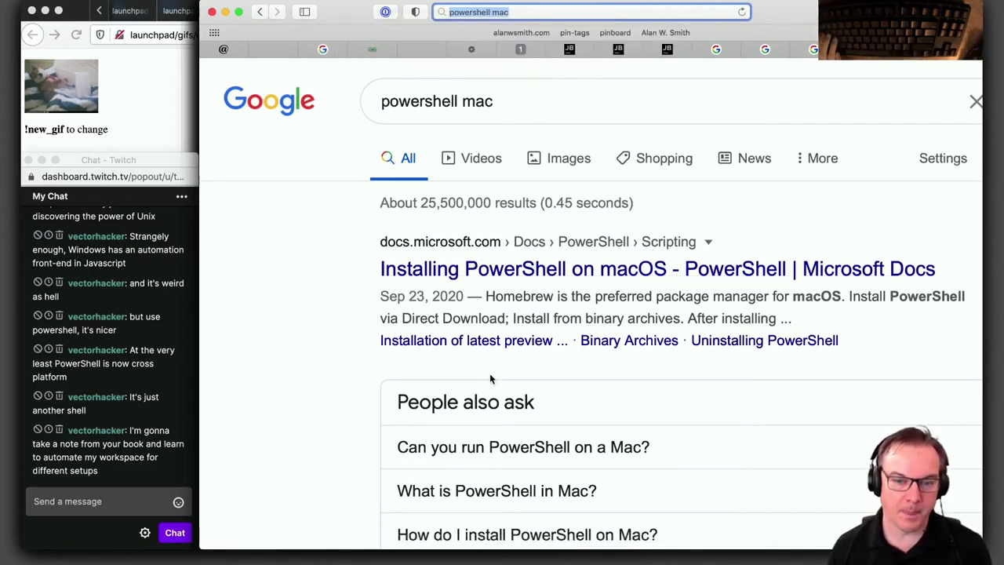
Open the Twitch Checklist from the Launchpad page in another tab and review its PyCharm and nvAlt setup items
{"action": "key", "text": "super+bracketleft"}
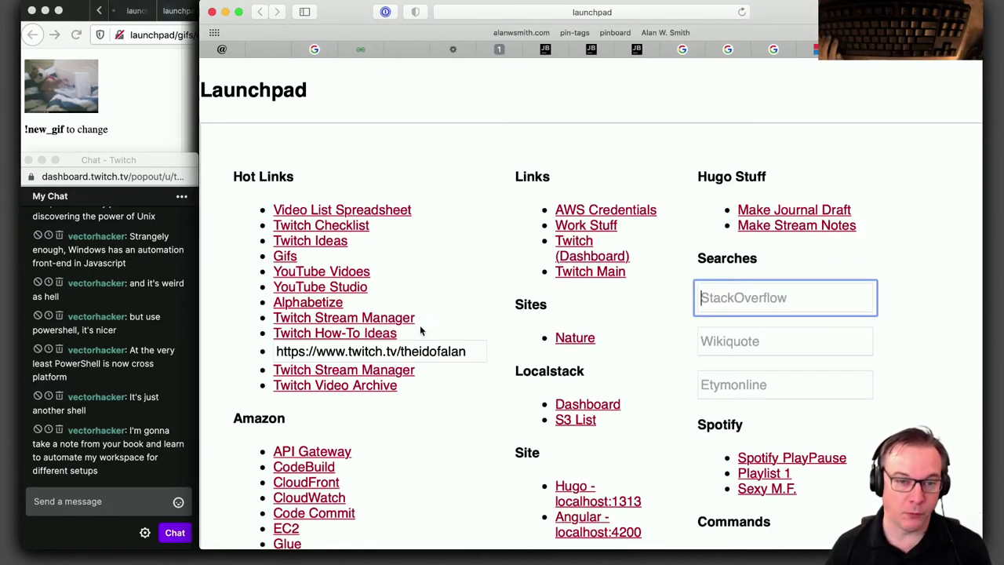
{"action": "left_click", "coordinate": [346, 226]}
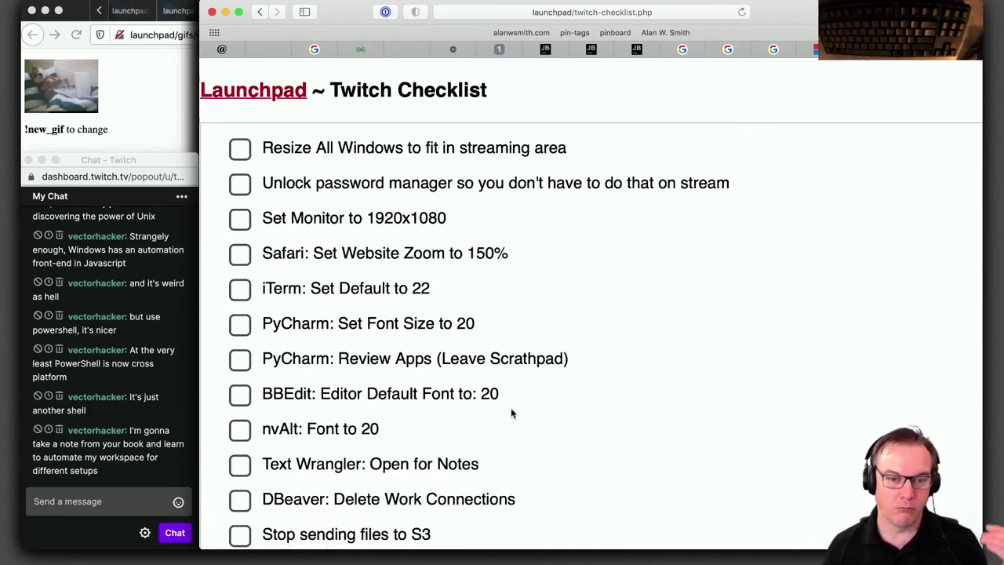
{"action": "scroll", "coordinate": [510, 409], "scroll_direction": "down", "scroll_amount": 3}
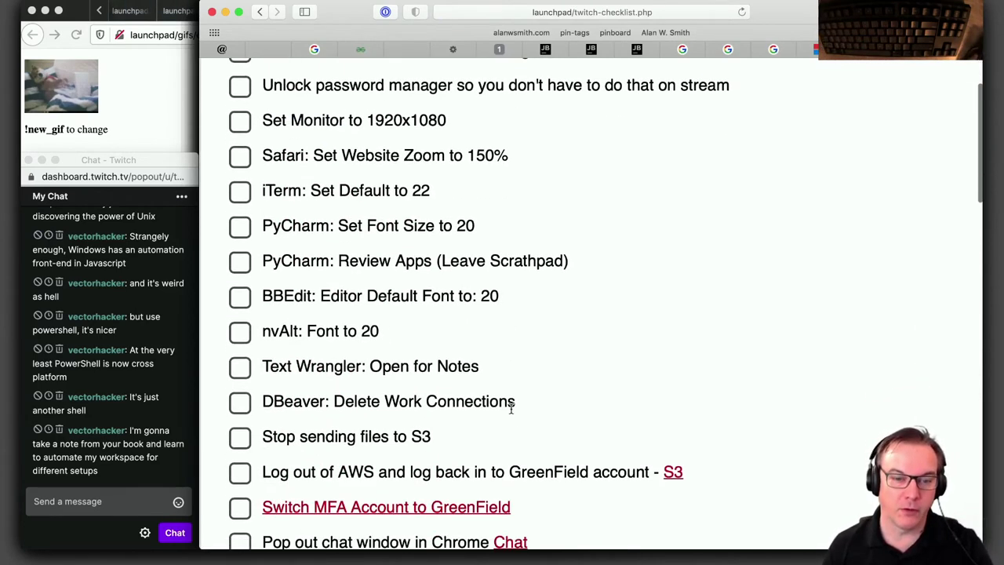
{"action": "left_click_drag", "start_coordinate": [604, 267], "coordinate": [239, 227]}
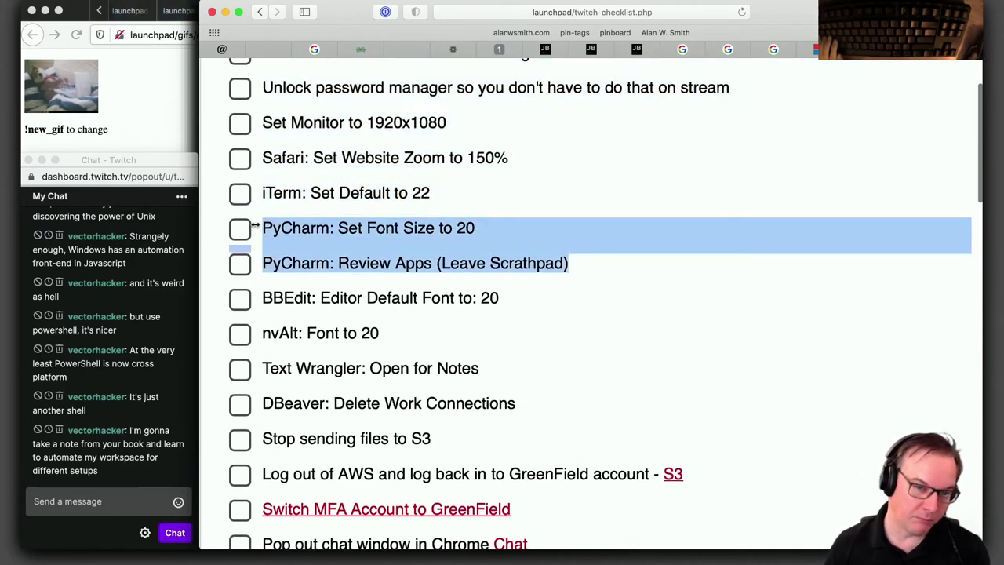
{"action": "left_click", "coordinate": [599, 267]}
{"action": "left_click_drag", "start_coordinate": [594, 267], "coordinate": [305, 264]}
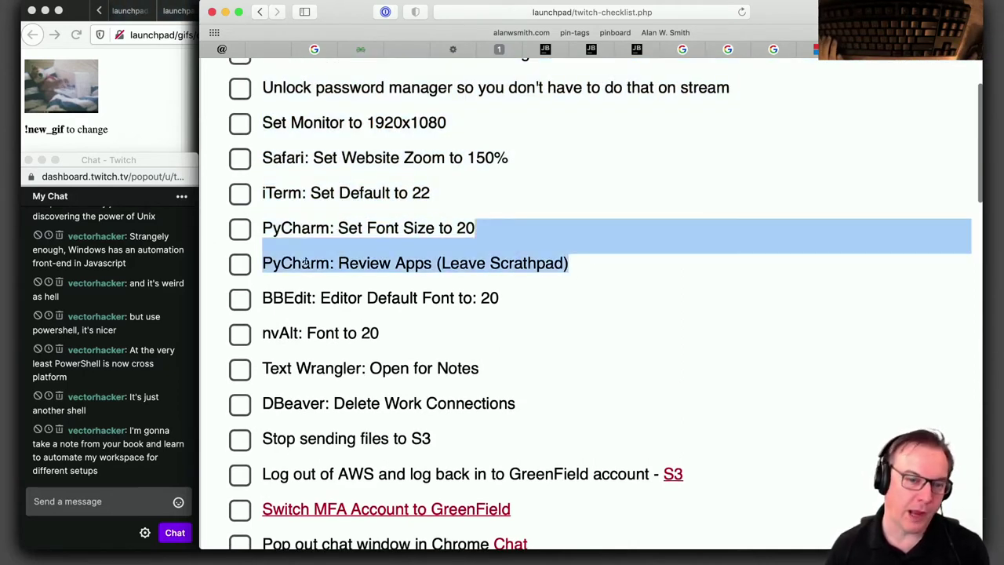
{"action": "left_click_drag", "start_coordinate": [422, 351], "coordinate": [262, 324]}
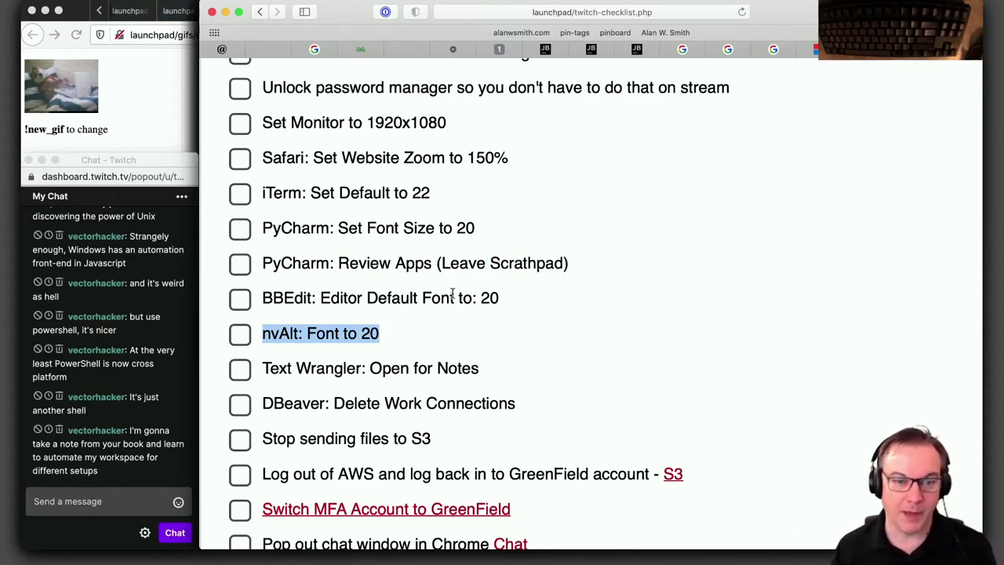
{"action": "left_click_drag", "start_coordinate": [568, 265], "coordinate": [508, 265]}
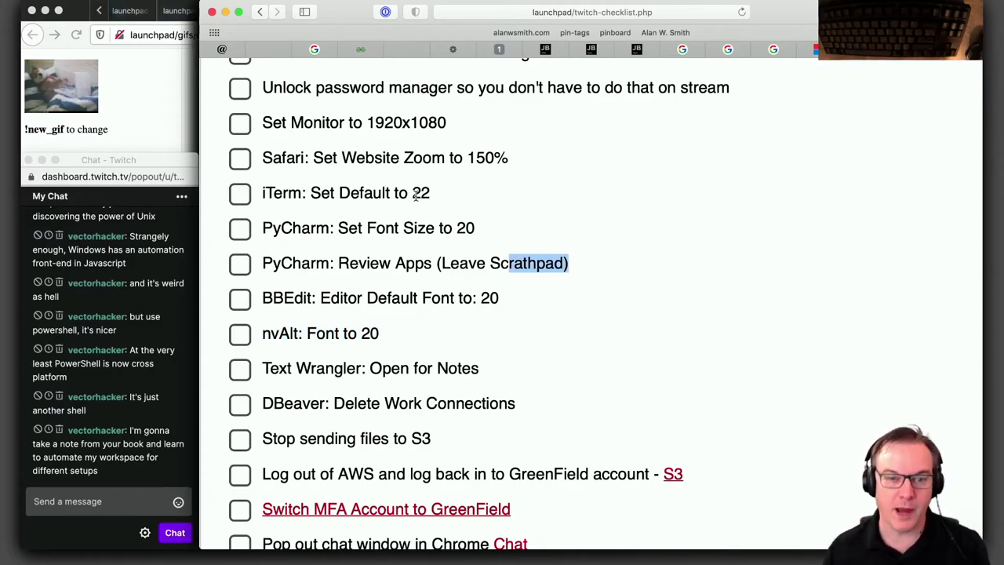
Review the Handled by Automation section and the remaining preparation items of the Twitch Checklist
{"action": "scroll", "coordinate": [416, 196], "scroll_direction": "up", "scroll_amount": 2}
{"action": "scroll", "coordinate": [416, 197], "scroll_direction": "down", "scroll_amount": 20}
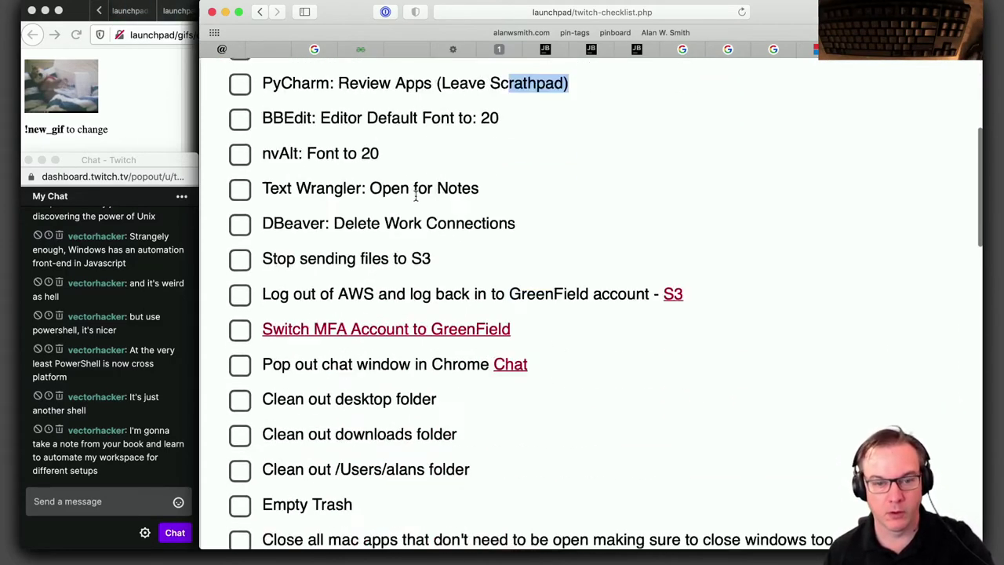
{"action": "scroll", "coordinate": [415, 200], "scroll_direction": "down", "scroll_amount": 5}
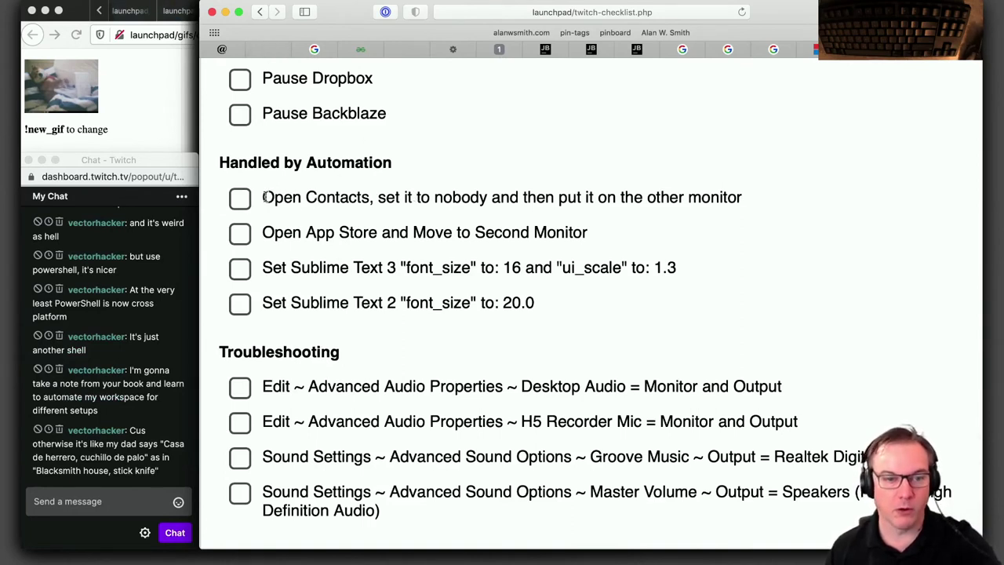
{"action": "left_click_drag", "start_coordinate": [265, 196], "coordinate": [715, 206]}
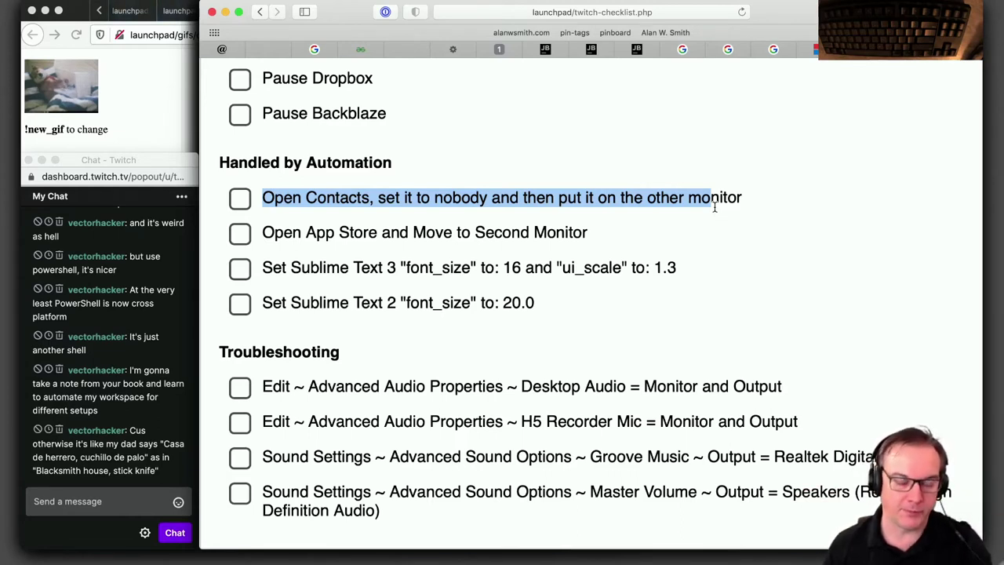
{"action": "left_click", "coordinate": [450, 232]}
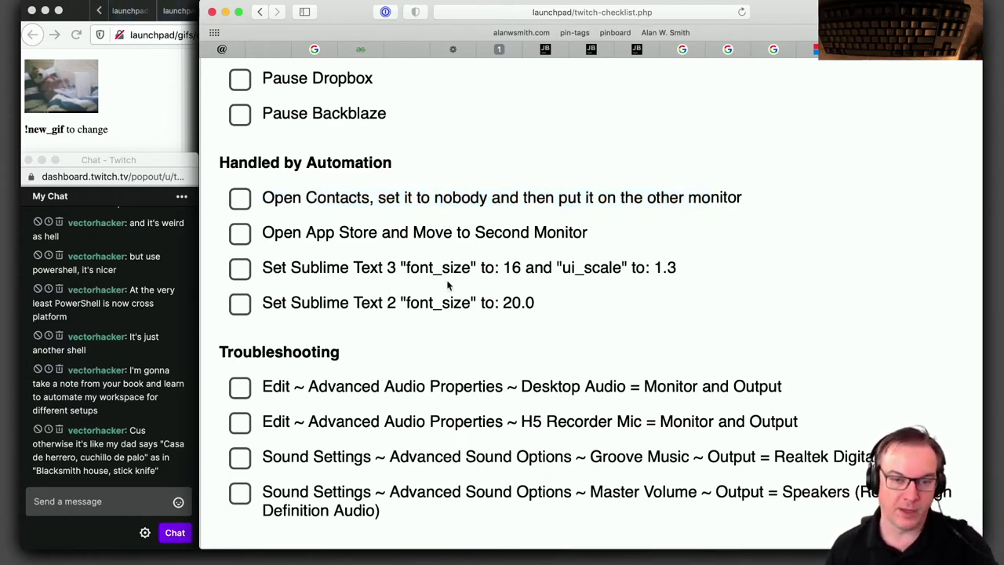
{"action": "left_click_drag", "start_coordinate": [546, 305], "coordinate": [228, 203]}
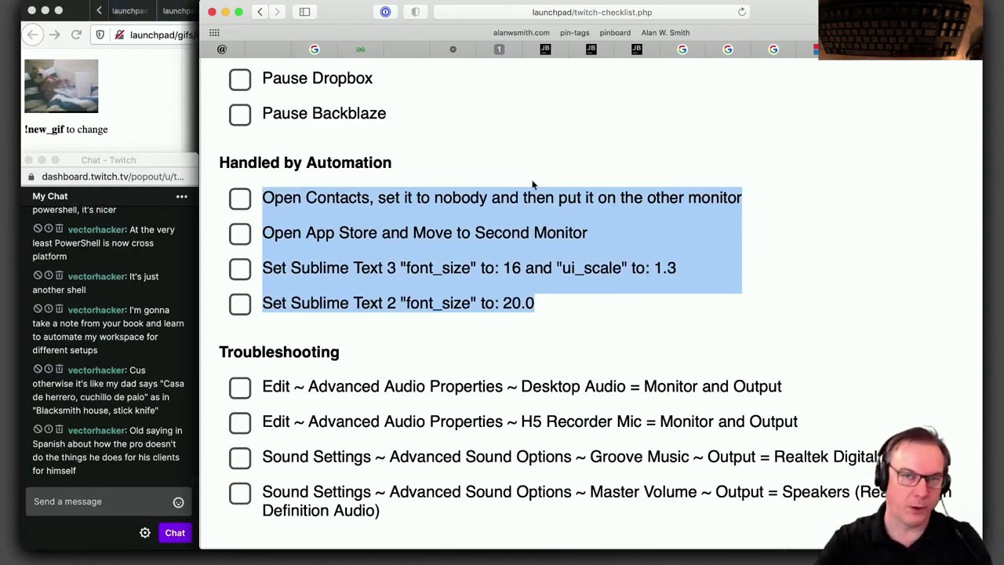
{"action": "scroll", "coordinate": [532, 185], "scroll_direction": "up", "scroll_amount": 10}
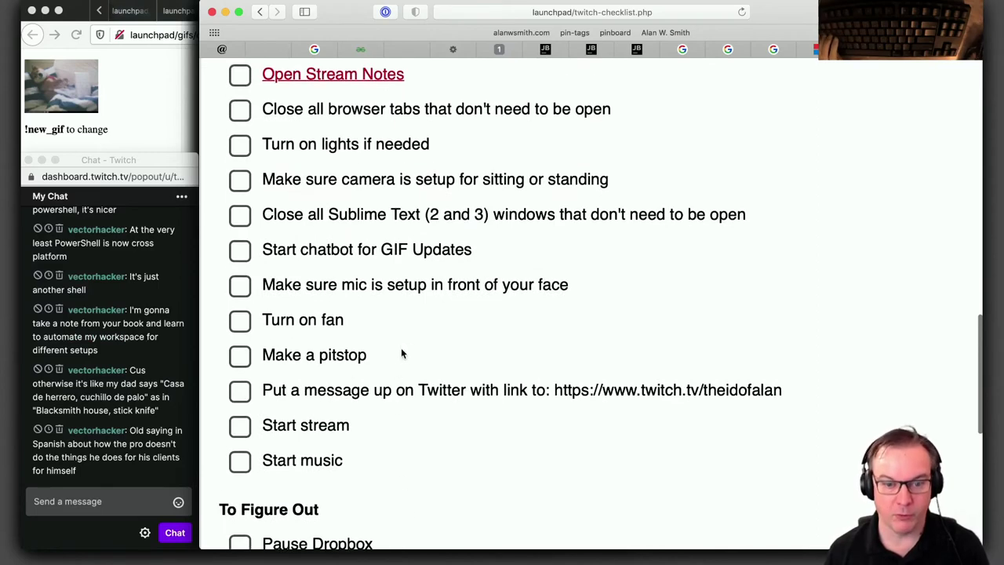
{"action": "scroll", "coordinate": [404, 348], "scroll_direction": "up", "scroll_amount": 3}
{"action": "scroll", "coordinate": [403, 343], "scroll_direction": "up", "scroll_amount": 3}
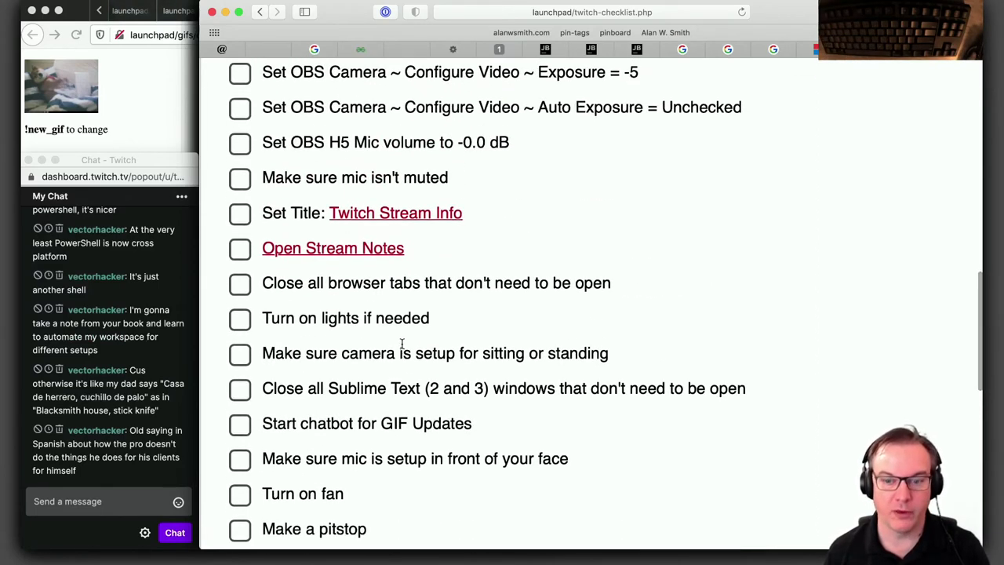
{"action": "scroll", "coordinate": [404, 352], "scroll_direction": "up", "scroll_amount": 3}
{"action": "scroll", "coordinate": [404, 347], "scroll_direction": "up", "scroll_amount": 10}
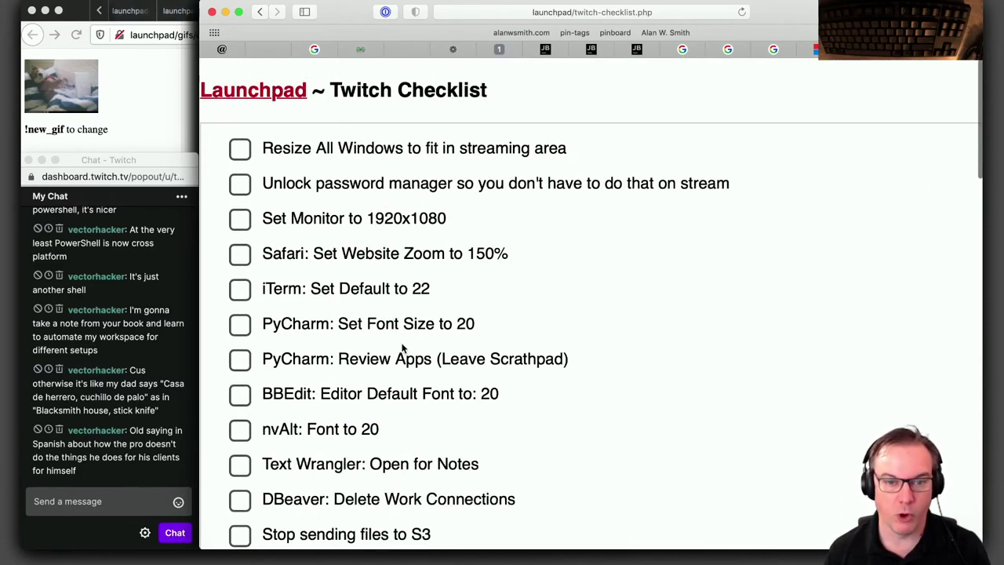
{"action": "key", "text": "super+grave"}
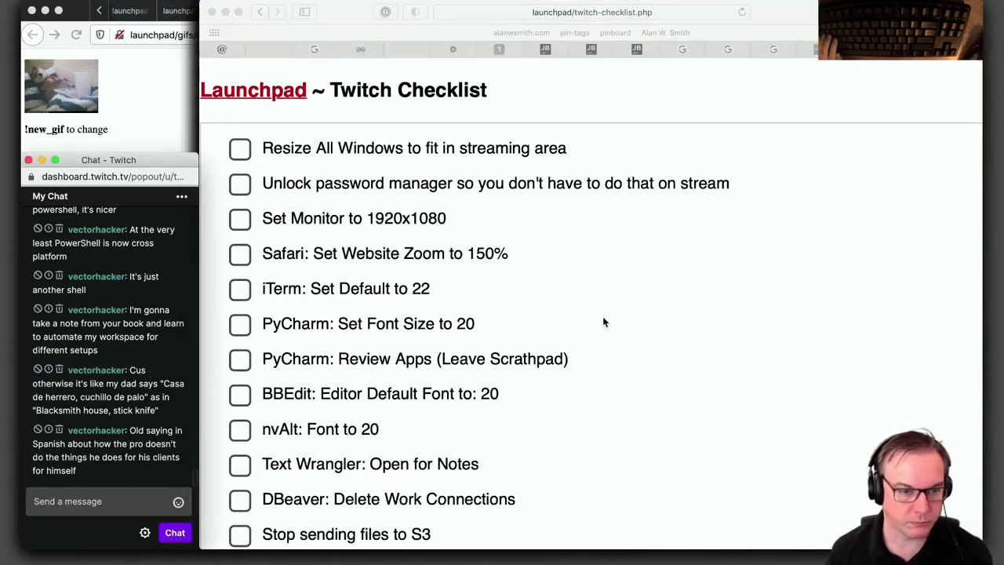
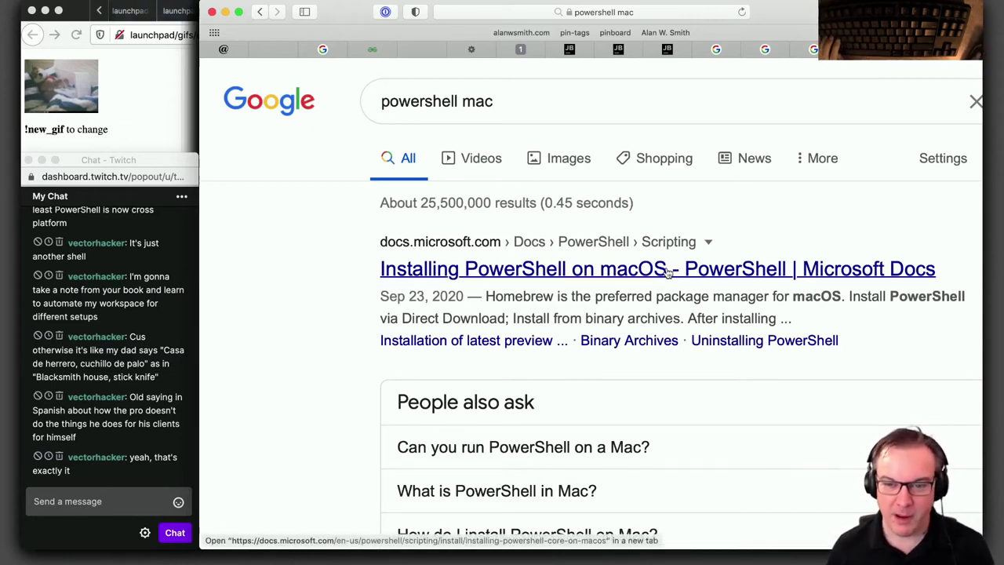
Open the "Installing PowerShell on macOS" search result in a new tab and read through to the Homebrew installation instructions
{"action": "left_click", "coordinate": [692, 267], "text": "super"}
{"action": "key", "text": "super+shift+bracketright"}
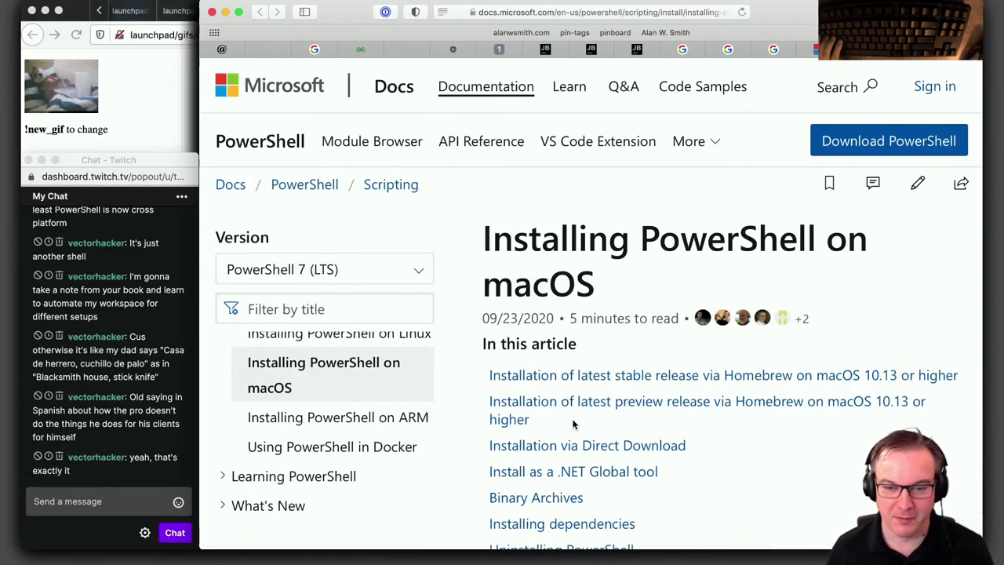
{"action": "scroll", "coordinate": [571, 424], "scroll_direction": "down", "scroll_amount": 4}
{"action": "scroll", "coordinate": [567, 441], "scroll_direction": "down", "scroll_amount": 6}
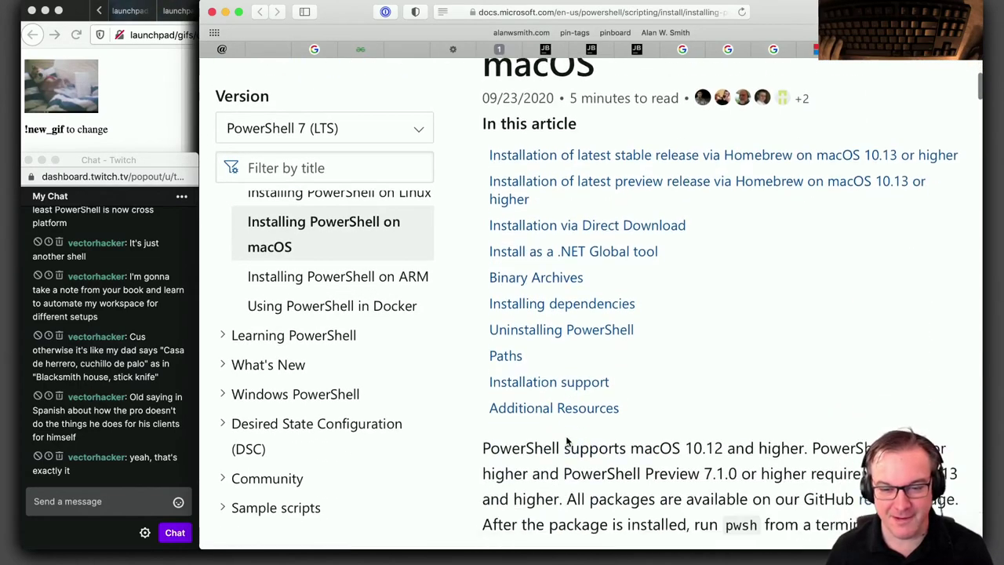
{"action": "scroll", "coordinate": [566, 435], "scroll_direction": "down", "scroll_amount": 10}
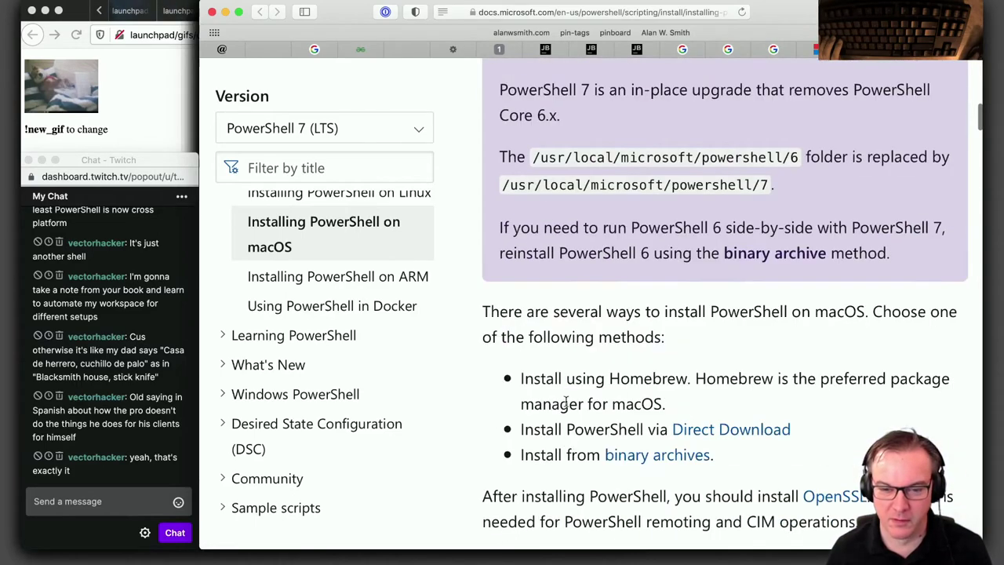
{"action": "scroll", "coordinate": [555, 433], "scroll_direction": "down", "scroll_amount": 6}
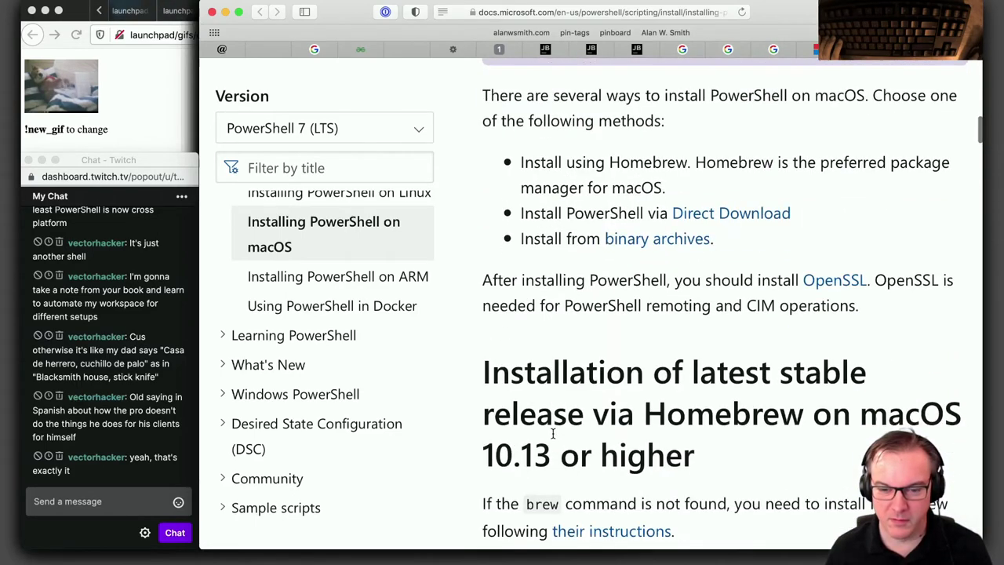
{"action": "scroll", "coordinate": [552, 433], "scroll_direction": "down", "scroll_amount": 6}
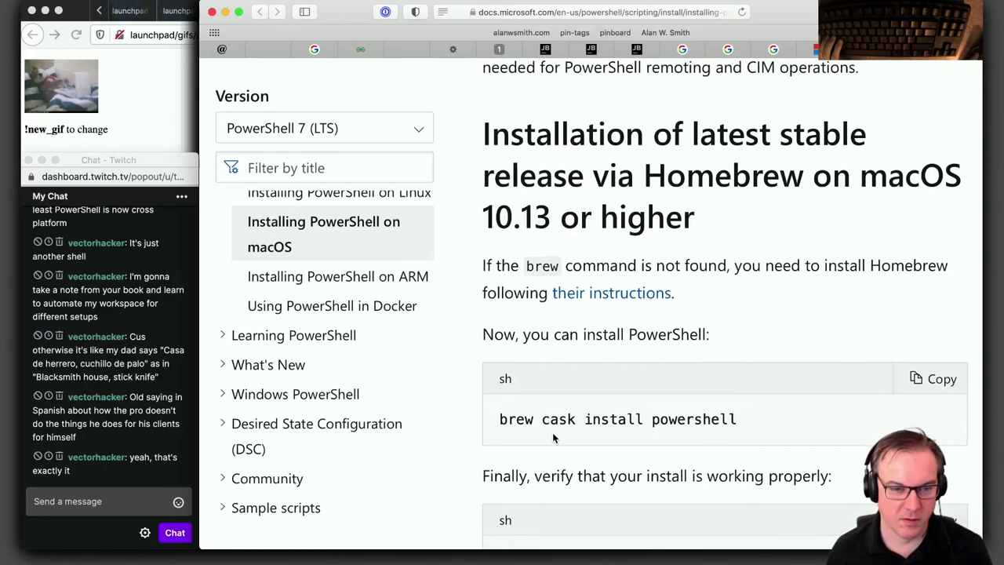
Expand Learning PowerShell and PowerShell 101 in the documentation contents and look through the topics
{"action": "left_click", "coordinate": [306, 346]}
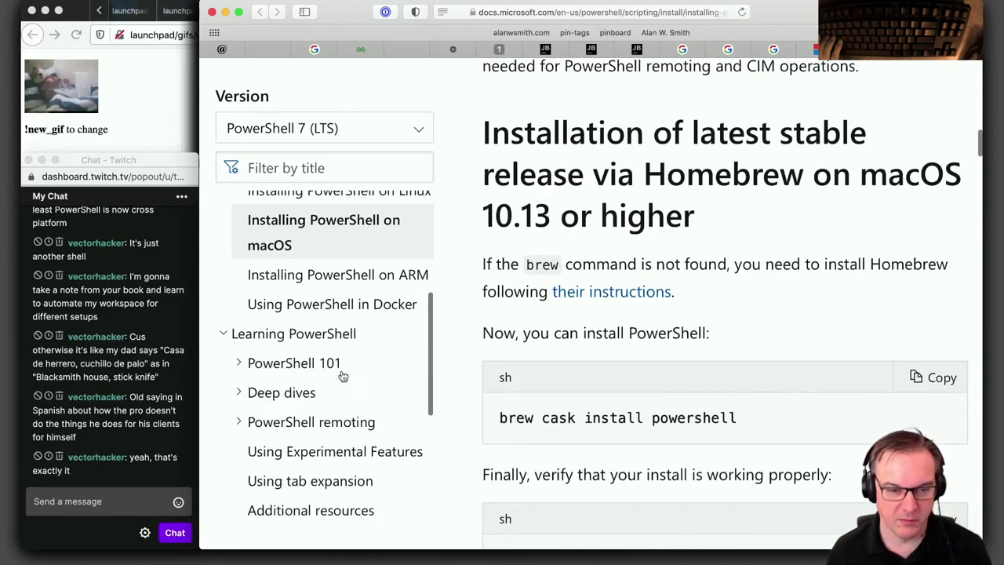
{"action": "scroll", "coordinate": [432, 415], "scroll_direction": "down", "scroll_amount": 1}
{"action": "scroll", "coordinate": [348, 416], "scroll_direction": "down", "scroll_amount": 10}
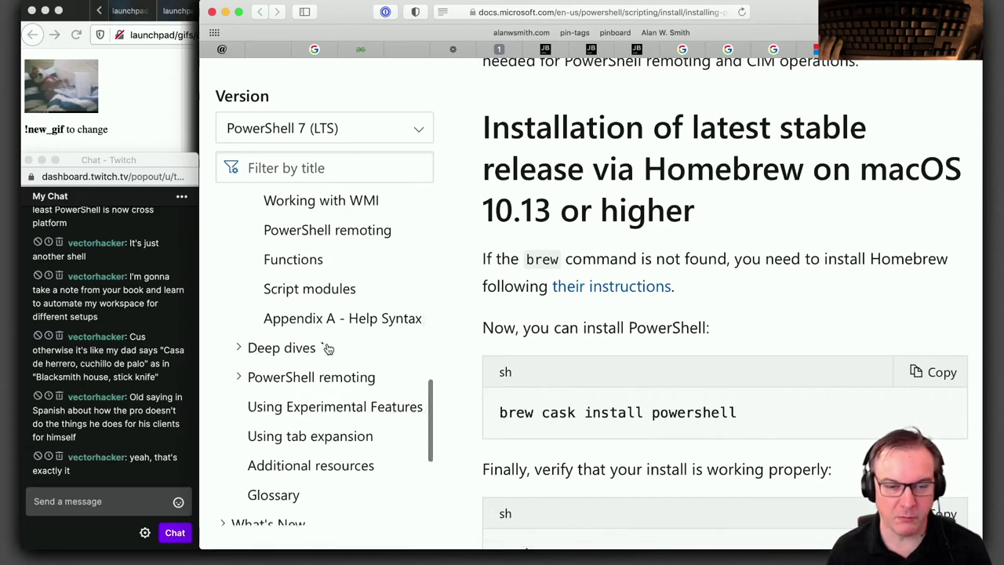
{"action": "scroll", "coordinate": [321, 346], "scroll_direction": "up", "scroll_amount": 4}
{"action": "scroll", "coordinate": [322, 346], "scroll_direction": "up", "scroll_amount": 4}
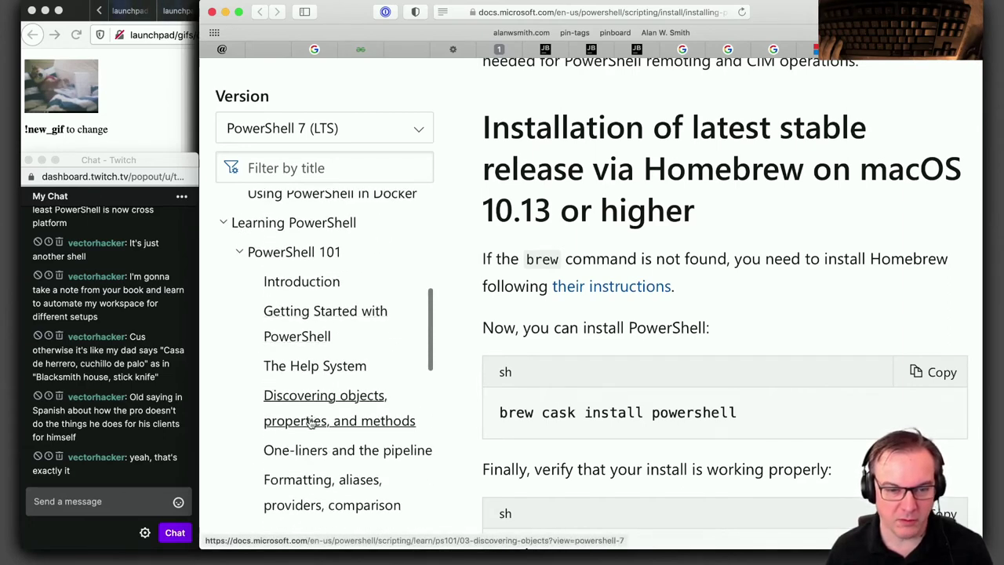
Open the "One-liners and the pipeline" chapter of PowerShell 101 and read through its Get-Service one-liner example and output
{"action": "scroll", "coordinate": [310, 434], "scroll_direction": "down", "scroll_amount": 3}
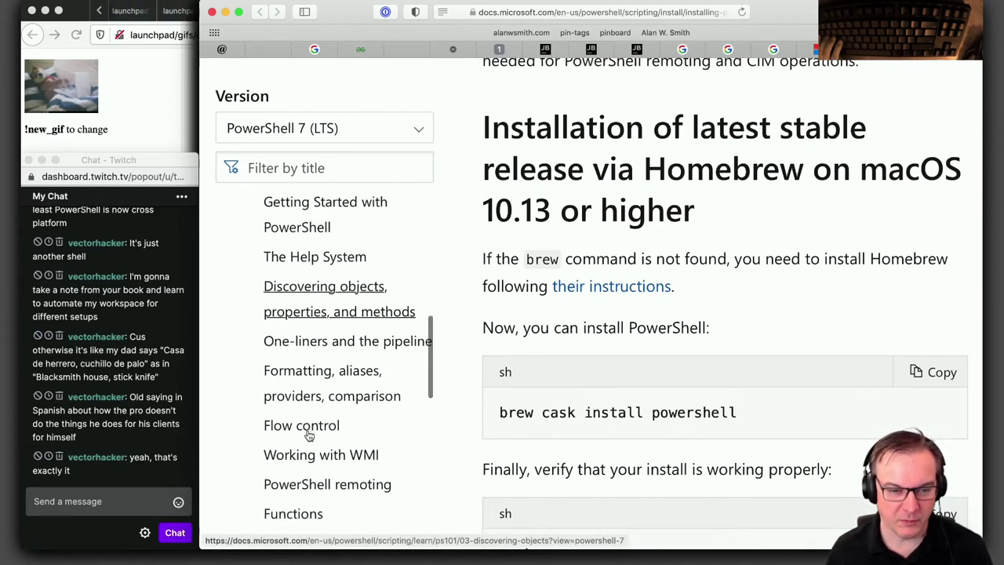
{"action": "left_click", "coordinate": [322, 340]}
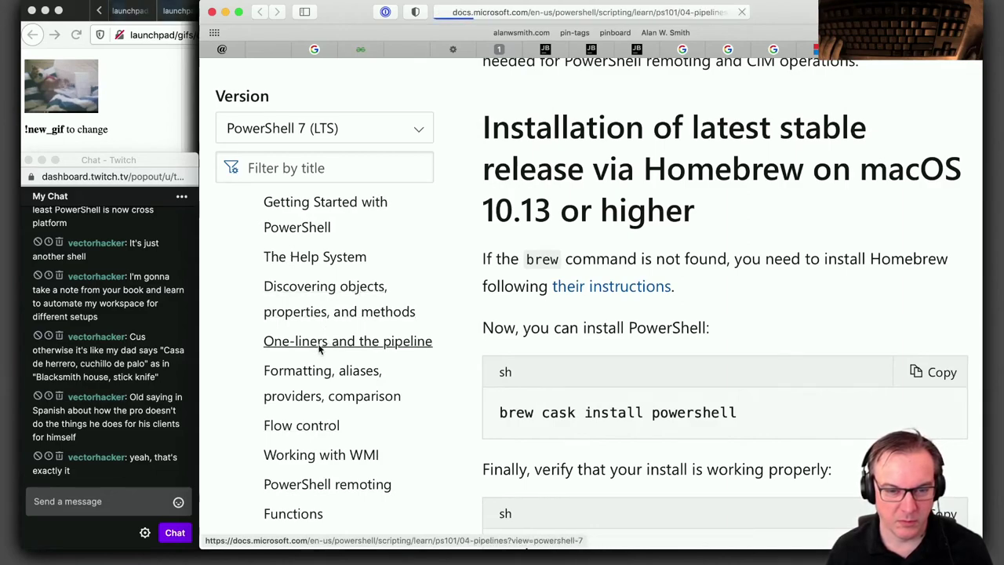
{"action": "scroll", "coordinate": [717, 439], "scroll_direction": "down", "scroll_amount": 10}
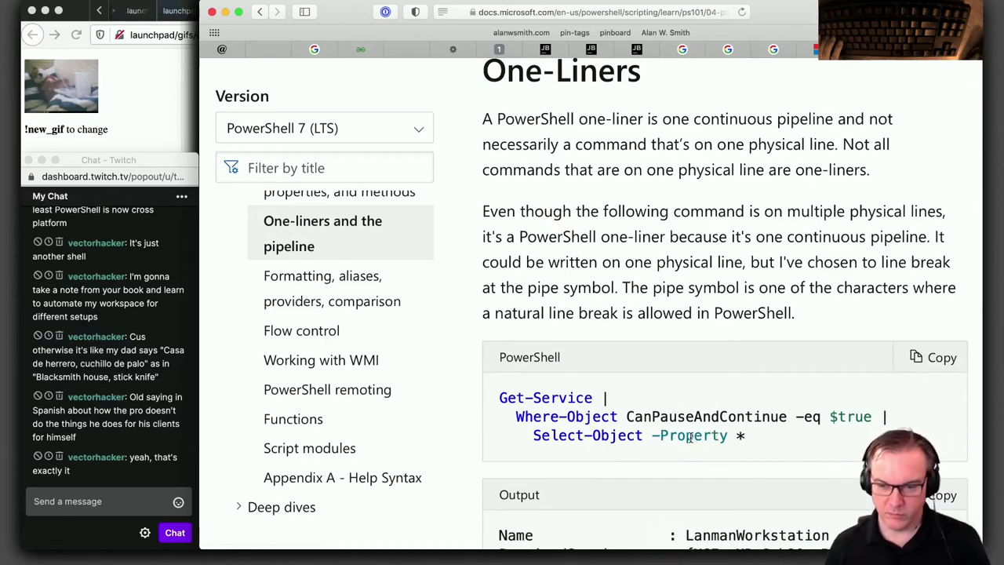
{"action": "scroll", "coordinate": [637, 417], "scroll_direction": "down", "scroll_amount": 3}
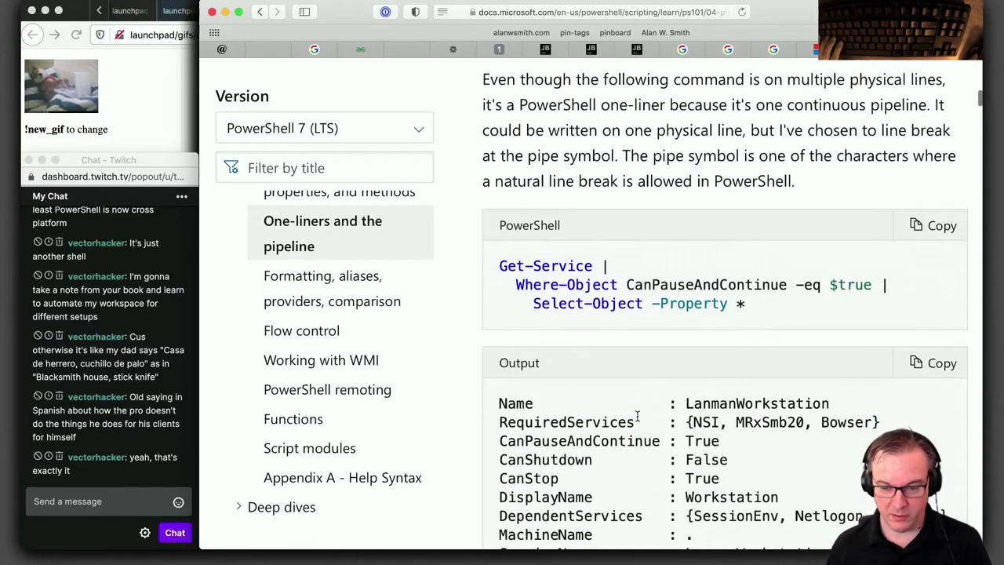
{"action": "scroll", "coordinate": [637, 424], "scroll_direction": "down", "scroll_amount": 2}
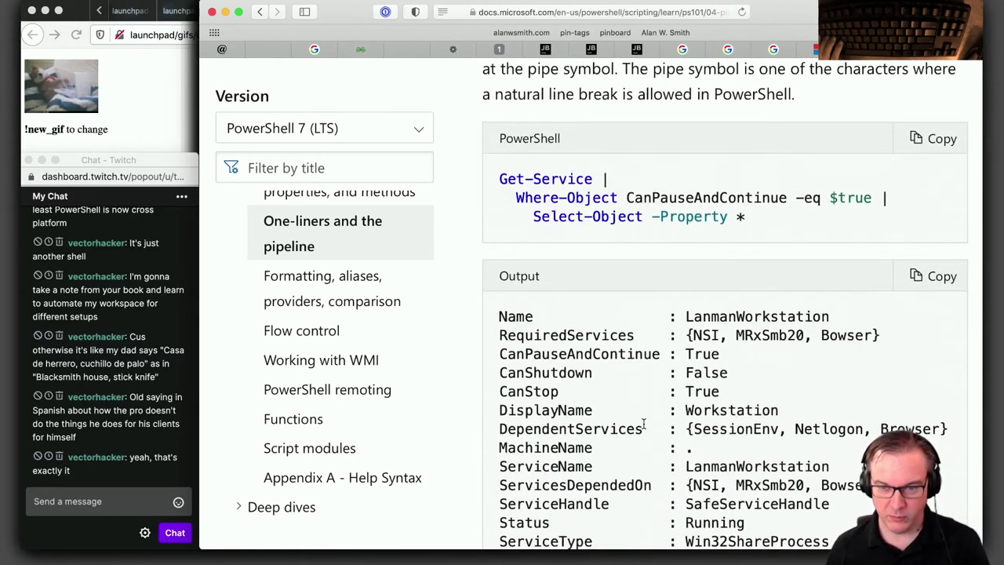
{"action": "scroll", "coordinate": [643, 423], "scroll_direction": "down", "scroll_amount": 5}
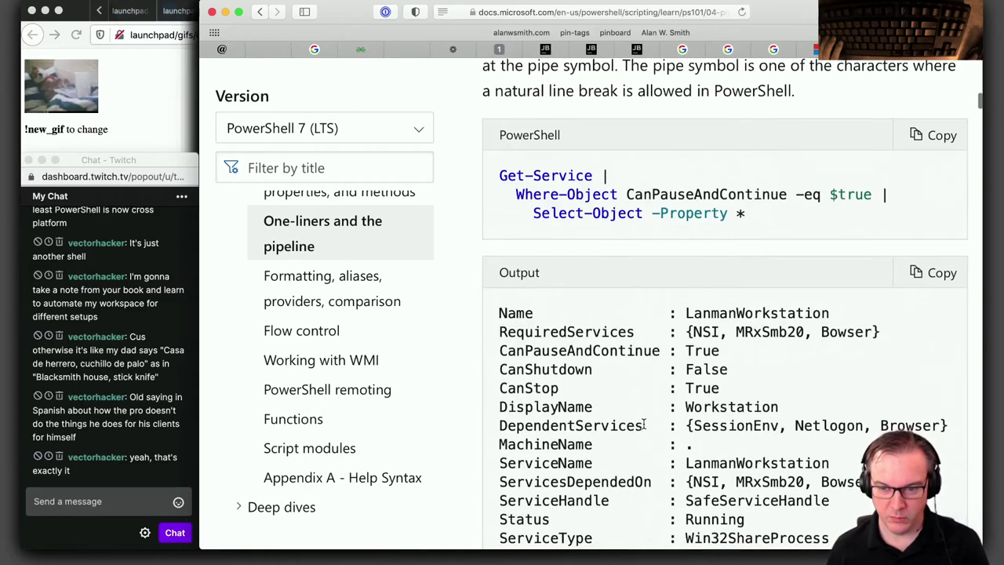
{"action": "scroll", "coordinate": [644, 424], "scroll_direction": "down", "scroll_amount": 7}
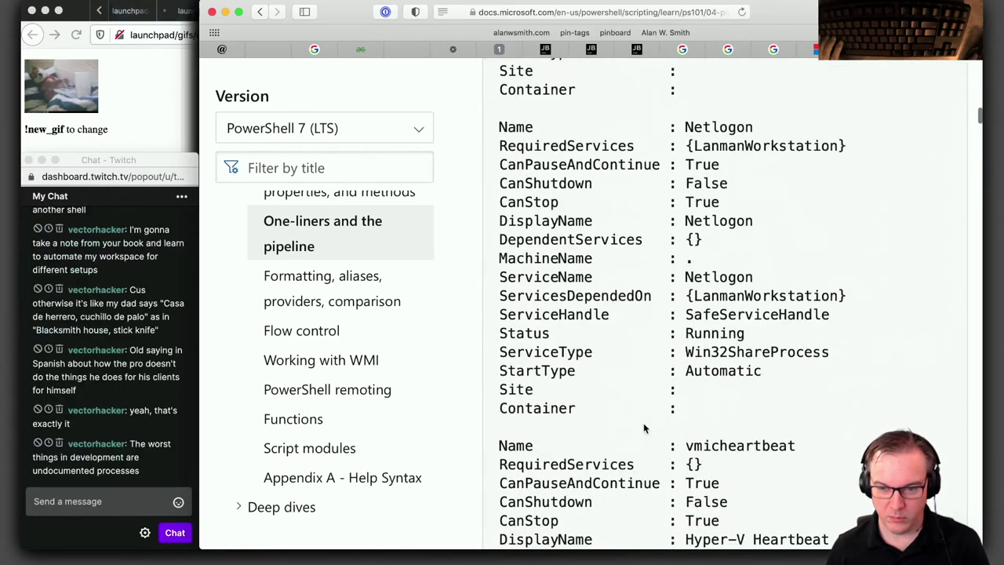
{"action": "scroll", "coordinate": [643, 423], "scroll_direction": "down", "scroll_amount": 8}
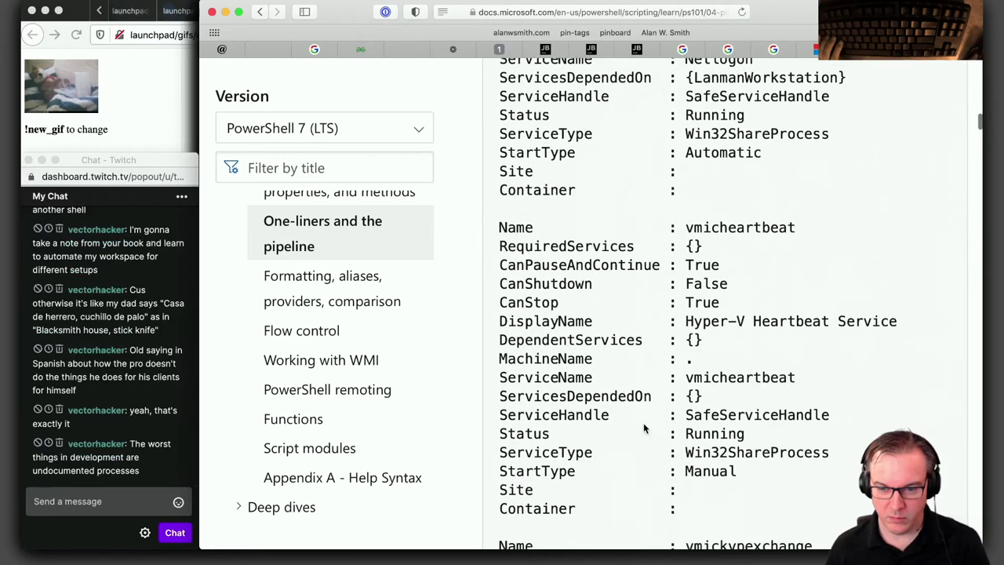
{"action": "scroll", "coordinate": [643, 429], "scroll_direction": "down", "scroll_amount": 4}
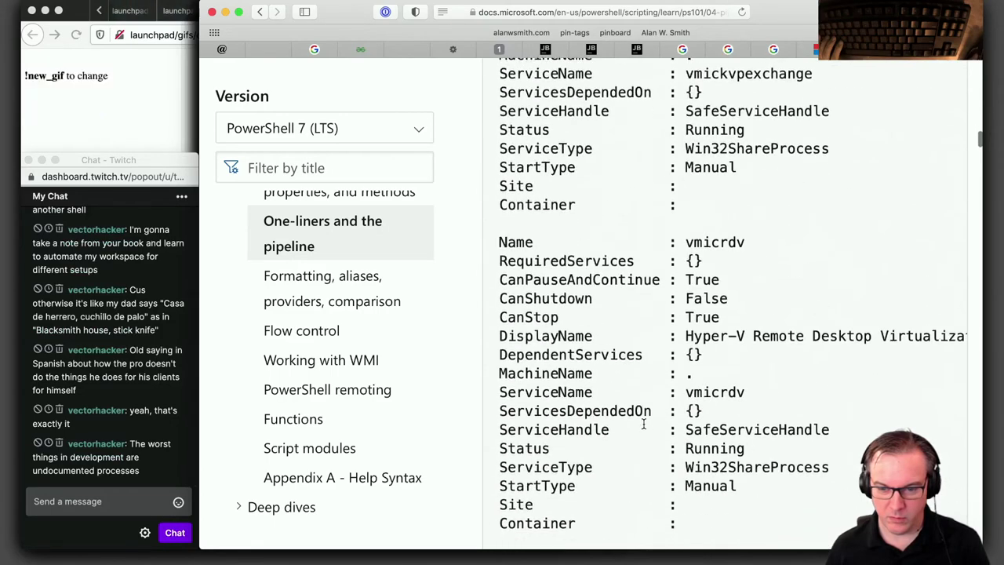
{"action": "scroll", "coordinate": [644, 423], "scroll_direction": "down", "scroll_amount": 5}
{"action": "scroll", "coordinate": [643, 424], "scroll_direction": "down", "scroll_amount": 10}
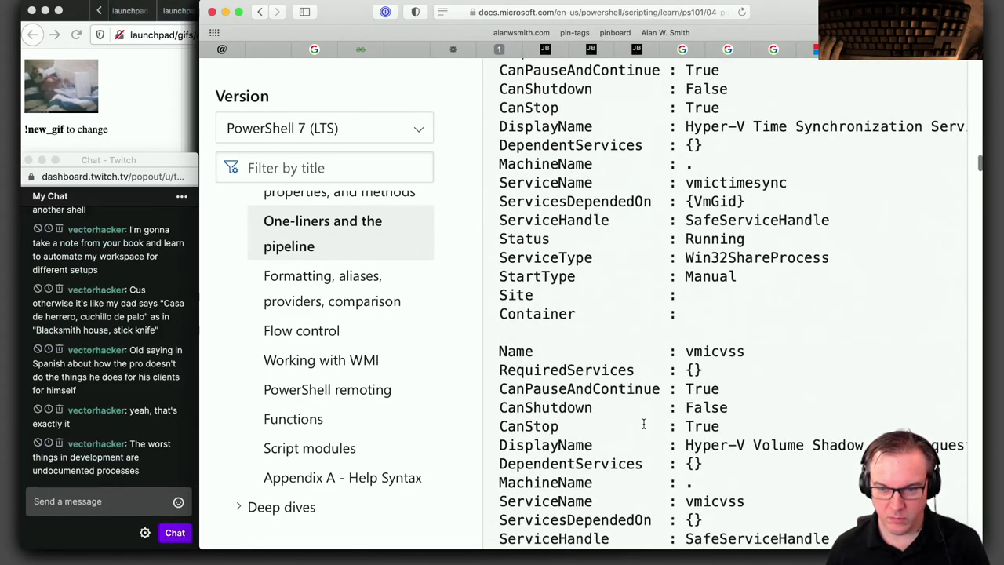
Open the "How to use this documentation" article from the documentation contents and look over its introduction
{"action": "scroll", "coordinate": [644, 424], "scroll_direction": "up", "scroll_amount": 20}
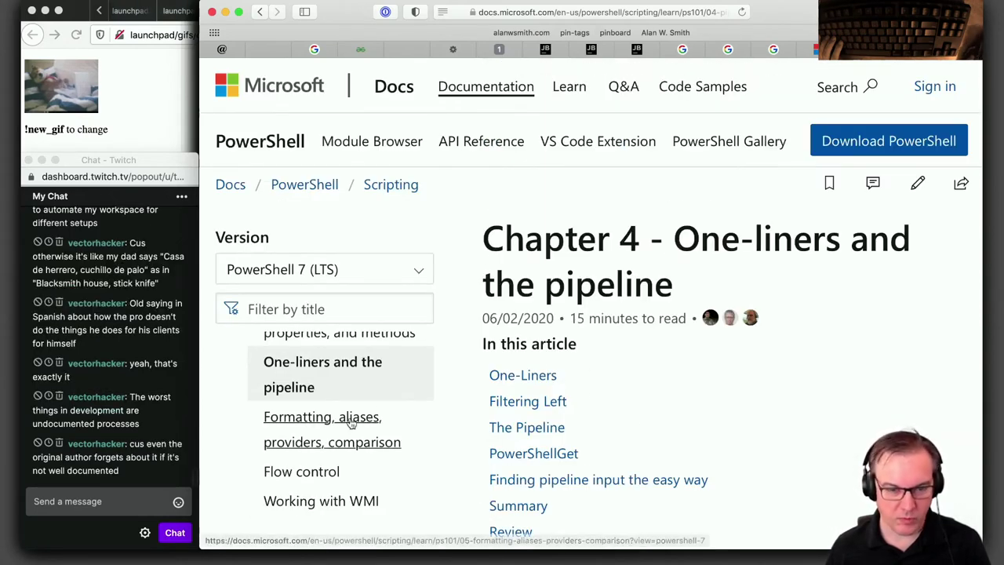
{"action": "scroll", "coordinate": [330, 436], "scroll_direction": "up", "scroll_amount": 5}
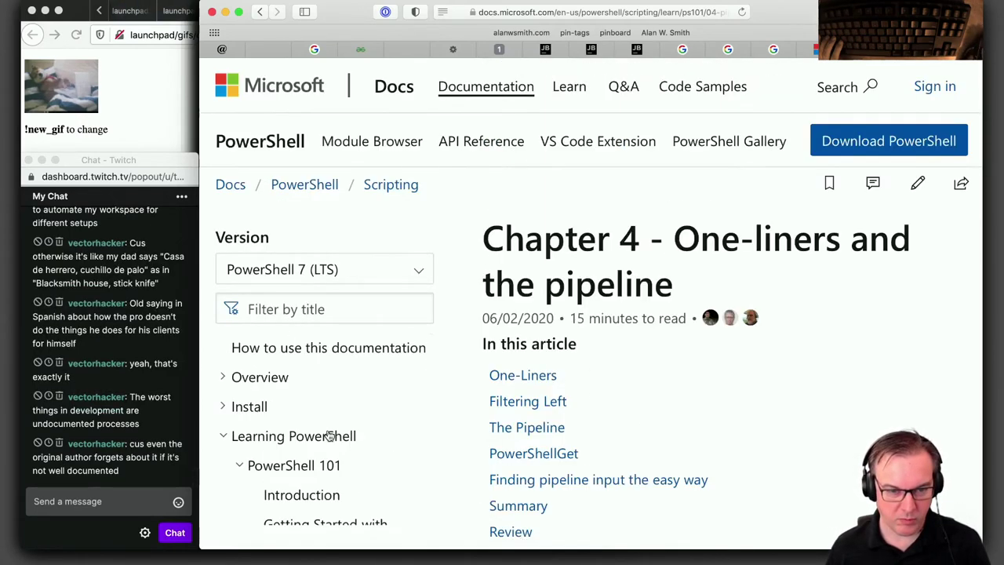
{"action": "left_click", "coordinate": [324, 349]}
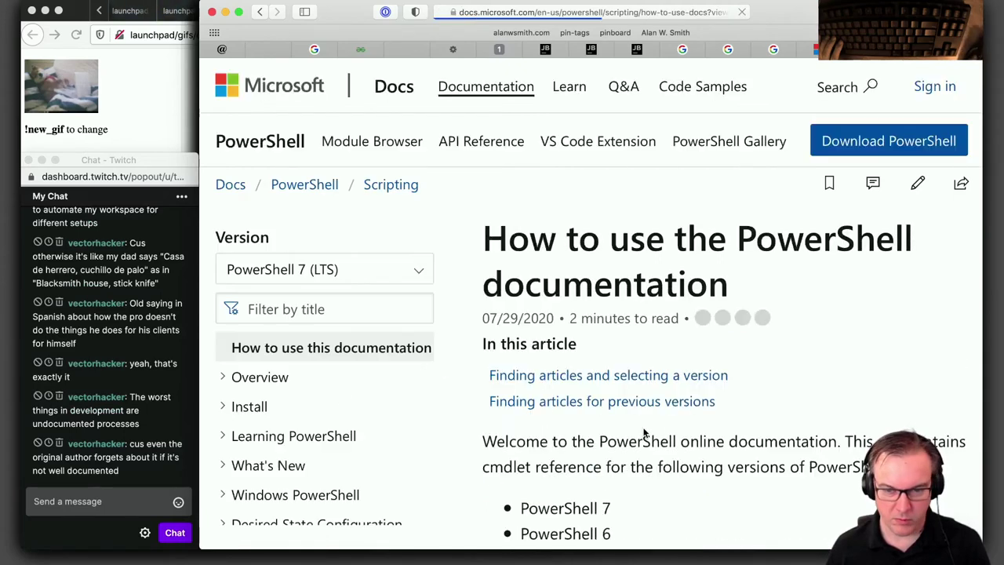
{"action": "scroll", "coordinate": [644, 447], "scroll_direction": "down", "scroll_amount": 5}
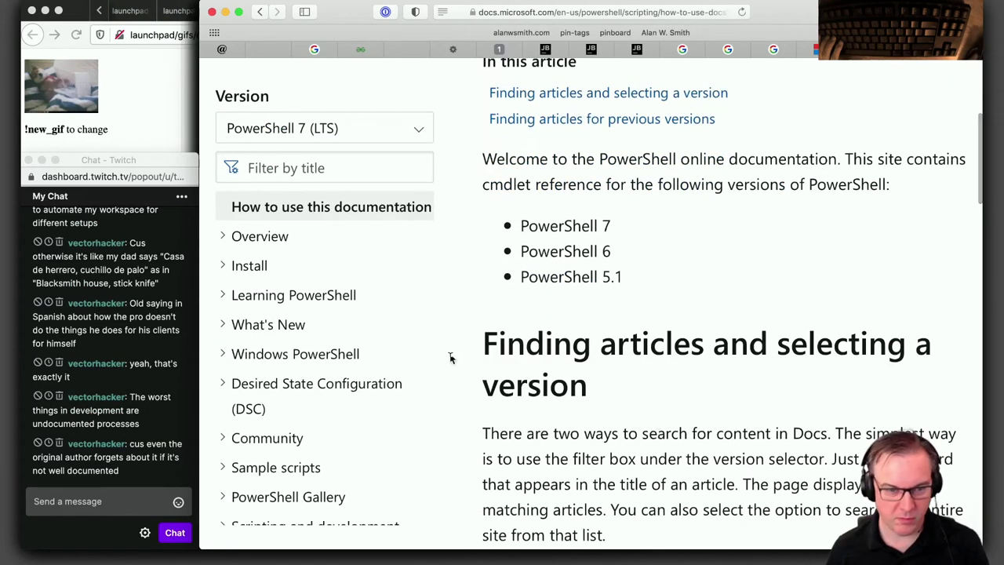
Reopen "Installing PowerShell on macOS" from the Install topics and read its introduction, PowerShell 7 note and list of installation methods
{"action": "left_click", "coordinate": [252, 266]}
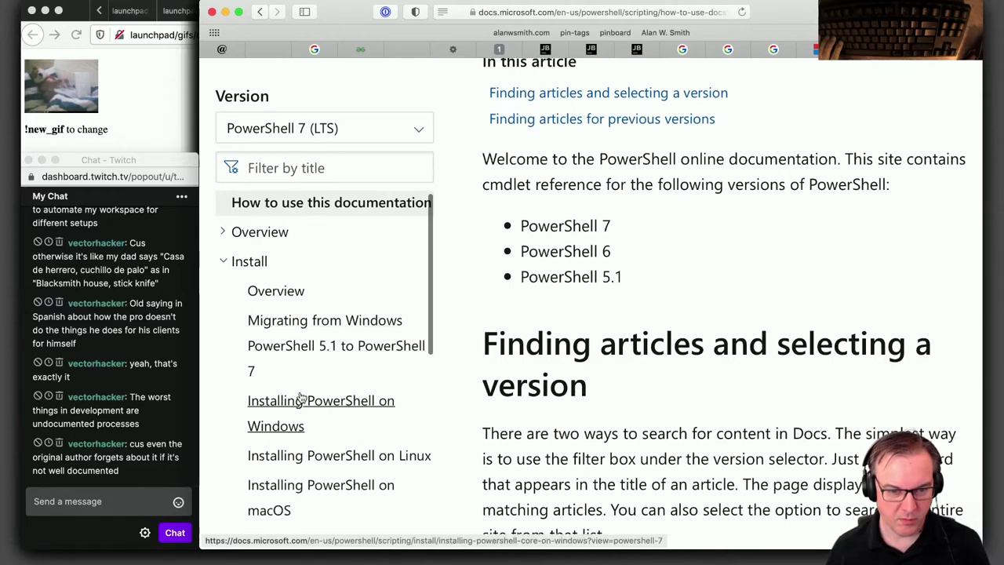
{"action": "scroll", "coordinate": [301, 399], "scroll_direction": "down", "scroll_amount": 4}
{"action": "left_click", "coordinate": [285, 337]}
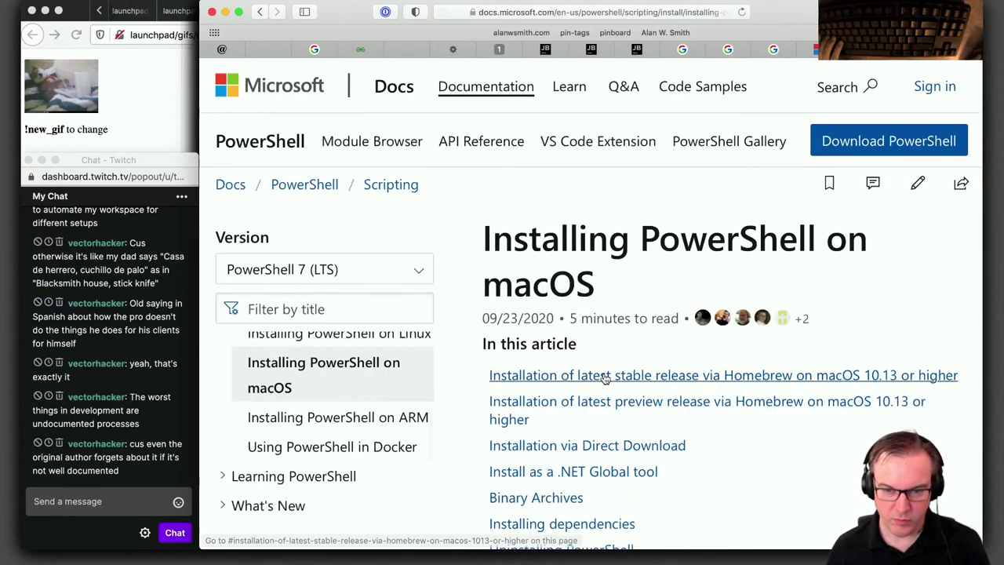
{"action": "scroll", "coordinate": [608, 369], "scroll_direction": "down", "scroll_amount": 3}
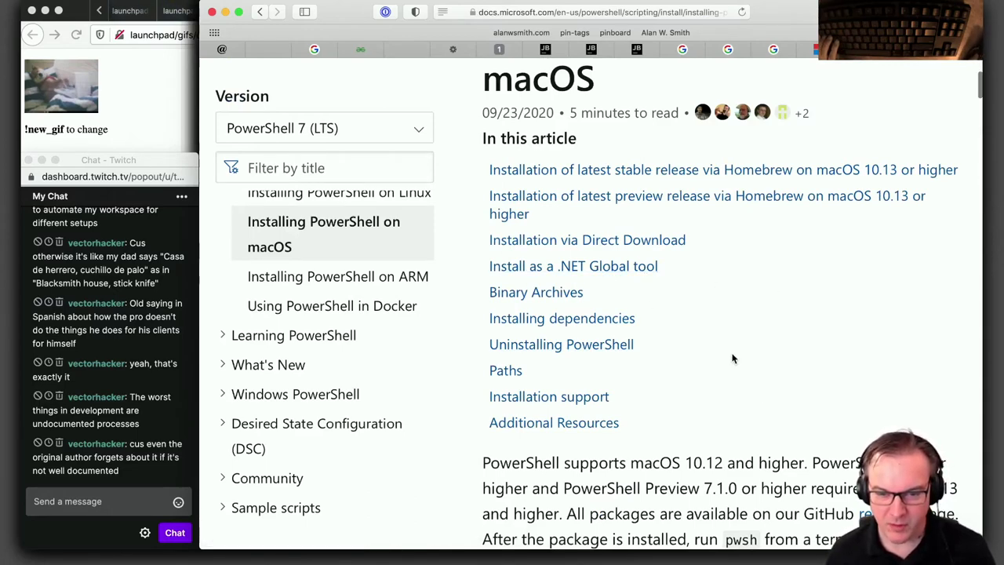
{"action": "scroll", "coordinate": [732, 359], "scroll_direction": "down", "scroll_amount": 3}
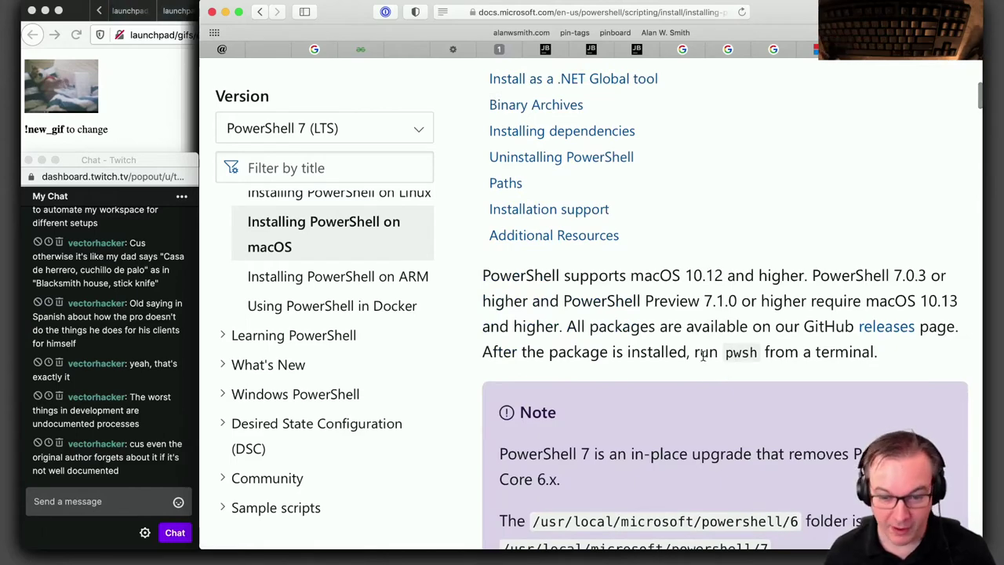
{"action": "scroll", "coordinate": [704, 355], "scroll_direction": "down", "scroll_amount": 2}
{"action": "scroll", "coordinate": [704, 361], "scroll_direction": "down", "scroll_amount": 4}
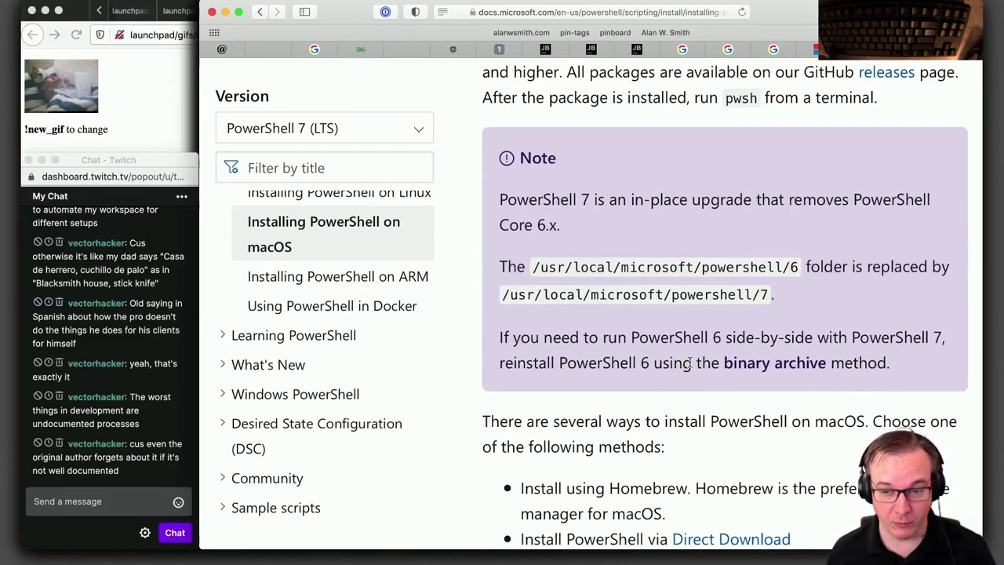
{"action": "scroll", "coordinate": [672, 448], "scroll_direction": "down", "scroll_amount": 5}
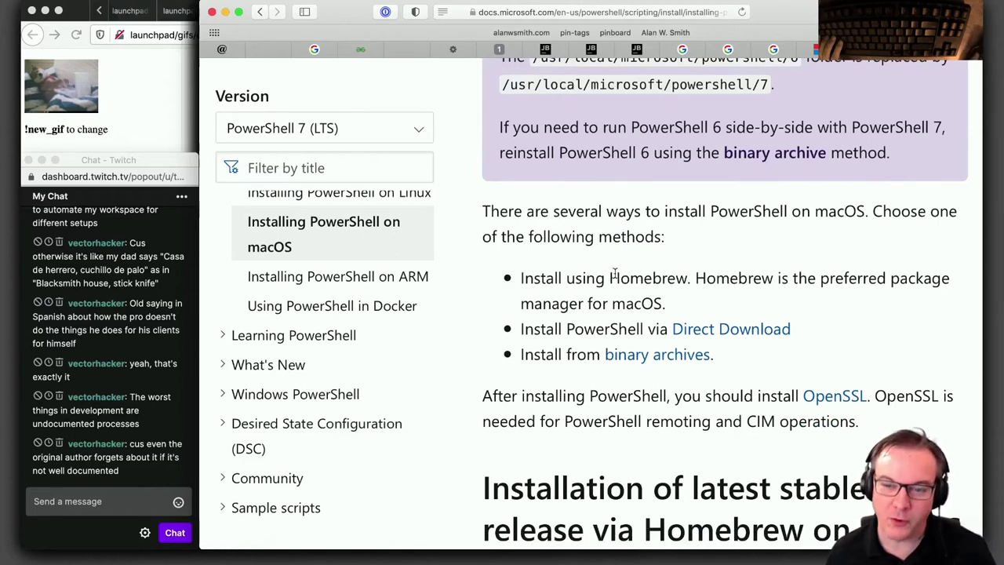
{"action": "left_click_drag", "start_coordinate": [809, 278], "coordinate": [877, 278]}
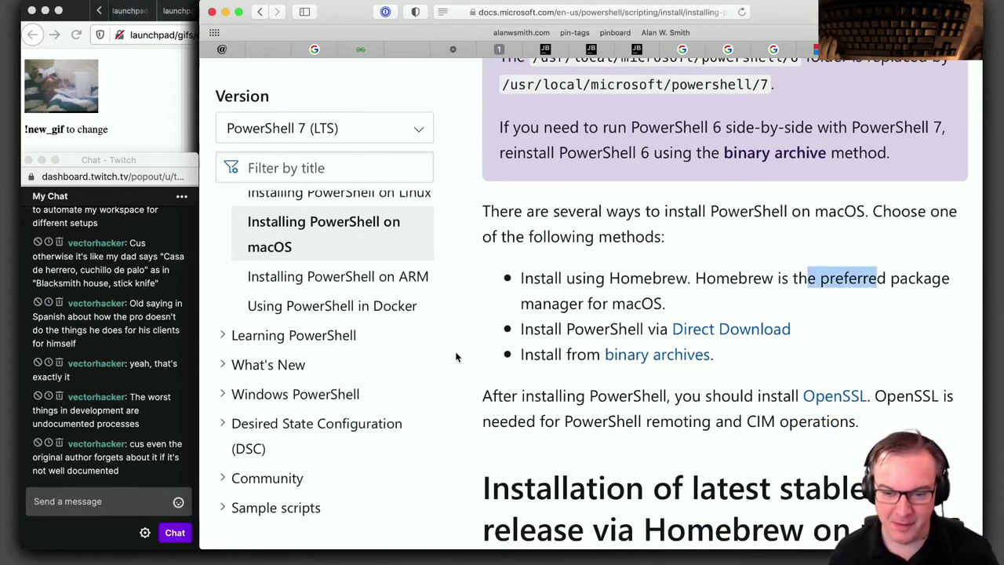
Read the Homebrew commands for installing, verifying and upgrading the latest stable PowerShell release
{"action": "scroll", "coordinate": [503, 403], "scroll_direction": "down", "scroll_amount": 5}
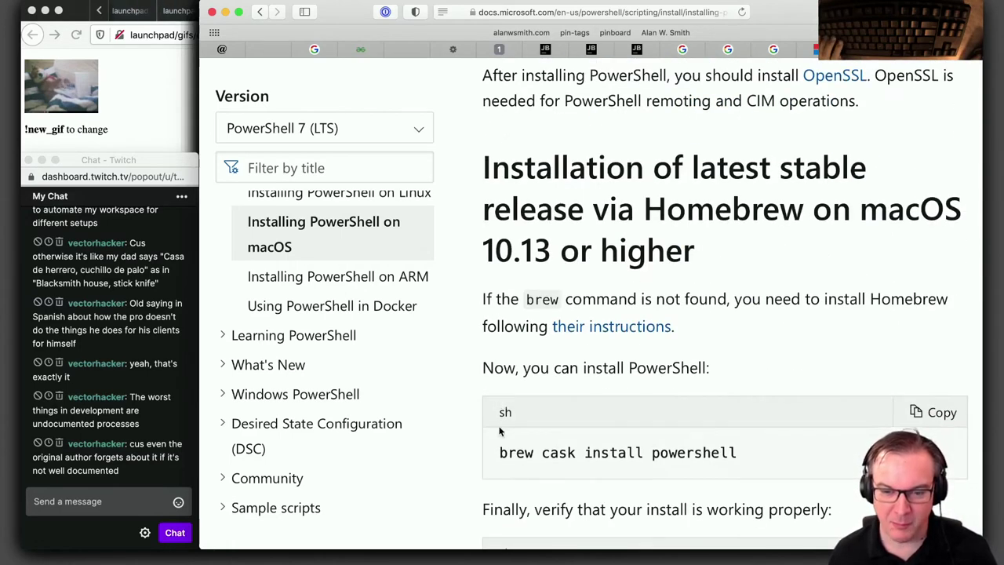
{"action": "scroll", "coordinate": [500, 431], "scroll_direction": "down", "scroll_amount": 2}
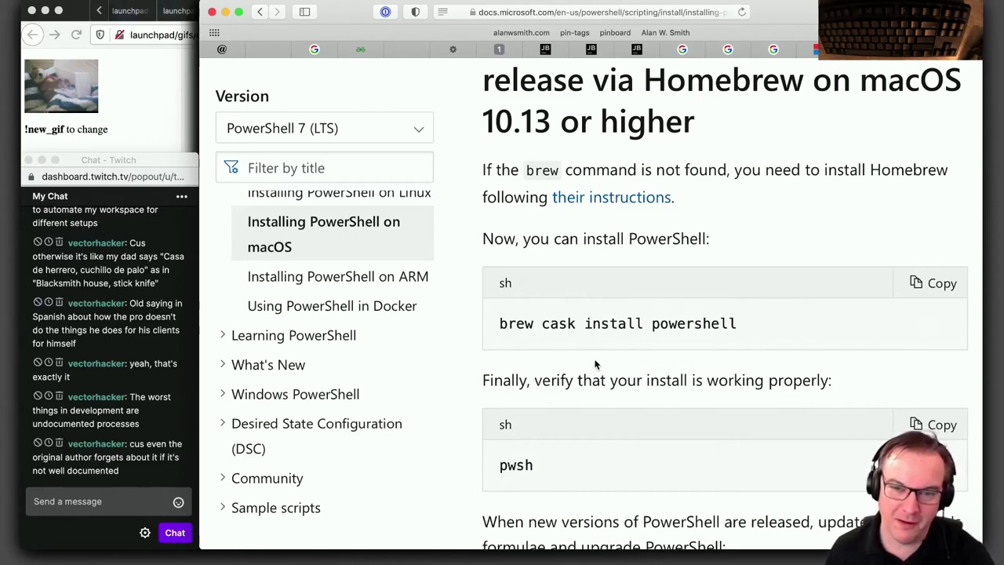
{"action": "scroll", "coordinate": [654, 377], "scroll_direction": "down", "scroll_amount": 3}
{"action": "scroll", "coordinate": [654, 397], "scroll_direction": "down", "scroll_amount": 2}
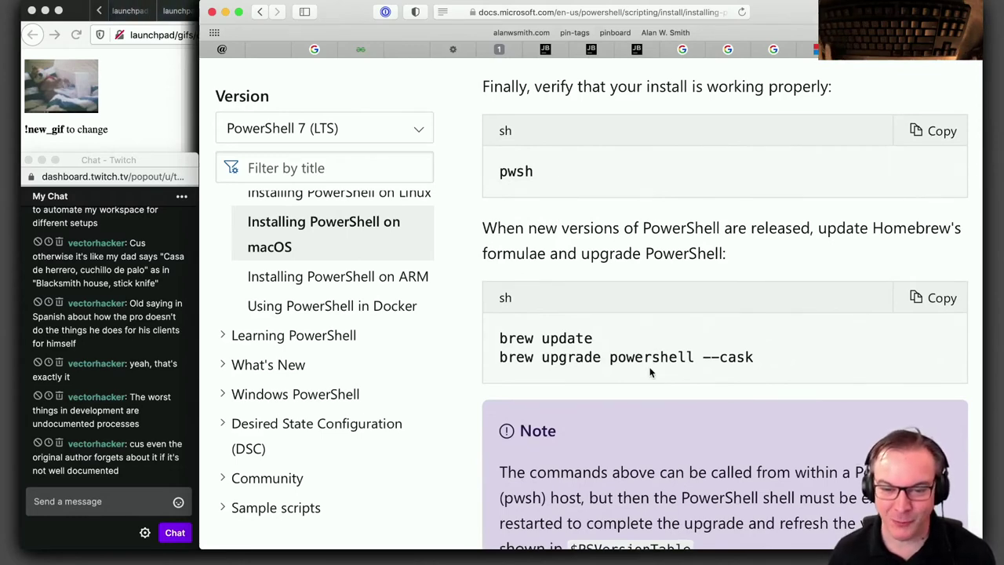
{"action": "scroll", "coordinate": [655, 368], "scroll_direction": "down", "scroll_amount": 6}
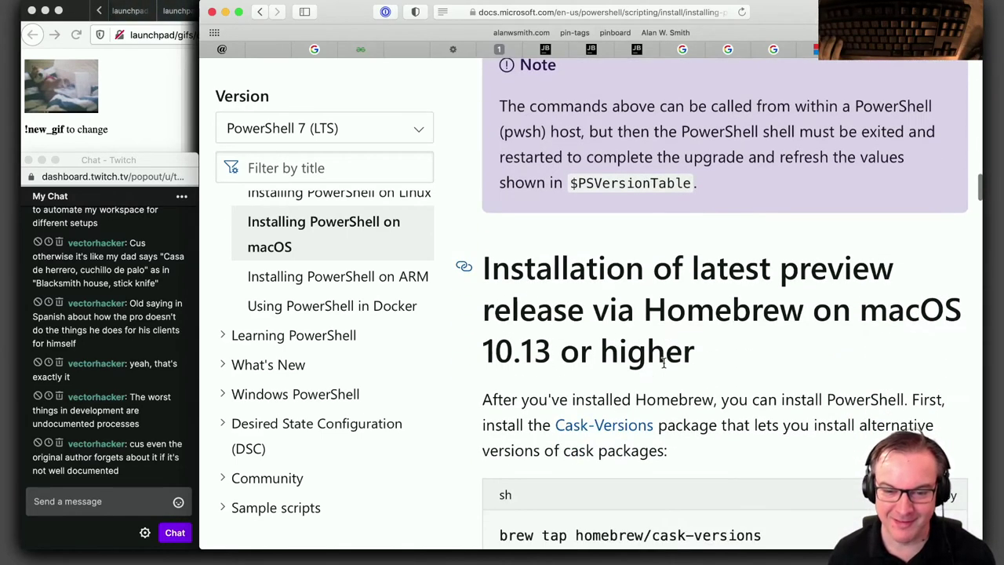
Read the Homebrew instructions for the latest preview release through to the tap method for stable and LTS versions
{"action": "scroll", "coordinate": [663, 363], "scroll_direction": "down", "scroll_amount": 4}
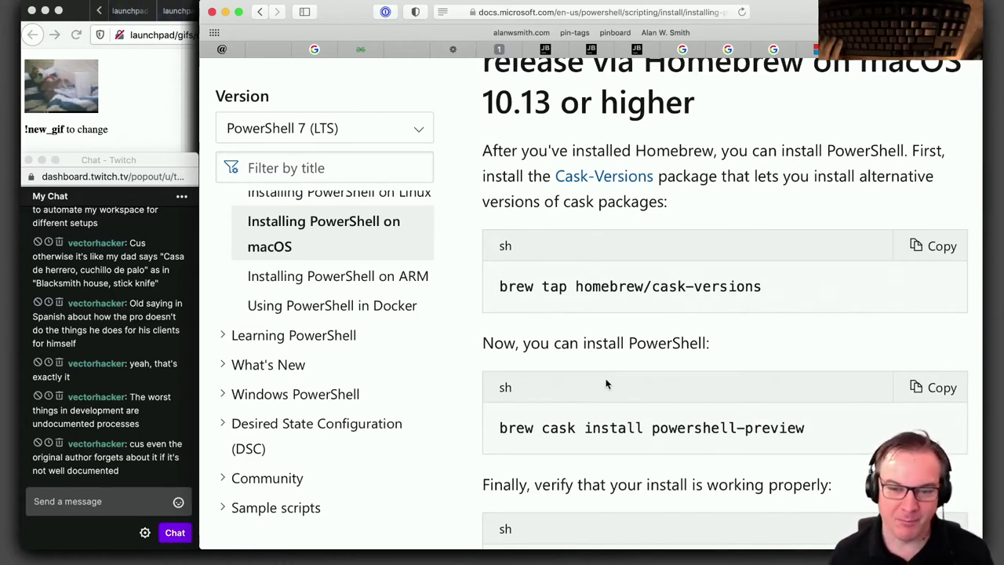
{"action": "scroll", "coordinate": [606, 384], "scroll_direction": "down", "scroll_amount": 1}
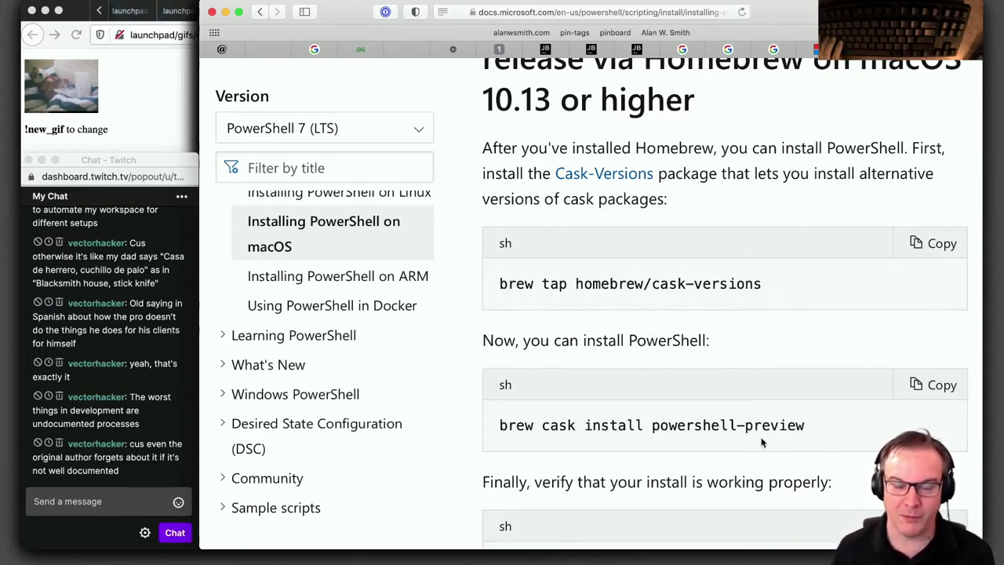
{"action": "scroll", "coordinate": [616, 364], "scroll_direction": "down", "scroll_amount": 3}
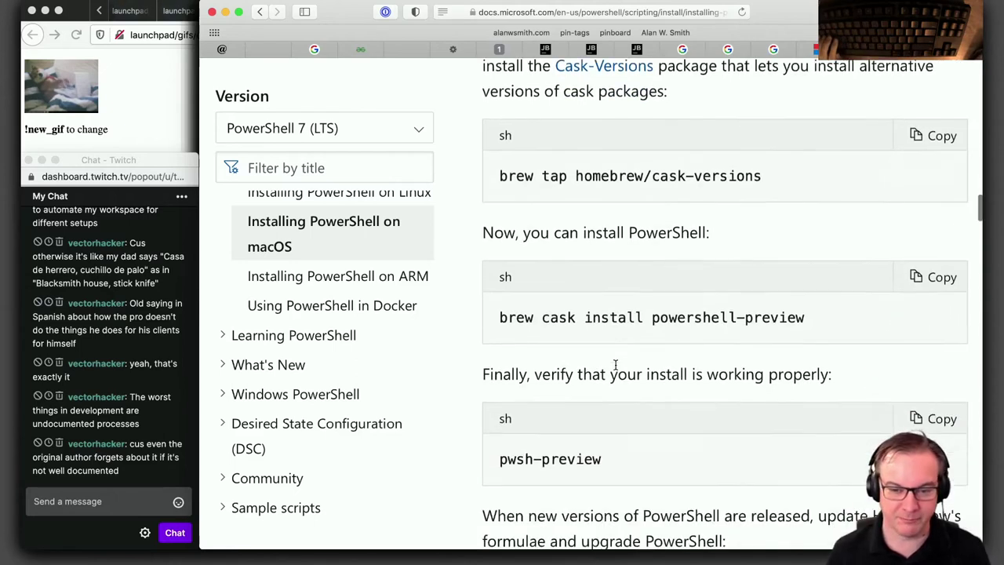
{"action": "scroll", "coordinate": [615, 364], "scroll_direction": "down", "scroll_amount": 1}
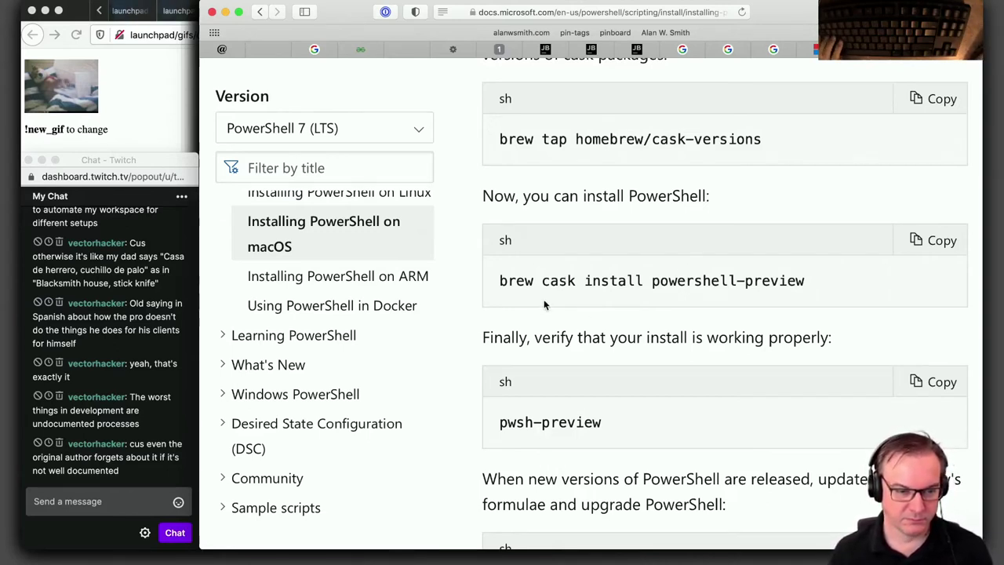
{"action": "key", "text": "super+Tab"}
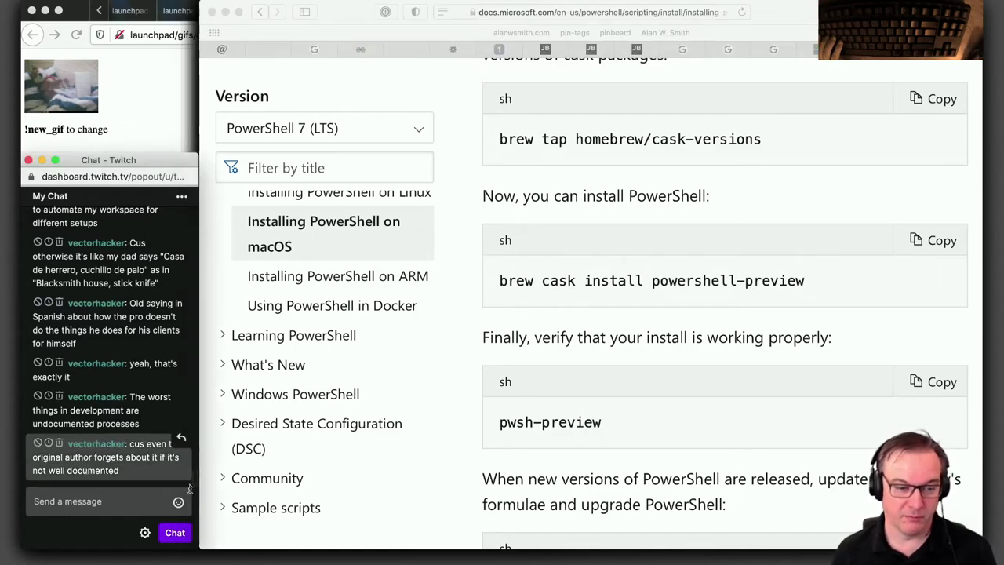
{"action": "key", "text": "super+Tab"}
{"action": "scroll", "coordinate": [545, 410], "scroll_direction": "down", "scroll_amount": 5}
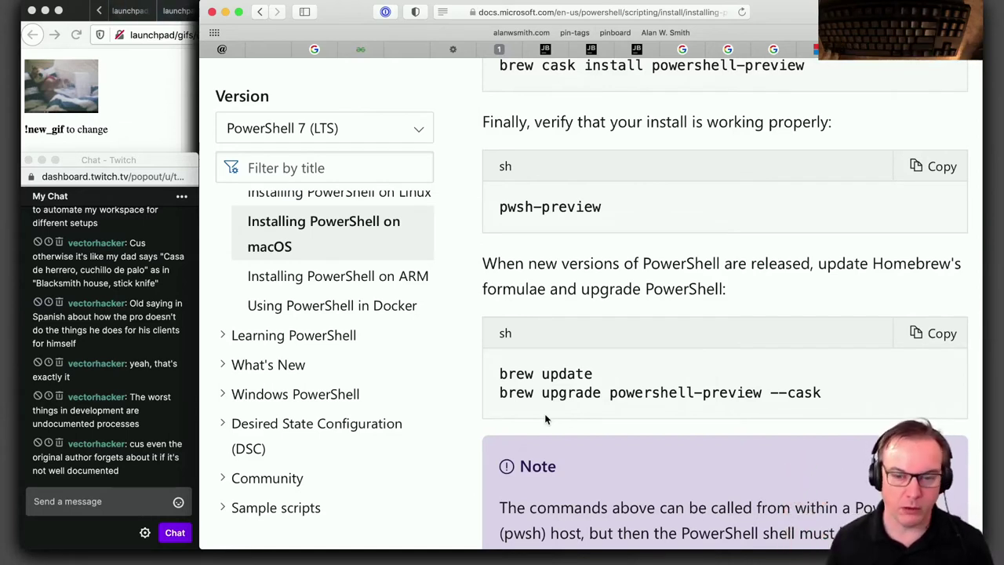
{"action": "scroll", "coordinate": [607, 350], "scroll_direction": "down", "scroll_amount": 3}
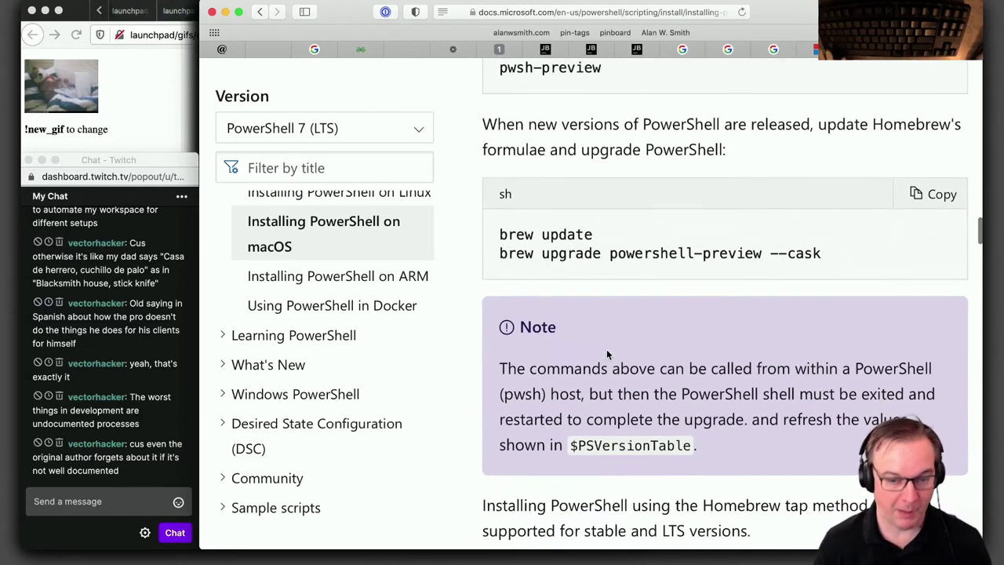
{"action": "scroll", "coordinate": [606, 349], "scroll_direction": "down", "scroll_amount": 5}
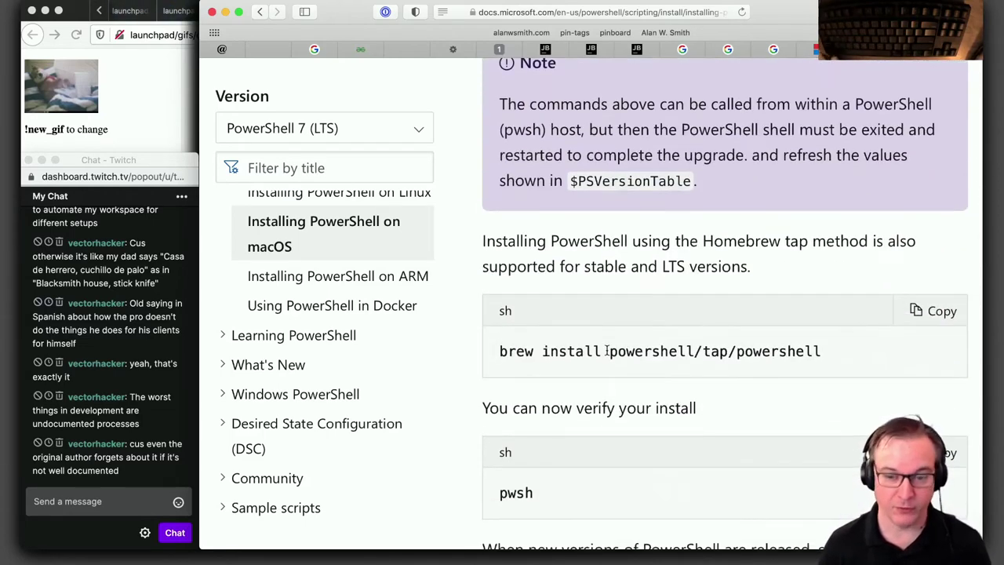
Return to the stream-notes-2020-10-25 page to check the Timestamps topics, and bring the Twitch chat window forward
{"action": "left_click", "coordinate": [235, 49]}
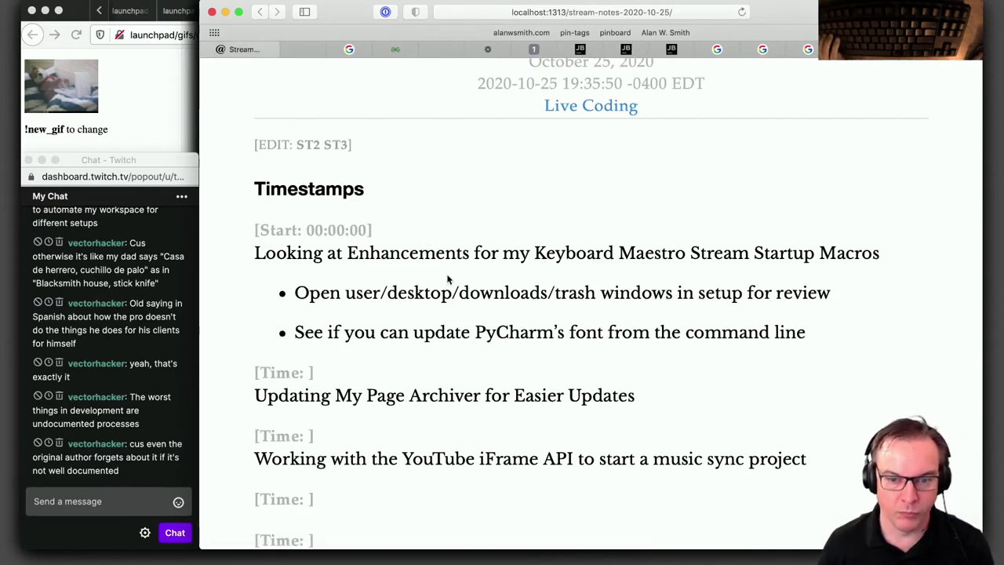
{"action": "key", "text": "super+Tab"}
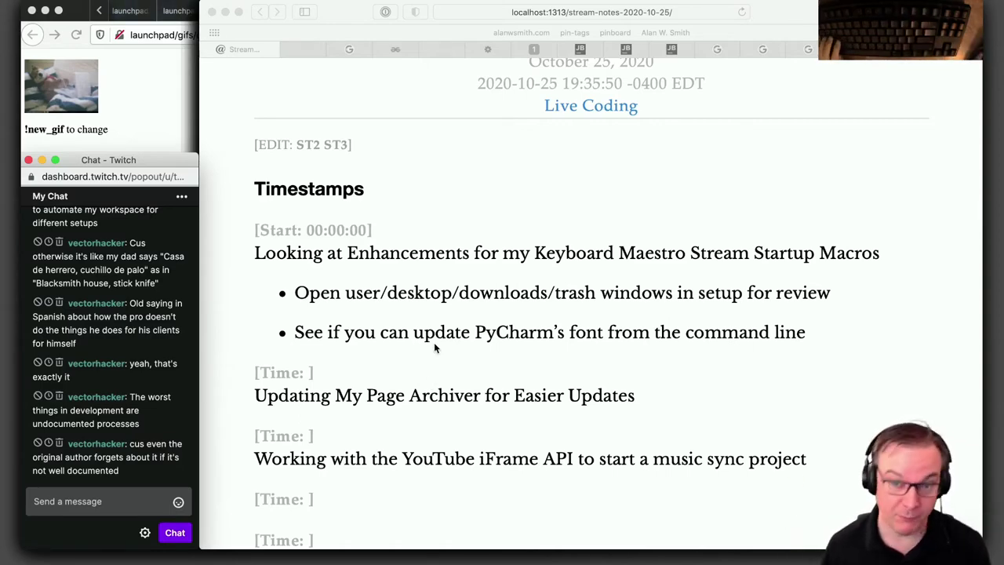
Switch to the Keyboard Maestro Editor and check which macros the Stream Prep - Run macro executes
{"action": "key", "text": "super+Tab"}
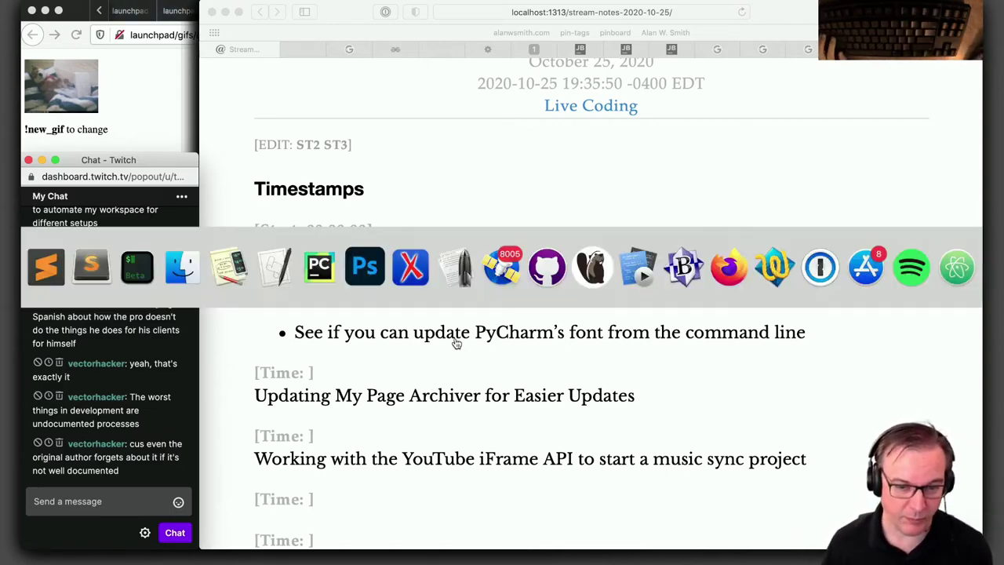
{"action": "left_click", "coordinate": [406, 356]}
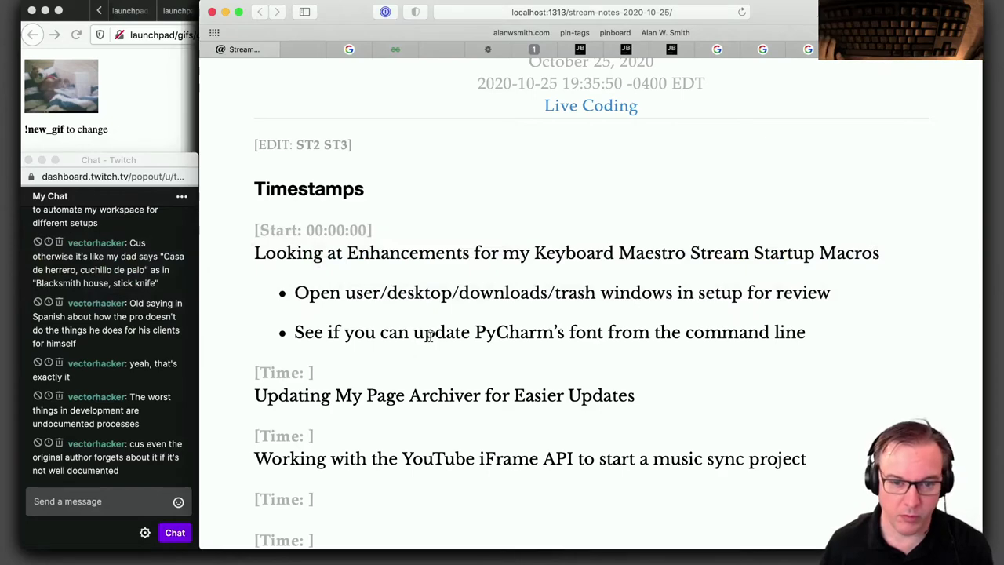
{"action": "key", "text": "alt+space"}
{"action": "type", "text": "k"}
{"action": "key", "text": "Return"}
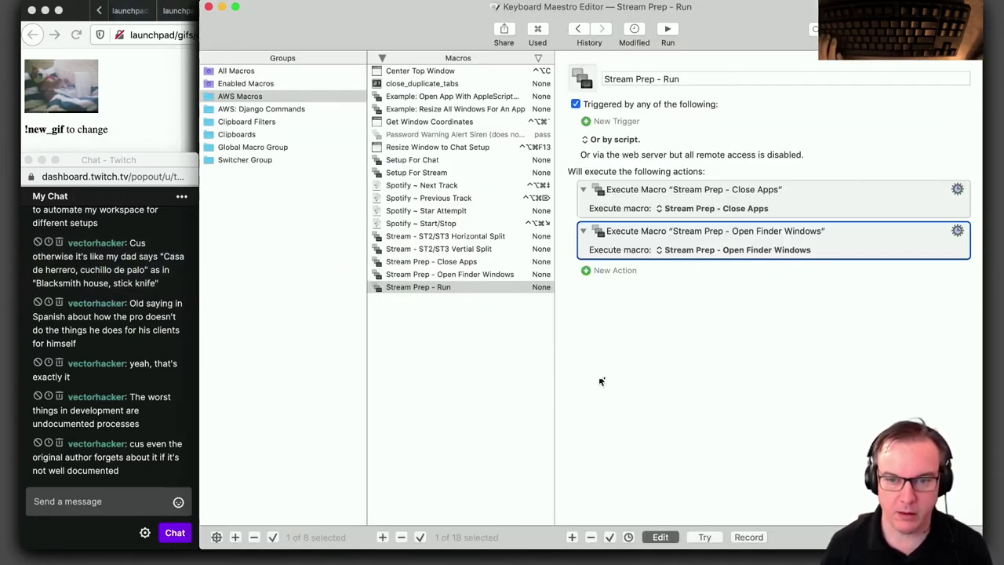
{"action": "left_click", "coordinate": [684, 249]}
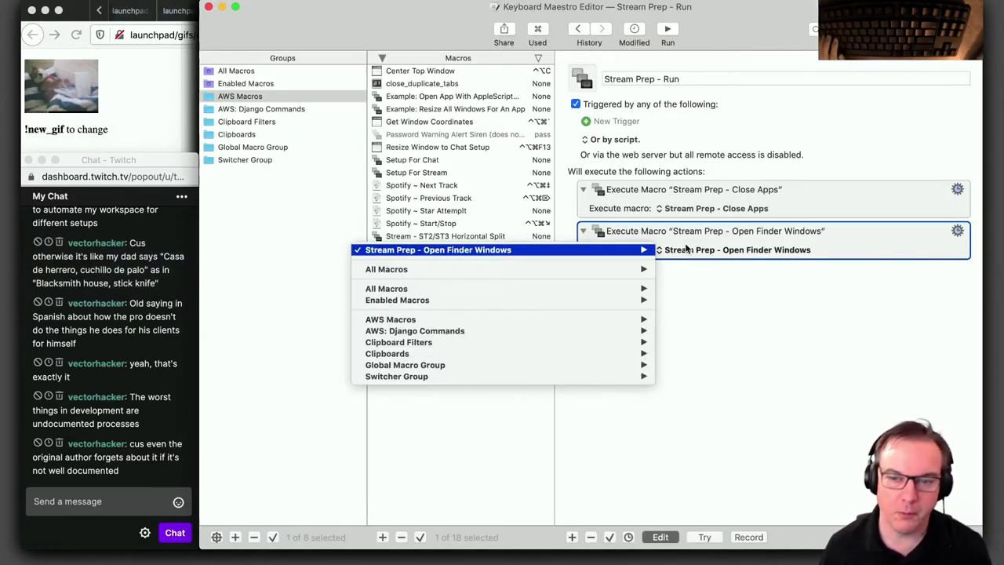
{"action": "left_click", "coordinate": [686, 249]}
{"action": "left_click", "coordinate": [720, 78]}
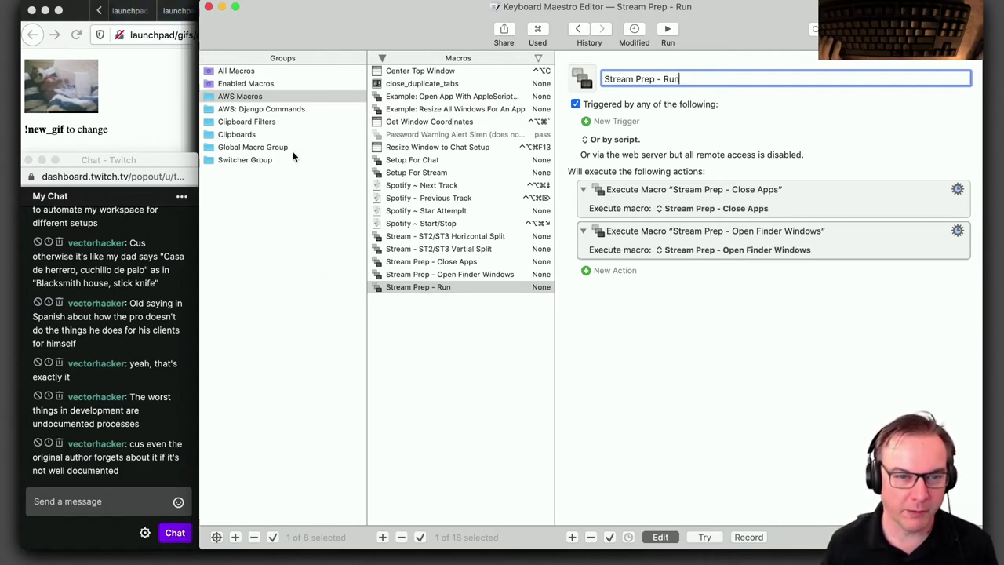
Move the Stream Prep - Run macro into the AWS: Django Commands group and open it there
{"action": "left_click_drag", "start_coordinate": [294, 157], "coordinate": [254, 110]}
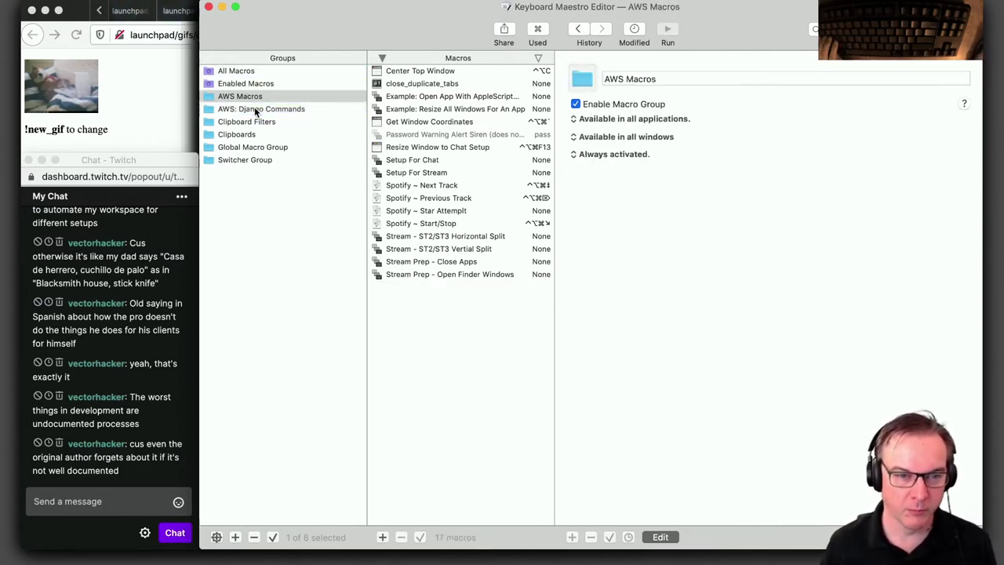
{"action": "left_click", "coordinate": [259, 110]}
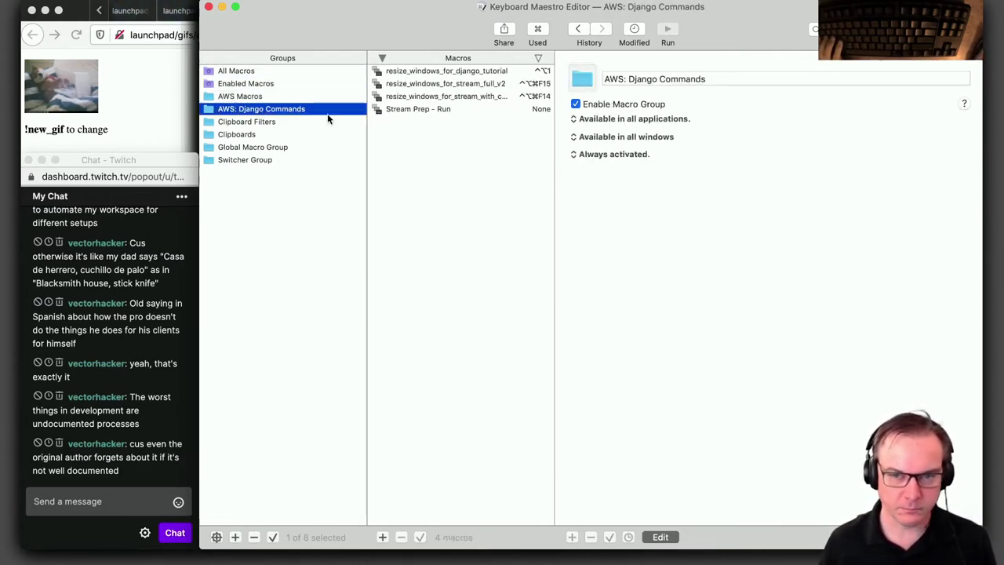
{"action": "left_click", "coordinate": [402, 110]}
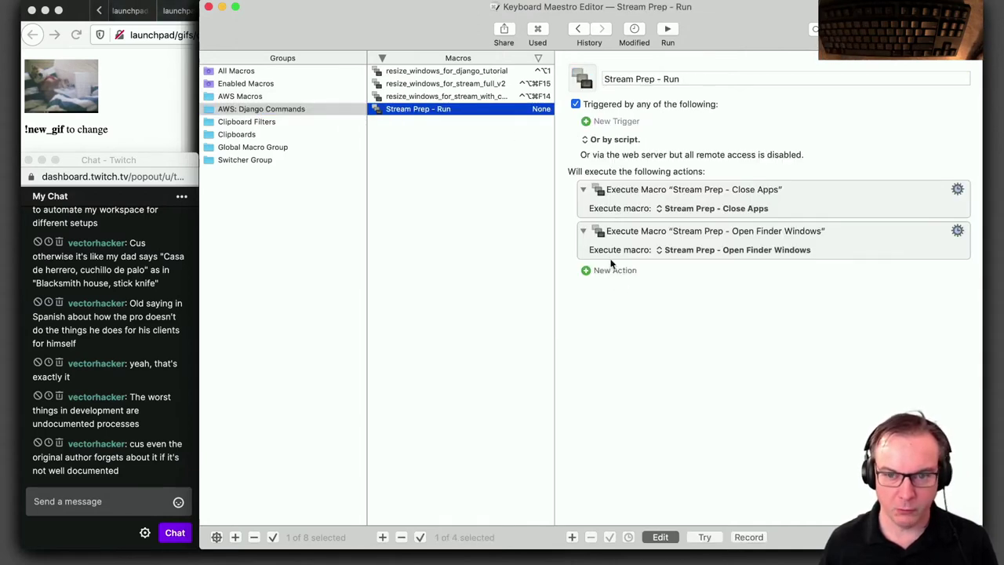
Run the Stream Prep - Run macro from its new group and widen the macro list to fit the full names
{"action": "left_click", "coordinate": [650, 201]}
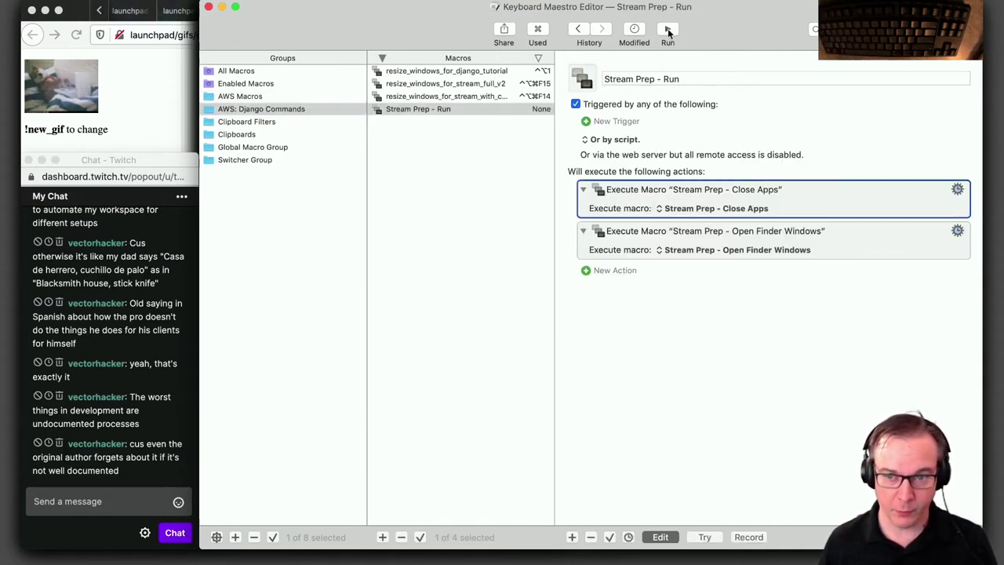
{"action": "left_click", "coordinate": [669, 31]}
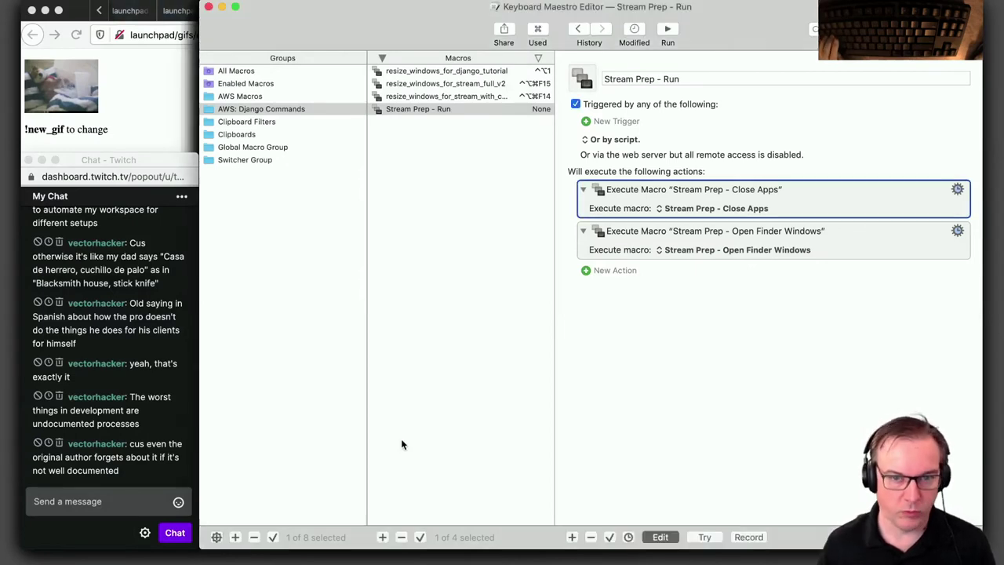
{"action": "left_click", "coordinate": [424, 110]}
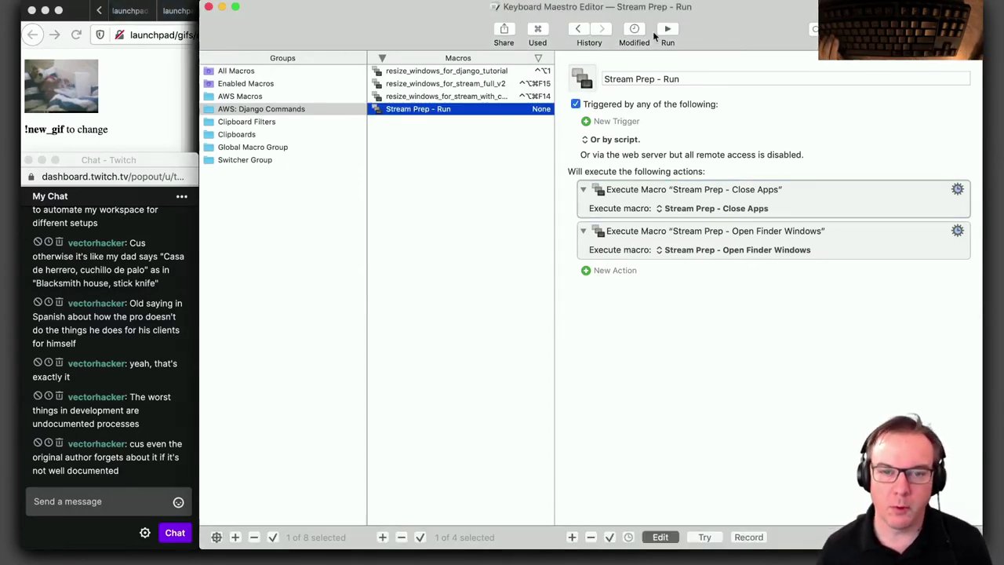
{"action": "left_click", "coordinate": [703, 78]}
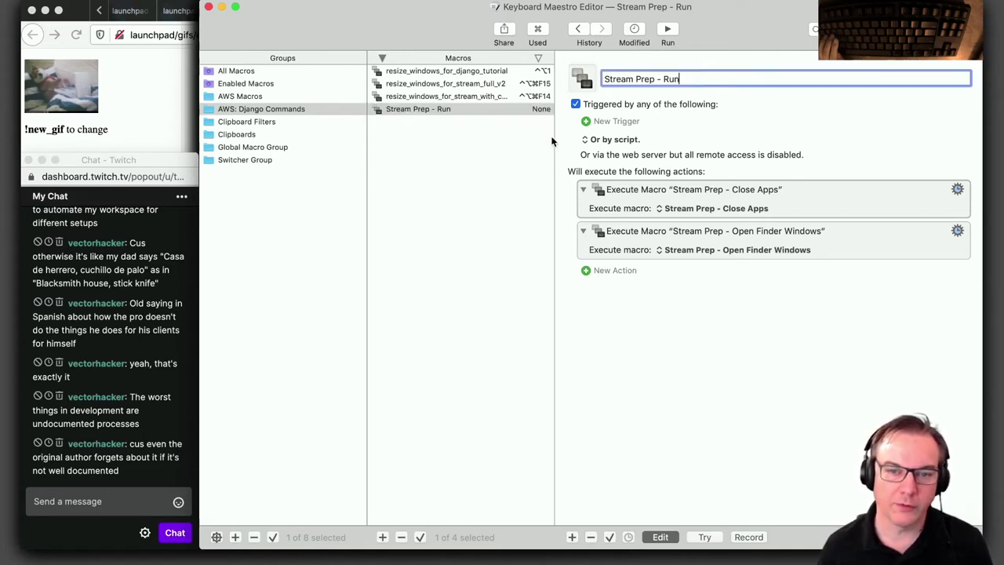
{"action": "left_click_drag", "start_coordinate": [555, 137], "coordinate": [617, 138]}
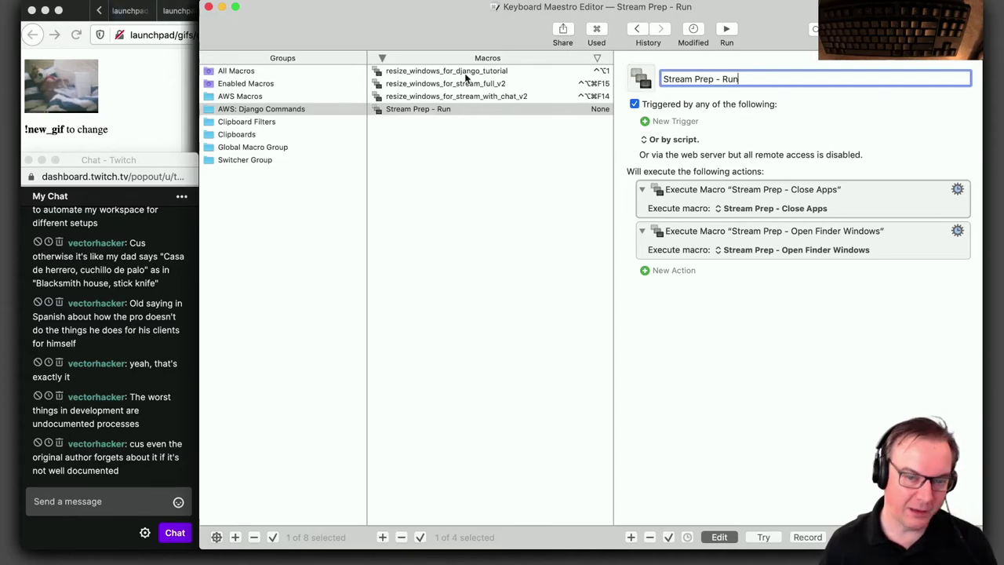
Switch to the terminal, change to the dev/launchpad directory and list its contents
{"action": "key", "text": "alt+space"}
{"action": "type", "text": "i"}
{"action": "key", "text": "Return"}
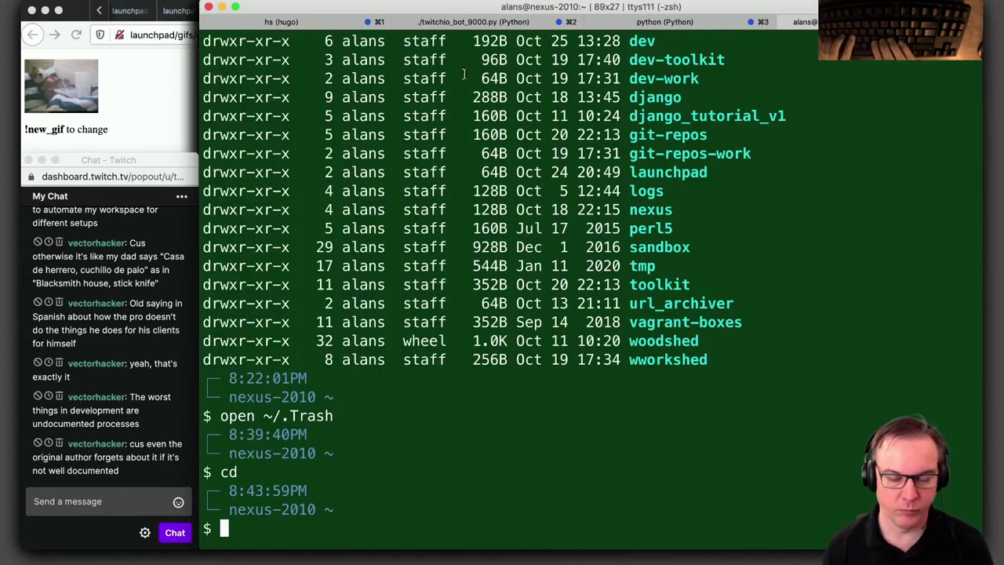
{"action": "type", "text": "cd dev"}
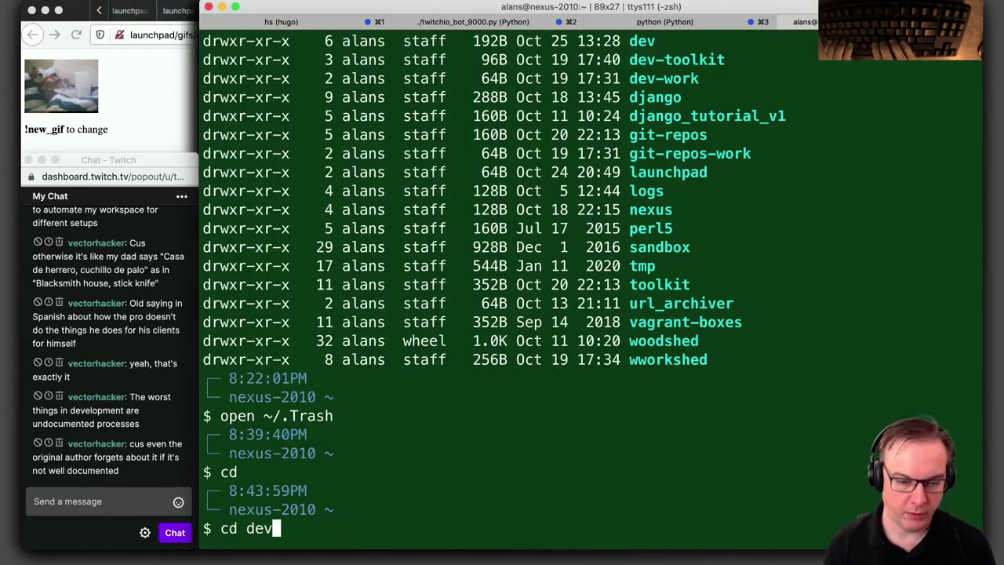
{"action": "type", "text": "/launchpad/"}
{"action": "key", "text": "Return"}
{"action": "type", "text": "ls"}
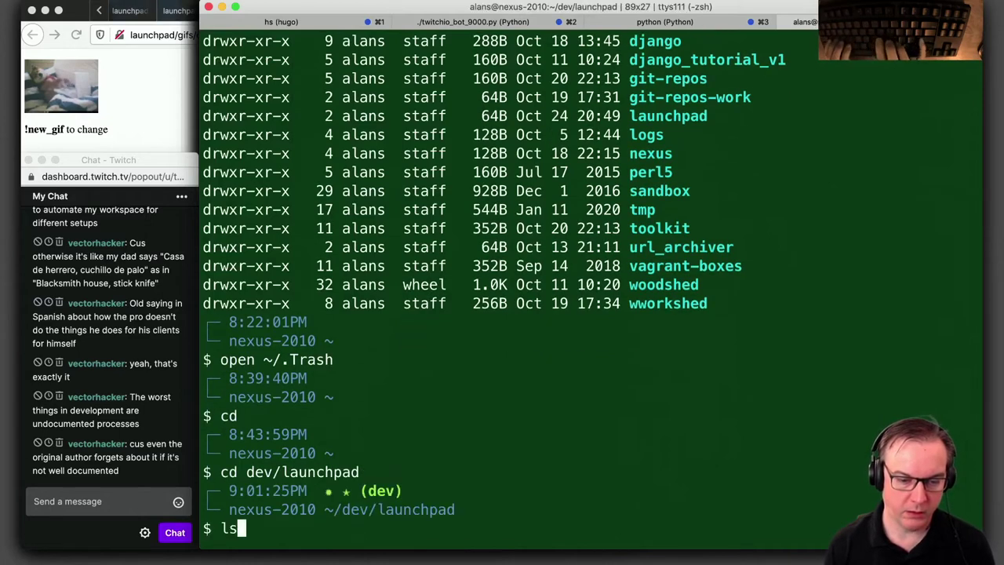
{"action": "key", "text": "Return"}
Open the current launchpad directory with the command st
{"action": "type", "text": "st ."}
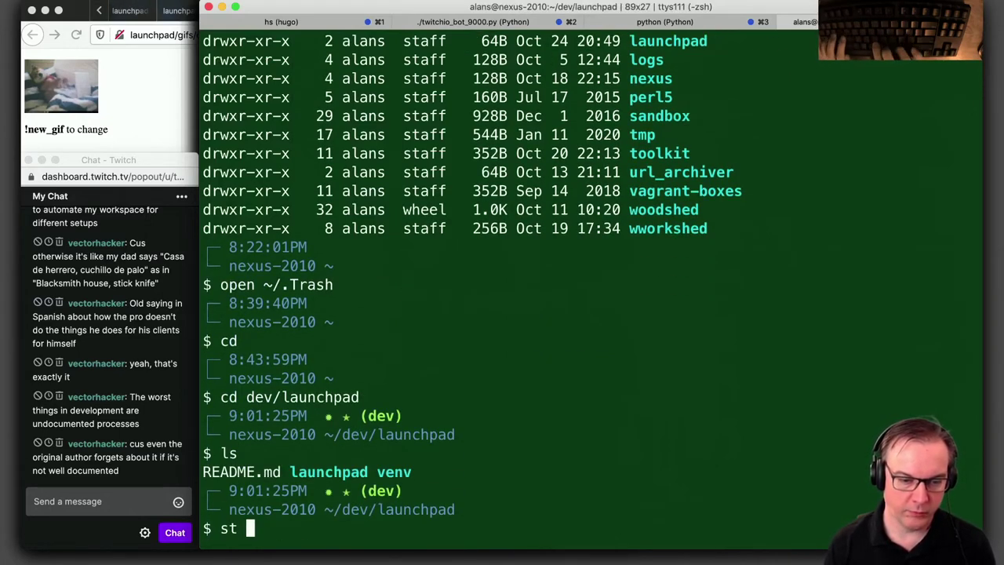
Open the ~/dev/launchpad project in Sublime Text from the terminal and display views.py from its commands folder
{"action": "key", "text": "Return"}
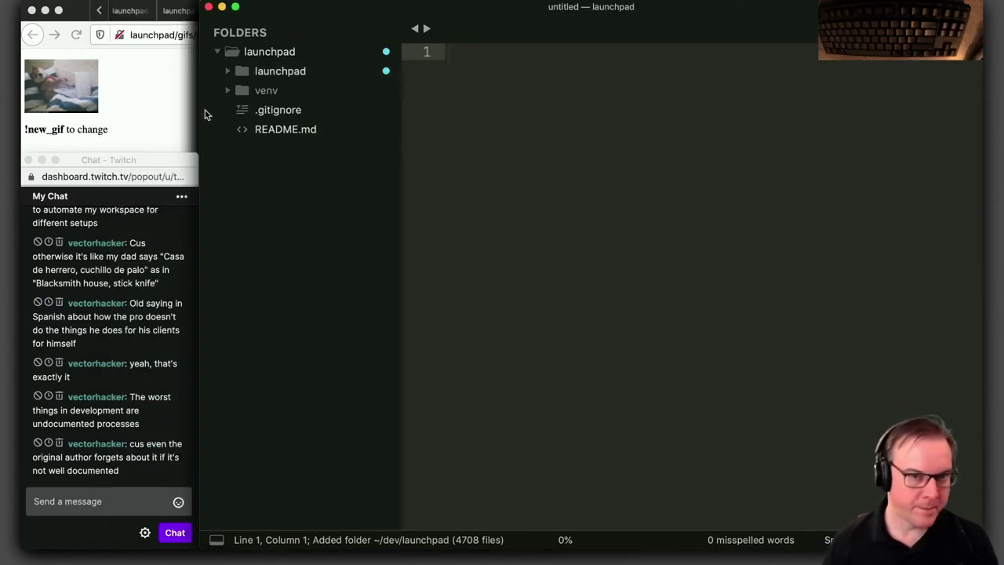
{"action": "left_click", "coordinate": [227, 70]}
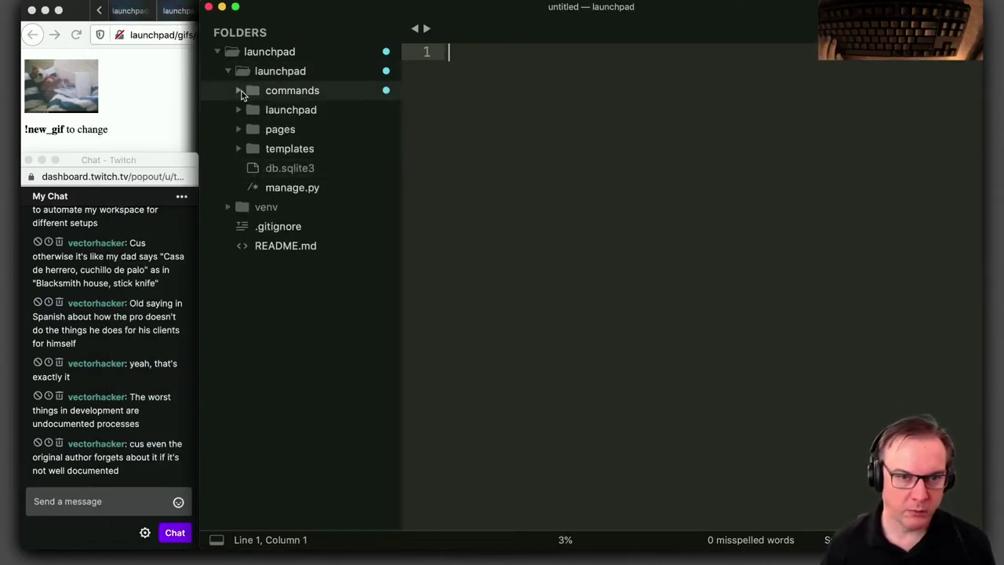
{"action": "left_click", "coordinate": [240, 91]}
{"action": "left_click", "coordinate": [312, 304]}
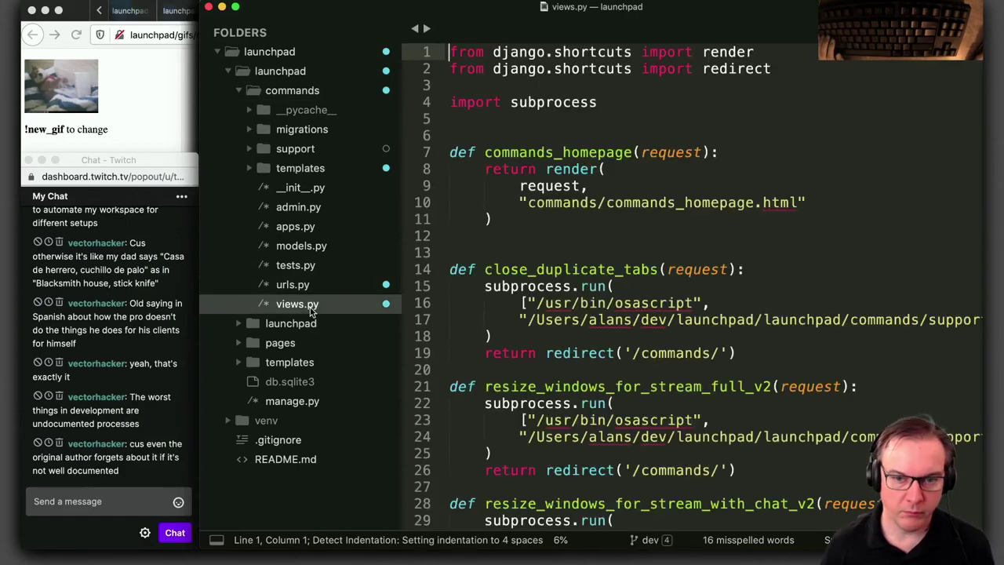
{"action": "scroll", "coordinate": [579, 339], "scroll_direction": "down", "scroll_amount": 3}
{"action": "scroll", "coordinate": [578, 341], "scroll_direction": "down", "scroll_amount": 2}
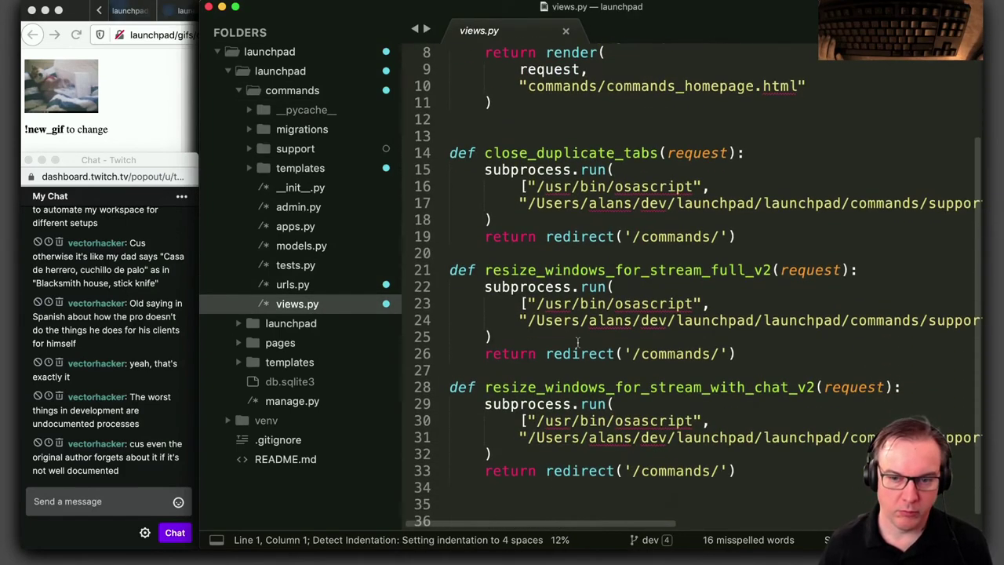
Select the function name resize_windows_for_stream_full_v2 in views.py and compare it with the macro names in Keyboard Maestro
{"action": "left_click", "coordinate": [485, 271]}
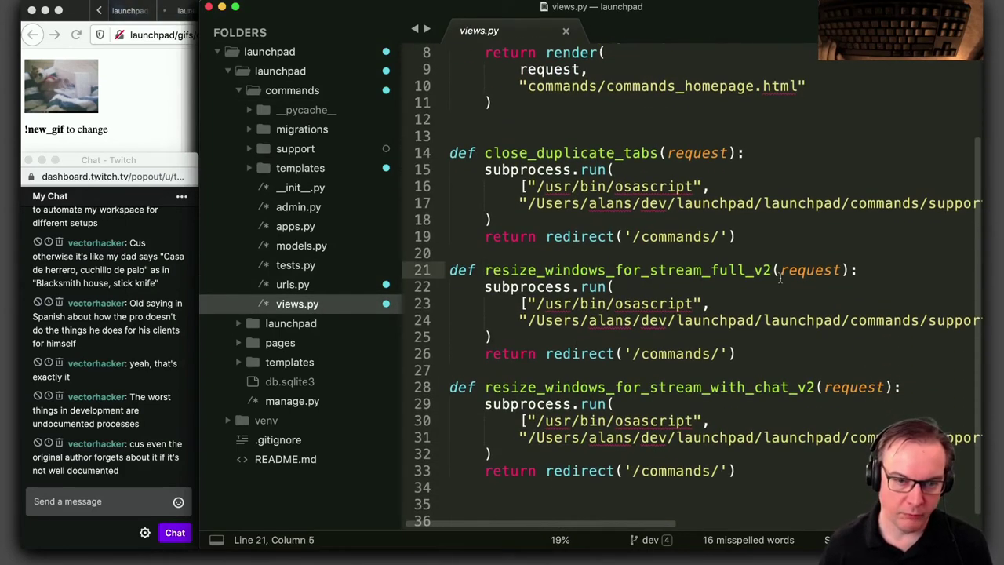
{"action": "left_click", "coordinate": [774, 270], "text": "shift"}
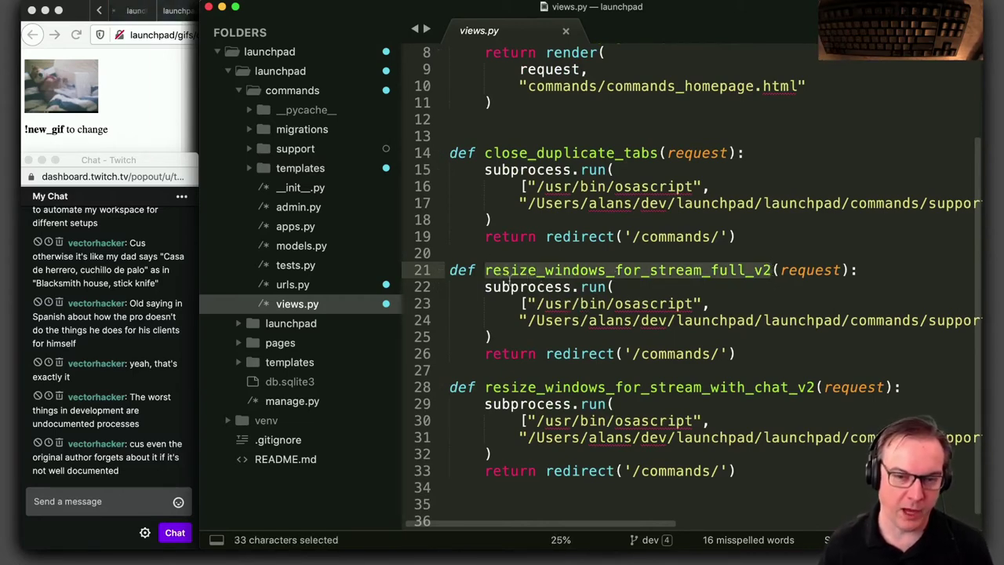
{"action": "key", "text": "super+Tab"}
{"action": "left_click", "coordinate": [731, 268]}
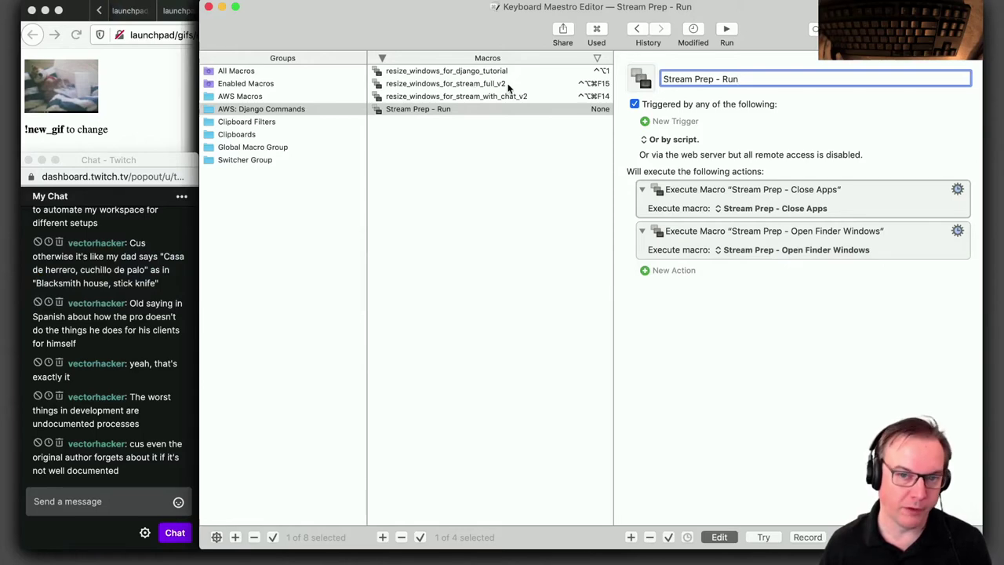
{"action": "key", "text": "cmd+Tab"}
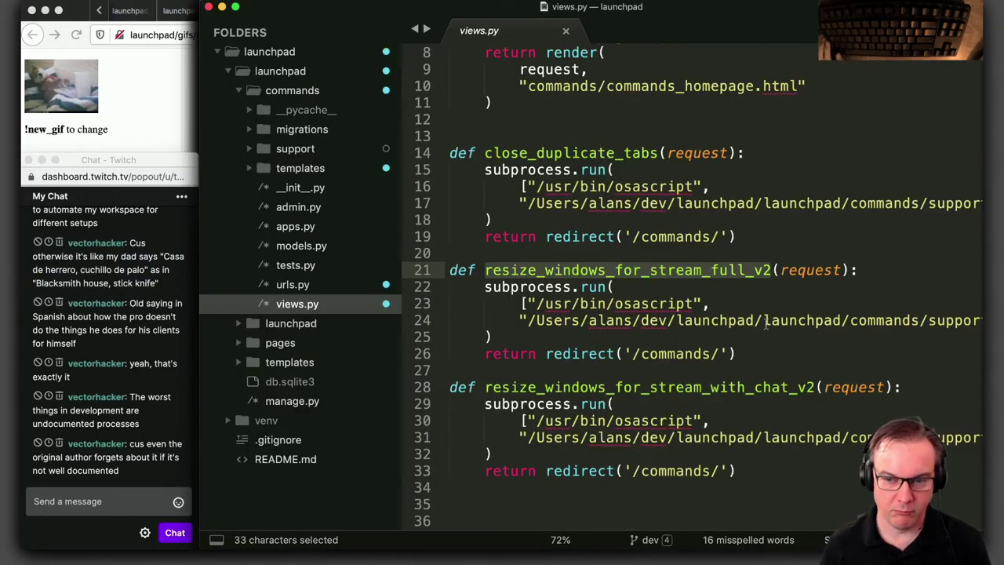
Examine the full AppleScript path used by the resize_windows_for_stream_full_v2 view
{"action": "left_click", "coordinate": [766, 322]}
{"action": "key", "text": "super+Right"}
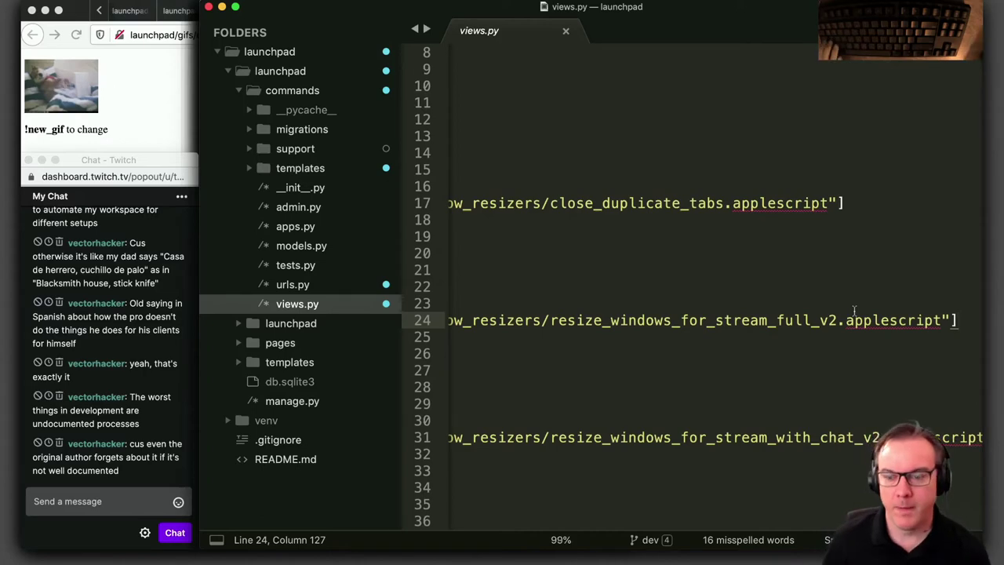
{"action": "key", "text": "super+Left"}
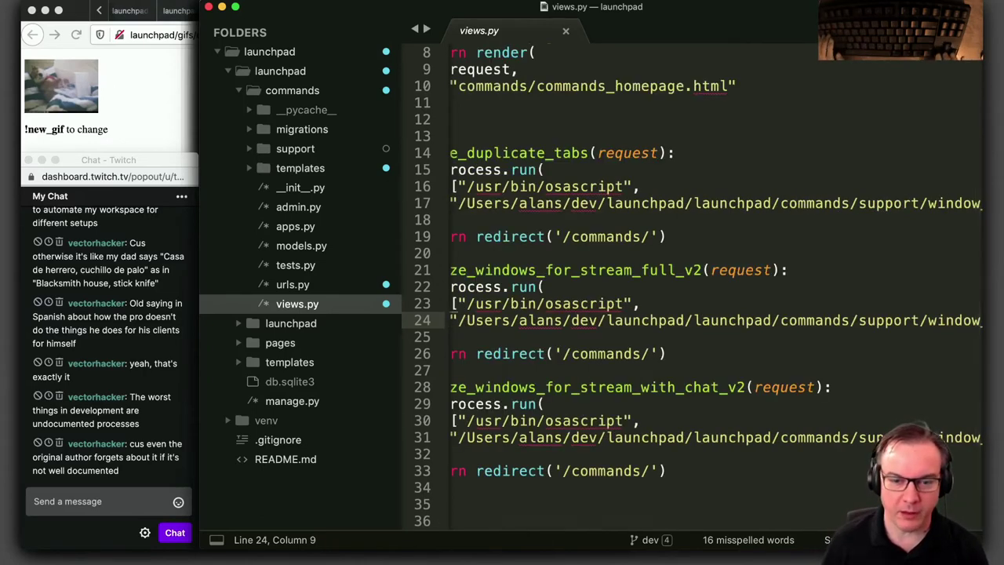
Add the indented scratch line "obj = asdfasdf" below the resize_windows_for_stream_full_v2 function
{"action": "key", "text": "Down"}
{"action": "key", "text": "Down"}
{"action": "key", "text": "Down"}
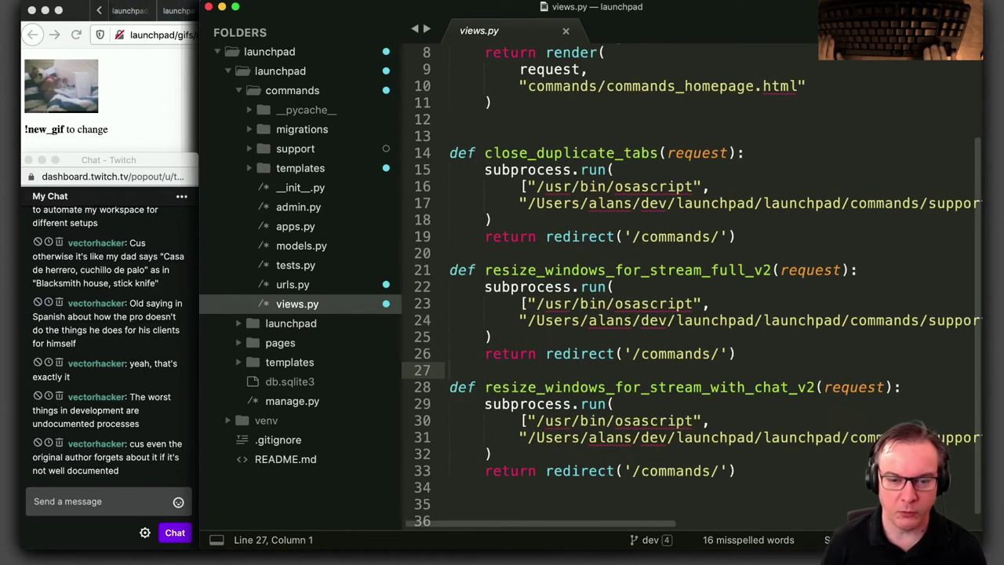
{"action": "key", "text": "Return"}
{"action": "key", "text": "Return"}
{"action": "key", "text": "Up"}
{"action": "key", "text": "Tab"}
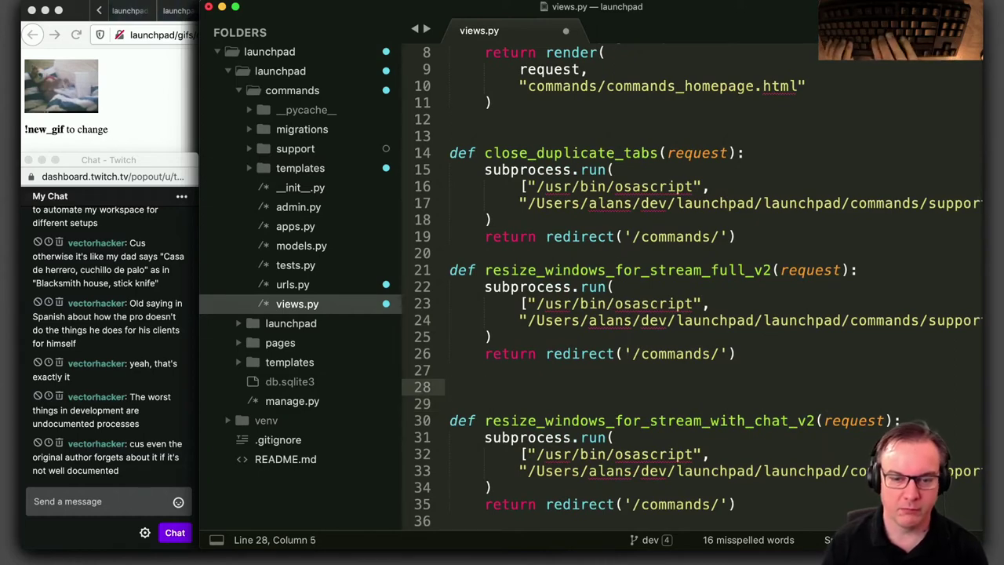
{"action": "type", "text": "obj = "}
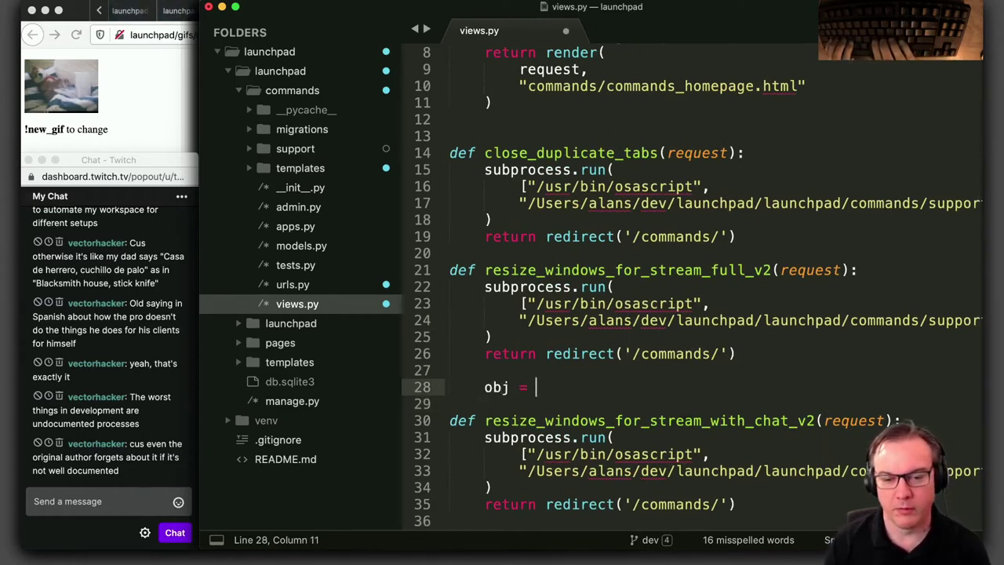
{"action": "type", "text": "asdfasdf"}
{"action": "key", "text": "Return"}
{"action": "key", "text": "Return"}
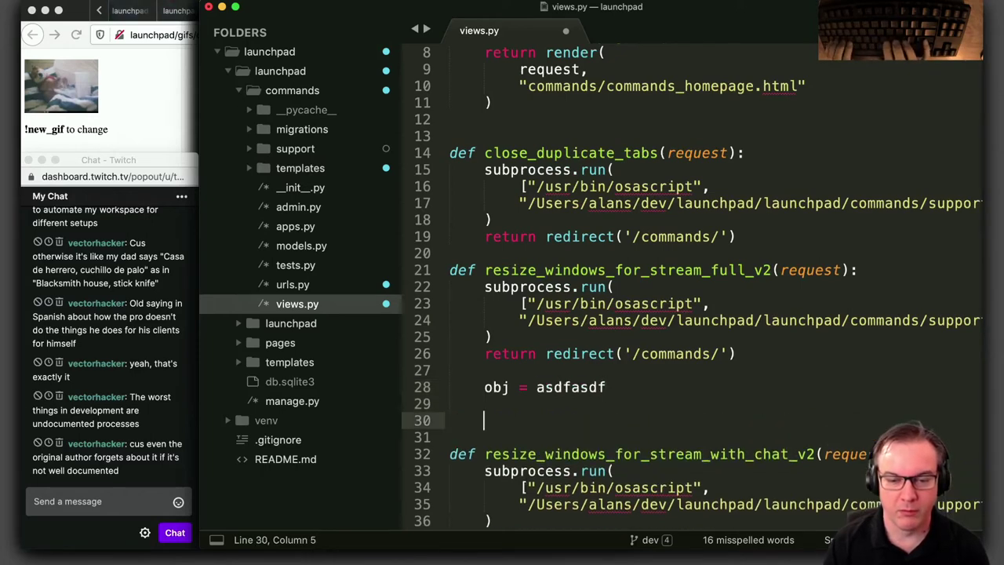
Add the scratch expression "{obj=obj}" two lines below the obj assignment
{"action": "type", "text": "obh"}
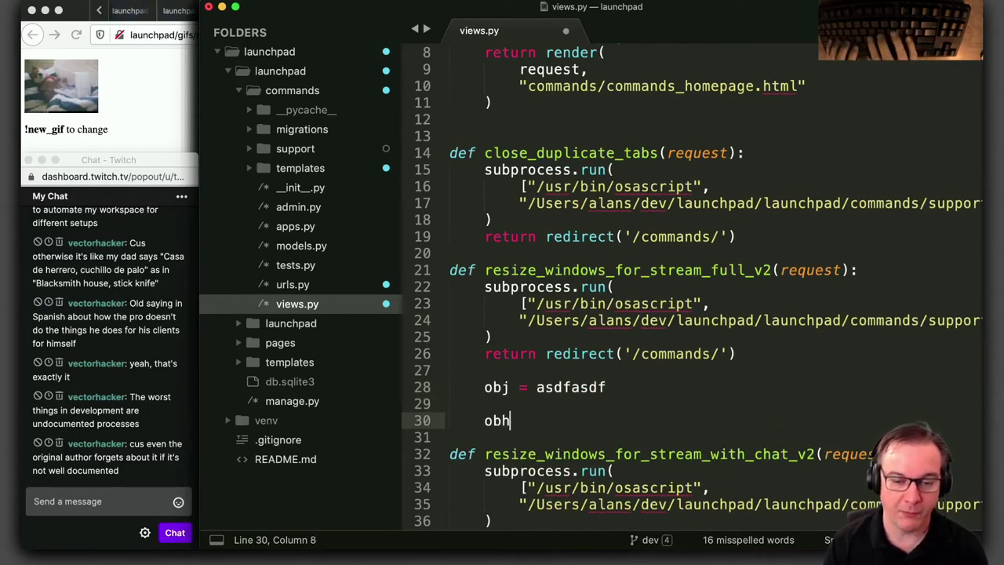
{"action": "key", "text": "BackSpace"}
{"action": "type", "text": "j=o"}
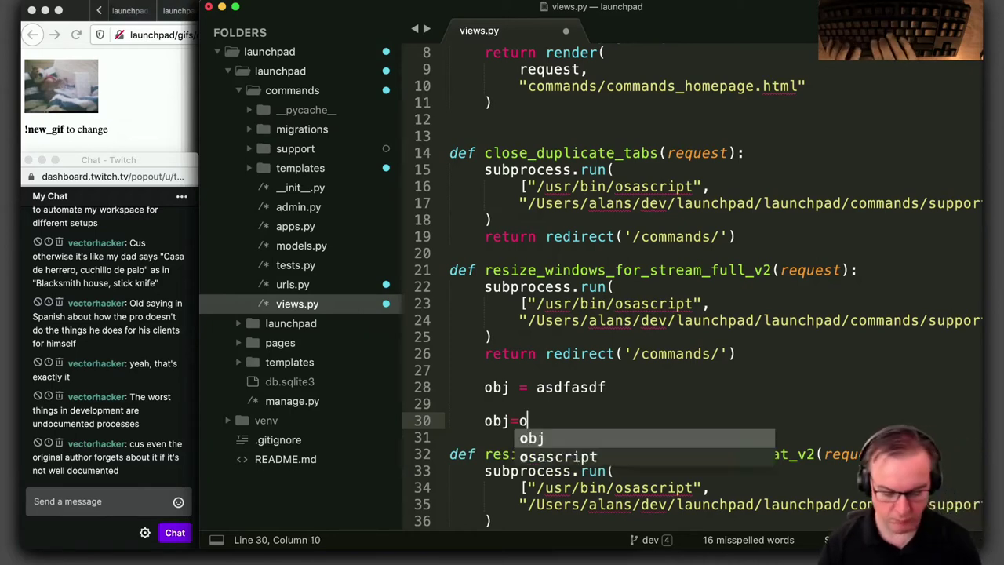
{"action": "key", "text": "Tab"}
{"action": "left_click", "coordinate": [606, 387]}
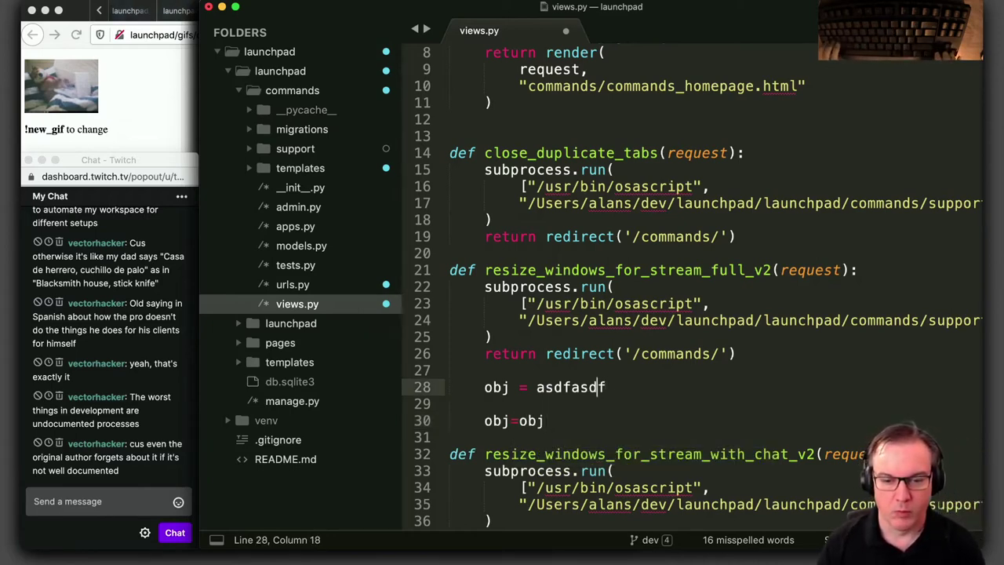
{"action": "key", "text": "Down"}
{"action": "key", "text": "Down"}
{"action": "key", "text": "alt+Left"}
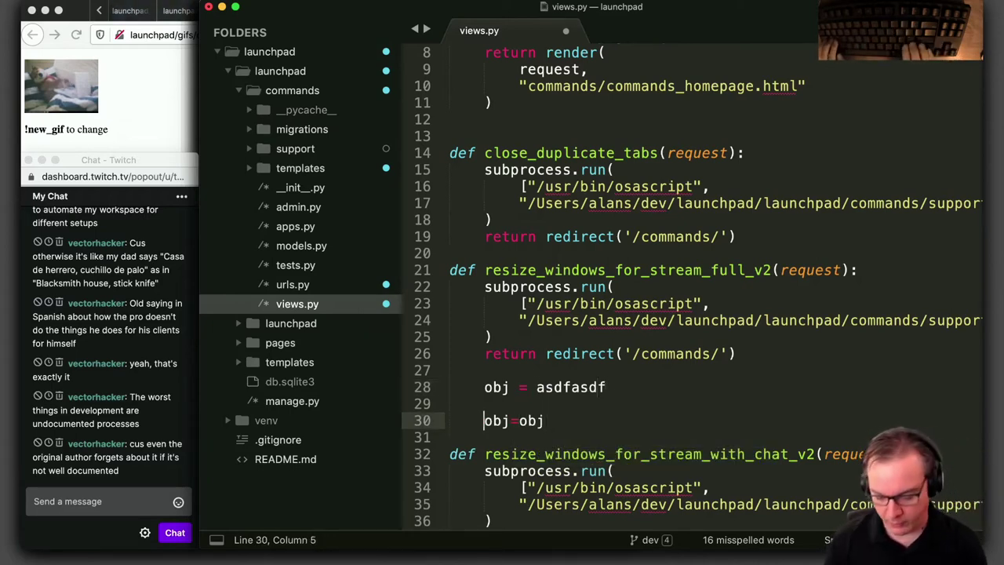
{"action": "type", "text": "{"}
{"action": "key", "text": "super+Right"}
{"action": "type", "text": "}"}
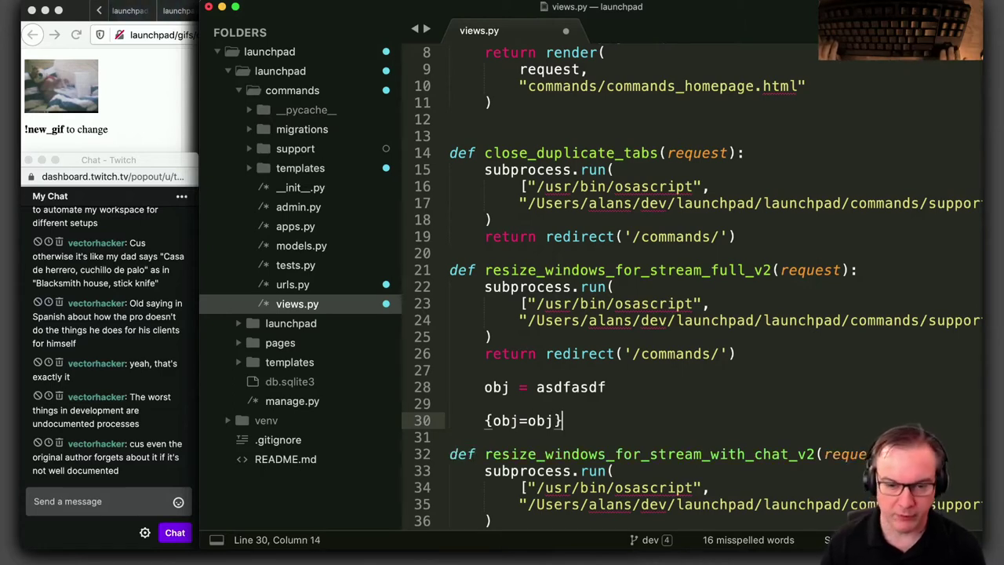
{"action": "key", "text": "Up"}
{"action": "key", "text": "Up"}
{"action": "key", "text": "Down"}
{"action": "key", "text": "Down"}
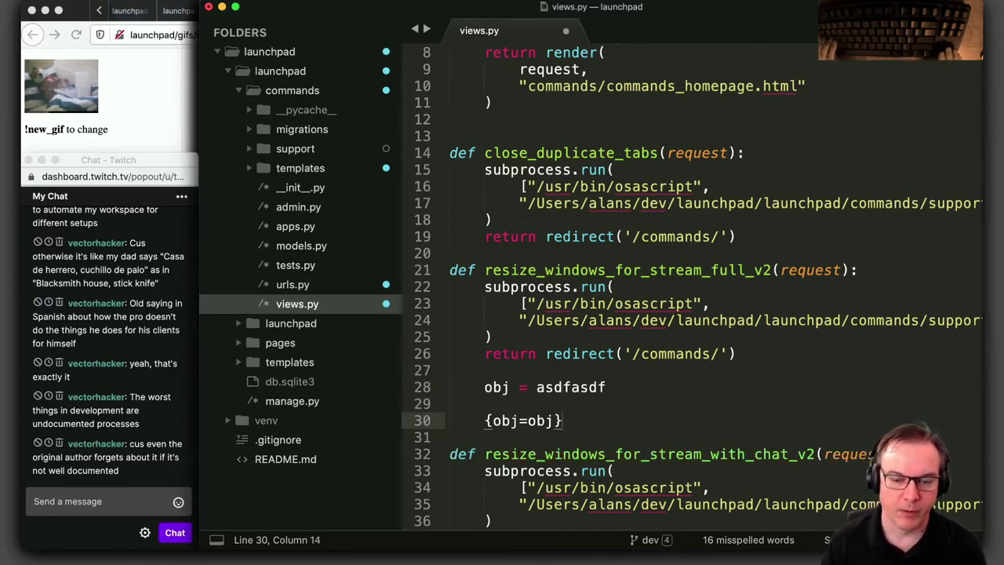
Rename the variable in the scratch assignment to noew_thjiong
{"action": "key", "text": "Up"}
{"action": "key", "text": "Up"}
{"action": "key", "text": "super+Left"}
{"action": "key", "text": "shift+alt+Right"}
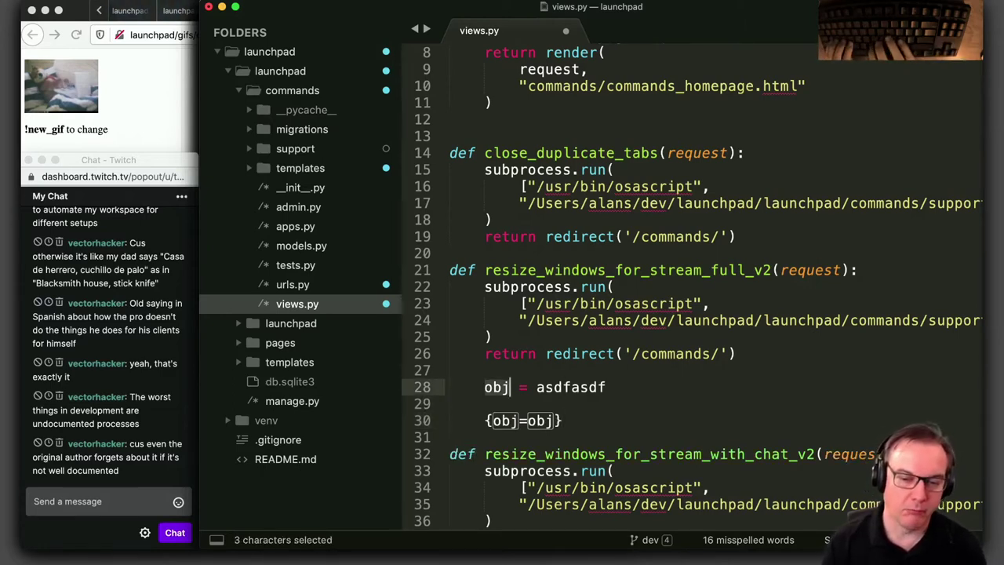
{"action": "type", "text": "noew_thjiong"}
{"action": "key", "text": "Right"}
{"action": "key", "text": "Right"}
{"action": "key", "text": "Right"}
{"action": "key", "text": "Right"}
{"action": "key", "text": "Right"}
{"action": "key", "text": "Right"}
{"action": "key", "text": "Right"}
{"action": "key", "text": "Right"}
{"action": "key", "text": "Right"}
{"action": "key", "text": "Right"}
{"action": "key", "text": "Right"}
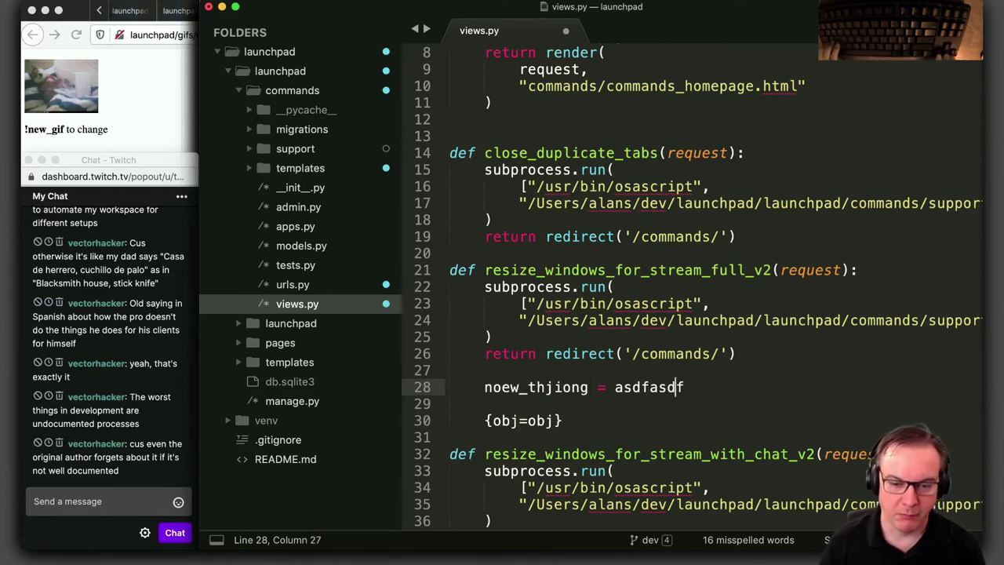
Replace the value after the equals sign in the scratch braces with "no"
{"action": "key", "text": "Down"}
{"action": "key", "text": "Down"}
{"action": "key", "text": "super+Right"}
{"action": "key", "text": "Left"}
{"action": "key", "text": "shift+alt+Left"}
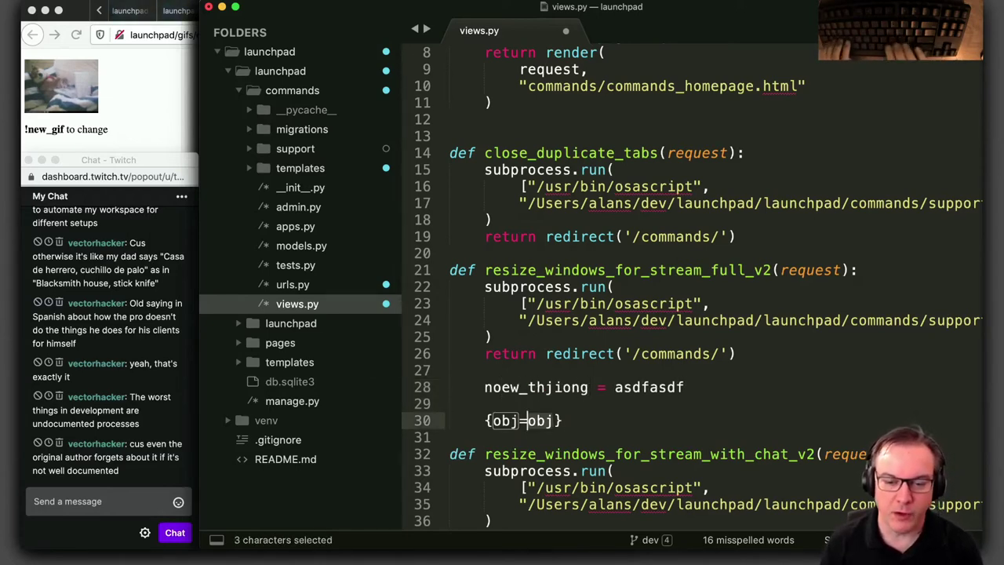
{"action": "type", "text": "no"}
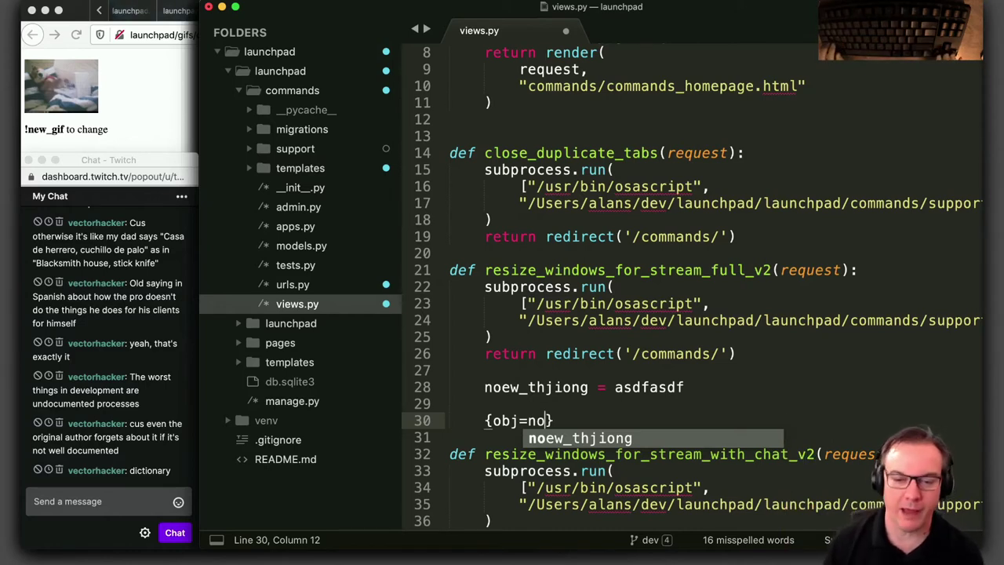
{"action": "key", "text": "Escape"}
Delete the scratch lines and extra blank lines between the two resize functions, then save views.py
{"action": "key", "text": "End"}
{"action": "key", "text": "shift+Up"}
{"action": "key", "text": "shift+Up"}
{"action": "key", "text": "shift+Home"}
{"action": "key", "text": "BackSpace"}
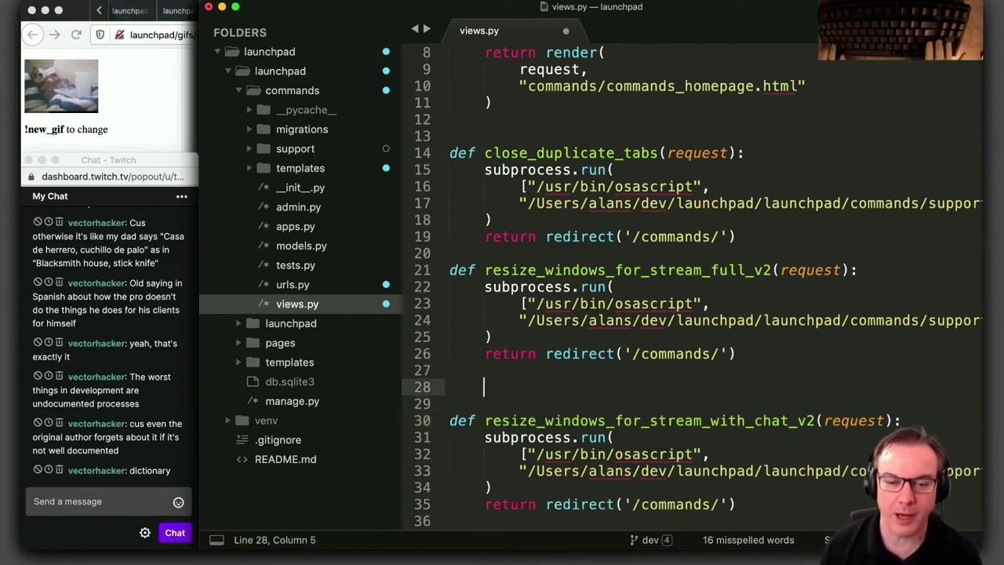
{"action": "key", "text": "shift+Up"}
{"action": "key", "text": "BackSpace"}
{"action": "key", "text": "BackSpace"}
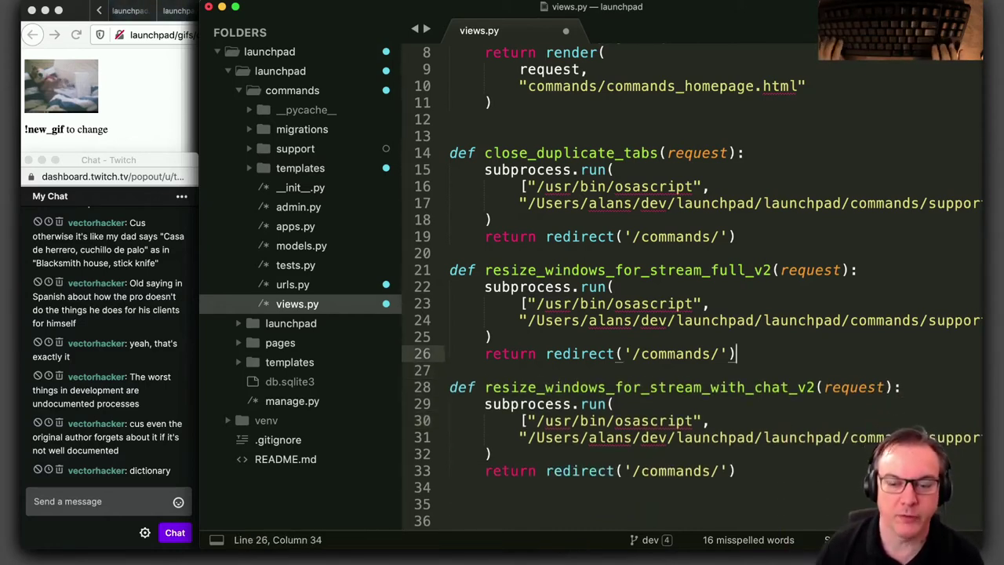
{"action": "key", "text": "Down"}
{"action": "key", "text": "Down"}
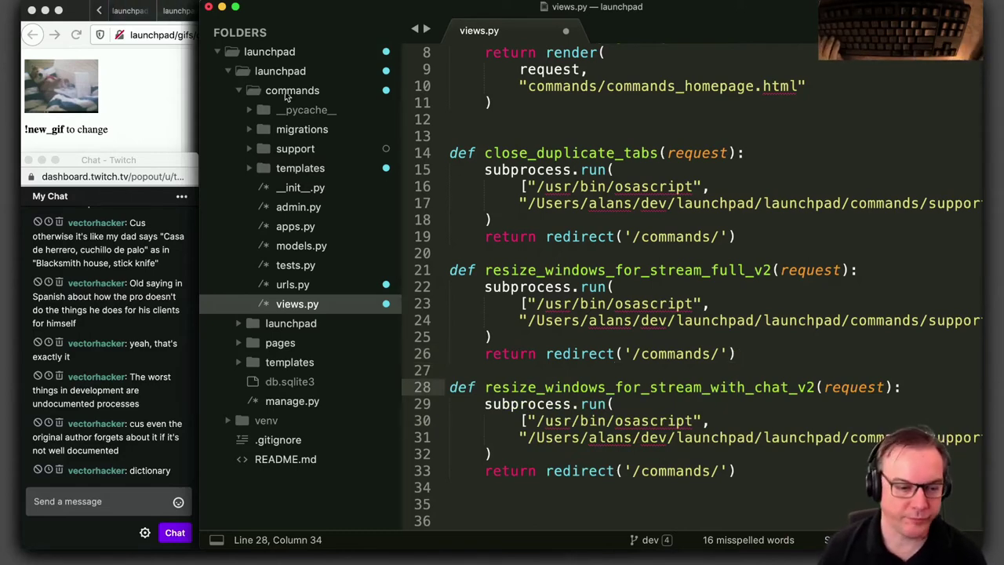
{"action": "key", "text": "super+s"}
{"action": "left_click", "coordinate": [94, 506]}
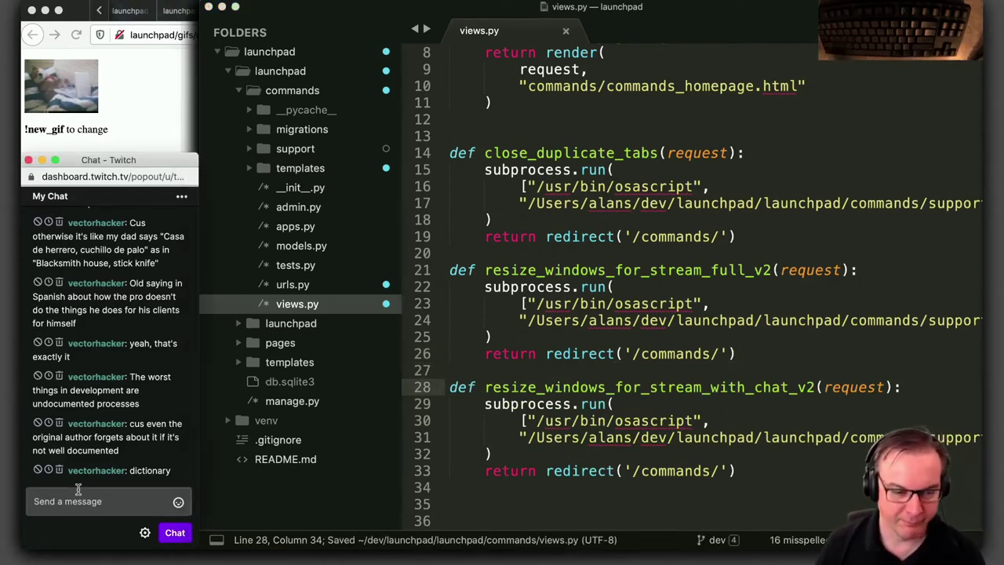
{"action": "left_click", "coordinate": [73, 499]}
{"action": "left_click", "coordinate": [674, 390]}
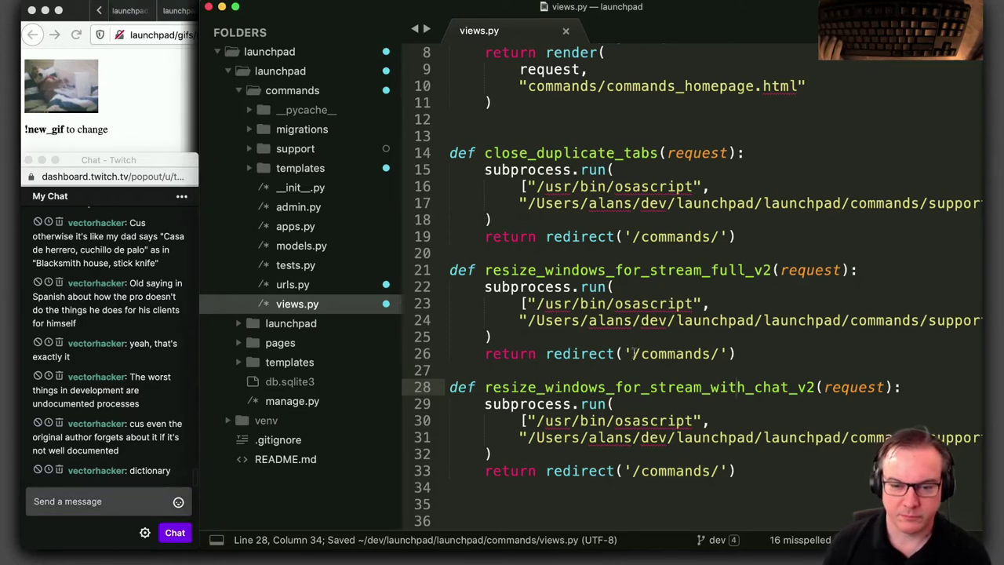
{"action": "key", "text": "Up"}
{"action": "key", "text": "Up"}
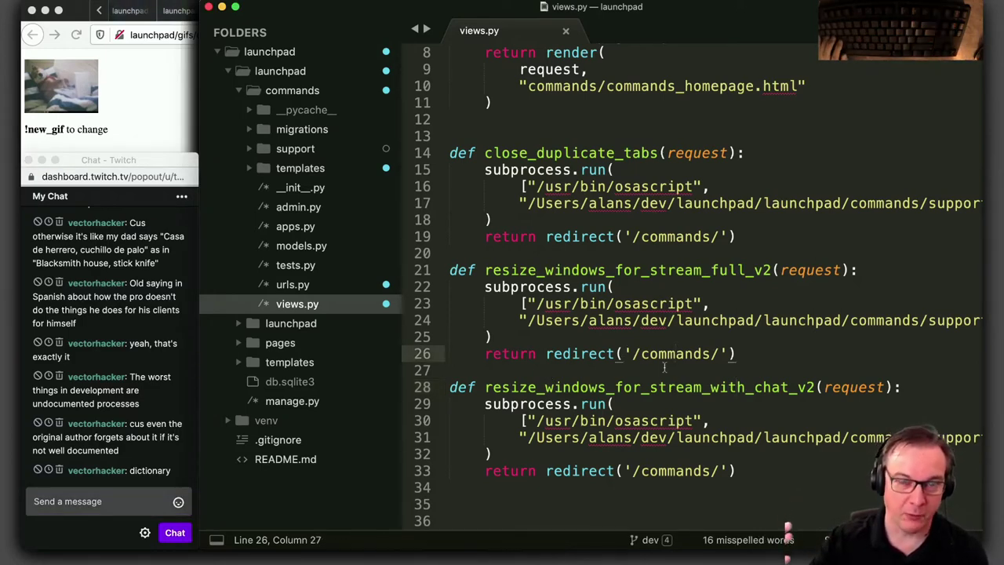
{"action": "key", "text": "Up"}
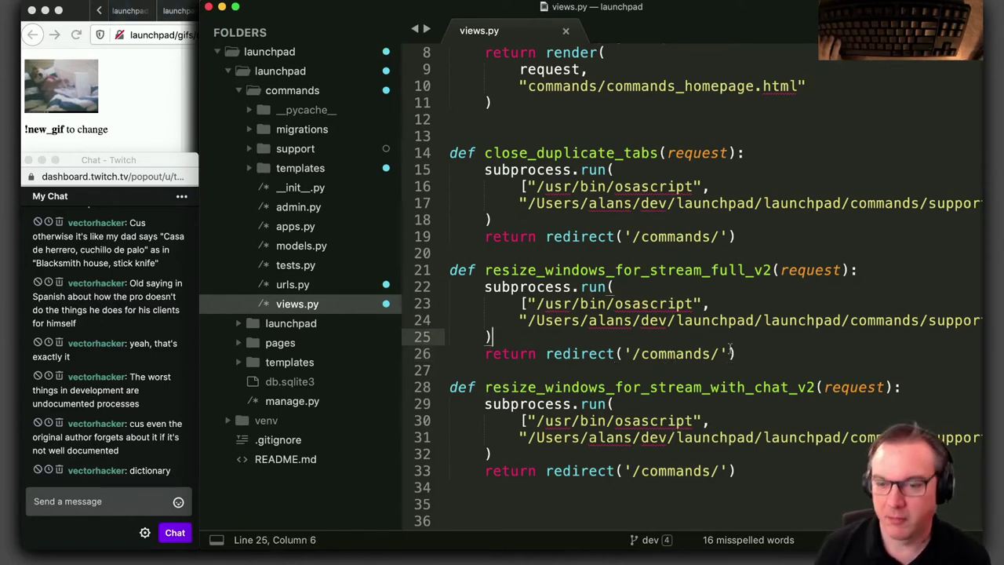
{"action": "left_click", "coordinate": [751, 355]}
{"action": "key", "text": "Up"}
{"action": "key", "text": "Up"}
{"action": "key", "text": "Up"}
{"action": "key", "text": "Up"}
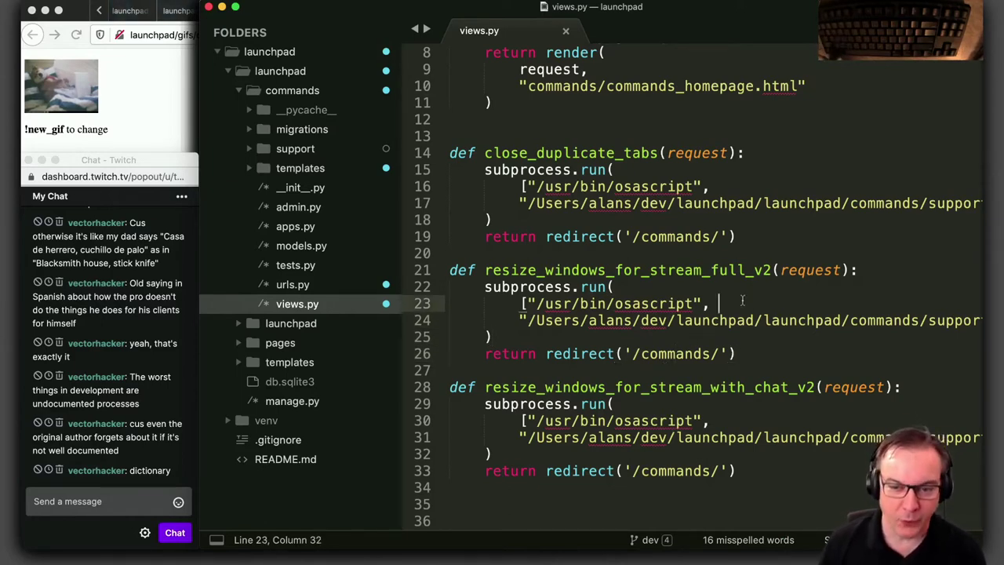
{"action": "left_click", "coordinate": [900, 271]}
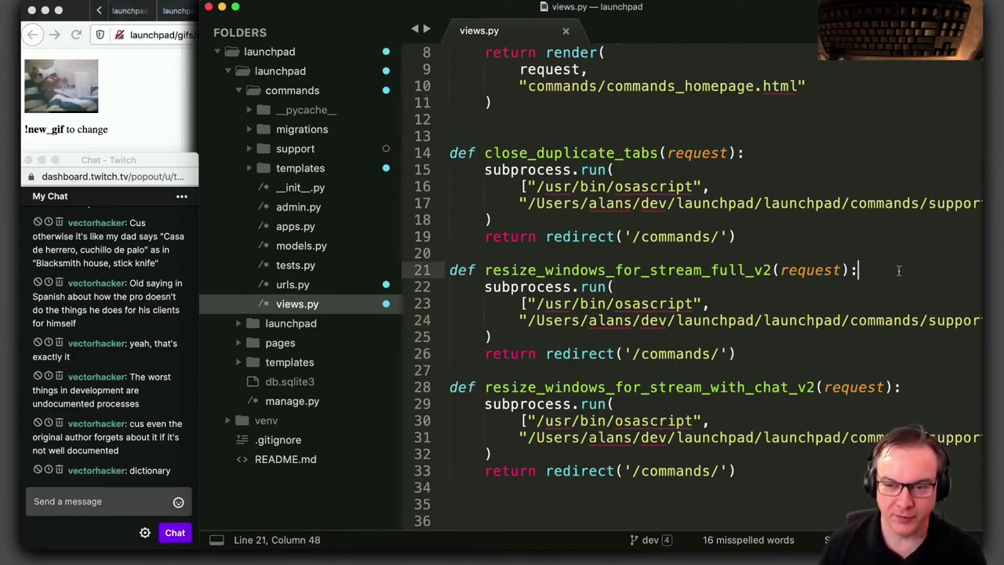
{"action": "left_click", "coordinate": [708, 260]}
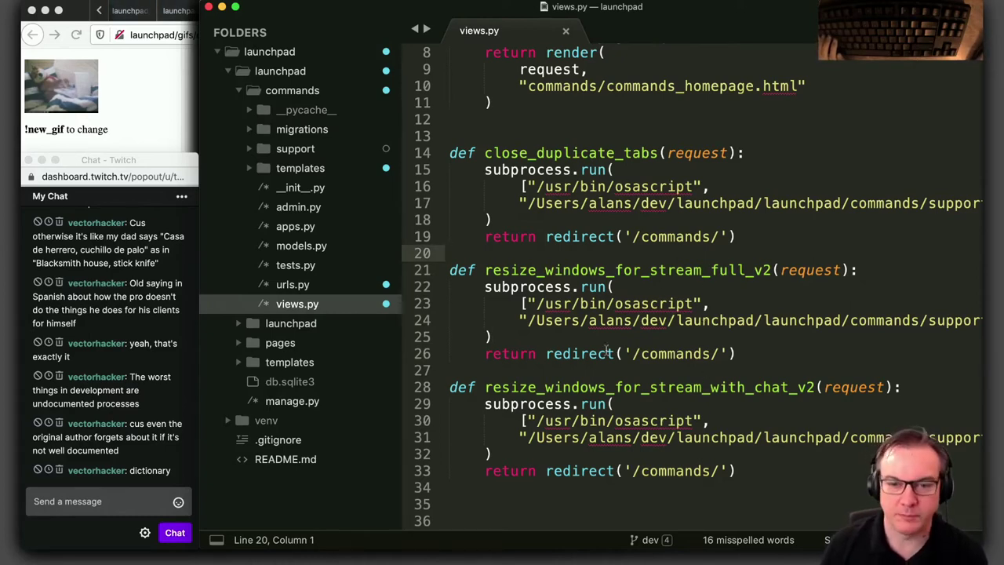
{"action": "scroll", "coordinate": [608, 351], "scroll_direction": "up", "scroll_amount": 3}
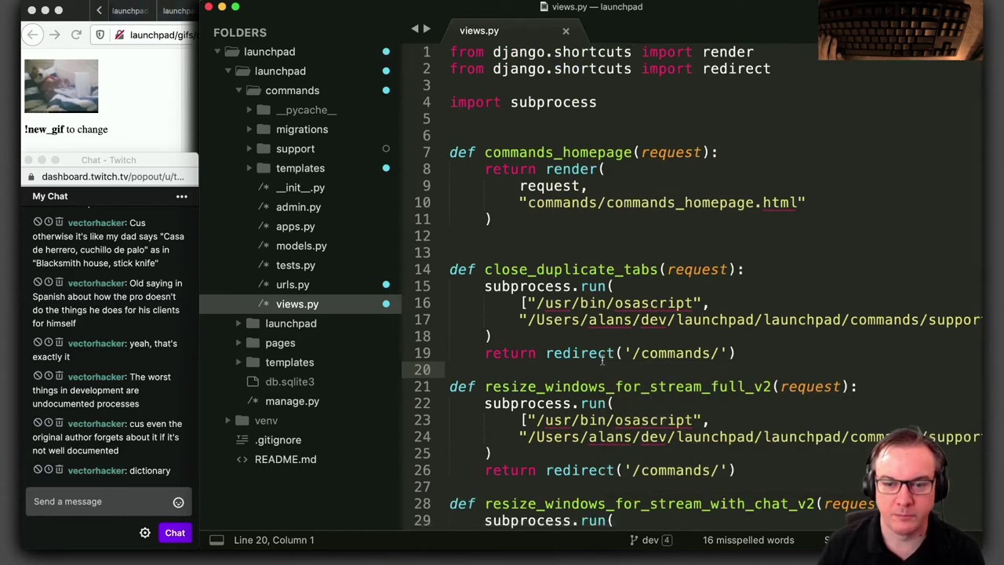
{"action": "scroll", "coordinate": [603, 359], "scroll_direction": "down", "scroll_amount": 3}
{"action": "key", "text": "alt+space"}
{"action": "type", "text": "i"}
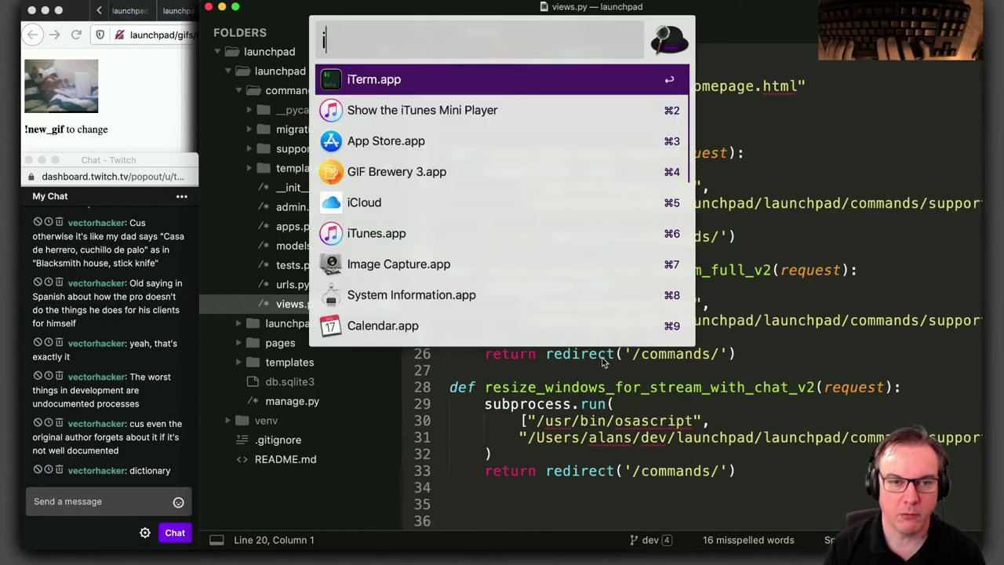
{"action": "key", "text": "Return"}
{"action": "type", "text": "git sta"}
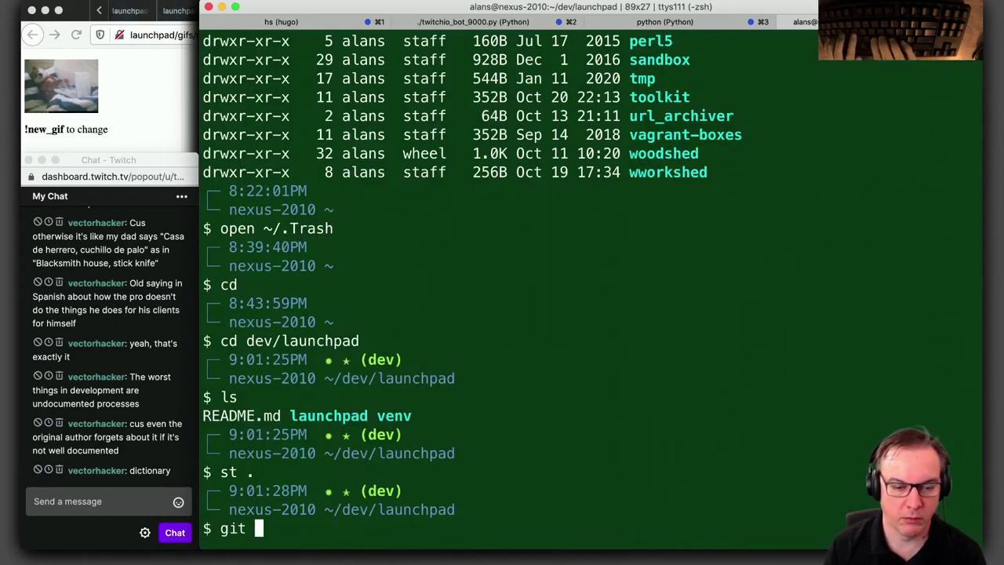
{"action": "key", "text": "BackSpace"}
{"action": "key", "text": "BackSpace"}
{"action": "key", "text": "BackSpace"}
{"action": "key", "text": "BackSpace"}
{"action": "key", "text": "BackSpace"}
{"action": "key", "text": "BackSpace"}
{"action": "key", "text": "BackSpace"}
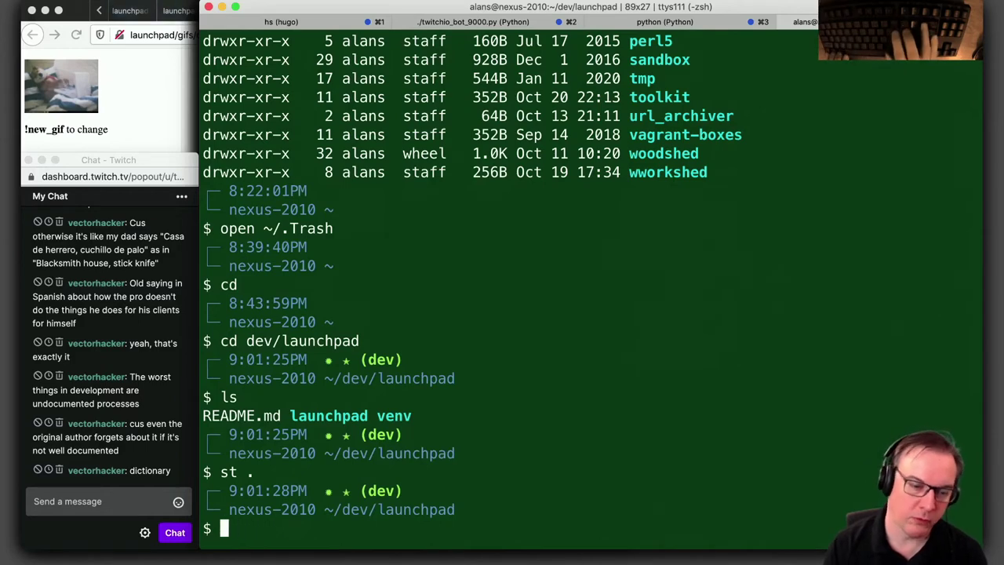
{"action": "key", "text": "alt+space"}
{"action": "type", "text": "g"}
{"action": "key", "text": "Escape"}
{"action": "key", "text": "alt+space"}
{"action": "type", "text": "g"}
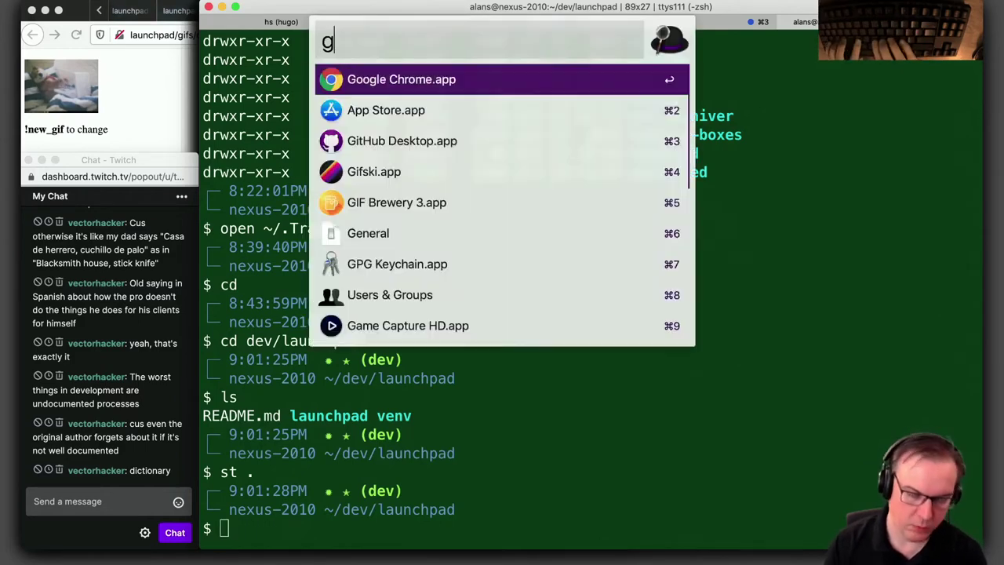
{"action": "key", "text": "Return"}
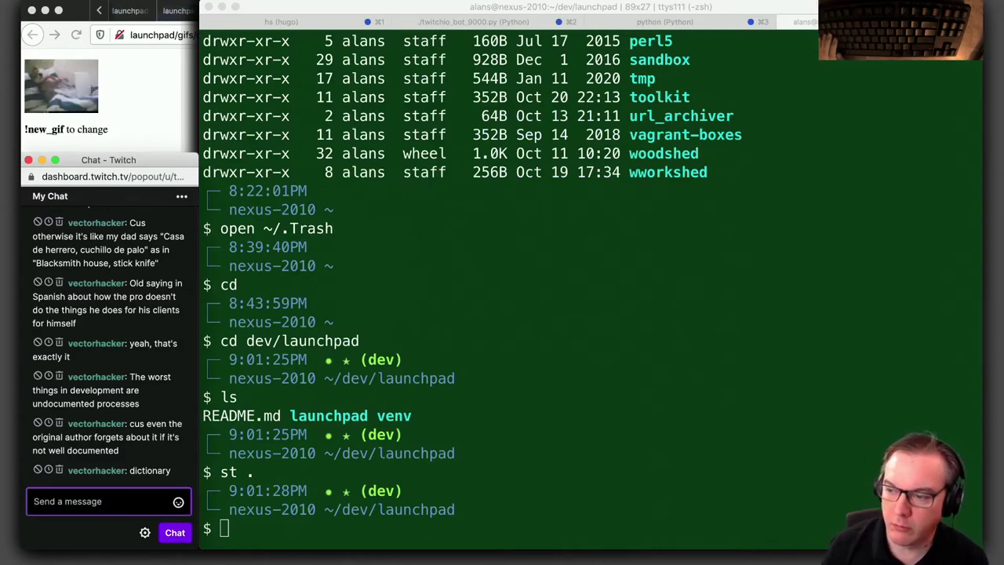
{"action": "key", "text": "alt+Tab"}
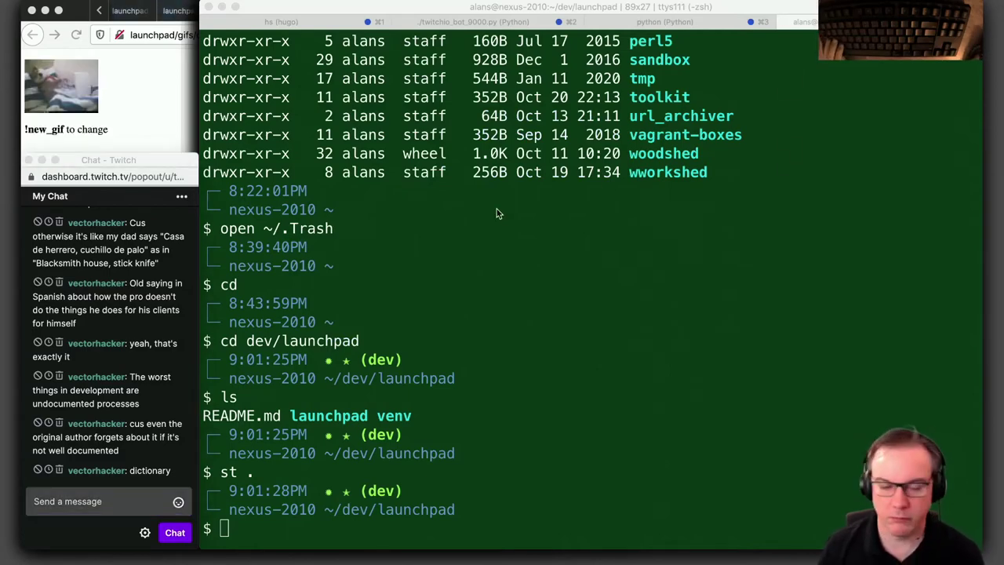
Switch to GitHub Desktop
{"action": "key", "text": "alt+space"}
{"action": "type", "text": "gd"}
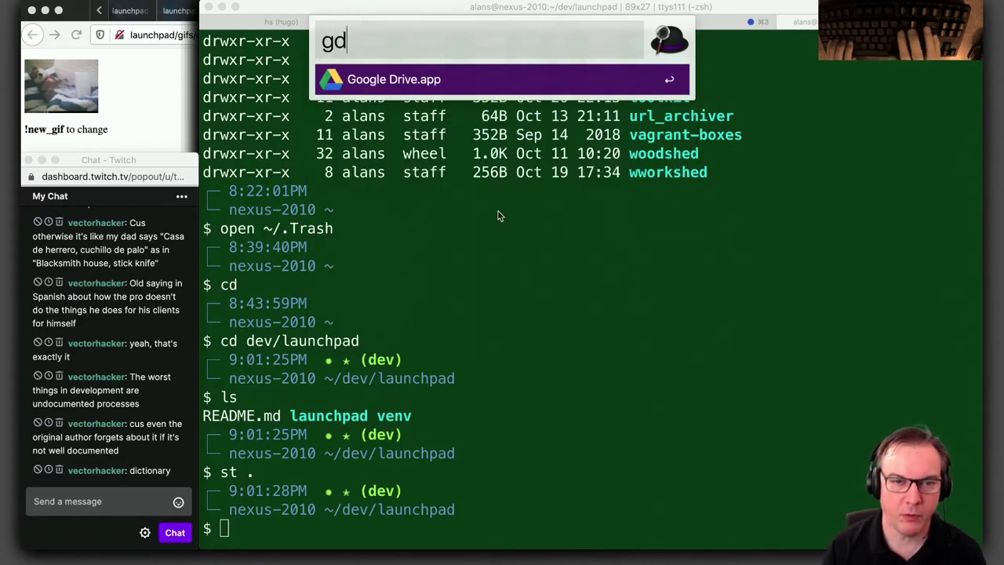
{"action": "key", "text": "BackSpace"}
{"action": "key", "text": "BackSpace"}
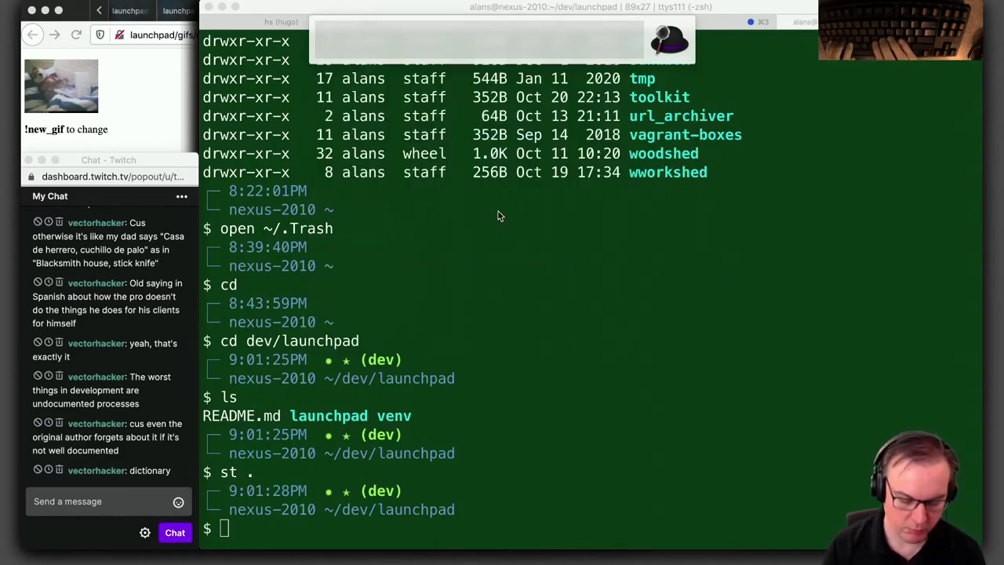
{"action": "type", "text": "gi"}
{"action": "key", "text": "Return"}
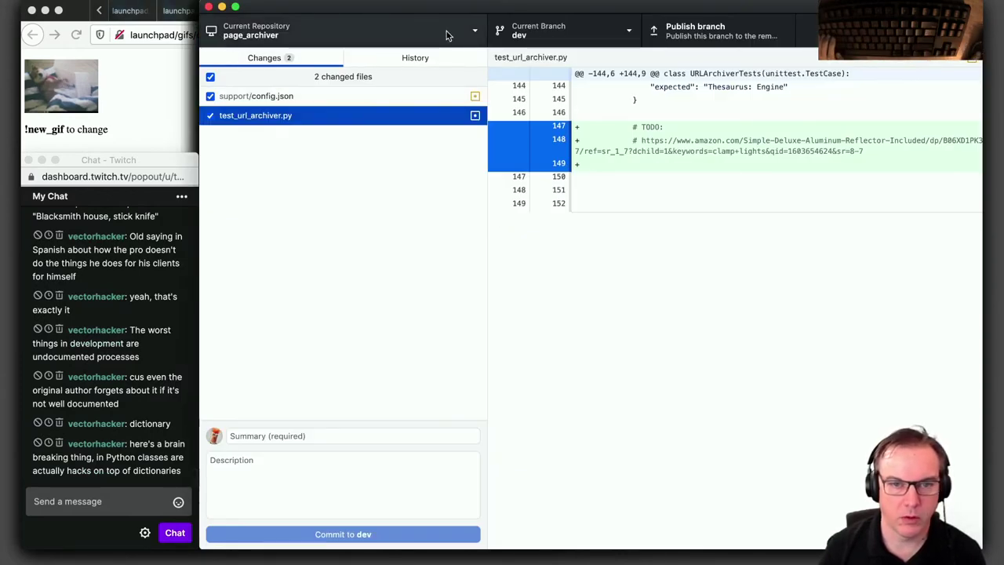
Add the launchpad folder from the dev directory as a local repository and make it the current repository
{"action": "left_click", "coordinate": [473, 32]}
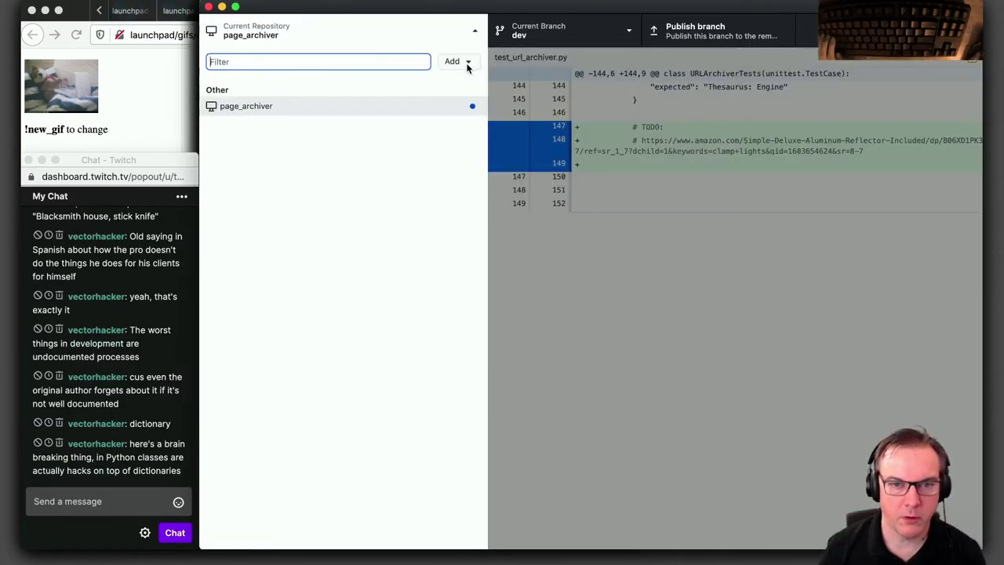
{"action": "left_click", "coordinate": [466, 64]}
{"action": "left_click", "coordinate": [510, 95]}
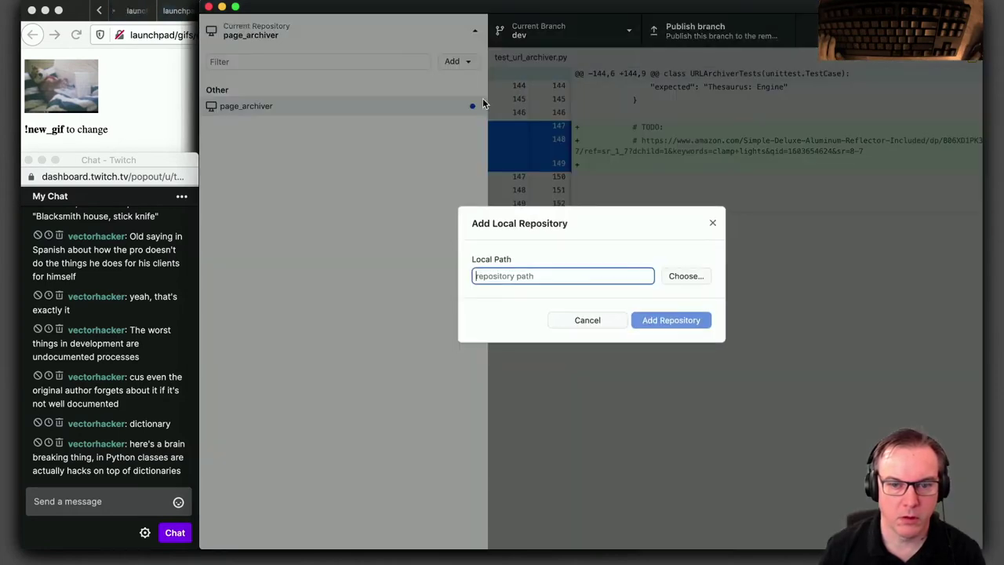
{"action": "left_click", "coordinate": [680, 280]}
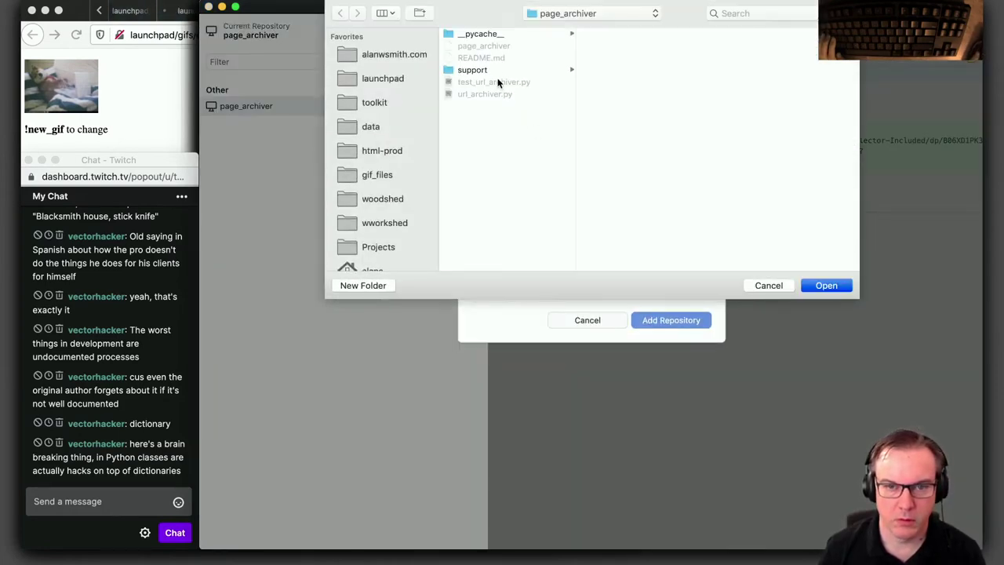
{"action": "left_click", "coordinate": [631, 13]}
{"action": "left_click", "coordinate": [604, 30]}
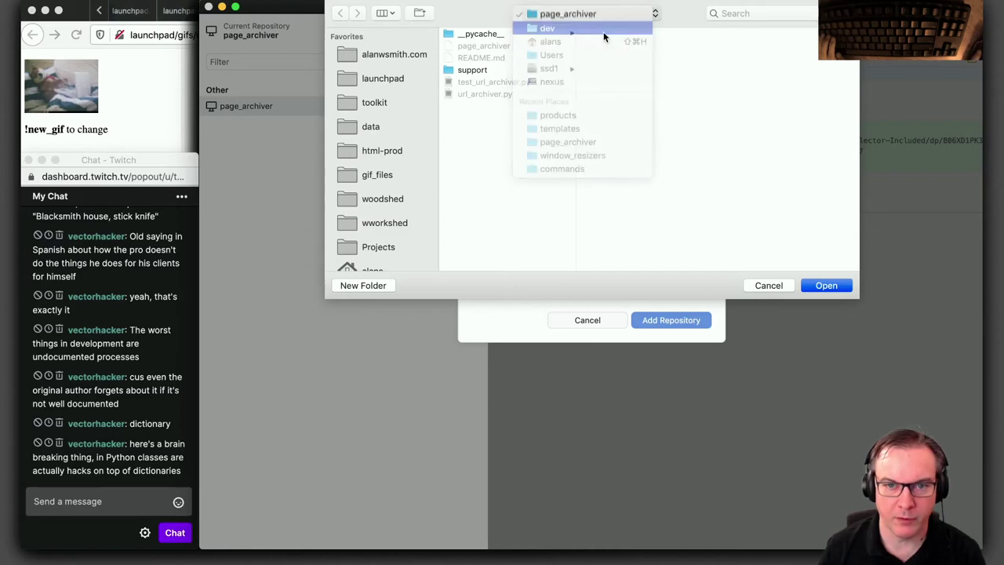
{"action": "left_click", "coordinate": [614, 45]}
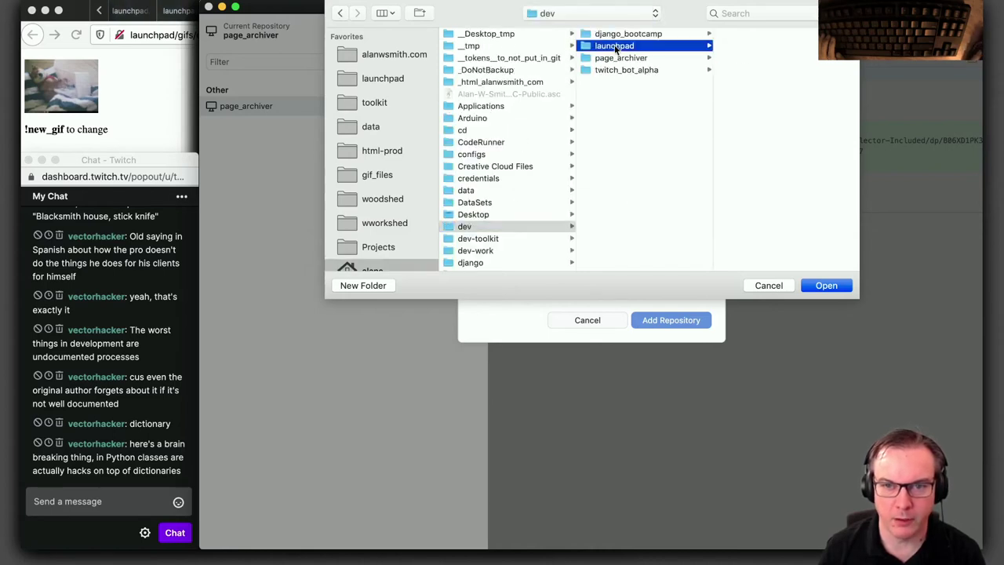
{"action": "left_click", "coordinate": [828, 286]}
{"action": "left_click", "coordinate": [677, 321]}
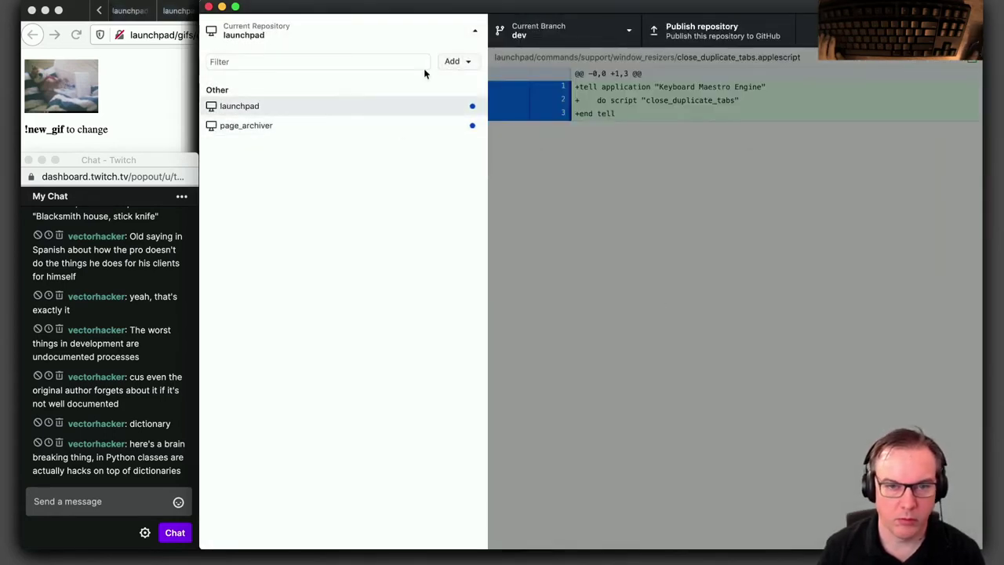
{"action": "left_click", "coordinate": [287, 106]}
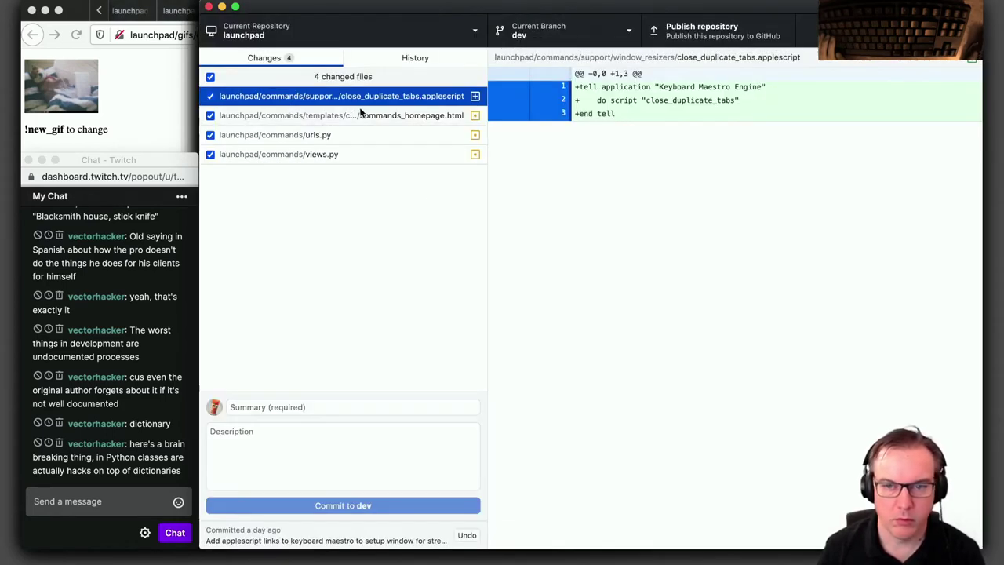
Review the uncommitted changes in commands_homepage.html, urls.py and views.py
{"action": "left_click", "coordinate": [339, 119]}
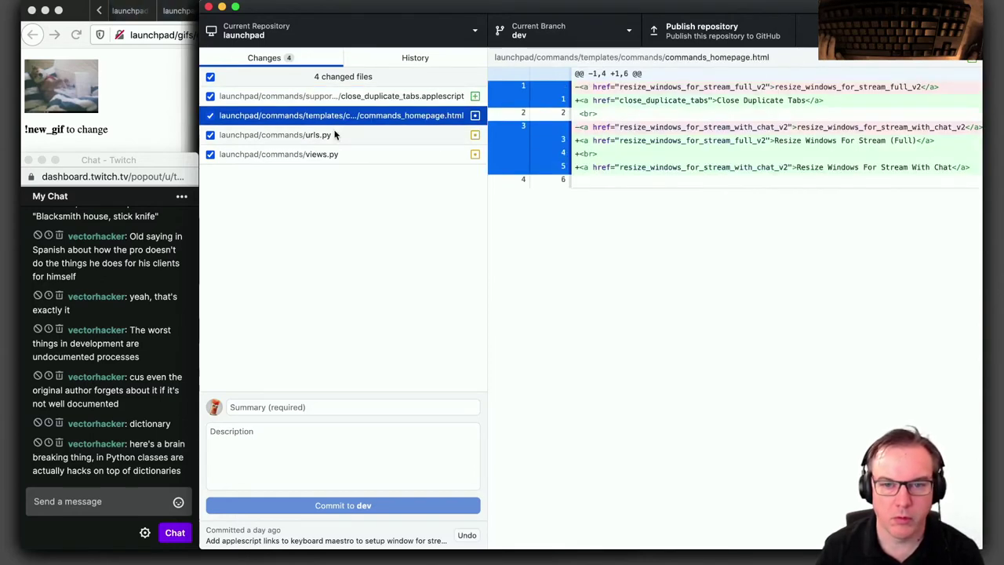
{"action": "left_click", "coordinate": [335, 135]}
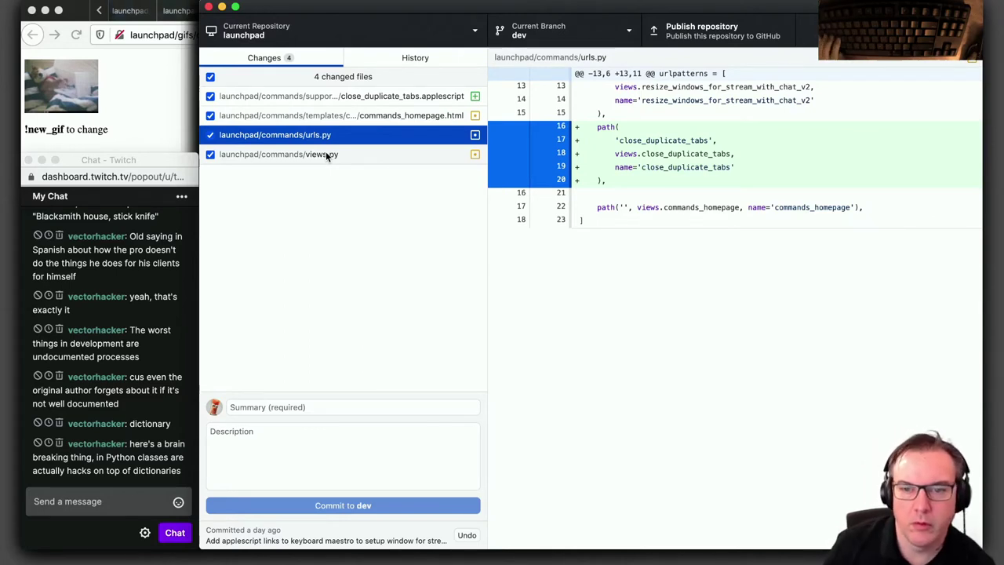
{"action": "left_click", "coordinate": [328, 157]}
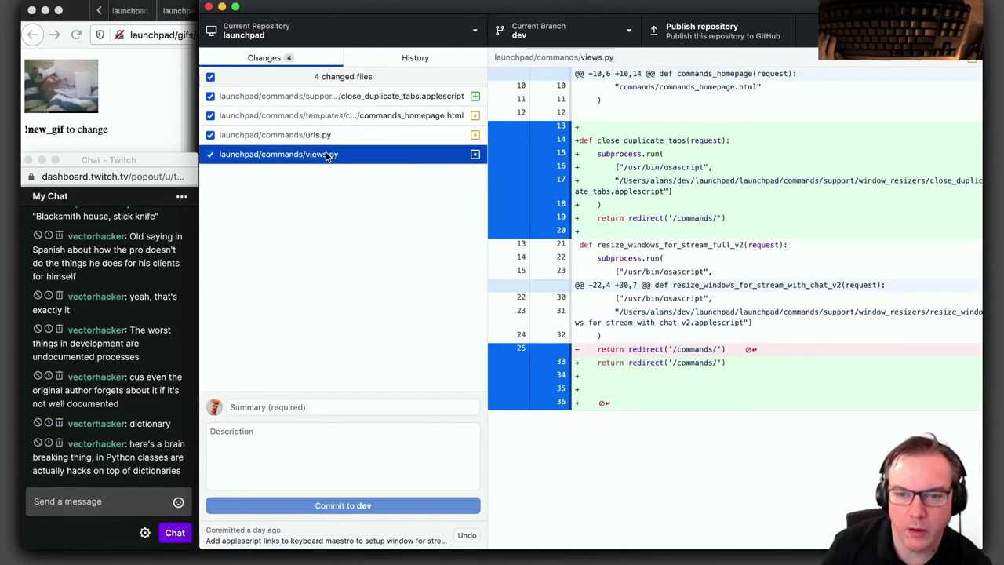
Commit the four changed files to the dev branch with the summary "Close Duplicate Tabs"
{"action": "left_click", "coordinate": [325, 408]}
{"action": "type", "text": "Close Du"}
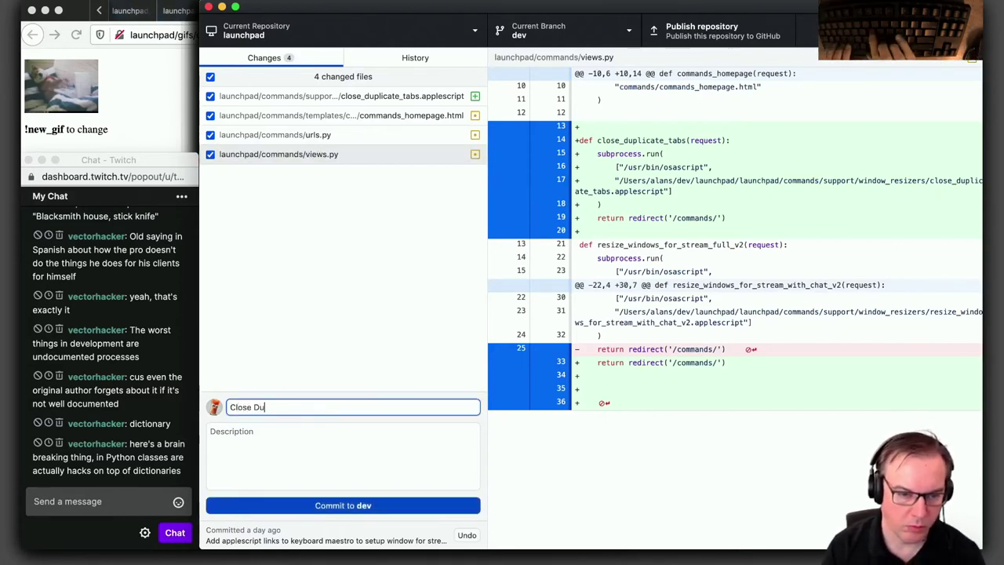
{"action": "type", "text": "plicate Tabs"}
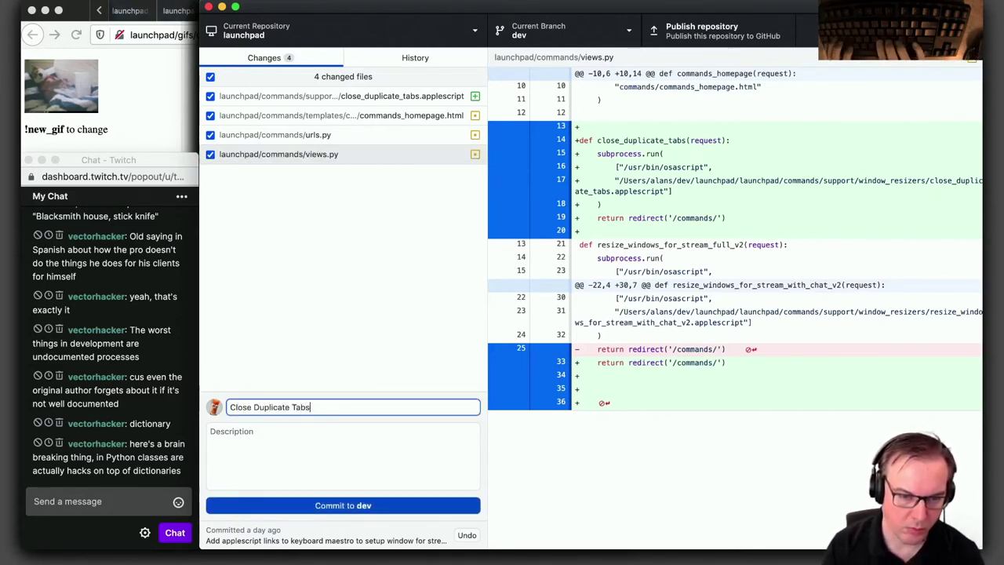
{"action": "key", "text": "super+Return"}
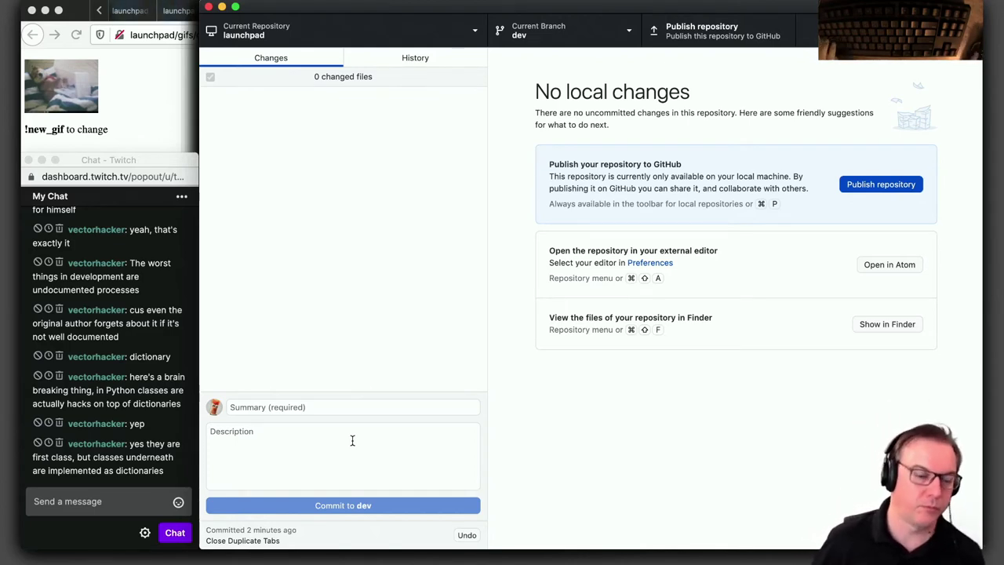
{"action": "left_click", "coordinate": [333, 451]}
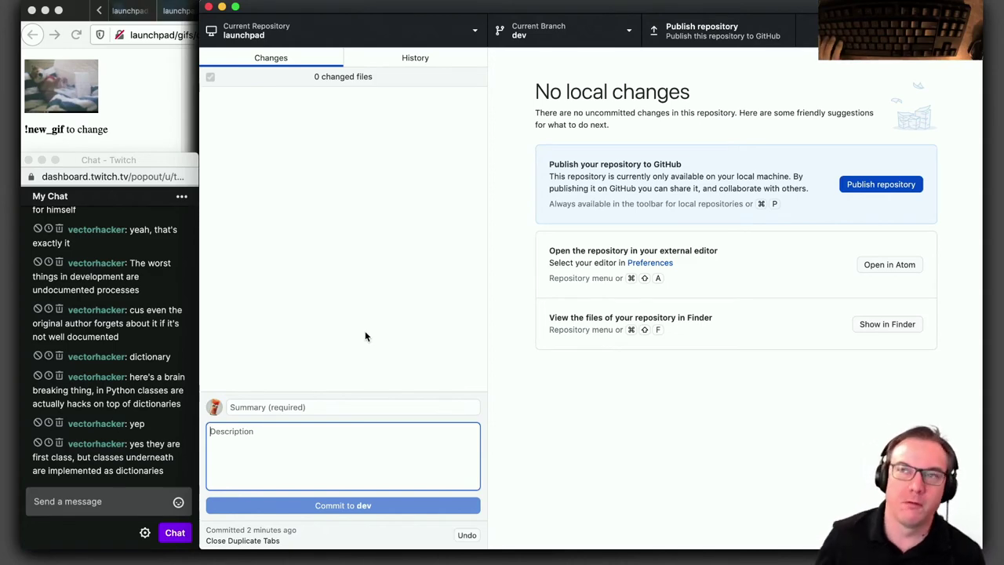
Switch to Safari and search Google in a new tab for "code the hiden language of computers"
{"action": "key", "text": "super+space"}
{"action": "type", "text": "sa"}
{"action": "key", "text": "Return"}
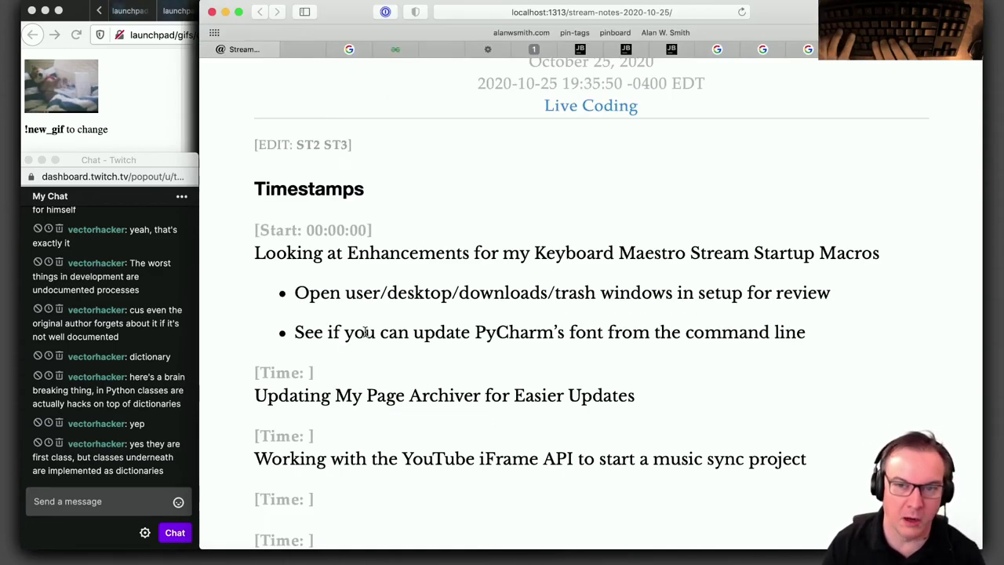
{"action": "key", "text": "super+t"}
{"action": "type", "text": "code "}
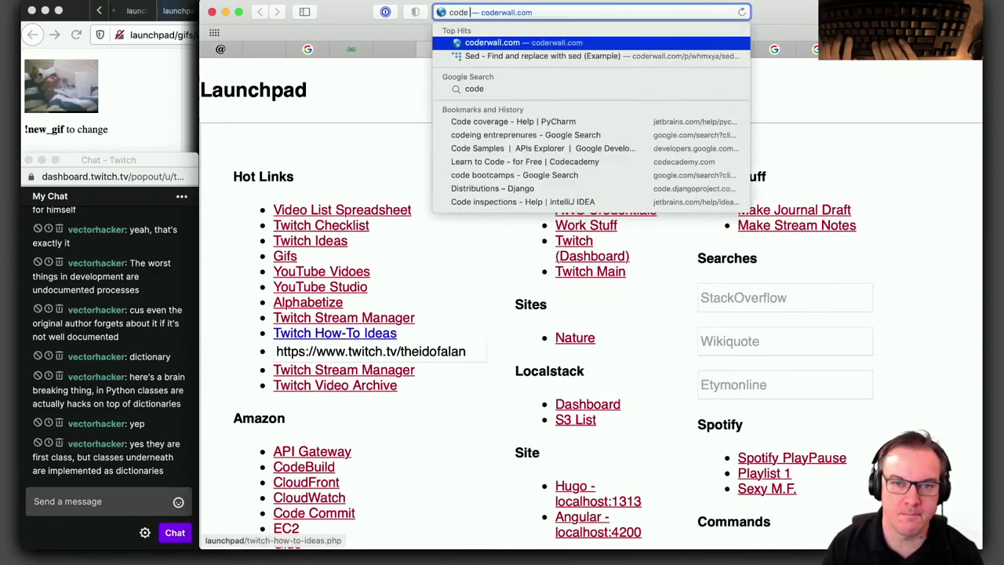
{"action": "type", "text": "the hiden "}
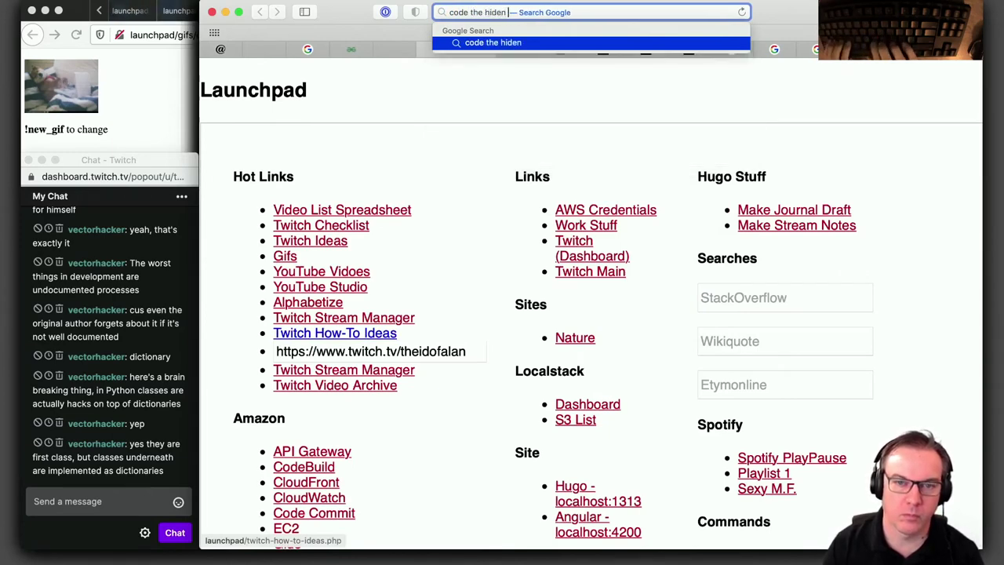
{"action": "type", "text": "language of computers"}
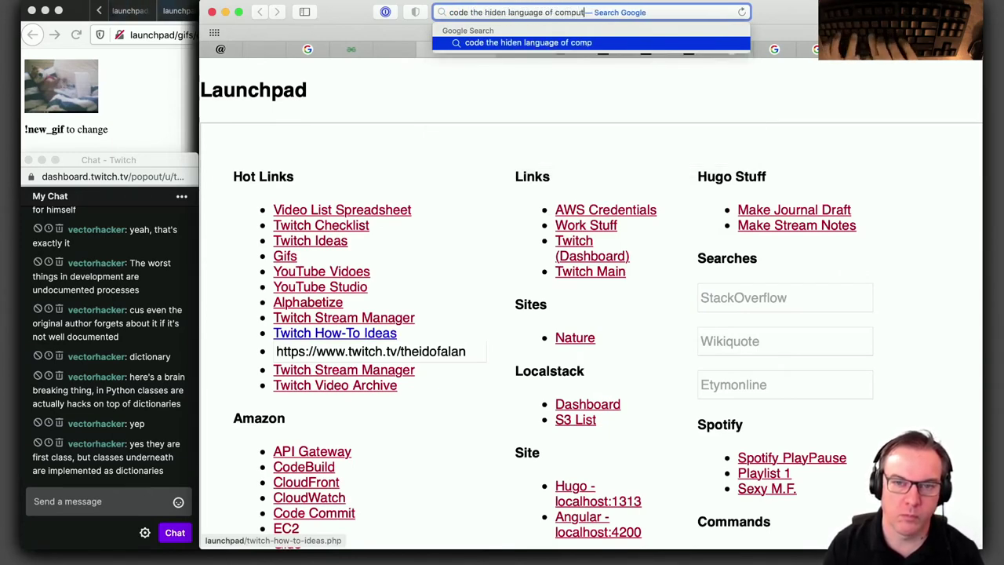
{"action": "key", "text": "Return"}
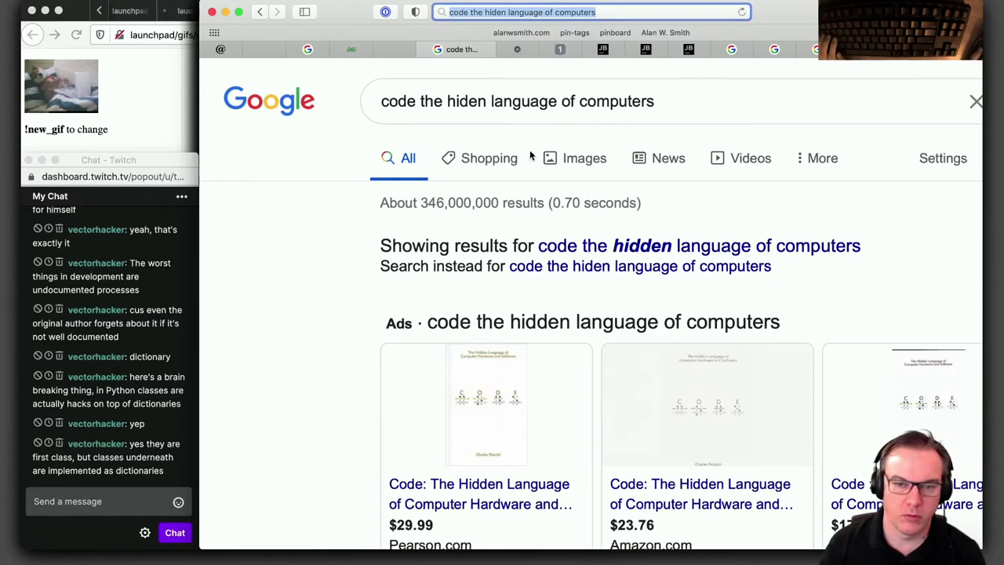
{"action": "scroll", "coordinate": [427, 420], "scroll_direction": "down", "scroll_amount": 3}
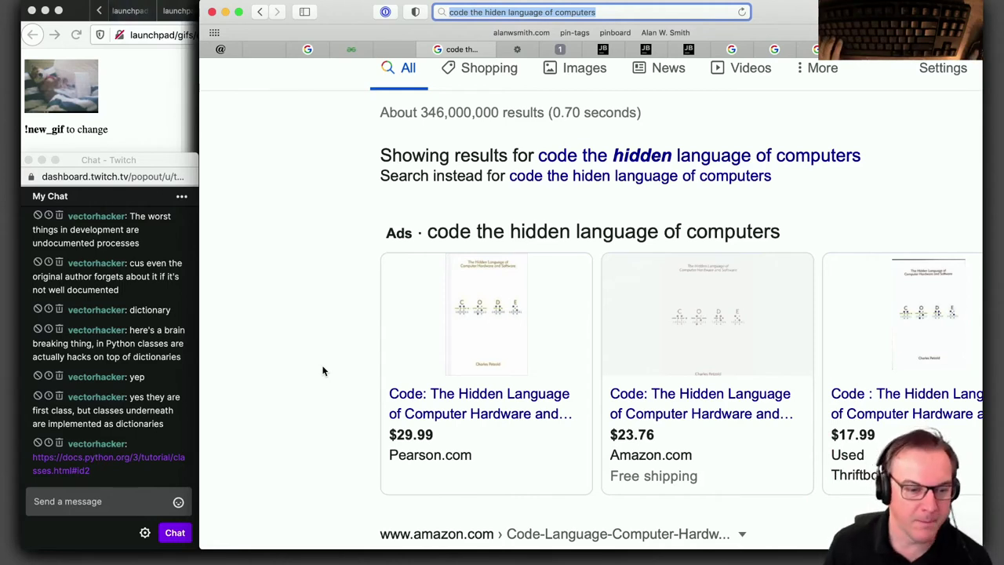
Copy the docs.python.org/3/tutorial/classes.html#id2 link from the Twitch chat and open it in a new Safari tab
{"action": "left_click", "coordinate": [116, 503]}
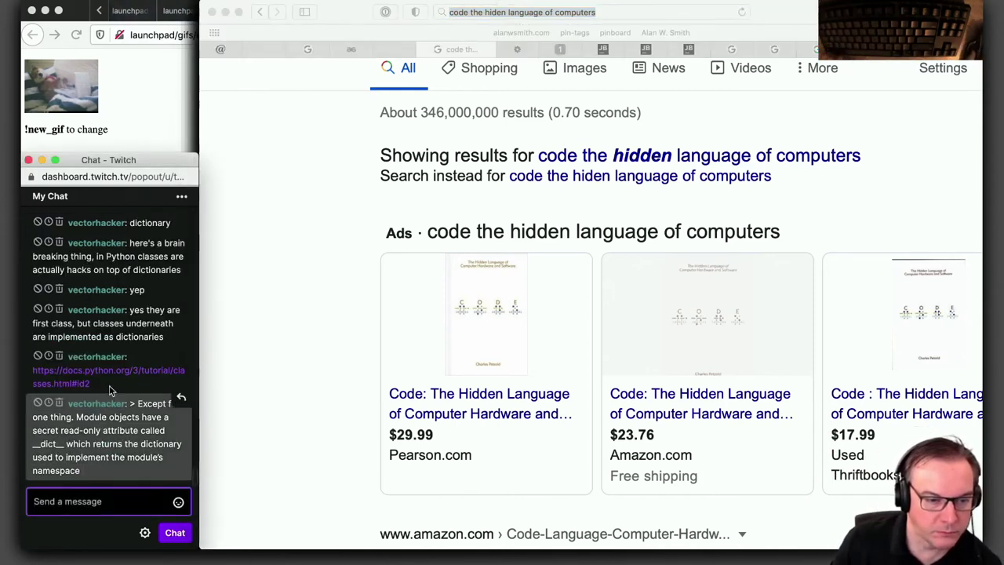
{"action": "left_click", "coordinate": [283, 421]}
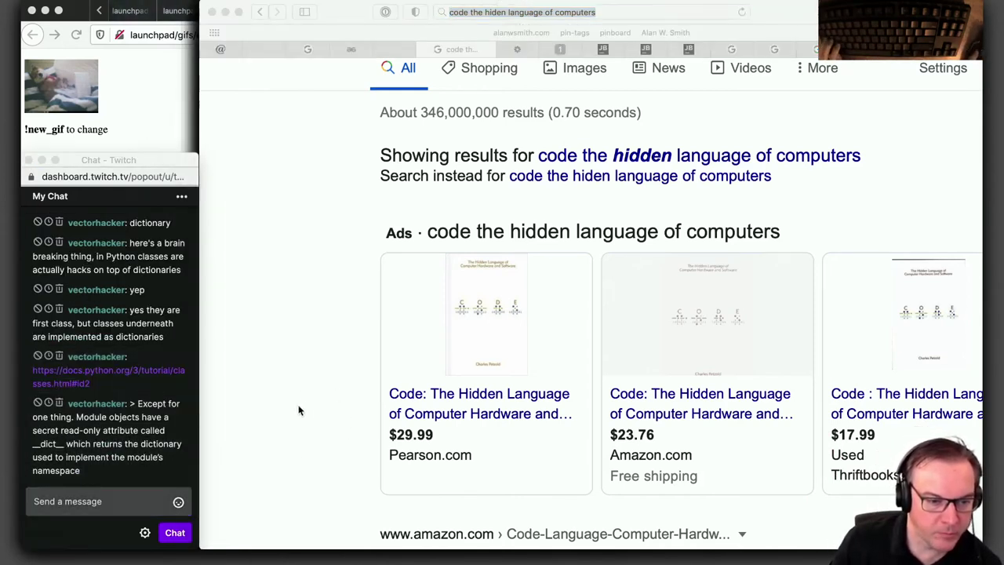
{"action": "right_click", "coordinate": [110, 371]}
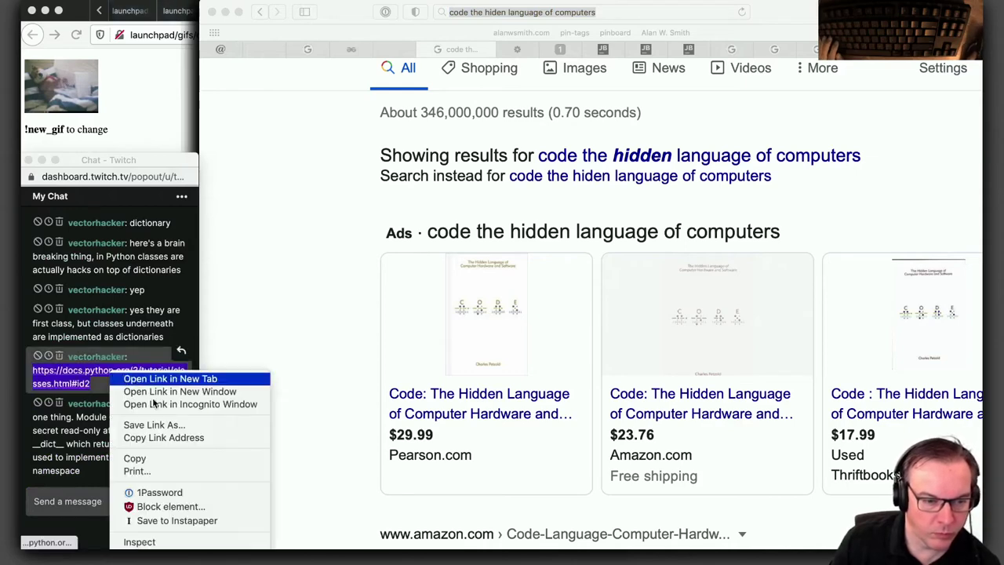
{"action": "left_click", "coordinate": [161, 438]}
{"action": "left_click", "coordinate": [298, 385]}
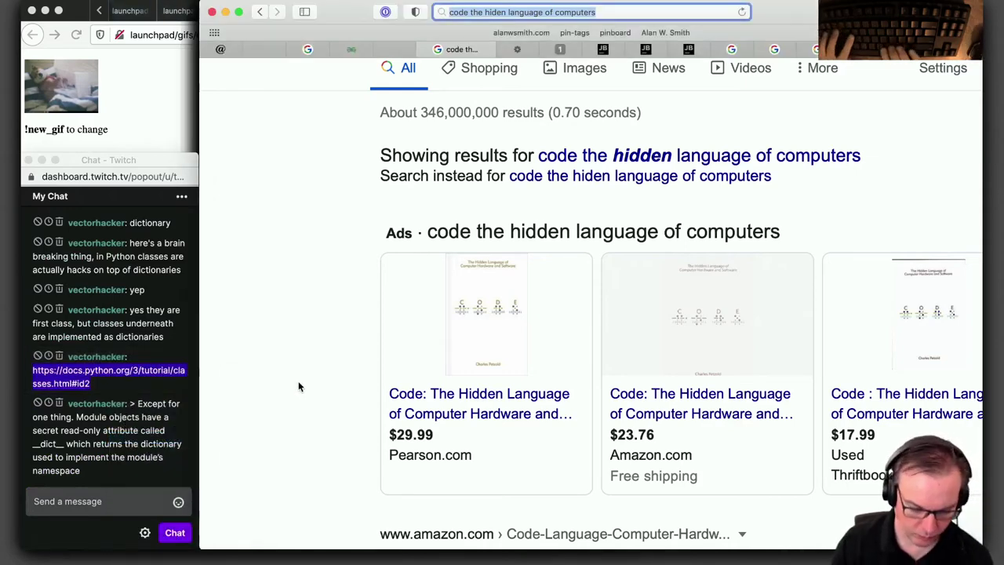
{"action": "key", "text": "super+t"}
{"action": "key", "text": "super+v"}
{"action": "key", "text": "Return"}
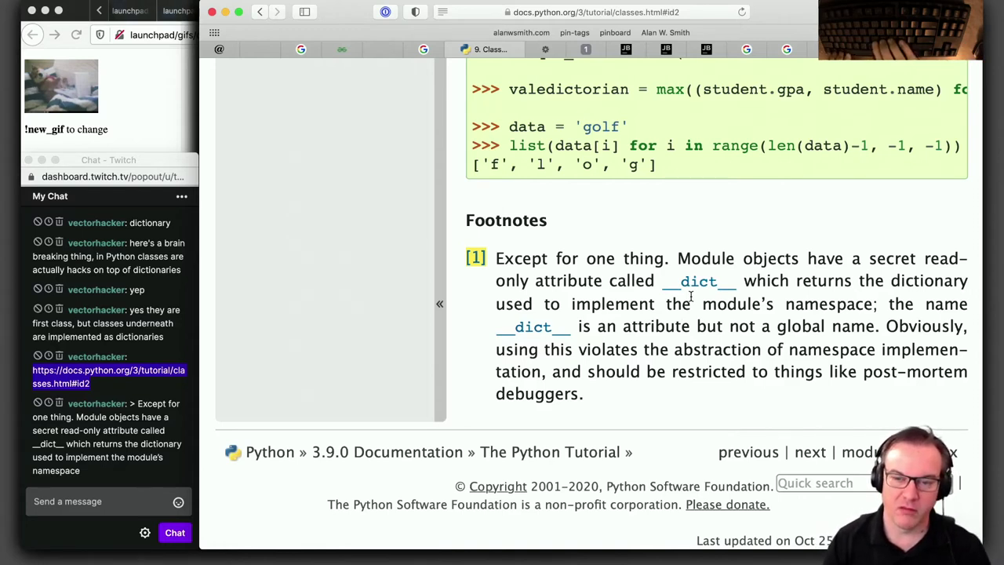
Switch to the CodeRunner app
{"action": "key", "text": "alt+space"}
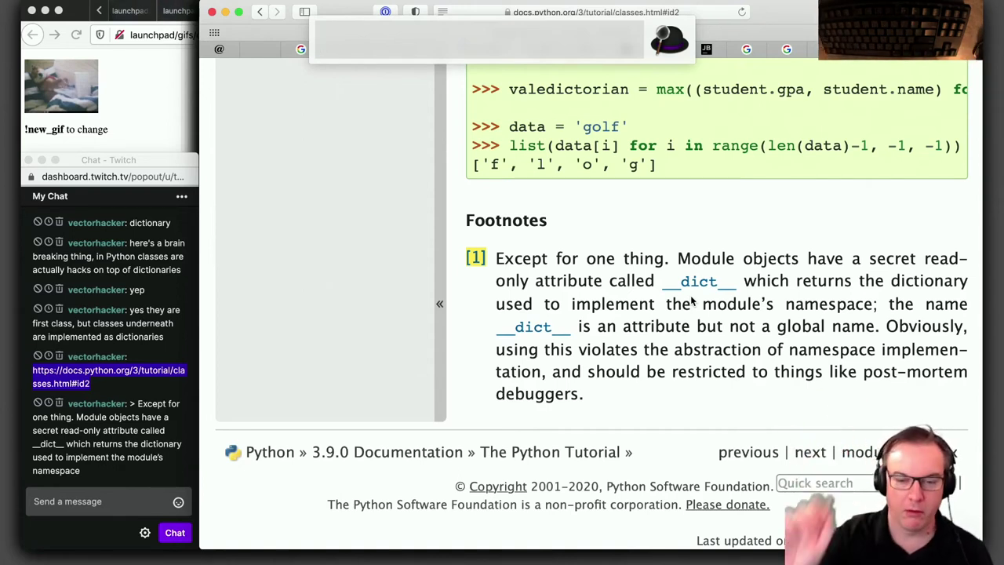
{"action": "key", "text": "Escape"}
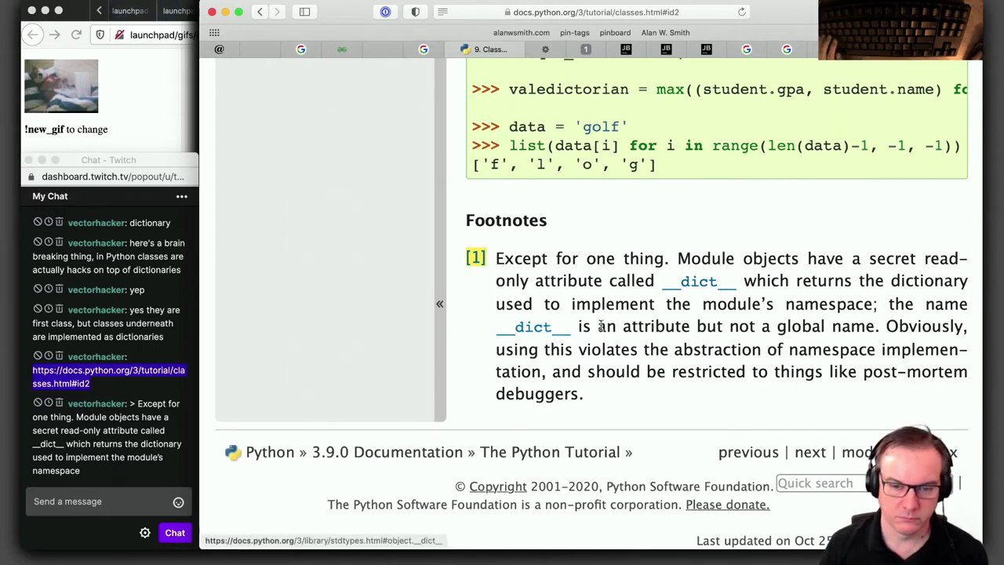
{"action": "key", "text": "super+Tab"}
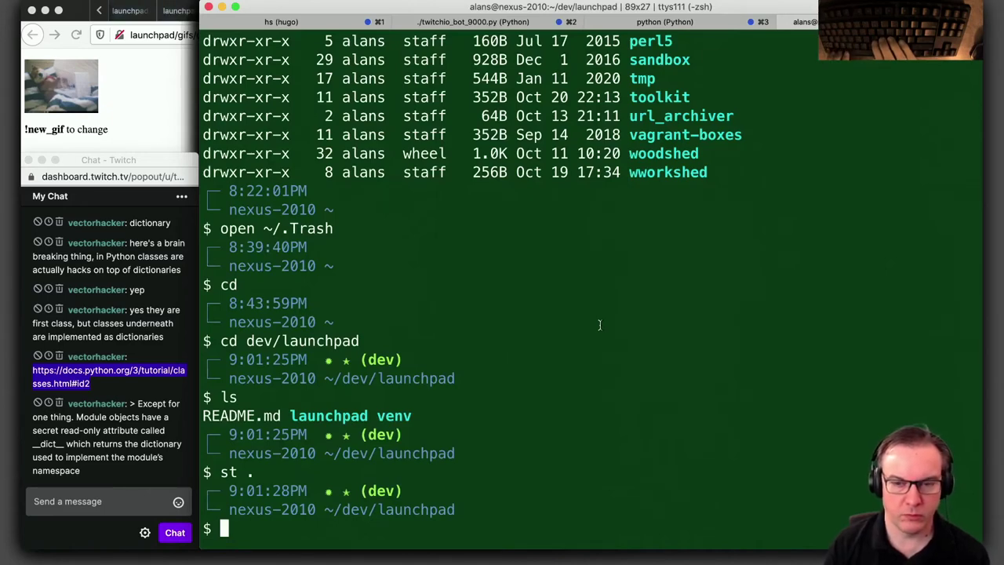
{"action": "key", "text": "alt+space"}
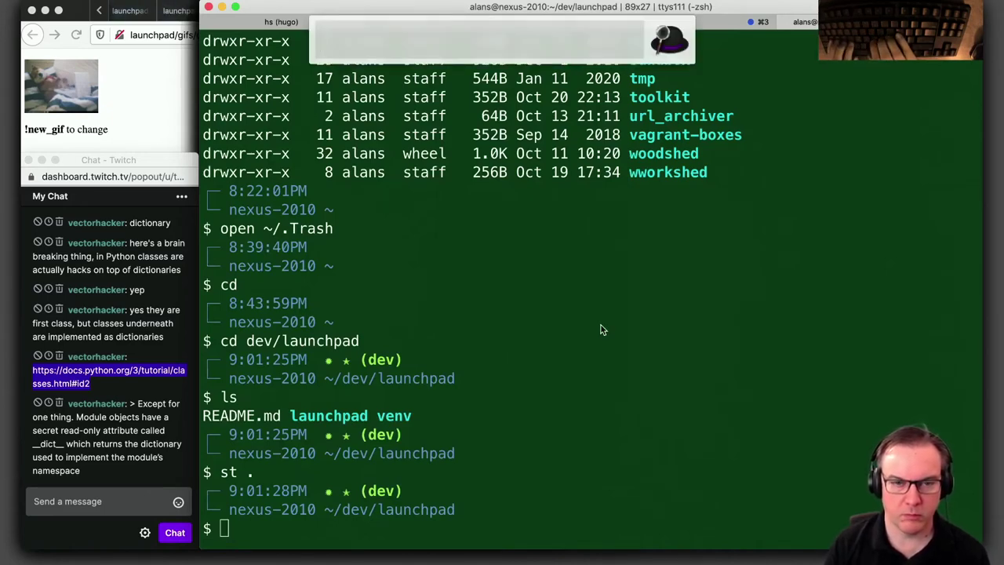
{"action": "type", "text": "pb"}
{"action": "key", "text": "BackSpace"}
{"action": "key", "text": "BackSpace"}
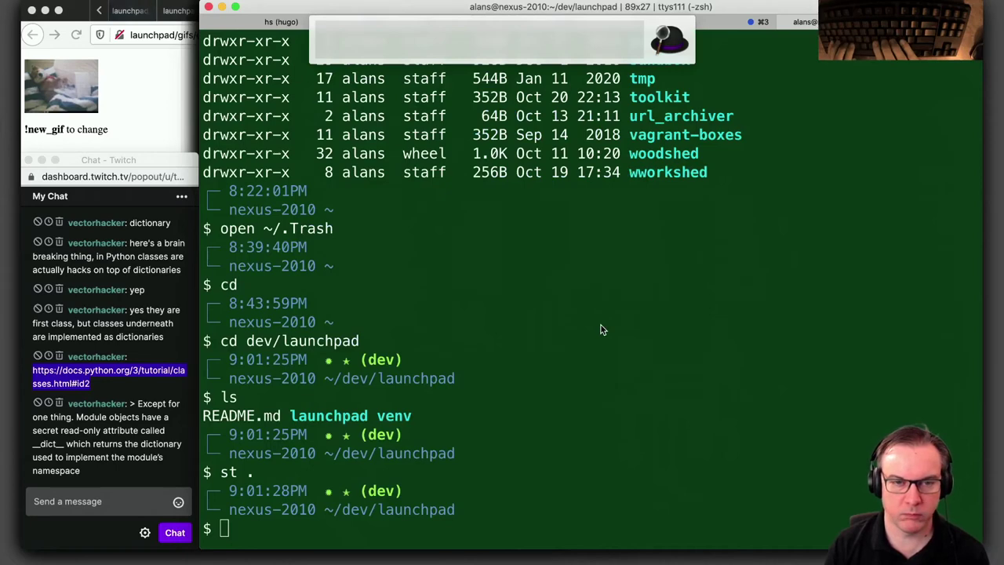
{"action": "type", "text": "cr"}
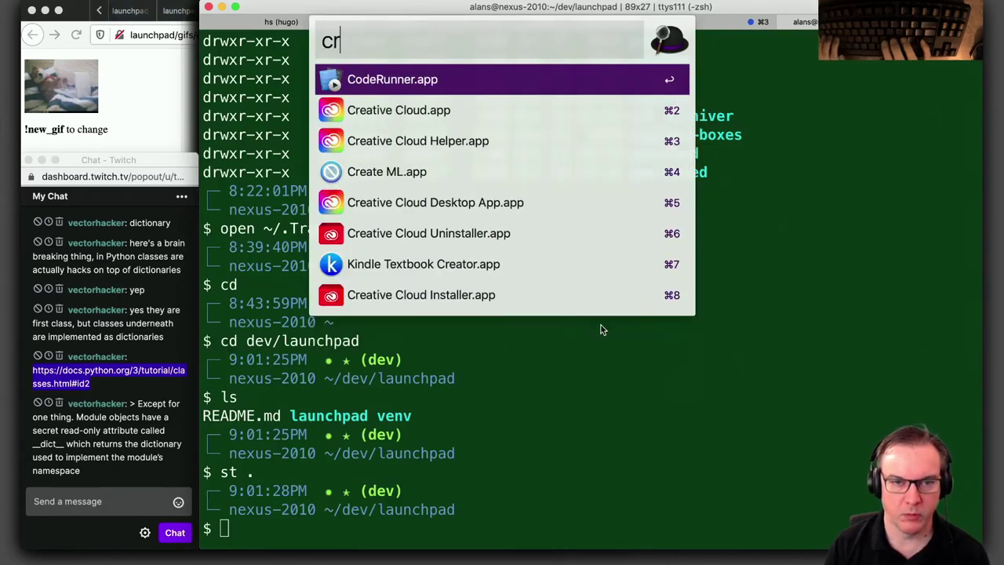
{"action": "key", "text": "Return"}
Add the line this_string = "asefd" below the print calls at the end of Untitled 3.py
{"action": "scroll", "coordinate": [584, 327], "scroll_direction": "down", "scroll_amount": 5}
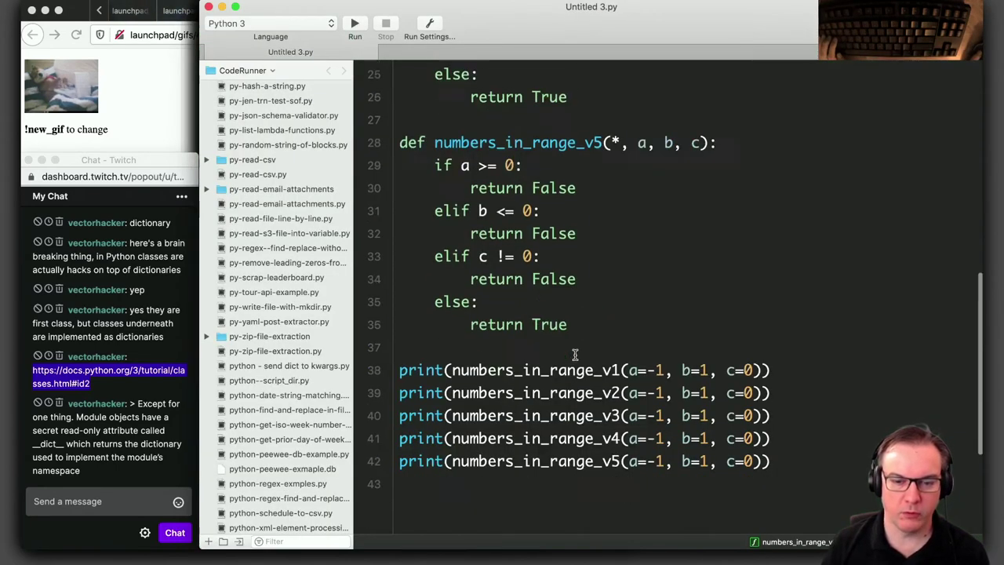
{"action": "left_click", "coordinate": [554, 395]}
{"action": "key", "text": "Return"}
{"action": "key", "text": "Return"}
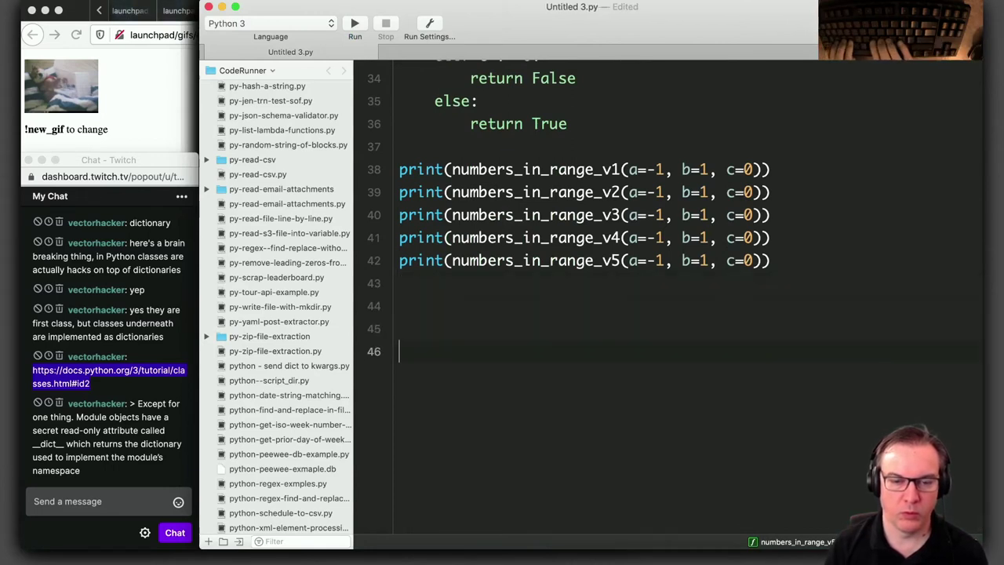
{"action": "type", "text": "this"}
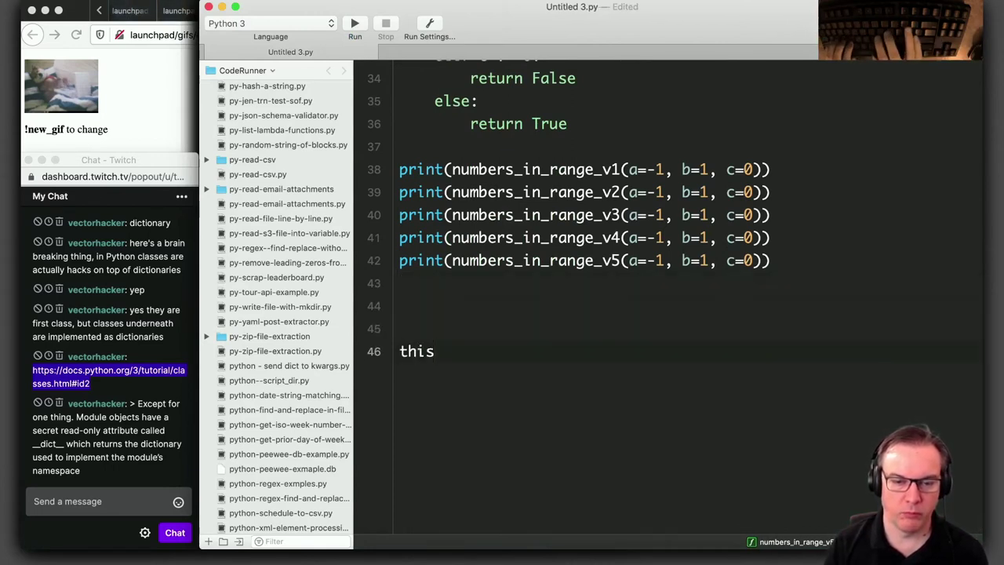
{"action": "type", "text": "stringf"}
{"action": "key", "text": "alt+shift+Left"}
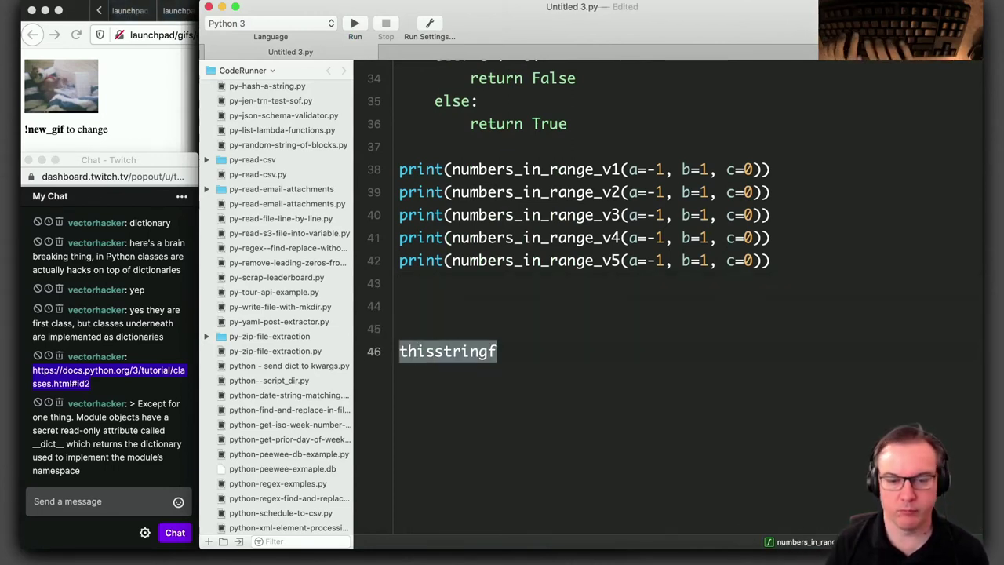
{"action": "type", "text": "this_string = "}
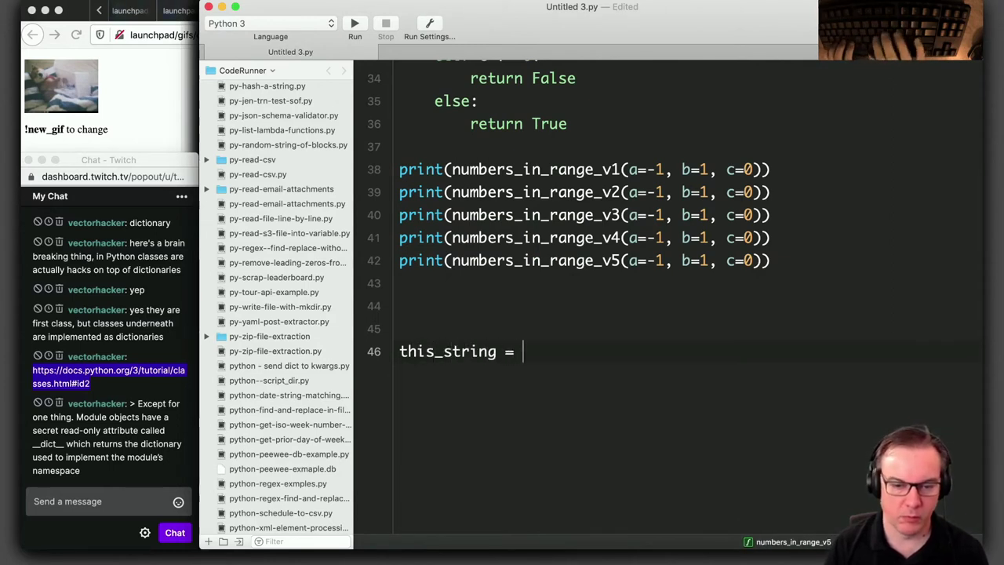
{"action": "type", "text": "\"asefd\""}
{"action": "key", "text": "Return"}
{"action": "key", "text": "Return"}
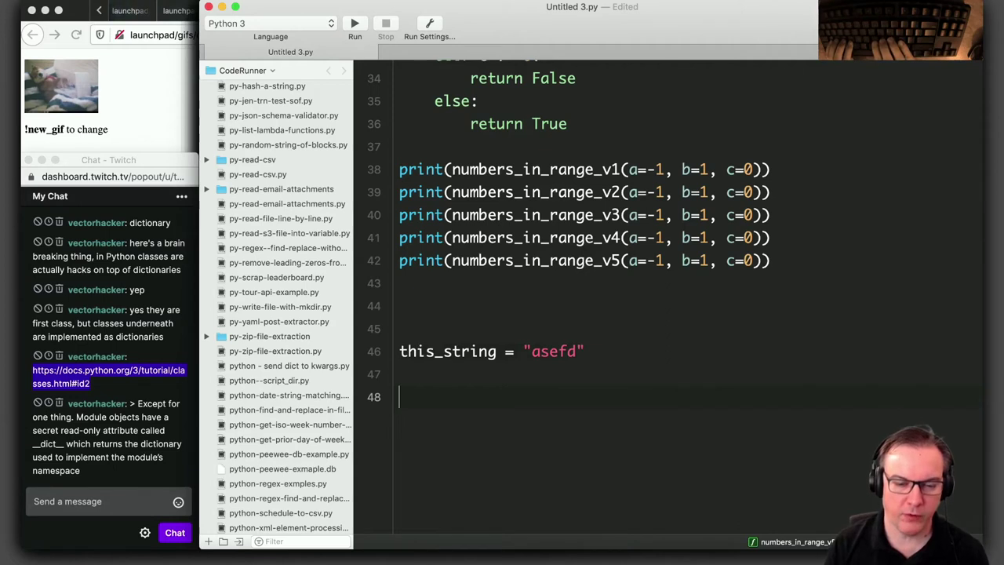
Add the statement print(this_string.__dict__) two lines below the this_string assignment
{"action": "type", "text": "this_string"}
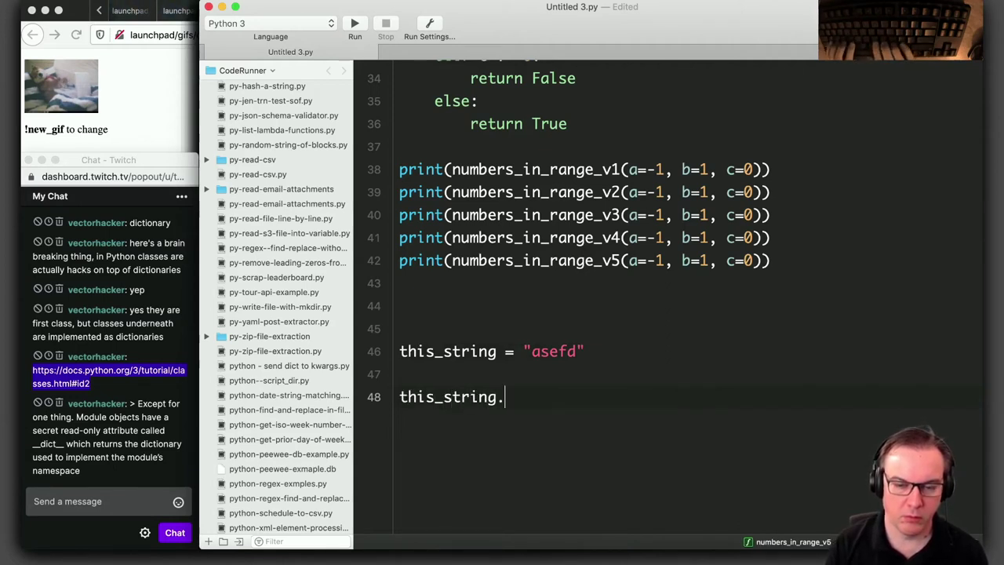
{"action": "type", "text": "."}
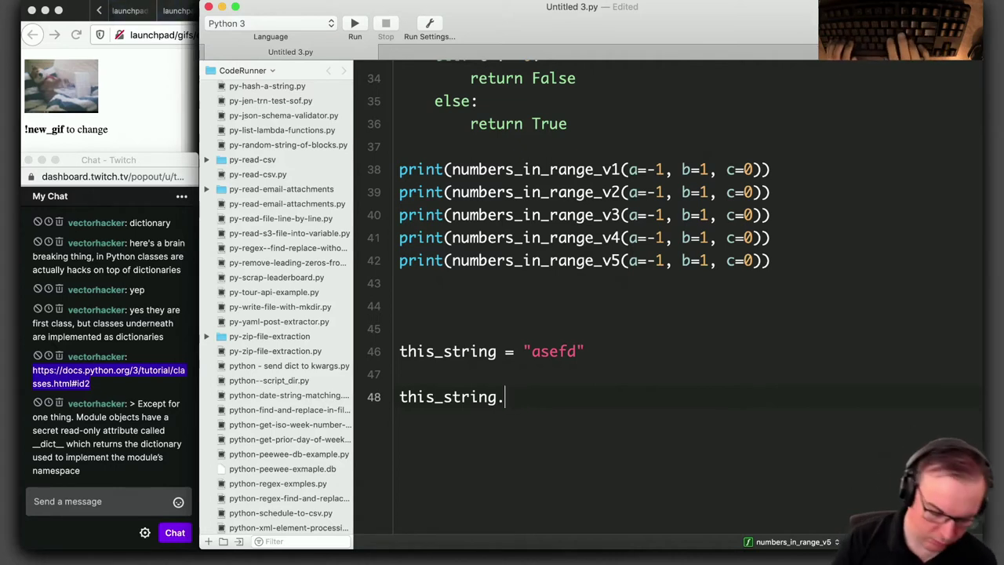
{"action": "type", "text": "__dict"}
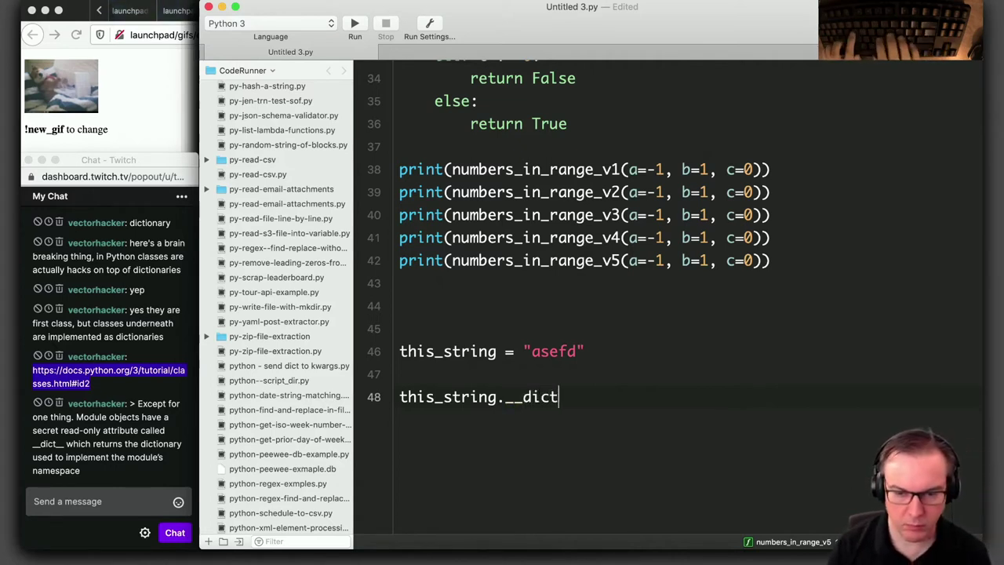
{"action": "type", "text": "__"}
{"action": "key", "text": "super+Left"}
{"action": "type", "text": "print("}
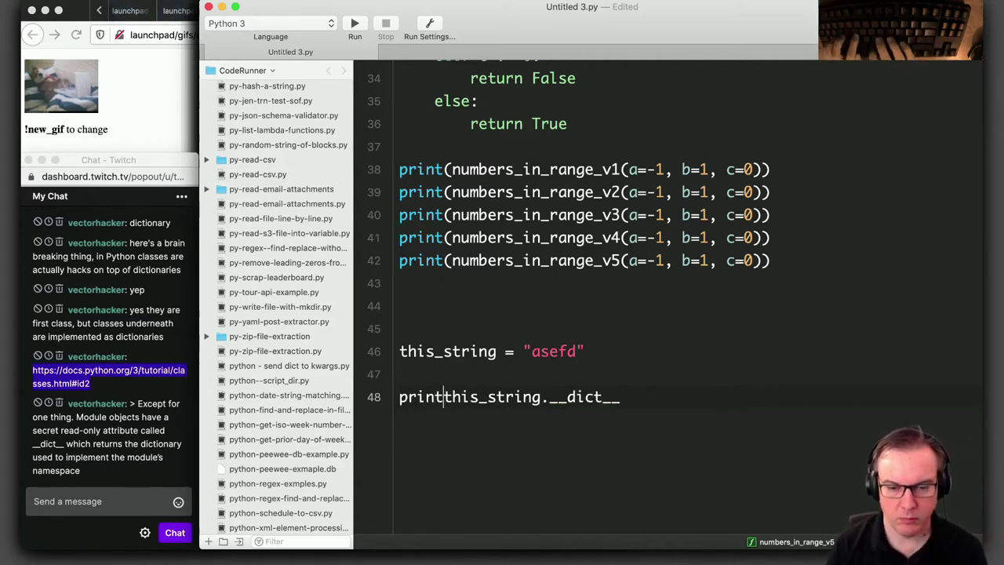
{"action": "key", "text": "super+Right"}
{"action": "type", "text": ")"}
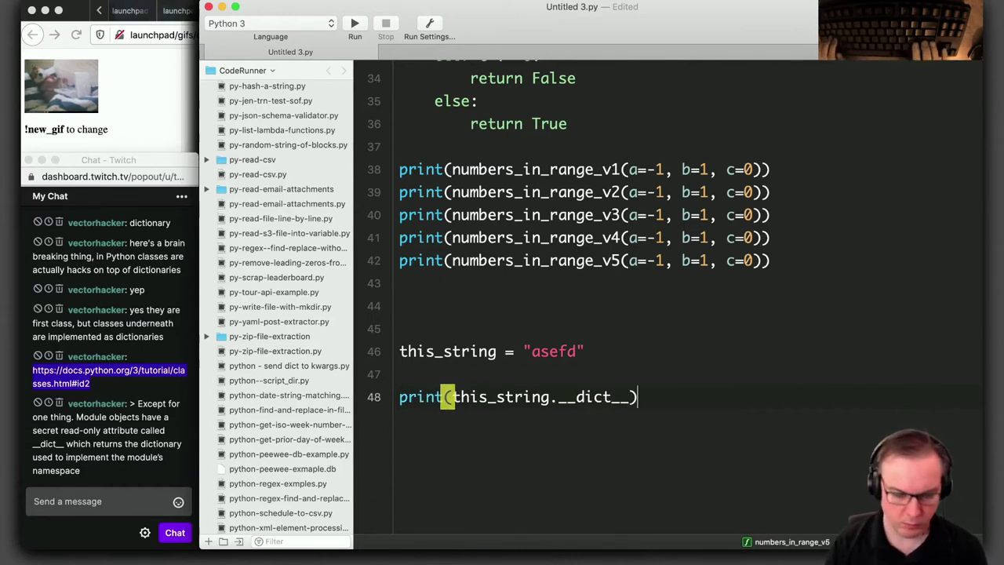
Move the this_string assignment and its print statement out of Untitled 3.py into a new Python 3 file and run it
{"action": "left_click", "coordinate": [585, 352]}
{"action": "key", "text": "shift+super+Left"}
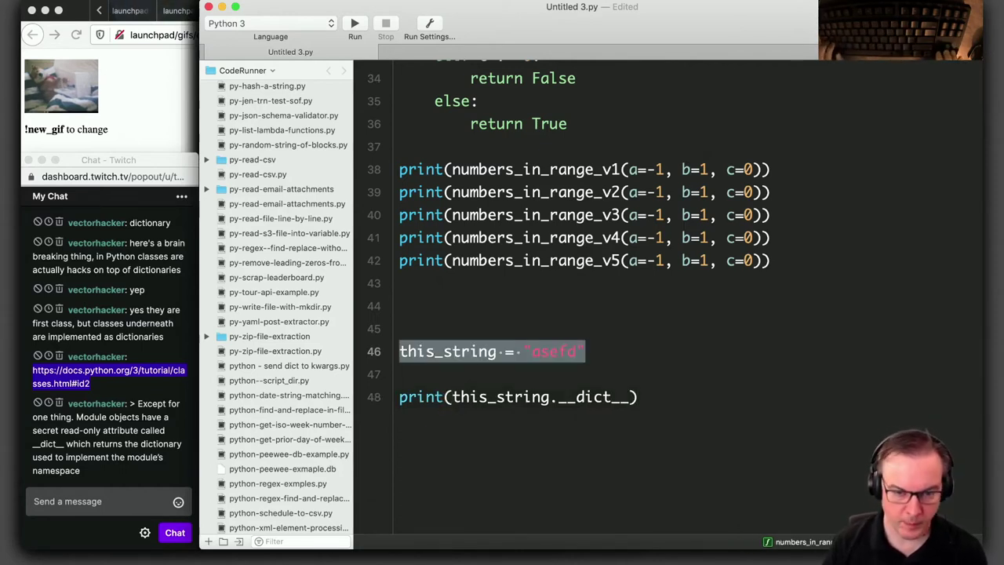
{"action": "key", "text": "Up"}
{"action": "key", "text": "shift+Down"}
{"action": "key", "text": "shift+Down"}
{"action": "key", "text": "shift+Down"}
{"action": "key", "text": "shift+Down"}
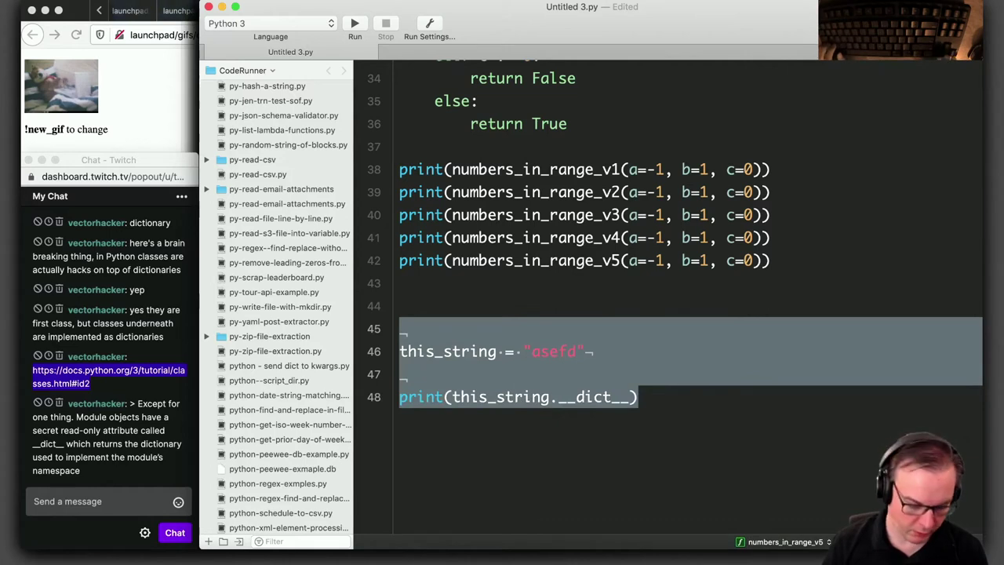
{"action": "key", "text": "super+x"}
{"action": "key", "text": "super+n"}
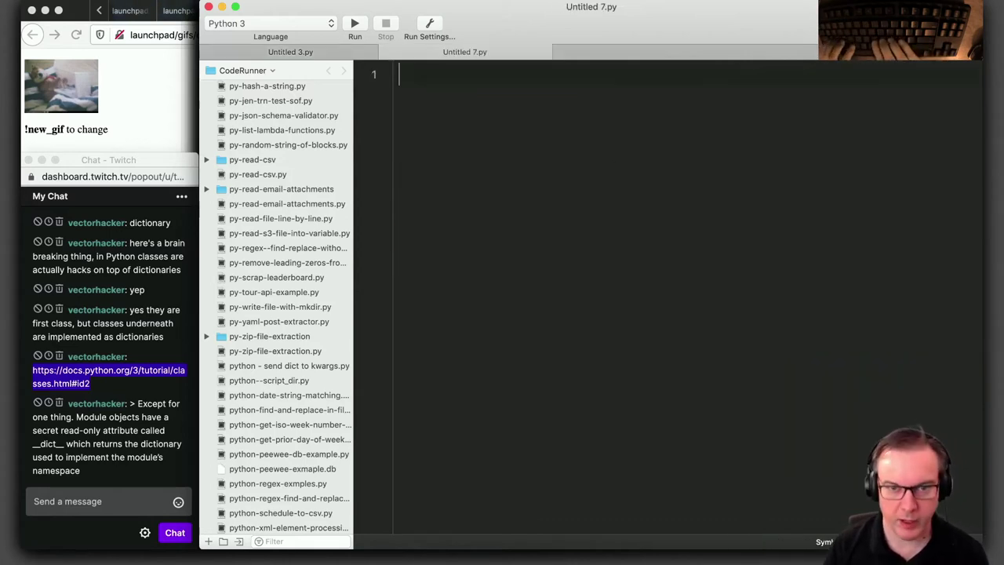
{"action": "key", "text": "super+v"}
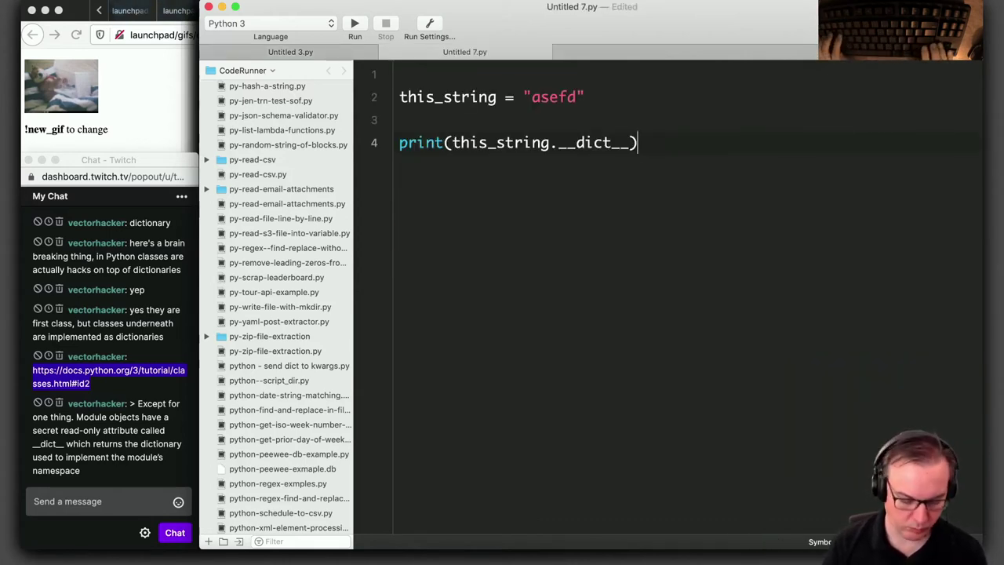
{"action": "key", "text": "super+r"}
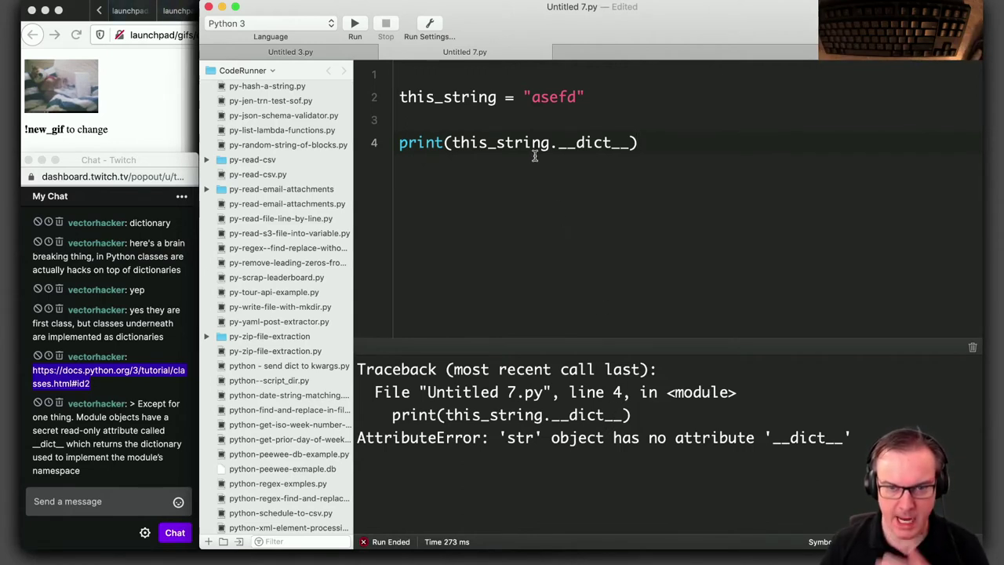
{"action": "key", "text": "Up"}
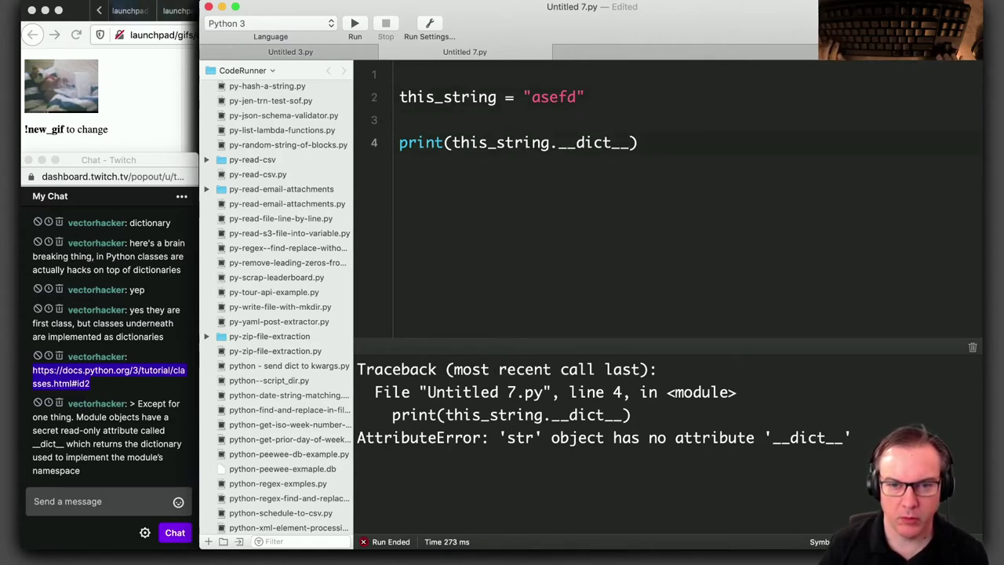
{"action": "key", "text": "Down"}
{"action": "key", "text": "Return"}
{"action": "key", "text": "Return"}
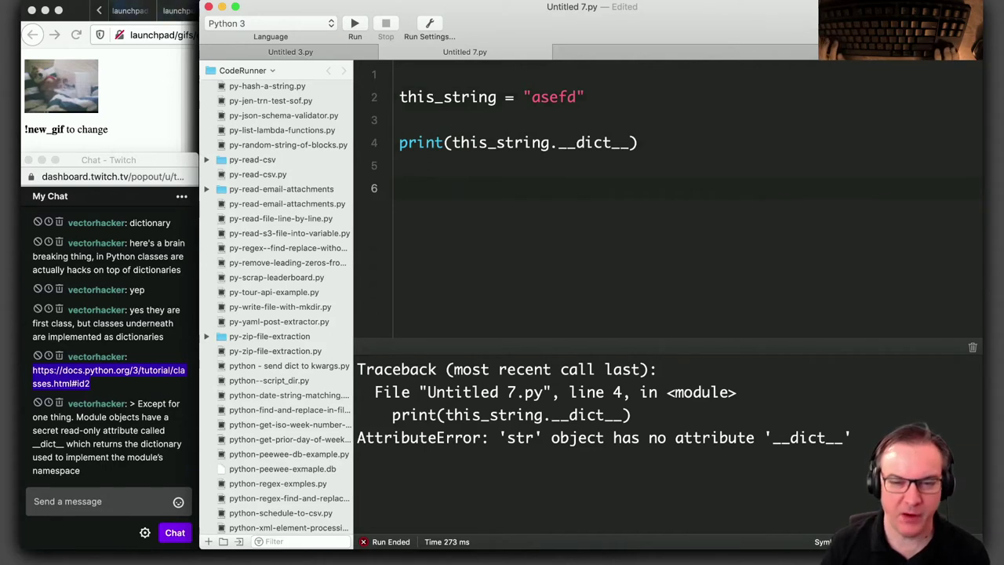
{"action": "key", "text": "shift+Up"}
{"action": "key", "text": "shift+Up"}
{"action": "key", "text": "shift+Up"}
{"action": "key", "text": "shift+Up"}
{"action": "key", "text": "Left"}
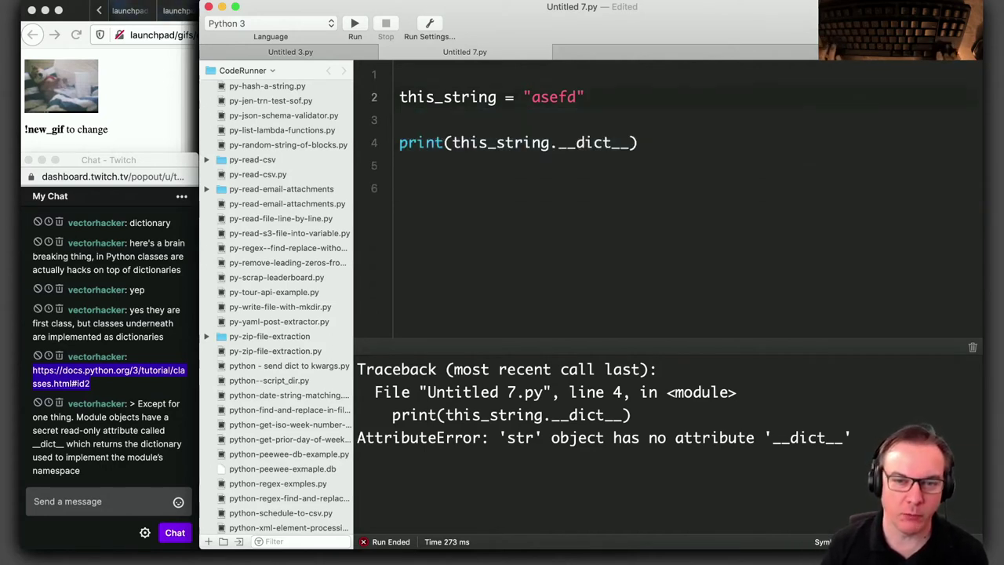
Clear all the code from Untitled 7.py and close the file, deleting the document instead of saving it
{"action": "key", "text": "Up"}
{"action": "key", "text": "shift+Down"}
{"action": "key", "text": "shift+Down"}
{"action": "key", "text": "shift+Down"}
{"action": "key", "text": "shift+Down"}
{"action": "key", "text": "shift+Down"}
{"action": "key", "text": "BackSpace"}
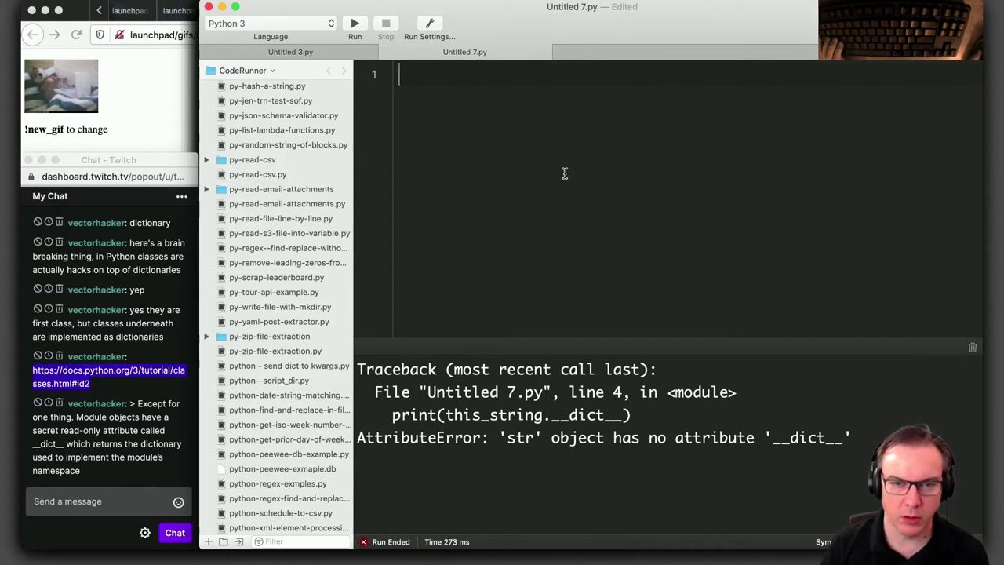
{"action": "key", "text": "super+w"}
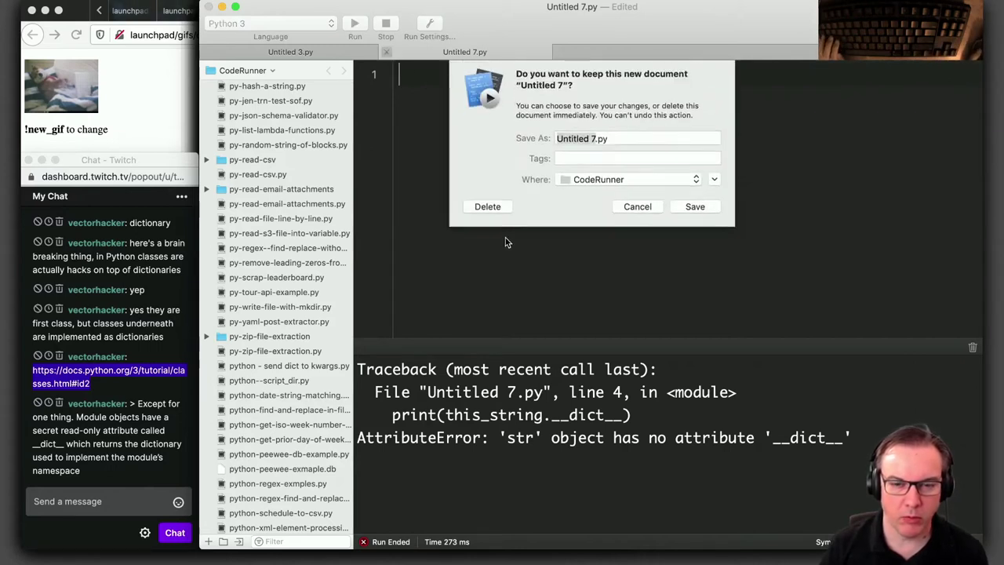
{"action": "left_click", "coordinate": [487, 212]}
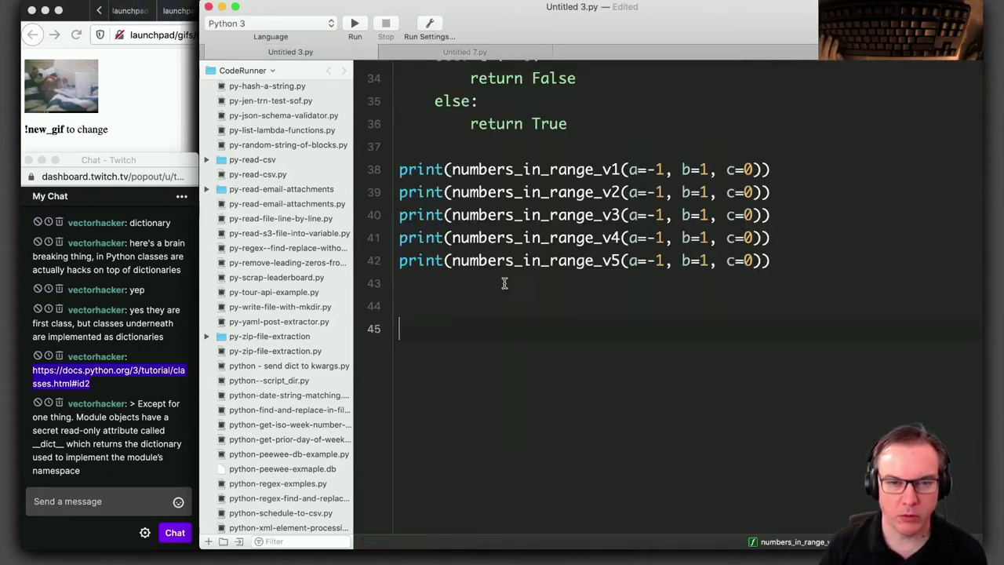
Switch back to Safari and show the localhost:1313/stream-notes-2020-10-25 page
{"action": "key", "text": "super+Tab"}
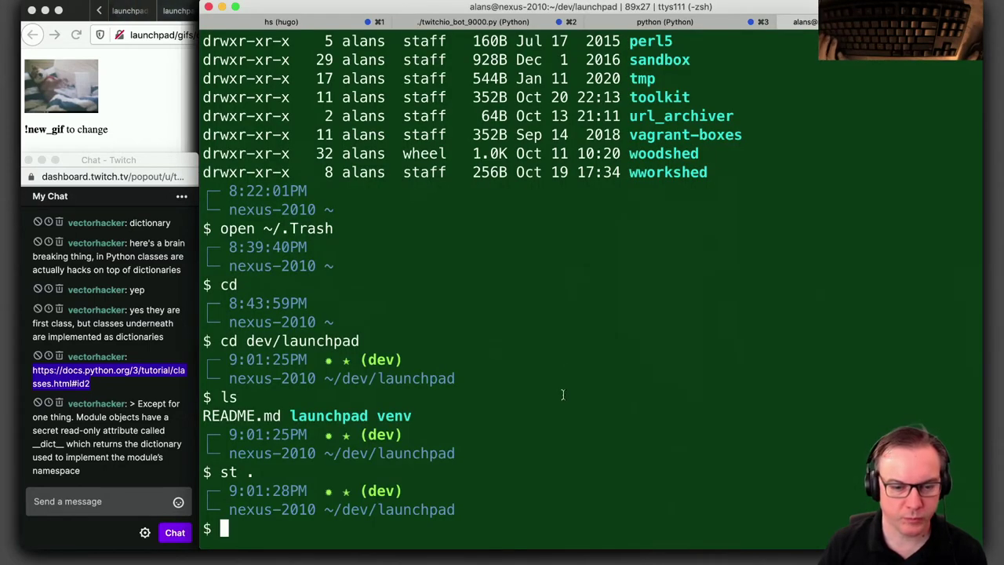
{"action": "key", "text": "super+Tab"}
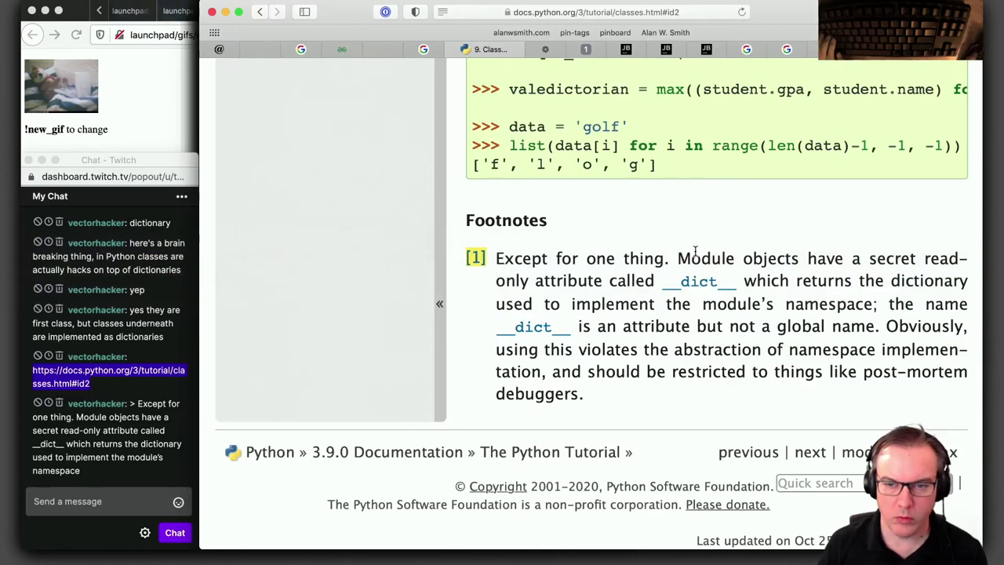
{"action": "left_click", "coordinate": [225, 49]}
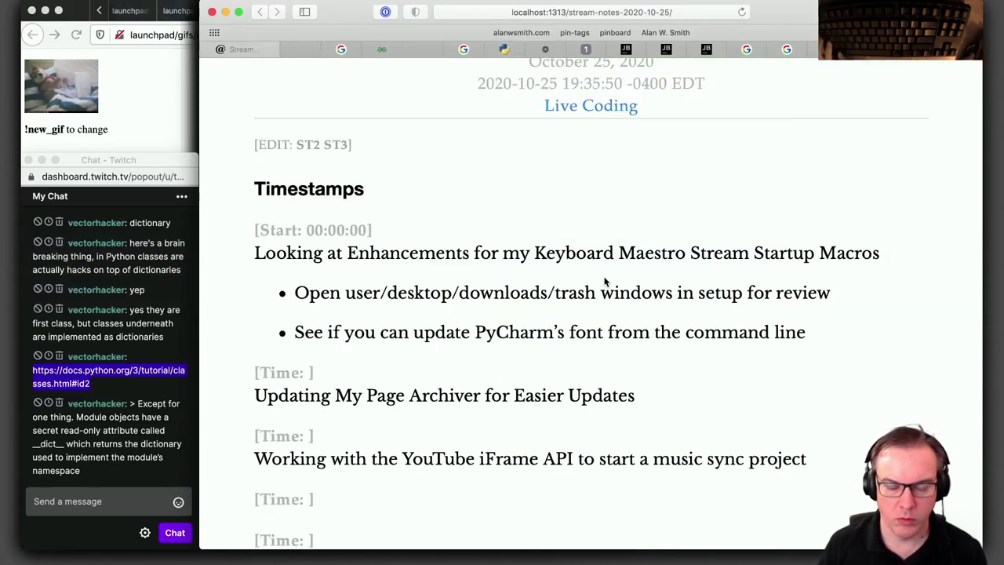
Switch to Sublime Text and look over the imports and the close_duplicate_tabs function in views.py
{"action": "key", "text": "super+Tab"}
{"action": "key", "text": "super+Tab"}
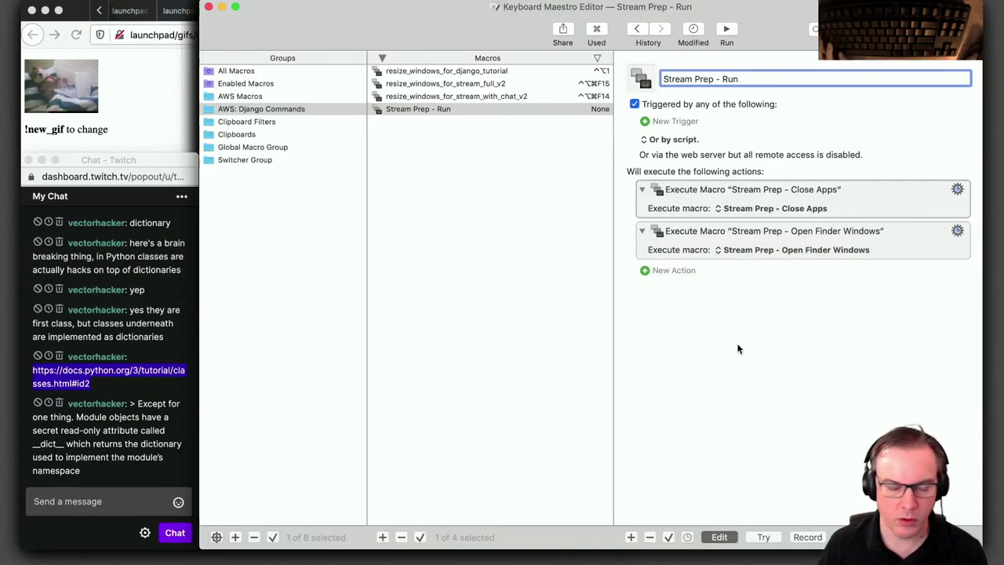
{"action": "key", "text": "super+Tab"}
{"action": "key", "text": "super+Tab"}
{"action": "key", "text": "super+Tab"}
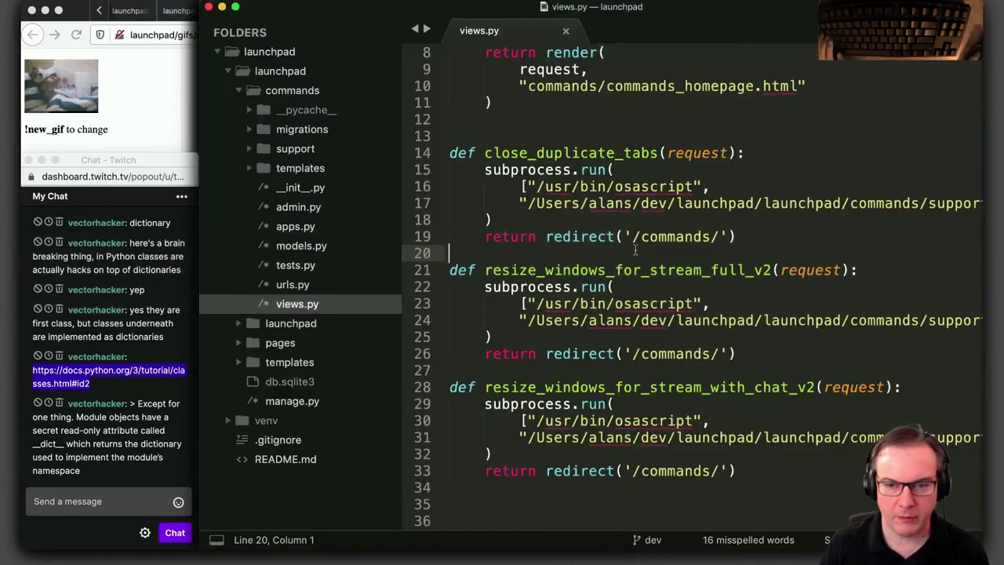
{"action": "left_click", "coordinate": [614, 203]}
{"action": "scroll", "coordinate": [584, 287], "scroll_direction": "up", "scroll_amount": 3}
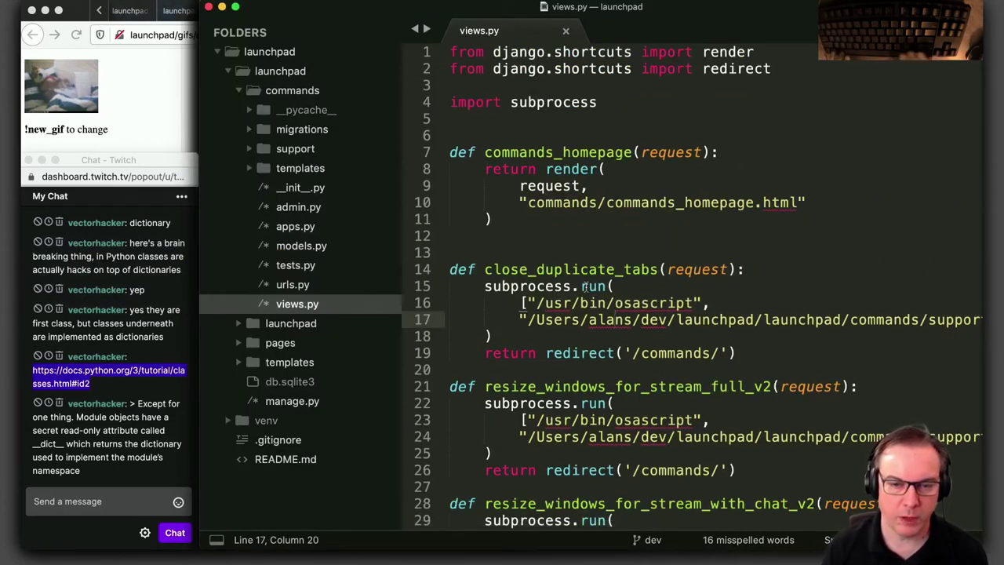
Return to the stream notes page in Safari
{"action": "key", "text": "super+space"}
{"action": "type", "text": "S"}
{"action": "key", "text": "Return"}
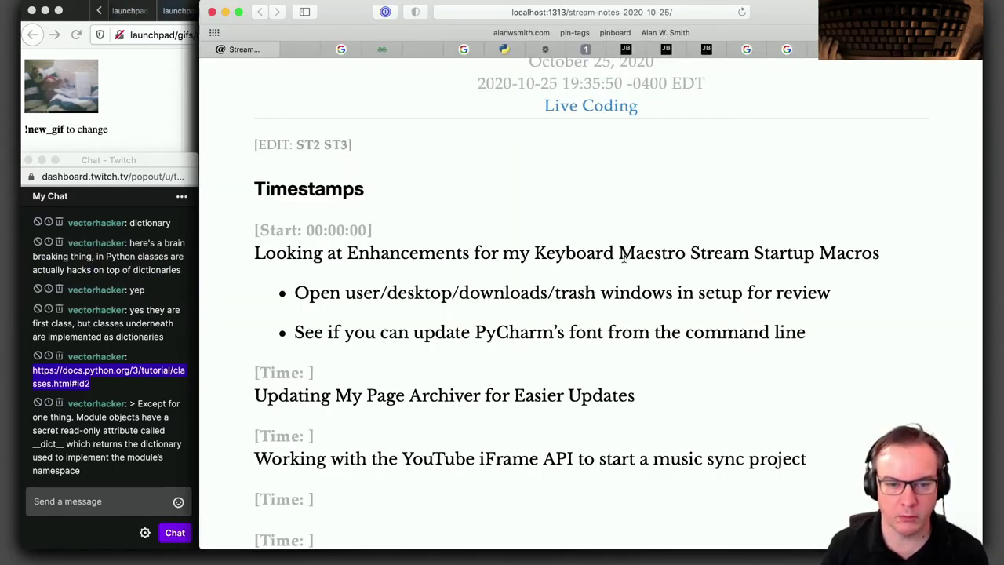
Switch to Sublime Text with the launchpad project's views.py open
{"action": "key", "text": "ctrl+alt+super+space"}
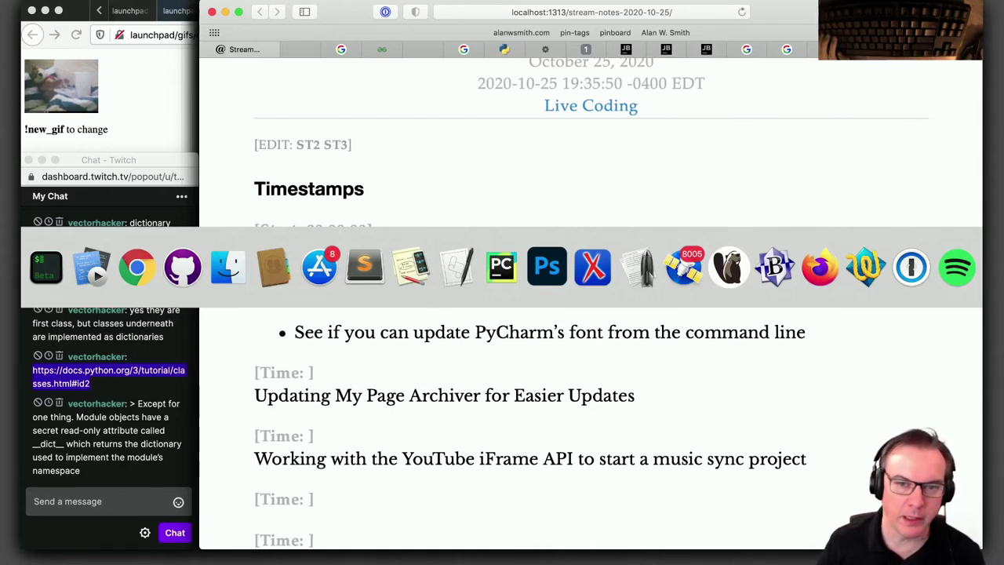
{"action": "key", "text": "Return"}
{"action": "key", "text": "ctrl+alt+super+space"}
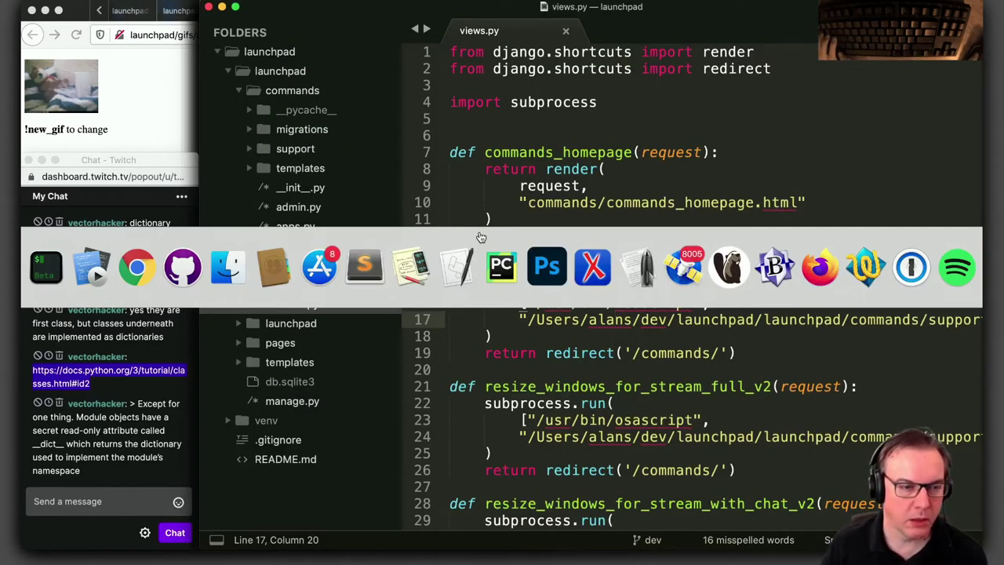
{"action": "key", "text": "Escape"}
{"action": "key", "text": "super+Tab"}
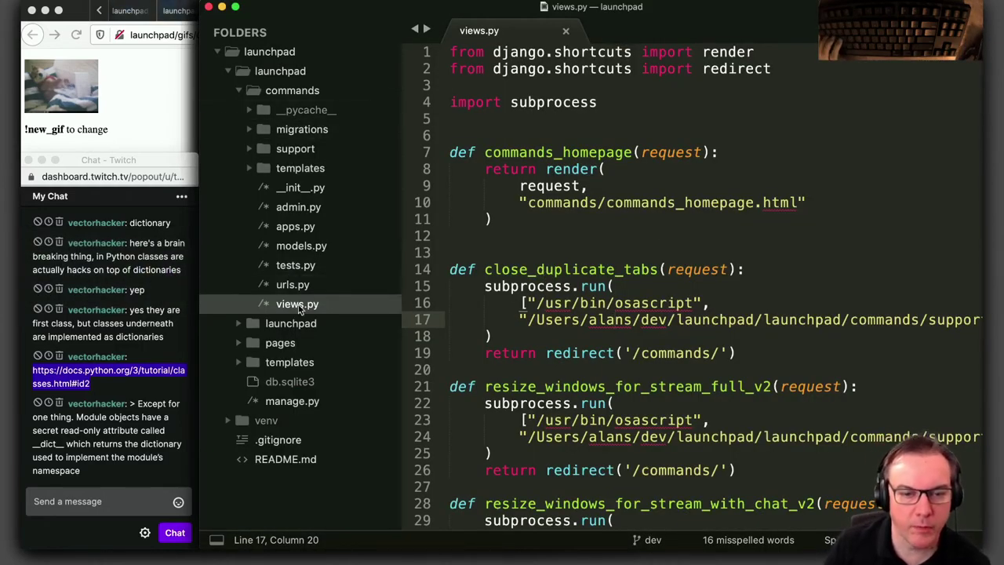
Add several blank lines in views.py below the resize_windows_for_stream_with_chat_v2 function
{"action": "left_click", "coordinate": [762, 288]}
{"action": "scroll", "coordinate": [762, 295], "scroll_direction": "down", "scroll_amount": 3}
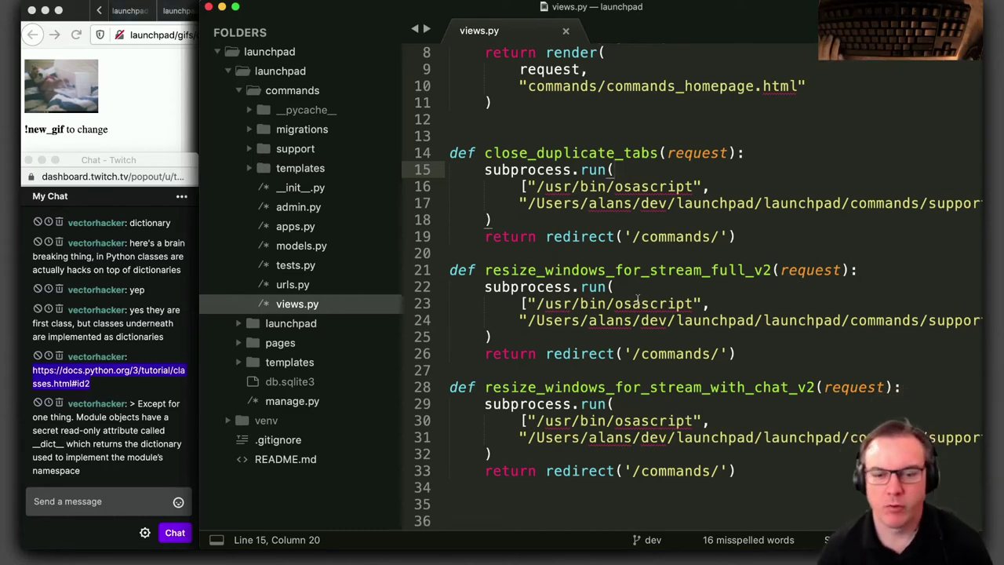
{"action": "left_click", "coordinate": [617, 403]}
{"action": "left_click", "coordinate": [615, 485]}
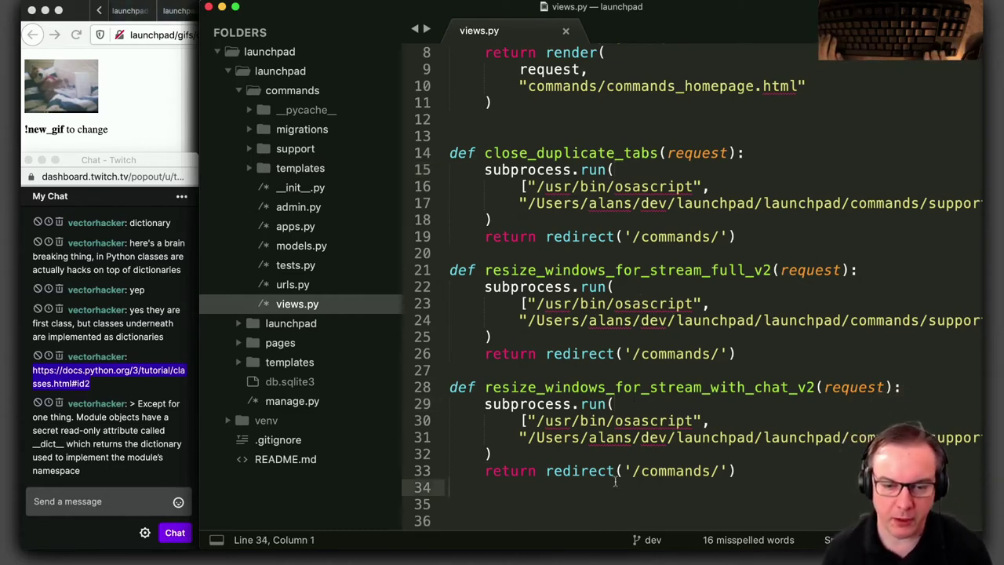
{"action": "key", "text": "Return"}
{"action": "key", "text": "Return"}
{"action": "key", "text": "Return"}
{"action": "key", "text": "Return"}
{"action": "key", "text": "Return"}
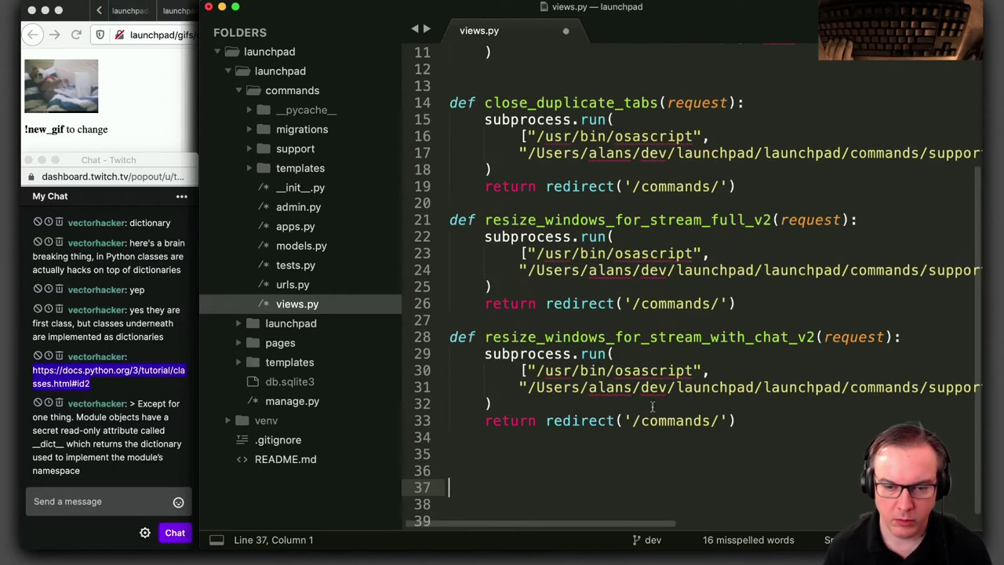
{"action": "key", "text": "Up"}
{"action": "key", "text": "Up"}
{"action": "key", "text": "Up"}
Write the function header "def prep_for_stream(reqeust):" in the blank space at the end of views.py
{"action": "type", "text": "def "}
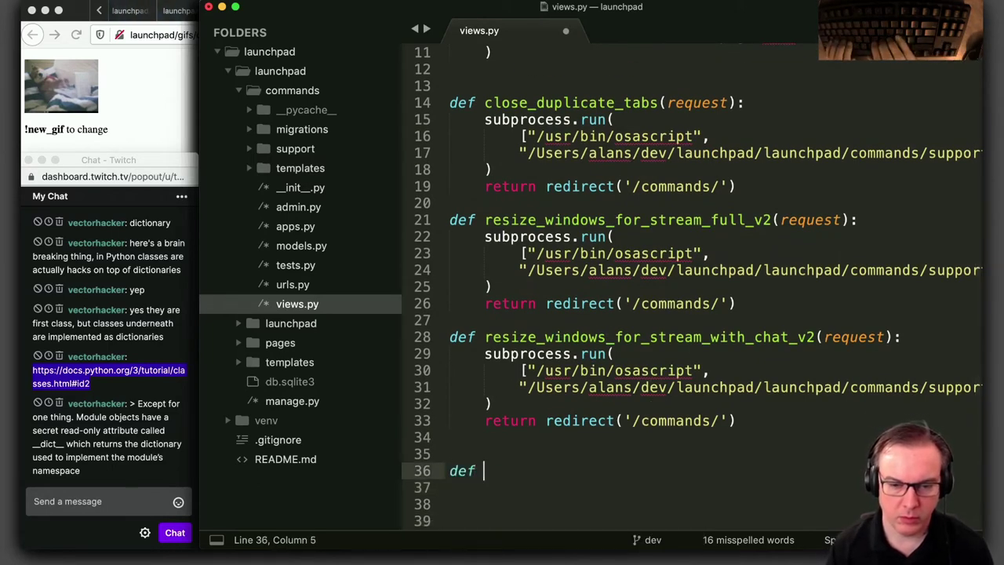
{"action": "type", "text": "prep"}
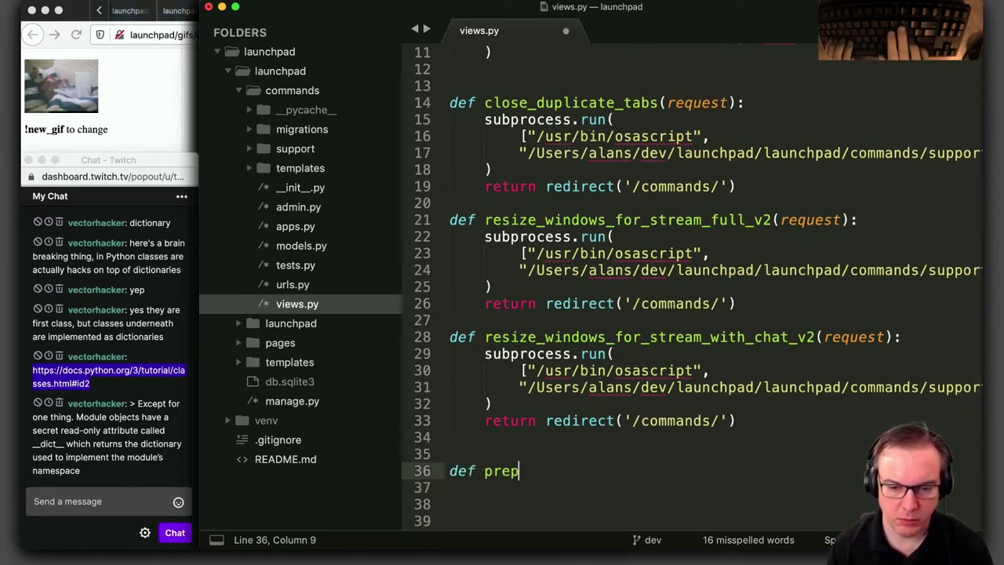
{"action": "type", "text": "_for_stream("}
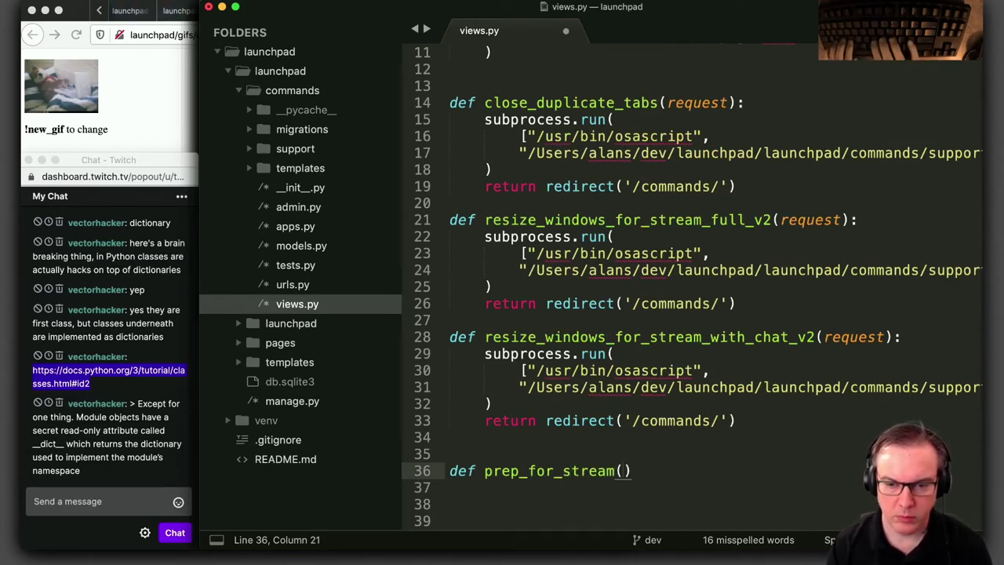
{"action": "type", "text": "reqeust)"}
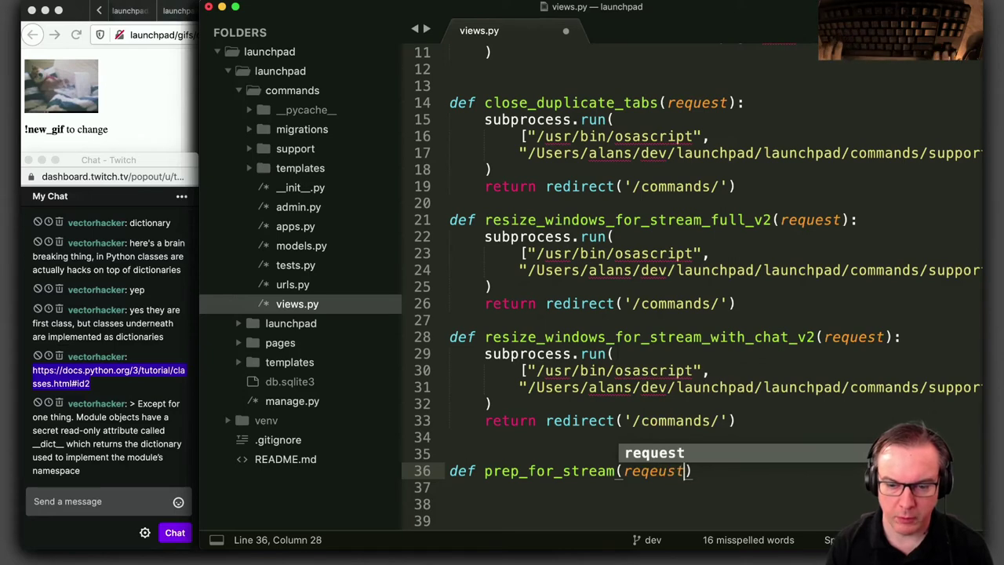
{"action": "type", "text": ":"}
{"action": "key", "text": "Return"}
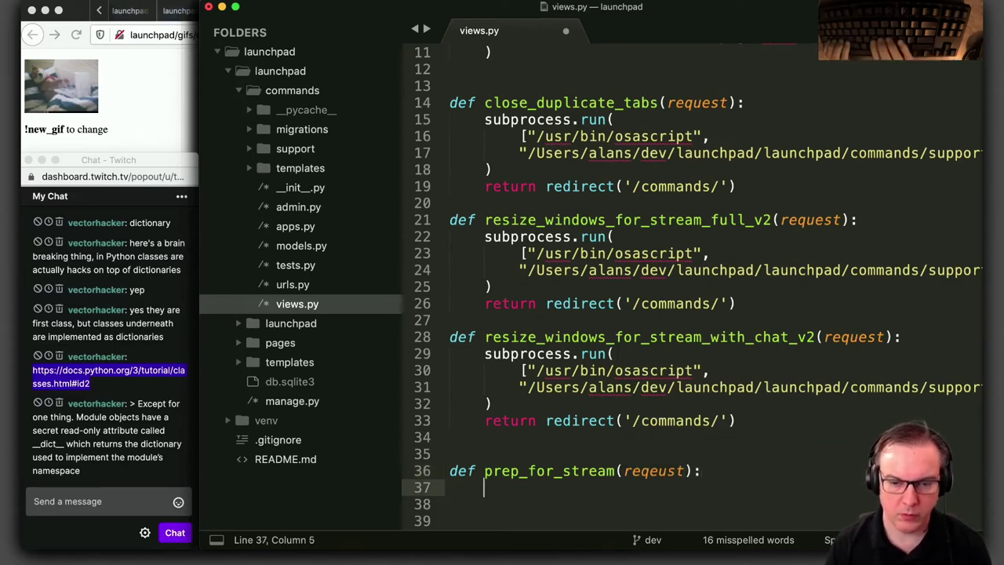
Copy the body of resize_windows_for_stream_with_chat_v2 into the new prep_for_stream function
{"action": "key", "text": "Up"}
{"action": "key", "text": "Up"}
{"action": "key", "text": "Up"}
{"action": "key", "text": "Up"}
{"action": "key", "text": "shift+Up"}
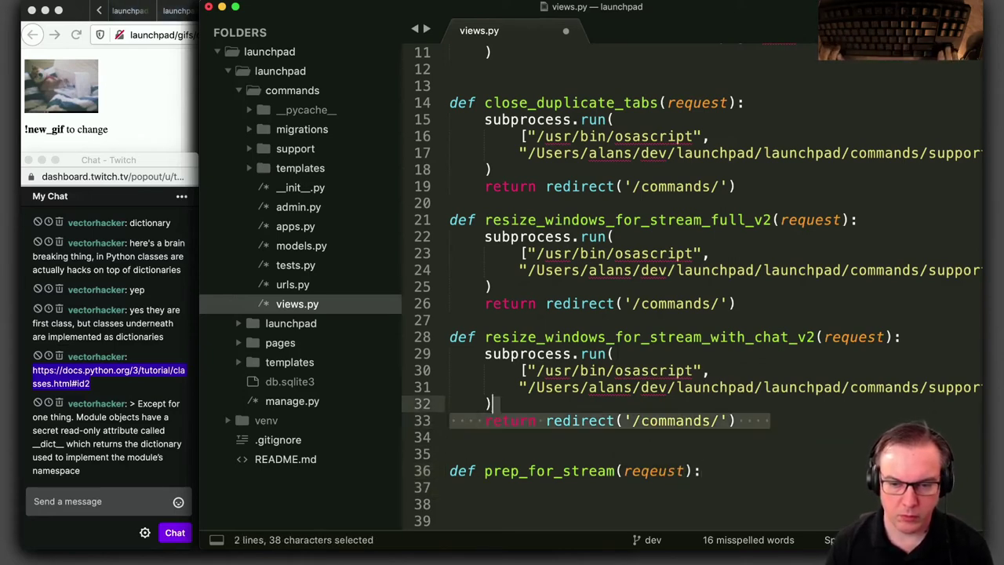
{"action": "key", "text": "shift+Up"}
{"action": "key", "text": "shift+Up"}
{"action": "key", "text": "shift+Up"}
{"action": "key", "text": "shift+super+Left"}
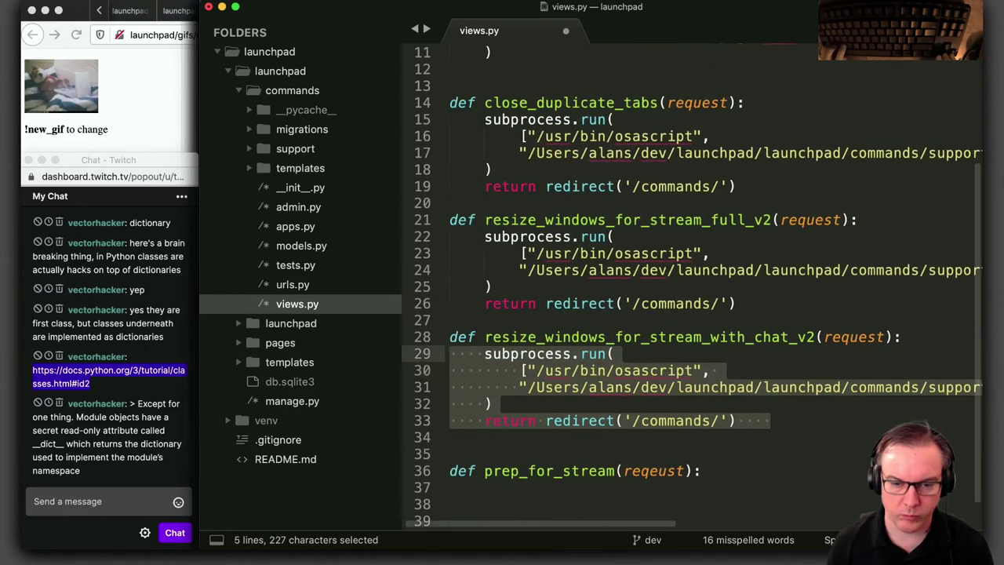
{"action": "key", "text": "super+c"}
{"action": "key", "text": "Right"}
{"action": "key", "text": "Down"}
{"action": "key", "text": "Down"}
{"action": "key", "text": "Down"}
{"action": "key", "text": "super+v"}
{"action": "key", "text": "Up"}
{"action": "key", "text": "Up"}
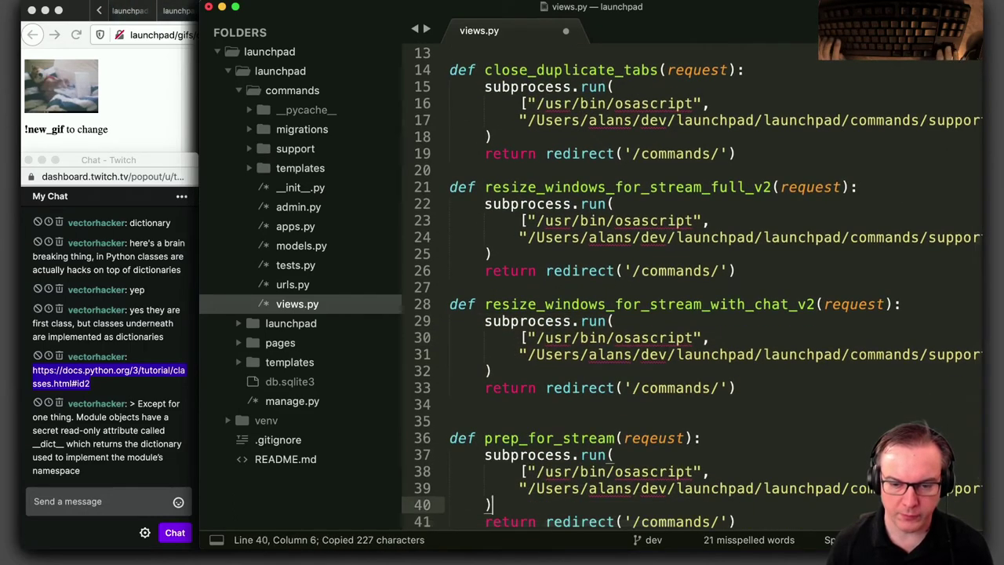
{"action": "key", "text": "Down"}
{"action": "key", "text": "Down"}
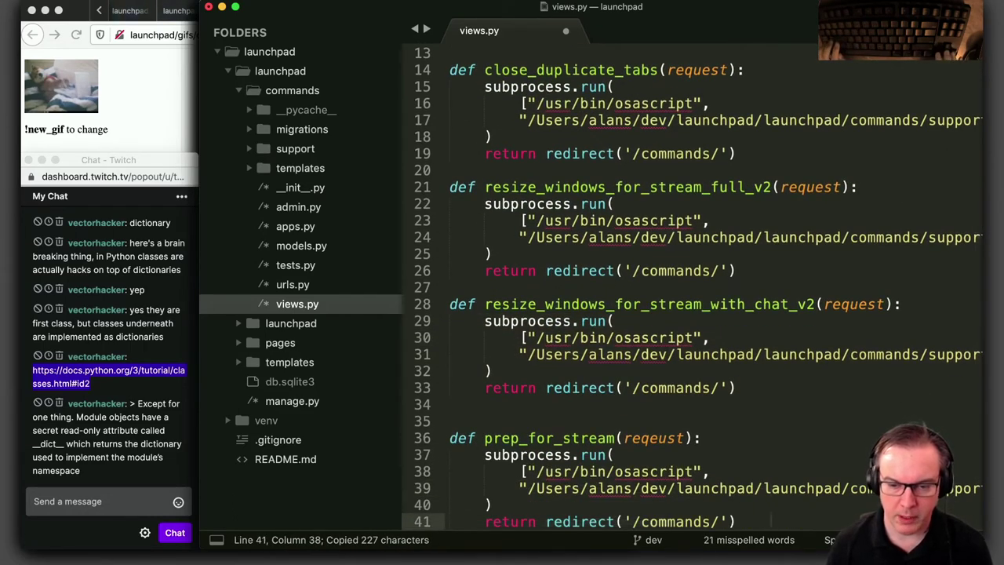
Delete the subprocess.run block from prep_for_stream, leaving only the return redirect('/commands/') line, and save views.py
{"action": "key", "text": "BackSpace"}
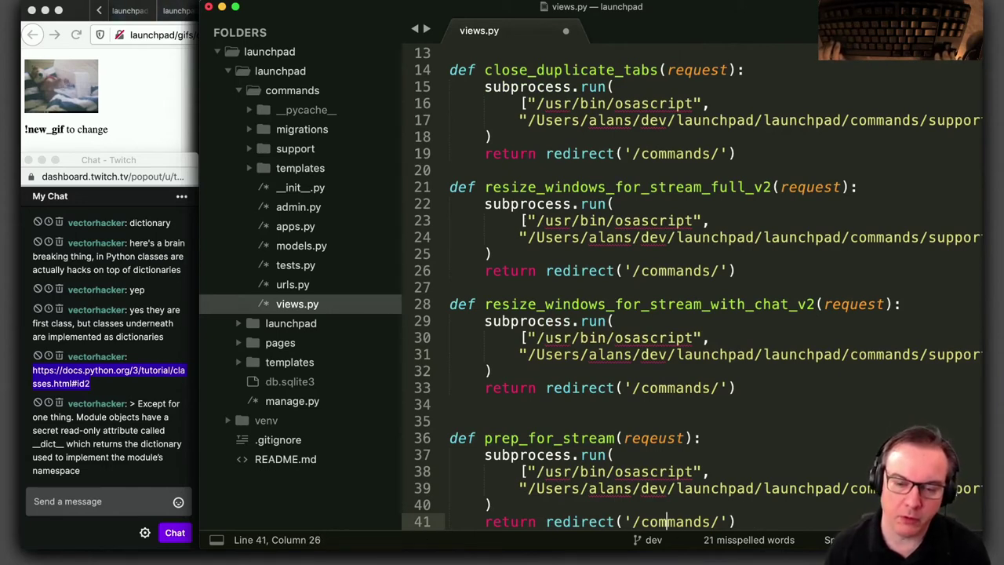
{"action": "key", "text": "Up"}
{"action": "key", "text": "Up"}
{"action": "key", "text": "Down"}
{"action": "key", "text": "shift+Up"}
{"action": "key", "text": "shift+Up"}
{"action": "key", "text": "shift+Up"}
{"action": "key", "text": "shift+Home"}
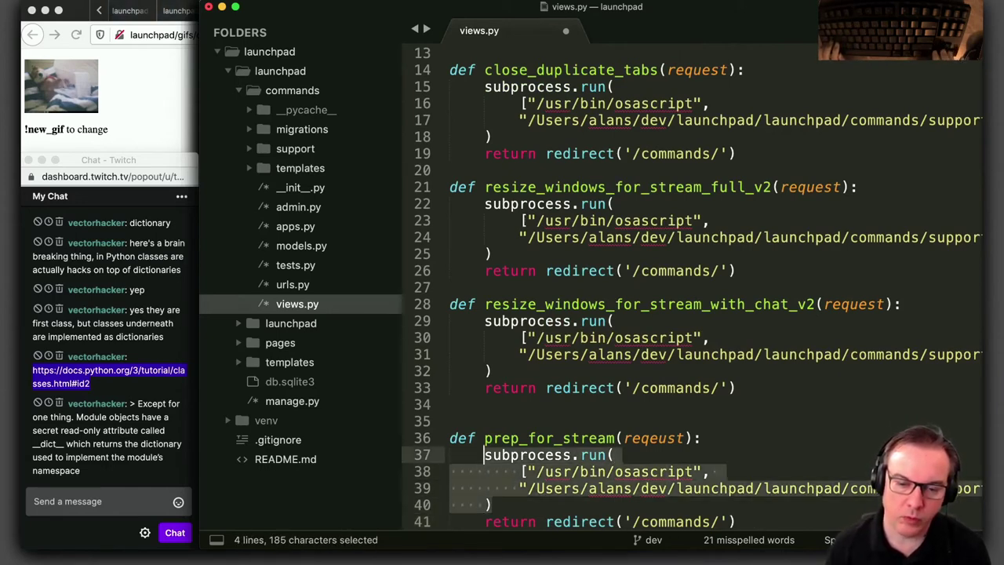
{"action": "key", "text": "BackSpace"}
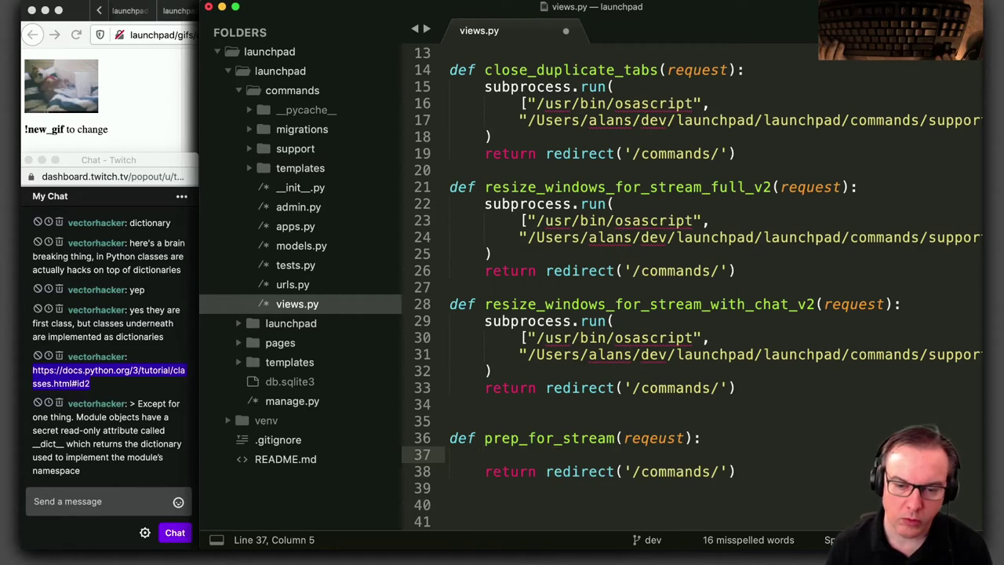
{"action": "key", "text": "BackSpace"}
{"action": "key", "text": "super+s"}
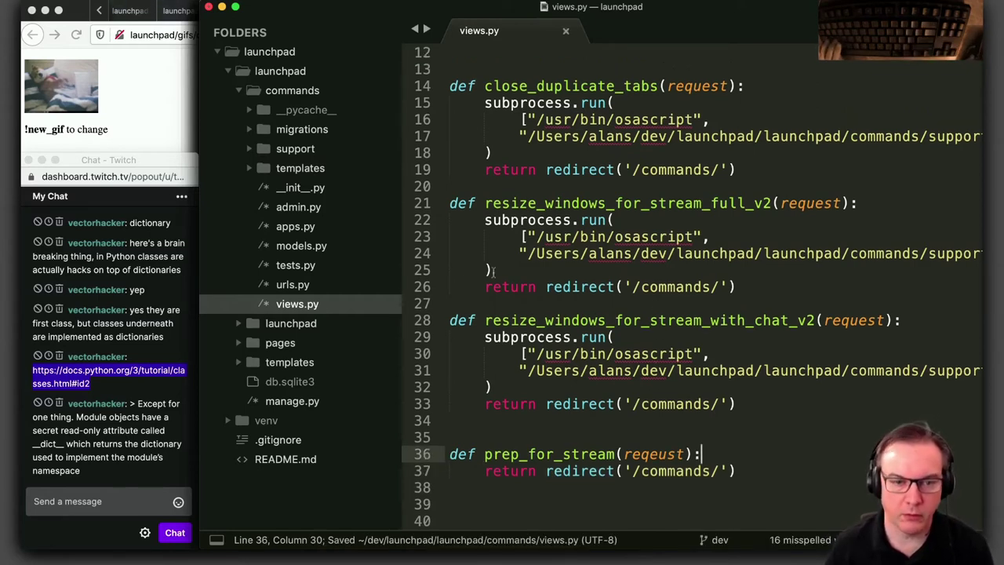
Copy the prep_for_stream function name from views.py and open urls.py at the end of the close_duplicate_tabs path
{"action": "double_click", "coordinate": [560, 455]}
{"action": "key", "text": "super+c"}
{"action": "left_click", "coordinate": [294, 286]}
{"action": "left_click", "coordinate": [556, 354]}
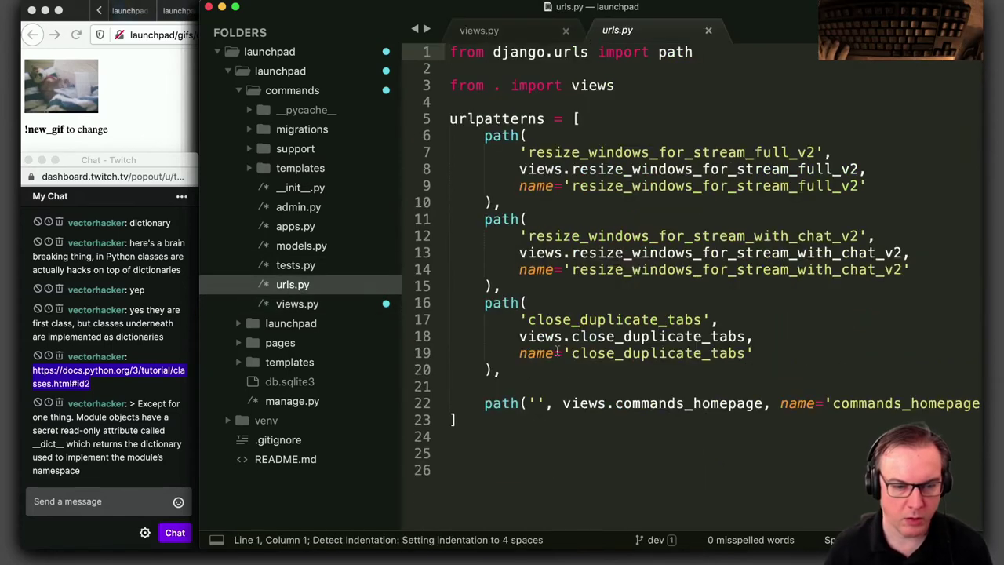
{"action": "left_click", "coordinate": [602, 386]}
{"action": "key", "text": "Up"}
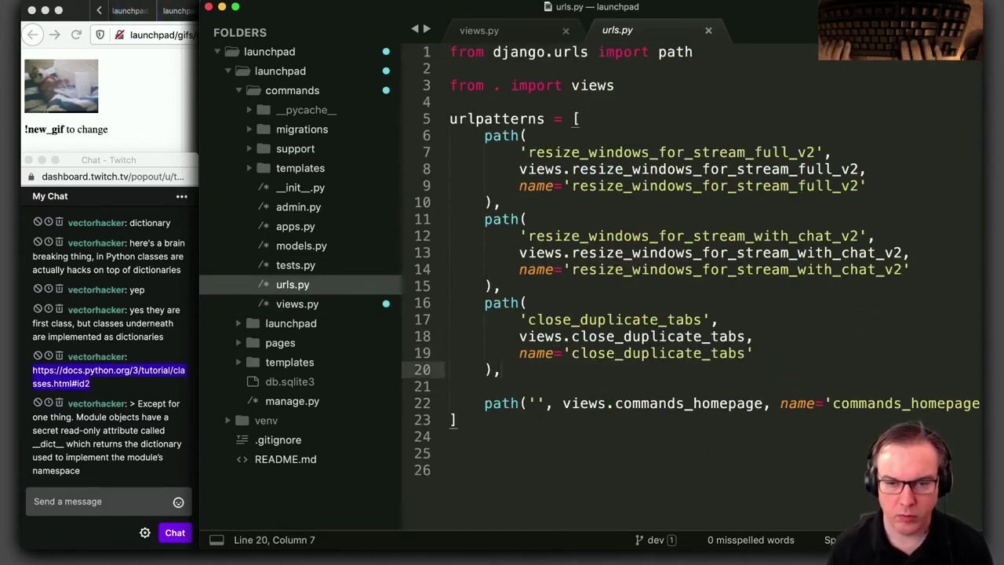
Add an empty multi-line path() entry after the close_duplicate_tabs path in urlpatterns
{"action": "key", "text": "Return"}
{"action": "type", "text": "path"}
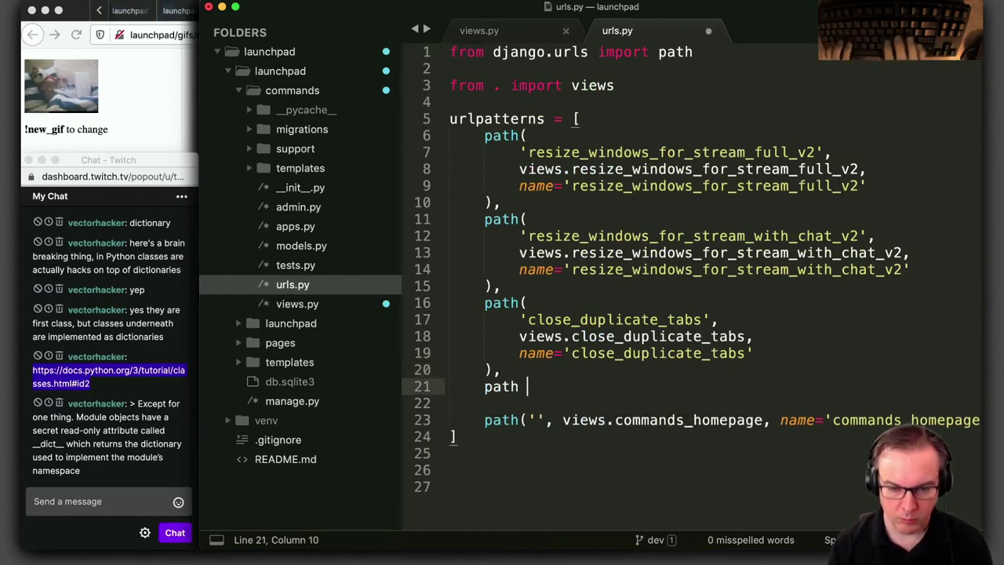
{"action": "key", "text": "BackSpace"}
{"action": "type", "text": "("}
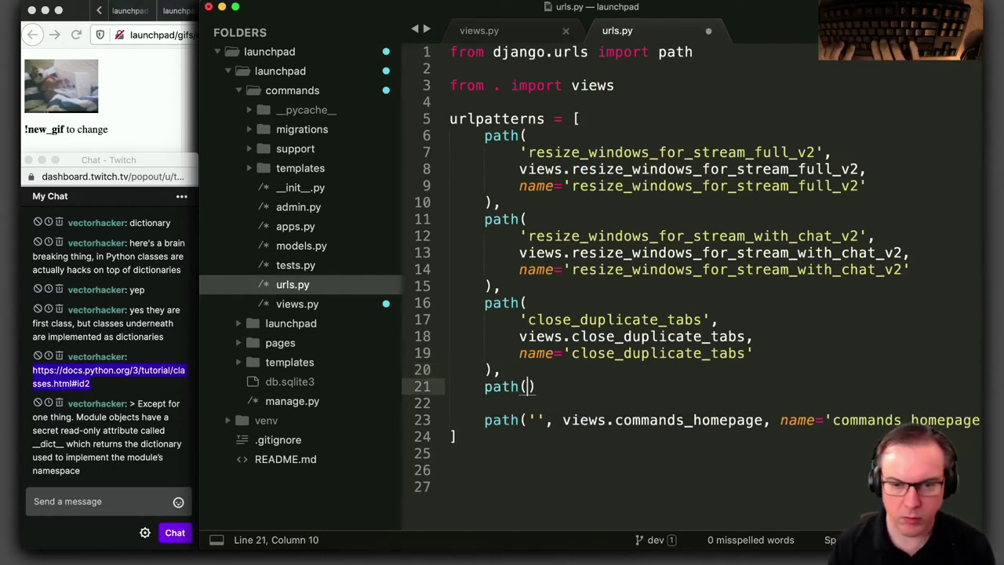
{"action": "key", "text": "Return"}
{"action": "key", "text": "Return"}
{"action": "key", "text": "BackSpace"}
{"action": "key", "text": "Up"}
{"action": "key", "text": "Tab"}
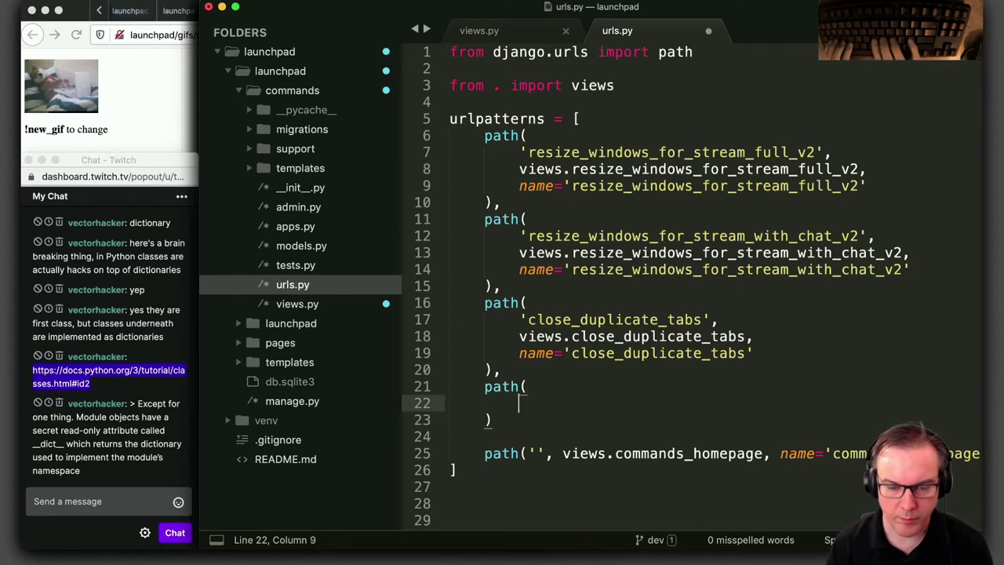
Fill the new path with the route 'prep_for_stream', the view views.prep_for_stream and name='prep_for_stream'
{"action": "type", "text": "'prep_for_stream',"}
{"action": "key", "text": "Return"}
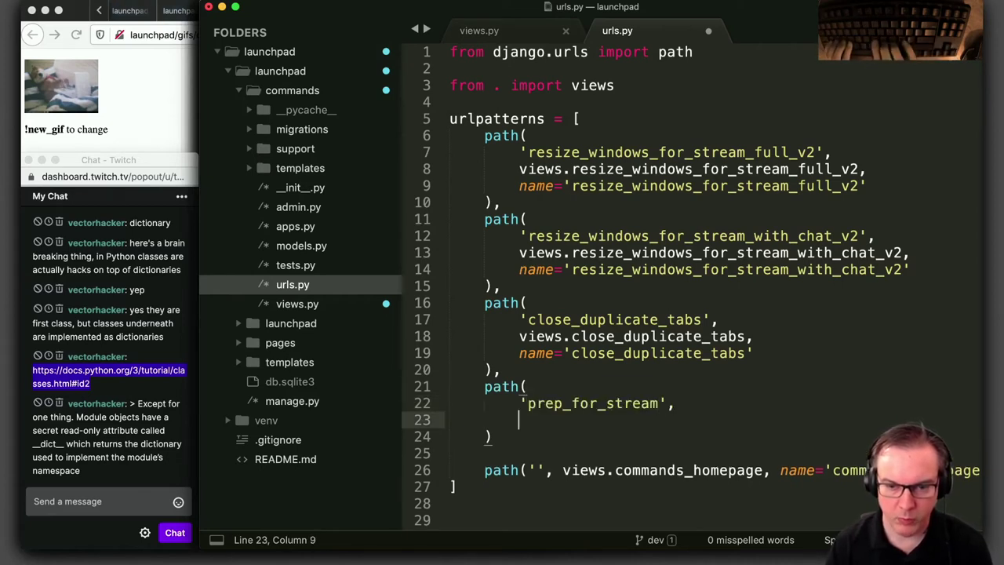
{"action": "type", "text": "views.prep_for_stream"}
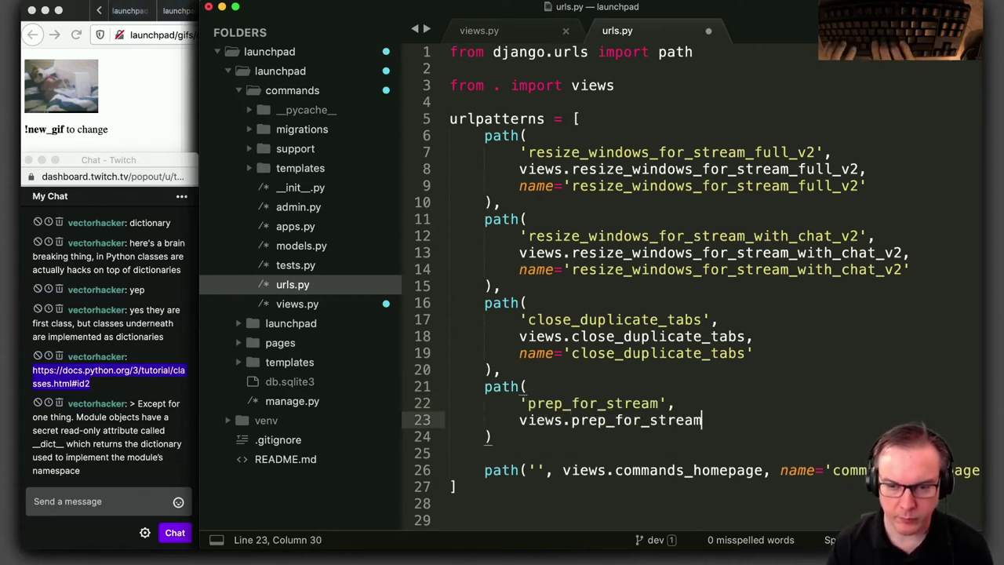
{"action": "type", "text": ","}
{"action": "key", "text": "Return"}
{"action": "type", "text": "nam"}
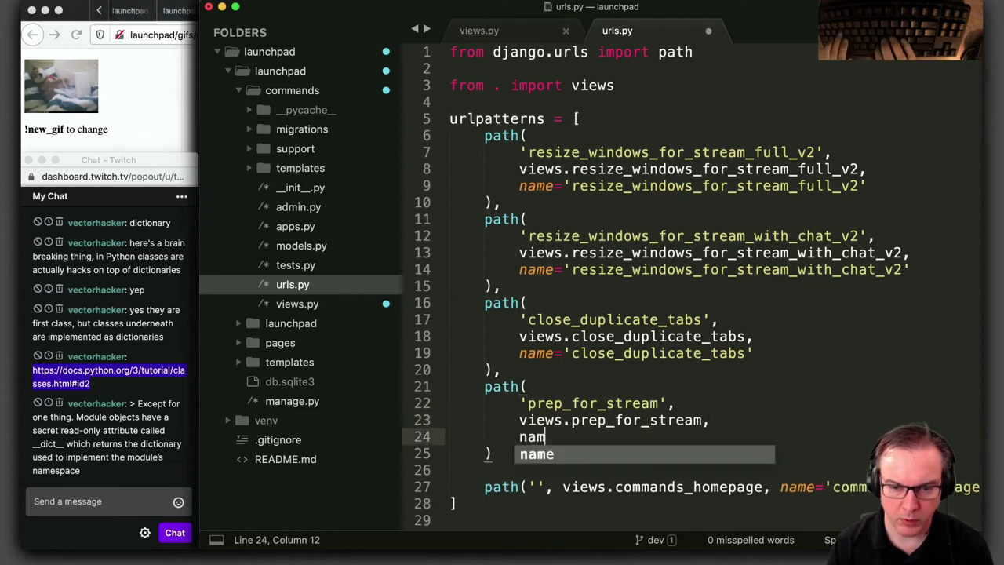
{"action": "type", "text": "e='prep_for_stream'"}
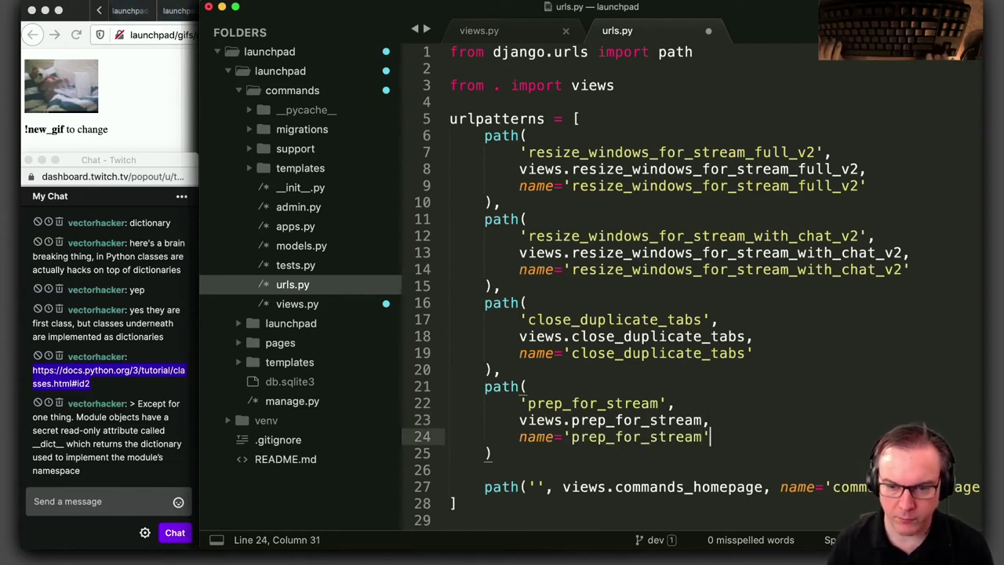
{"action": "left_click", "coordinate": [450, 470]}
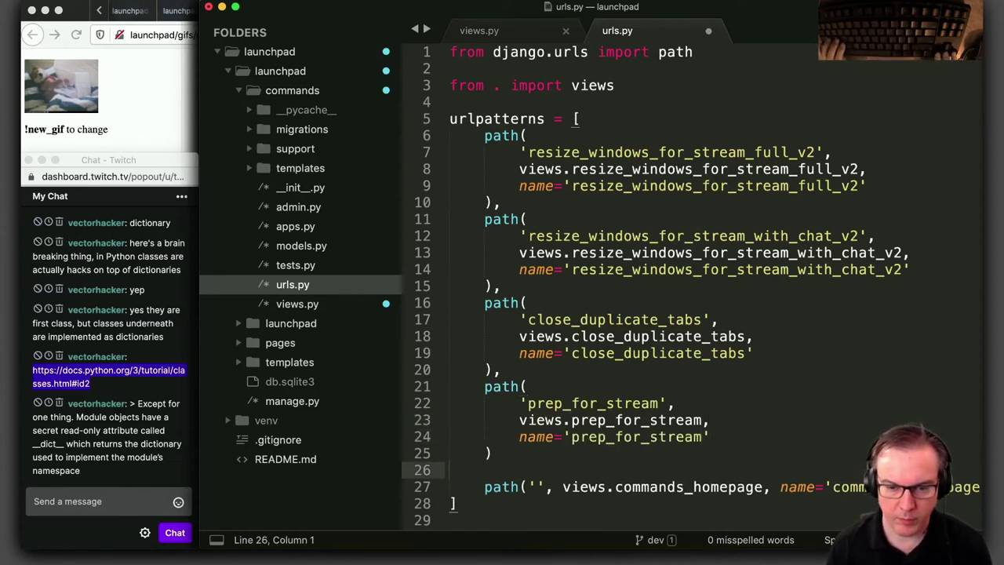
Save urls.py and copy the prep_for_stream route name from the new path
{"action": "double_click", "coordinate": [592, 403]}
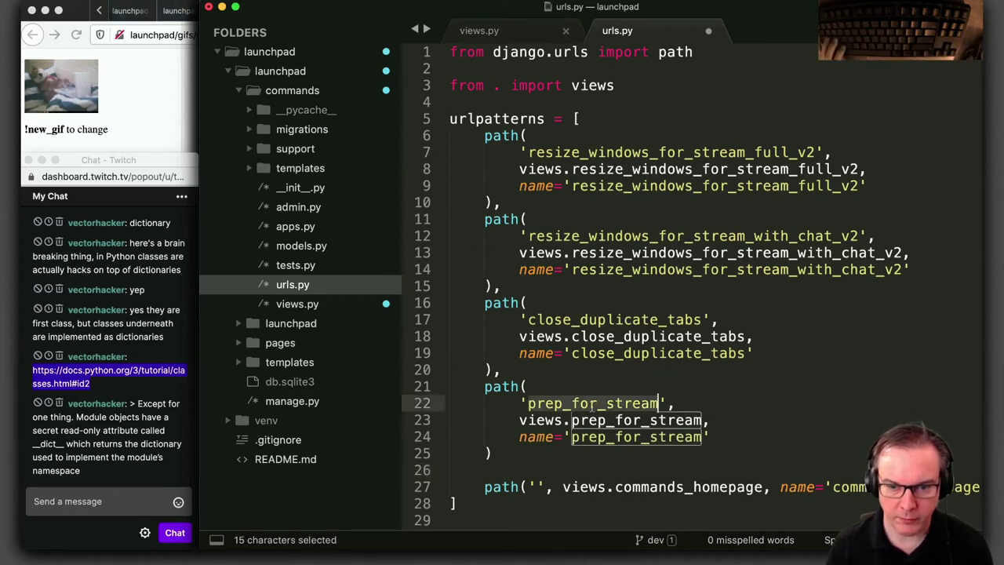
{"action": "key", "text": "super+c"}
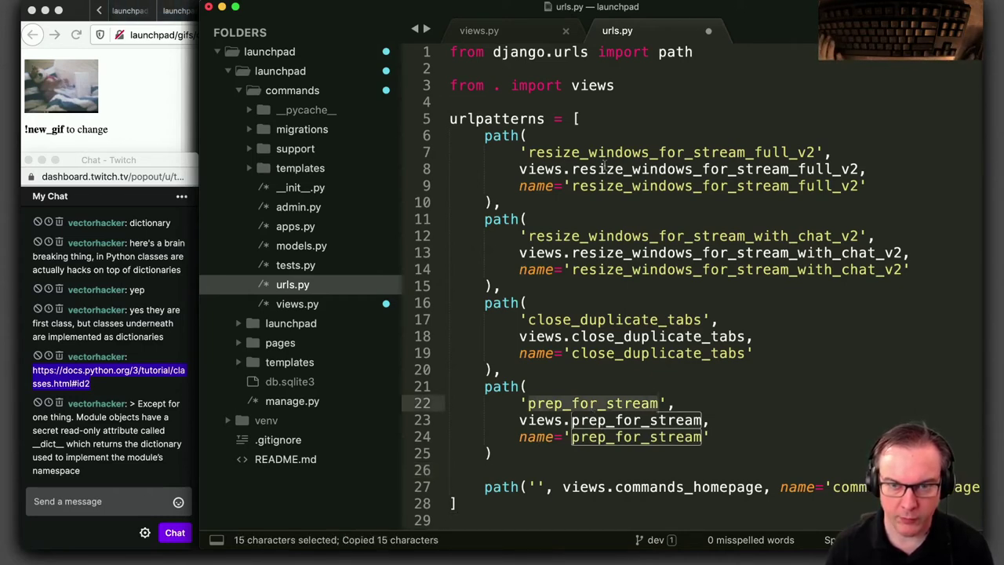
{"action": "key", "text": "super+s"}
{"action": "key", "text": "super+alt+Left"}
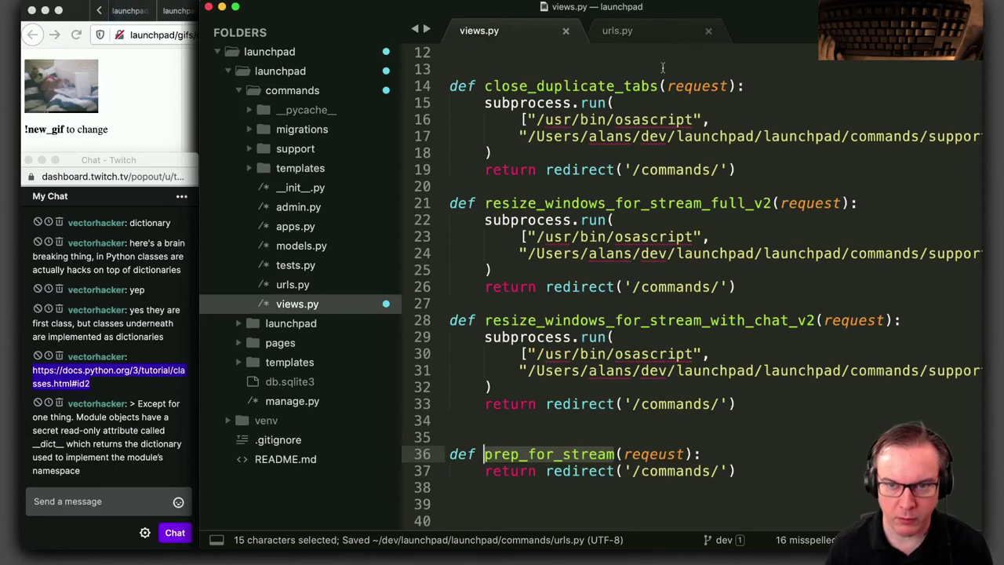
{"action": "key", "text": "super+alt+Right"}
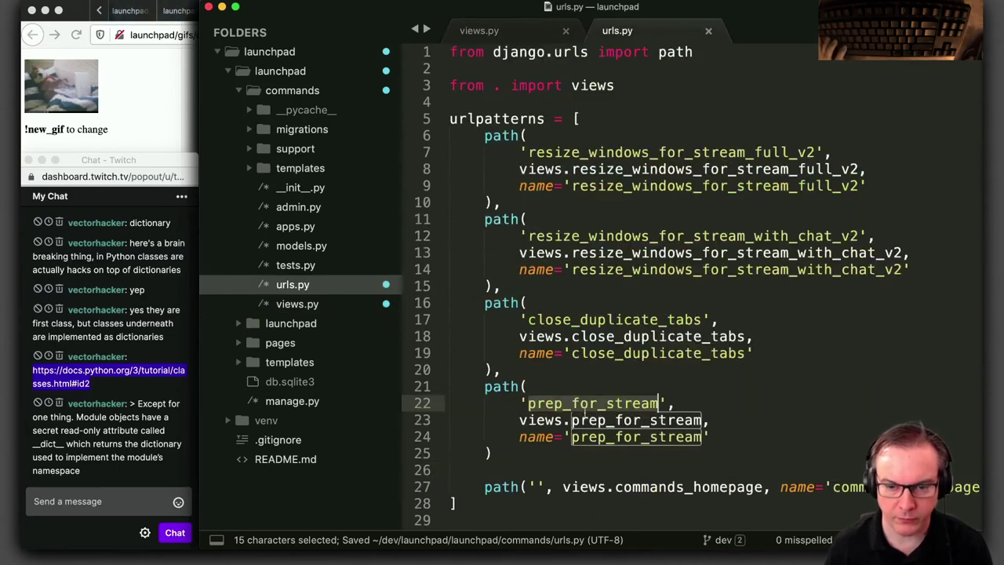
{"action": "key", "text": "super+c"}
Switch to Safari and open the Launchpad page at 127.0.0.1:8000 in a new tab
{"action": "key", "text": "alt+space"}
{"action": "key", "text": "Return"}
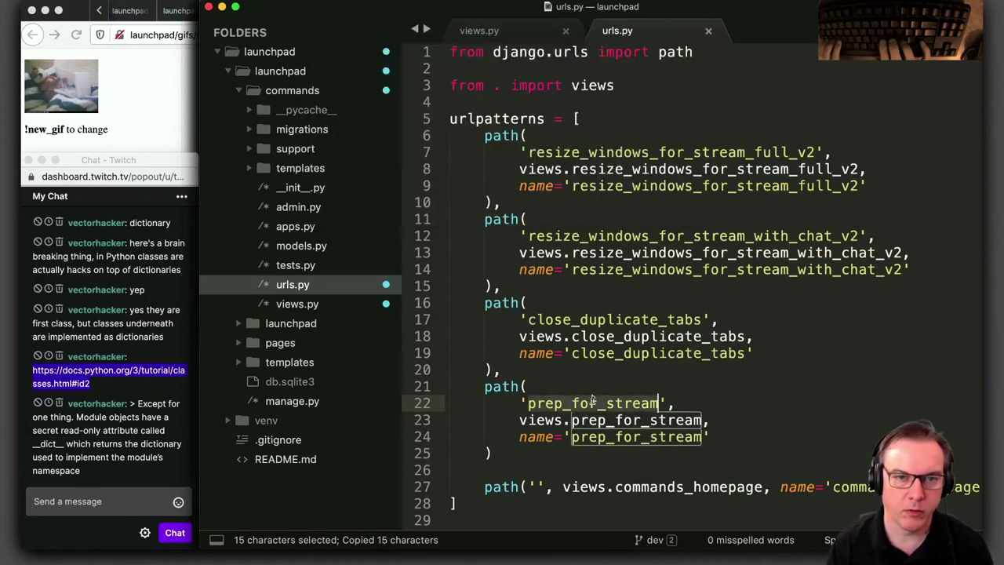
{"action": "key", "text": "super+t"}
{"action": "key", "text": "super+v"}
{"action": "key", "text": "Return"}
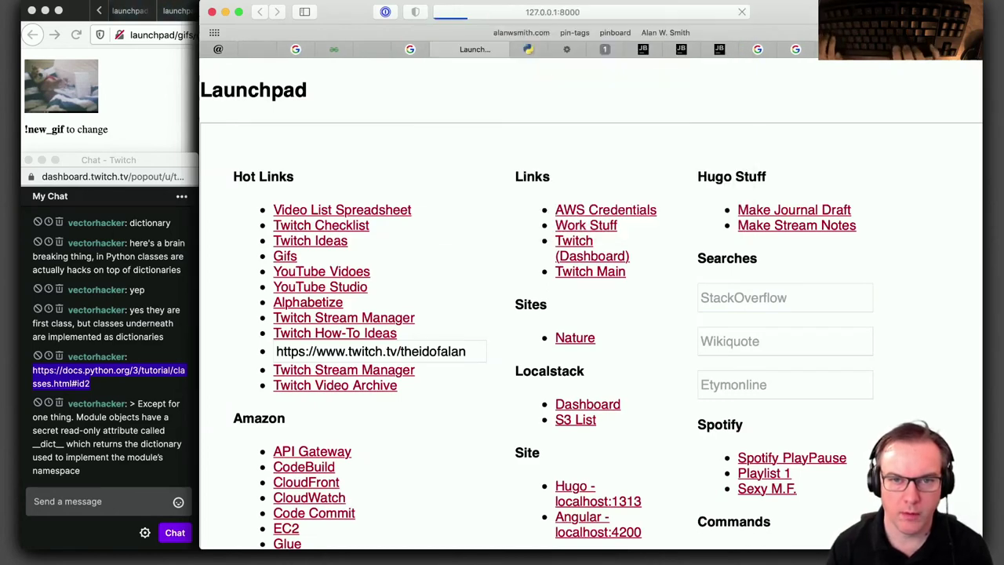
Switch to iTerm and list the contents of the launchpad project folder with ll
{"action": "key", "text": "alt+space"}
{"action": "type", "text": "iterm"}
{"action": "key", "text": "Return"}
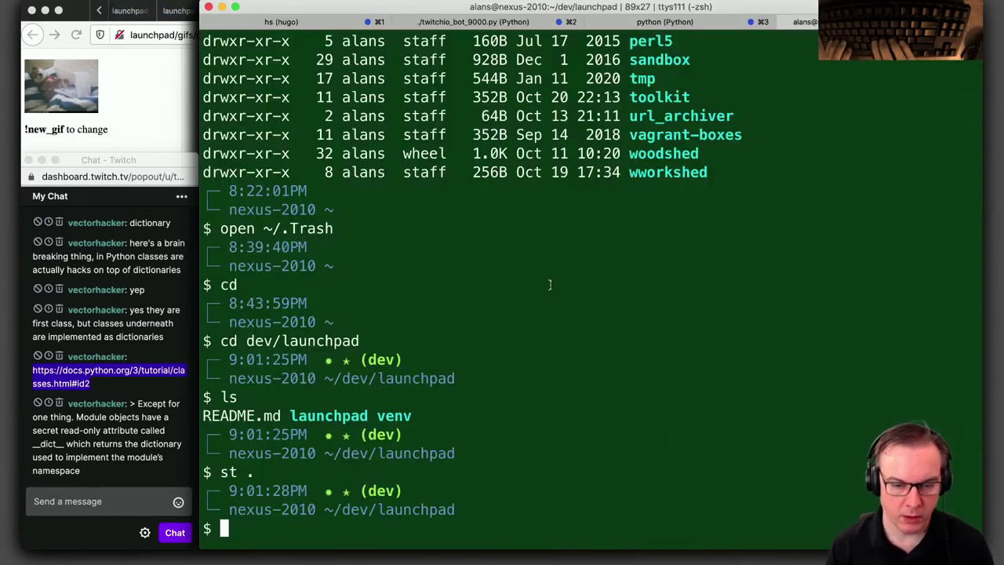
{"action": "type", "text": "cd"}
{"action": "key", "text": "BackSpace"}
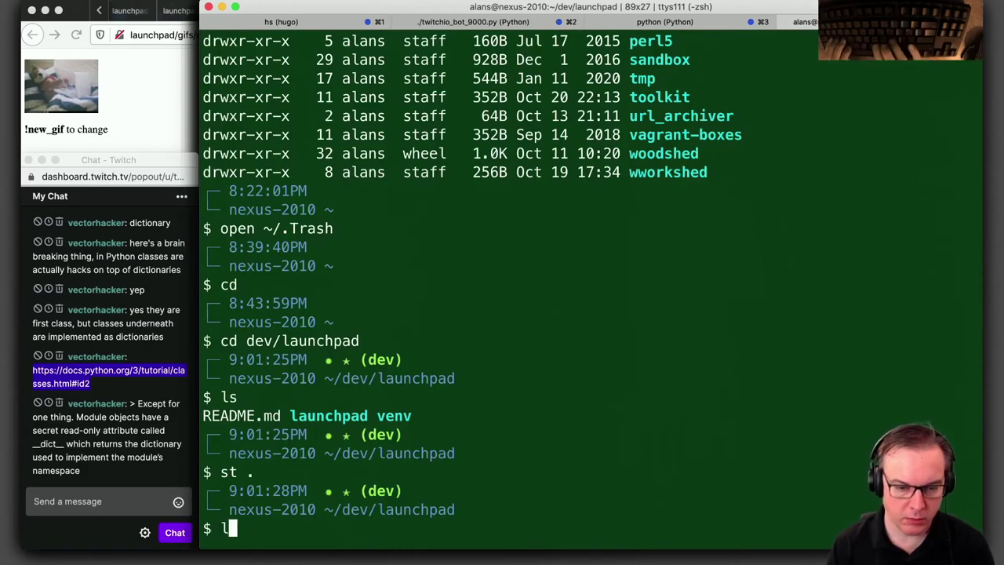
{"action": "type", "text": "l"}
{"action": "key", "text": "Return"}
Activate the launchpad project's Python virtual environment with sva
{"action": "type", "text": "cd so"}
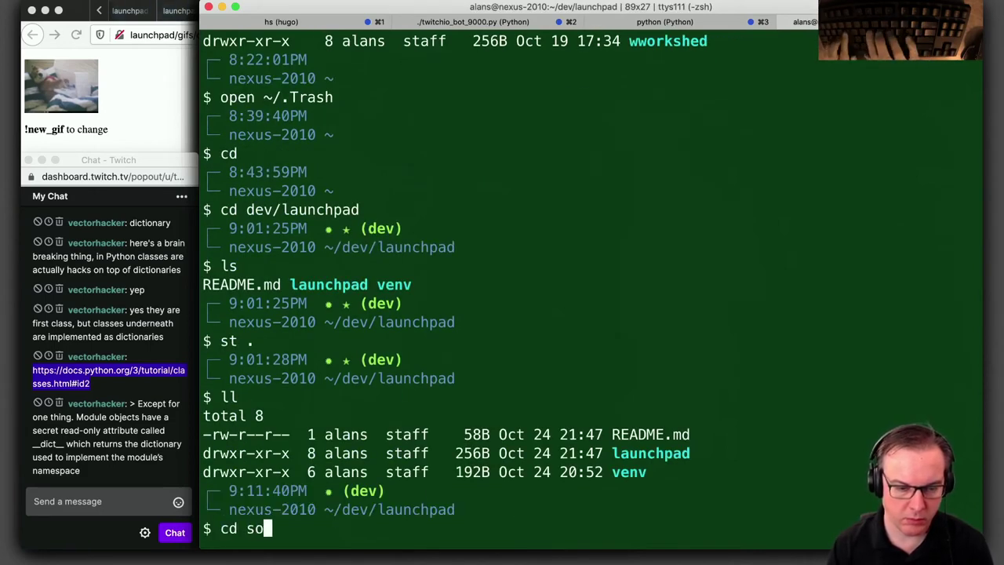
{"action": "type", "text": "ruce"}
{"action": "key", "text": "BackSpace"}
{"action": "key", "text": "BackSpace"}
{"action": "key", "text": "Return"}
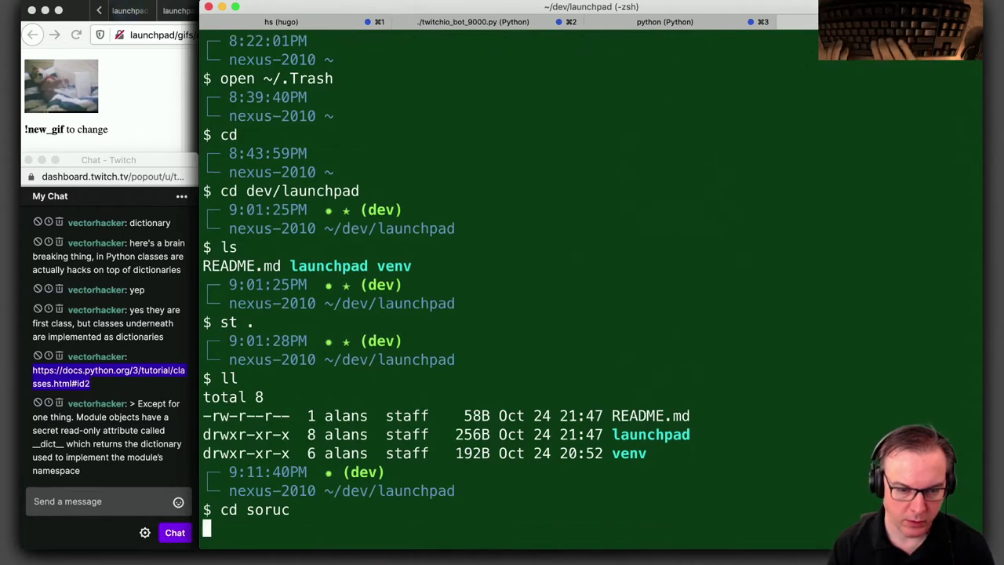
{"action": "type", "text": "sva"}
{"action": "key", "text": "Return"}
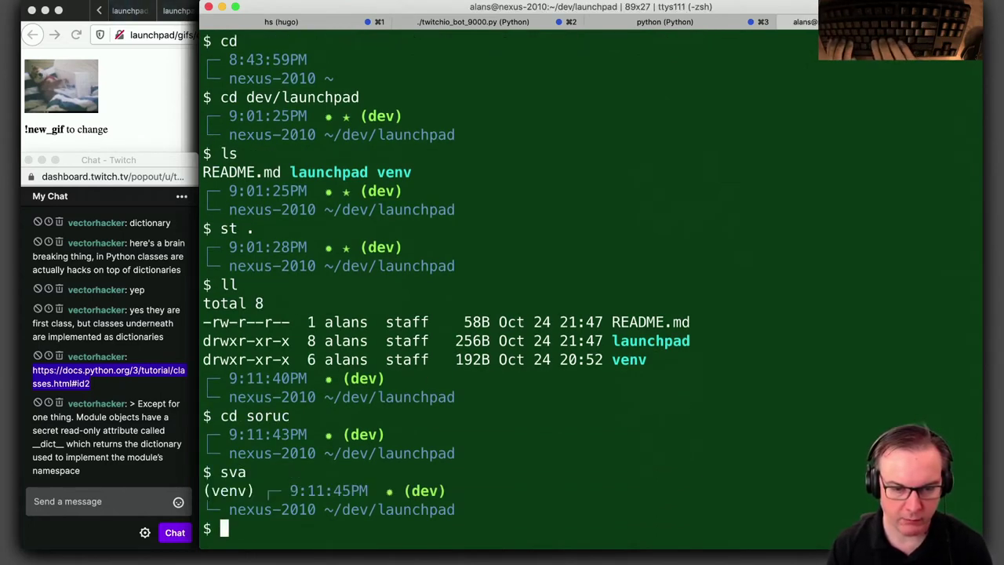
Change into the inner launchpad folder, list its files and start the Django development server
{"action": "type", "text": "cd la"}
{"action": "key", "text": "Tab"}
{"action": "key", "text": "Return"}
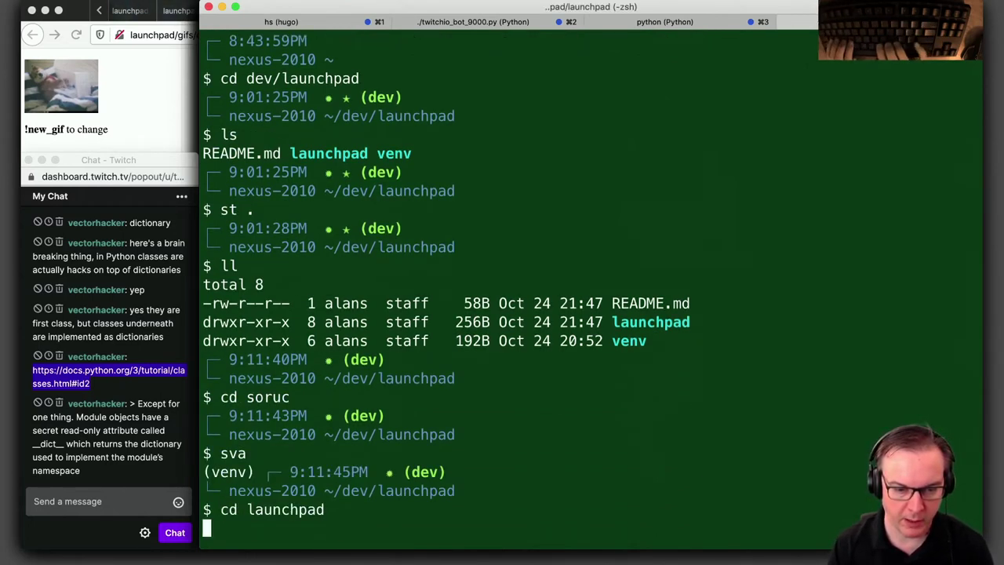
{"action": "type", "text": "ls"}
{"action": "key", "text": "Return"}
{"action": "type", "text": "pyt"}
{"action": "key", "text": "Right"}
{"action": "key", "text": "Return"}
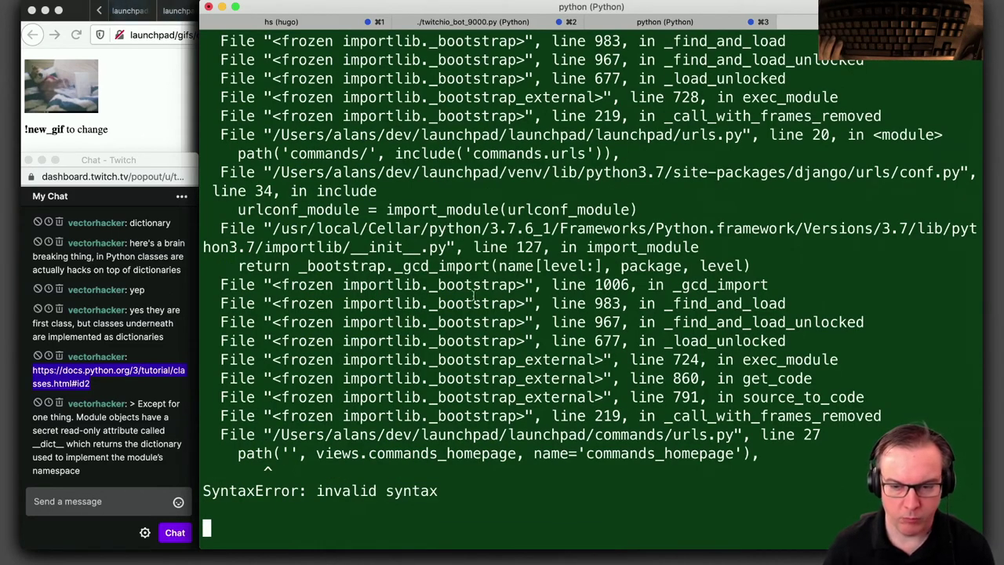
Switch to Sublime Text and check the prep_for_stream view in views.py and its path entry in urls.py for the syntax error
{"action": "key", "text": "super+Tab"}
{"action": "key", "text": "super+Tab"}
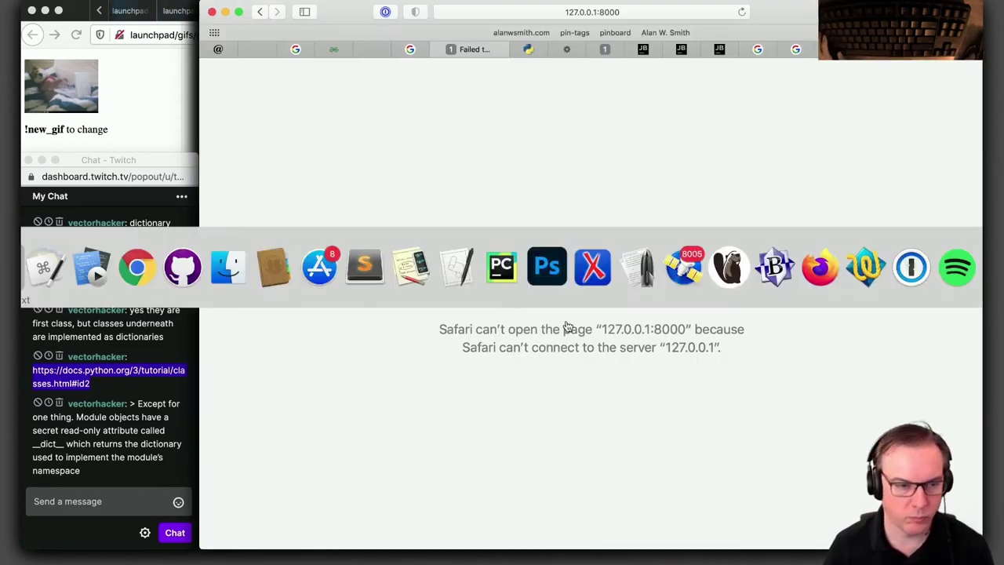
{"action": "key", "text": "super+Tab"}
{"action": "left_click", "coordinate": [661, 375]}
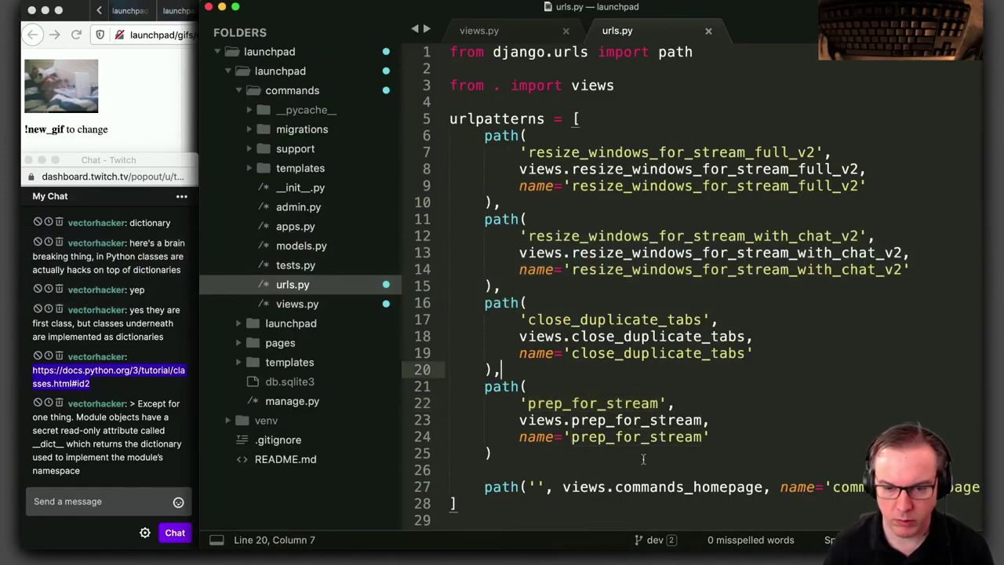
{"action": "left_click", "coordinate": [506, 35]}
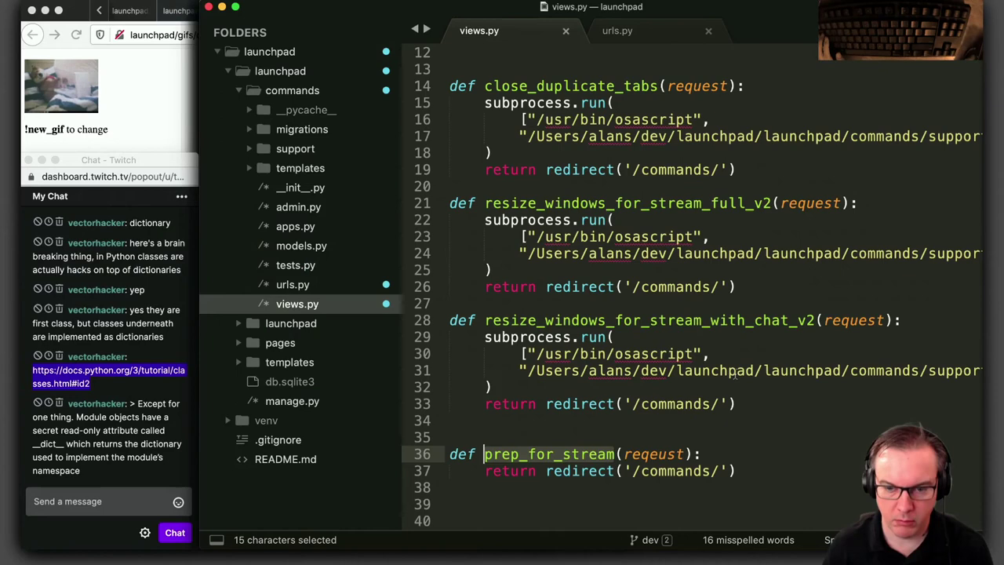
{"action": "left_click", "coordinate": [739, 445]}
{"action": "left_click", "coordinate": [755, 469]}
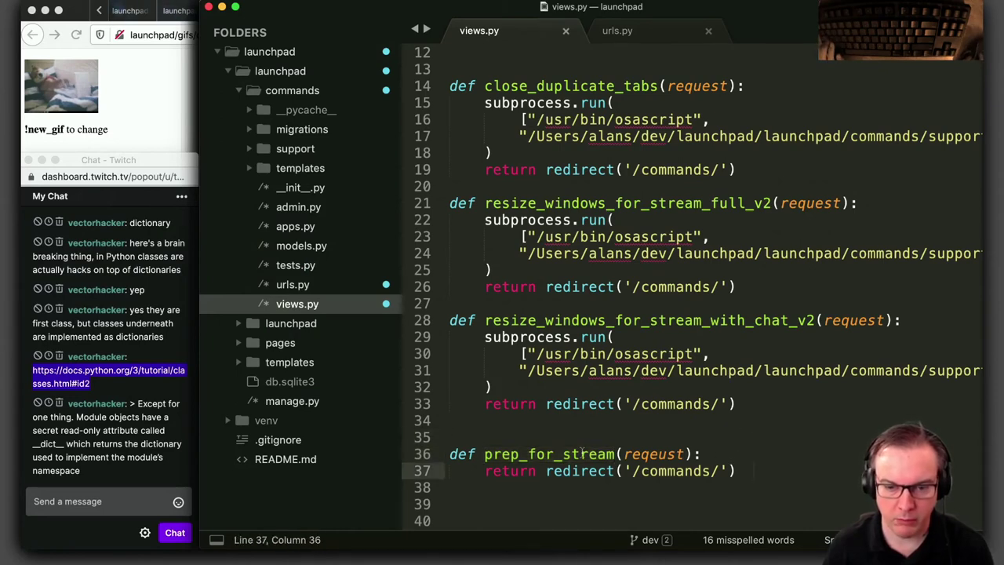
{"action": "left_click", "coordinate": [553, 435], "text": "shift"}
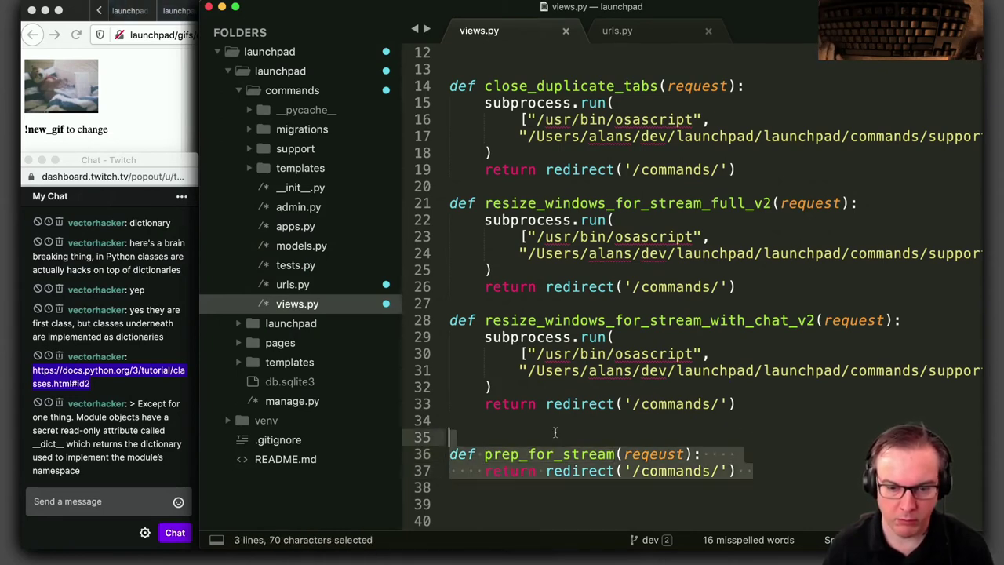
{"action": "left_click", "coordinate": [645, 27]}
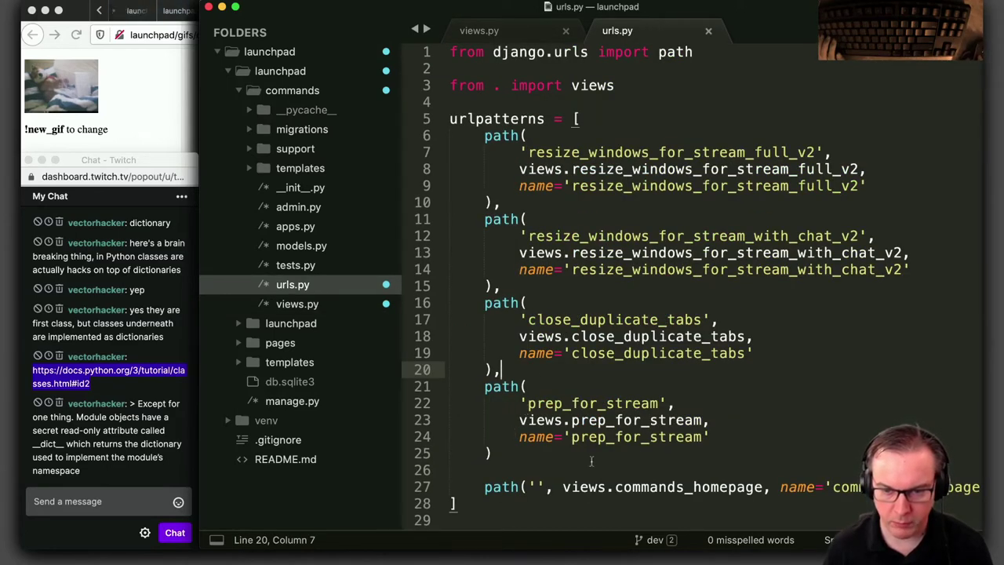
{"action": "left_click", "coordinate": [624, 468]}
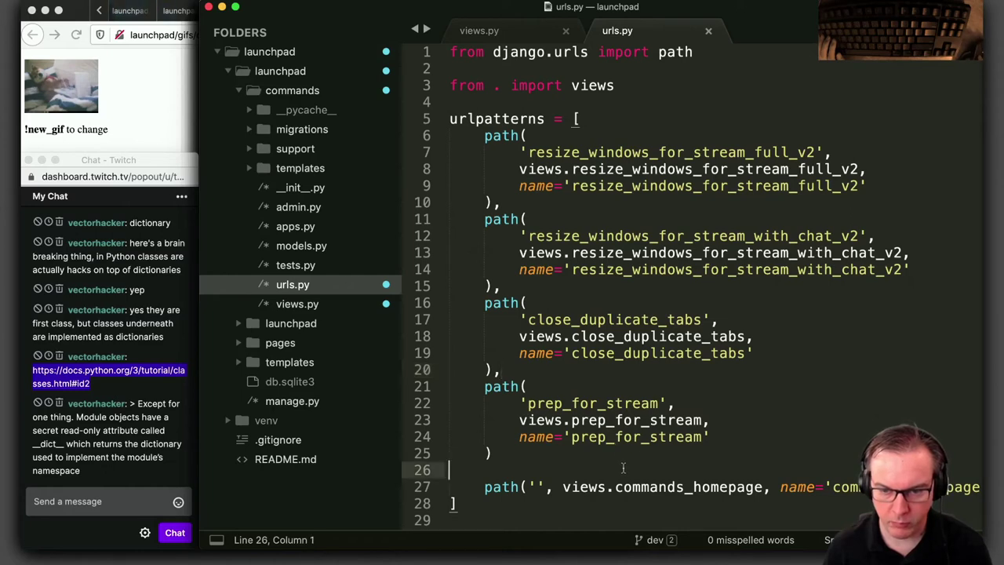
Switch to iTerm and reread the syntax error traceback for commands/urls.py
{"action": "key", "text": "super+Tab"}
{"action": "key", "text": "alt+space"}
{"action": "type", "text": "i"}
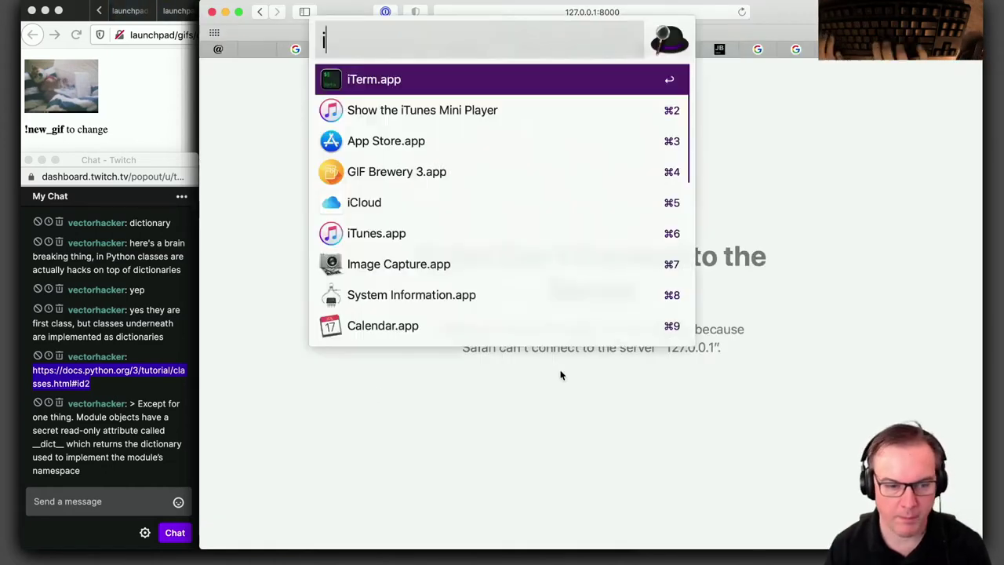
{"action": "key", "text": "Return"}
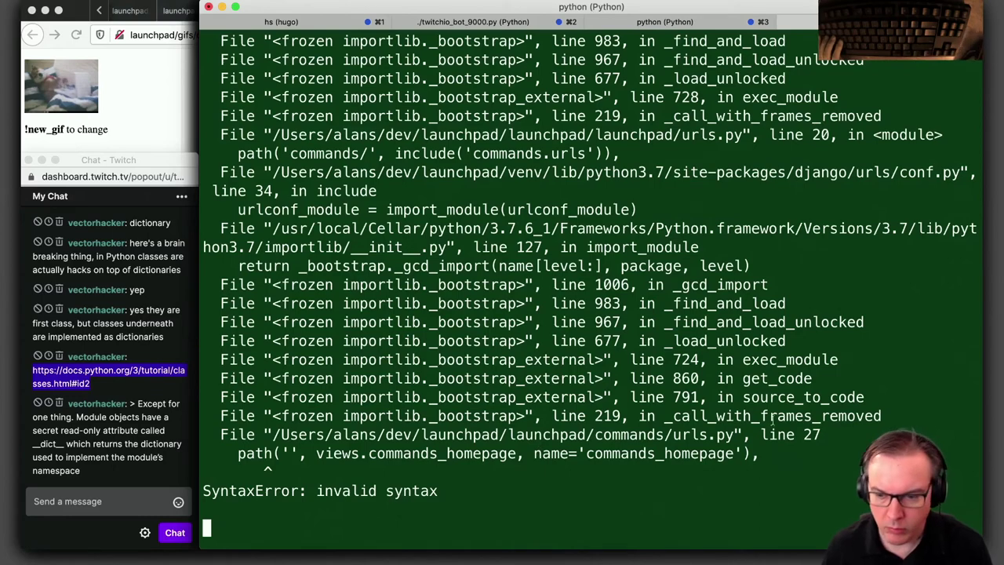
{"action": "key", "text": "super+Tab"}
{"action": "key", "text": "super+Tab"}
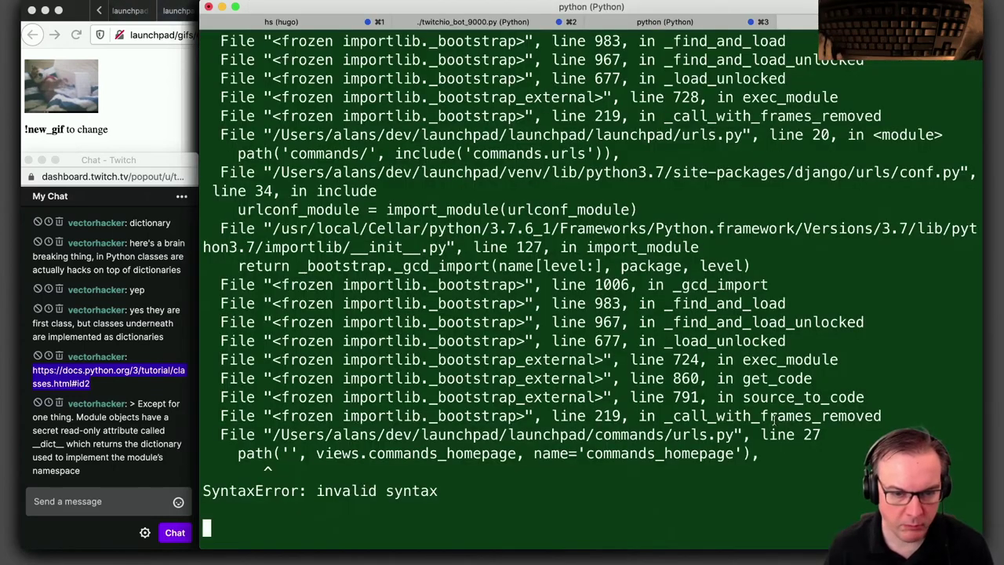
Switch to Sublime Text, add the missing comma after the prep_for_stream path in urls.py and save the file
{"action": "key", "text": "super+Tab"}
{"action": "left_click", "coordinate": [723, 446], "text": "super"}
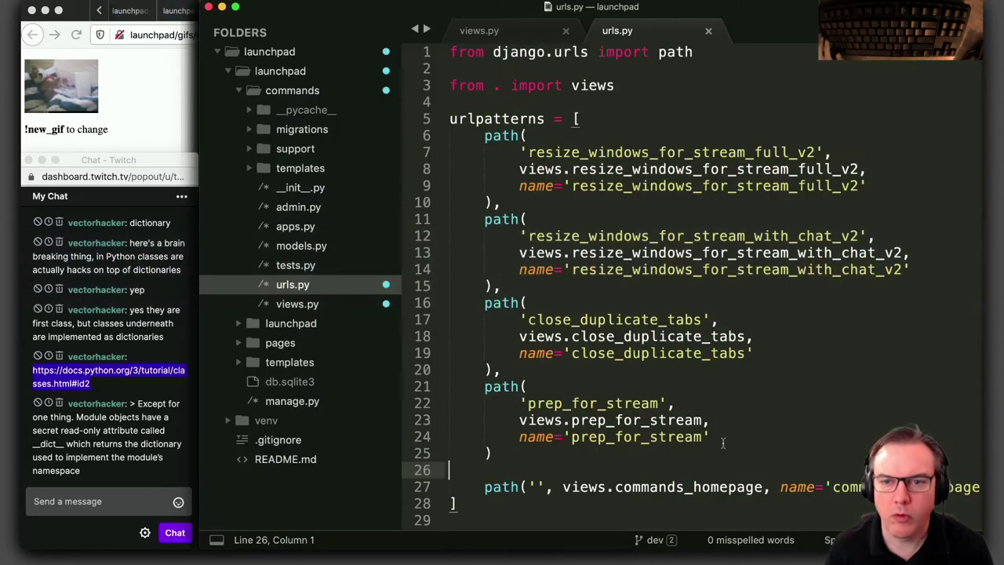
{"action": "scroll", "coordinate": [540, 402], "scroll_direction": "down", "scroll_amount": 2}
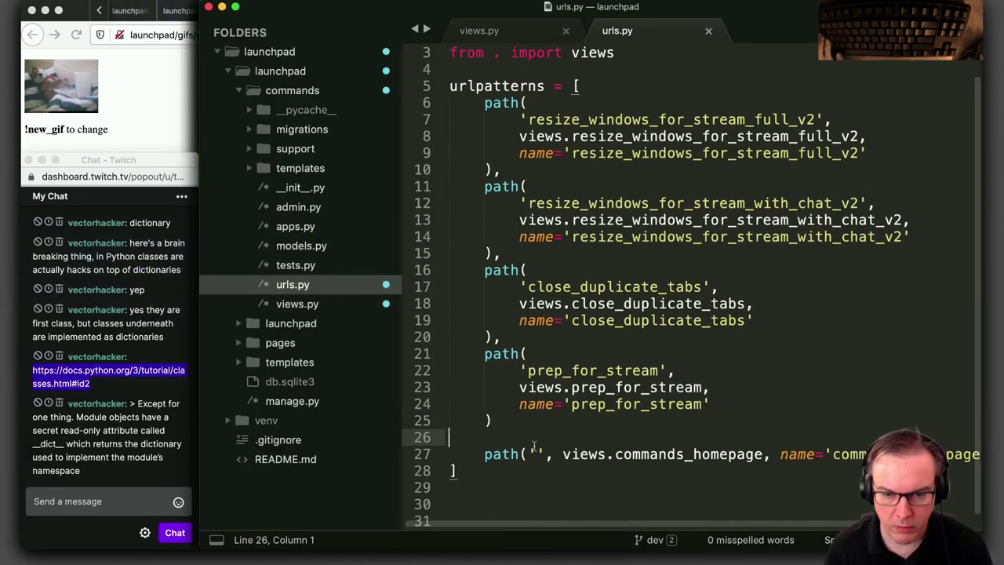
{"action": "key", "text": "Left"}
{"action": "type", "text": ","}
{"action": "key", "text": "Return"}
{"action": "key", "text": "super+s"}
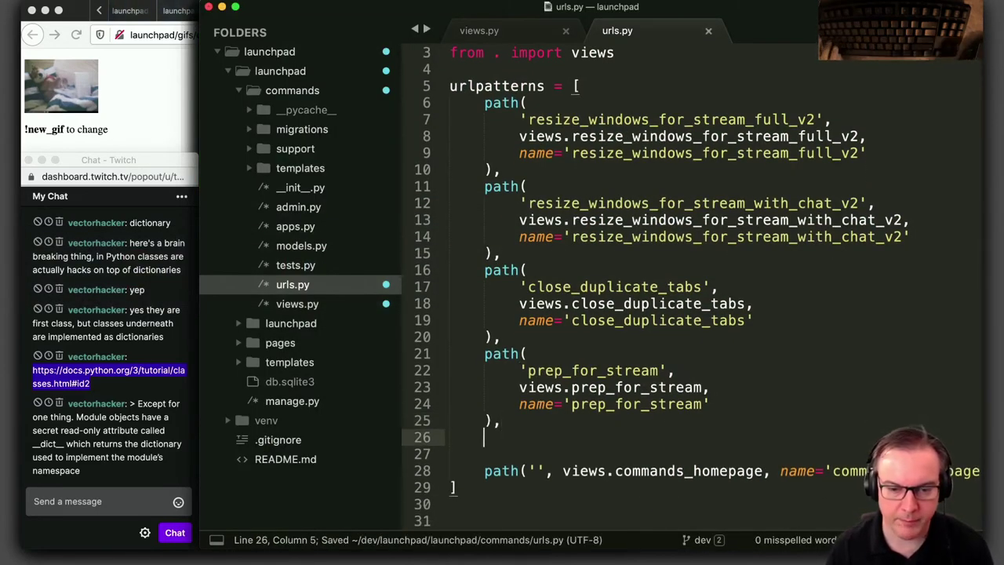
Check the server output in iTerm, and reload 127.0.0.1:8000 in Safari
{"action": "key", "text": "alt+space"}
{"action": "type", "text": "i"}
{"action": "key", "text": "Return"}
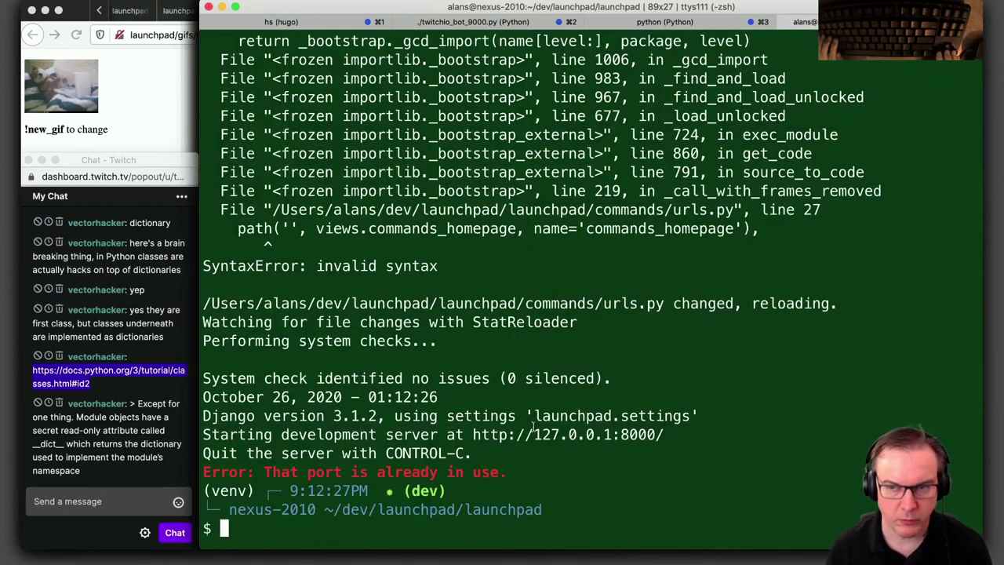
{"action": "key", "text": "alt+space"}
{"action": "type", "text": "sa"}
{"action": "key", "text": "Return"}
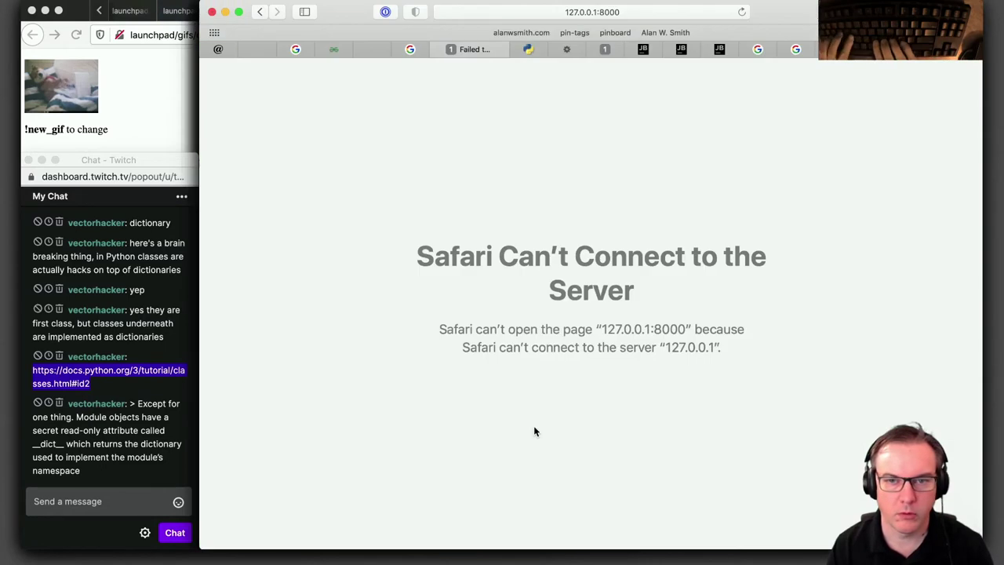
{"action": "key", "text": "super+l"}
{"action": "key", "text": "Return"}
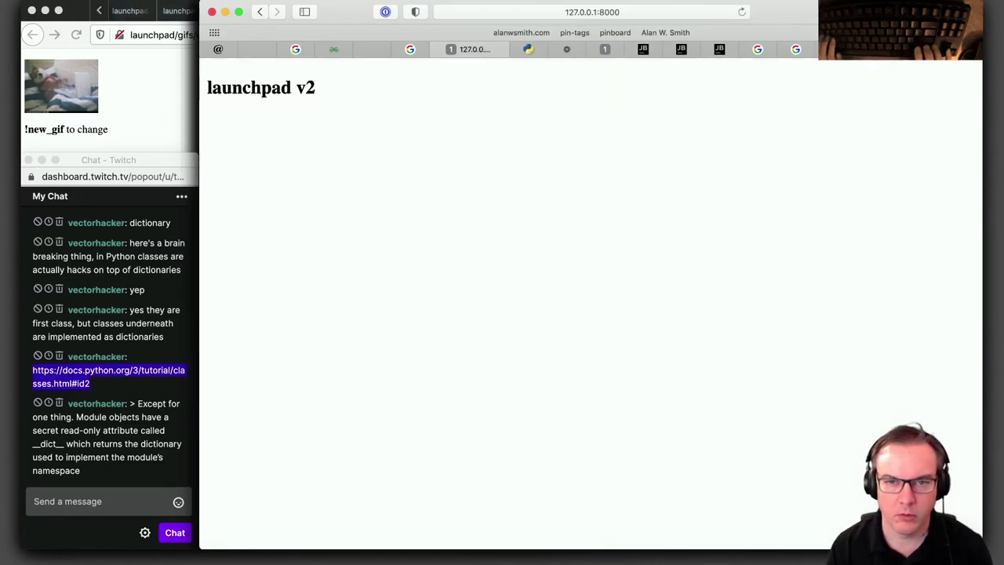
Switch to iTerm and exit the extra shell session in the inner launchpad folder
{"action": "key", "text": "super+Tab"}
{"action": "type", "text": "e"}
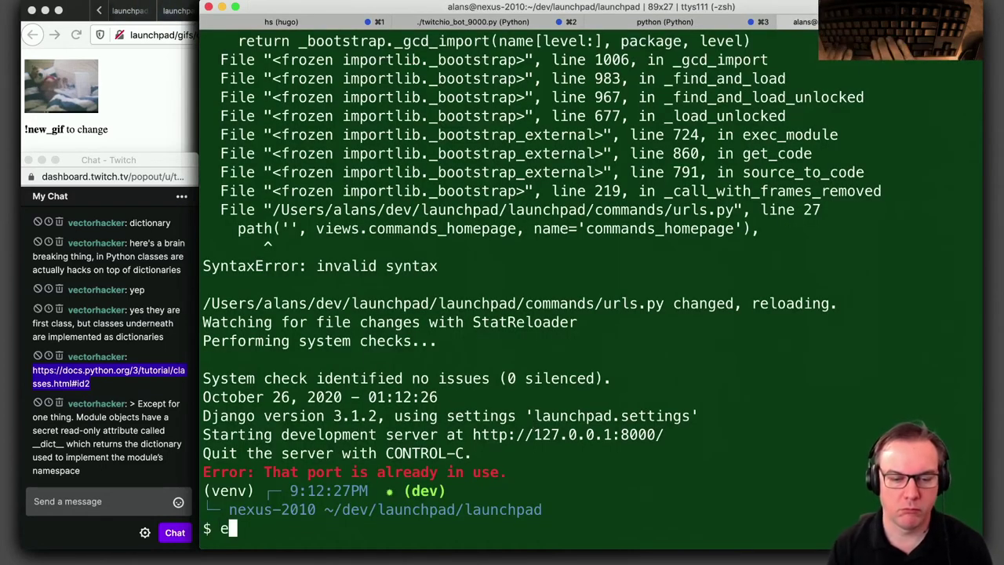
{"action": "type", "text": "xit"}
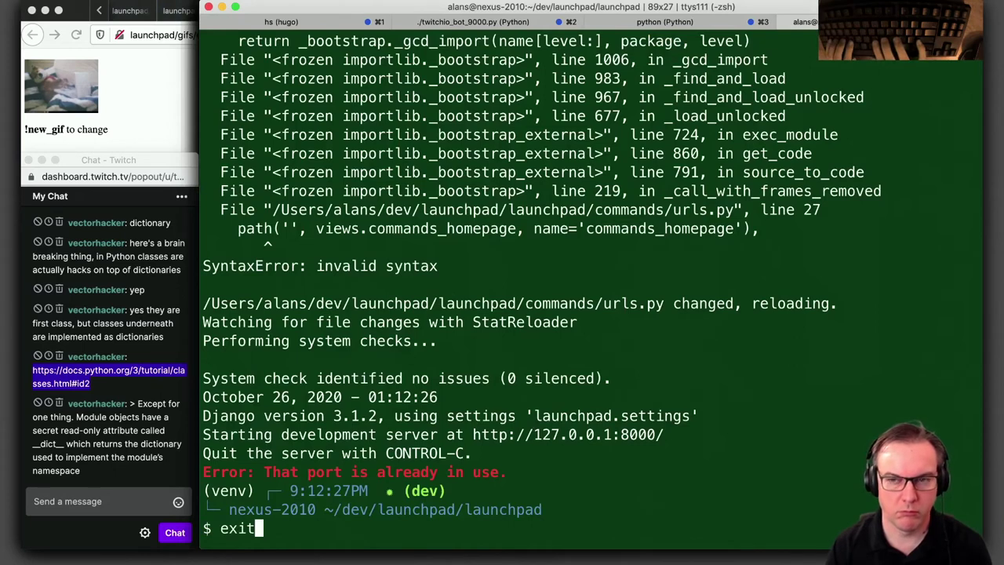
{"action": "key", "text": "Return"}
Switch to Safari and load the 127.0.0.1:8000 page again
{"action": "key", "text": "super+space"}
{"action": "type", "text": "sa"}
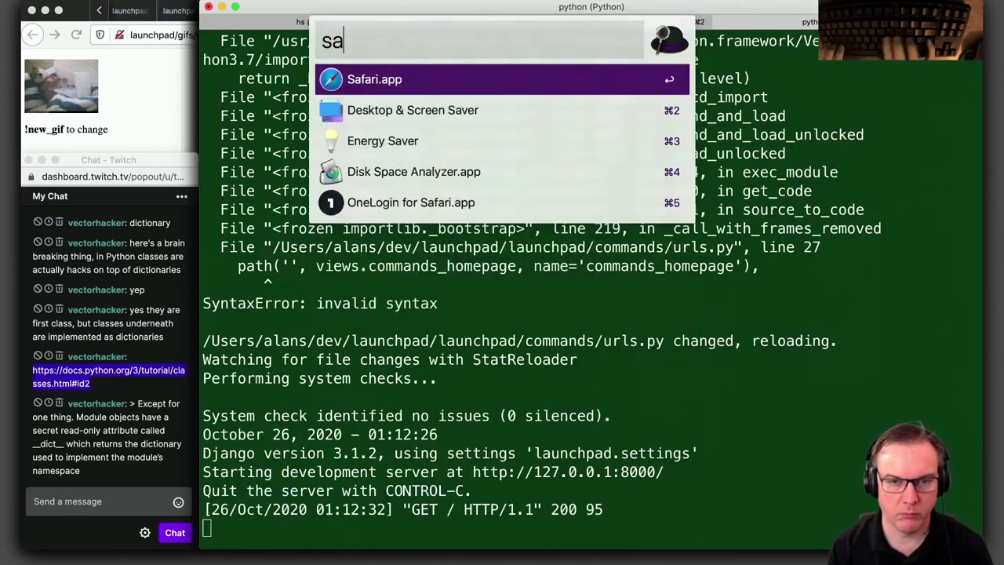
{"action": "key", "text": "Return"}
{"action": "key", "text": "super+l"}
{"action": "key", "text": "Return"}
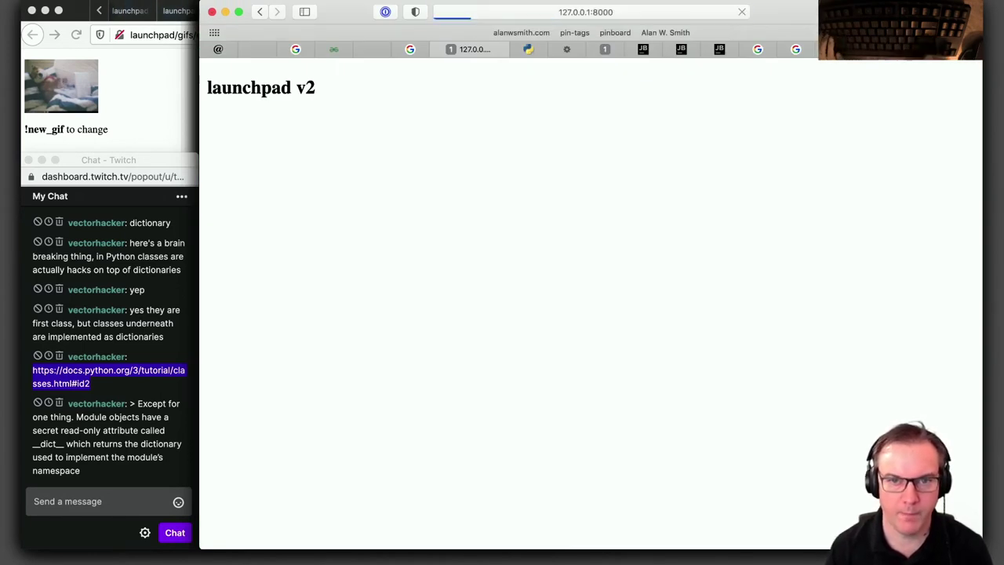
Switch to Sublime Text, open homepage.html from pages/templates/pages and place the cursor on the block content line
{"action": "key", "text": "super+Tab"}
{"action": "key", "text": "super+Tab"}
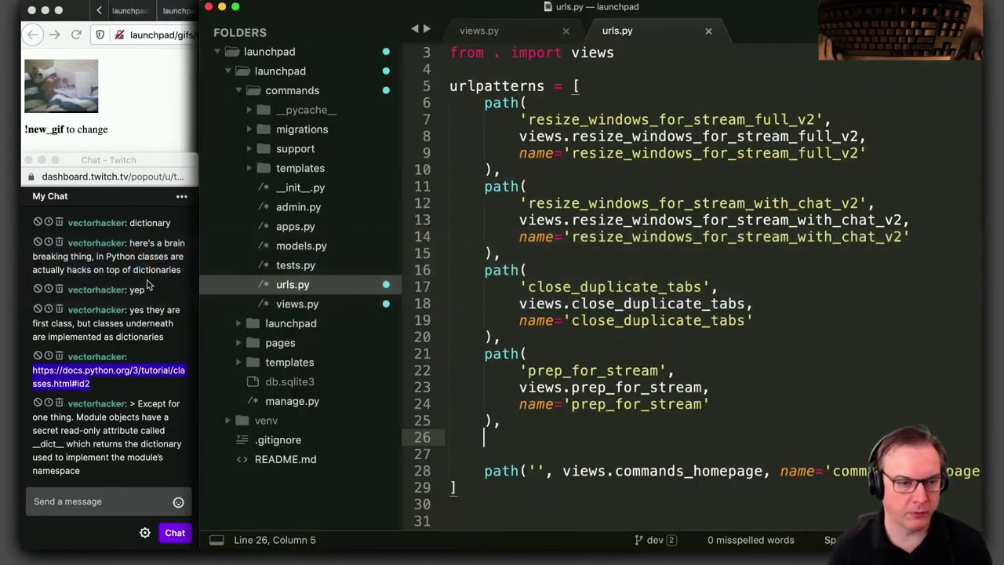
{"action": "key", "text": "super+Tab"}
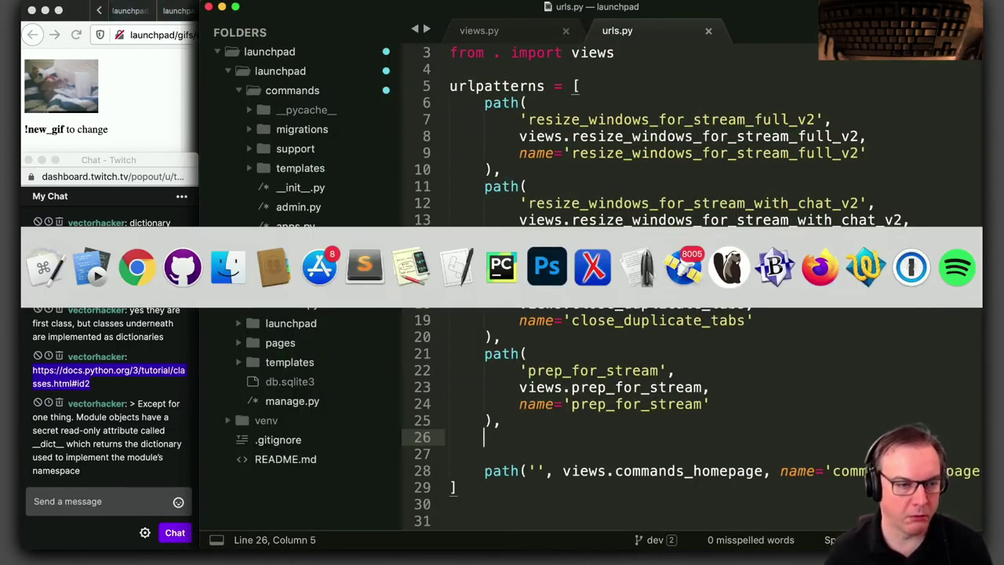
{"action": "left_click", "coordinate": [584, 338]}
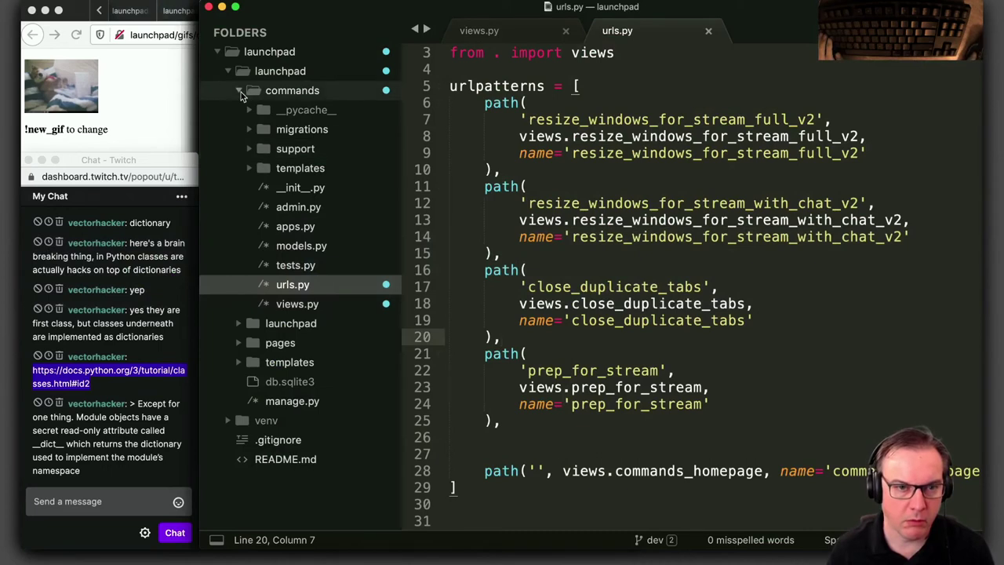
{"action": "left_click", "coordinate": [241, 92]}
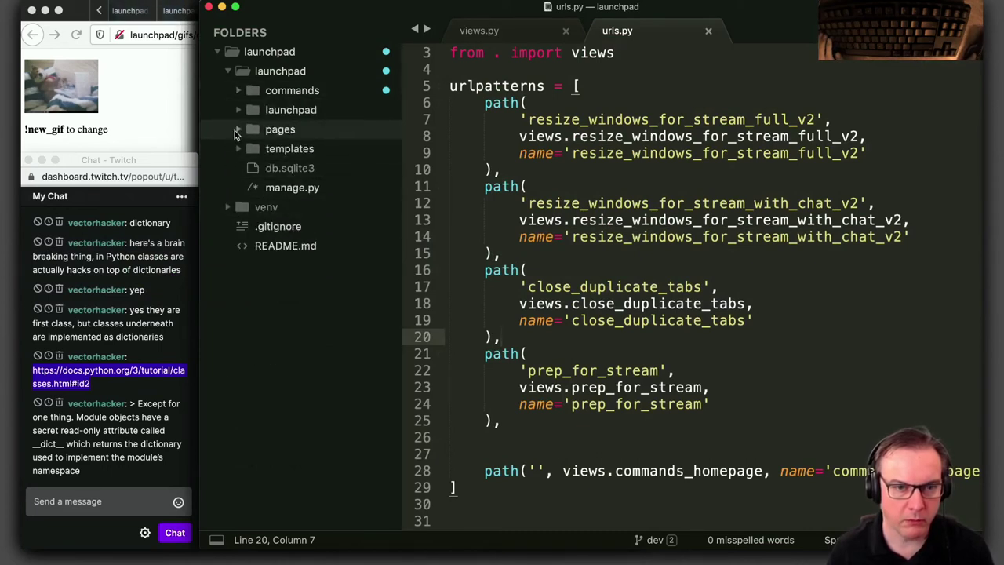
{"action": "left_click", "coordinate": [237, 130]}
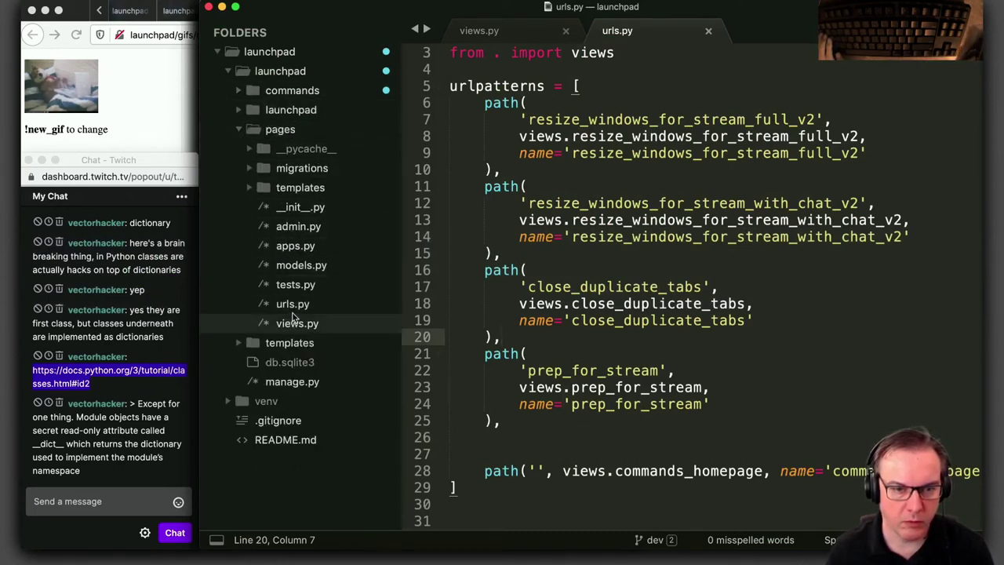
{"action": "left_click", "coordinate": [250, 188]}
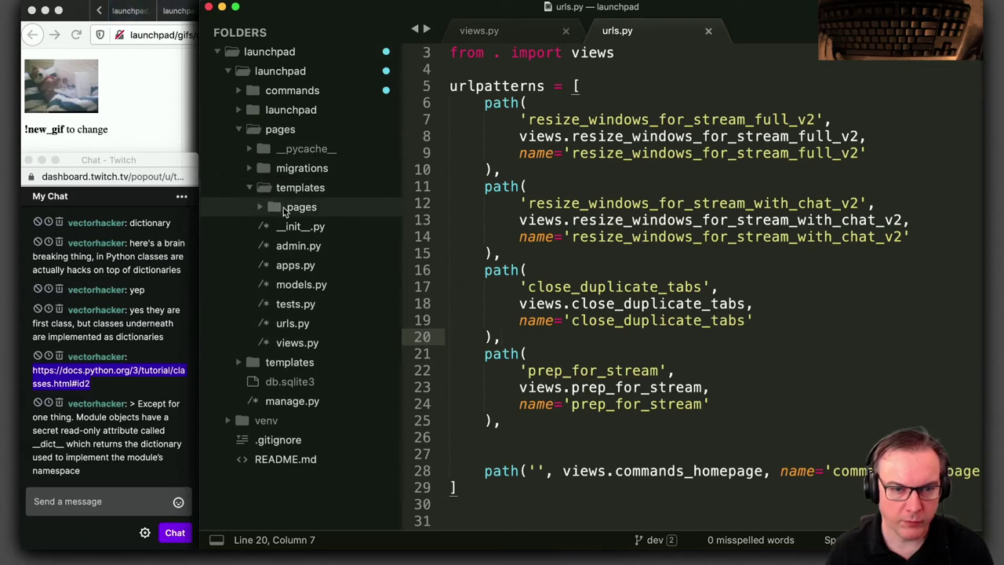
{"action": "left_click", "coordinate": [259, 208]}
{"action": "left_click", "coordinate": [294, 226]}
{"action": "left_click", "coordinate": [530, 189]}
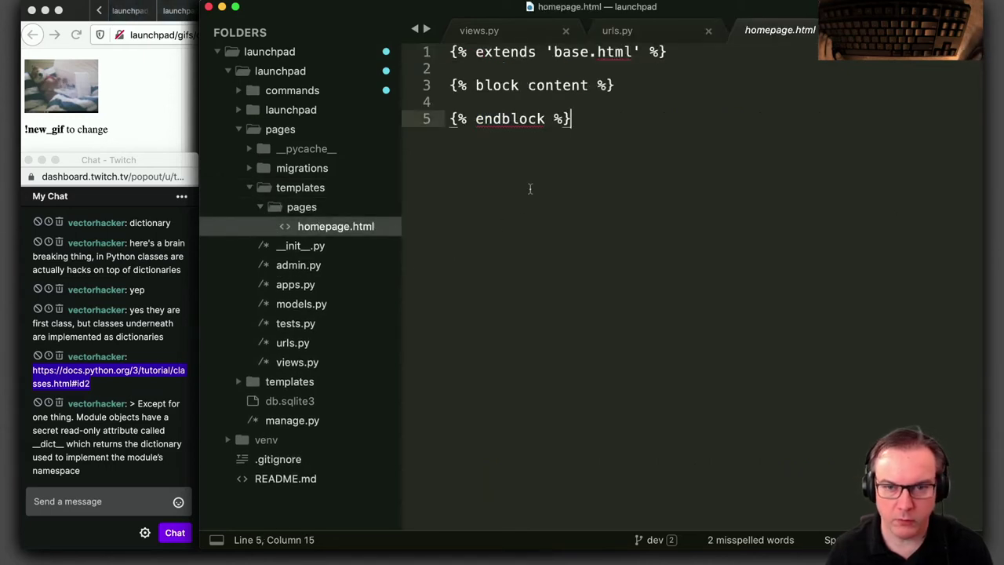
{"action": "key", "text": "Up"}
{"action": "key", "text": "Up"}
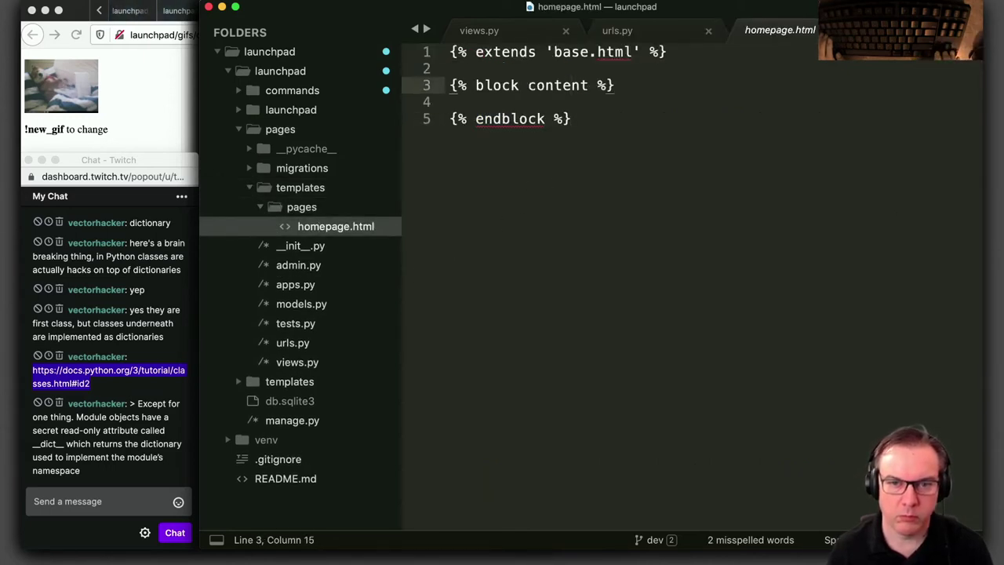
Begin an anchor tag inside the content block of homepage.html with its href starting at "/commands/"
{"action": "left_click", "coordinate": [449, 102]}
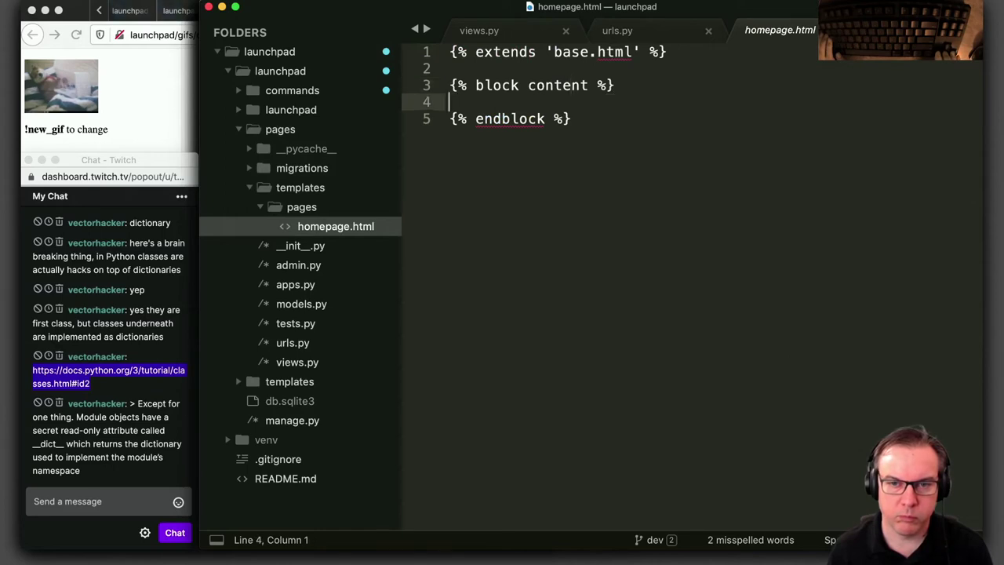
{"action": "key", "text": "Return"}
{"action": "key", "text": "Return"}
{"action": "key", "text": "Return"}
{"action": "key", "text": "Up"}
{"action": "key", "text": "Up"}
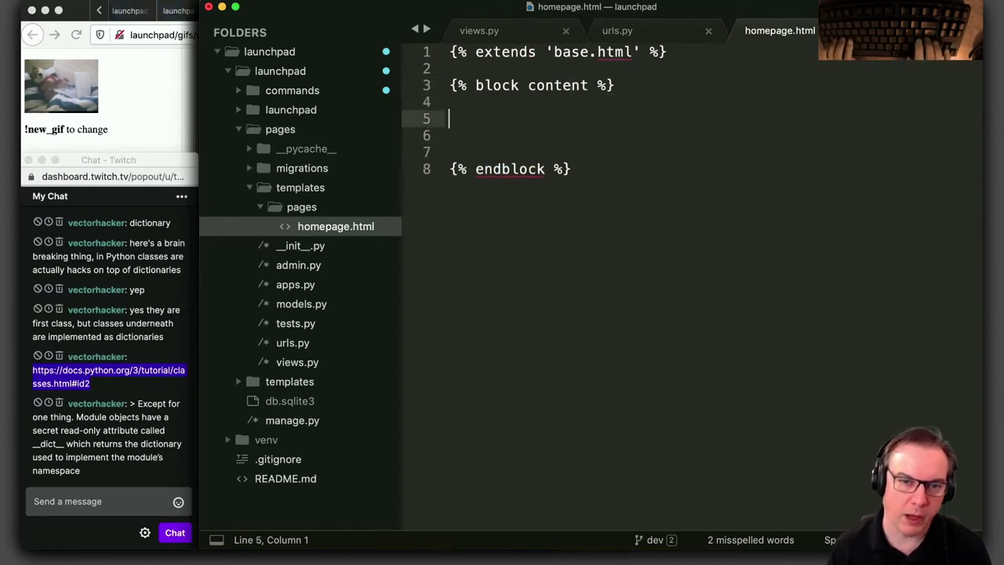
{"action": "type", "text": "<a href"}
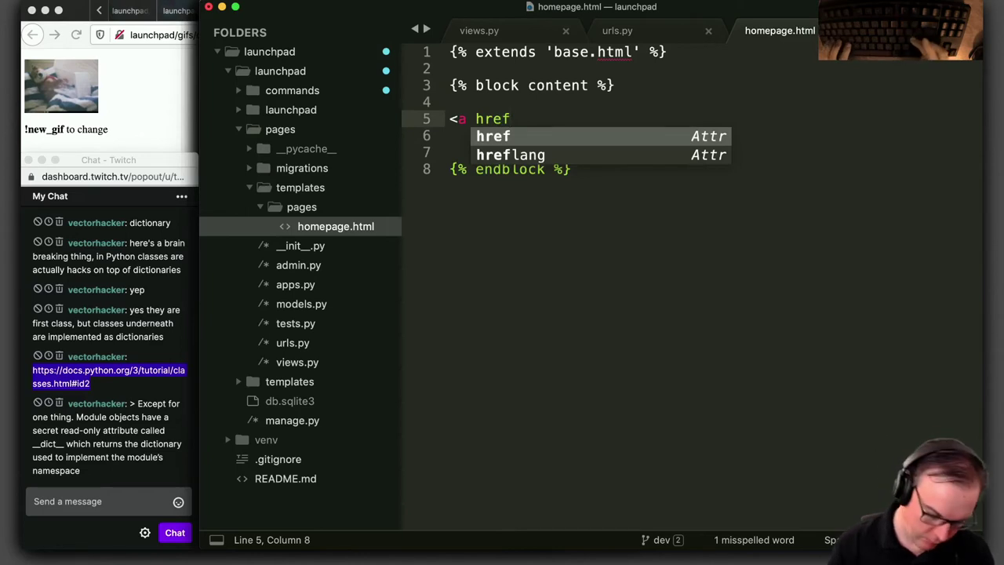
{"action": "type", "text": "=\"co"}
{"action": "key", "text": "BackSpace"}
{"action": "key", "text": "BackSpace"}
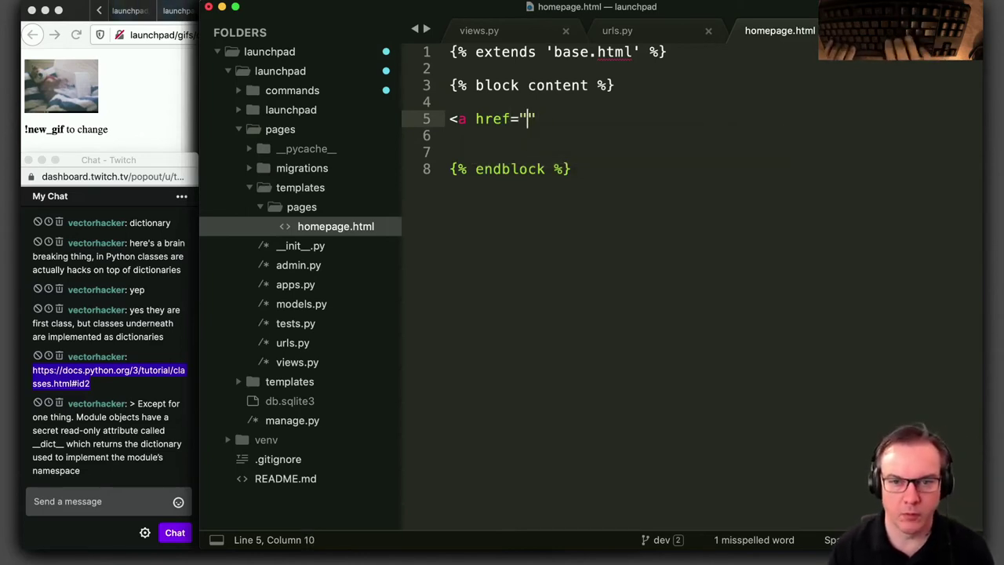
{"action": "type", "text": "/commands/"}
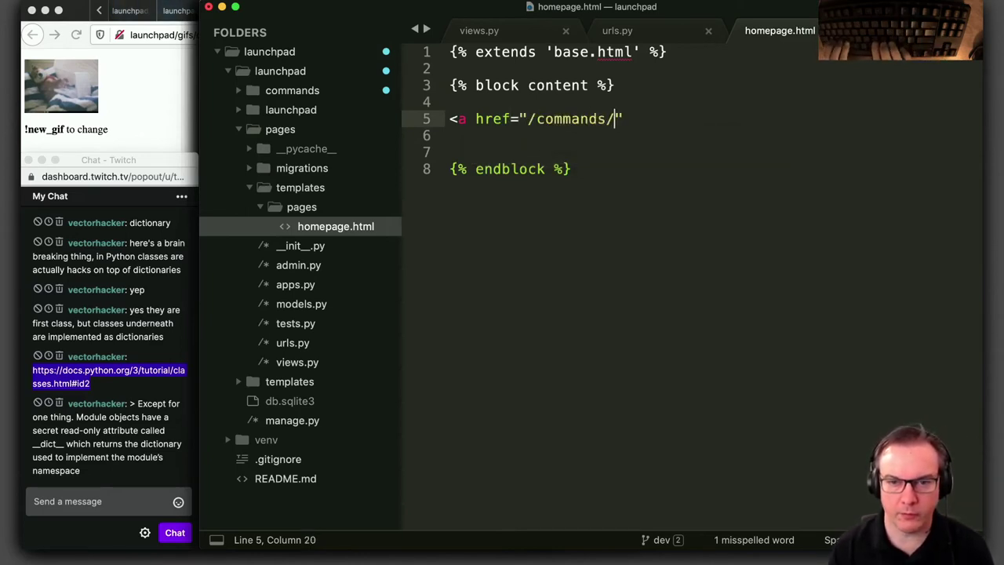
Save homepage.html, copy the prep_for_stream function name from views.py, and append it to the link's href to finish the opening tag
{"action": "key", "text": "super+s"}
{"action": "left_click", "coordinate": [509, 41]}
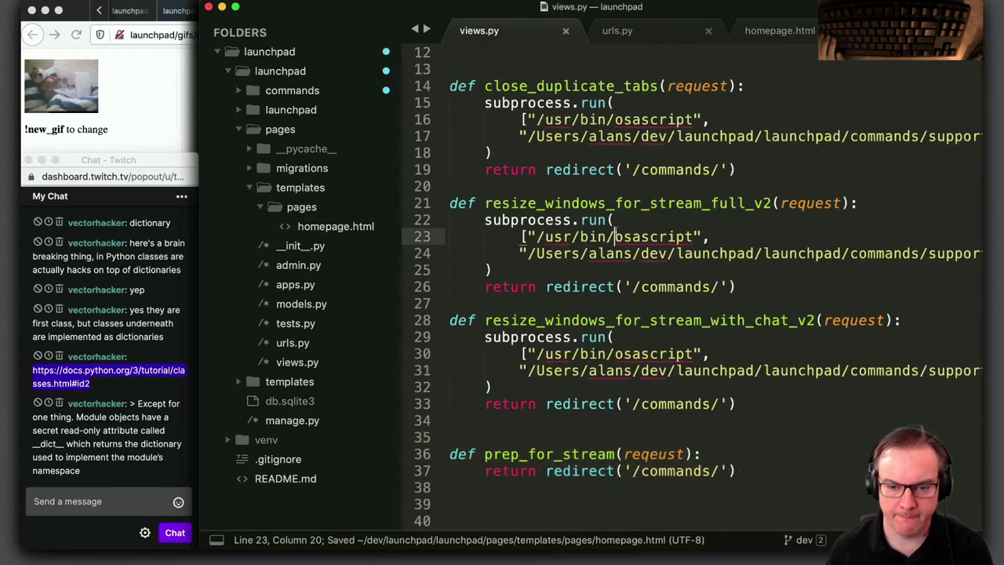
{"action": "double_click", "coordinate": [575, 459]}
{"action": "key", "text": "super+c"}
{"action": "key", "text": "ctrl+Tab"}
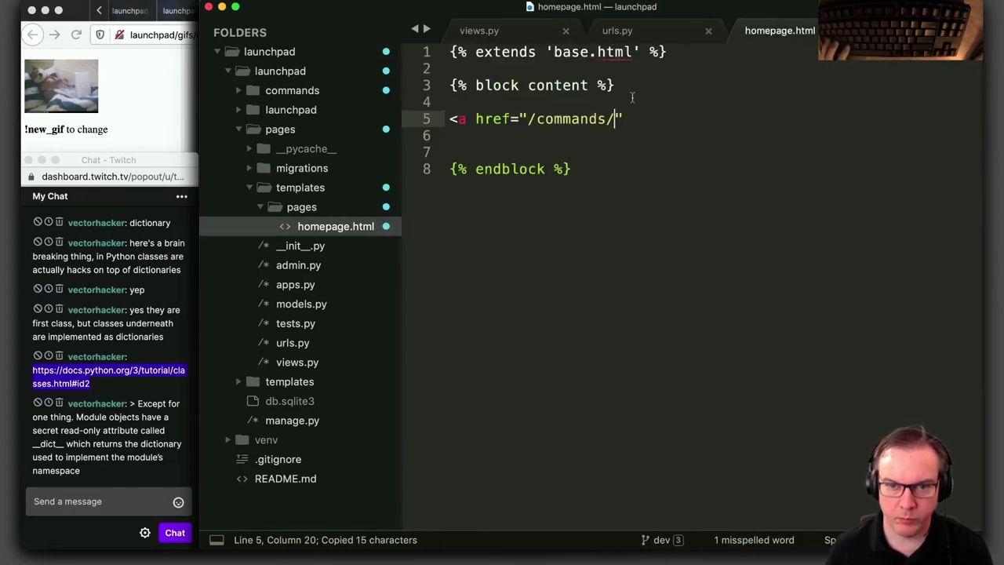
{"action": "key", "text": "super+v"}
{"action": "key", "text": "Right"}
{"action": "type", "text": ">"}
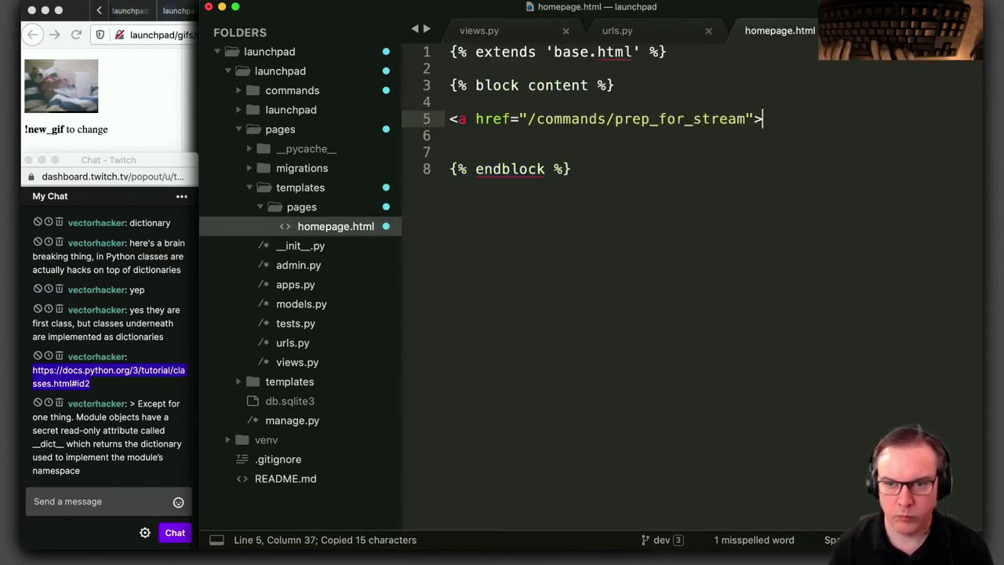
Give the link the text "Prep For Stream", close the anchor, remove the blank lines around it, and save homepage.html
{"action": "type", "text": "Prep "}
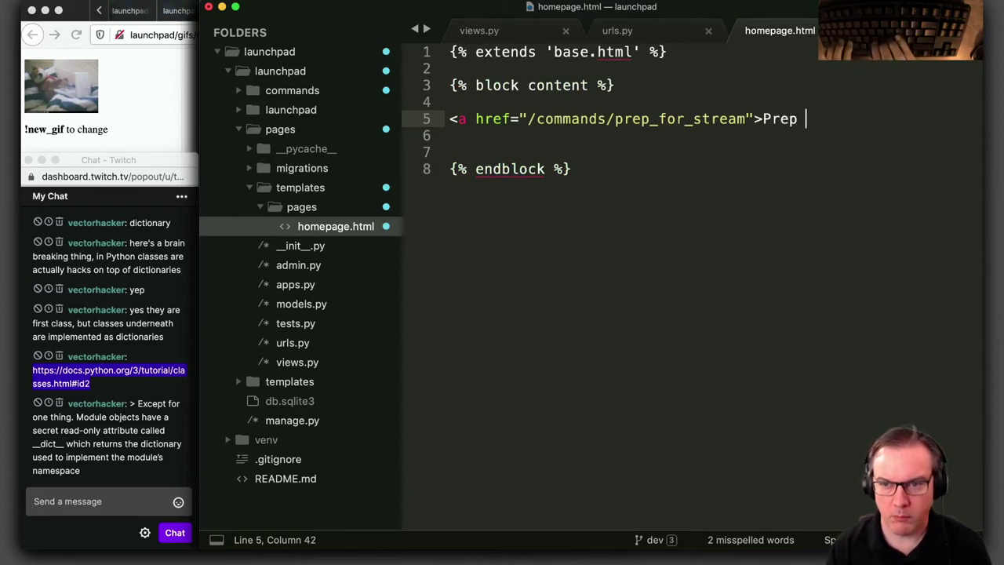
{"action": "type", "text": "For Stream</a>"}
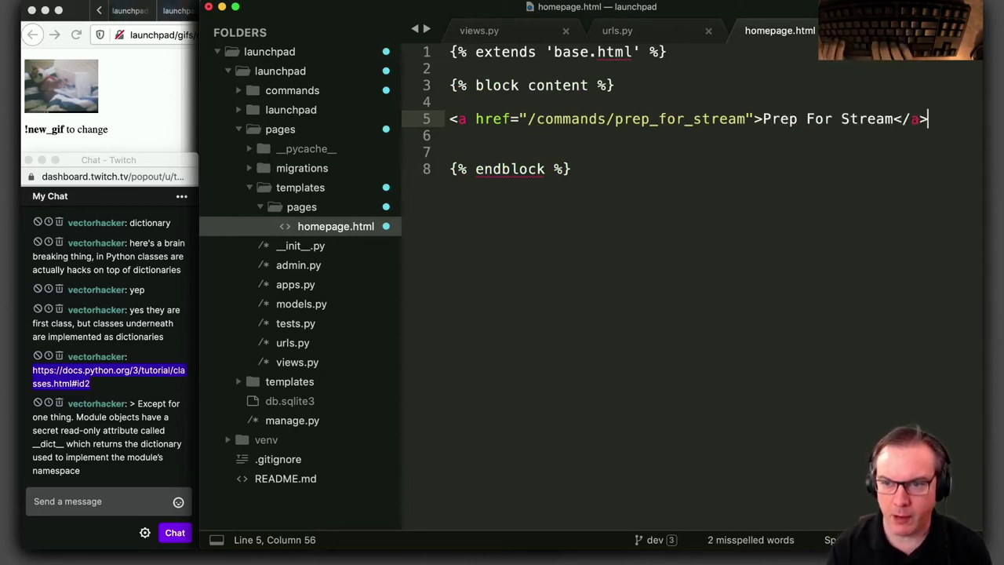
{"action": "key", "text": "Down"}
{"action": "key", "text": "BackSpace"}
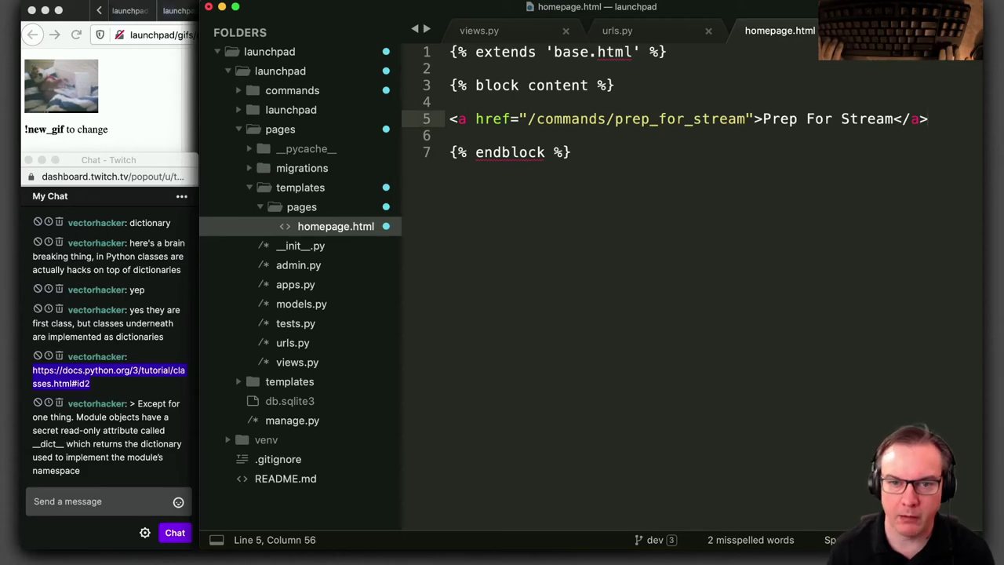
{"action": "key", "text": "Up"}
{"action": "key", "text": "BackSpace"}
{"action": "key", "text": "Down"}
{"action": "key", "text": "Down"}
{"action": "key", "text": "BackSpace"}
{"action": "key", "text": "super+s"}
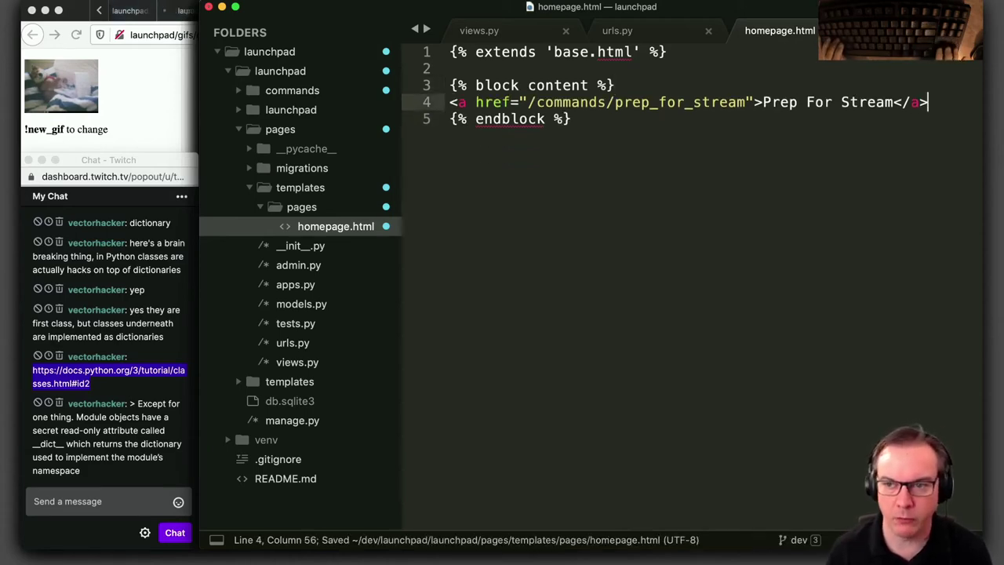
Switch to Safari, load the 127.0.0.1:8000 homepage, and test the Prep For Stream link before returning to the homepage
{"action": "key", "text": "super+Tab"}
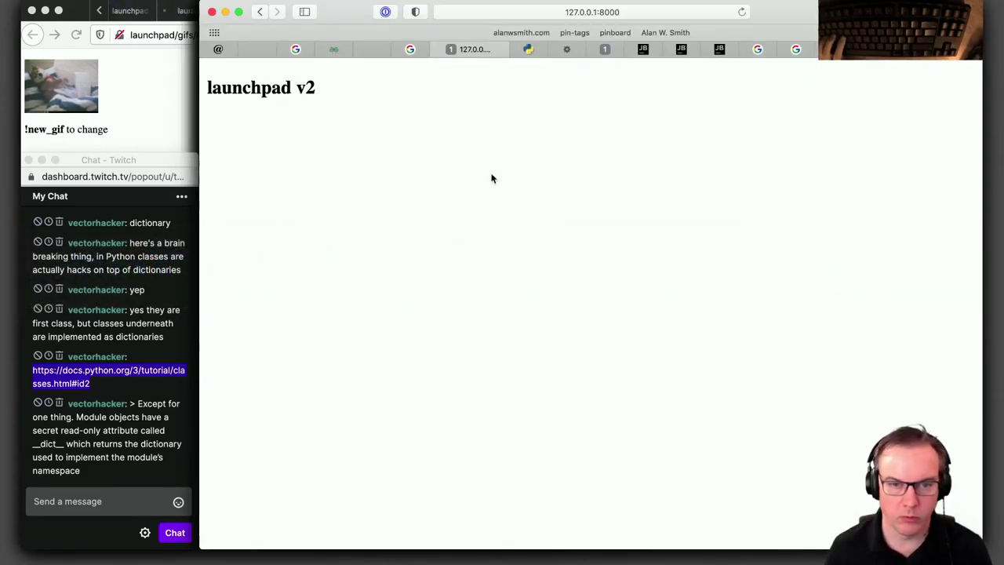
{"action": "key", "text": "super+1"}
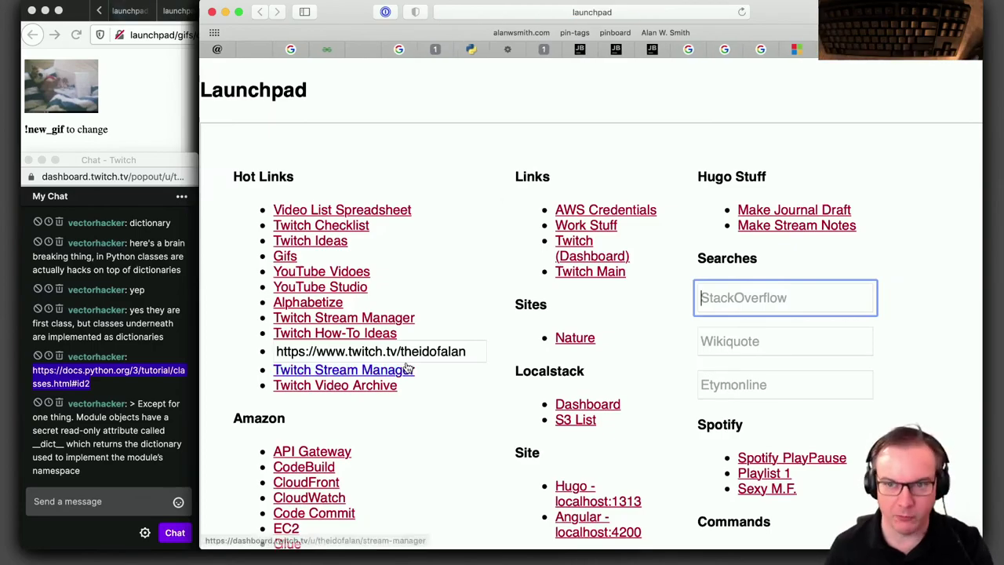
{"action": "scroll", "coordinate": [405, 357], "scroll_direction": "down", "scroll_amount": 10}
{"action": "scroll", "coordinate": [405, 368], "scroll_direction": "up", "scroll_amount": 10}
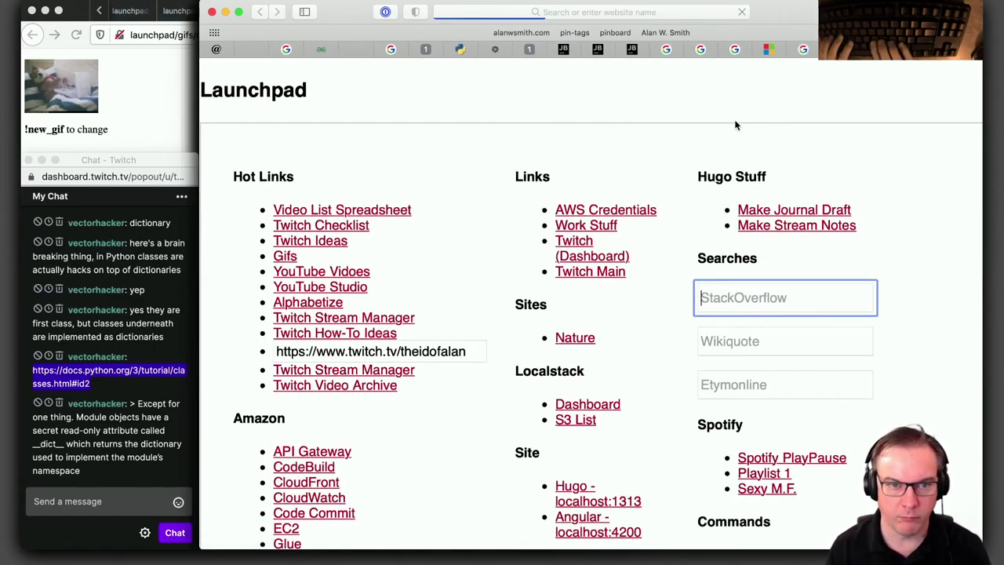
{"action": "key", "text": "super+l"}
{"action": "type", "text": "12"}
{"action": "key", "text": "Return"}
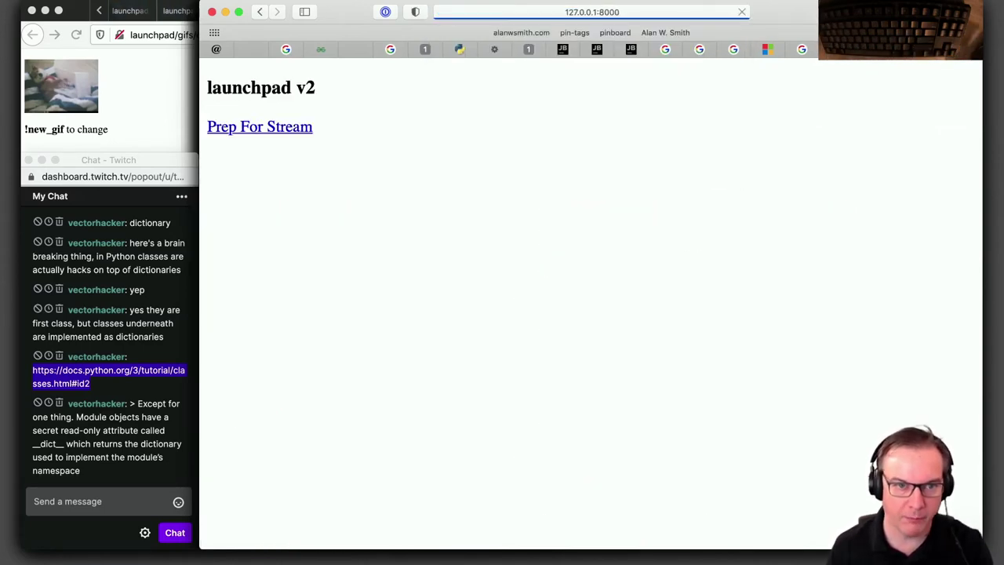
{"action": "left_click", "coordinate": [278, 133]}
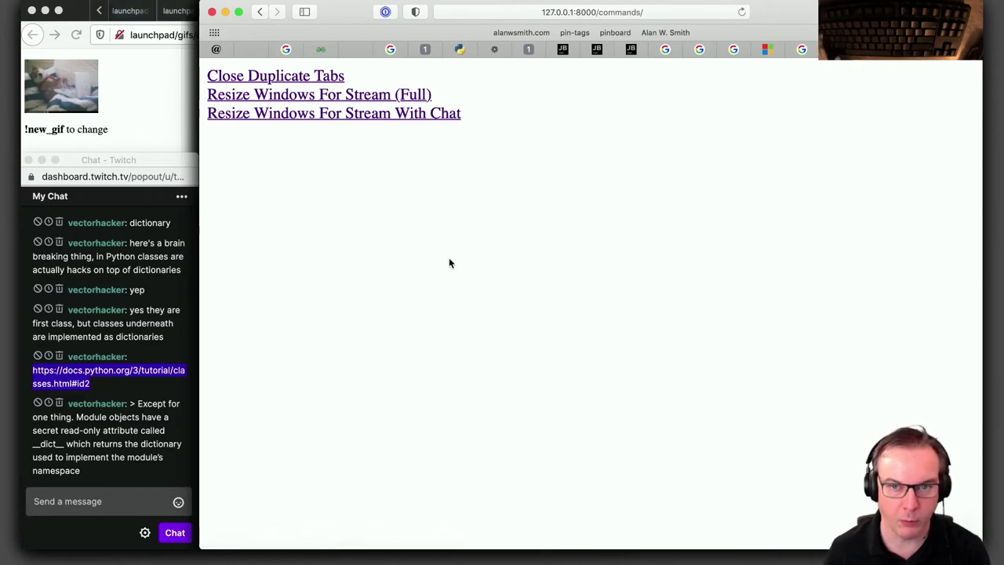
{"action": "key", "text": "super+["}
Switch to Sublime Text and show the prep_for_stream view in views.py
{"action": "key", "text": "super+Tab"}
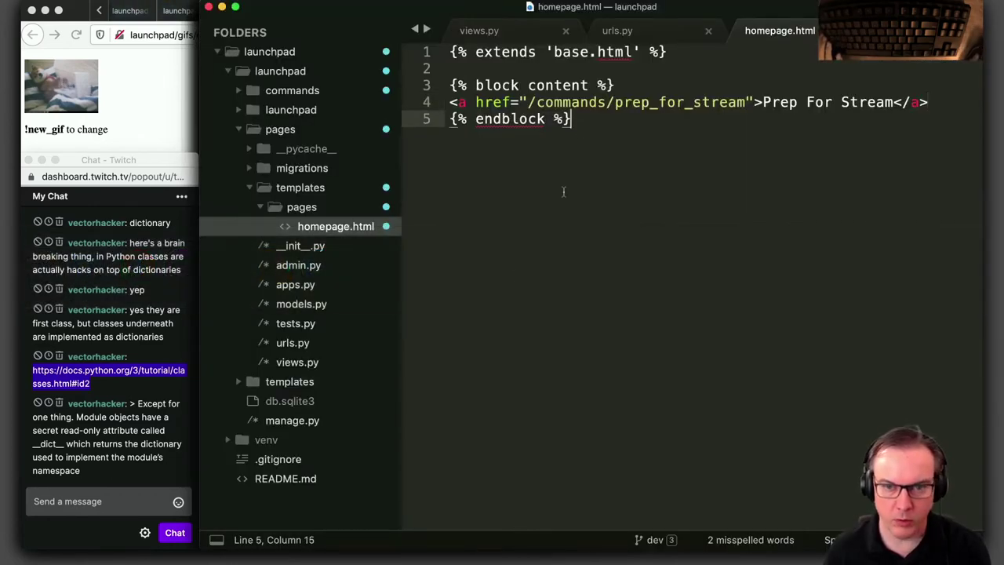
{"action": "left_click", "coordinate": [493, 34]}
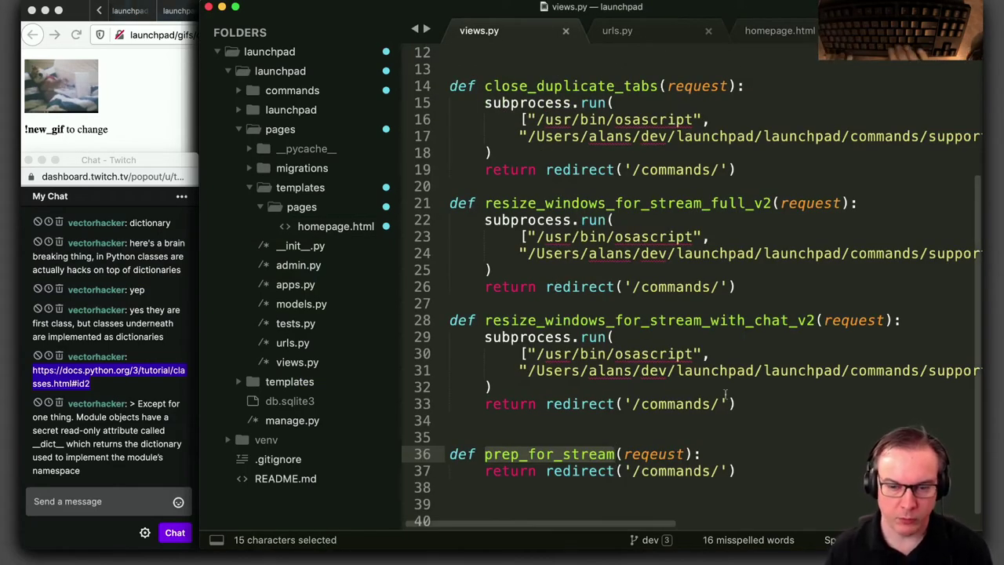
{"action": "key", "text": "alt+space"}
{"action": "type", "text": "sa"}
{"action": "key", "text": "BackSpace"}
{"action": "key", "text": "BackSpace"}
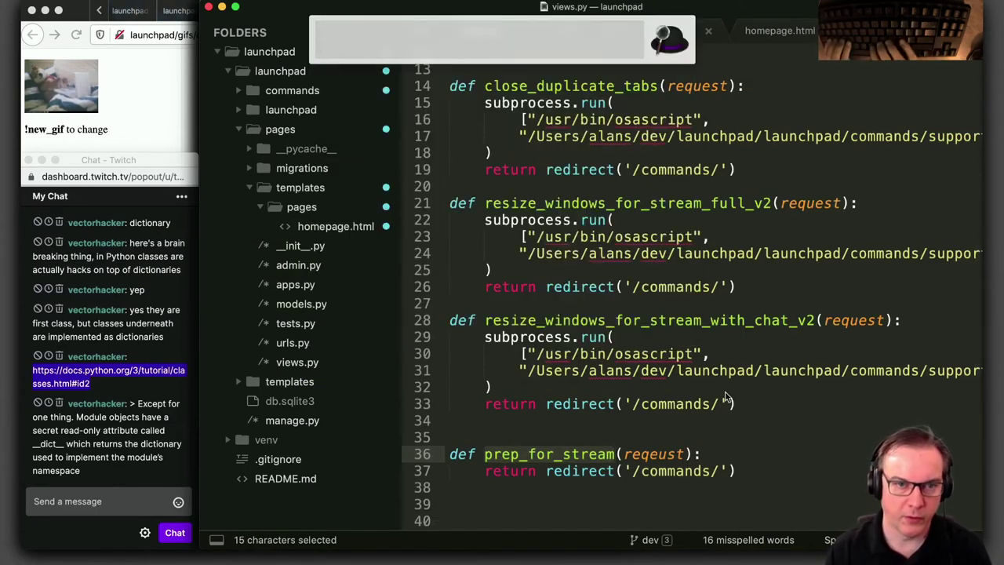
{"action": "type", "text": "n"}
{"action": "key", "text": "BackSpace"}
{"action": "key", "text": "Escape"}
Switch to Safari and search Google for "keyboard maestro url"
{"action": "key", "text": "alt+space"}
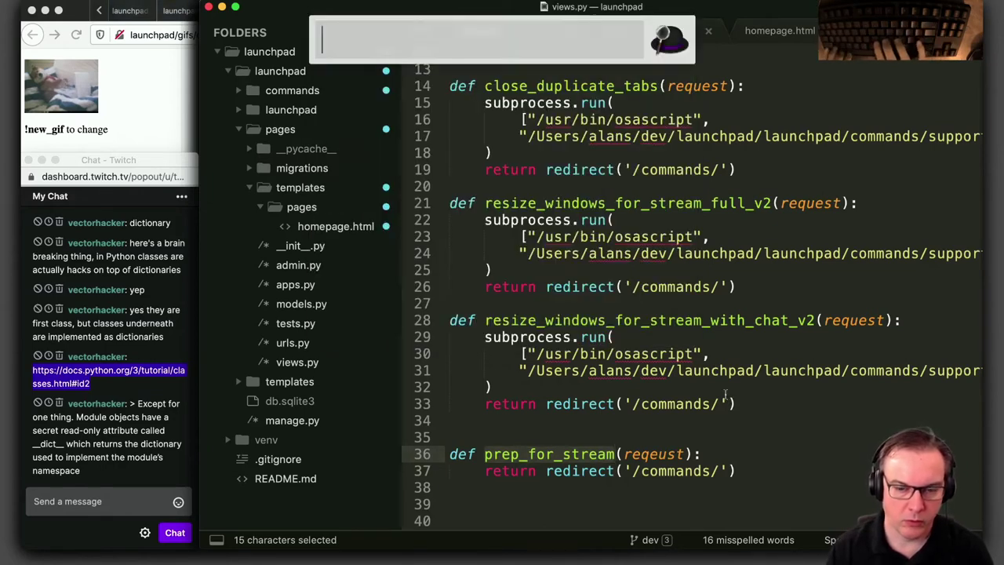
{"action": "type", "text": "sa"}
{"action": "key", "text": "Return"}
{"action": "type", "text": "keyboard "}
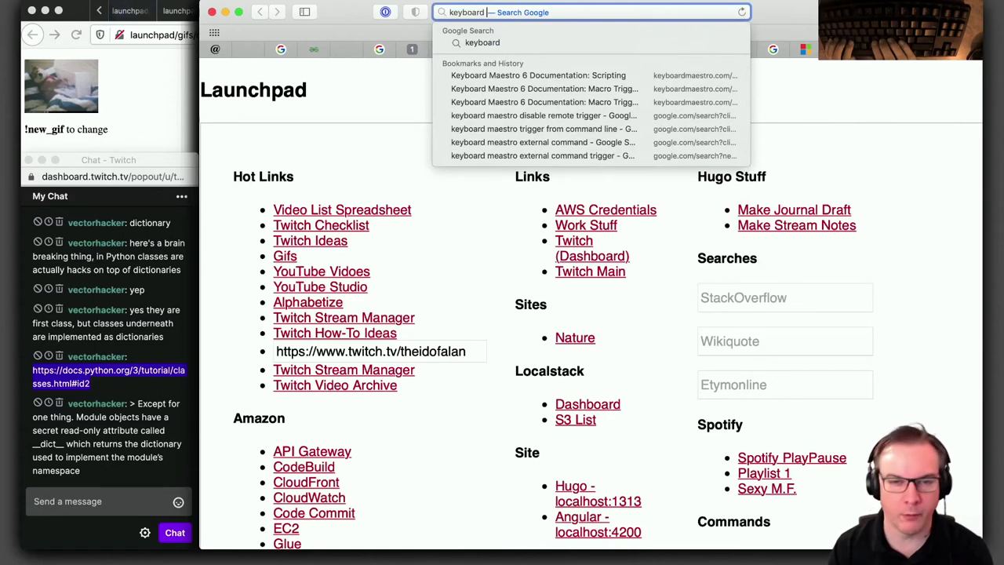
{"action": "type", "text": "maestro"}
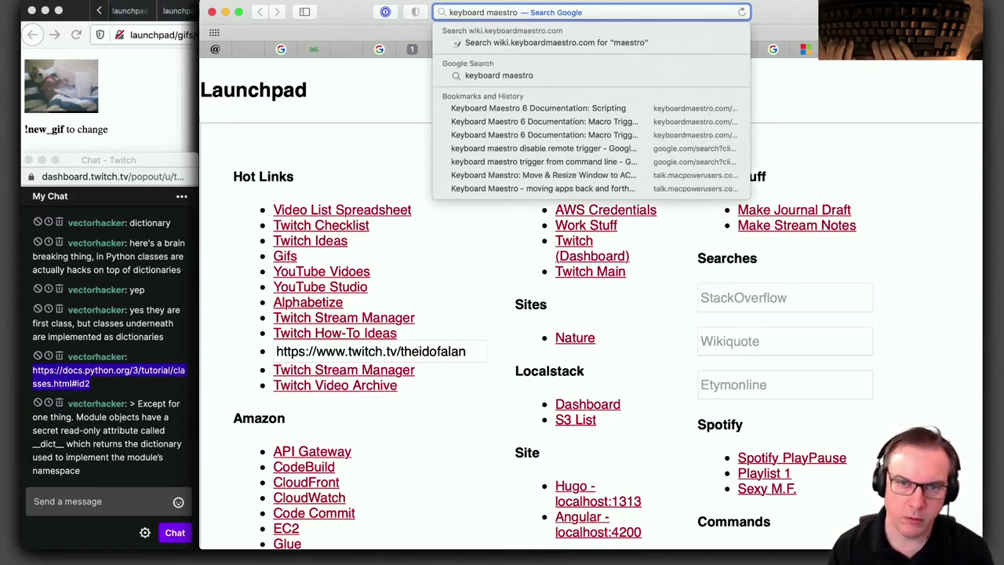
{"action": "type", "text": " url"}
{"action": "key", "text": "Return"}
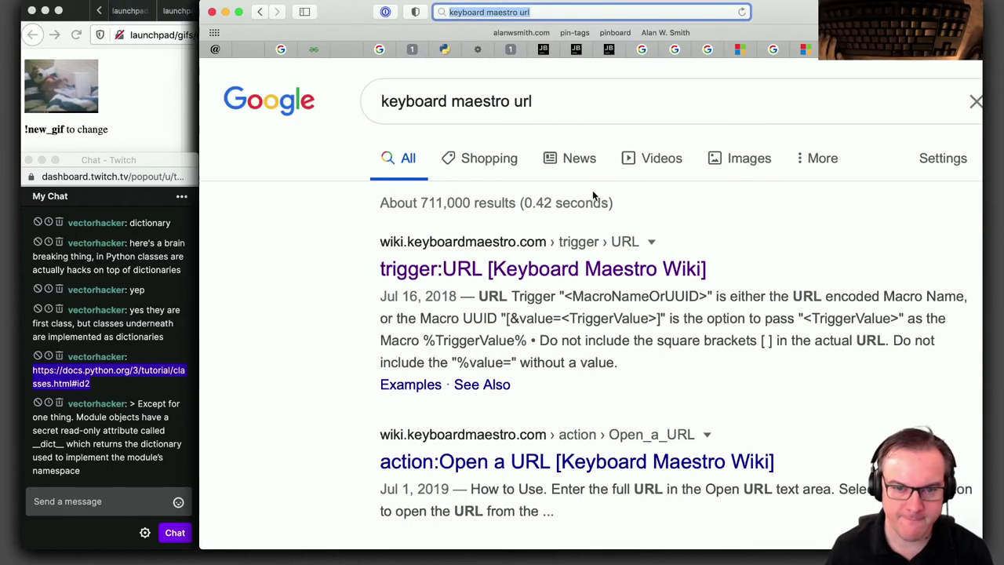
Read the kmtrigger syntax and examples on the Keyboard Maestro Wiki's trigger:URL page, and view the Stream Prep - Run macro in Keyboard Maestro Editor
{"action": "left_click", "coordinate": [542, 271], "text": "super"}
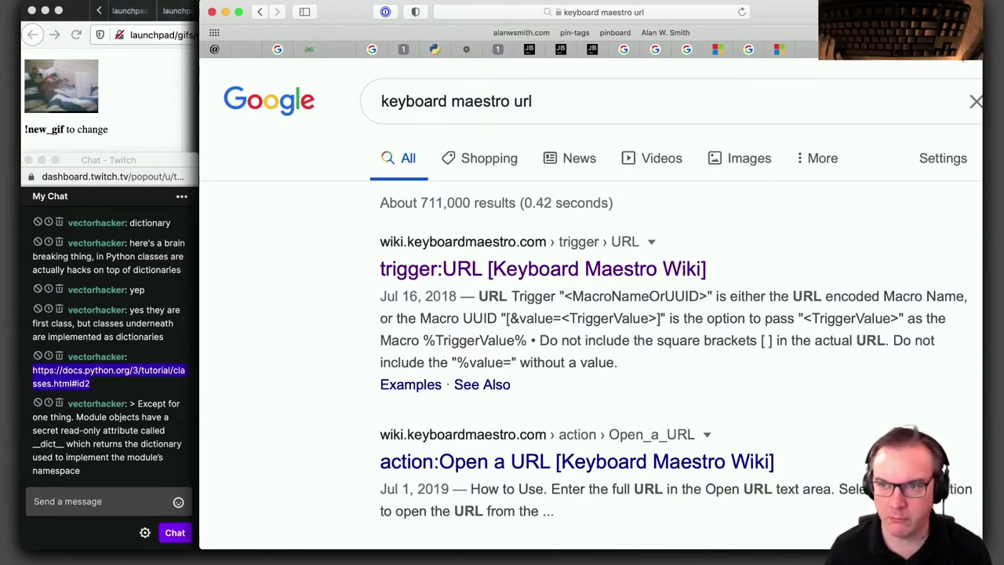
{"action": "left_click", "coordinate": [514, 241]}
{"action": "scroll", "coordinate": [514, 241], "scroll_direction": "down", "scroll_amount": 3}
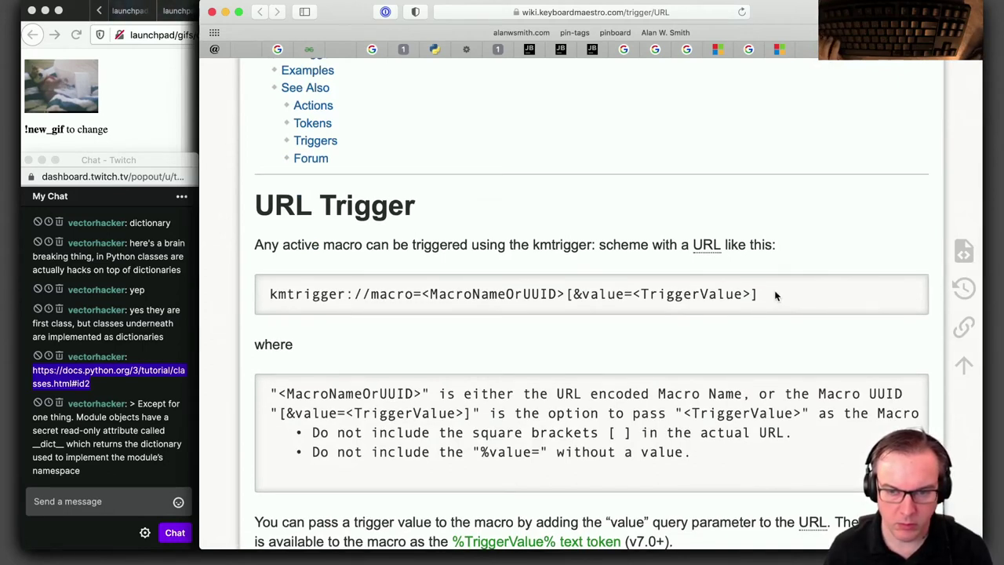
{"action": "scroll", "coordinate": [772, 294], "scroll_direction": "down", "scroll_amount": 3}
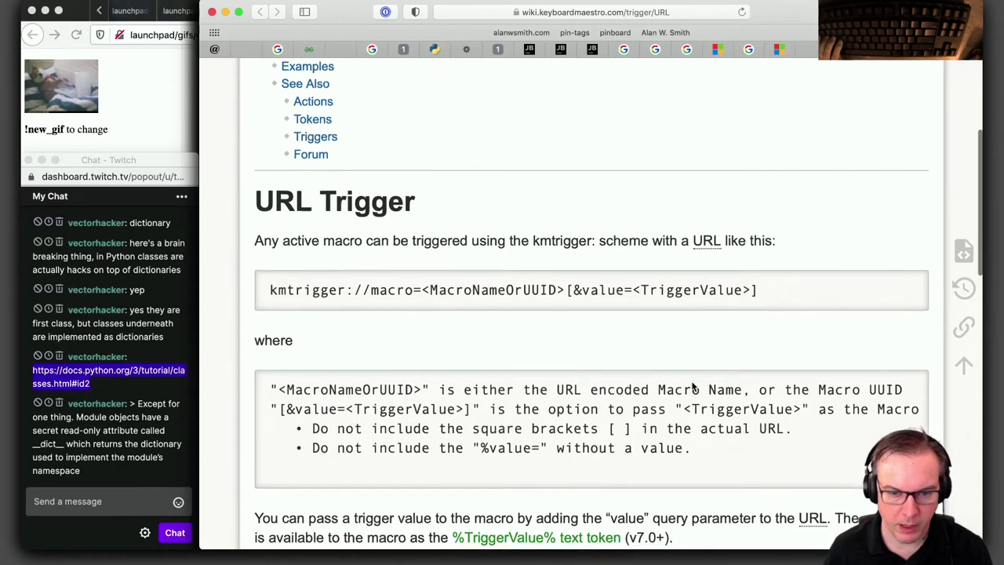
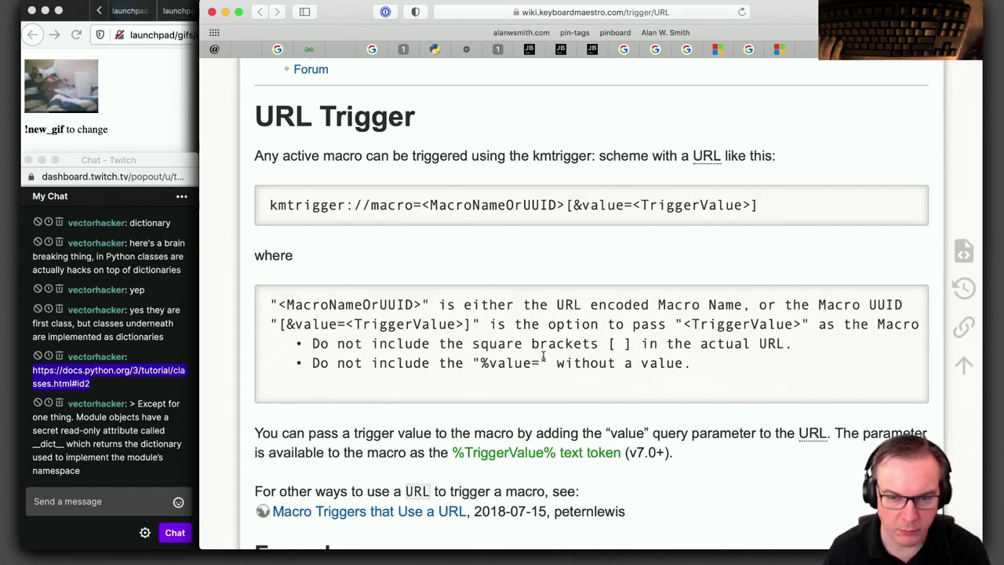
{"action": "scroll", "coordinate": [404, 349], "scroll_direction": "down", "scroll_amount": 2}
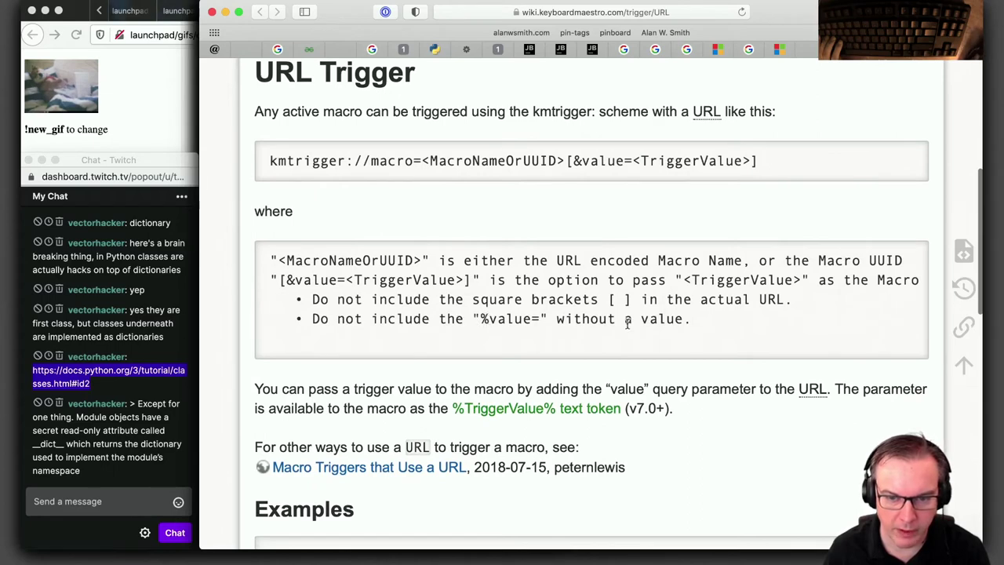
{"action": "scroll", "coordinate": [671, 321], "scroll_direction": "down", "scroll_amount": 5}
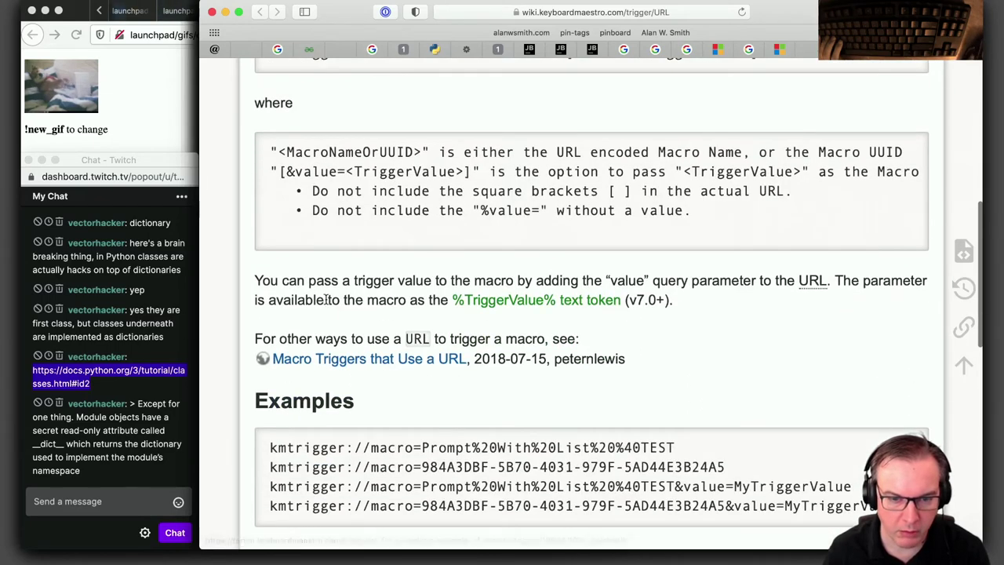
{"action": "scroll", "coordinate": [344, 335], "scroll_direction": "down", "scroll_amount": 5}
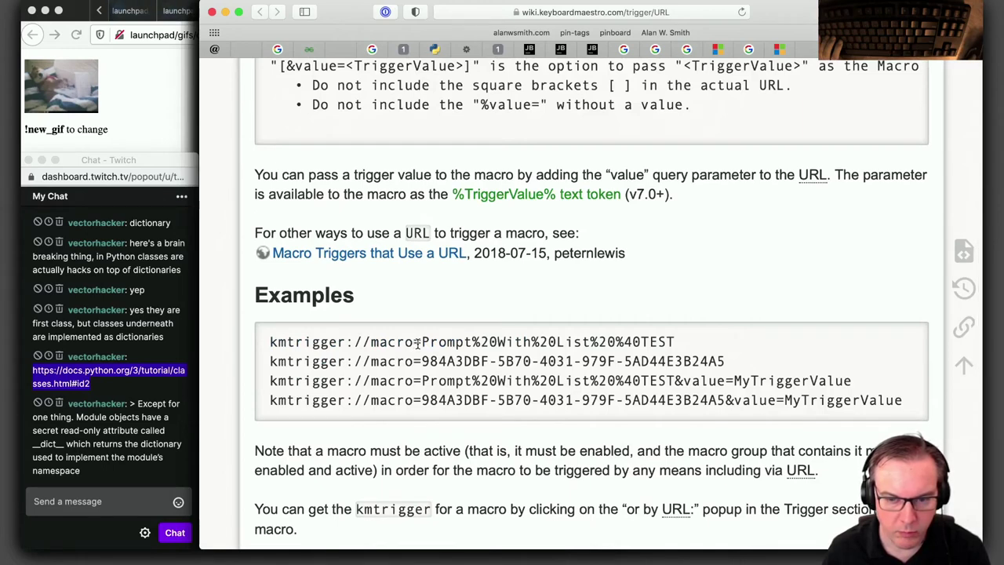
{"action": "left_click_drag", "start_coordinate": [423, 361], "coordinate": [873, 368]}
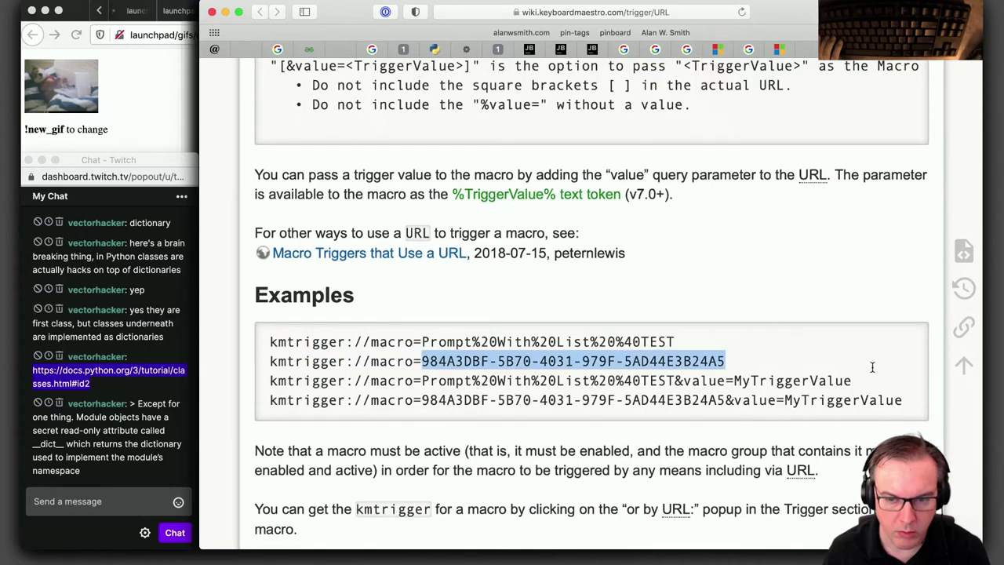
{"action": "key", "text": "super+Tab"}
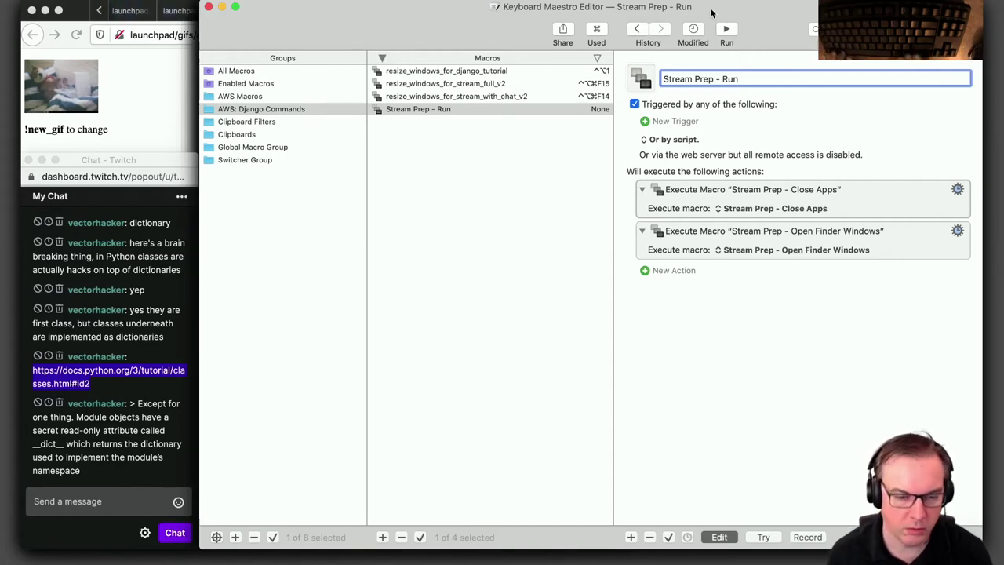
Switch to Safari and search Google for "keyboard maestro uuid" in a new tab
{"action": "key", "text": "alt+space"}
{"action": "type", "text": "s"}
{"action": "key", "text": "Return"}
{"action": "key", "text": "super+t"}
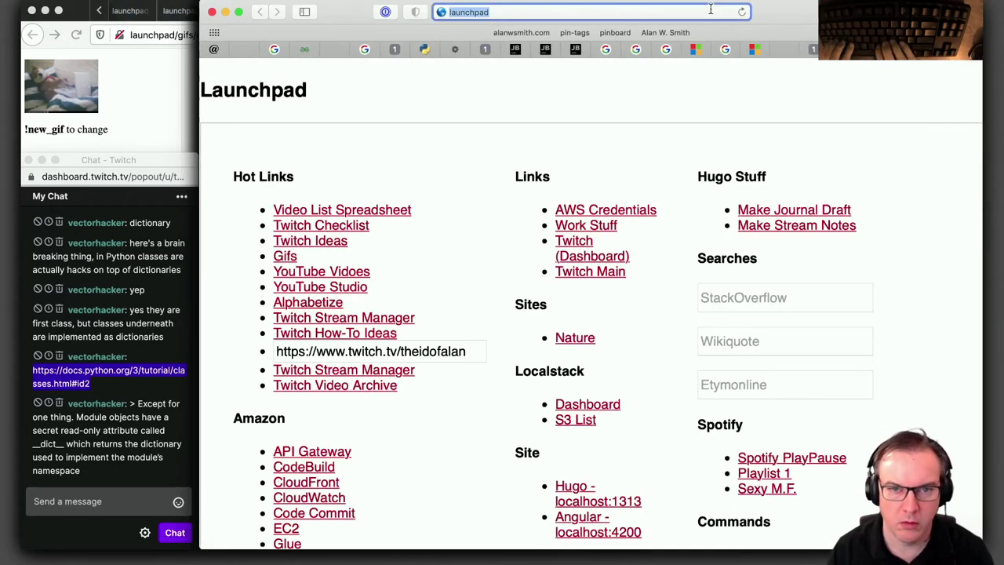
{"action": "type", "text": "keyu"}
{"action": "key", "text": "BackSpace"}
{"action": "type", "text": "board ma"}
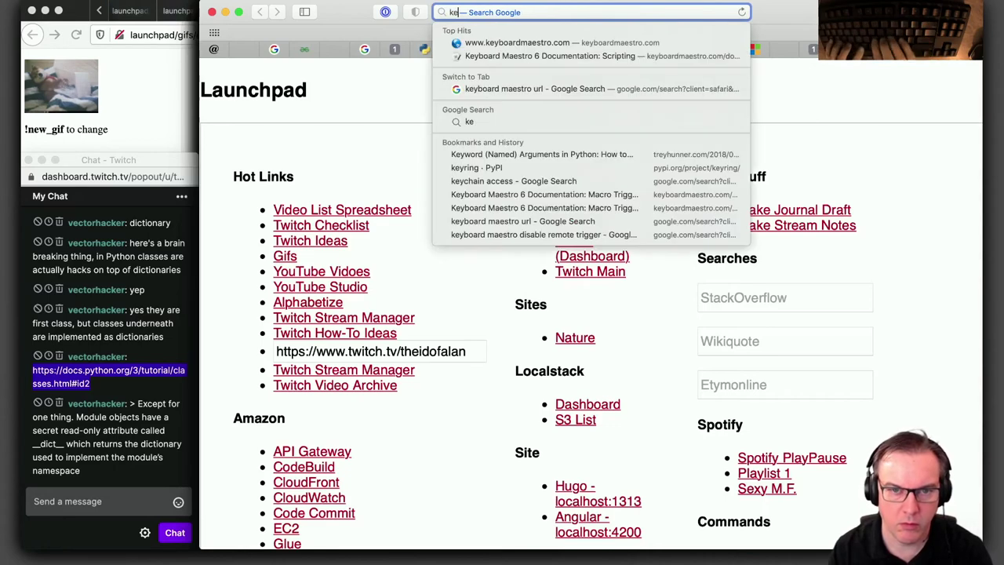
{"action": "type", "text": "estro uuid"}
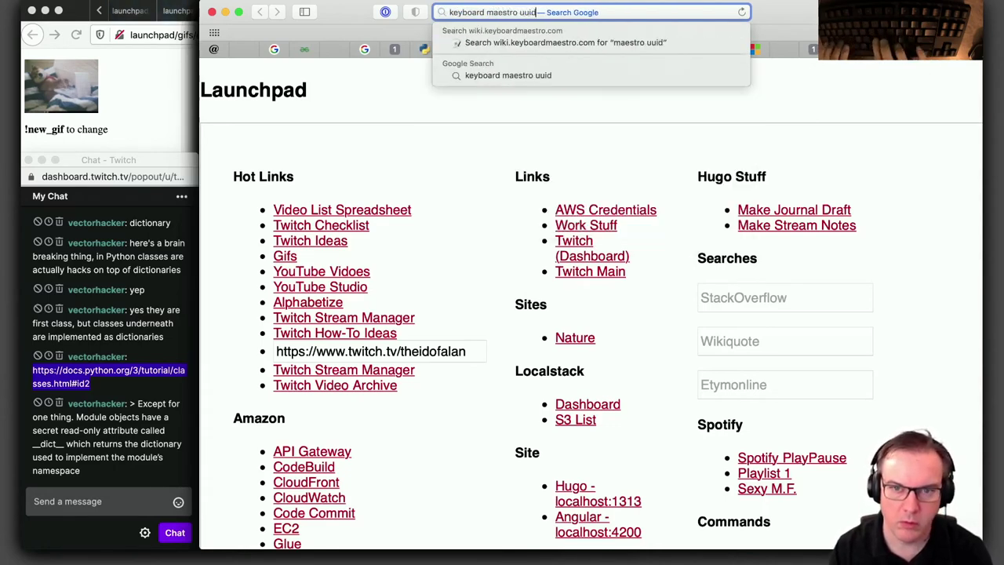
{"action": "key", "text": "Return"}
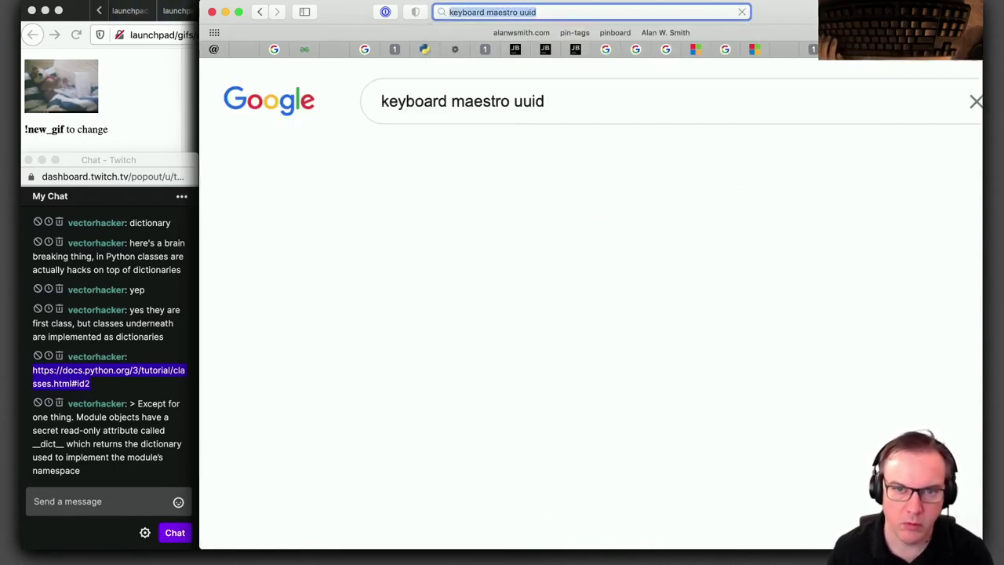
Open the token:MacroNameForUUID page of the Keyboard Maestro Wiki from the results and read its usage and See Also sections
{"action": "left_click", "coordinate": [612, 266], "text": "super"}
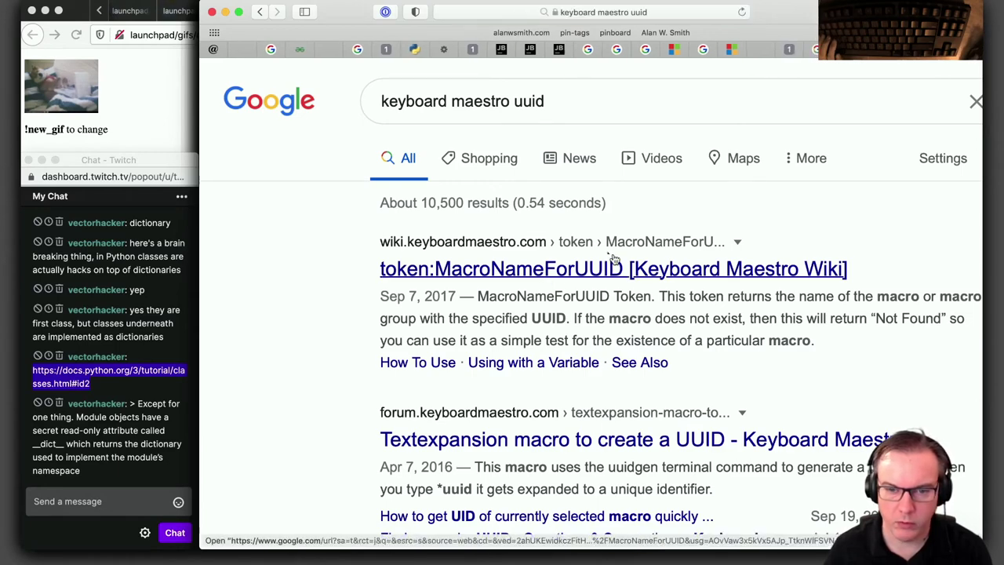
{"action": "scroll", "coordinate": [623, 245], "scroll_direction": "down", "scroll_amount": 2}
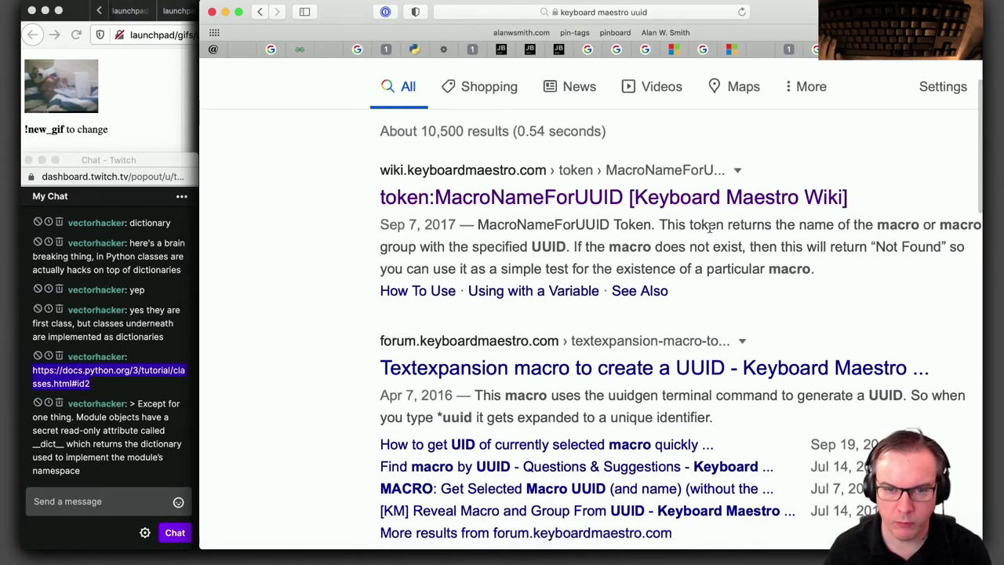
{"action": "scroll", "coordinate": [686, 227], "scroll_direction": "down", "scroll_amount": 1}
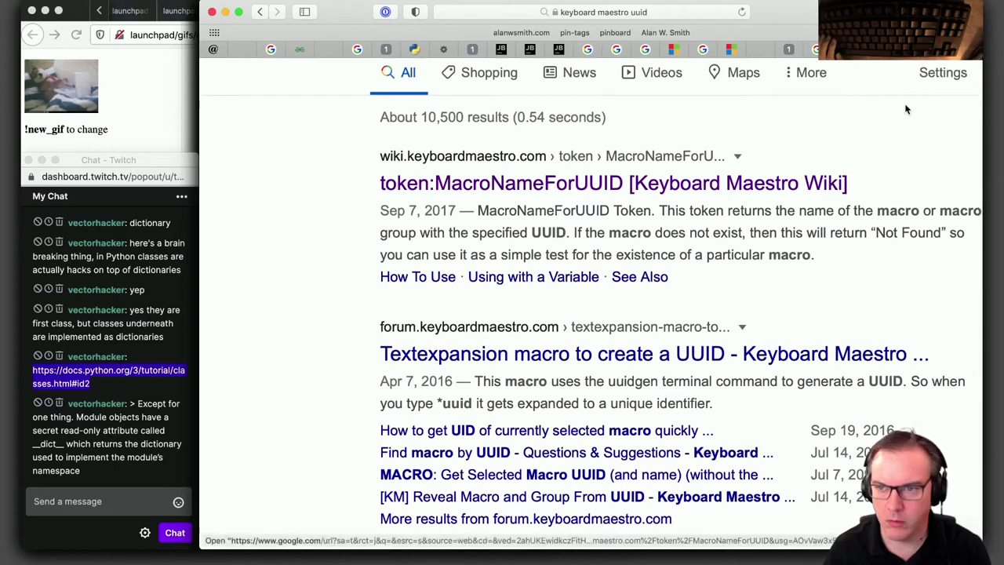
{"action": "left_click", "coordinate": [628, 183]}
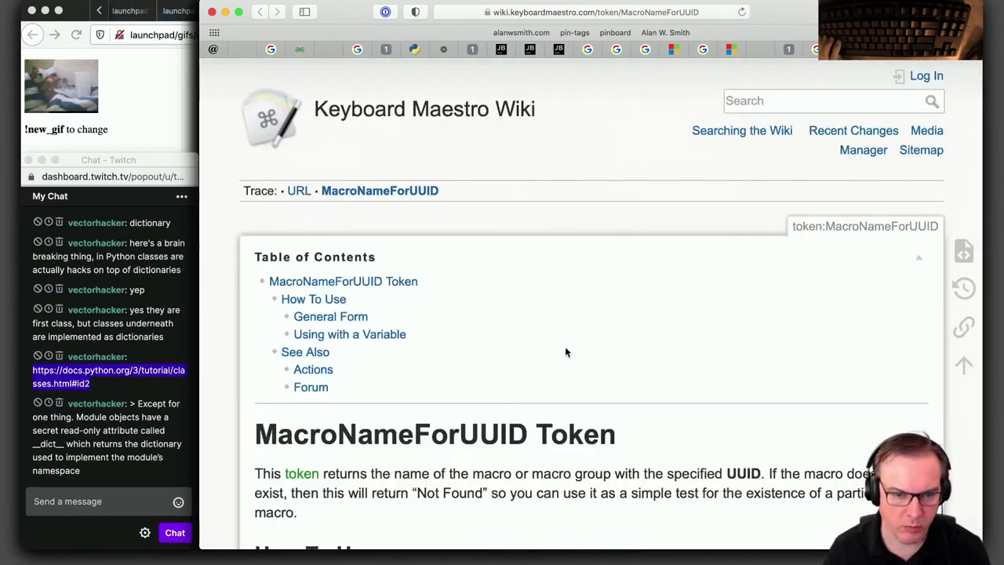
{"action": "scroll", "coordinate": [565, 353], "scroll_direction": "down", "scroll_amount": 4}
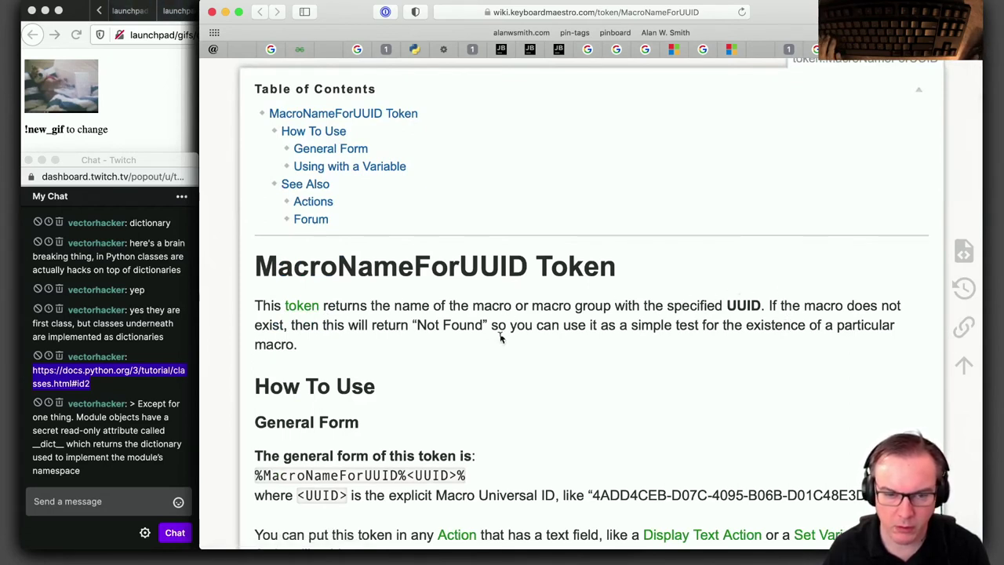
{"action": "scroll", "coordinate": [476, 376], "scroll_direction": "down", "scroll_amount": 3}
{"action": "scroll", "coordinate": [477, 376], "scroll_direction": "down", "scroll_amount": 3}
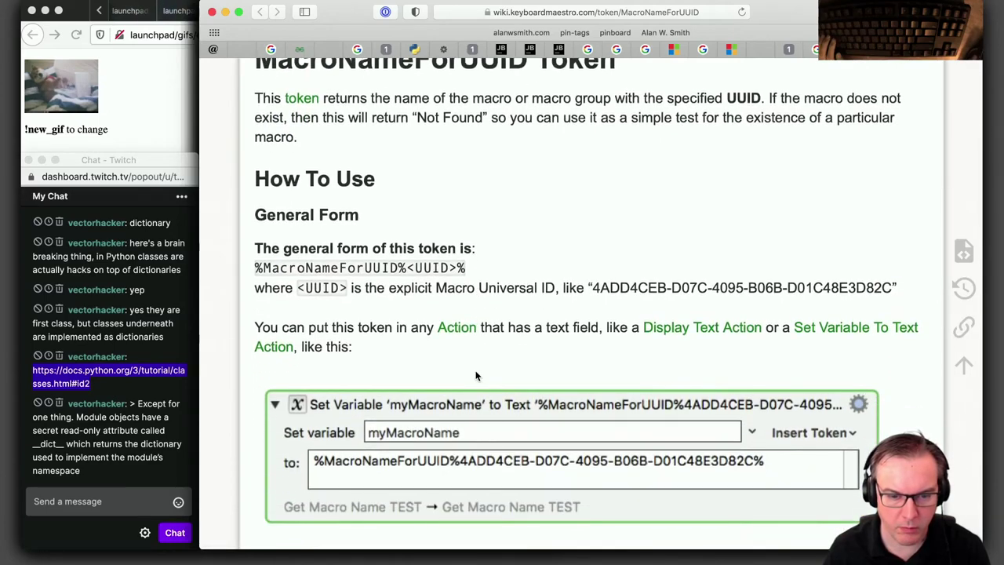
{"action": "scroll", "coordinate": [476, 376], "scroll_direction": "down", "scroll_amount": 15}
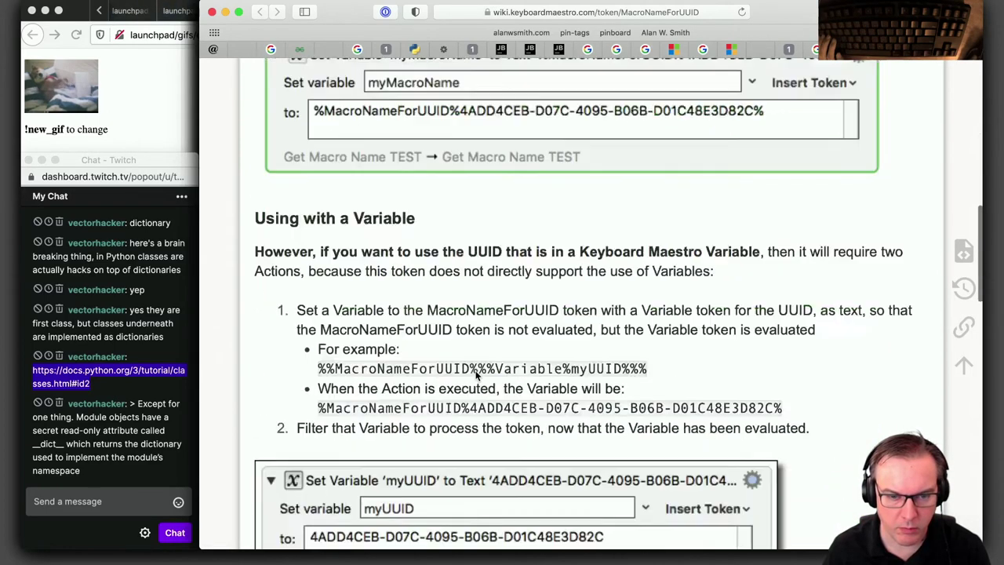
{"action": "scroll", "coordinate": [476, 376], "scroll_direction": "down", "scroll_amount": 6}
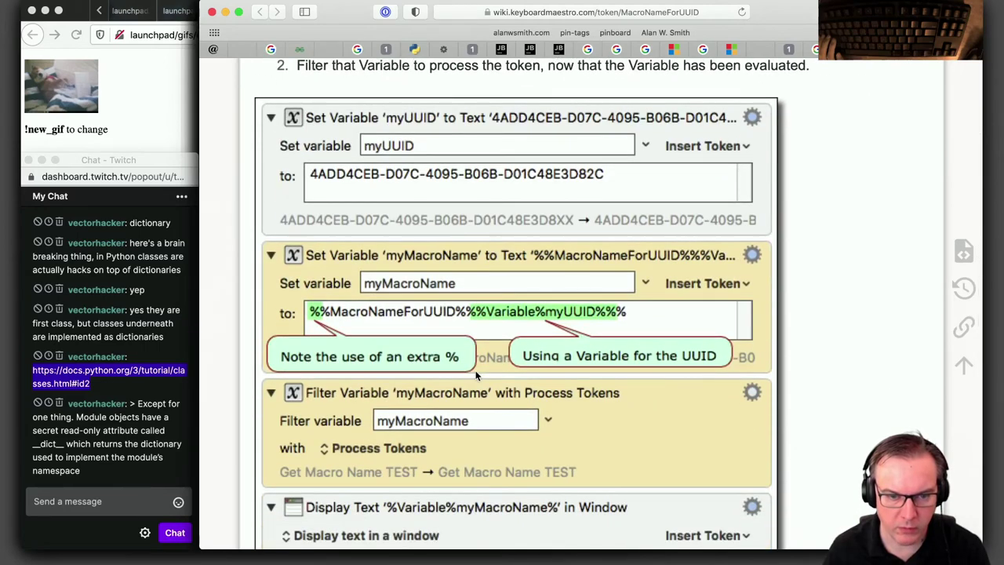
{"action": "scroll", "coordinate": [476, 376], "scroll_direction": "down", "scroll_amount": 18}
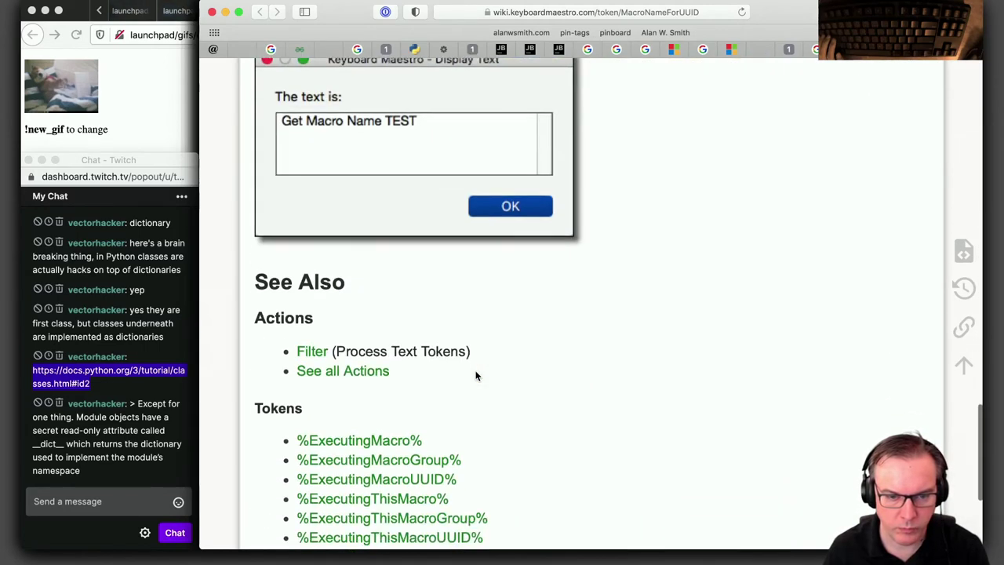
{"action": "scroll", "coordinate": [477, 376], "scroll_direction": "down", "scroll_amount": 5}
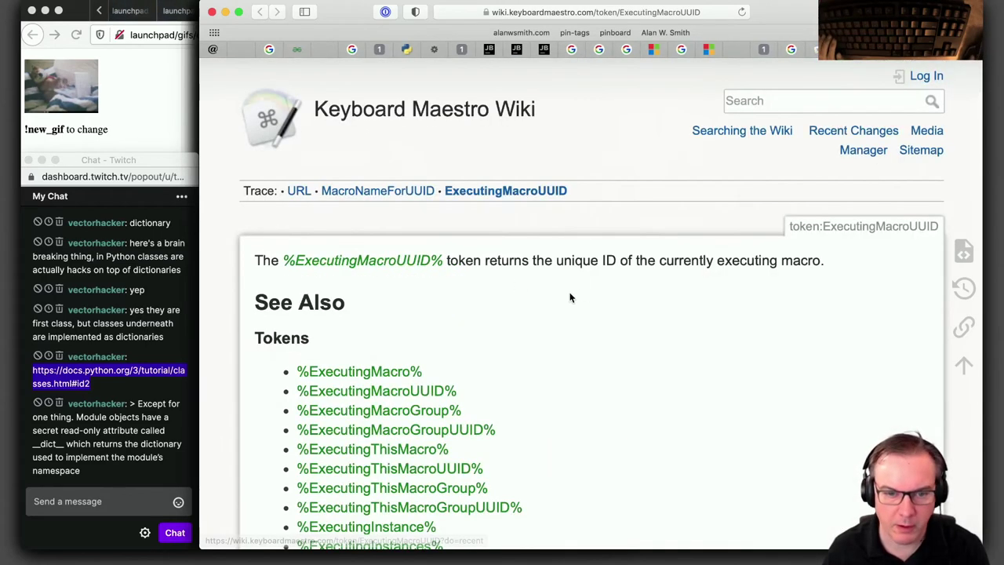
Check the ExecutingMacroUUID token page, open the wiki's full Tokens list, and find "uuid" on it
{"action": "scroll", "coordinate": [570, 297], "scroll_direction": "down", "scroll_amount": 4}
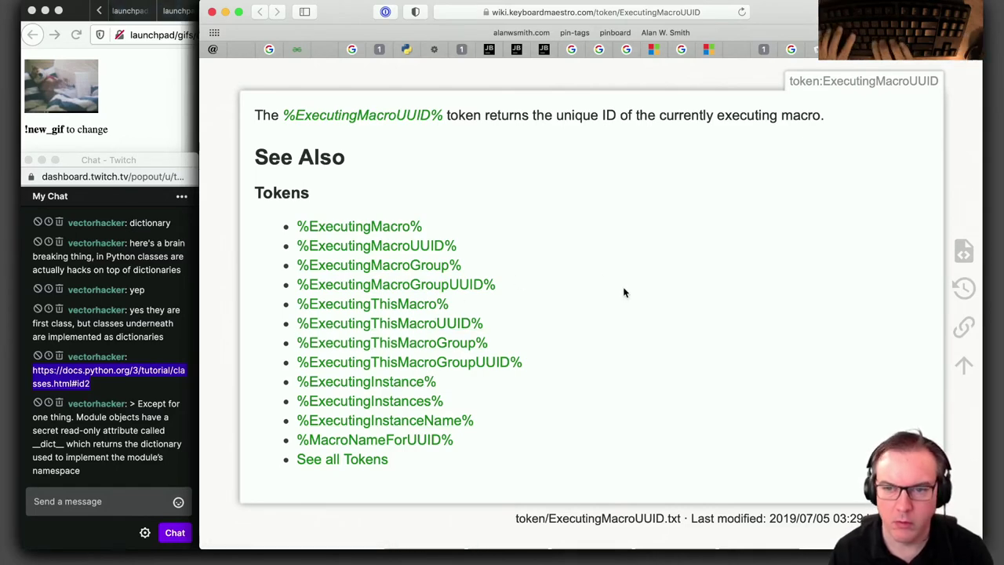
{"action": "left_click", "coordinate": [357, 468]}
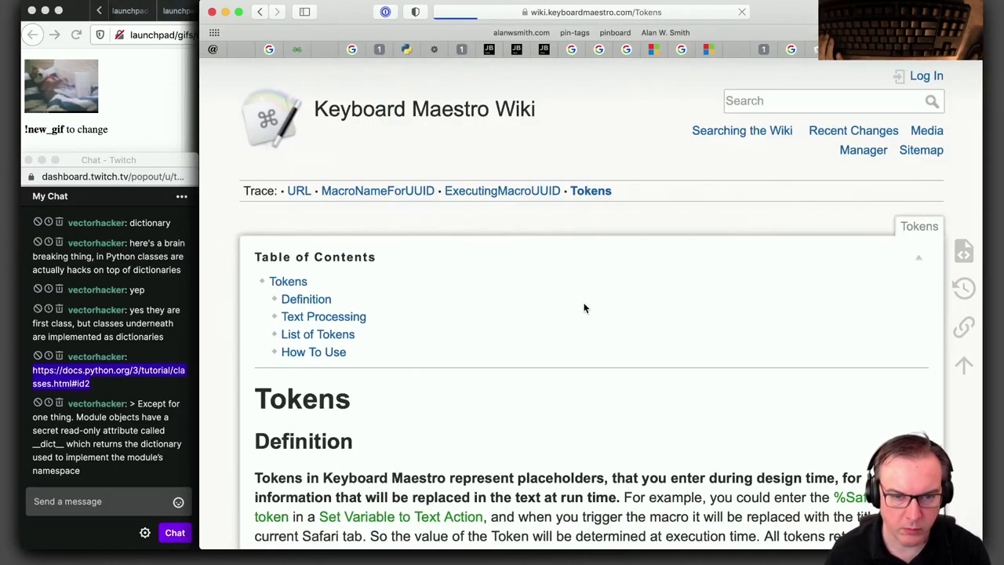
{"action": "key", "text": "super+f"}
{"action": "type", "text": "uuid"}
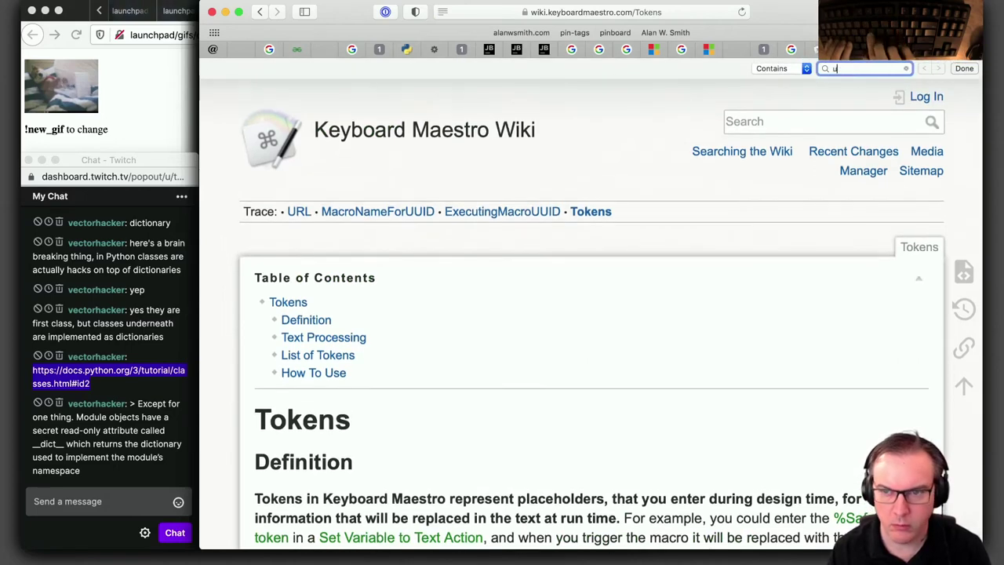
{"action": "key", "text": "Return"}
{"action": "key", "text": "Return"}
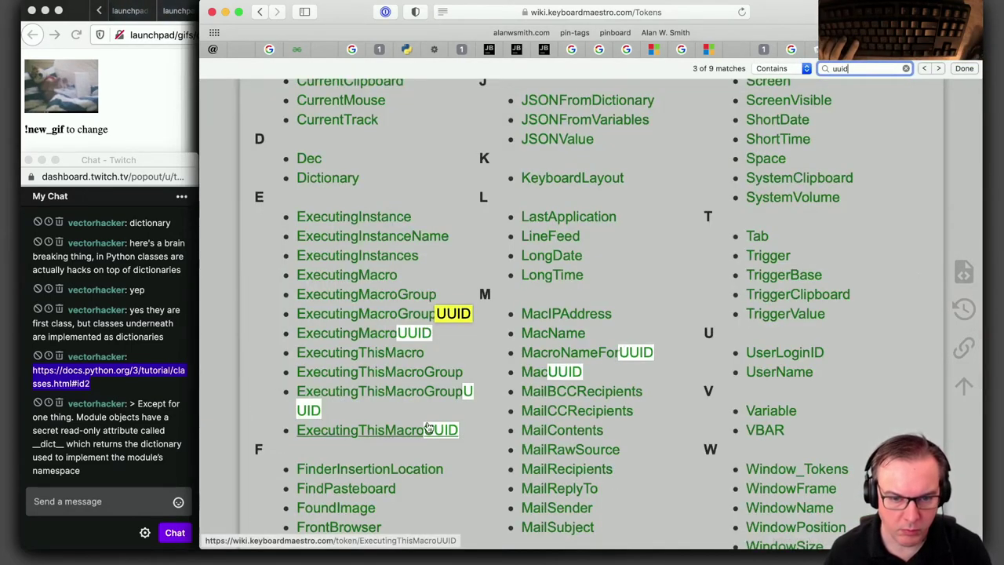
Open the MacUUID token page in a new tab and read its description and clipboard example
{"action": "left_click", "coordinate": [561, 379], "text": "super"}
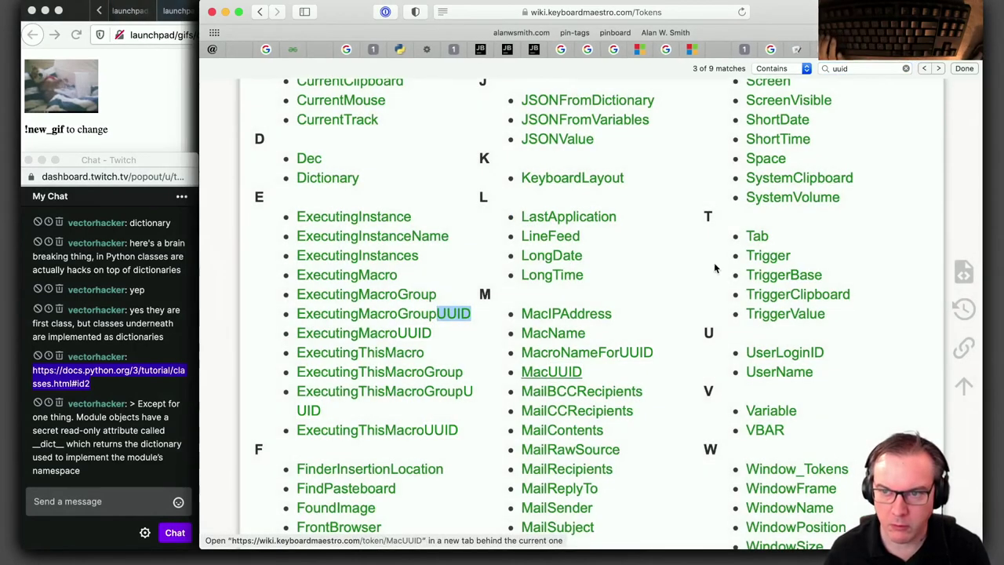
{"action": "key", "text": "super+shift+]"}
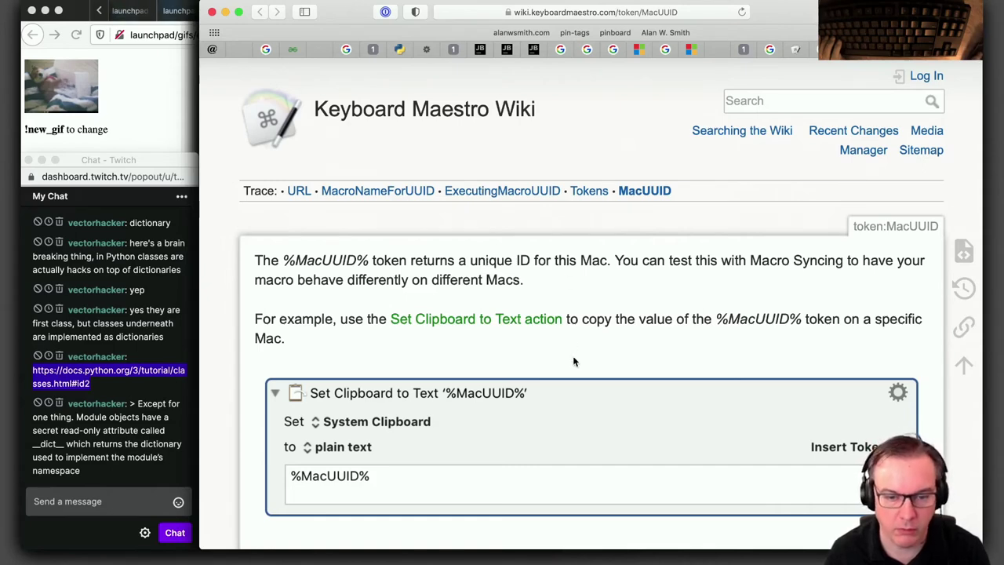
{"action": "scroll", "coordinate": [573, 361], "scroll_direction": "down", "scroll_amount": 6}
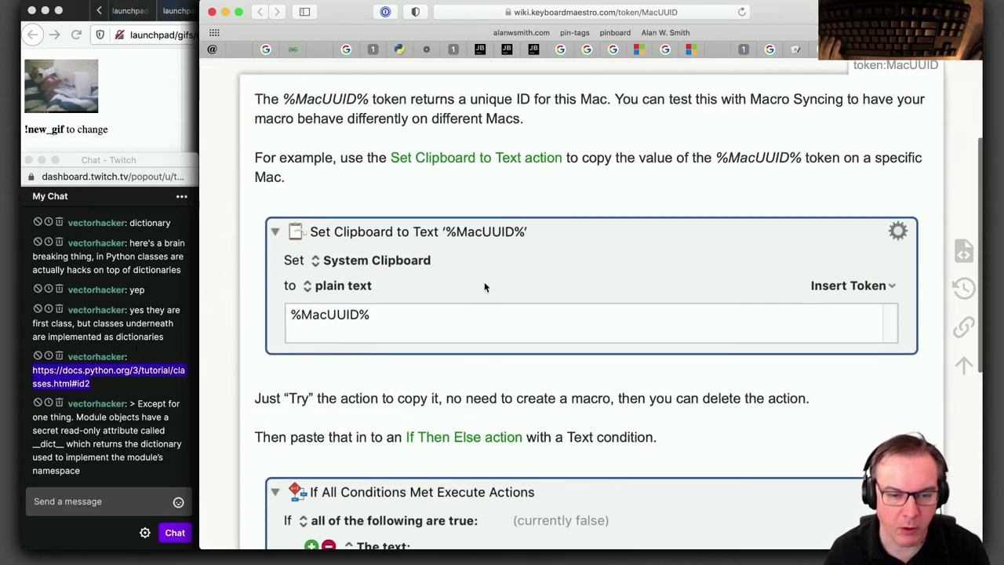
Return to the Tokens list and look through the UUID matches and the token usage notes
{"action": "key", "text": "super+bracketleft"}
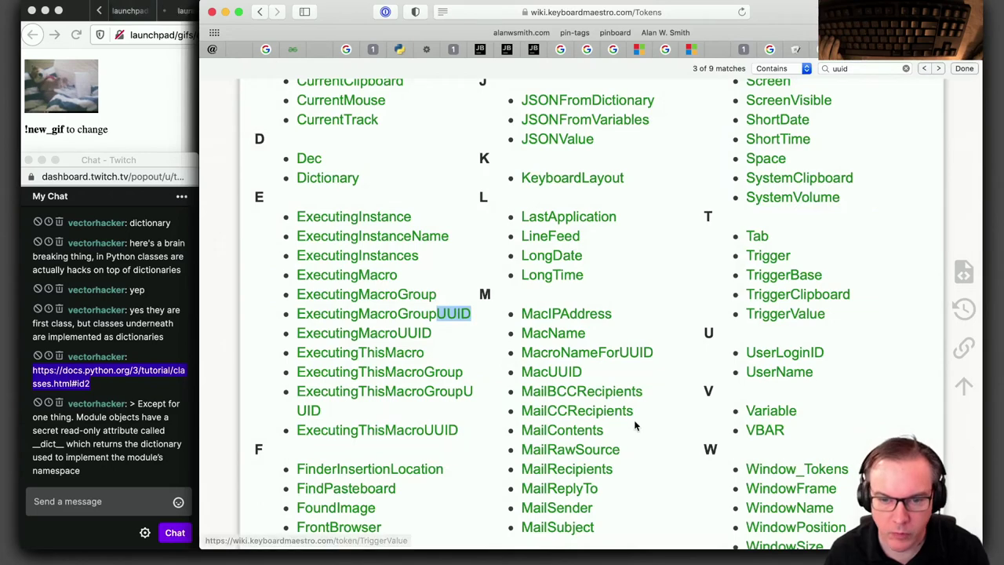
{"action": "key", "text": "super+g"}
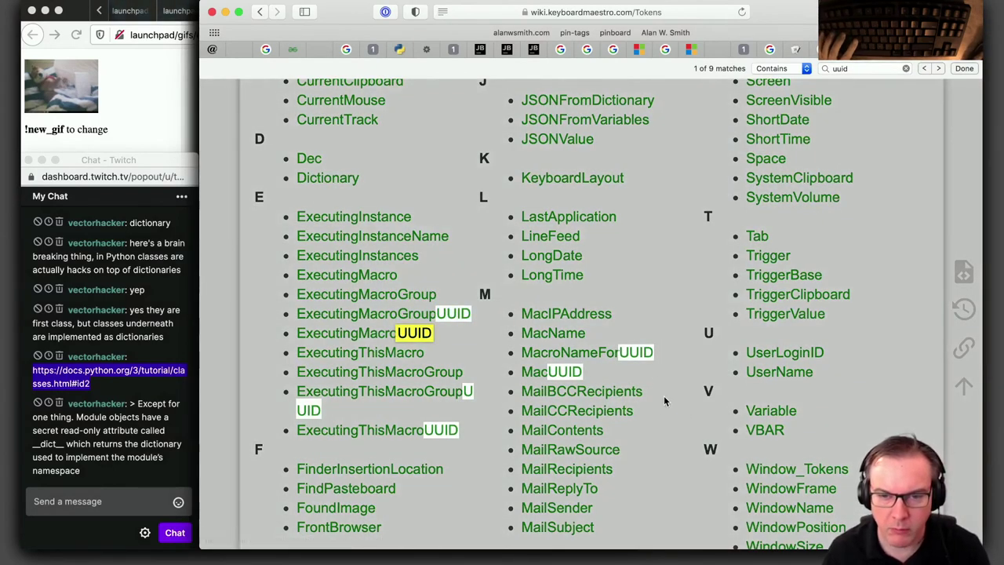
{"action": "scroll", "coordinate": [664, 400], "scroll_direction": "up", "scroll_amount": 10}
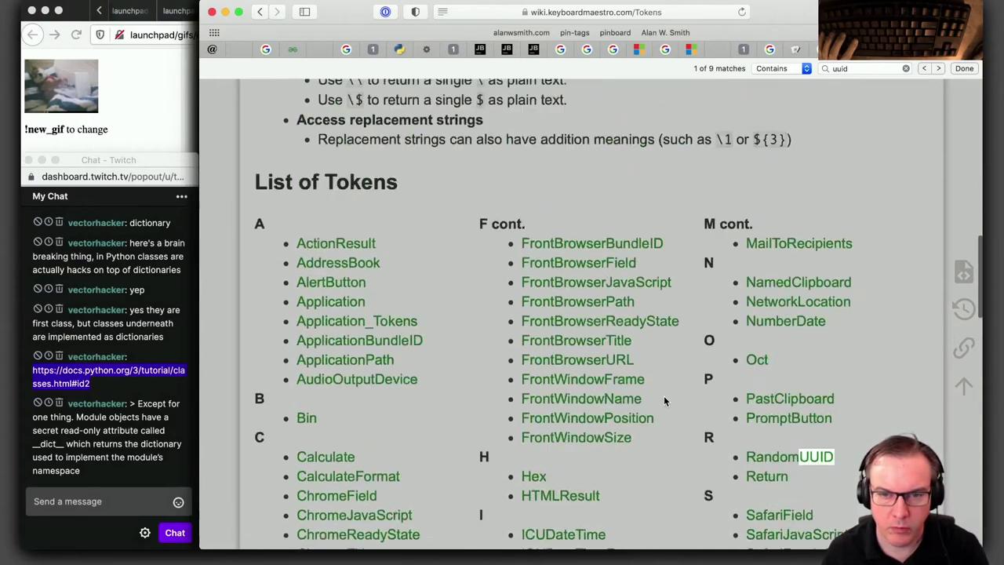
{"action": "scroll", "coordinate": [664, 401], "scroll_direction": "down", "scroll_amount": 10}
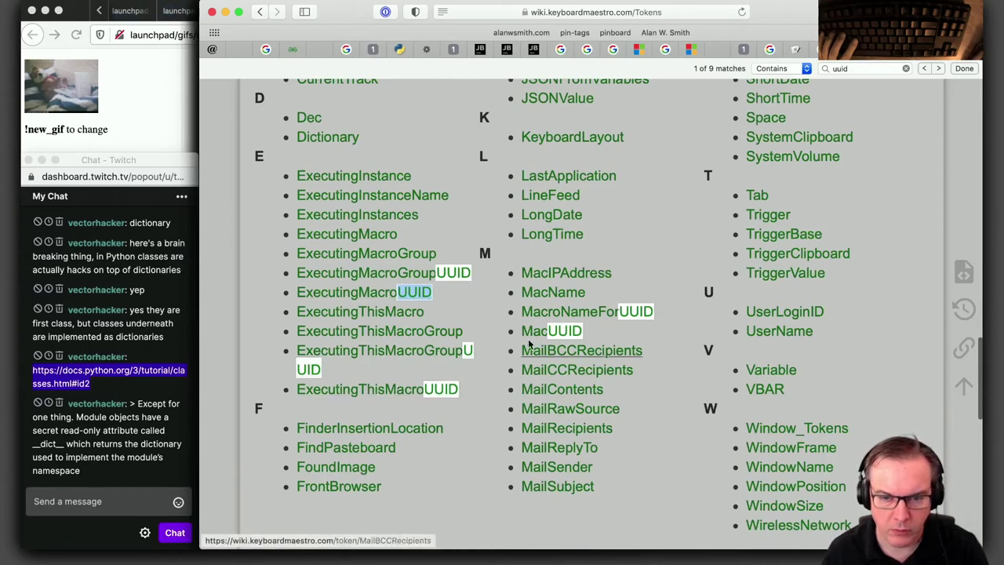
{"action": "scroll", "coordinate": [645, 413], "scroll_direction": "down", "scroll_amount": 15}
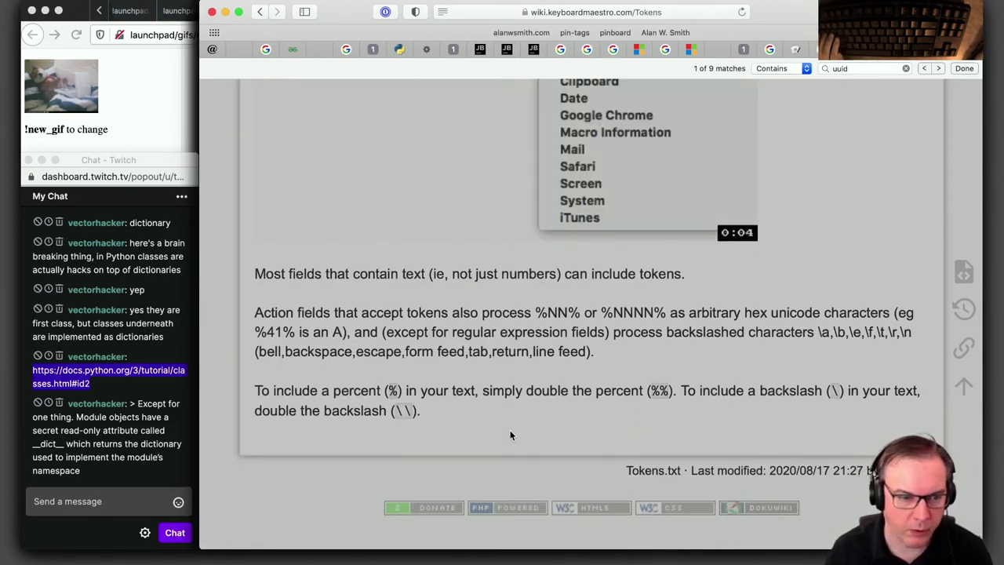
{"action": "scroll", "coordinate": [744, 248], "scroll_direction": "up", "scroll_amount": 5}
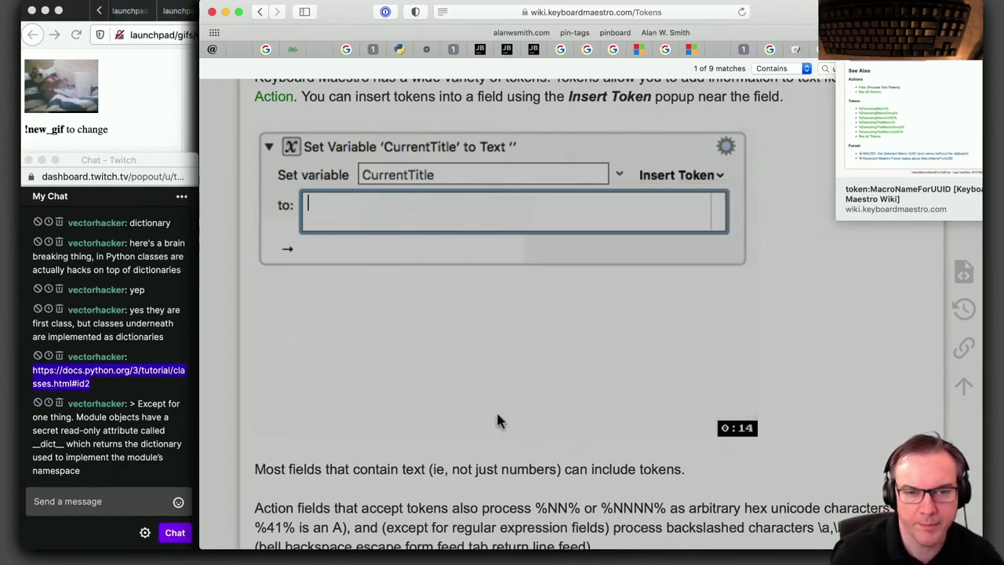
Return to the MacroNameForUUID page, open the forum topic "MACRO: Get Selected Macro UUID (and name)", and read the macro's description
{"action": "key", "text": "super+bracketleft"}
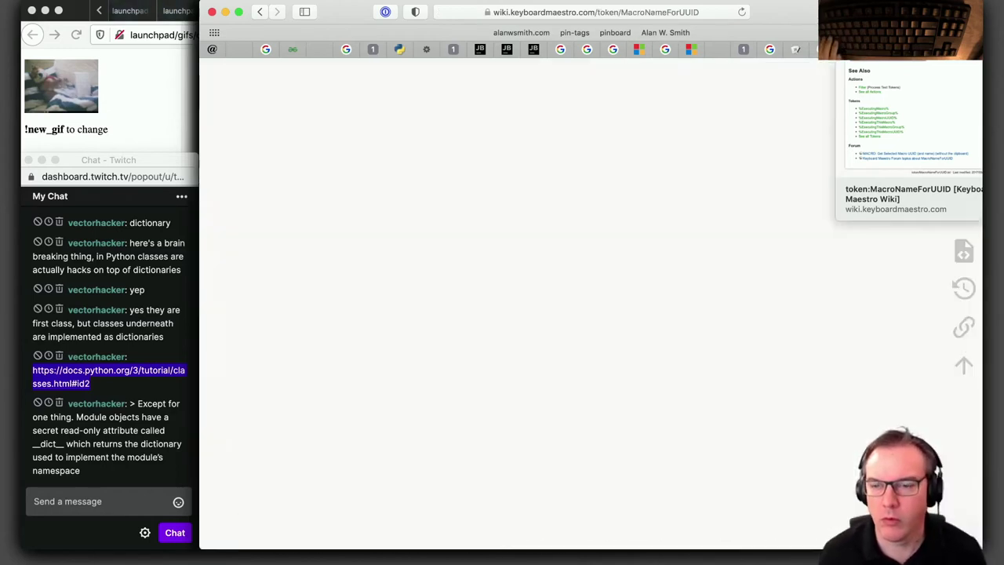
{"action": "scroll", "coordinate": [634, 340], "scroll_direction": "down", "scroll_amount": 2}
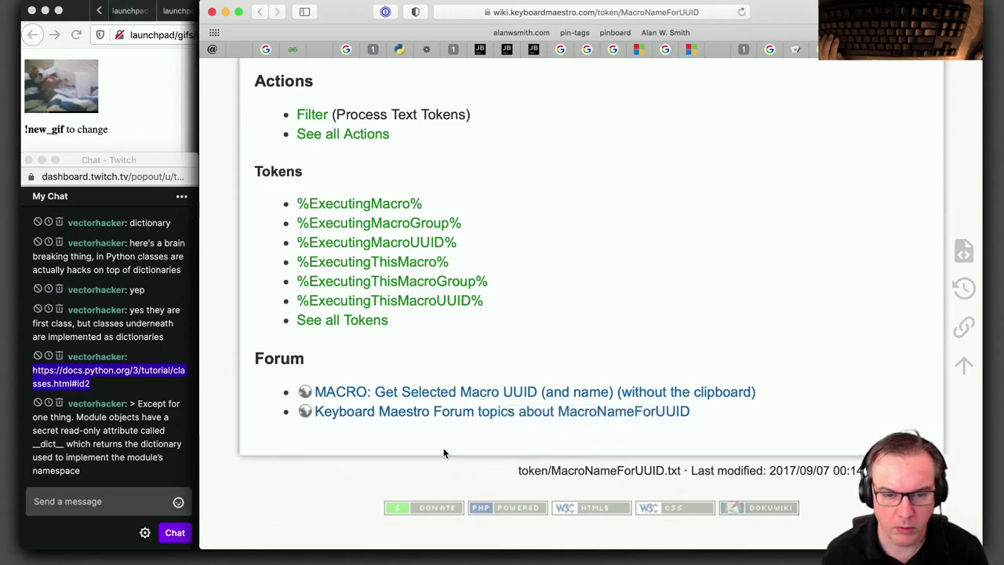
{"action": "left_click", "coordinate": [475, 391]}
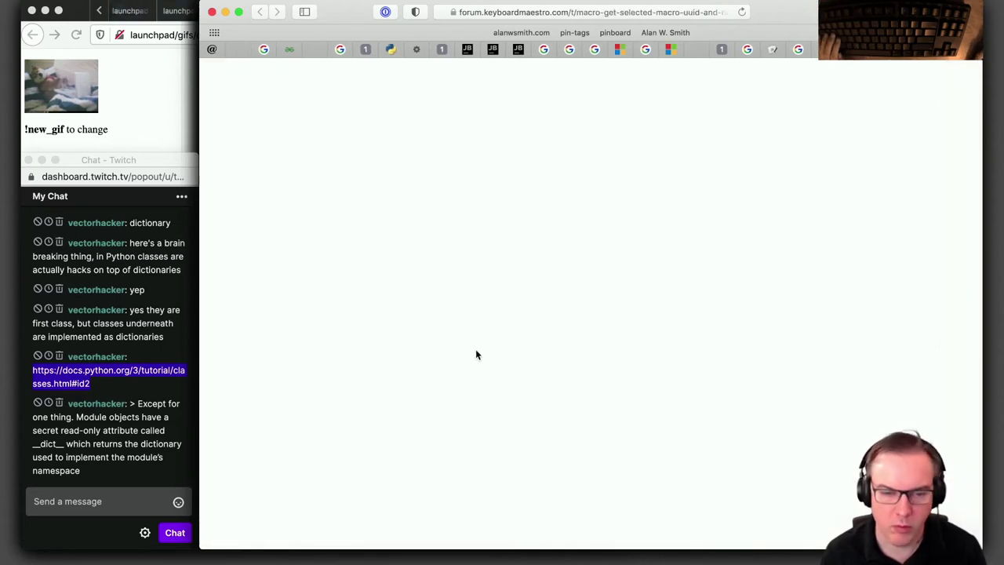
{"action": "scroll", "coordinate": [514, 400], "scroll_direction": "down", "scroll_amount": 3}
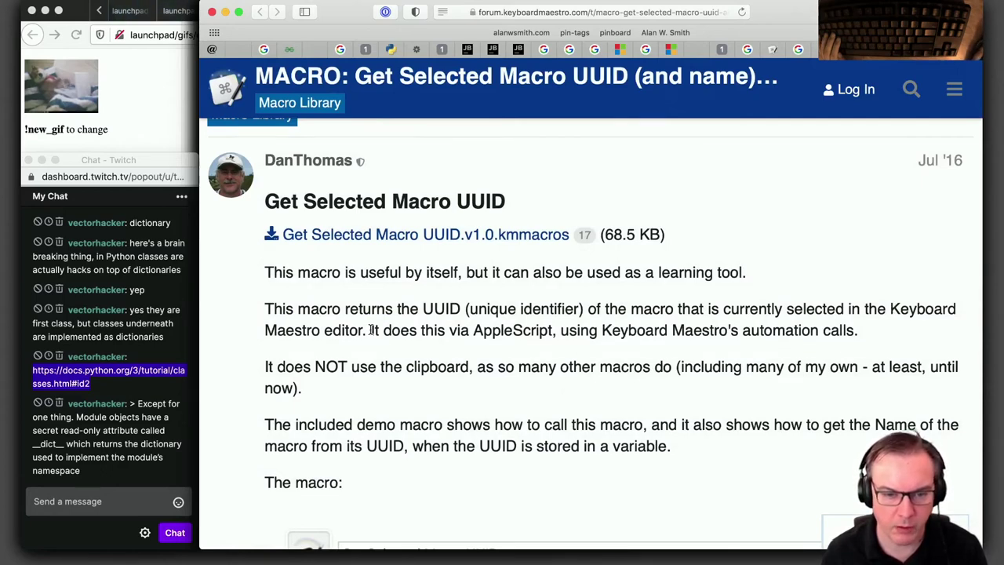
{"action": "left_click_drag", "start_coordinate": [372, 330], "coordinate": [358, 309]}
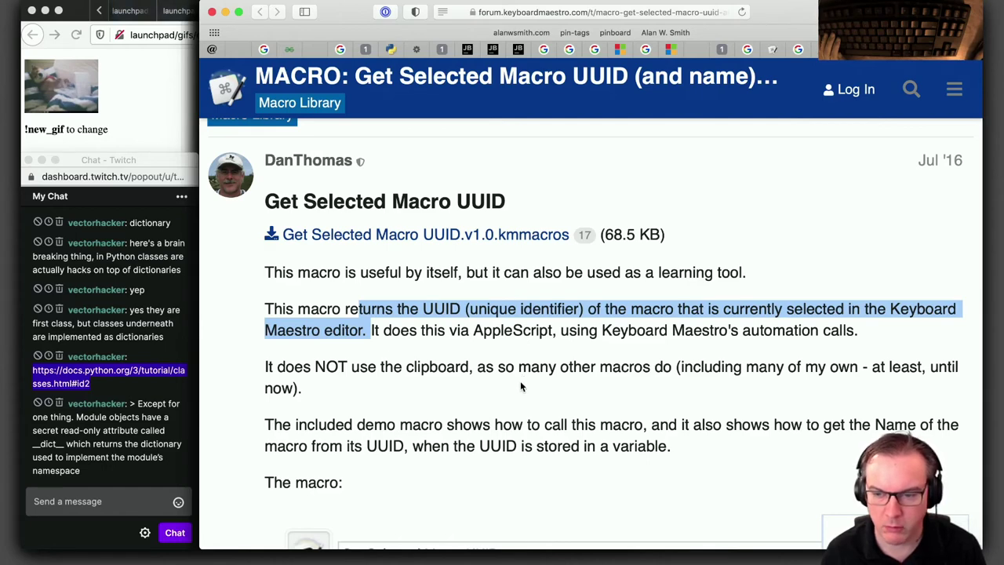
{"action": "scroll", "coordinate": [520, 385], "scroll_direction": "down", "scroll_amount": 3}
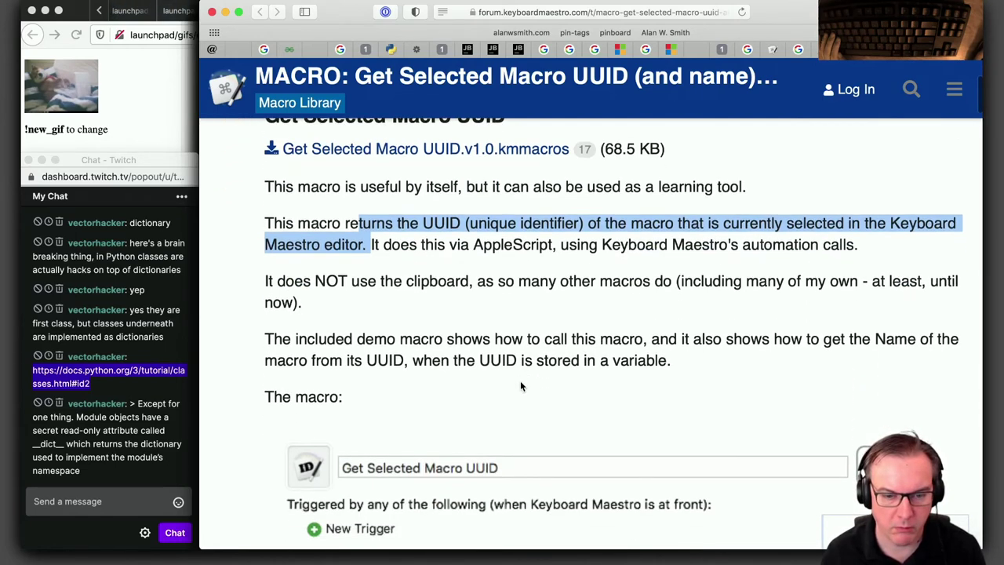
{"action": "scroll", "coordinate": [520, 385], "scroll_direction": "down", "scroll_amount": 2}
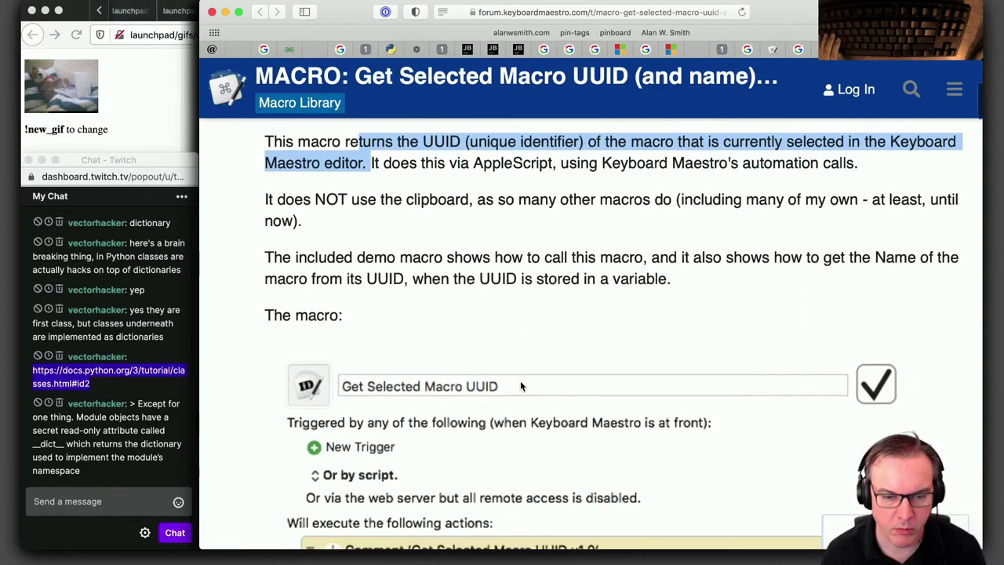
{"action": "scroll", "coordinate": [520, 385], "scroll_direction": "down", "scroll_amount": 2}
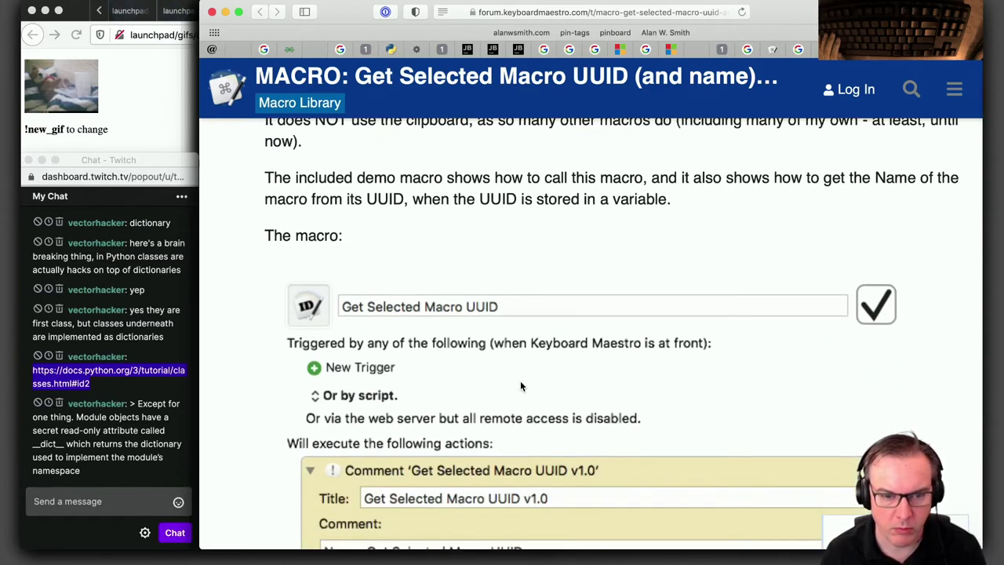
Read through the forum topic's Get Selected Macro UUID actions and the demo macro's explanation of MacroNameForUUID
{"action": "scroll", "coordinate": [520, 385], "scroll_direction": "down", "scroll_amount": 1}
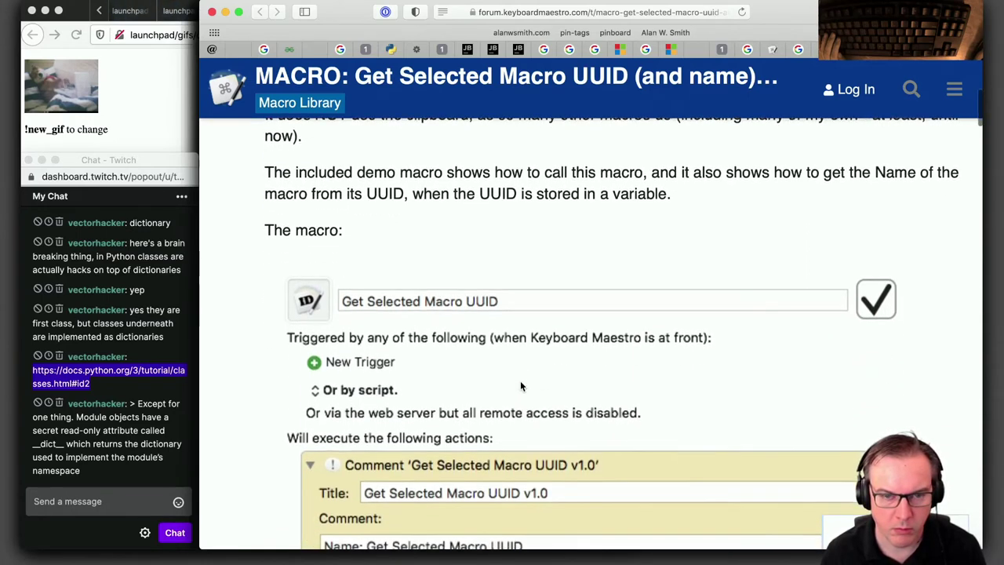
{"action": "scroll", "coordinate": [520, 386], "scroll_direction": "down", "scroll_amount": 1}
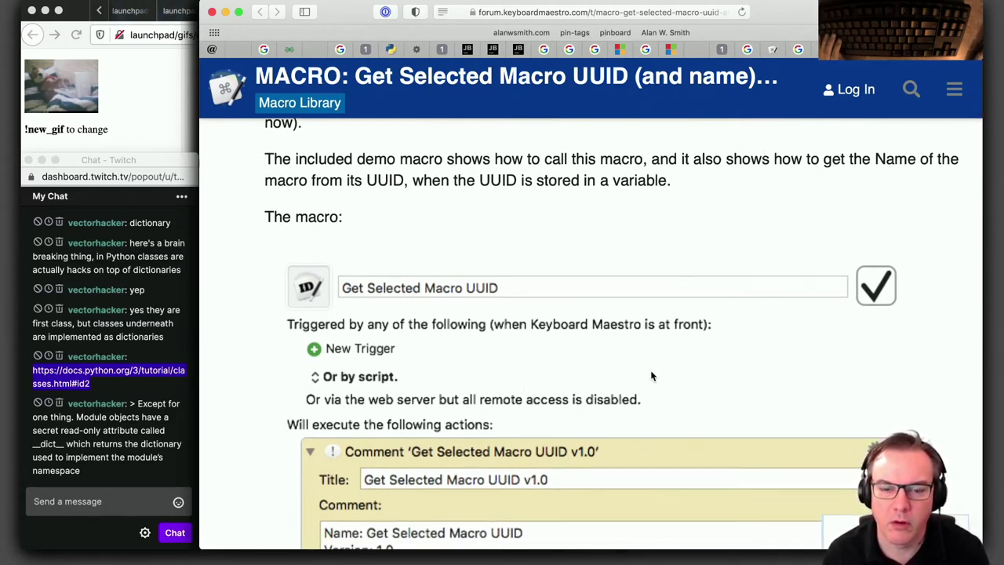
{"action": "scroll", "coordinate": [654, 350], "scroll_direction": "down", "scroll_amount": 5}
{"action": "scroll", "coordinate": [652, 376], "scroll_direction": "down", "scroll_amount": 20}
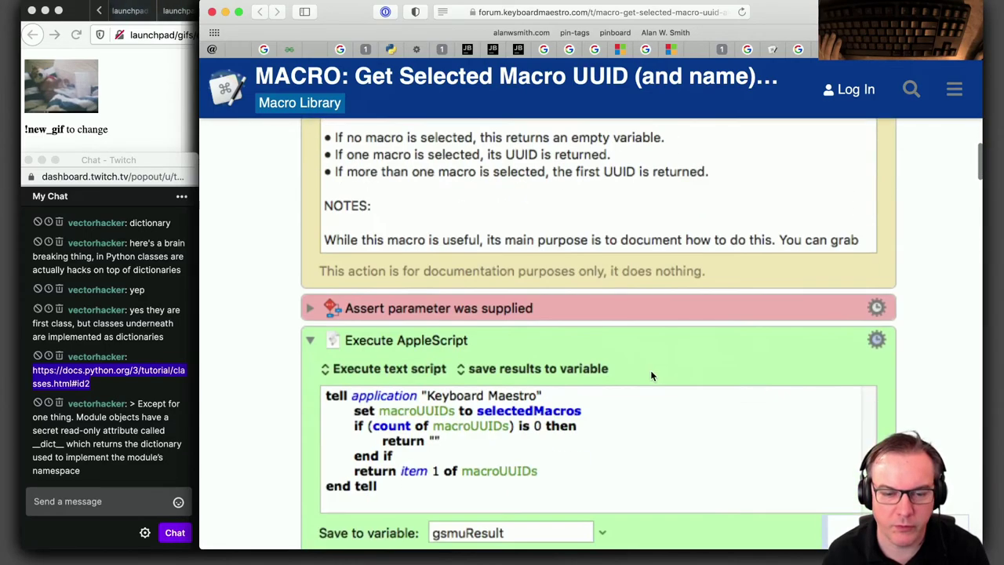
{"action": "scroll", "coordinate": [651, 376], "scroll_direction": "down", "scroll_amount": 5}
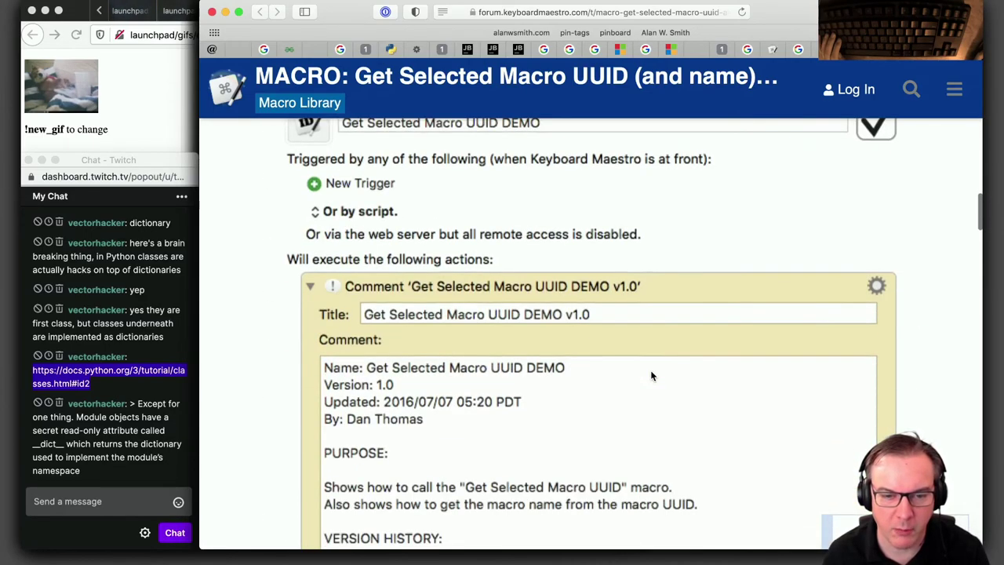
{"action": "scroll", "coordinate": [652, 377], "scroll_direction": "down", "scroll_amount": 15}
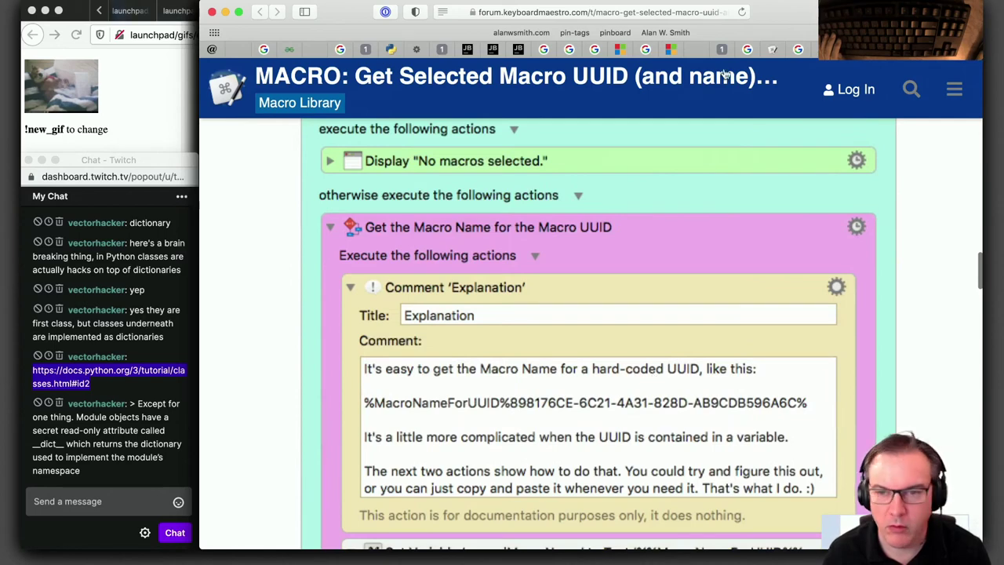
Return to the wiki's URL trigger page and read the note below the examples on getting a macro's kmtrigger
{"action": "key", "text": "super+bracketleft"}
{"action": "key", "text": "super+bracketleft"}
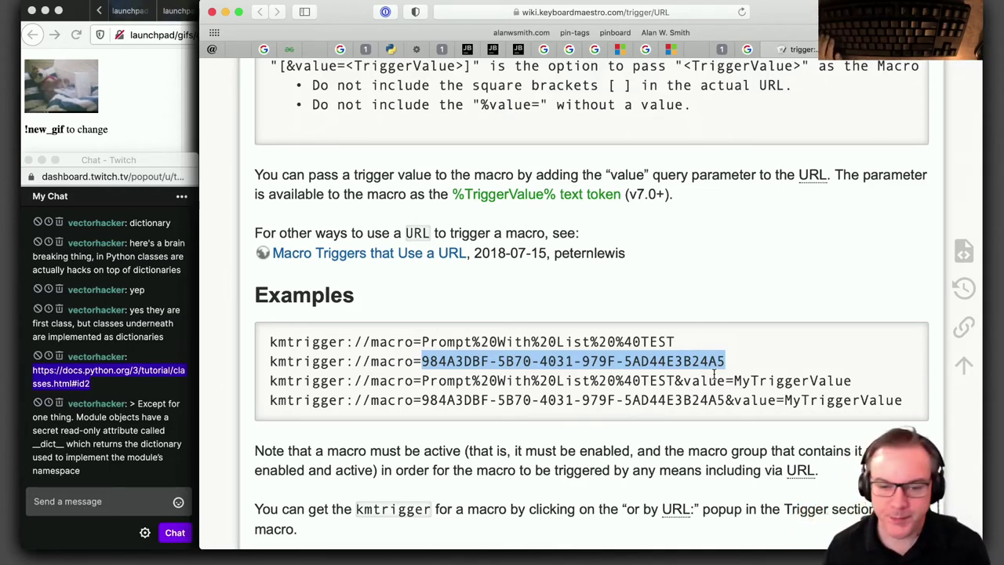
{"action": "scroll", "coordinate": [555, 430], "scroll_direction": "down", "scroll_amount": 3}
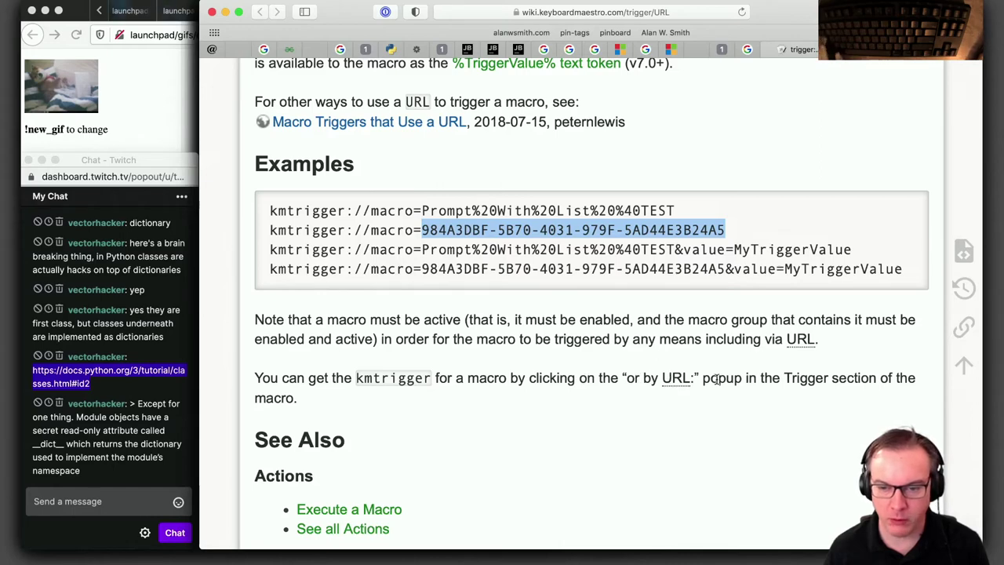
Switch to Keyboard Maestro Editor, select the Stream Prep - Run macro, and look through its available new trigger types
{"action": "key", "text": "super+Tab"}
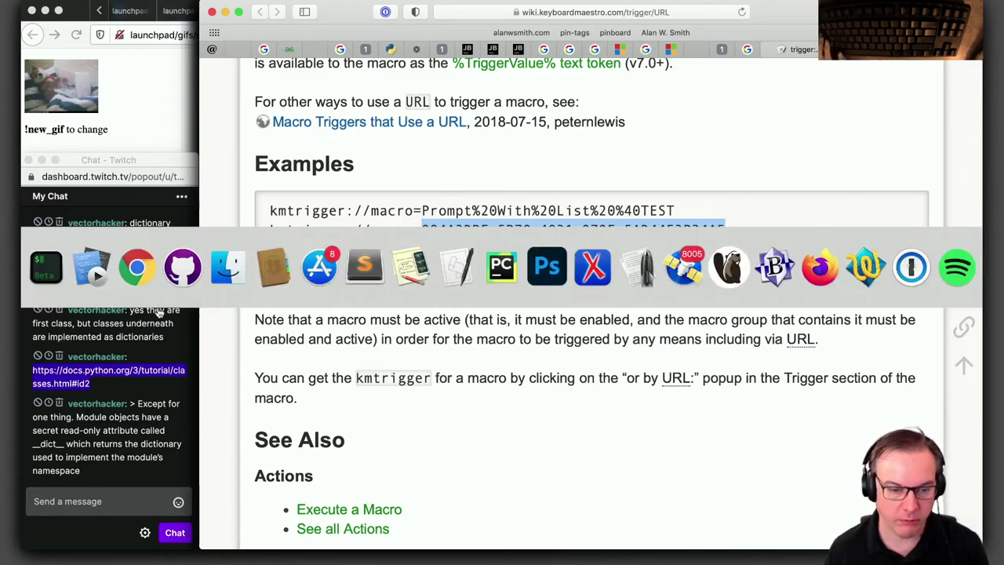
{"action": "key", "text": "super+Tab"}
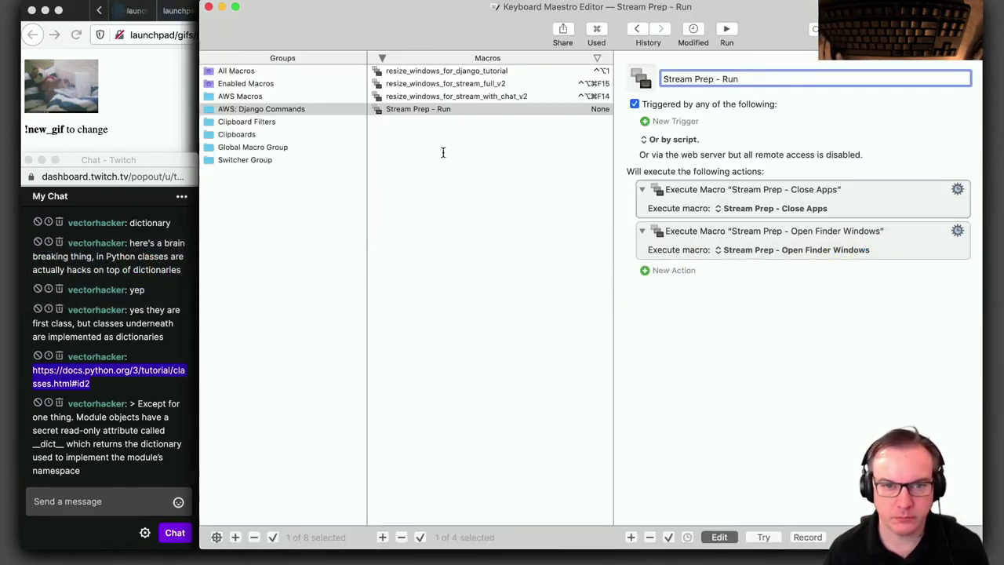
{"action": "left_click", "coordinate": [428, 109]}
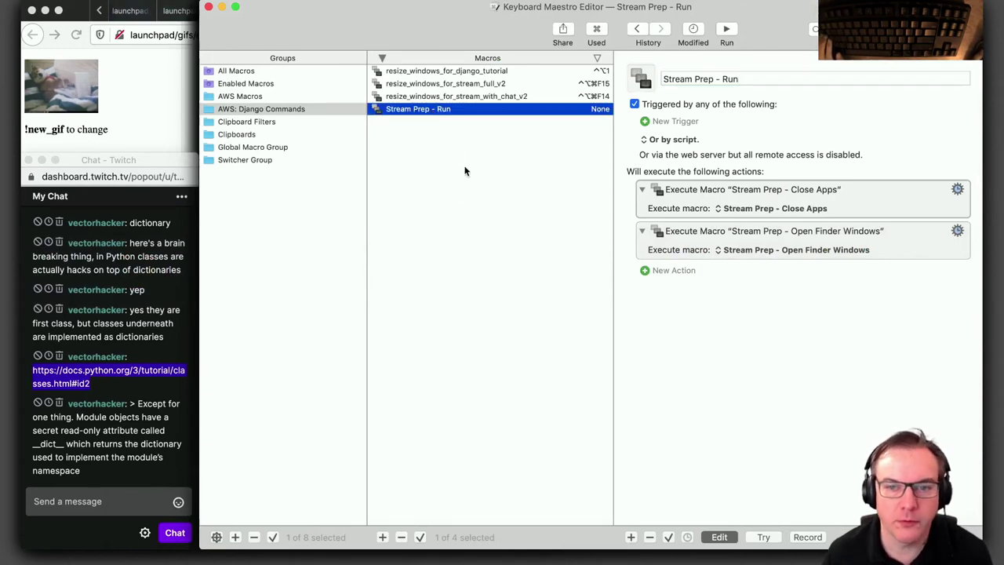
{"action": "left_click", "coordinate": [648, 121]}
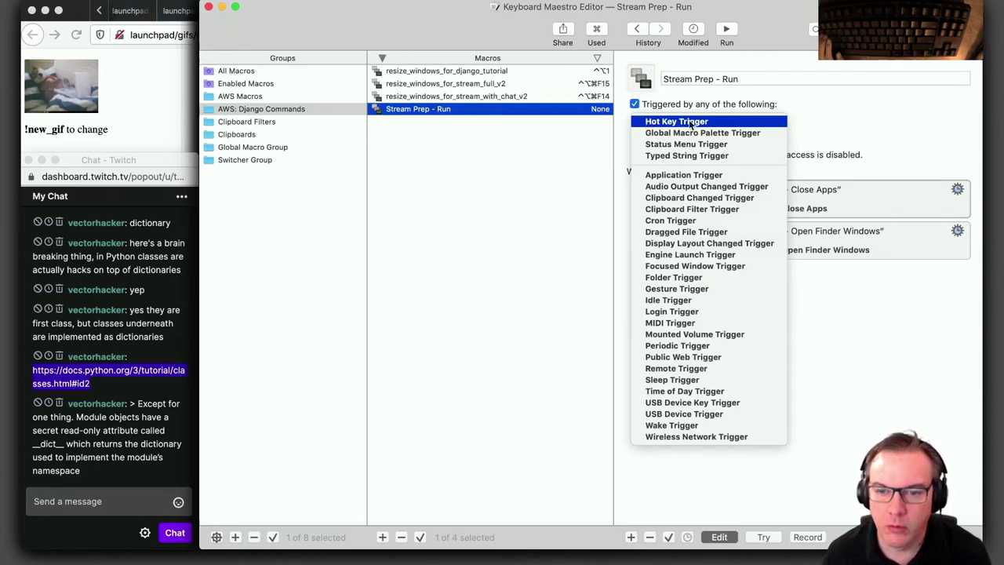
{"action": "left_click", "coordinate": [840, 112]}
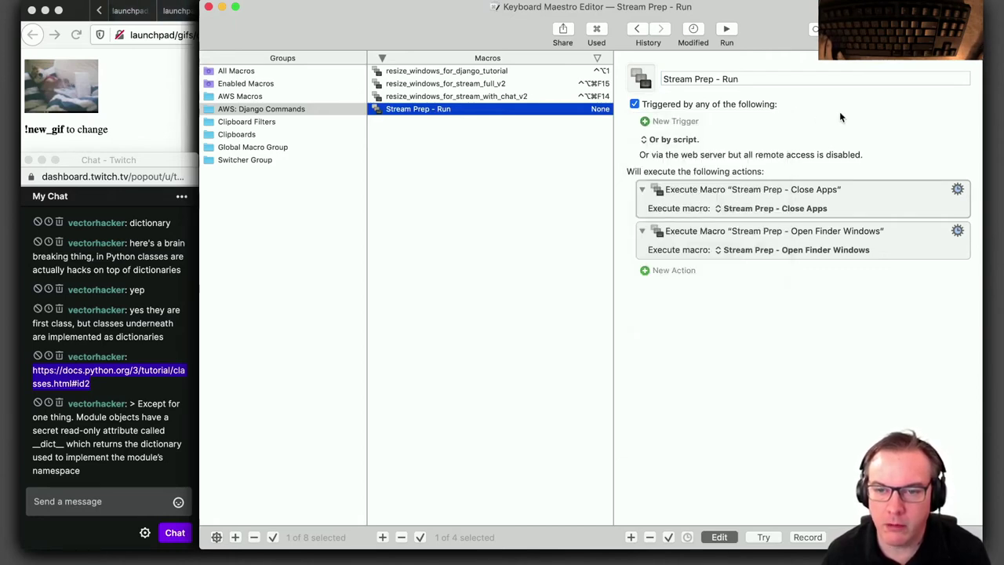
Recheck the wiki's "or by URL" note, show the Stream Prep - Run macro's URL triggers, and select the line with its UUID
{"action": "key", "text": "super+Tab"}
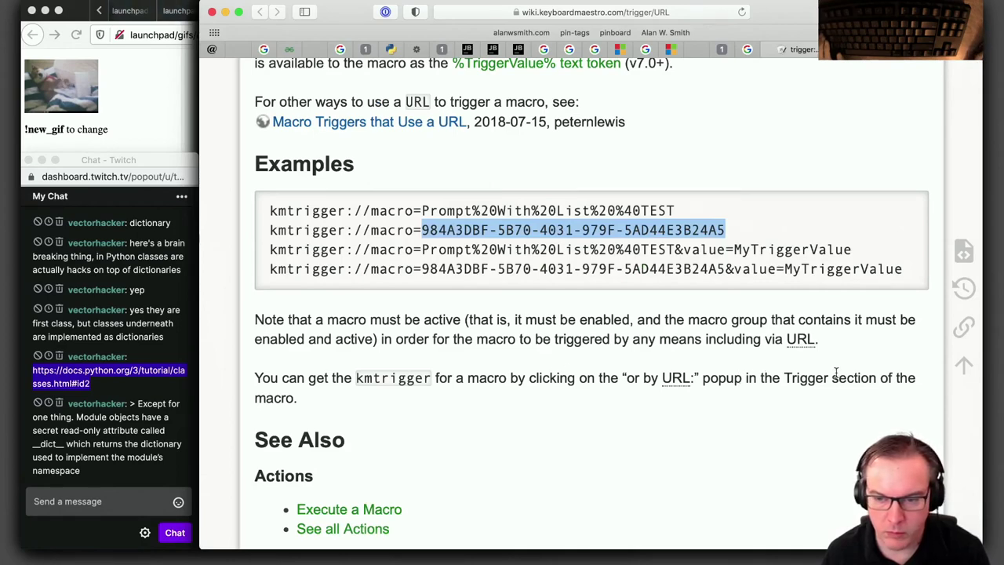
{"action": "key", "text": "super+Tab"}
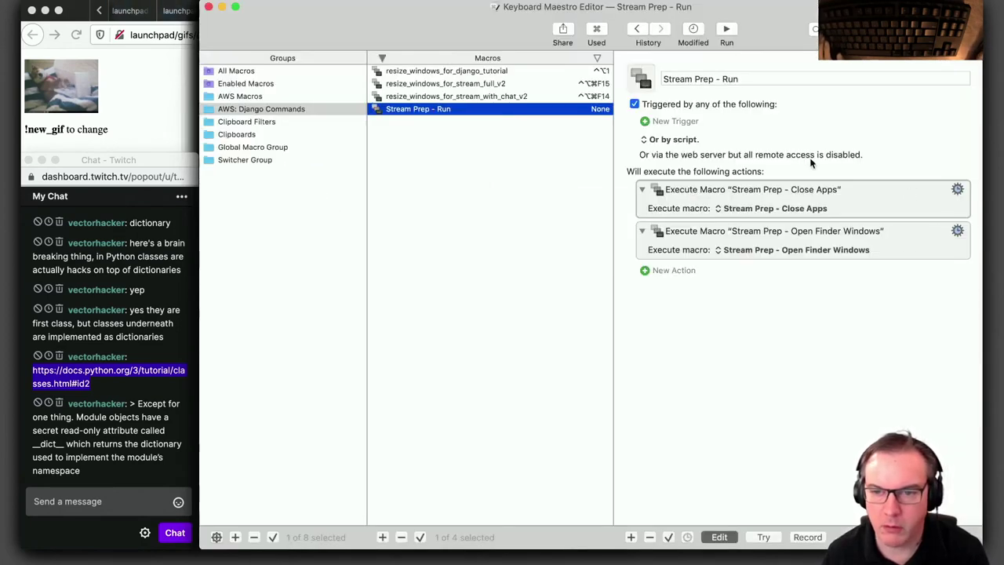
{"action": "left_click", "coordinate": [679, 139]}
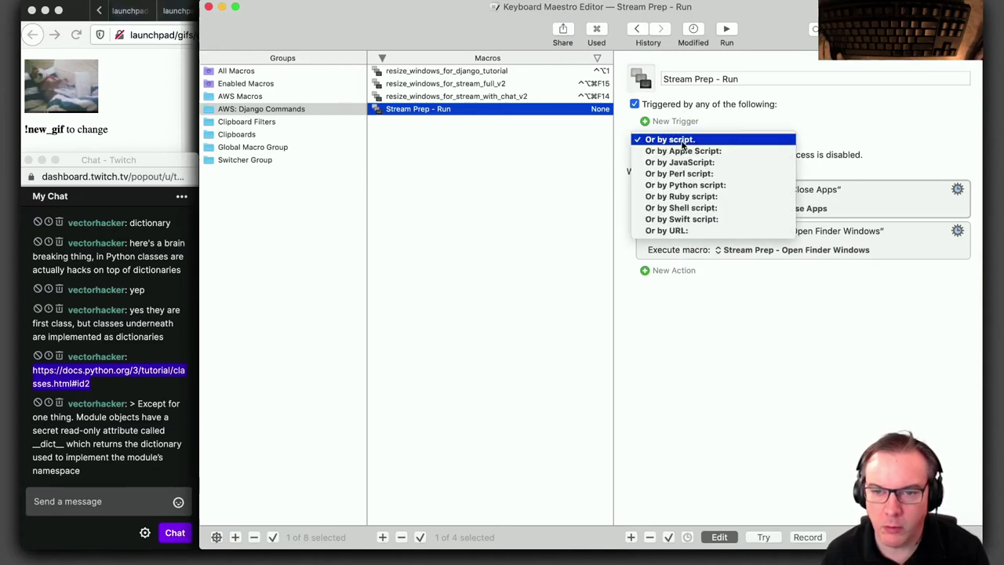
{"action": "left_click", "coordinate": [682, 231]}
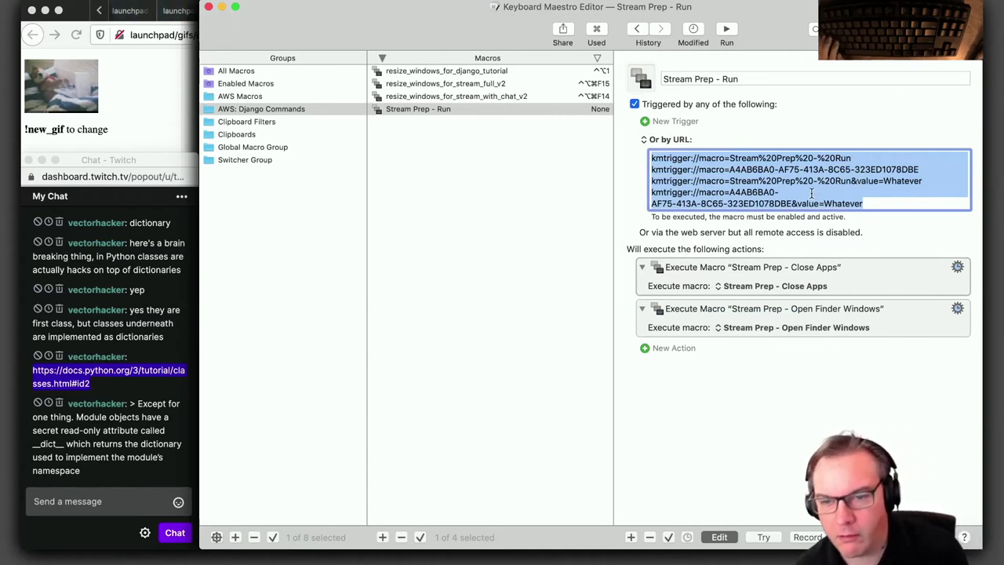
{"action": "left_click", "coordinate": [853, 174]}
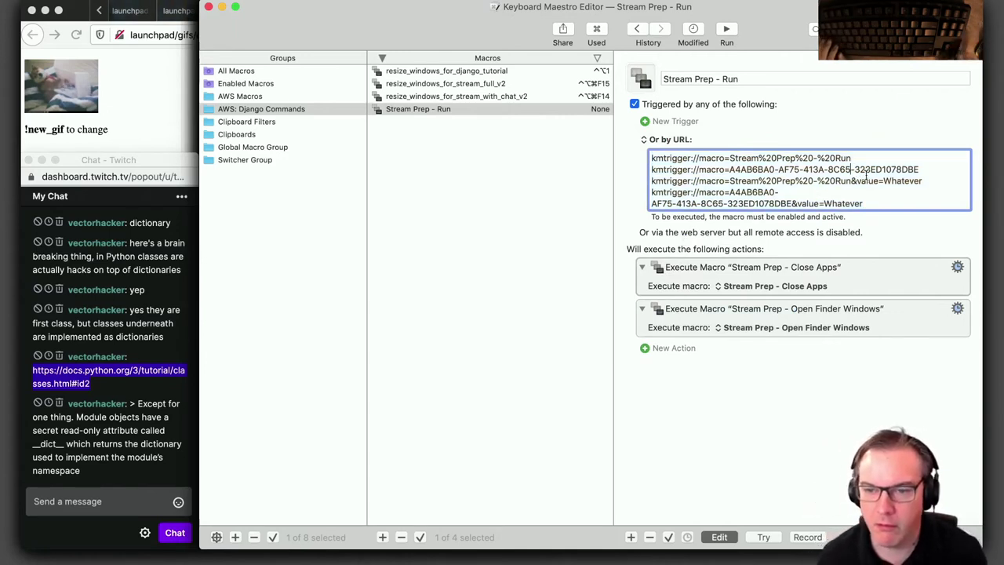
{"action": "triple_click", "coordinate": [853, 170]}
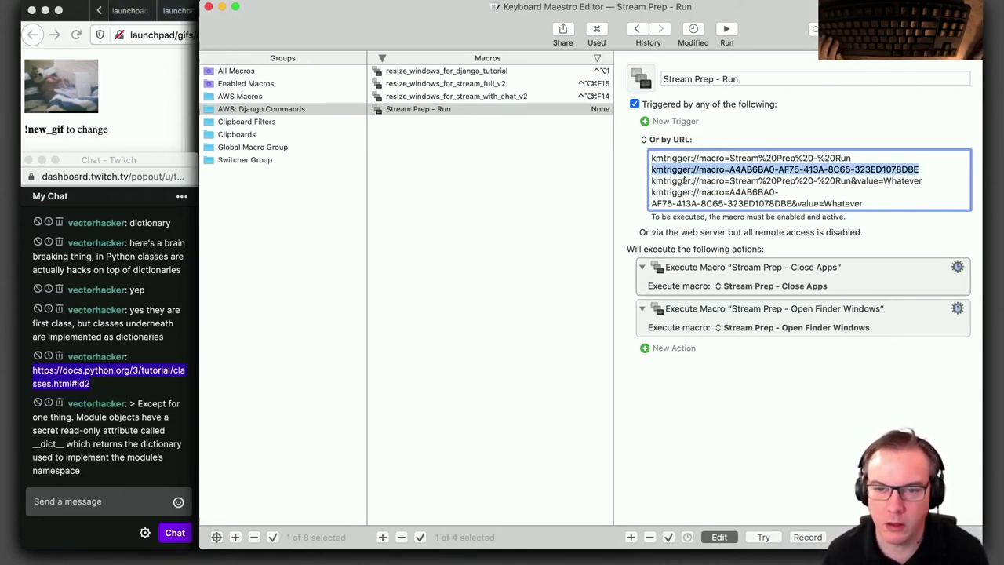
Look at the Shell, Swift and Python script versions of the Stream Prep - Run macro's trigger
{"action": "left_click", "coordinate": [655, 140]}
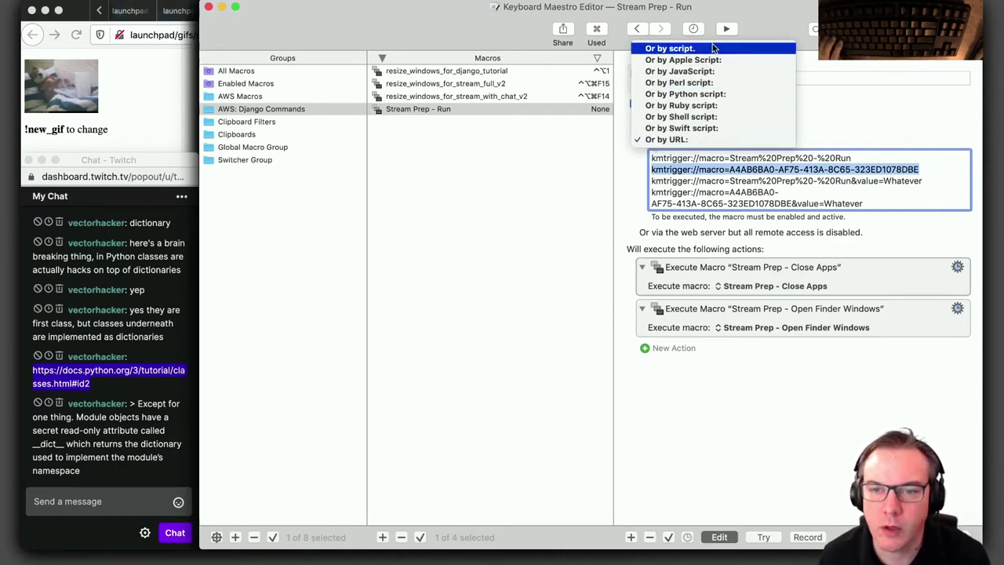
{"action": "left_click", "coordinate": [722, 116]}
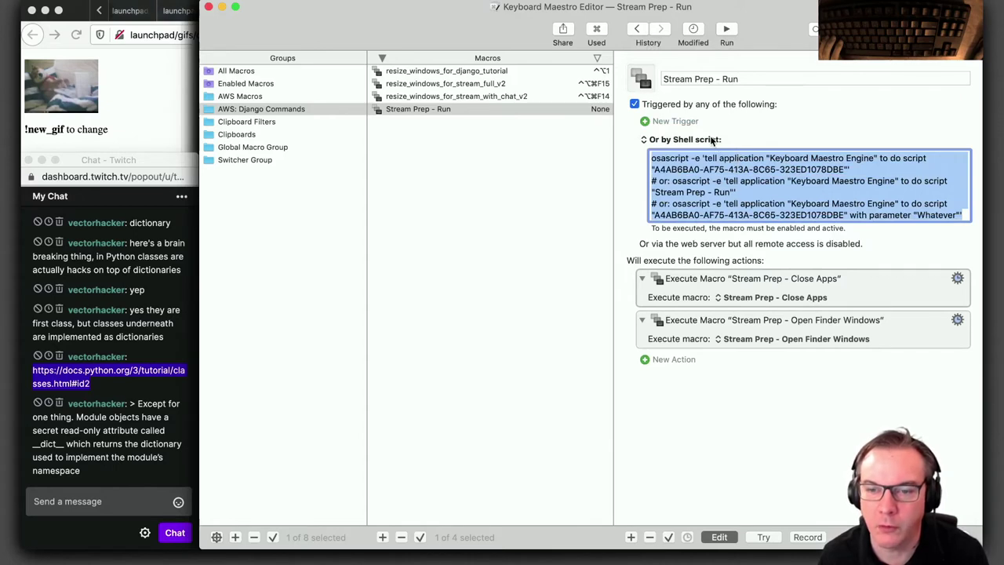
{"action": "left_click", "coordinate": [712, 139]}
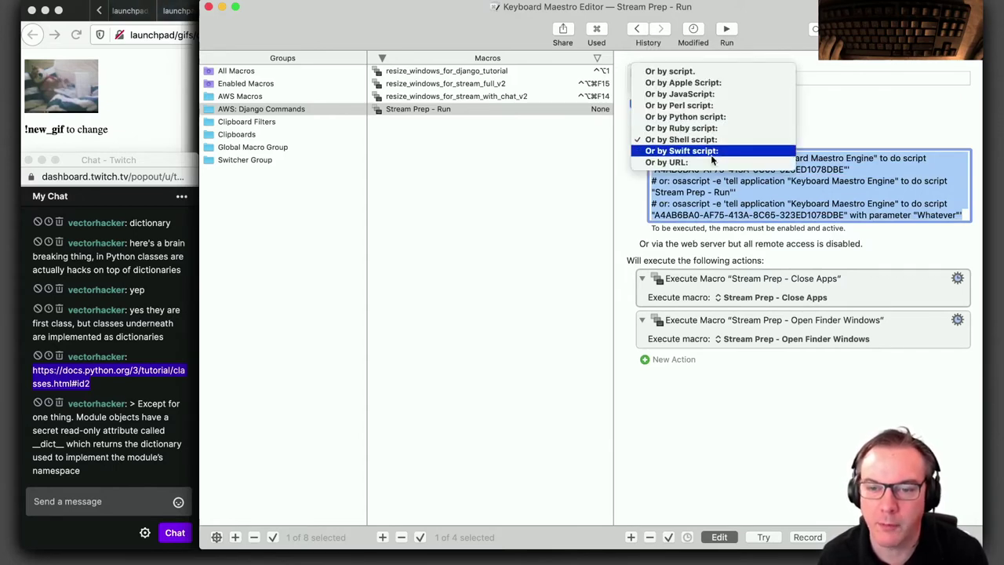
{"action": "left_click", "coordinate": [711, 154]}
{"action": "left_click", "coordinate": [707, 146]}
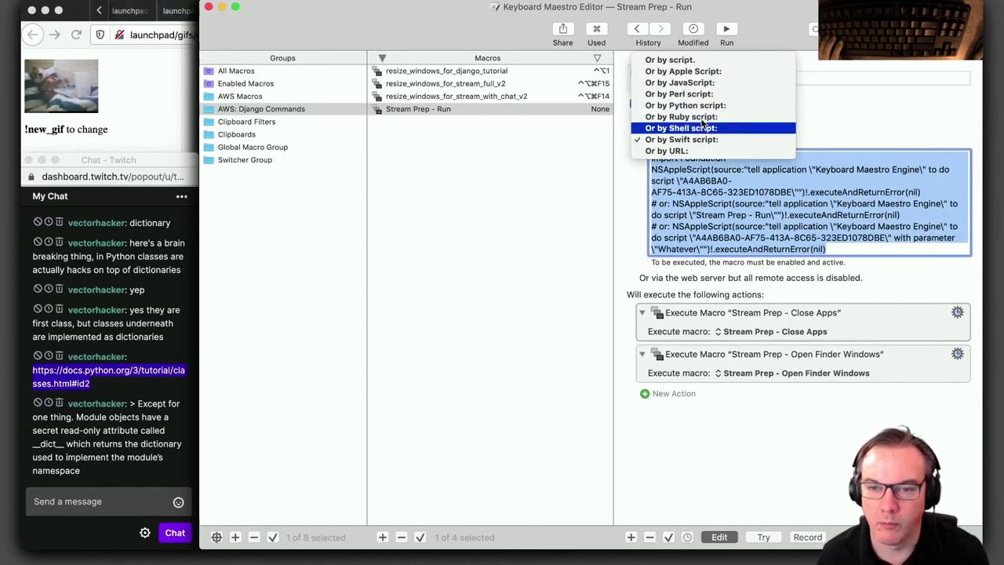
{"action": "left_click", "coordinate": [730, 104]}
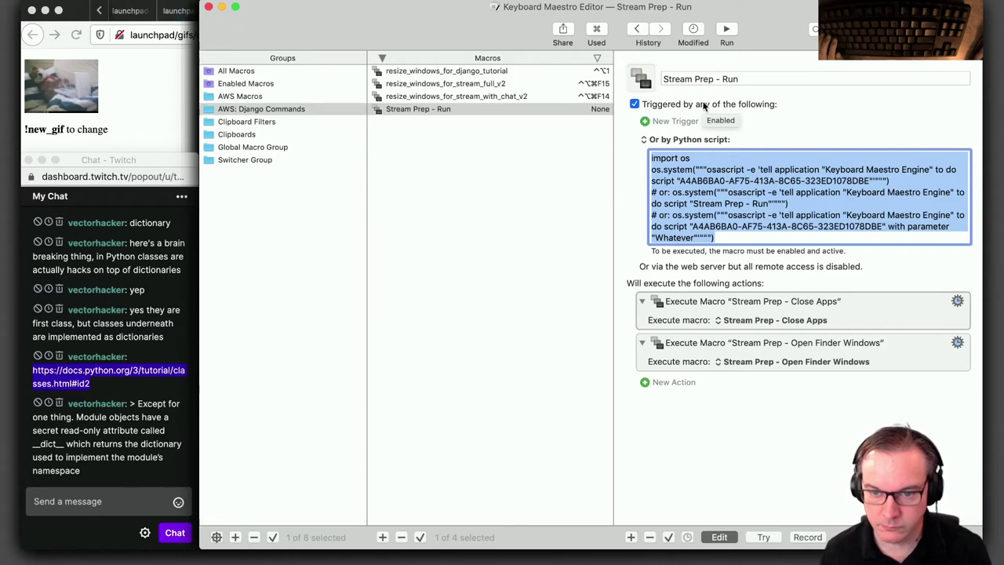
Set the macro's trigger display back to "Or by URL" and select the kmtrigger line containing the UUID
{"action": "left_click", "coordinate": [692, 140]}
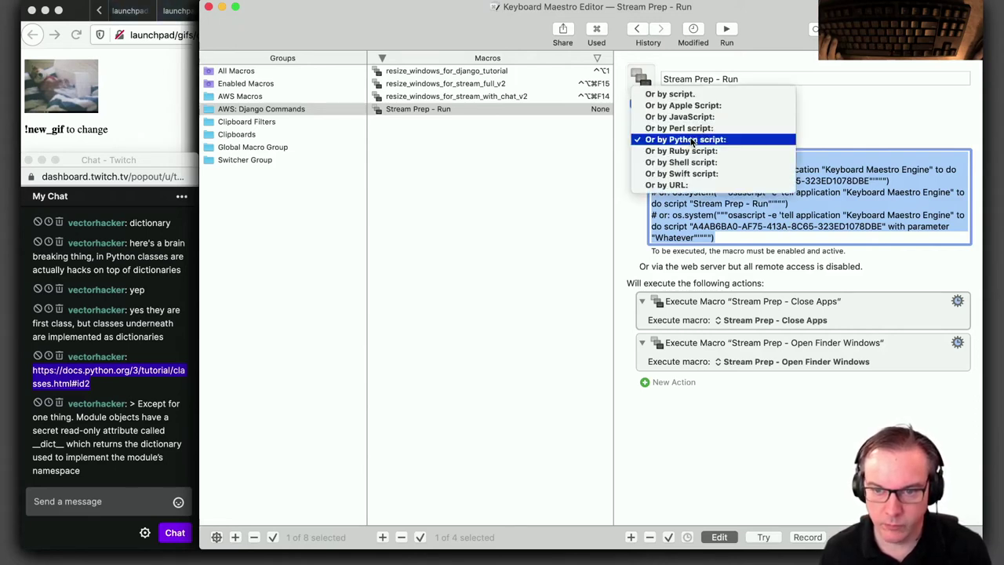
{"action": "left_click", "coordinate": [671, 184]}
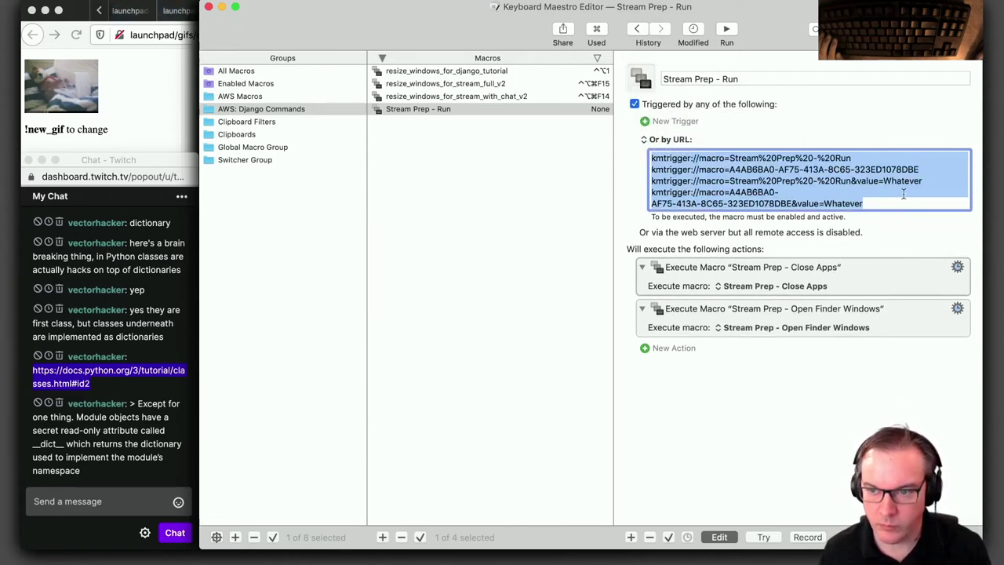
{"action": "left_click", "coordinate": [924, 168]}
{"action": "triple_click", "coordinate": [924, 169]}
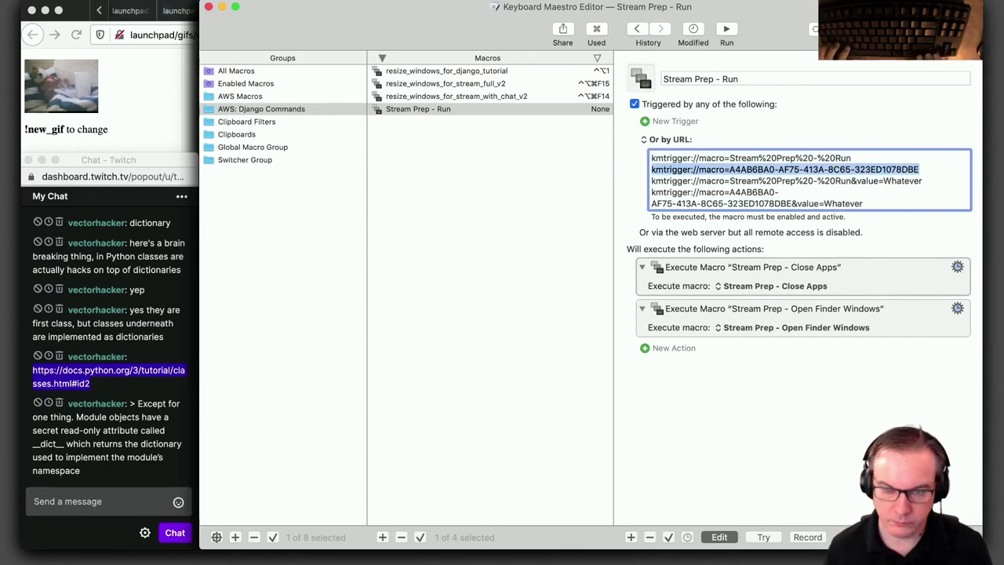
Switch to Sublime Text and paste the UUID kmtrigger URL as a comment at the start of prep_for_stream in views.py
{"action": "key", "text": "super+space"}
{"action": "type", "text": "i"}
{"action": "key", "text": "Return"}
{"action": "key", "text": "super+space"}
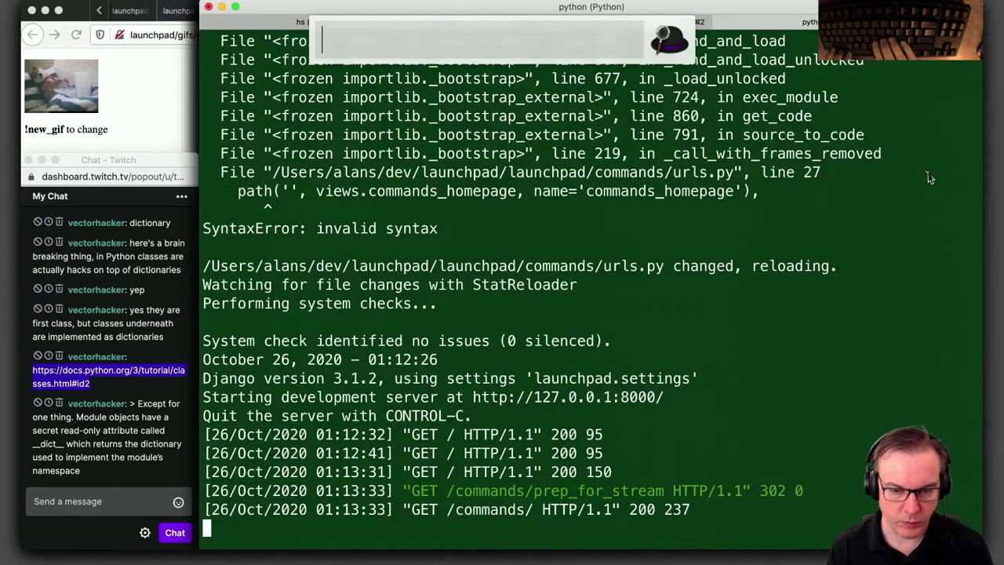
{"action": "type", "text": "st"}
{"action": "key", "text": "Return"}
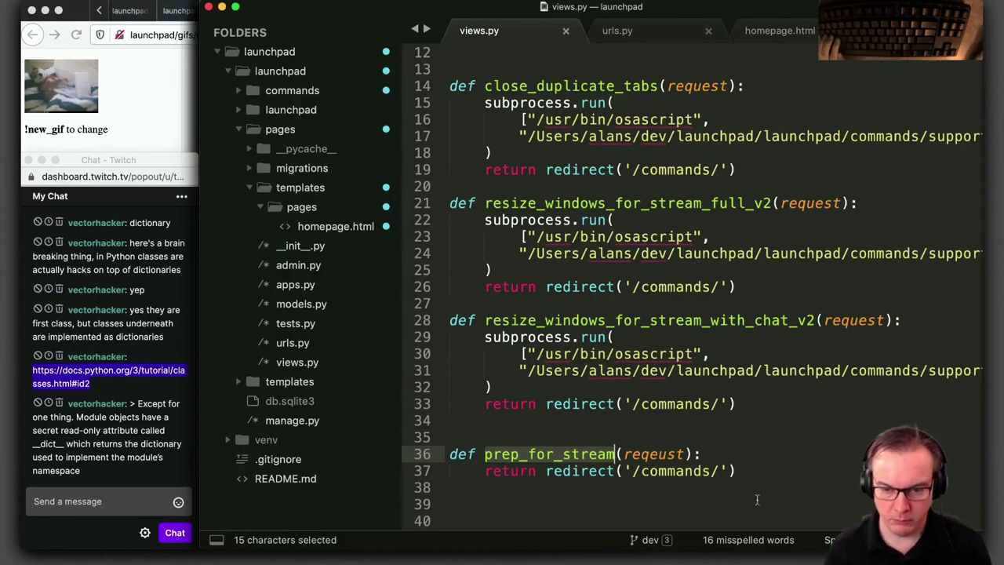
{"action": "left_click", "coordinate": [748, 461]}
{"action": "key", "text": "Return"}
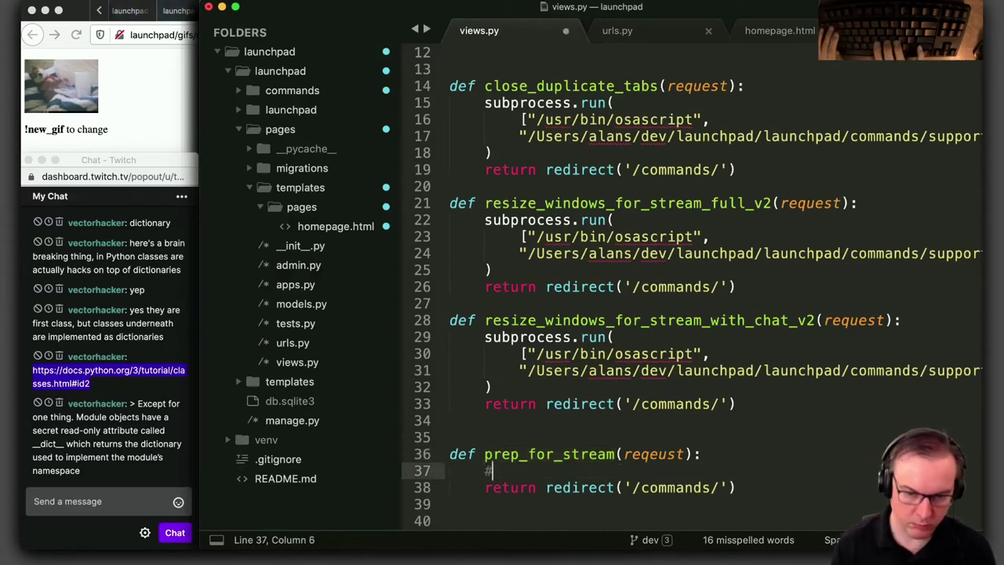
{"action": "type", "text": "#"}
{"action": "key", "text": "super+v"}
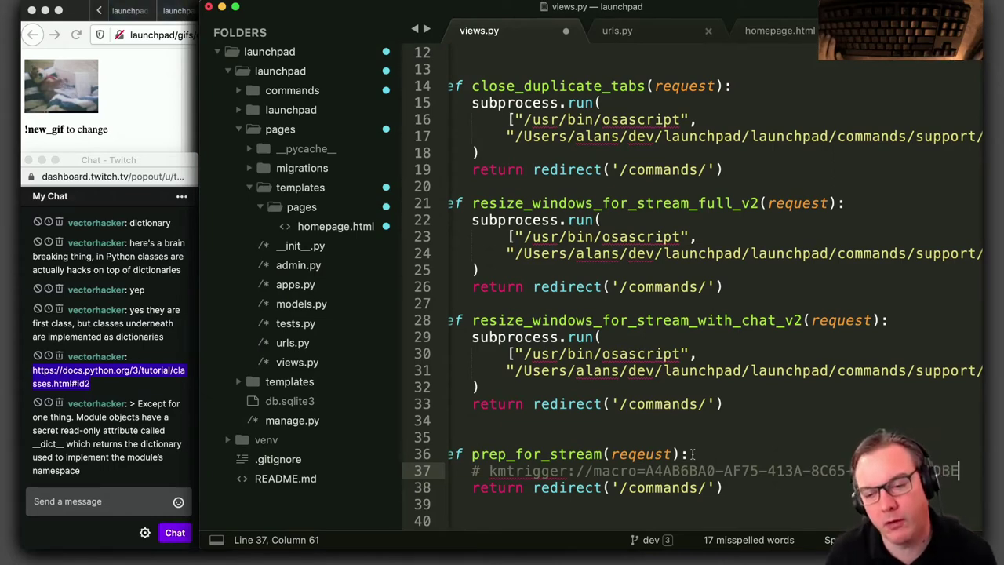
Delete the pasted kmtrigger comment from prep_for_stream and return to the Stream Prep - Run macro in Keyboard Maestro Editor
{"action": "key", "text": "super+shift+Left"}
{"action": "key", "text": "BackSpace"}
{"action": "key", "text": "super+Tab"}
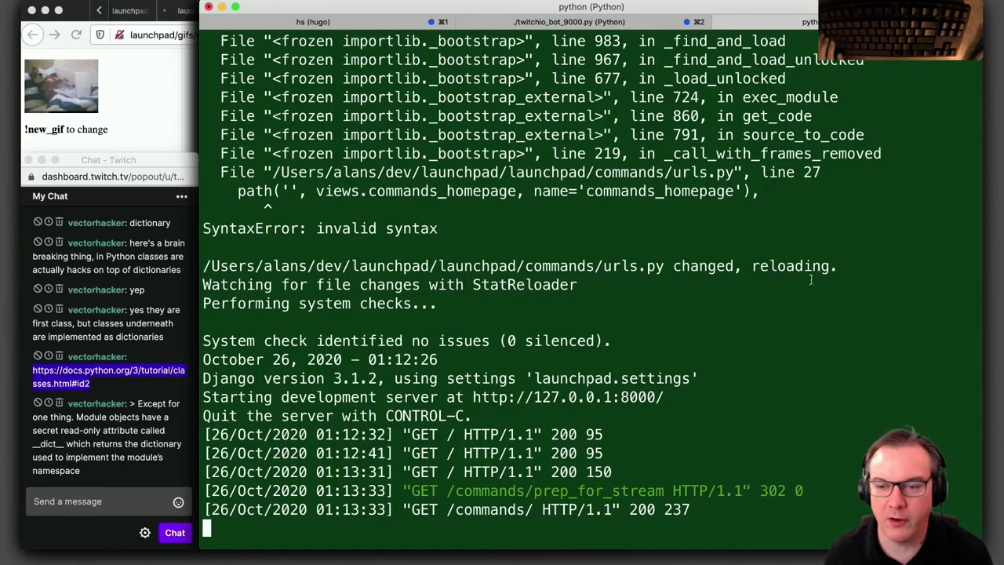
{"action": "key", "text": "super+Tab"}
{"action": "left_click", "coordinate": [853, 166]}
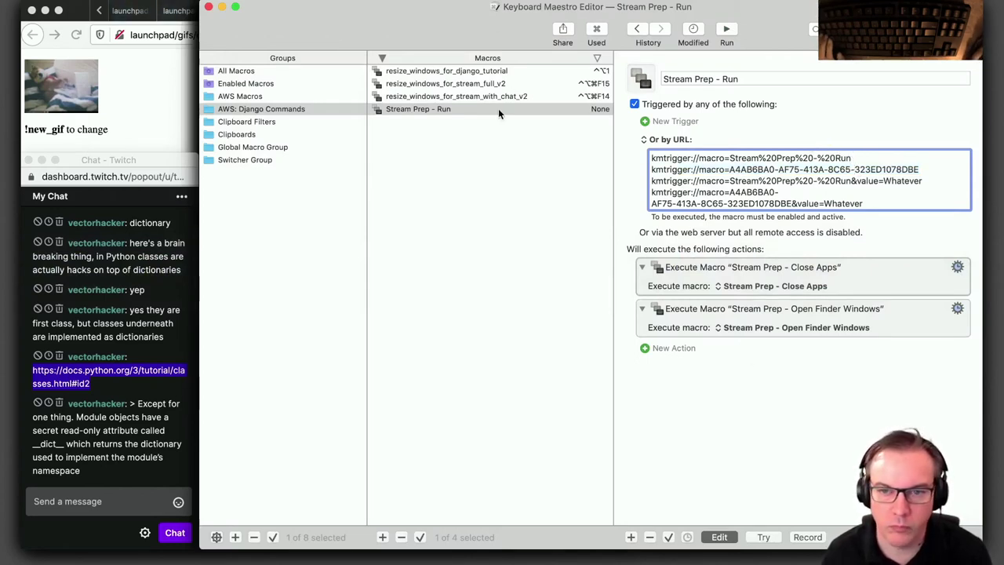
Rename the Stream Prep - Run macro as Stream-Prep-Run
{"action": "key", "text": "shift+Tab"}
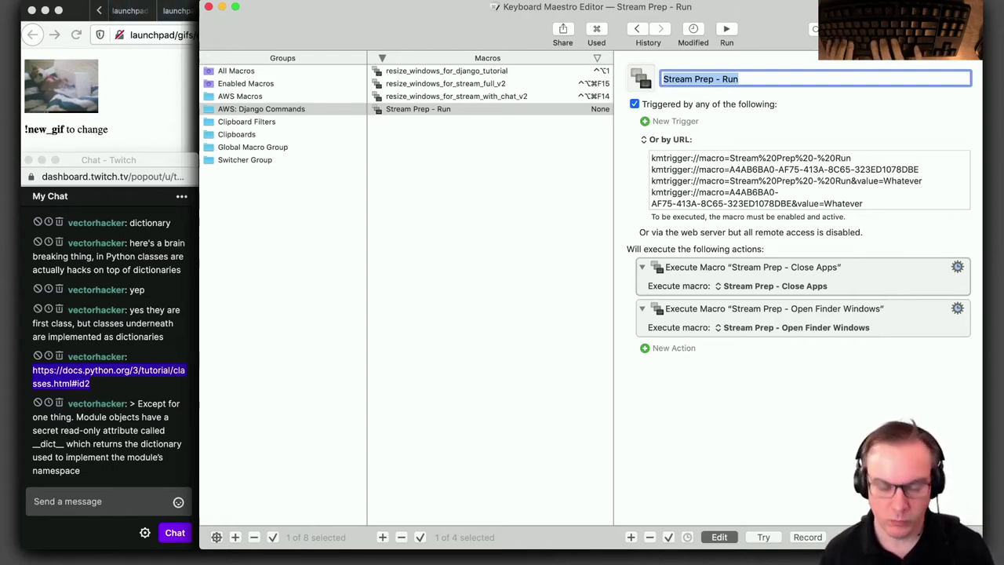
{"action": "left_click", "coordinate": [669, 79]}
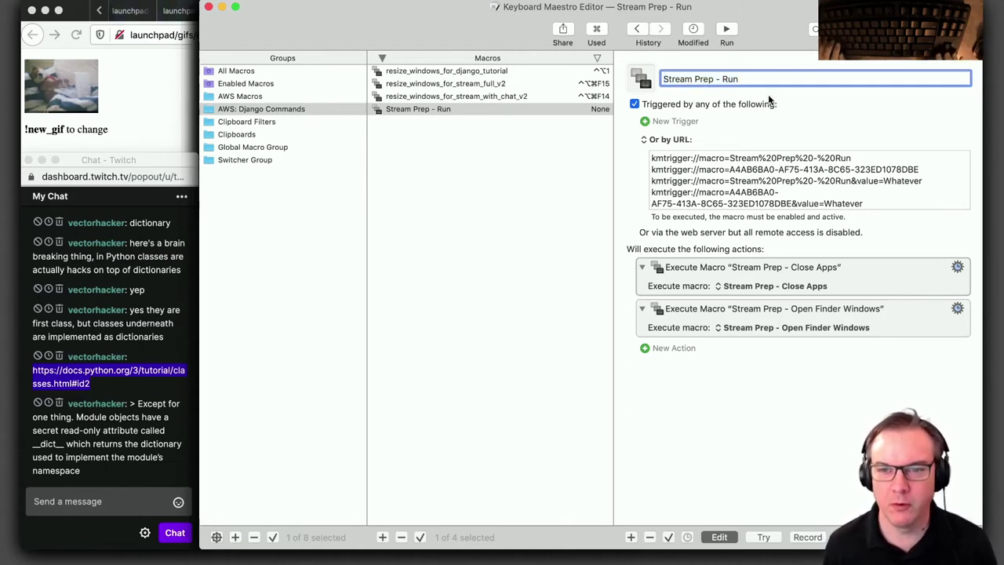
{"action": "key", "text": "super+a"}
{"action": "type", "text": "Stream"}
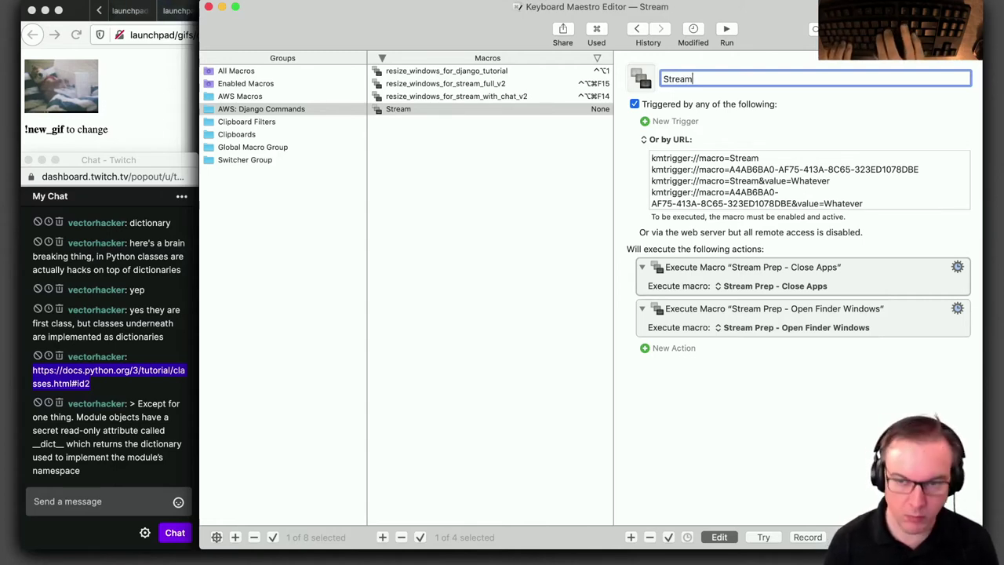
{"action": "type", "text": "_Pre"}
{"action": "key", "text": "BackSpace"}
{"action": "key", "text": "BackSpace"}
{"action": "key", "text": "BackSpace"}
{"action": "key", "text": "BackSpace"}
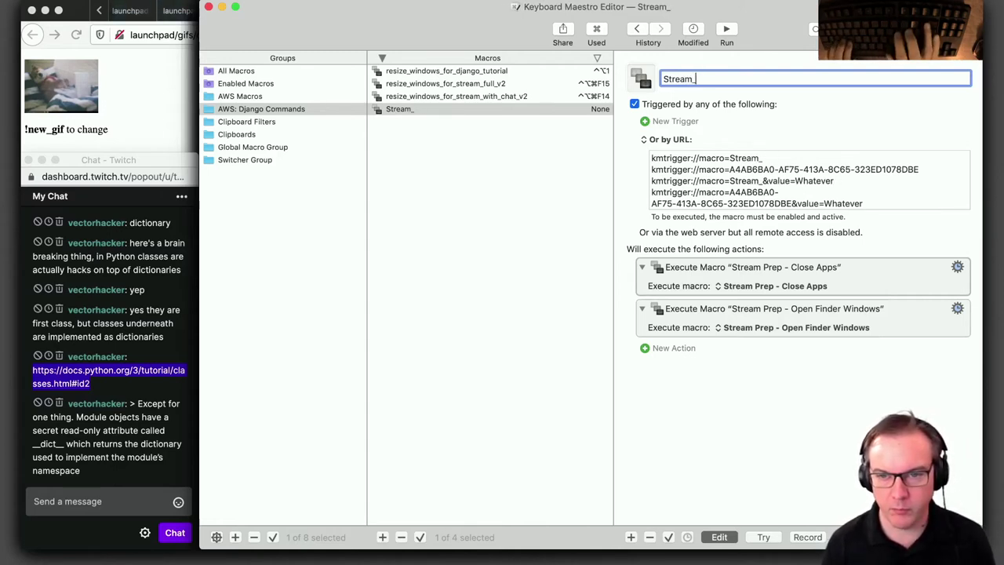
{"action": "type", "text": "-Pre"}
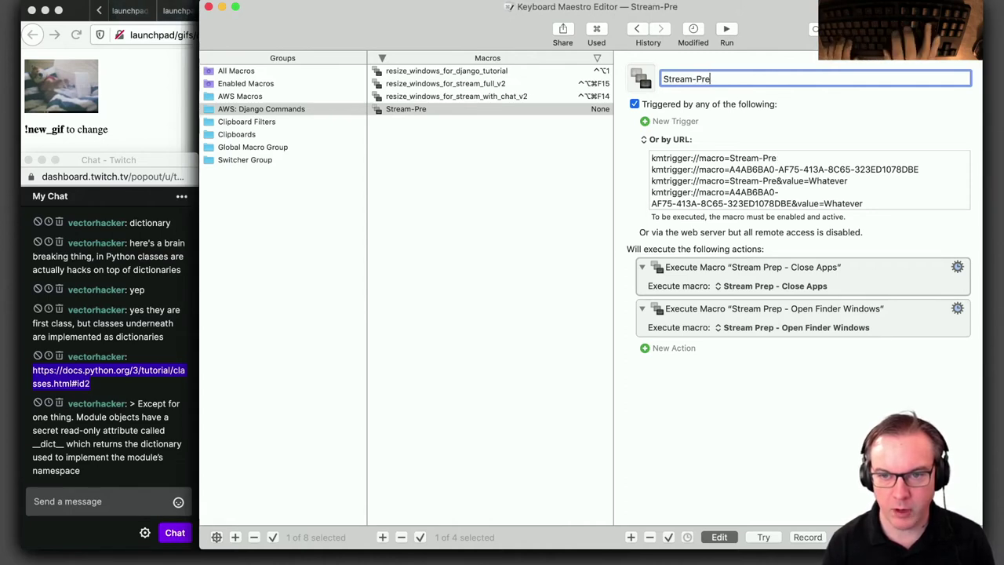
{"action": "type", "text": "p-Run"}
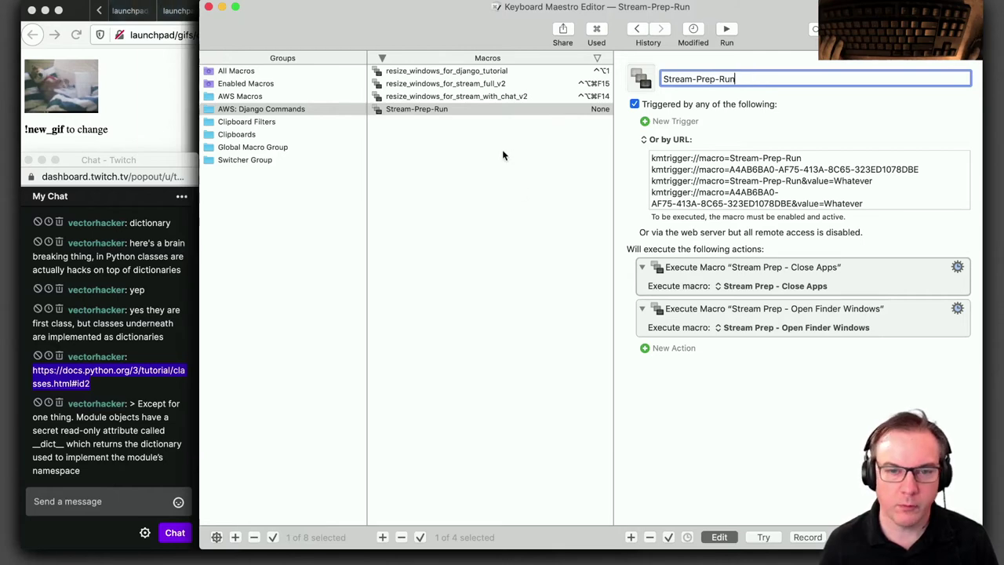
{"action": "right_click", "coordinate": [245, 114]}
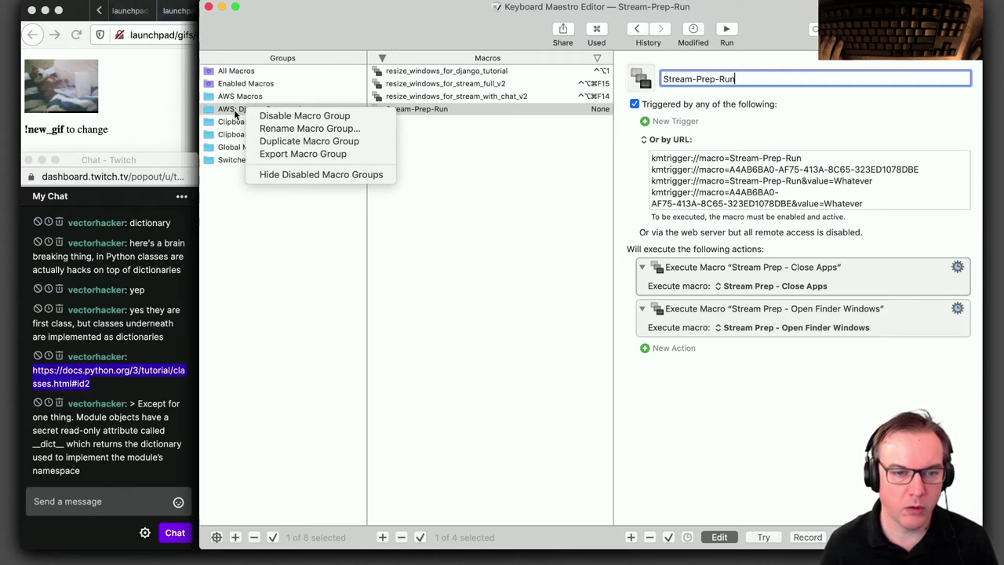
{"action": "left_click", "coordinate": [263, 304]}
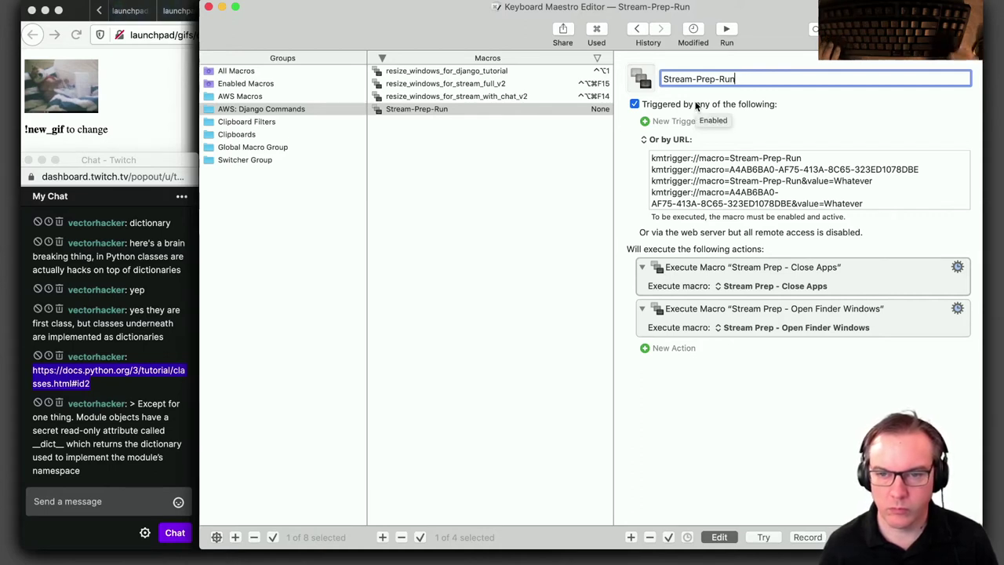
Shorten the macro's name to Stream-Prep
{"action": "key", "text": "BackSpace"}
{"action": "key", "text": "BackSpace"}
{"action": "key", "text": "BackSpace"}
{"action": "key", "text": "BackSpace"}
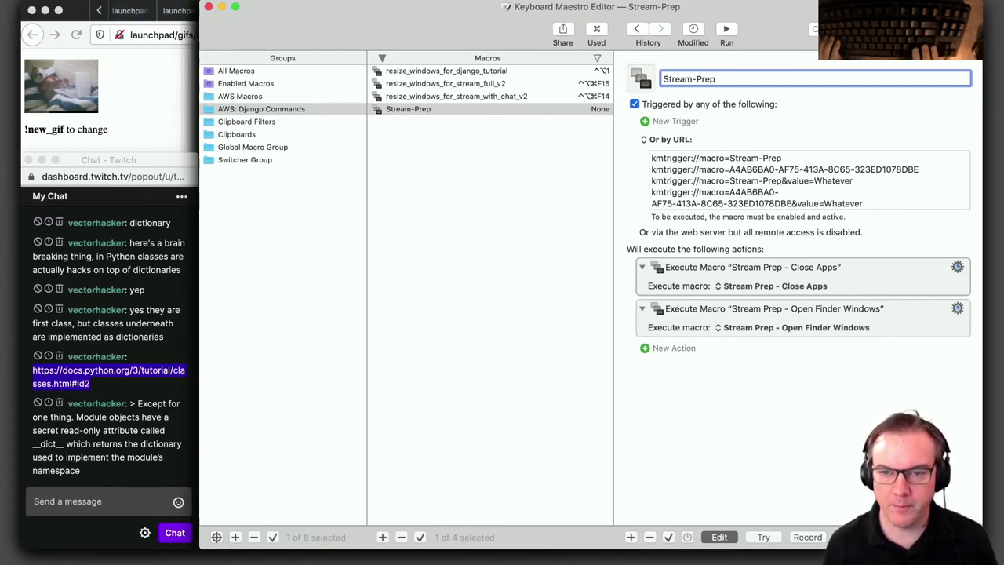
{"action": "key", "text": "Return"}
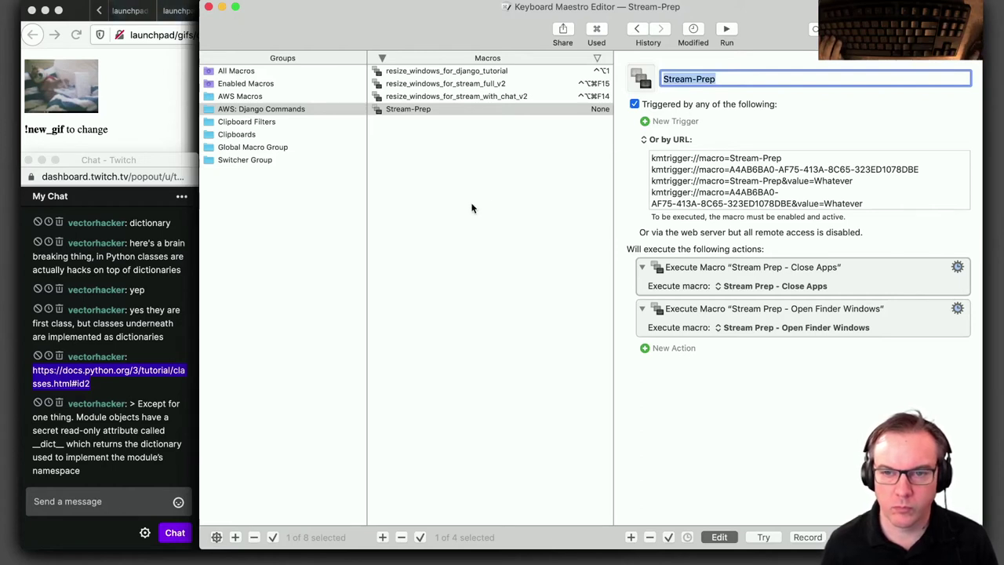
Look through the actions of resize_windows_for_stream_with_chat_v2, including the contents of its first Execute Shell Script action
{"action": "left_click", "coordinate": [464, 95]}
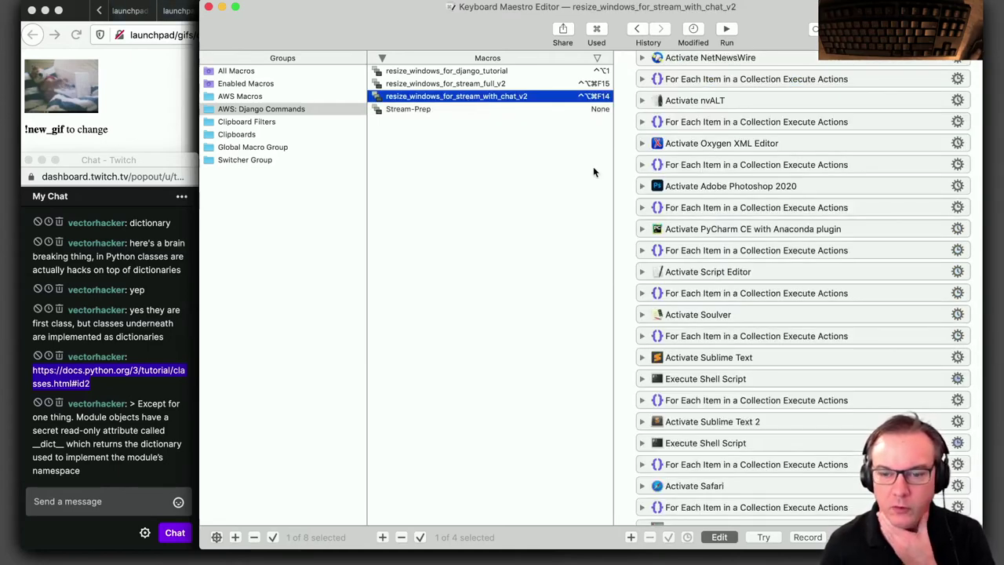
{"action": "scroll", "coordinate": [693, 317], "scroll_direction": "down", "scroll_amount": 3}
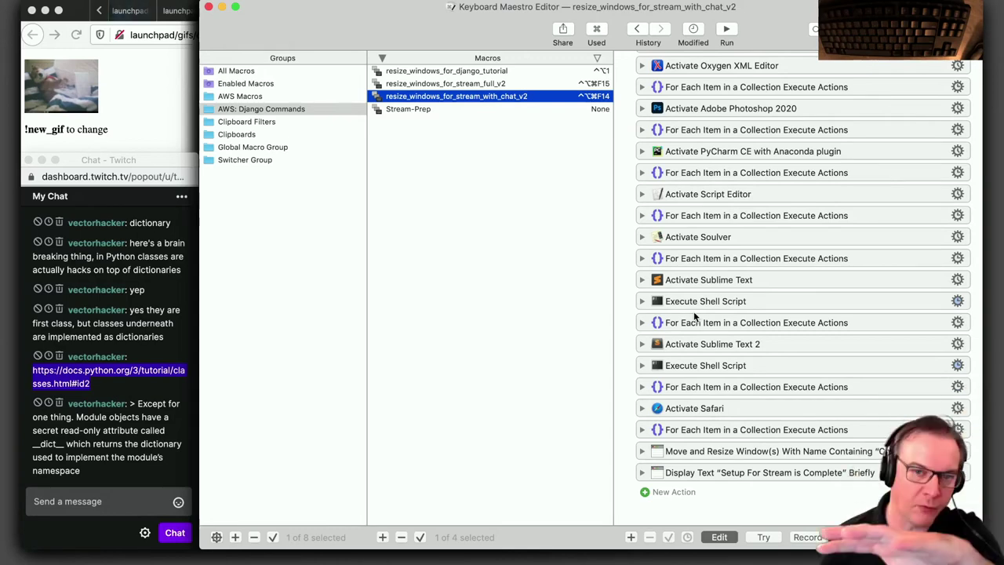
{"action": "scroll", "coordinate": [694, 316], "scroll_direction": "up", "scroll_amount": 15}
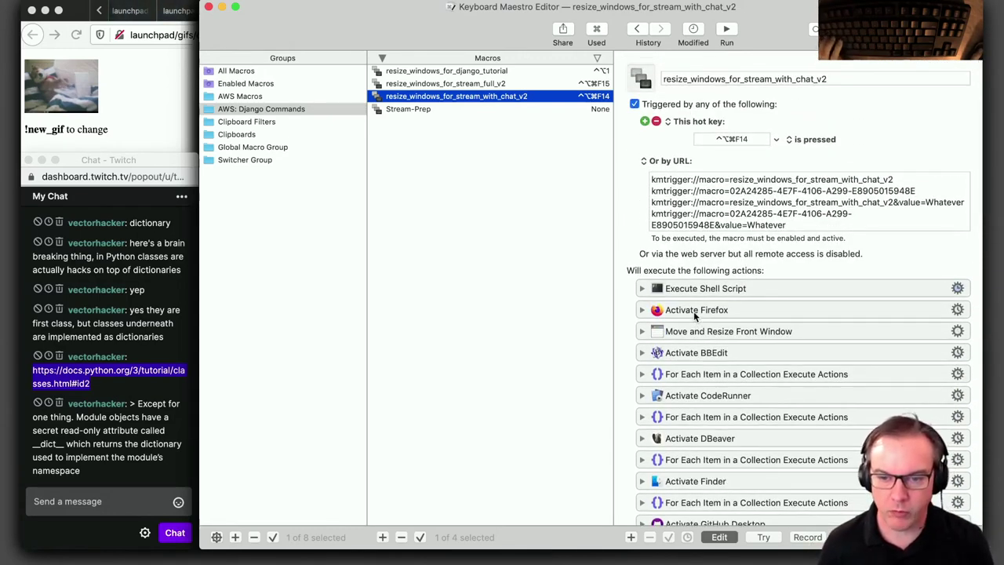
{"action": "left_click", "coordinate": [641, 290]}
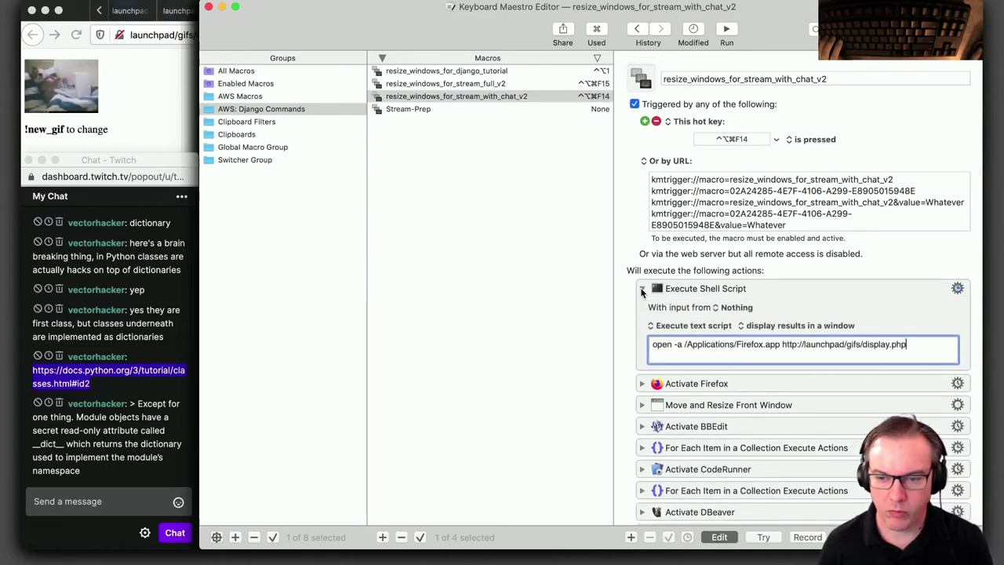
{"action": "left_click", "coordinate": [642, 290]}
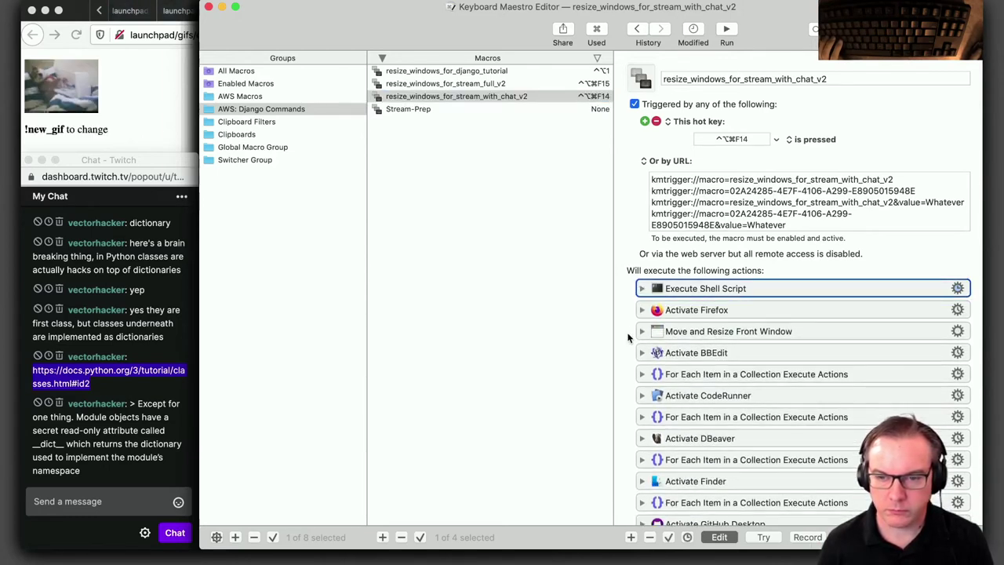
Set the trigger display of resize_windows_for_stream_with_chat_v2 to "Or by script."
{"action": "left_click", "coordinate": [644, 163]}
{"action": "left_click", "coordinate": [660, 165]}
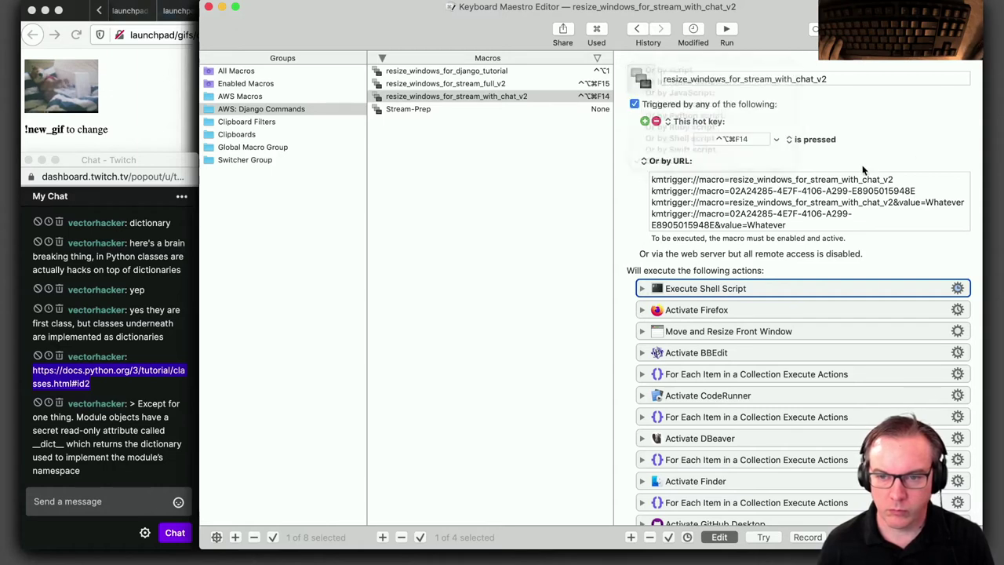
{"action": "left_click", "coordinate": [661, 165]}
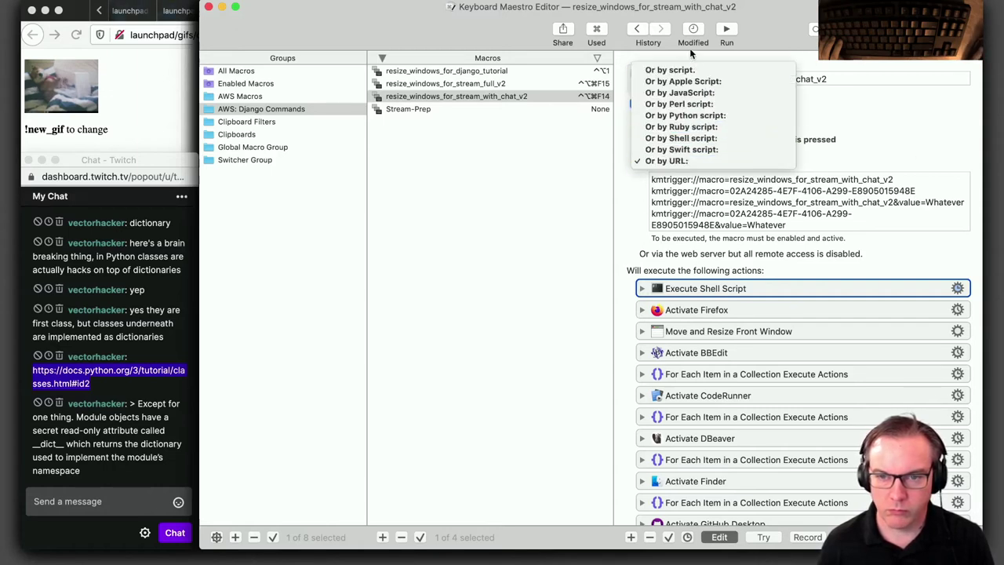
{"action": "left_click", "coordinate": [679, 70]}
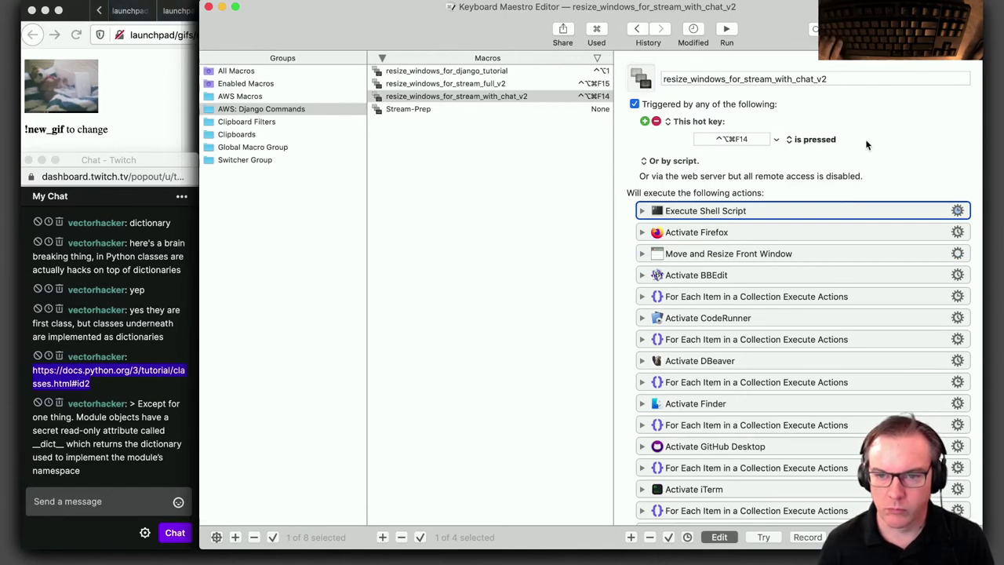
Show the Stream-Prep macro's triggers by URL and copy the kmtrigger://macro=Stream-Prep line
{"action": "left_click", "coordinate": [479, 108]}
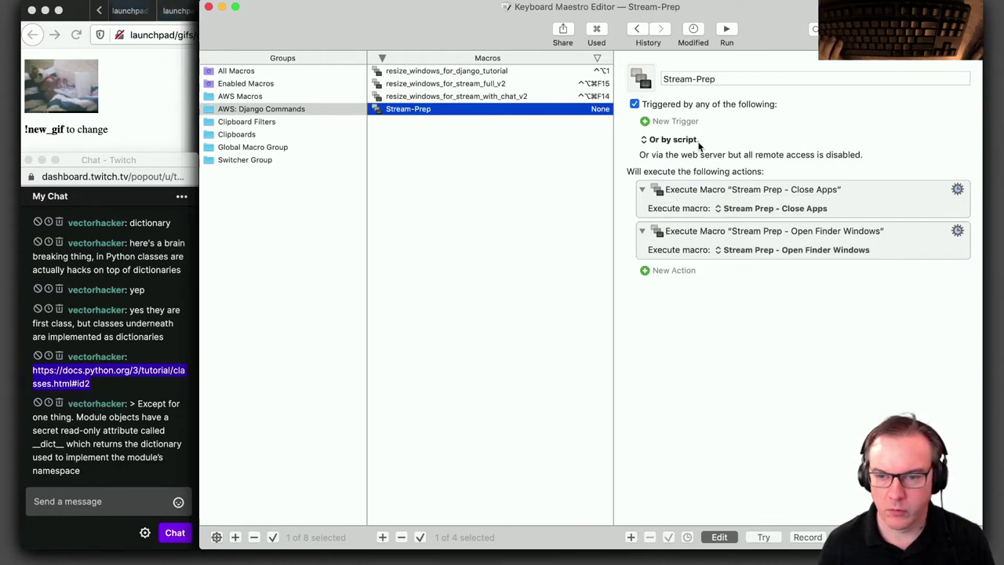
{"action": "left_click", "coordinate": [645, 141]}
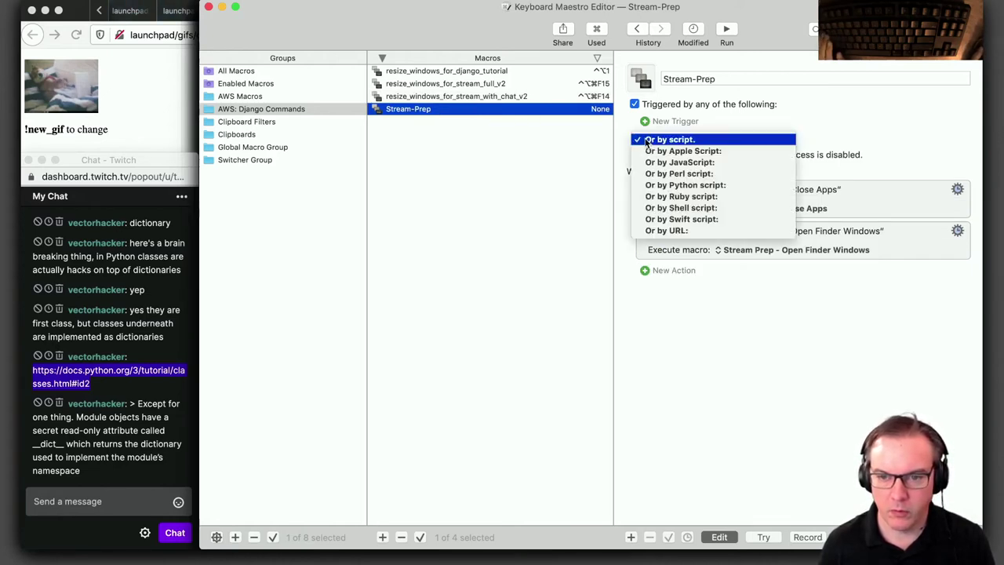
{"action": "left_click", "coordinate": [674, 231]}
{"action": "left_click", "coordinate": [792, 159]}
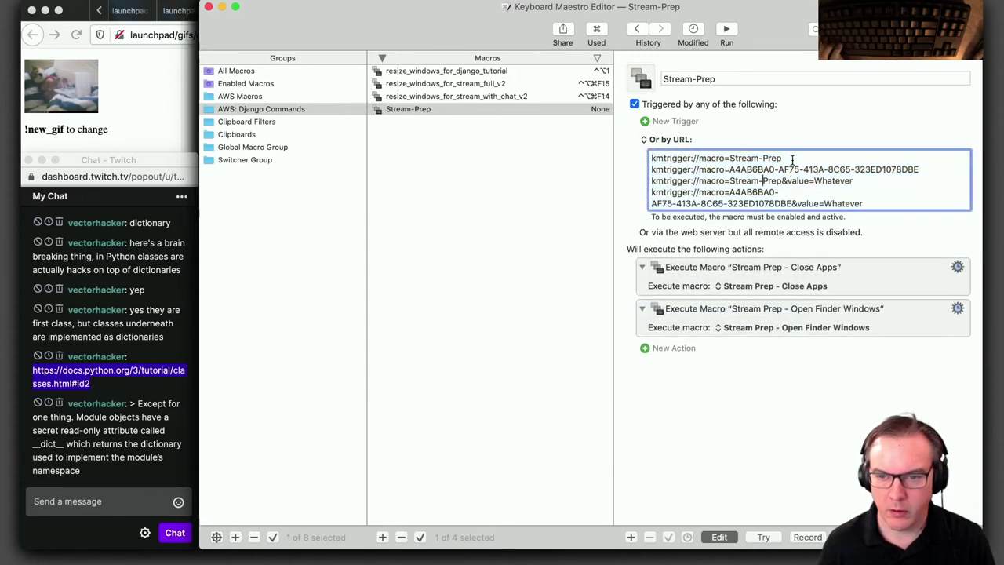
{"action": "triple_click", "coordinate": [789, 159]}
{"action": "key", "text": "super+c"}
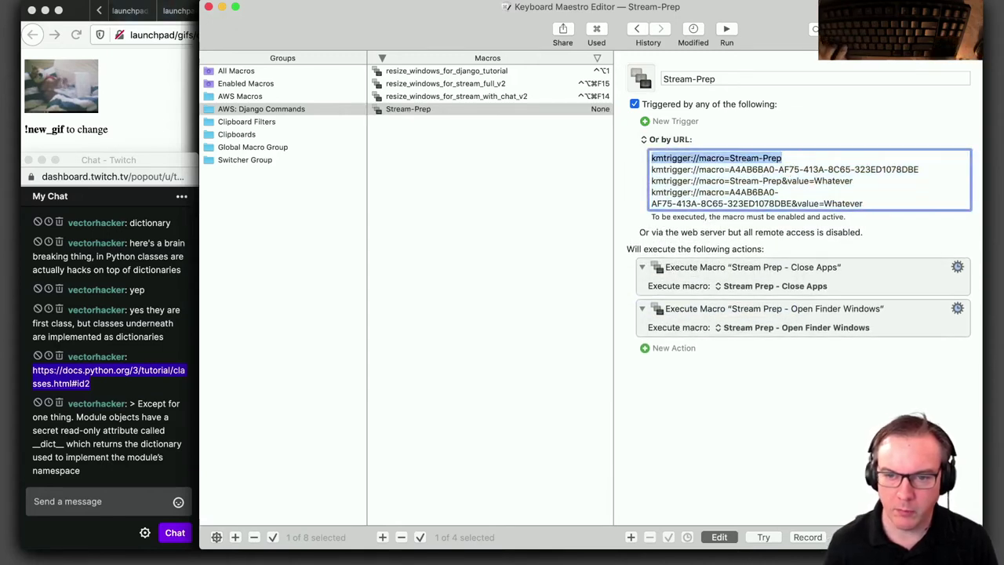
Set the Stream-Prep trigger display to "Or by script." and switch to Sublime Text, placing the cursor on the empty line in prep_for_stream
{"action": "left_click", "coordinate": [648, 140]}
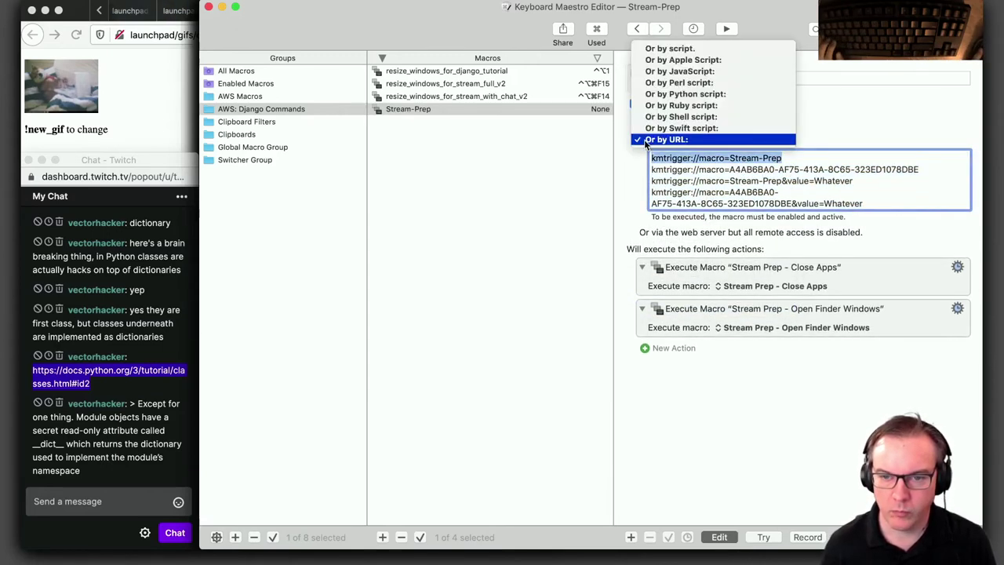
{"action": "left_click", "coordinate": [670, 48]}
{"action": "key", "text": "super+Tab"}
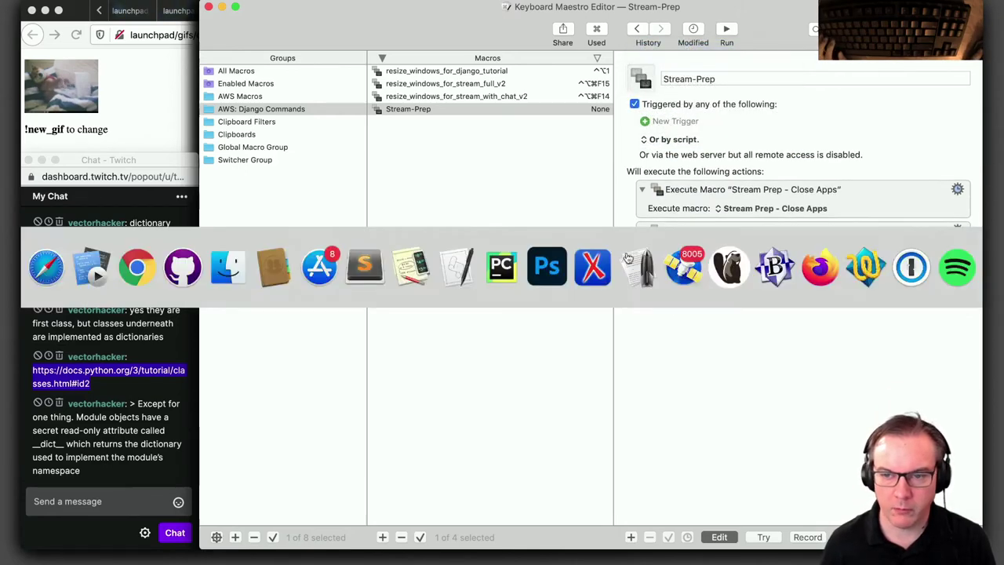
{"action": "left_click", "coordinate": [365, 267]}
{"action": "left_click", "coordinate": [643, 430]}
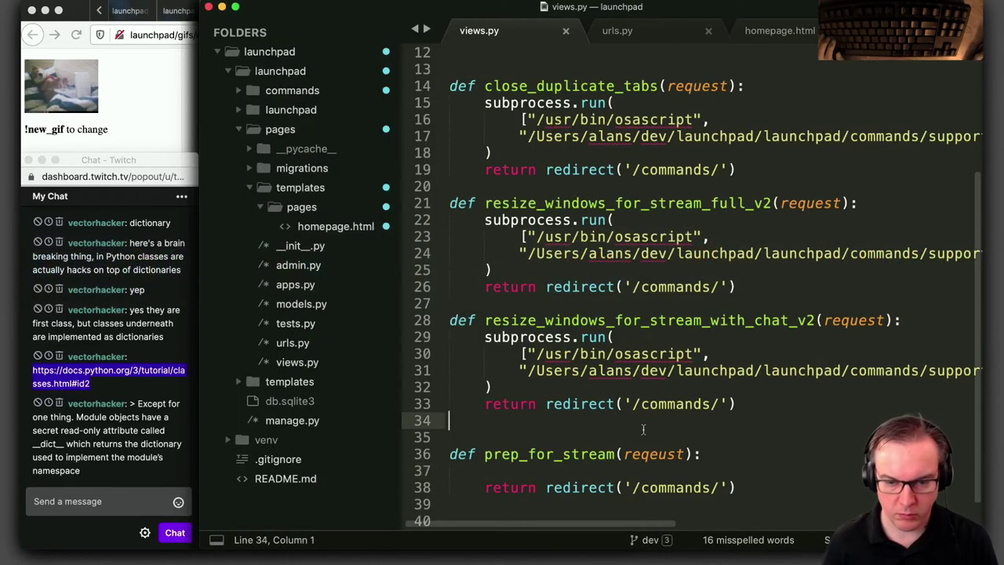
{"action": "left_click", "coordinate": [572, 470]}
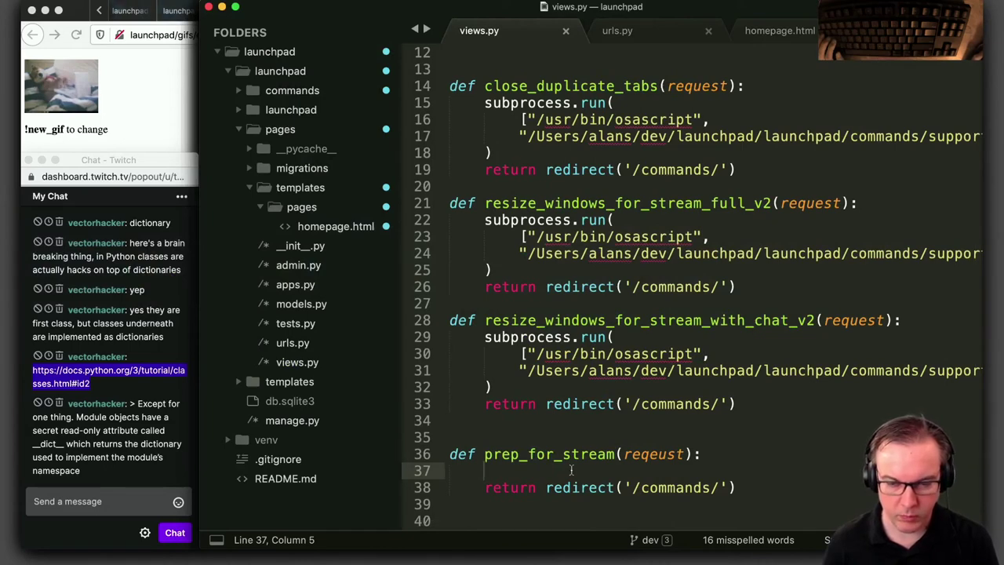
Switch to the terminal and, in a new tab, try kmtrigger://macro=Stream-Prep with curl and as a bare command
{"action": "key", "text": "super+Tab"}
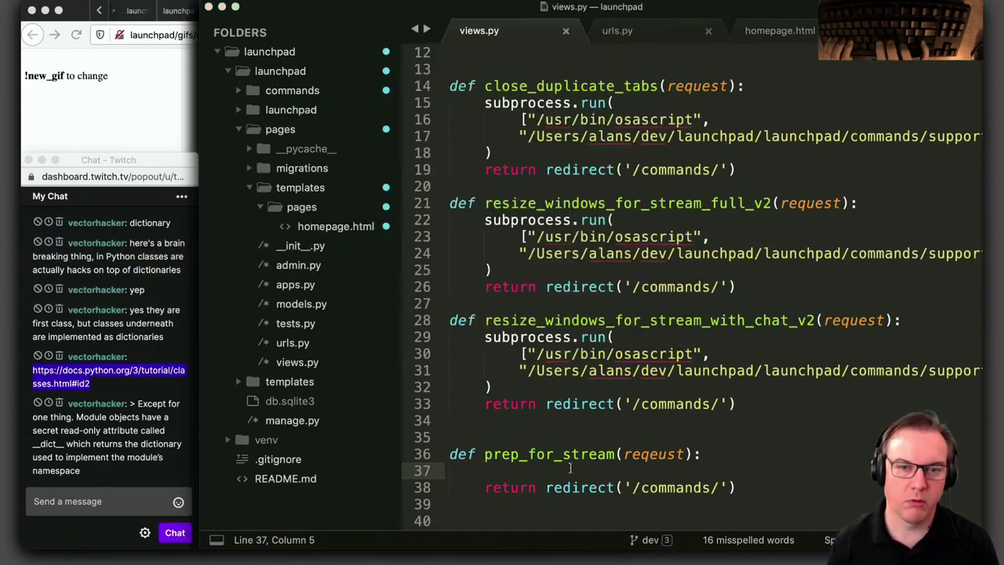
{"action": "key", "text": "super+t"}
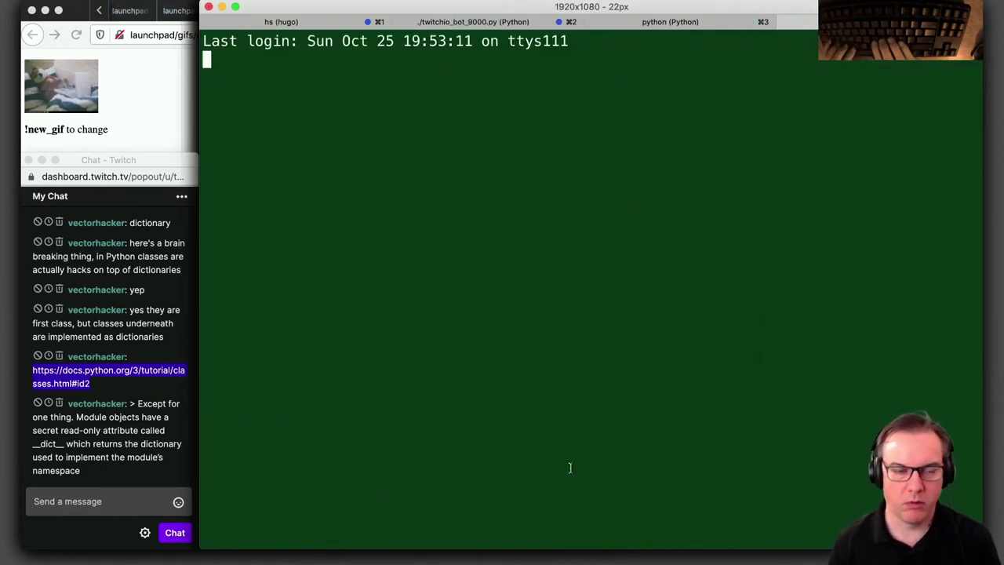
{"action": "type", "text": "curl"}
{"action": "key", "text": "super+v"}
{"action": "key", "text": "Return"}
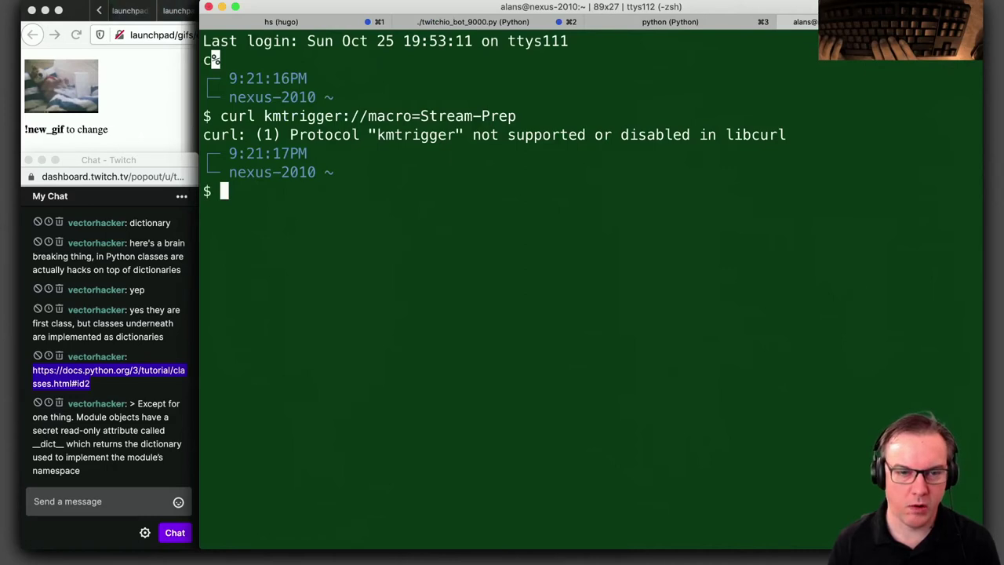
{"action": "key", "text": "super+v"}
{"action": "key", "text": "Return"}
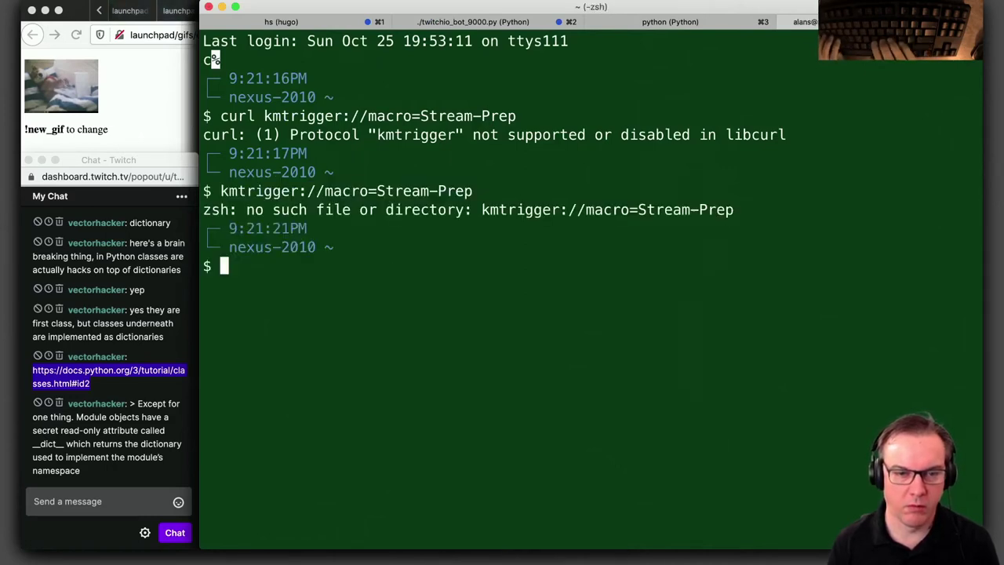
Trigger the macro from the terminal by running open kmtrigger://macro=Stream-Prep
{"action": "type", "text": "open"}
{"action": "key", "text": "super+v"}
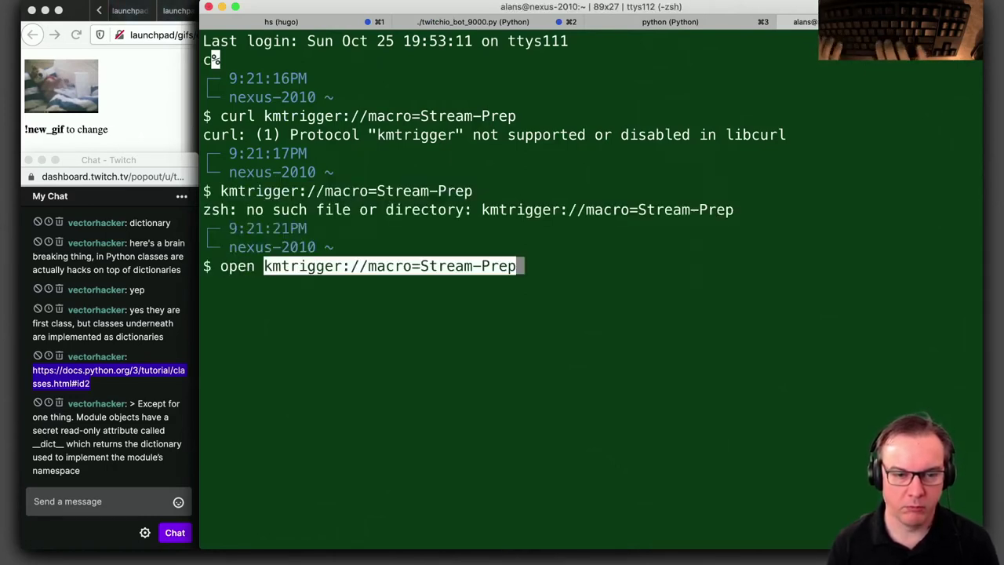
{"action": "key", "text": "Return"}
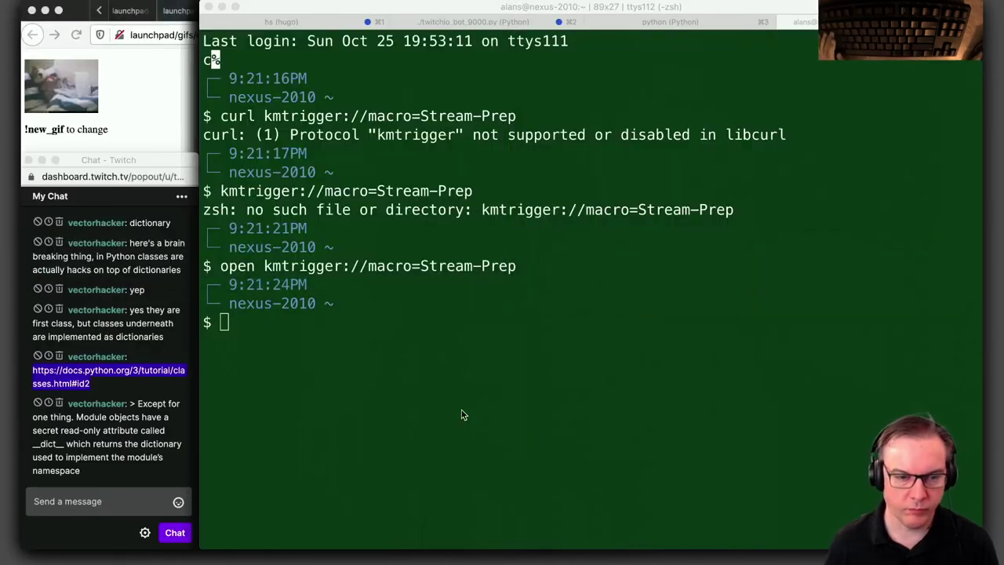
Switch to Sublime Text and insert kmtrigger://macro=Stream-Prep below a few blank lines inside the prep_for_stream function
{"action": "key", "text": "alt+space"}
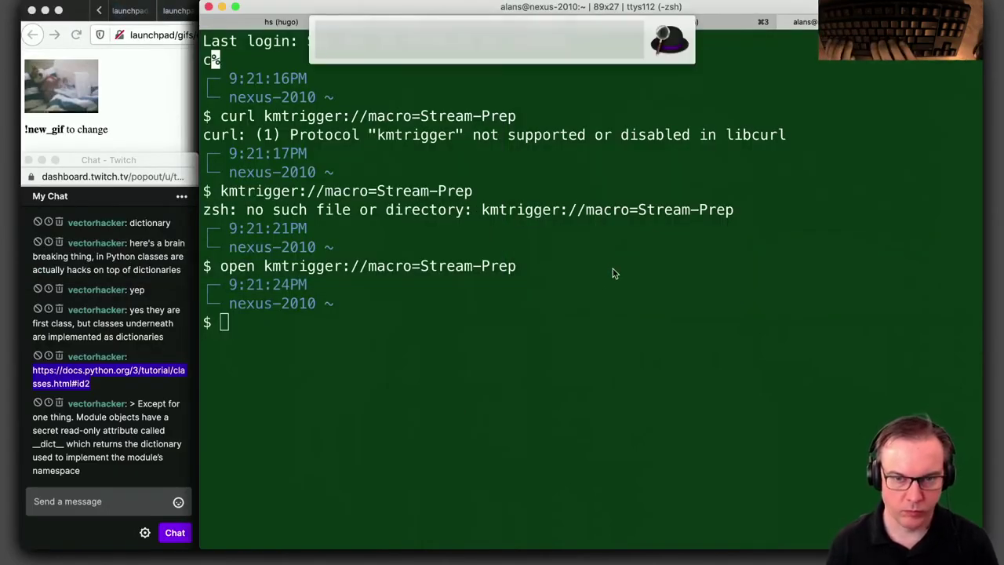
{"action": "type", "text": "st"}
{"action": "key", "text": "Return"}
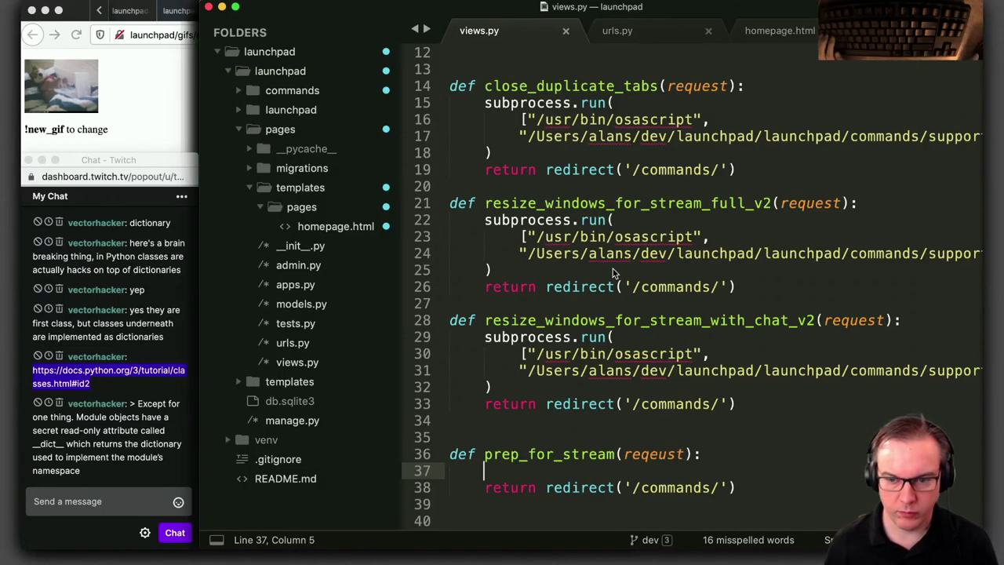
{"action": "key", "text": "Return"}
{"action": "key", "text": "Return"}
{"action": "key", "text": "Return"}
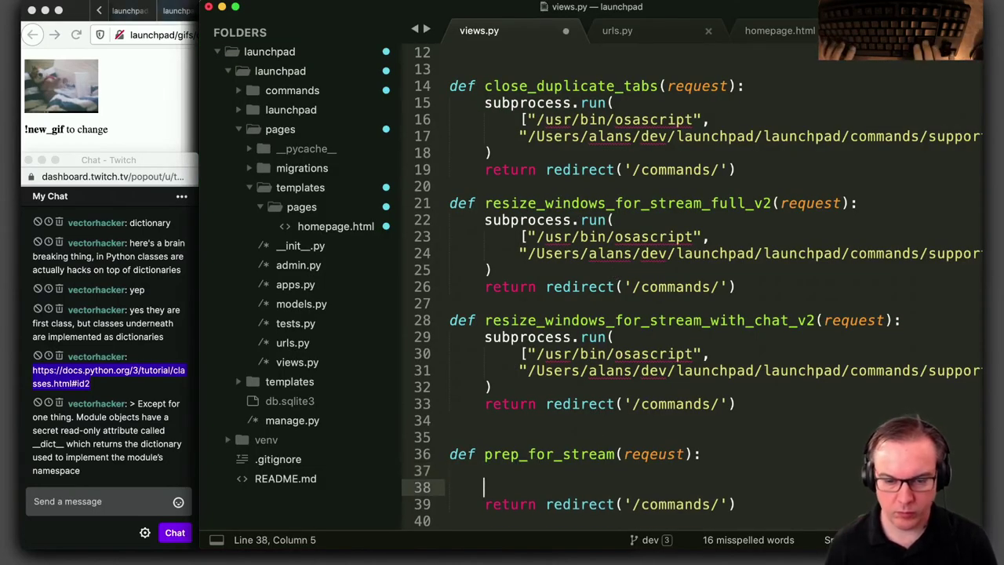
{"action": "type", "text": "kmtrigger://macro-Stream-Prep"}
Copy the subprocess.run block from resize_windows_for_stream_with_chat_v2 to the start of the prep_for_stream body
{"action": "left_click", "coordinate": [510, 392]}
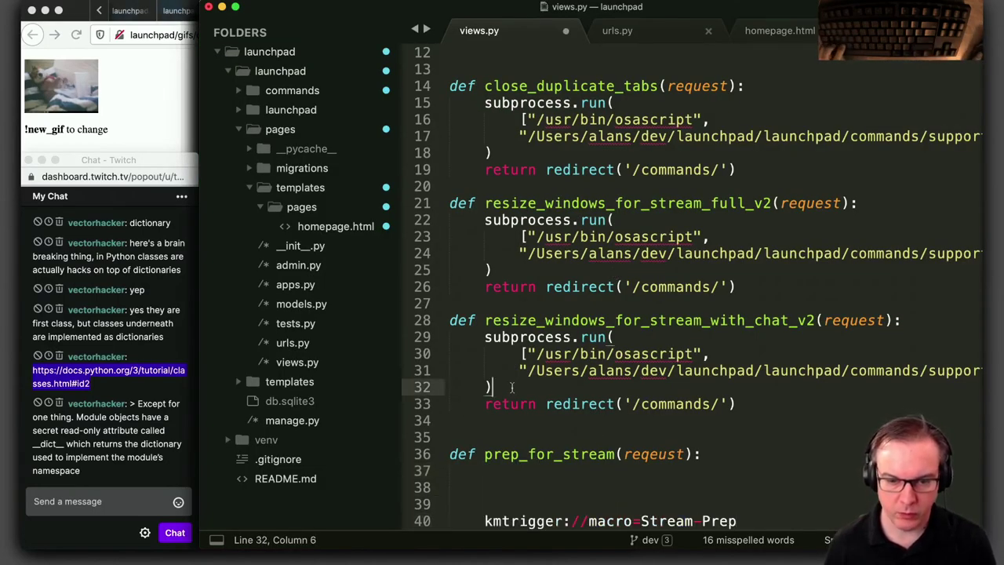
{"action": "left_click", "coordinate": [450, 337], "text": "shift"}
{"action": "key", "text": "super+c"}
{"action": "left_click", "coordinate": [510, 471]}
{"action": "key", "text": "super+v"}
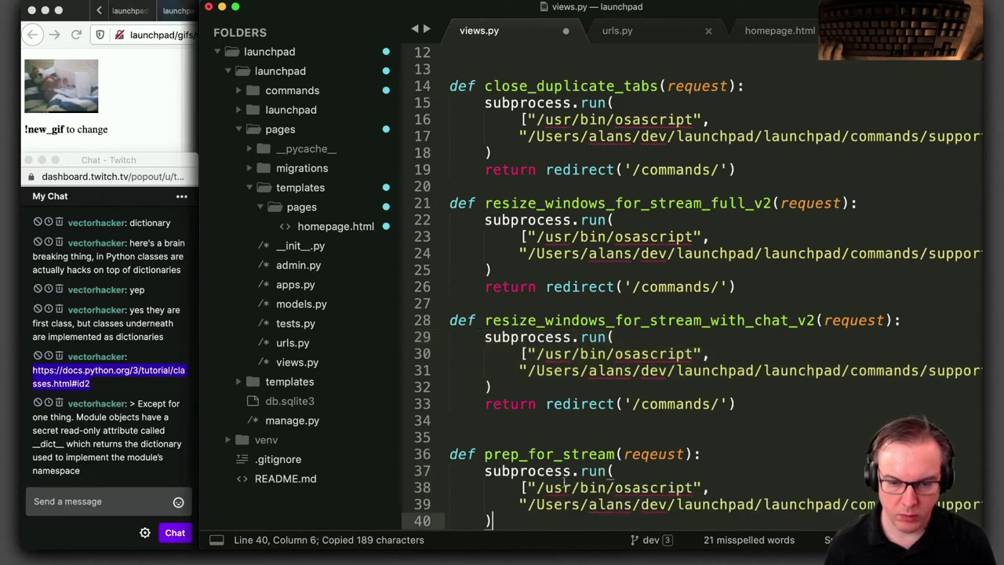
Clear the /usr/bin/osascript path between the quotes in prep_for_stream's subprocess.run call
{"action": "left_click", "coordinate": [525, 487]}
{"action": "left_click", "coordinate": [539, 488]}
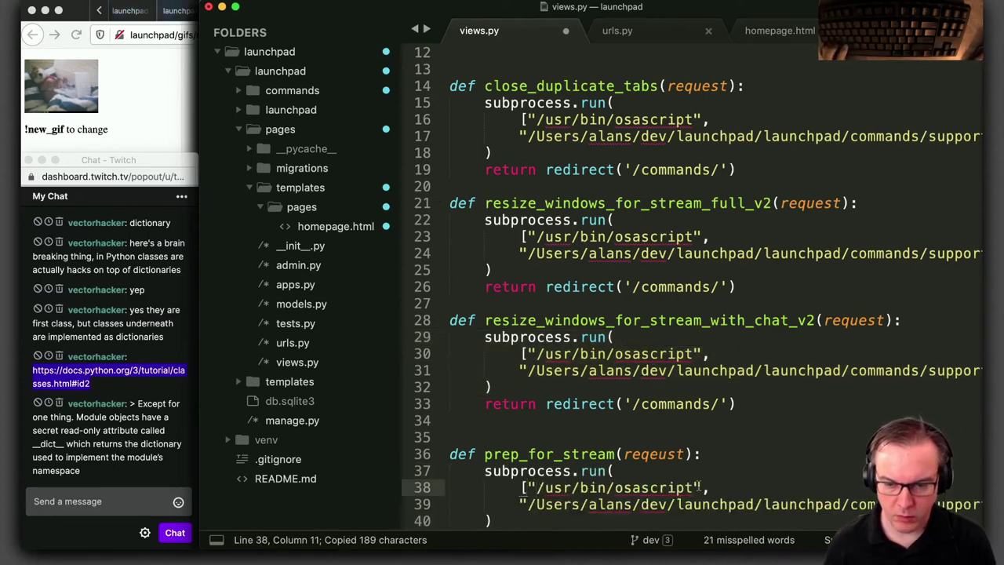
{"action": "left_click", "coordinate": [697, 487], "text": "shift"}
{"action": "key", "text": "BackSpace"}
{"action": "key", "text": "super+v"}
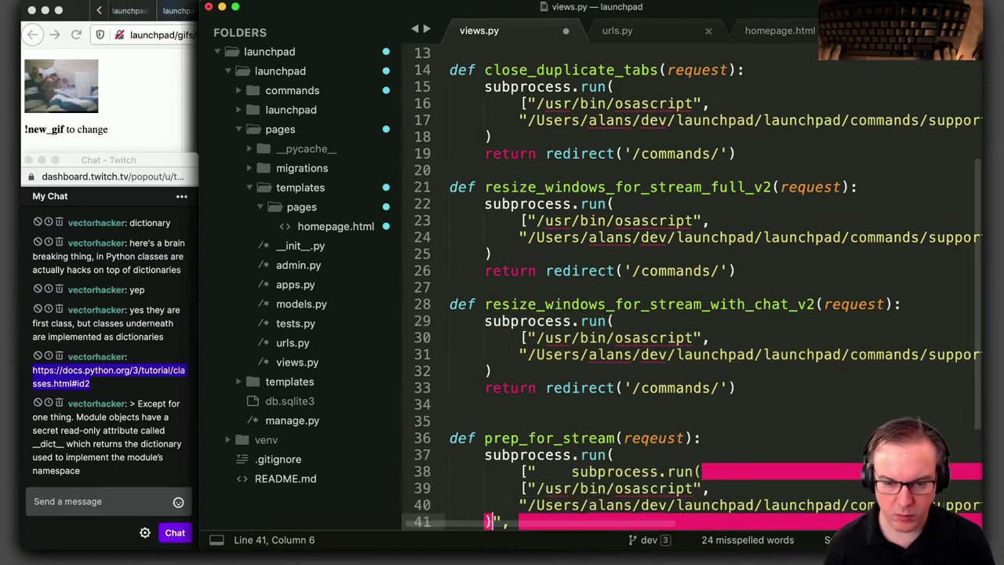
{"action": "key", "text": "super+z"}
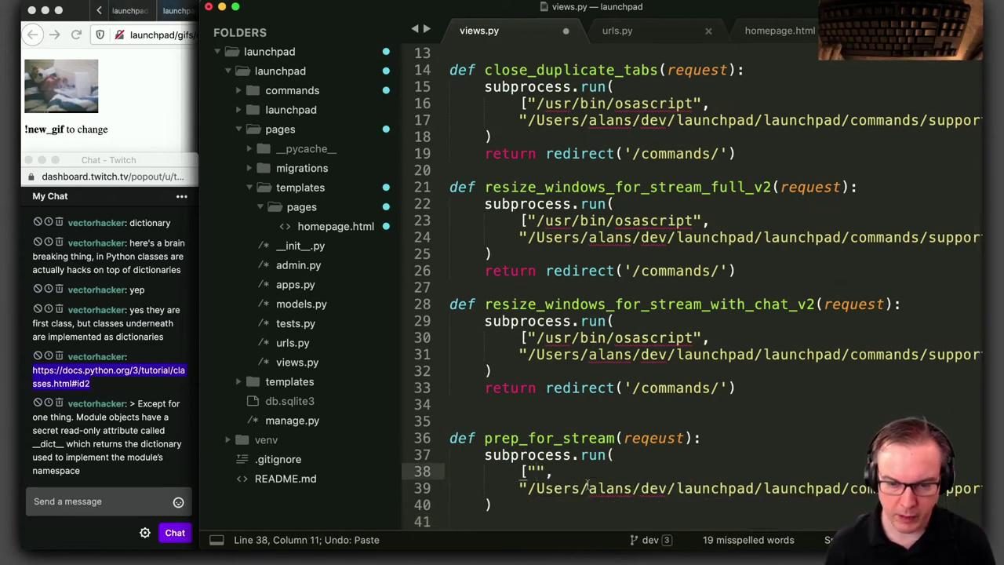
{"action": "key", "text": "super+v"}
{"action": "key", "text": "super+z"}
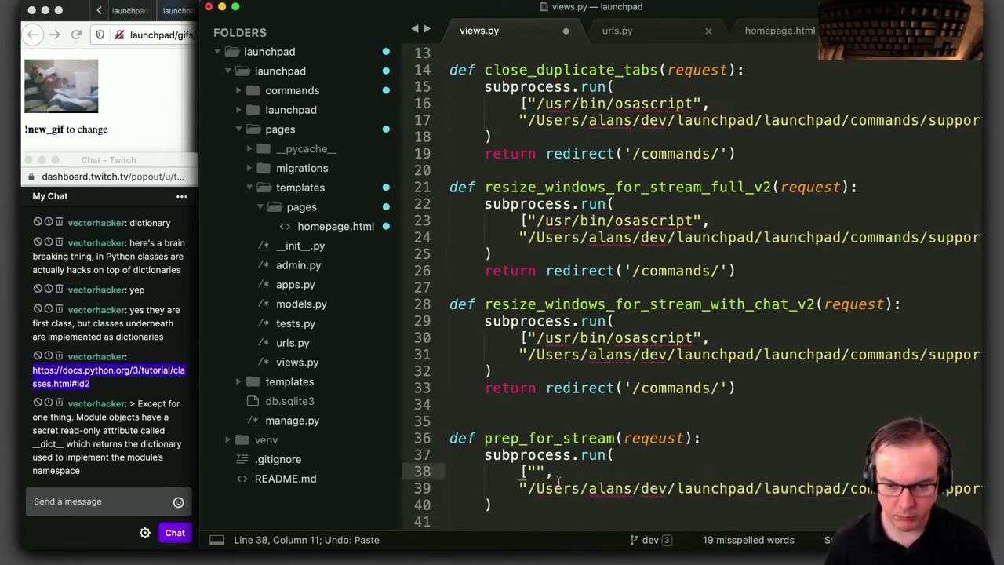
Set the emptied argument to "open" and replace the AppleScript path with the kmtrigger://macro=Stream-Prep text cut from below the call
{"action": "scroll", "coordinate": [559, 480], "scroll_direction": "down", "scroll_amount": 3}
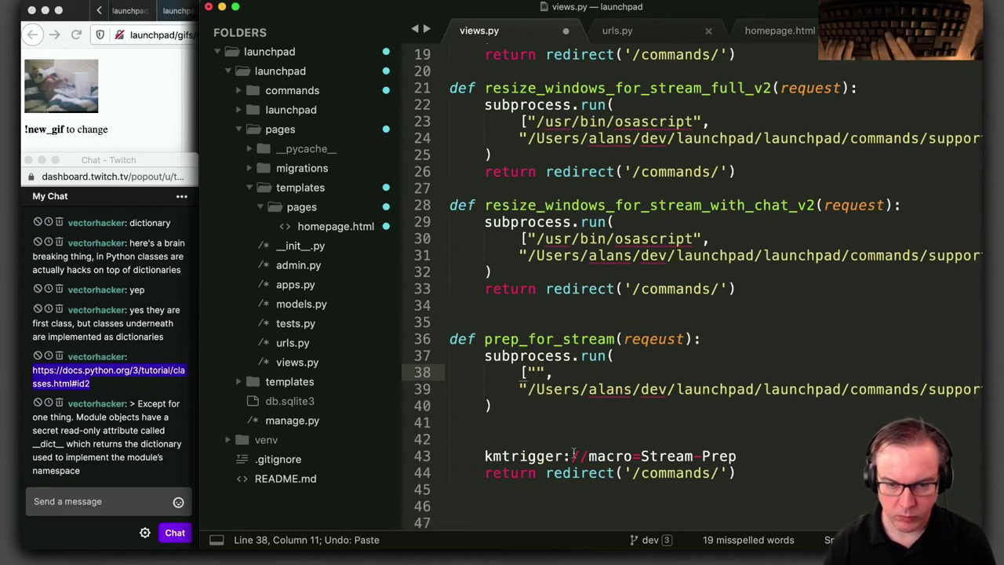
{"action": "type", "text": "open"}
{"action": "left_click", "coordinate": [476, 458]}
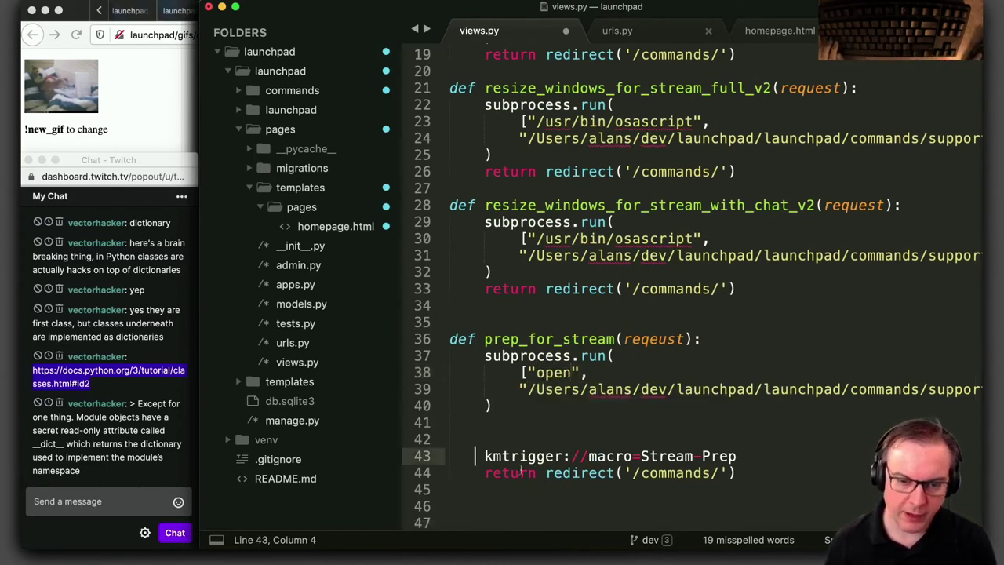
{"action": "key", "text": "super+shift+Right"}
{"action": "key", "text": "super+x"}
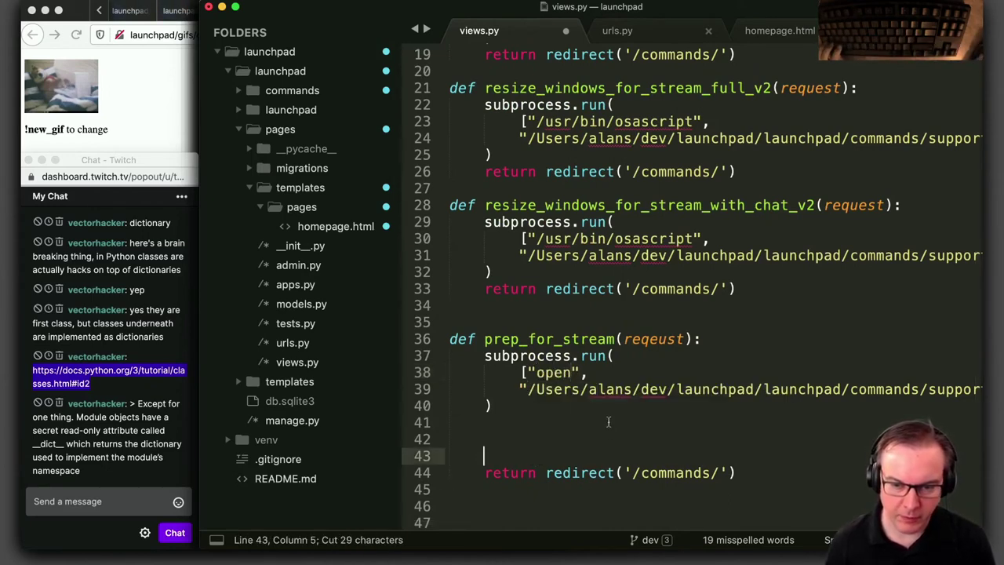
{"action": "left_click", "coordinate": [526, 396]}
{"action": "key", "text": "super+shift+Right"}
{"action": "key", "text": "shift+Left"}
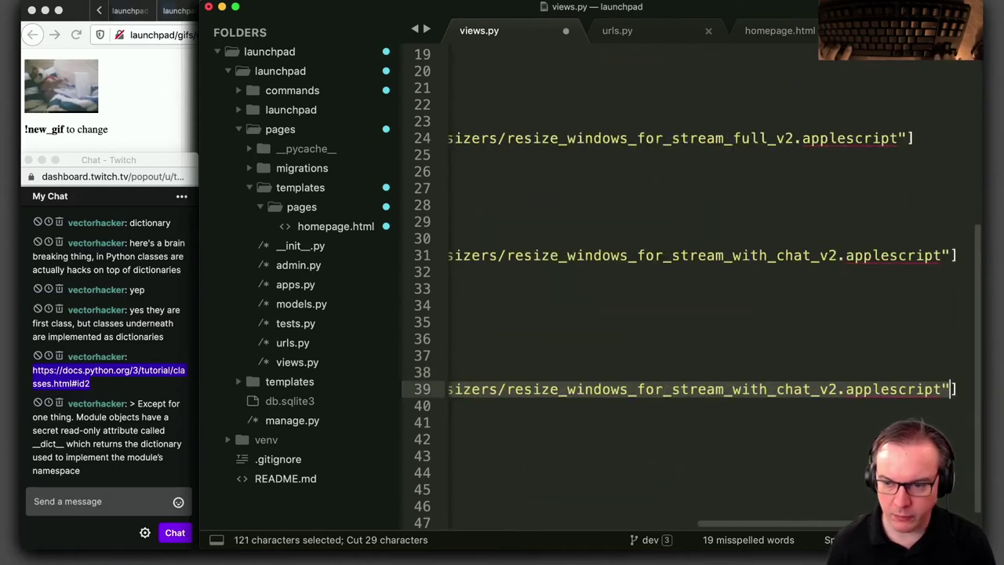
{"action": "key", "text": "super+v"}
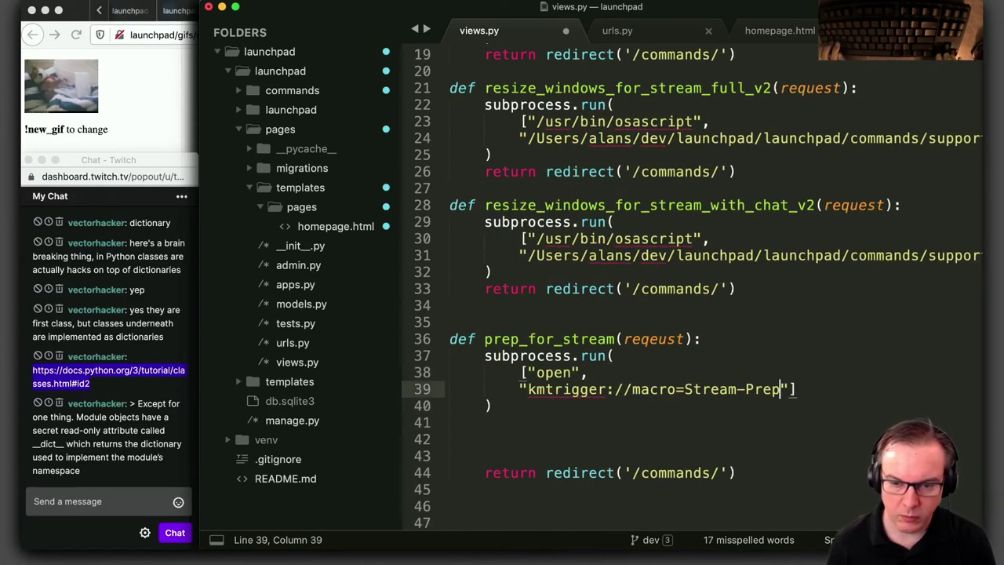
Join the kmtrigger URL argument onto the same line as "open", separated by a single space
{"action": "left_click", "coordinate": [597, 373]}
{"action": "key", "text": "Right"}
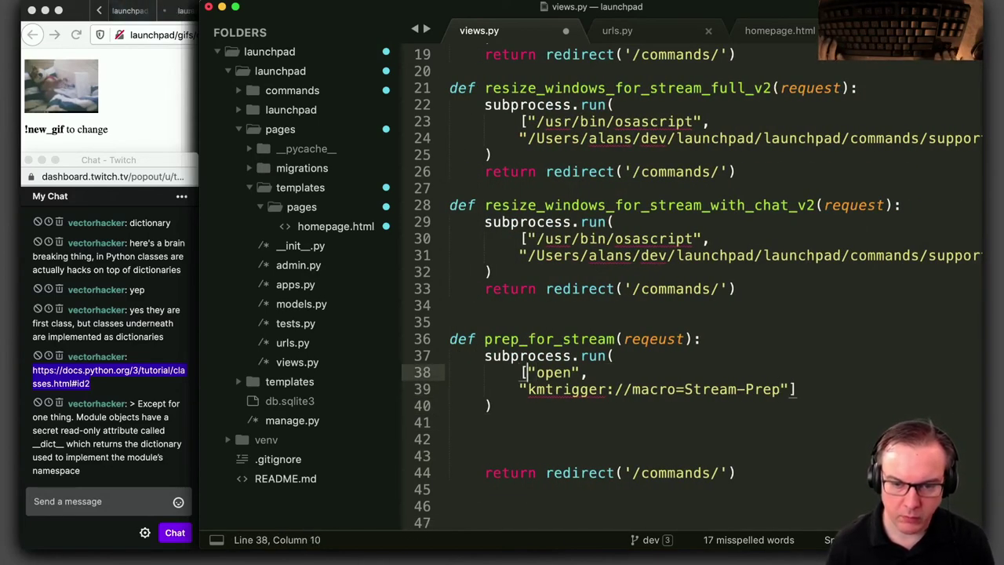
{"action": "key", "text": "Down"}
{"action": "key", "text": "Down"}
{"action": "left_click", "coordinate": [500, 389]}
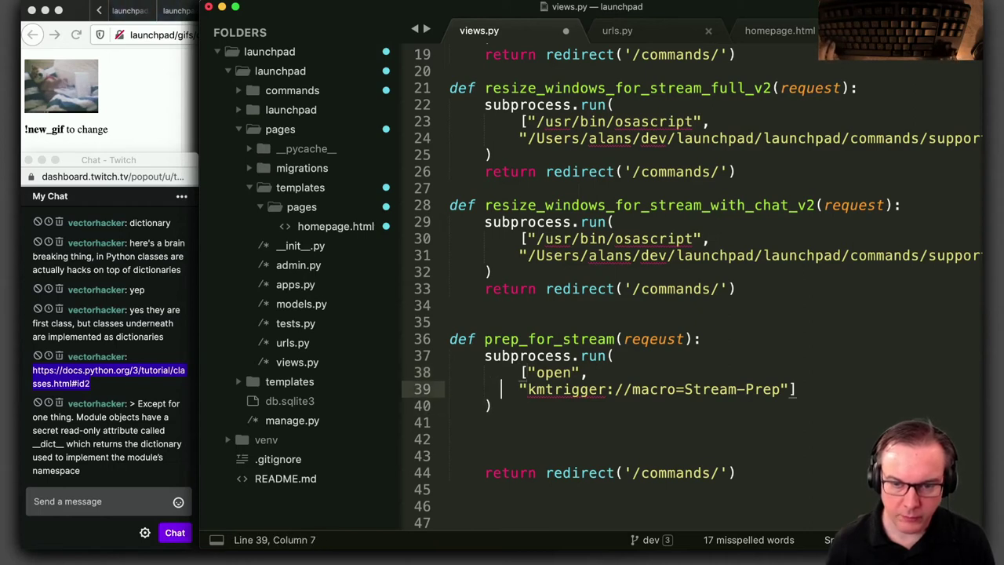
{"action": "key", "text": "super+shift+Left"}
{"action": "key", "text": "BackSpace"}
{"action": "key", "text": "BackSpace"}
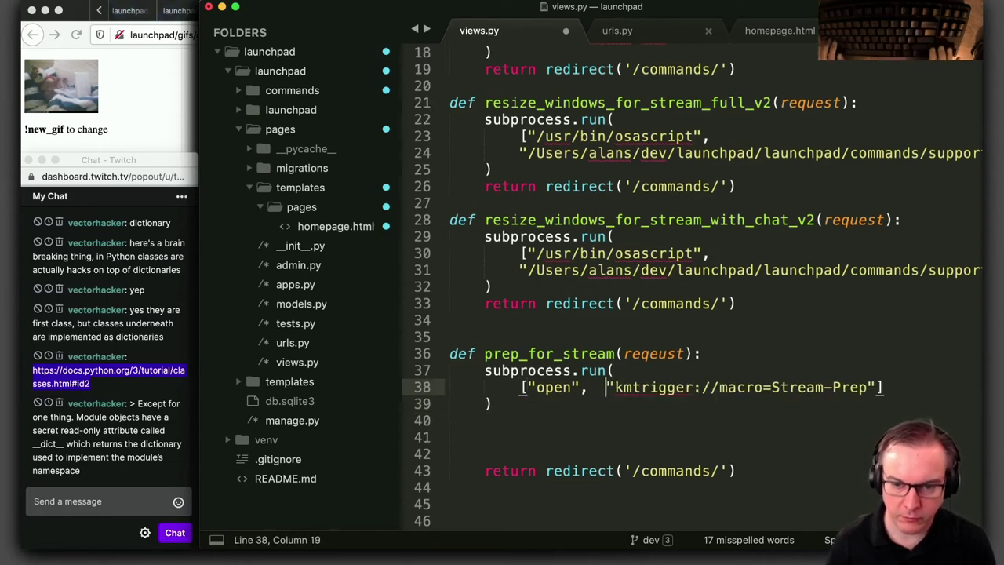
{"action": "key", "text": "super+Right"}
Remove one blank line between the subprocess.run call and the return statement in prep_for_stream
{"action": "key", "text": "Down"}
{"action": "key", "text": "Down"}
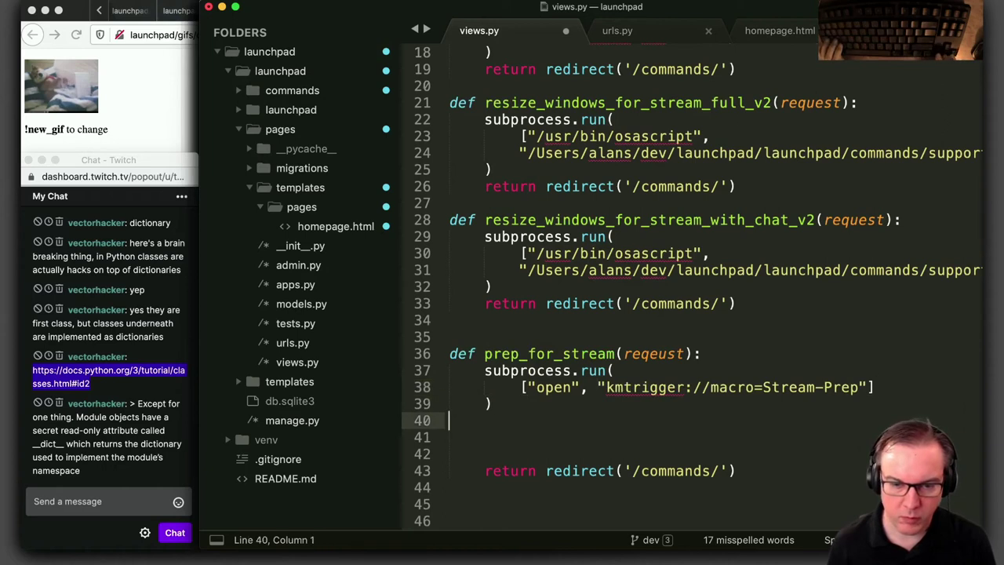
{"action": "key", "text": "Down"}
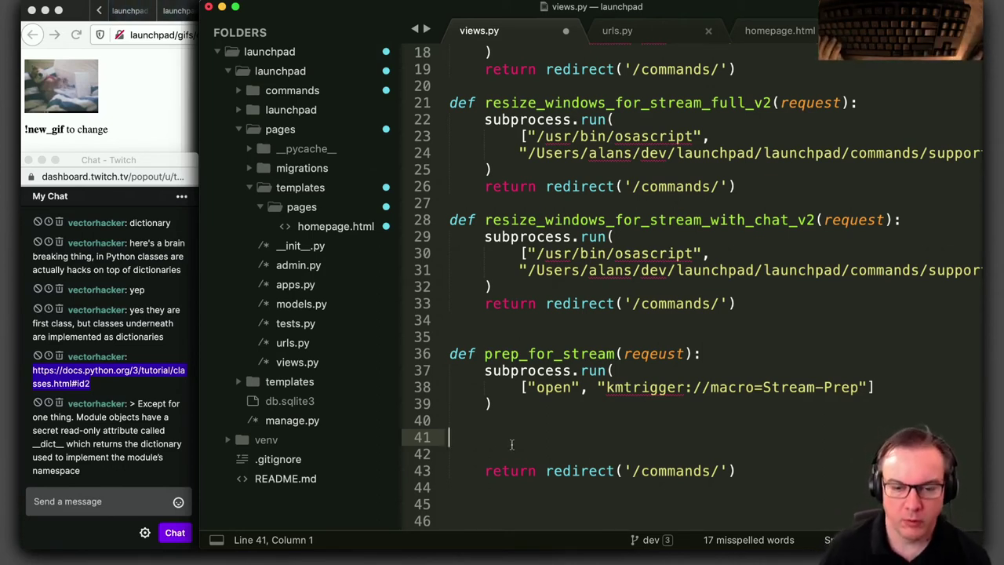
{"action": "key", "text": "BackSpace"}
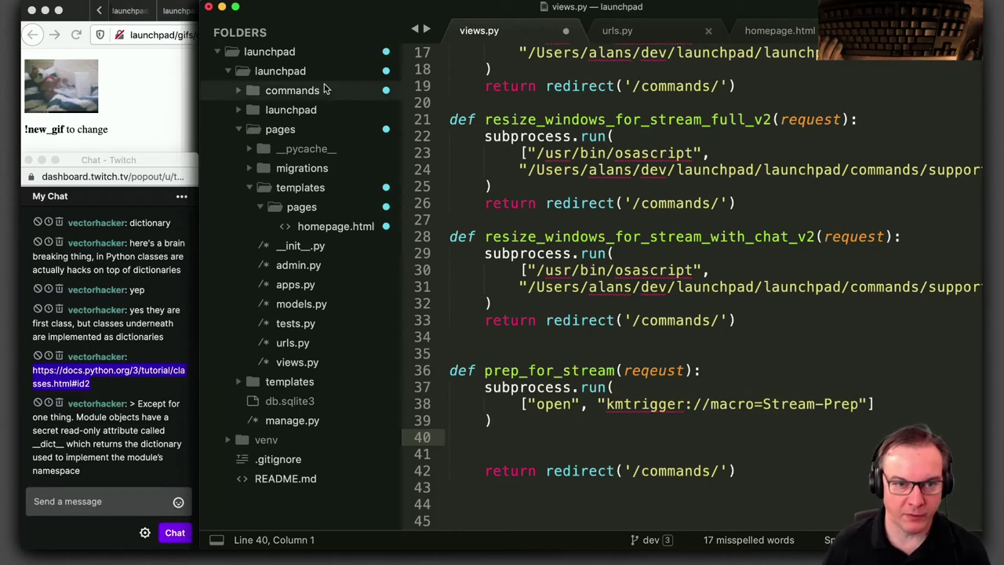
Examine the scripts in commands/support/window_resizers in the project tree, and collapse the support folder
{"action": "left_click", "coordinate": [239, 91]}
{"action": "left_click", "coordinate": [249, 149]}
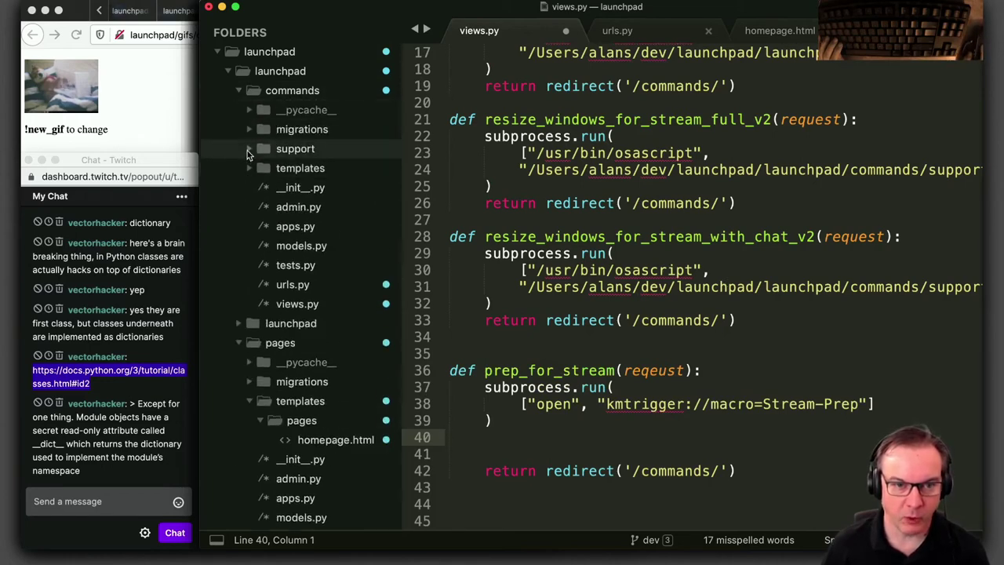
{"action": "left_click", "coordinate": [261, 169]}
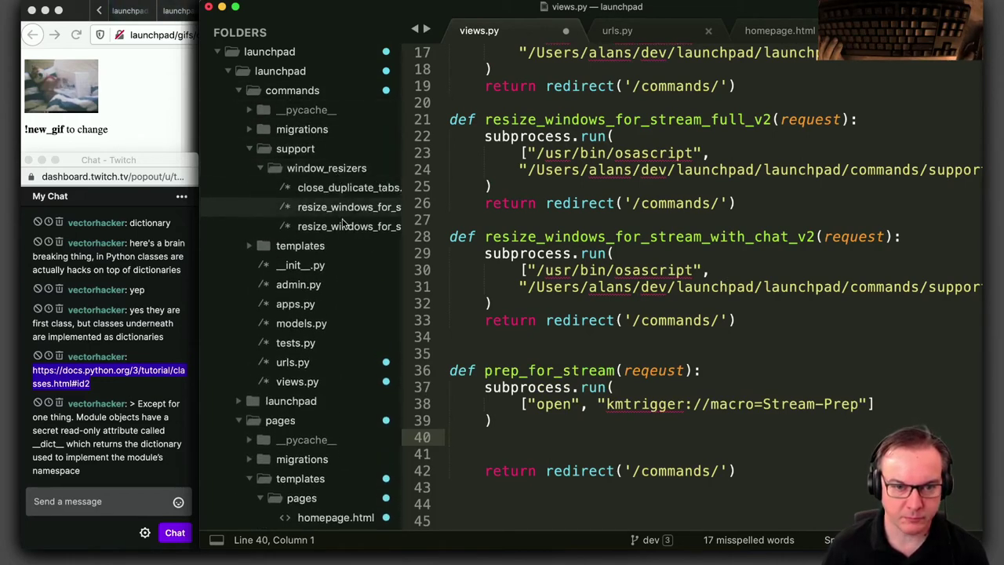
{"action": "left_click", "coordinate": [249, 150]}
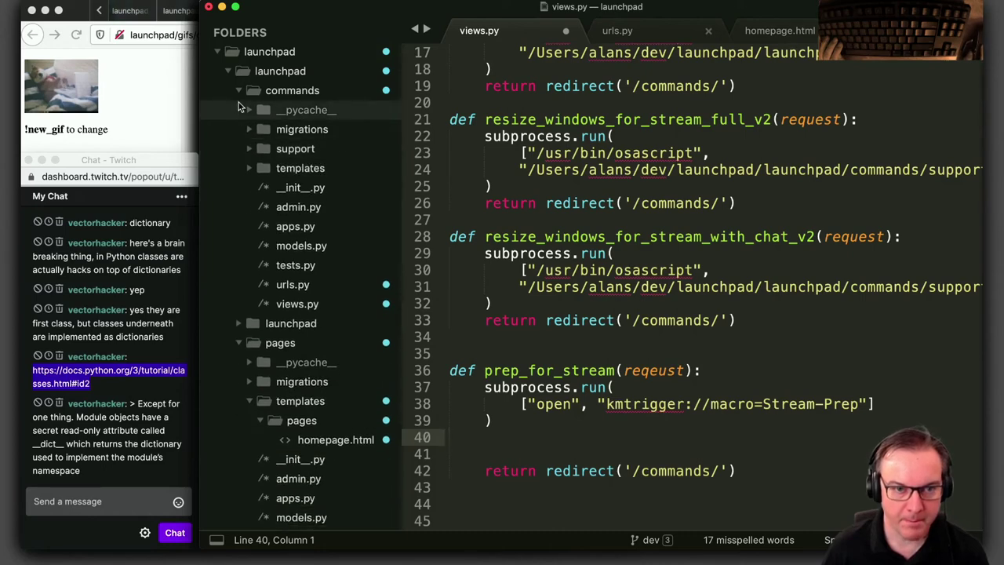
Collapse the commands folder and change the kmtrigger macro name in the prep_for_stream function to Prep-For-Stream
{"action": "left_click", "coordinate": [239, 90]}
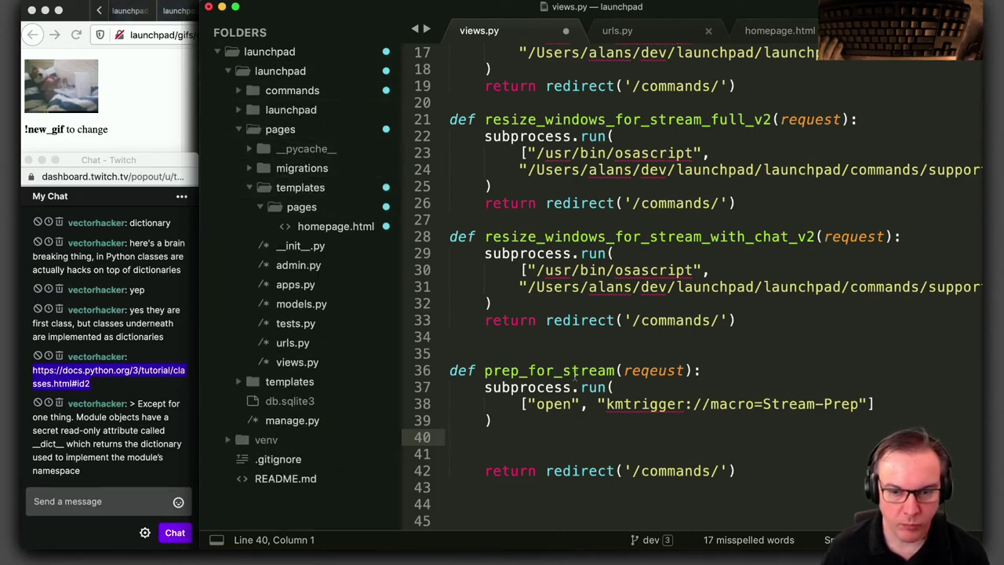
{"action": "left_click", "coordinate": [617, 371]}
{"action": "left_click", "coordinate": [603, 435]}
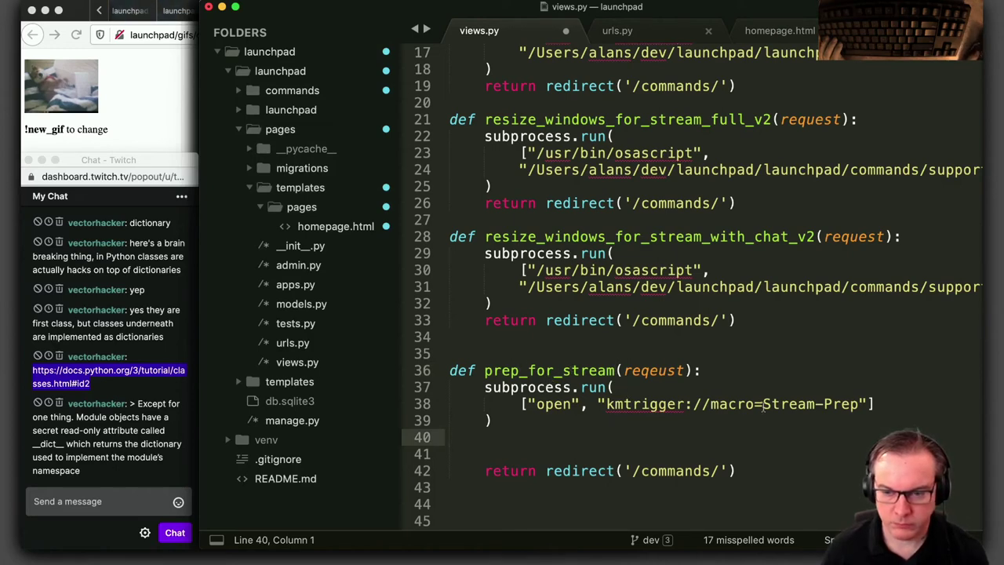
{"action": "left_click_drag", "start_coordinate": [766, 404], "coordinate": [859, 404]}
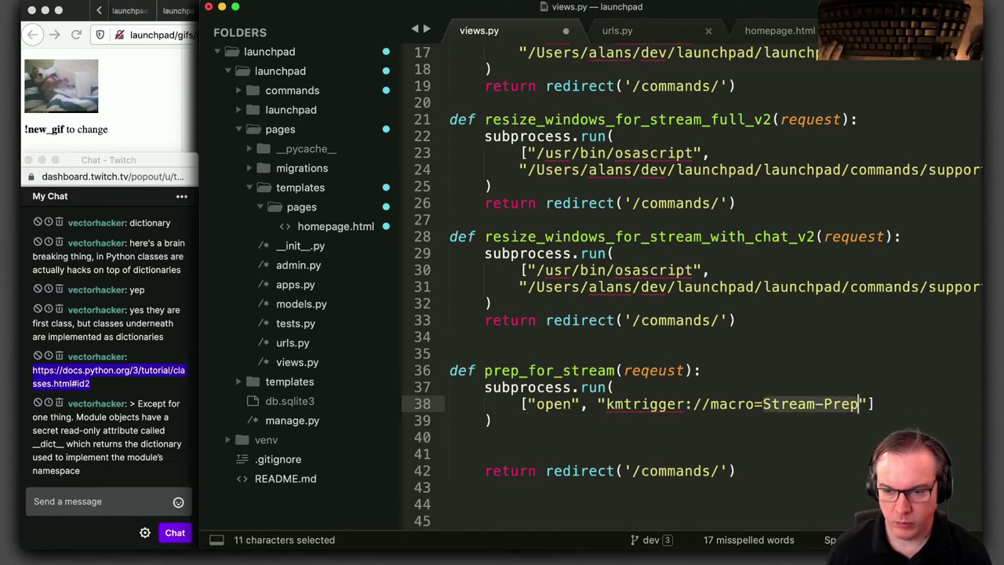
{"action": "type", "text": "Prep-Fo"}
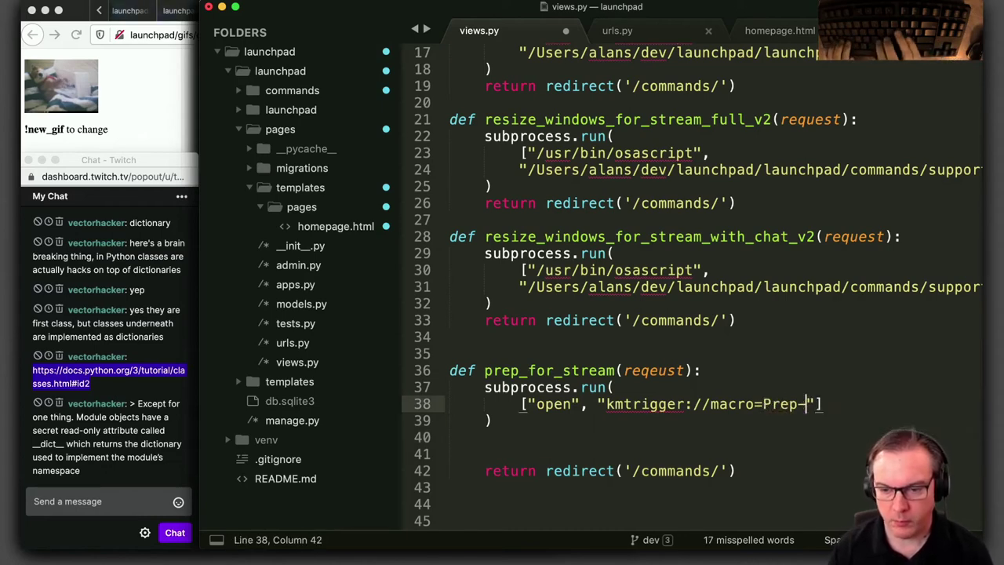
{"action": "type", "text": "r-Stream"}
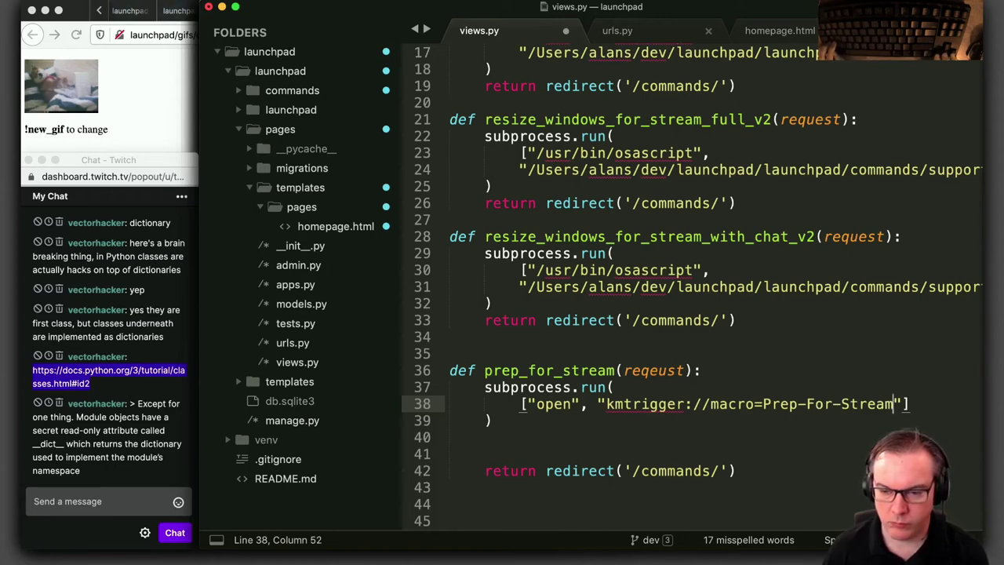
Copy the macro name Prep-For-Stream from the code and rename the Stream-Prep macro in Keyboard Maestro with it
{"action": "key", "text": "shift+alt+Left"}
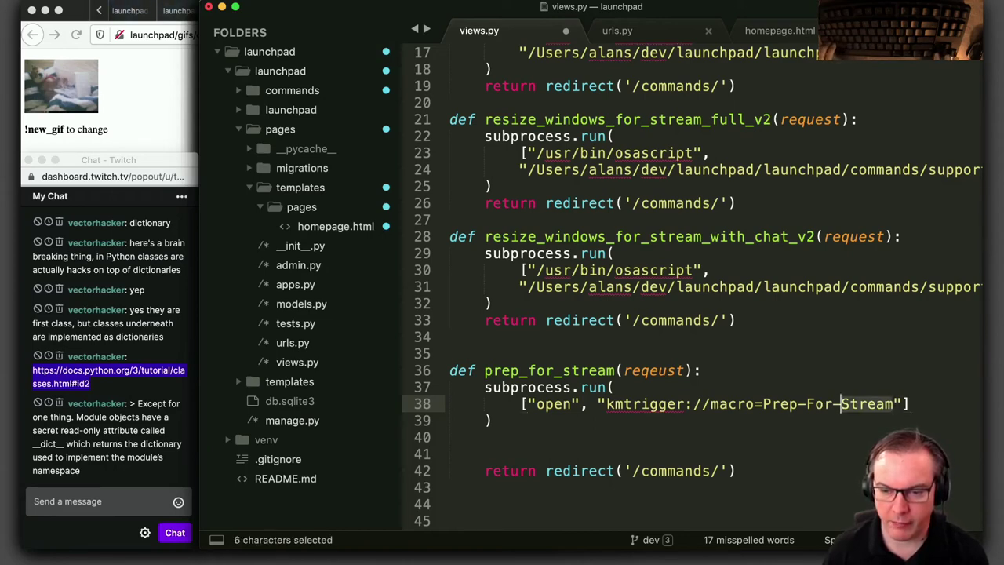
{"action": "key", "text": "shift+alt+Left"}
{"action": "key", "text": "shift+alt+Left"}
{"action": "key", "text": "super+c"}
{"action": "key", "text": "super+Tab"}
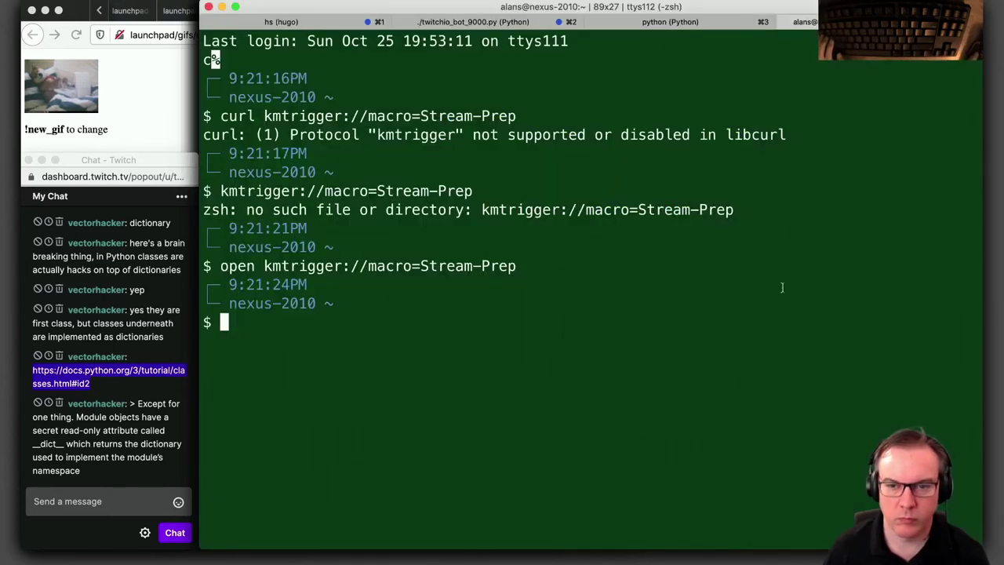
{"action": "mouse_move", "coordinate": [708, 229]}
{"action": "key", "text": "super+Tab"}
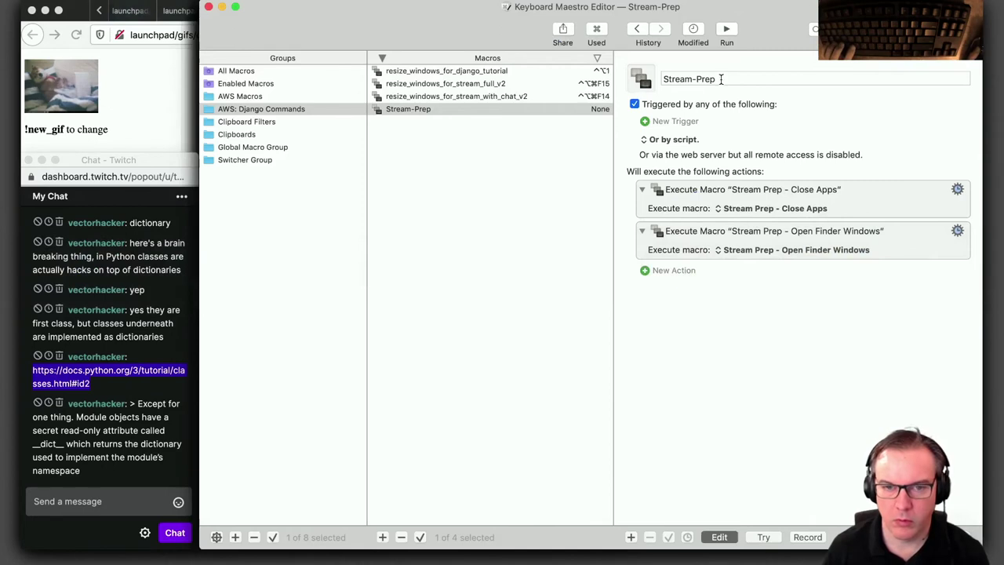
{"action": "left_click", "coordinate": [721, 79]}
{"action": "key", "text": "super+v"}
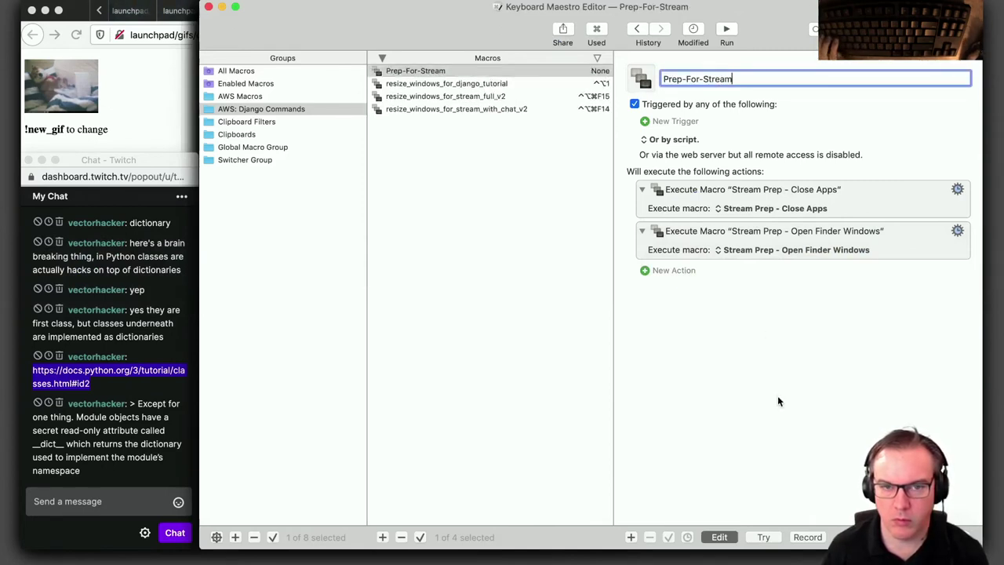
View the Prep-For-Stream macro's URL trigger addresses and return its trigger display to "Or by script."
{"action": "left_click", "coordinate": [475, 84]}
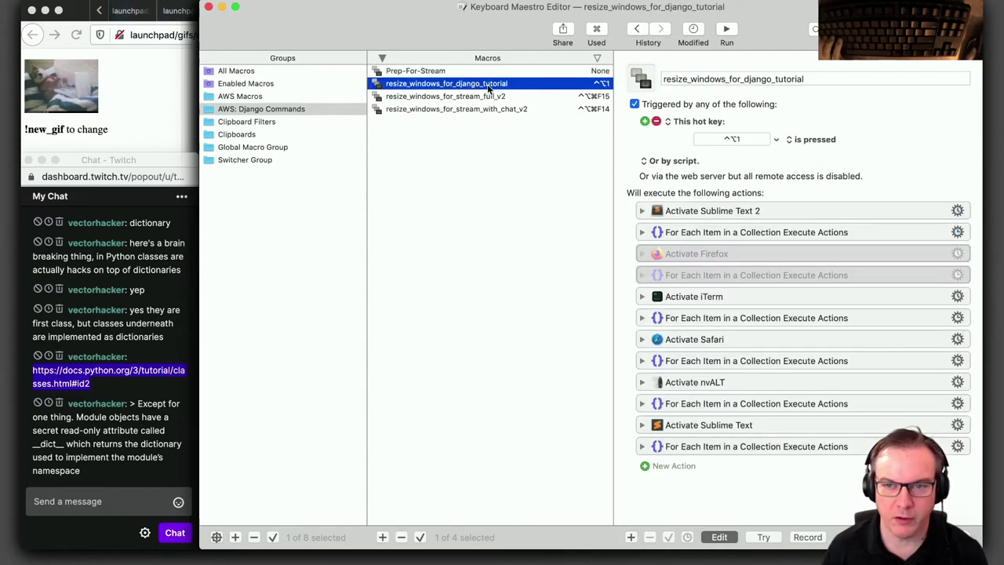
{"action": "left_click", "coordinate": [525, 71]}
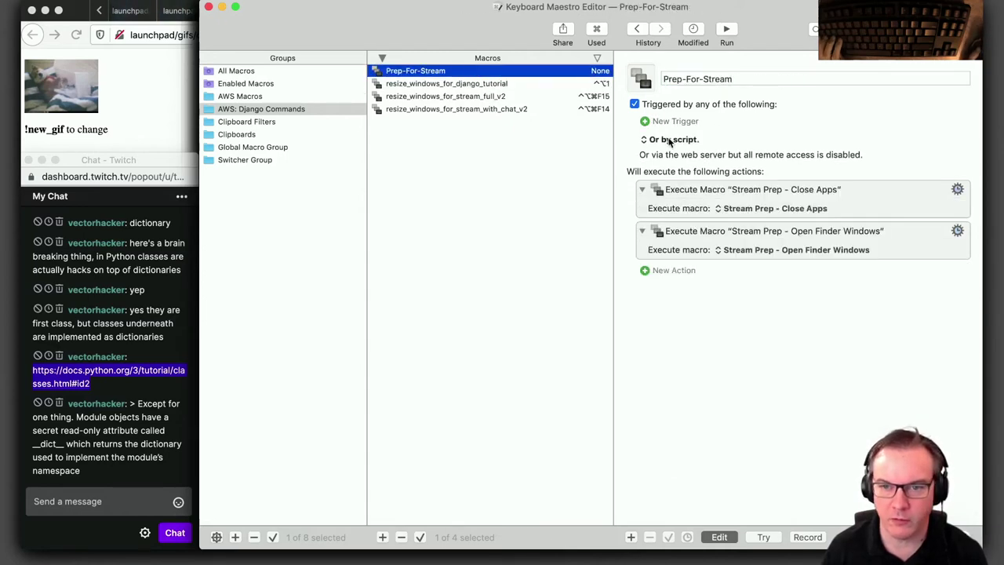
{"action": "left_click", "coordinate": [663, 139]}
{"action": "left_click", "coordinate": [667, 230]}
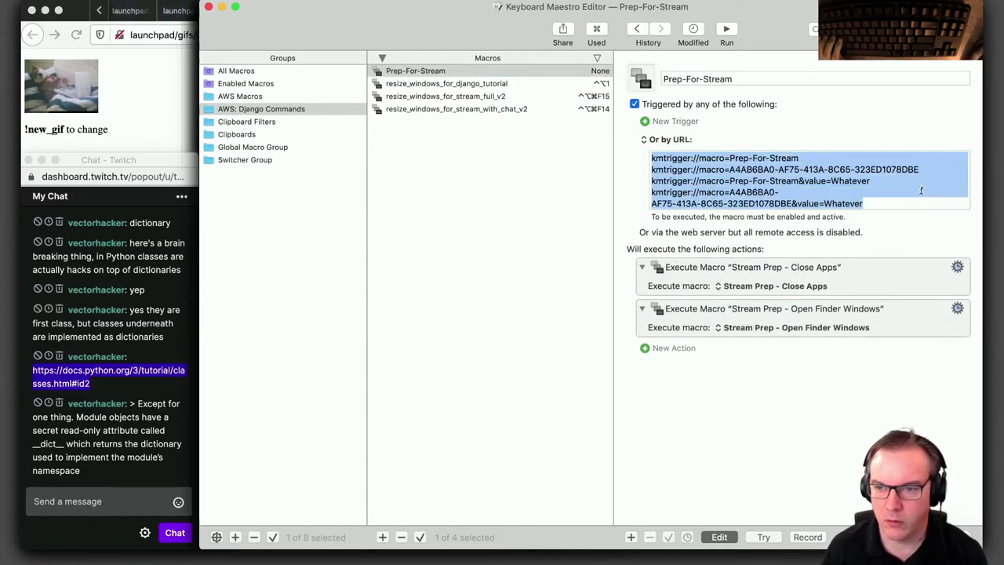
{"action": "left_click", "coordinate": [656, 140]}
{"action": "left_click", "coordinate": [697, 426]}
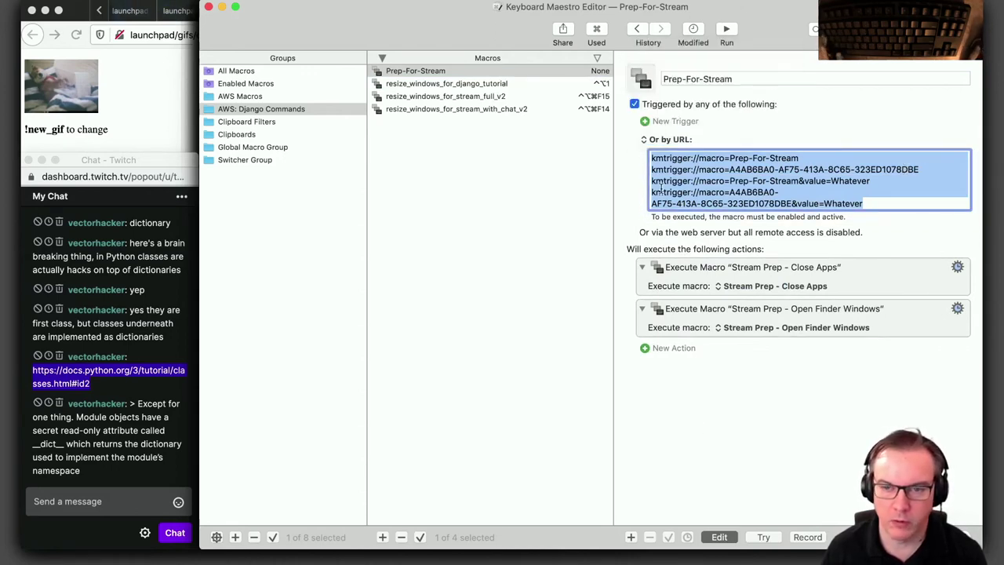
{"action": "left_click", "coordinate": [668, 139]}
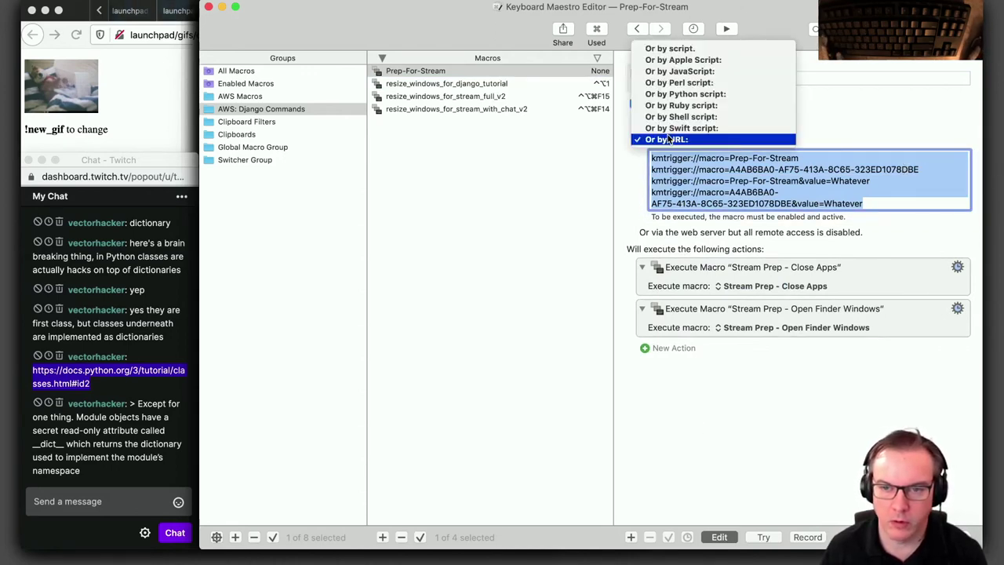
{"action": "left_click", "coordinate": [674, 49]}
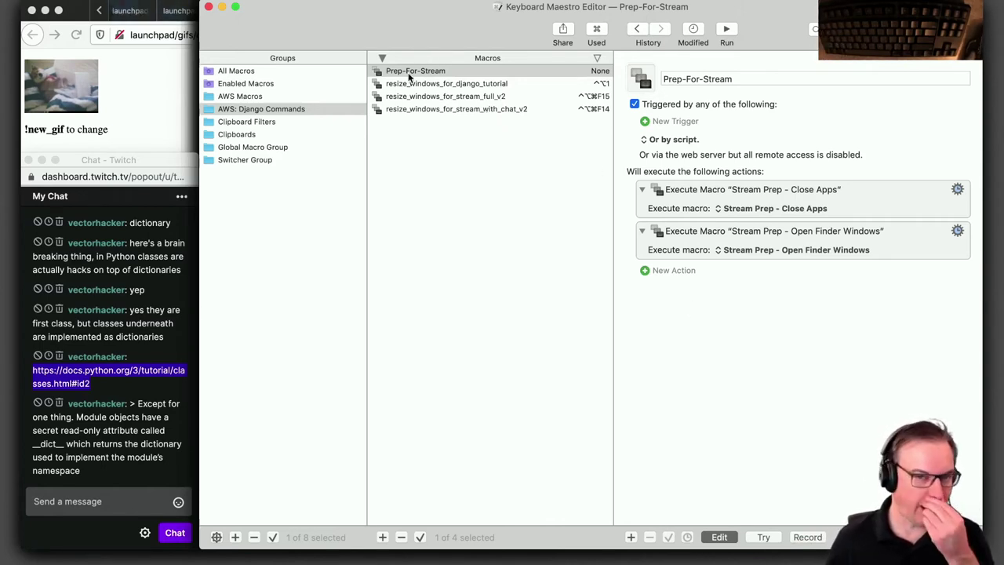
Examine the two Execute Macro actions in Prep-For-Stream and the action lists of the django_tutorial and stream_full_v2 window-resizing macros
{"action": "left_click", "coordinate": [452, 85]}
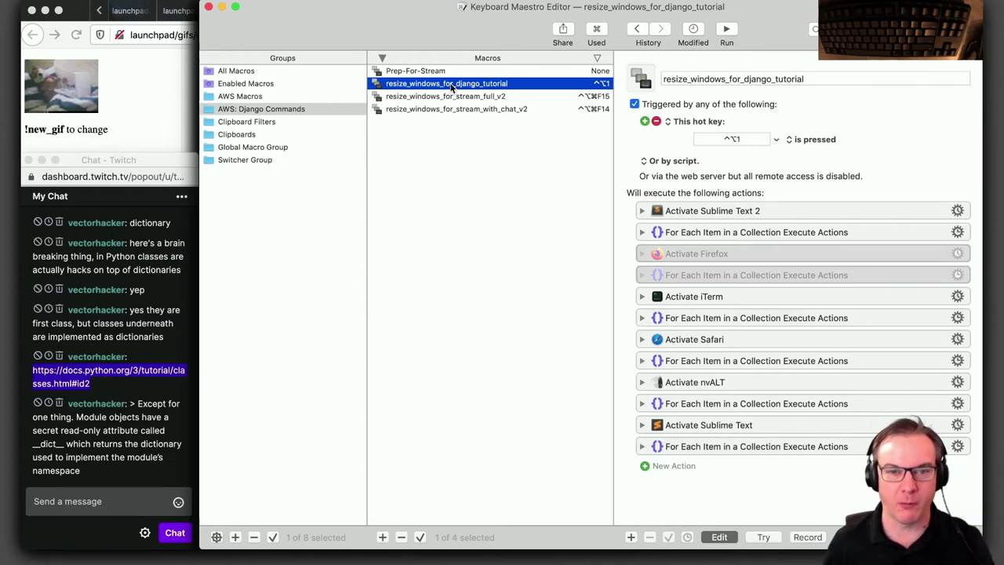
{"action": "left_click", "coordinate": [428, 73]}
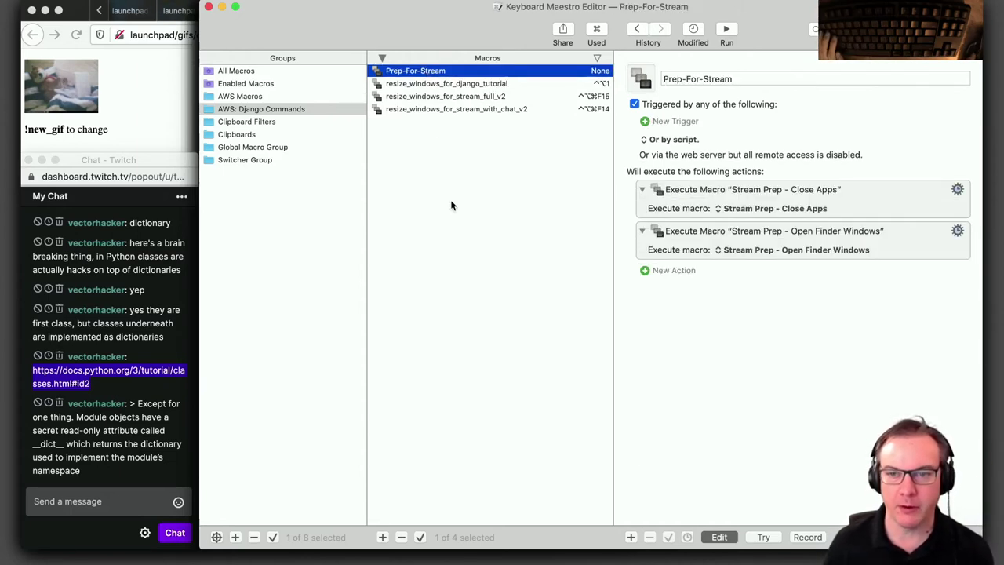
{"action": "left_click", "coordinate": [759, 198]}
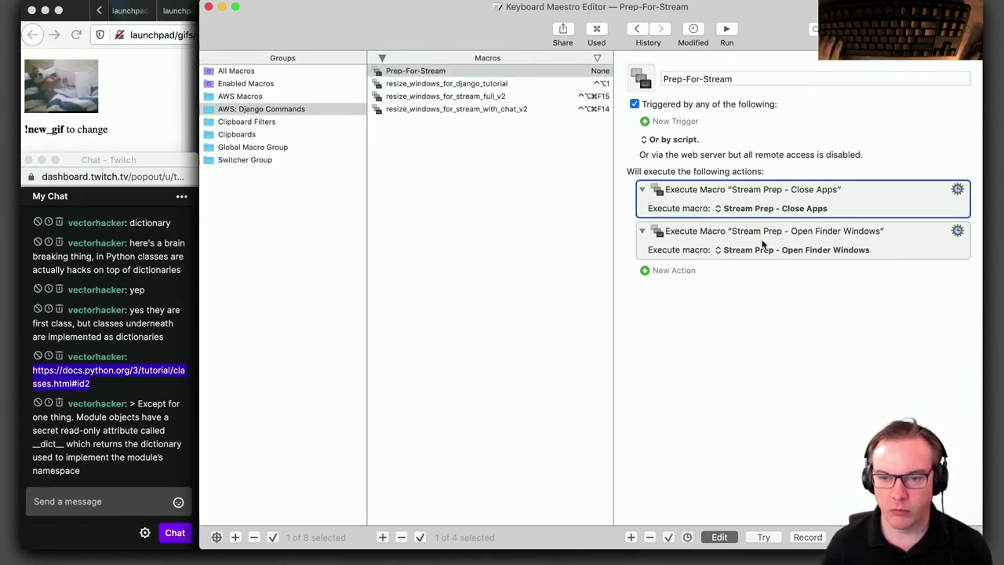
{"action": "left_click", "coordinate": [762, 244]}
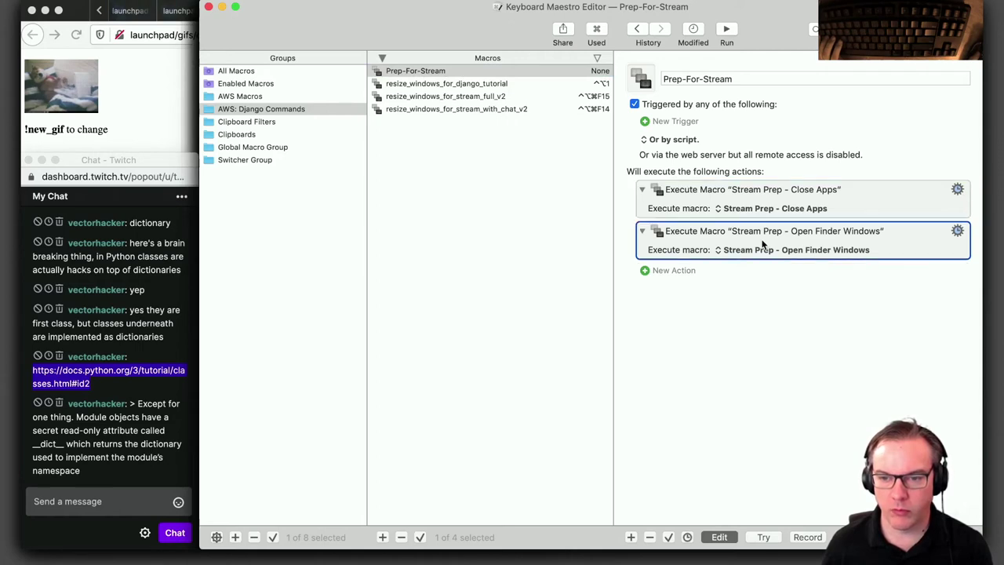
{"action": "left_click", "coordinate": [781, 194]}
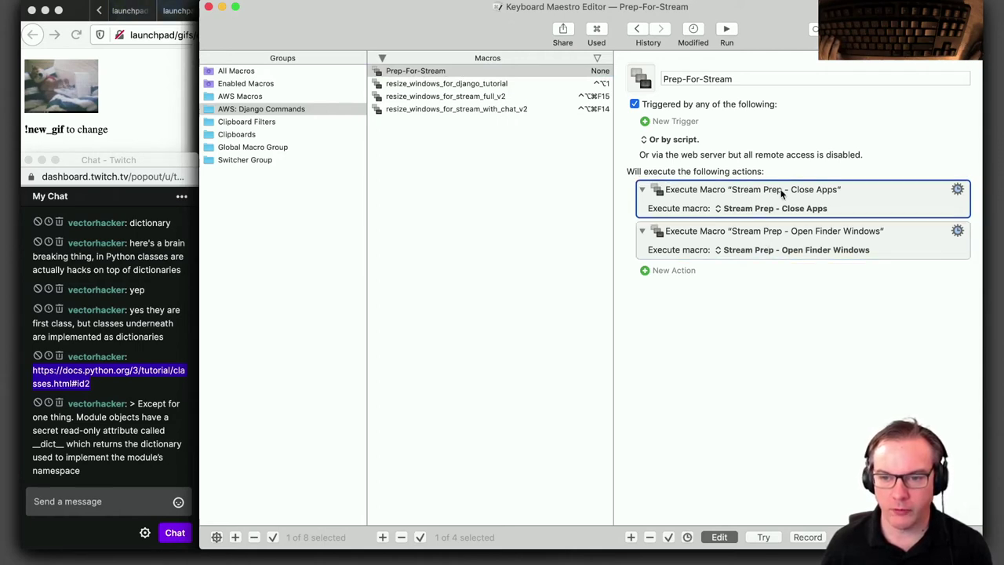
{"action": "left_click", "coordinate": [795, 237]}
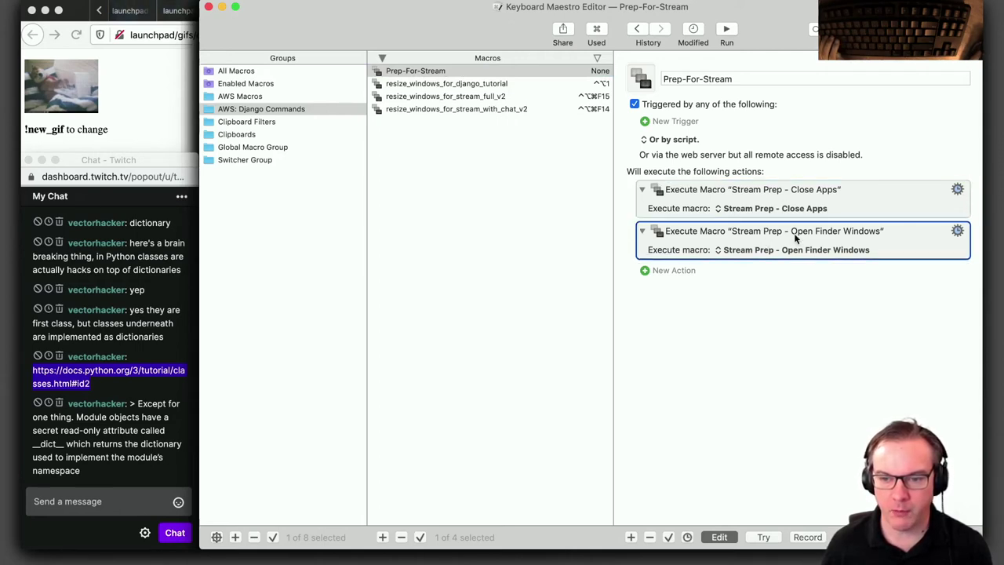
{"action": "left_click", "coordinate": [432, 97]}
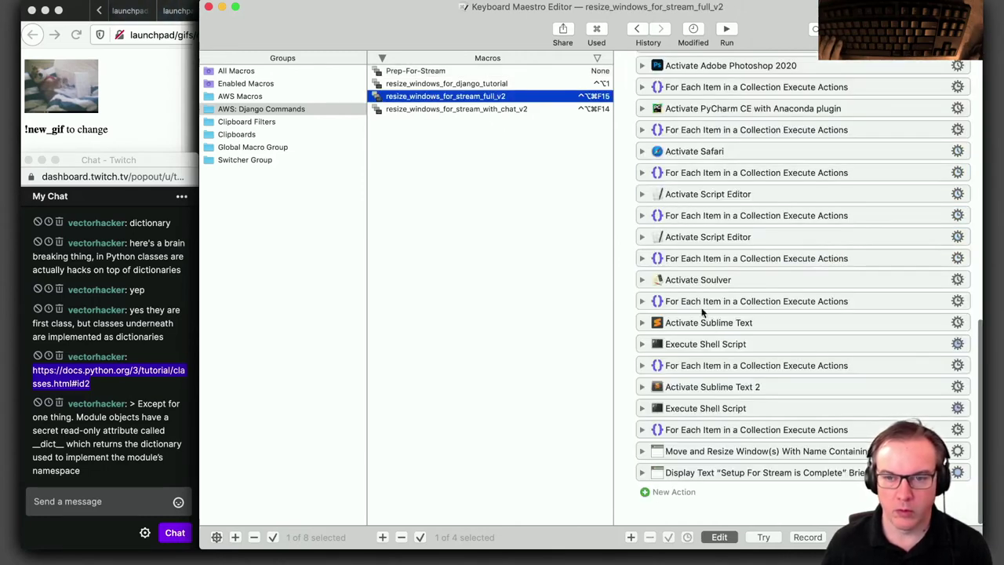
{"action": "left_click", "coordinate": [463, 72]}
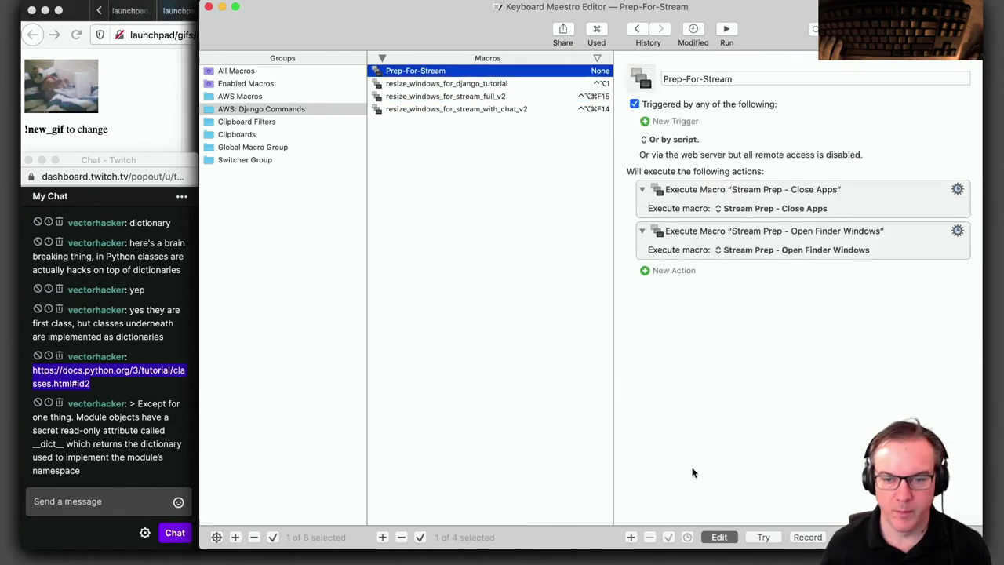
Find Execute a Macro by searching the actions for "execu" and add it as the last action of Prep-For-Stream
{"action": "left_click", "coordinate": [666, 271]}
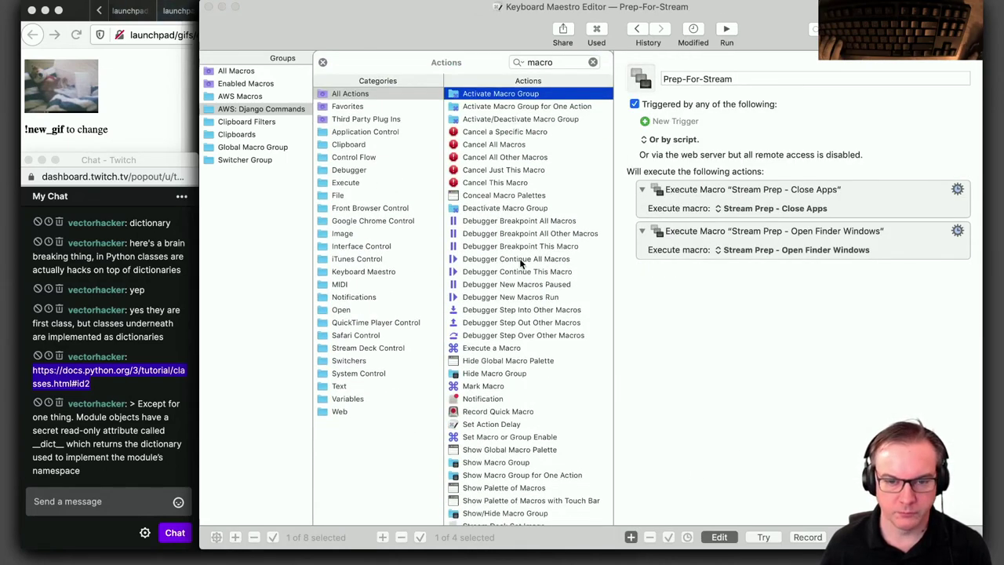
{"action": "left_click", "coordinate": [567, 61]}
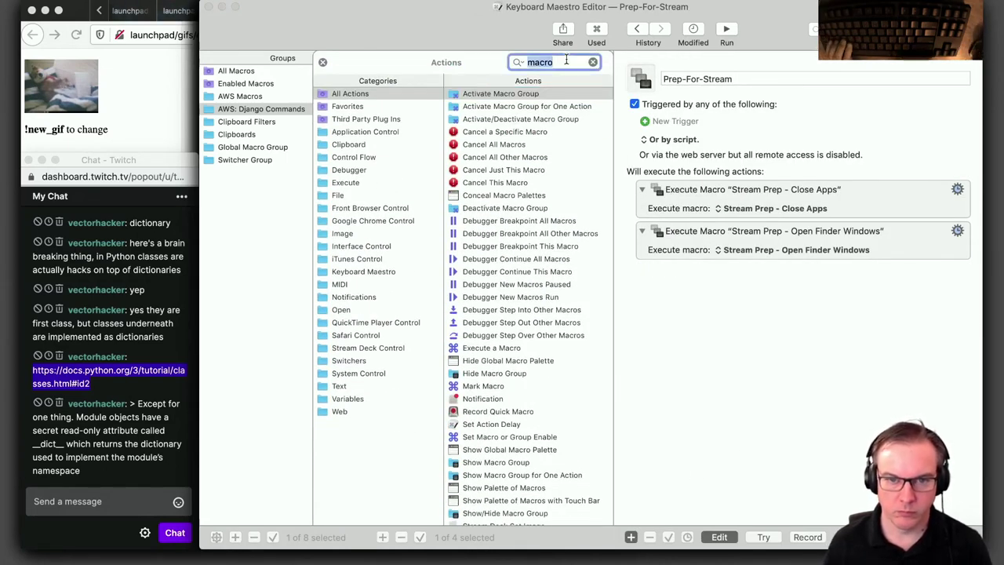
{"action": "type", "text": "execu"}
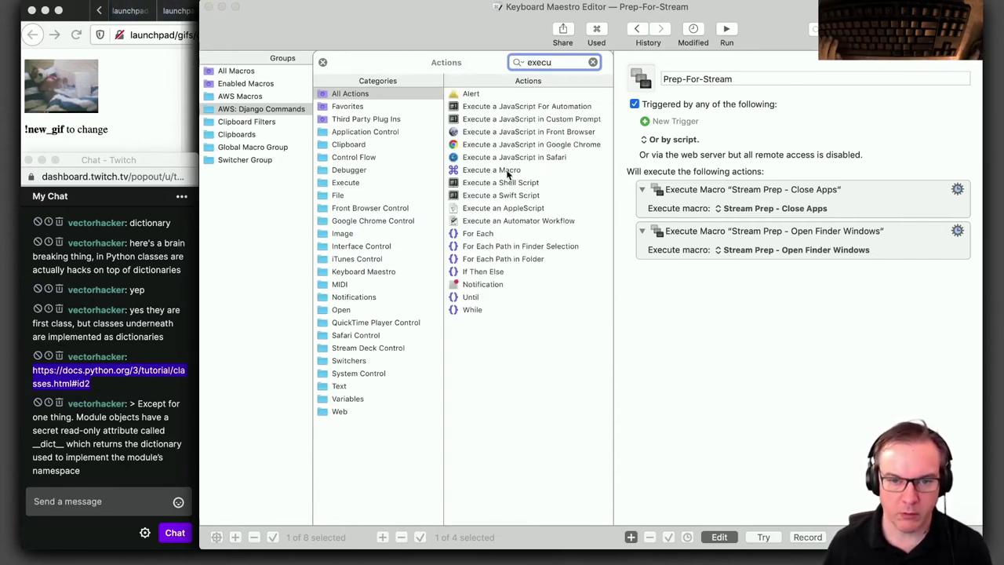
{"action": "left_click", "coordinate": [744, 272]}
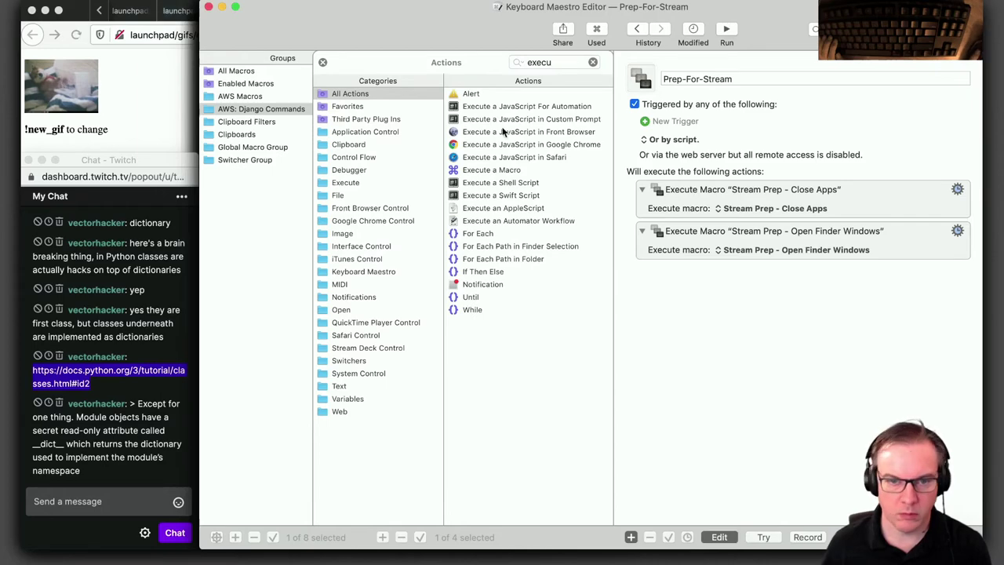
{"action": "left_click_drag", "start_coordinate": [478, 174], "coordinate": [788, 270]}
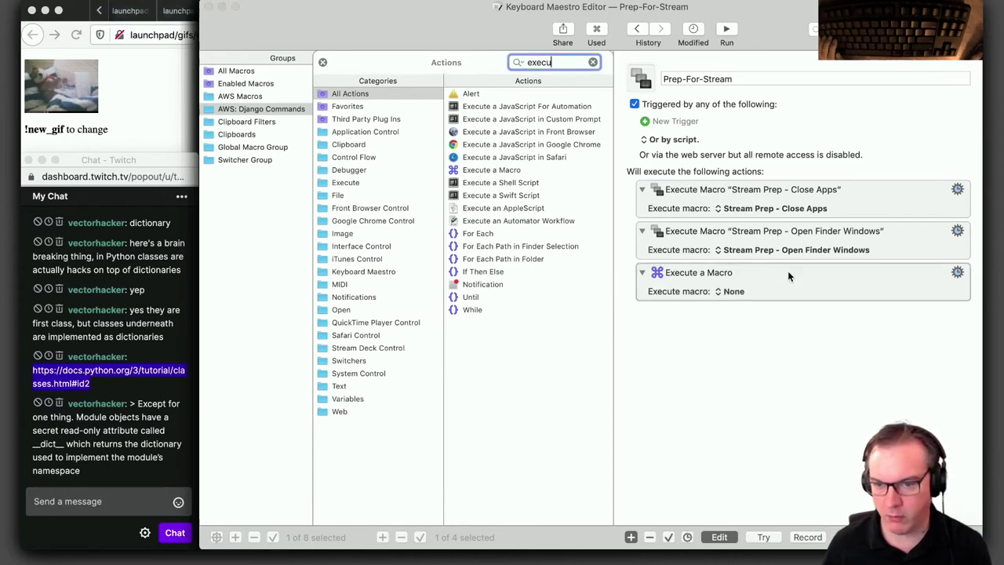
{"action": "left_click", "coordinate": [323, 62]}
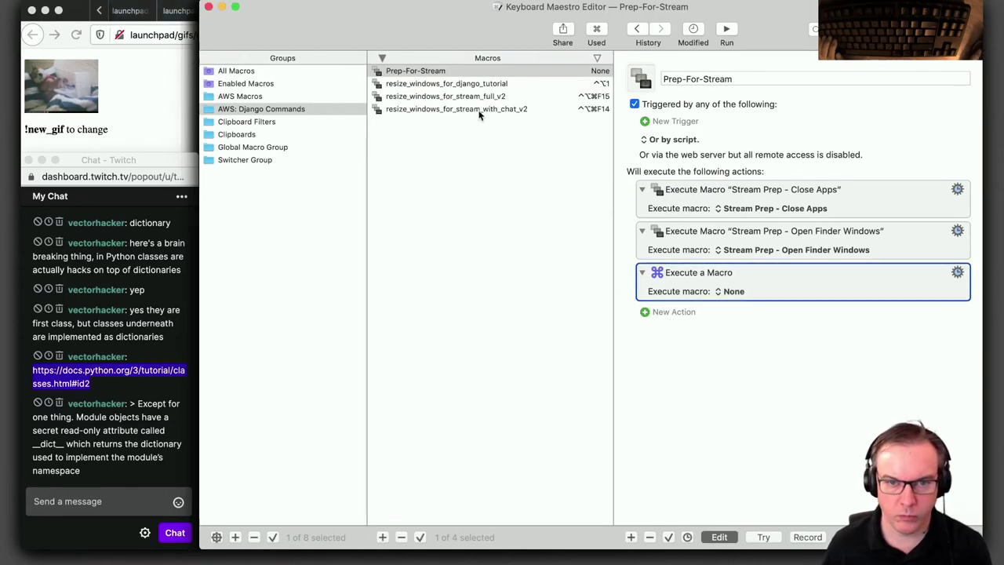
Set the new Execute a Macro action in Prep-For-Stream to run resize_windows_for_stream_full_v2
{"action": "left_click", "coordinate": [461, 96]}
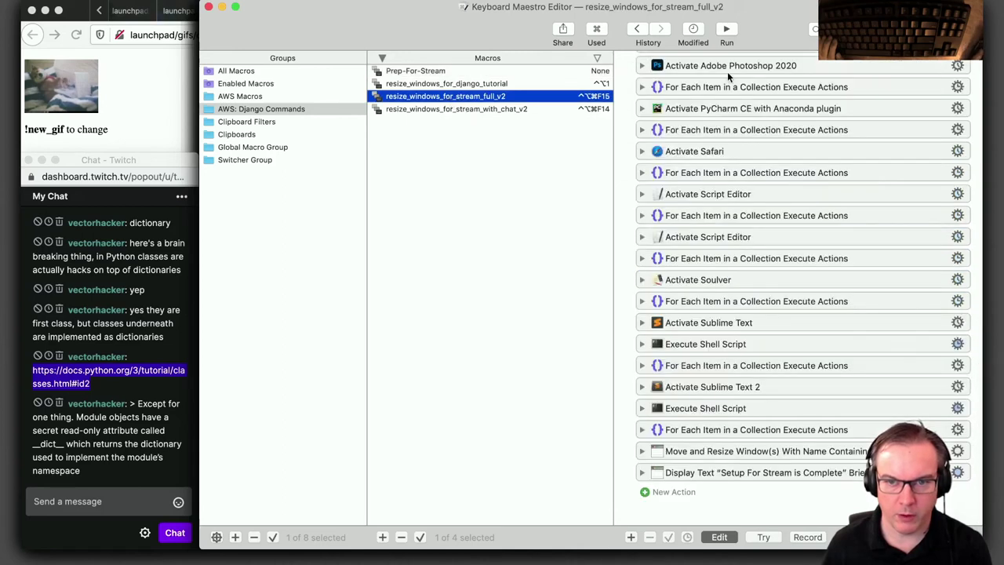
{"action": "left_click", "coordinate": [510, 73]}
{"action": "left_click_drag", "start_coordinate": [475, 98], "coordinate": [734, 293]}
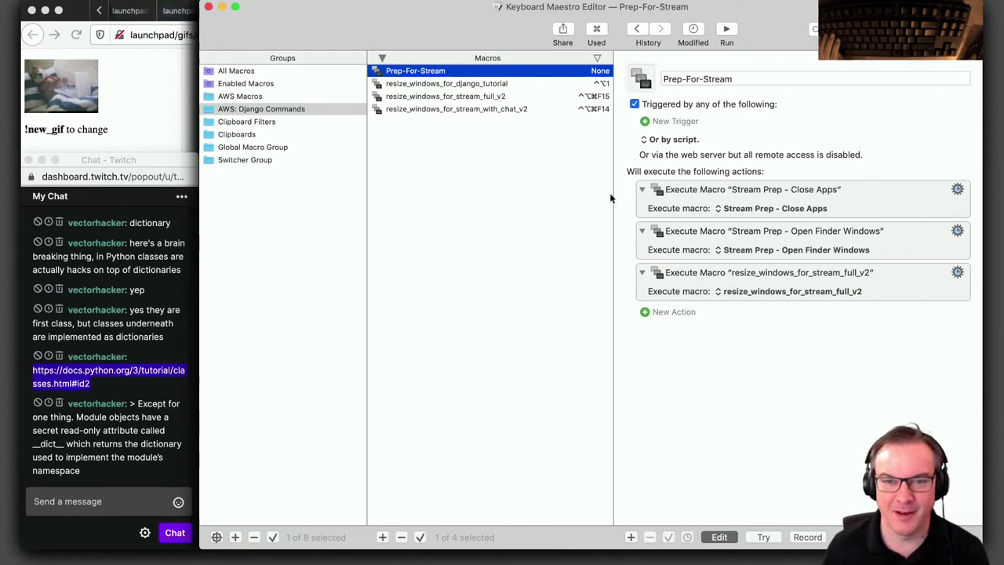
Change the beginning of the resize_windows_for_stream_full_v2 macro's name to Resize-Windows
{"action": "left_click", "coordinate": [469, 96]}
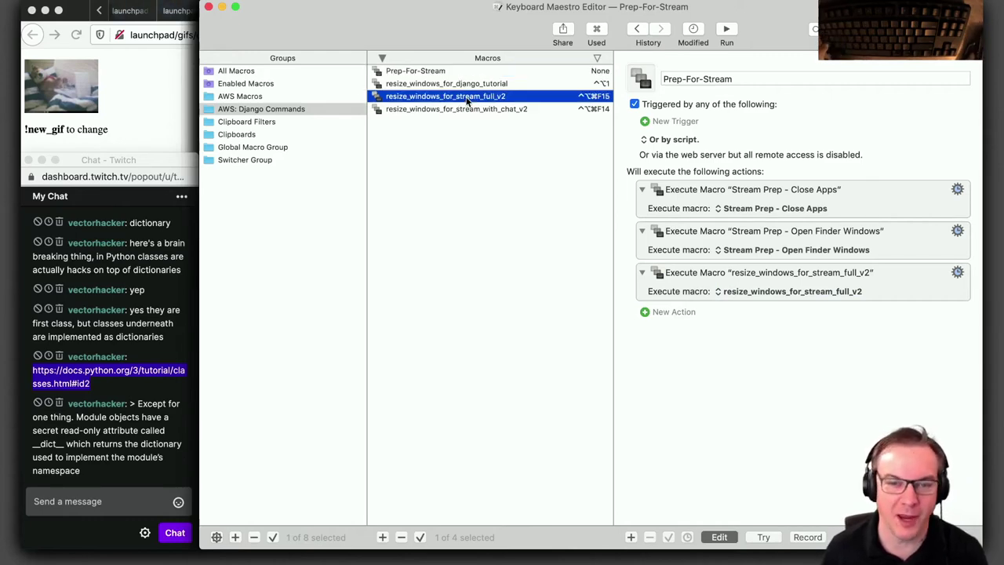
{"action": "scroll", "coordinate": [637, 92], "scroll_direction": "up", "scroll_amount": 15}
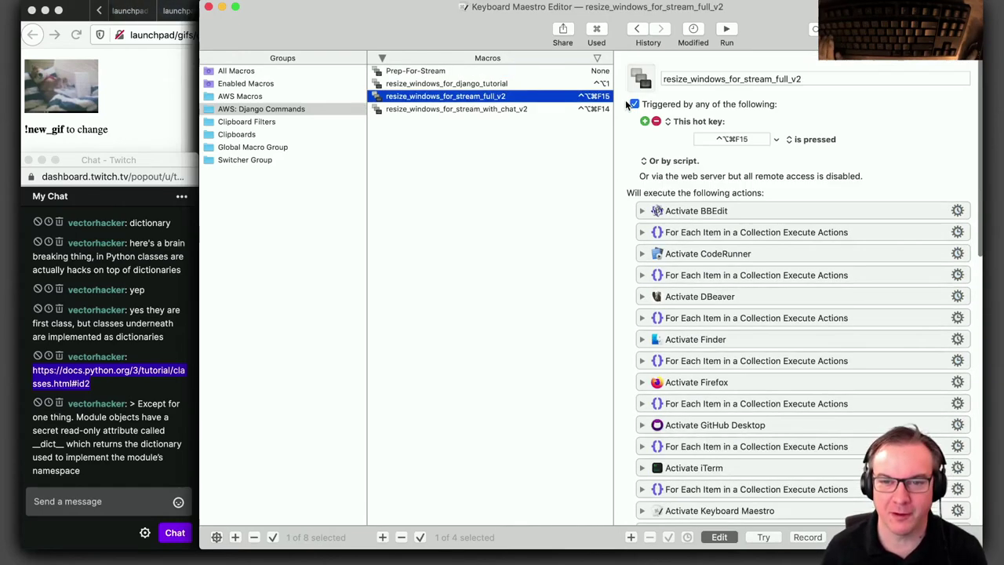
{"action": "left_click", "coordinate": [663, 79]}
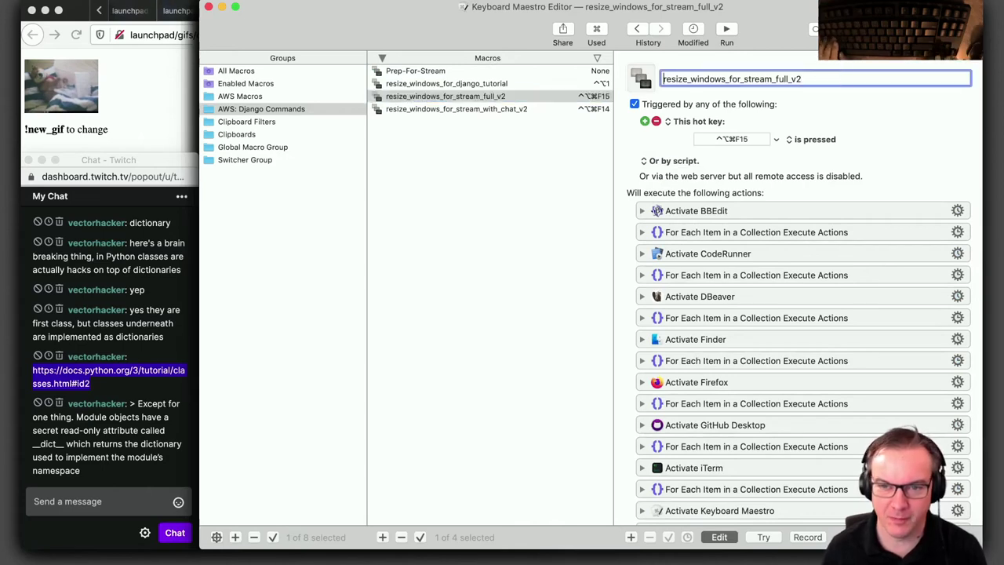
{"action": "key", "text": "Delete"}
{"action": "type", "text": "R"}
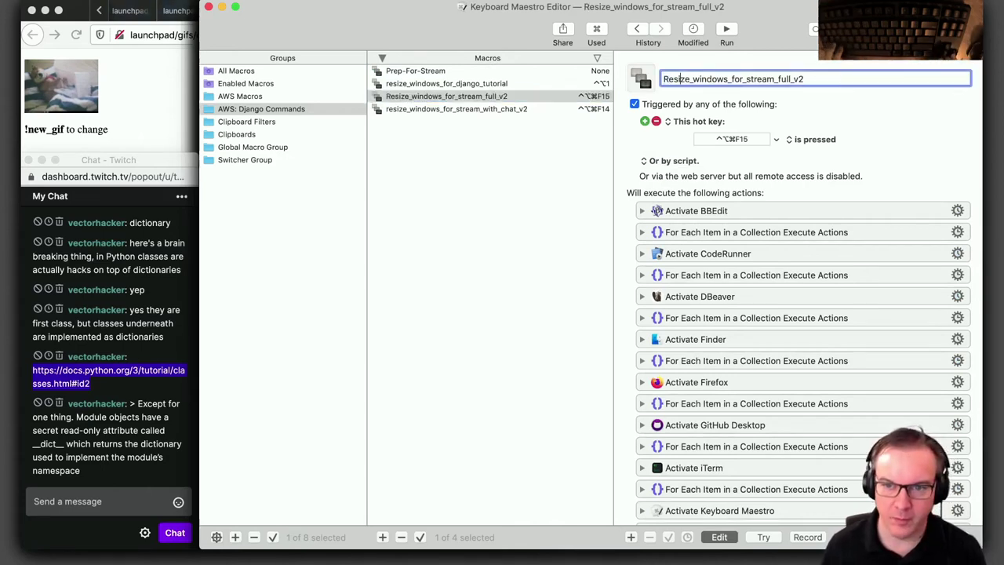
{"action": "key", "text": "Right"}
{"action": "key", "text": "shift+Right"}
{"action": "key", "text": "shift+Right"}
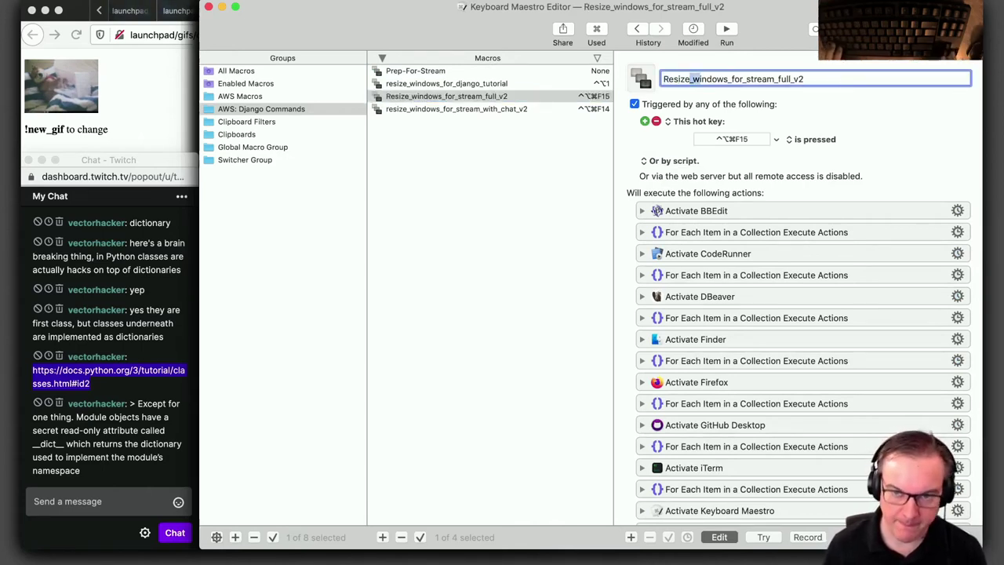
{"action": "type", "text": "-W"}
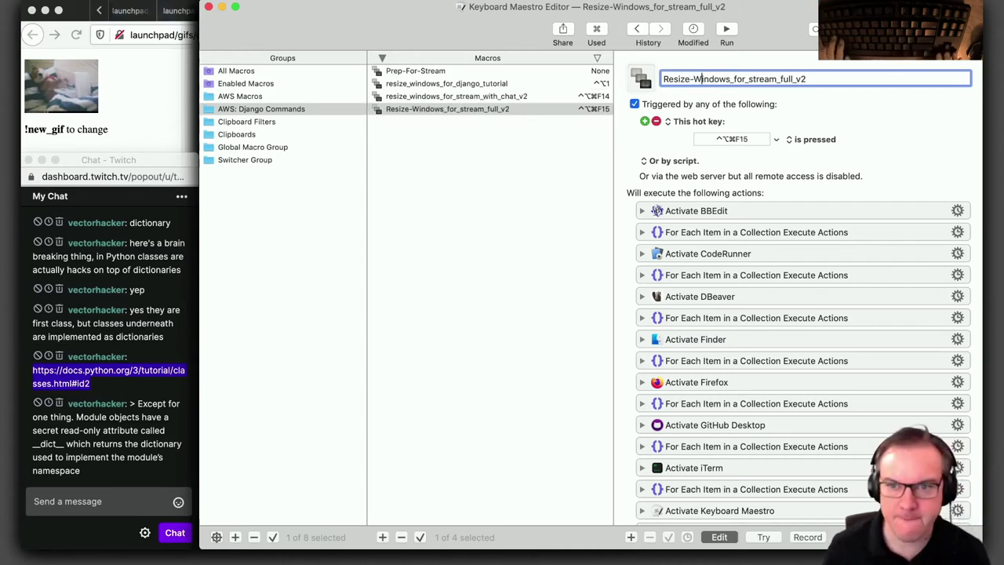
Change the _for_stream part of the macro's name to -For-Stream
{"action": "key", "text": "Right"}
{"action": "key", "text": "Right"}
{"action": "key", "text": "Right"}
{"action": "key", "text": "Right"}
{"action": "key", "text": "Right"}
{"action": "key", "text": "Right"}
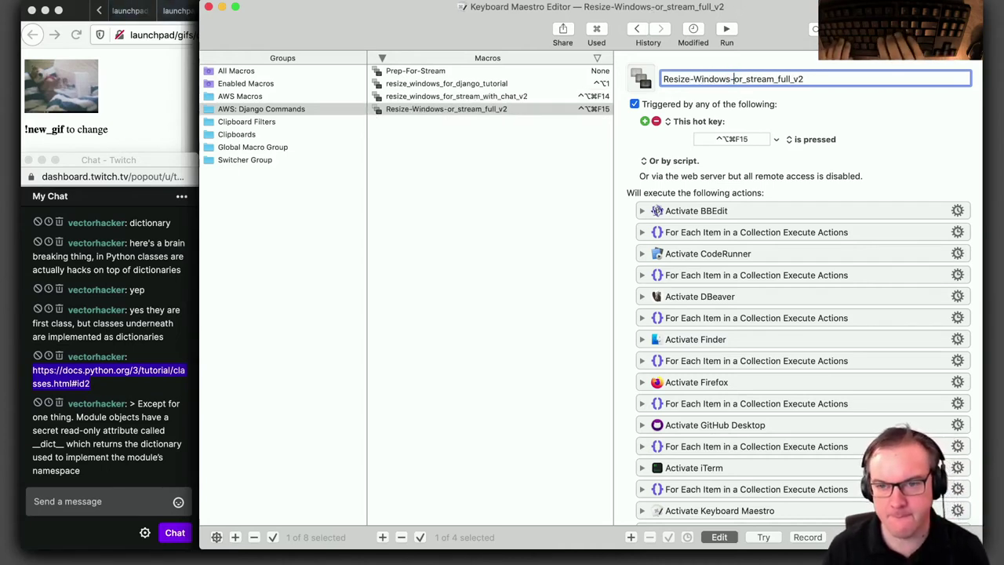
{"action": "key", "text": "shift+Right"}
{"action": "key", "text": "shift+Right"}
{"action": "type", "text": "-F"}
{"action": "key", "text": "Right"}
{"action": "key", "text": "Right"}
{"action": "key", "text": "shift+Right"}
{"action": "key", "text": "shift+Right"}
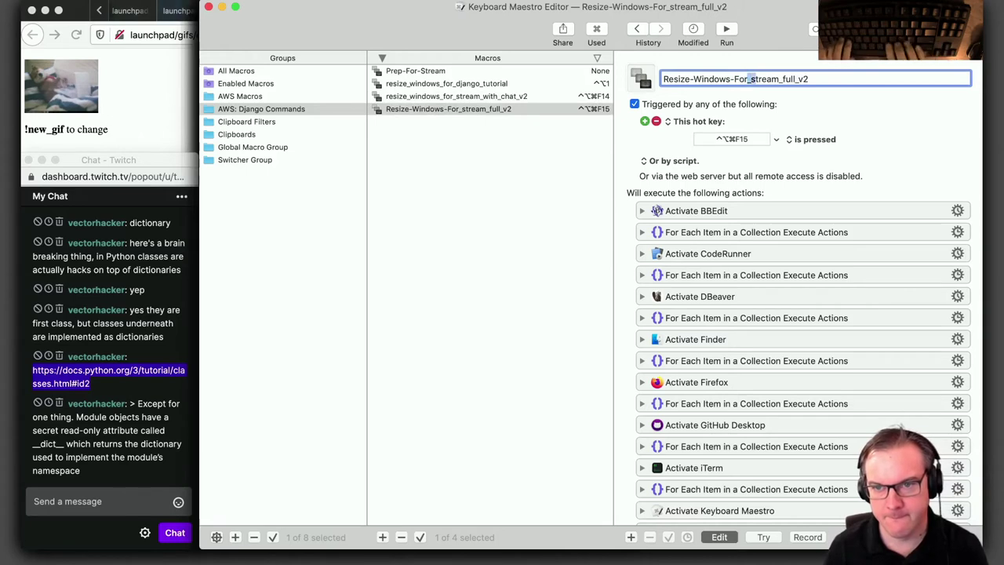
{"action": "type", "text": "=S"}
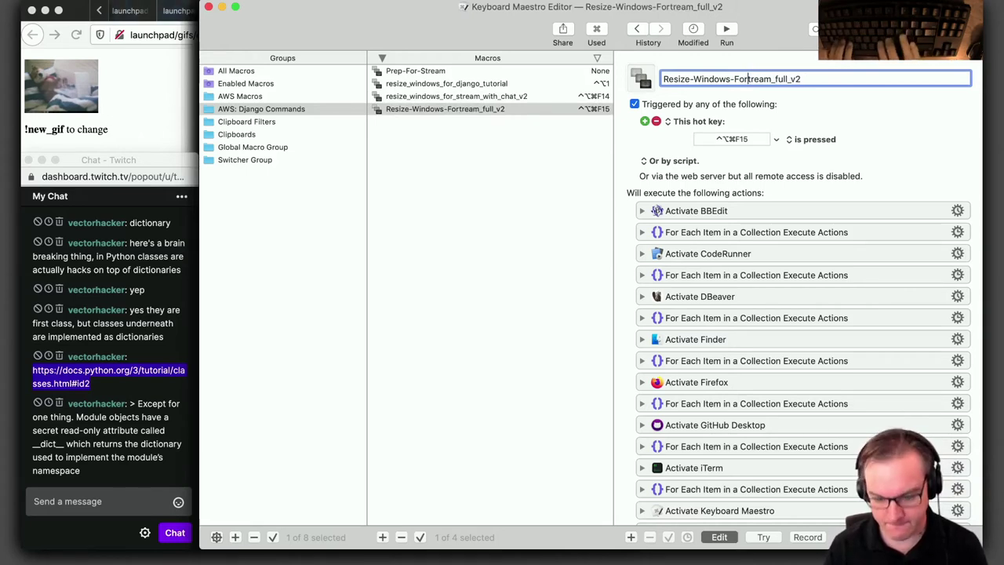
{"action": "key", "text": "BackSpace"}
{"action": "key", "text": "BackSpace"}
{"action": "type", "text": "-S"}
{"action": "key", "text": "Right"}
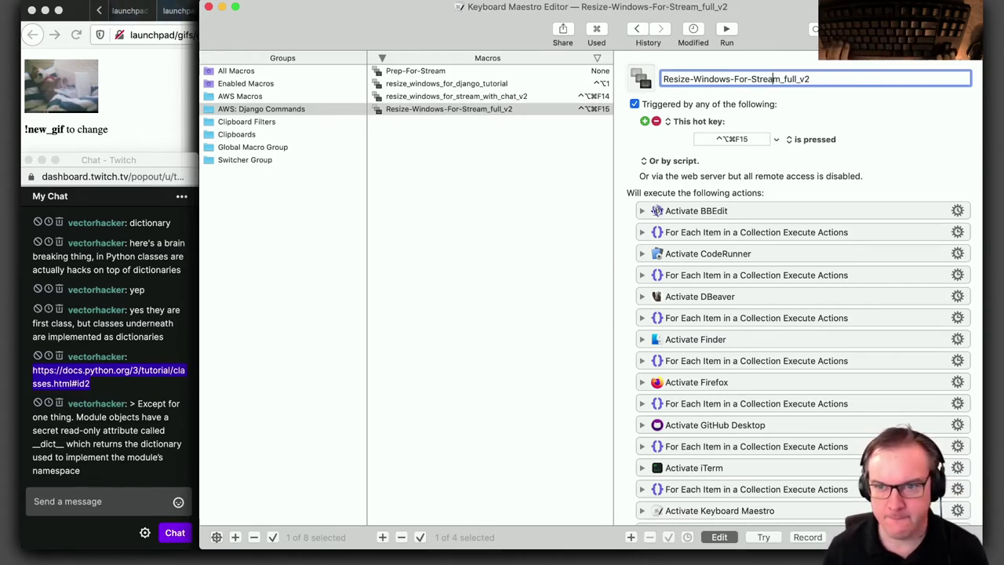
Change the ending of the macro's name so it reads Resize-Windows-For-Stream-Full-V2
{"action": "key", "text": "Right"}
{"action": "key", "text": "Right"}
{"action": "key", "text": "Right"}
{"action": "key", "text": "Right"}
{"action": "type", "text": "-"}
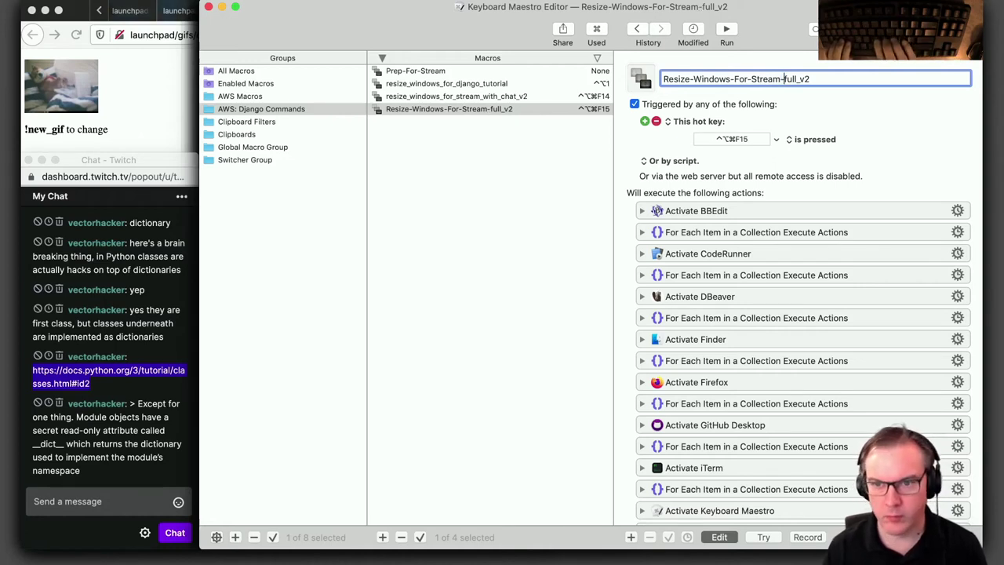
{"action": "type", "text": "F"}
{"action": "key", "text": "Right"}
{"action": "key", "text": "Right"}
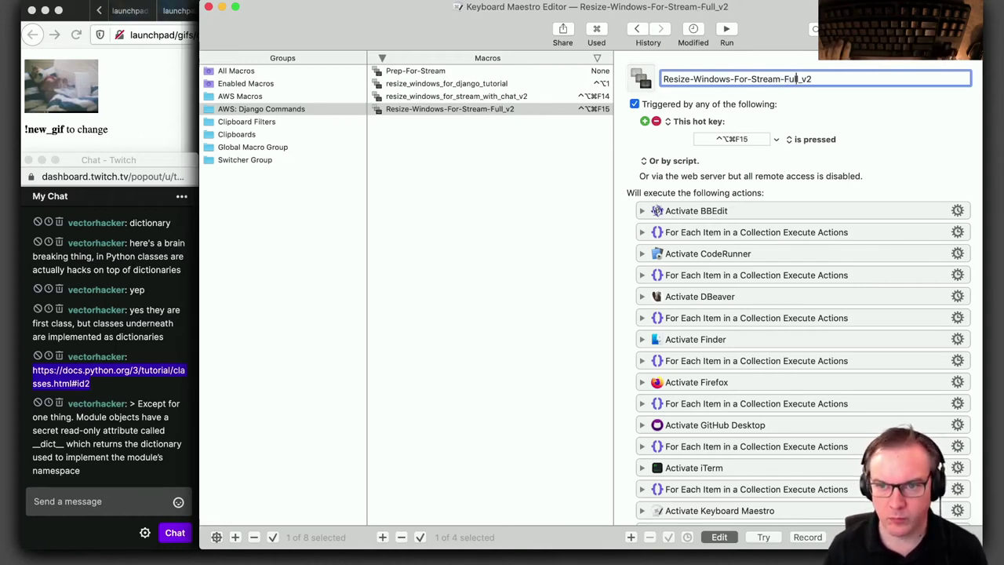
{"action": "key", "text": "Right"}
{"action": "key", "text": "Delete"}
{"action": "key", "text": "Delete"}
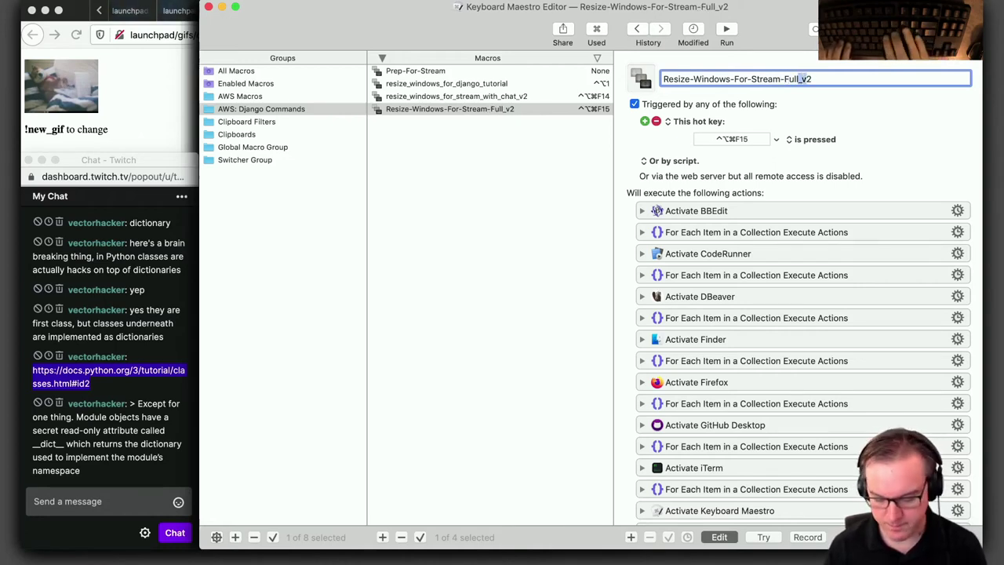
{"action": "type", "text": "-V"}
{"action": "key", "text": "Right"}
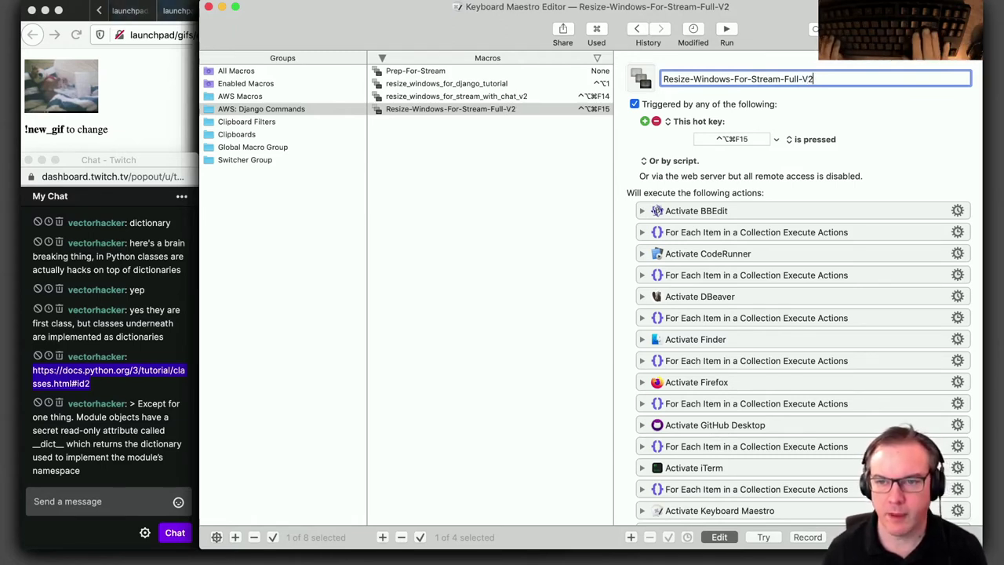
Remove the -V2 suffix so the macro is named Resize-Windows-For-Stream-Full
{"action": "key", "text": "BackSpace"}
{"action": "key", "text": "BackSpace"}
{"action": "key", "text": "BackSpace"}
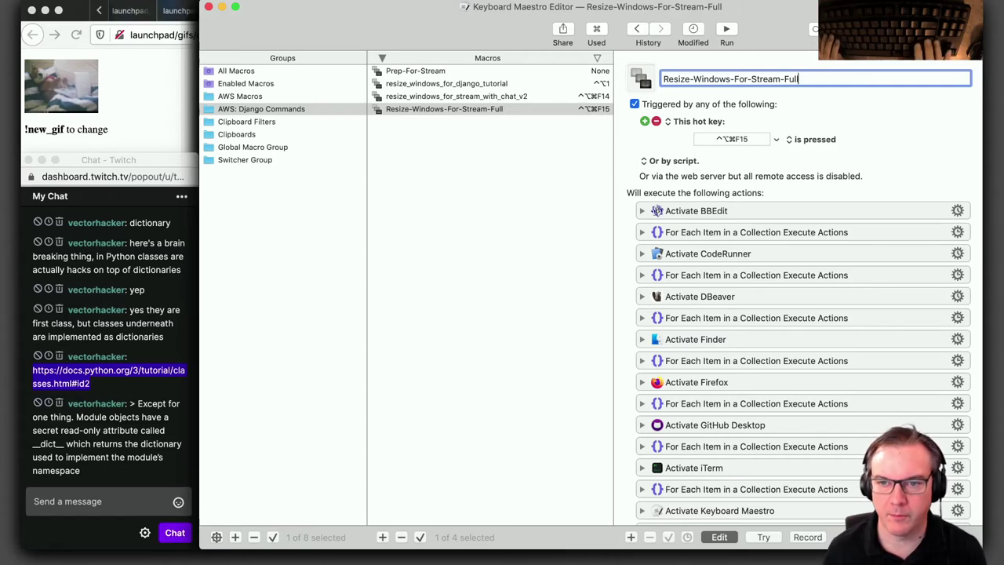
{"action": "triple_click", "coordinate": [741, 79]}
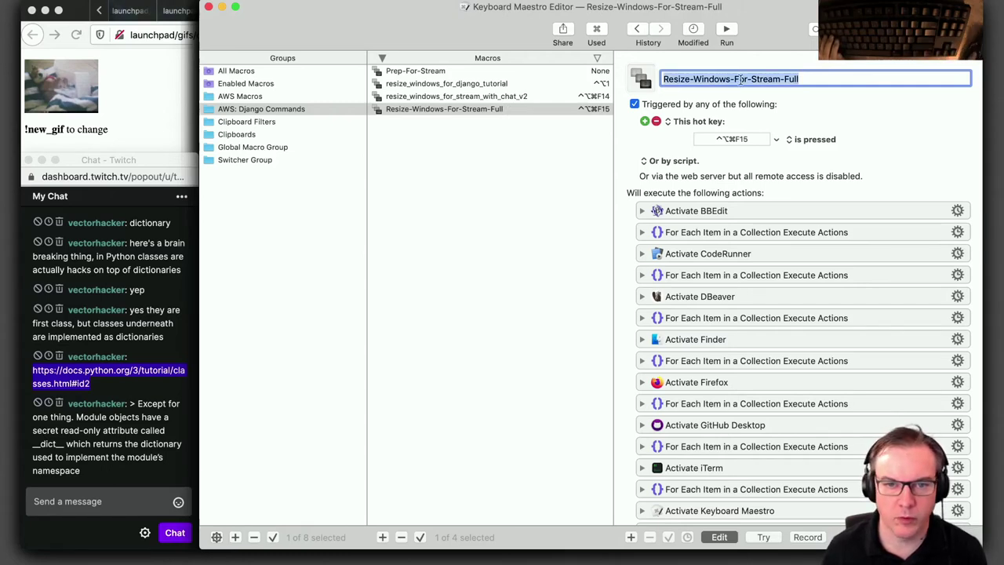
Compare the resize macro's name in Prep-For-Stream's last action with the name of the Resize-Windows-For-Stream-Full macro itself
{"action": "left_click", "coordinate": [428, 72]}
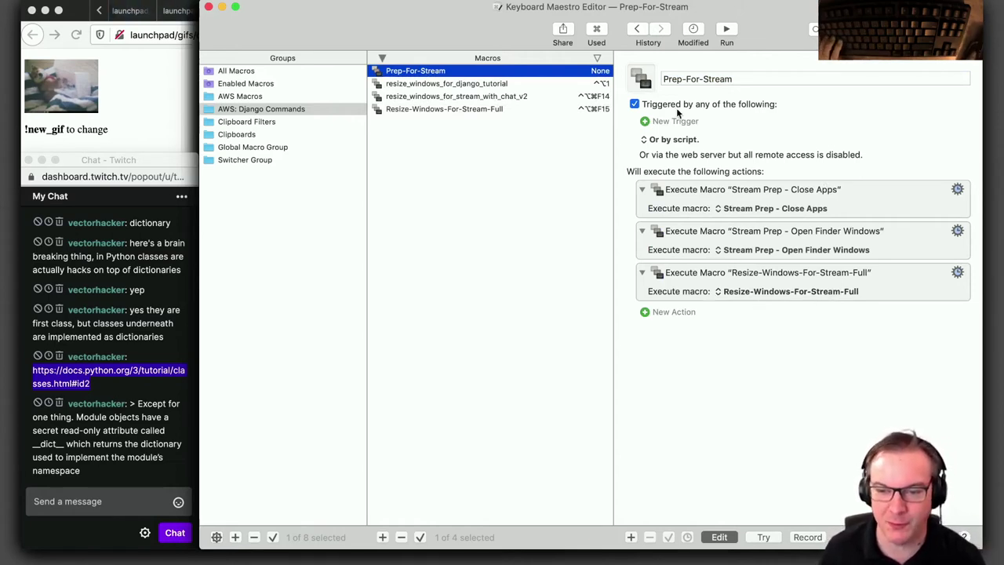
{"action": "left_click", "coordinate": [428, 110]}
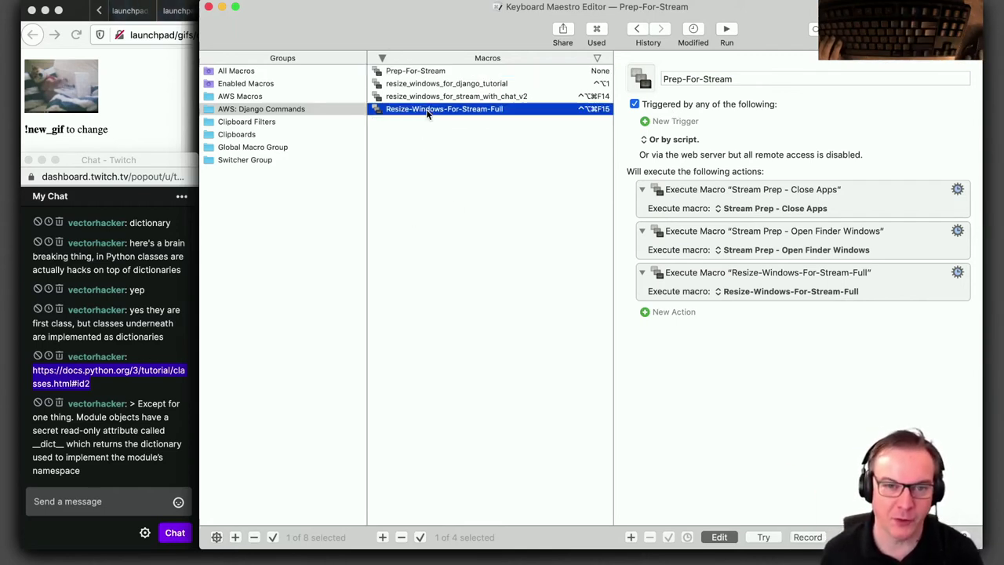
{"action": "double_click", "coordinate": [820, 79]}
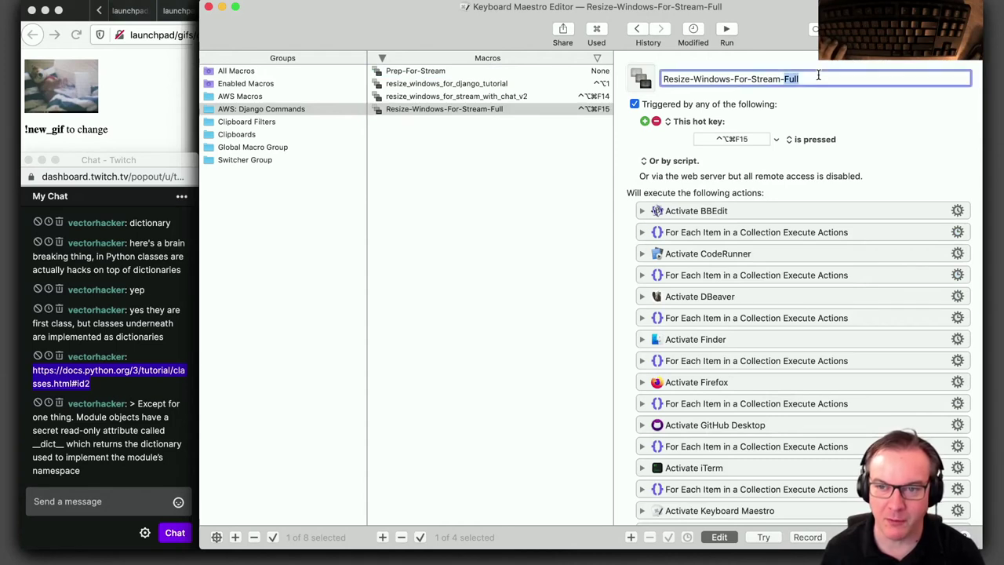
{"action": "left_click", "coordinate": [828, 80]}
{"action": "left_click_drag", "start_coordinate": [829, 79], "coordinate": [659, 80]}
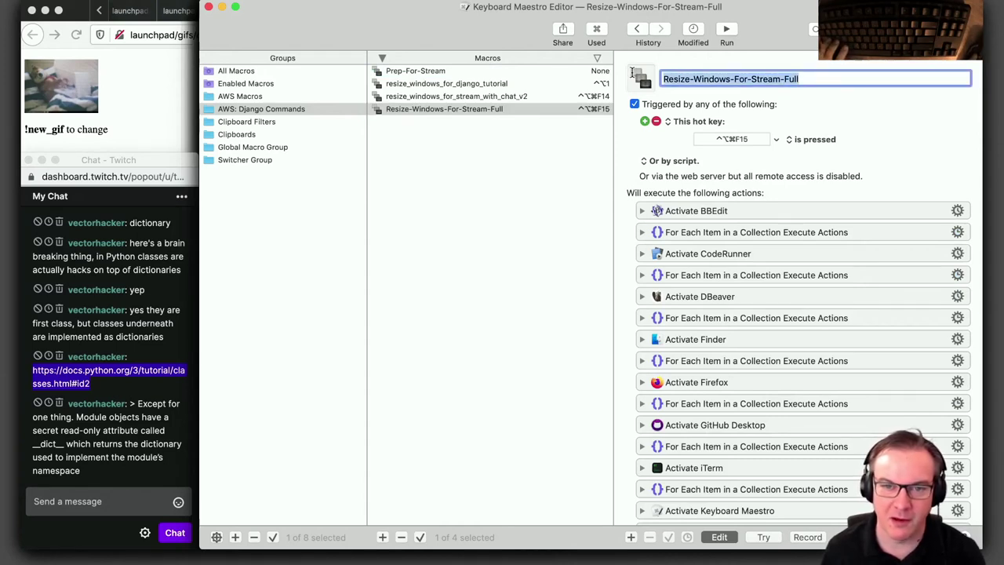
Move Prep-For-Stream's Stream Prep - Open Finder Windows action below the Resize-Windows-For-Stream-Full action
{"action": "left_click", "coordinate": [423, 71]}
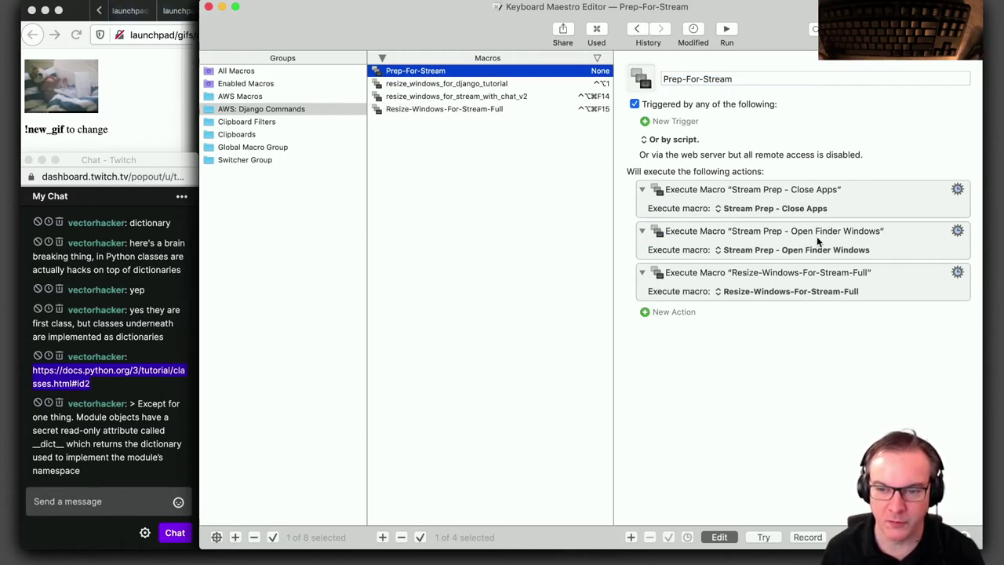
{"action": "left_click_drag", "start_coordinate": [816, 233], "coordinate": [811, 308]}
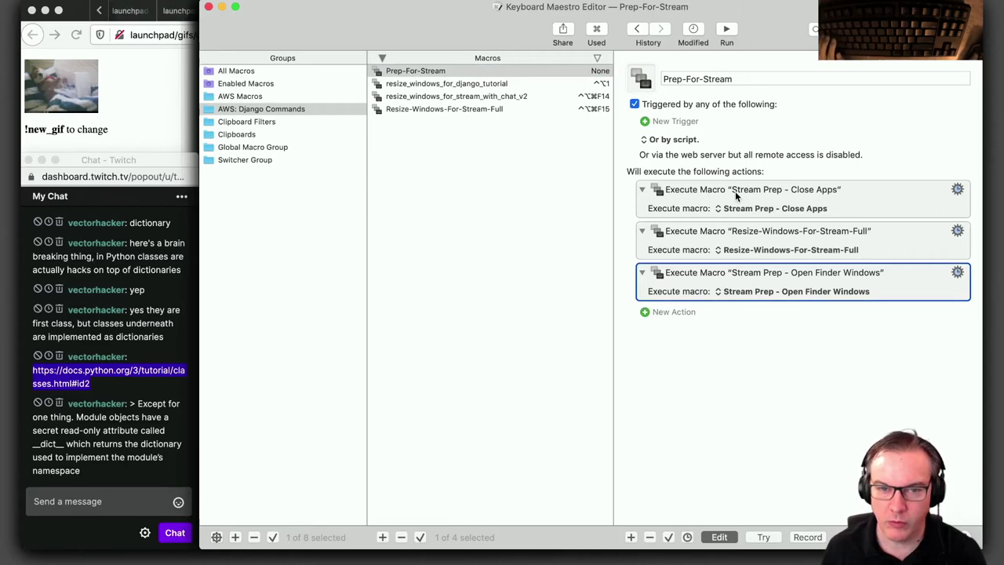
Switch to Sublime Text and check the kmtrigger address in the prep_for_stream view of views.py
{"action": "key", "text": "super+Tab"}
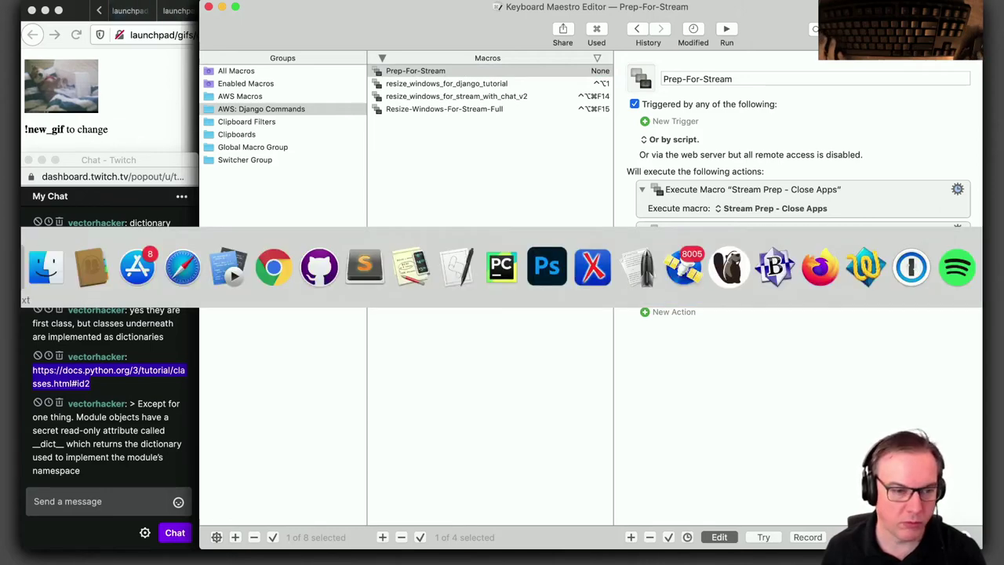
{"action": "key", "text": "super+Tab"}
{"action": "key", "text": "super+Tab"}
{"action": "key", "text": "super+Tab"}
{"action": "key", "text": "super+Tab"}
{"action": "key", "text": "super+shift+Tab"}
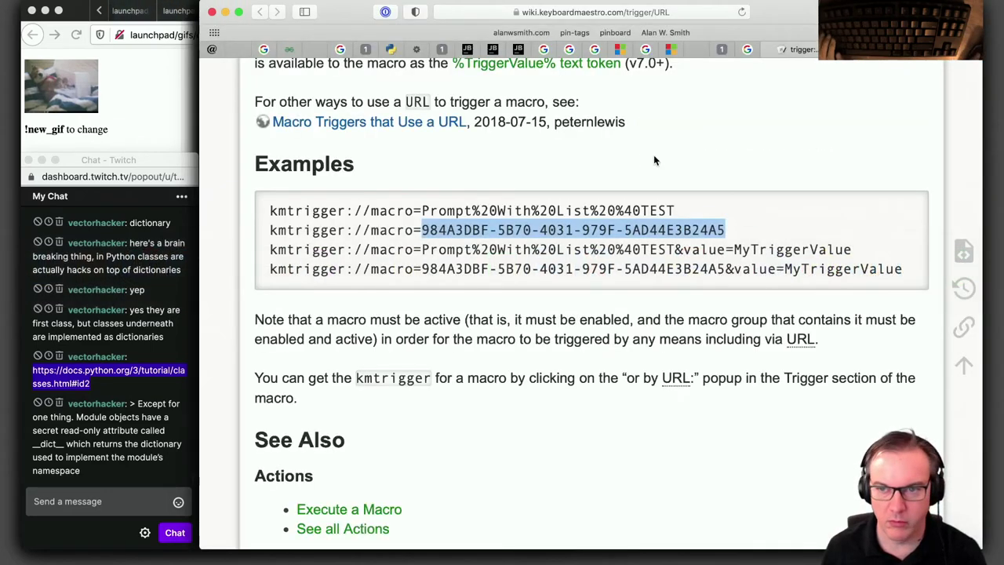
{"action": "key", "text": "super+Tab"}
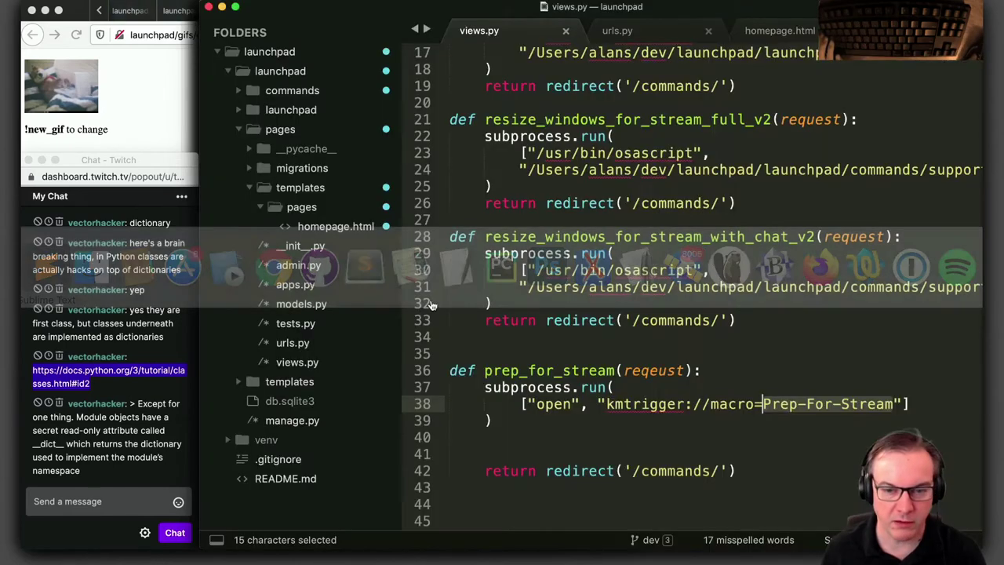
{"action": "left_click", "coordinate": [605, 424]}
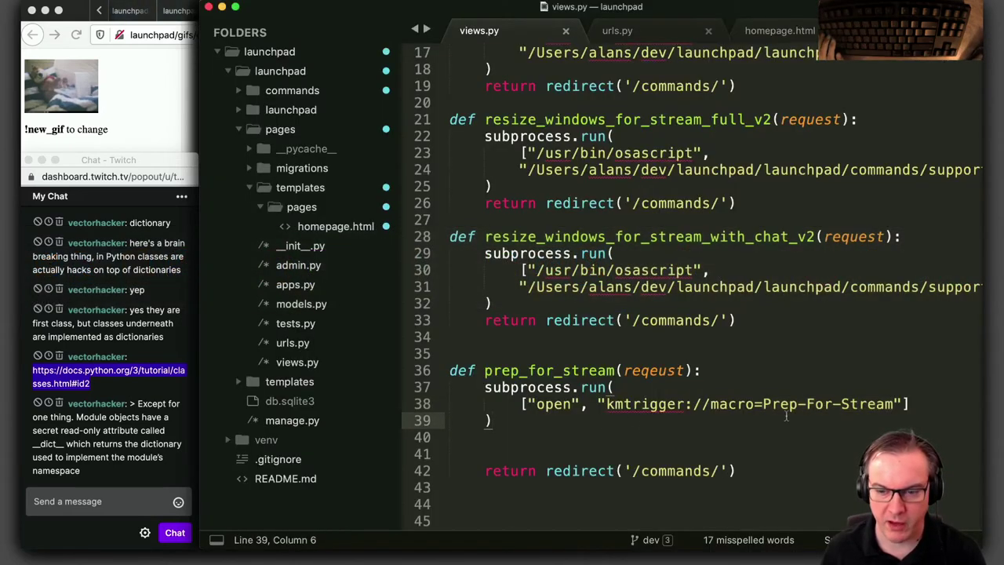
Switch to Safari, open 127.0.0.1:8000 in a new tab and follow the Prep For Stream link
{"action": "key", "text": "super+Tab"}
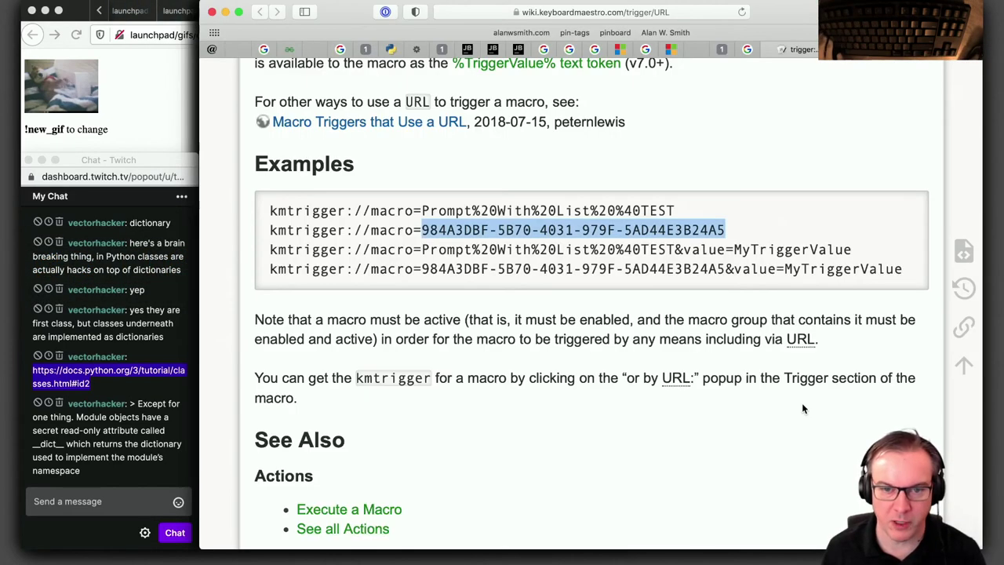
{"action": "key", "text": "super+Tab"}
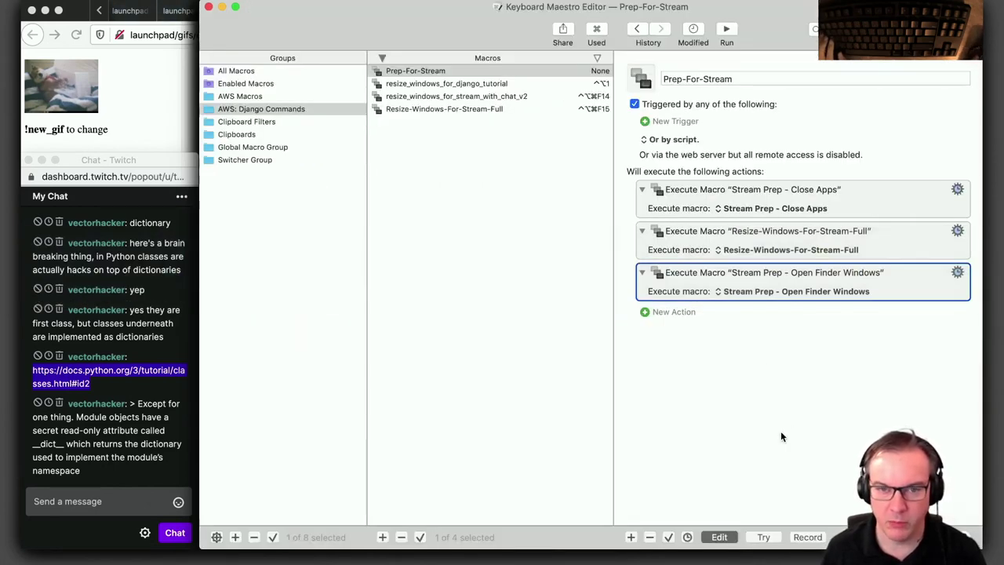
{"action": "key", "text": "super+Tab"}
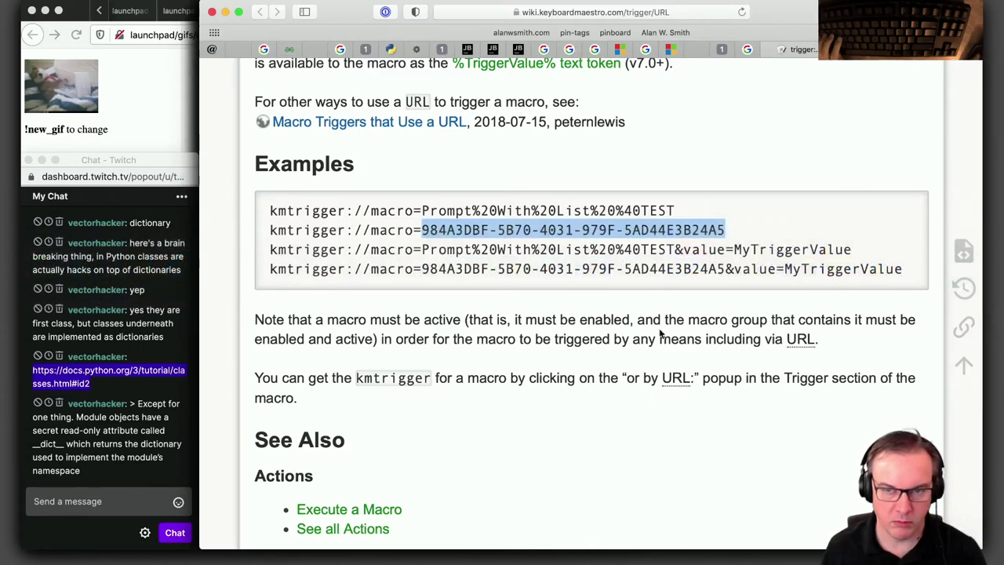
{"action": "key", "text": "super+t"}
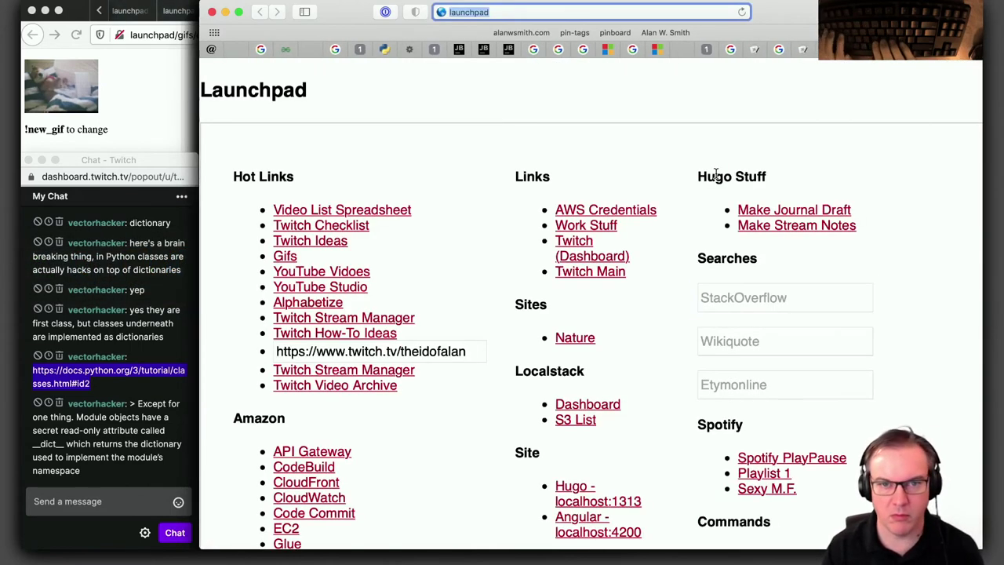
{"action": "type", "text": "127.0.0.1:8000"}
{"action": "key", "text": "Return"}
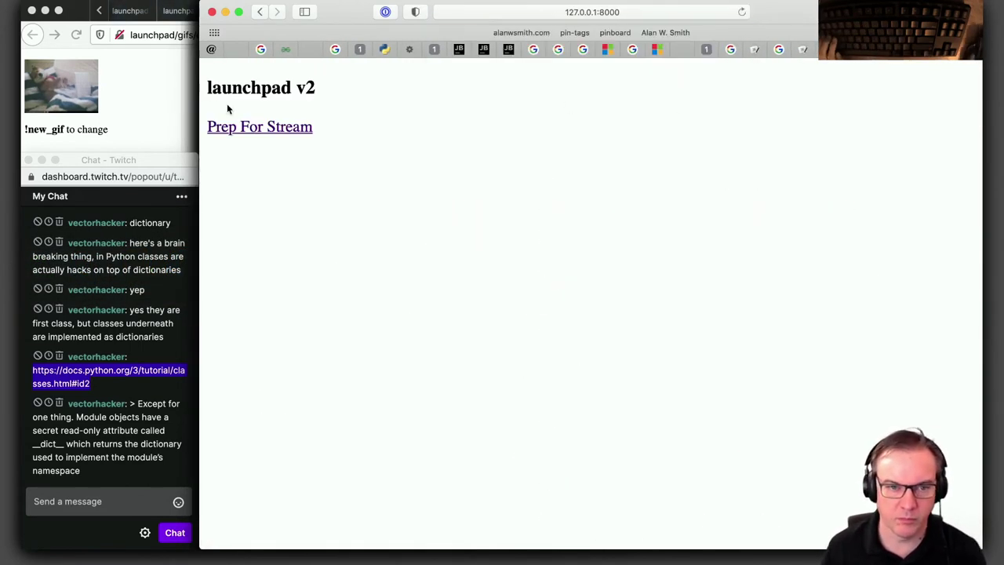
{"action": "left_click", "coordinate": [275, 131]}
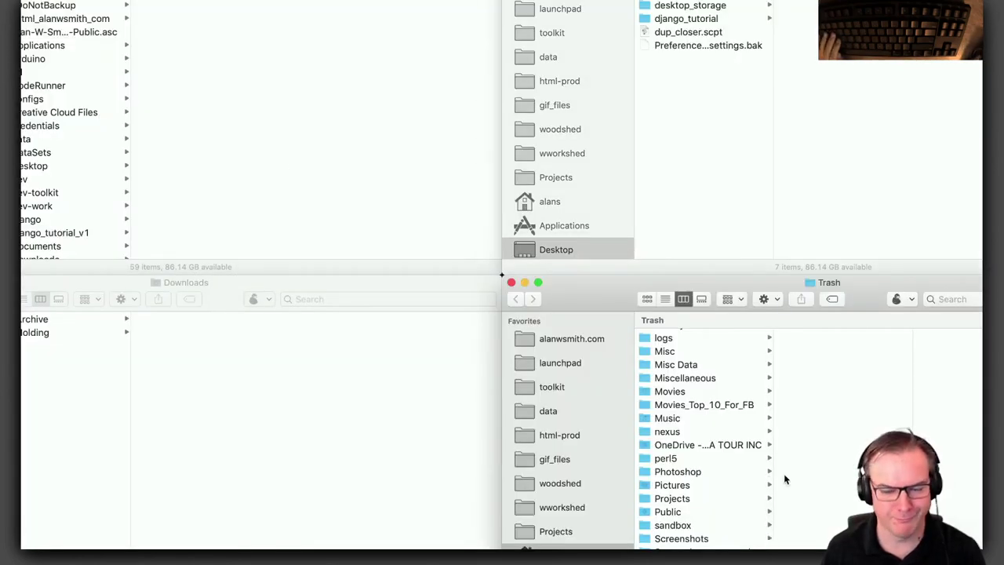
Check the contents of the Trash Finder window and close it along with the Desktop Finder window
{"action": "scroll", "coordinate": [691, 497], "scroll_direction": "up", "scroll_amount": 10}
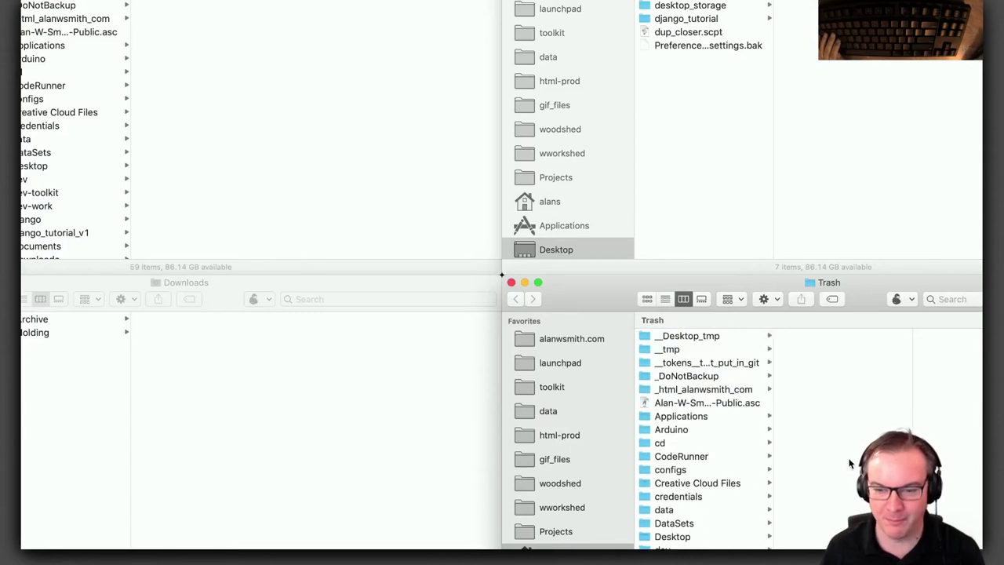
{"action": "key", "text": "super+w"}
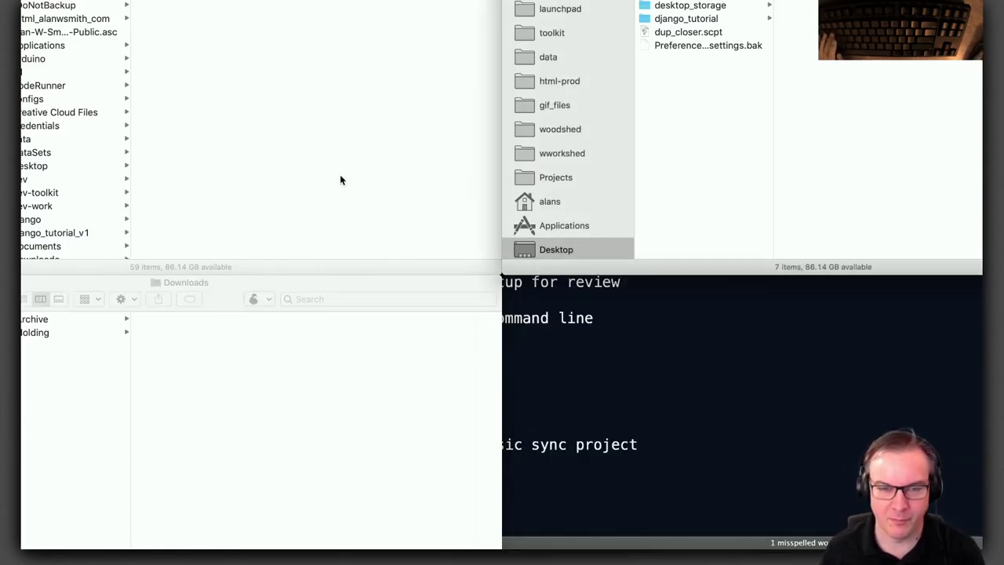
{"action": "key", "text": "super+w"}
{"action": "scroll", "coordinate": [87, 216], "scroll_direction": "down", "scroll_amount": 15}
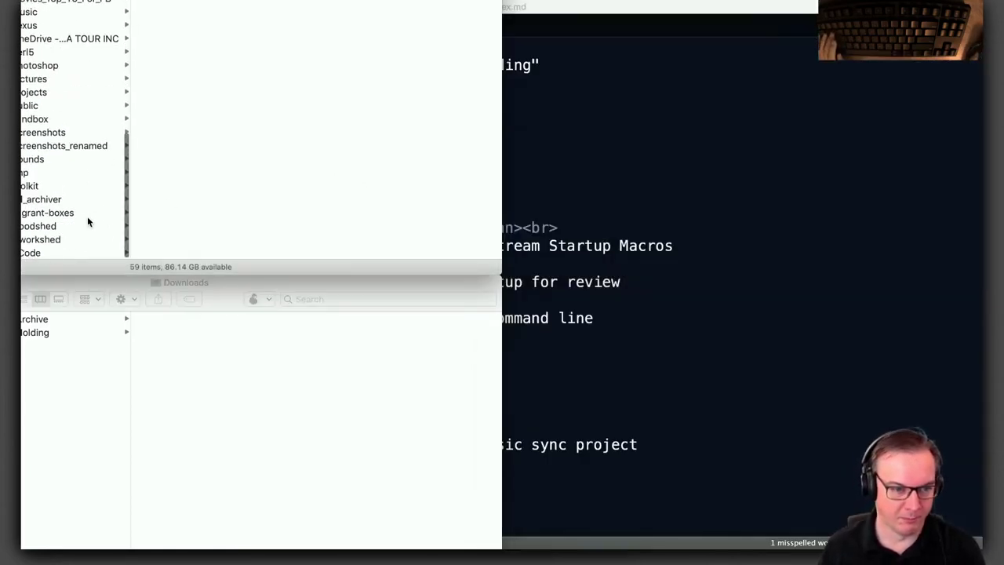
Close the remaining home folder and Downloads Finder windows
{"action": "key", "text": "super+w"}
{"action": "key", "text": "super+w"}
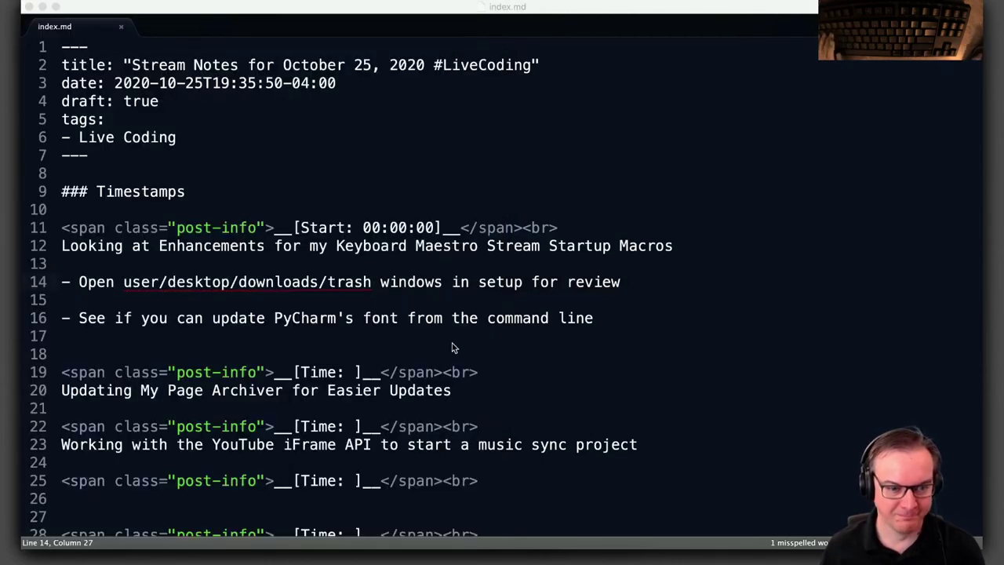
Switch to Keyboard Maestro and run the resize_windows_for_django_tutorial macro to arrange the windows beside the chat
{"action": "key", "text": "alt+super+d"}
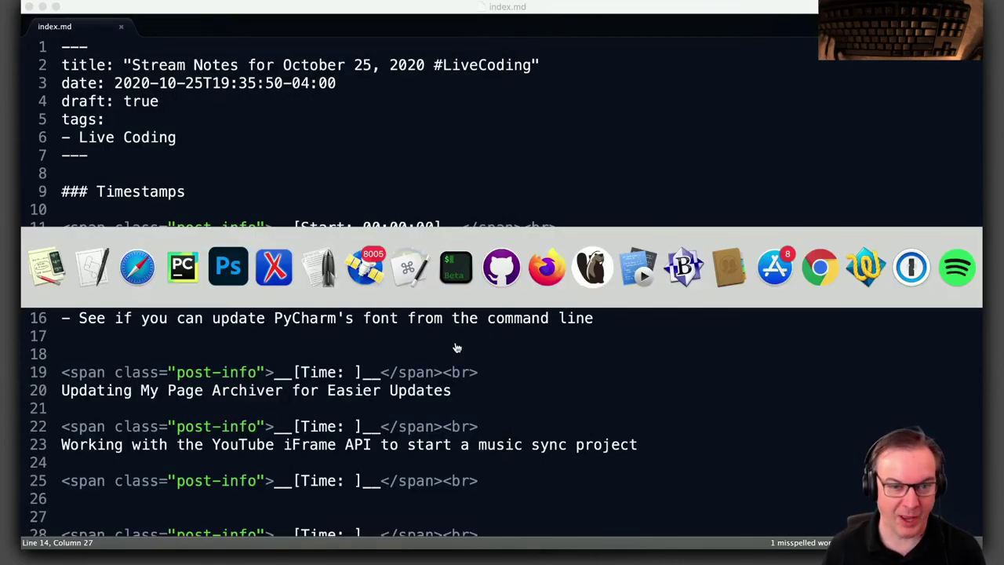
{"action": "left_click", "coordinate": [411, 252]}
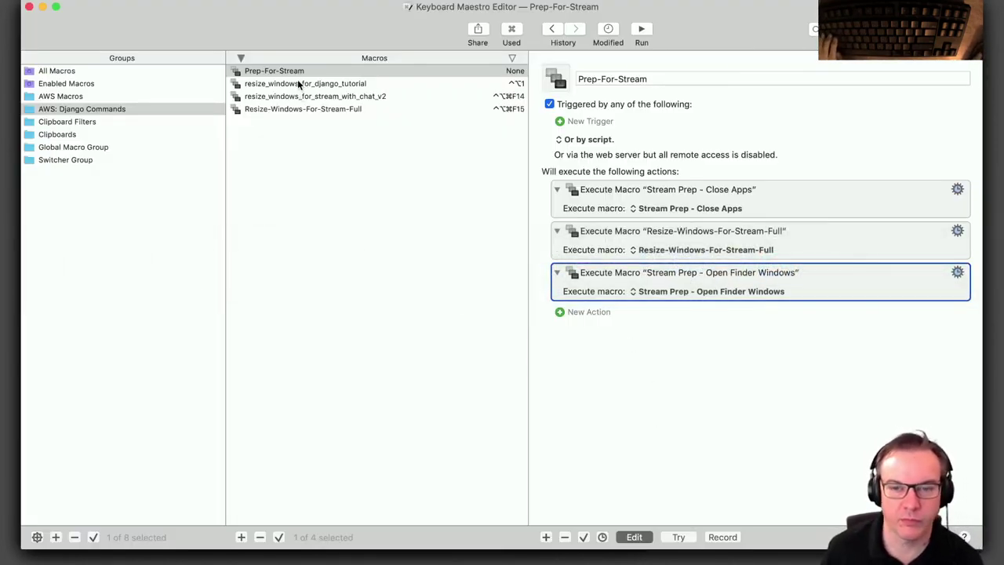
{"action": "key", "text": "ctrl+alt+1"}
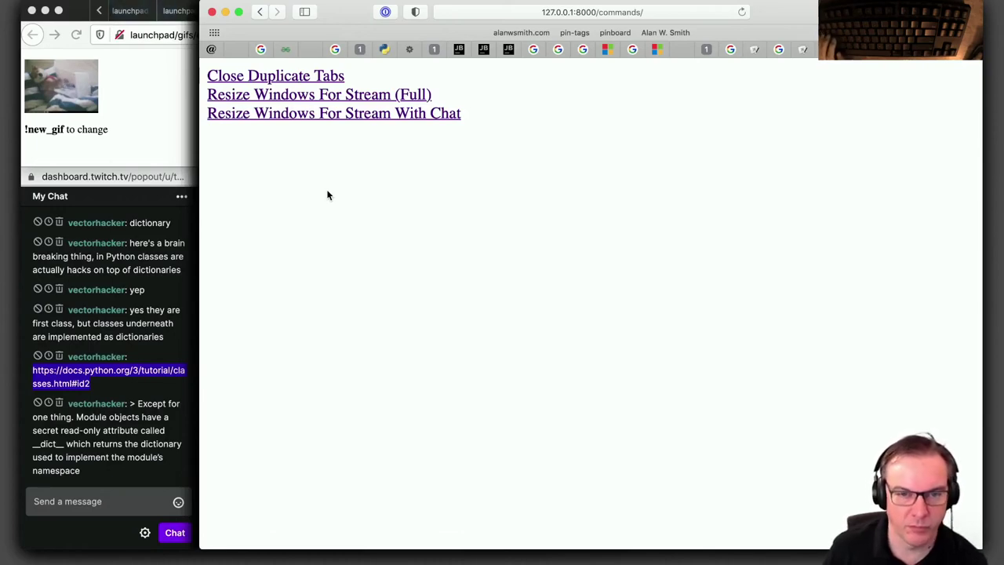
Return to Safari and open the Twitch Checklist from the Launchpad page
{"action": "key", "text": "super+Tab"}
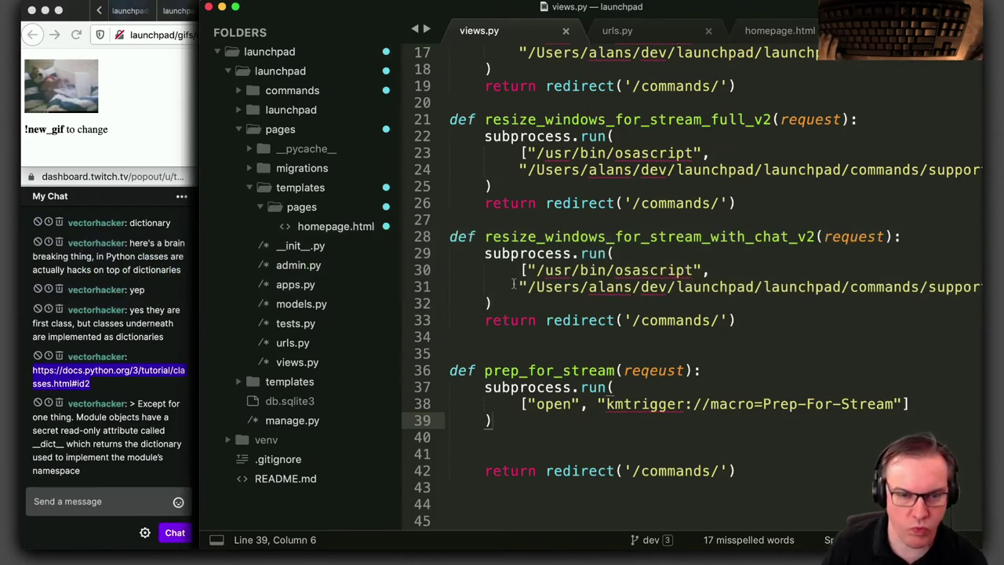
{"action": "key", "text": "super+Tab"}
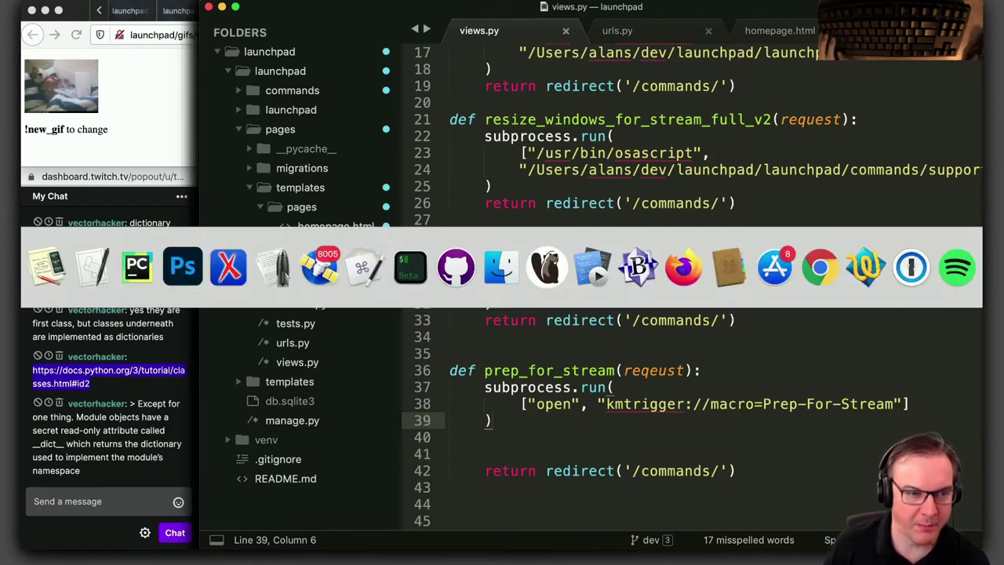
{"action": "key", "text": "super+Tab"}
{"action": "key", "text": "super+Tab"}
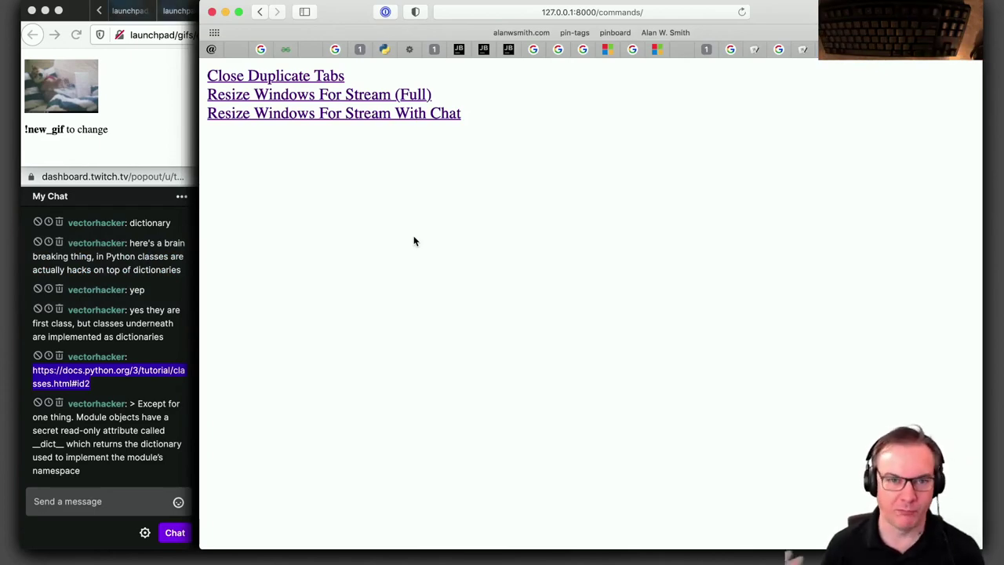
{"action": "key", "text": "super+["}
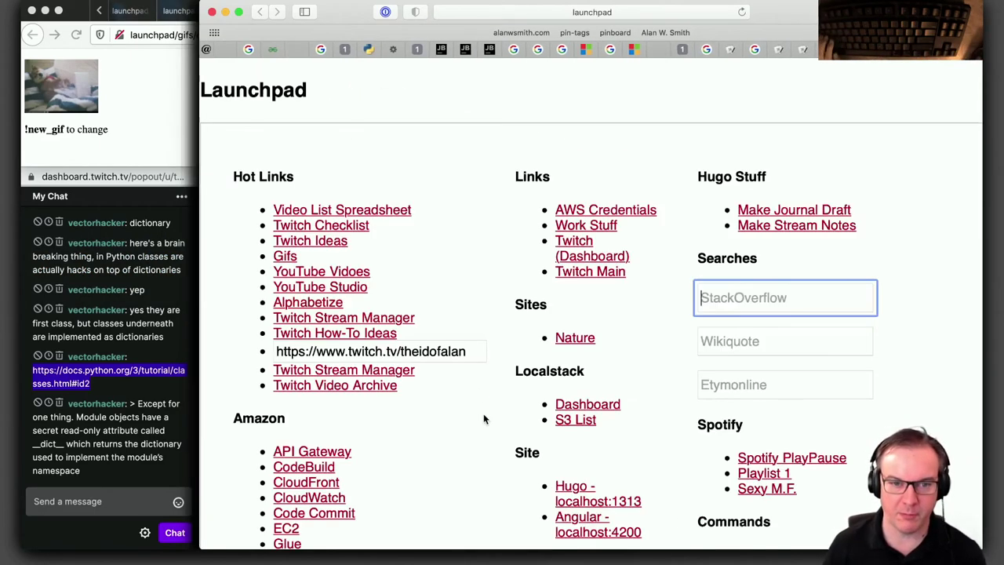
{"action": "left_click", "coordinate": [317, 225]}
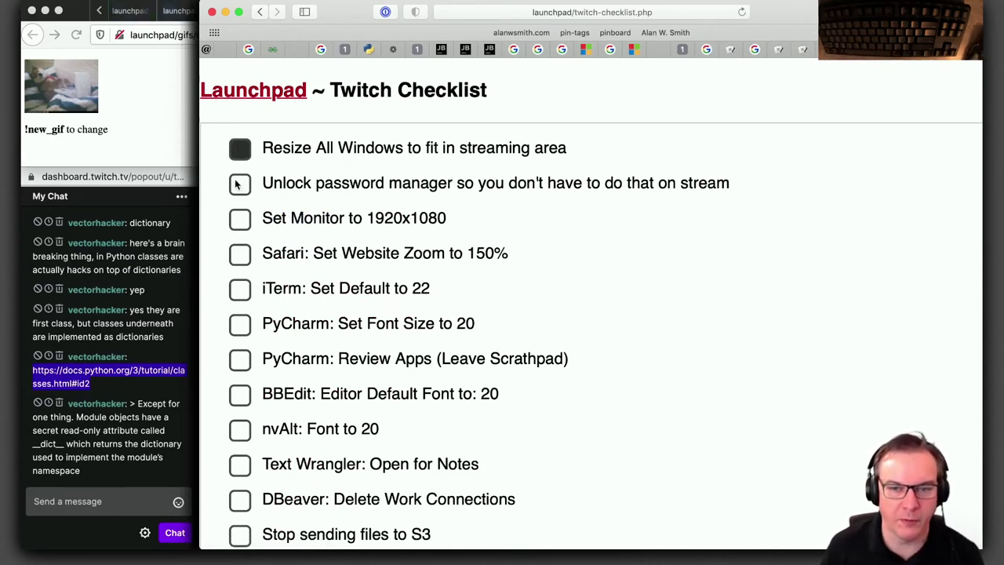
Tick off the Twitch Checklist items from unlocking the password manager through Stop sending files to S3
{"action": "left_click", "coordinate": [240, 289]}
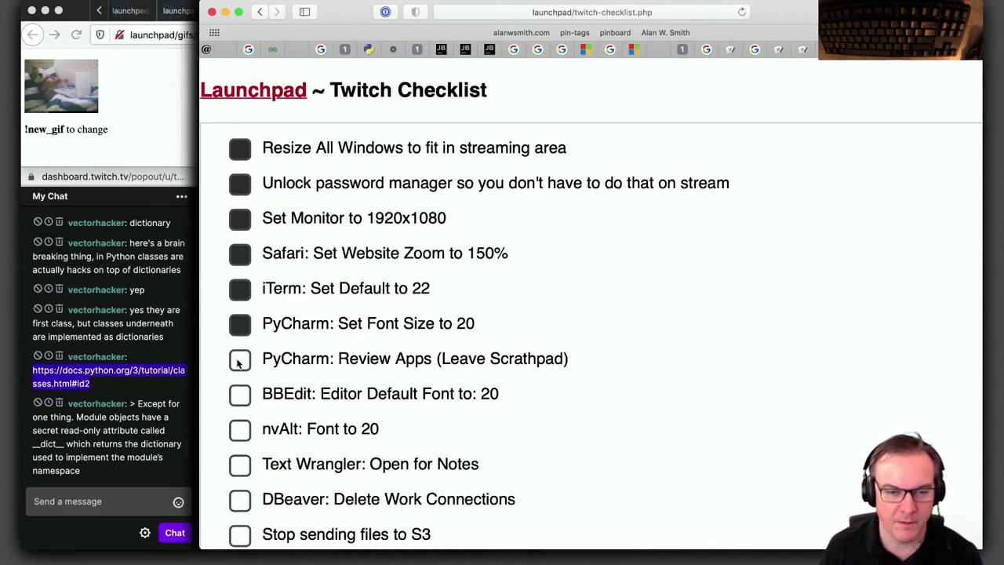
{"action": "left_click", "coordinate": [240, 360]}
{"action": "scroll", "coordinate": [246, 288], "scroll_direction": "down", "scroll_amount": 3}
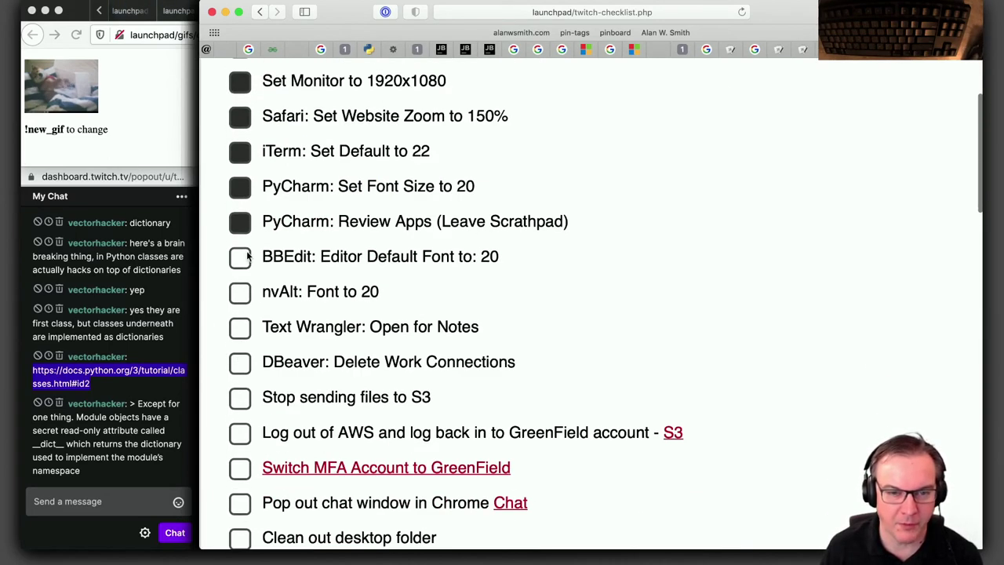
{"action": "left_click", "coordinate": [238, 291]}
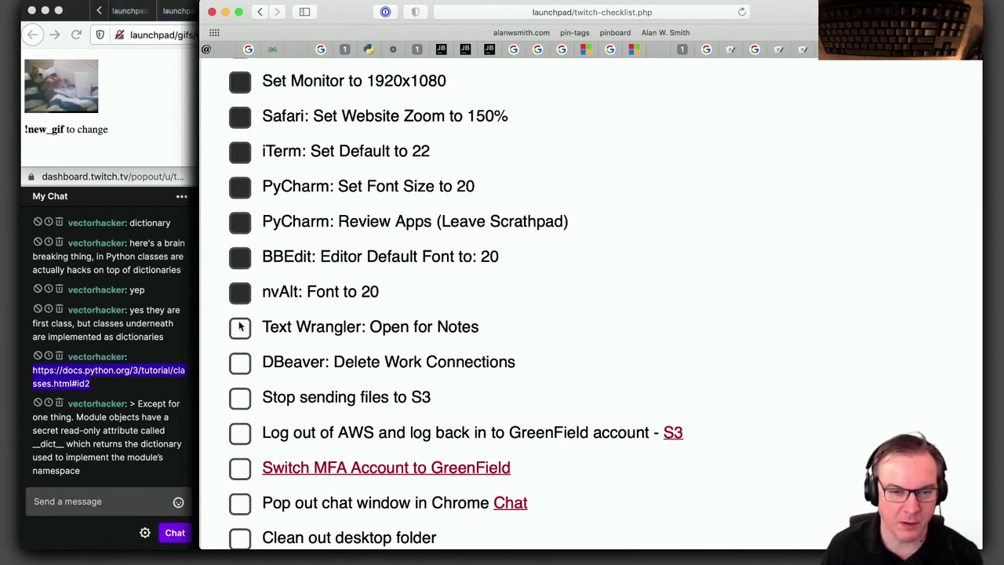
{"action": "scroll", "coordinate": [241, 332], "scroll_direction": "down", "scroll_amount": 2}
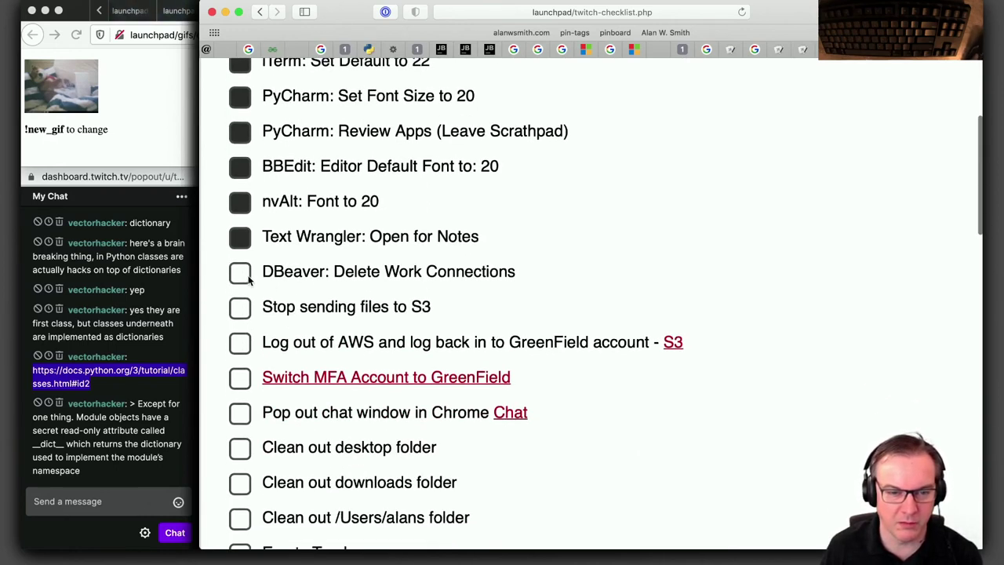
{"action": "scroll", "coordinate": [242, 329], "scroll_direction": "down", "scroll_amount": 2}
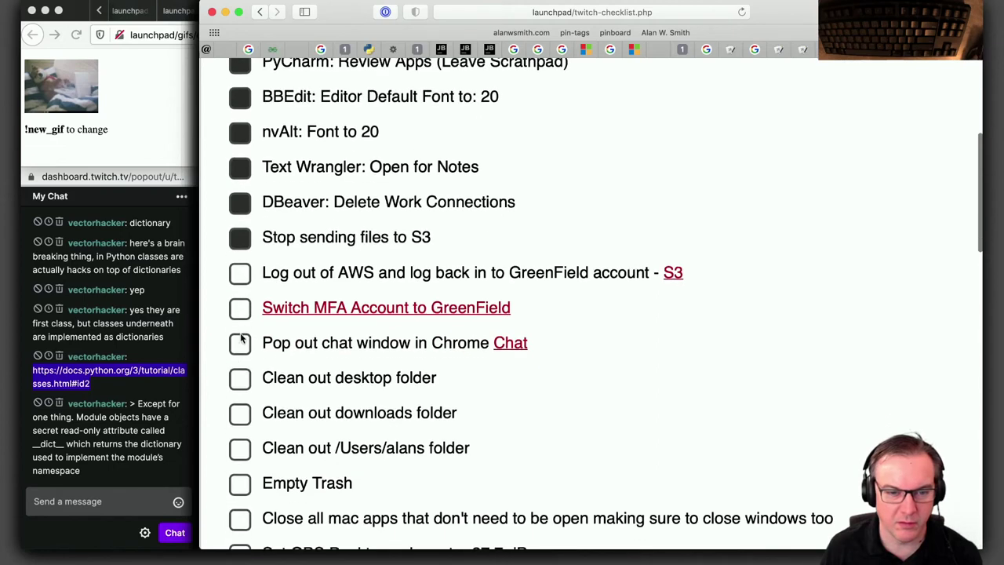
Tick off the checklist items from logging out of AWS through Empty Trash
{"action": "left_click", "coordinate": [238, 311]}
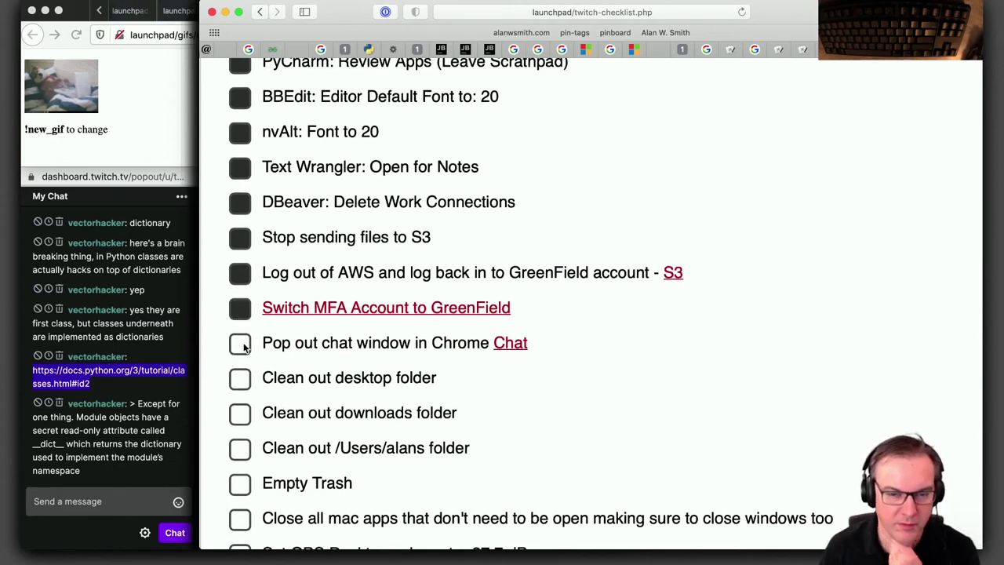
{"action": "left_click", "coordinate": [241, 346]}
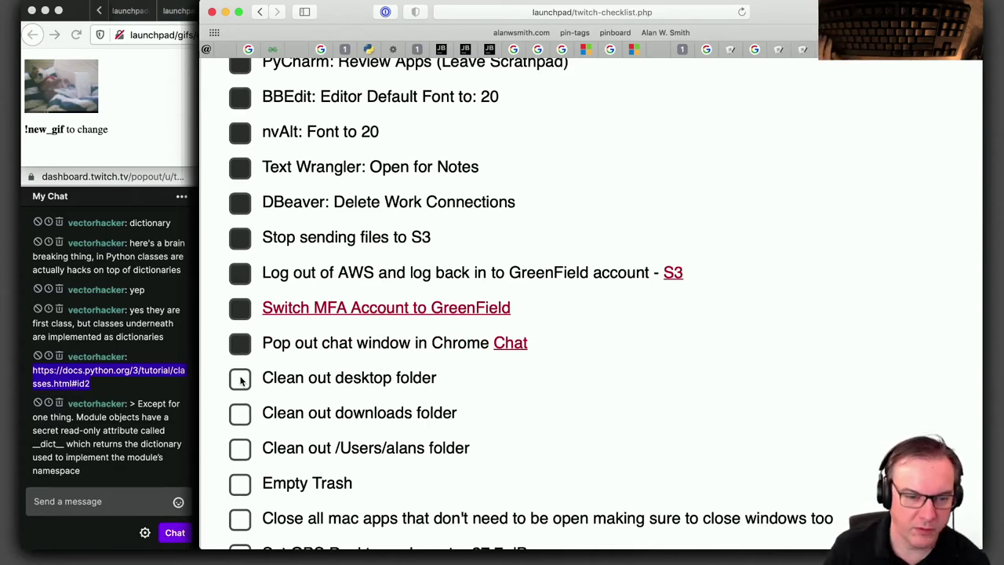
{"action": "left_click", "coordinate": [243, 380]}
{"action": "scroll", "coordinate": [248, 322], "scroll_direction": "down", "scroll_amount": 2}
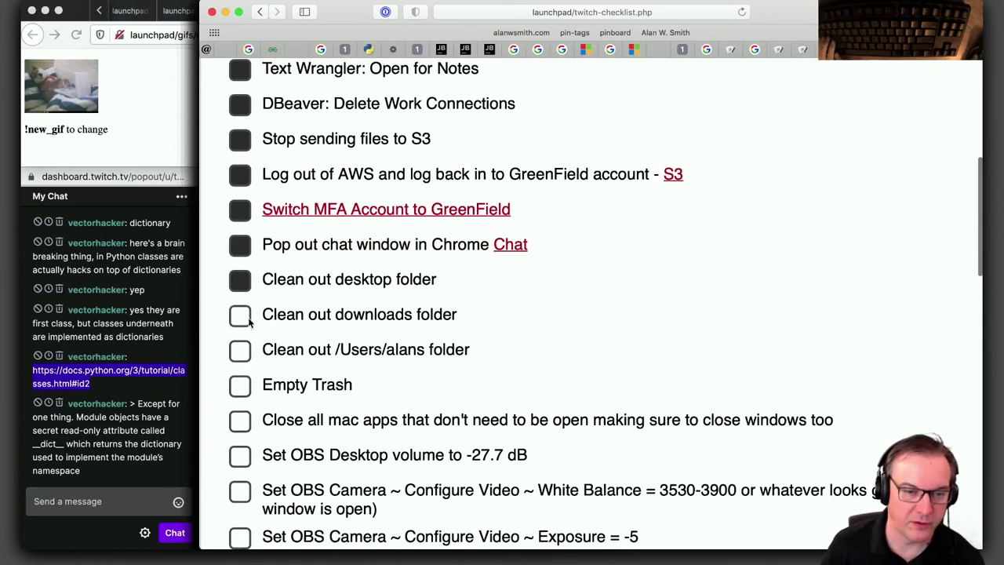
{"action": "left_click", "coordinate": [243, 383]}
{"action": "scroll", "coordinate": [284, 386], "scroll_direction": "down", "scroll_amount": 4}
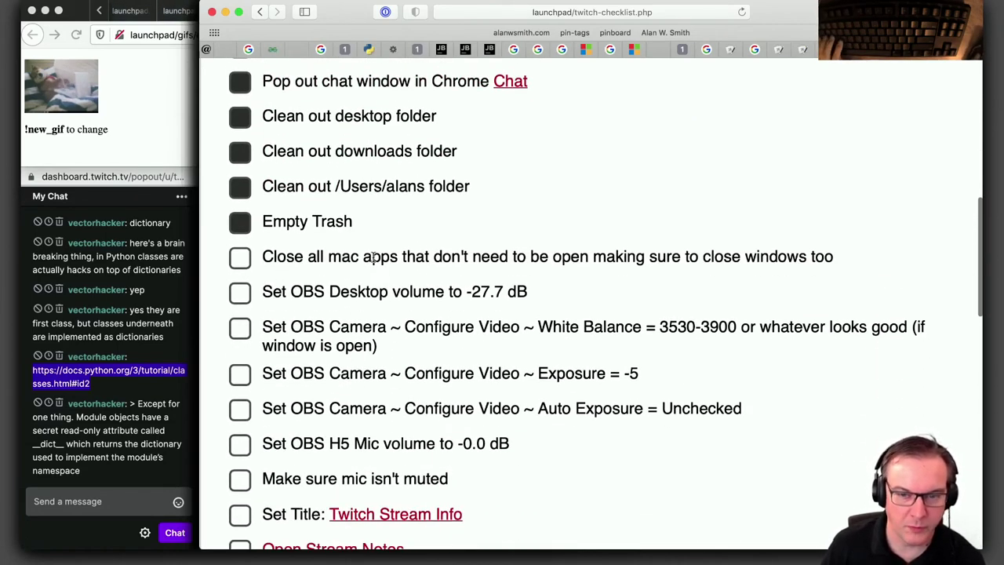
Tick off the checklist items from closing unneeded mac apps through closing unneeded browser tabs
{"action": "left_click_drag", "start_coordinate": [835, 257], "coordinate": [258, 256]}
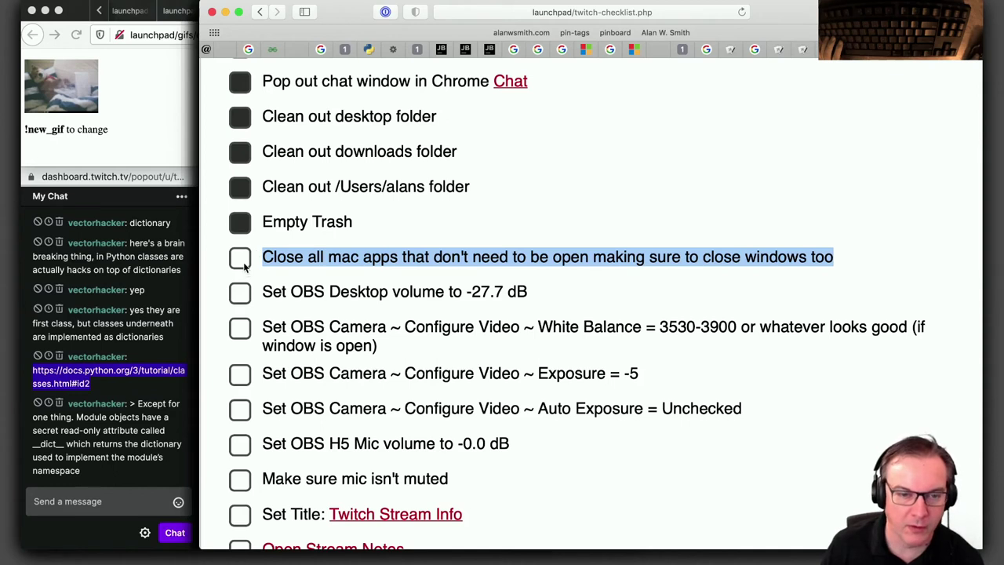
{"action": "left_click", "coordinate": [241, 262]}
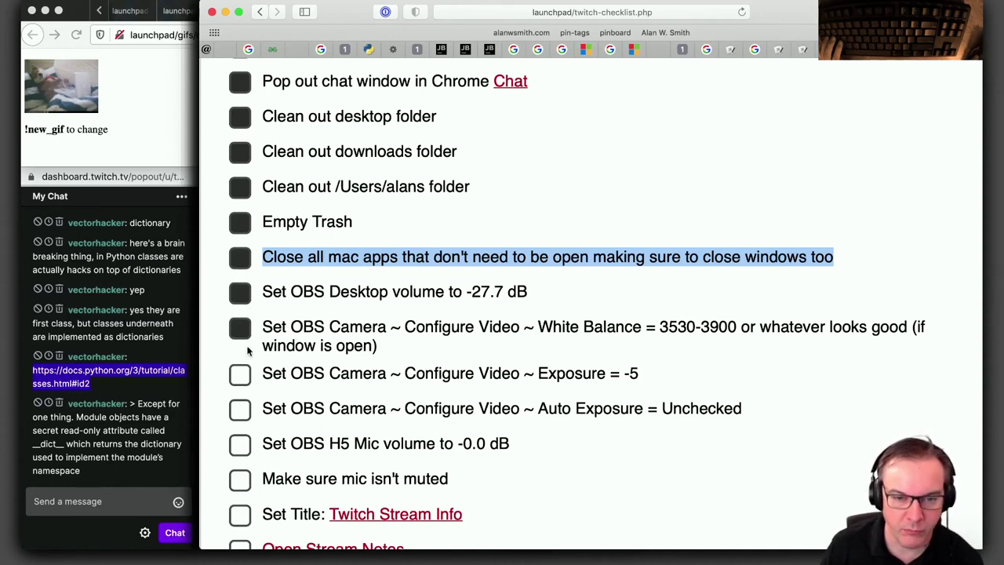
{"action": "scroll", "coordinate": [248, 352], "scroll_direction": "down", "scroll_amount": 3}
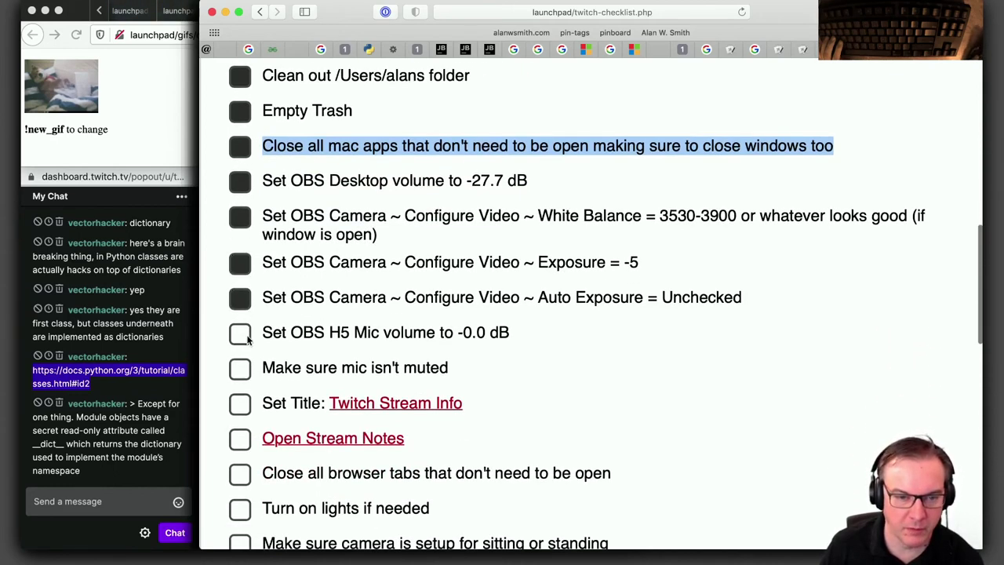
{"action": "left_click", "coordinate": [241, 368]}
{"action": "scroll", "coordinate": [246, 376], "scroll_direction": "down", "scroll_amount": 4}
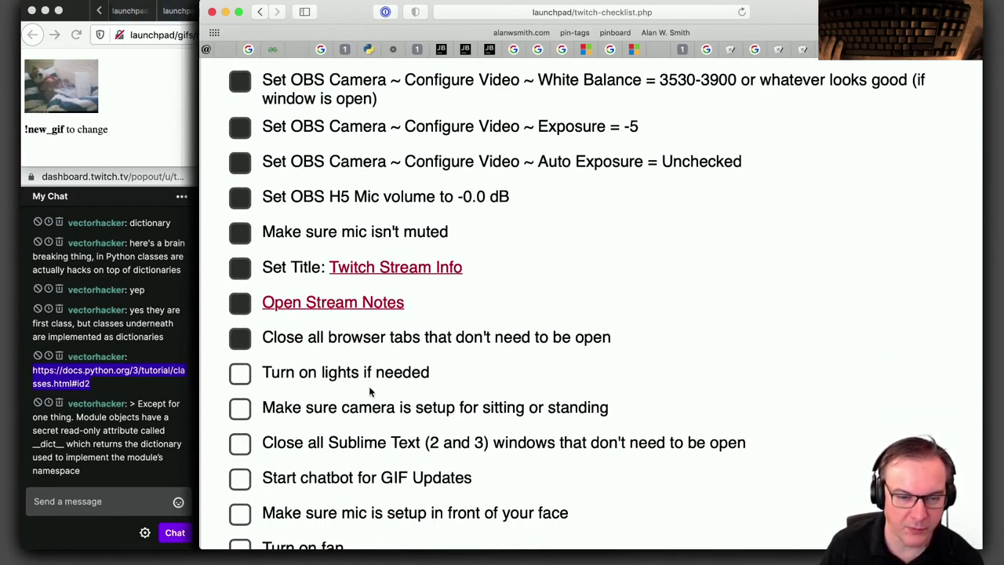
Tick off the checklist items from Turn on lights if needed through putting a message up on Twitter
{"action": "scroll", "coordinate": [371, 392], "scroll_direction": "down", "scroll_amount": 3}
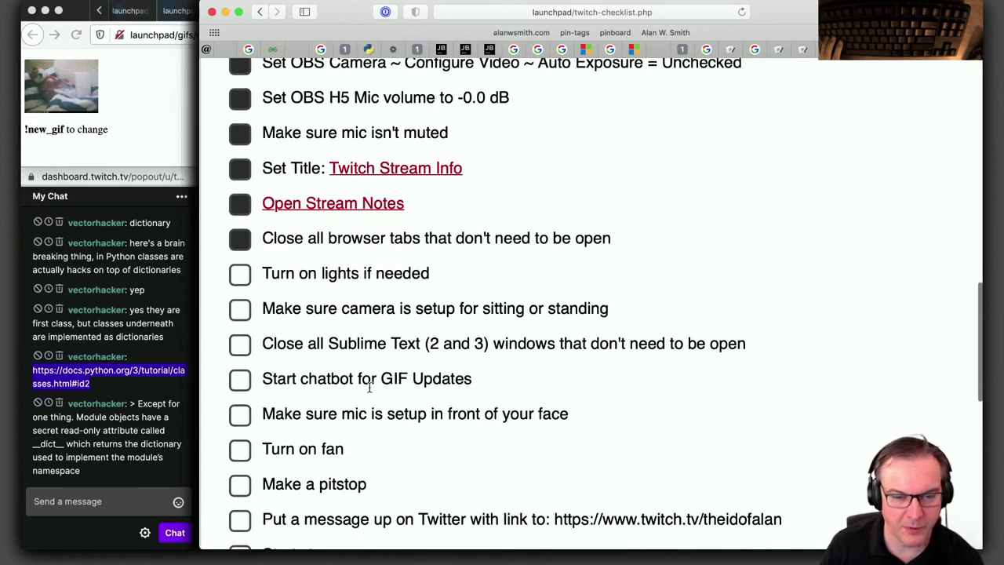
{"action": "left_click", "coordinate": [242, 314]}
{"action": "left_click", "coordinate": [241, 347]}
{"action": "scroll", "coordinate": [244, 349], "scroll_direction": "down", "scroll_amount": 5}
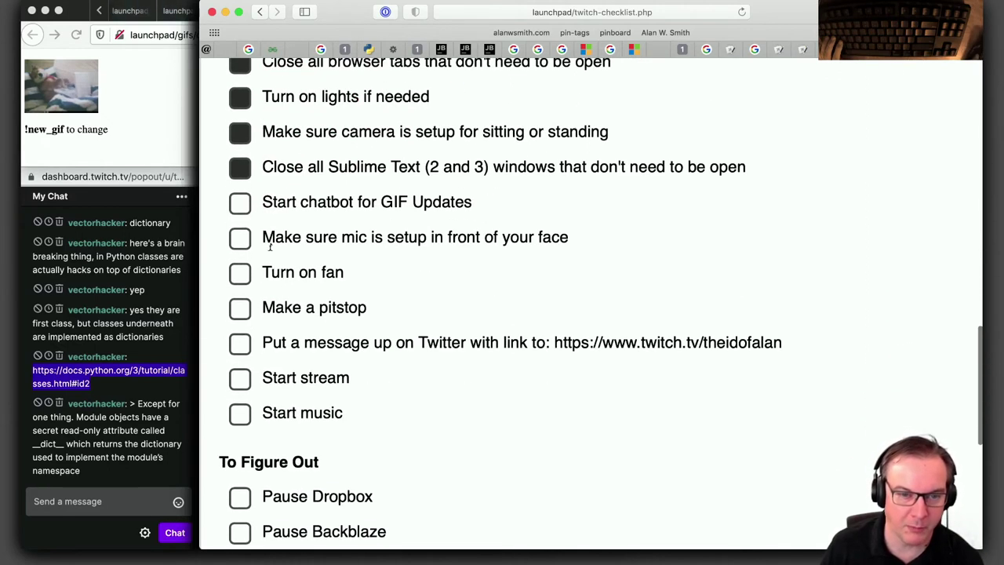
{"action": "left_click", "coordinate": [242, 206]}
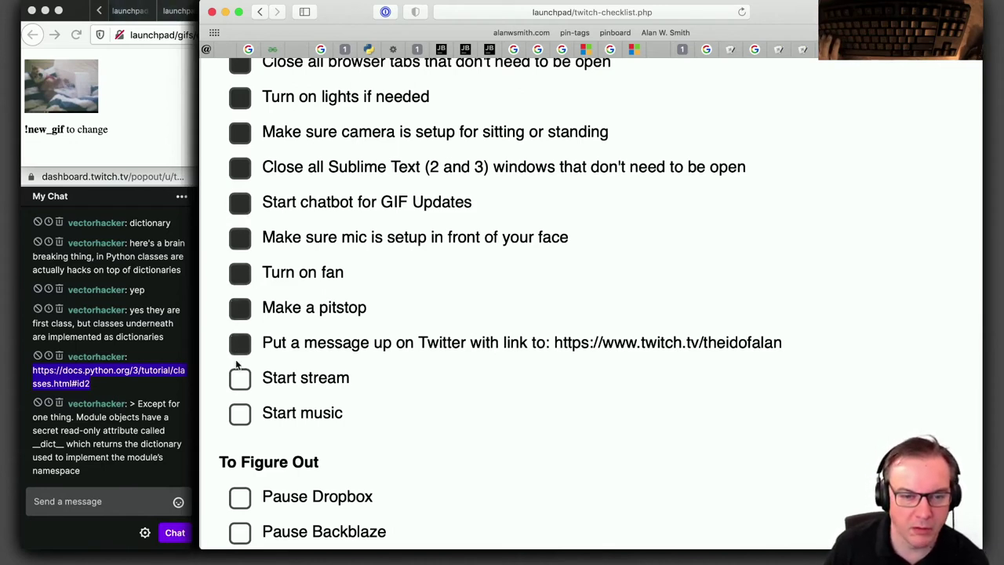
Switch to GitHub Desktop and review the changes in the launchpad repository's urls.py, views.py and homepage.html
{"action": "key", "text": "super+1"}
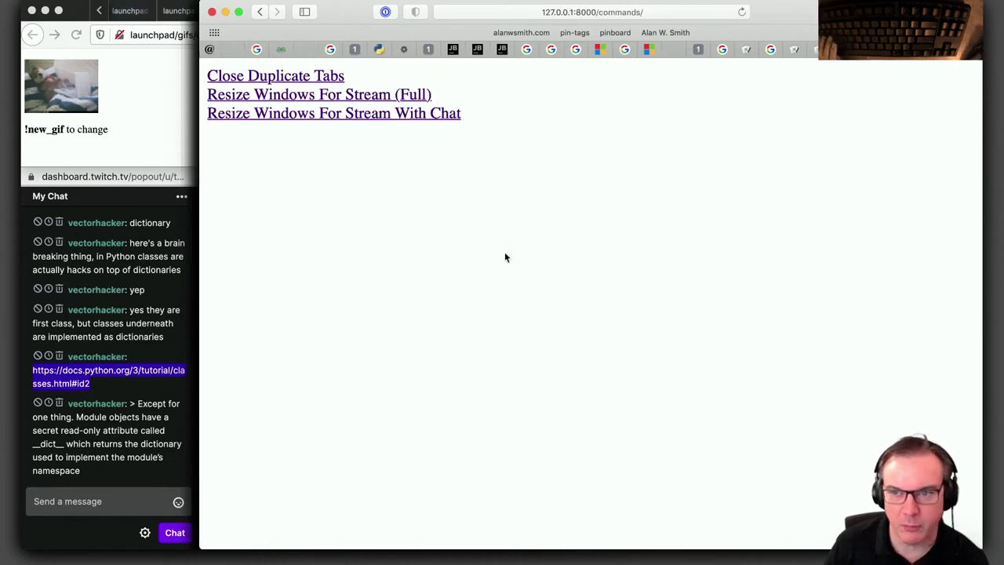
{"action": "key", "text": "super+Tab"}
{"action": "key", "text": "super+shift+Tab"}
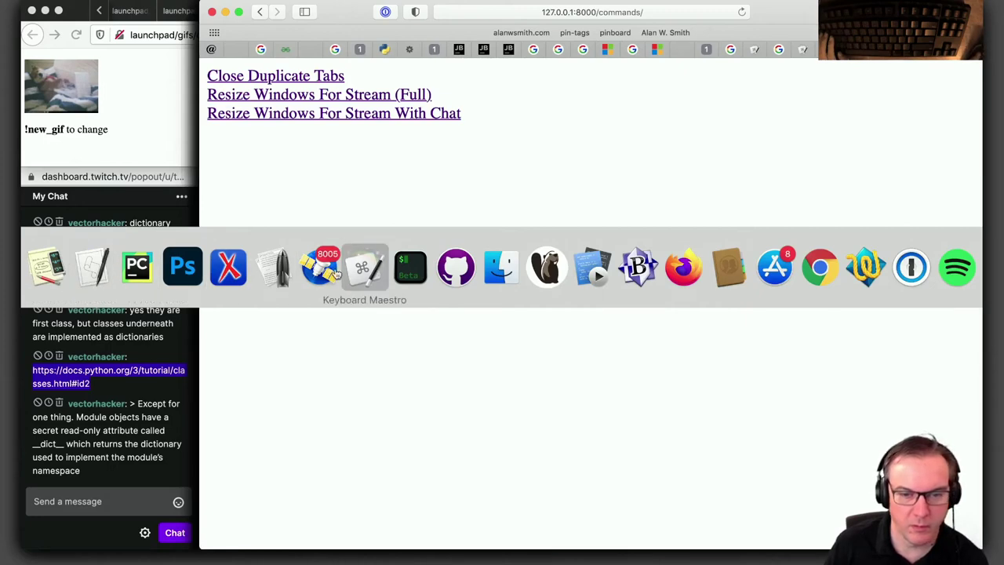
{"action": "left_click", "coordinate": [445, 271]}
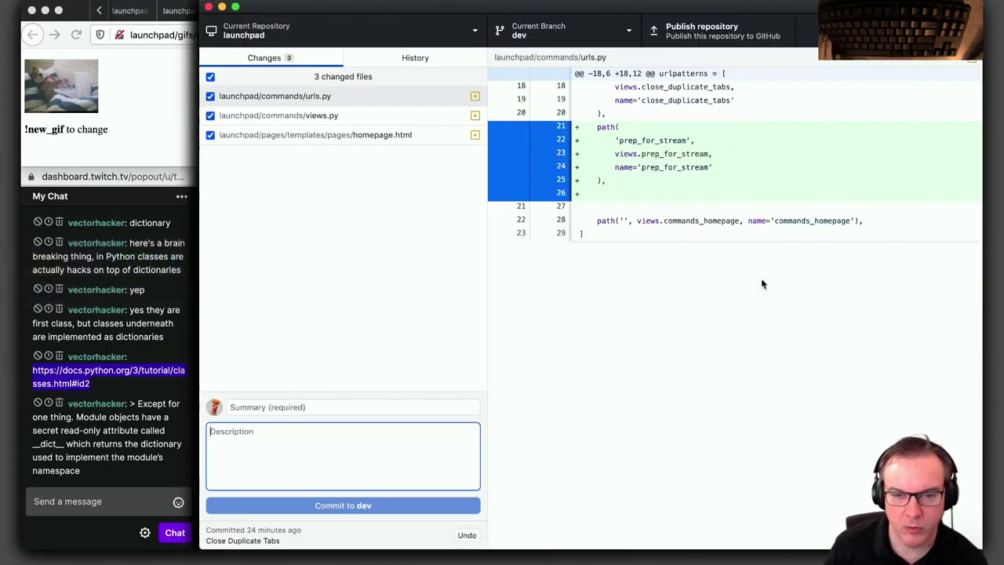
{"action": "left_click", "coordinate": [303, 116]}
{"action": "left_click", "coordinate": [304, 134]}
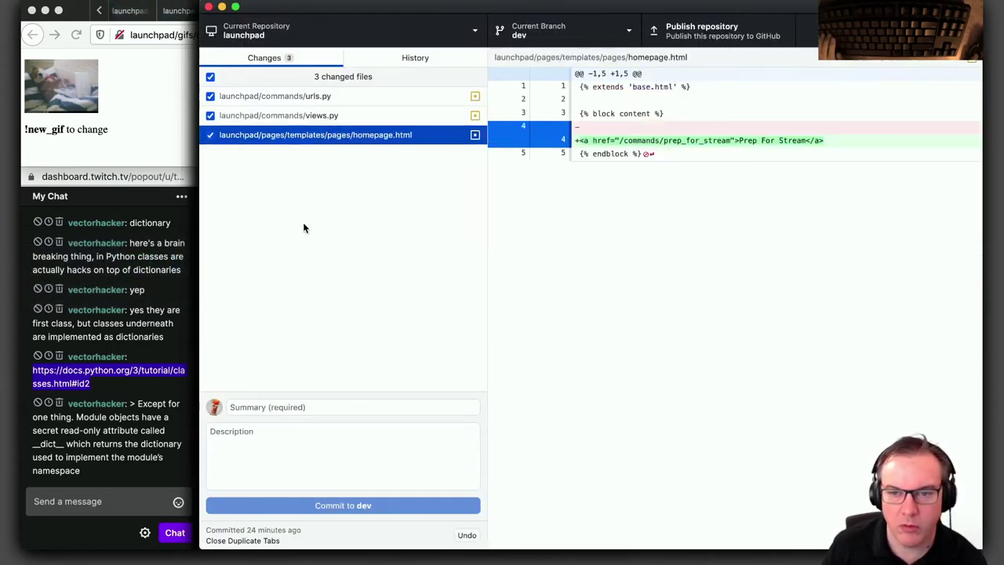
{"action": "left_click", "coordinate": [321, 117]}
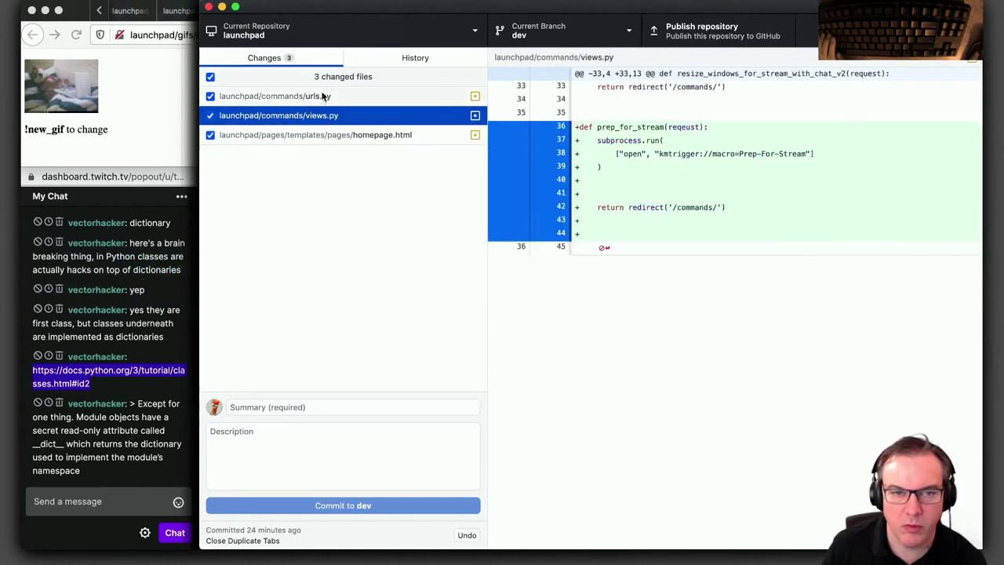
{"action": "left_click", "coordinate": [319, 97]}
Enter "Add Prep-For-Stream to Keyboard Maestro" as the commit summary
{"action": "left_click", "coordinate": [294, 406]}
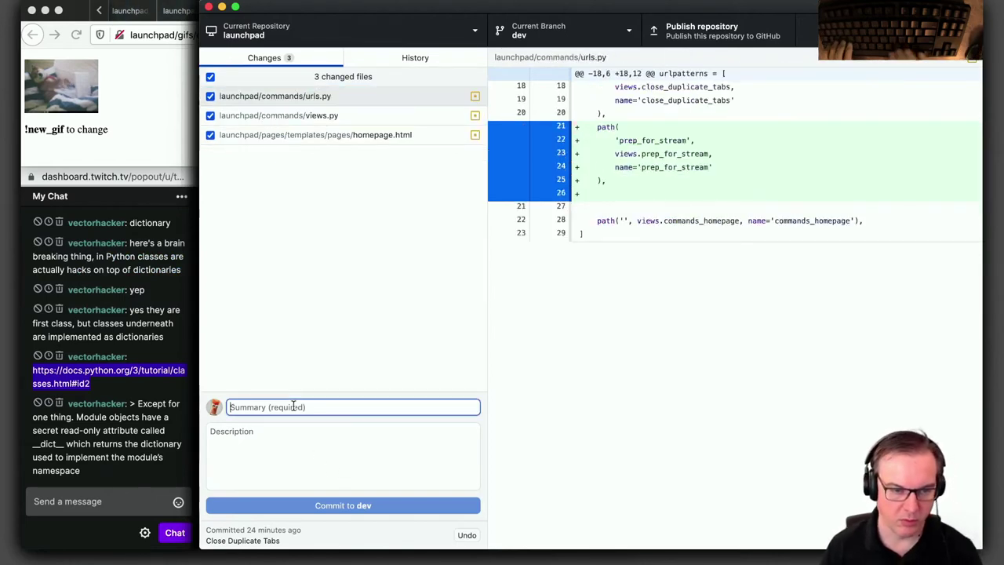
{"action": "type", "text": "Add Pr"}
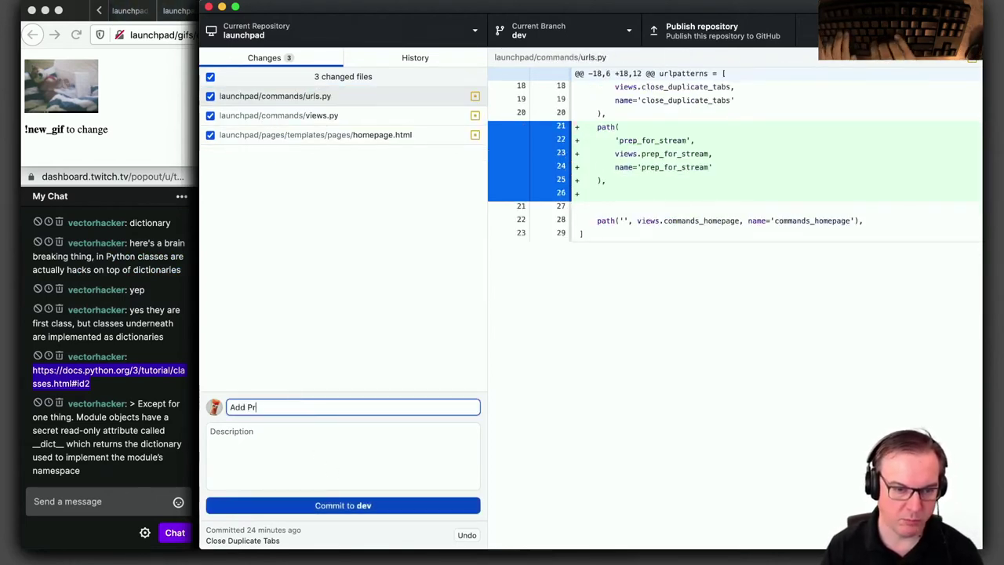
{"action": "type", "text": "ep-For-"}
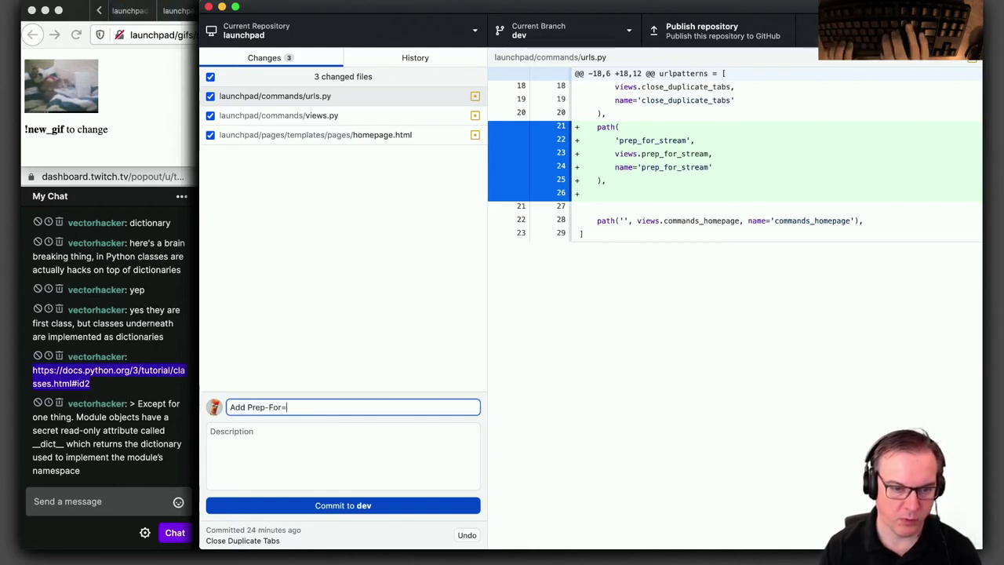
{"action": "type", "text": "Stream t"}
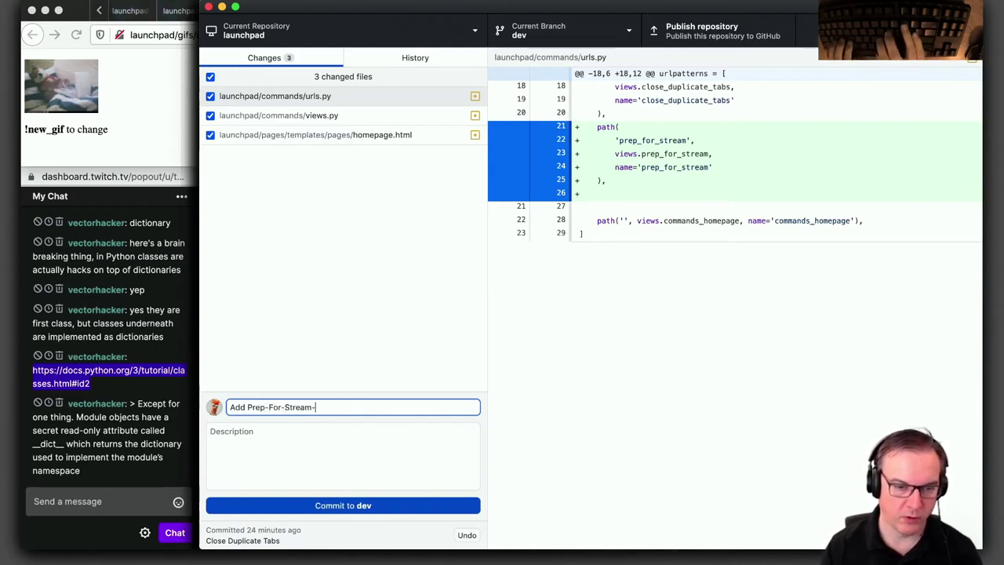
{"action": "type", "text": "board Maestro"}
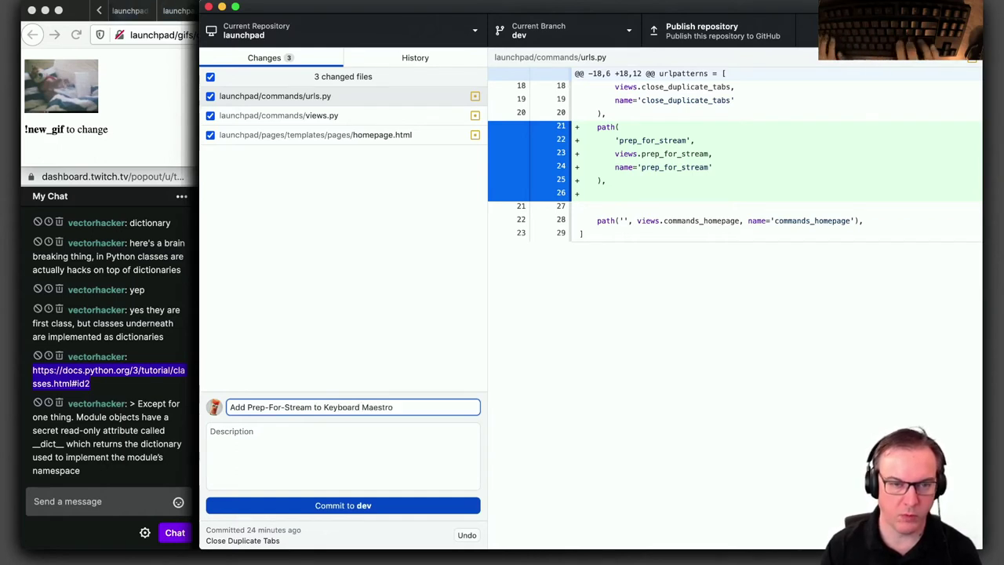
Commit the changes to the dev branch and switch to the stream notes in Sublime Text
{"action": "key", "text": "super+Return"}
{"action": "key", "text": "super+Tab"}
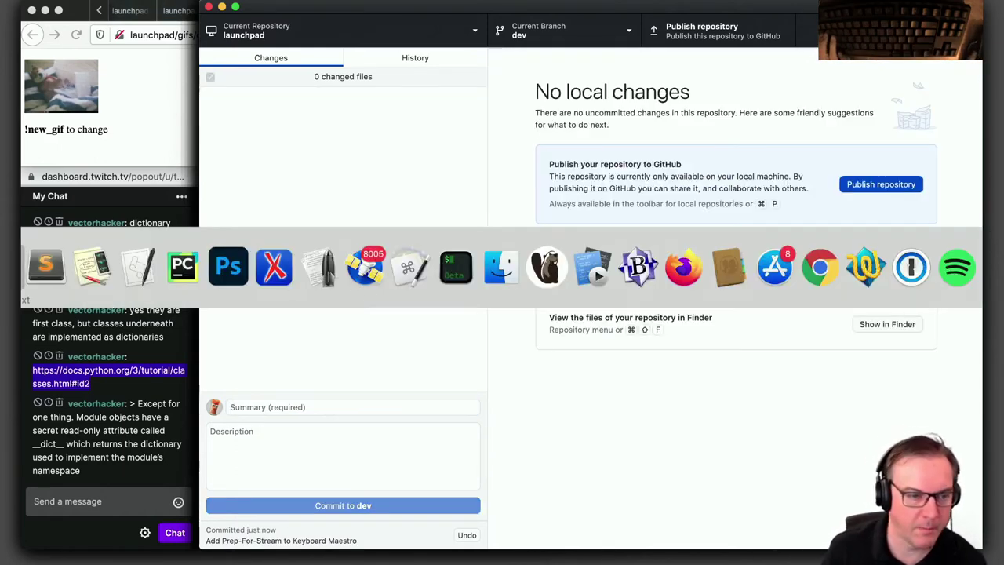
{"action": "left_click", "coordinate": [43, 284]}
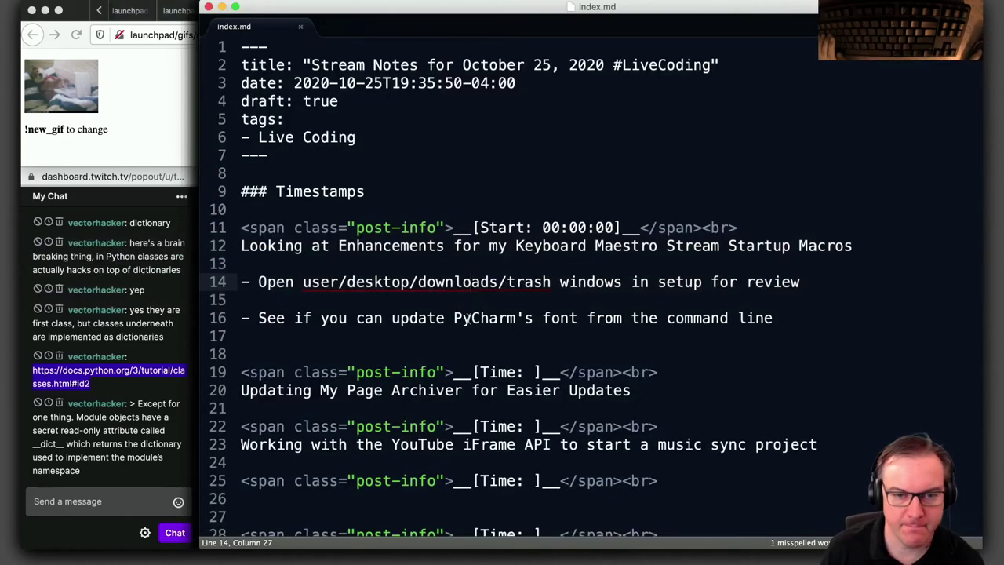
Look over the open items in index.md on setup windows and updating PyCharm's font from the command line
{"action": "key", "text": "Down"}
{"action": "key", "text": "Down"}
{"action": "key", "text": "Down"}
{"action": "key", "text": "Down"}
{"action": "left_click", "coordinate": [503, 290]}
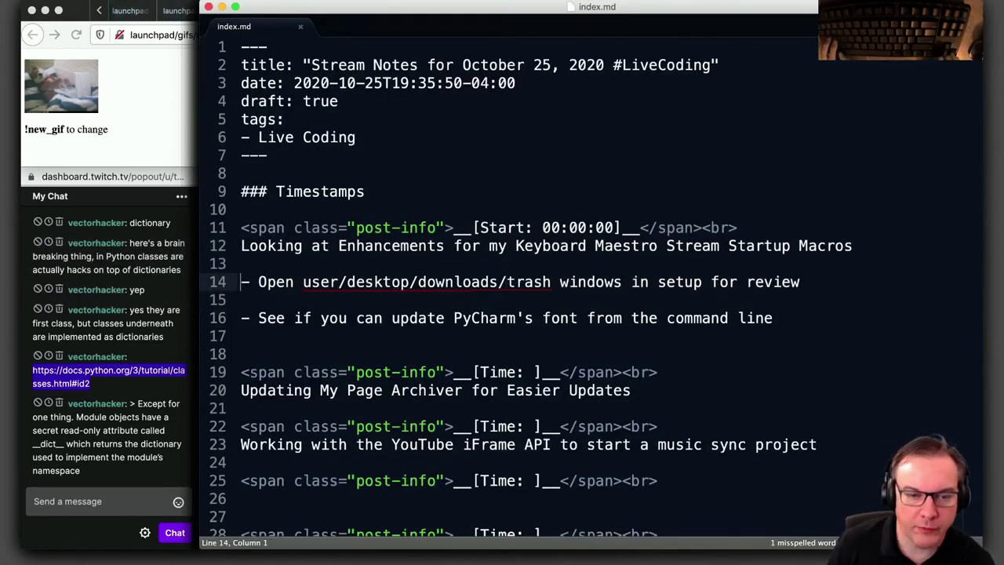
{"action": "key", "text": "shift+Down"}
{"action": "key", "text": "Down"}
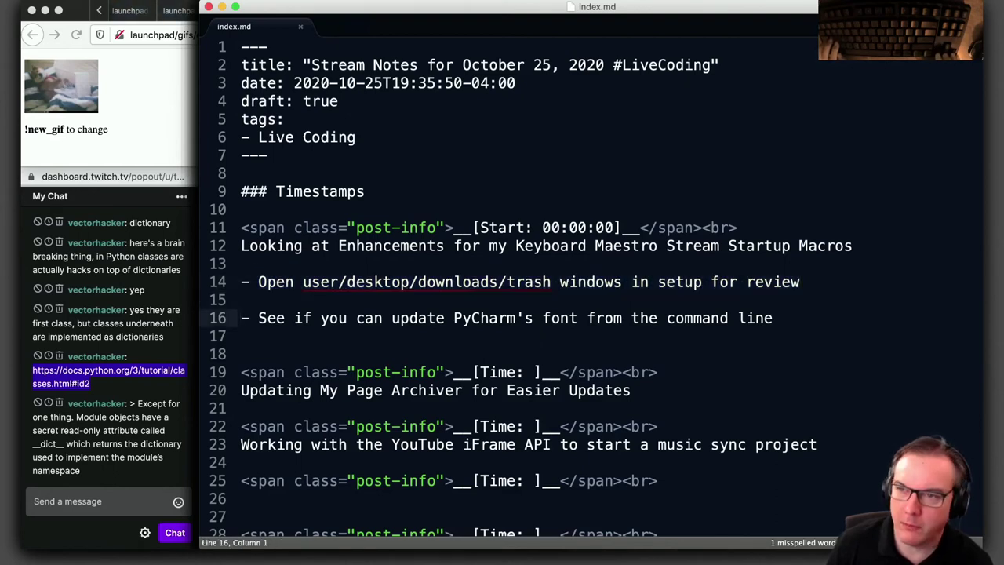
Switch to Safari and search the web for "pycharm preferences file" in a new tab
{"action": "key", "text": "alt+space"}
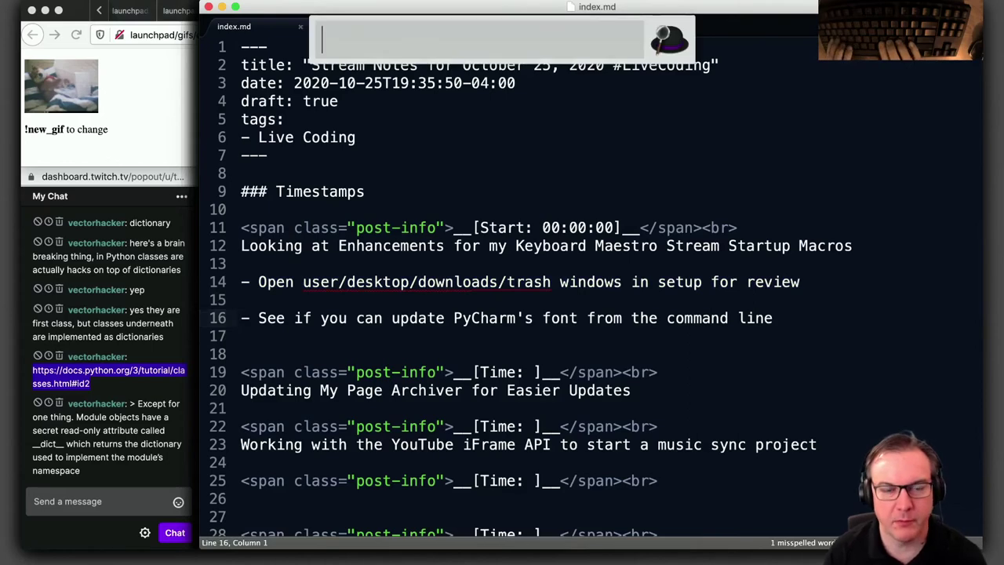
{"action": "key", "text": "Return"}
{"action": "key", "text": "super+t"}
{"action": "type", "text": "py"}
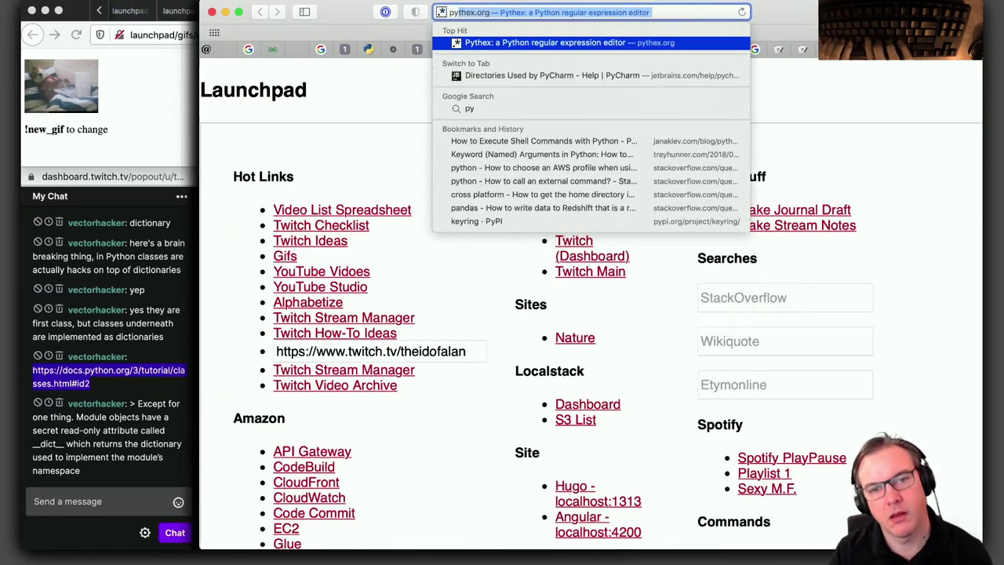
{"action": "type", "text": "charm e"}
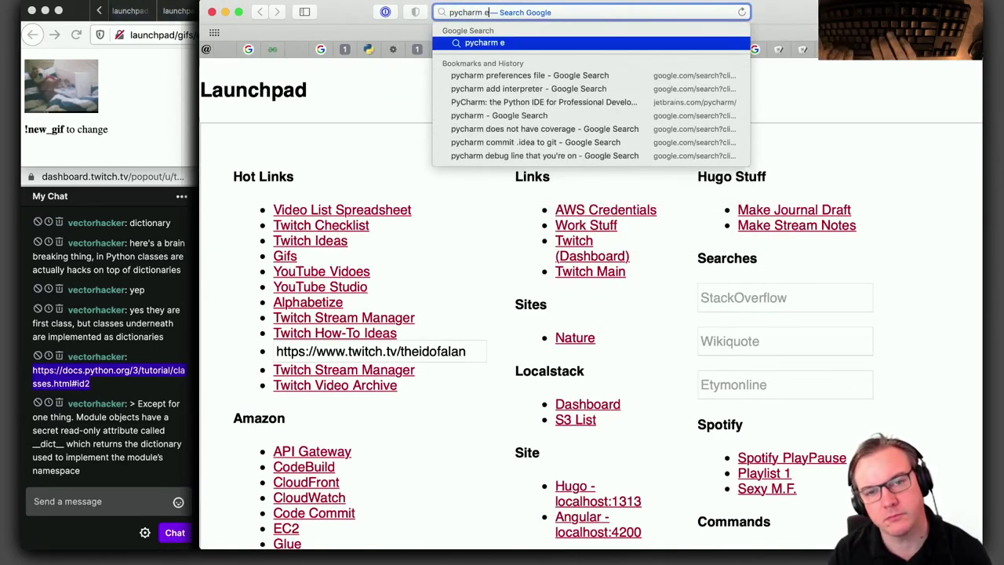
{"action": "key", "text": "BackSpace"}
{"action": "type", "text": "prefere"}
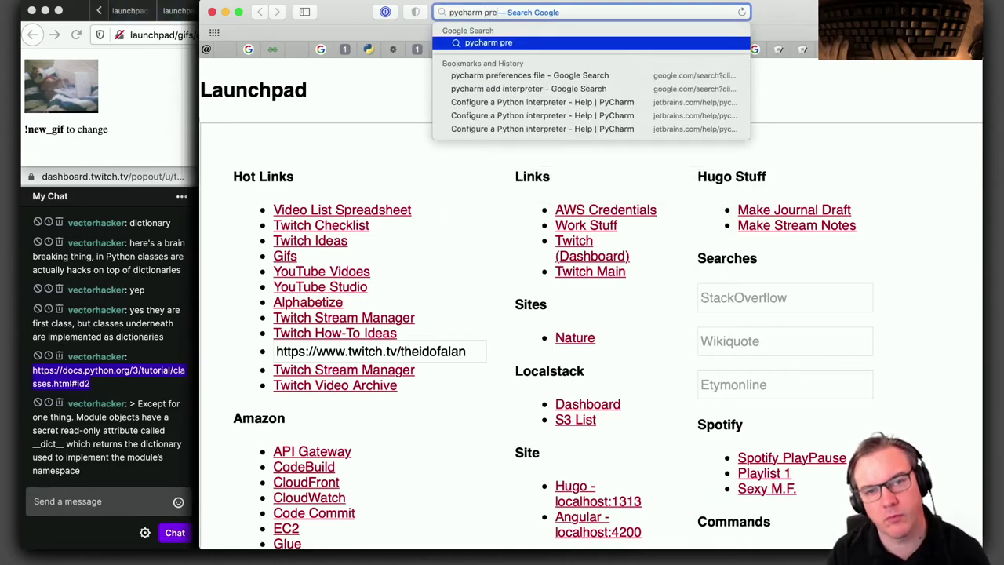
{"action": "type", "text": "nces file"}
{"action": "key", "text": "Return"}
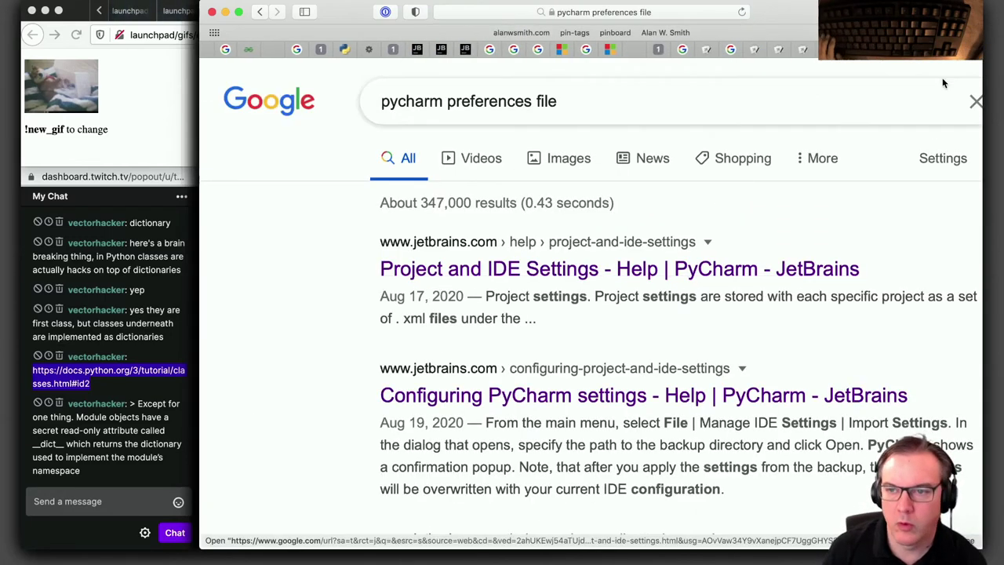
Open JetBrains' Project and IDE Settings help result for PyCharm and dismiss the cookie notice
{"action": "left_click", "coordinate": [619, 268]}
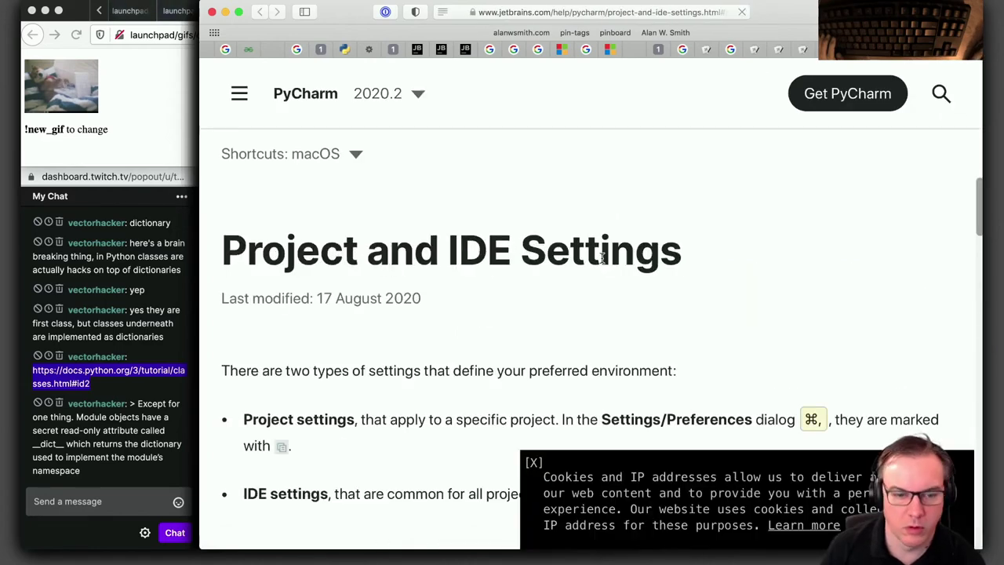
{"action": "scroll", "coordinate": [602, 259], "scroll_direction": "down", "scroll_amount": 5}
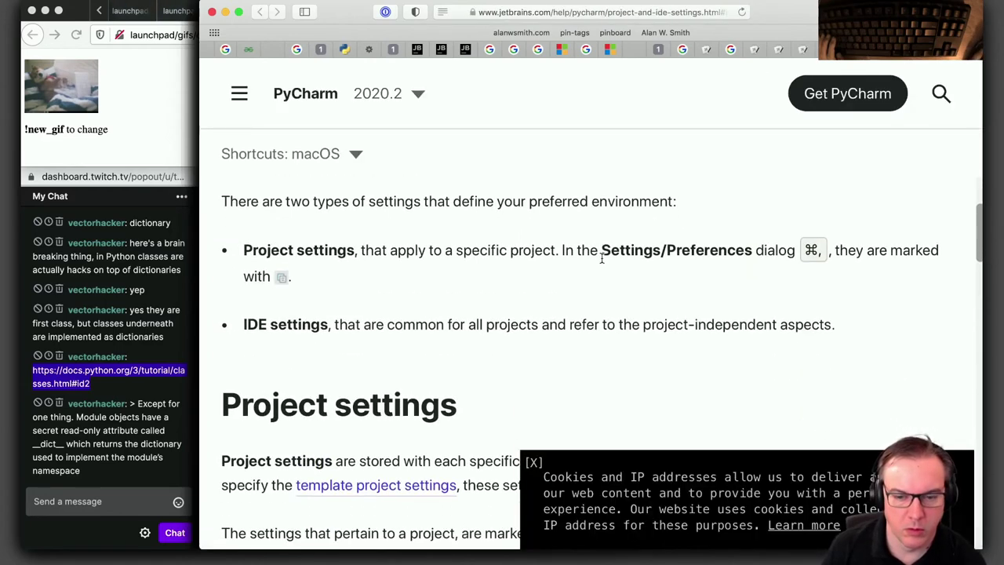
{"action": "left_click", "coordinate": [535, 463]}
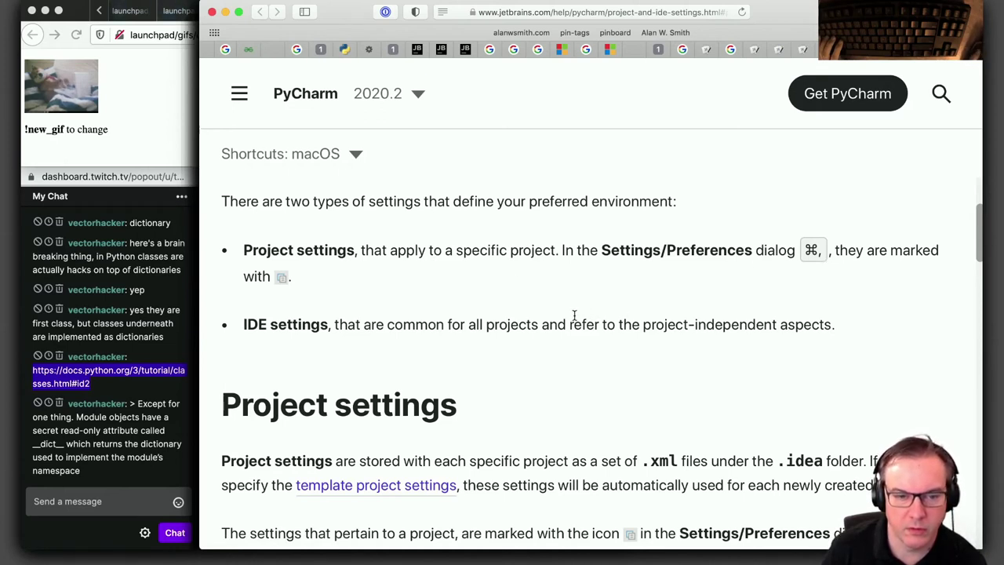
Examine the help page's project settings, IDE settings locations and config subfolder table for where PyCharm stores its preferences
{"action": "scroll", "coordinate": [575, 315], "scroll_direction": "down", "scroll_amount": 5}
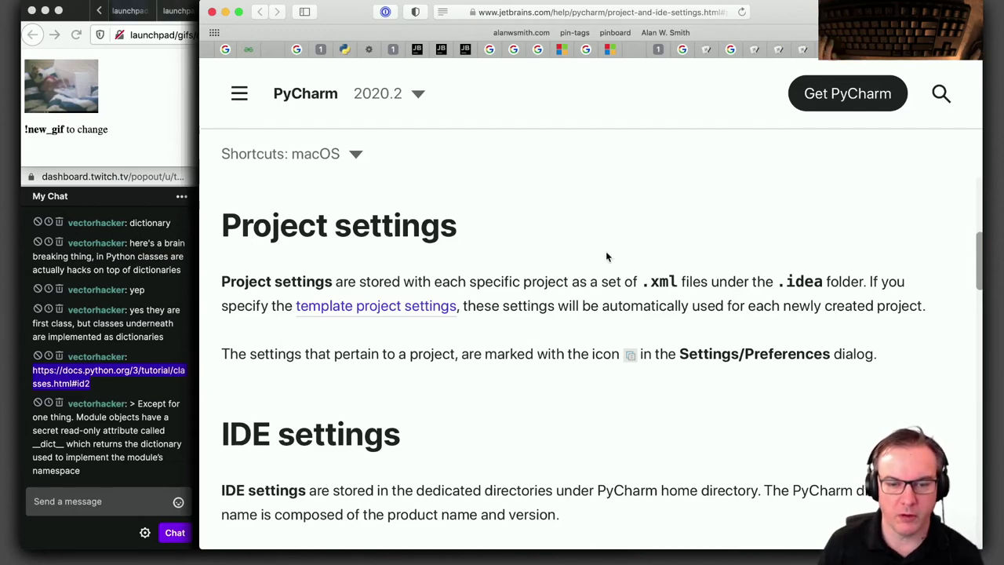
{"action": "scroll", "coordinate": [584, 310], "scroll_direction": "down", "scroll_amount": 3}
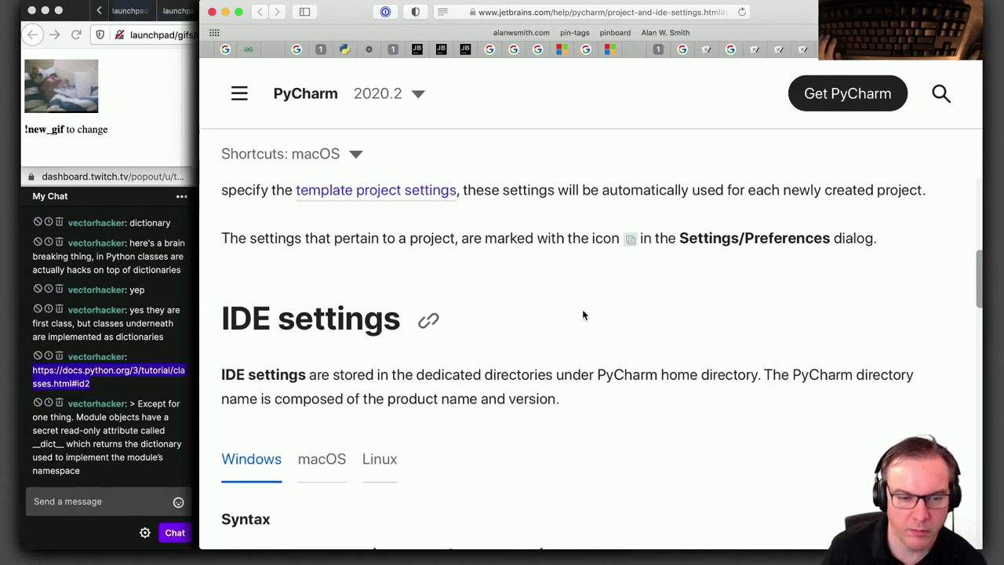
{"action": "scroll", "coordinate": [583, 314], "scroll_direction": "down", "scroll_amount": 3}
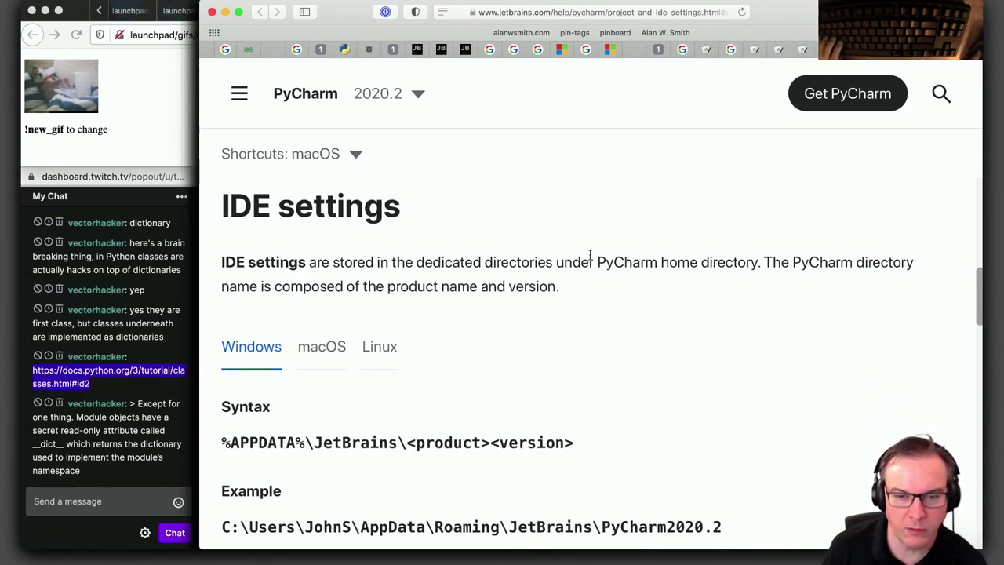
{"action": "scroll", "coordinate": [564, 379], "scroll_direction": "down", "scroll_amount": 4}
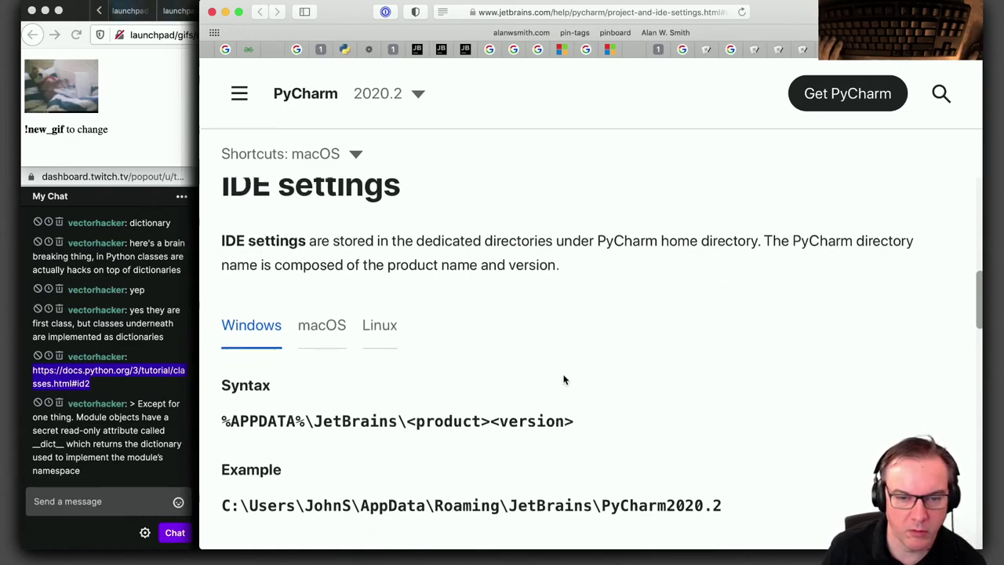
{"action": "scroll", "coordinate": [563, 377], "scroll_direction": "down", "scroll_amount": 8}
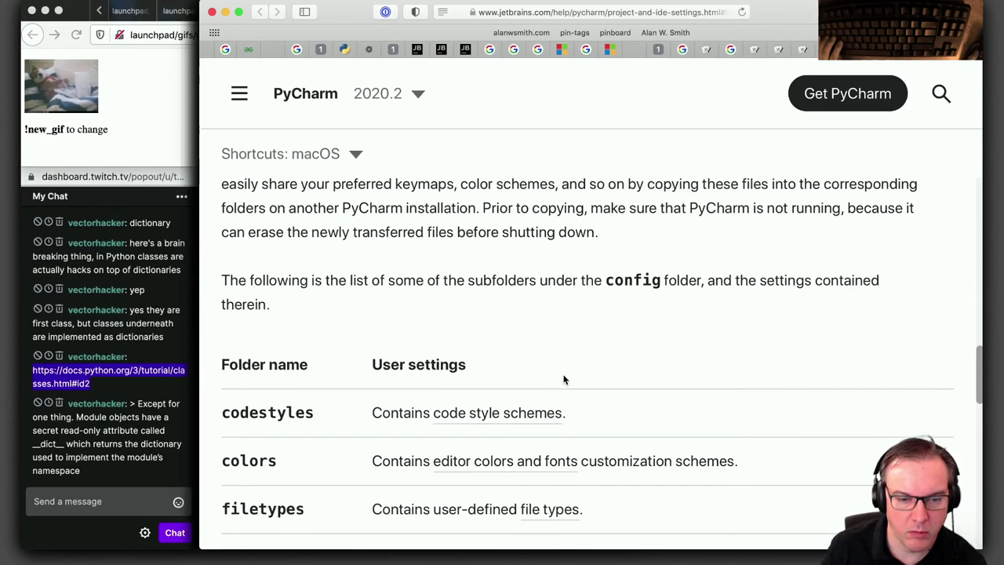
{"action": "scroll", "coordinate": [571, 372], "scroll_direction": "down", "scroll_amount": 9}
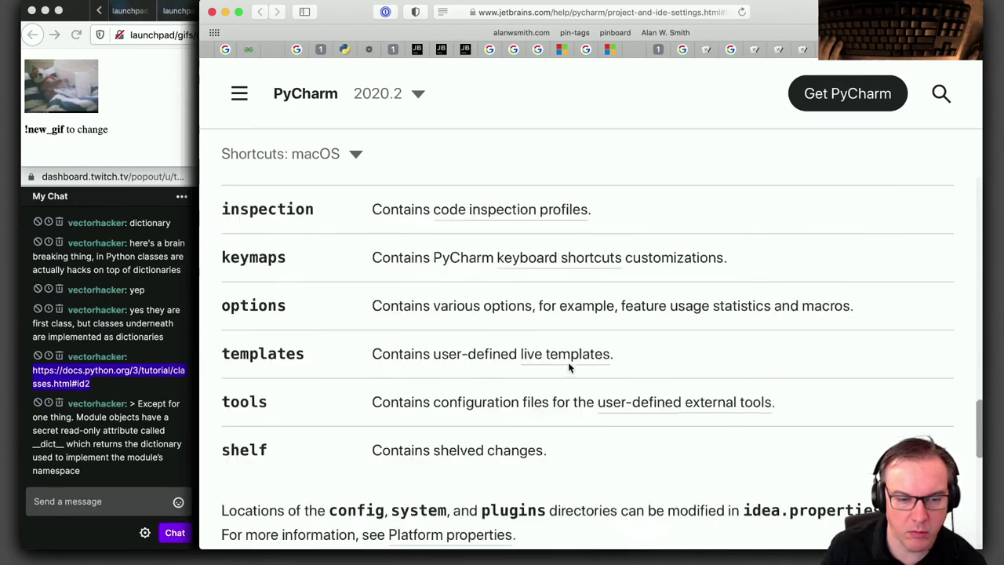
{"action": "scroll", "coordinate": [568, 362], "scroll_direction": "up", "scroll_amount": 1}
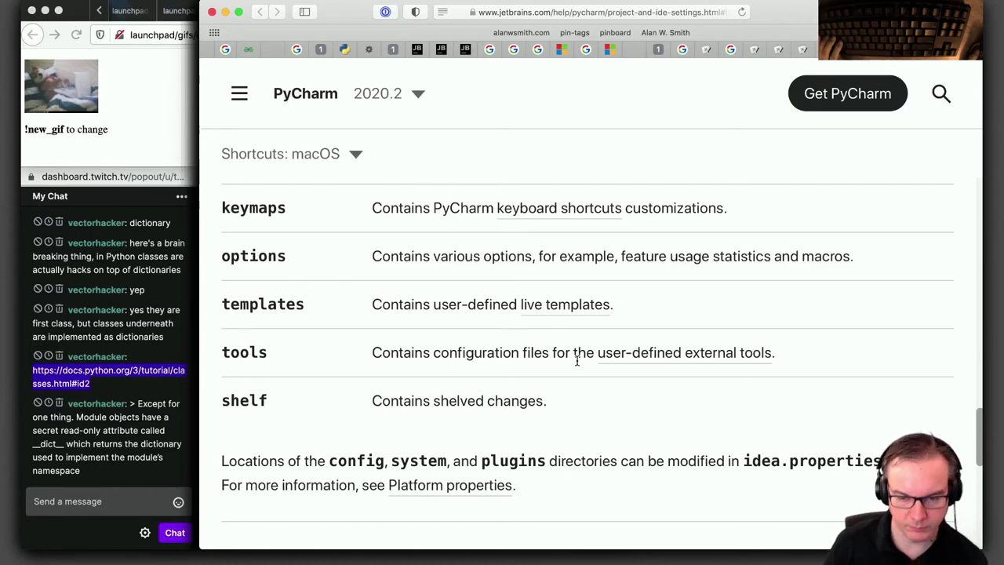
{"action": "scroll", "coordinate": [577, 361], "scroll_direction": "down", "scroll_amount": 3}
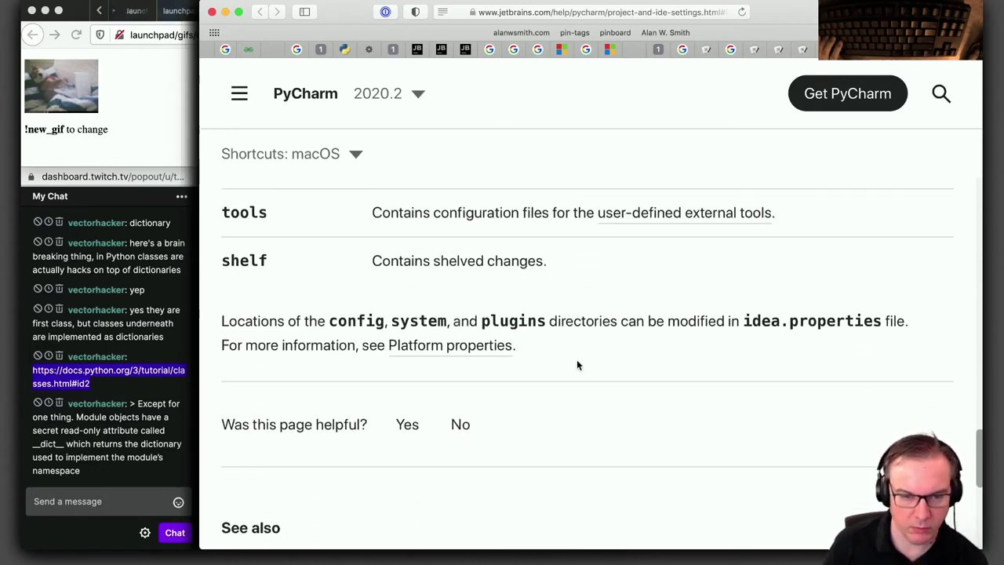
{"action": "scroll", "coordinate": [576, 359], "scroll_direction": "up", "scroll_amount": 6}
{"action": "scroll", "coordinate": [577, 359], "scroll_direction": "up", "scroll_amount": 15}
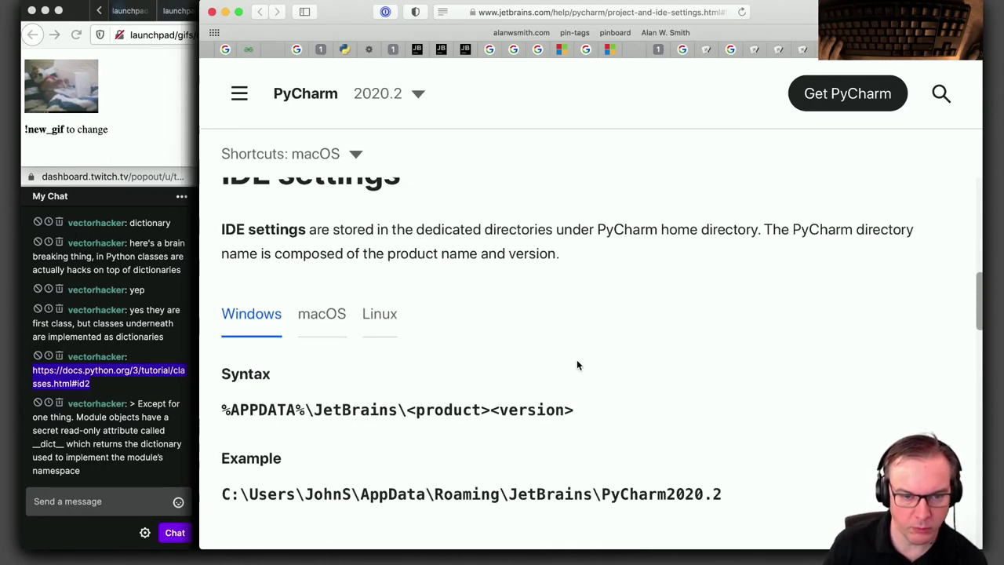
Switch to the terminal and try to change into the Applications directory
{"action": "key", "text": "super+Tab"}
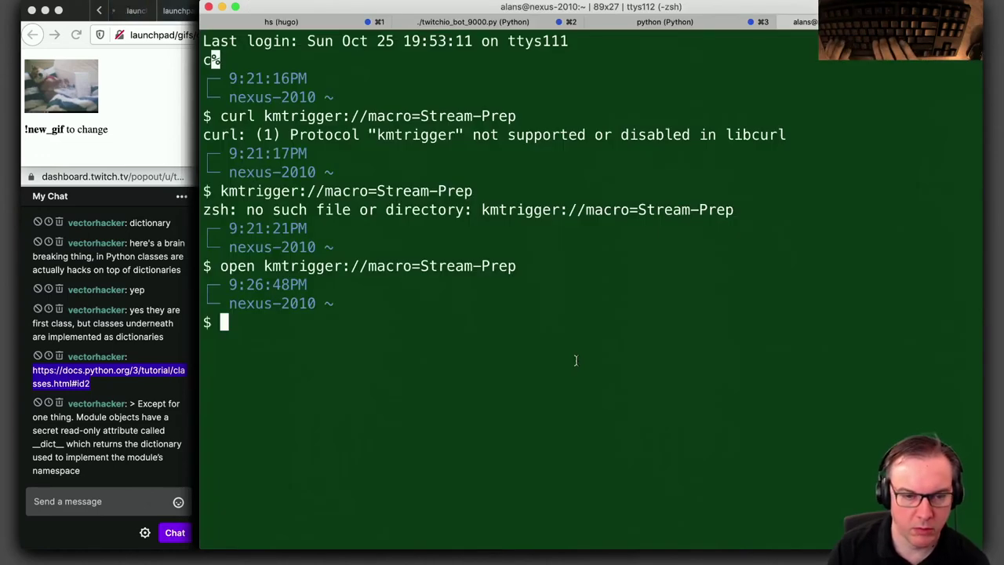
{"action": "type", "text": "cd A"}
{"action": "key", "text": "Tab"}
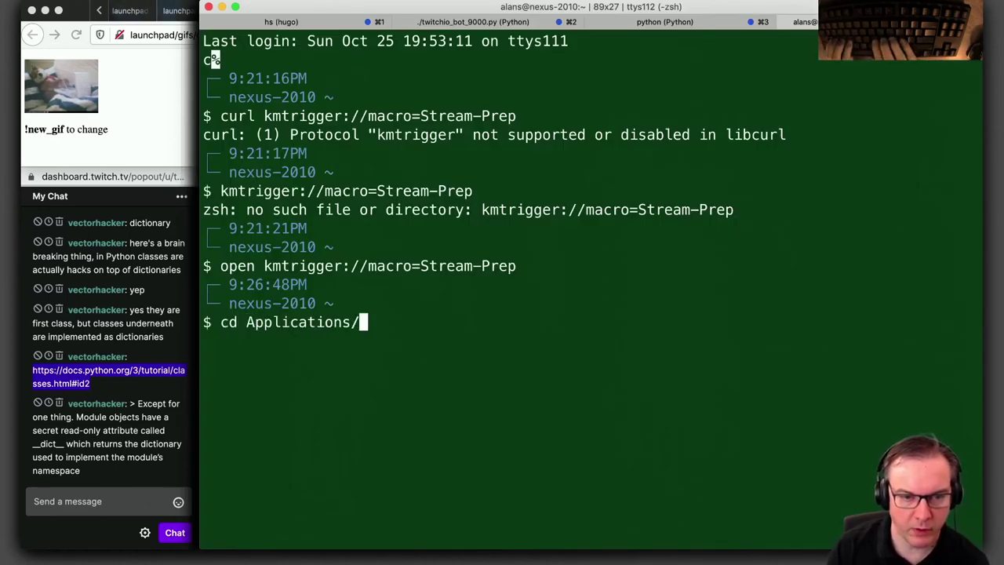
{"action": "key", "text": "Return"}
Change to the ~/Library/ApplicationSupport directory and list its contents
{"action": "type", "text": "cd Li"}
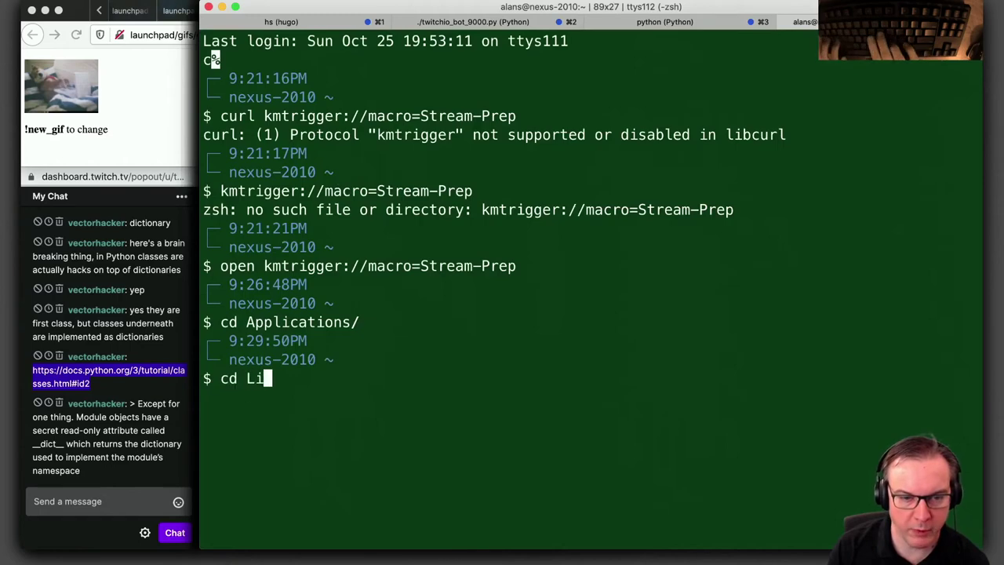
{"action": "key", "text": "Tab"}
{"action": "type", "text": "A"}
{"action": "key", "text": "Tab"}
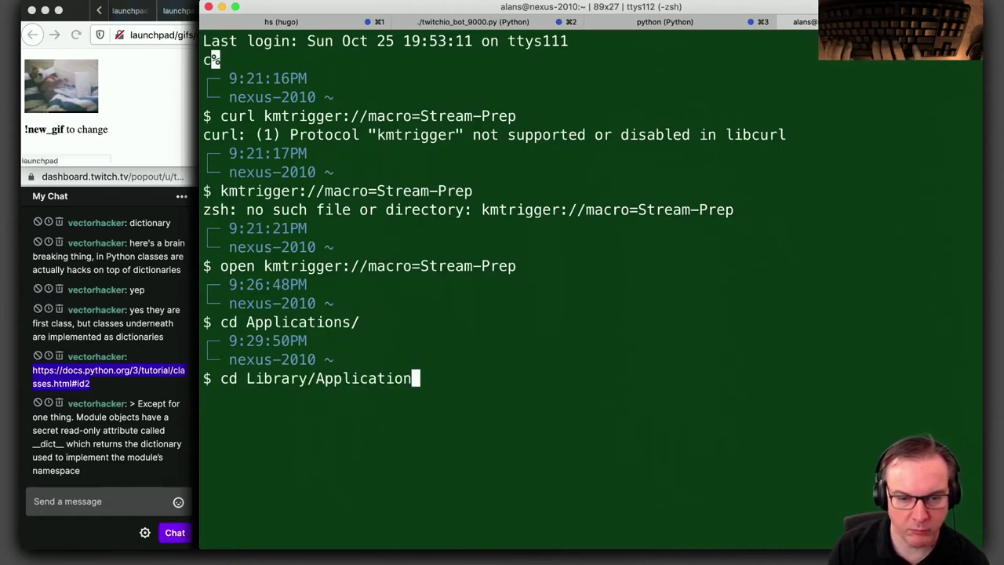
{"action": "type", "text": "S"}
{"action": "key", "text": "Tab"}
{"action": "key", "text": "Return"}
{"action": "type", "text": "ls"}
{"action": "key", "text": "Return"}
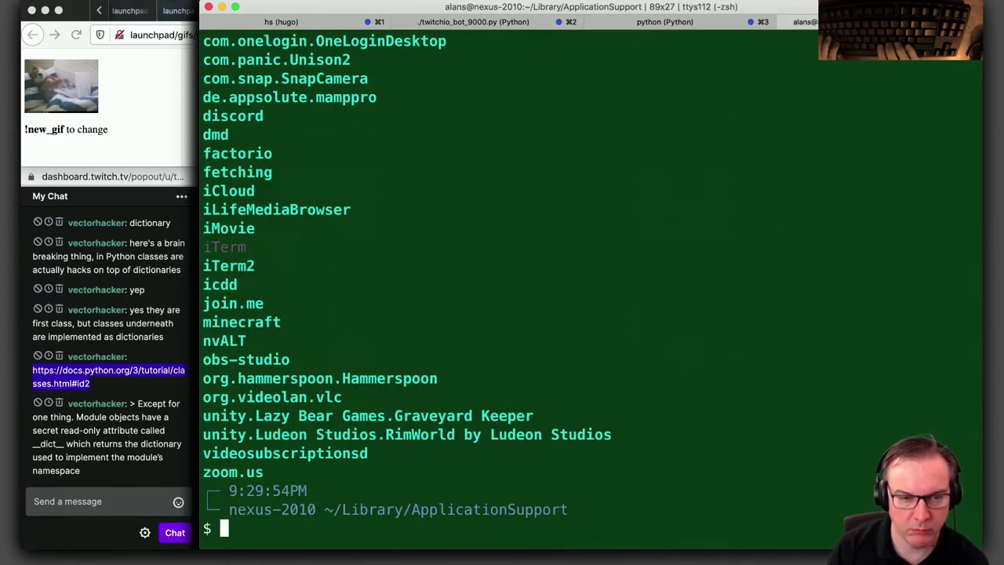
Change into the JetBrains subdirectory of ApplicationSupport and list its contents
{"action": "key", "text": "super+Tab"}
{"action": "key", "text": "super+Tab"}
{"action": "type", "text": "c"}
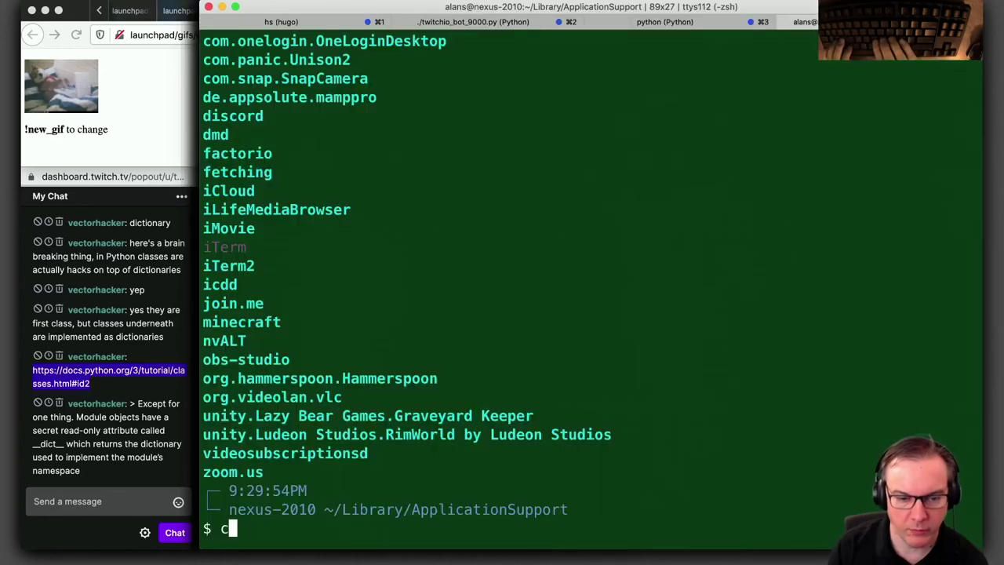
{"action": "type", "text": "d Je"}
{"action": "key", "text": "Tab"}
{"action": "key", "text": "Return"}
{"action": "type", "text": "ls"}
{"action": "key", "text": "Return"}
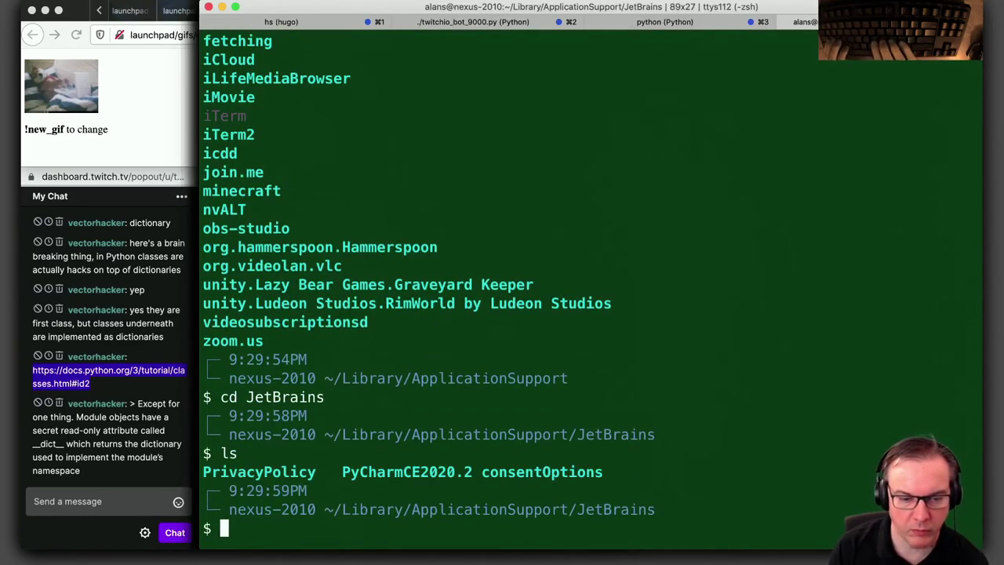
Change into the PyCharmCE2020.2 directory and show a detailed listing of its files
{"action": "key", "text": "super+Tab"}
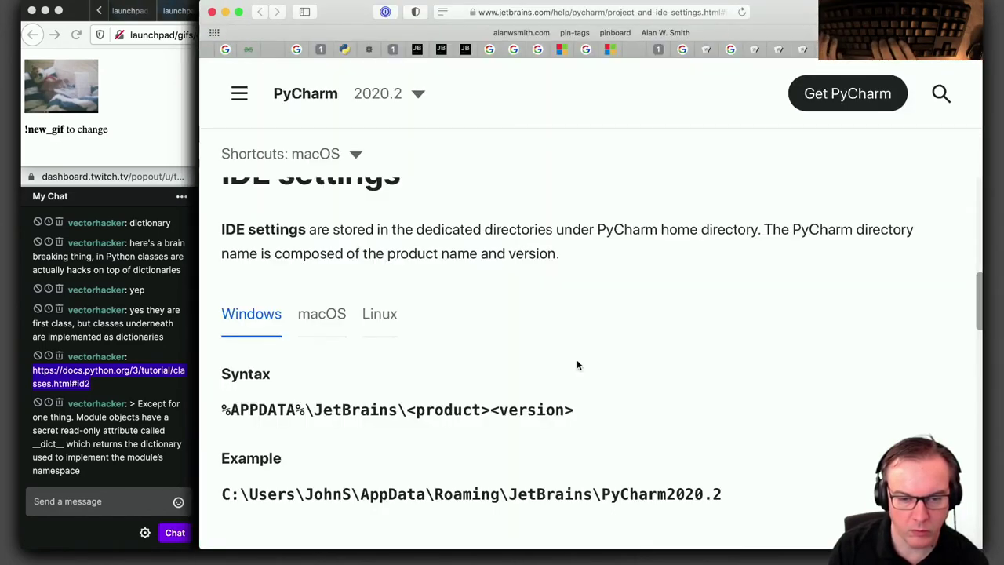
{"action": "key", "text": "super+Tab"}
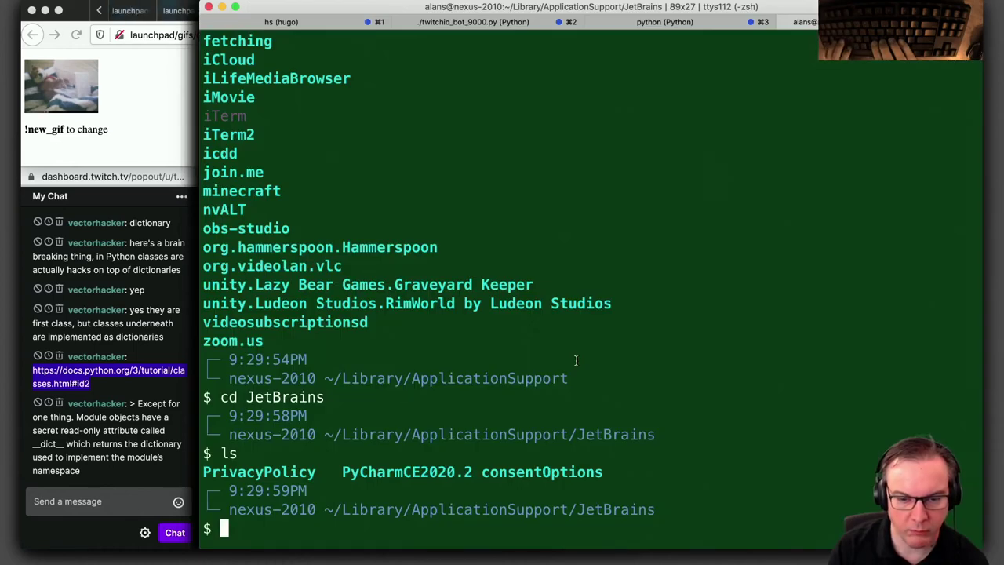
{"action": "type", "text": "cd P"}
{"action": "key", "text": "Tab"}
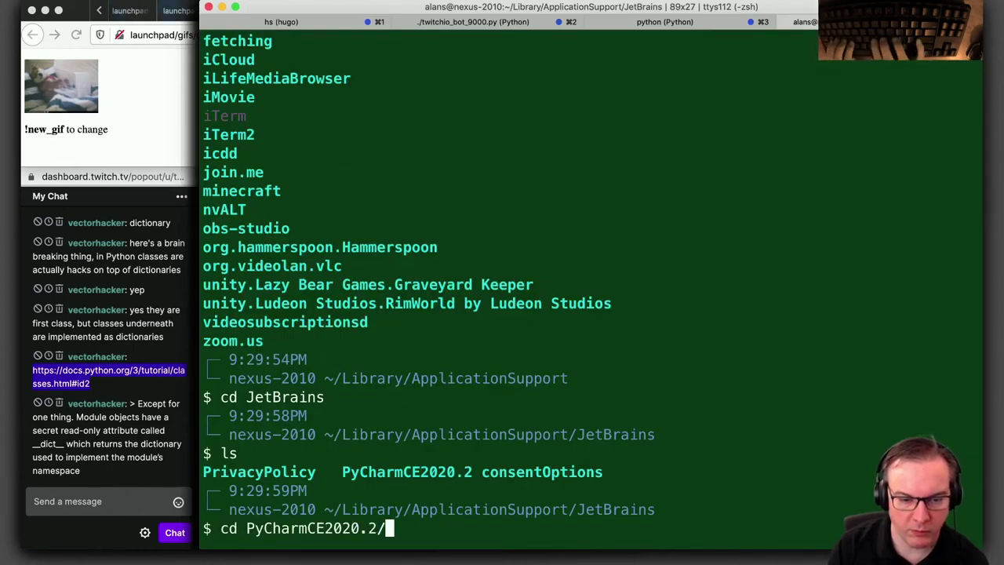
{"action": "key", "text": "Return"}
{"action": "type", "text": "ll"}
{"action": "key", "text": "Return"}
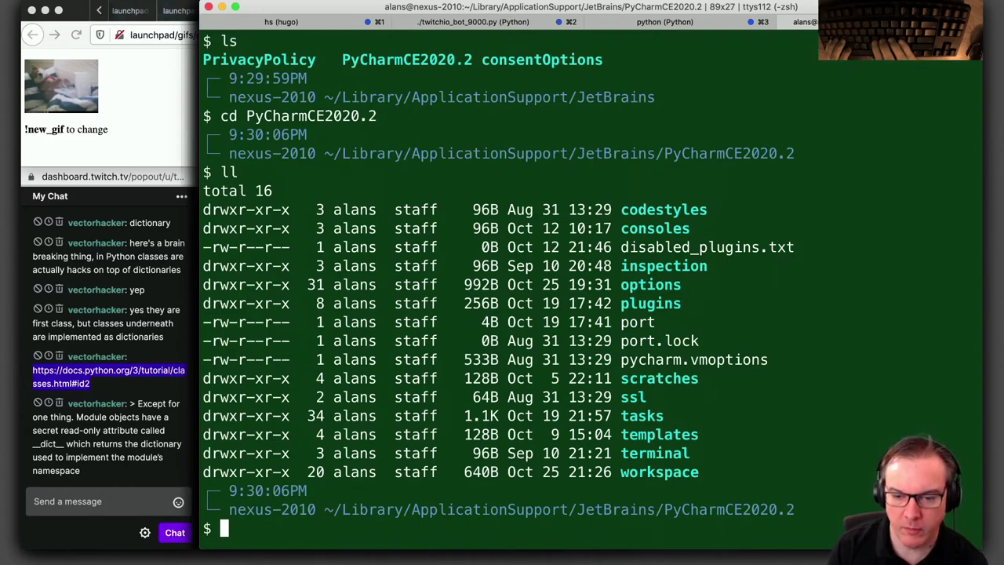
{"action": "type", "text": "gpre -"}
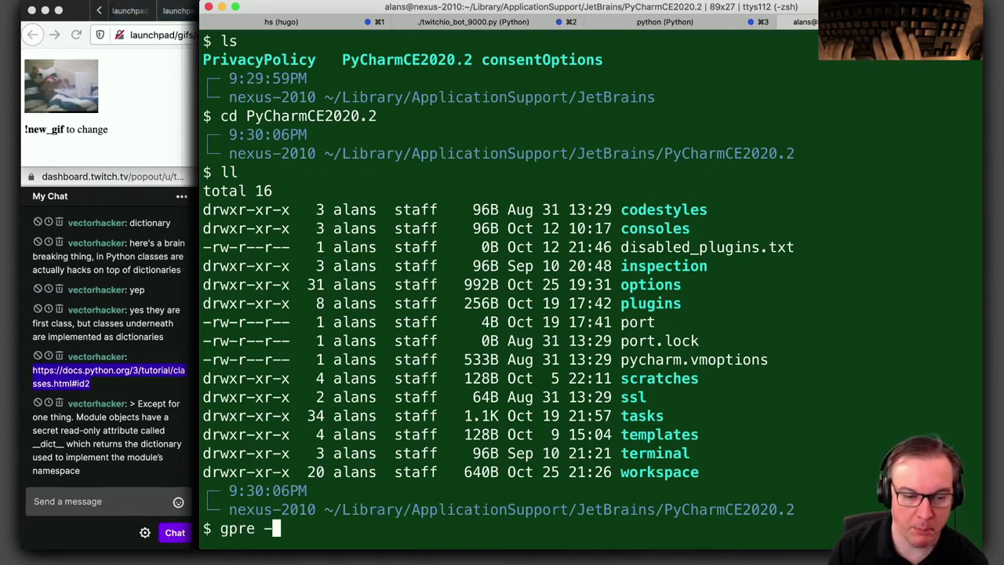
{"action": "key", "text": "BackSpace"}
{"action": "key", "text": "BackSpace"}
{"action": "key", "text": "BackSpace"}
{"action": "key", "text": "BackSpace"}
{"action": "type", "text": "rep "}
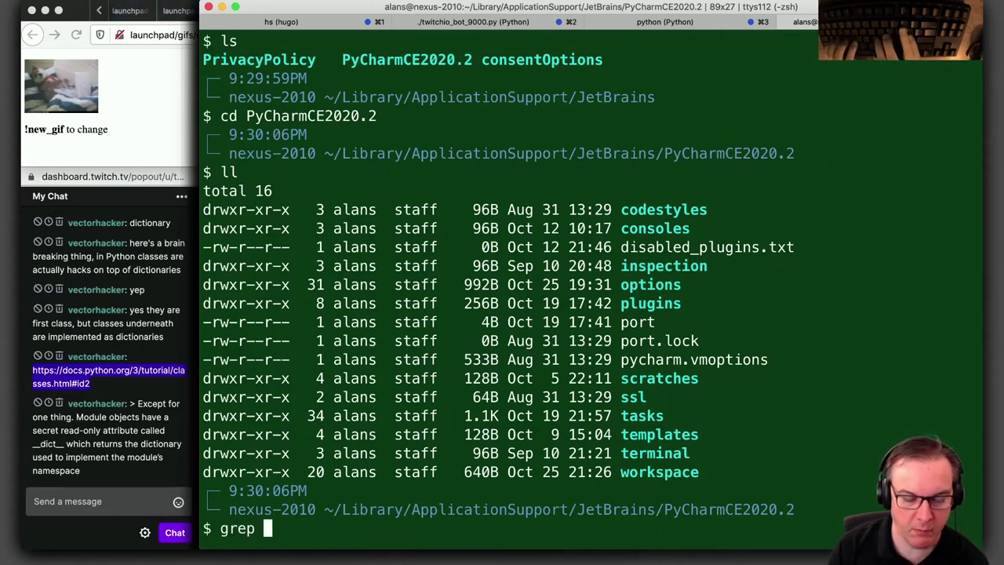
{"action": "type", "text": "-irl |"}
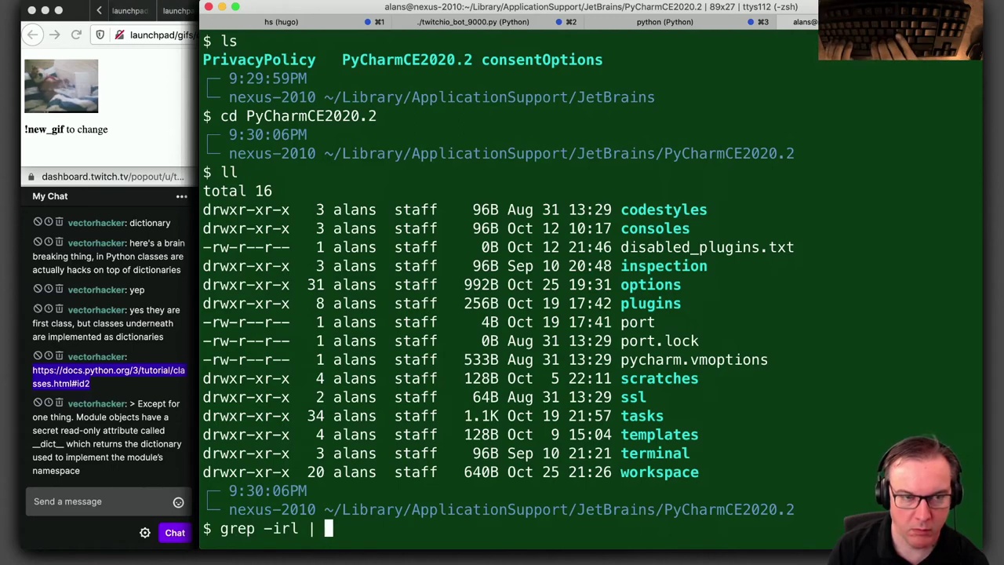
{"action": "key", "text": "Return"}
{"action": "key", "text": "ctrl+c"}
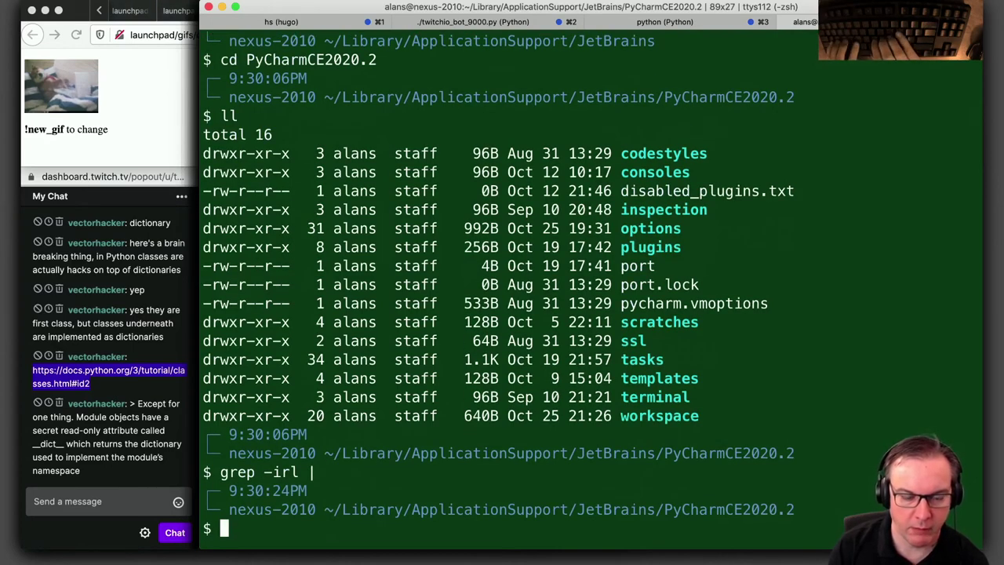
Search all files in the PyCharmCE2020.2 directory with grep -irl for the word font
{"action": "type", "text": "pgre"}
{"action": "key", "text": "BackSpace"}
{"action": "key", "text": "BackSpace"}
{"action": "key", "text": "BackSpace"}
{"action": "key", "text": "BackSpace"}
{"action": "type", "text": "grep"}
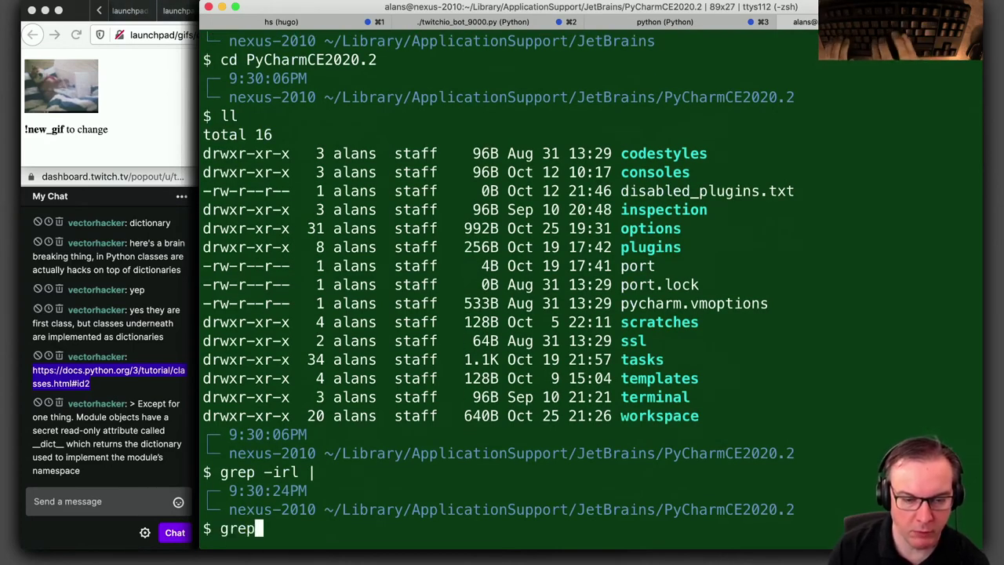
{"action": "type", "text": " -irl "}
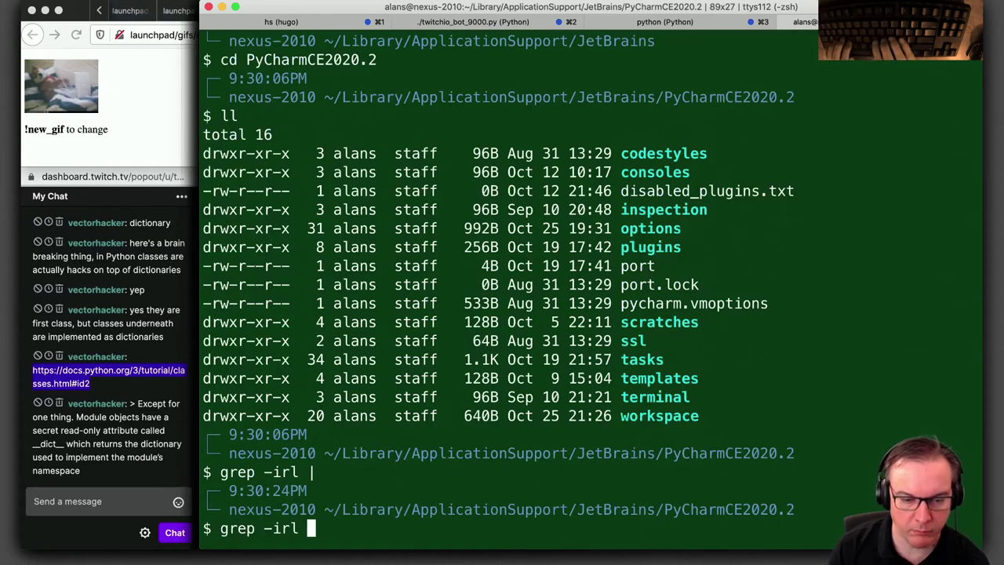
{"action": "type", "text": "font *"}
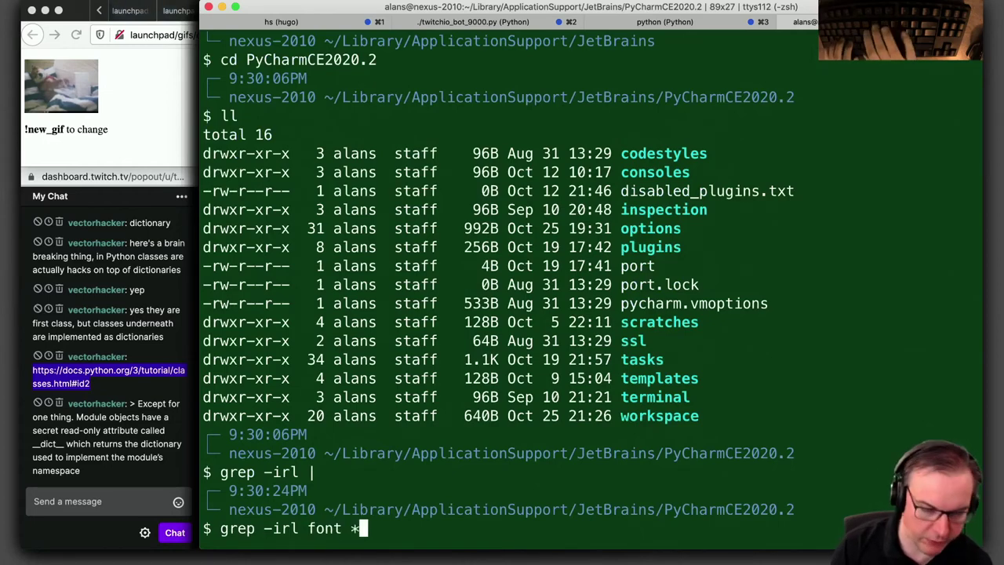
{"action": "key", "text": "Return"}
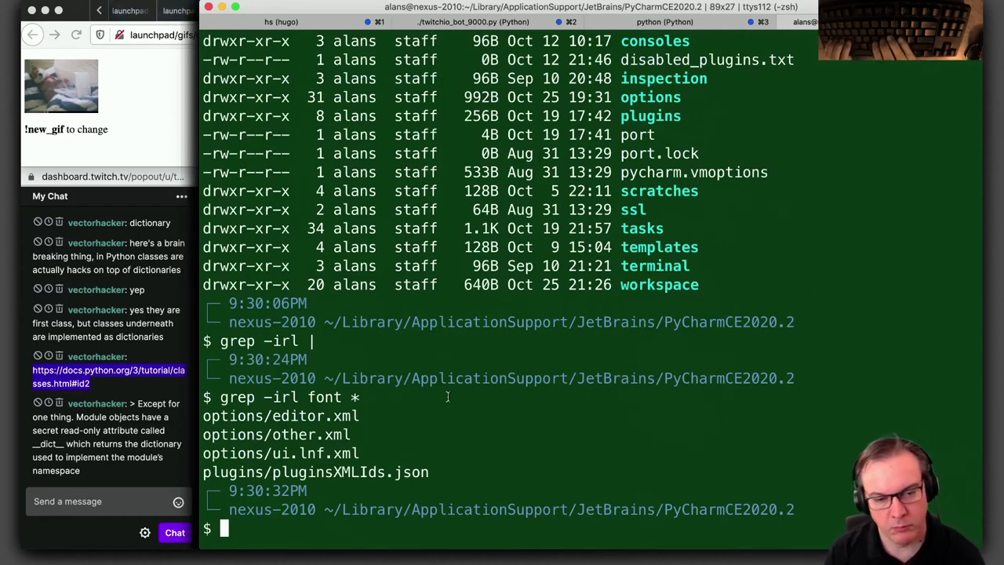
Open options/editor.xml from the terminal and place the cursor in the DefaultFont component's FONT_SIZE value
{"action": "type", "text": "open options/"}
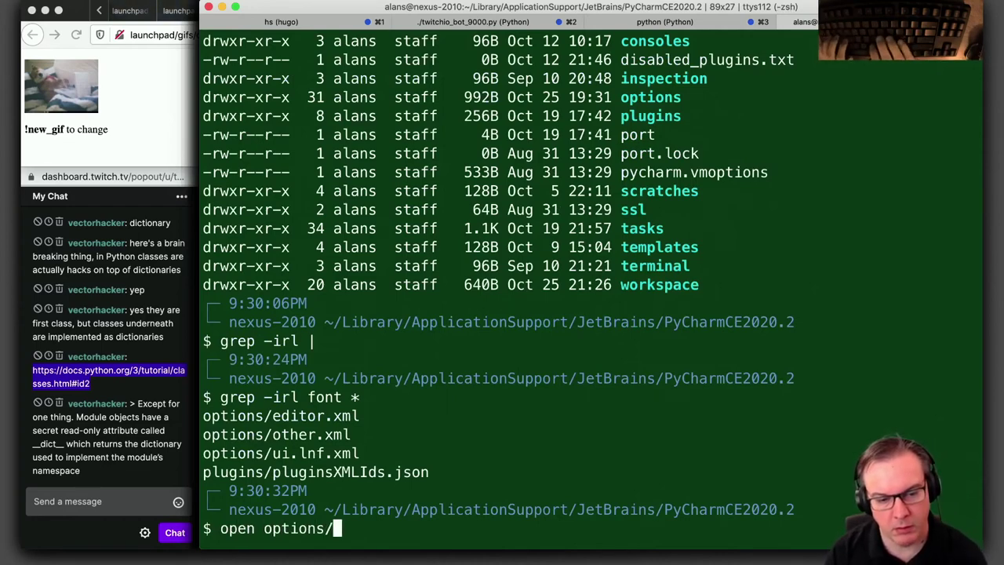
{"action": "type", "text": "ed"}
{"action": "key", "text": "Tab"}
{"action": "key", "text": "Return"}
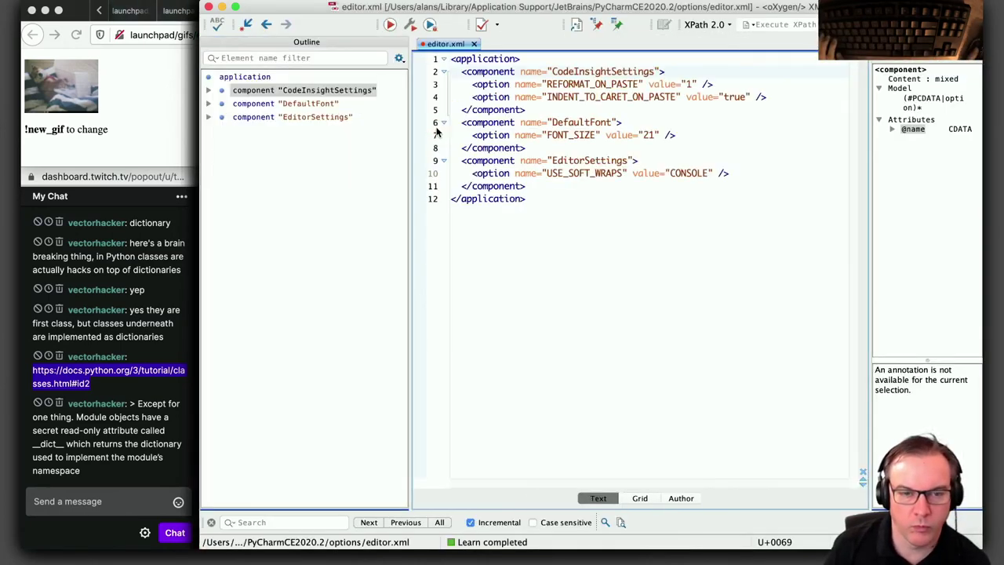
{"action": "left_click", "coordinate": [643, 135]}
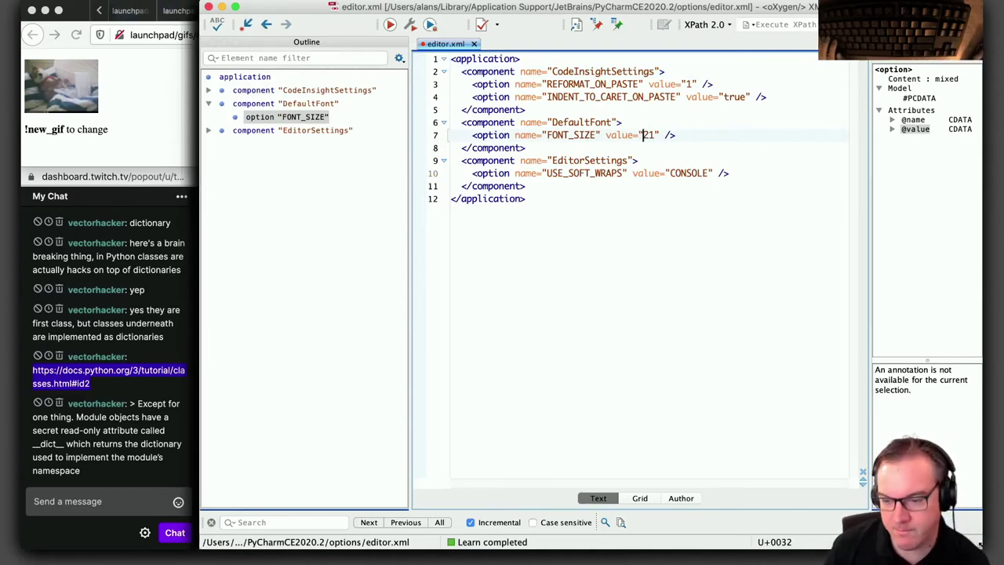
Move and widen the XML editor window so the editor.xml code stays readable alongside the other windows
{"action": "double_click", "coordinate": [617, 7]}
{"action": "left_click_drag", "start_coordinate": [604, 7], "coordinate": [238, 161]}
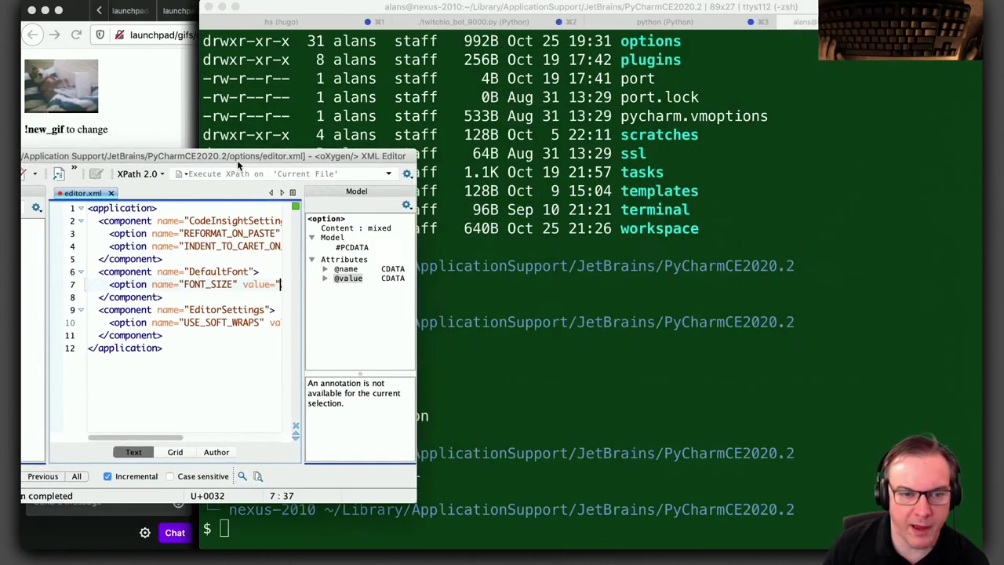
{"action": "left_click_drag", "start_coordinate": [413, 369], "coordinate": [616, 368]}
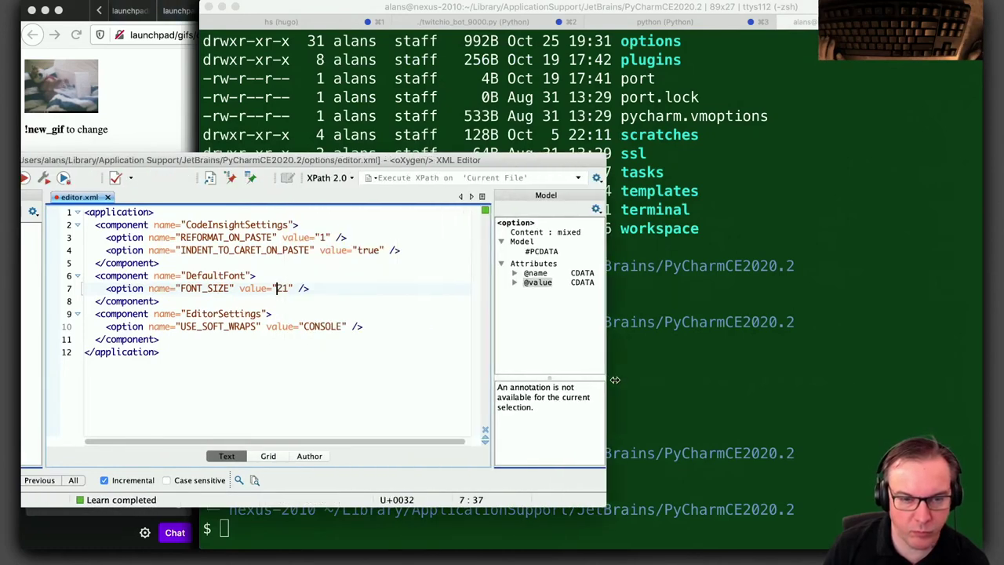
{"action": "left_click_drag", "start_coordinate": [437, 166], "coordinate": [432, 324]}
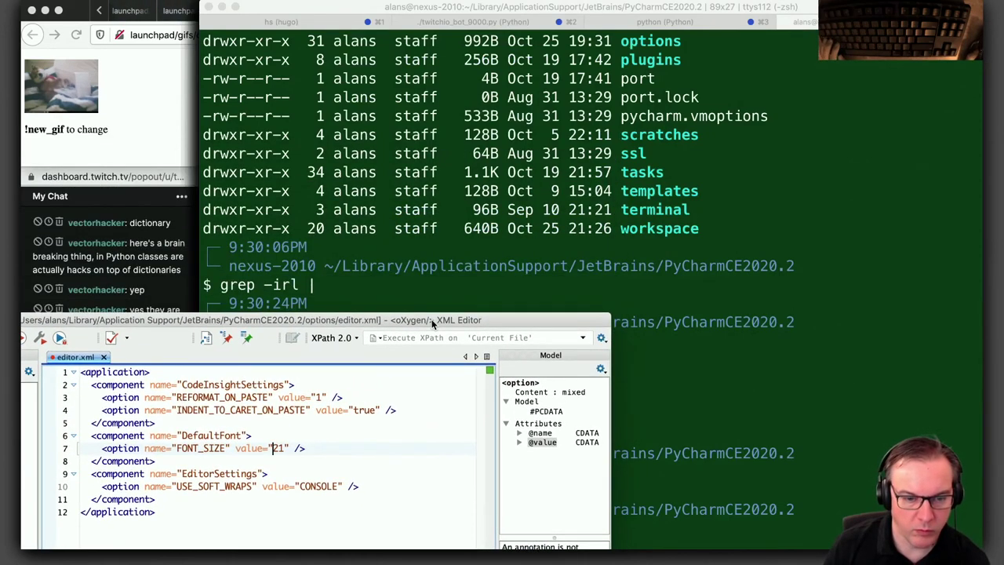
Switch to PyCharm and open url_archiver.py from the page_archiver project
{"action": "key", "text": "alt+space"}
{"action": "type", "text": "py"}
{"action": "key", "text": "Return"}
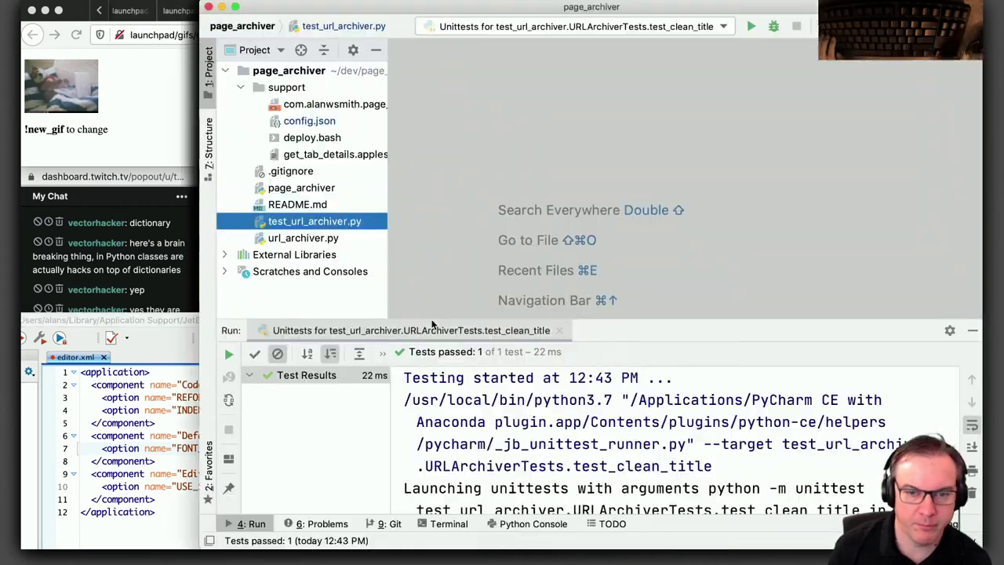
{"action": "double_click", "coordinate": [303, 238]}
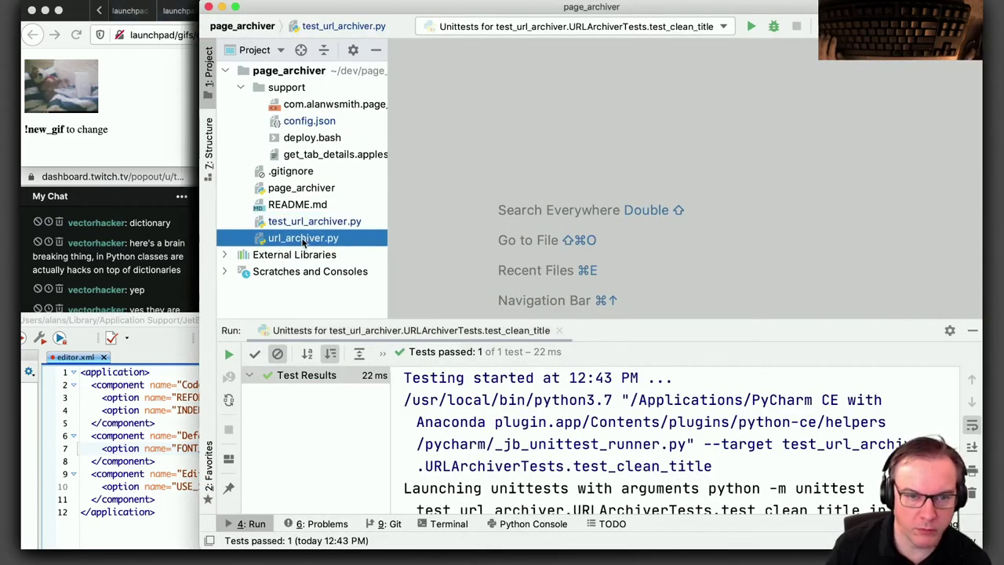
{"action": "left_click", "coordinate": [547, 191]}
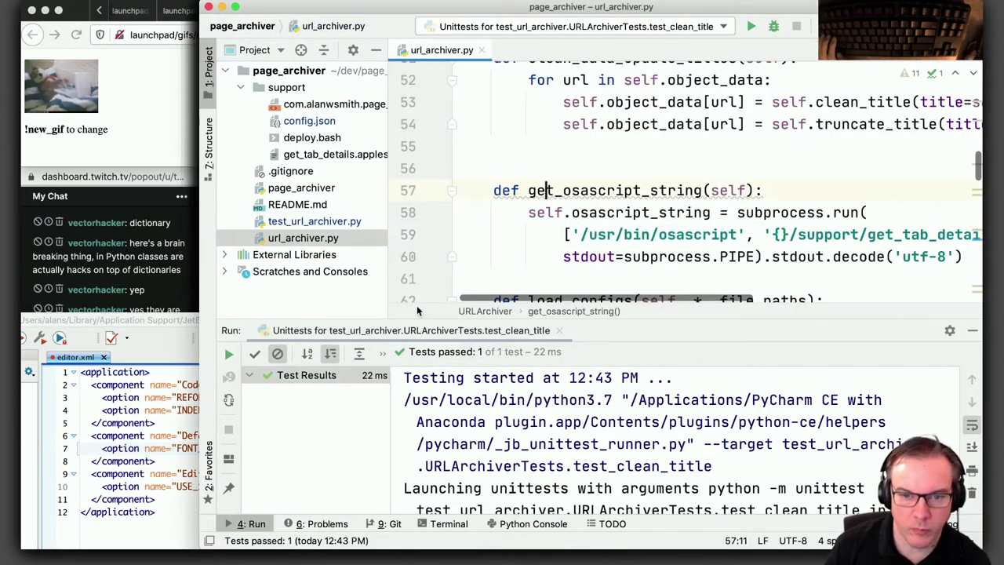
Return to editor.xml in the XML editor, set the FONT_SIZE value to 14 and save
{"action": "left_click", "coordinate": [156, 333]}
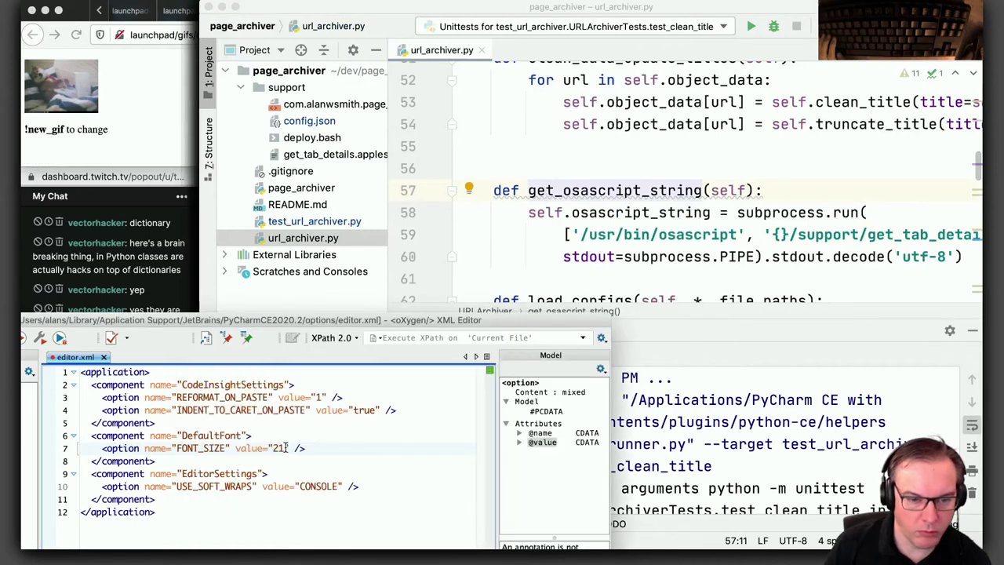
{"action": "double_click", "coordinate": [287, 447]}
{"action": "type", "text": "14"}
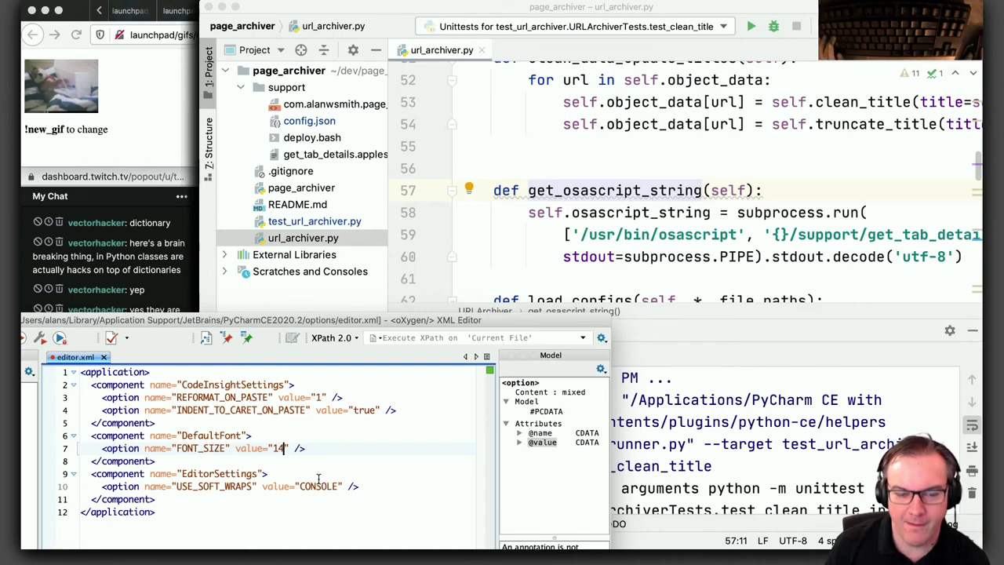
Go back to PyCharm and reopen url_archiver.py to check its code font size
{"action": "left_click", "coordinate": [603, 269]}
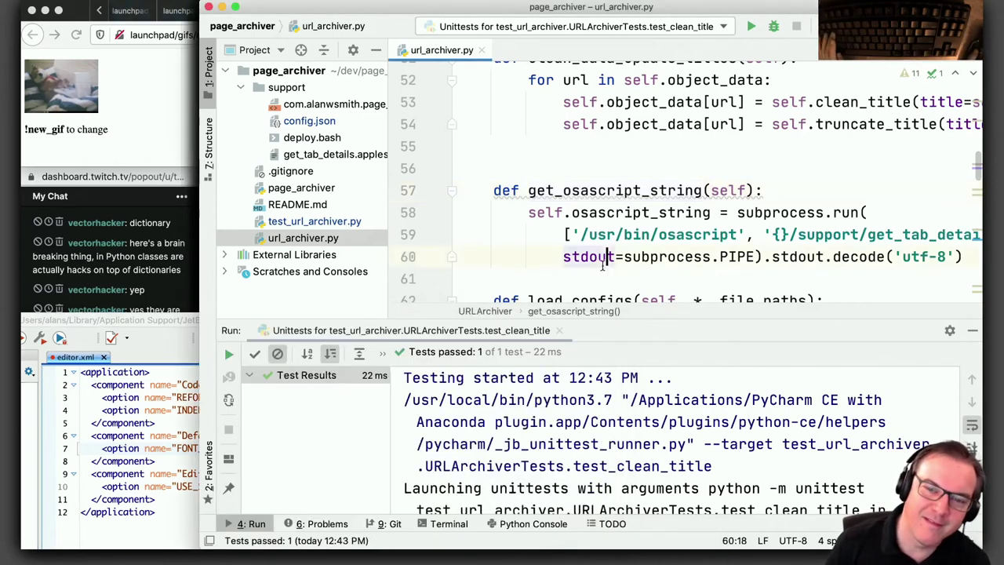
{"action": "key", "text": "super+w"}
{"action": "double_click", "coordinate": [329, 242]}
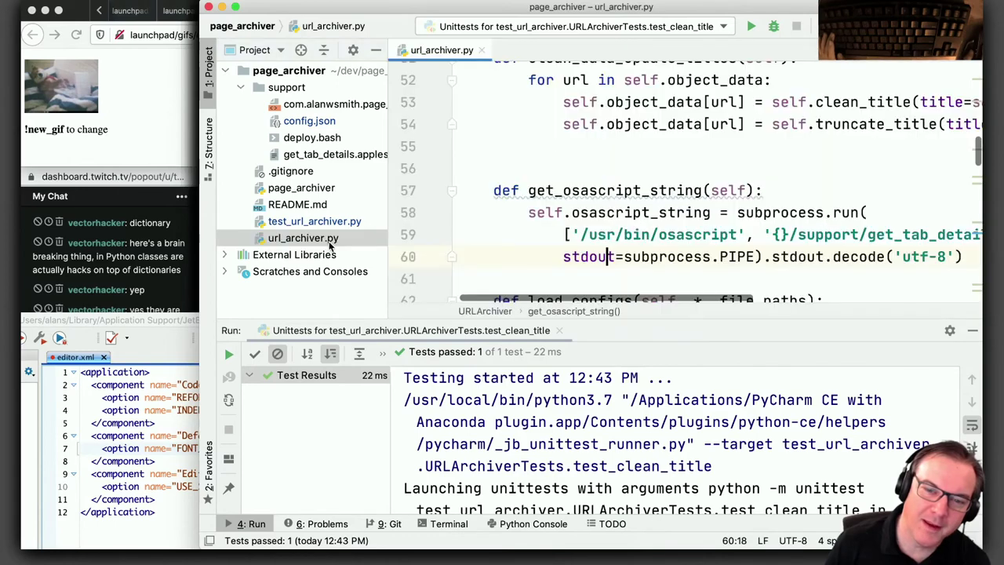
{"action": "left_click", "coordinate": [595, 234]}
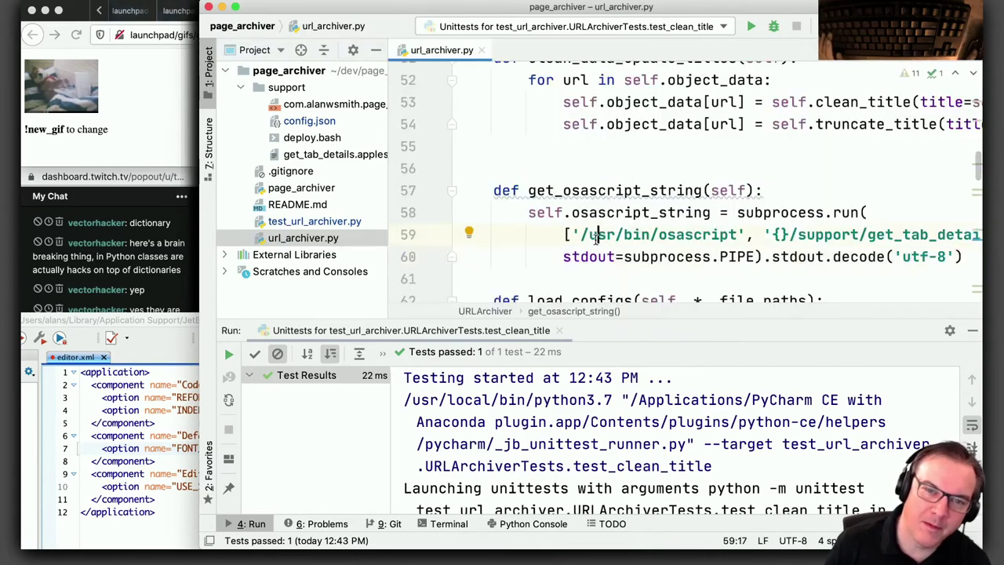
Quit PyCharm and relaunch it to load the edited font setting
{"action": "key", "text": "super+4"}
{"action": "key", "text": "super+Tab"}
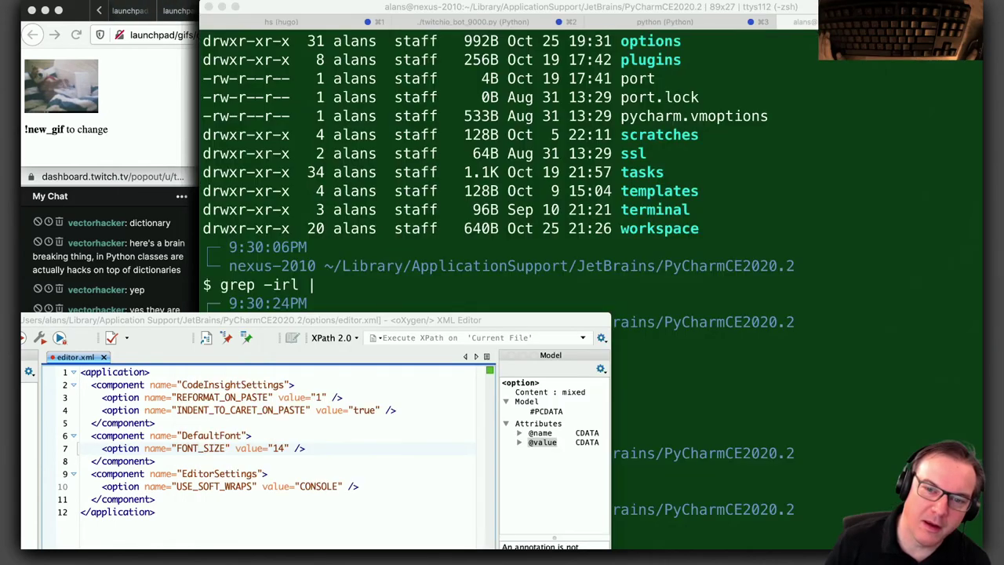
{"action": "key", "text": "alt+space"}
{"action": "key", "text": "Escape"}
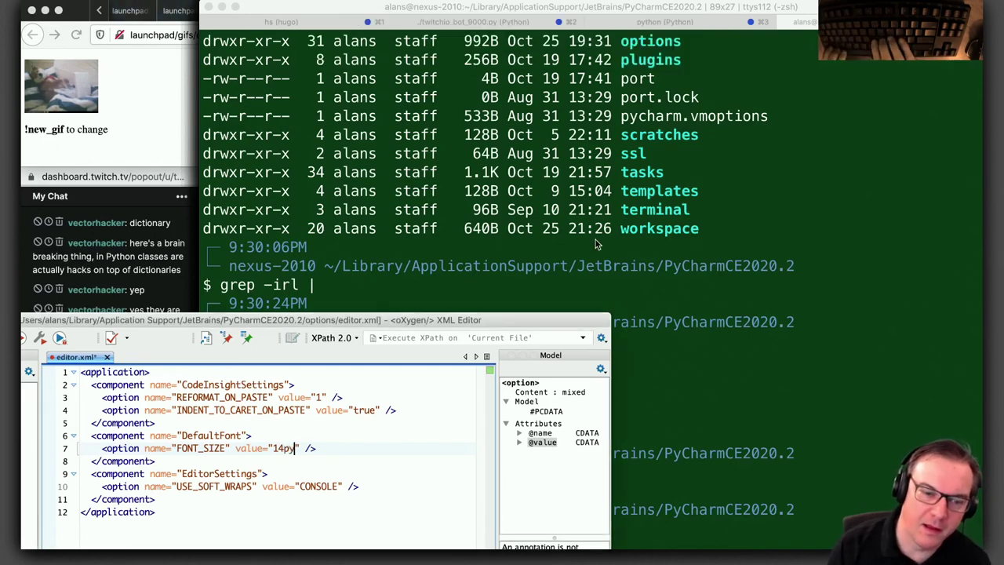
{"action": "key", "text": "alt+space"}
{"action": "type", "text": "p"}
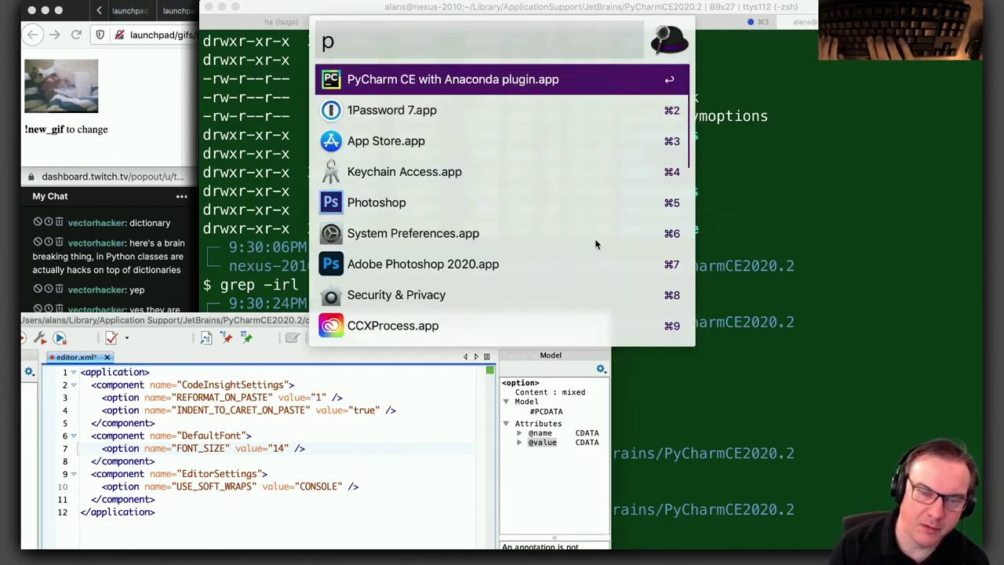
{"action": "key", "text": "Escape"}
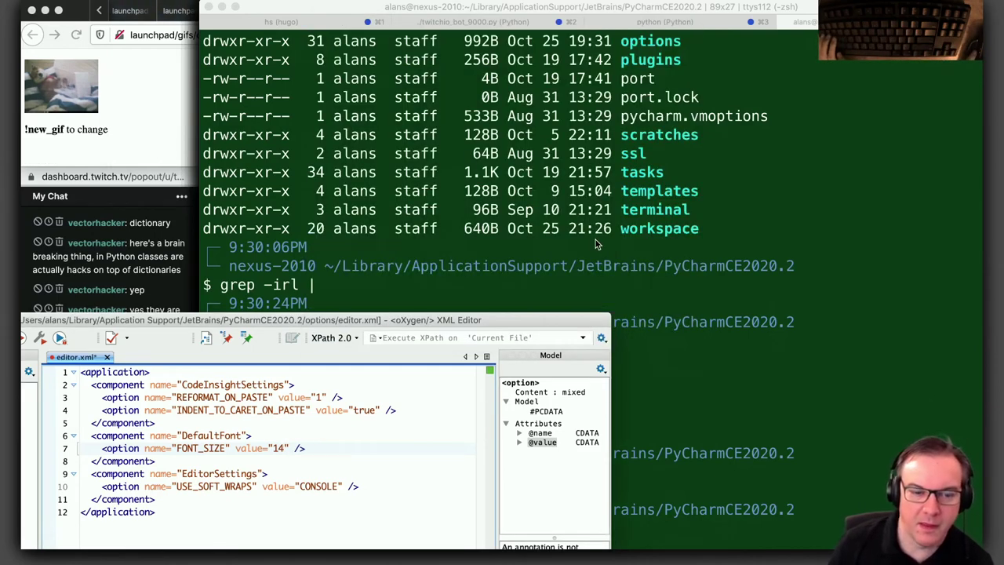
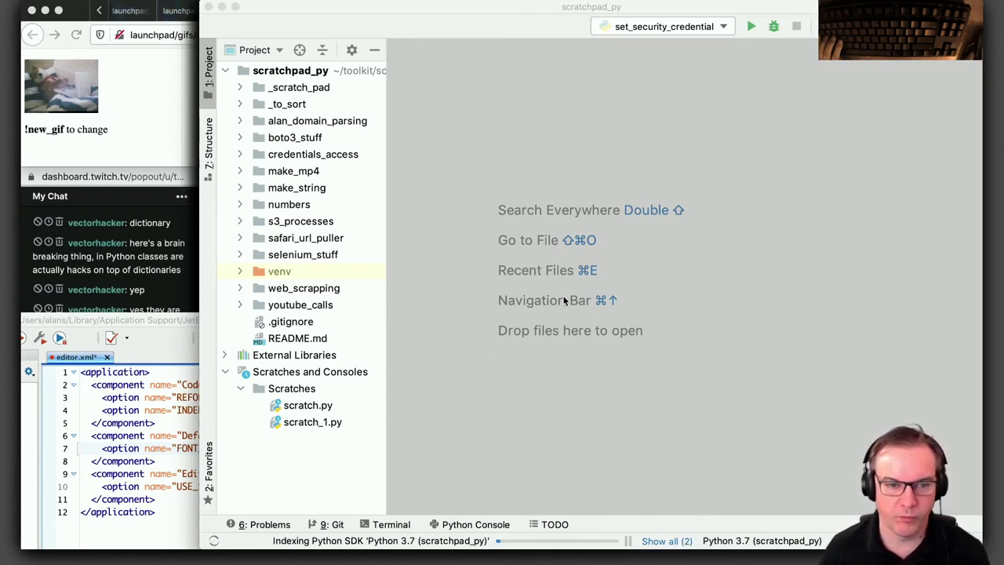
{"action": "left_click", "coordinate": [486, 306]}
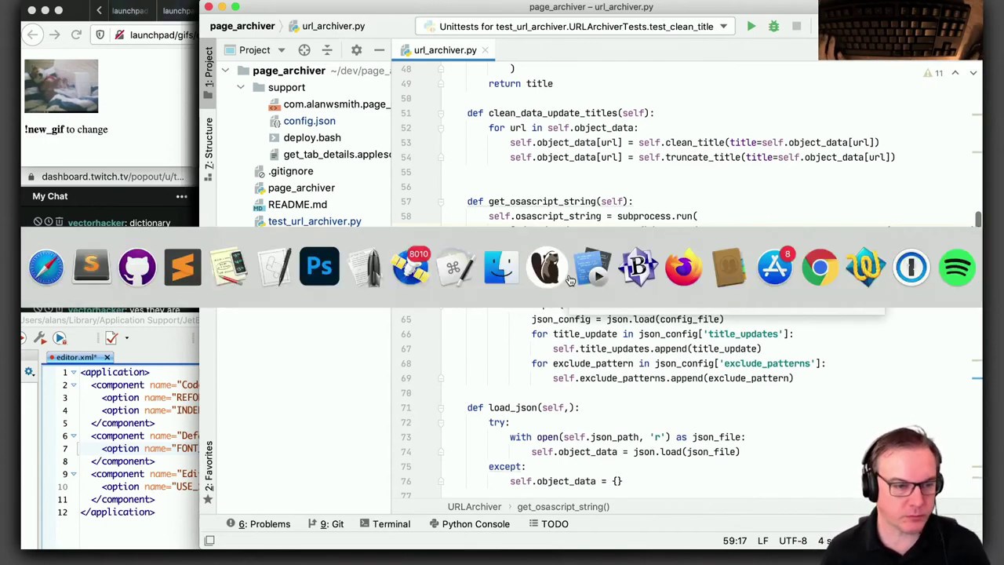
Switch to Keyboard Maestro and review the Execute Macro actions in the Prep-For-Stream macro
{"action": "left_click", "coordinate": [280, 264]}
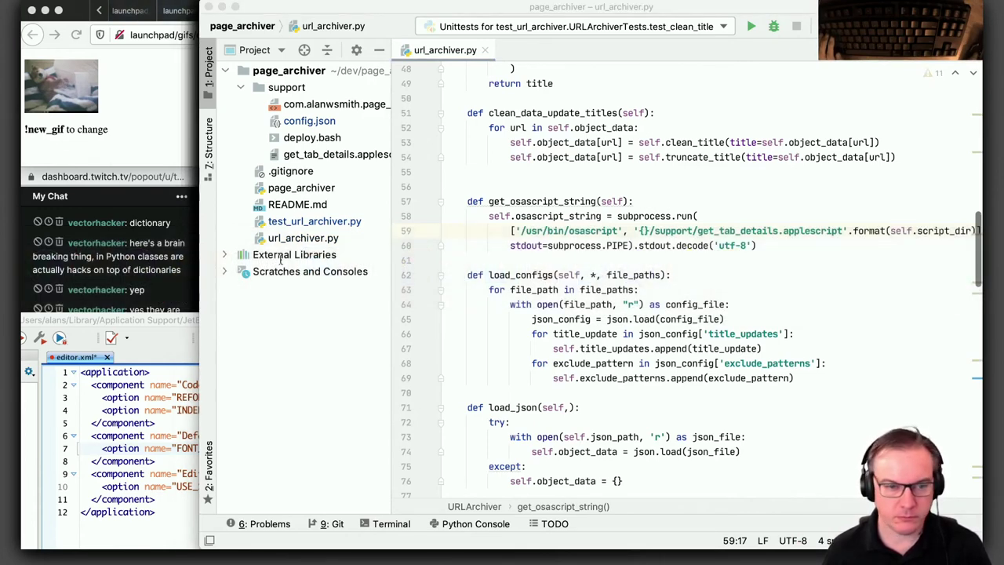
{"action": "mouse_move", "coordinate": [280, 263]}
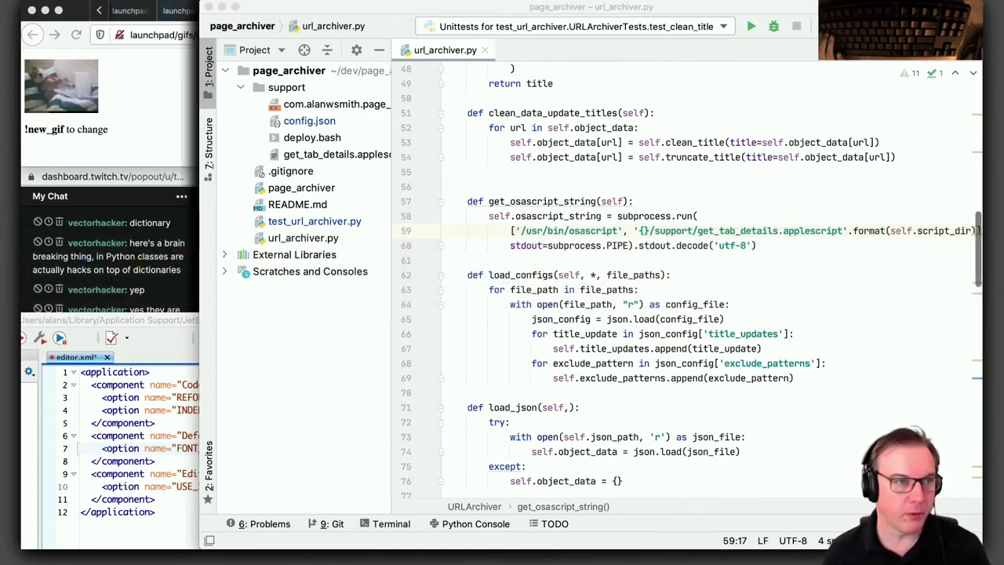
{"action": "mouse_move", "coordinate": [89, 268]}
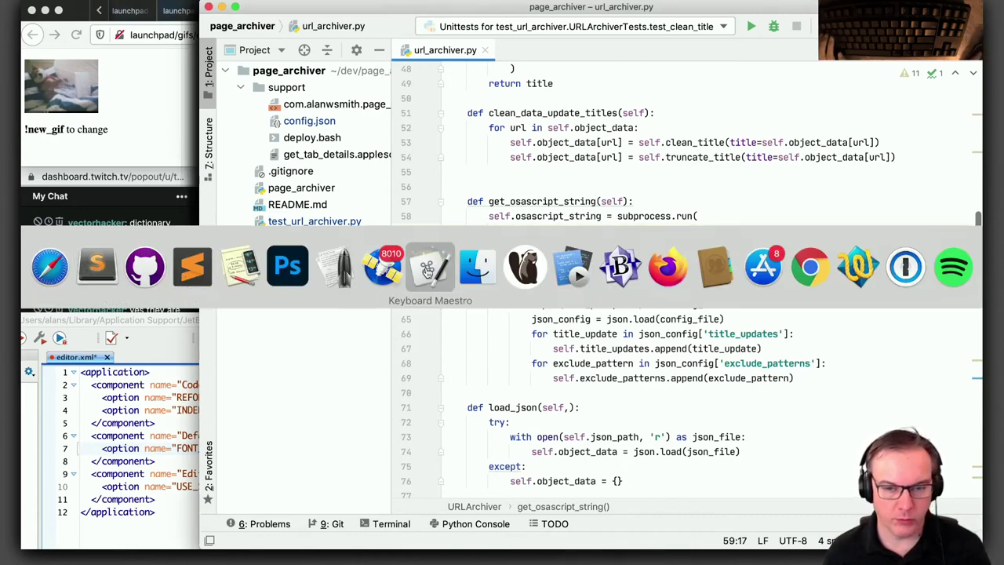
{"action": "left_click", "coordinate": [428, 269]}
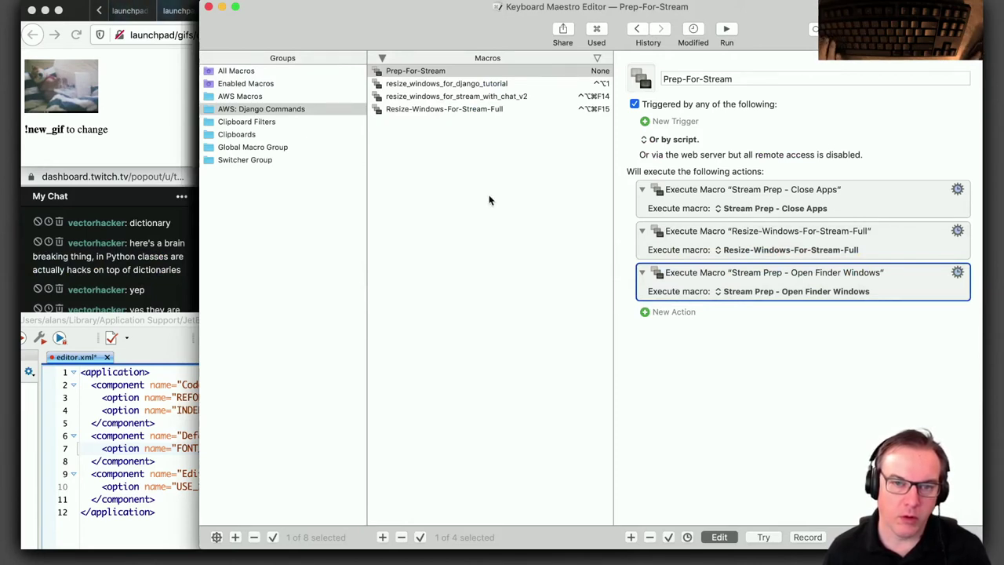
{"action": "left_click", "coordinate": [784, 208]}
{"action": "left_click", "coordinate": [775, 498]}
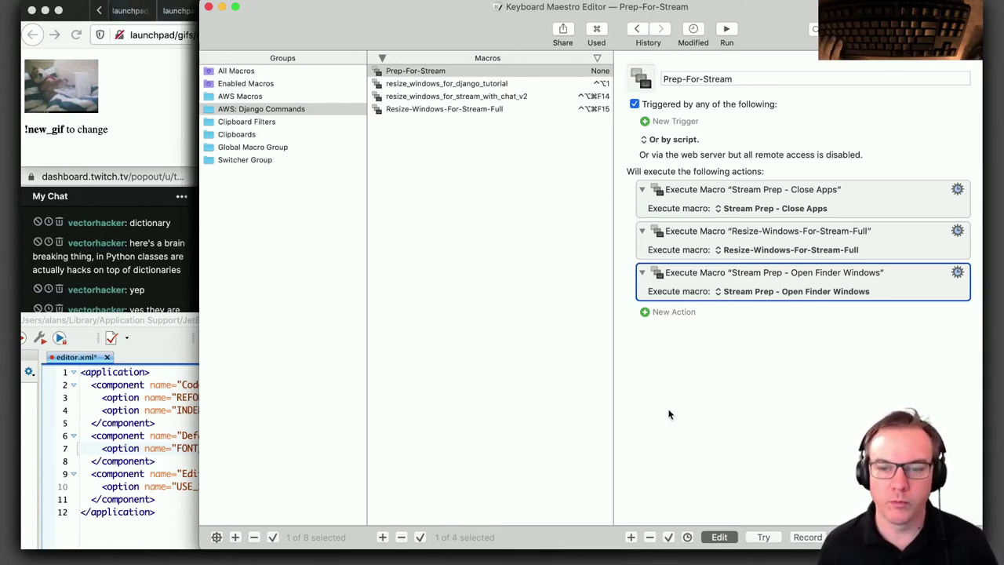
{"action": "left_click", "coordinate": [757, 204]}
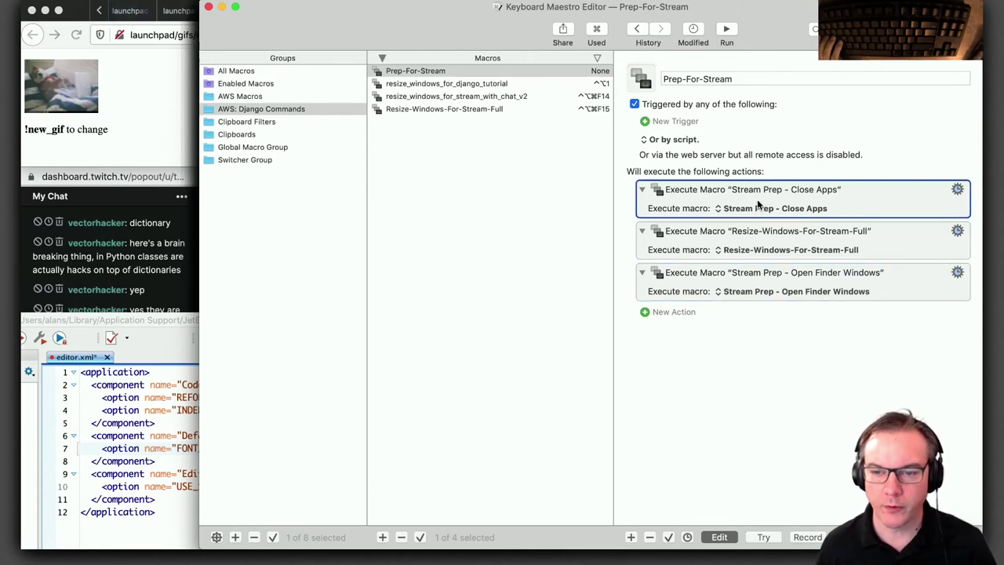
{"action": "left_click", "coordinate": [771, 247]}
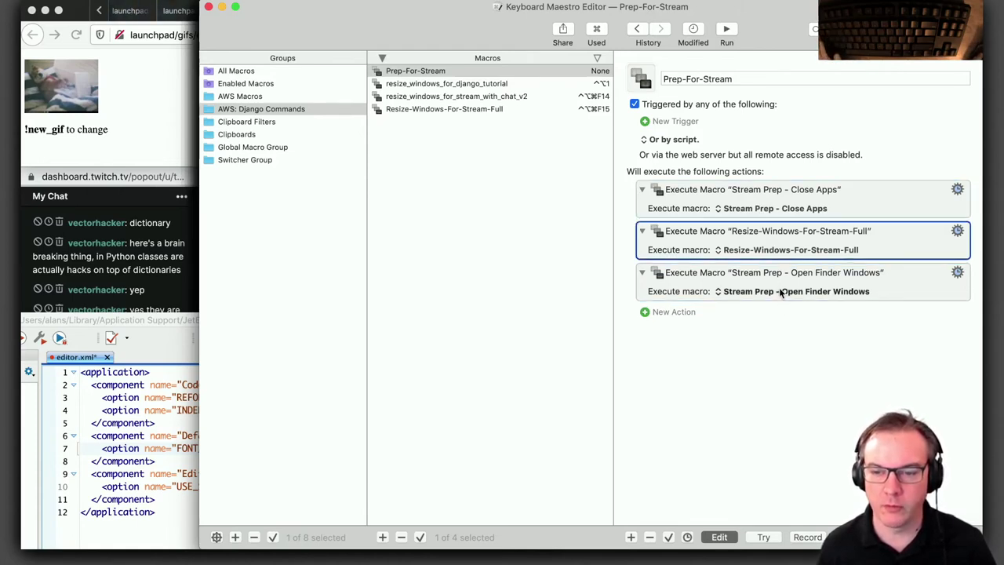
Review the Stream Prep macros in AWS Macros and the actions of Resize-Windows-For-Stream-Full in AWS: Django Commands
{"action": "left_click", "coordinate": [781, 293]}
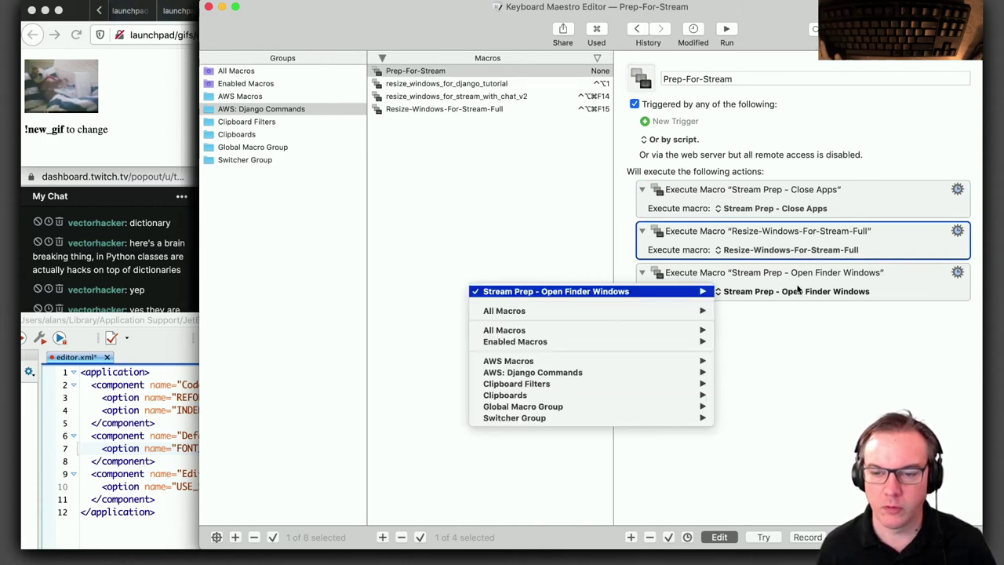
{"action": "left_click", "coordinate": [799, 290]}
{"action": "left_click", "coordinate": [801, 277]}
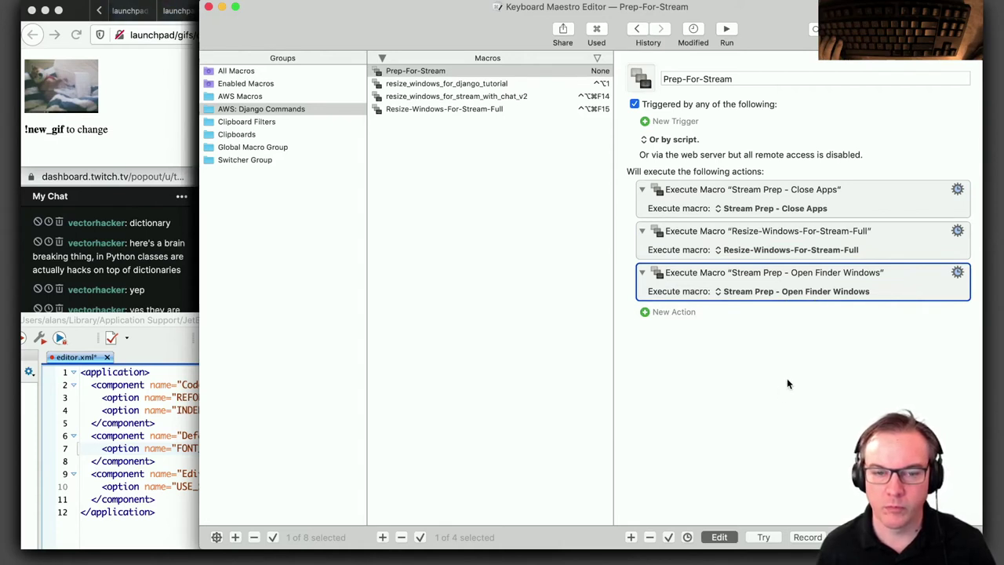
{"action": "left_click", "coordinate": [272, 97]}
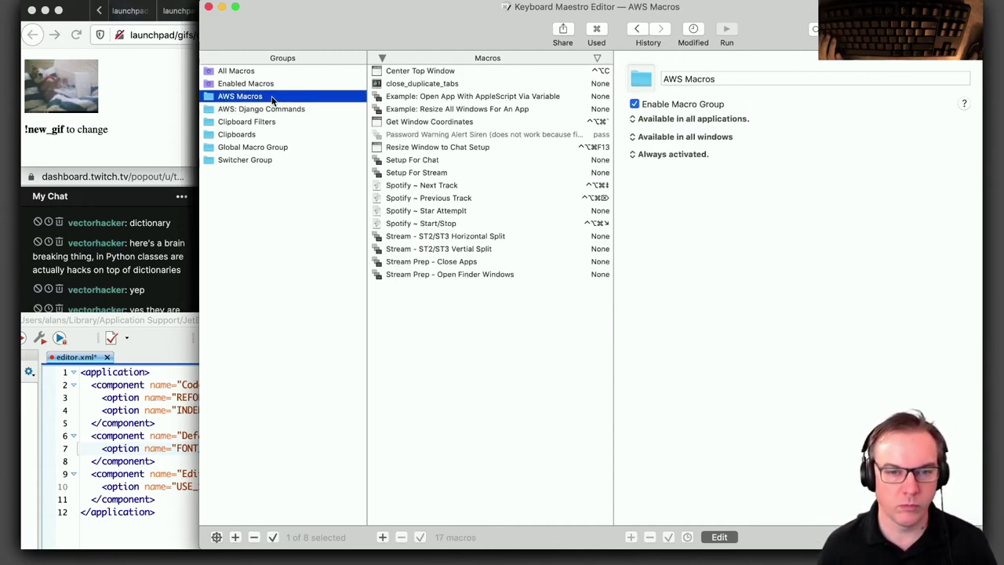
{"action": "left_click", "coordinate": [455, 276]}
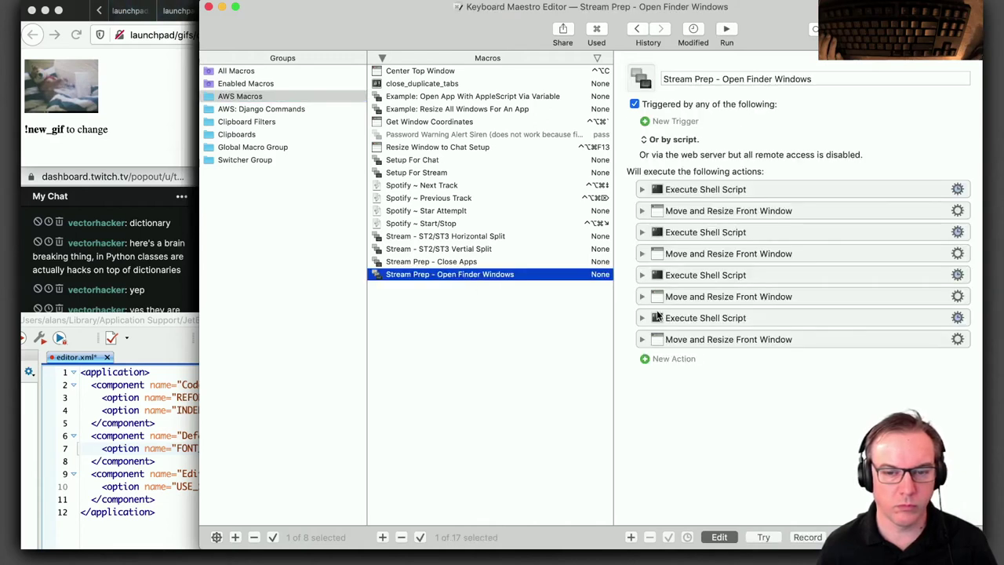
{"action": "left_click", "coordinate": [448, 264]}
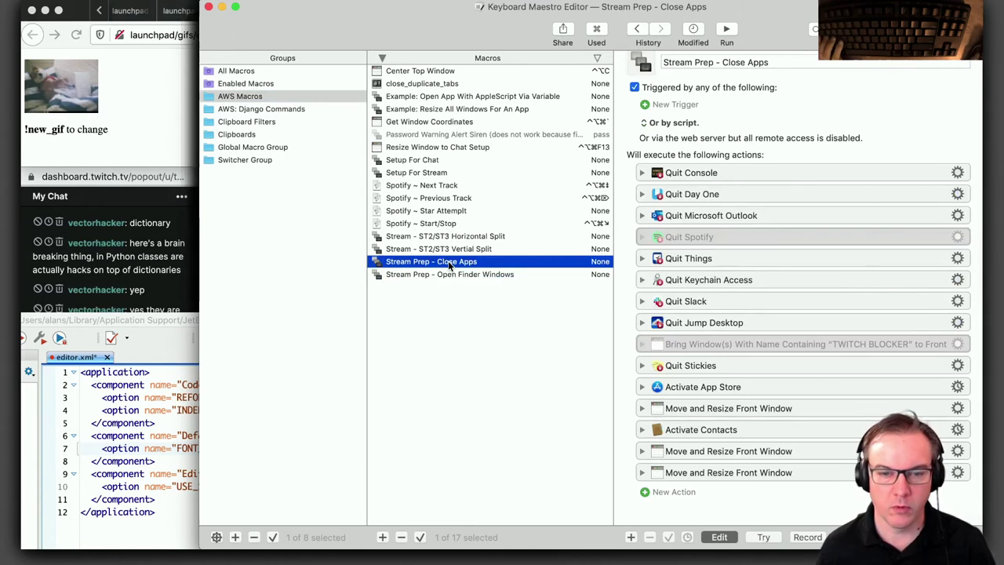
{"action": "left_click", "coordinate": [288, 110]}
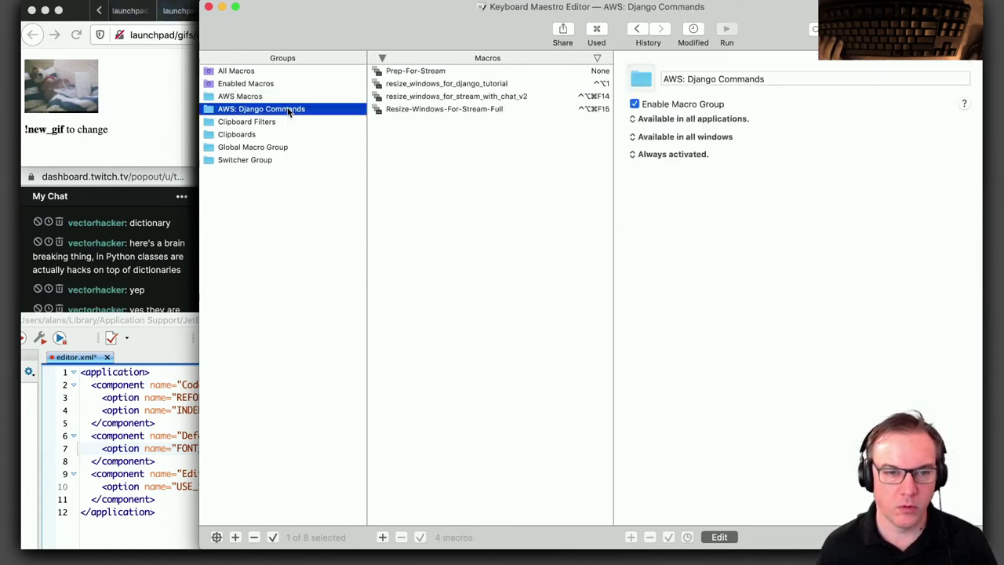
{"action": "left_click", "coordinate": [447, 109]}
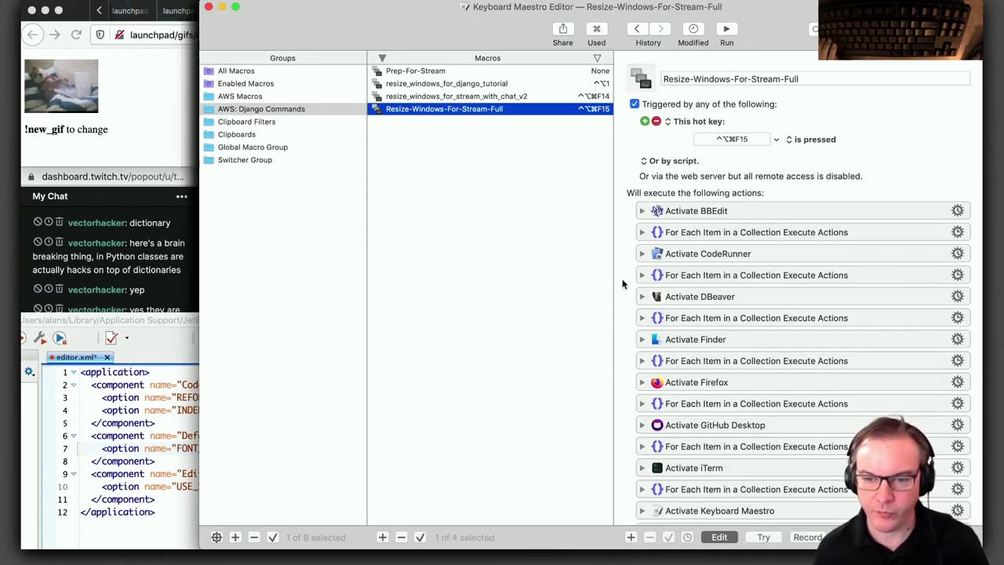
{"action": "scroll", "coordinate": [623, 284], "scroll_direction": "down", "scroll_amount": 10}
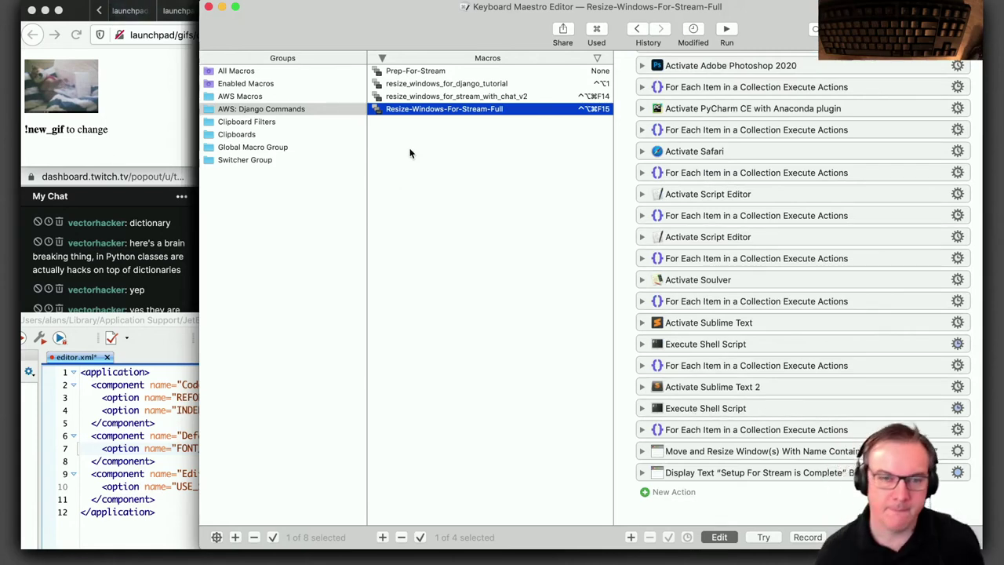
Create a new macro in the AWS: Django Commands group
{"action": "left_click", "coordinate": [383, 537]}
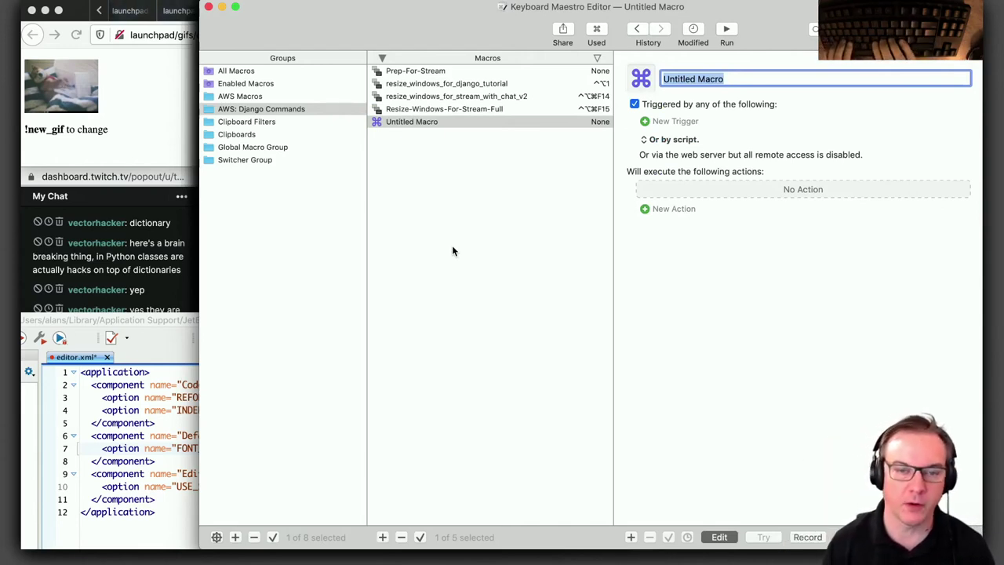
{"action": "type", "text": "Pret"}
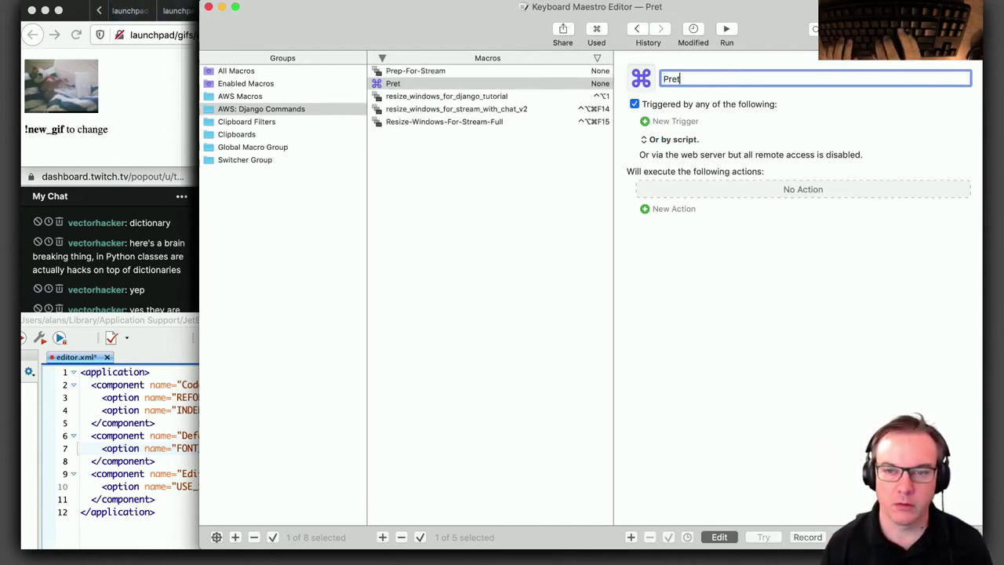
{"action": "key", "text": "BackSpace"}
{"action": "type", "text": "p-For"}
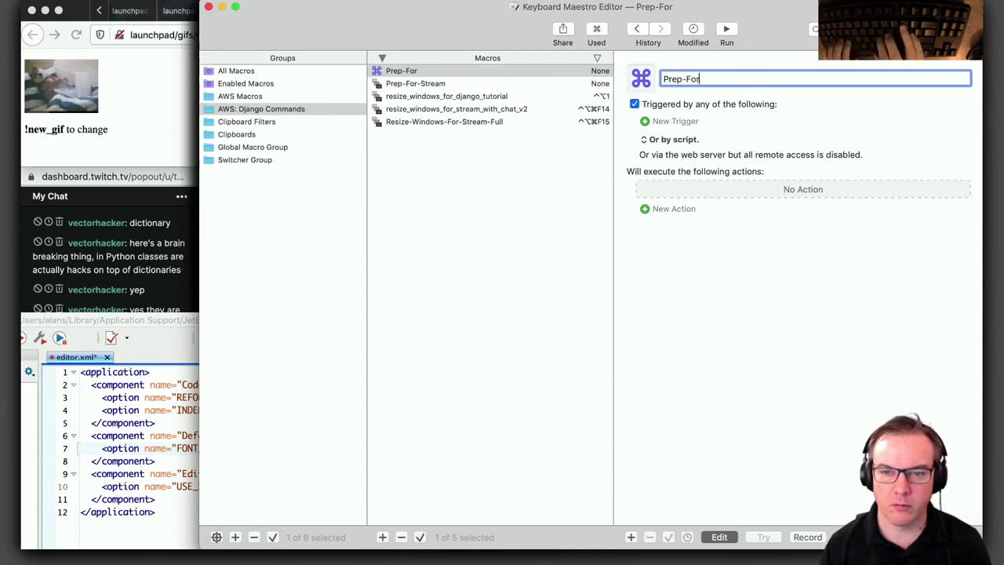
{"action": "type", "text": "-Str"}
{"action": "key", "text": "BackSpace"}
{"action": "key", "text": "BackSpace"}
{"action": "key", "text": "BackSpace"}
{"action": "key", "text": "BackSpace"}
{"action": "key", "text": "BackSpace"}
{"action": "key", "text": "BackSpace"}
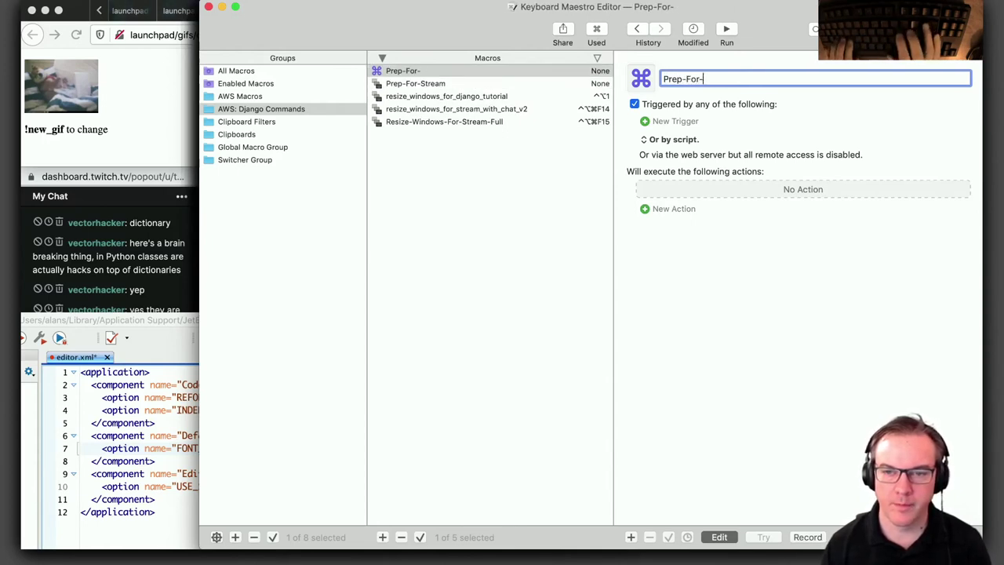
{"action": "key", "text": "BackSpace"}
{"action": "key", "text": "BackSpace"}
{"action": "key", "text": "BackSpace"}
{"action": "key", "text": "BackSpace"}
{"action": "key", "text": "BackSpace"}
{"action": "key", "text": "BackSpace"}
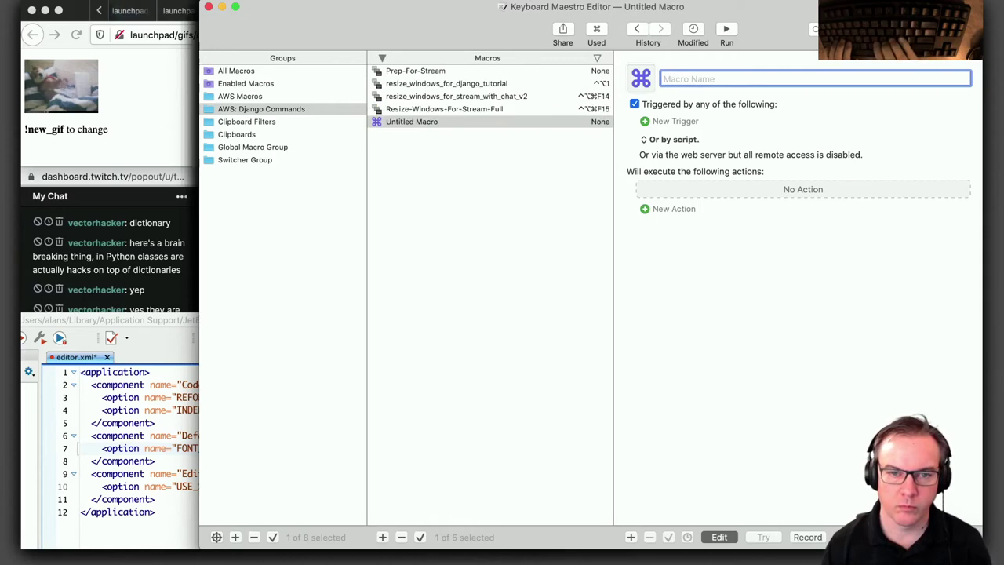
Name the new macro "Stream Prep: Update Configs"
{"action": "type", "text": "Stream Prep"}
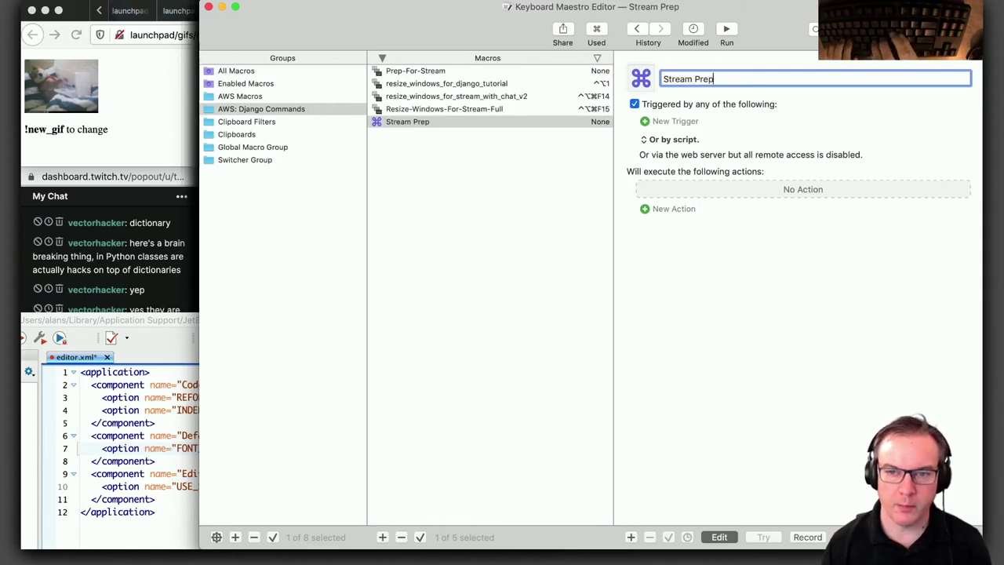
{"action": "key", "text": "BackSpace"}
{"action": "key", "text": "BackSpace"}
{"action": "key", "text": "BackSpace"}
{"action": "key", "text": "BackSpace"}
{"action": "key", "text": "BackSpace"}
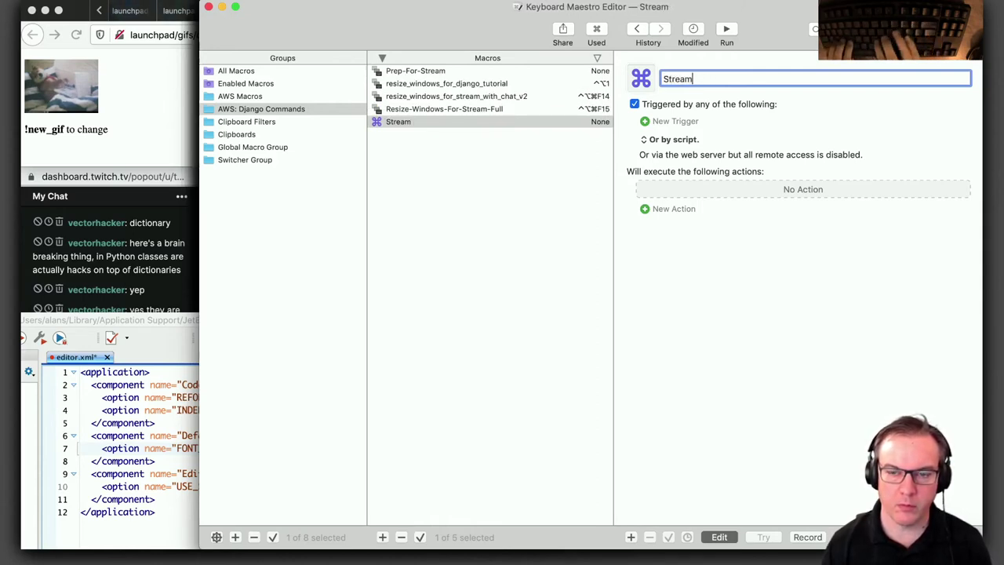
{"action": "type", "text": "Pre"}
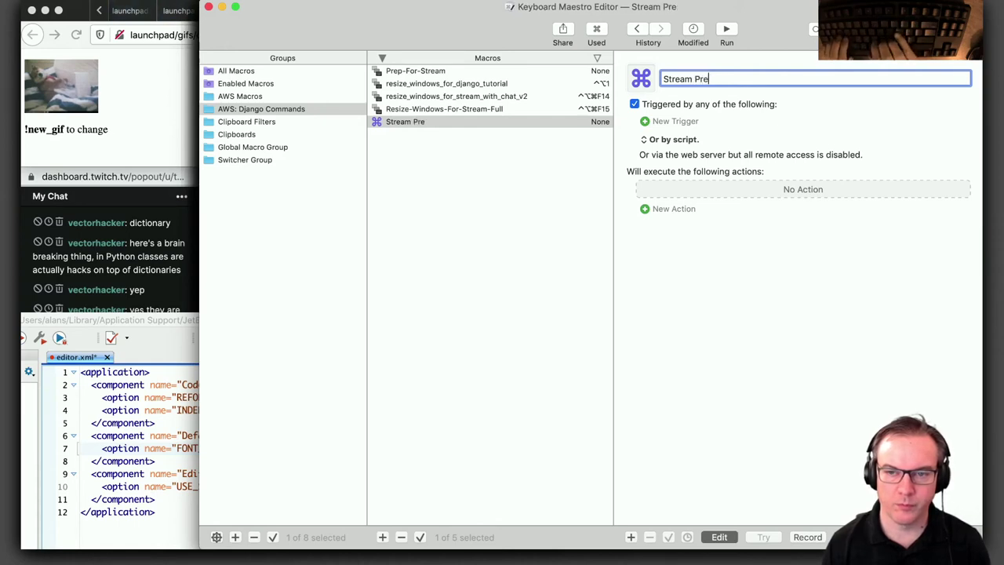
{"action": "type", "text": "p: "}
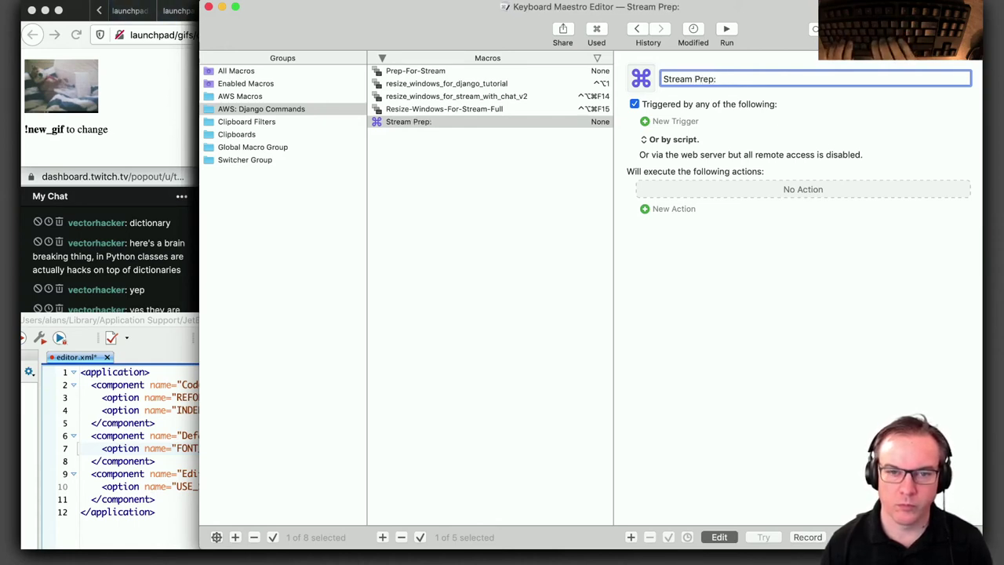
{"action": "type", "text": "Update Confi"}
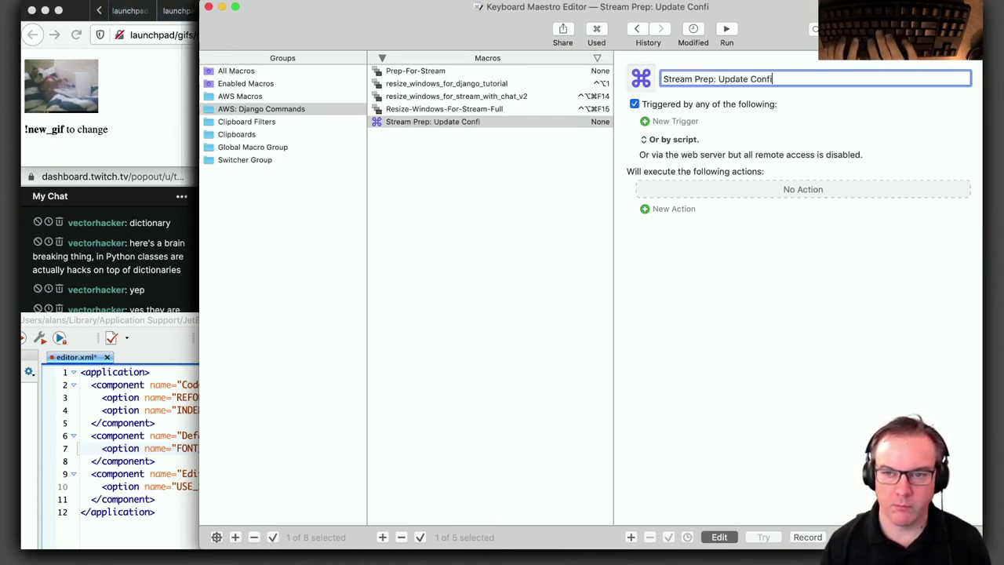
{"action": "type", "text": "gs"}
{"action": "key", "text": "Return"}
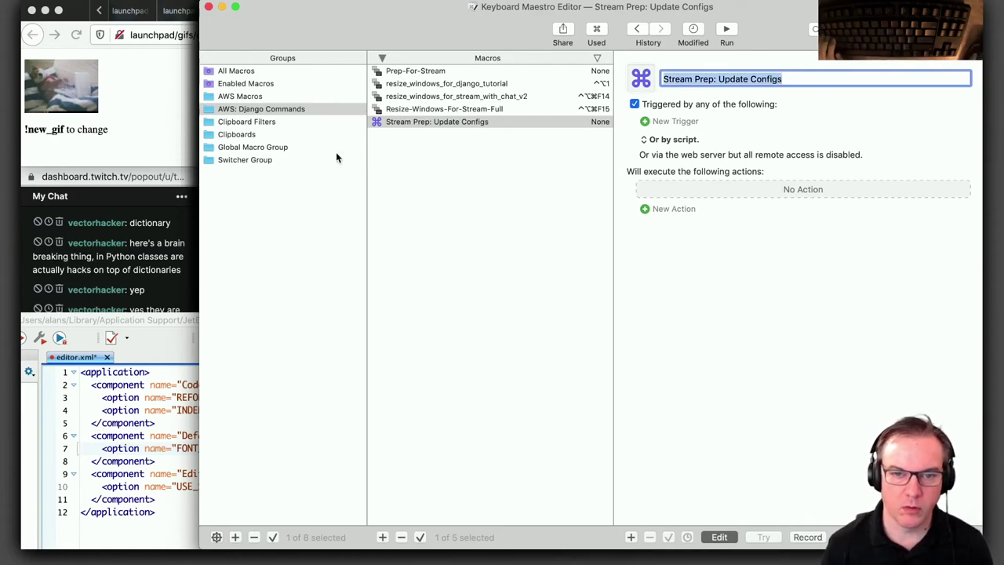
Copy the Execute Shell Script action after Activate Sublime Text 2 from resize_windows_for_stream_with_chat_v2 into Stream Prep: Update Configs and expand it
{"action": "left_click", "coordinate": [267, 96]}
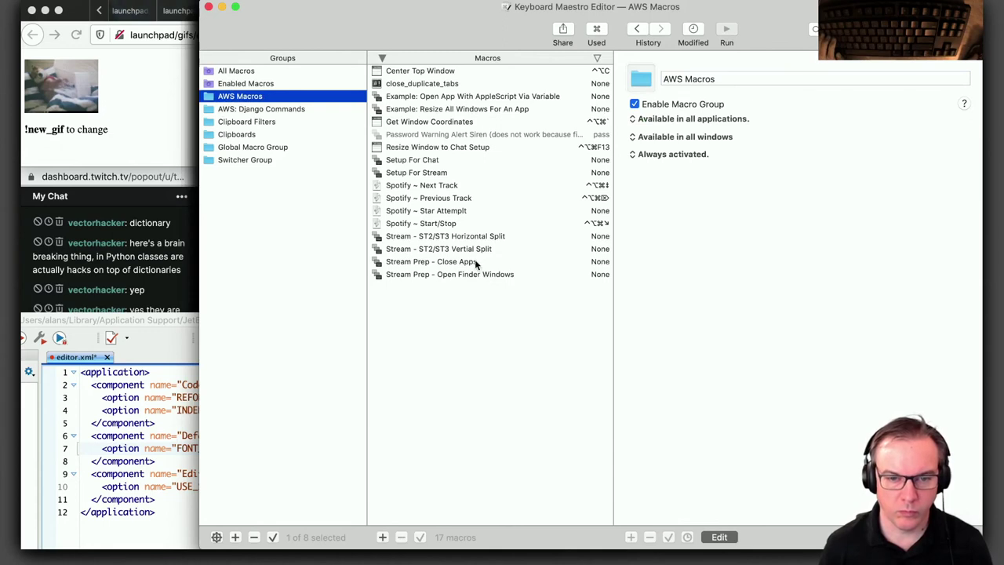
{"action": "left_click", "coordinate": [303, 109]}
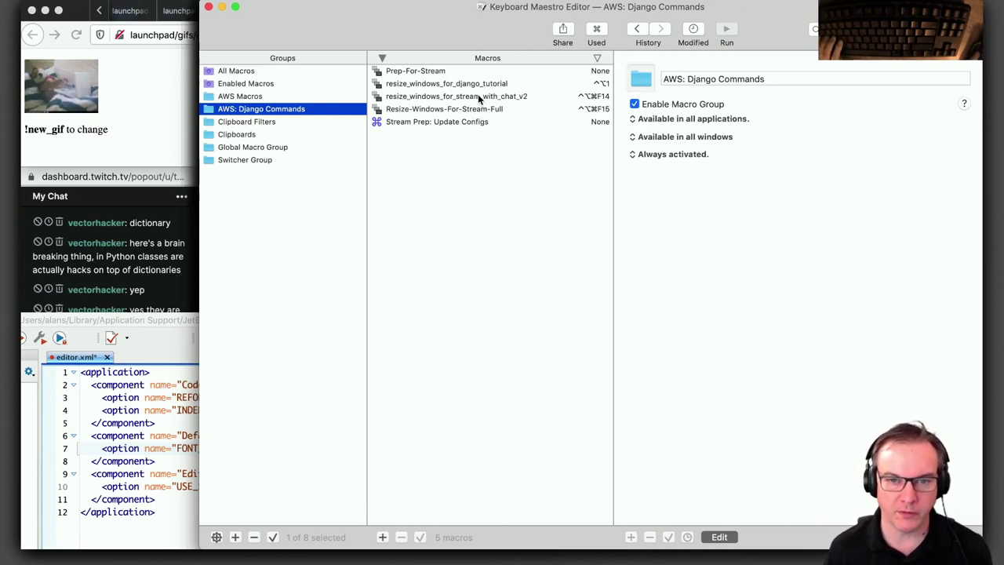
{"action": "left_click", "coordinate": [478, 96]}
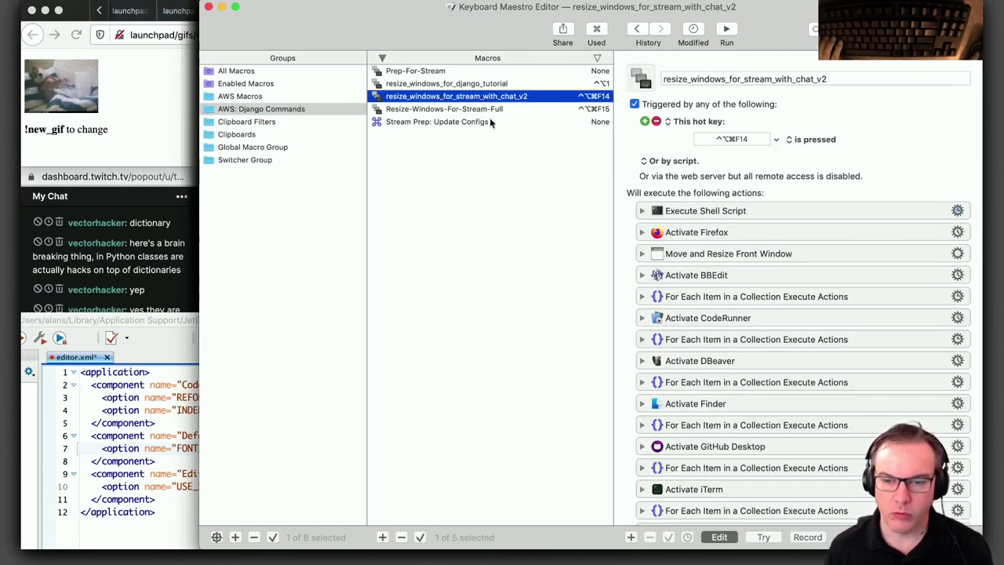
{"action": "scroll", "coordinate": [689, 386], "scroll_direction": "down", "scroll_amount": 10}
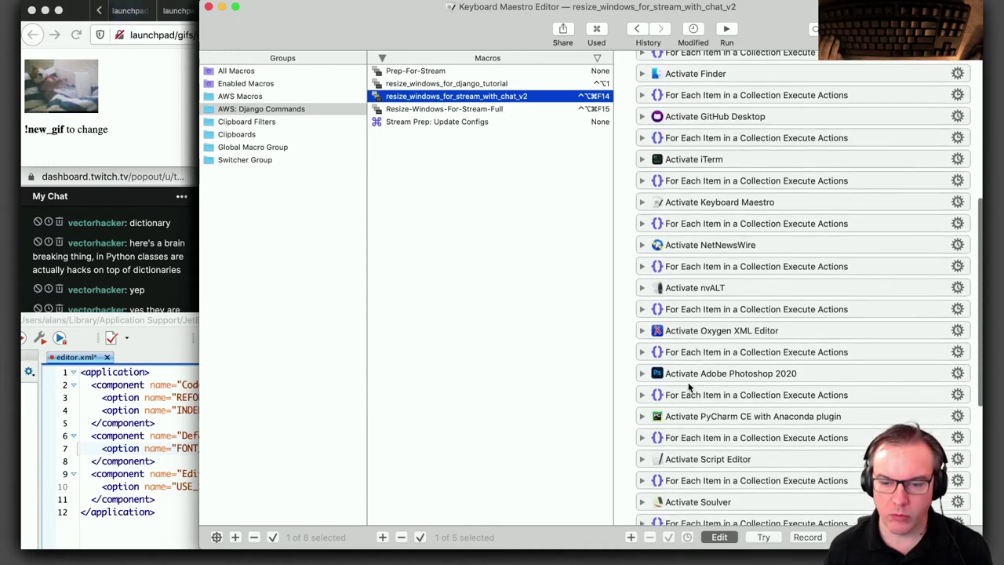
{"action": "scroll", "coordinate": [690, 387], "scroll_direction": "down", "scroll_amount": 8}
{"action": "left_click", "coordinate": [689, 364]}
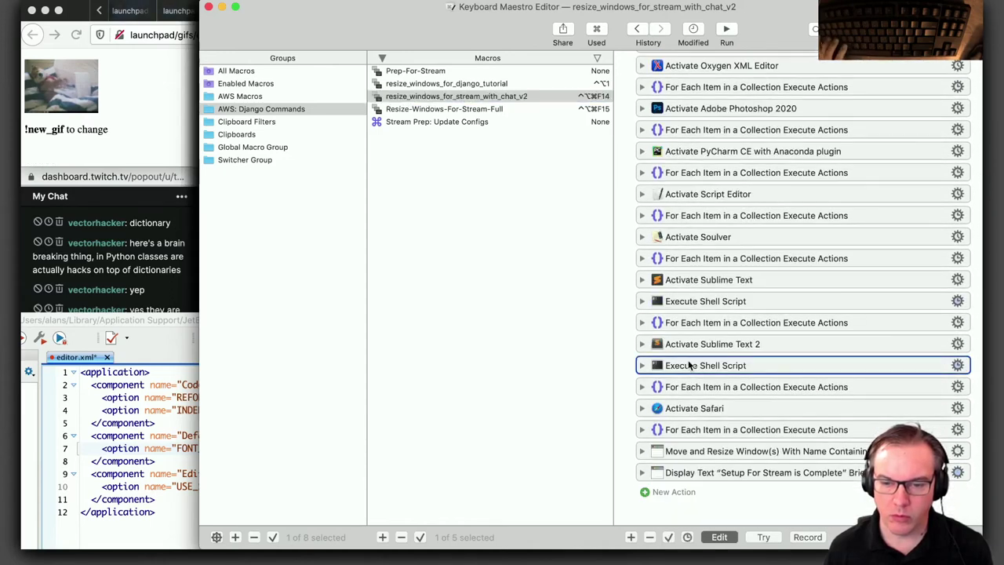
{"action": "left_click", "coordinate": [434, 124]}
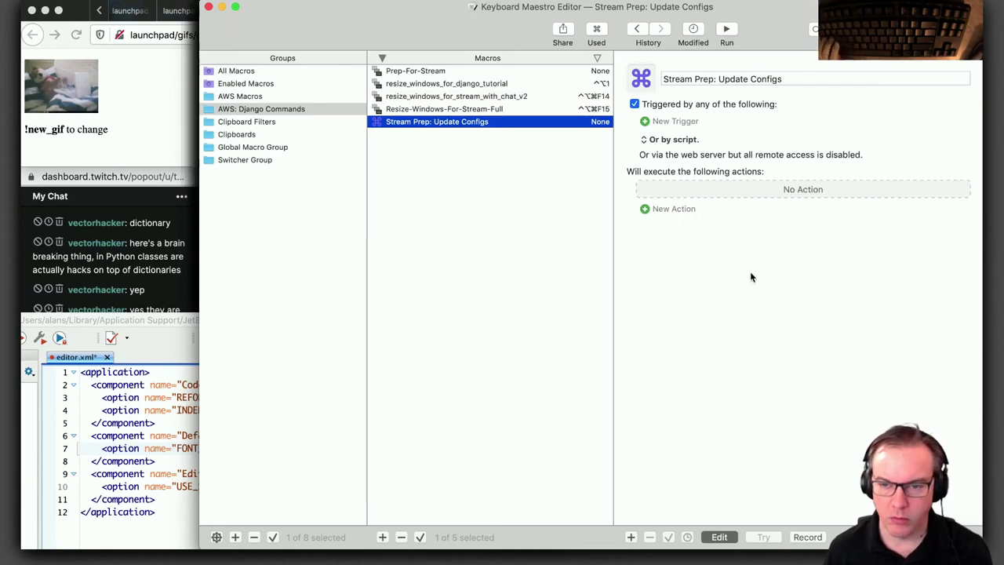
{"action": "key", "text": "Return"}
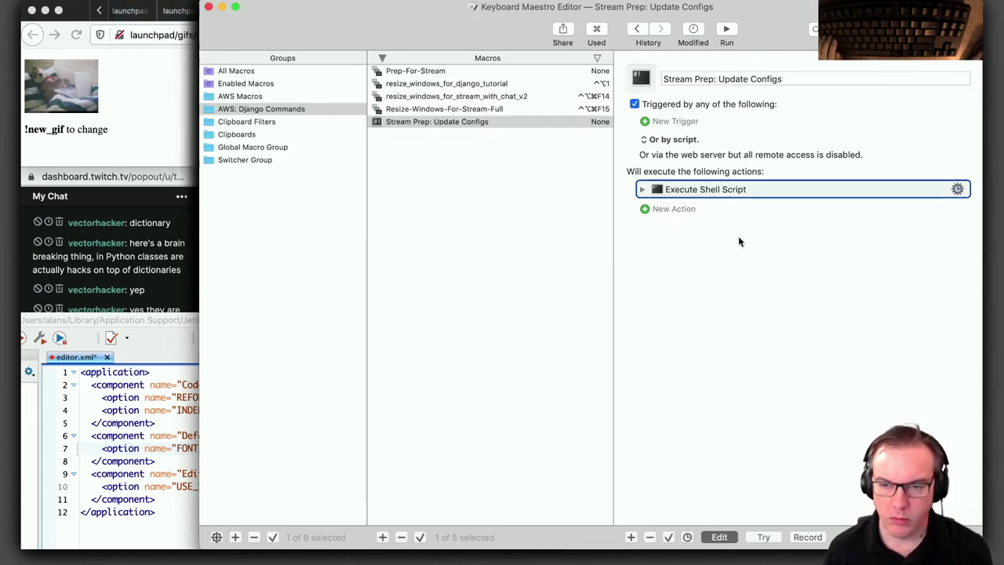
{"action": "left_click", "coordinate": [642, 190]}
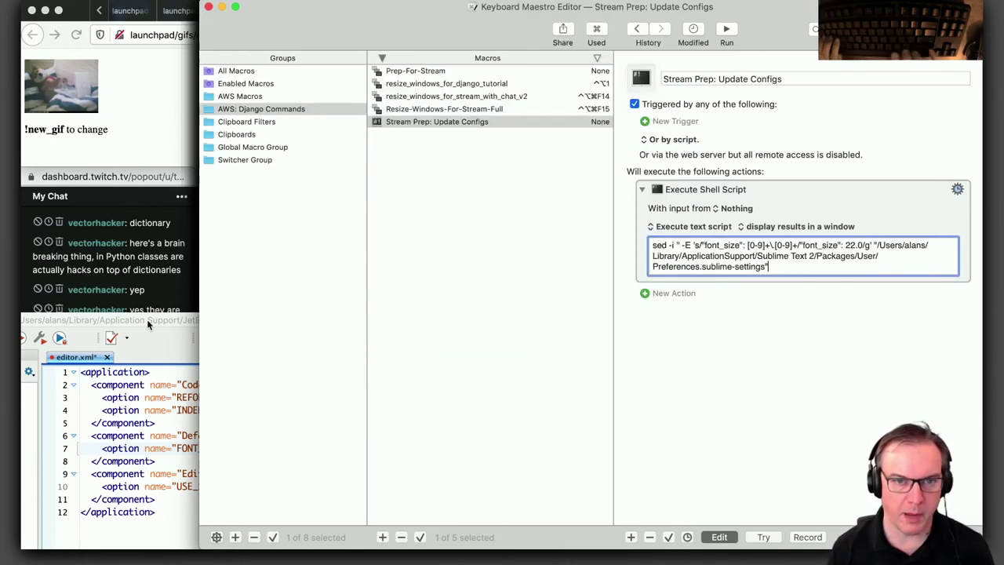
Switch to the terminal, list the PyCharmCE2020.2 folder, change into its options directory and list the files there
{"action": "key", "text": "super+Tab"}
{"action": "type", "text": "ll"}
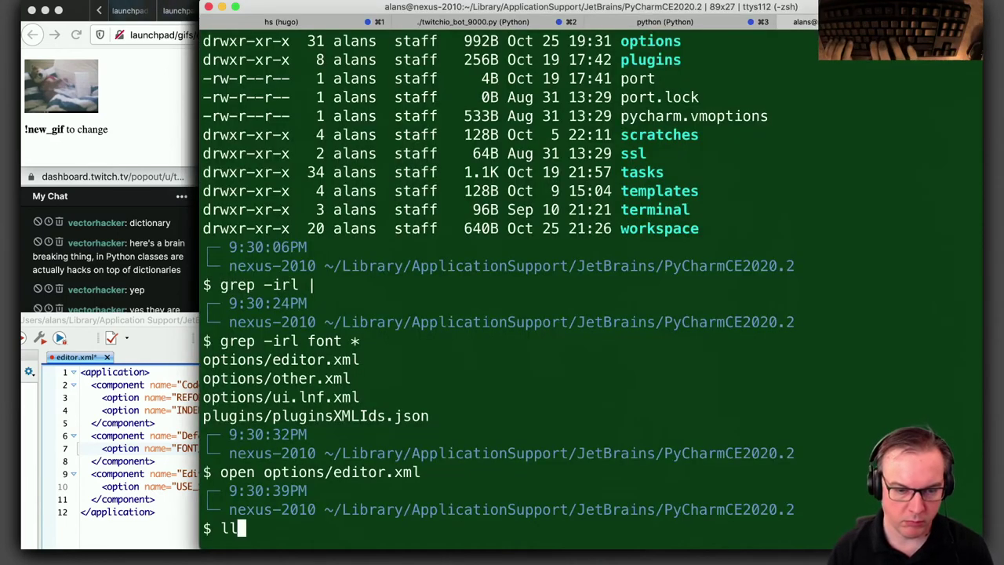
{"action": "key", "text": "Return"}
{"action": "type", "text": "cd o"}
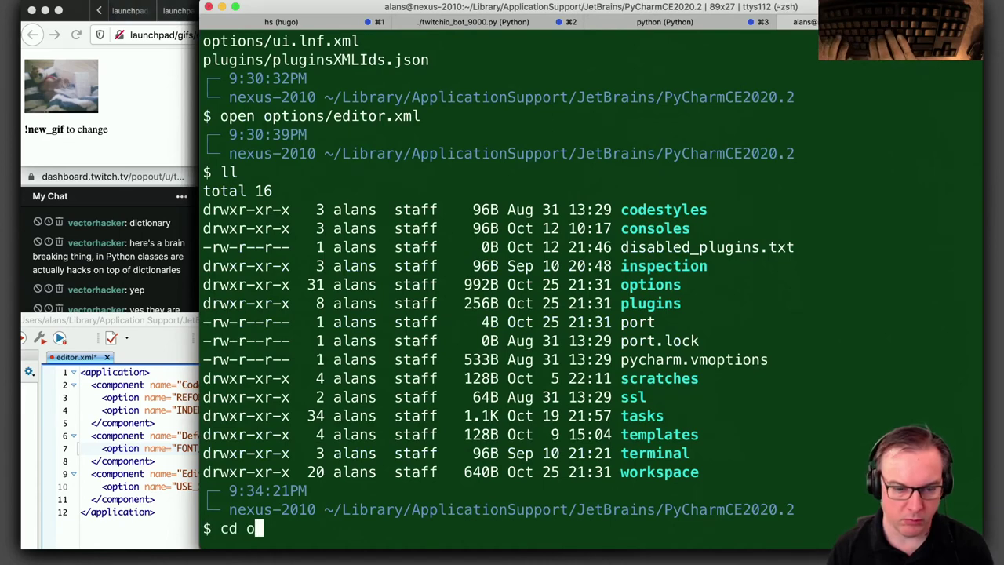
{"action": "key", "text": "Tab"}
{"action": "key", "text": "Return"}
{"action": "type", "text": "ls"}
{"action": "key", "text": "Return"}
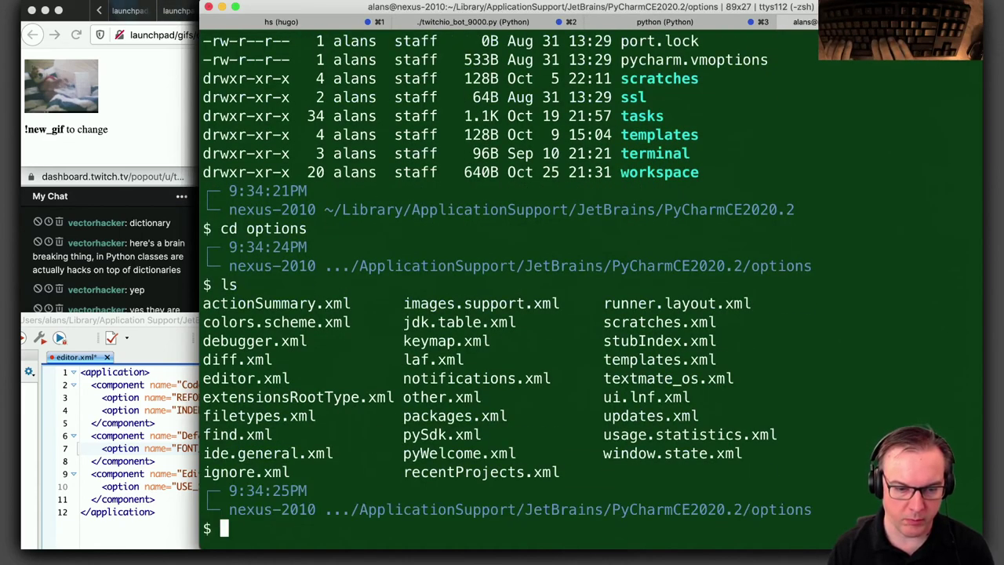
Back up editor.xml in the options folder by copying it to editor.xml.2020-10-25.bak
{"action": "type", "text": "cp edi"}
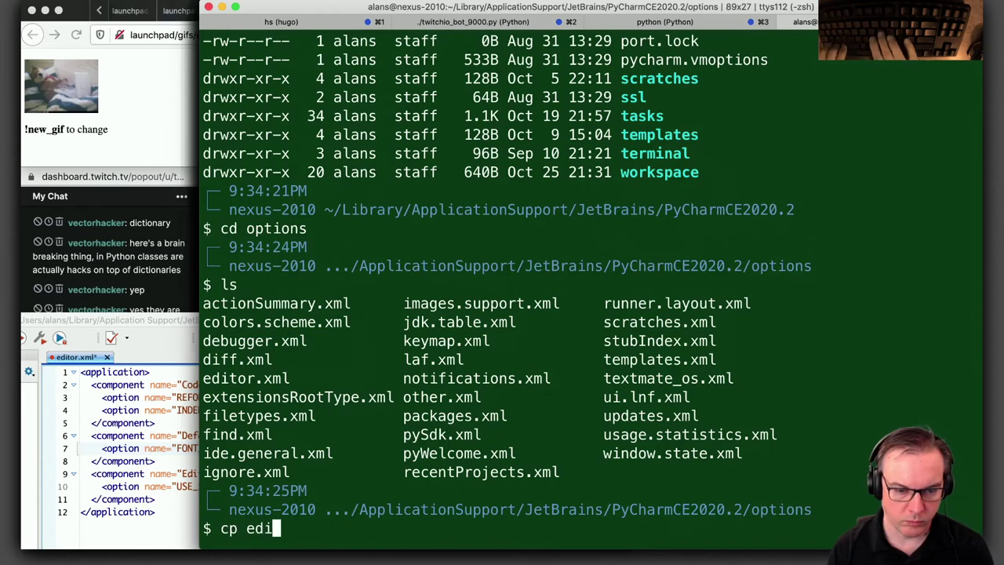
{"action": "key", "text": "Tab"}
{"action": "type", "text": "ed"}
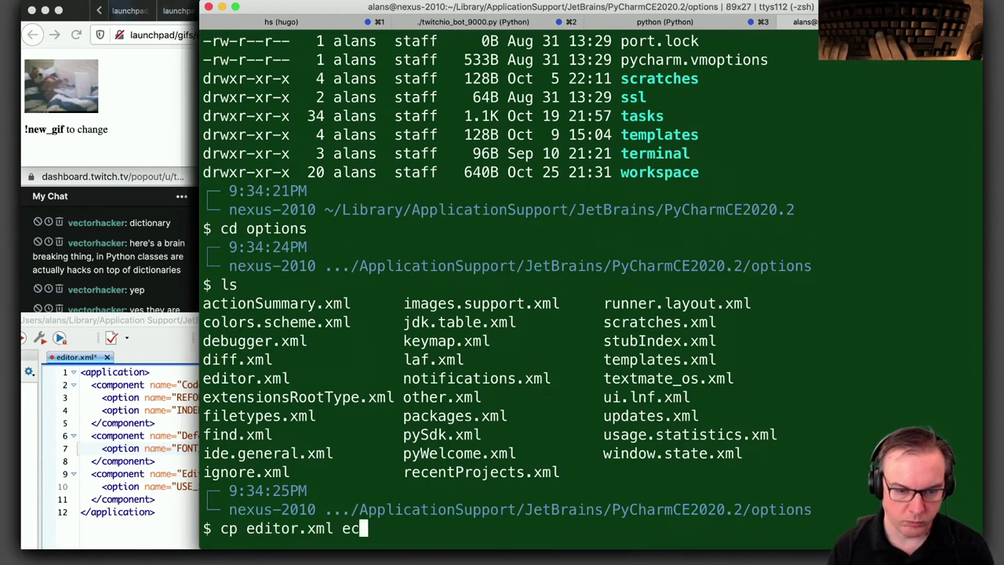
{"action": "key", "text": "Tab"}
{"action": "key", "text": "BackSpace"}
{"action": "type", "text": ".back"}
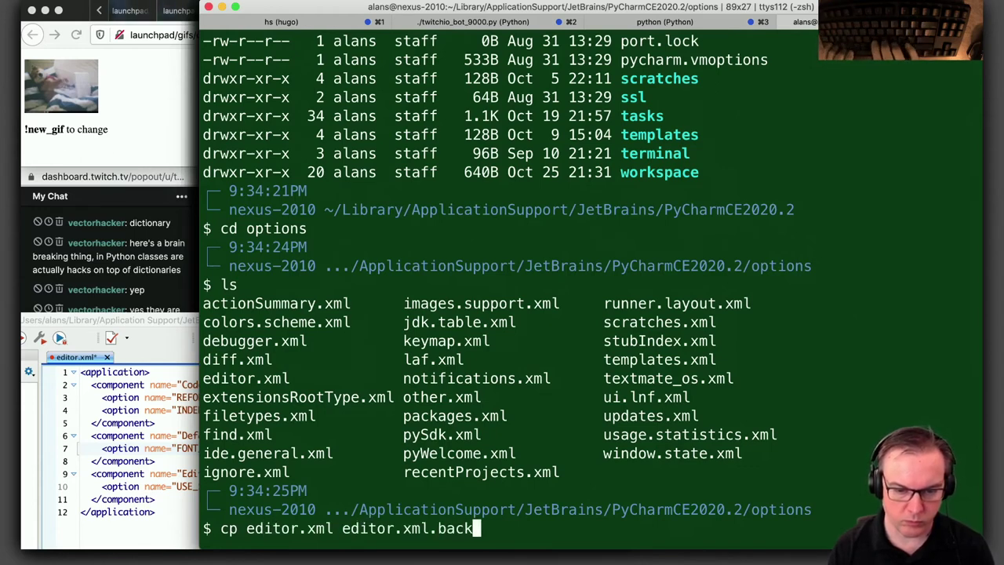
{"action": "key", "text": "BackSpace"}
{"action": "key", "text": "BackSpace"}
{"action": "type", "text": "k-dt"}
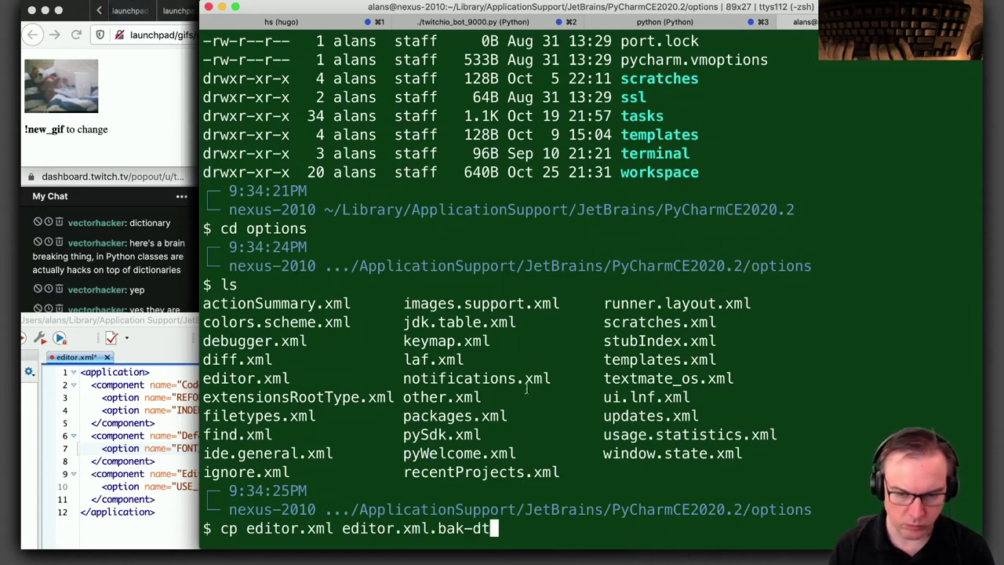
{"action": "type", "text": "2020-10-25"}
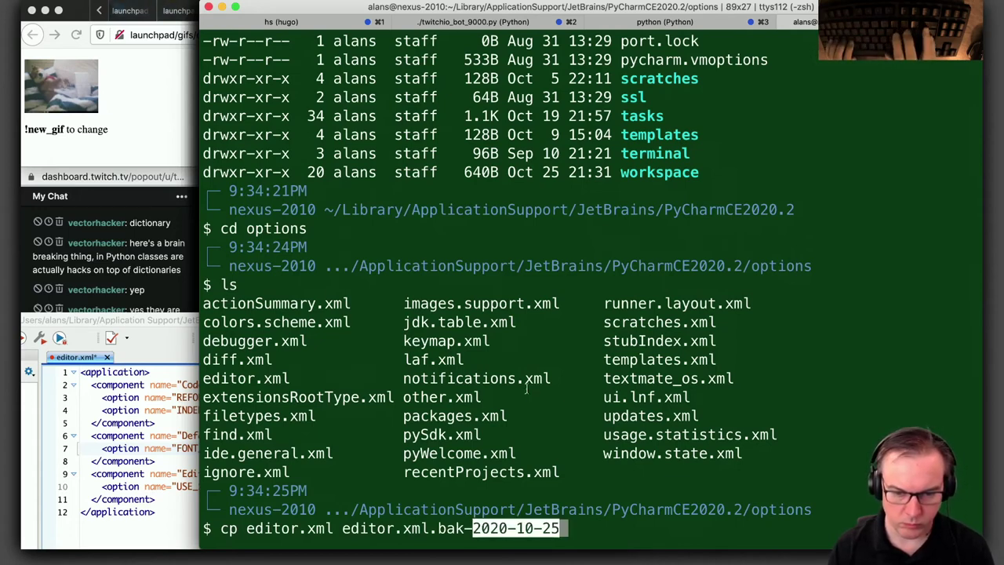
{"action": "key", "text": "BackSpace"}
{"action": "key", "text": "BackSpace"}
{"action": "key", "text": "BackSpace"}
{"action": "key", "text": "BackSpace"}
{"action": "key", "text": "BackSpace"}
{"action": "key", "text": "BackSpace"}
{"action": "key", "text": "BackSpace"}
{"action": "key", "text": "BackSpace"}
{"action": "key", "text": "BackSpace"}
{"action": "key", "text": "BackSpace"}
{"action": "key", "text": "BackSpace"}
{"action": "key", "text": "BackSpace"}
{"action": "key", "text": "BackSpace"}
{"action": "key", "text": "BackSpace"}
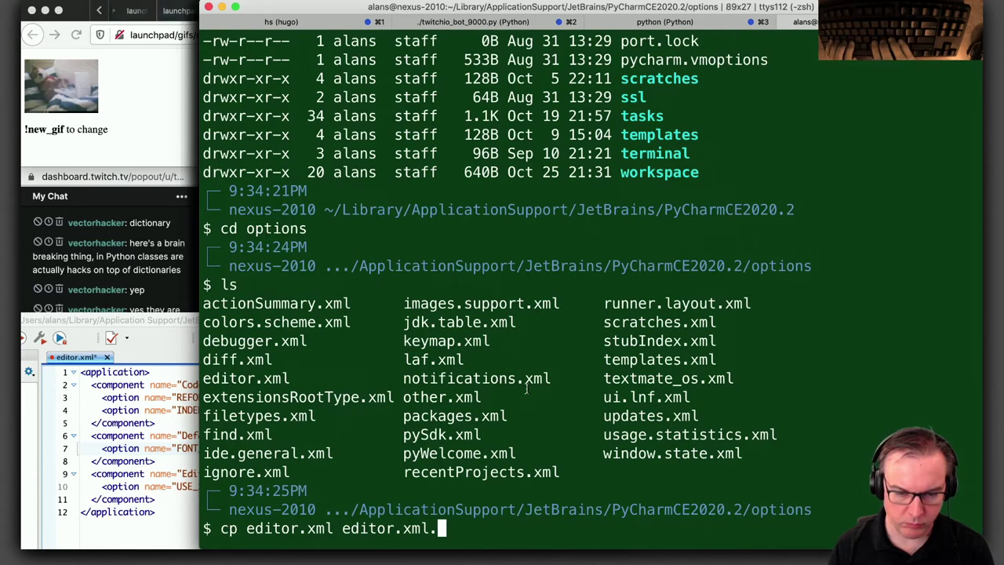
{"action": "type", "text": "2020-10-25"}
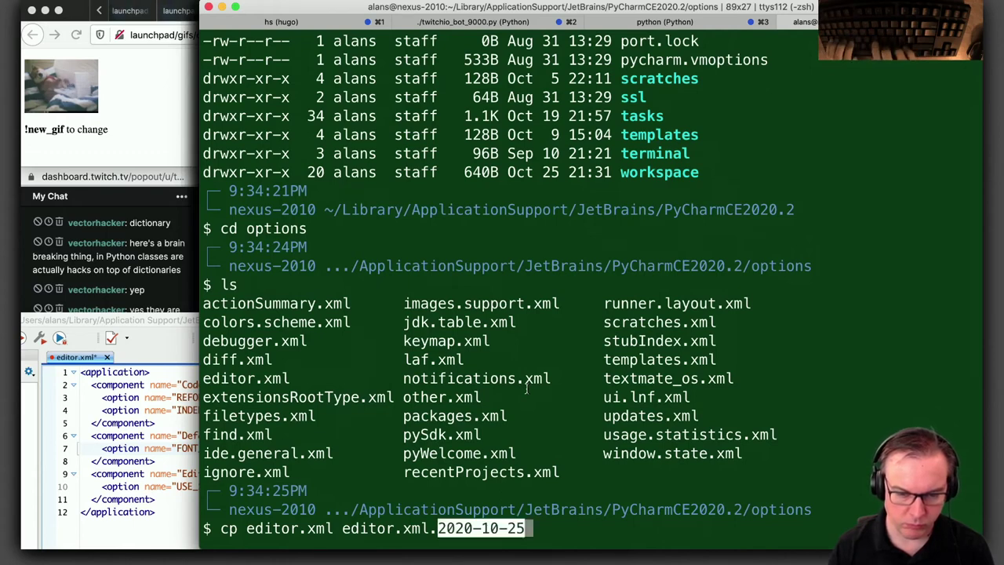
{"action": "type", "text": ".bak"}
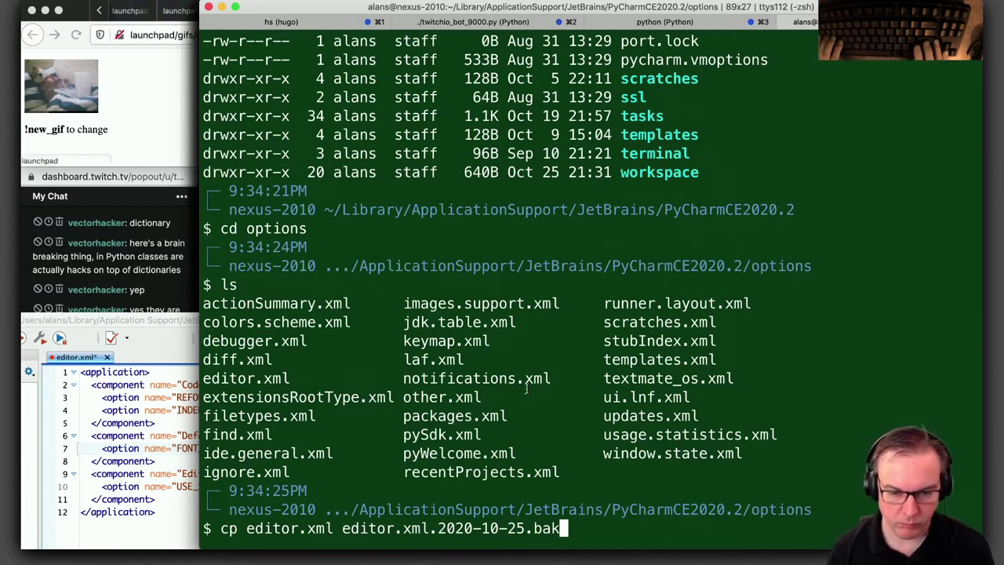
{"action": "key", "text": "Return"}
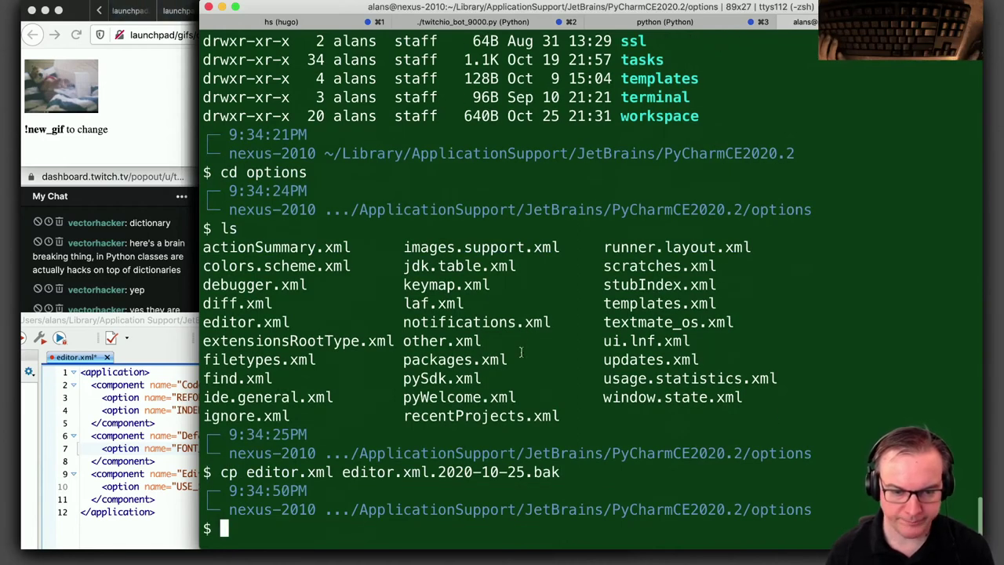
Copy the sed command from the Stream Prep: Update Configs shell script action into a new Sublime Text file
{"action": "key", "text": "super+Tab"}
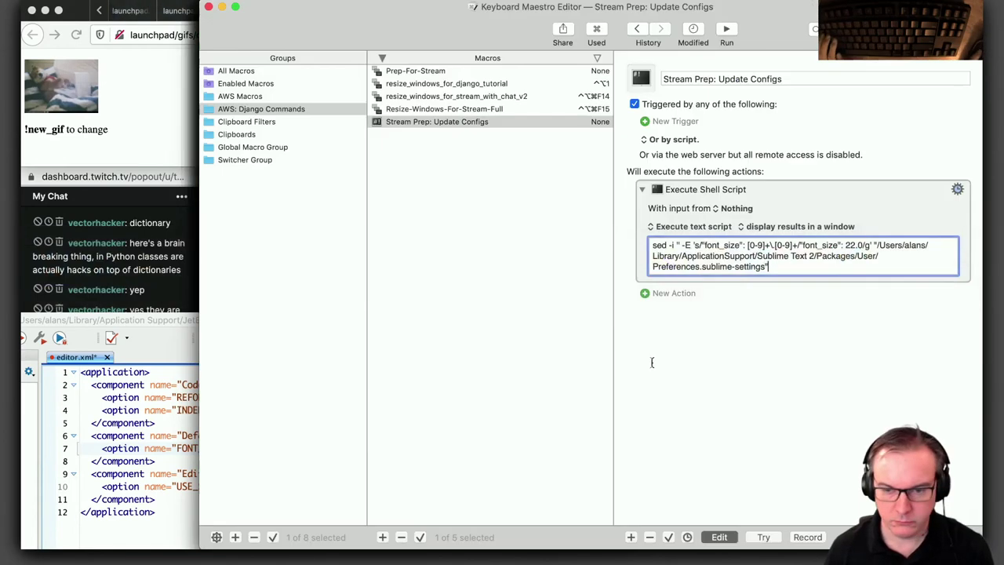
{"action": "left_click_drag", "start_coordinate": [773, 268], "coordinate": [639, 246]}
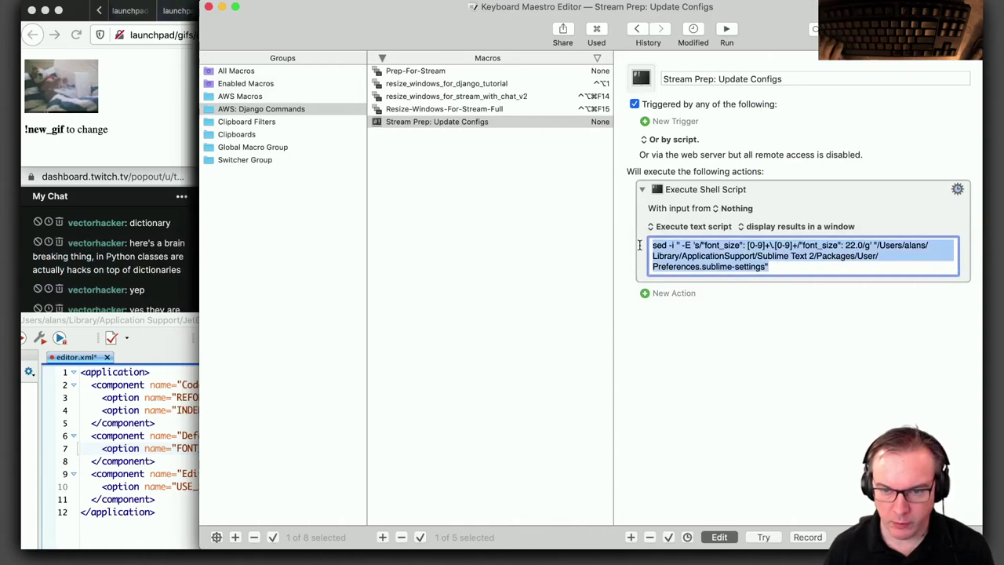
{"action": "key", "text": "alt+space"}
{"action": "type", "text": "i"}
{"action": "key", "text": "Return"}
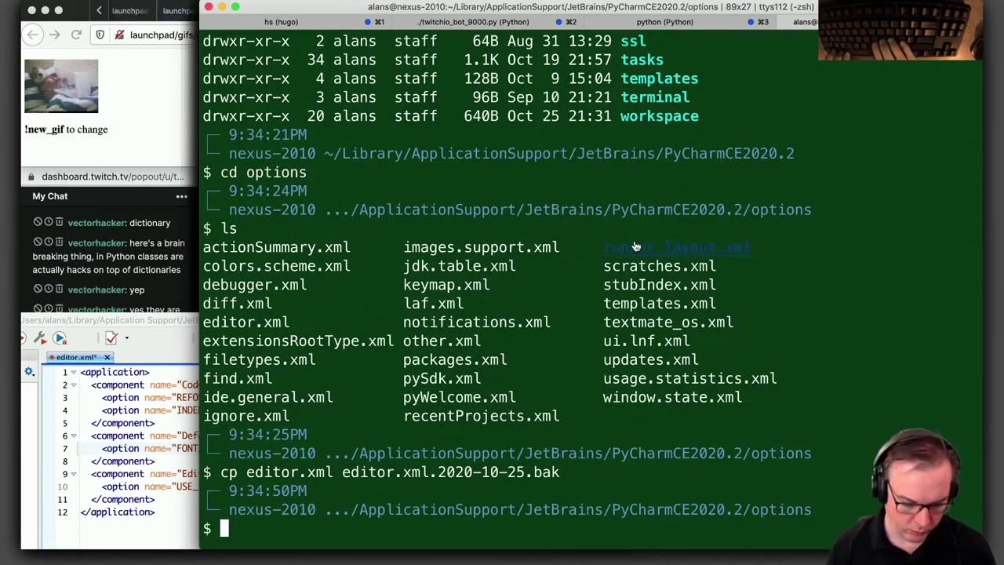
{"action": "key", "text": "alt+space"}
{"action": "type", "text": "st"}
{"action": "key", "text": "Return"}
{"action": "key", "text": "super+n"}
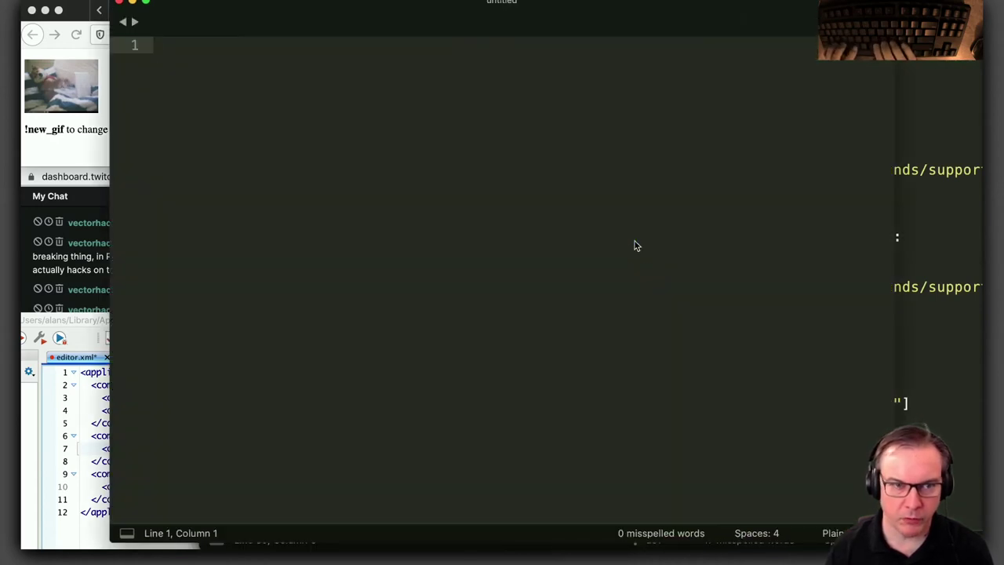
{"action": "key", "text": "super+v"}
{"action": "key", "text": "super+Left"}
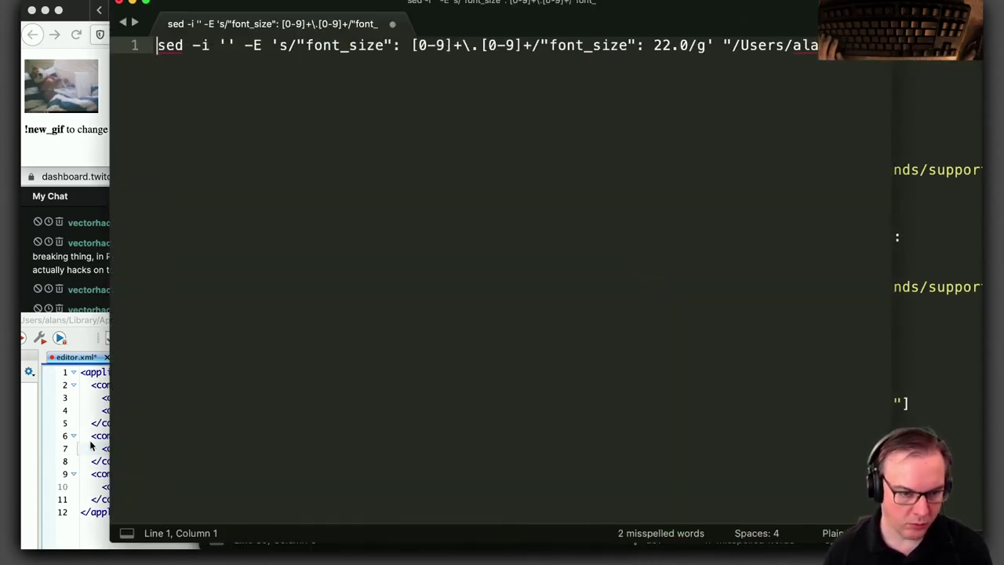
Copy name="FONT_SIZE" value="14" from editor.xml in oXygen and paste it onto line 6 of the new Sublime Text file
{"action": "left_click", "coordinate": [211, 414]}
{"action": "left_click", "coordinate": [294, 448]}
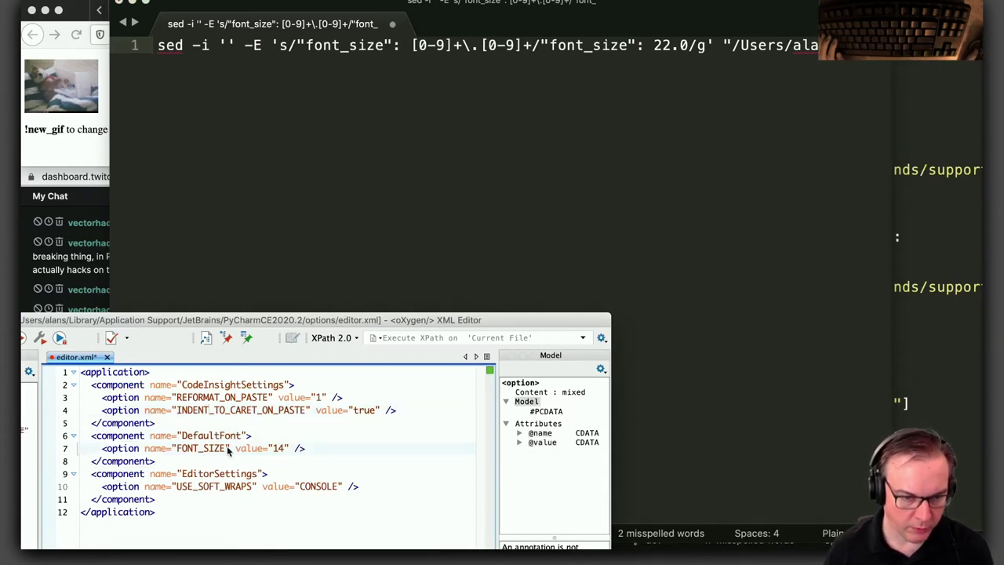
{"action": "left_click_drag", "start_coordinate": [144, 448], "coordinate": [288, 451]}
{"action": "key", "text": "super+c"}
{"action": "left_click", "coordinate": [336, 198]}
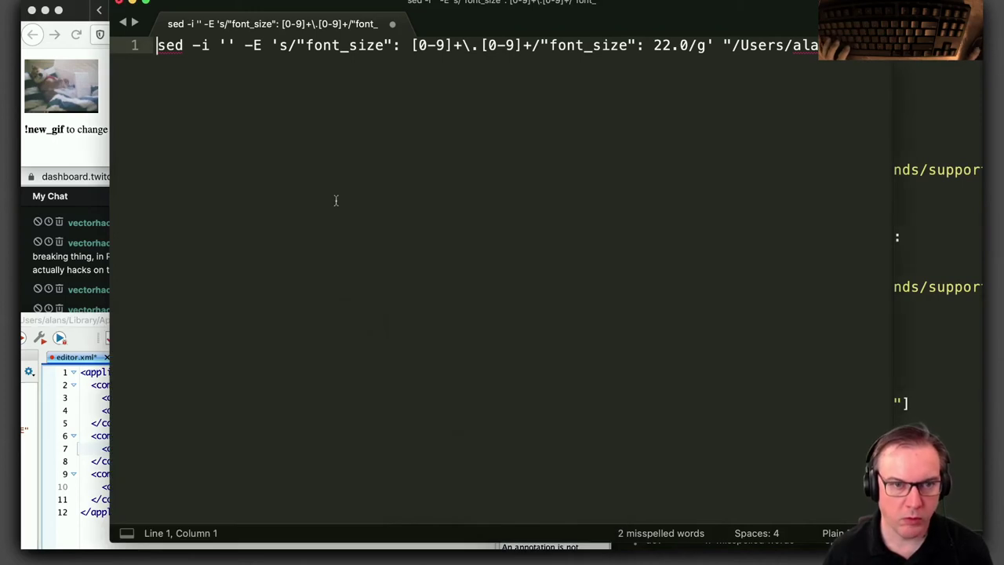
{"action": "key", "text": "super+Right"}
{"action": "key", "text": "Return"}
{"action": "key", "text": "Return"}
{"action": "key", "text": "Return"}
{"action": "key", "text": "Return"}
{"action": "key", "text": "Return"}
{"action": "key", "text": "super+v"}
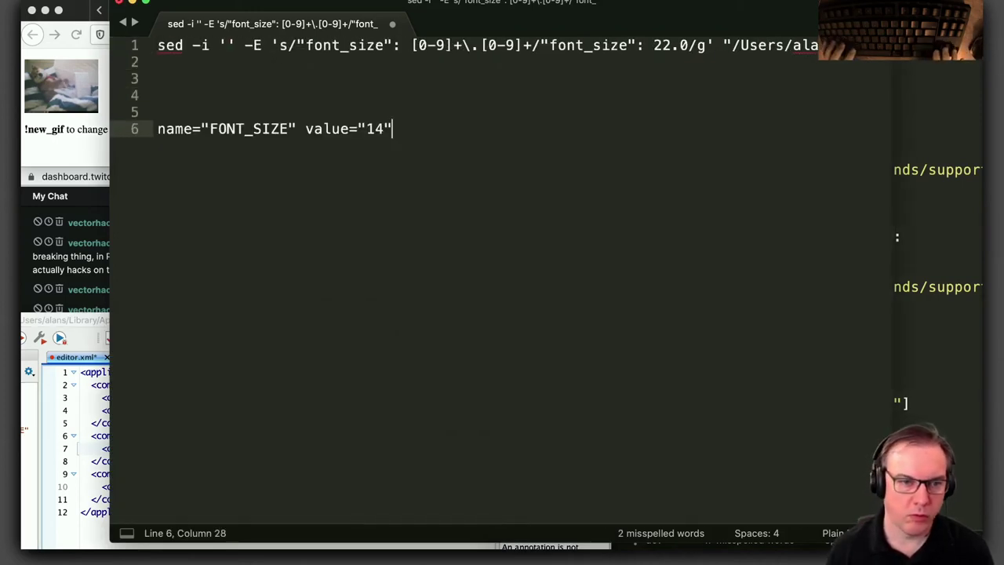
Turn line 6 into sed -E 's/name="FONT_SIZE" value="14"/name="FONT_SIZE" value="21"/'
{"action": "type", "text": "sed "}
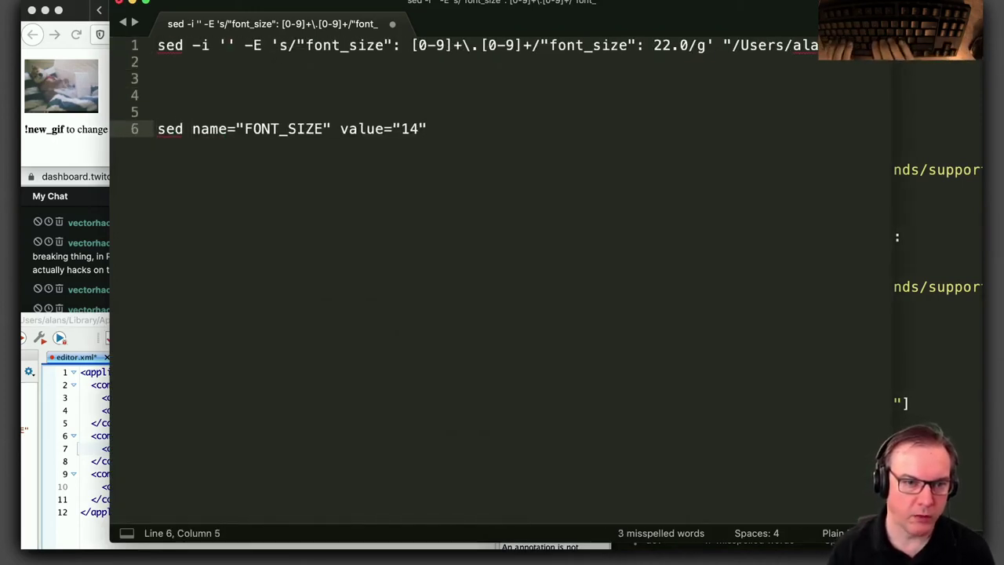
{"action": "type", "text": "-E "}
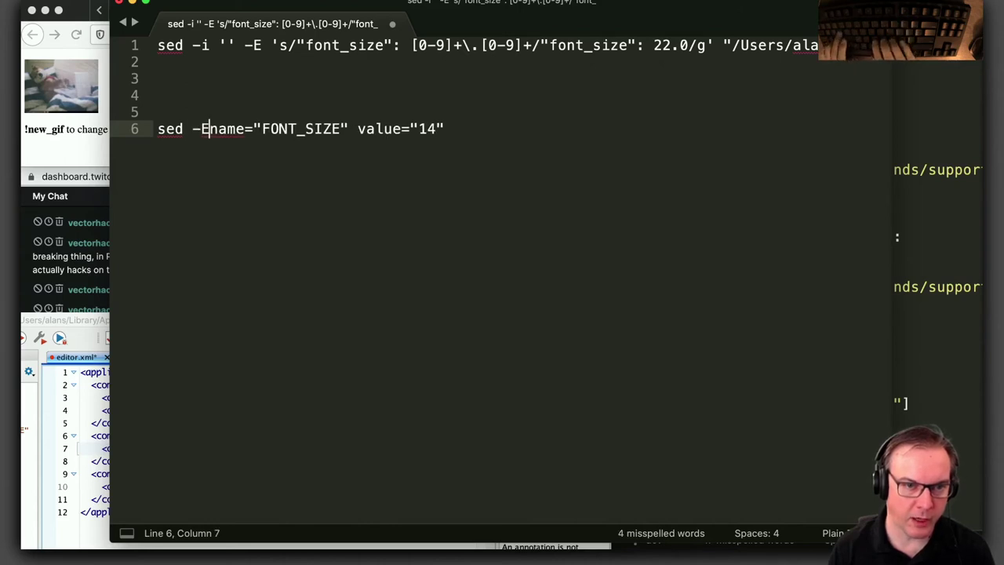
{"action": "type", "text": "'q"}
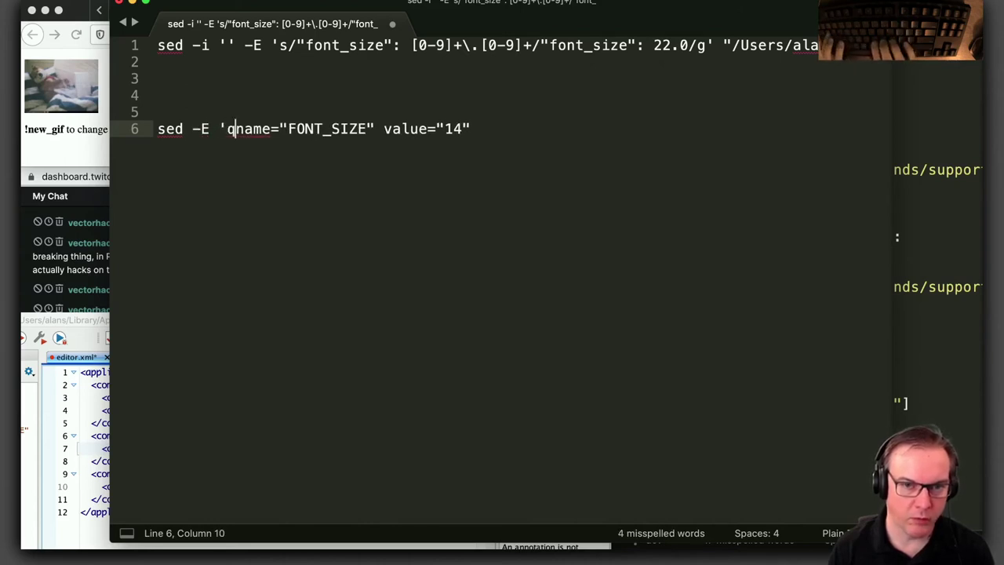
{"action": "key", "text": "BackSpace"}
{"action": "type", "text": "s/"}
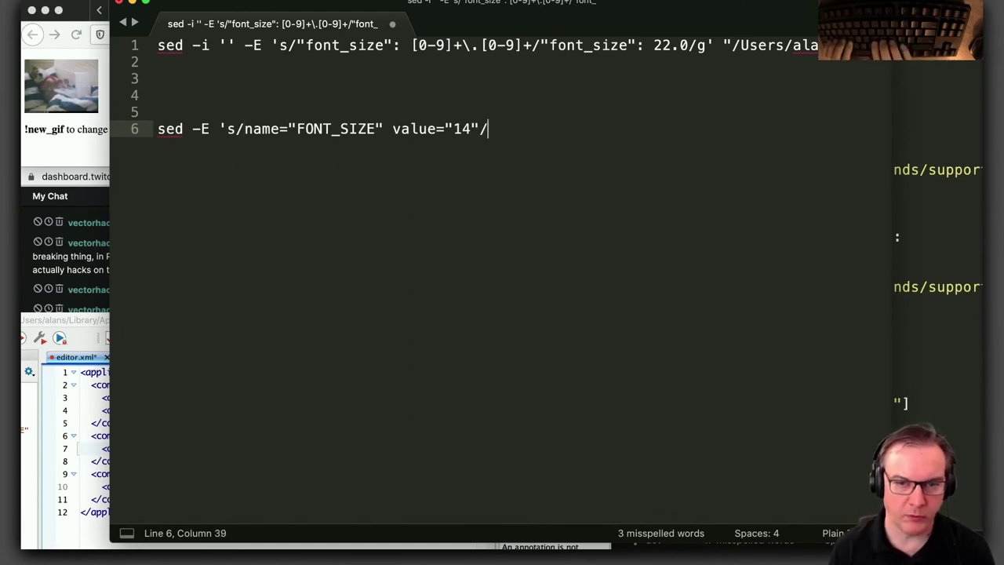
{"action": "key", "text": "super+v"}
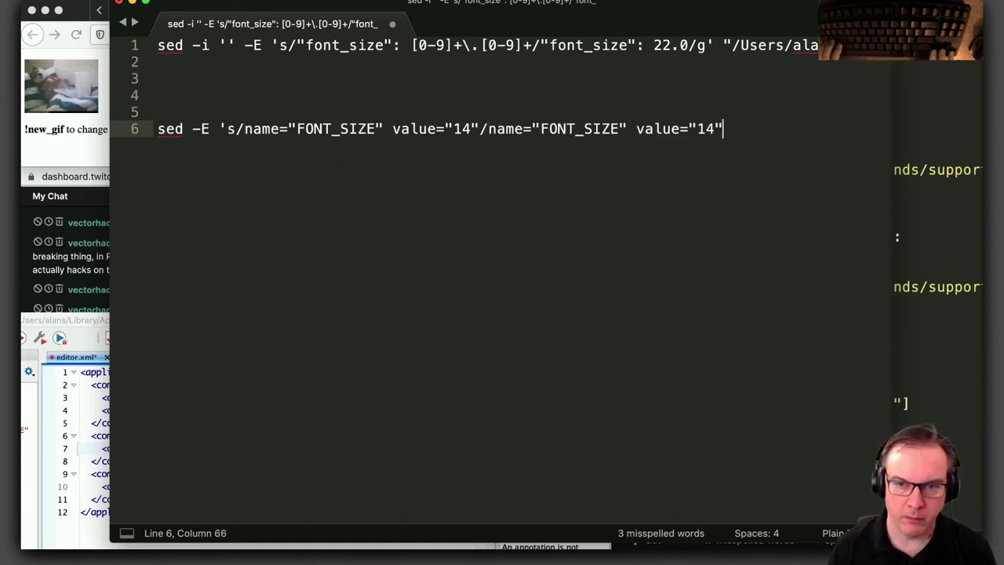
{"action": "key", "text": "shift+Left"}
{"action": "key", "text": "shift+Left"}
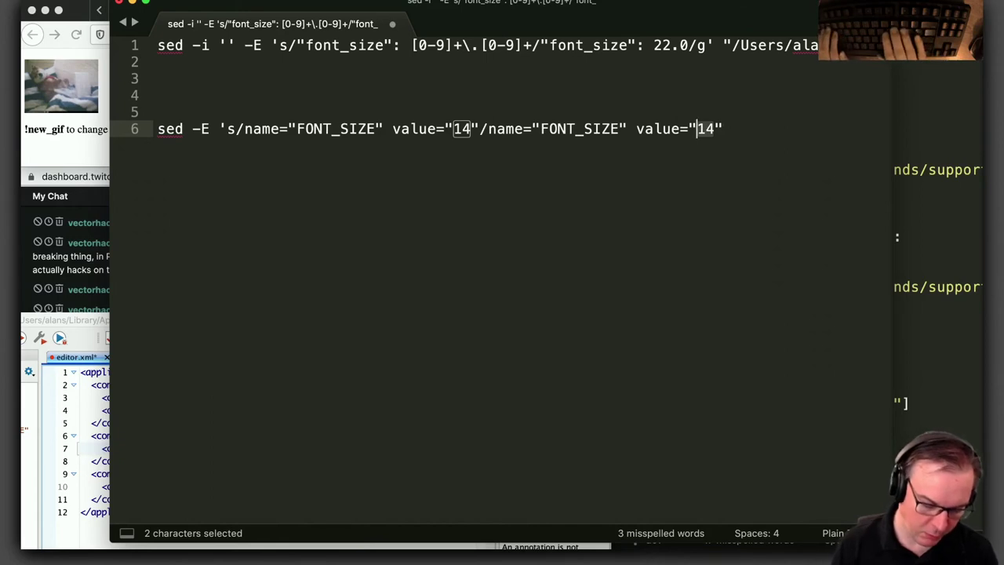
{"action": "type", "text": "2"}
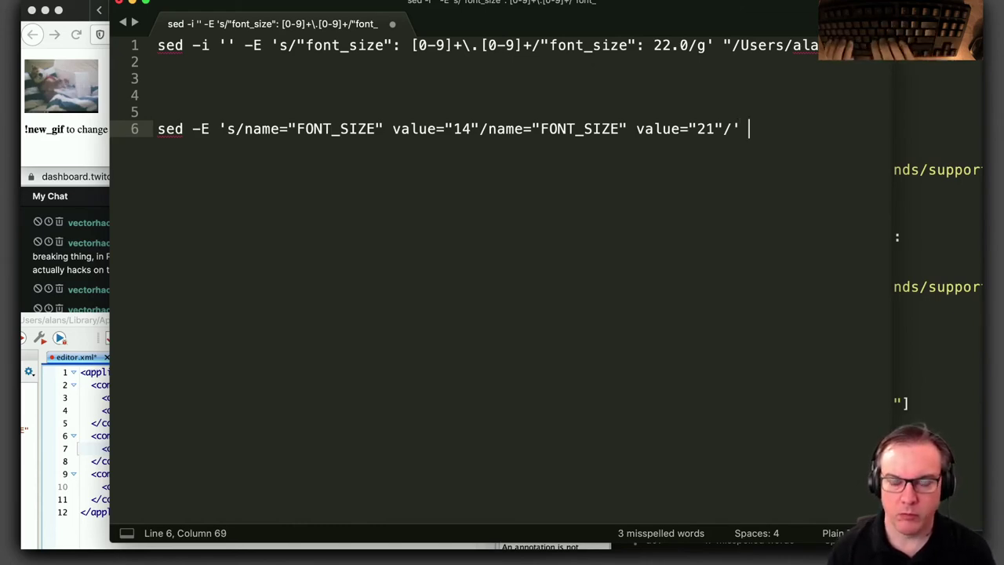
Switch to iTerm, list the options folder in detail and copy the full path of editor.xml with pwc
{"action": "key", "text": "alt+space"}
{"action": "type", "text": "i"}
{"action": "key", "text": "Return"}
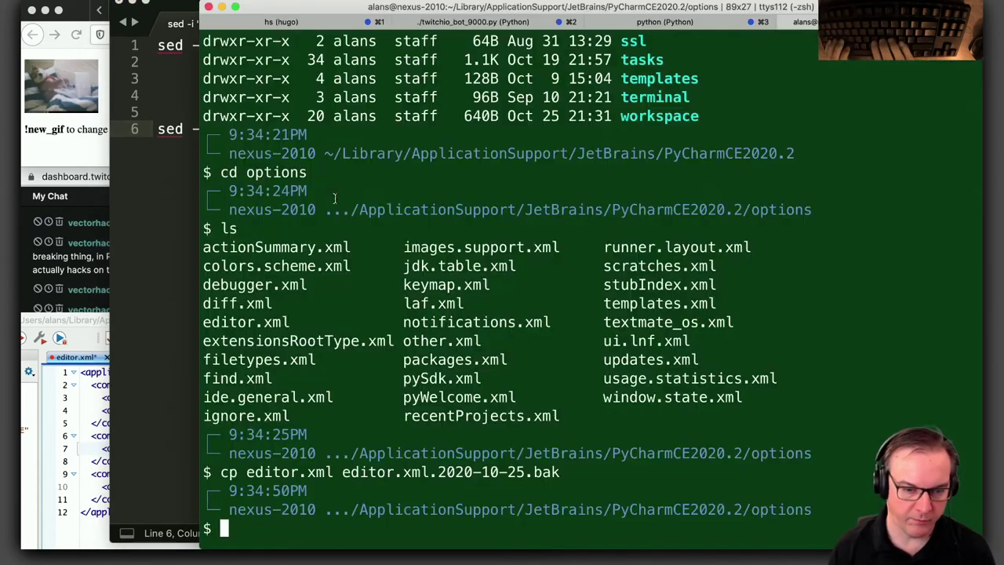
{"action": "type", "text": "ll"}
{"action": "key", "text": "Return"}
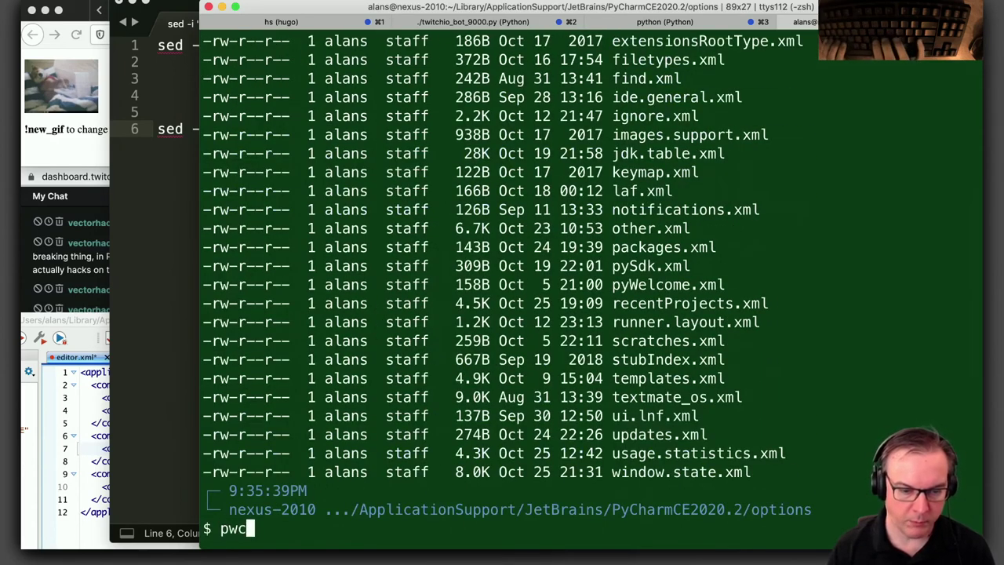
{"action": "type", "text": "pwc"}
{"action": "key", "text": "Return"}
{"action": "key", "text": "Up"}
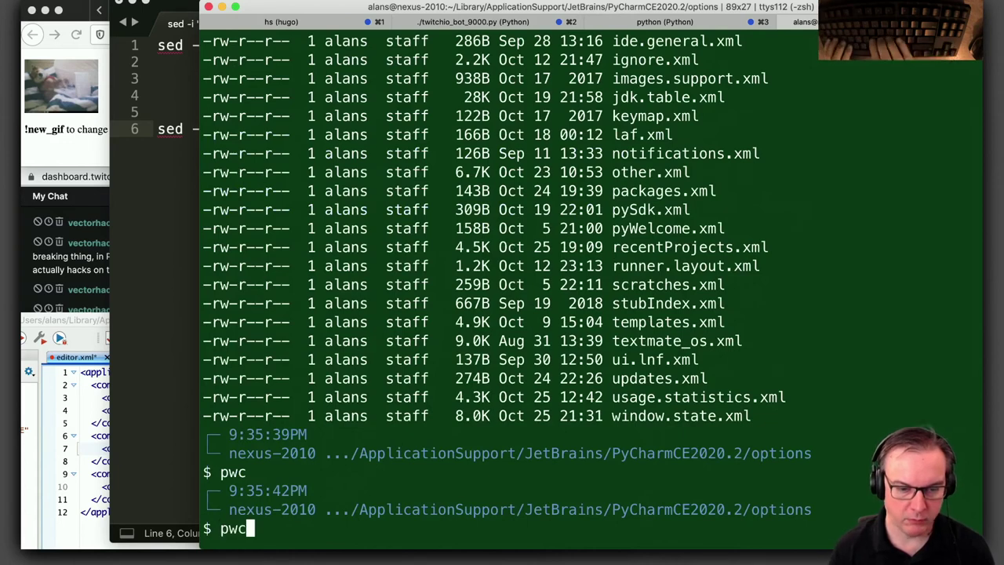
{"action": "type", "text": "editor.xml"}
{"action": "key", "text": "Return"}
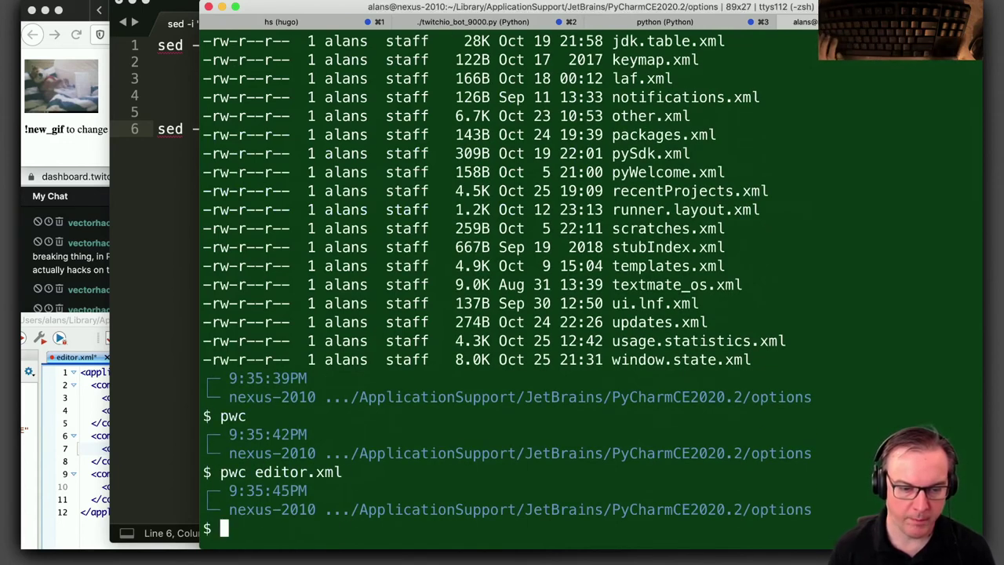
Back in Sublime Text, append the full path of PyCharm's editor.xml in double quotes to the sed command on line 6
{"action": "key", "text": "super+Tab"}
{"action": "type", "text": "\""}
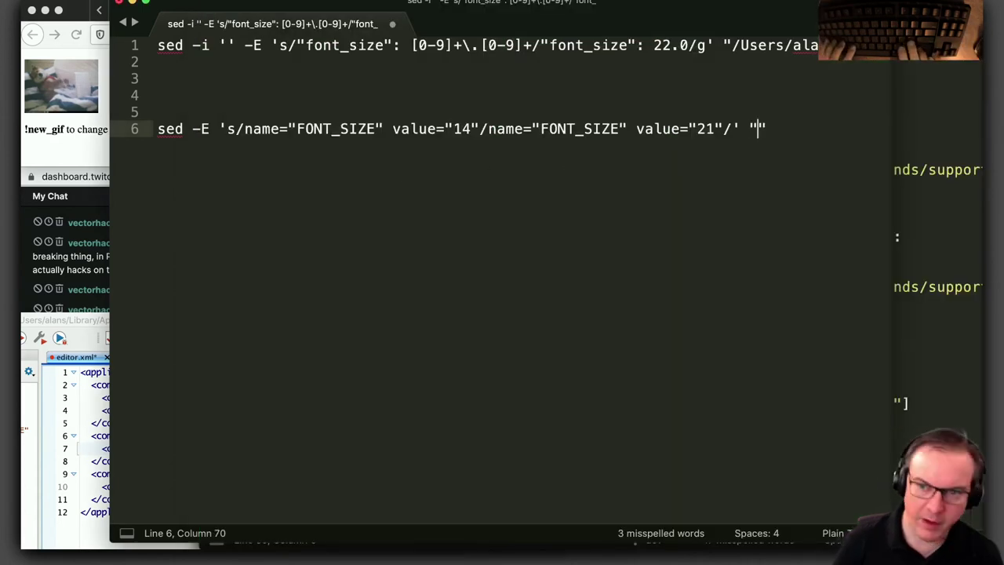
{"action": "type", "text": "/Users/alans/Library/ApplicationSupport/JetBrains/PyCharmCE2020.2/options/editor.xml"}
{"action": "key", "text": "Right"}
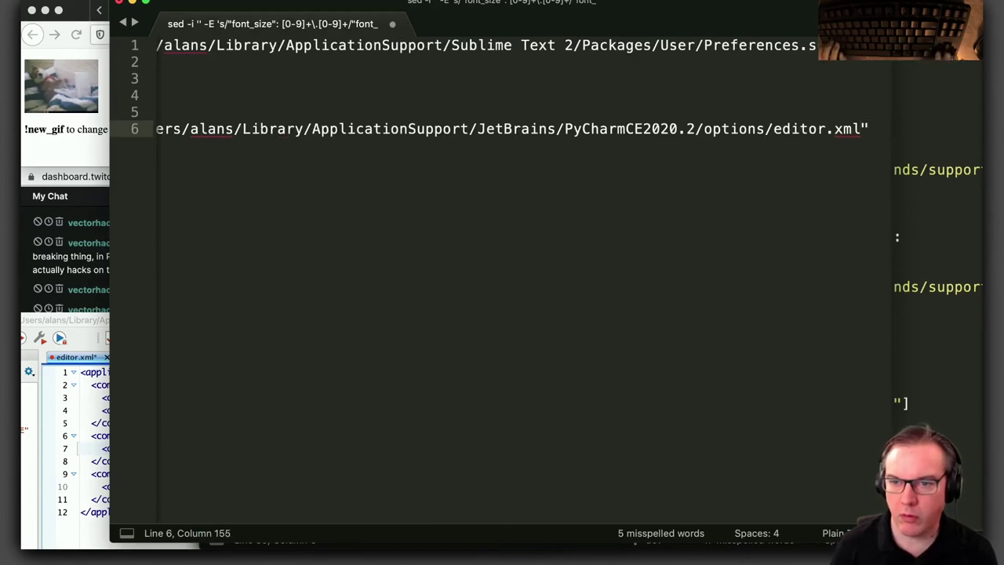
Copy the finished line 6 sed command and run it in iTerm to preview the font size substitution
{"action": "key", "text": "super+shift+Left"}
{"action": "key", "text": "super+c"}
{"action": "key", "text": "alt+space"}
{"action": "type", "text": "i"}
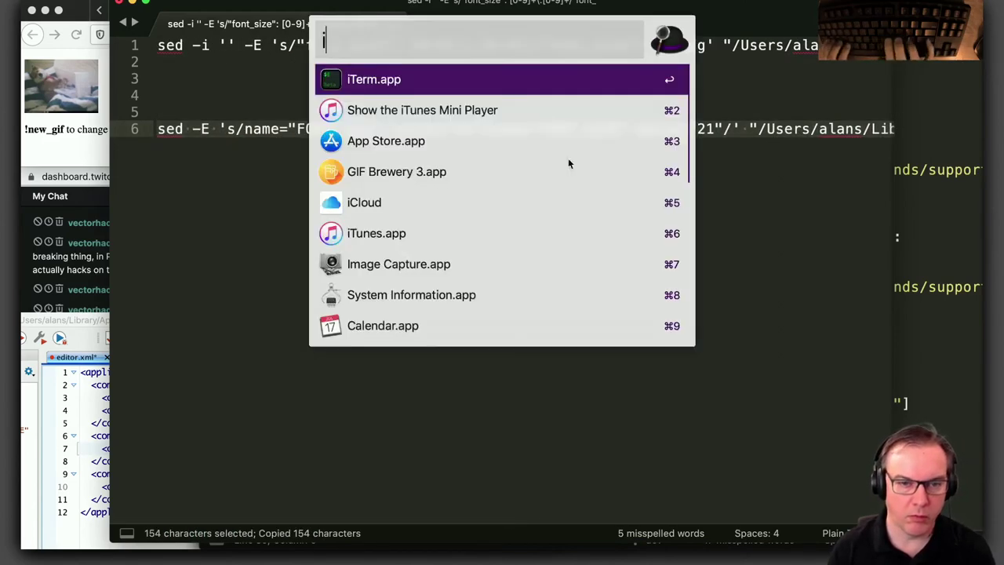
{"action": "key", "text": "Return"}
{"action": "key", "text": "super+v"}
{"action": "key", "text": "Return"}
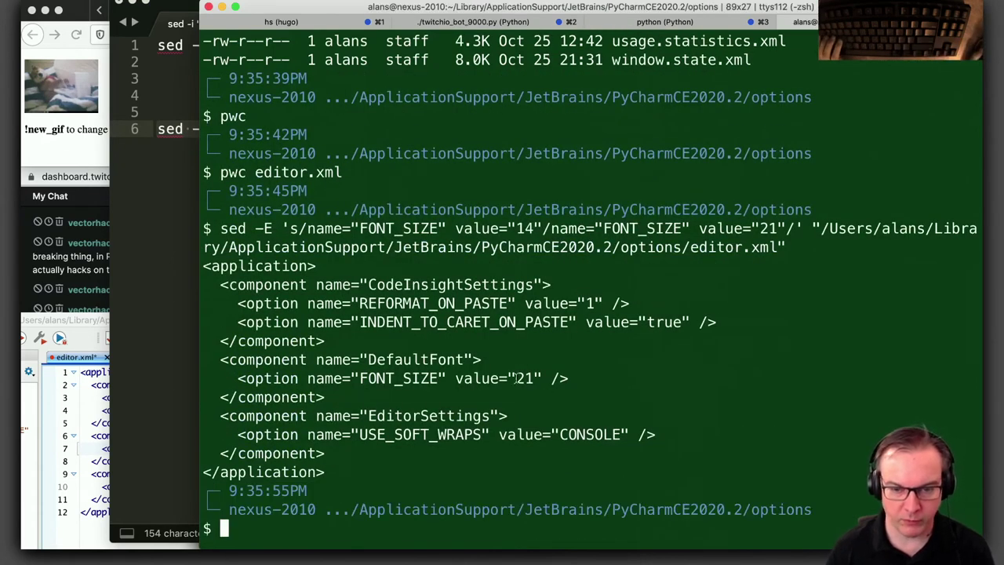
Back in Sublime Text, replace the 14 in line 6's search pattern with [0-9]+ so it matches any font size
{"action": "key", "text": "super+h"}
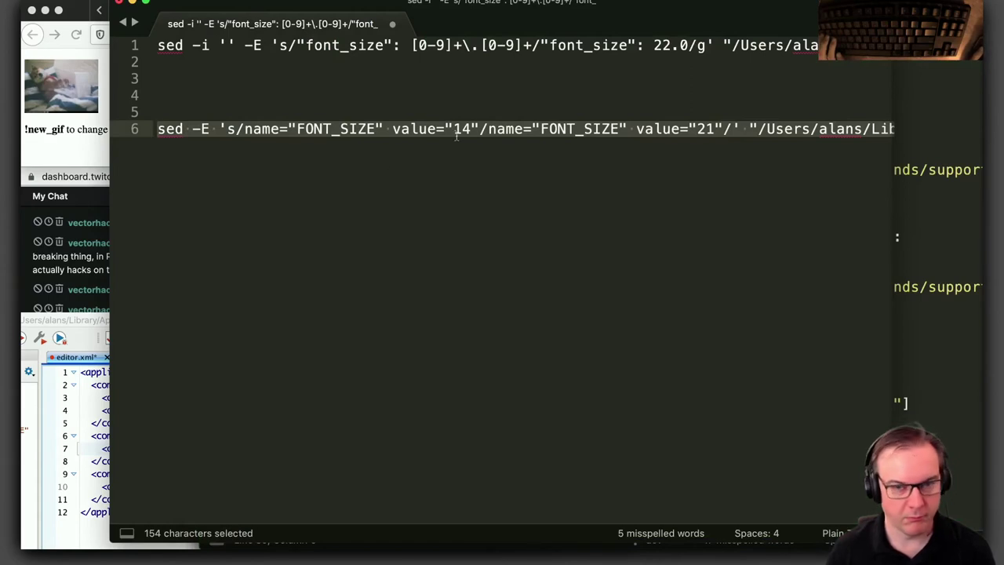
{"action": "left_click", "coordinate": [457, 135]}
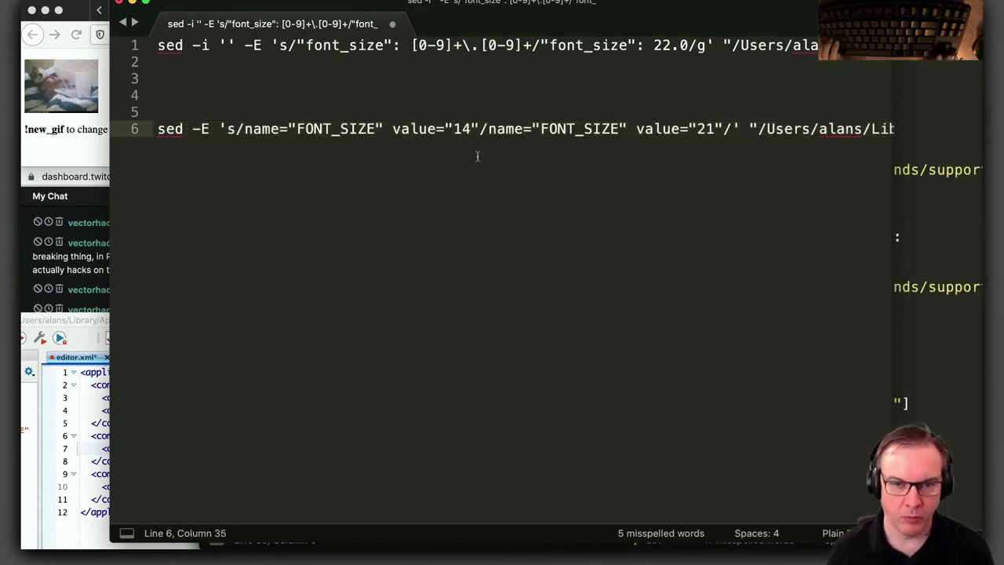
{"action": "double_click", "coordinate": [466, 129]}
{"action": "key", "text": "BackSpace"}
{"action": "type", "text": "["}
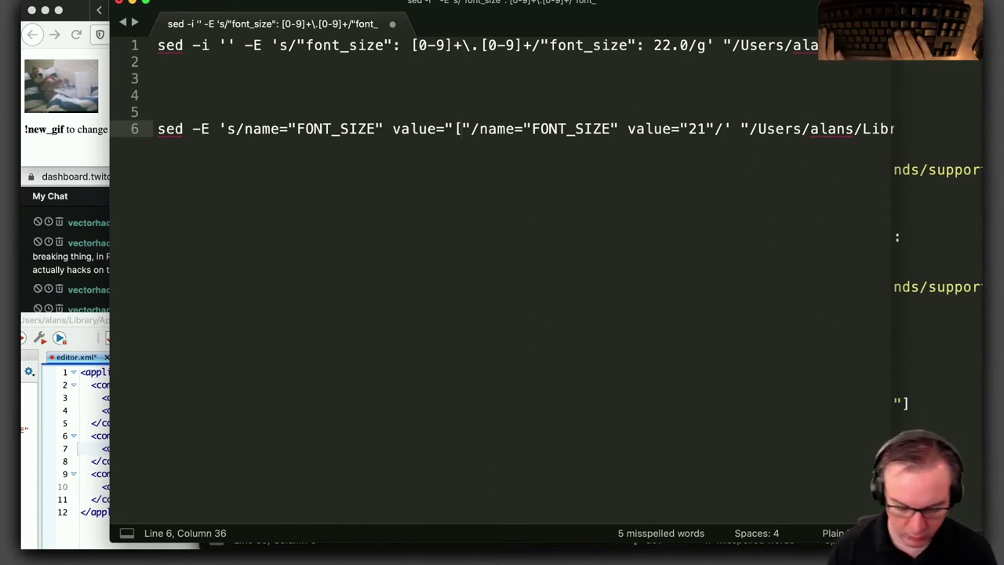
{"action": "type", "text": "0-90"}
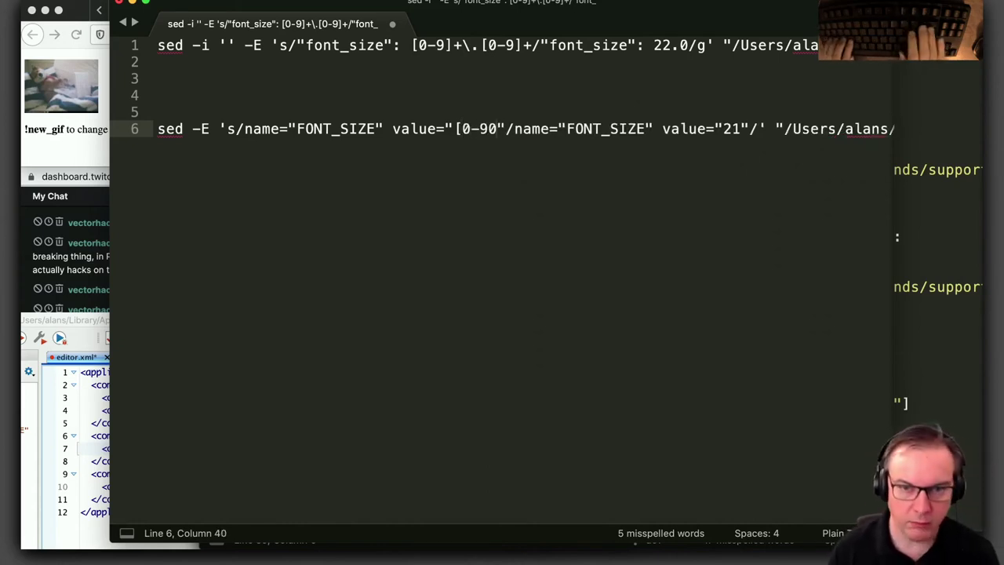
{"action": "key", "text": "BackSpace"}
{"action": "type", "text": "]+"}
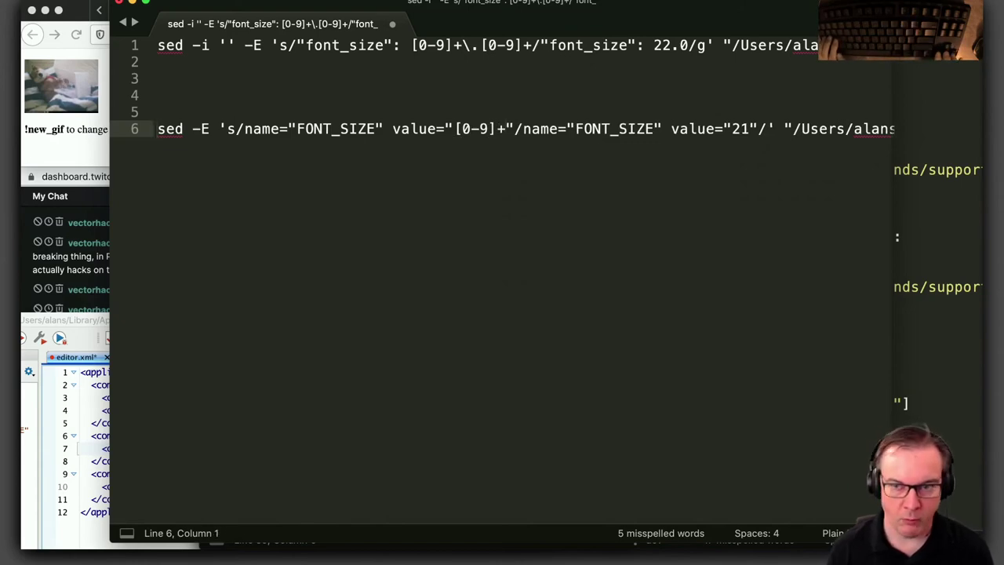
Copy the whole line 6 sed command and run it in iTerm to preview the generalized font size substitution
{"action": "key", "text": "super+Right"}
{"action": "key", "text": "super+Left"}
{"action": "key", "text": "shift+super+Right"}
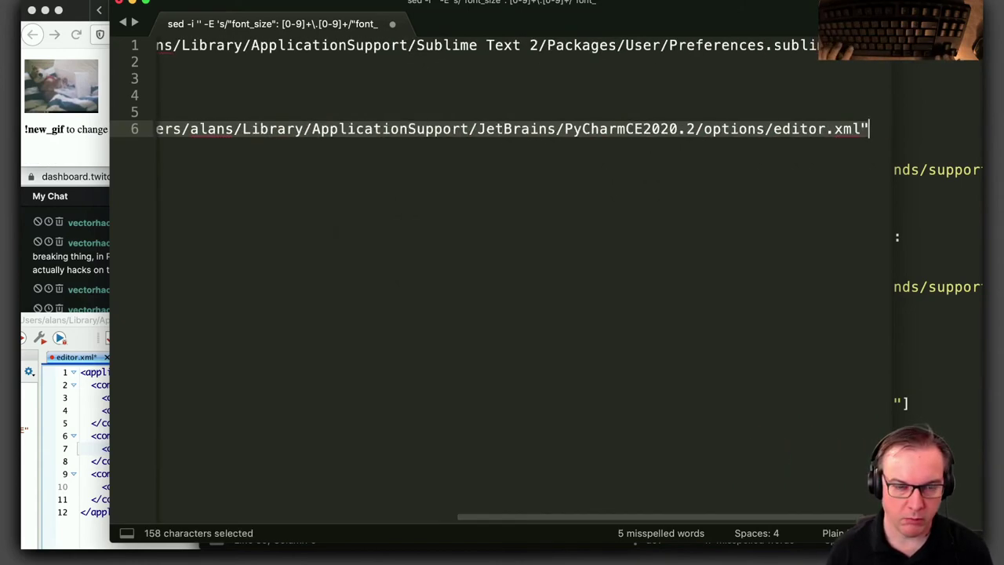
{"action": "key", "text": "super+c"}
{"action": "key", "text": "super+Tab"}
{"action": "key", "text": "super+v"}
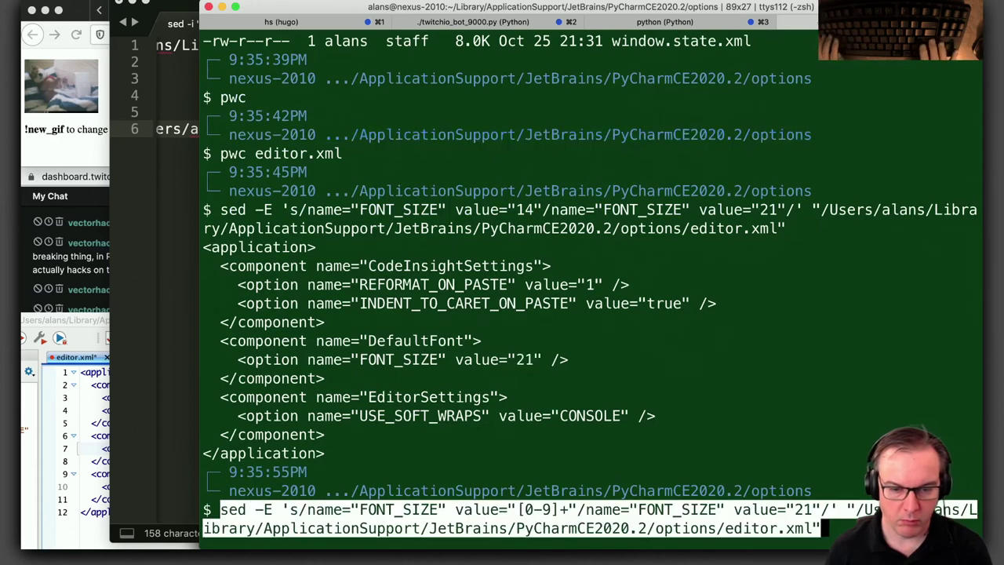
{"action": "key", "text": "Return"}
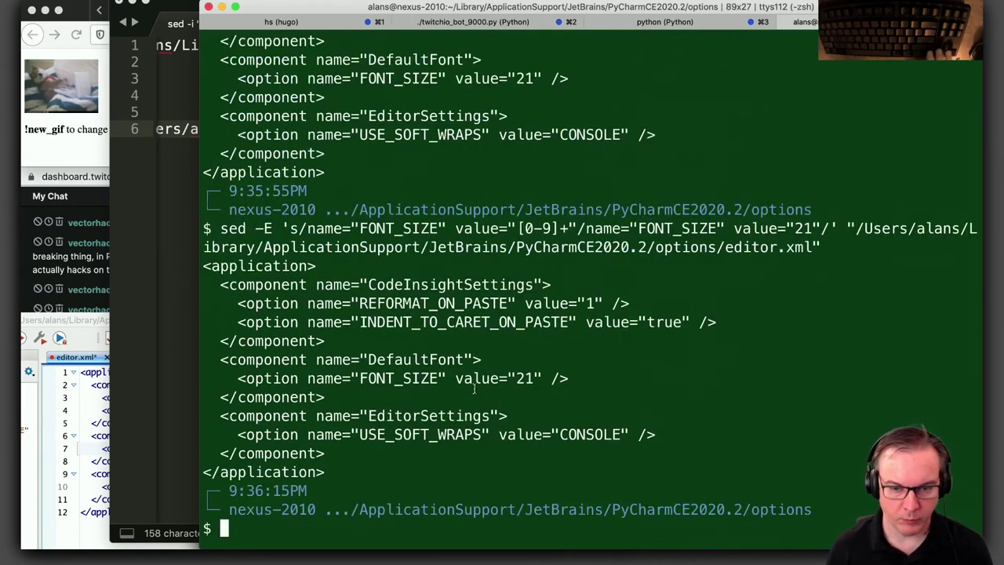
Print editor.xml with cat to check the font size stored in the file
{"action": "type", "text": "ca"}
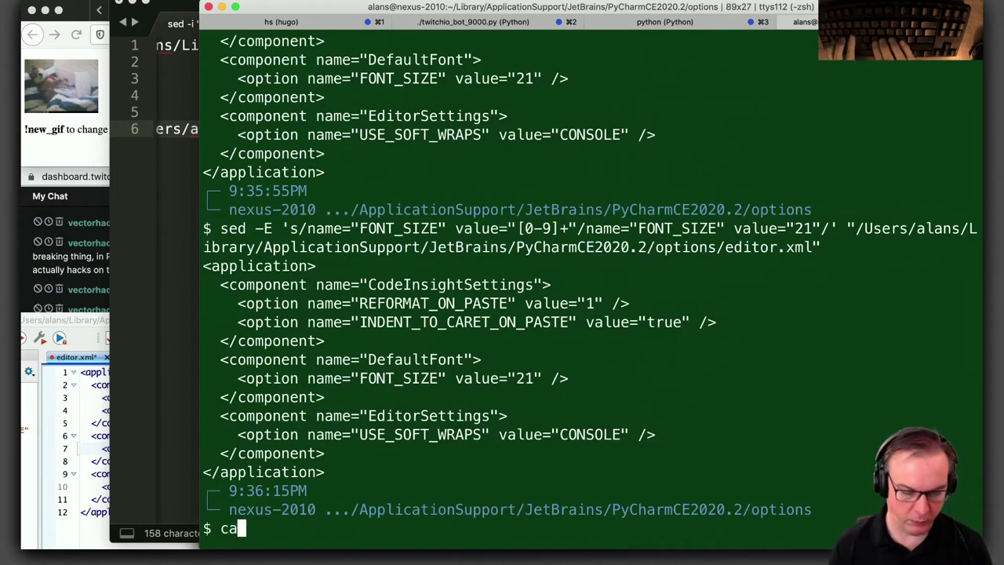
{"action": "type", "text": "t editor.xml"}
{"action": "key", "text": "Return"}
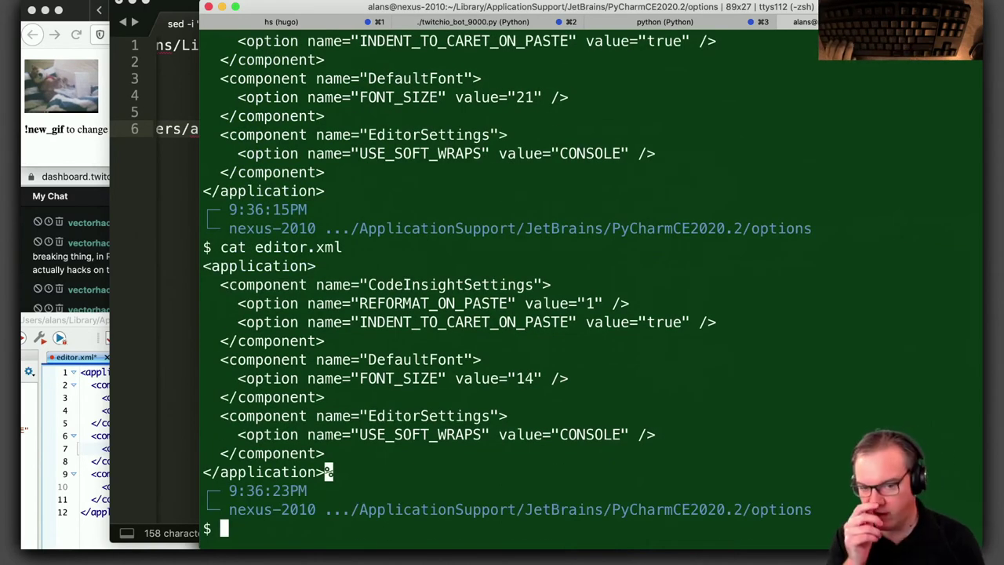
Back in Sublime Text, insert the in-place option -i '' before -E in the line 6 sed command
{"action": "key", "text": "super+Tab"}
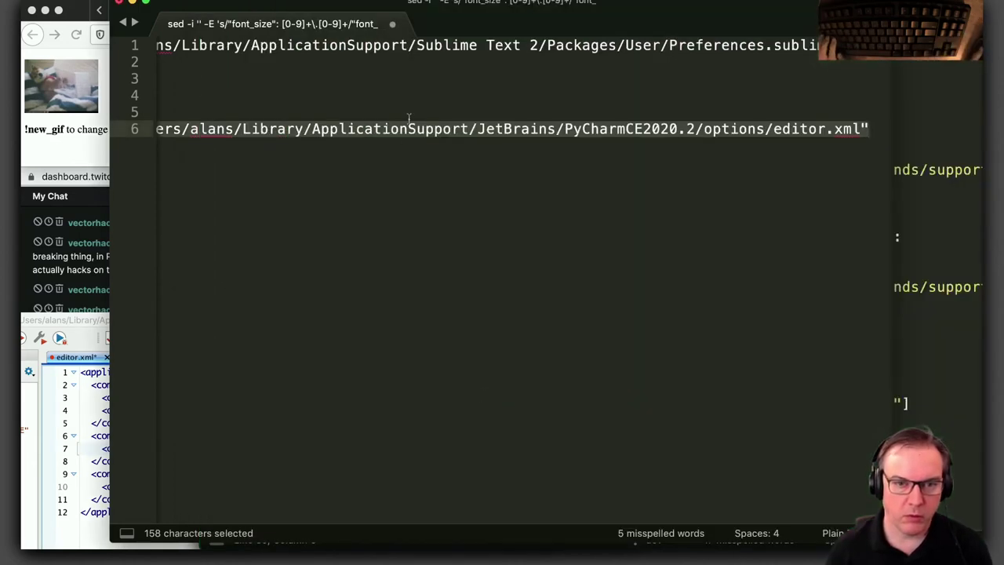
{"action": "key", "text": "Right"}
{"action": "key", "text": "super+Left"}
{"action": "key", "text": "Right"}
{"action": "key", "text": "Right"}
{"action": "key", "text": "Right"}
{"action": "key", "text": "Right"}
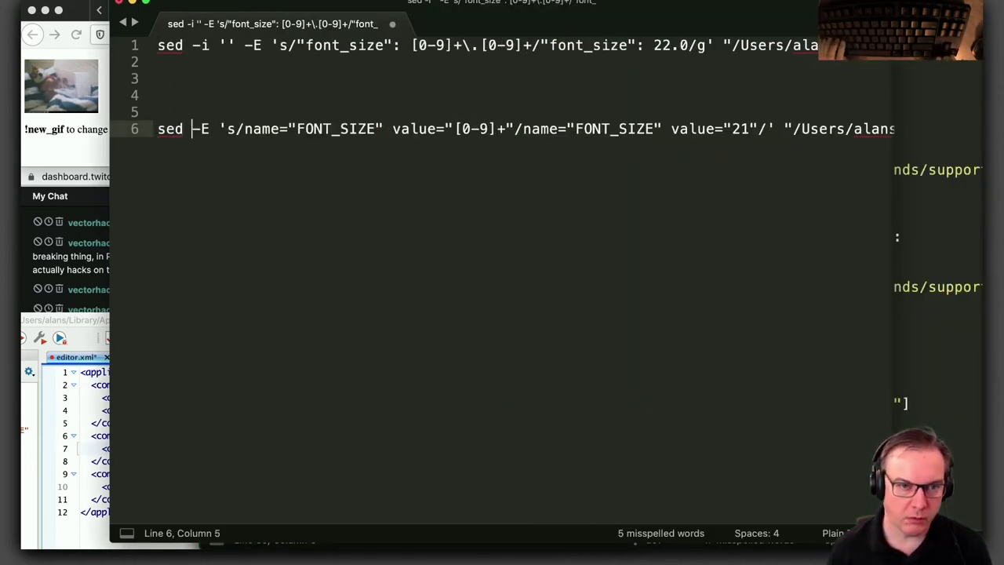
{"action": "type", "text": "-i ''"}
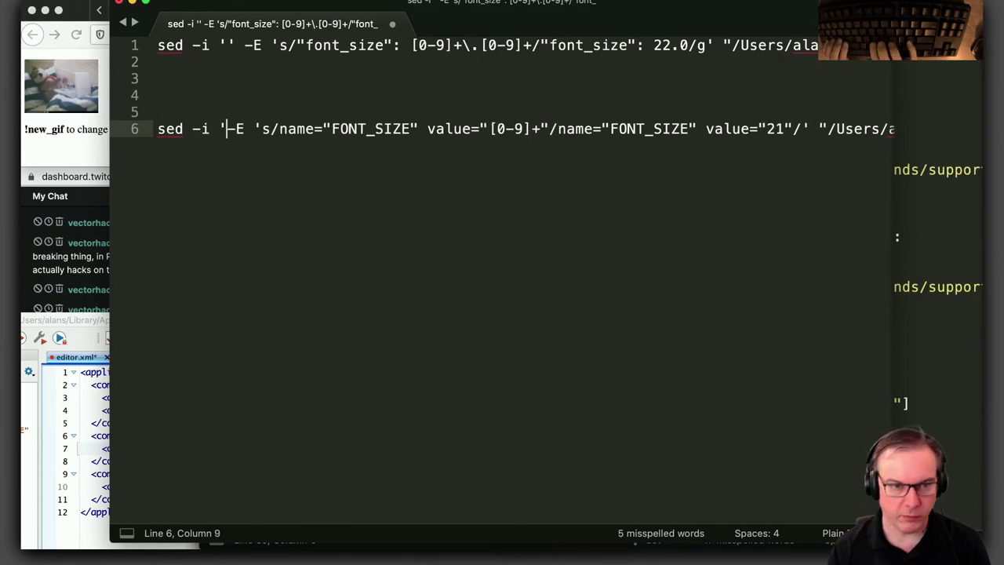
Copy the in-place sed command from line 6 and run it in iTerm to update PyCharm's editor.xml
{"action": "key", "text": "super+shift+Right"}
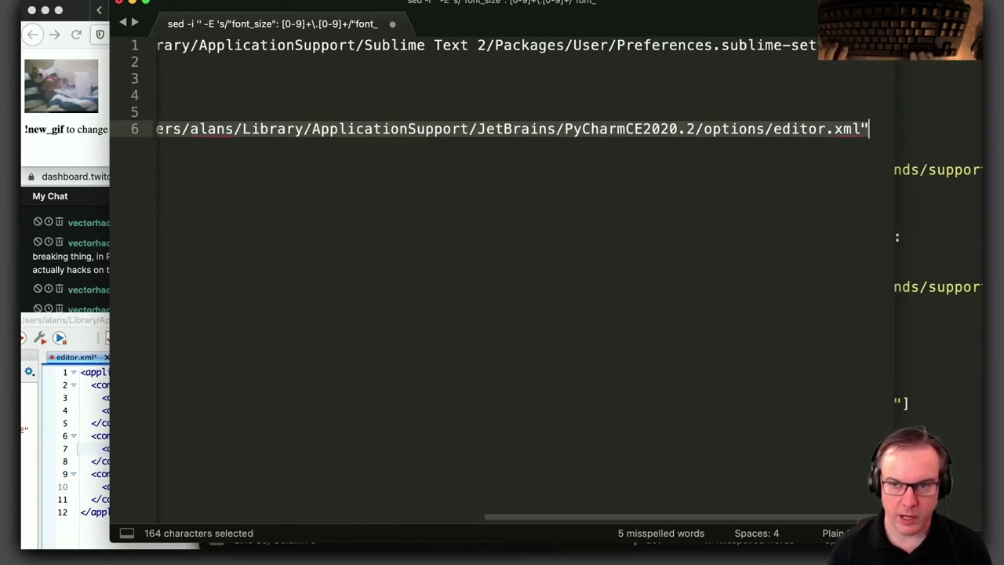
{"action": "key", "text": "super+c"}
{"action": "key", "text": "super+Tab"}
{"action": "key", "text": "super+v"}
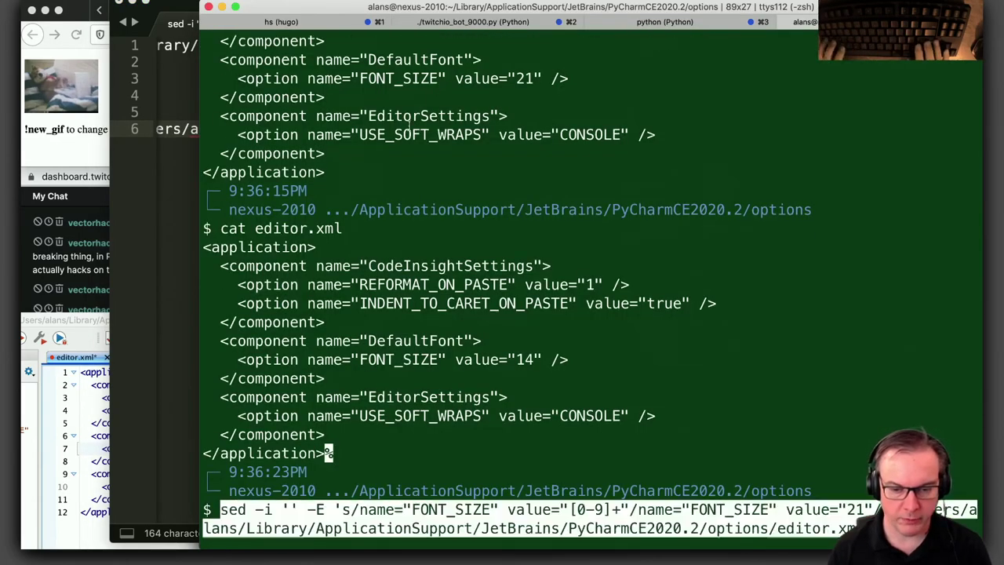
{"action": "key", "text": "Return"}
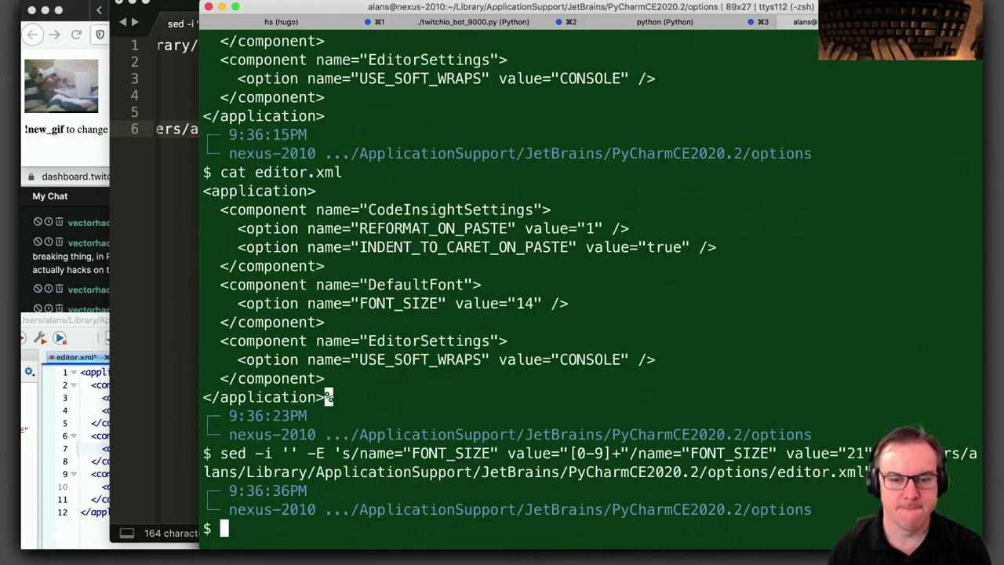
Print editor.xml again with cat to verify the in-place font size change
{"action": "type", "text": "cat "}
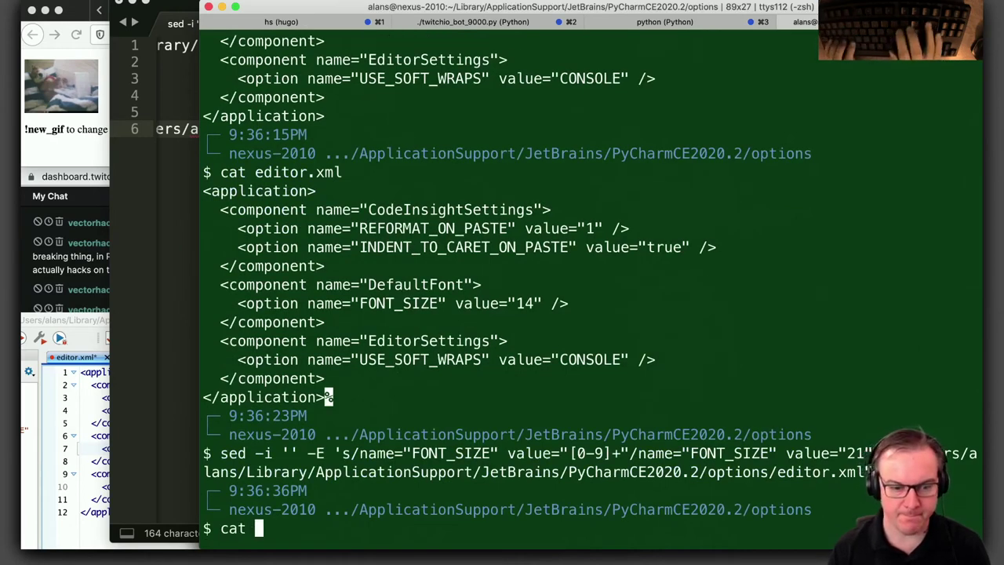
{"action": "type", "text": "editor.xml"}
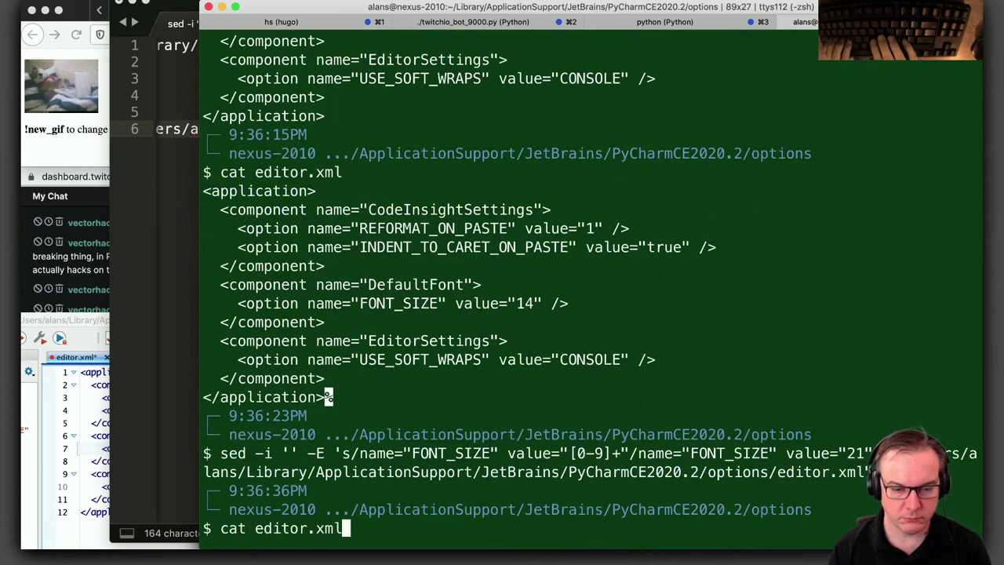
{"action": "key", "text": "Return"}
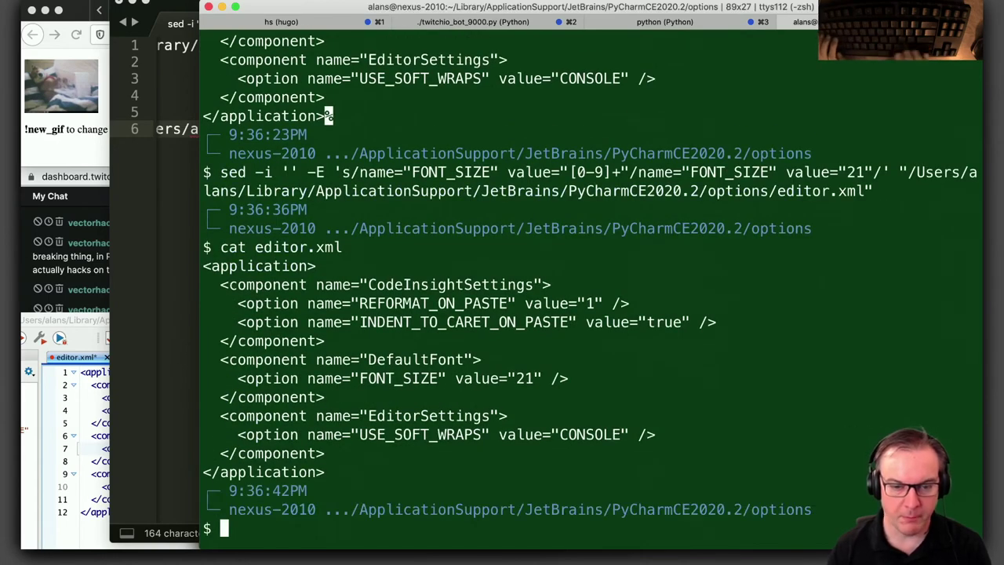
Copy Sublime Text's line 6 command, switch to Keyboard Maestro and replace the script text in the macro's Execute Shell Script action with it
{"action": "key", "text": "super+Tab"}
{"action": "left_click", "coordinate": [418, 126]}
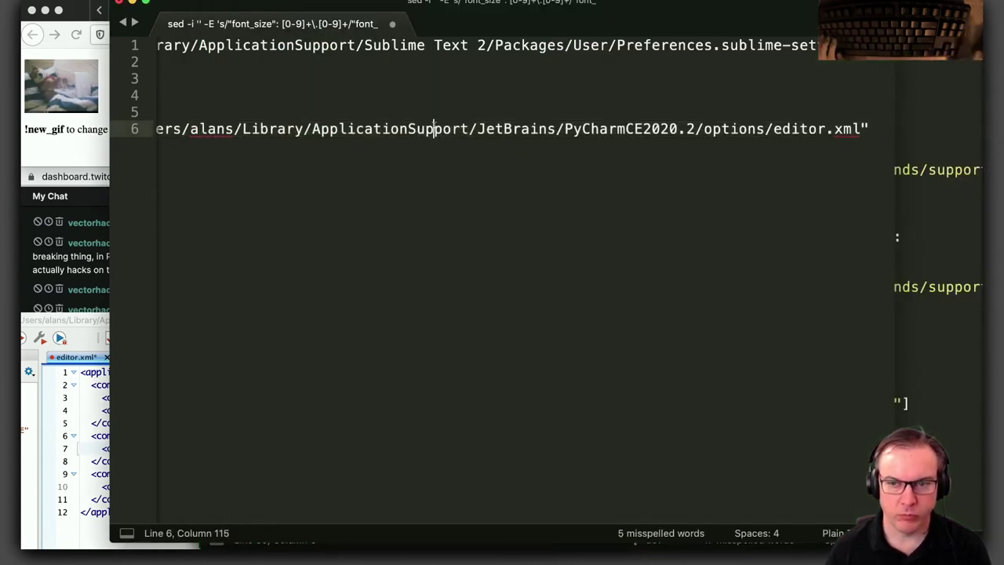
{"action": "key", "text": "super+Right"}
{"action": "key", "text": "super+shift+Left"}
{"action": "key", "text": "super+c"}
{"action": "key", "text": "alt+space"}
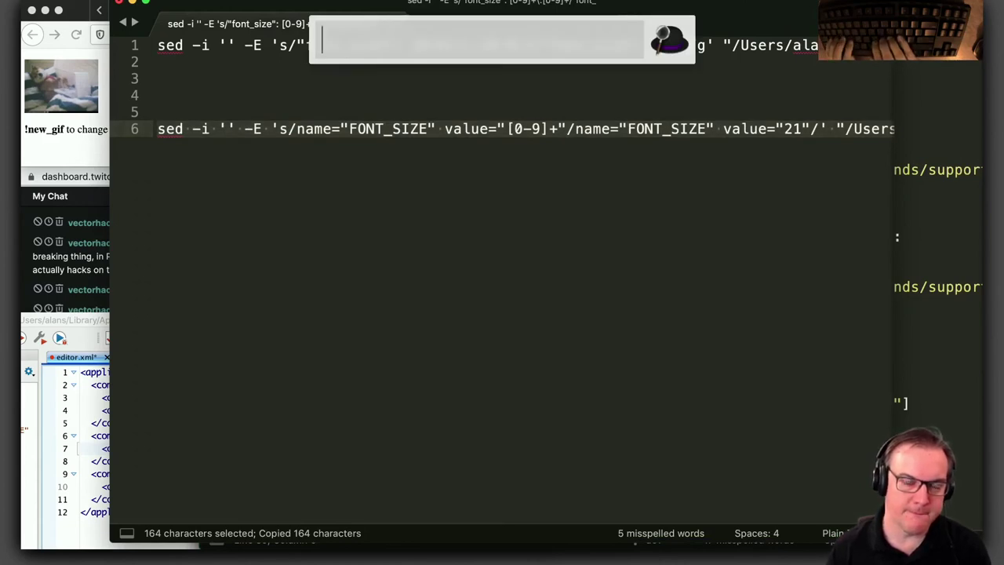
{"action": "type", "text": "ke"}
{"action": "key", "text": "Return"}
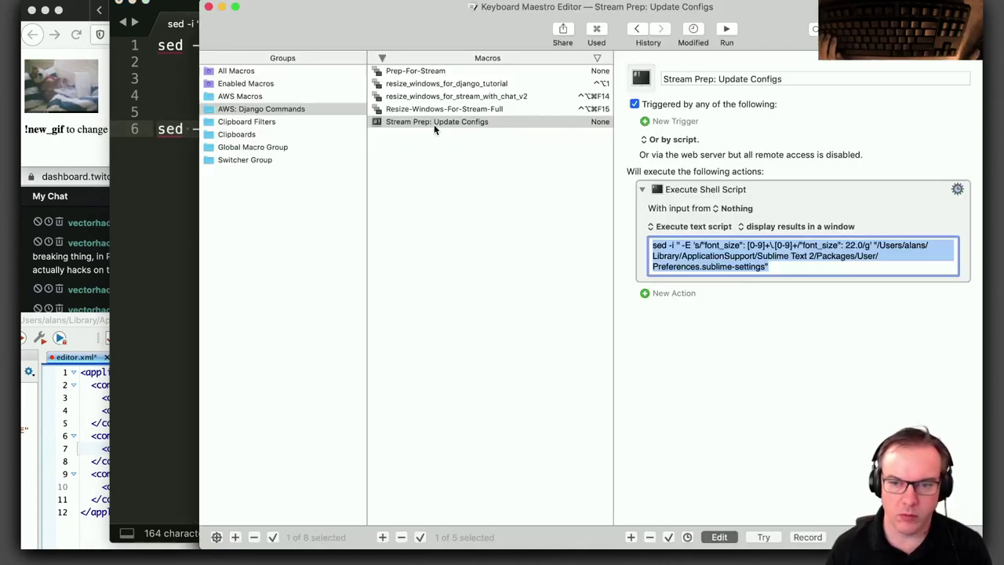
{"action": "left_click", "coordinate": [769, 268]}
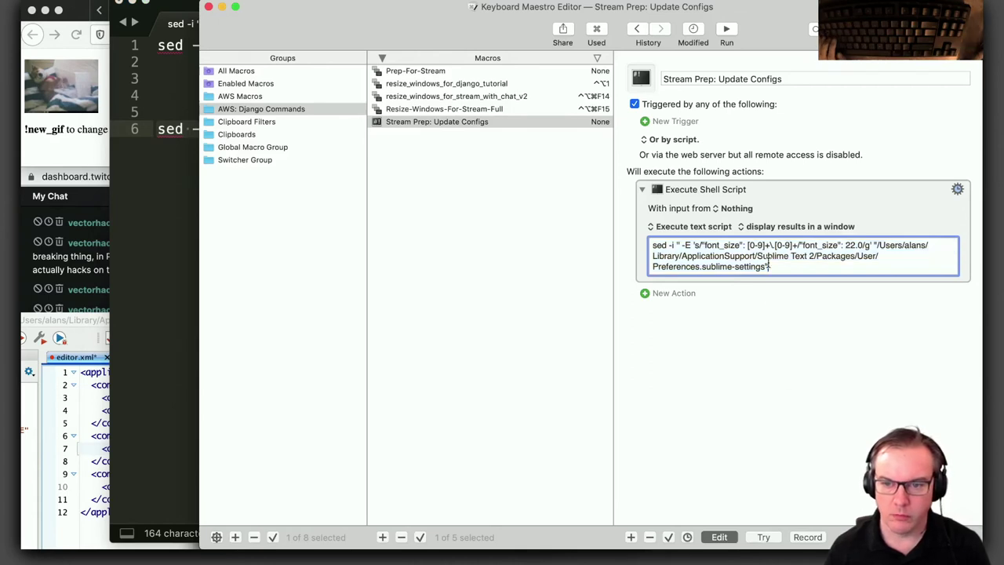
{"action": "key", "text": "cmd+a"}
{"action": "key", "text": "BackSpace"}
{"action": "key", "text": "cmd+v"}
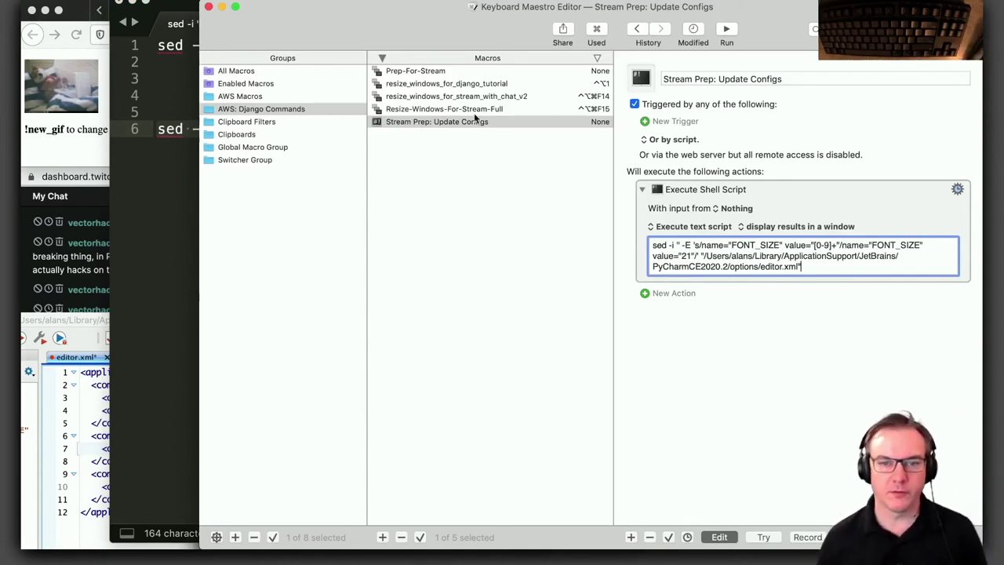
Rename the macro to "Stream Prep: Update Configs For Stream"
{"action": "left_click", "coordinate": [793, 81]}
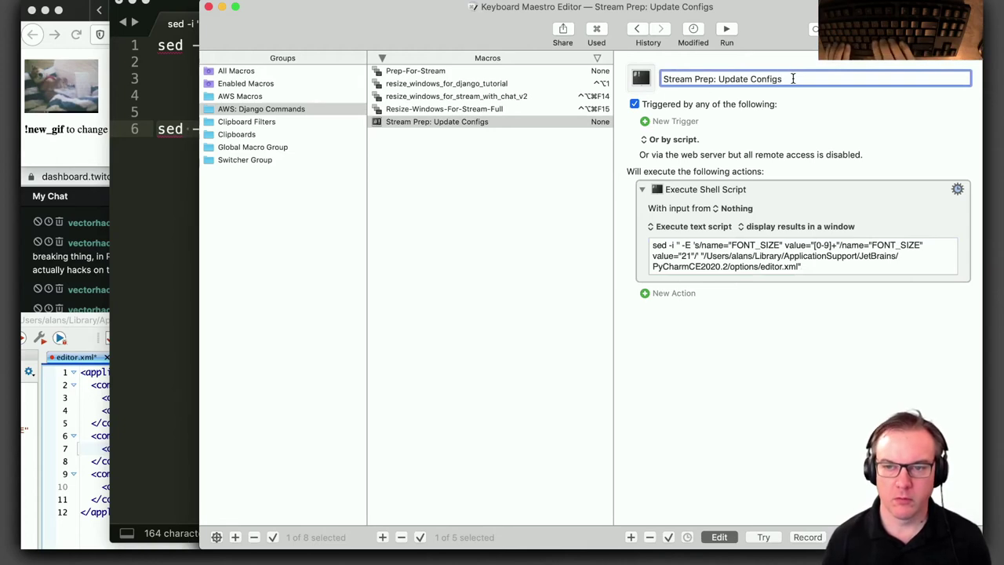
{"action": "type", "text": "For Stream"}
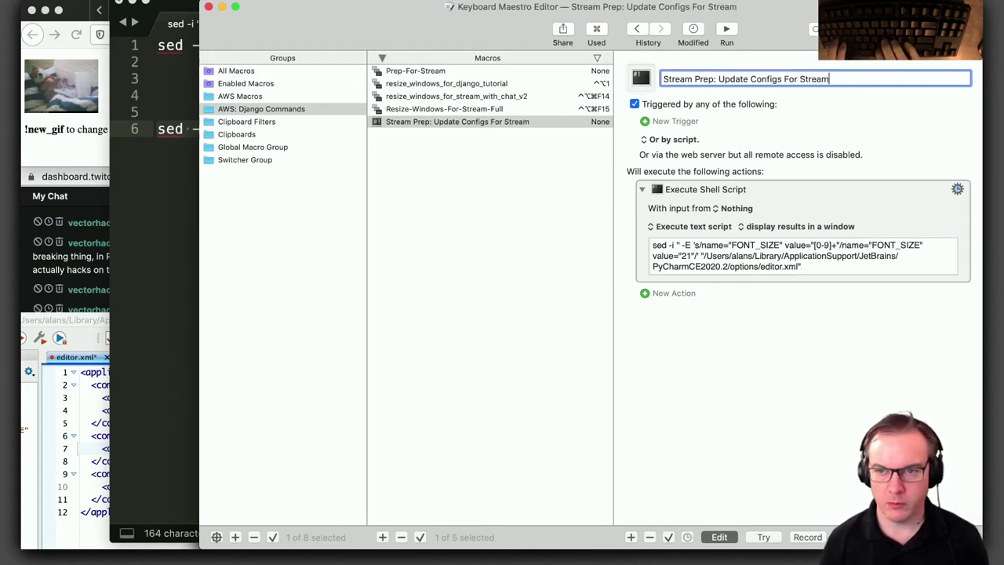
{"action": "key", "text": "Return"}
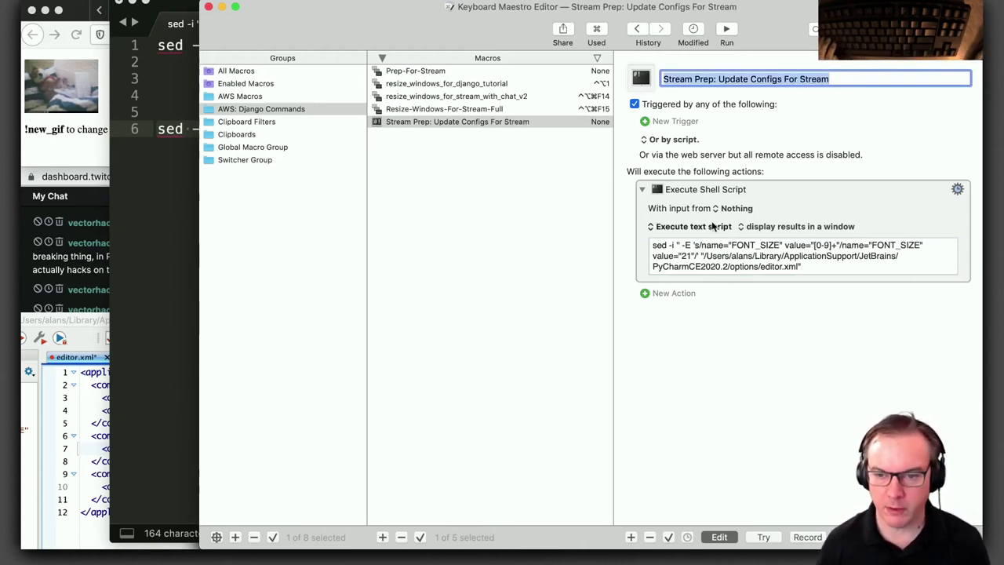
Find the "Quit a Specific Application" action and add it above the Execute Shell Script action
{"action": "left_click", "coordinate": [645, 294]}
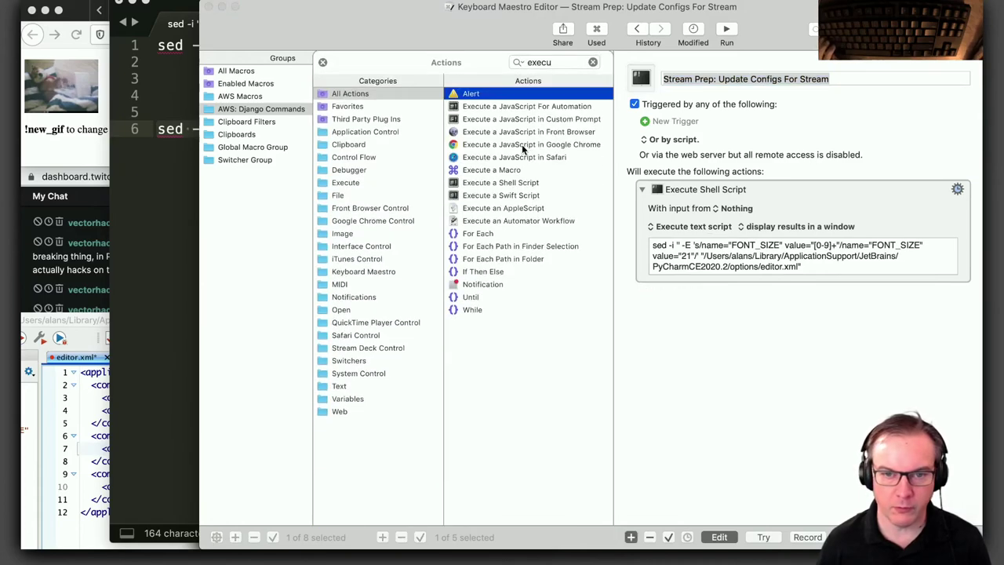
{"action": "left_click", "coordinate": [592, 62]}
{"action": "type", "text": "close"}
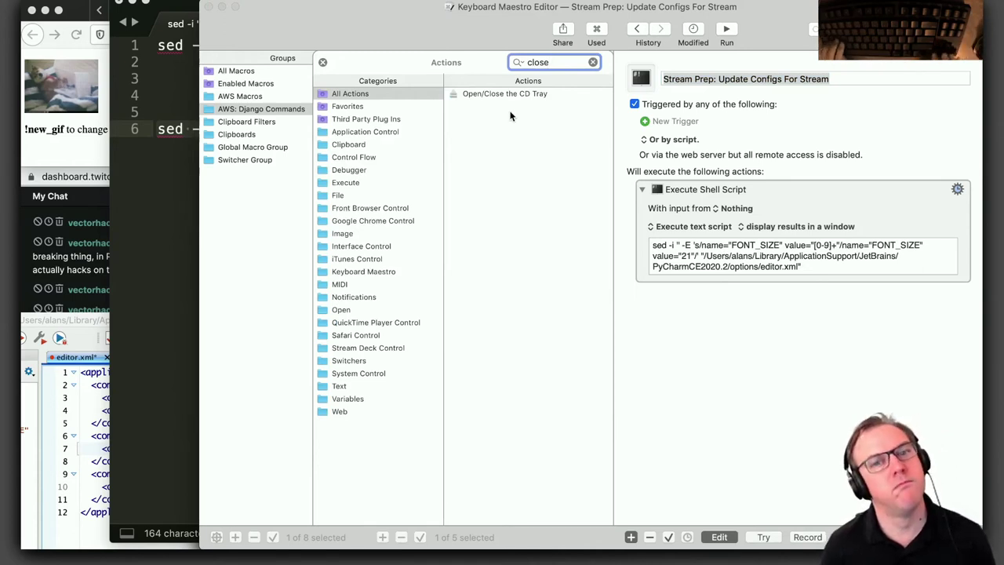
{"action": "key", "text": "super+a"}
{"action": "type", "text": "quit"}
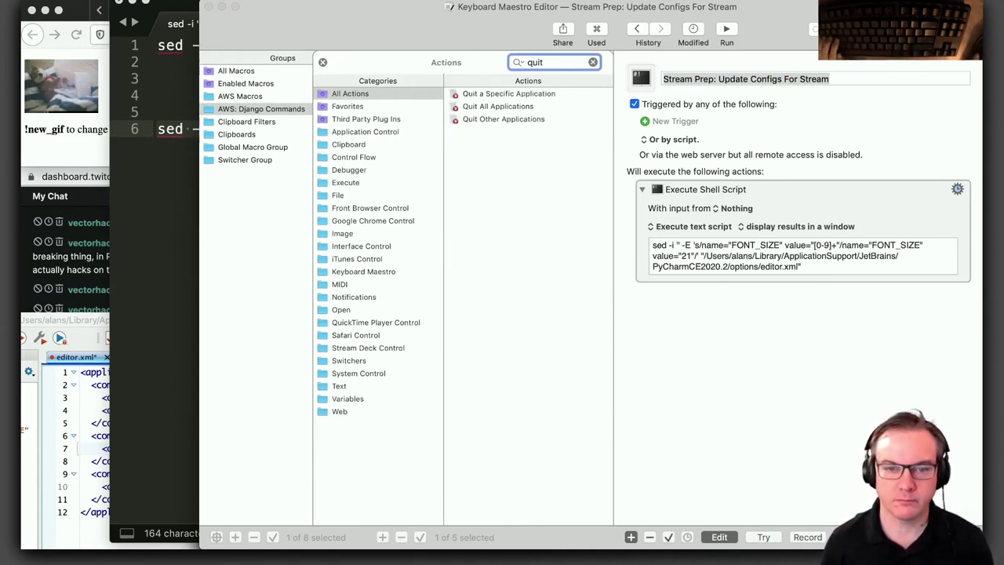
{"action": "left_click_drag", "start_coordinate": [504, 95], "coordinate": [803, 182]}
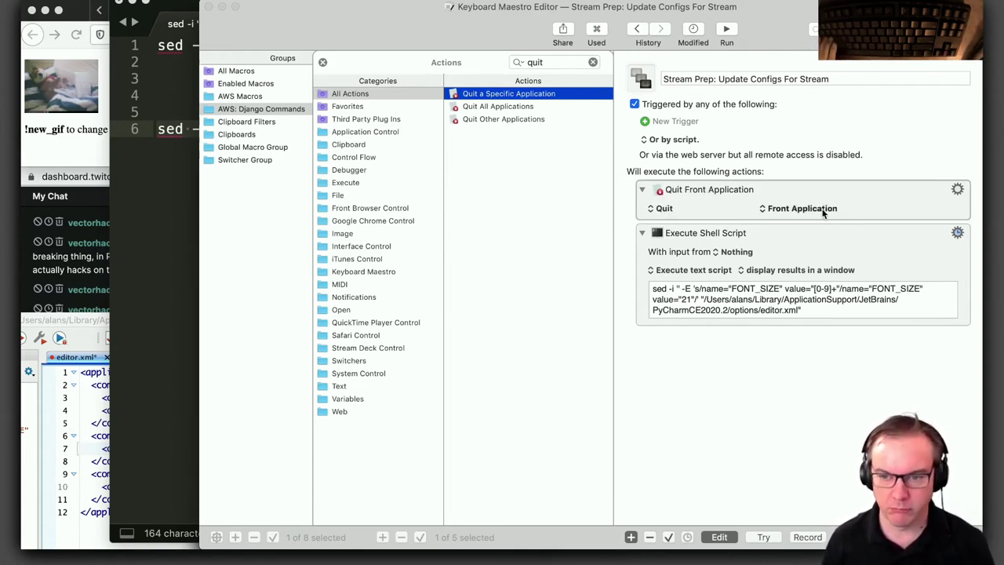
Set PyCharm as the application that the new Quit action closes
{"action": "left_click", "coordinate": [773, 208]}
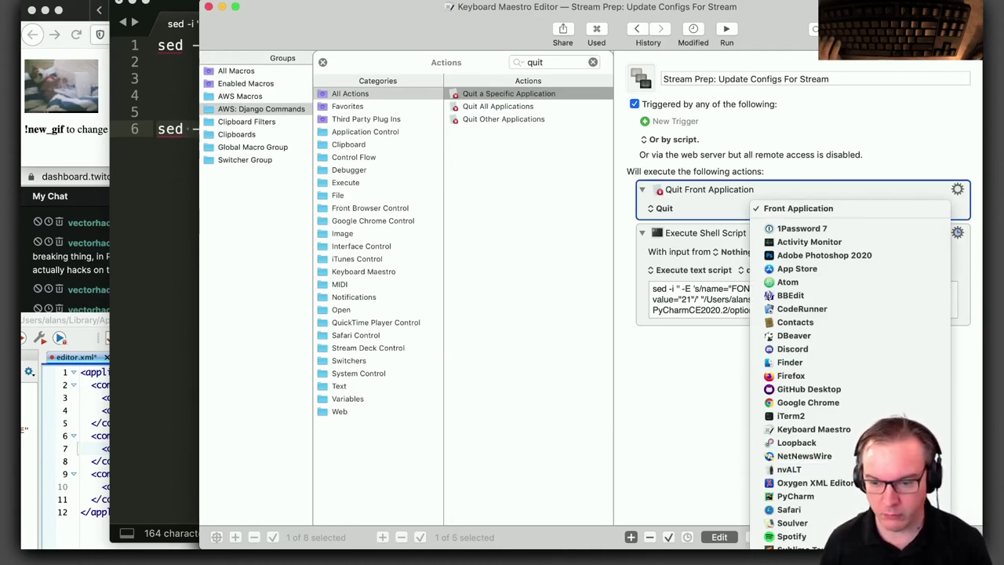
{"action": "left_click", "coordinate": [796, 496]}
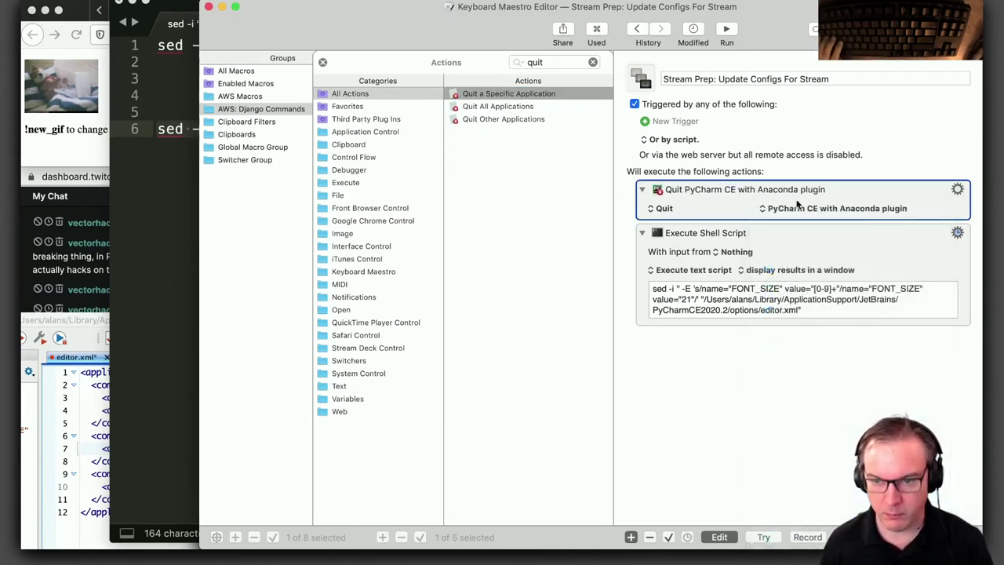
{"action": "left_click", "coordinate": [837, 209]}
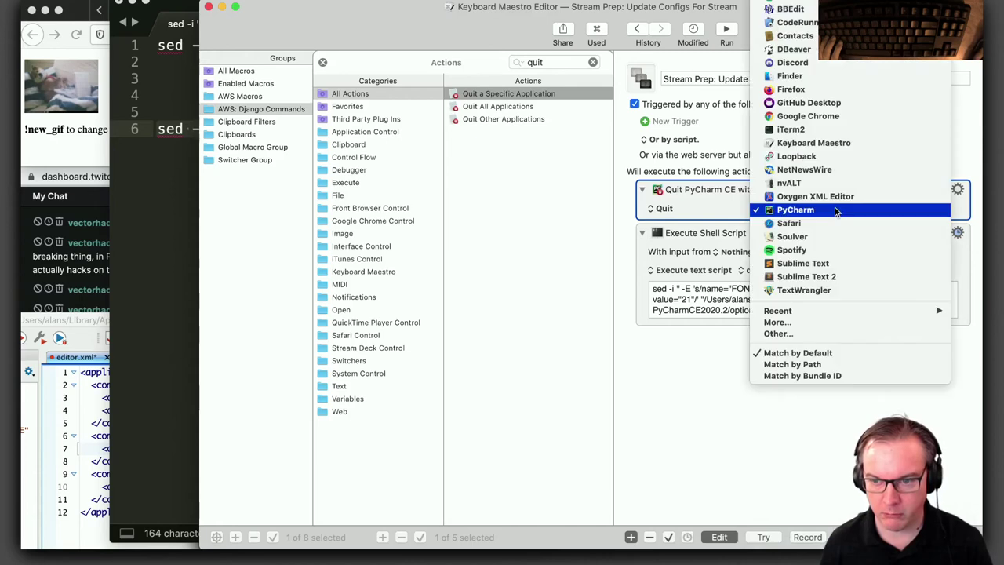
{"action": "left_click", "coordinate": [835, 211]}
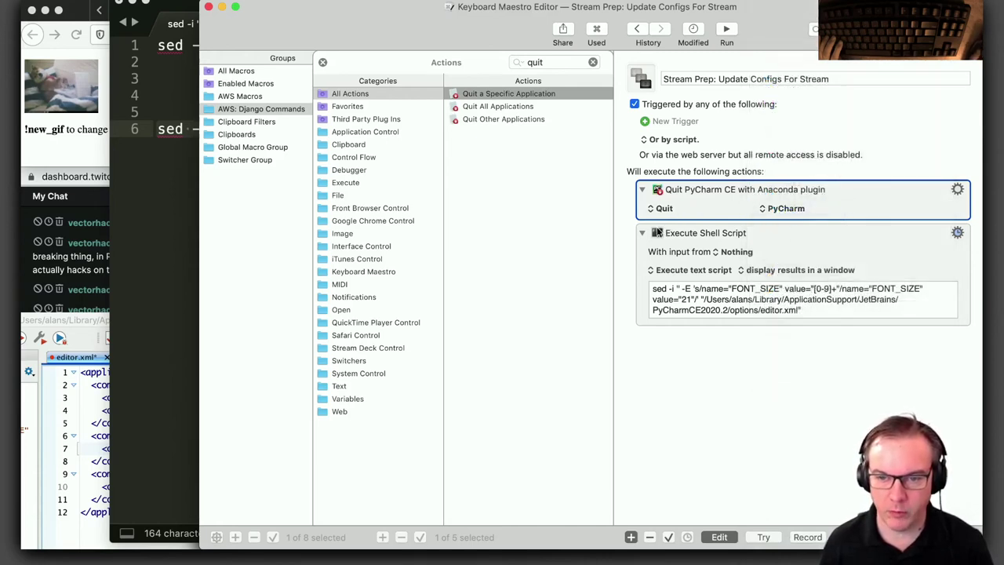
Clear the action search and add an "Activate a Specific Application" action below the Execute Shell Script action
{"action": "left_click", "coordinate": [642, 234]}
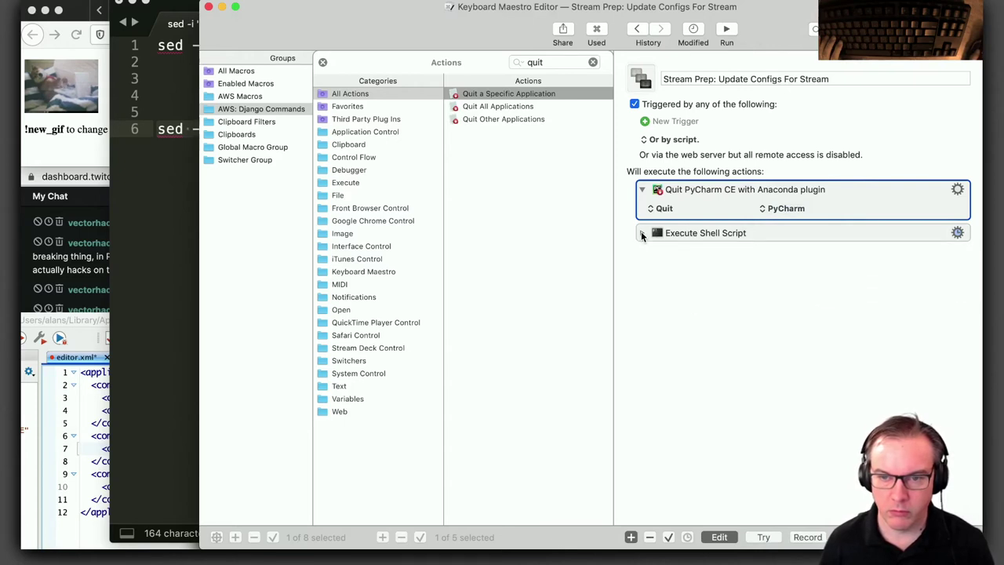
{"action": "left_click", "coordinate": [593, 62]}
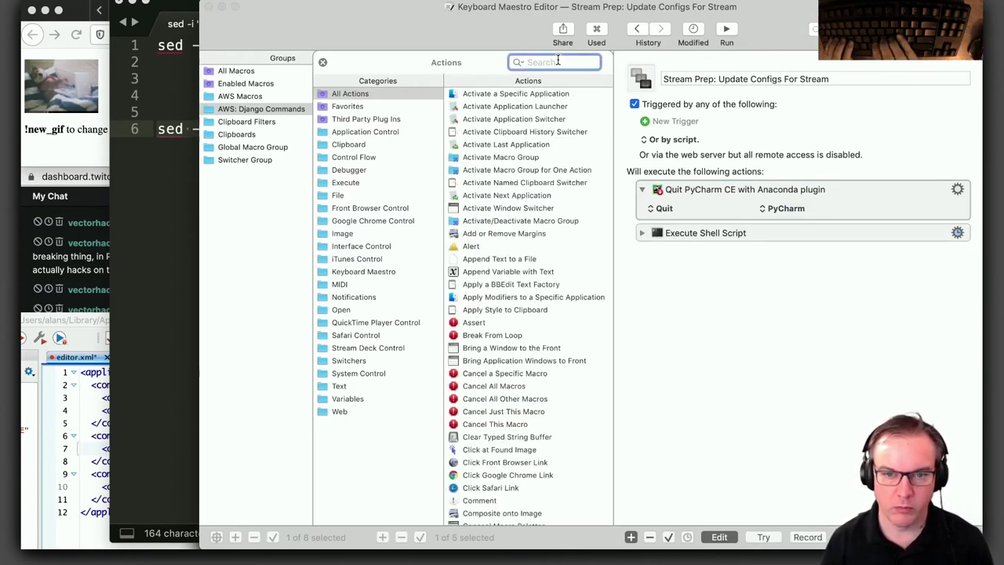
{"action": "left_click", "coordinate": [537, 94]}
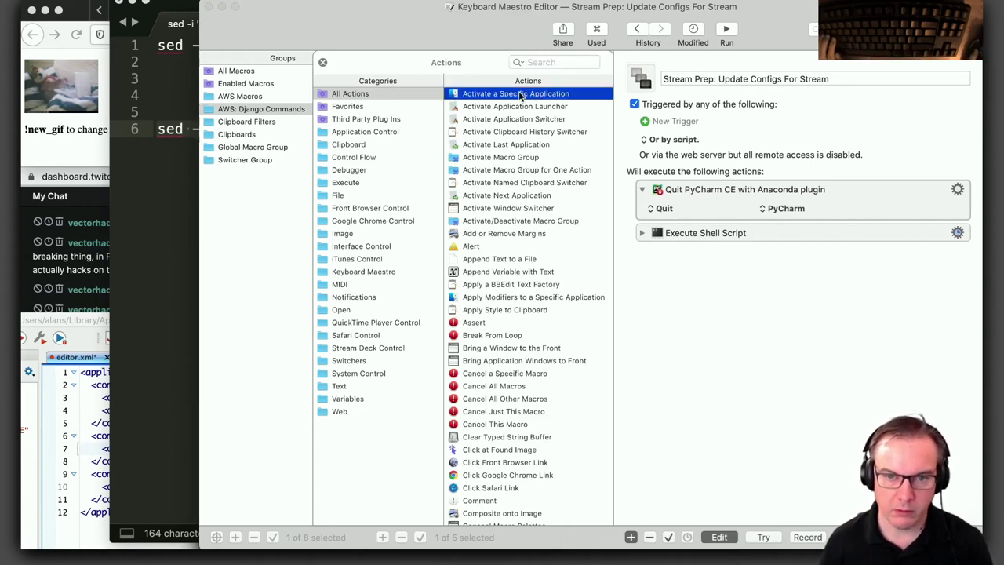
{"action": "left_click_drag", "start_coordinate": [519, 95], "coordinate": [760, 252]}
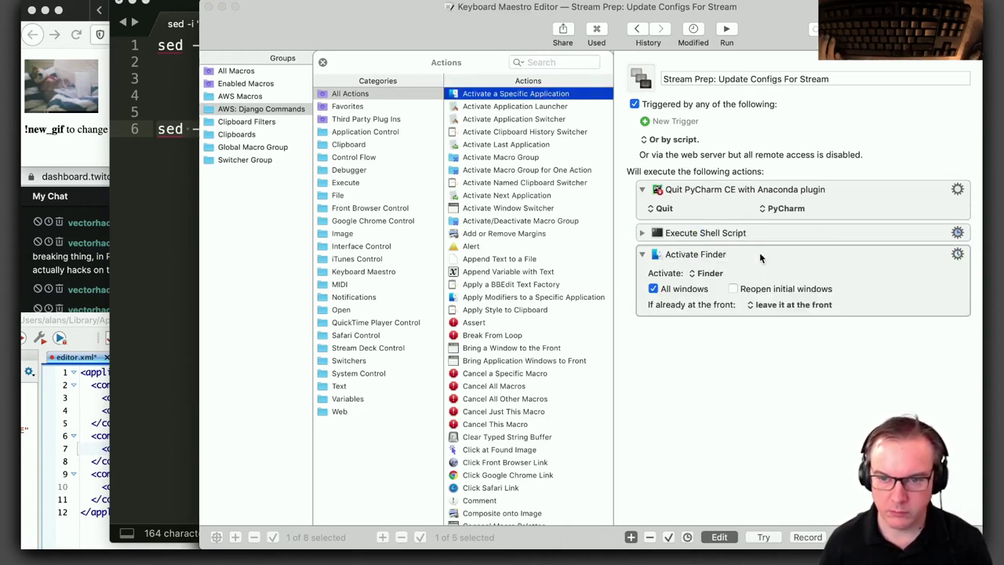
Set PyCharm as the application for the new Activate action and collapse the action
{"action": "left_click", "coordinate": [710, 273]}
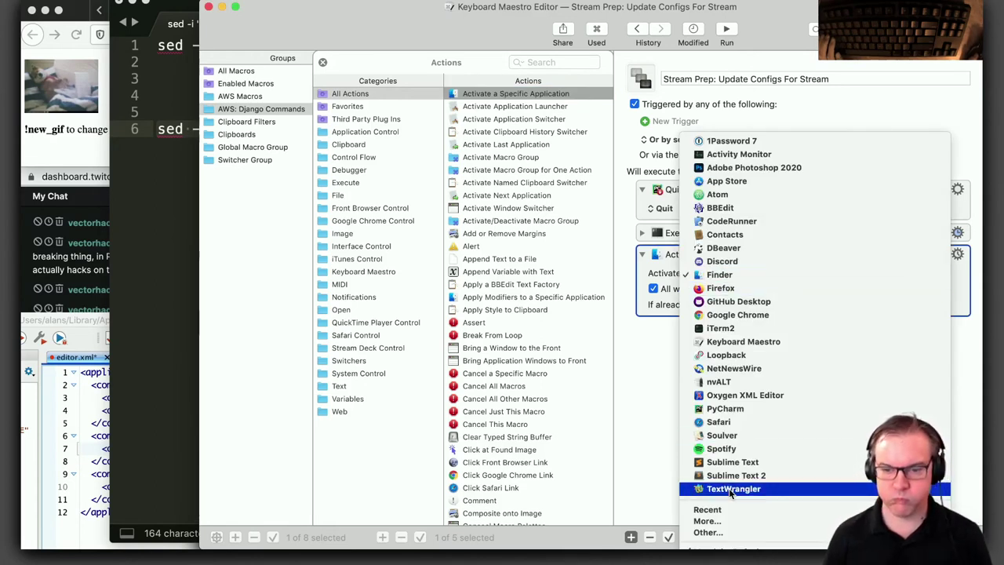
{"action": "left_click", "coordinate": [727, 410]}
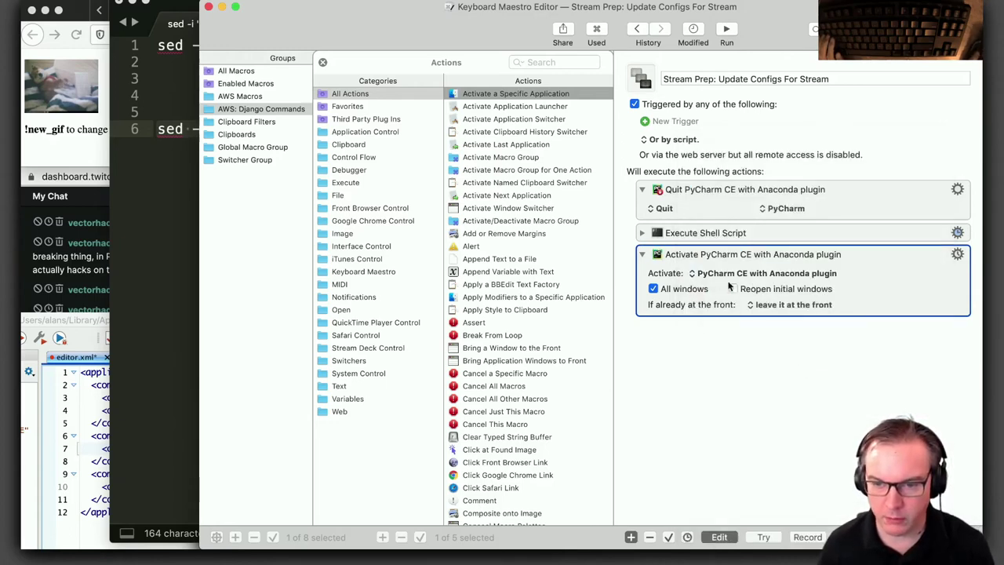
{"action": "left_click", "coordinate": [643, 255]}
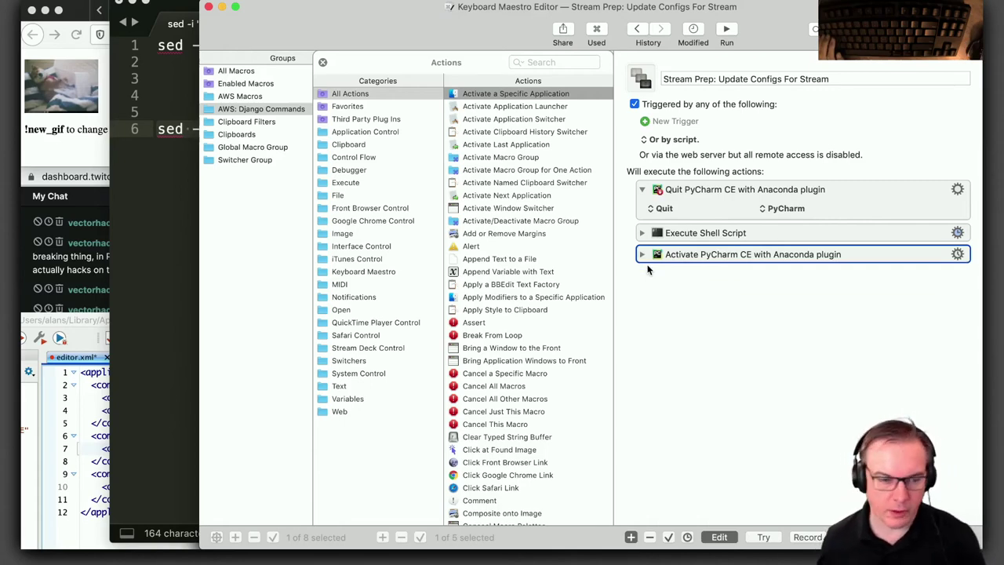
Switch to Oxygen XML Editor, reload editor.xml from disk, then close the file and quit the editor
{"action": "key", "text": "super+Tab"}
{"action": "key", "text": "super+Tab"}
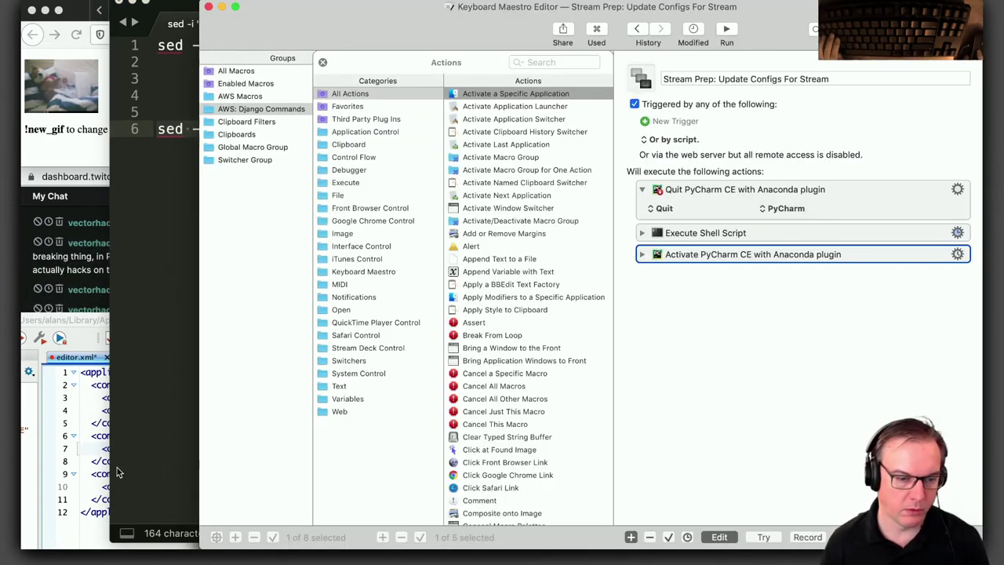
{"action": "left_click", "coordinate": [104, 474]}
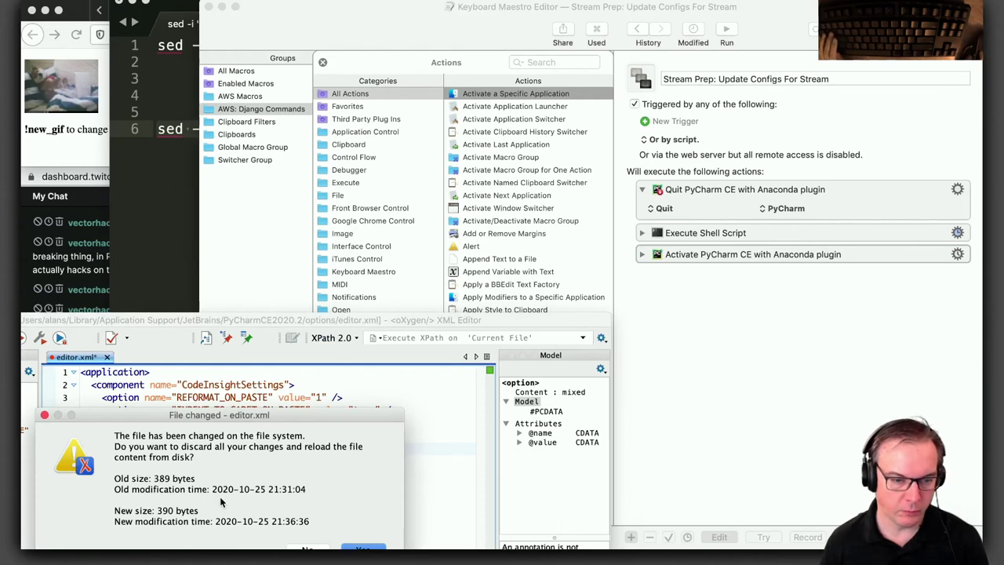
{"action": "left_click", "coordinate": [363, 547]}
{"action": "key", "text": "super+w"}
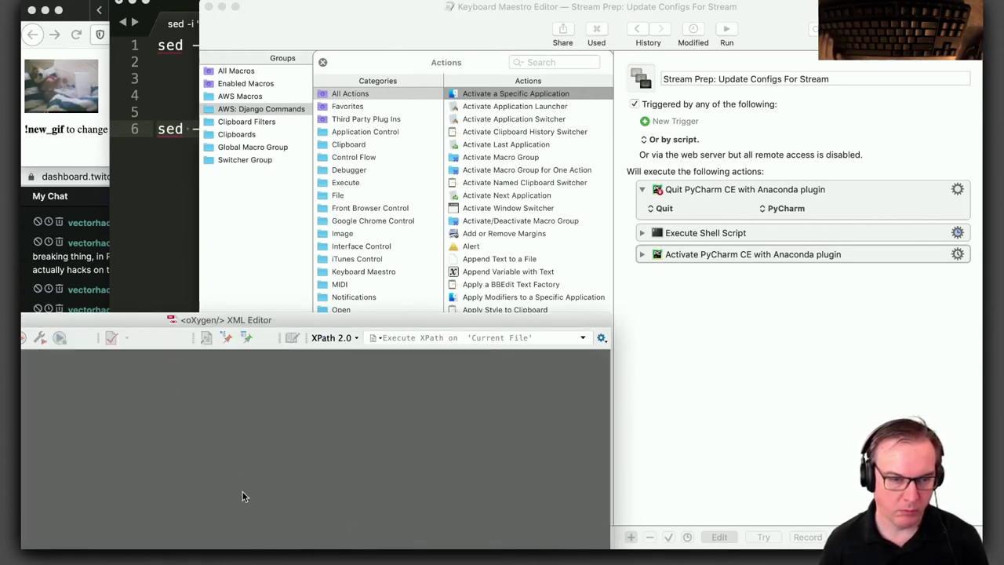
{"action": "key", "text": "super+q"}
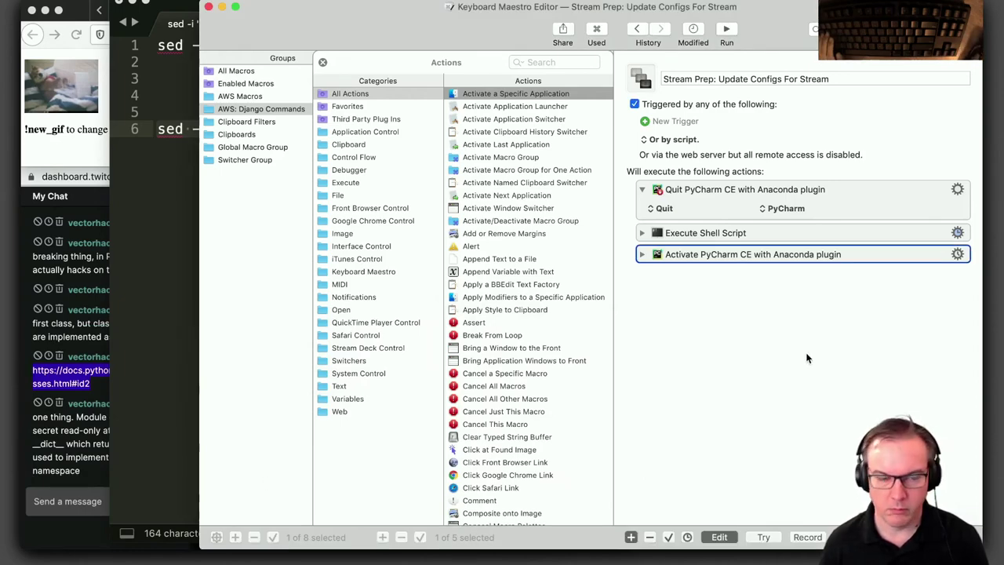
Open PyCharm, quit it and relaunch it to load the updated editor font size
{"action": "key", "text": "super+space"}
{"action": "type", "text": "p"}
{"action": "key", "text": "Return"}
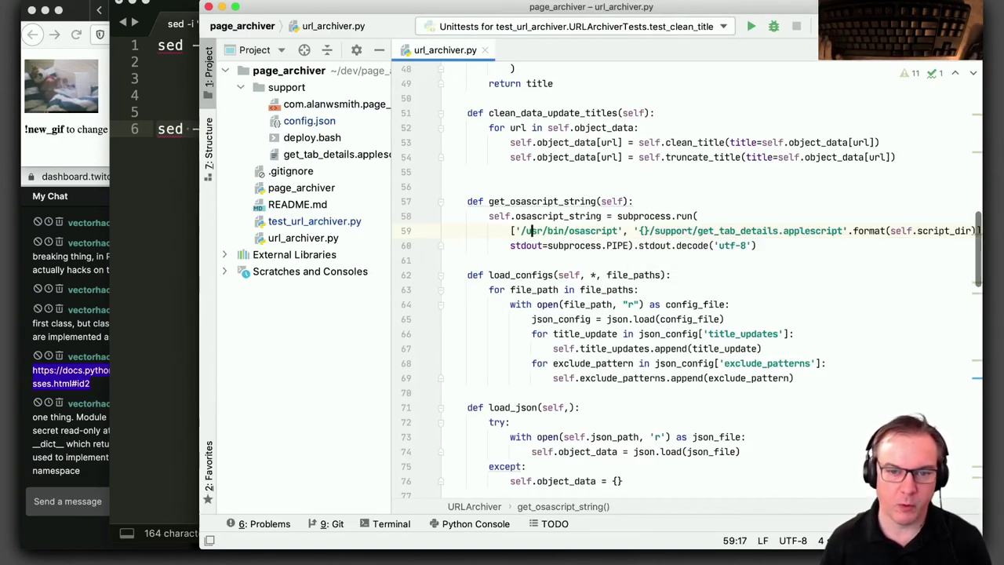
{"action": "key", "text": "super+q"}
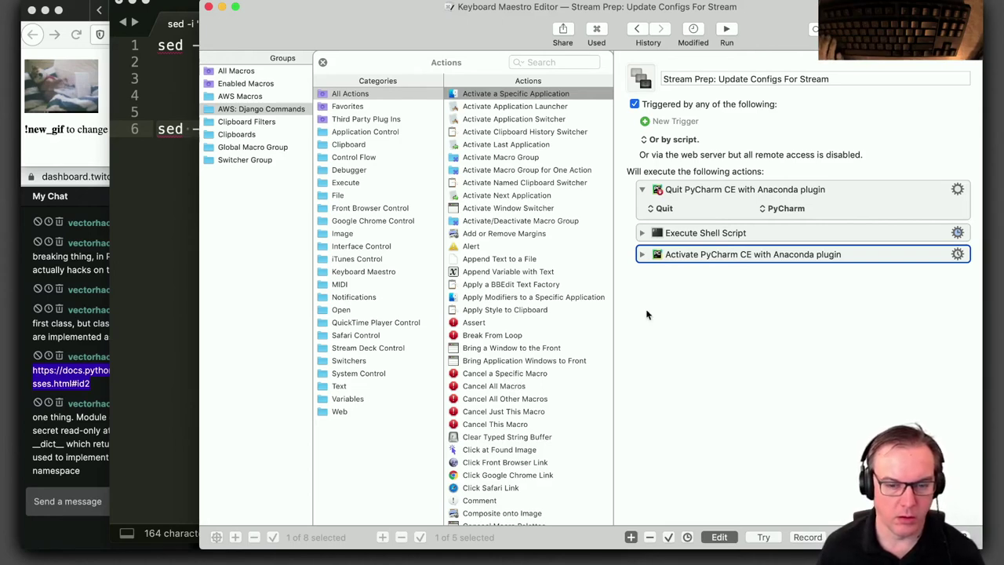
{"action": "key", "text": "alt+space"}
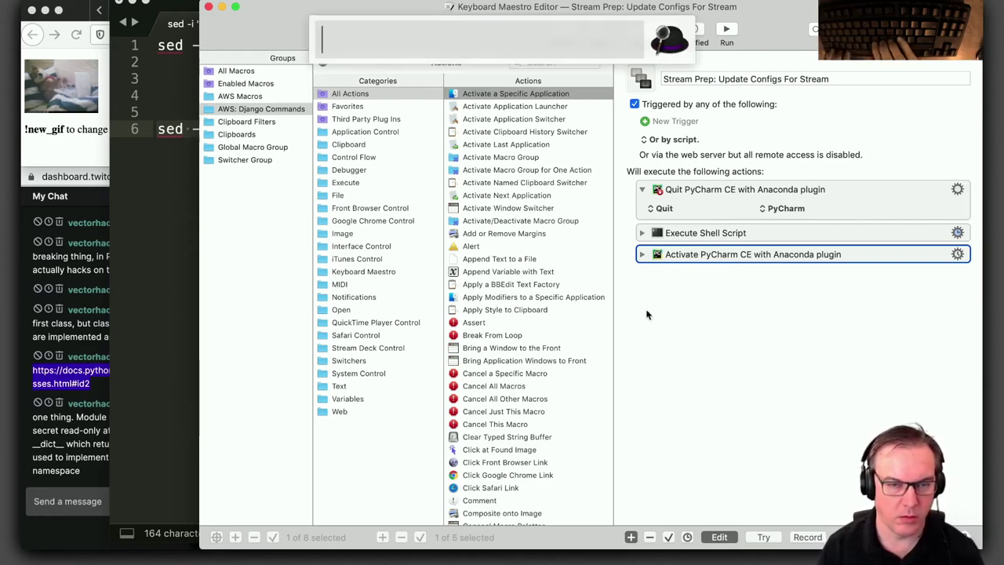
{"action": "type", "text": "py"}
{"action": "key", "text": "Return"}
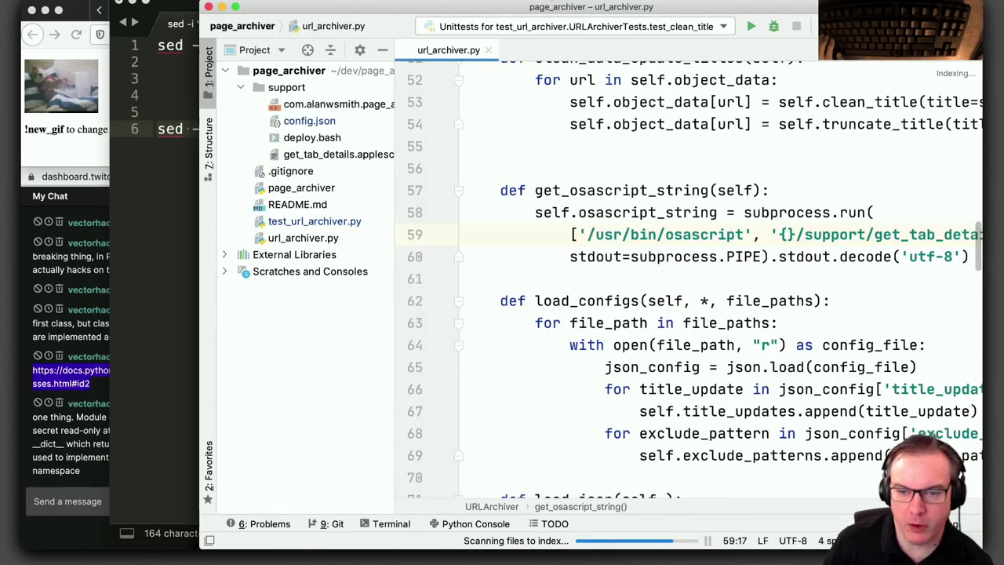
Switch to Keyboard Maestro and set the replacement FONT_SIZE value in the Execute Shell Script action's sed command to 14
{"action": "key", "text": "super+Tab"}
{"action": "left_click", "coordinate": [628, 278]}
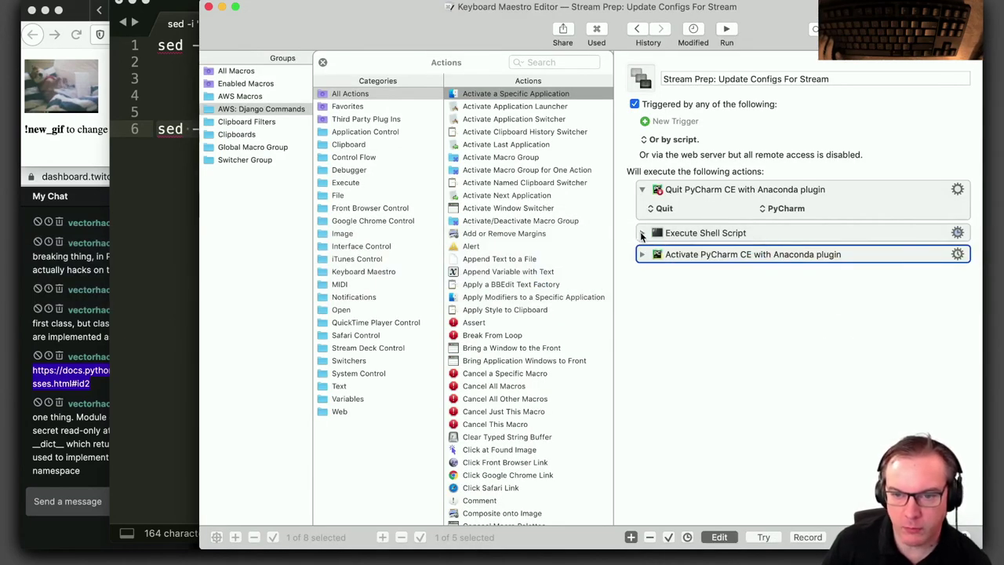
{"action": "left_click", "coordinate": [642, 233]}
{"action": "left_click", "coordinate": [684, 301]}
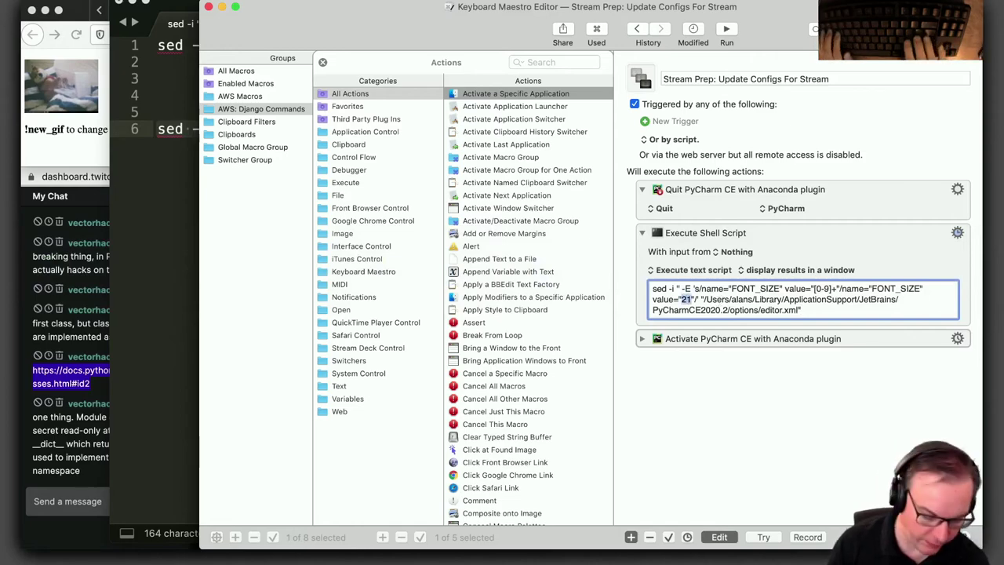
{"action": "key", "text": "BackSpace"}
{"action": "type", "text": "4"}
Move the Keyboard Maestro window so its macro editing area sits beside PyCharm's code
{"action": "left_click_drag", "start_coordinate": [372, 26], "coordinate": [653, 111]}
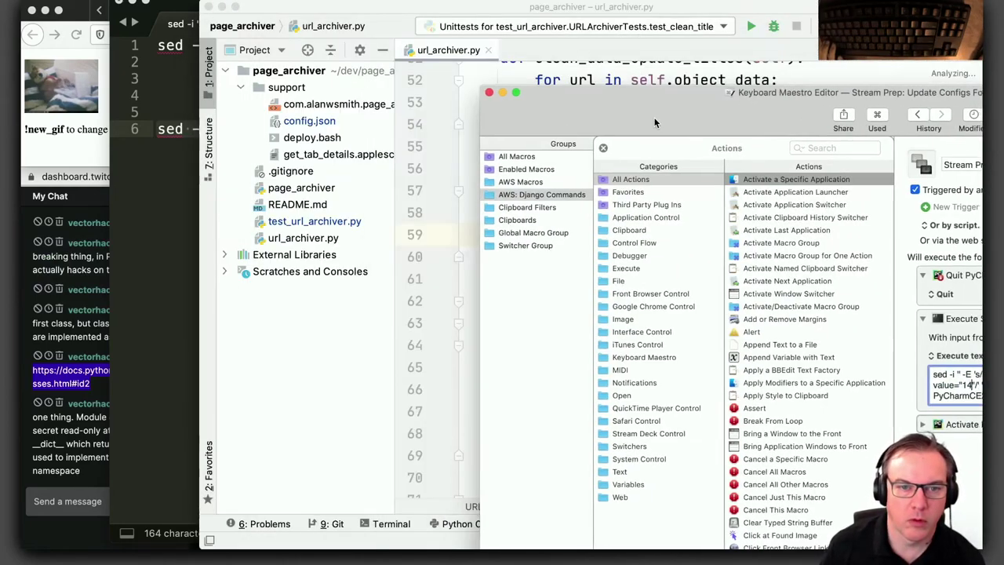
{"action": "left_click_drag", "start_coordinate": [725, 111], "coordinate": [115, 84]}
{"action": "left_click_drag", "start_coordinate": [22, 66], "coordinate": [1, 66]}
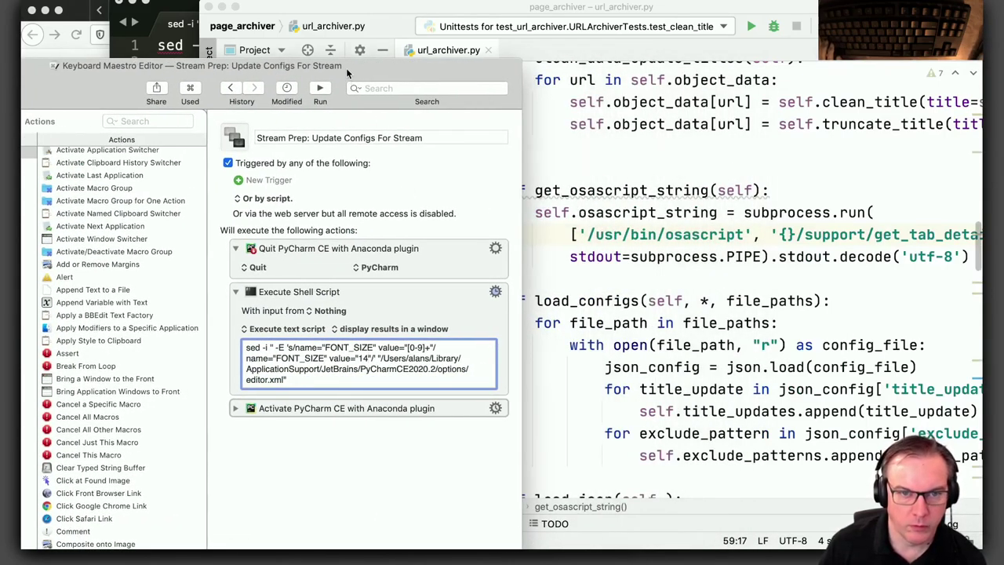
{"action": "left_click_drag", "start_coordinate": [346, 68], "coordinate": [344, 55]}
{"action": "left_click", "coordinate": [337, 239]}
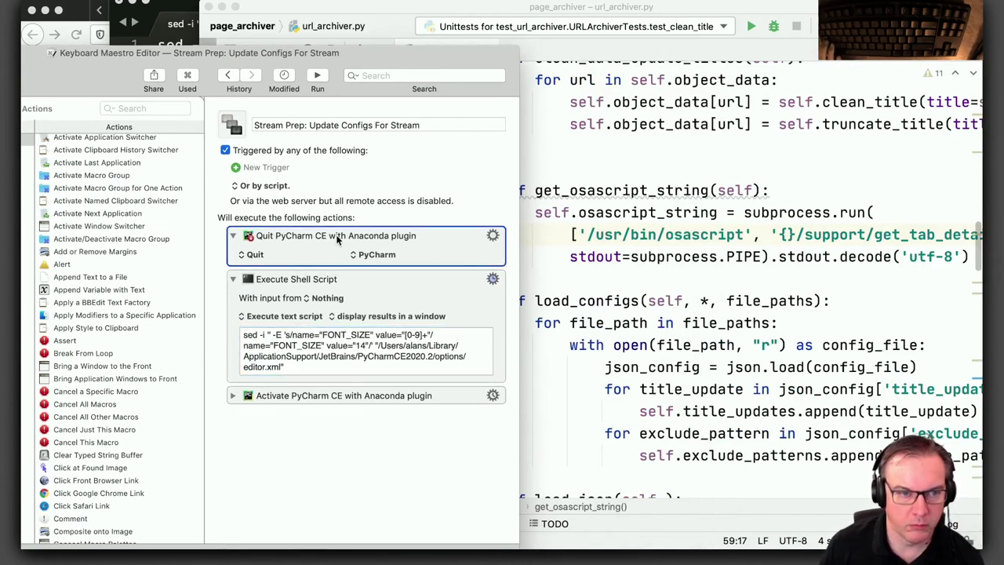
Run the macro with the 14 setting and check the font size in PyCharm's page_archiver window
{"action": "key", "text": "super+Tab"}
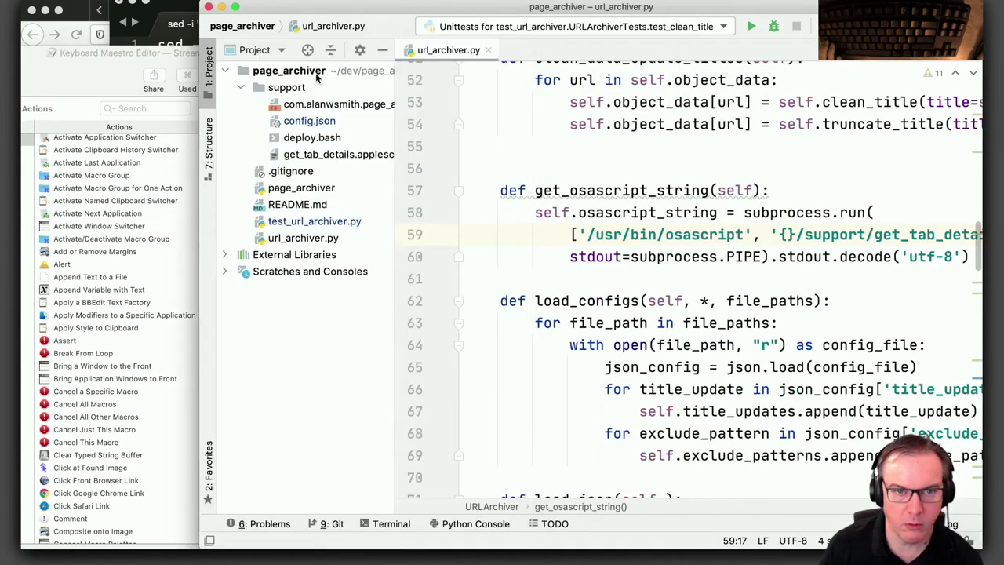
{"action": "key", "text": "super+h"}
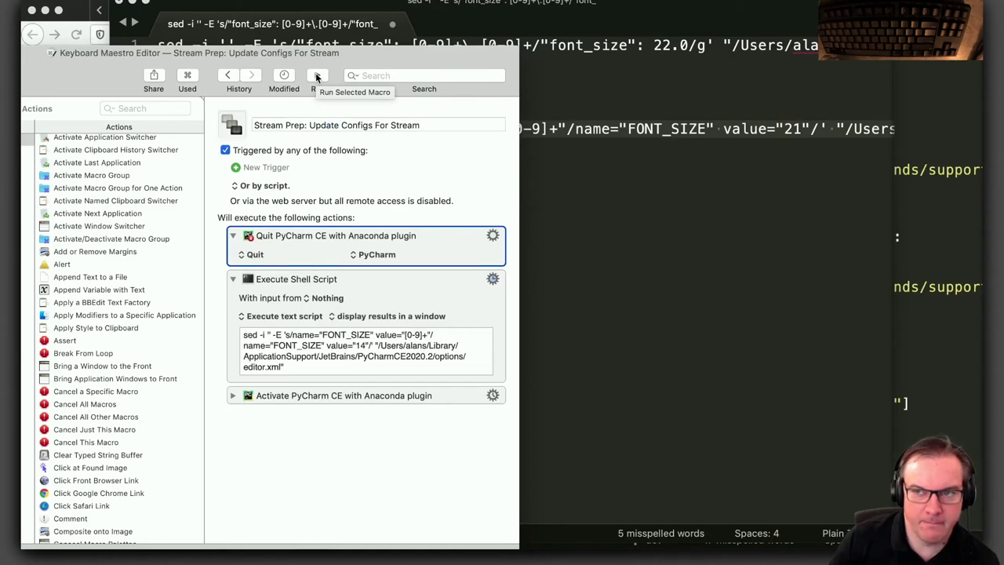
{"action": "left_click", "coordinate": [318, 73]}
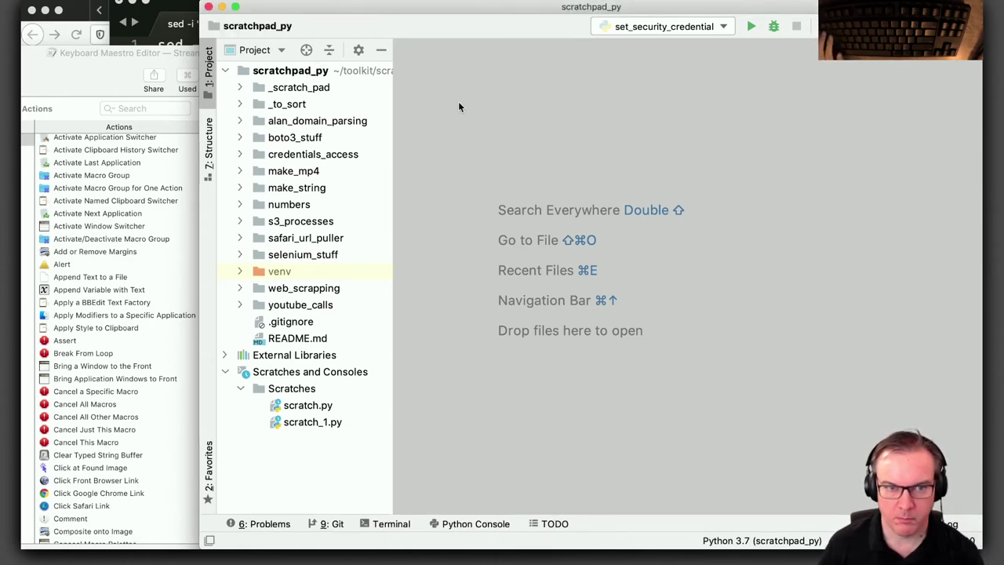
{"action": "key", "text": "super+grave"}
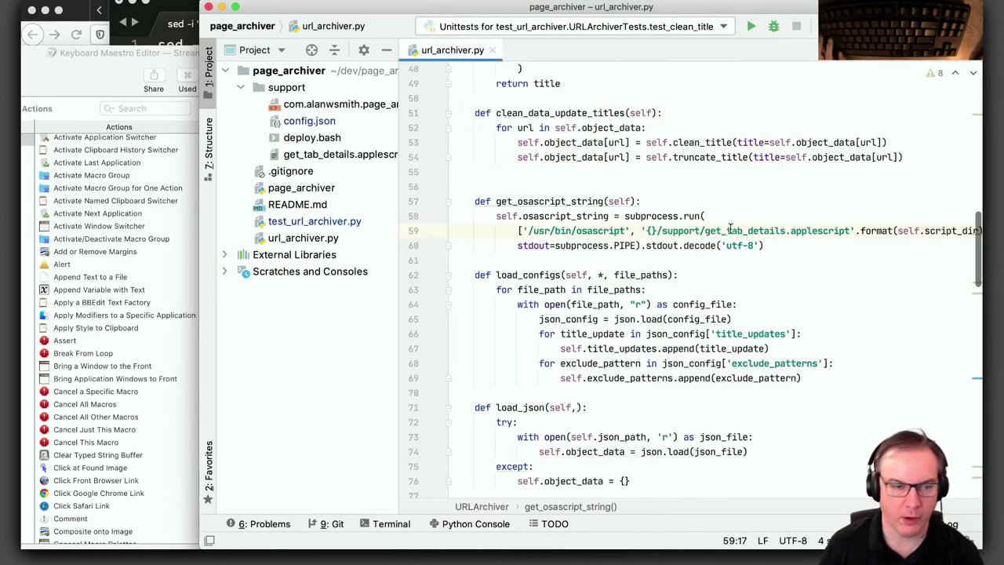
Return to Keyboard Maestro, set the sed command's replacement FONT_SIZE value to 21, and collapse the shell script and Quit actions
{"action": "key", "text": "super+Tab"}
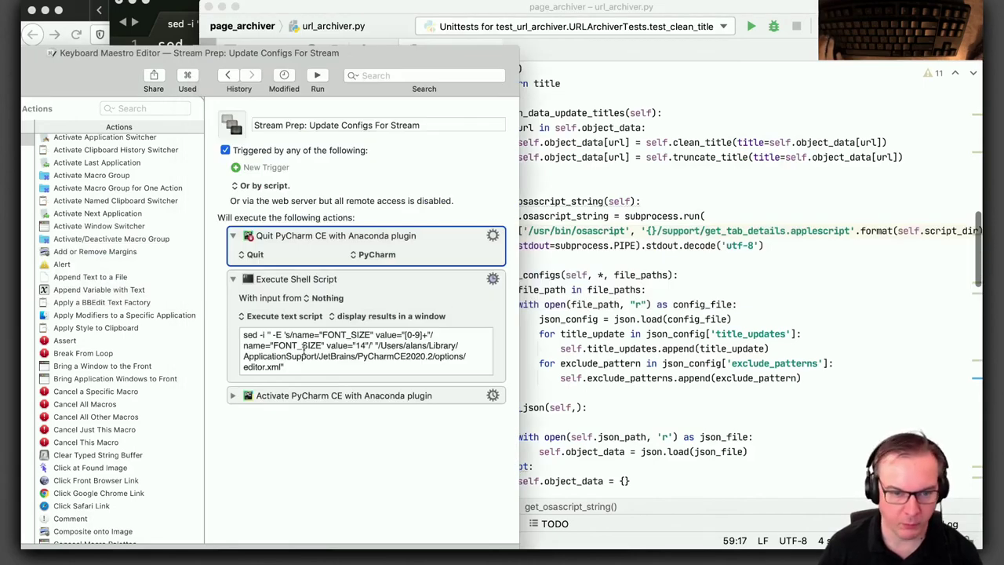
{"action": "left_click", "coordinate": [365, 346]}
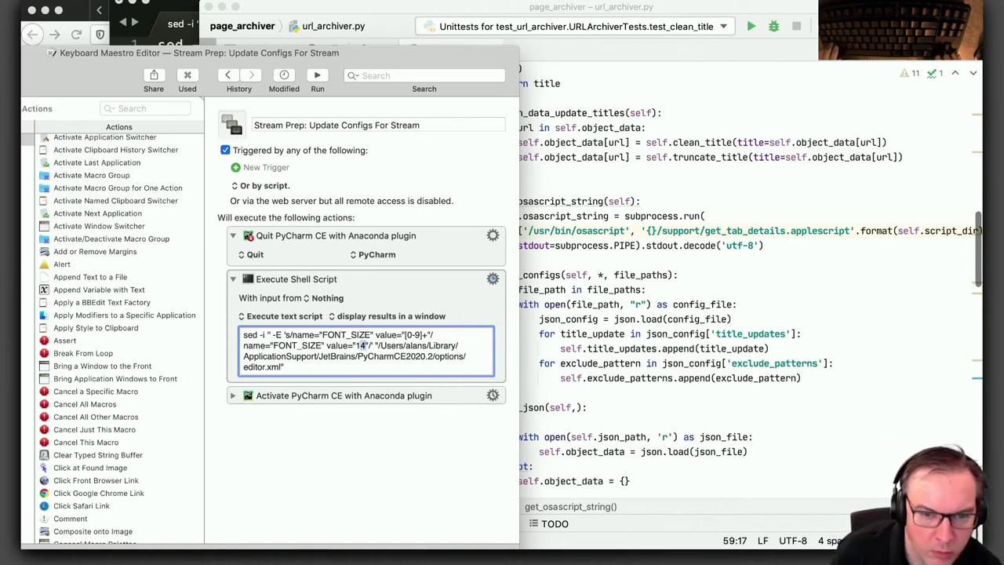
{"action": "key", "text": "shift+Left"}
{"action": "key", "text": "shift+Left"}
{"action": "type", "text": "21"}
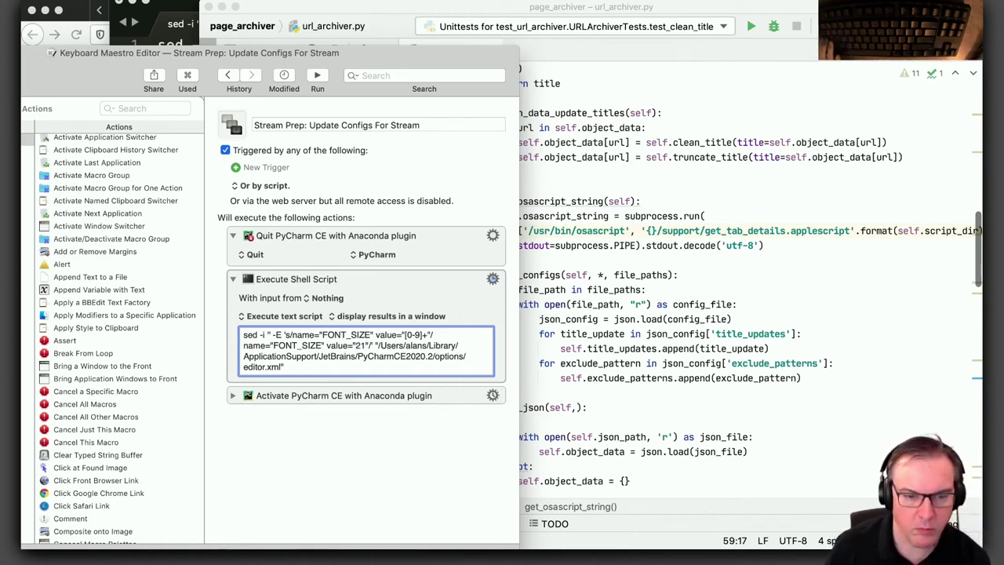
{"action": "left_click", "coordinate": [233, 281]}
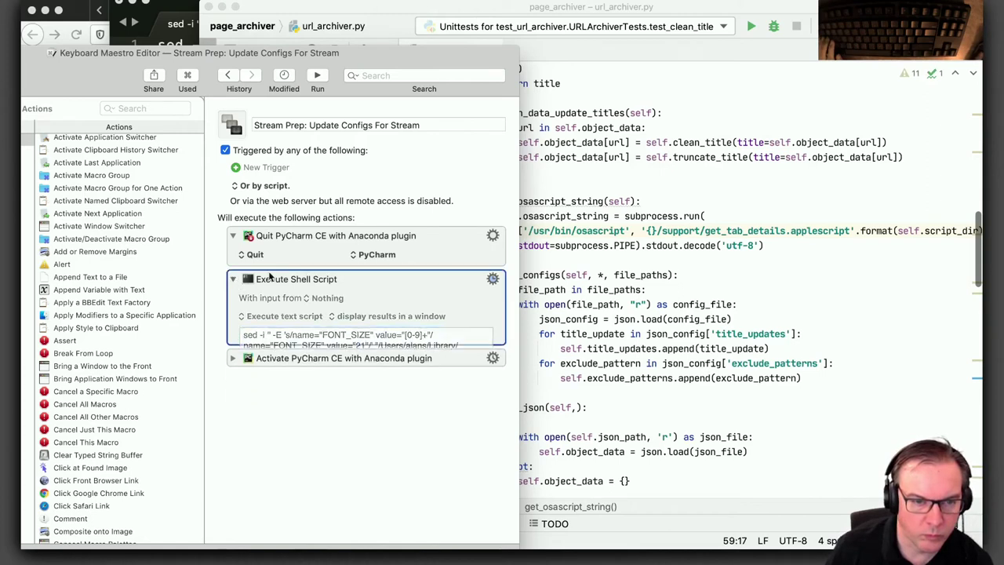
{"action": "left_click", "coordinate": [233, 236]}
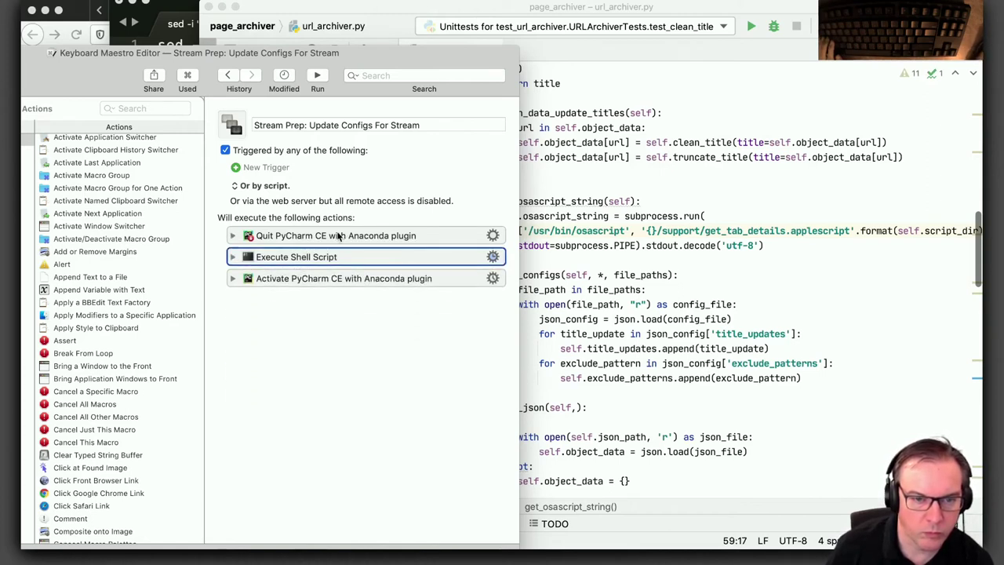
Run the "Stream Prep: Update Configs For Stream" macro, repeating the run once PyCharm has quit
{"action": "left_click", "coordinate": [431, 126]}
{"action": "left_click", "coordinate": [318, 76]}
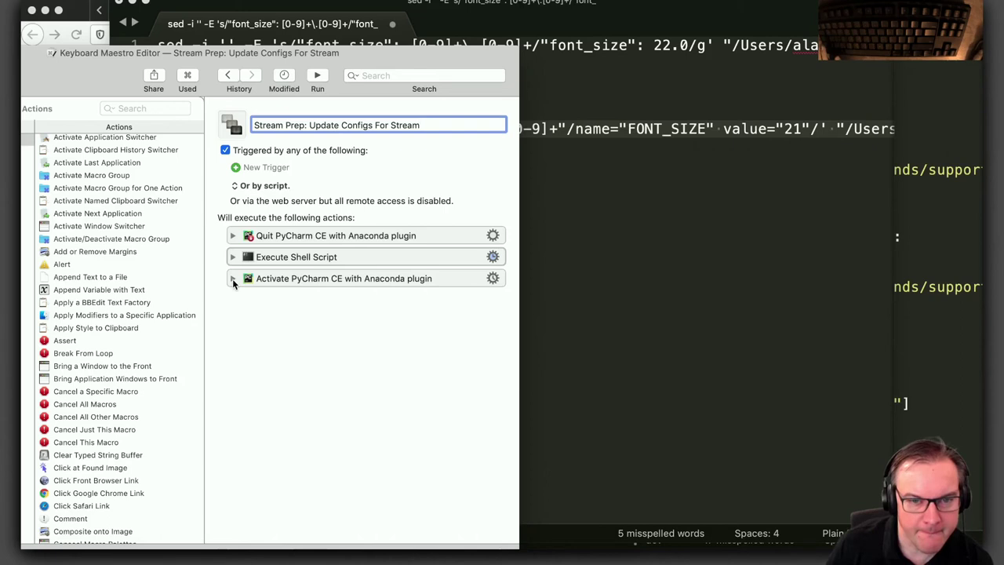
{"action": "left_click", "coordinate": [317, 76]}
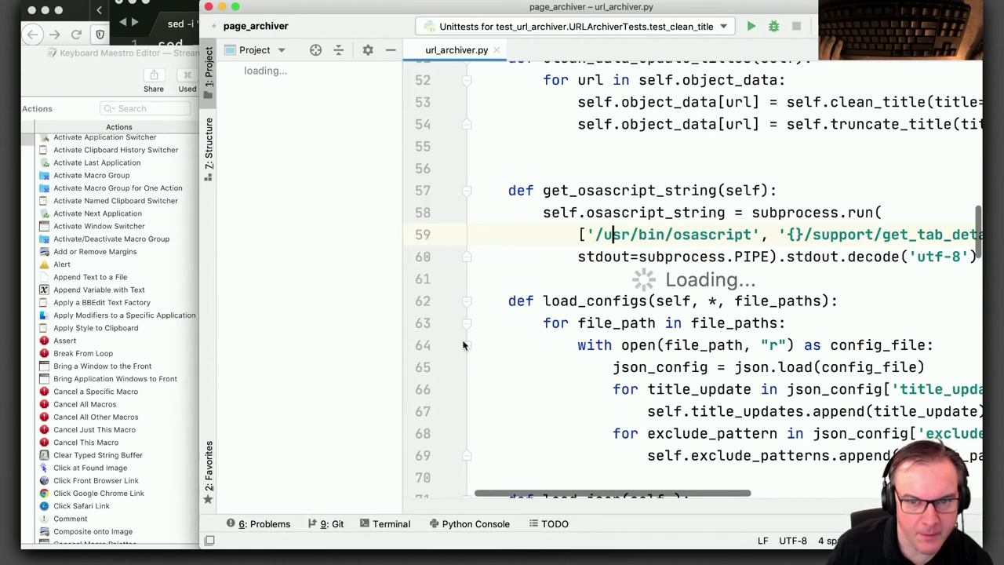
Switch back to Keyboard Maestro, close the list of available actions and examine the Activate PyCharm action's settings
{"action": "key", "text": "super+Tab"}
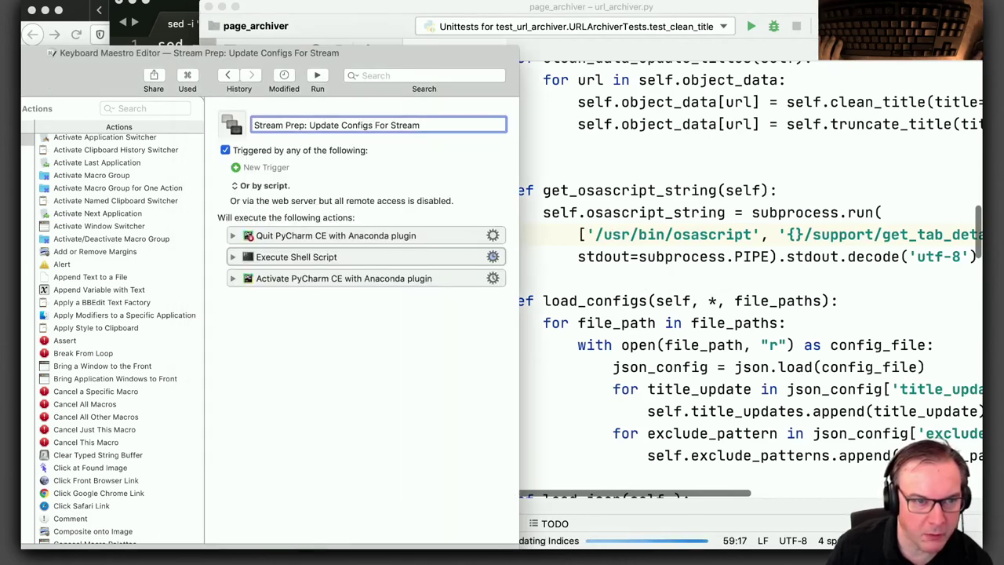
{"action": "key", "text": "super+k"}
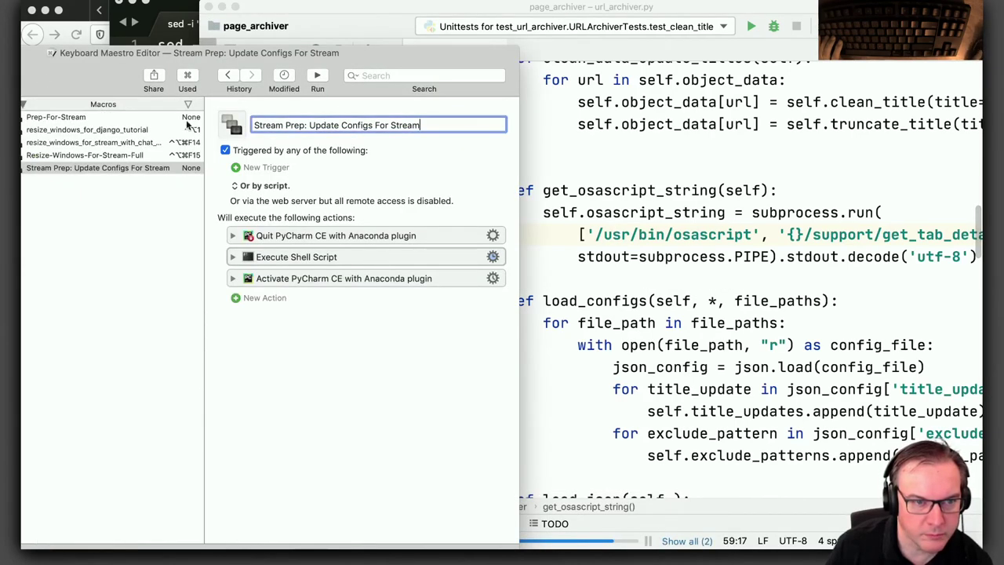
{"action": "left_click", "coordinate": [233, 281]}
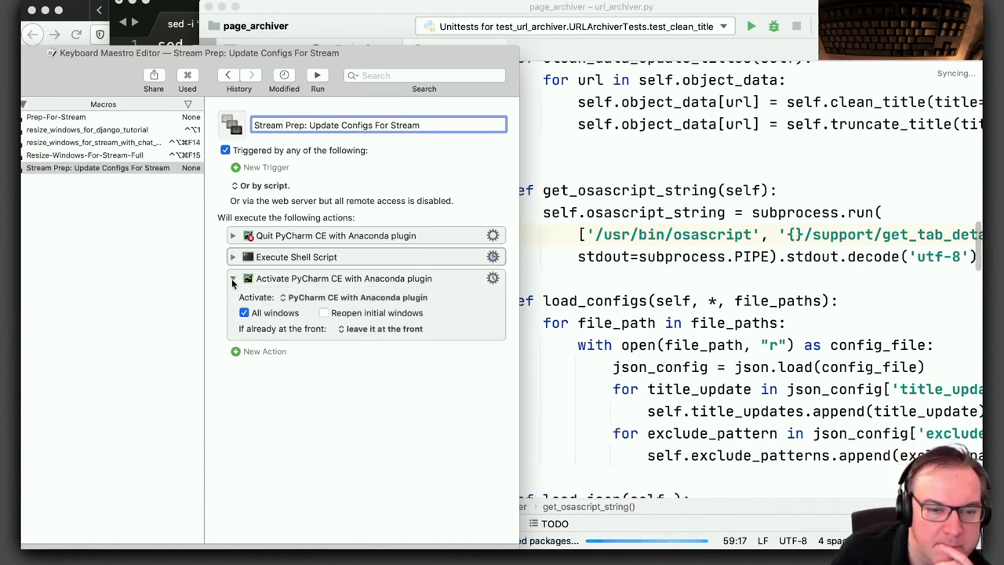
{"action": "left_click", "coordinate": [232, 279]}
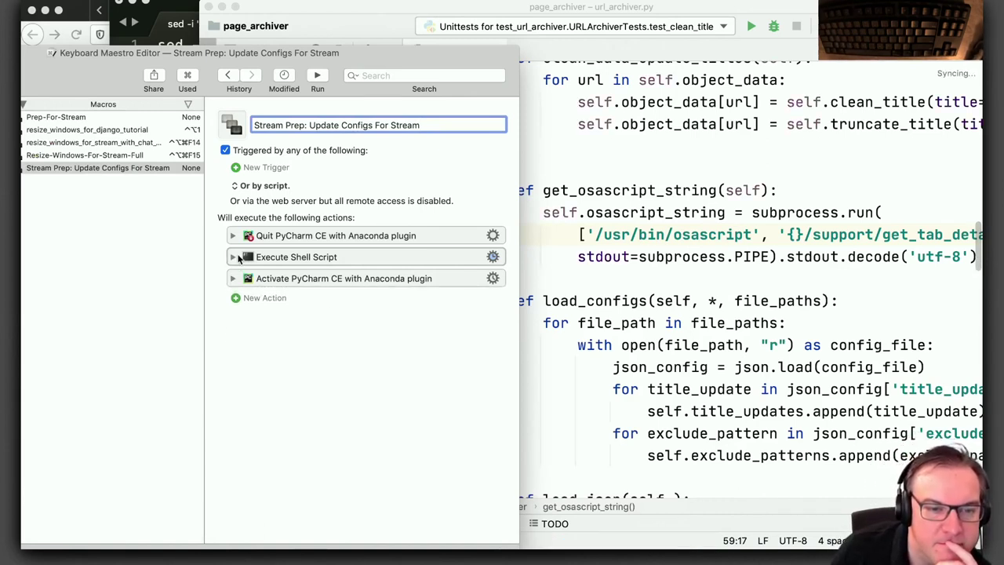
Check the Quit action's options, then delete the Activate PyCharm action and move the Execute Shell Script action above the Quit action
{"action": "left_click", "coordinate": [234, 236]}
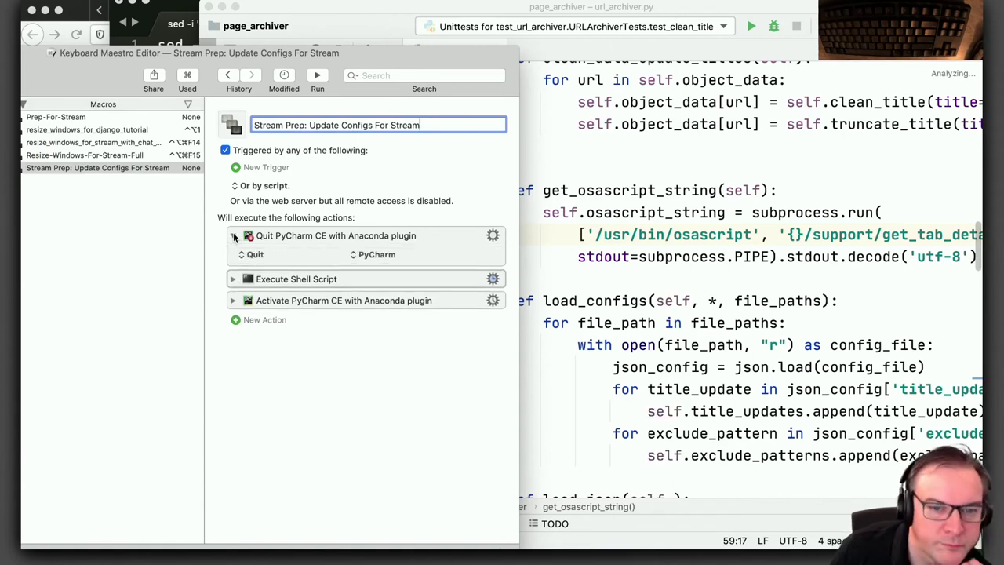
{"action": "left_click", "coordinate": [242, 256]}
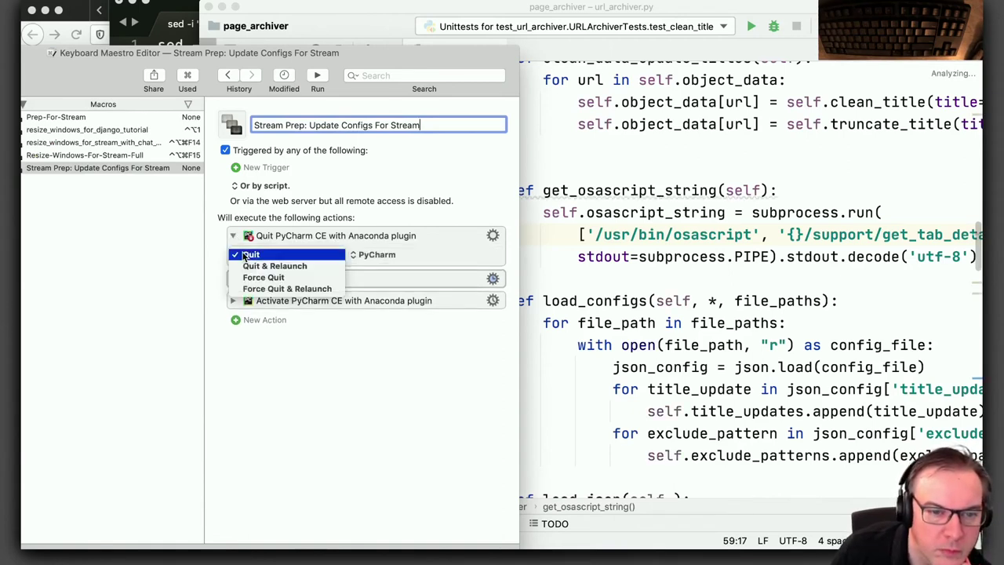
{"action": "left_click", "coordinate": [244, 255]}
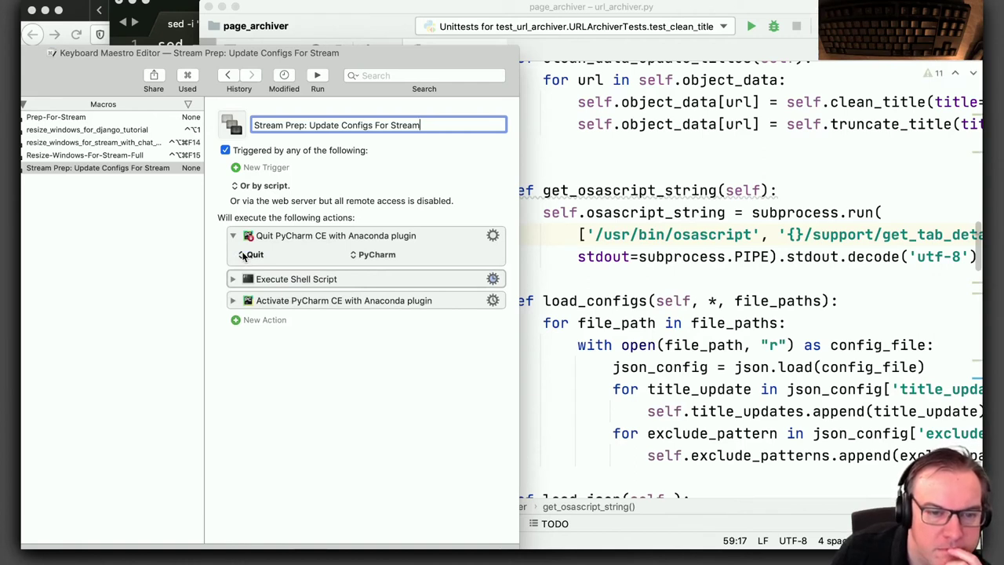
{"action": "left_click", "coordinate": [275, 301]}
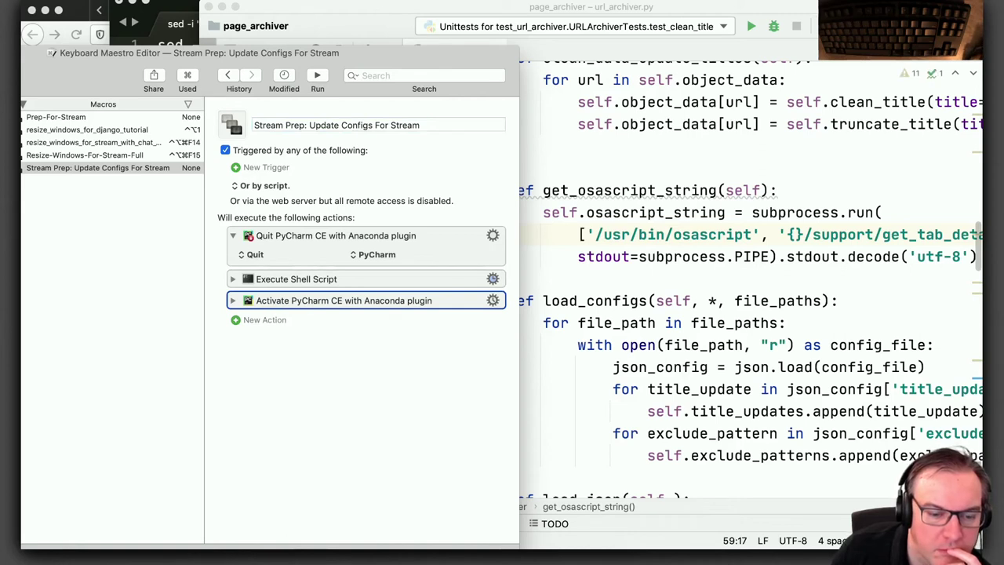
{"action": "key", "text": "Delete"}
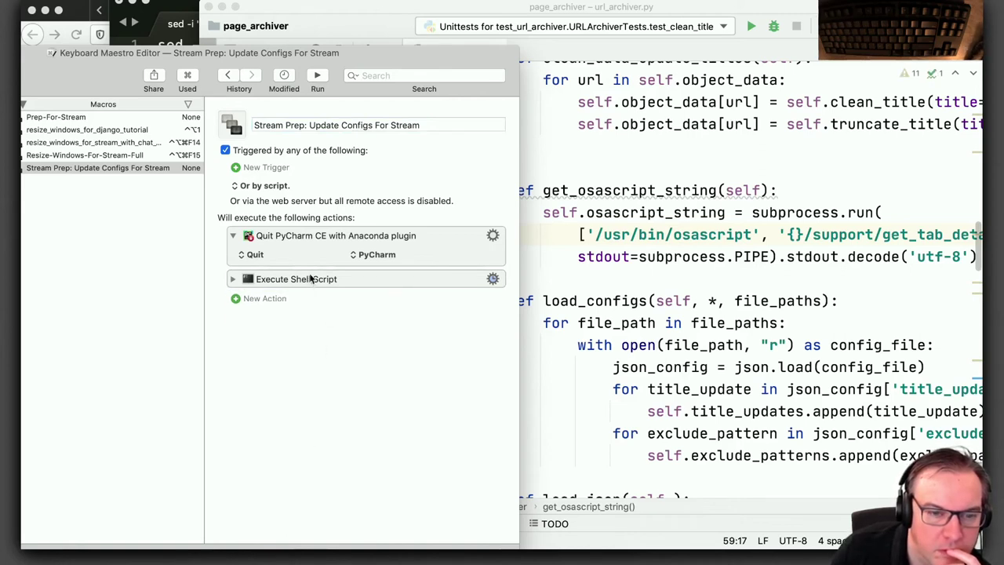
{"action": "left_click_drag", "start_coordinate": [311, 279], "coordinate": [314, 236]}
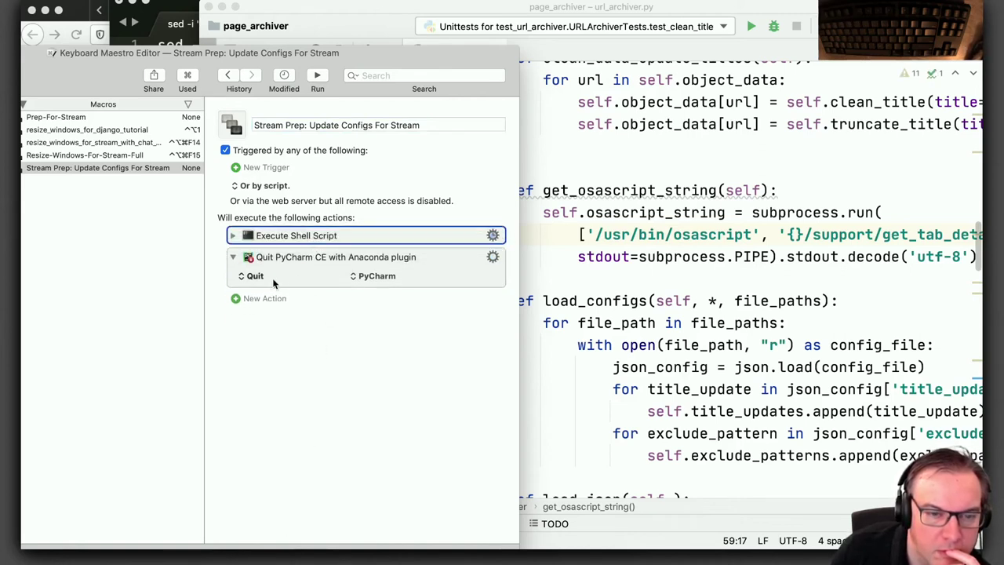
Change the Quit PyCharm action's mode to Quit & Relaunch
{"action": "left_click", "coordinate": [233, 258]}
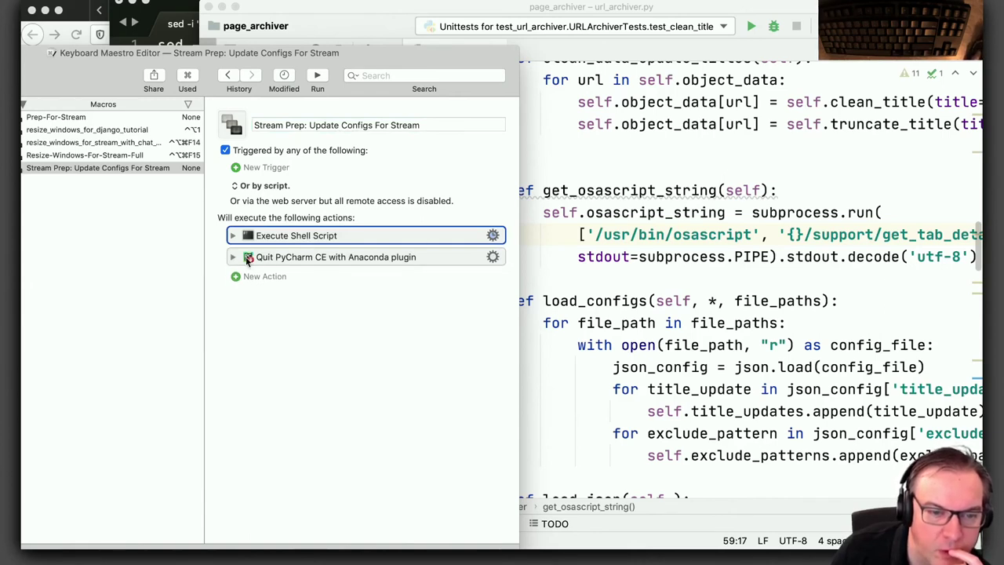
{"action": "left_click", "coordinate": [234, 258]}
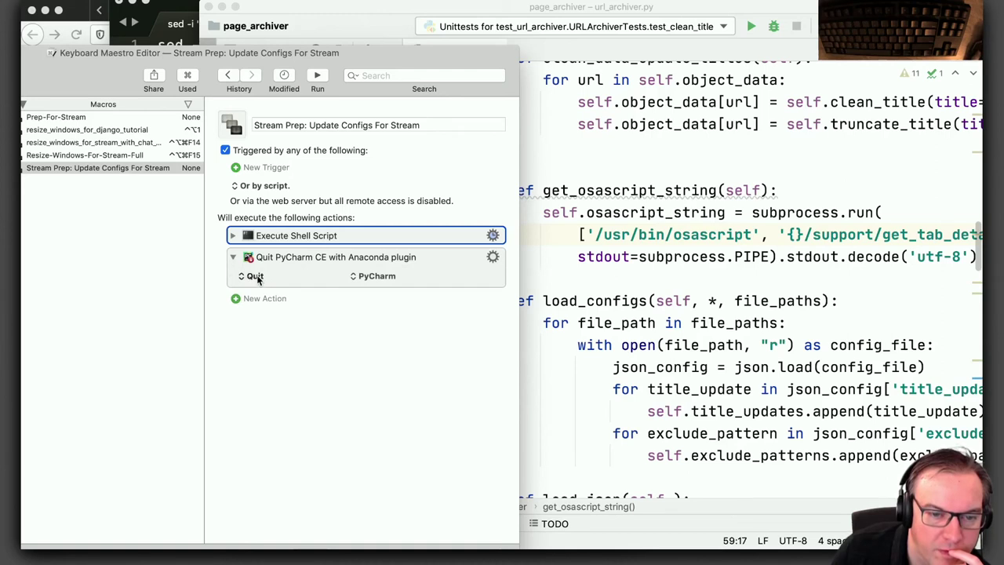
{"action": "left_click", "coordinate": [258, 277]}
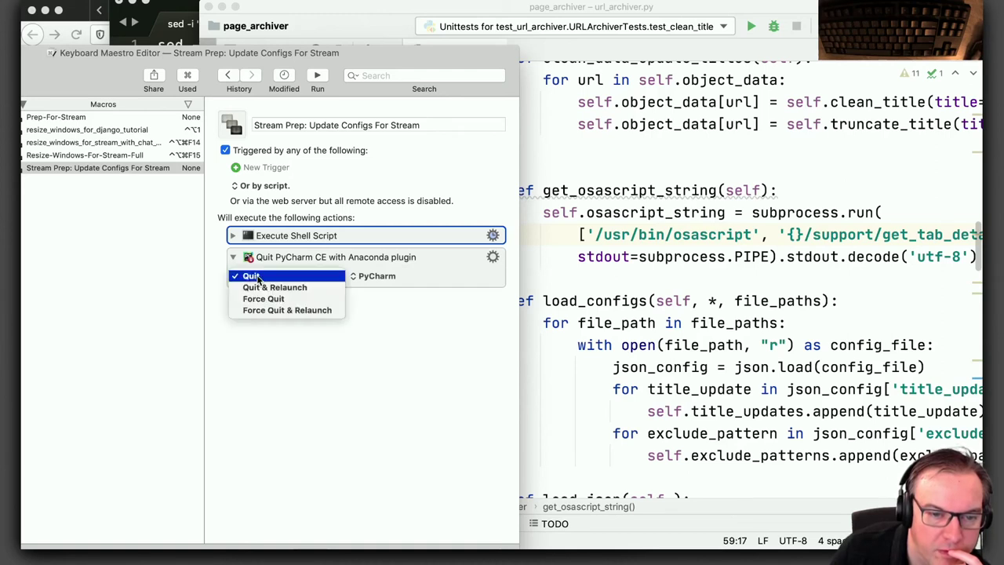
{"action": "left_click", "coordinate": [300, 289]}
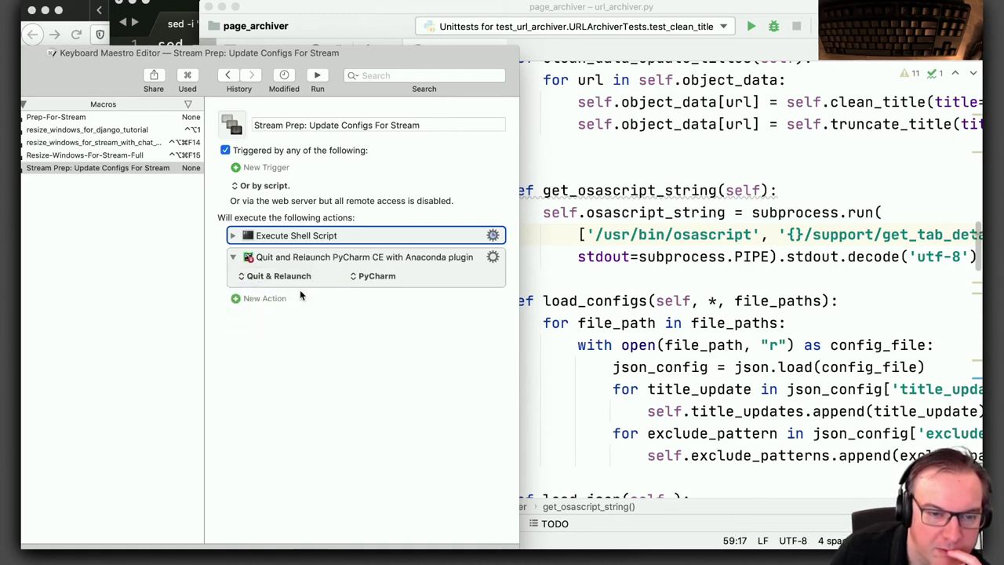
Set the sed command's replacement FONT_SIZE value to 14 and collapse both of the macro's actions
{"action": "left_click", "coordinate": [233, 236]}
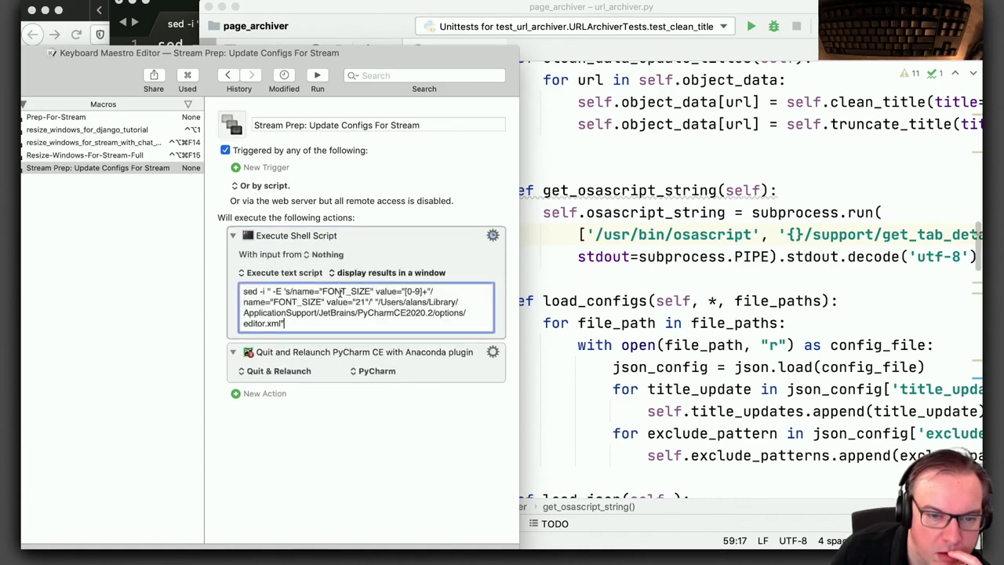
{"action": "double_click", "coordinate": [359, 302]}
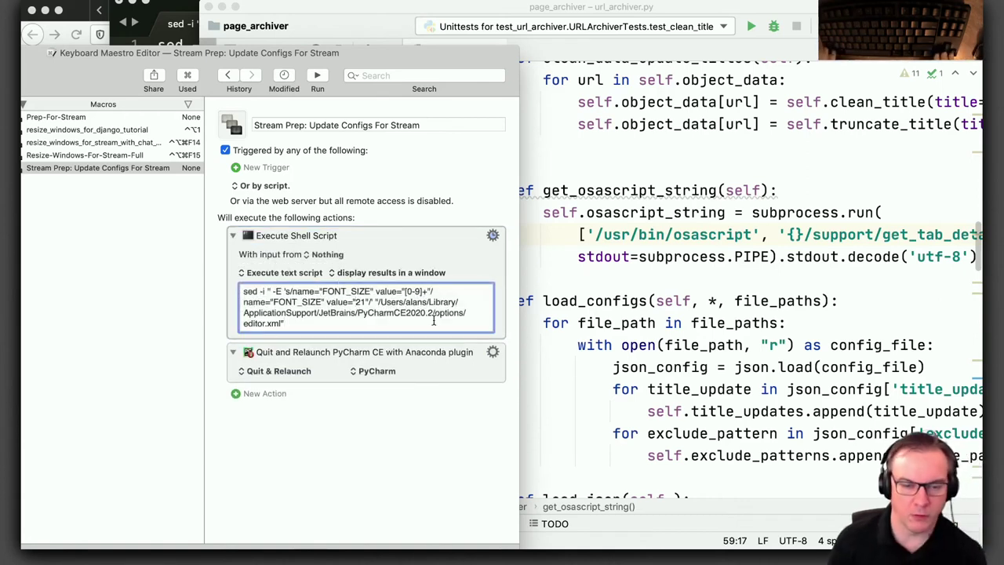
{"action": "type", "text": "14"}
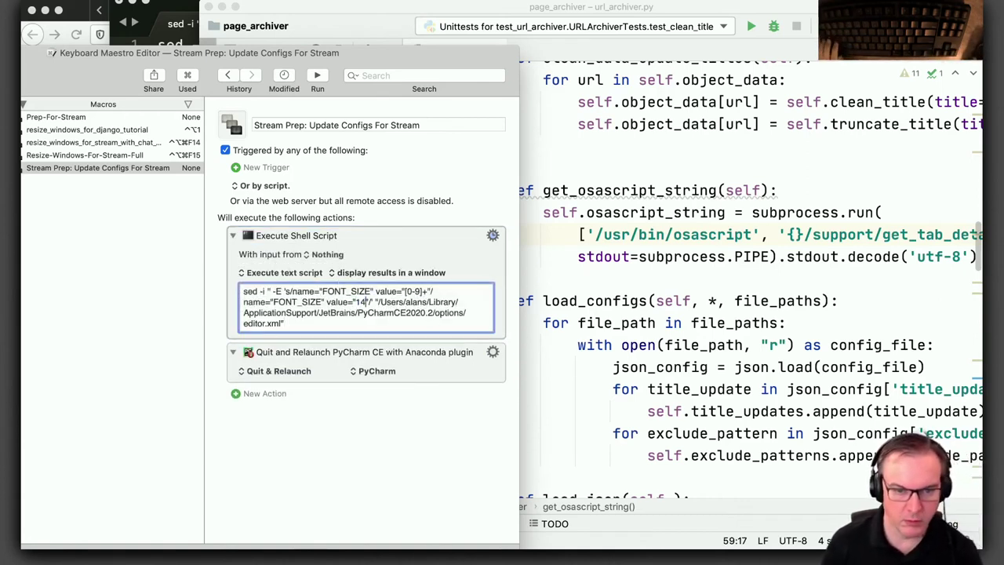
{"action": "left_click", "coordinate": [232, 237]}
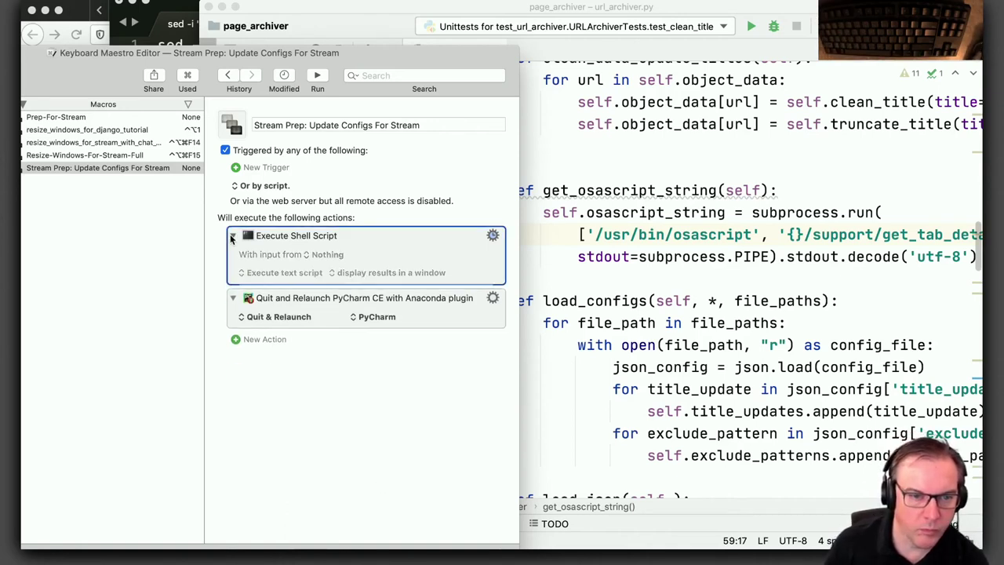
{"action": "left_click", "coordinate": [232, 257]}
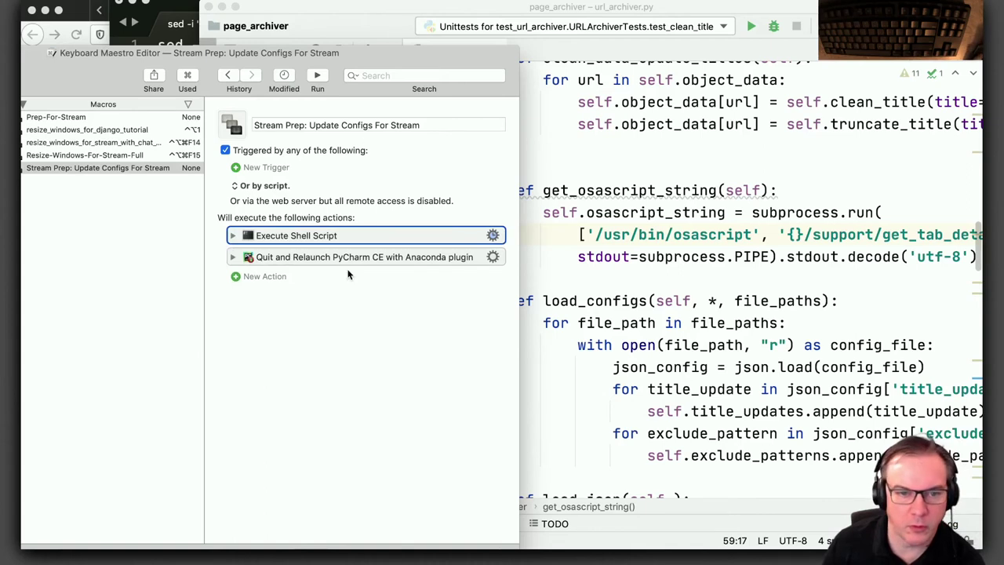
Run the macro and open make_mp4.py from the make_mp4 folder in PyCharm to check the editor font size
{"action": "left_click", "coordinate": [420, 125]}
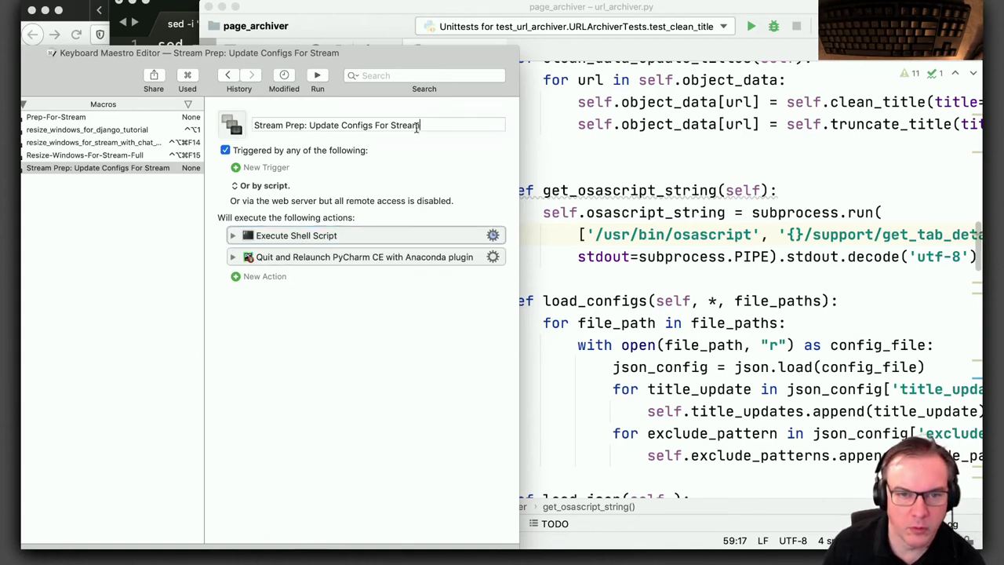
{"action": "left_click", "coordinate": [318, 75]}
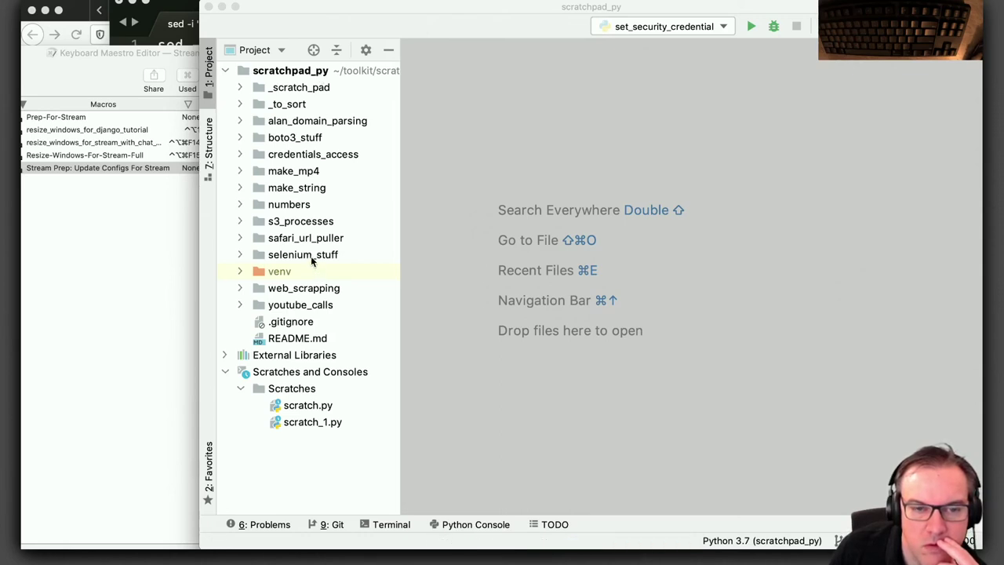
{"action": "left_click", "coordinate": [239, 173]}
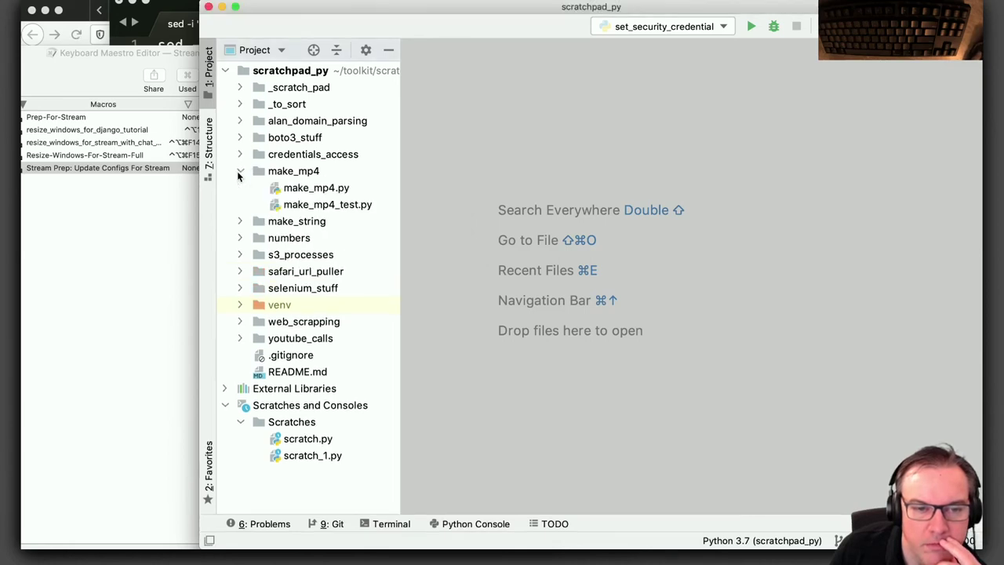
{"action": "double_click", "coordinate": [302, 189]}
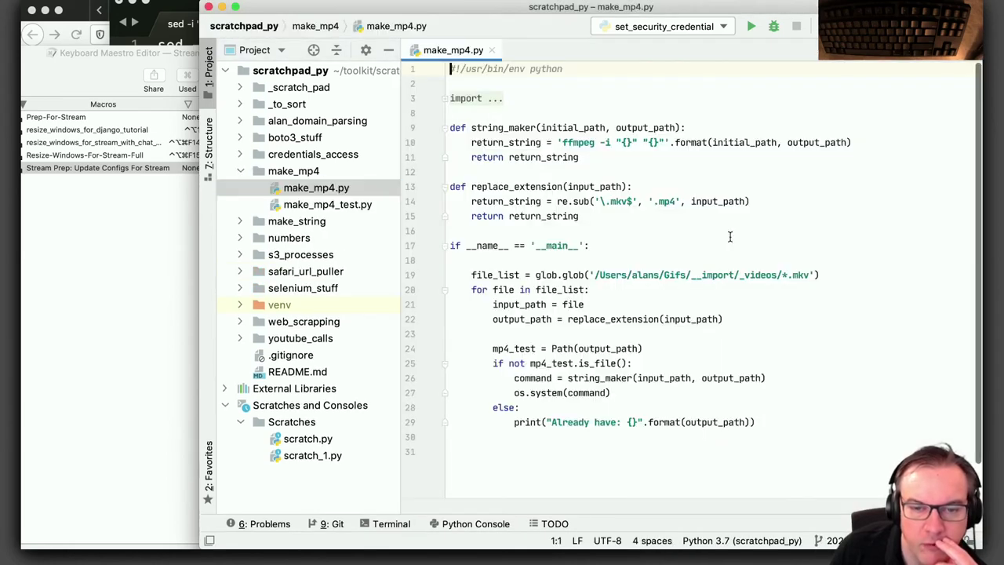
Switch back to Keyboard Maestro, set the sed command's replacement FONT_SIZE value to 21 and collapse the shell script action
{"action": "left_click", "coordinate": [92, 76]}
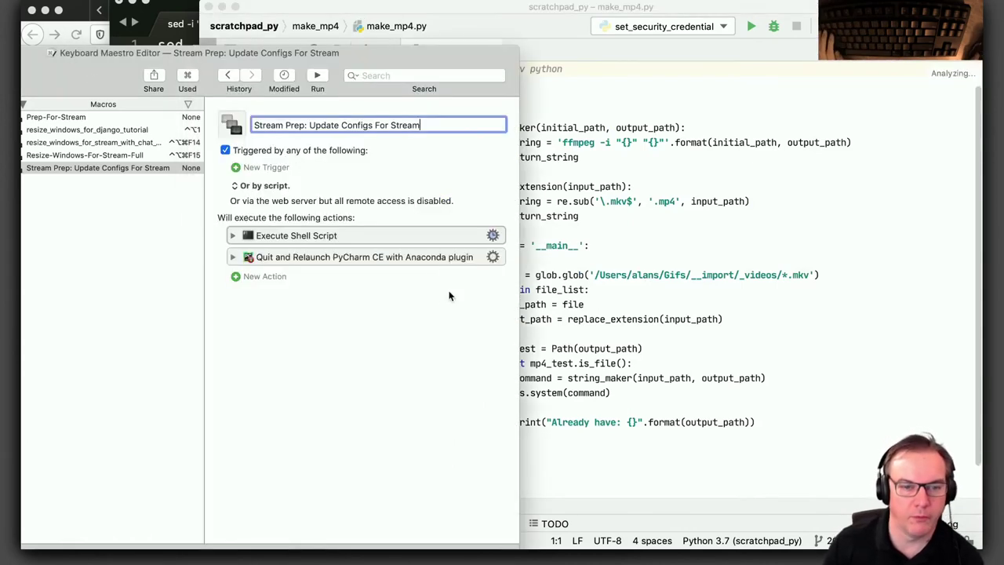
{"action": "left_click", "coordinate": [232, 237]}
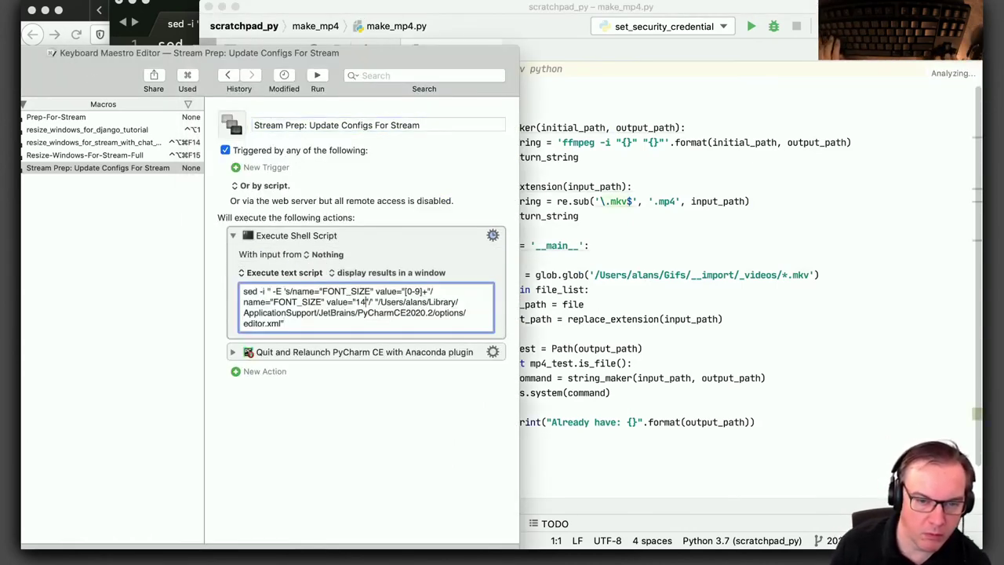
{"action": "key", "text": "BackSpace"}
{"action": "key", "text": "BackSpace"}
{"action": "type", "text": "21"}
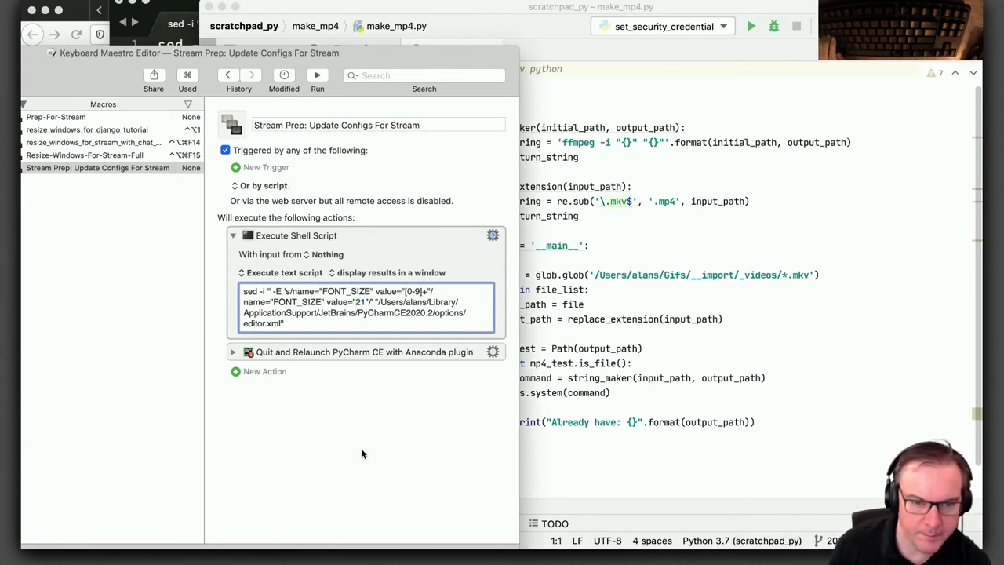
{"action": "left_click", "coordinate": [233, 236]}
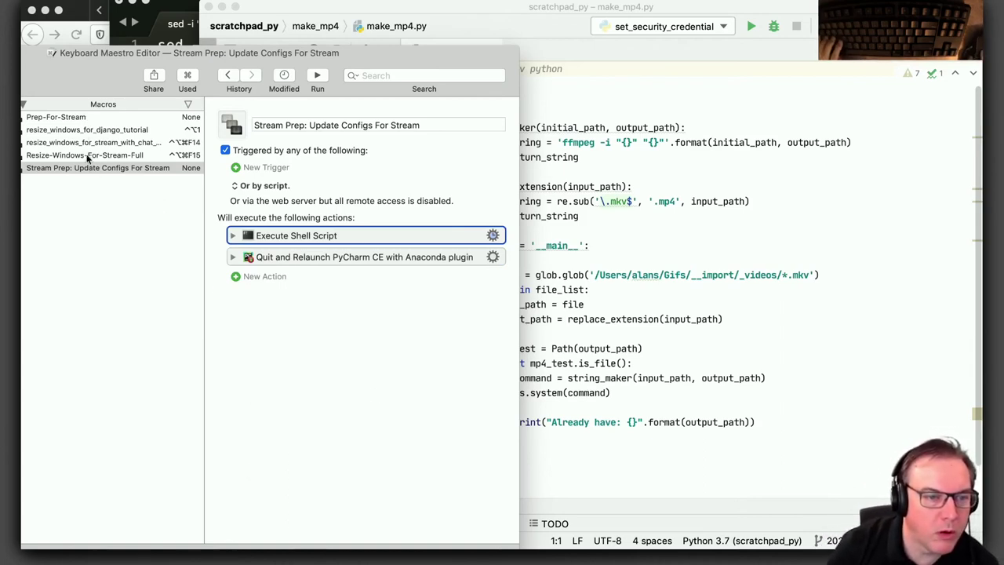
Examine the shell script that follows Activate Sublime Text 2 in the resize_windows_for_stream_with_chat_v2 macro
{"action": "left_click", "coordinate": [89, 143]}
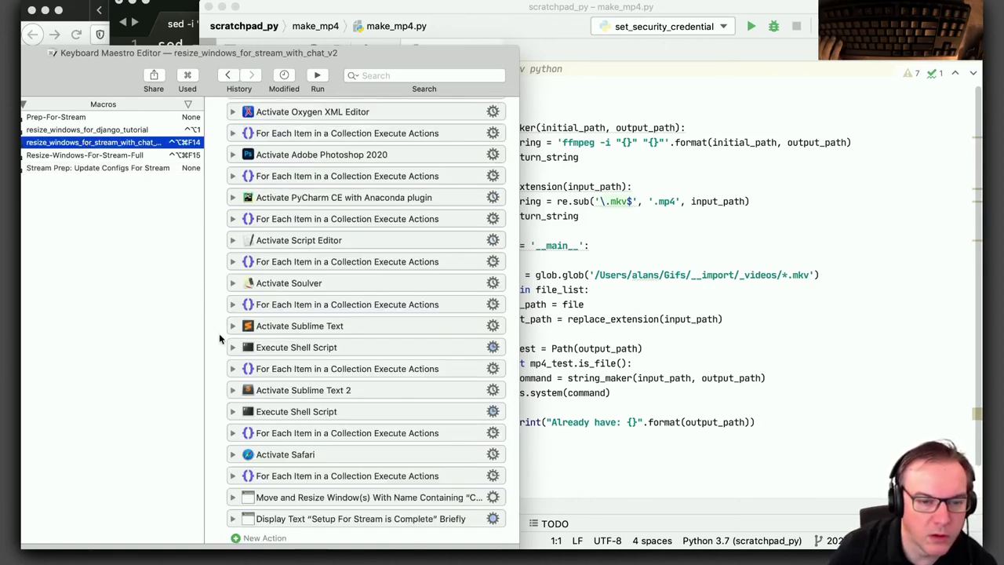
{"action": "scroll", "coordinate": [219, 334], "scroll_direction": "down", "scroll_amount": 2}
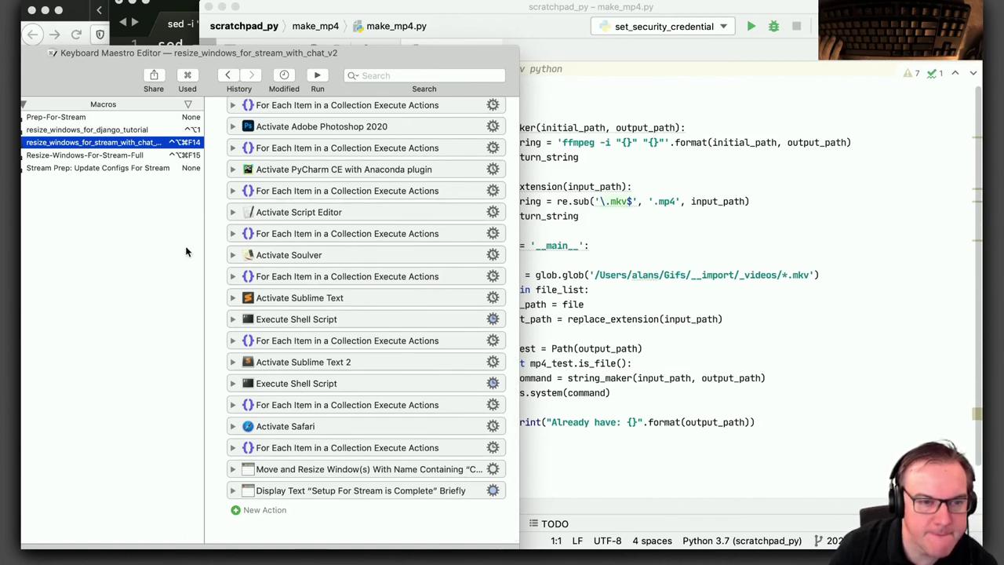
{"action": "left_click", "coordinate": [233, 383]}
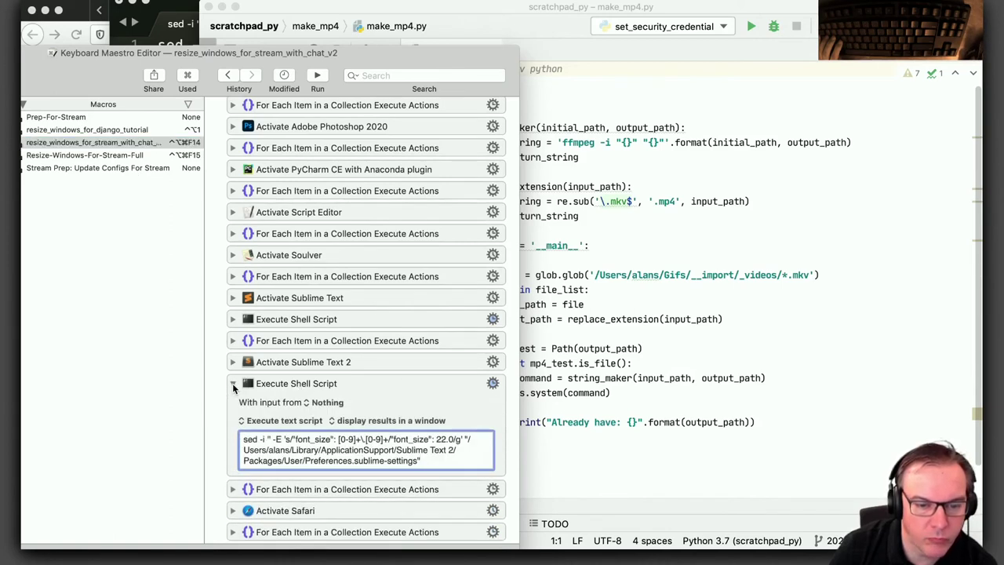
{"action": "left_click", "coordinate": [232, 383]}
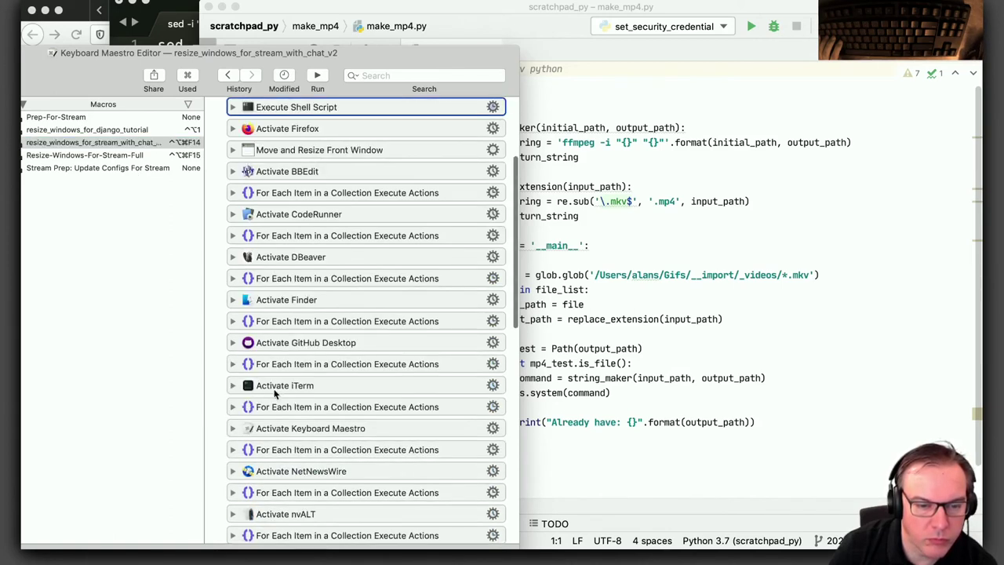
{"action": "scroll", "coordinate": [281, 442], "scroll_direction": "down", "scroll_amount": 10}
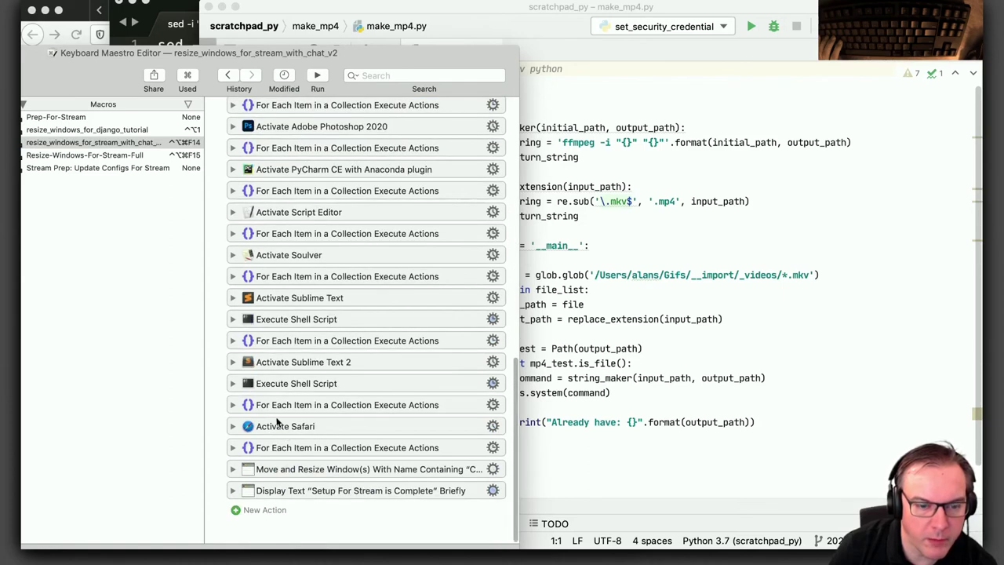
{"action": "left_click", "coordinate": [239, 384]}
{"action": "left_click", "coordinate": [232, 383]}
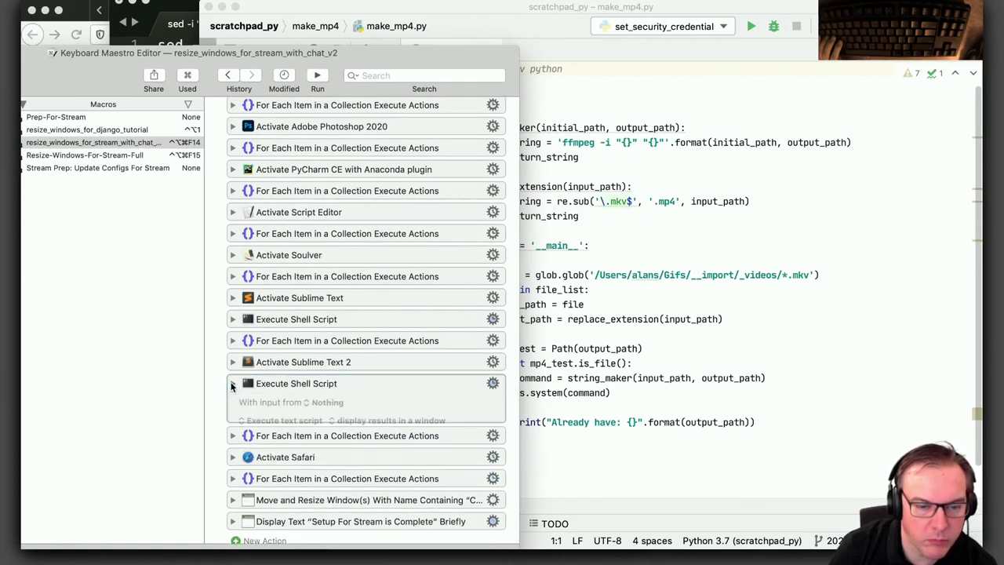
Move the Execute Shell Script action following Activate Sublime Text 2 from resize_windows_for_stream_with_chat_v2 into "Stream Prep: Update Configs For Stream", before the PyCharm relaunch
{"action": "left_click", "coordinate": [232, 384]}
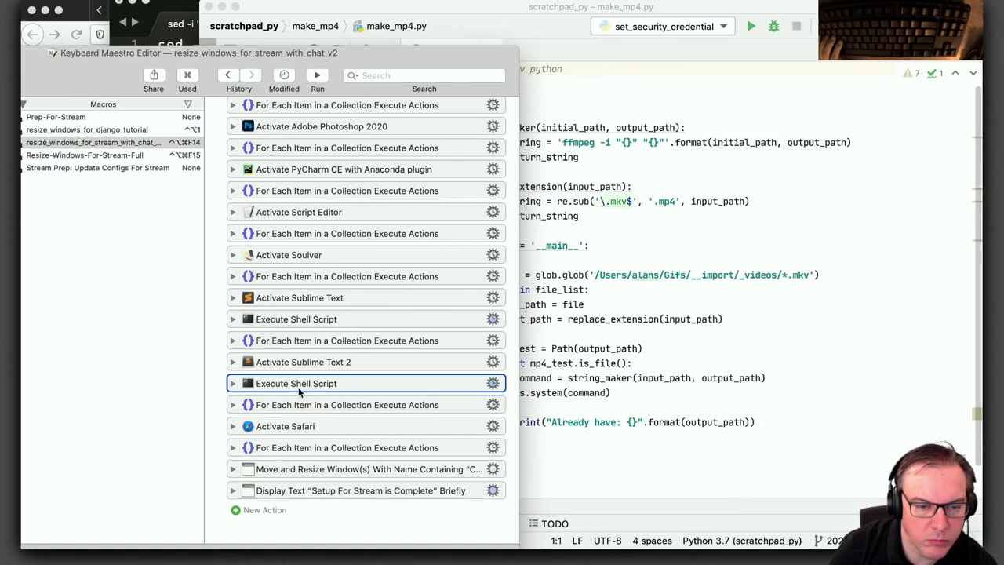
{"action": "left_click_drag", "start_coordinate": [303, 386], "coordinate": [78, 173]}
{"action": "left_click_drag", "start_coordinate": [145, 255], "coordinate": [296, 385]}
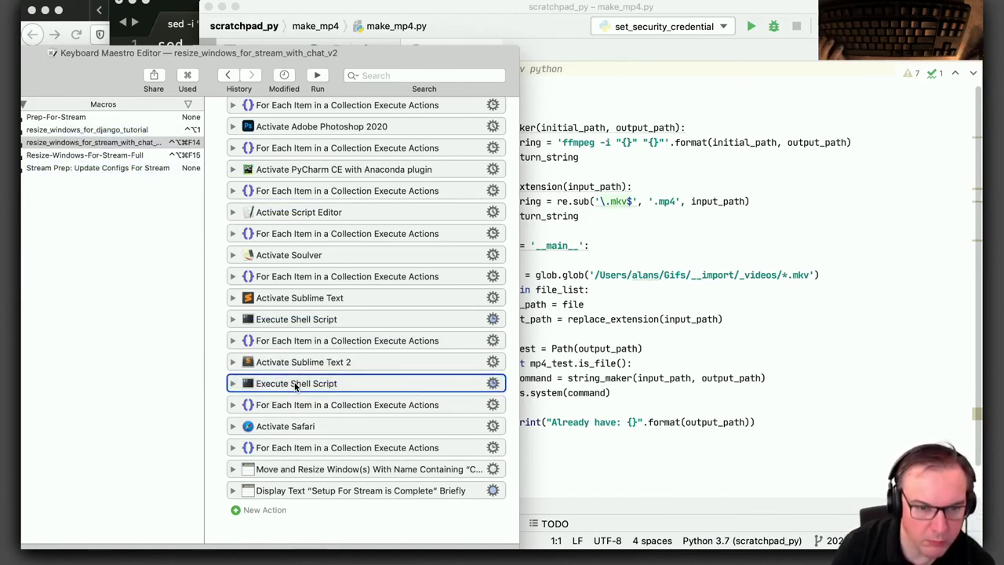
{"action": "key", "text": "BackSpace"}
{"action": "left_click", "coordinate": [82, 168]}
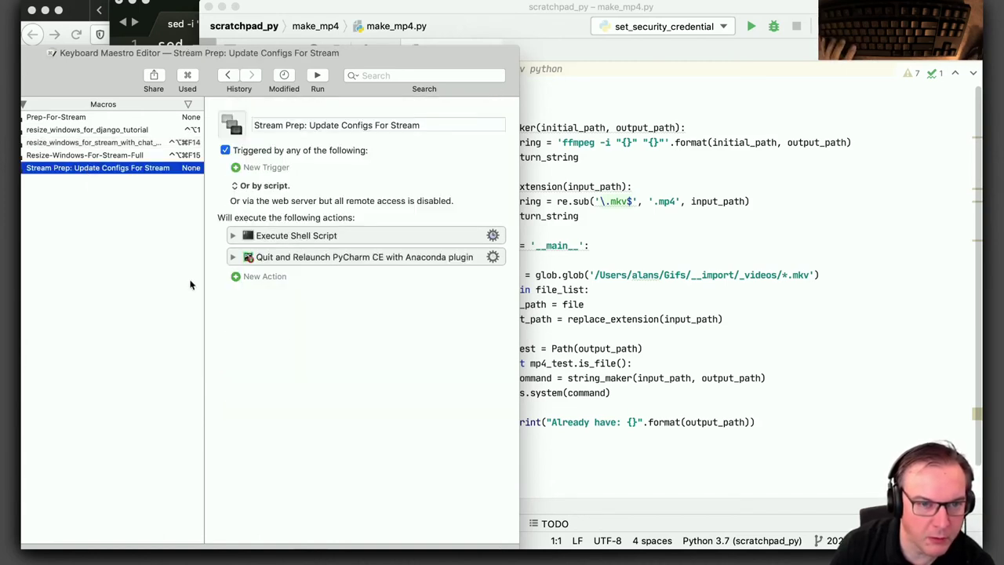
{"action": "key", "text": "super+v"}
{"action": "mouse_move", "coordinate": [306, 263]}
{"action": "left_mouse_down"}
{"action": "mouse_move", "coordinate": [307, 297]}
{"action": "mouse_move", "coordinate": [313, 257]}
{"action": "left_mouse_up"}
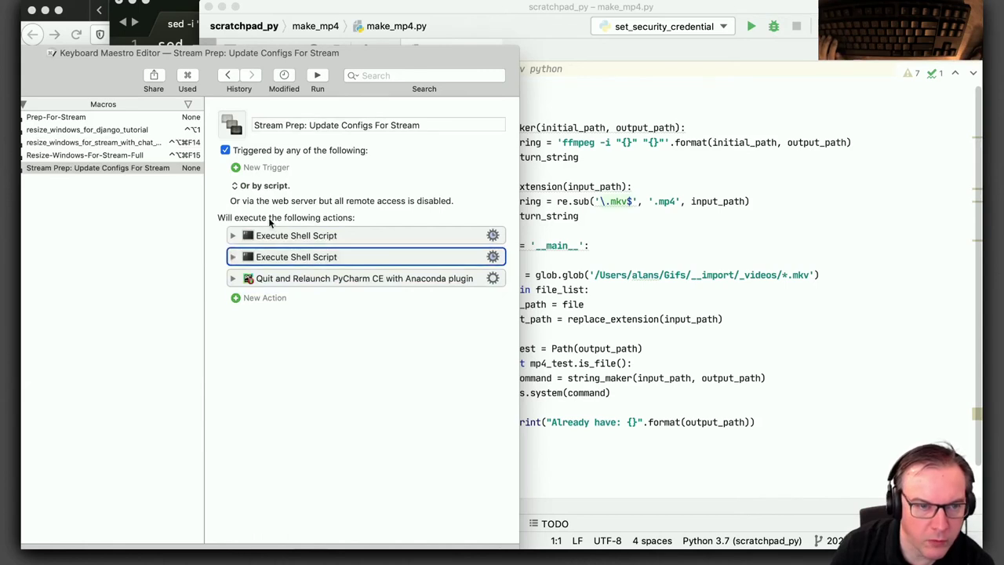
Move the Execute Shell Script action following Activate Sublime Text from resize_windows_for_stream_with_chat_v2 into "Stream Prep: Update Configs For Stream"
{"action": "left_click", "coordinate": [100, 144]}
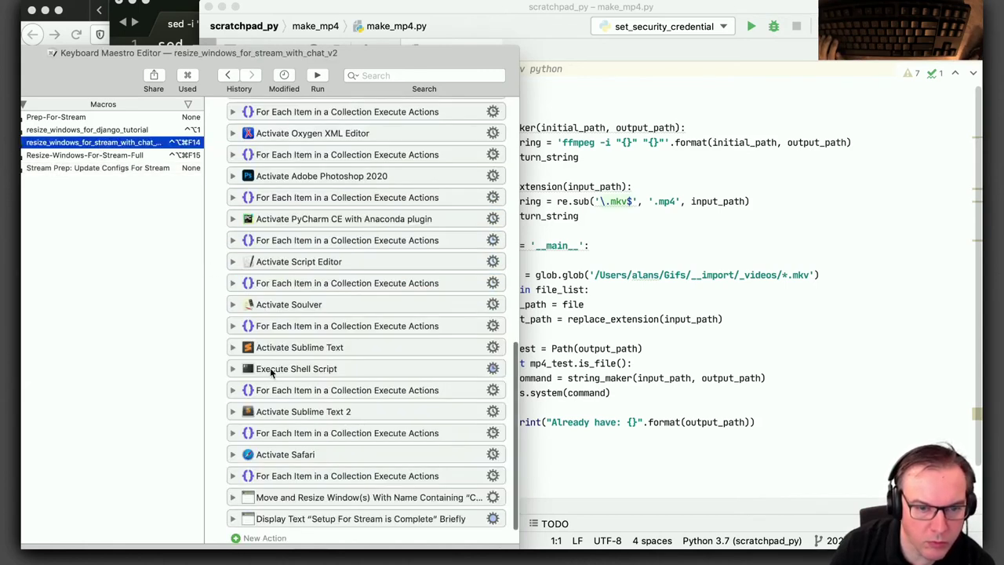
{"action": "left_click", "coordinate": [270, 372]}
{"action": "key", "text": "Delete"}
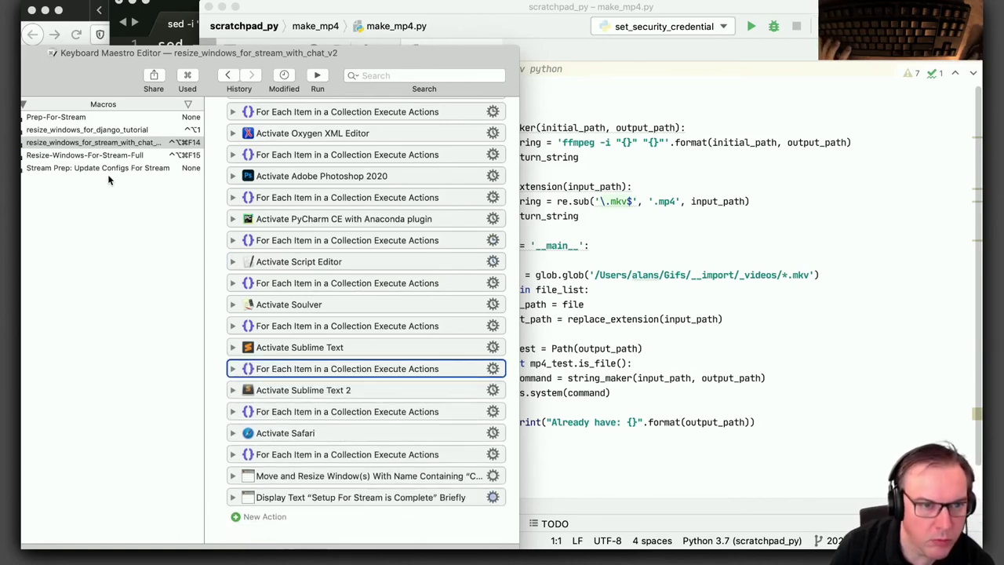
{"action": "left_click", "coordinate": [98, 167]}
{"action": "key", "text": "super+v"}
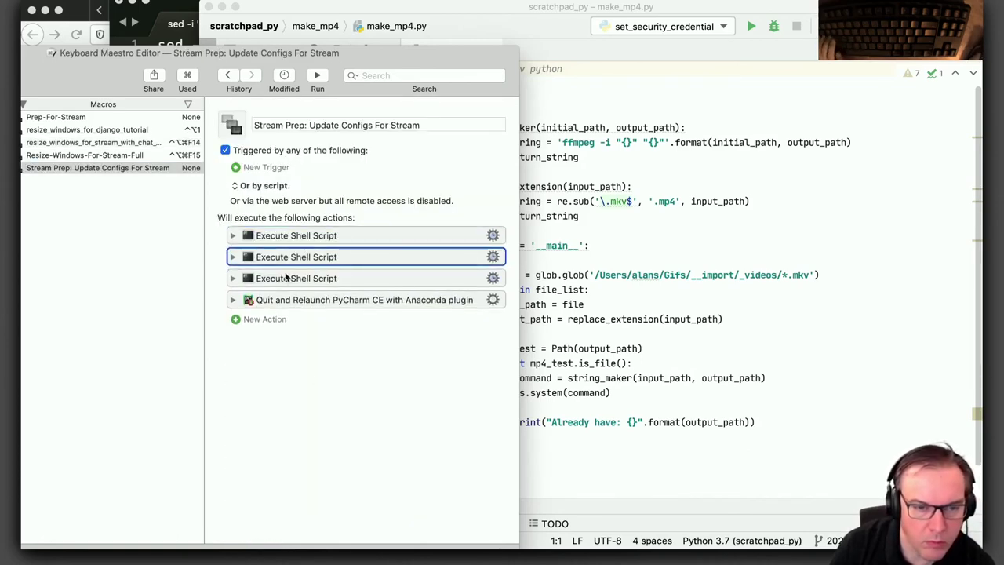
Review the resize_windows_for_stream_with_chat_v2 action list for remaining configuration steps, including the Activate iTerm action
{"action": "left_click", "coordinate": [98, 142]}
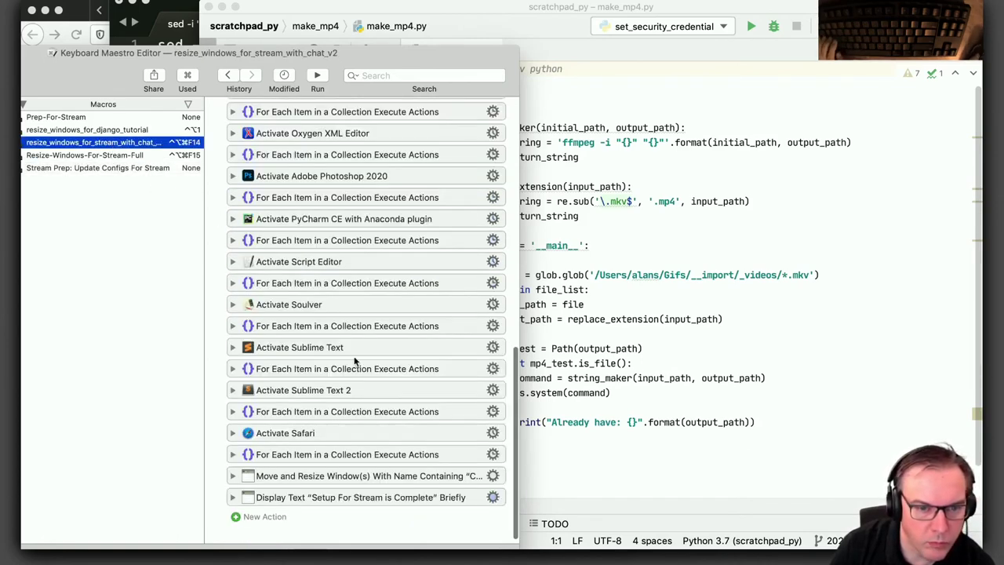
{"action": "scroll", "coordinate": [330, 440], "scroll_direction": "down", "scroll_amount": 1}
{"action": "scroll", "coordinate": [324, 448], "scroll_direction": "up", "scroll_amount": 2}
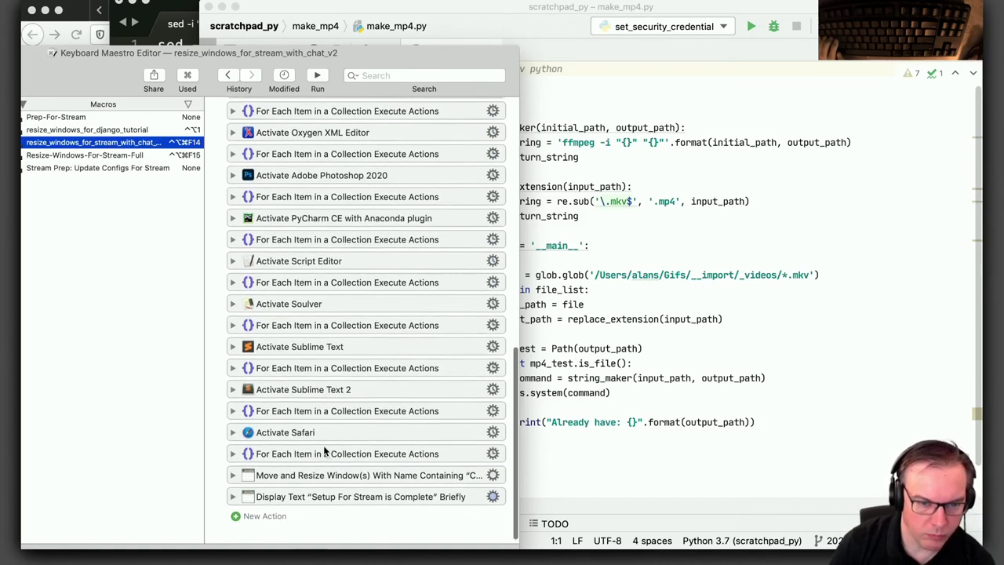
{"action": "scroll", "coordinate": [324, 447], "scroll_direction": "up", "scroll_amount": 10}
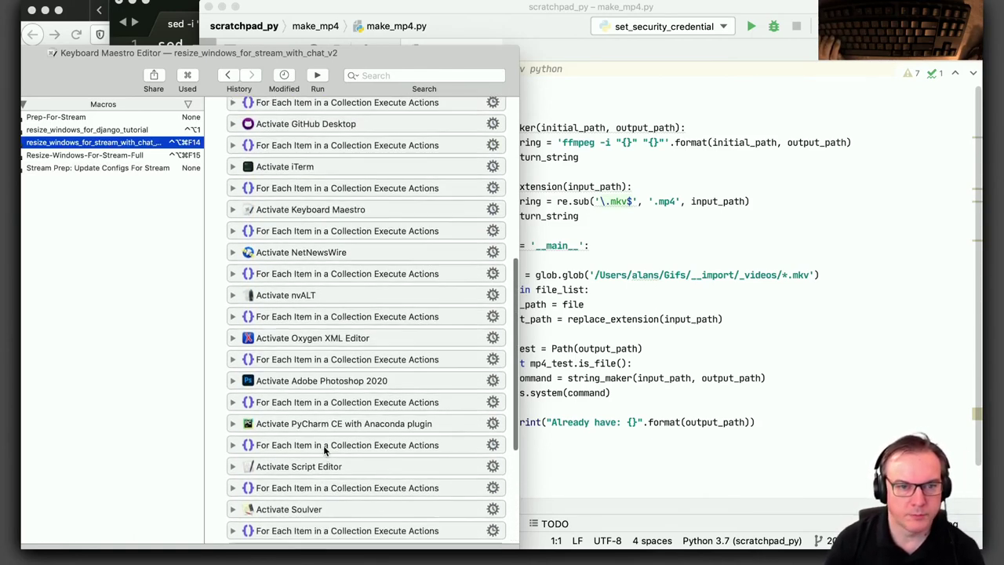
{"action": "scroll", "coordinate": [324, 450], "scroll_direction": "up", "scroll_amount": 2}
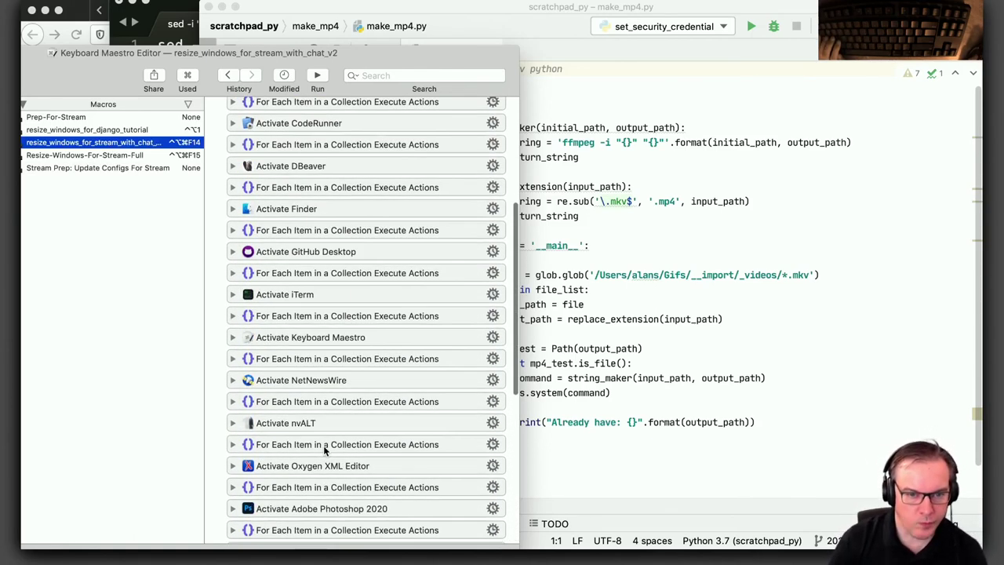
{"action": "left_click", "coordinate": [232, 295]}
{"action": "left_click", "coordinate": [232, 294]}
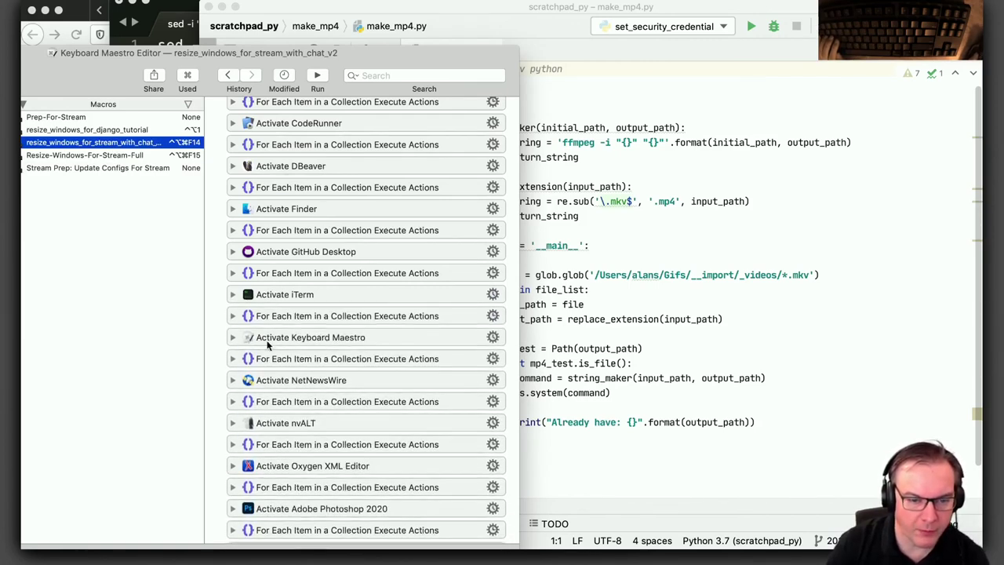
{"action": "scroll", "coordinate": [321, 468], "scroll_direction": "down", "scroll_amount": 10}
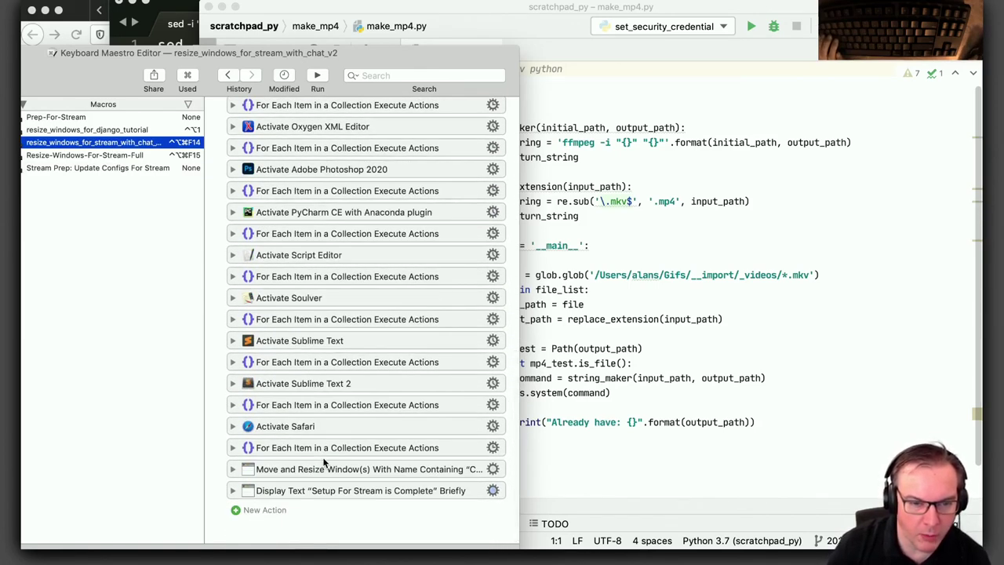
{"action": "scroll", "coordinate": [324, 463], "scroll_direction": "up", "scroll_amount": 4}
{"action": "scroll", "coordinate": [324, 463], "scroll_direction": "up", "scroll_amount": 10}
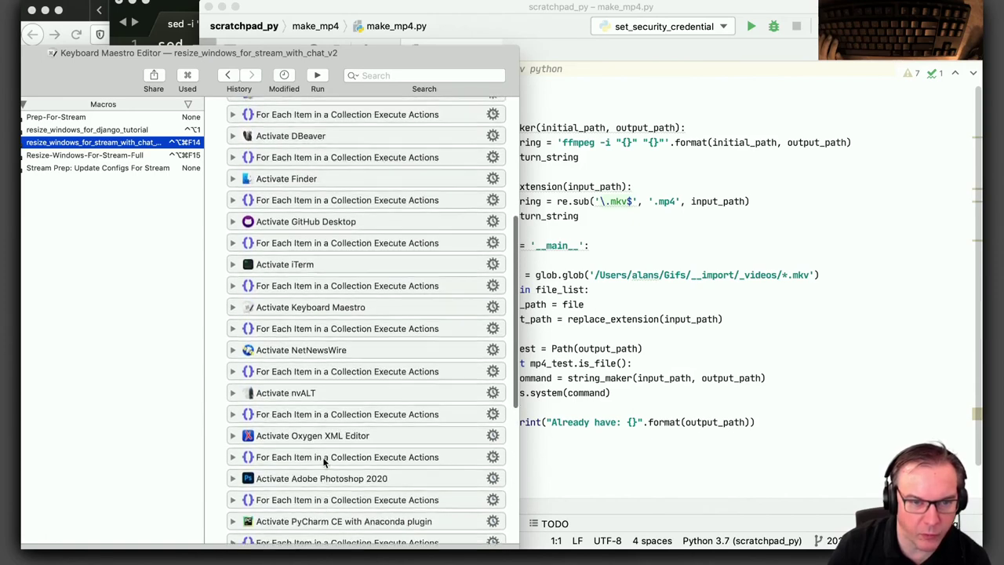
{"action": "scroll", "coordinate": [324, 463], "scroll_direction": "up", "scroll_amount": 8}
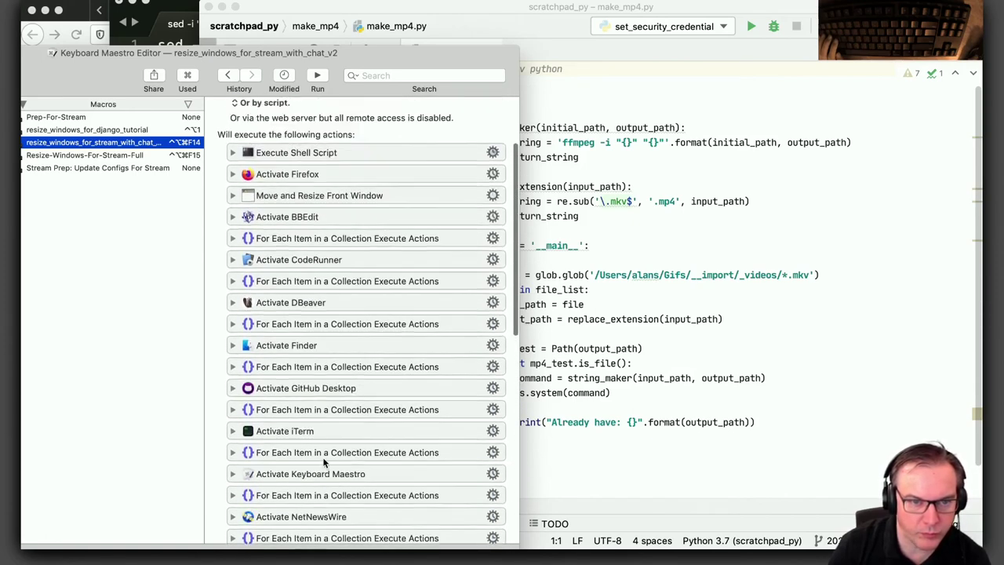
{"action": "scroll", "coordinate": [324, 463], "scroll_direction": "up", "scroll_amount": 2}
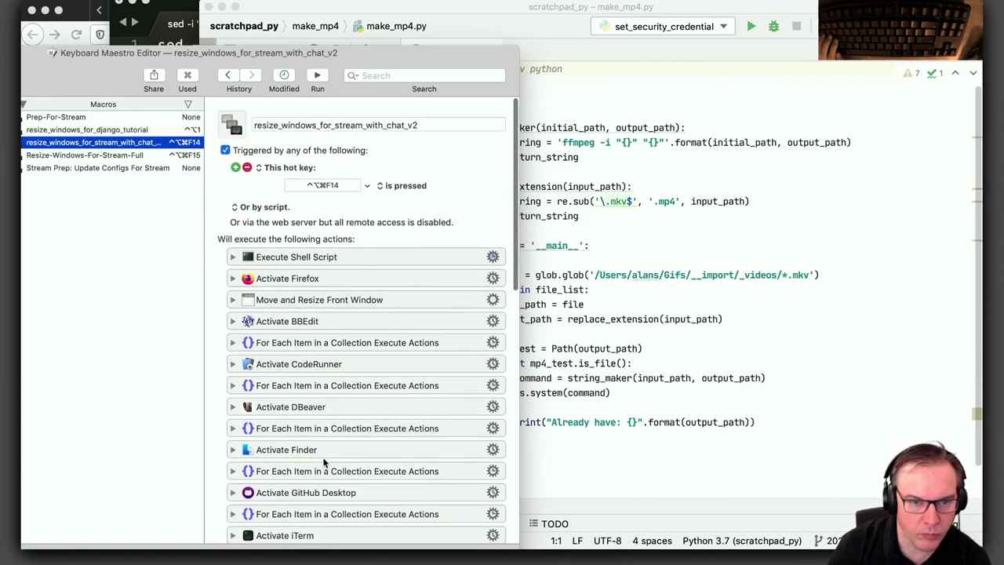
Delete the Execute Shell Script actions following Activate Sublime Text and Activate Sublime Text 2 from the Resize-Windows-For-Stream-Full macro
{"action": "left_click", "coordinate": [110, 130]}
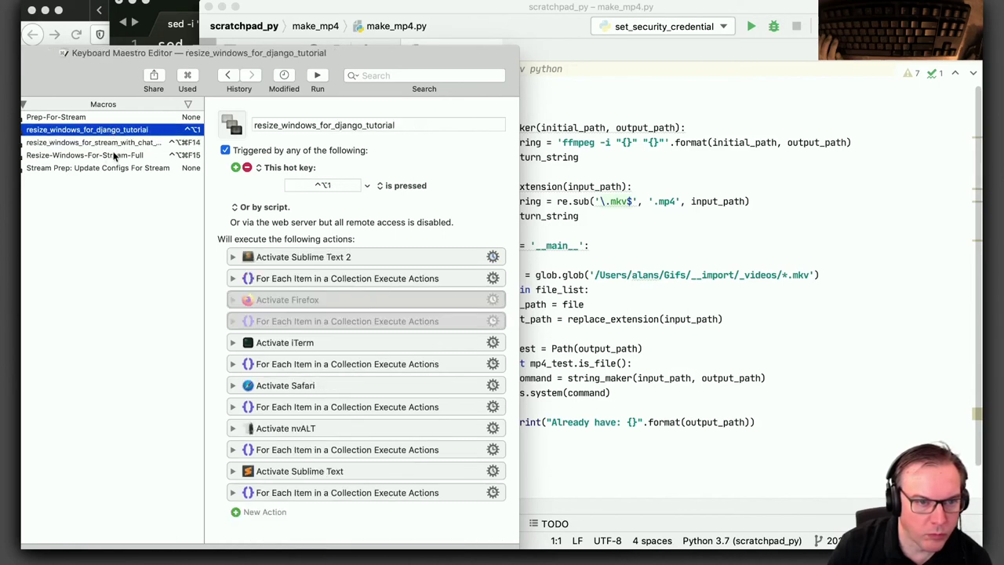
{"action": "left_click", "coordinate": [115, 155]}
{"action": "scroll", "coordinate": [310, 346], "scroll_direction": "down", "scroll_amount": 5}
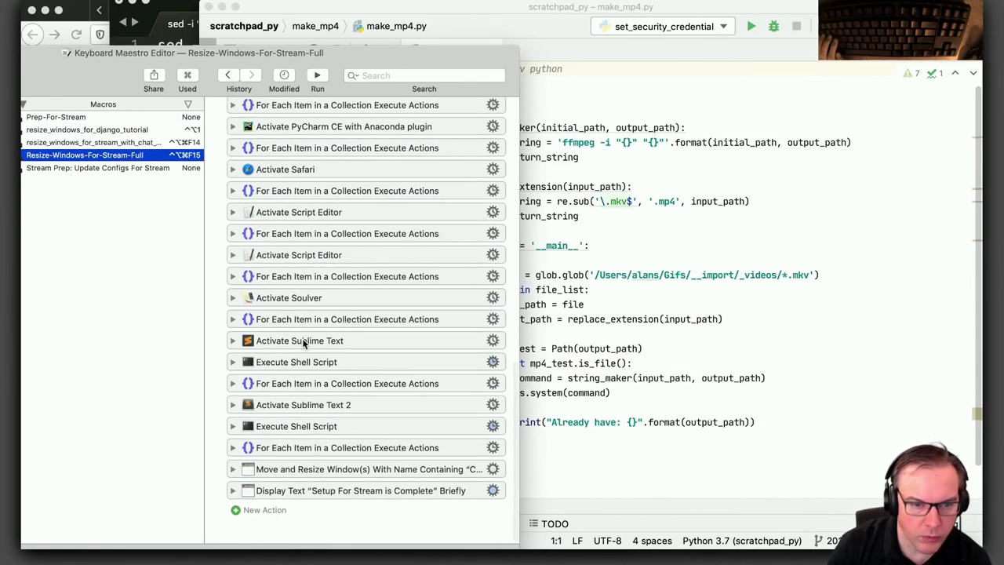
{"action": "left_click", "coordinate": [284, 365]}
{"action": "key", "text": "shift+Down"}
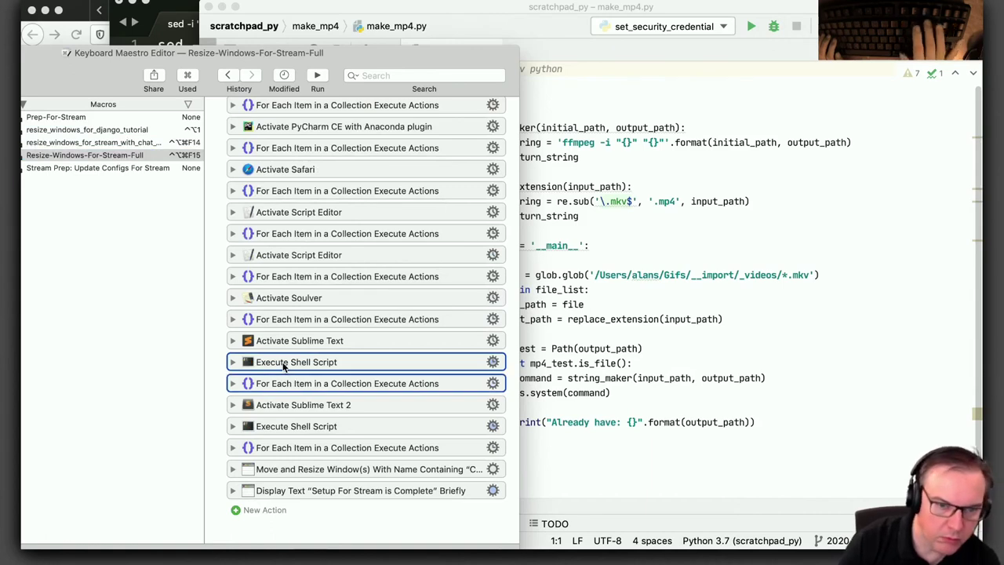
{"action": "key", "text": "BackSpace"}
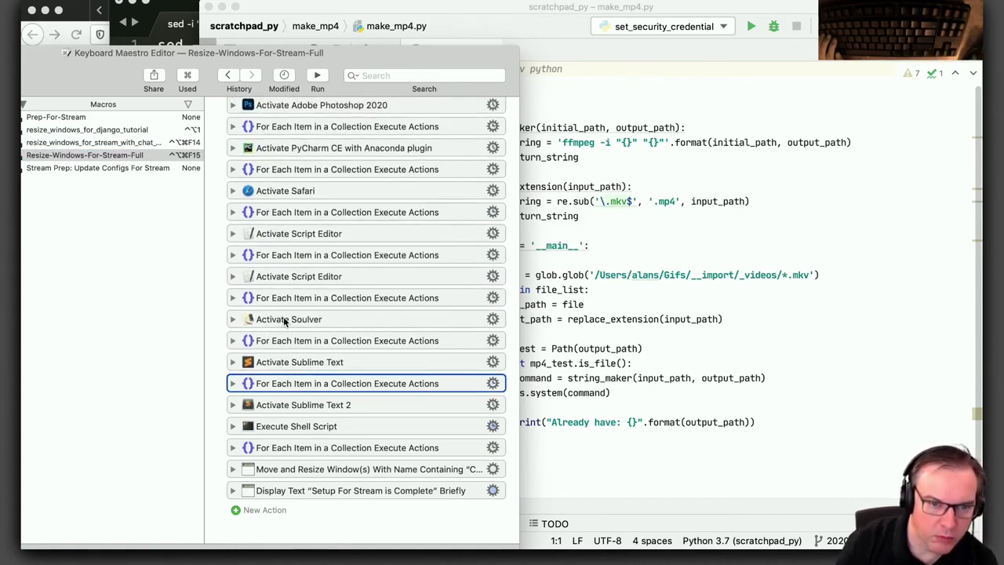
{"action": "left_click", "coordinate": [281, 430]}
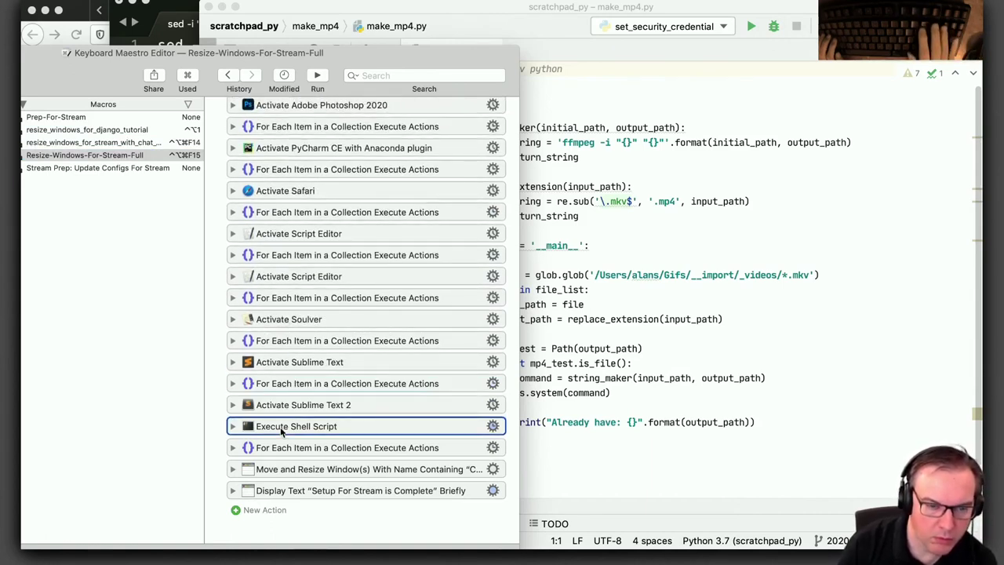
{"action": "key", "text": "shift+Down"}
{"action": "key", "text": "BackSpace"}
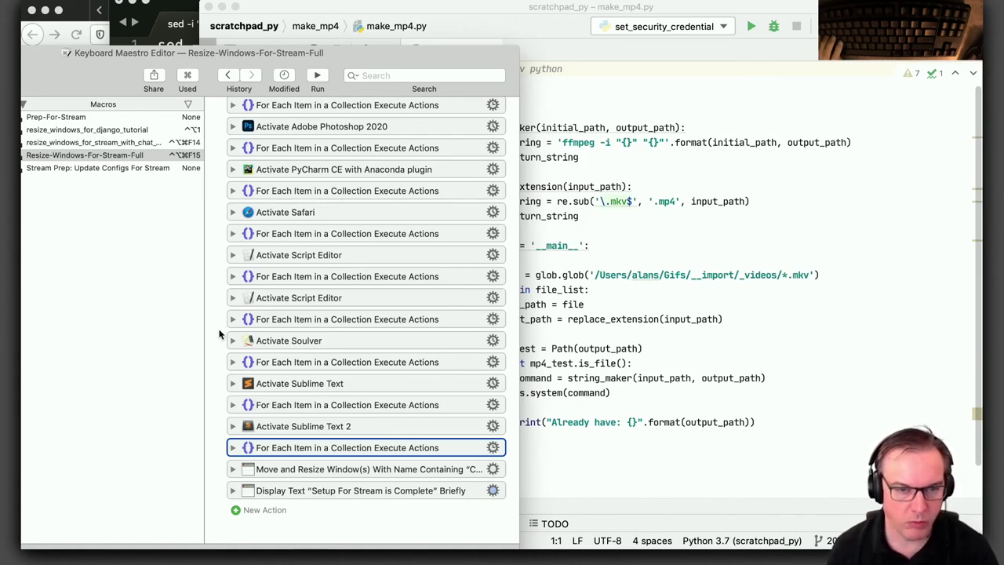
Examine each of the three Execute Shell Script actions in "Stream Prep: Update Configs For Stream", collapsing each one after checking it
{"action": "scroll", "coordinate": [220, 335], "scroll_direction": "up", "scroll_amount": 15}
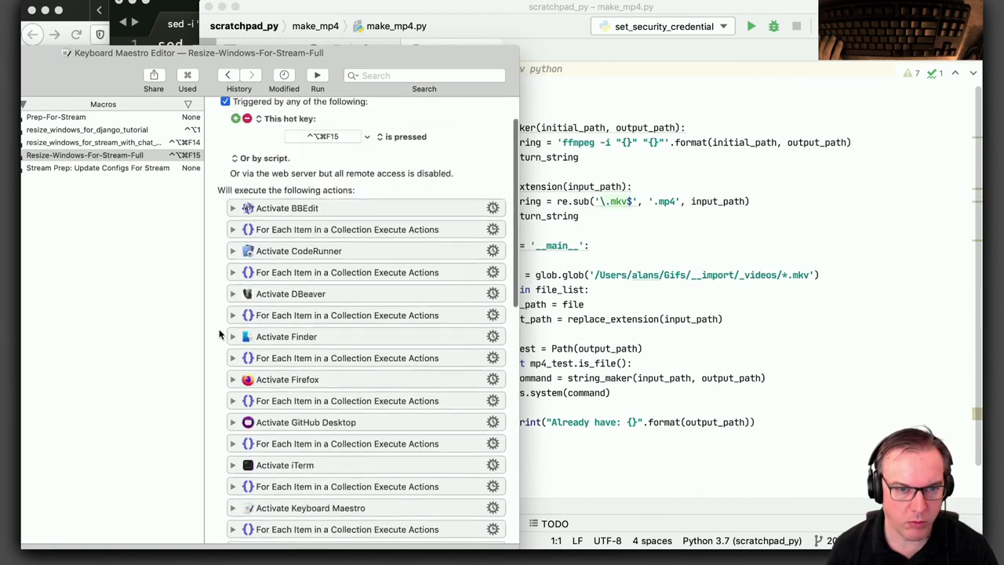
{"action": "scroll", "coordinate": [220, 335], "scroll_direction": "up", "scroll_amount": 2}
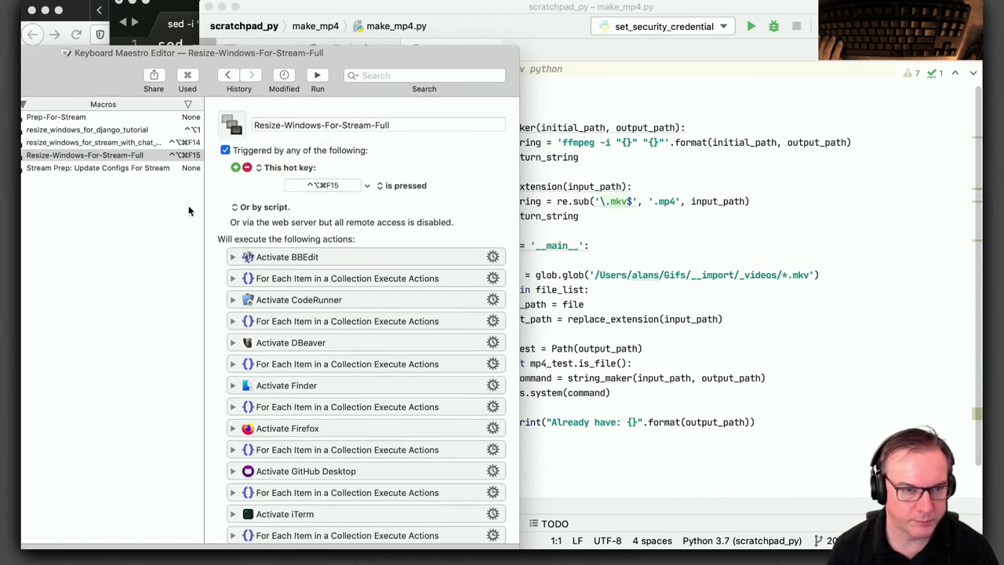
{"action": "left_click", "coordinate": [113, 168]}
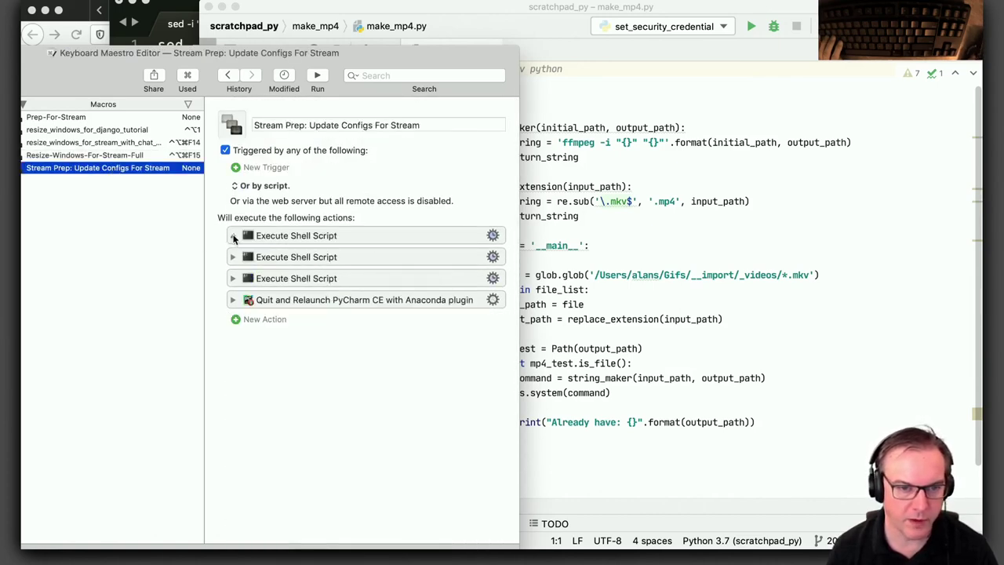
{"action": "left_click", "coordinate": [233, 236]}
{"action": "left_click", "coordinate": [233, 236]}
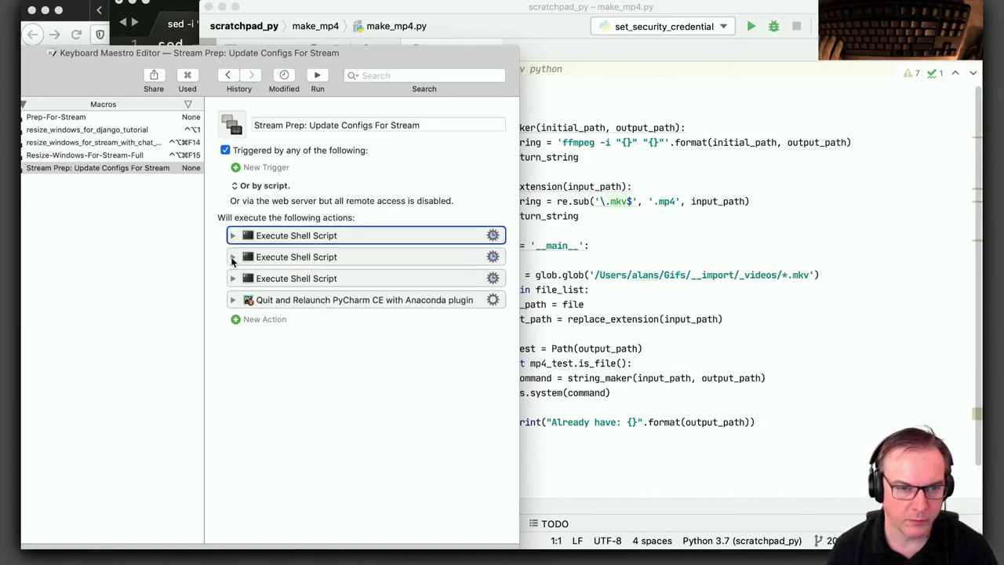
{"action": "left_click", "coordinate": [233, 259]}
{"action": "left_click", "coordinate": [233, 259]}
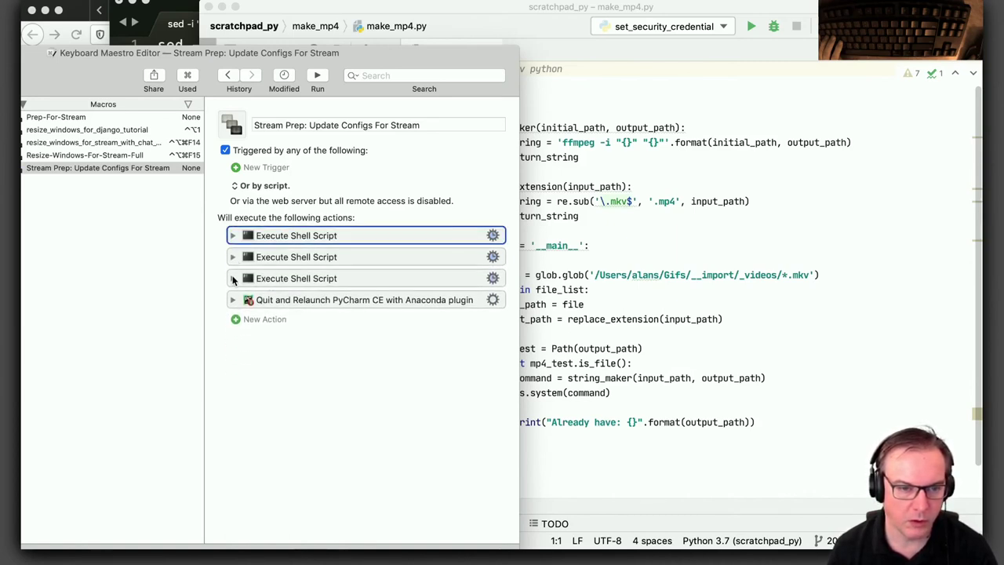
{"action": "left_click", "coordinate": [233, 280]}
{"action": "left_click", "coordinate": [233, 279]}
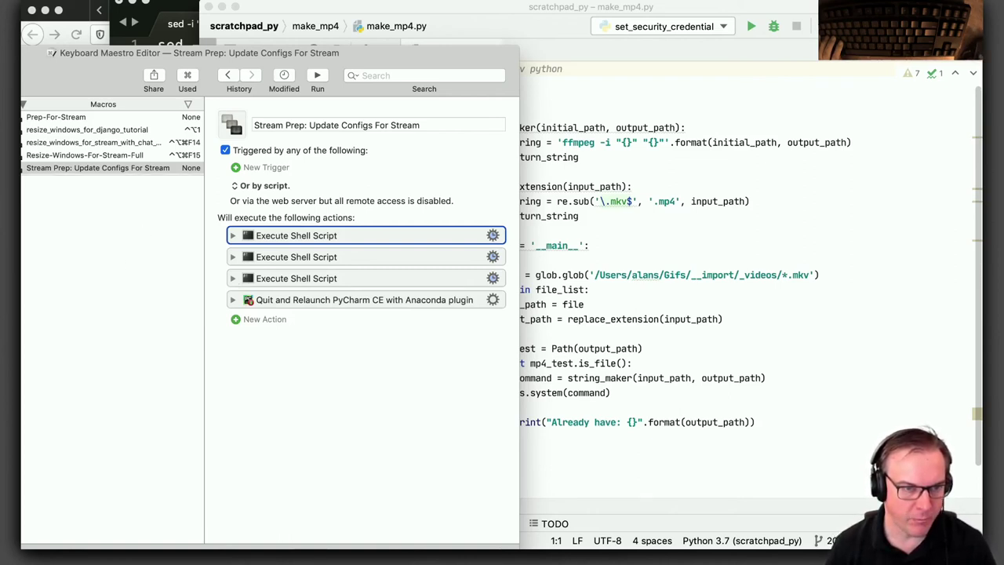
Create a new macro named "Stream Done: Reset Config Post Stream"
{"action": "key", "text": "super+n"}
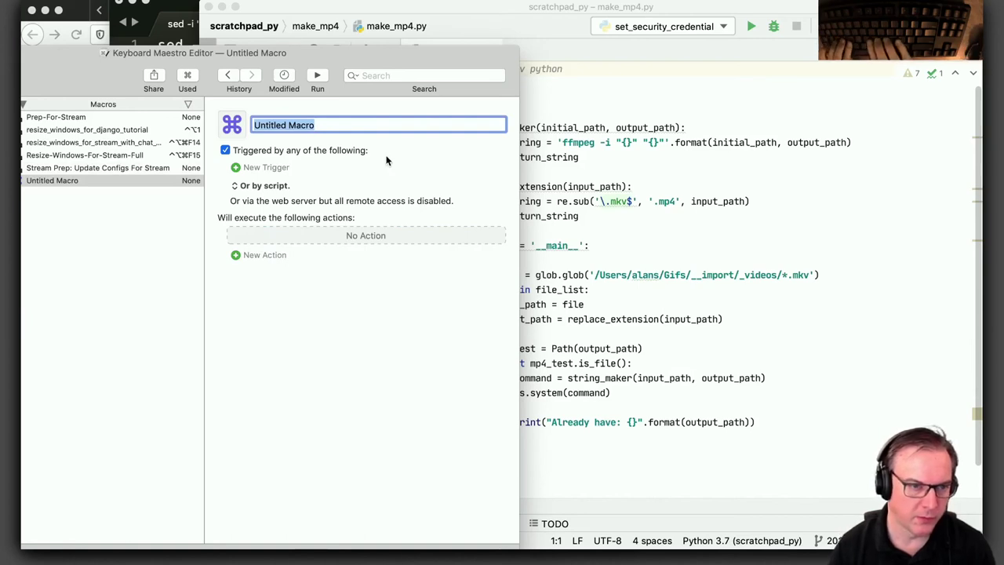
{"action": "type", "text": "Stream"}
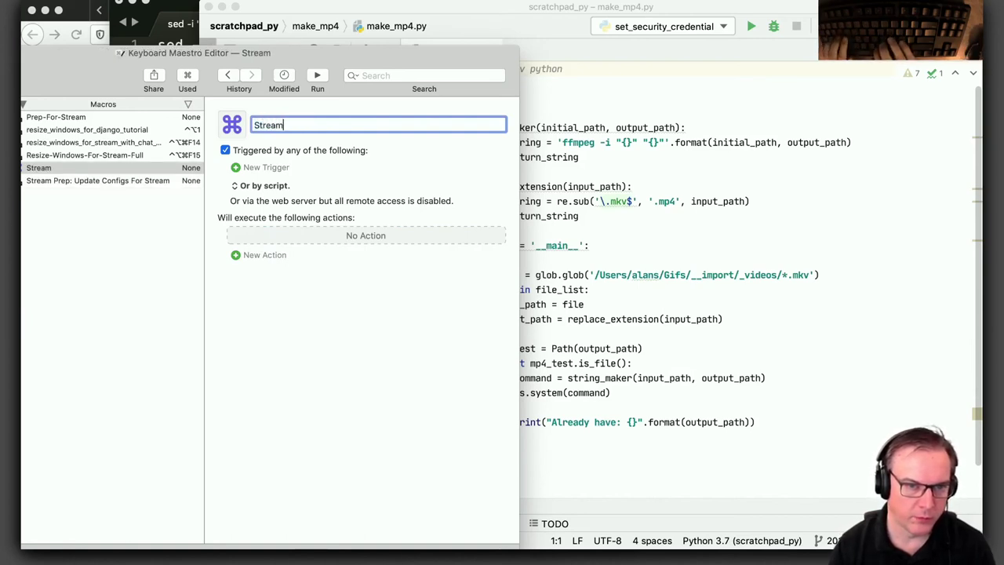
{"action": "type", "text": " Done: R"}
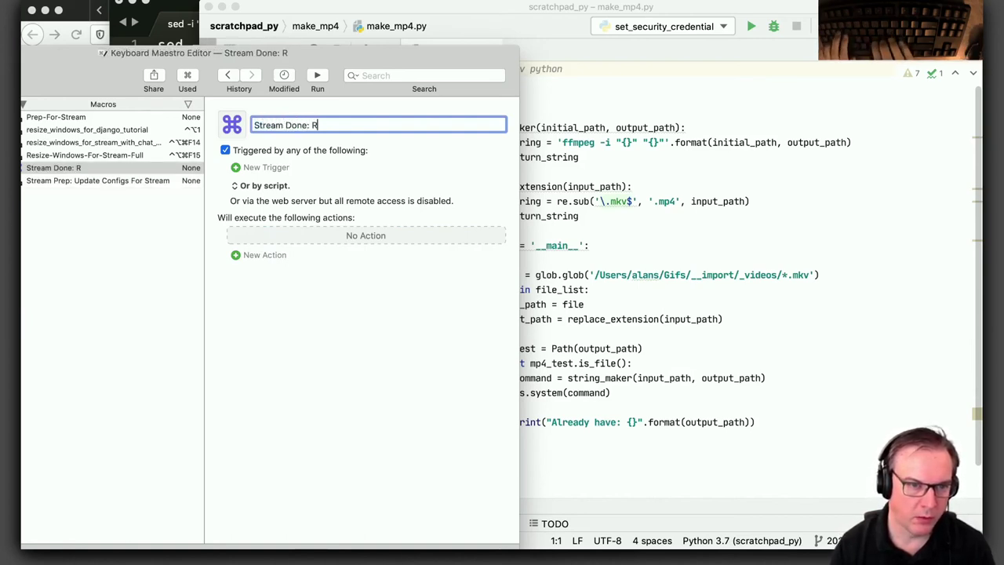
{"action": "type", "text": "eset "}
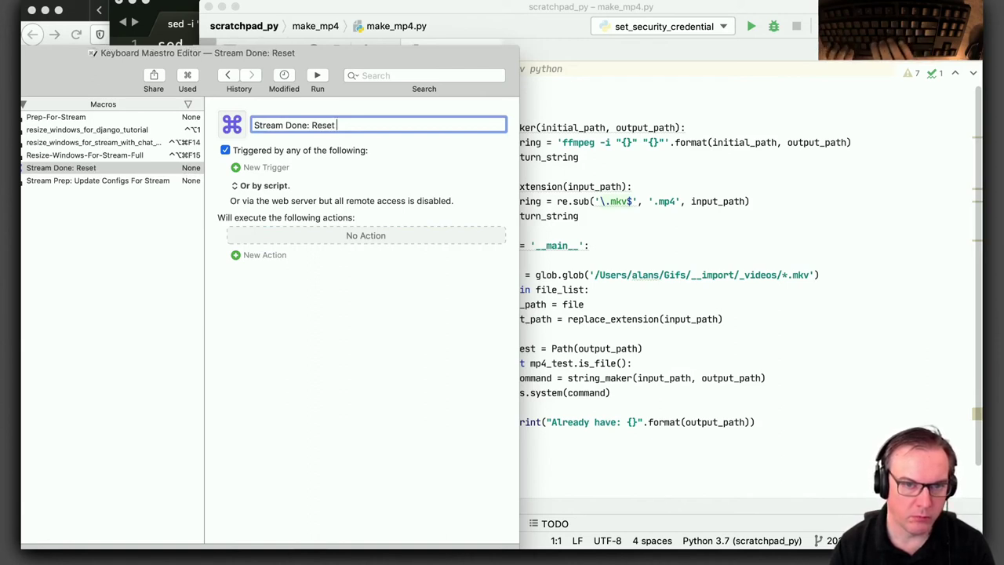
{"action": "type", "text": "Config Post S"}
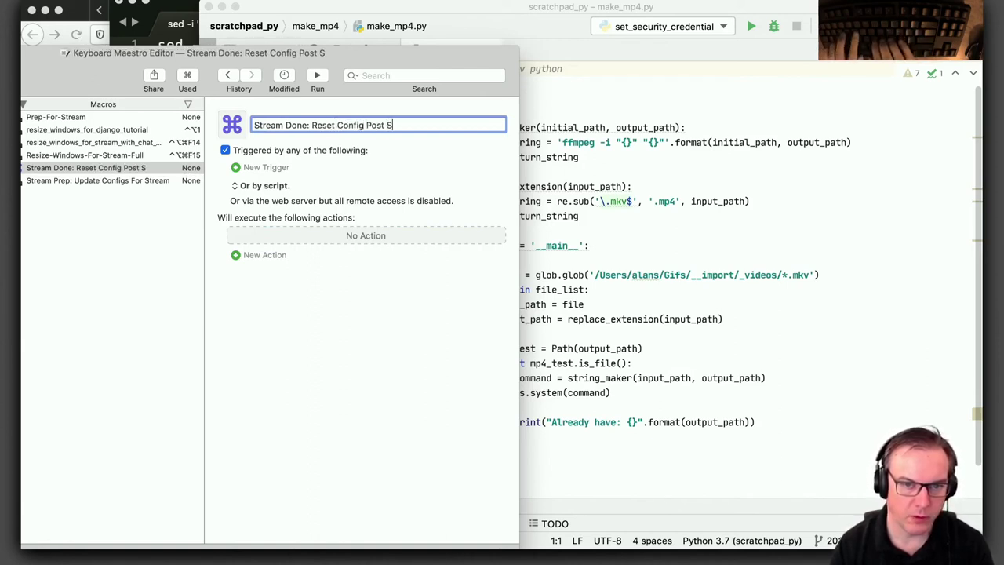
{"action": "type", "text": "tream"}
{"action": "key", "text": "Return"}
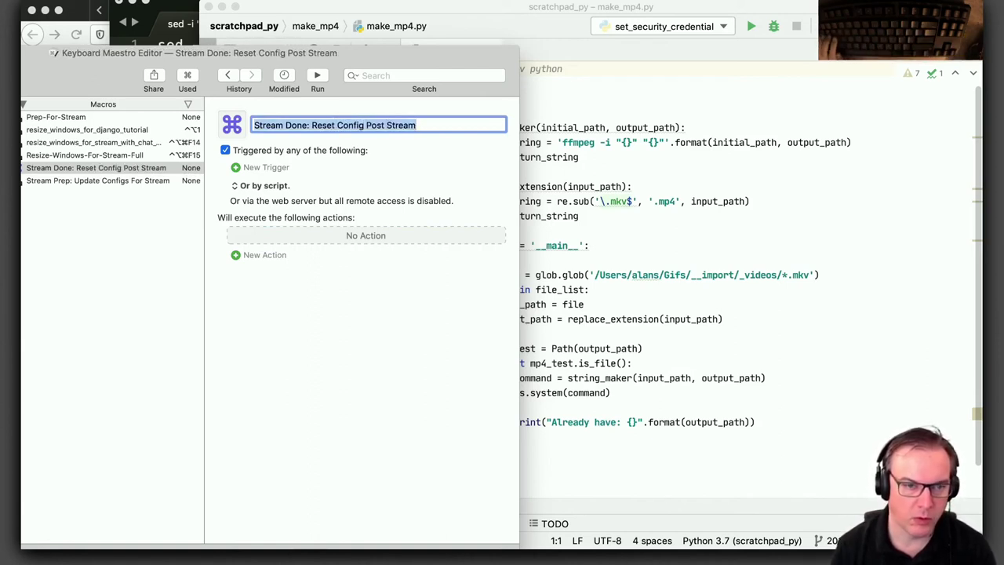
Copy all four actions from "Stream Prep: Update Configs For Stream" into the "Stream Done: Reset Config Post Stream" macro
{"action": "left_click", "coordinate": [99, 181]}
{"action": "left_click", "coordinate": [298, 235]}
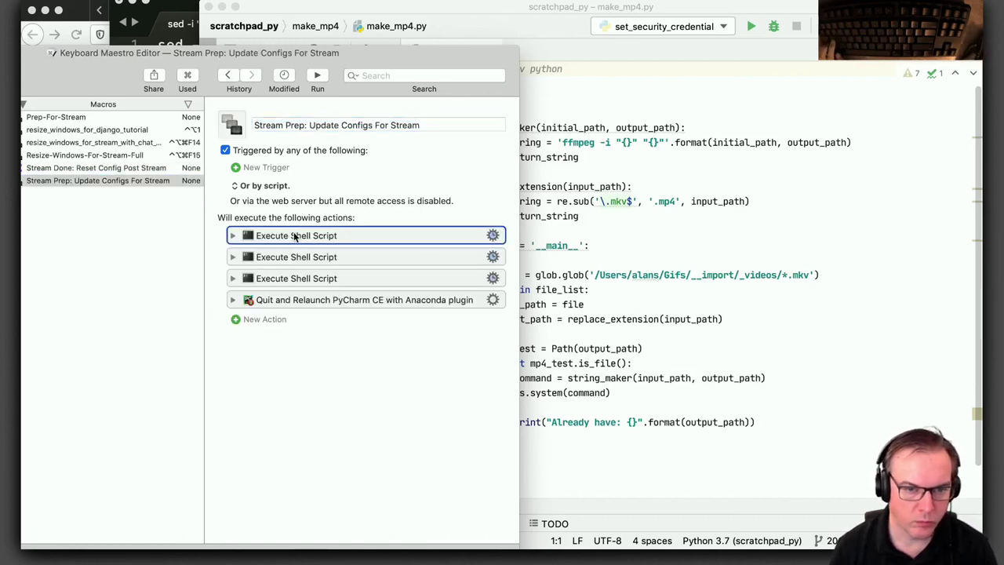
{"action": "left_click", "coordinate": [297, 302], "text": "shift"}
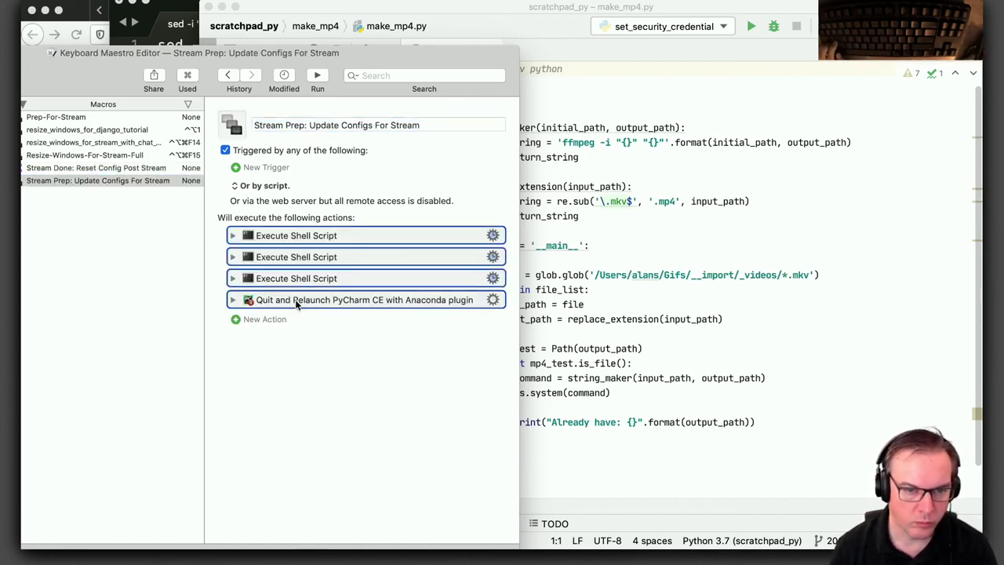
{"action": "left_click", "coordinate": [121, 168]}
{"action": "key", "text": "super+v"}
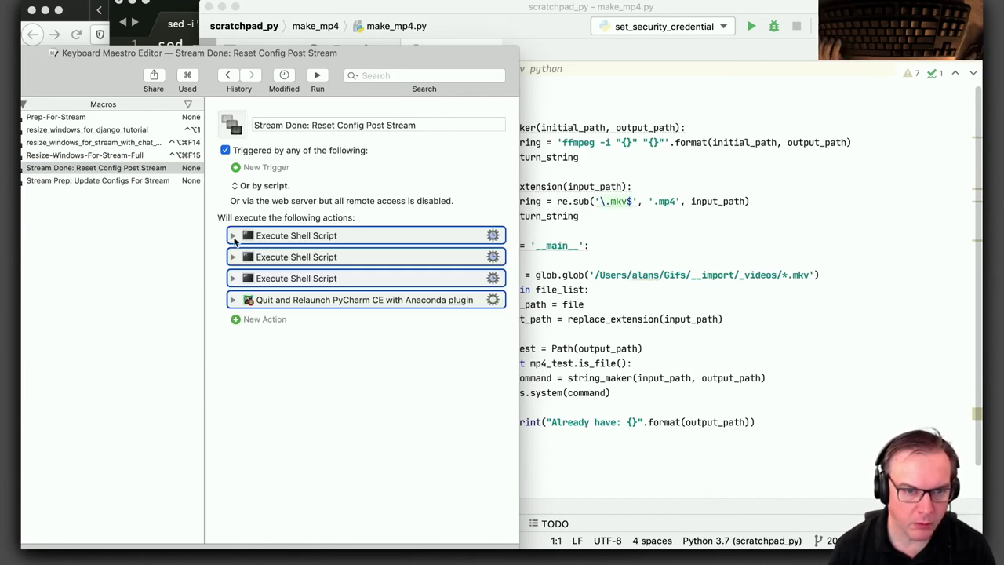
Set the replacement PyCharm FONT_SIZE value to 14 in the reset macro's first shell script, and collapse the action
{"action": "left_click", "coordinate": [232, 237]}
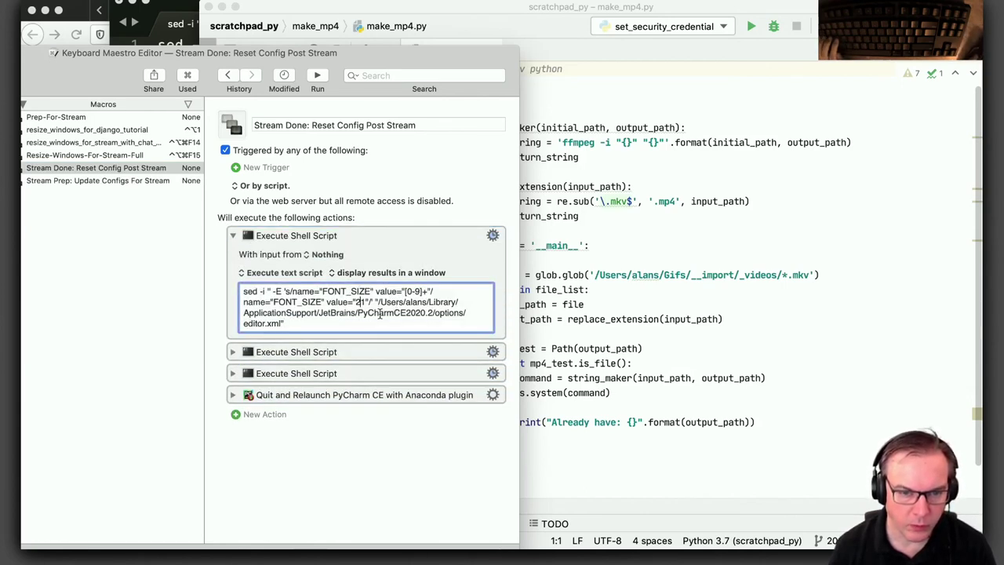
{"action": "double_click", "coordinate": [361, 302]}
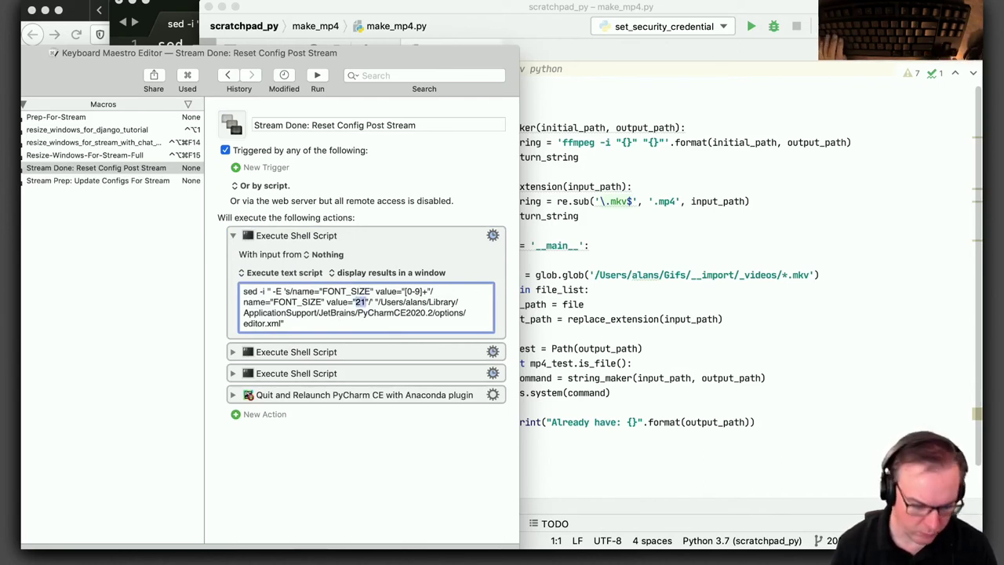
{"action": "type", "text": "14"}
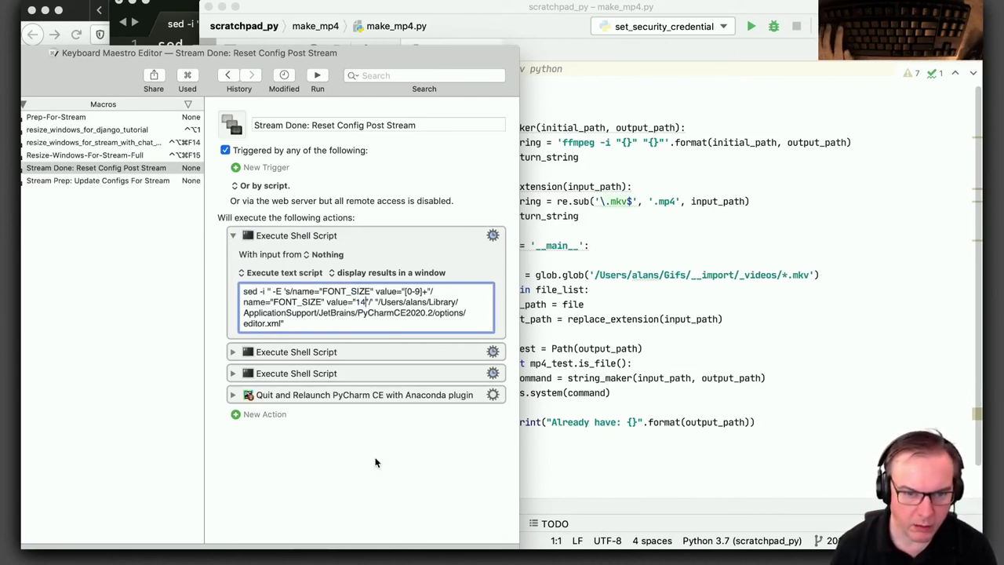
{"action": "left_click", "coordinate": [232, 237]}
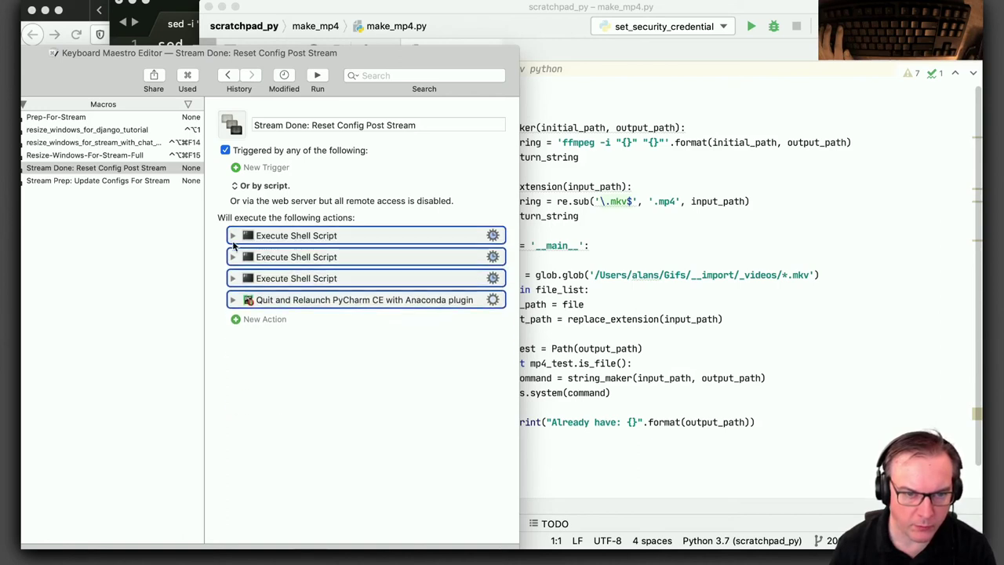
Set the replacement Sublime Text 3 font_size to 10 in the reset macro's second shell script, and collapse the action
{"action": "left_click", "coordinate": [233, 258]}
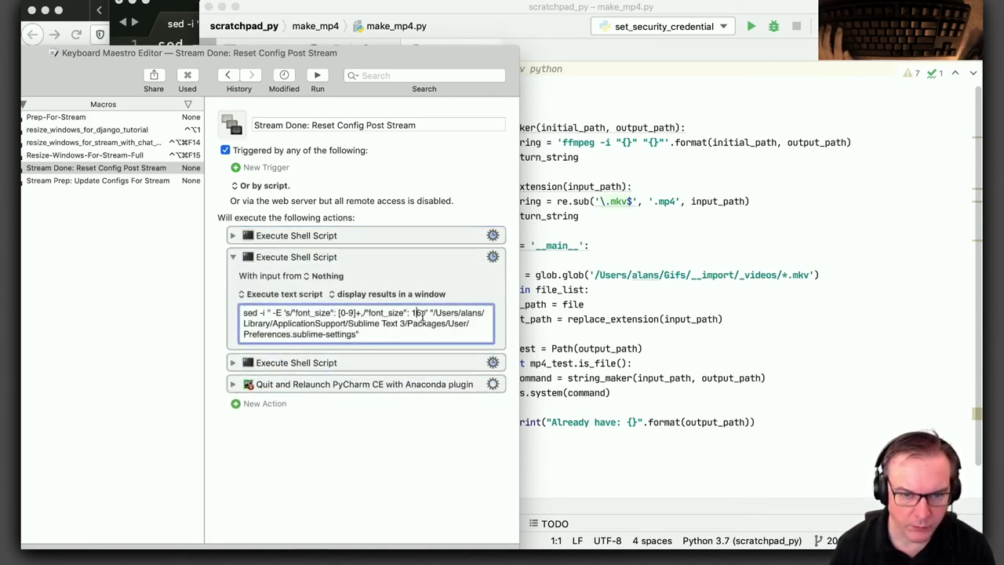
{"action": "type", "text": ","}
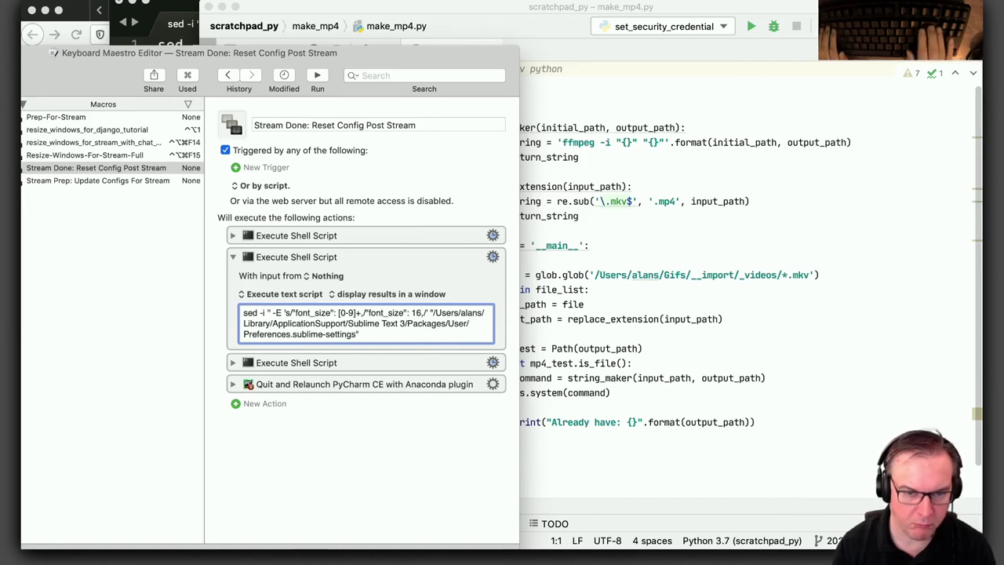
{"action": "type", "text": ","}
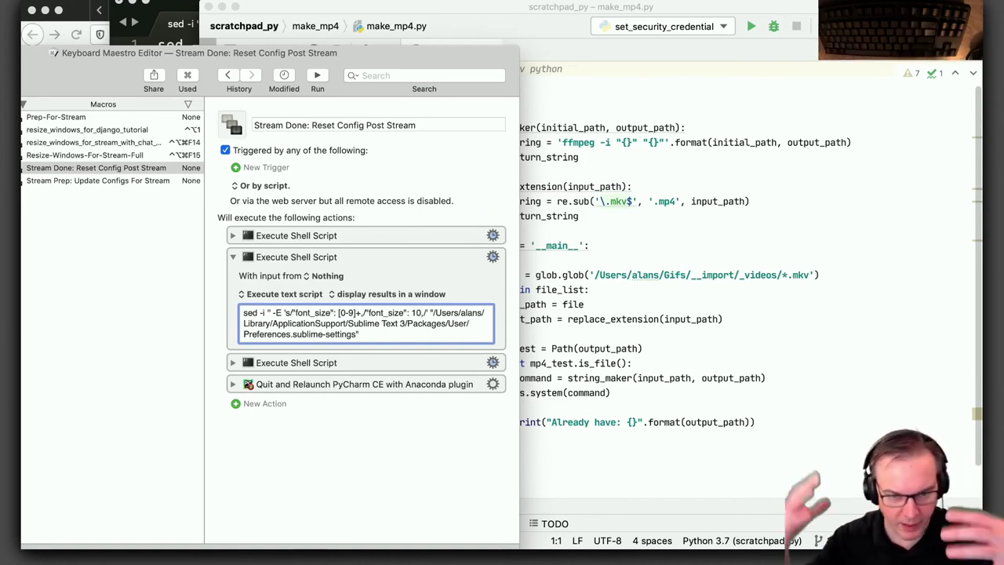
{"action": "left_click", "coordinate": [234, 258]}
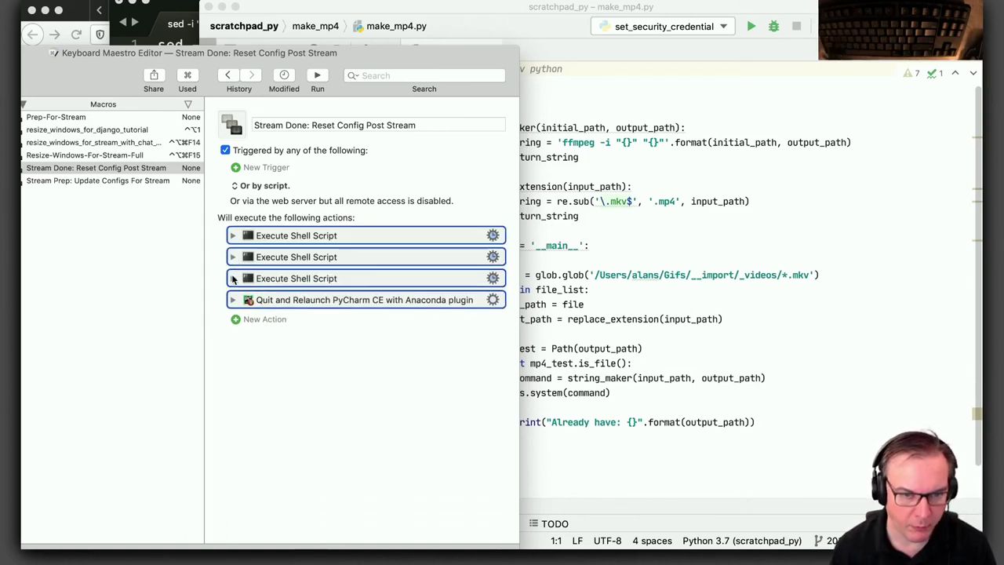
Set the replacement Sublime Text 2 font_size to 14.0 in the reset macro's third shell script, and collapse the action
{"action": "left_click", "coordinate": [233, 279]}
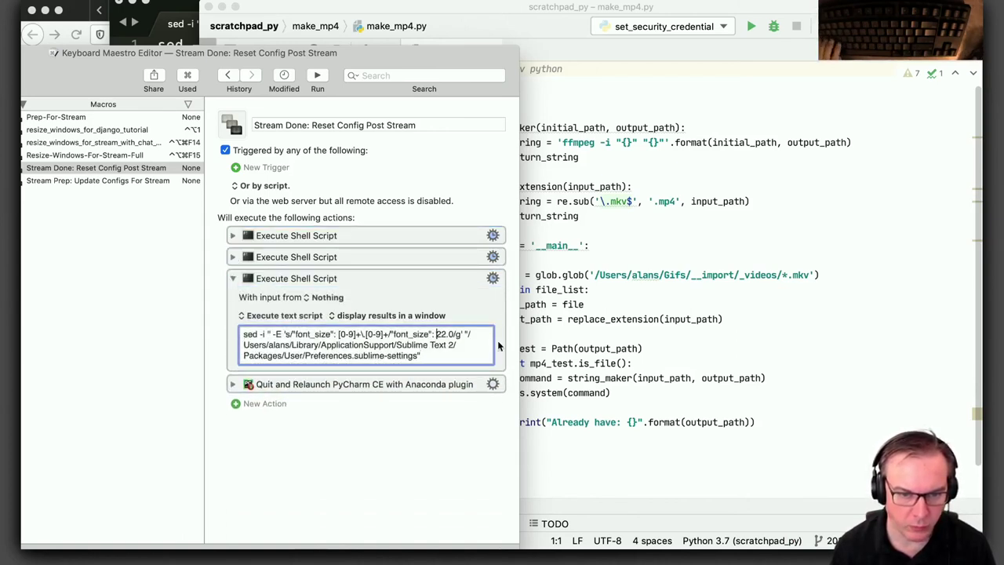
{"action": "key", "text": "shift+Right"}
{"action": "key", "text": "shift+Right"}
{"action": "type", "text": "14"}
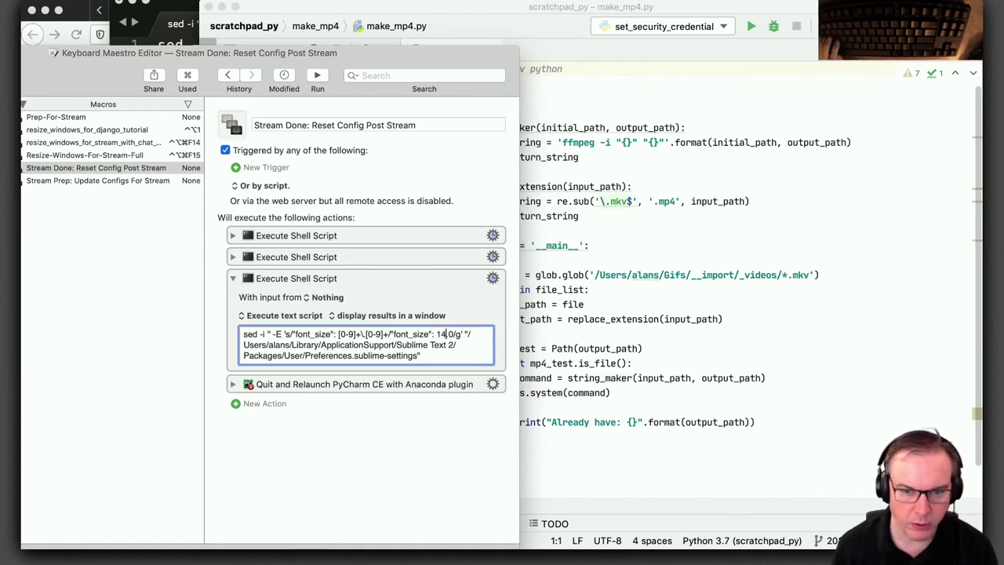
{"action": "key", "text": "super+a"}
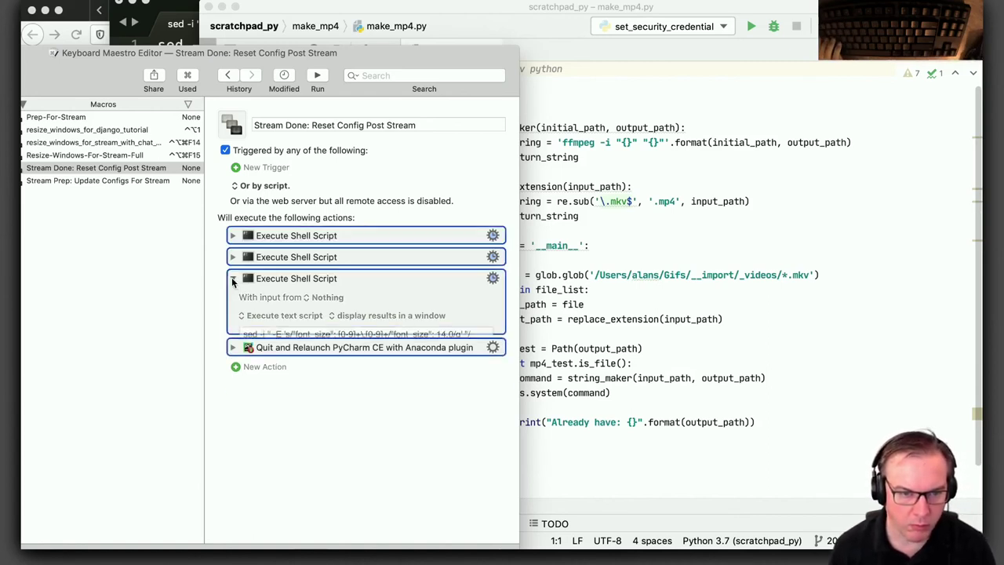
{"action": "left_click", "coordinate": [233, 279]}
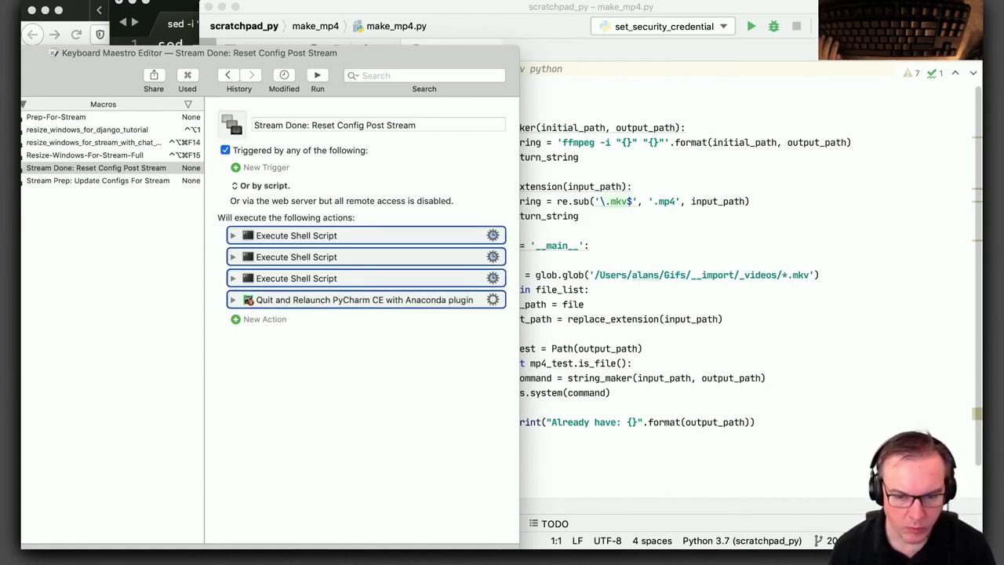
Rearrange the Keyboard Maestro Editor and the shrunken sed scratch window so both are visible over PyCharm
{"action": "key", "text": "ctrl+alt+super+F14"}
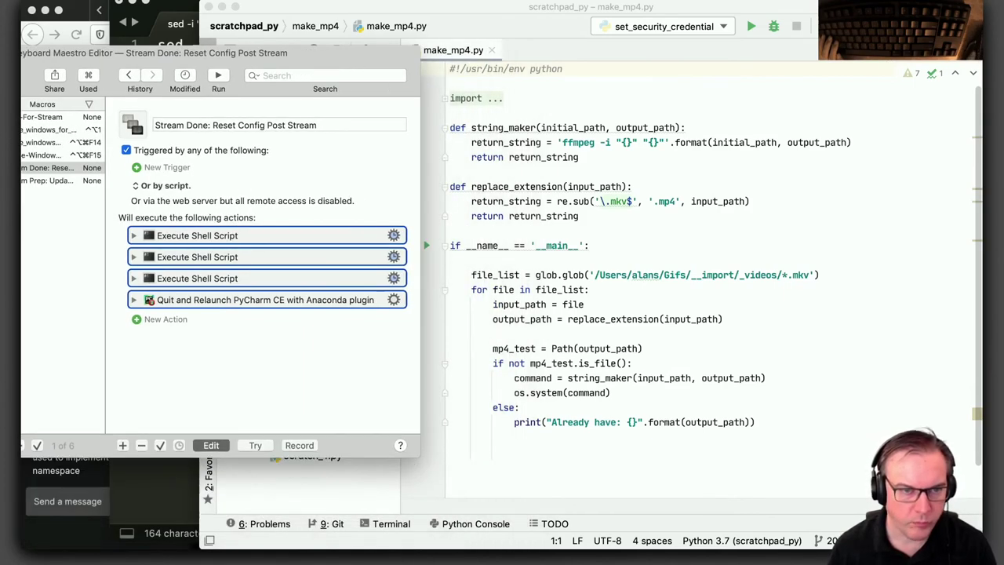
{"action": "key", "text": "ctrl+alt+super+F15"}
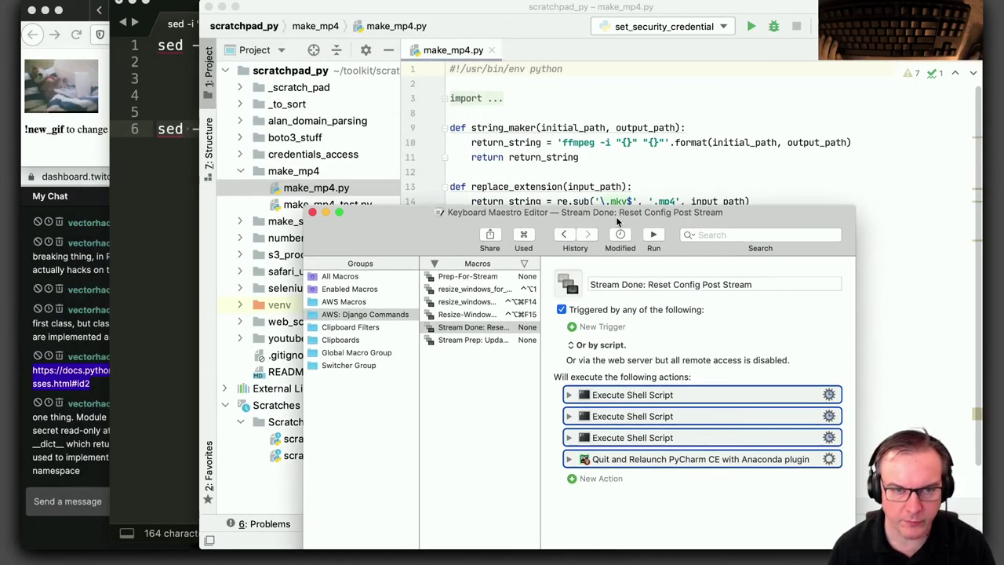
{"action": "left_click", "coordinate": [176, 7]}
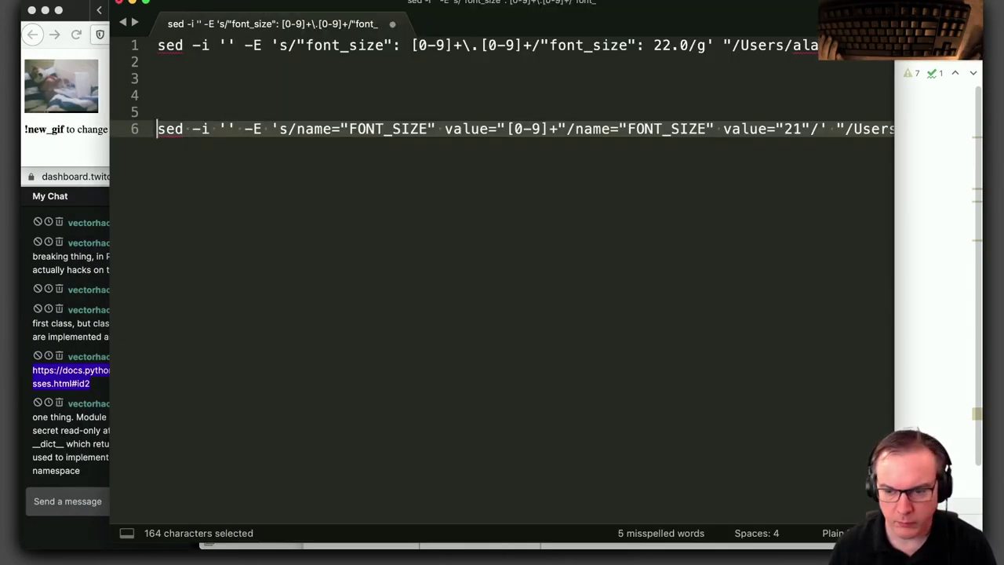
{"action": "key", "text": "ctrl+alt+super+F14"}
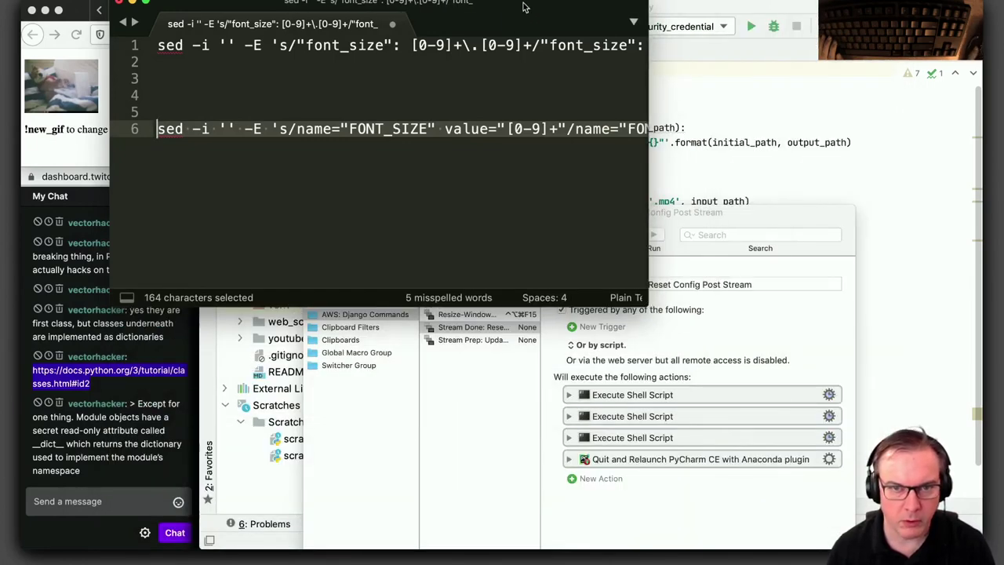
{"action": "left_click_drag", "start_coordinate": [524, 7], "coordinate": [378, 7]}
Bring up the index.md stream notes, shrink the window and place it below the sed scratch window
{"action": "key", "text": "alt+space"}
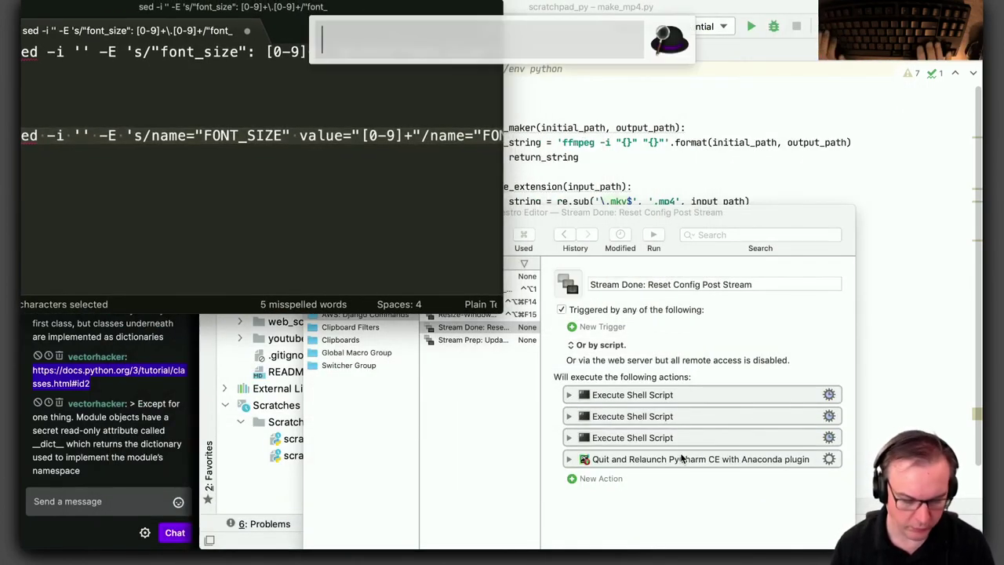
{"action": "type", "text": "index.md"}
{"action": "key", "text": "Return"}
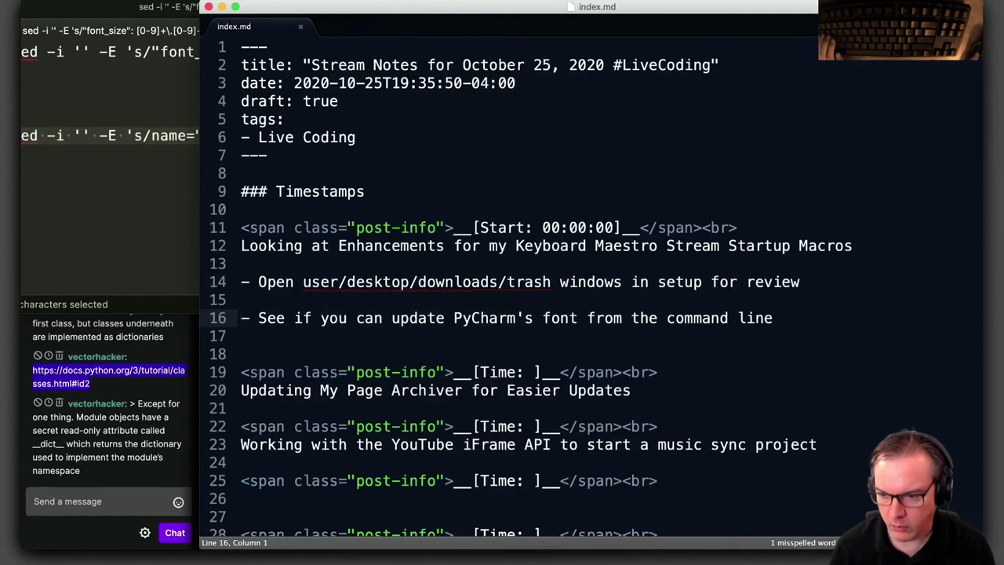
{"action": "key", "text": "ctrl+alt+super+F14"}
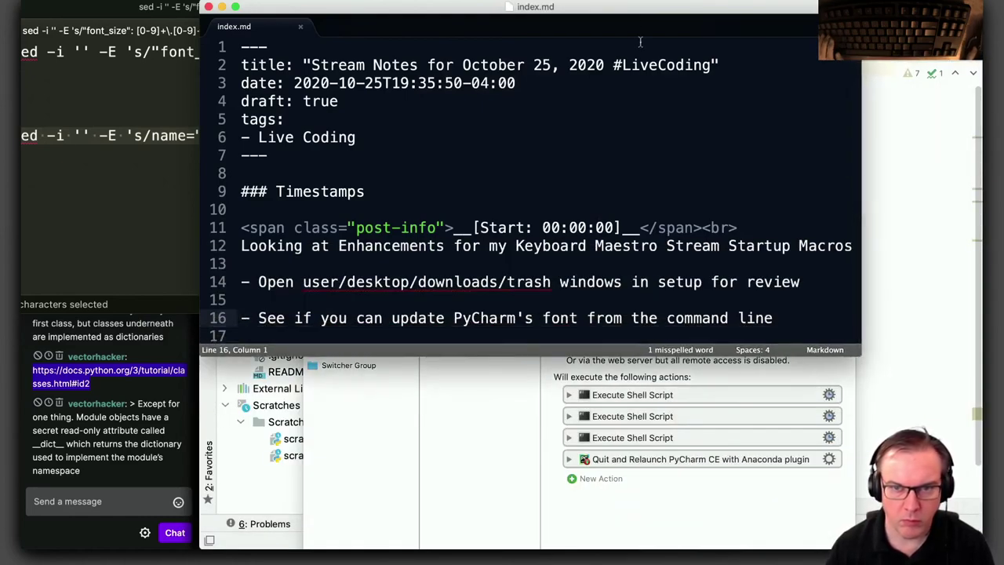
{"action": "key", "text": "ctrl+alt+super+F15"}
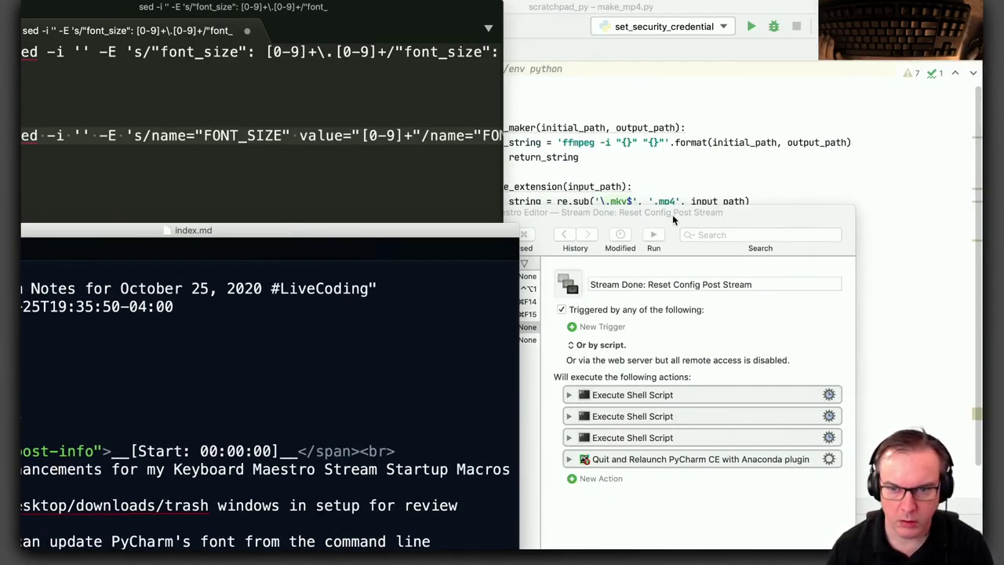
Move the Keyboard Maestro Editor clear of the notes window and run the "Stream Prep: Update Configs For Stream" macro
{"action": "left_click", "coordinate": [673, 213]}
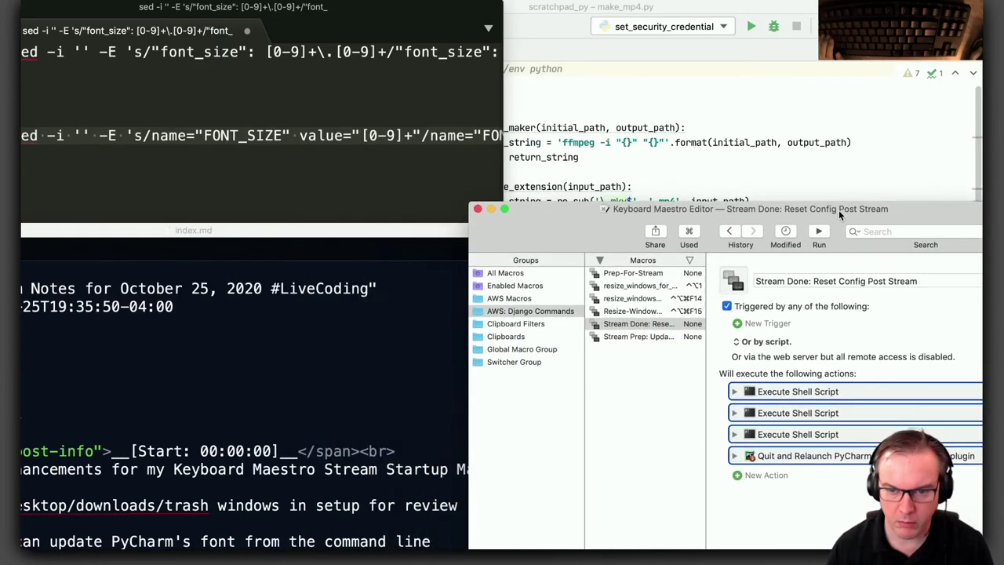
{"action": "left_click", "coordinate": [648, 338]}
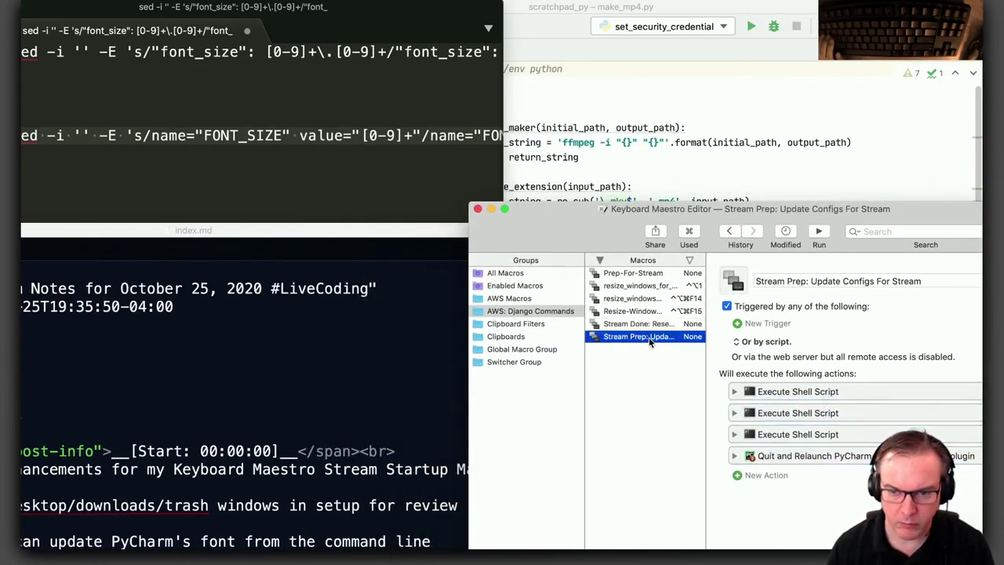
{"action": "left_click", "coordinate": [821, 231]}
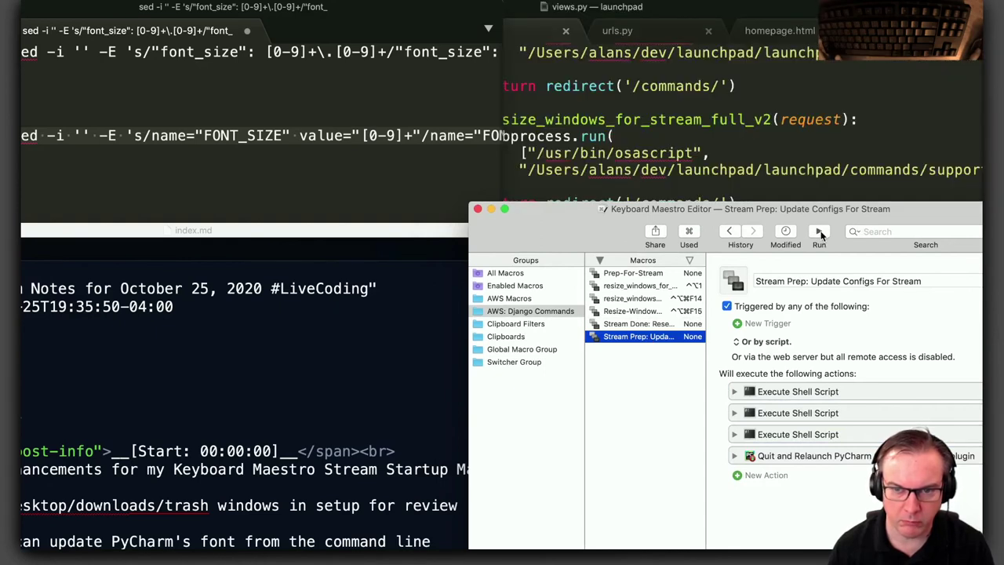
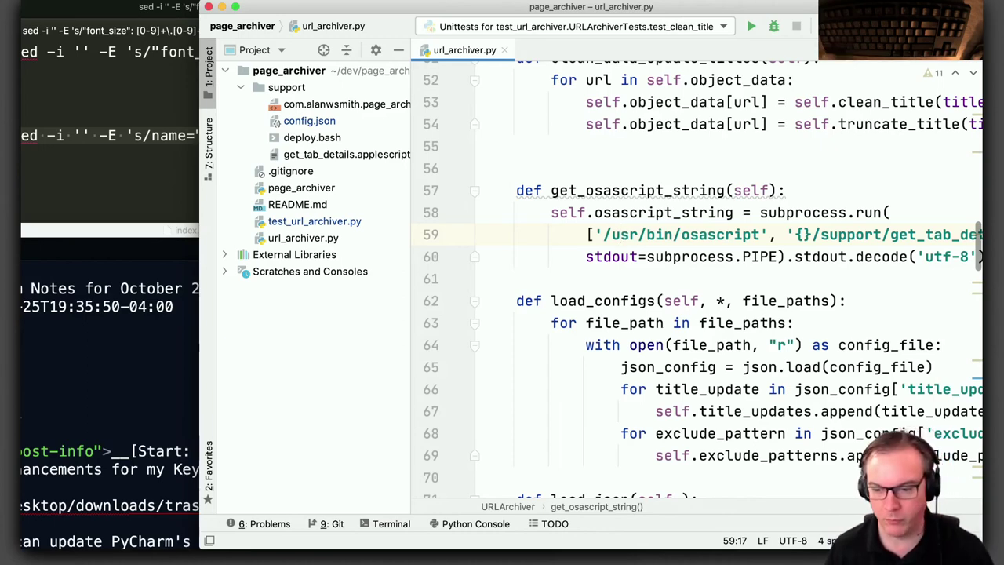
Switch to the Sublime Text window holding the scratch sed commands and close it
{"action": "key", "text": "ctrl+Down"}
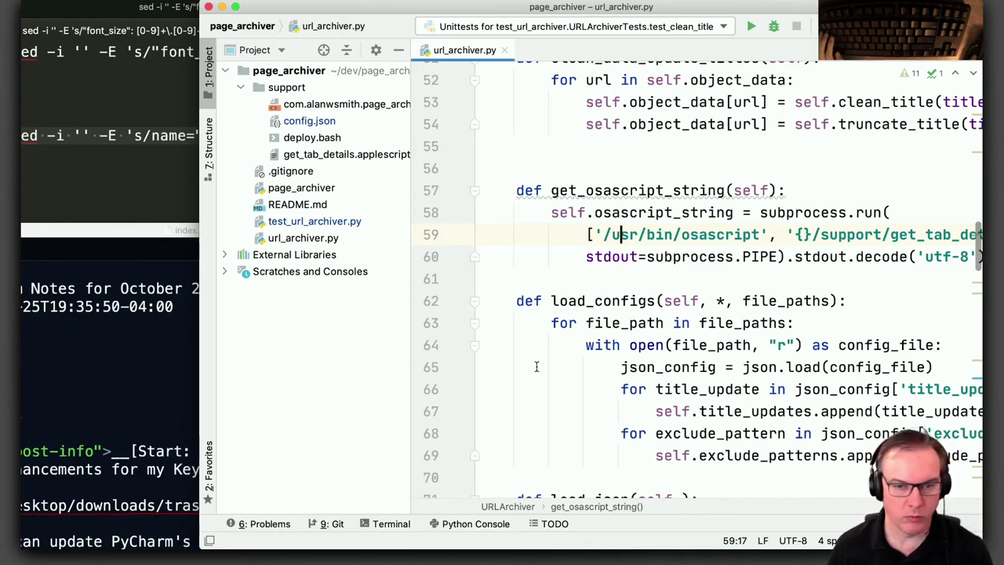
{"action": "key", "text": "super+space"}
{"action": "type", "text": "S"}
{"action": "key", "text": "super+3"}
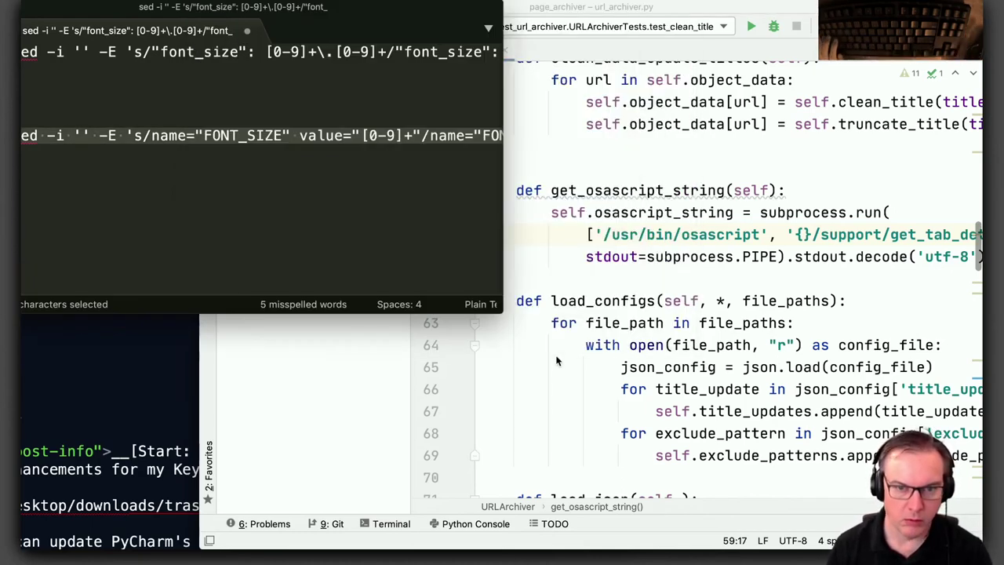
{"action": "key", "text": "super+z"}
{"action": "key", "text": "super+z"}
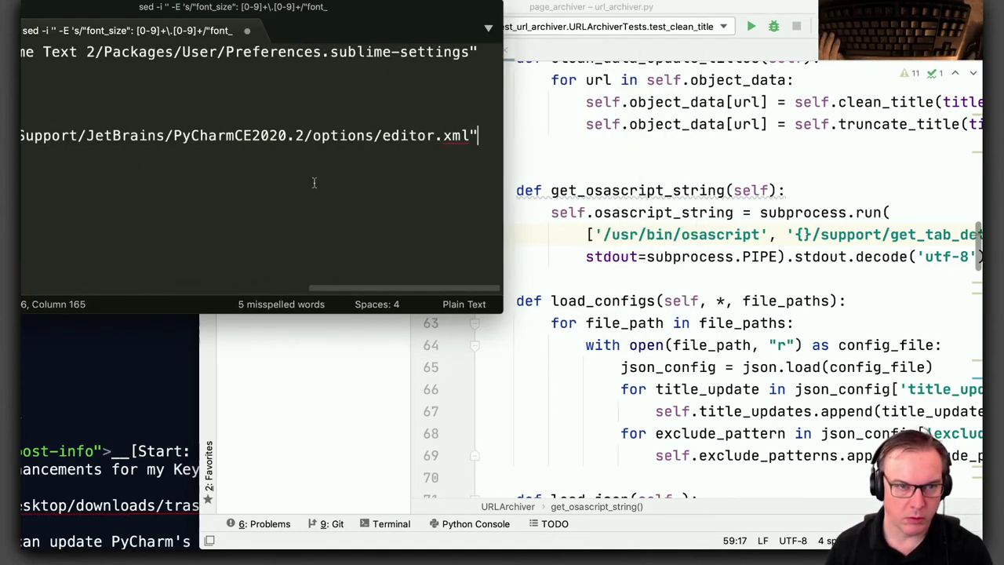
{"action": "key", "text": "super+w"}
Arrange the shortened views.py window above the index.md notes beside PyCharm, and switch back to the Keyboard Maestro Editor
{"action": "left_click", "coordinate": [459, 155]}
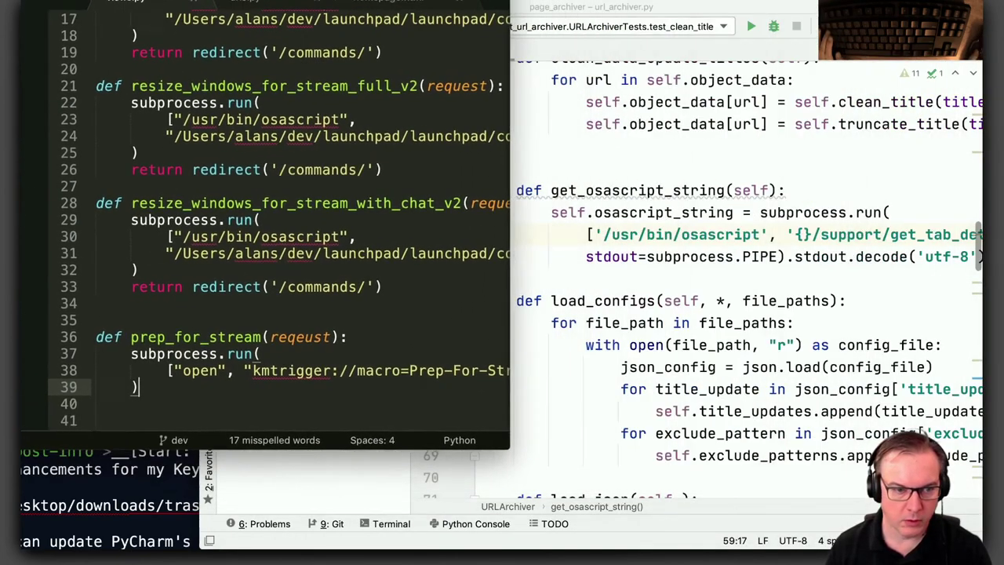
{"action": "left_click", "coordinate": [133, 463]}
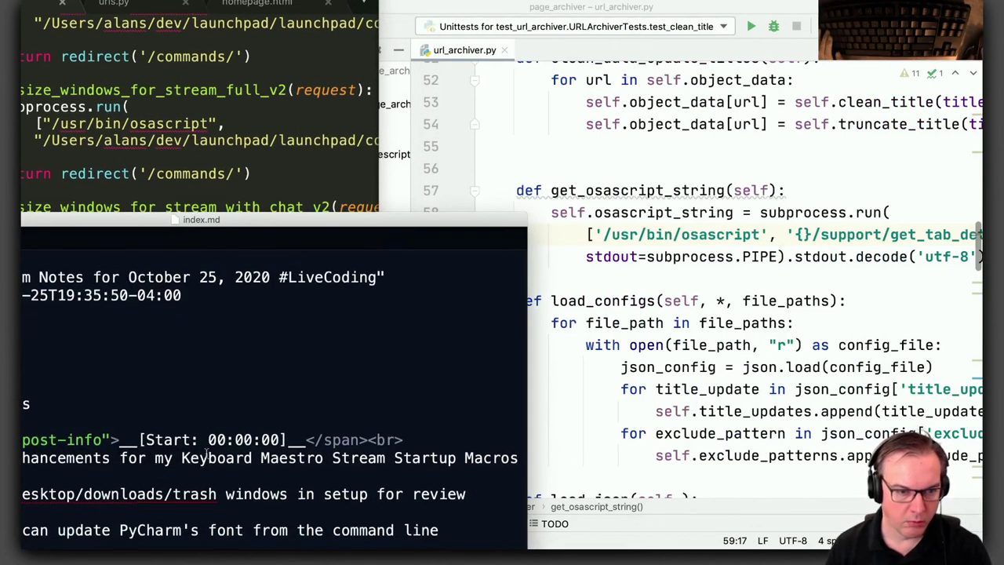
{"action": "scroll", "coordinate": [206, 455], "scroll_direction": "down", "scroll_amount": 5}
{"action": "left_click", "coordinate": [236, 151]}
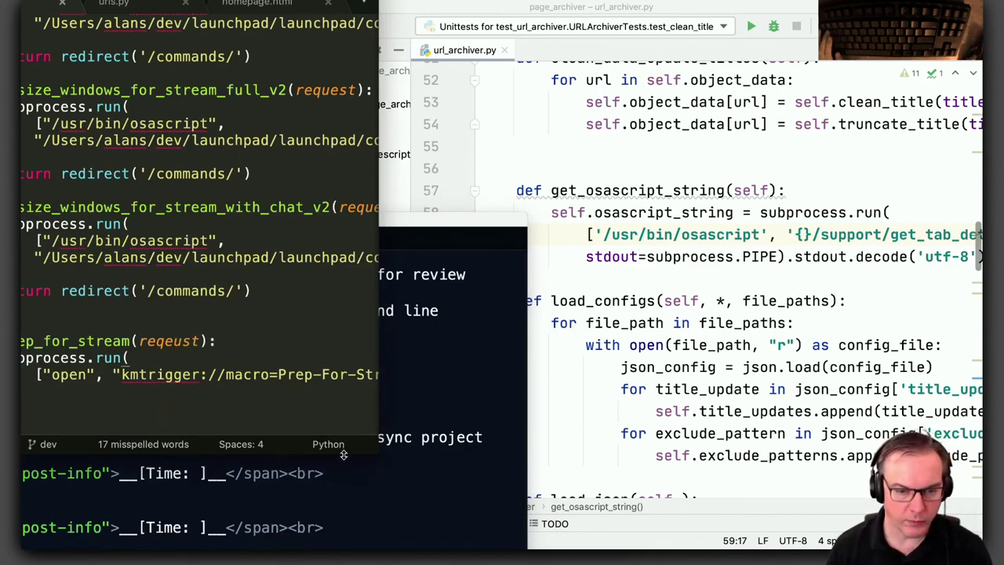
{"action": "left_click_drag", "start_coordinate": [342, 454], "coordinate": [343, 297]}
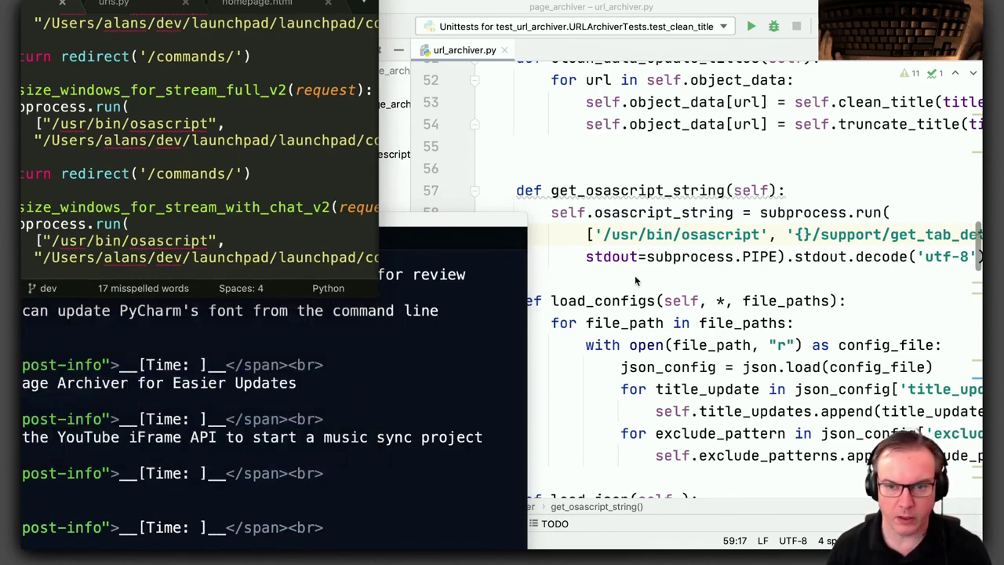
{"action": "key", "text": "super+Tab"}
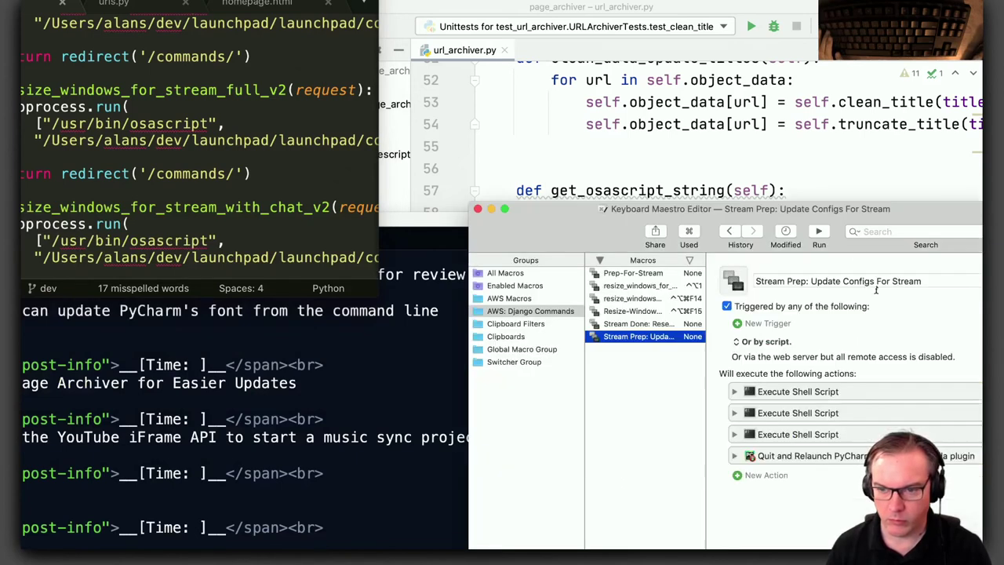
Move the Keyboard Maestro Editor lower, clear of the PyCharm code, and run the "Stream Done: Reset Config Post Stream" macro
{"action": "left_click_drag", "start_coordinate": [841, 203], "coordinate": [877, 281]}
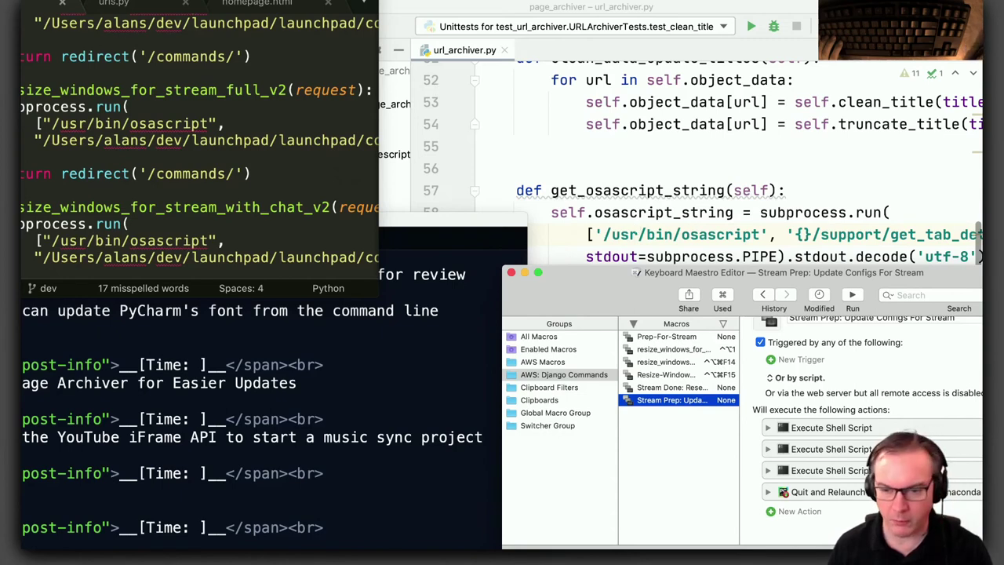
{"action": "left_click", "coordinate": [682, 388]}
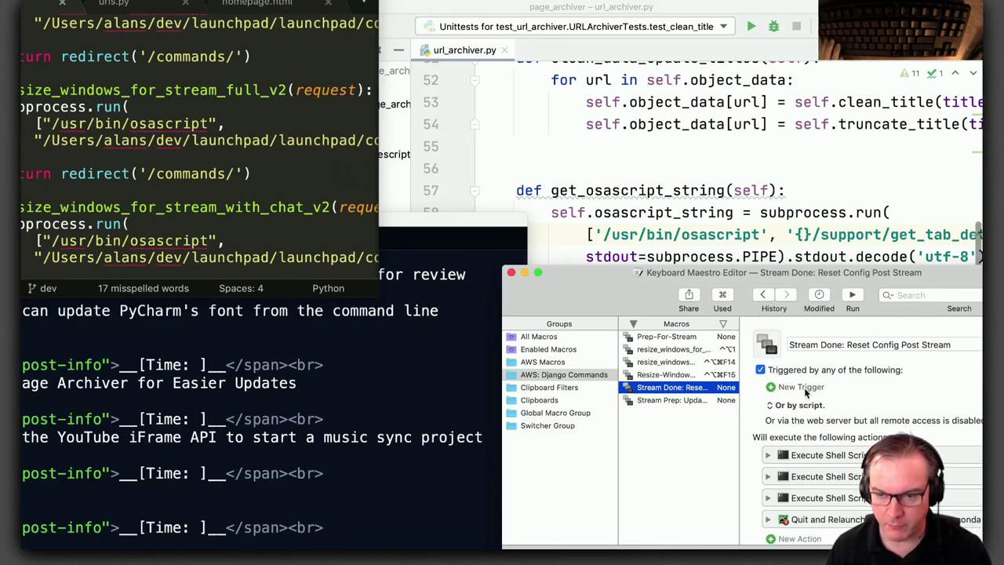
{"action": "left_click", "coordinate": [853, 297]}
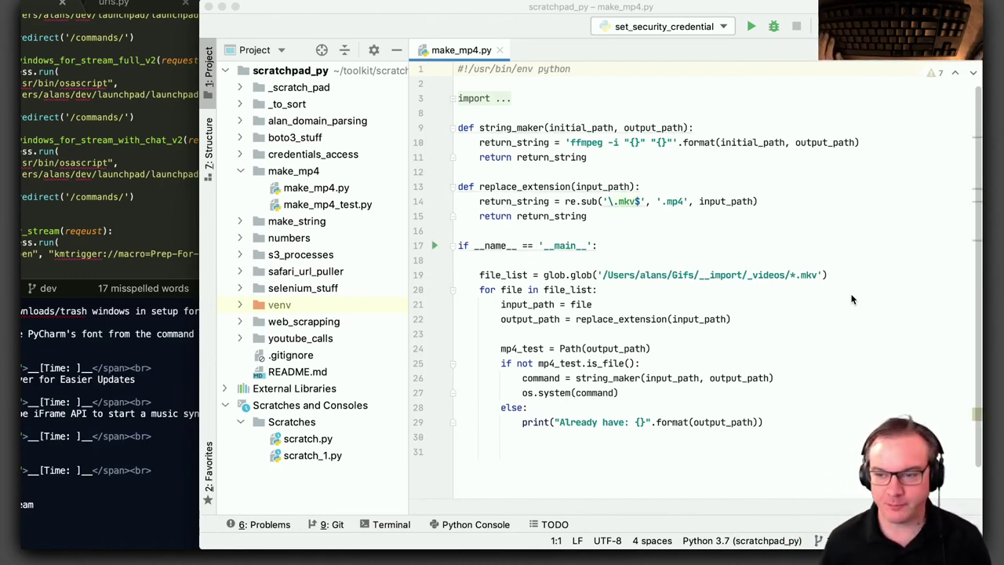
Return to the Keyboard Maestro Editor, reposition its window over PyCharm and open the Prep-For-Stream macro
{"action": "key", "text": "super+Tab"}
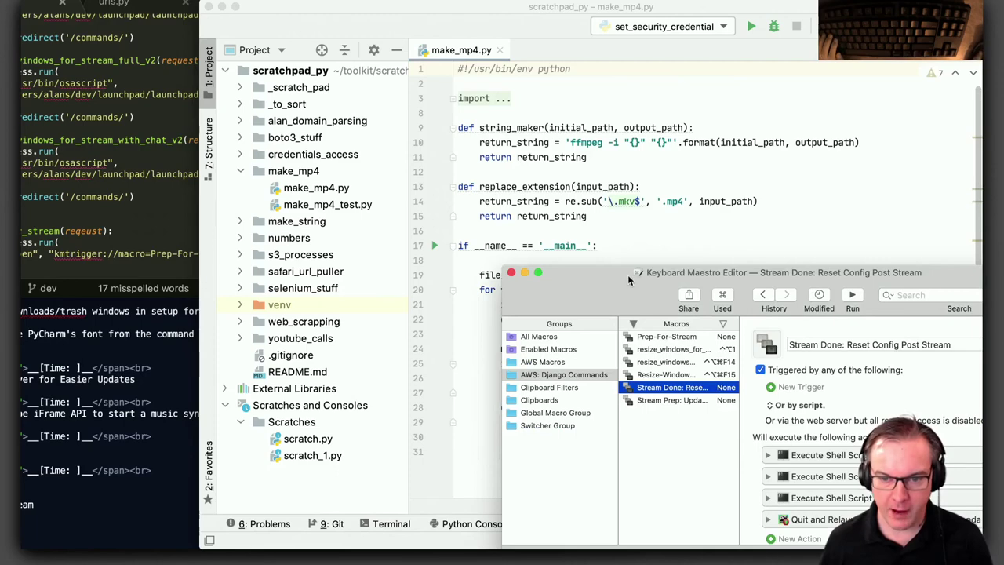
{"action": "left_click_drag", "start_coordinate": [632, 276], "coordinate": [446, 253]}
{"action": "left_click_drag", "start_coordinate": [870, 471], "coordinate": [1001, 471]}
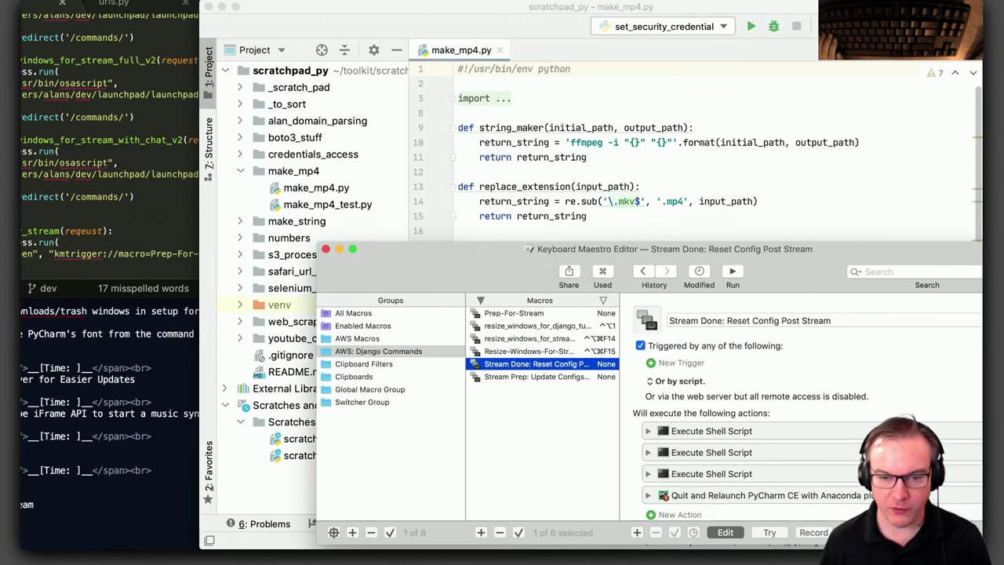
{"action": "left_click", "coordinate": [532, 314]}
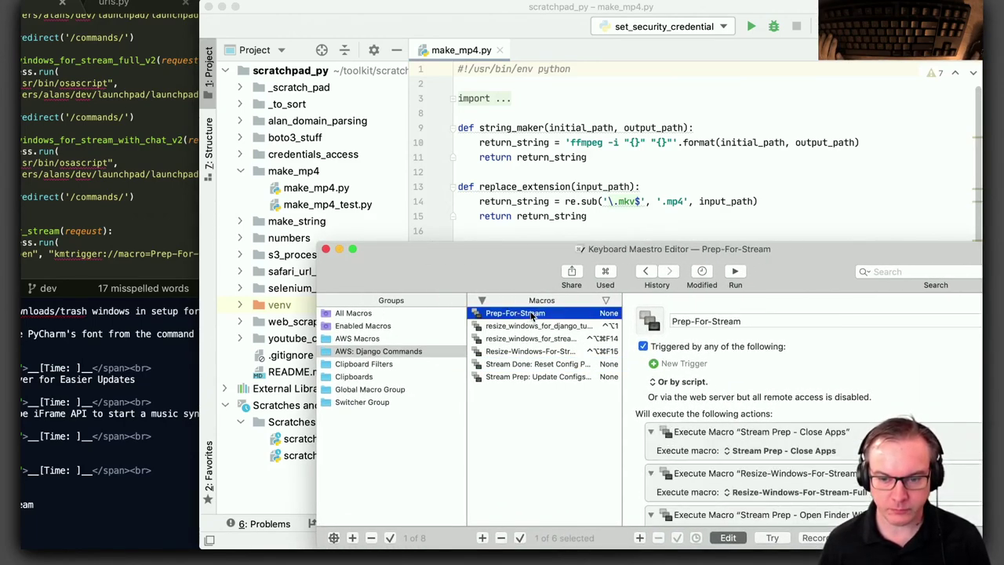
Switch to Sublime Text and view the function in views.py that triggers the Prep-For-Stream macro
{"action": "key", "text": "alt+space"}
{"action": "type", "text": "st"}
{"action": "key", "text": "Return"}
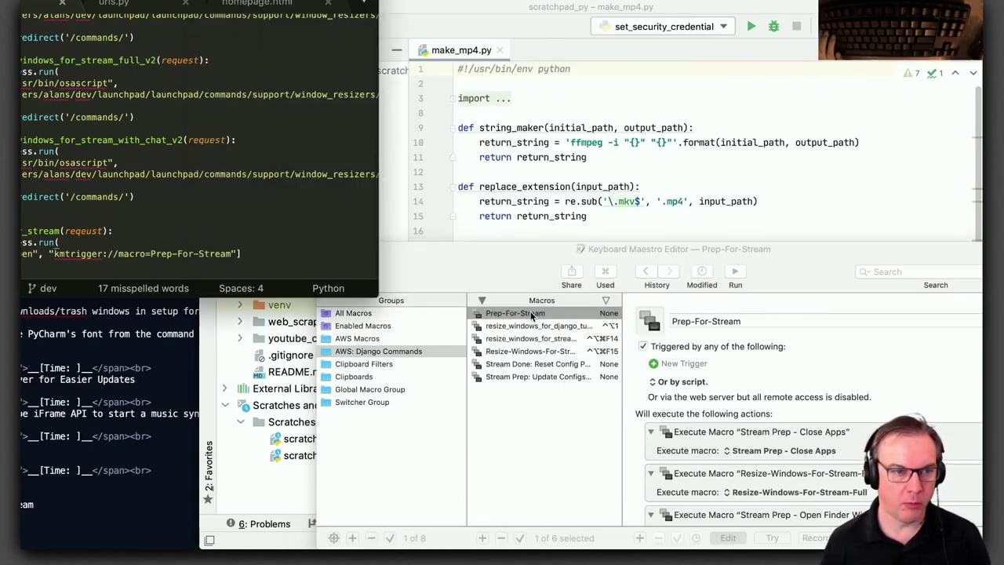
{"action": "scroll", "coordinate": [102, 198], "scroll_direction": "down", "scroll_amount": 1}
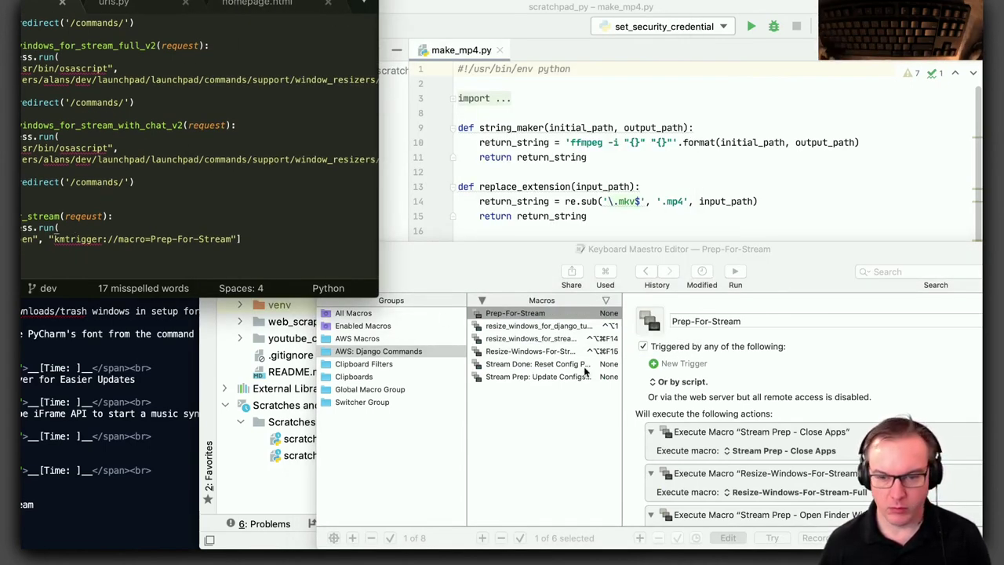
Return to the Keyboard Maestro Editor, reopen the Prep-For-Stream macro and arrange the window so all its actions are in view
{"action": "left_click", "coordinate": [560, 434]}
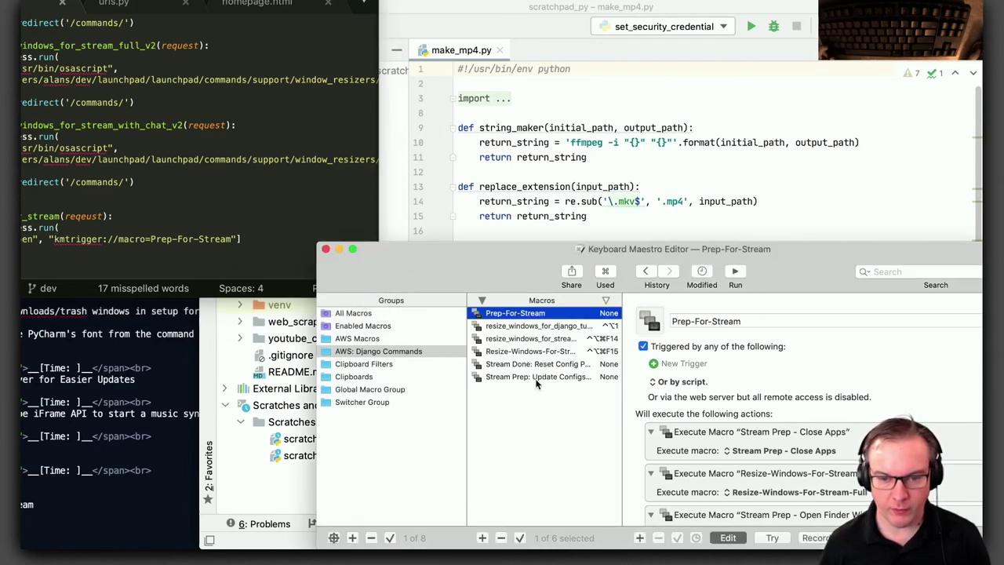
{"action": "left_click", "coordinate": [539, 378]}
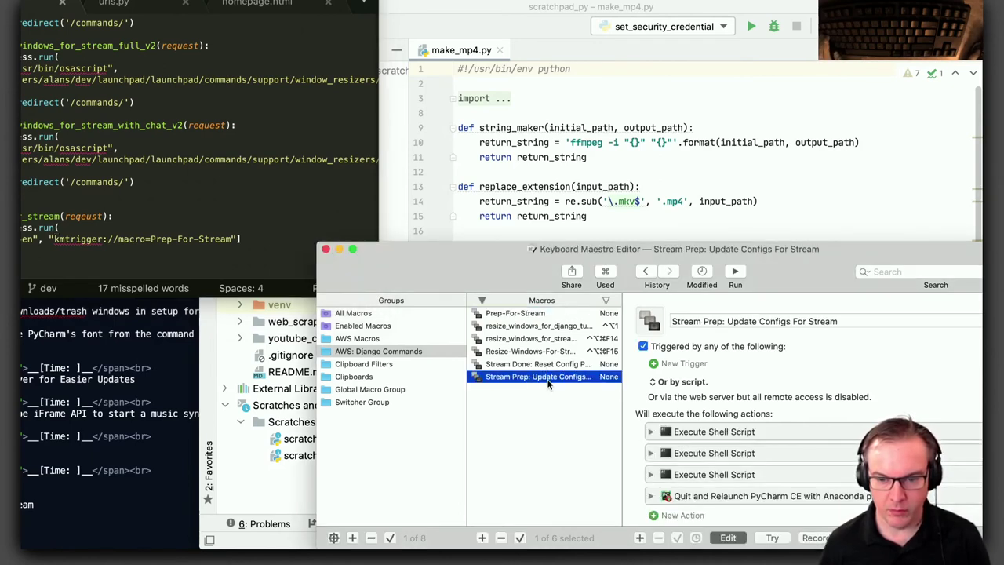
{"action": "left_click", "coordinate": [549, 313]}
{"action": "left_click_drag", "start_coordinate": [766, 248], "coordinate": [773, 91]}
{"action": "left_click_drag", "start_coordinate": [875, 369], "coordinate": [875, 524]}
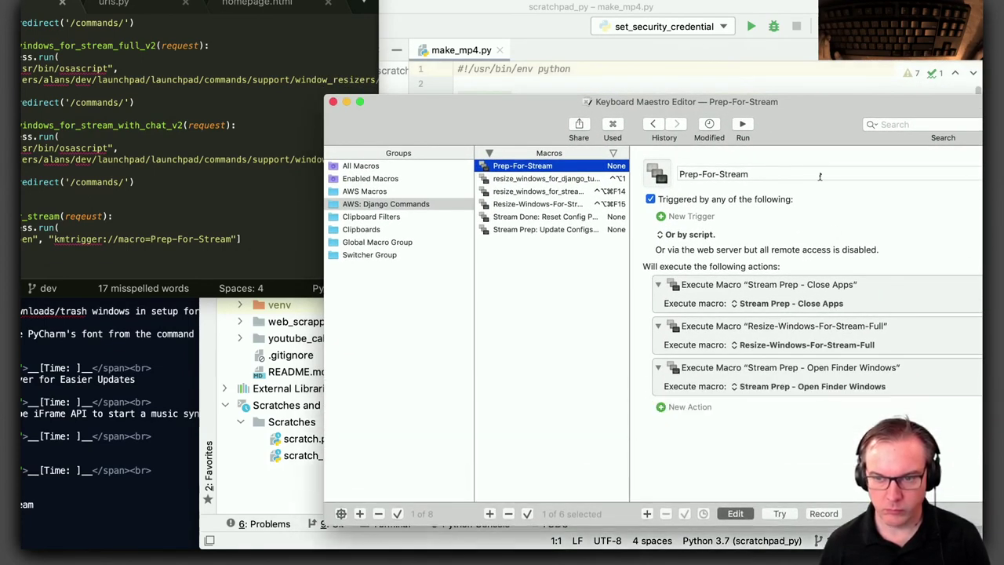
{"action": "left_click_drag", "start_coordinate": [813, 126], "coordinate": [700, 59]}
Look through the General and Palettes preferences of Keyboard Maestro and close the preferences window
{"action": "key", "text": "super+comma"}
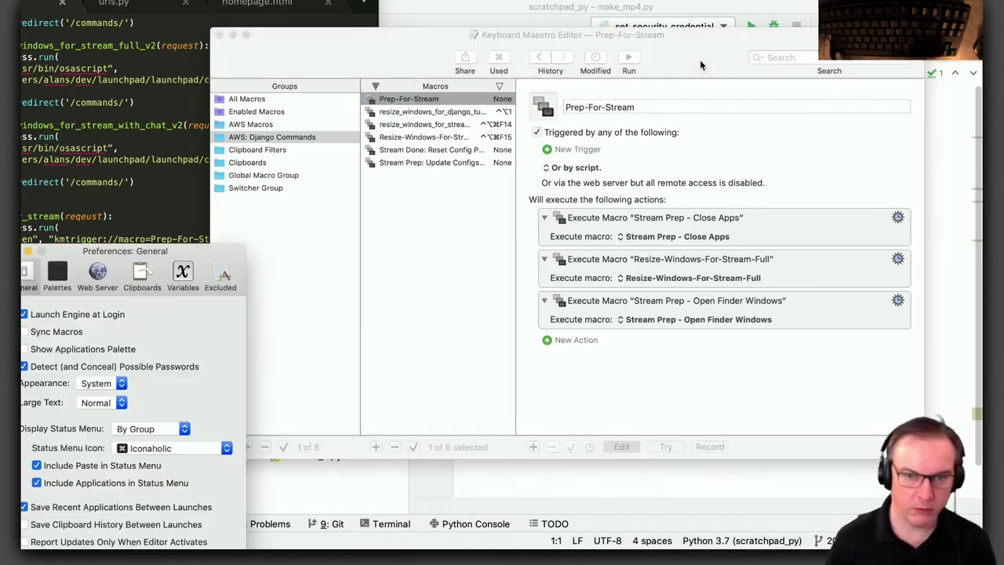
{"action": "left_click_drag", "start_coordinate": [181, 249], "coordinate": [295, 147]}
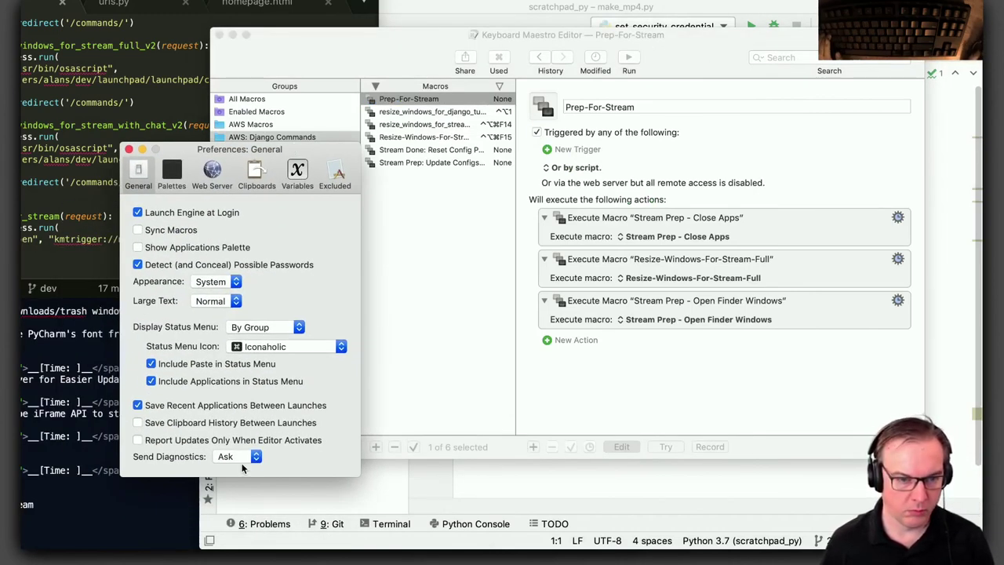
{"action": "left_click", "coordinate": [172, 173]}
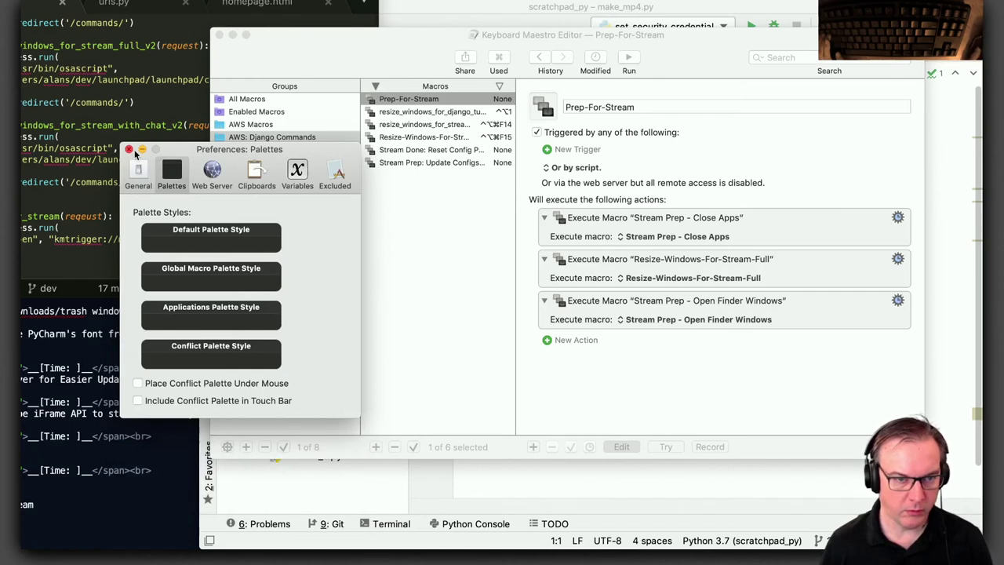
{"action": "left_click", "coordinate": [136, 171]}
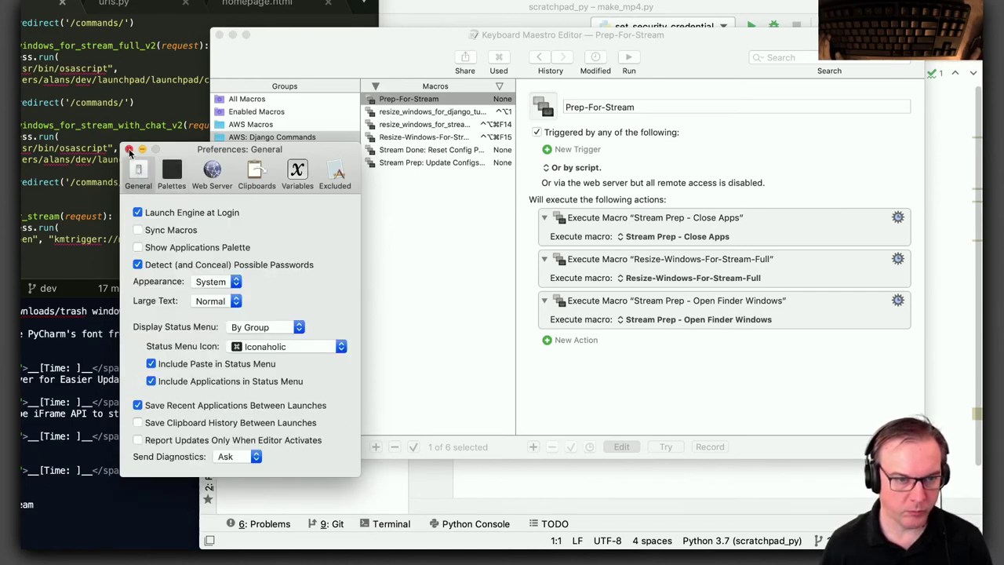
{"action": "left_click", "coordinate": [130, 150]}
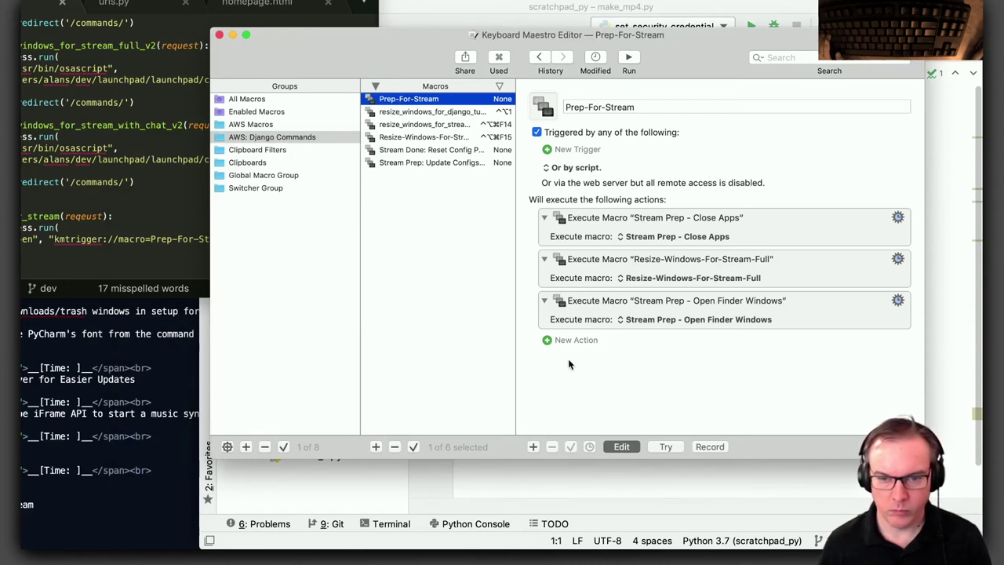
Duplicate the last action of Prep-For-Stream and make the copy execute the macro "Stream Prep: Update Configs For Stream"
{"action": "left_click", "coordinate": [668, 301]}
{"action": "key", "text": "super+d"}
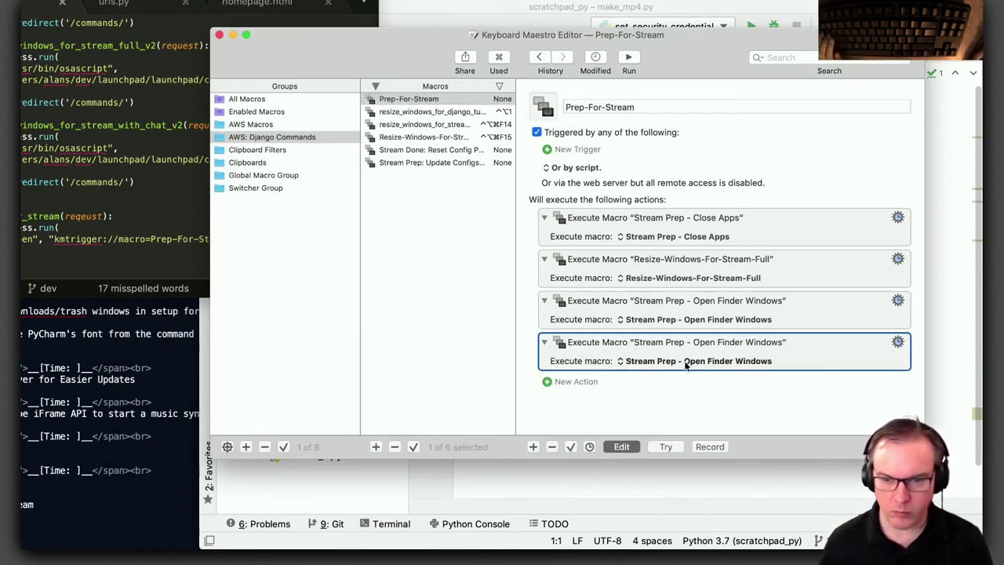
{"action": "left_click", "coordinate": [624, 363]}
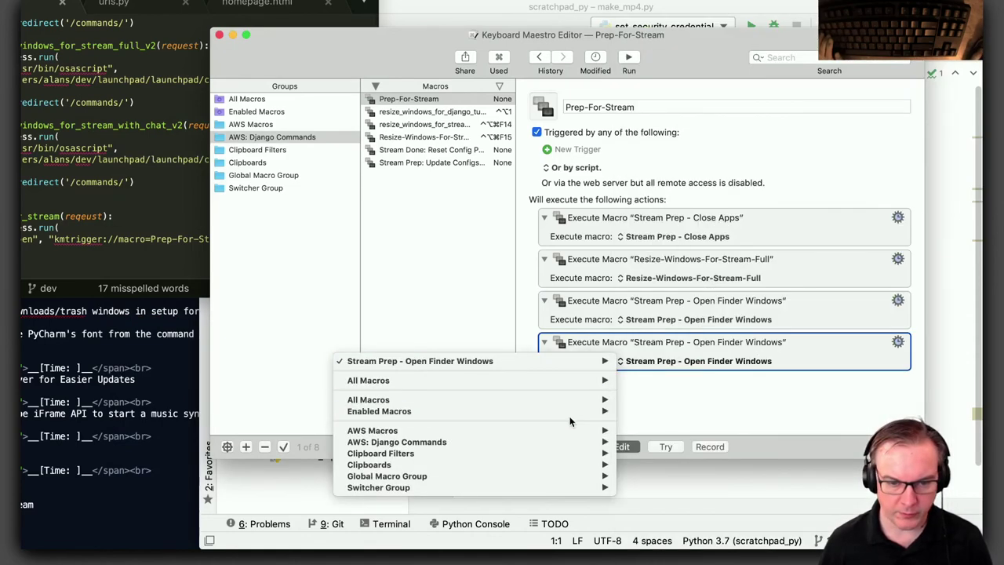
{"action": "mouse_move", "coordinate": [573, 434]}
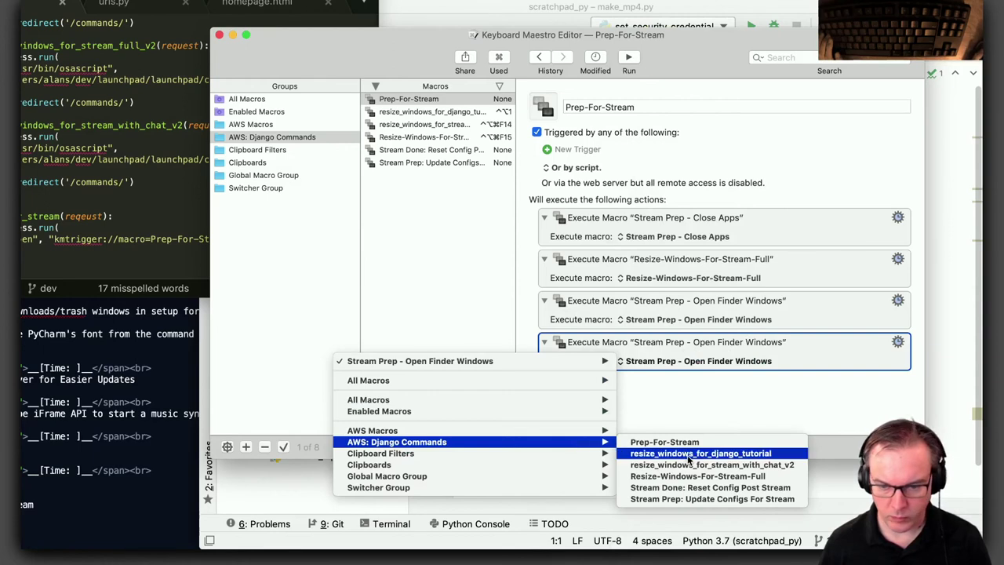
{"action": "left_click", "coordinate": [692, 500]}
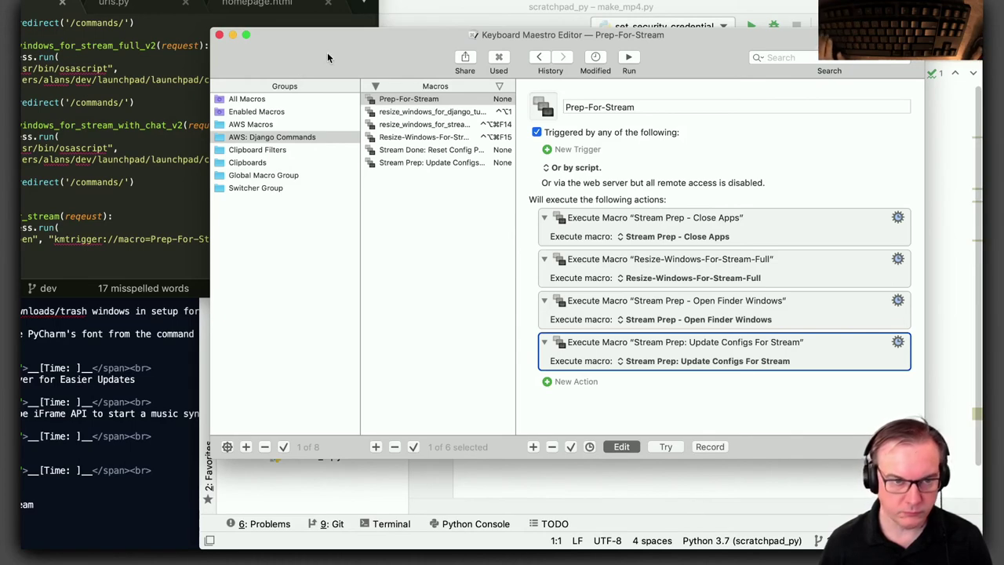
Switch to Safari to view the PyCharm IDE settings help page and return to the Keyboard Maestro Editor
{"action": "key", "text": "super+Tab"}
{"action": "key", "text": "super+Tab"}
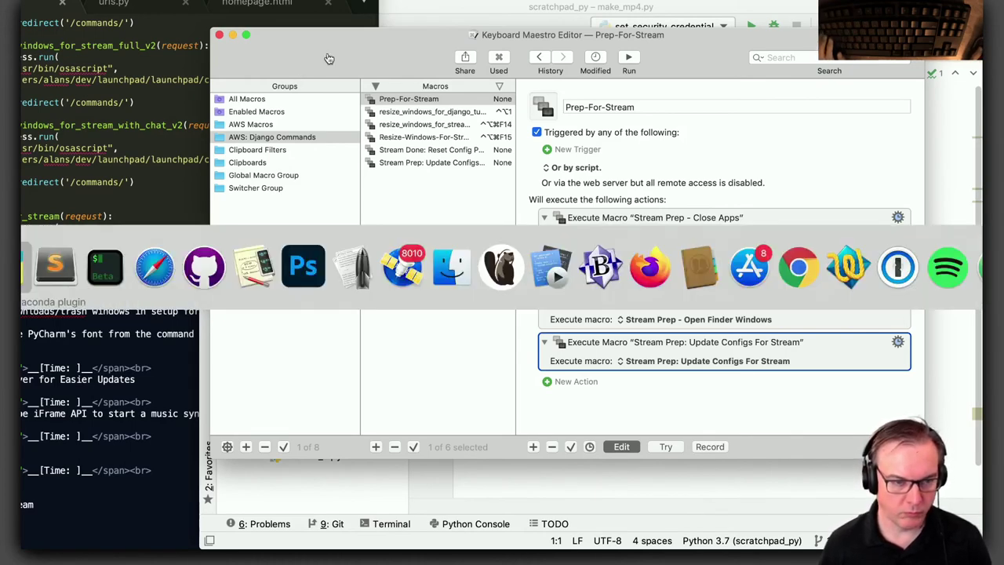
{"action": "key", "text": "super+Tab"}
{"action": "key", "text": "super+Tab"}
{"action": "key", "text": "super+Tab"}
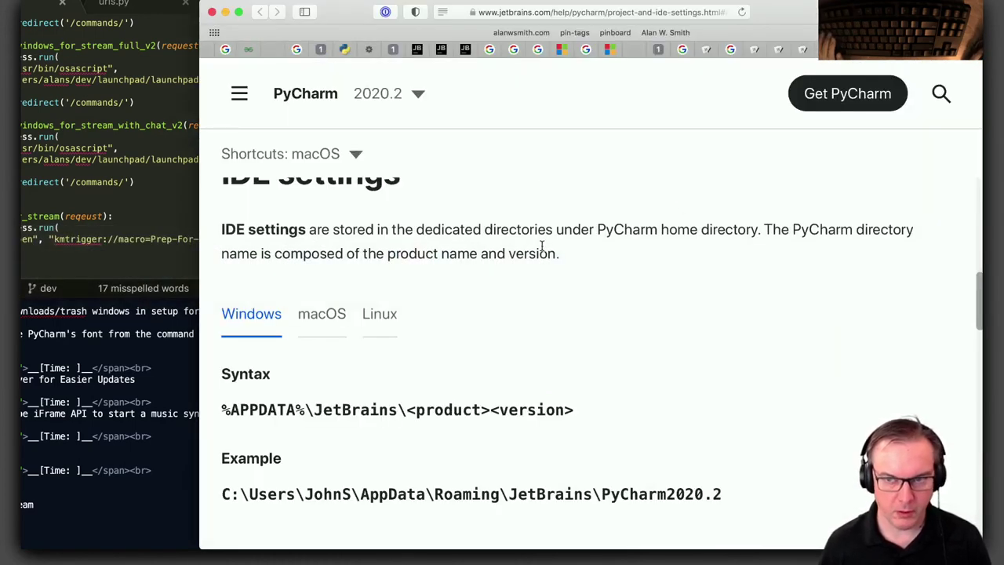
{"action": "key", "text": "super+Tab"}
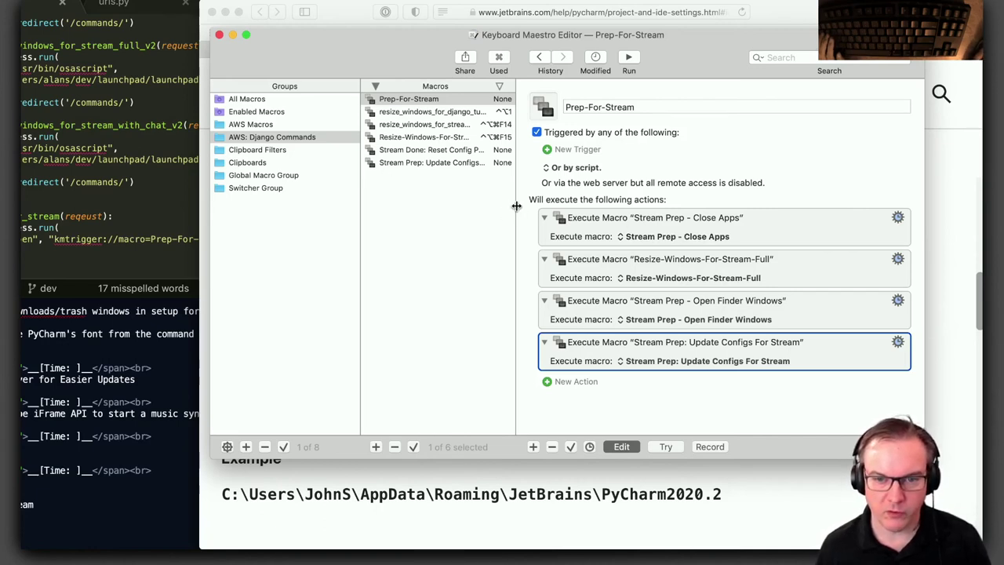
Widen the macro list and rename the resize_windows_for_stream_with_chat_v2 macro as Resize-Windows-For-Stream-With-Chat
{"action": "left_click_drag", "start_coordinate": [516, 206], "coordinate": [585, 206]}
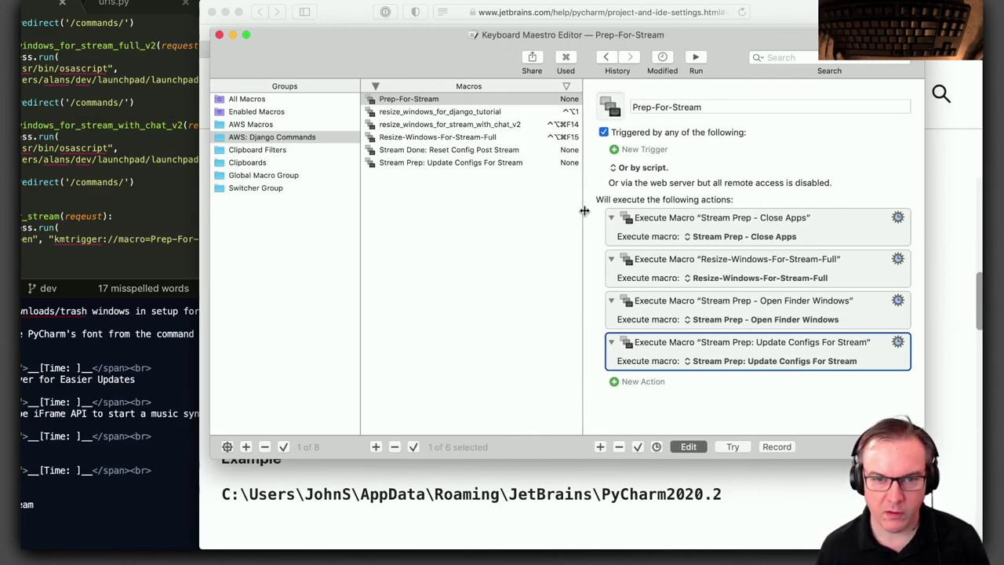
{"action": "left_click", "coordinate": [471, 126]}
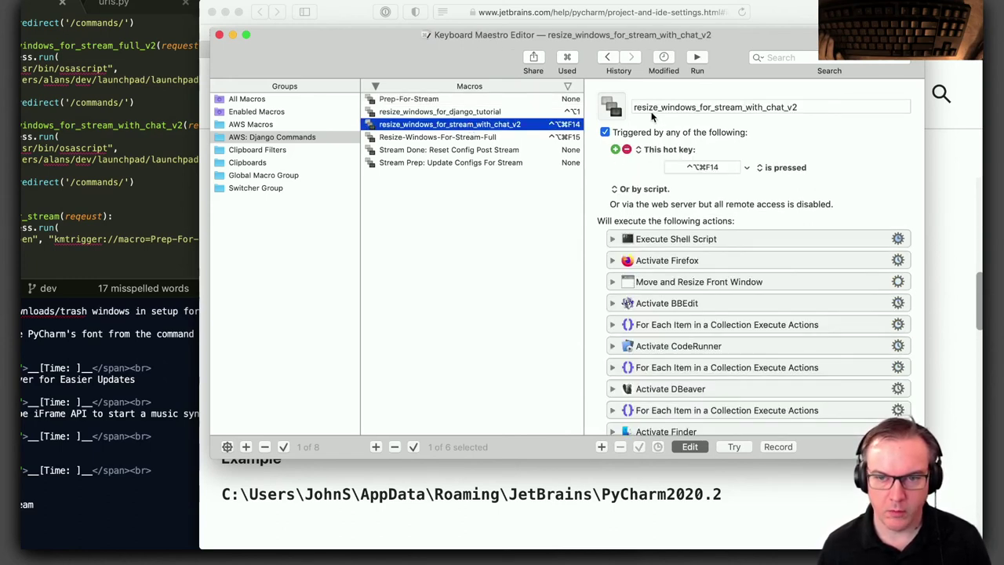
{"action": "left_click", "coordinate": [639, 106]}
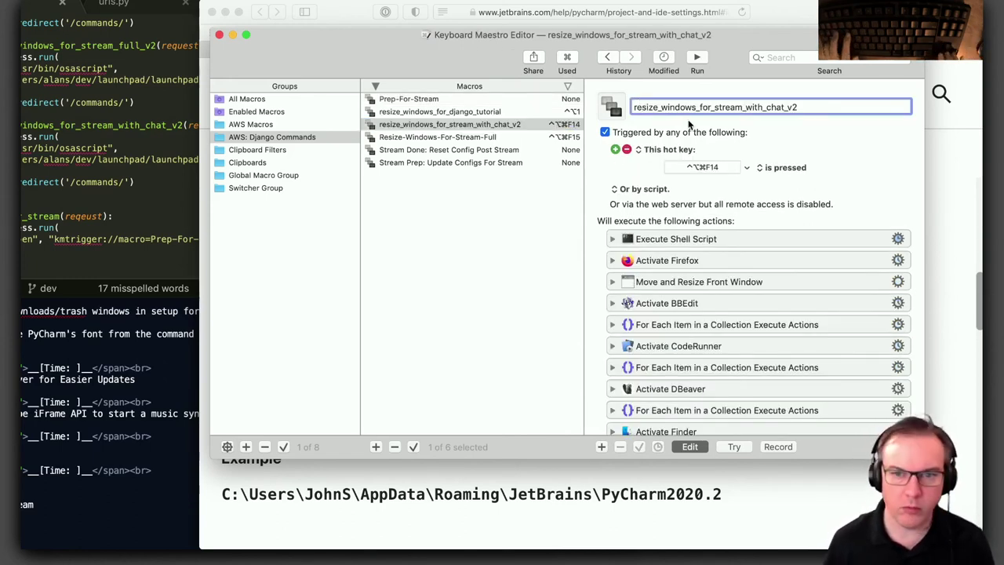
{"action": "key", "text": "Delete"}
{"action": "type", "text": "R"}
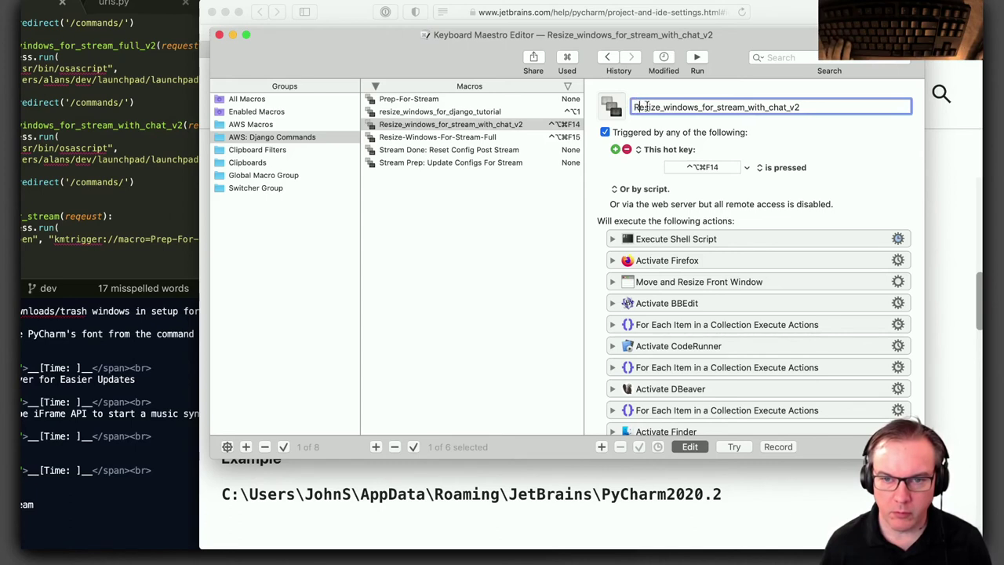
{"action": "key", "text": "Right"}
{"action": "key", "text": "Right"}
{"action": "key", "text": "Right"}
{"action": "key", "text": "Right"}
{"action": "key", "text": "Right"}
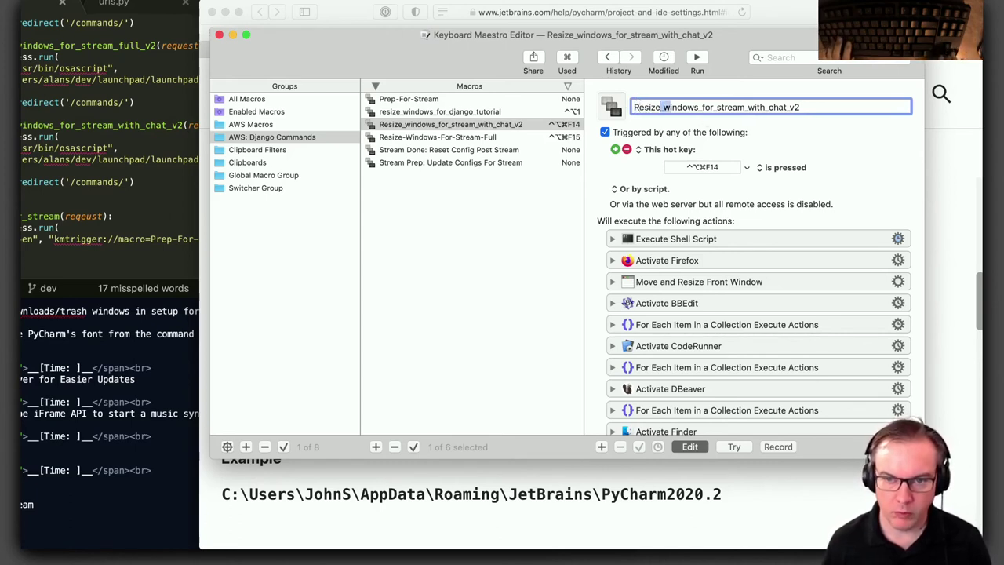
{"action": "type", "text": "-W"}
{"action": "key", "text": "Right"}
{"action": "key", "text": "Right"}
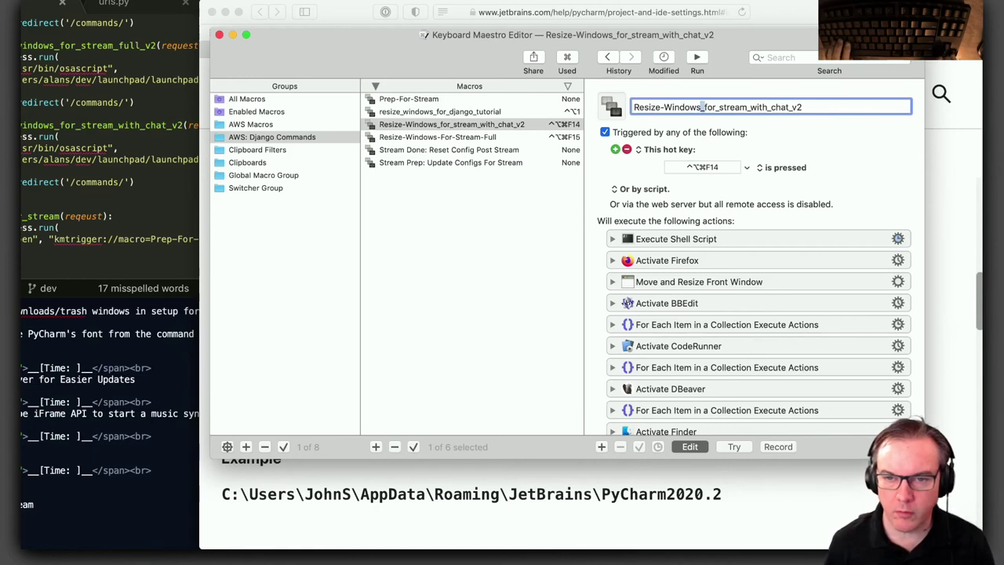
{"action": "key", "text": "shift+Right"}
{"action": "key", "text": "shift+Right"}
{"action": "type", "text": "-F"}
{"action": "key", "text": "Right"}
{"action": "key", "text": "Right"}
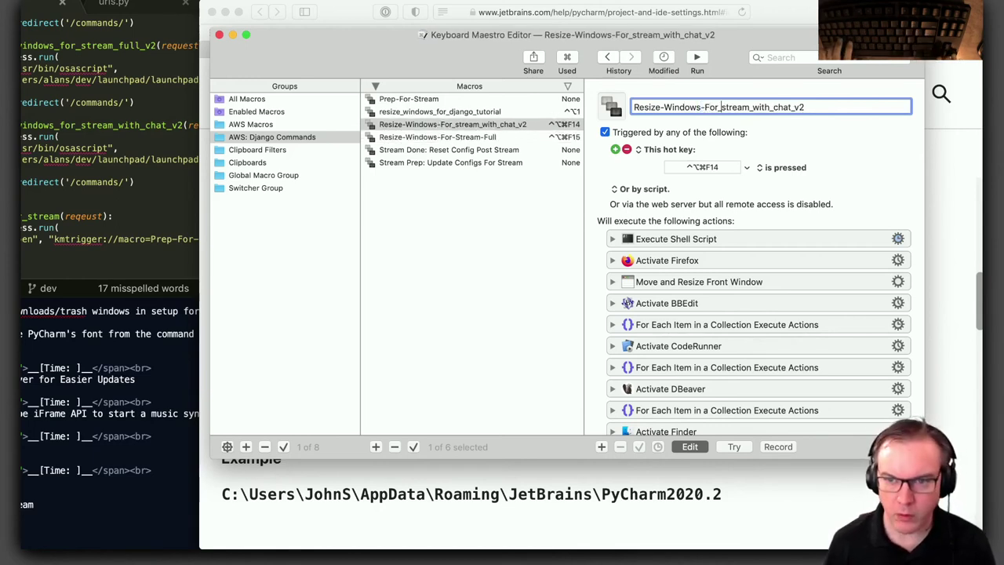
{"action": "key", "text": "shift+Right"}
{"action": "key", "text": "shift+Right"}
{"action": "type", "text": "-S"}
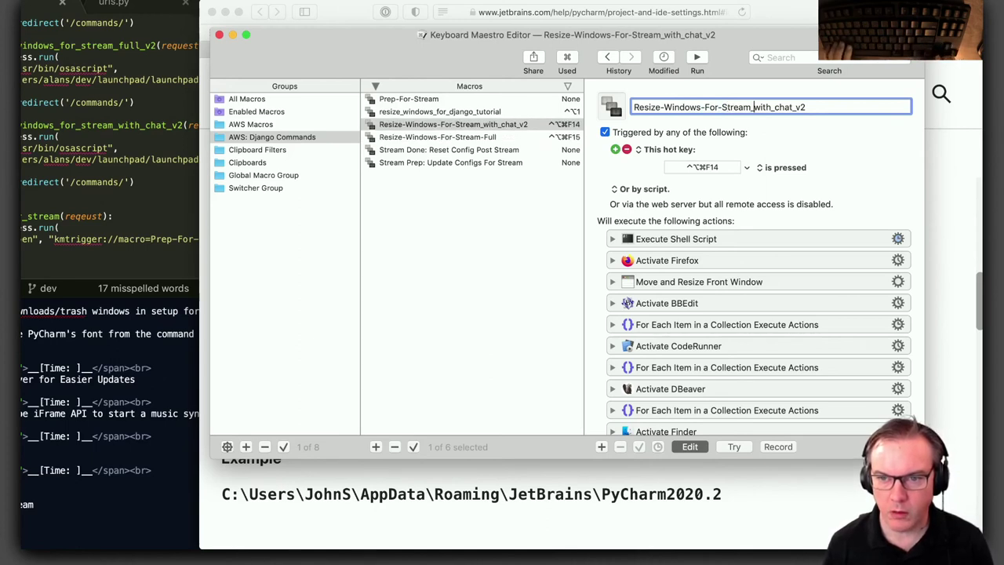
{"action": "key", "text": "shift+Right"}
{"action": "key", "text": "shift+Right"}
{"action": "type", "text": "-W"}
{"action": "key", "text": "Right"}
{"action": "key", "text": "Right"}
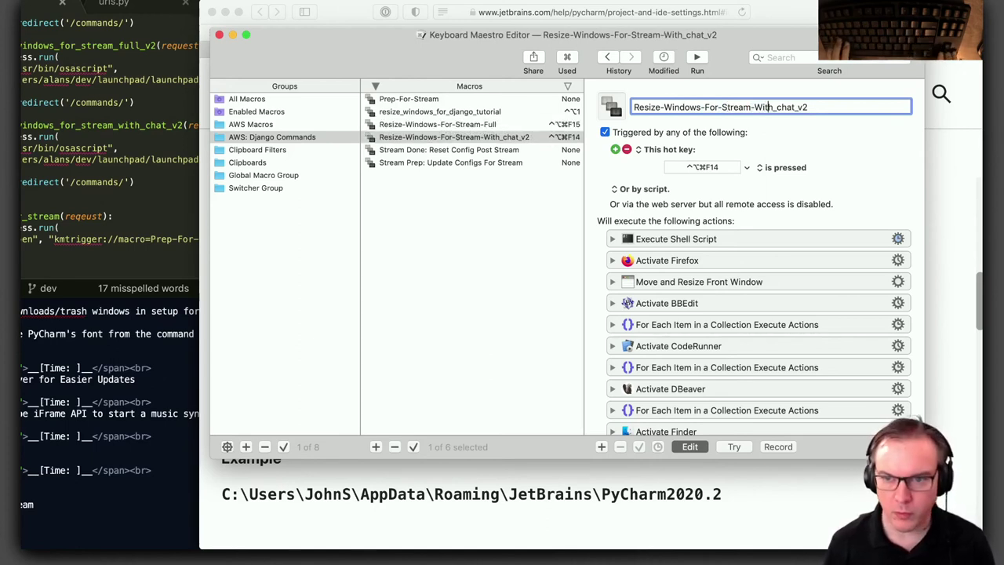
{"action": "key", "text": "shift+Right"}
{"action": "key", "text": "shift+Right"}
{"action": "type", "text": "-C"}
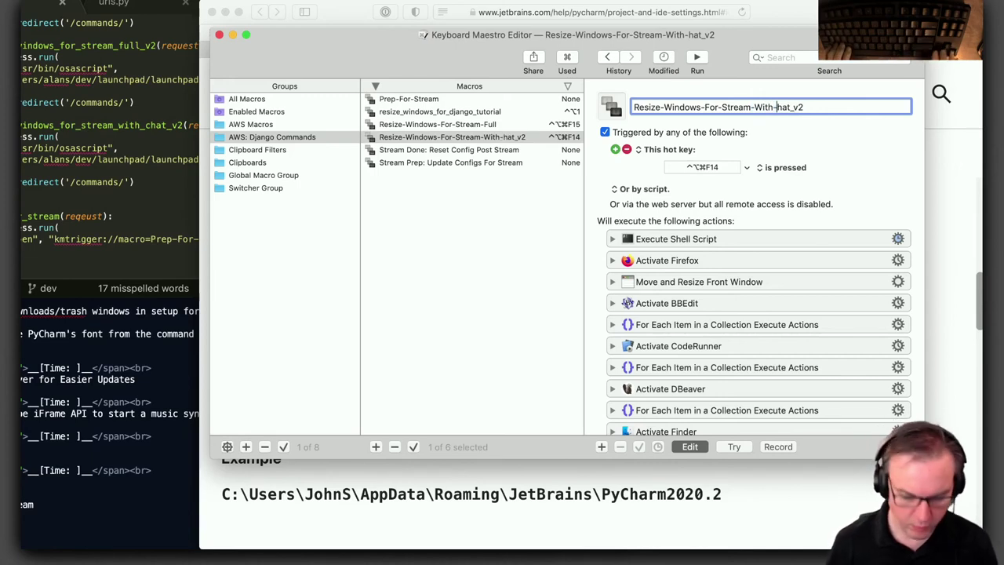
{"action": "key", "text": "Right"}
{"action": "key", "text": "Right"}
{"action": "key", "text": "shift+End"}
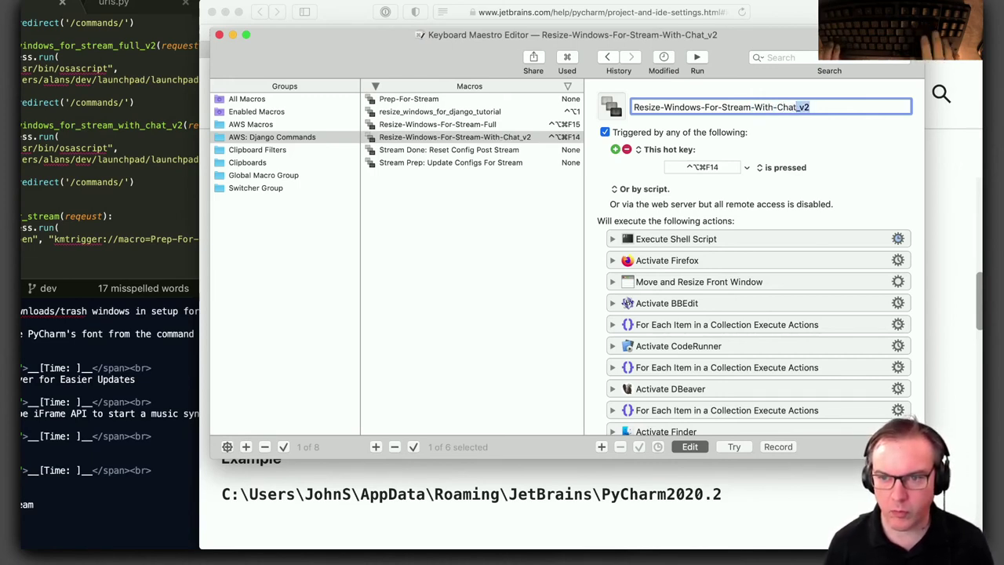
{"action": "key", "text": "BackSpace"}
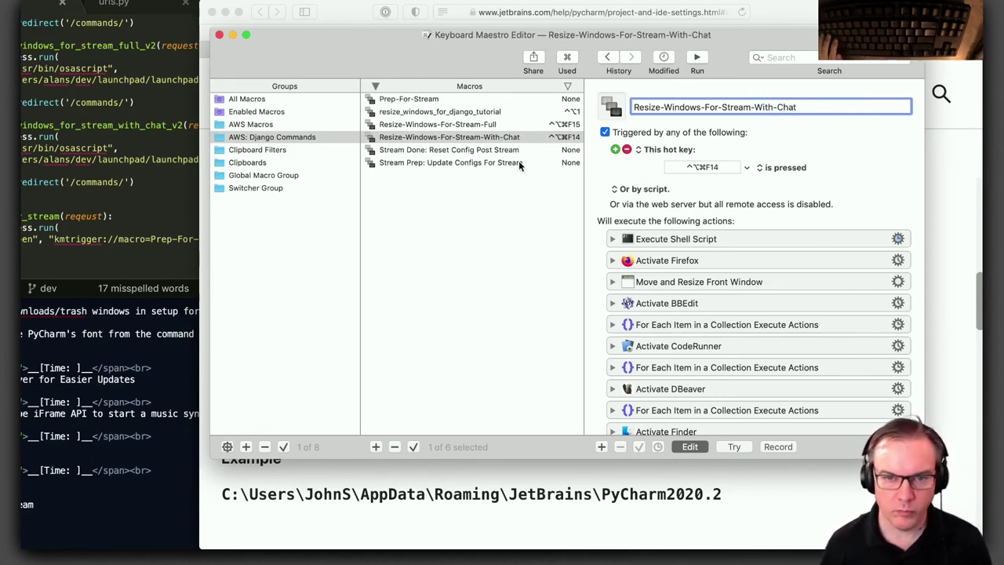
Create a new macro group named "AWS: Stream Macros"
{"action": "left_click", "coordinate": [464, 150]}
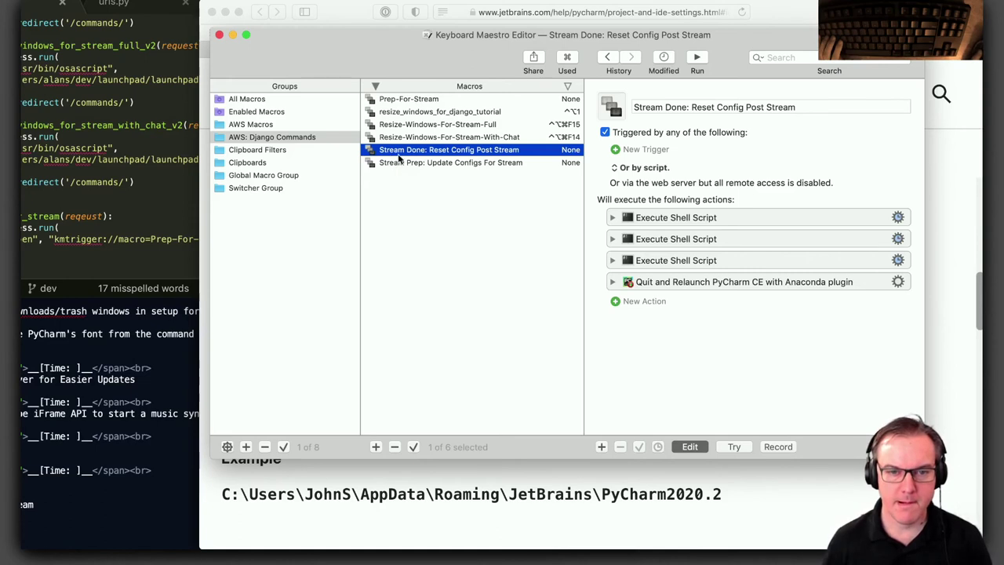
{"action": "left_click", "coordinate": [452, 162]}
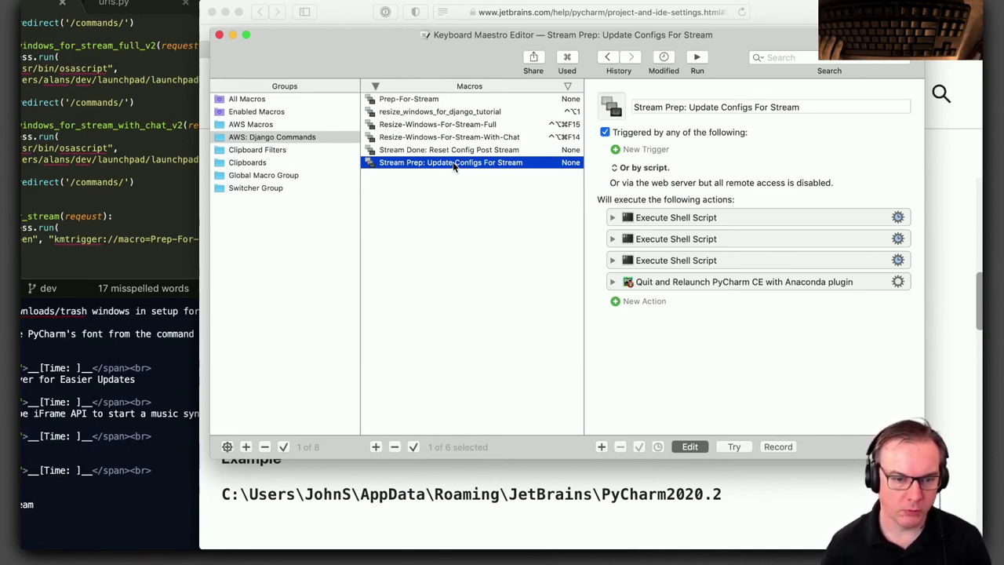
{"action": "left_click", "coordinate": [246, 447]}
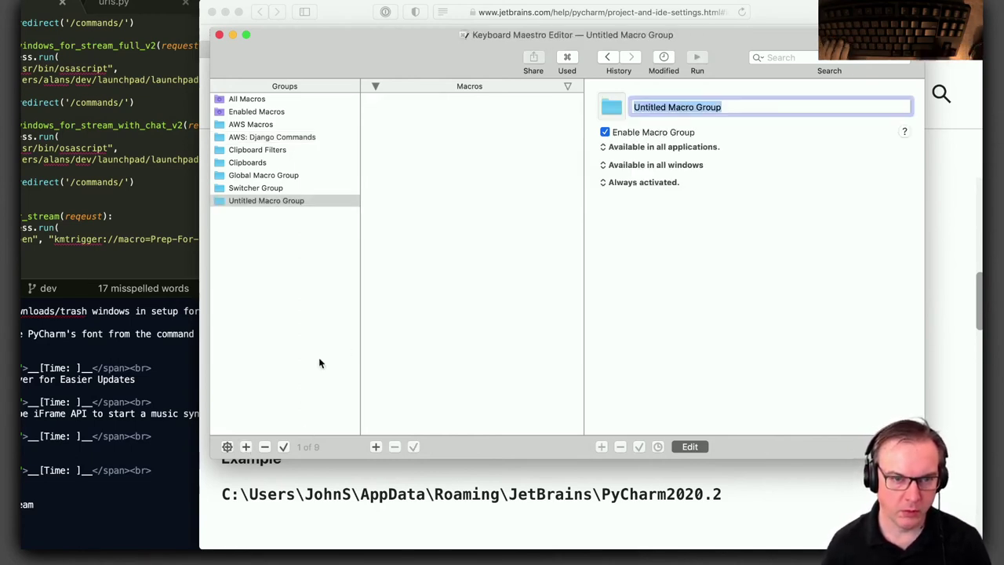
{"action": "type", "text": "AWS "}
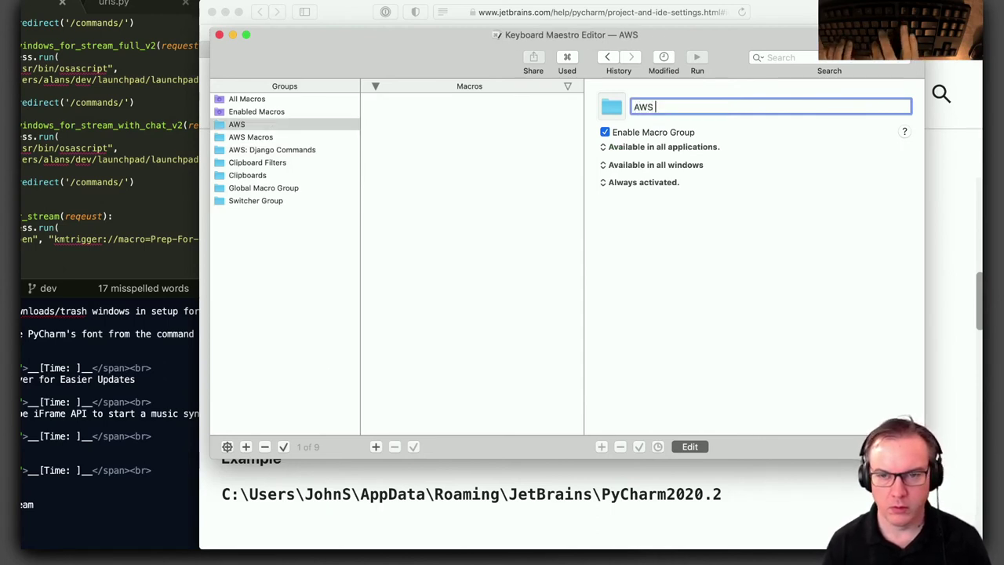
{"action": "type", "text": "- Stream"}
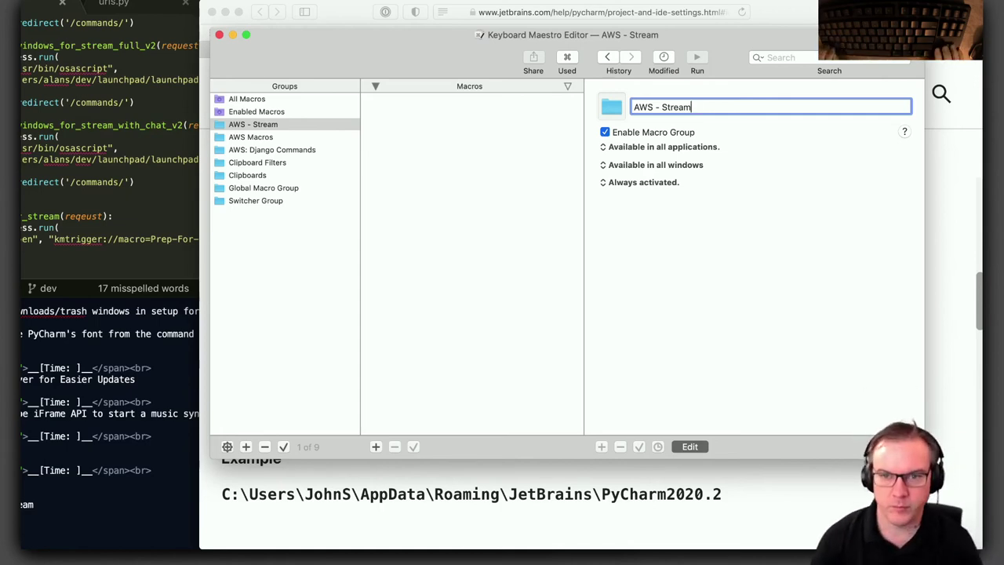
{"action": "key", "text": "shift+alt+Left"}
{"action": "key", "text": "shift+Left"}
{"action": "key", "text": "shift+Left"}
{"action": "key", "text": "shift+Left"}
{"action": "type", "text": ":"}
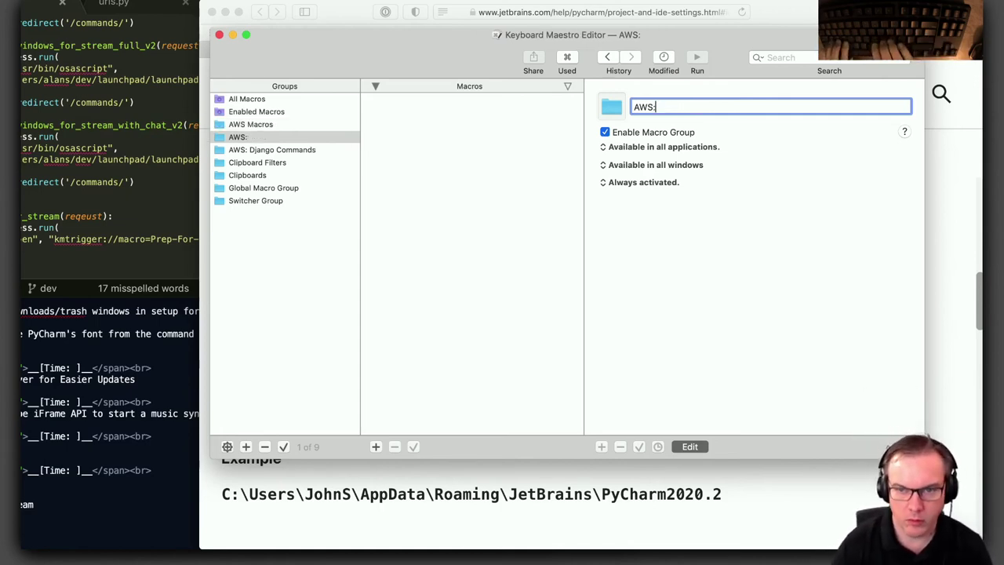
{"action": "type", "text": " Stream Ma"}
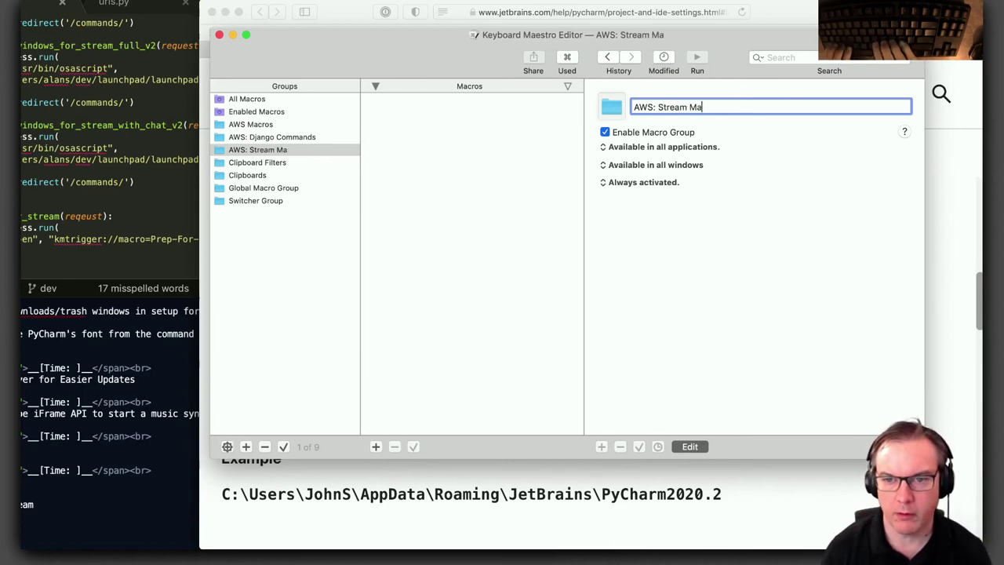
{"action": "type", "text": "cros"}
{"action": "key", "text": "Return"}
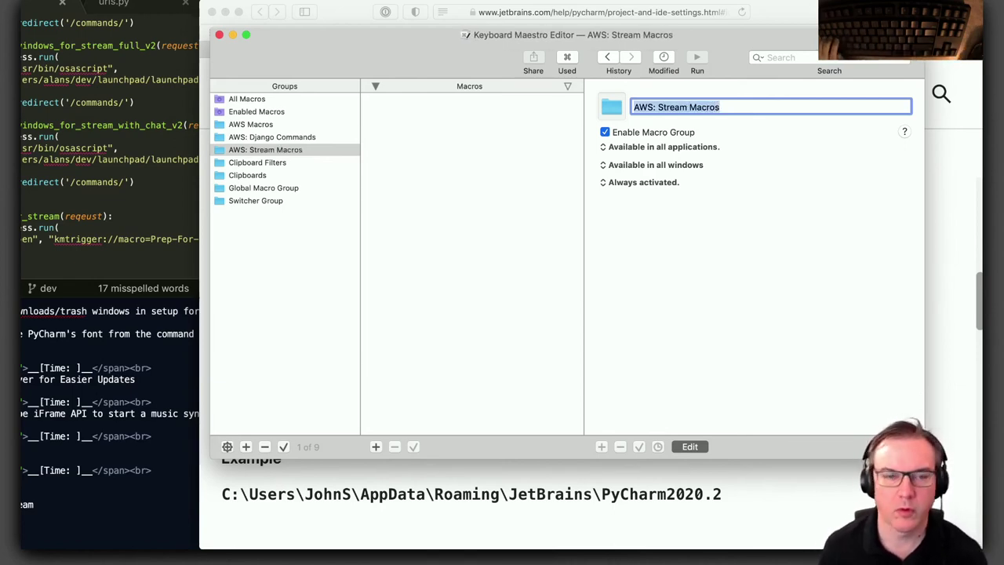
Move the two config macros, the two Resize-Windows-For-Stream macros and Prep-For-Stream from AWS: Django Commands into the AWS: Stream Macros group
{"action": "left_click", "coordinate": [253, 138]}
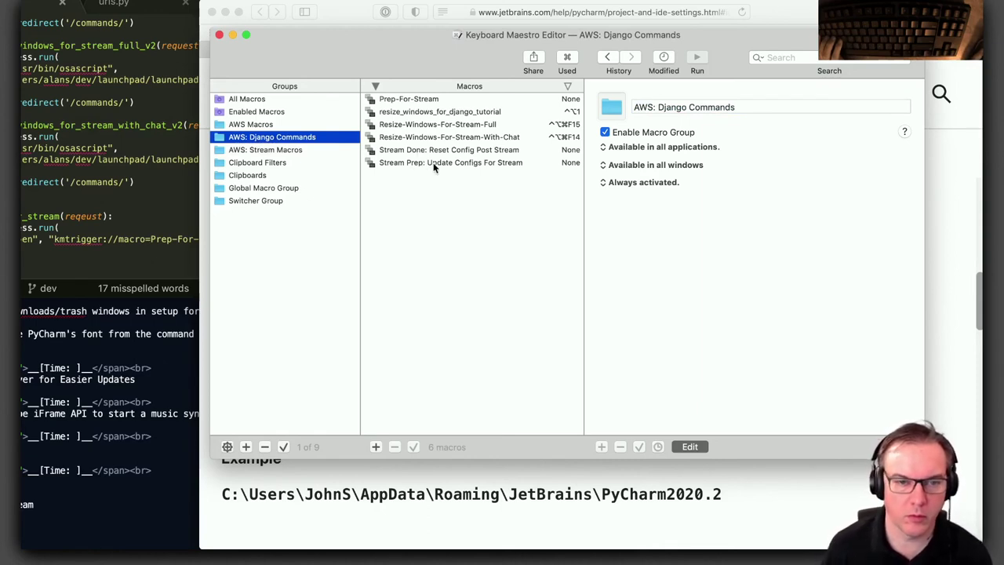
{"action": "left_click_drag", "start_coordinate": [438, 162], "coordinate": [271, 151]}
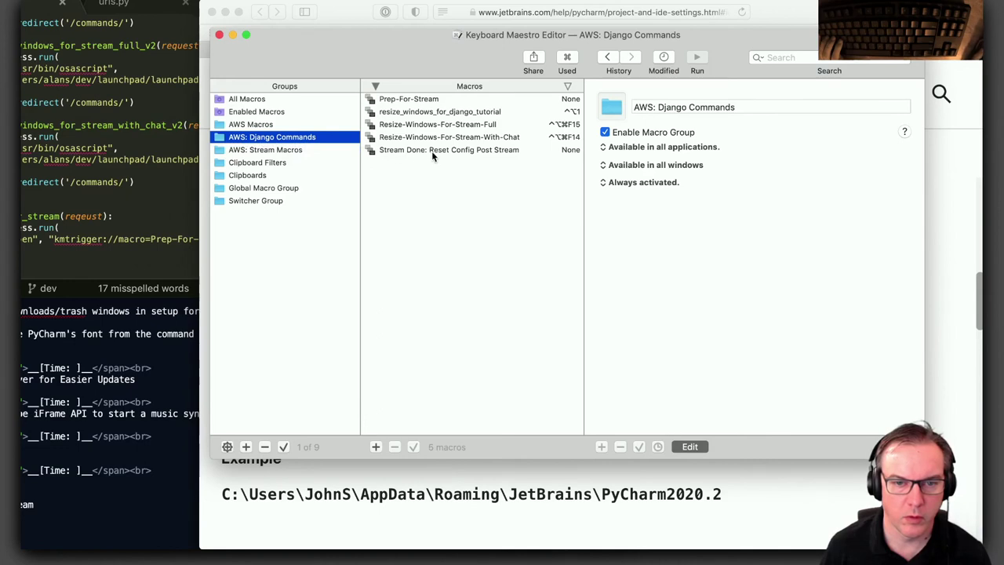
{"action": "left_click_drag", "start_coordinate": [432, 150], "coordinate": [285, 153]}
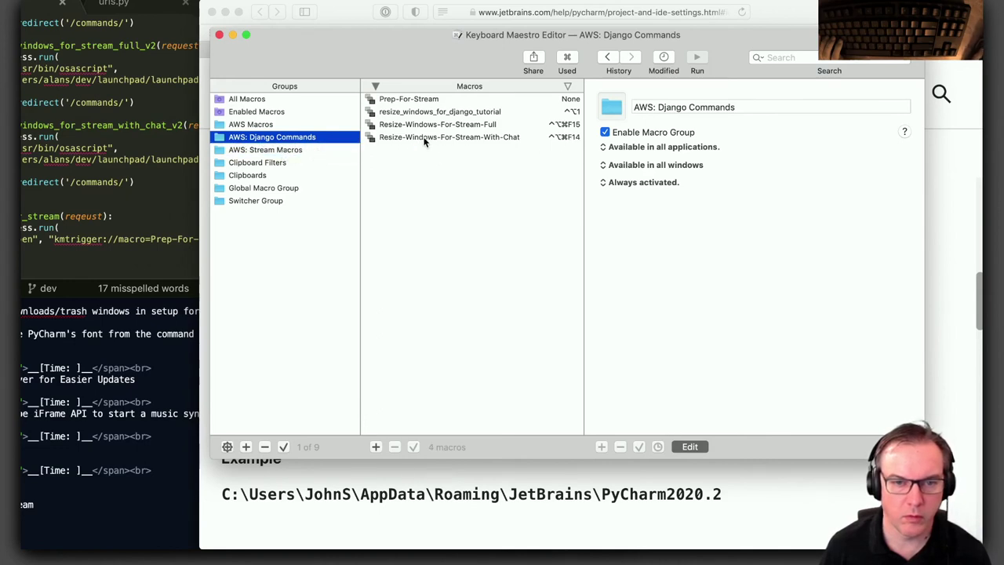
{"action": "left_click_drag", "start_coordinate": [428, 139], "coordinate": [287, 149]}
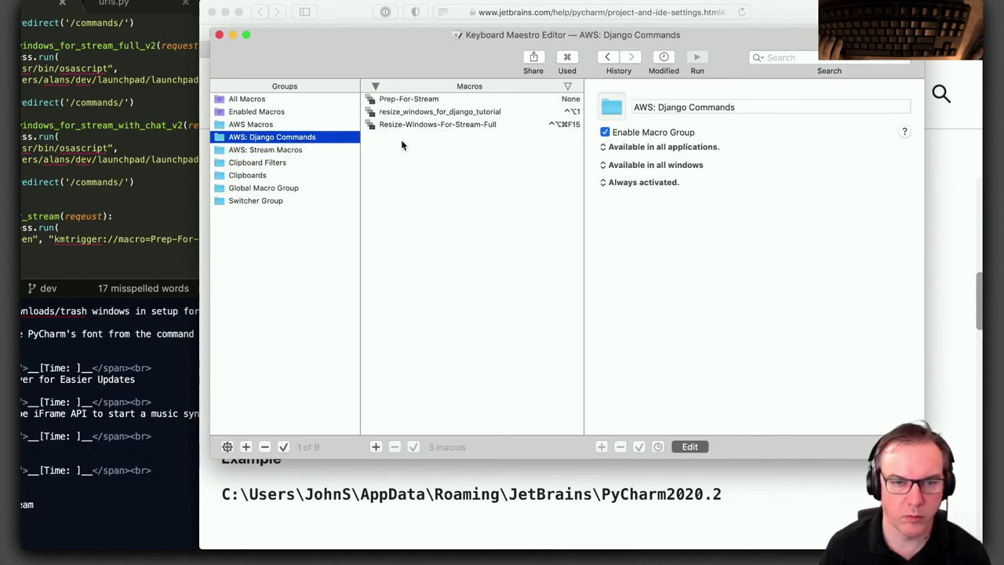
{"action": "left_click_drag", "start_coordinate": [426, 125], "coordinate": [277, 150]}
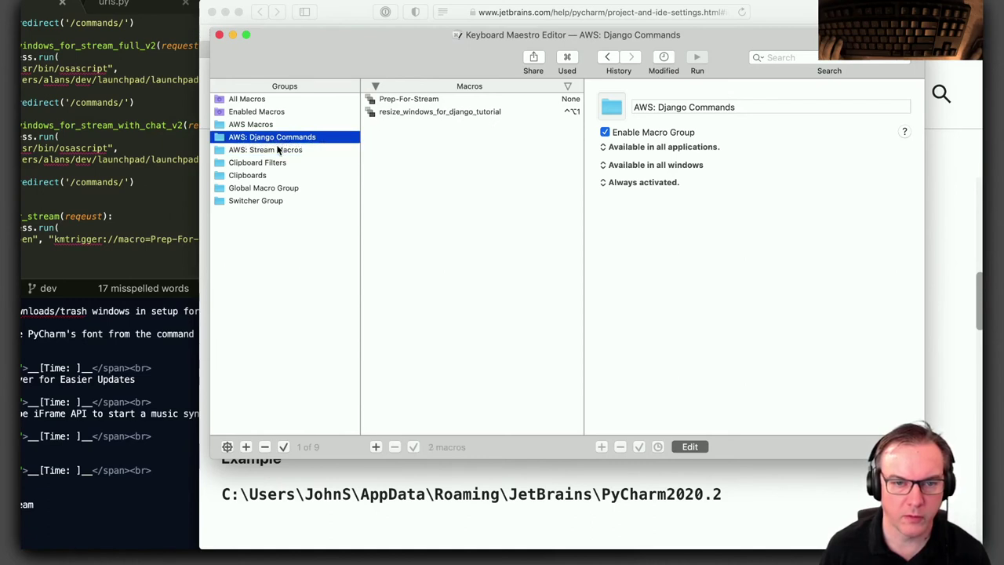
{"action": "left_click_drag", "start_coordinate": [413, 100], "coordinate": [287, 155]}
{"action": "left_click", "coordinate": [288, 152]}
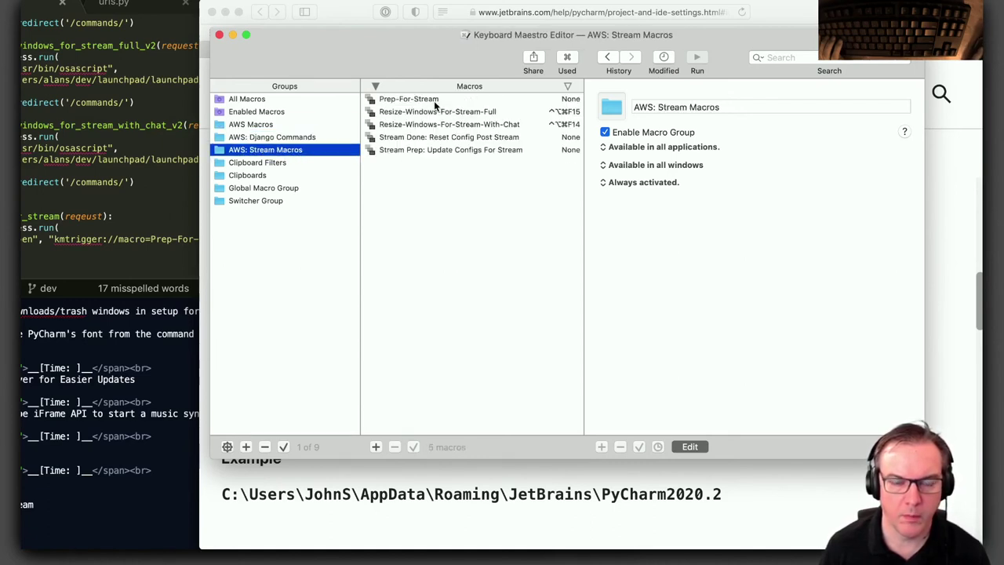
Rename the macro "Stream Done: Reset Config Post Stream" as Update-Configs-Post-Stream
{"action": "left_click", "coordinate": [420, 140]}
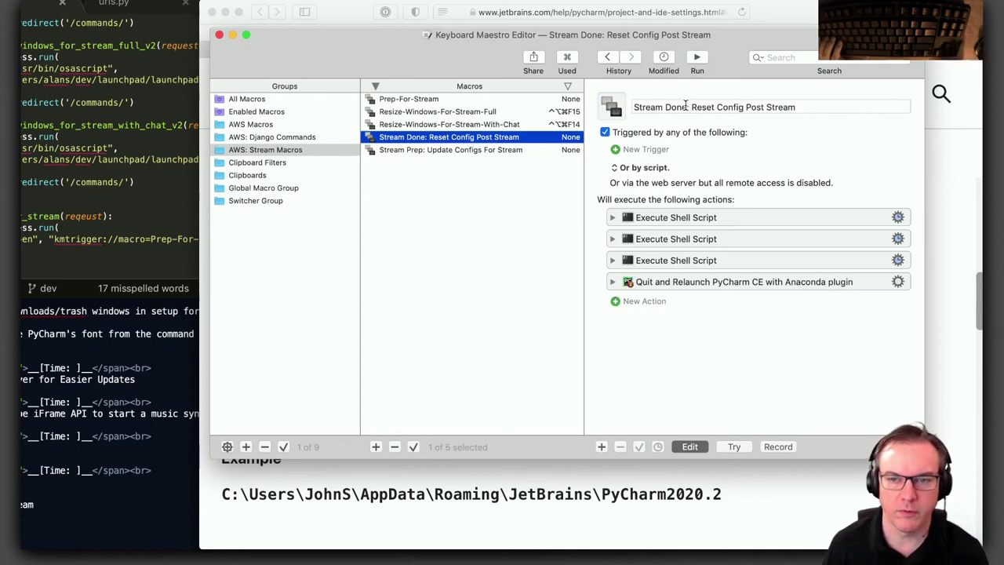
{"action": "key", "text": "super+a"}
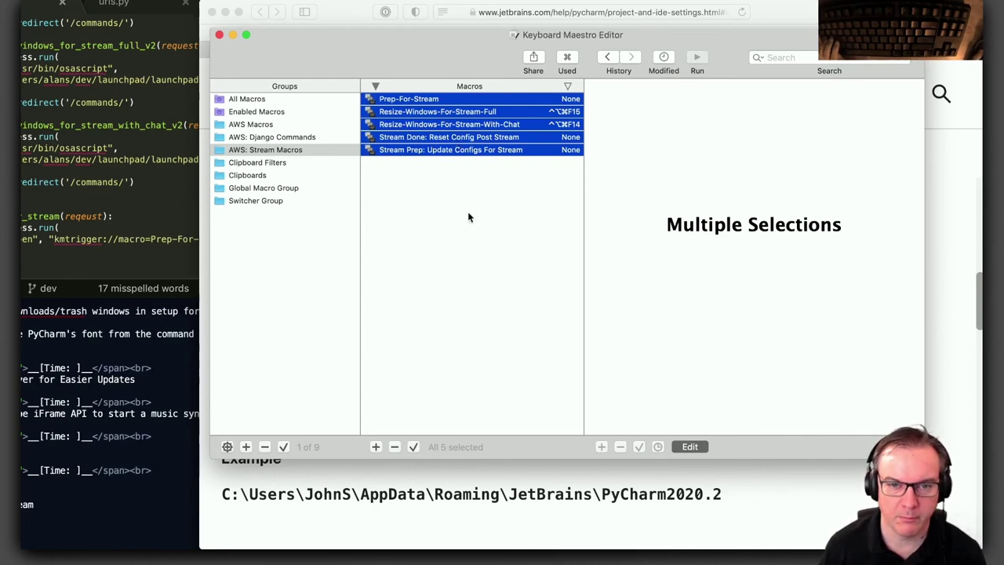
{"action": "left_click", "coordinate": [468, 136]}
{"action": "left_click", "coordinate": [685, 107]}
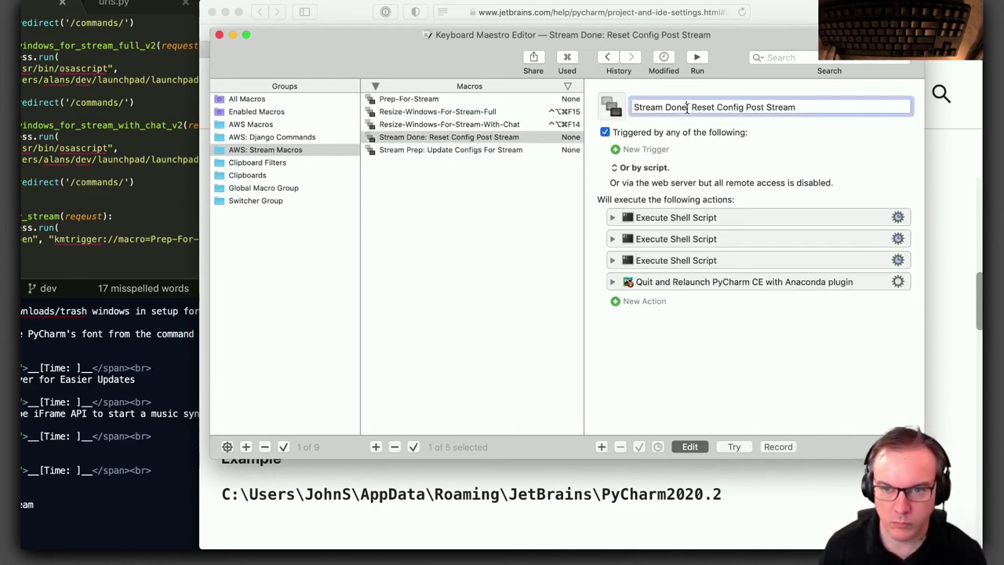
{"action": "key", "text": "super+a"}
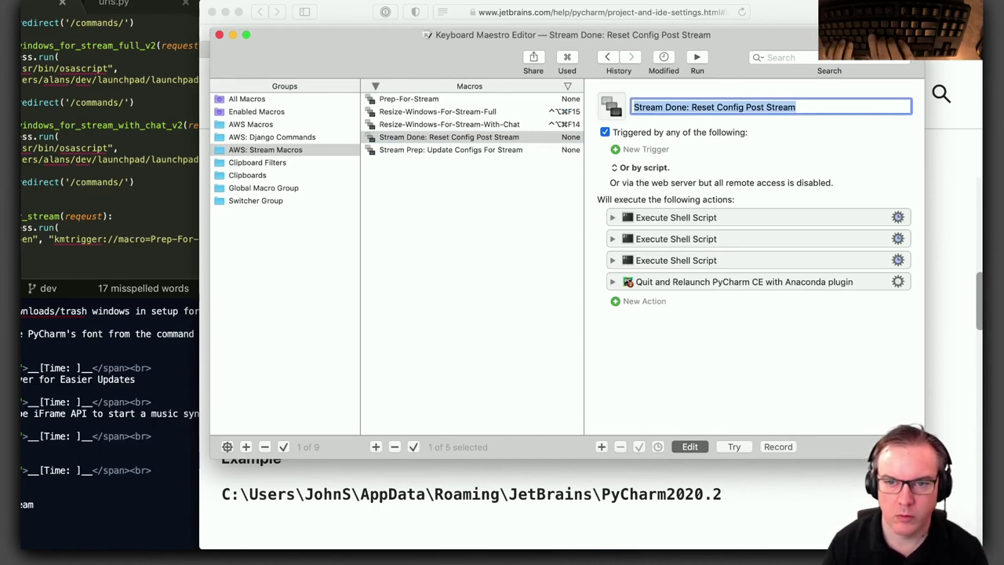
{"action": "type", "text": "Update-Co"}
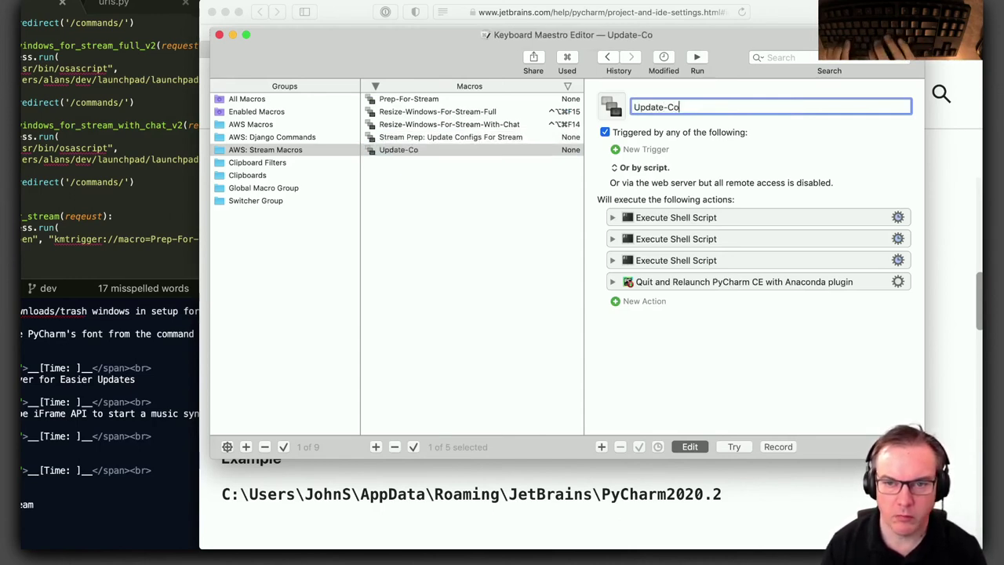
{"action": "type", "text": "nfigs-For"}
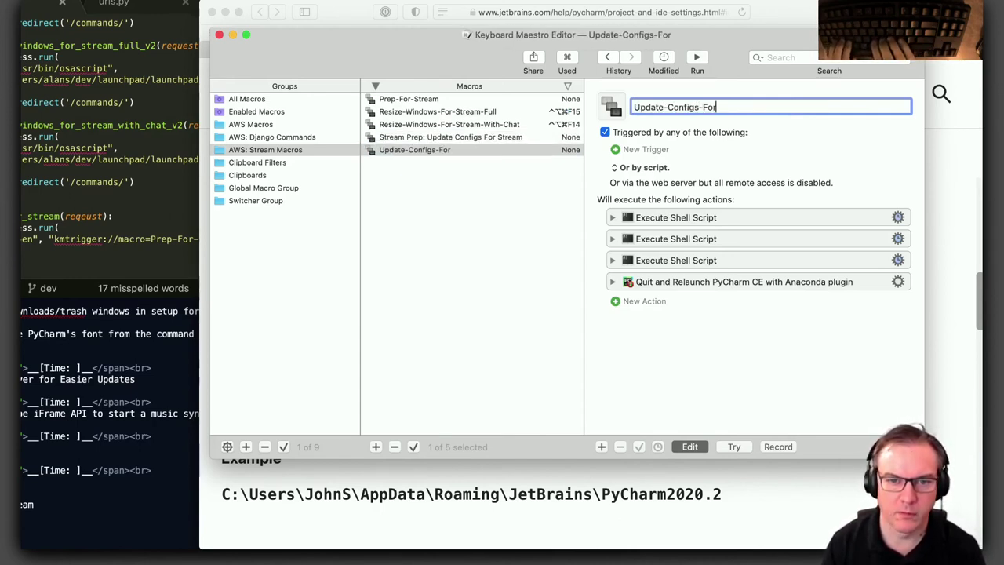
{"action": "key", "text": "BackSpace"}
{"action": "key", "text": "BackSpace"}
{"action": "key", "text": "BackSpace"}
{"action": "type", "text": "Post"}
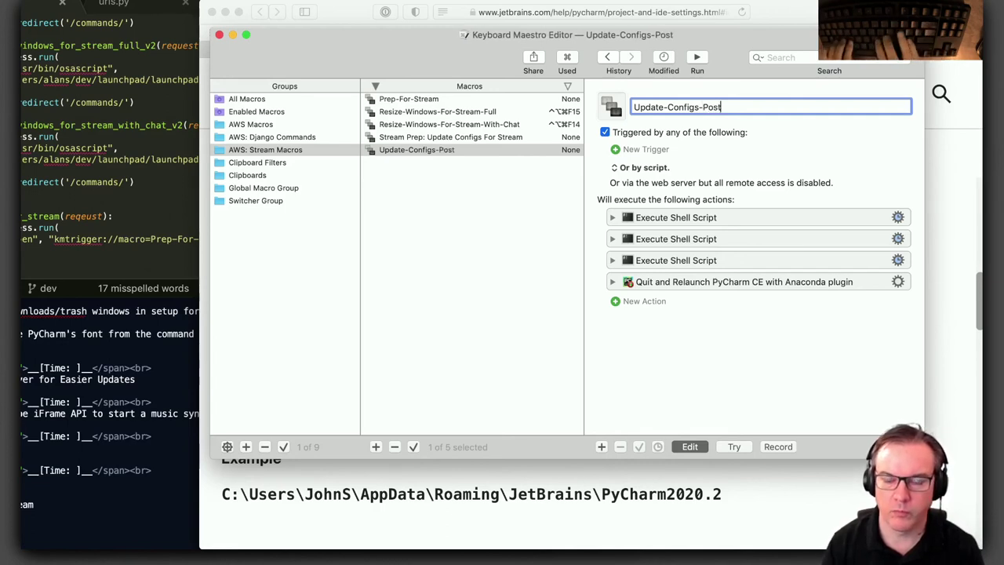
{"action": "type", "text": "-Stream"}
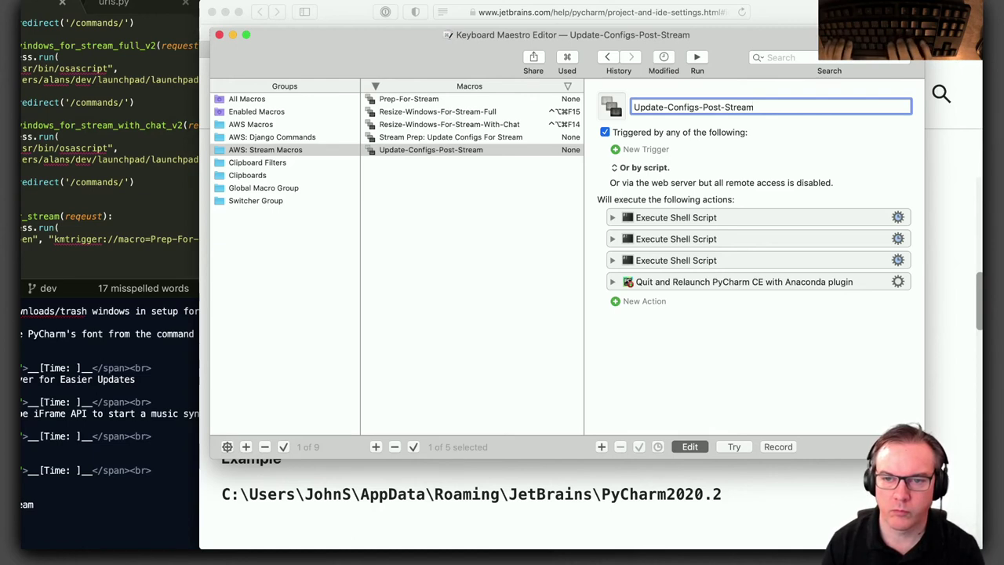
{"action": "key", "text": "Return"}
Rename the macro "Stream Prep: Update Configs For Stream" as Update-Configs-Pre-Stream and check its first shell script action
{"action": "left_click", "coordinate": [476, 141]}
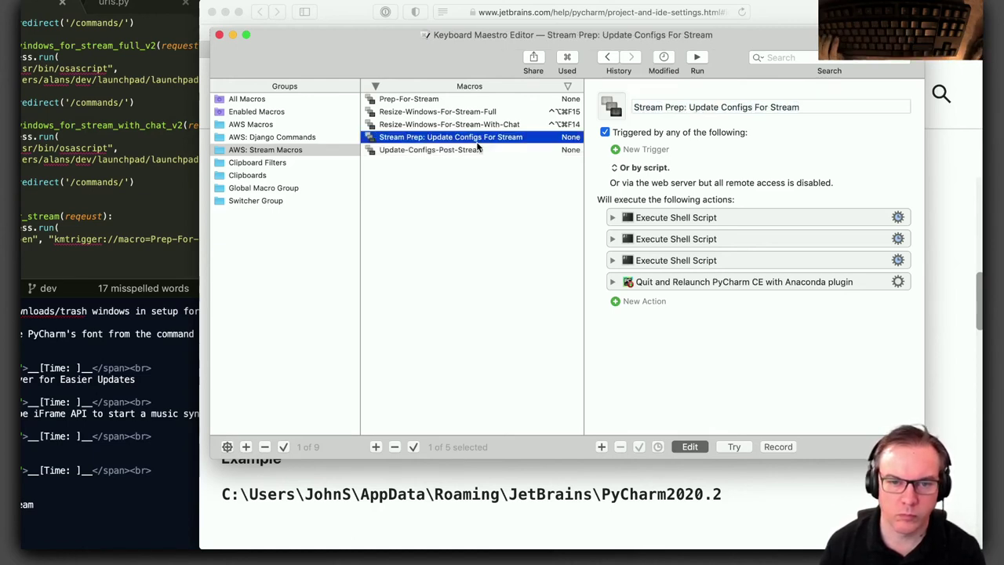
{"action": "left_click", "coordinate": [713, 104]}
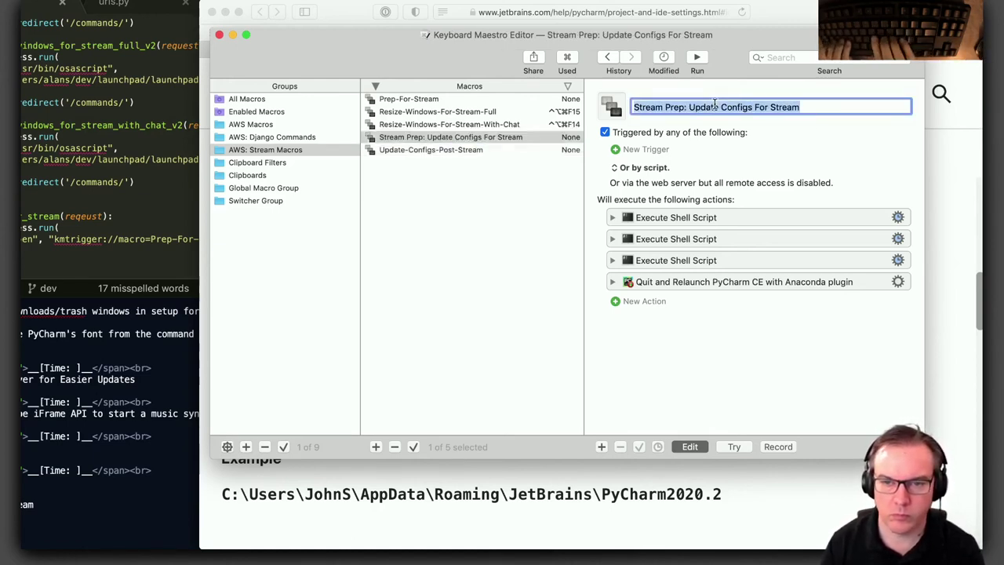
{"action": "type", "text": "Update-Con"}
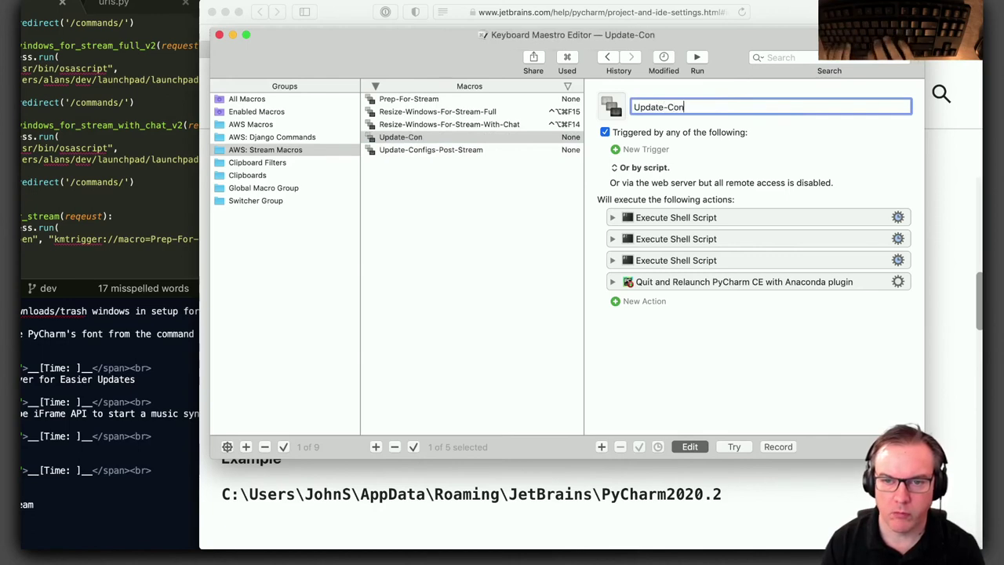
{"action": "type", "text": "figs-Fo"}
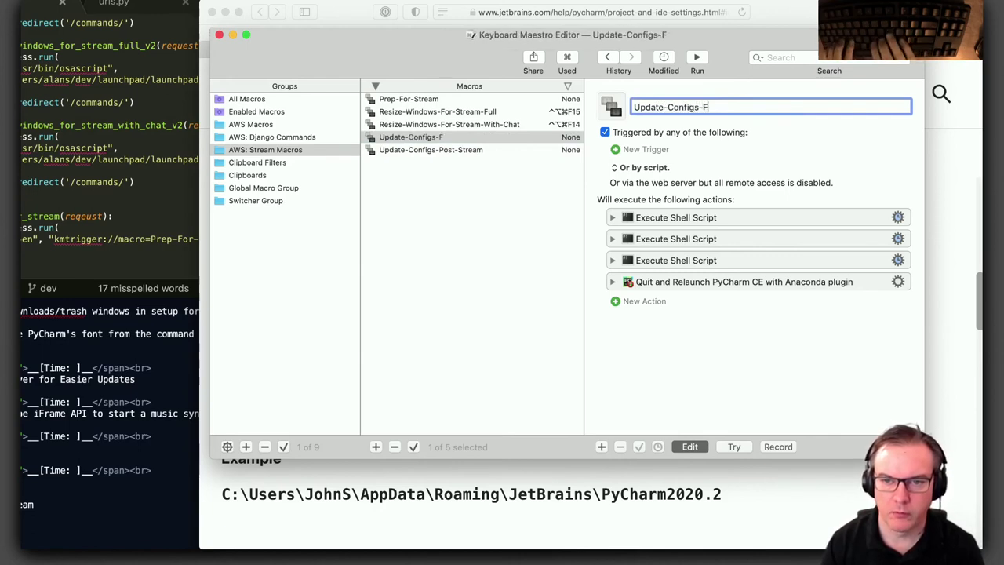
{"action": "key", "text": "BackSpace"}
{"action": "key", "text": "BackSpace"}
{"action": "key", "text": "BackSpace"}
{"action": "type", "text": "-PB"}
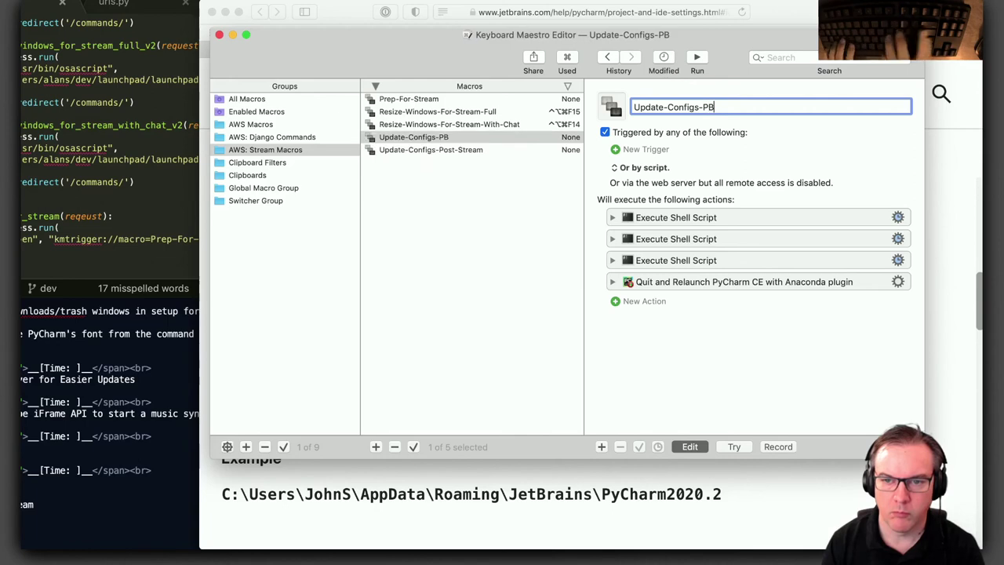
{"action": "key", "text": "BackSpace"}
{"action": "type", "text": "re-S"}
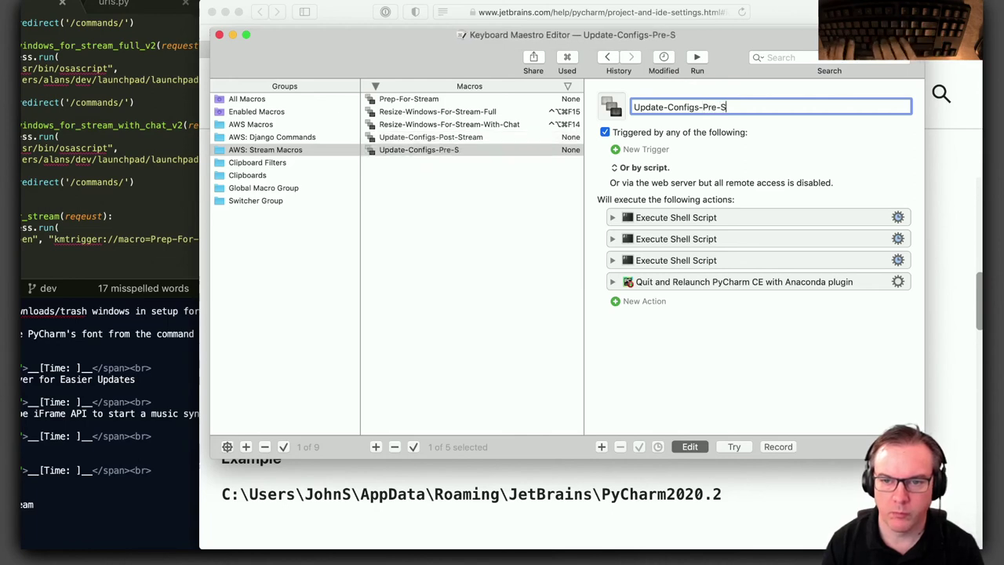
{"action": "type", "text": "tream"}
{"action": "key", "text": "Return"}
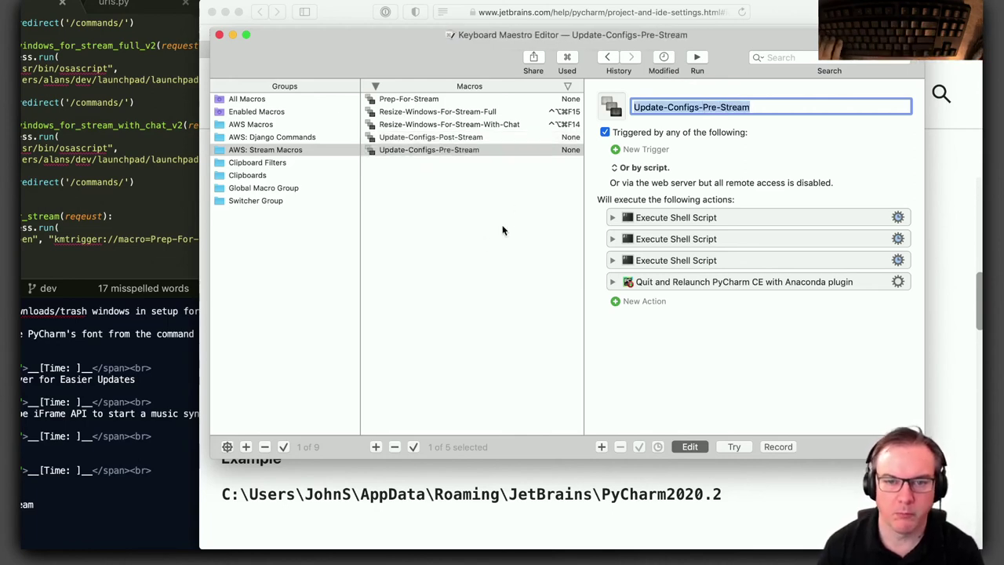
{"action": "left_click", "coordinate": [612, 218]}
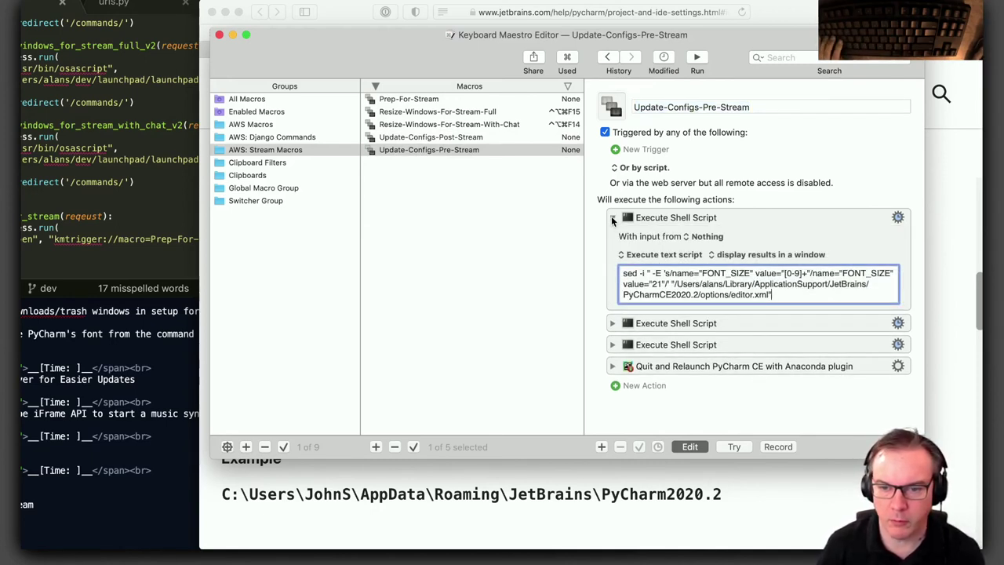
{"action": "left_click", "coordinate": [612, 218]}
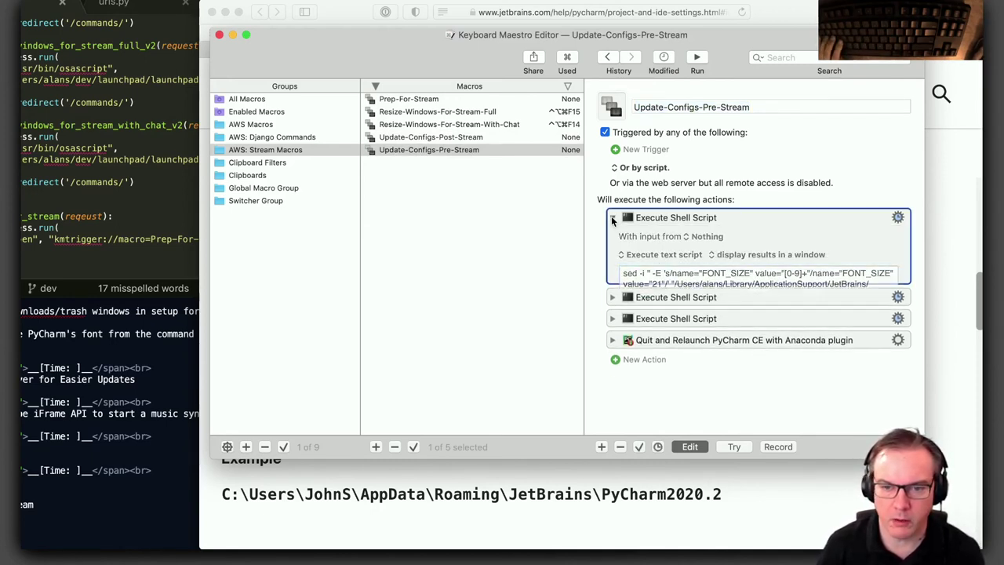
Rename the Prep-For-Stream macro as Run-Stream-Prep
{"action": "left_click", "coordinate": [420, 99]}
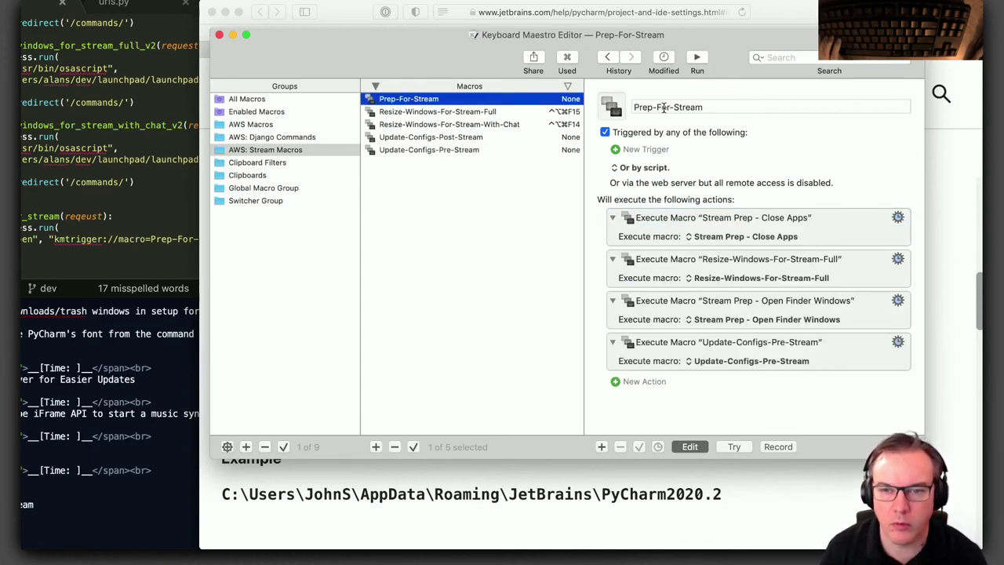
{"action": "left_click", "coordinate": [706, 107]}
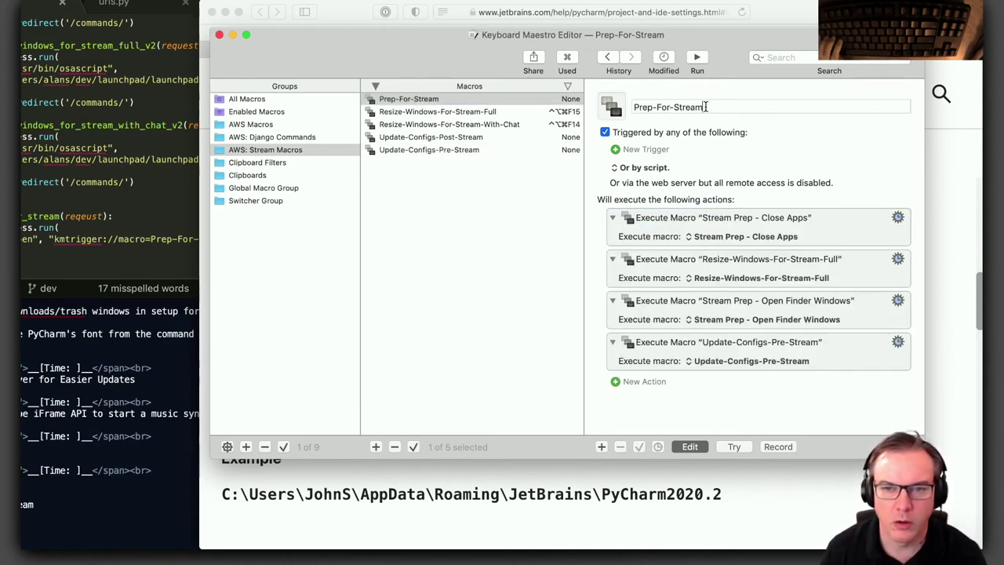
{"action": "type", "text": "Run"}
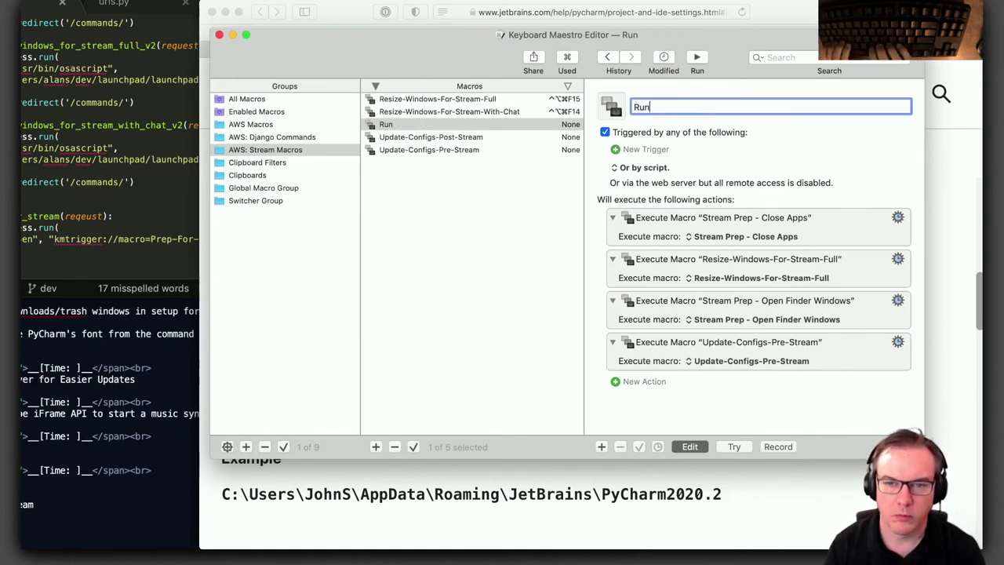
{"action": "type", "text": "-Stream-Prep"}
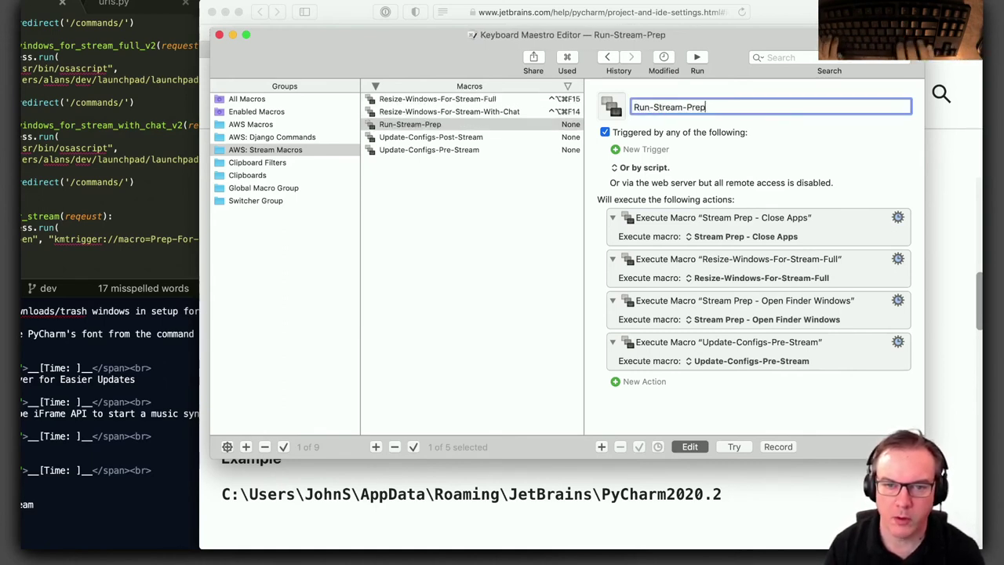
Rename the Run-Stream-Prep macro as _Run-Stream-Prep_
{"action": "key", "text": "Return"}
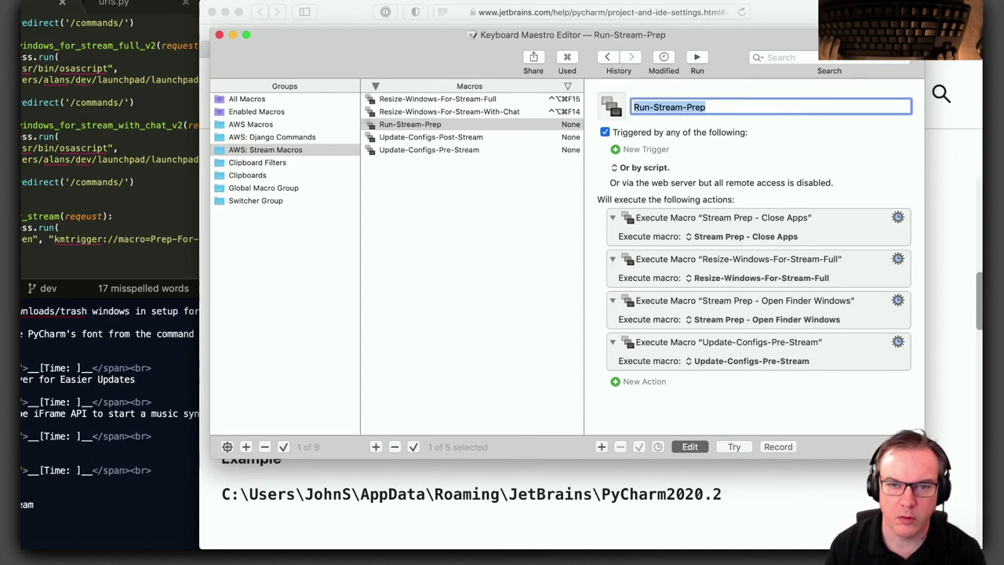
{"action": "key", "text": "Left"}
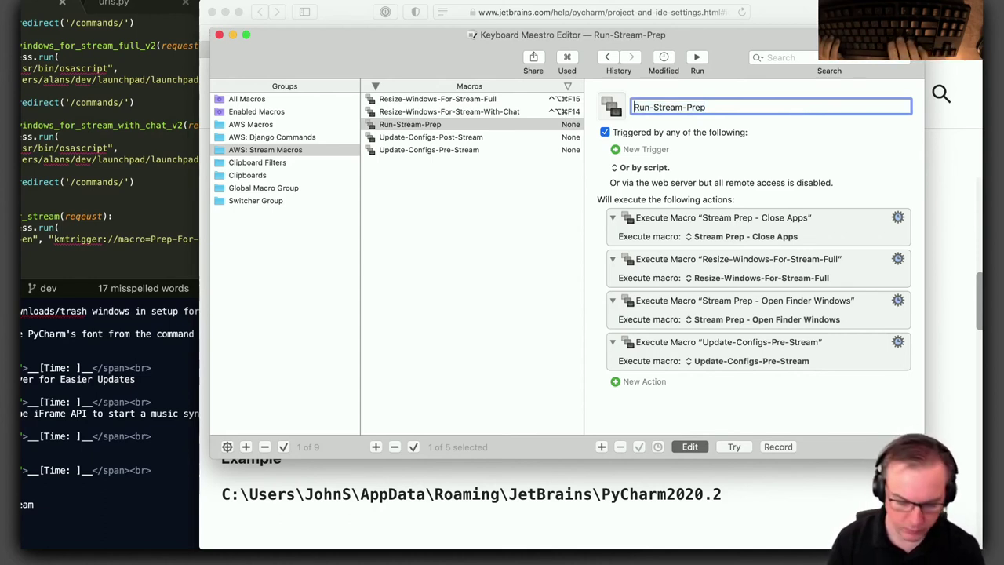
{"action": "type", "text": "_"}
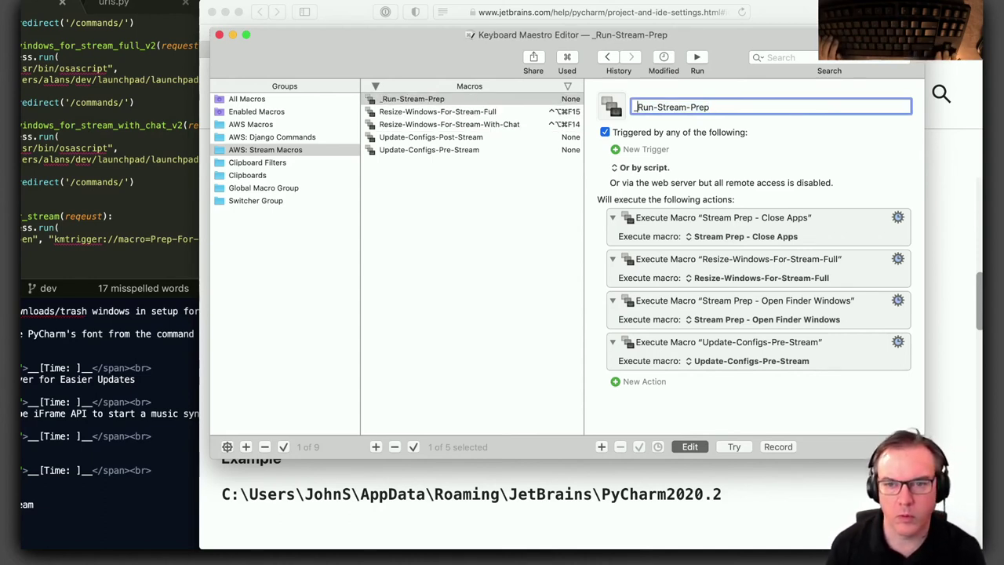
{"action": "key", "text": "super+Right"}
{"action": "type", "text": "_"}
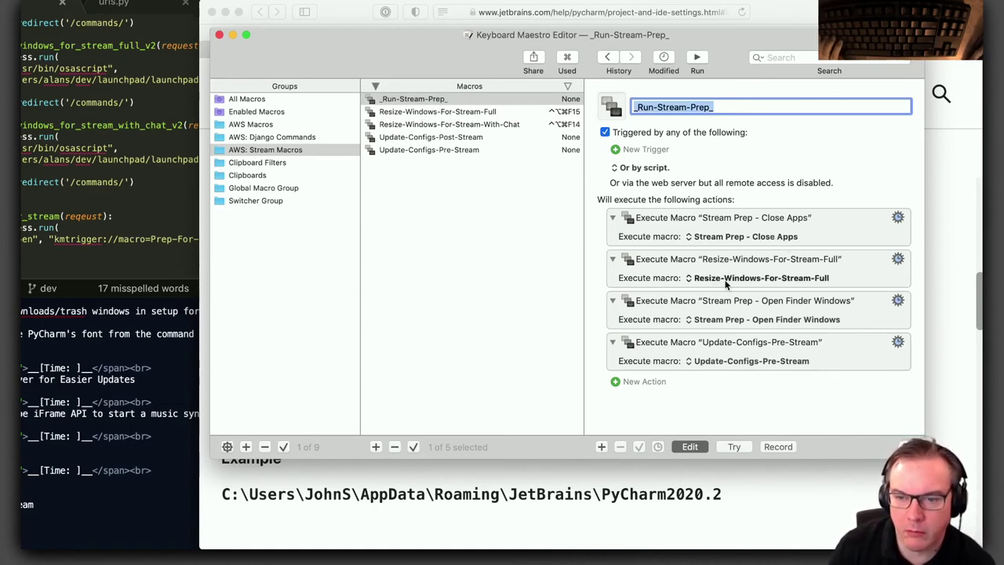
Set the window resize action to execute Resize-Windows-For-Stream-With-Chat and place the Update-Configs-Pre-Stream action directly after the Close Apps action
{"action": "left_click", "coordinate": [760, 279]}
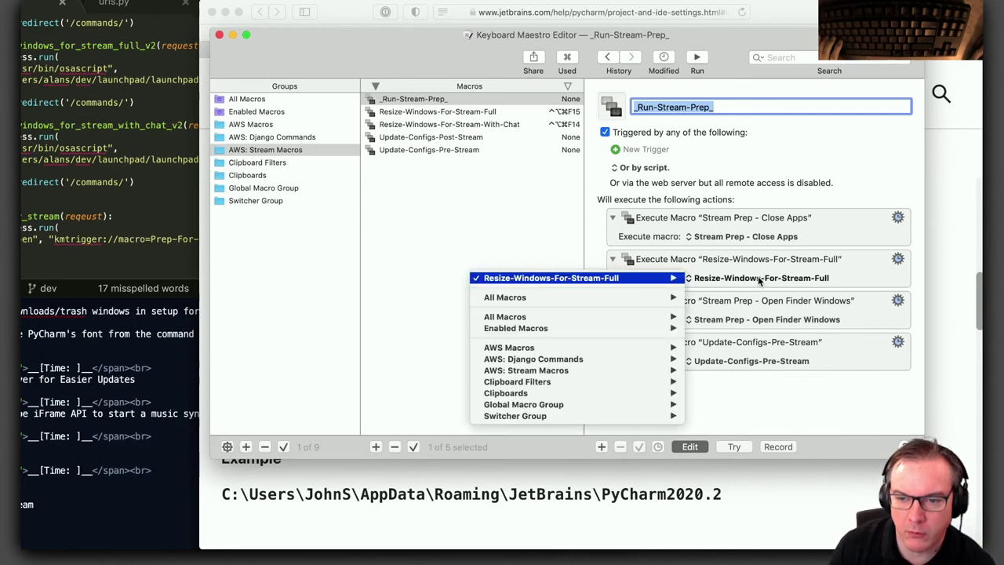
{"action": "mouse_move", "coordinate": [620, 370]}
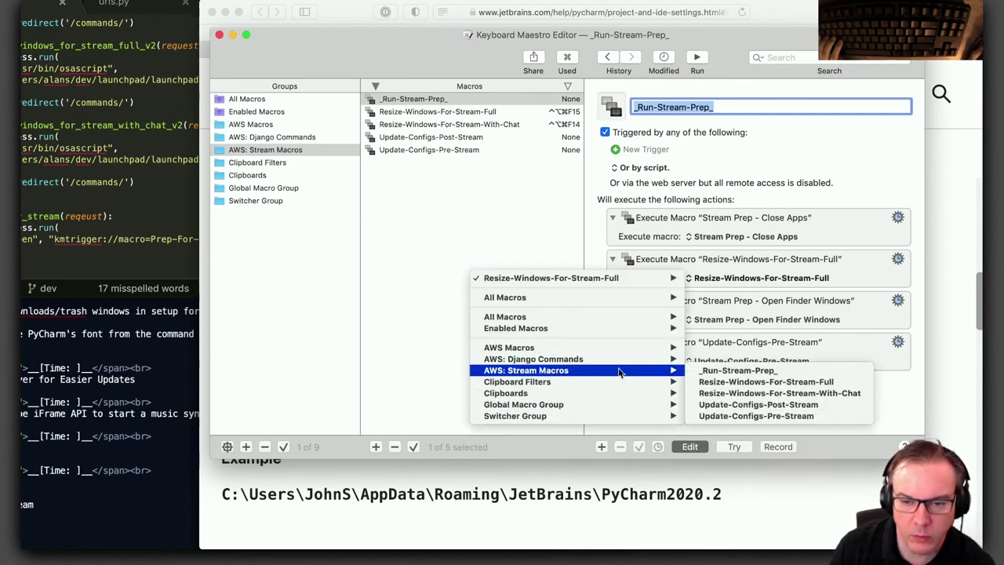
{"action": "left_click", "coordinate": [745, 393]}
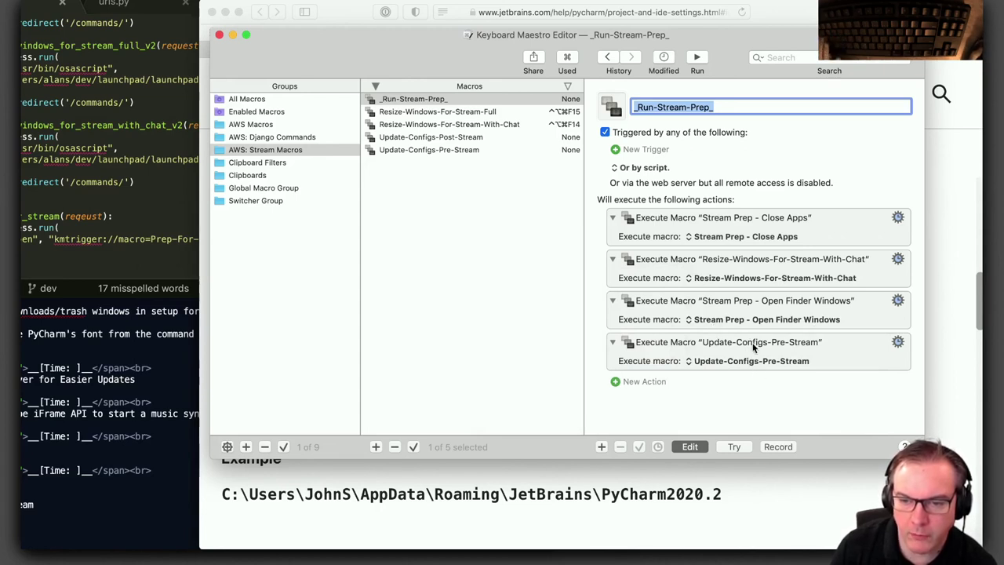
{"action": "left_click_drag", "start_coordinate": [752, 348], "coordinate": [751, 216]}
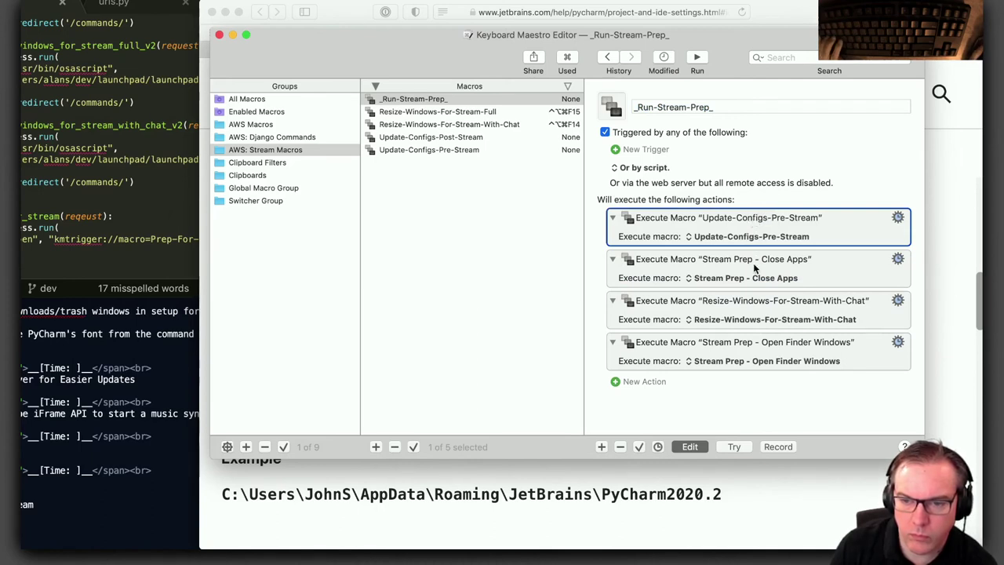
{"action": "left_click_drag", "start_coordinate": [754, 262], "coordinate": [752, 219]}
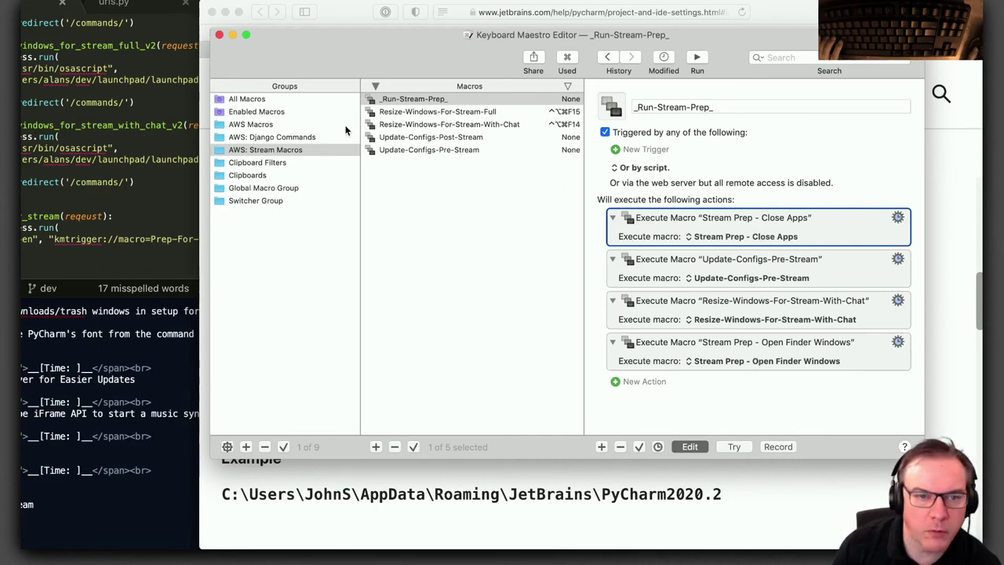
Move the Stream Prep - Open Finder Windows macro from AWS Macros into the AWS: Stream Macros group
{"action": "left_click", "coordinate": [274, 138]}
{"action": "left_click", "coordinate": [287, 126]}
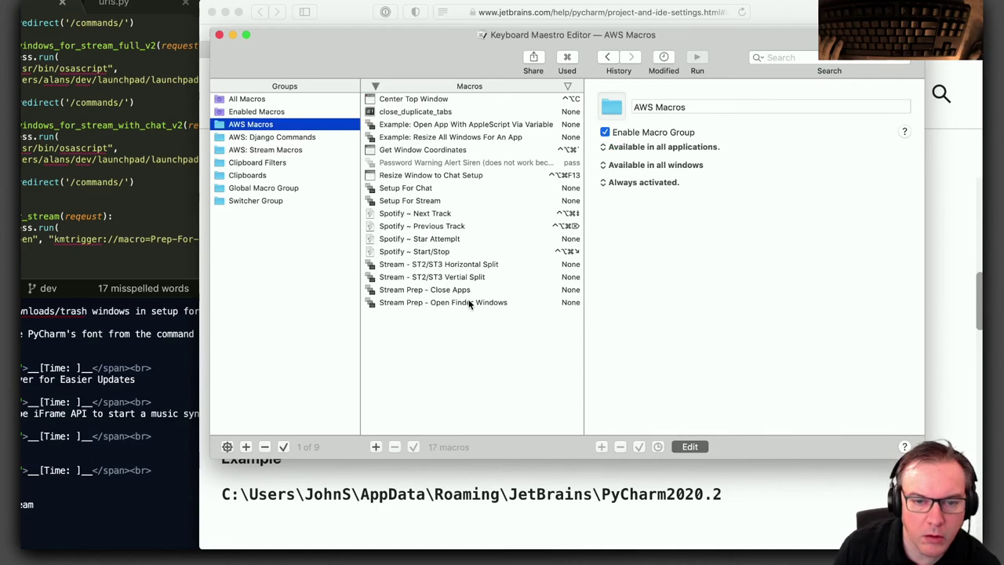
{"action": "left_click", "coordinate": [471, 302]}
{"action": "left_click_drag", "start_coordinate": [476, 305], "coordinate": [287, 152]}
{"action": "left_click", "coordinate": [286, 150]}
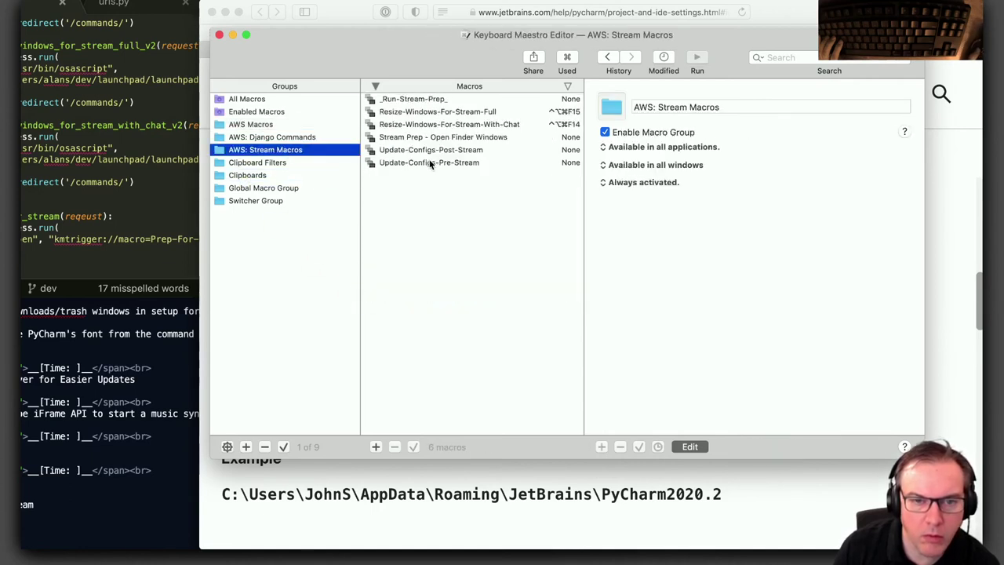
Rename the macro "Stream Prep - Open Finder Windows" as Open-Finder-Windows-To-Review
{"action": "left_click", "coordinate": [415, 138]}
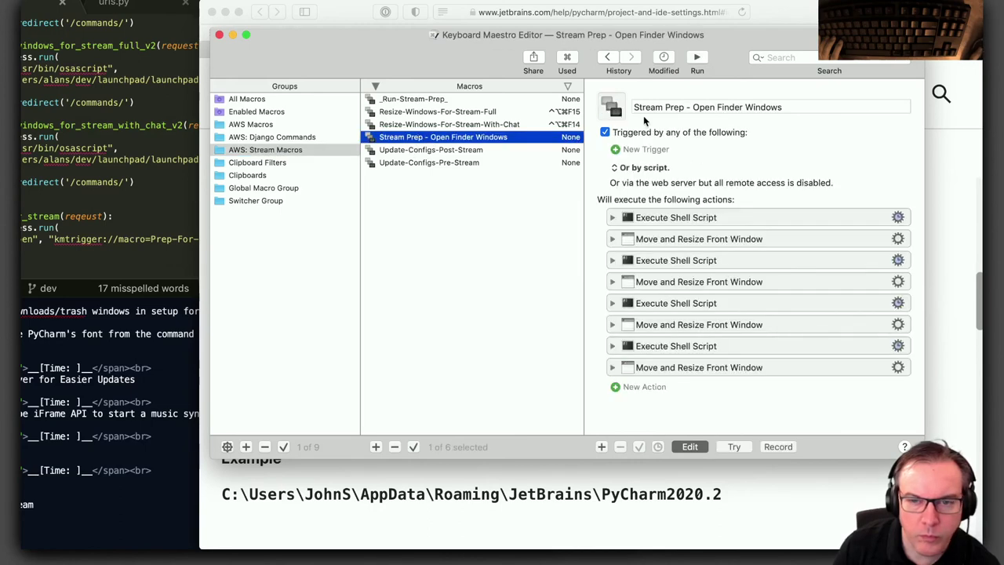
{"action": "left_click", "coordinate": [693, 106]}
{"action": "key", "text": "BackSpace"}
{"action": "key", "text": "BackSpace"}
{"action": "key", "text": "BackSpace"}
{"action": "key", "text": "BackSpace"}
{"action": "key", "text": "BackSpace"}
{"action": "key", "text": "BackSpace"}
{"action": "key", "text": "BackSpace"}
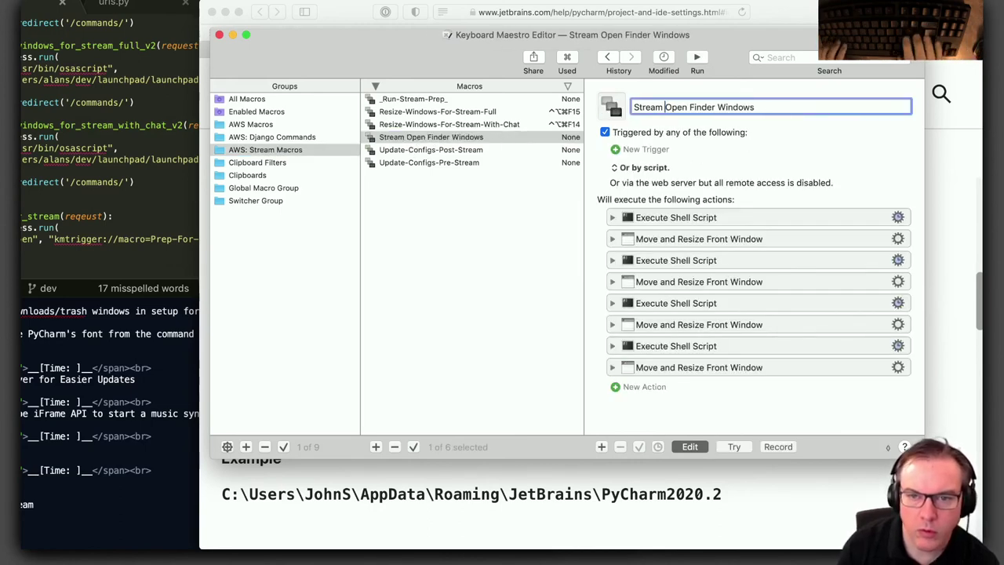
{"action": "key", "text": "alt+shift+Left"}
{"action": "key", "text": "BackSpace"}
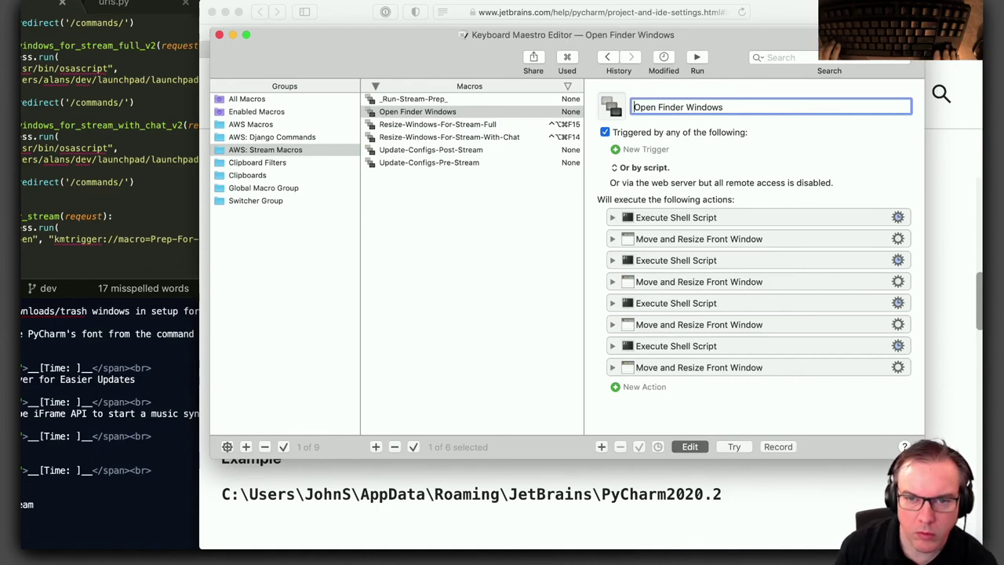
{"action": "key", "text": "alt+Right"}
{"action": "key", "text": "Delete"}
{"action": "type", "text": "-"}
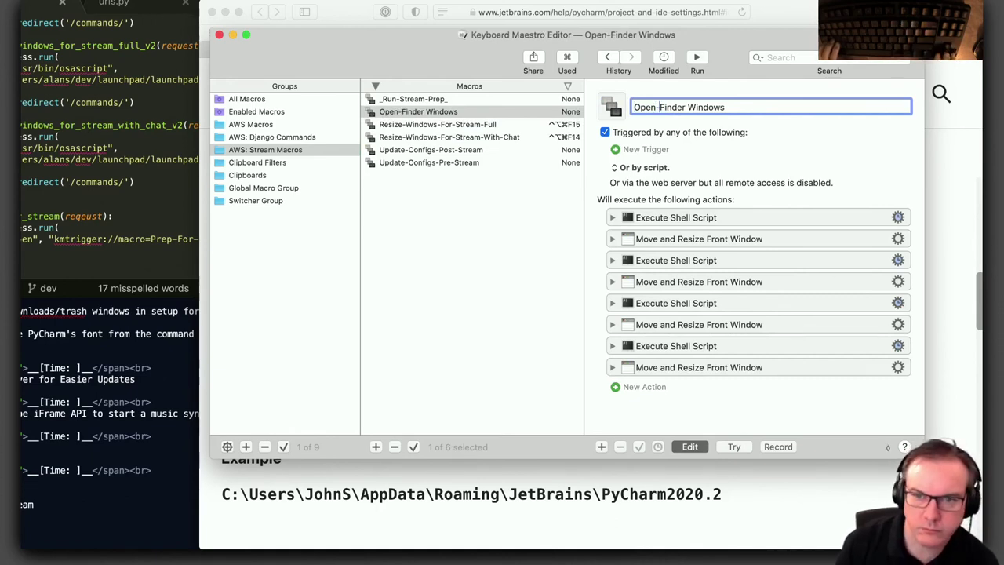
{"action": "key", "text": "alt+Right"}
{"action": "key", "text": "Delete"}
{"action": "type", "text": "-"}
{"action": "key", "text": "alt+Right"}
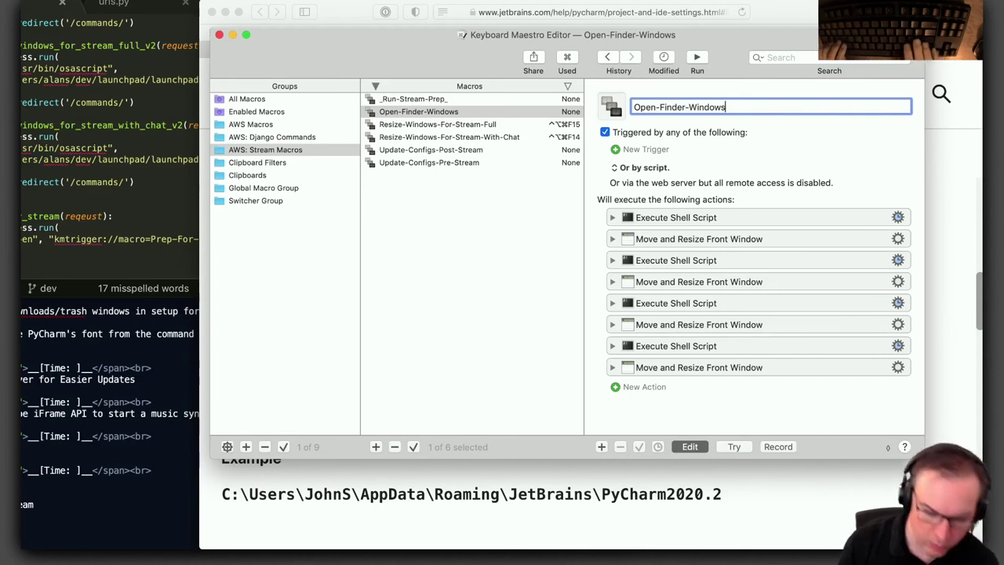
{"action": "type", "text": "-To"}
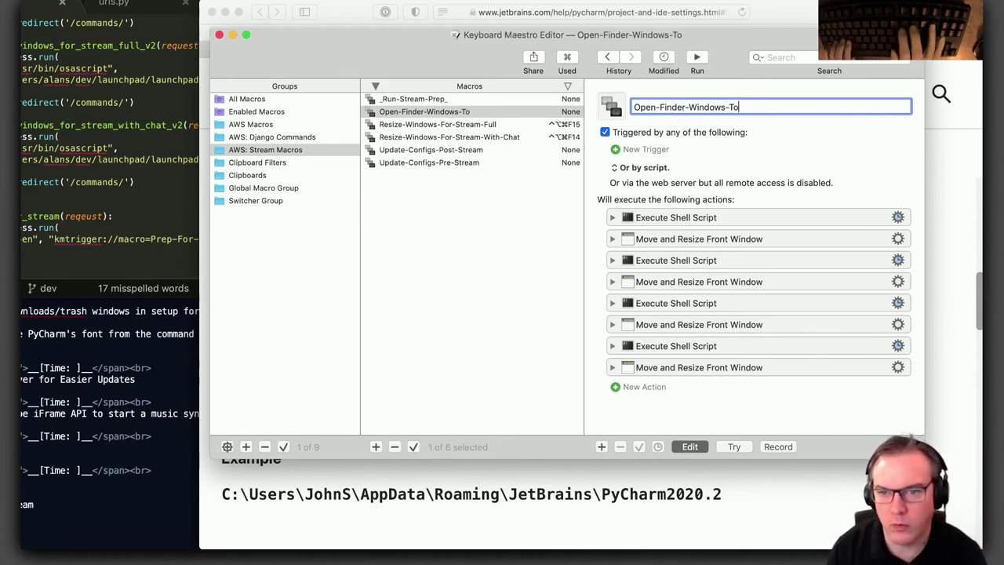
{"action": "type", "text": "-Review"}
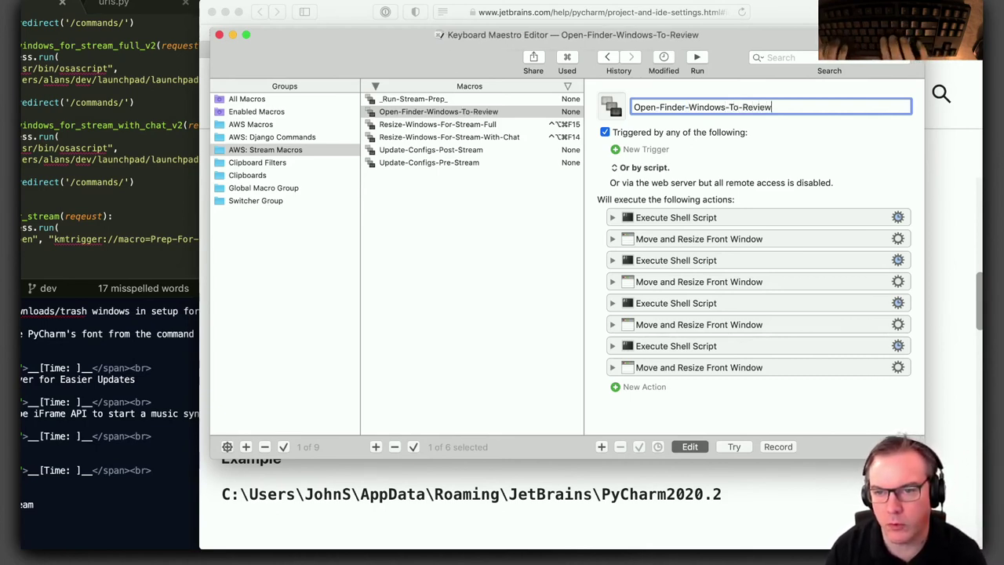
{"action": "key", "text": "Return"}
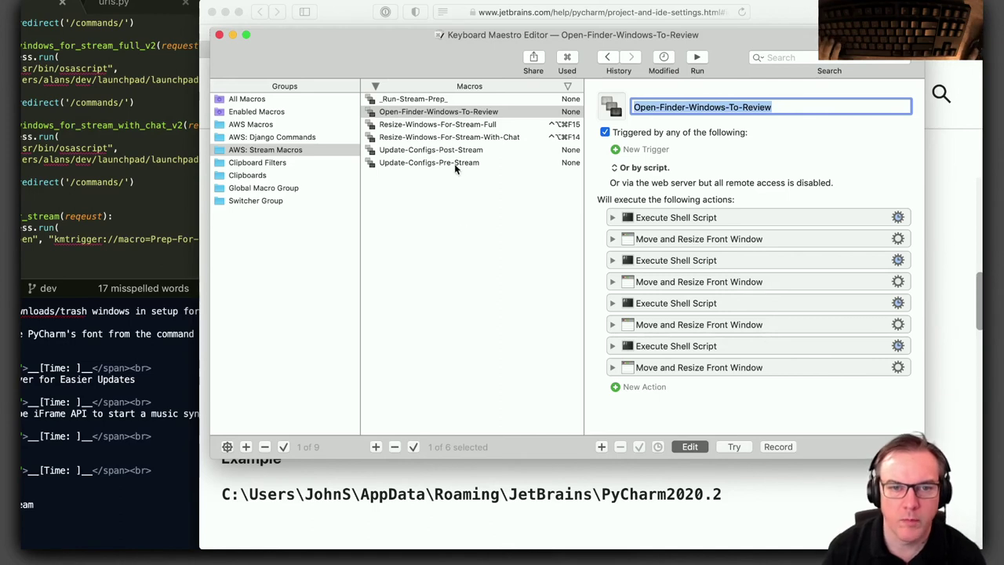
Review the actions of _Run-Stream-Prep_ and move the Stream Prep - Close Apps macro from AWS Macros into AWS: Stream Macros
{"action": "left_click", "coordinate": [409, 100]}
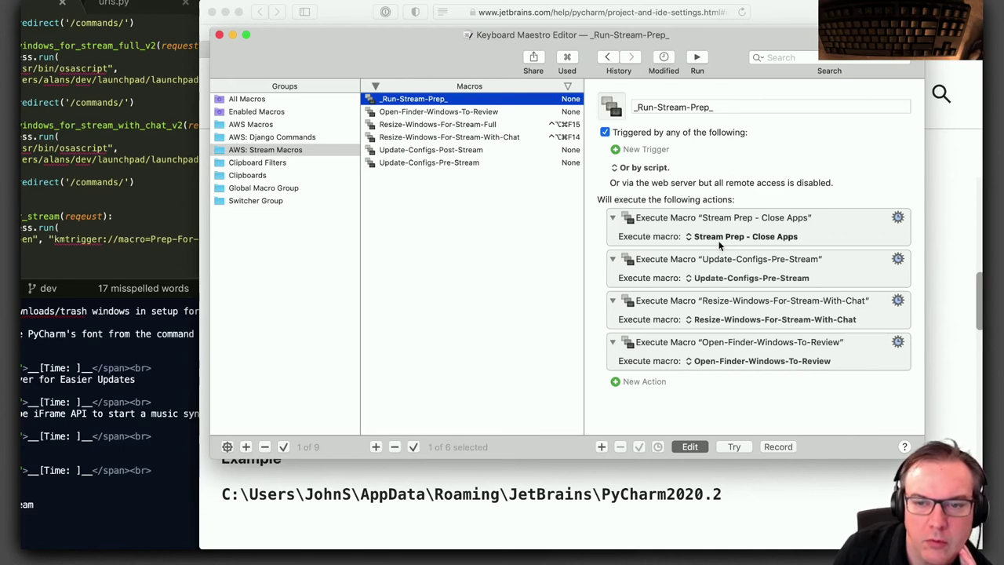
{"action": "left_click", "coordinate": [251, 124]}
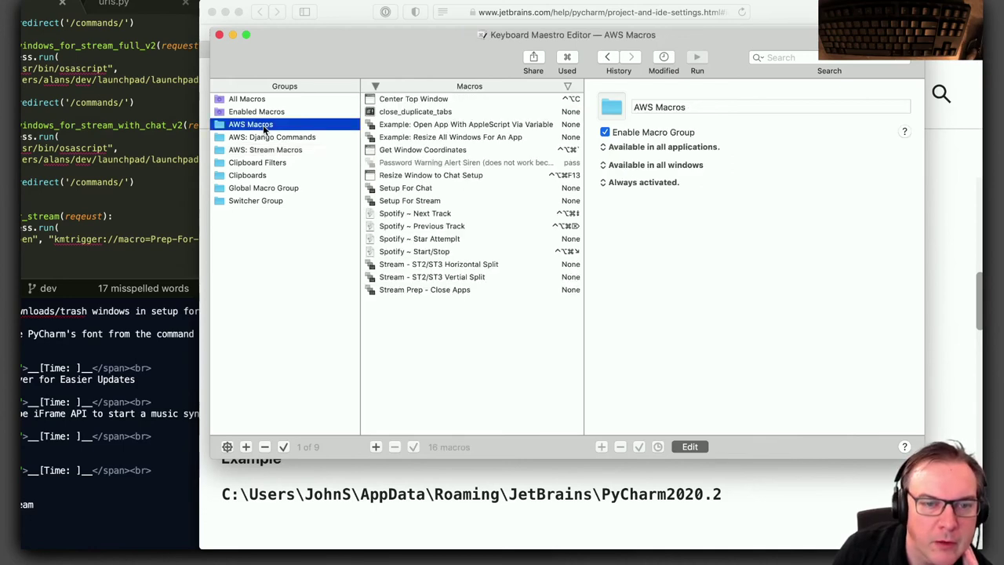
{"action": "left_click_drag", "start_coordinate": [424, 288], "coordinate": [287, 154]}
{"action": "left_click", "coordinate": [287, 151]}
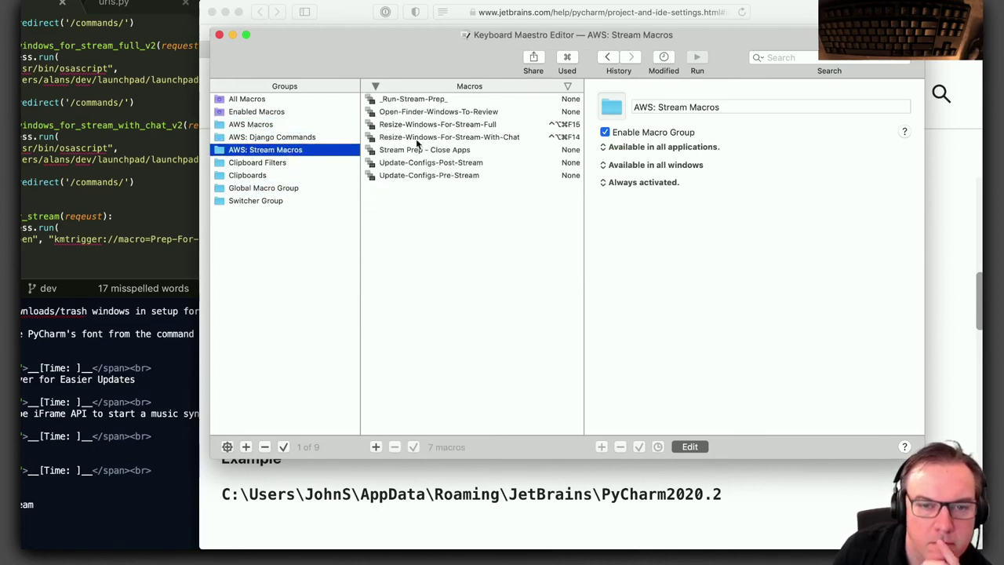
Rename the macro "Stream Prep - Close Apps" as Close-Non-Stream-Apps
{"action": "left_click", "coordinate": [452, 152]}
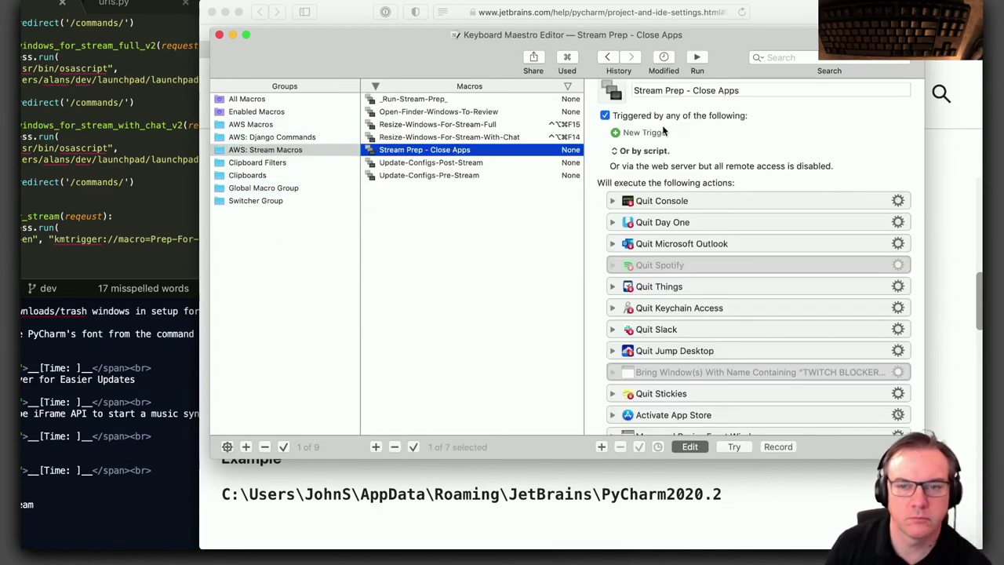
{"action": "left_click", "coordinate": [693, 91]}
{"action": "key", "text": "shift+super+Left"}
{"action": "key", "text": "BackSpace"}
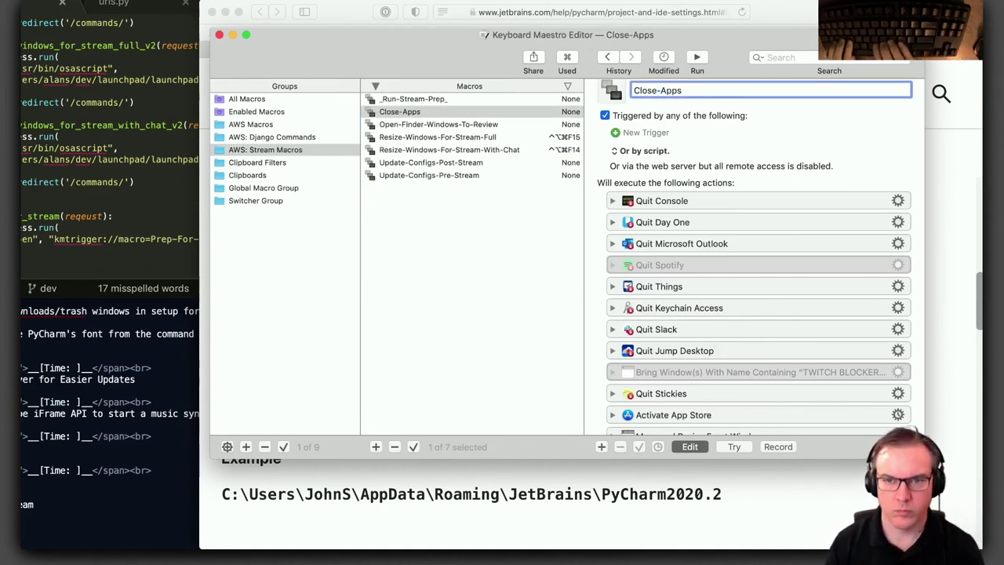
{"action": "key", "text": "Delete"}
{"action": "type", "text": "-Non-Stream-"}
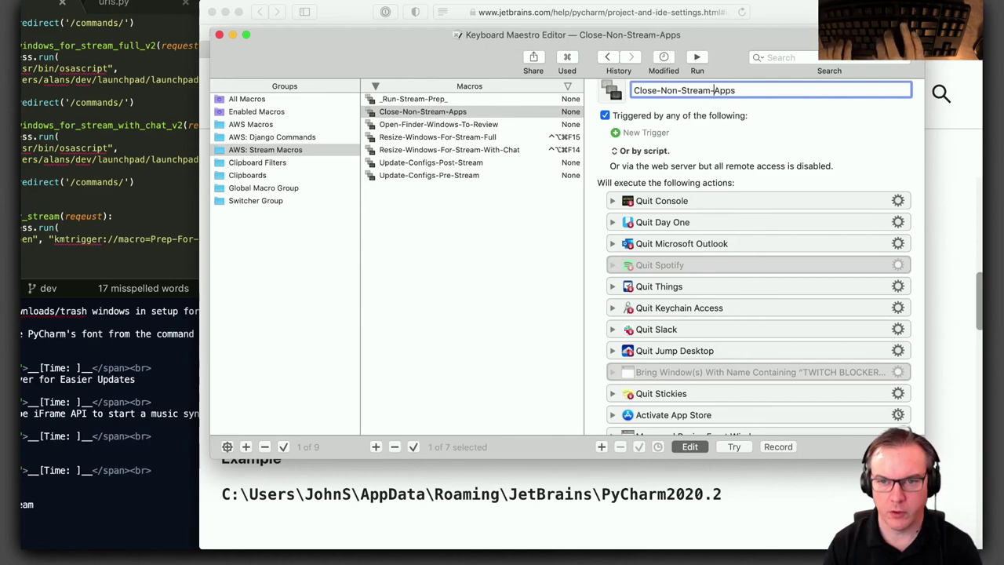
{"action": "key", "text": "super+a"}
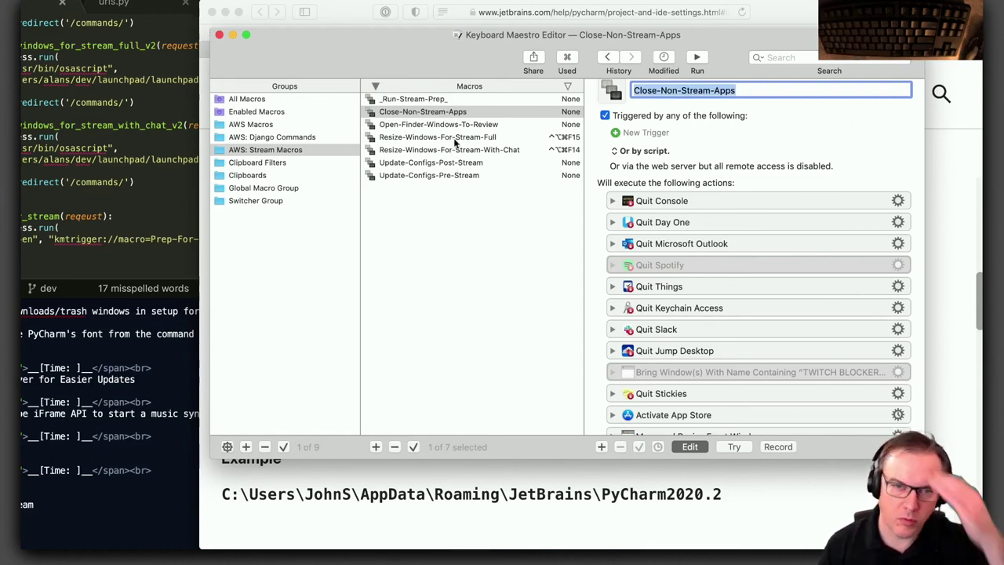
Copy the macro name _Run-Stream-Prep_ and paste it over "macro=Prep-For-Stream" in the kmtrigger URL of views.py in Sublime Text
{"action": "left_click", "coordinate": [437, 102]}
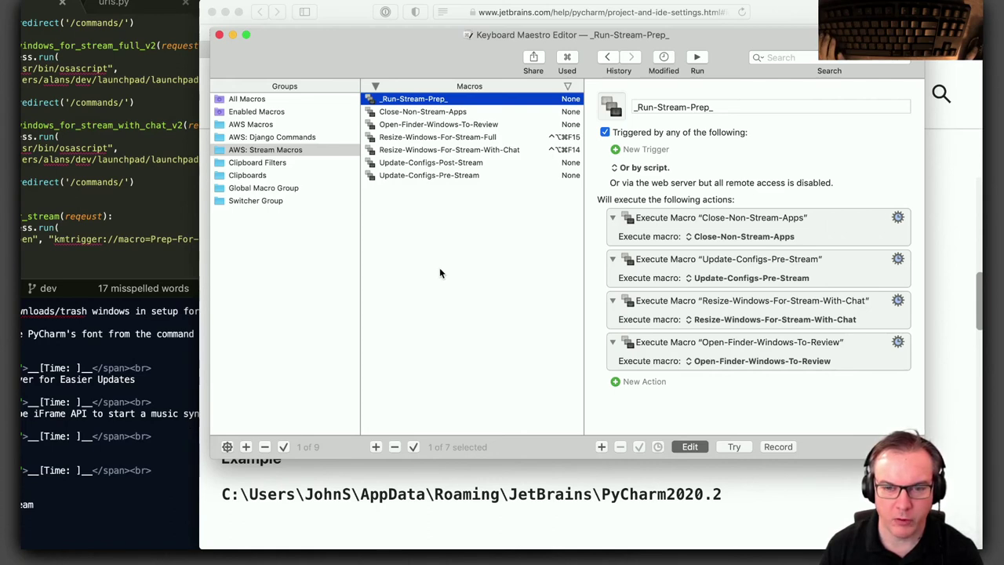
{"action": "key", "text": "super+Tab"}
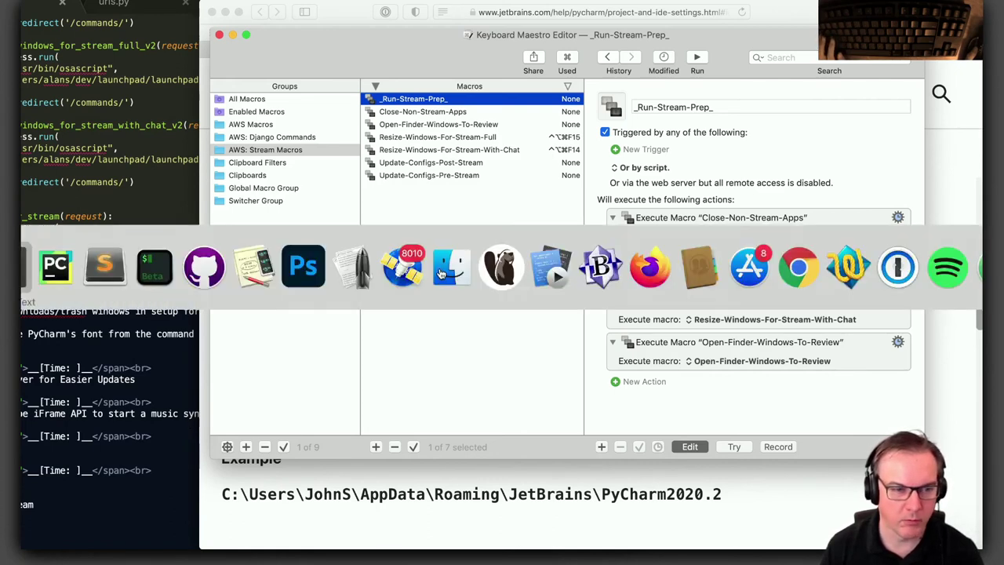
{"action": "key", "text": "super+Tab"}
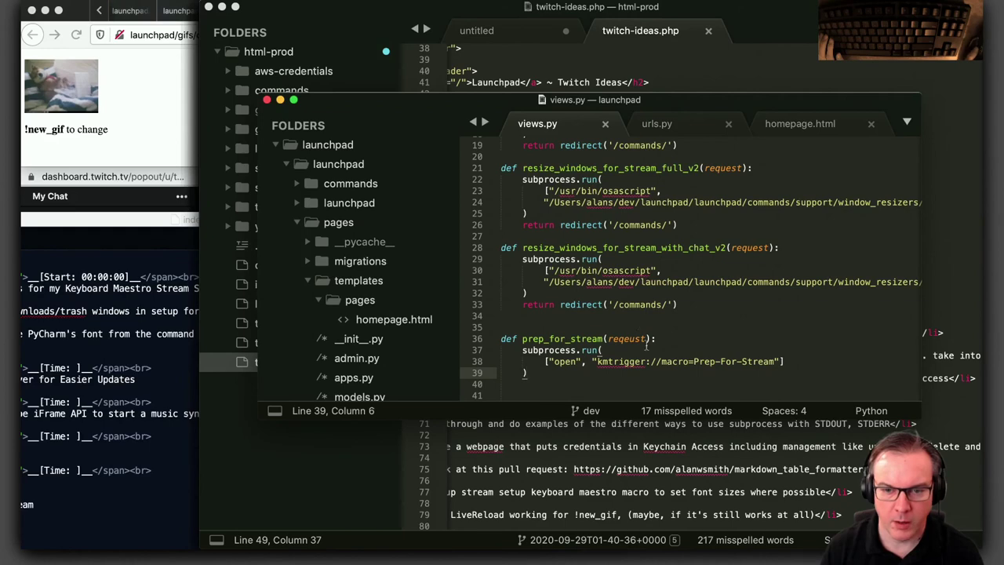
{"action": "scroll", "coordinate": [643, 343], "scroll_direction": "down", "scroll_amount": 2}
{"action": "key", "text": "super+Tab"}
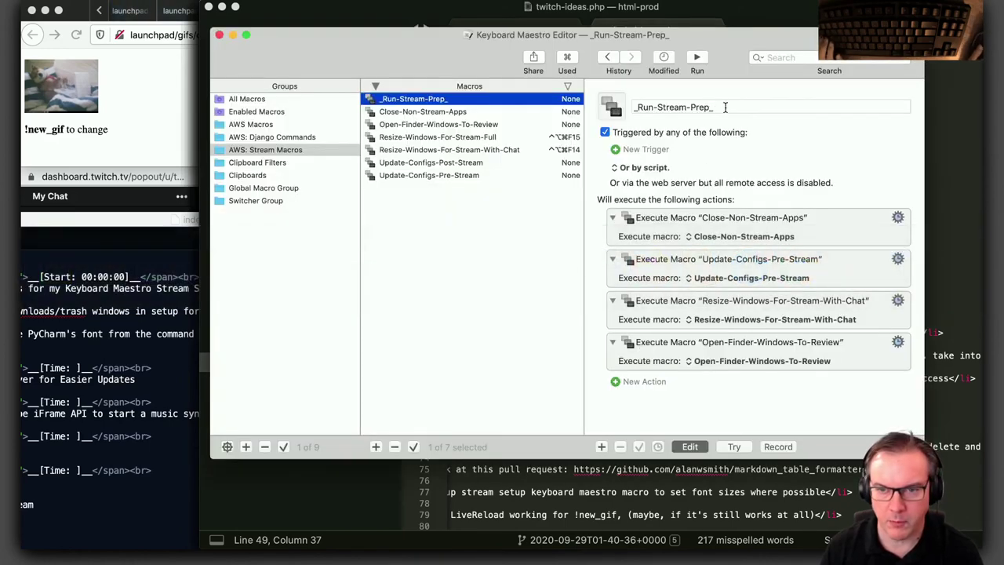
{"action": "key", "text": "super+a"}
{"action": "key", "text": "super+c"}
{"action": "key", "text": "super+Tab"}
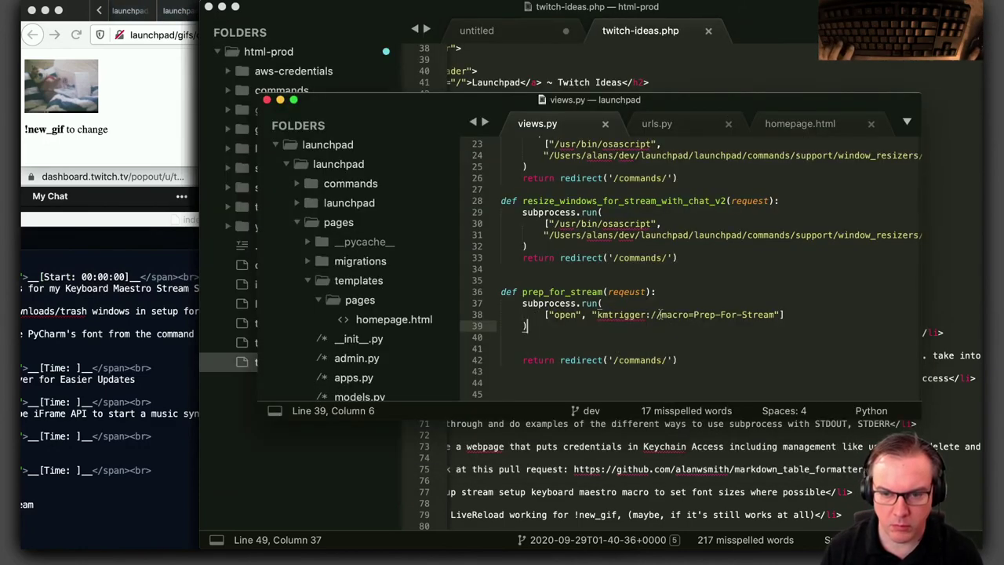
{"action": "left_click", "coordinate": [660, 315]}
{"action": "left_click", "coordinate": [776, 313], "text": "shift"}
{"action": "key", "text": "super+v"}
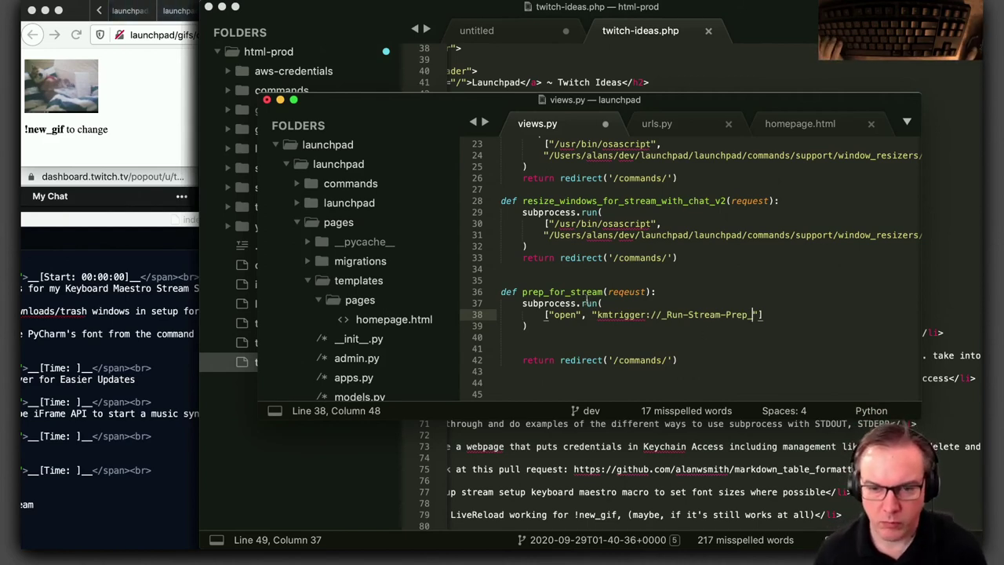
Rename the prep_for_stream function in views.py to run_stream_prep, copy the new name and save the file
{"action": "left_click", "coordinate": [522, 292]}
{"action": "double_click", "coordinate": [603, 294]}
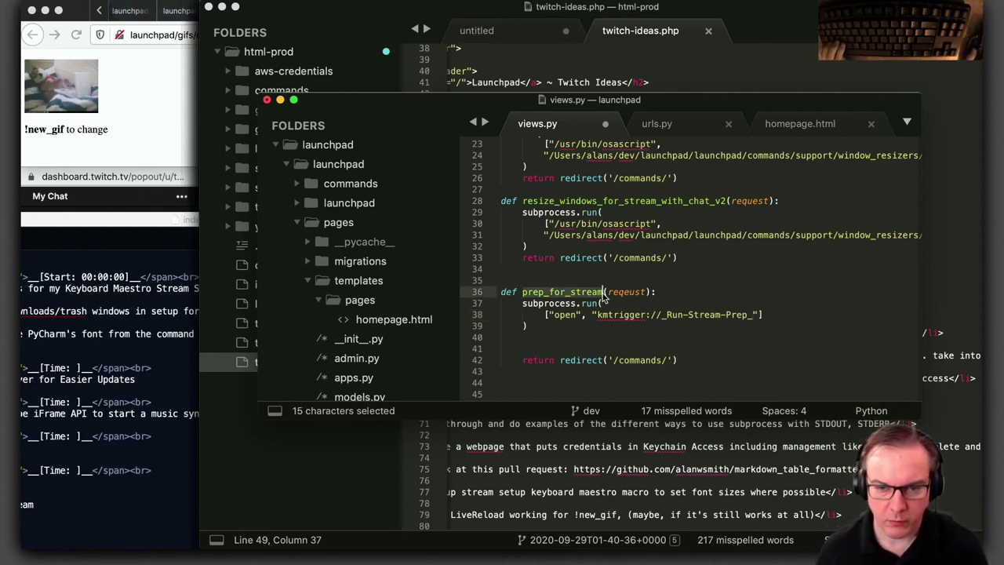
{"action": "type", "text": "run_"}
{"action": "type", "text": "stream_pre"}
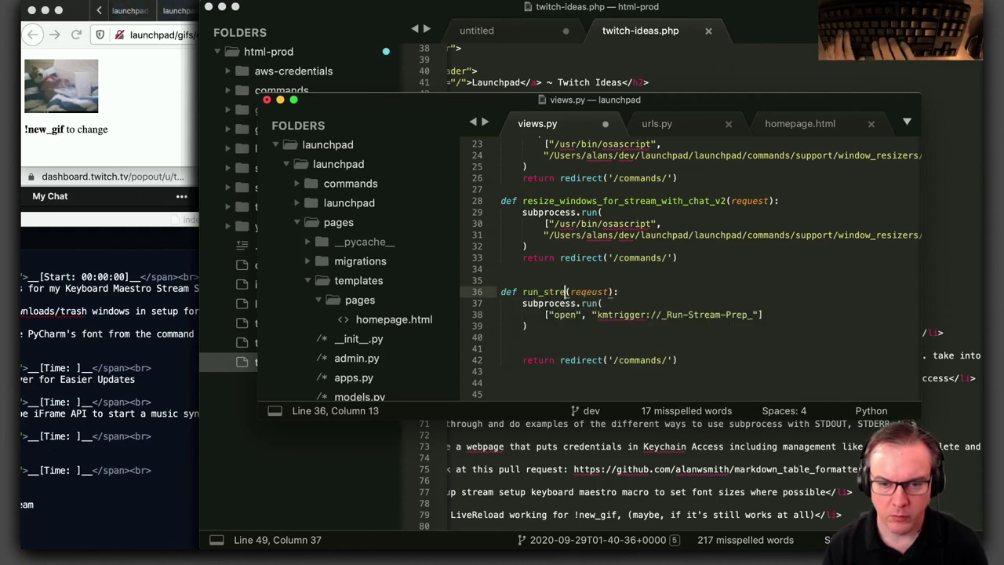
{"action": "type", "text": "p"}
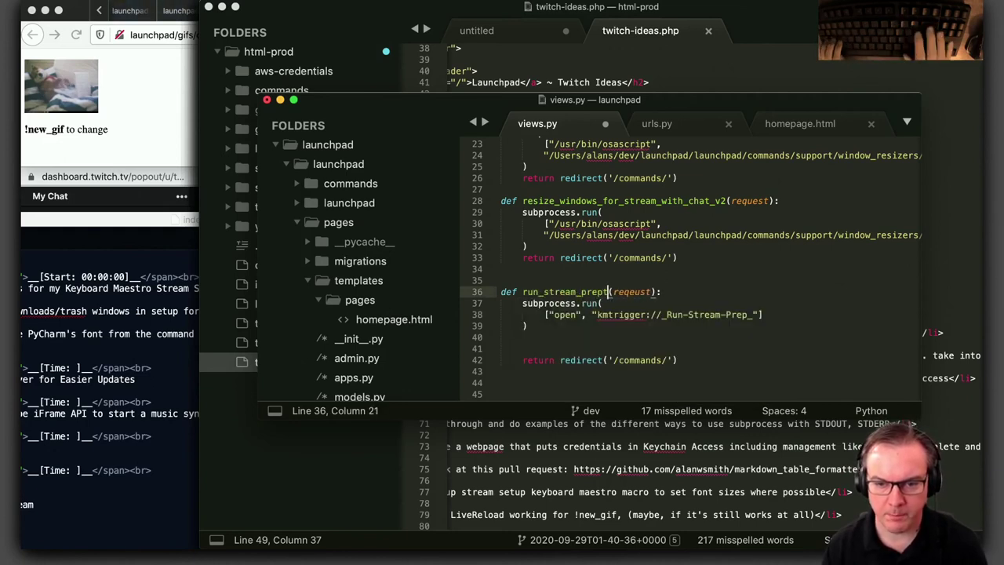
{"action": "key", "text": "super+d"}
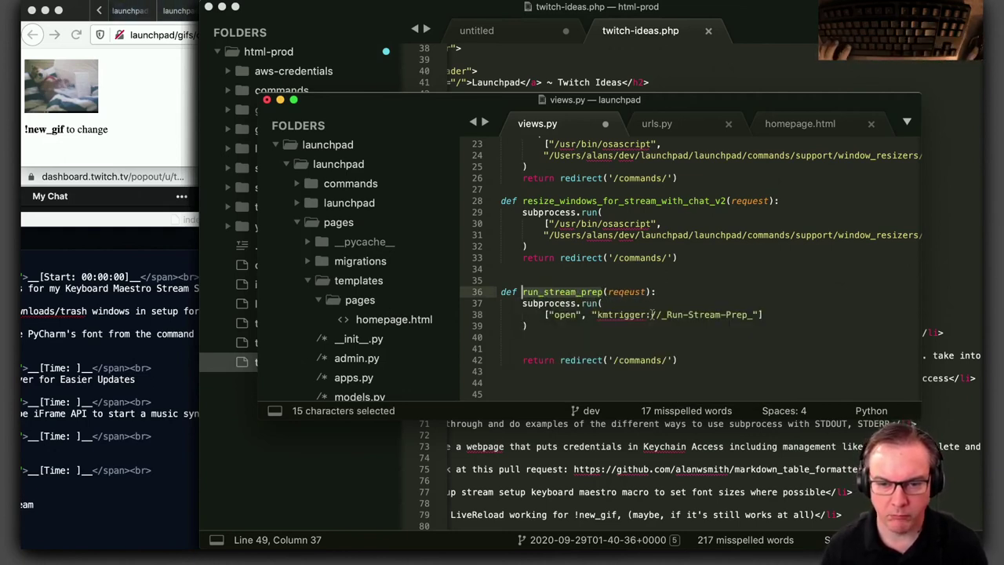
{"action": "key", "text": "super+c"}
{"action": "double_click", "coordinate": [543, 292]}
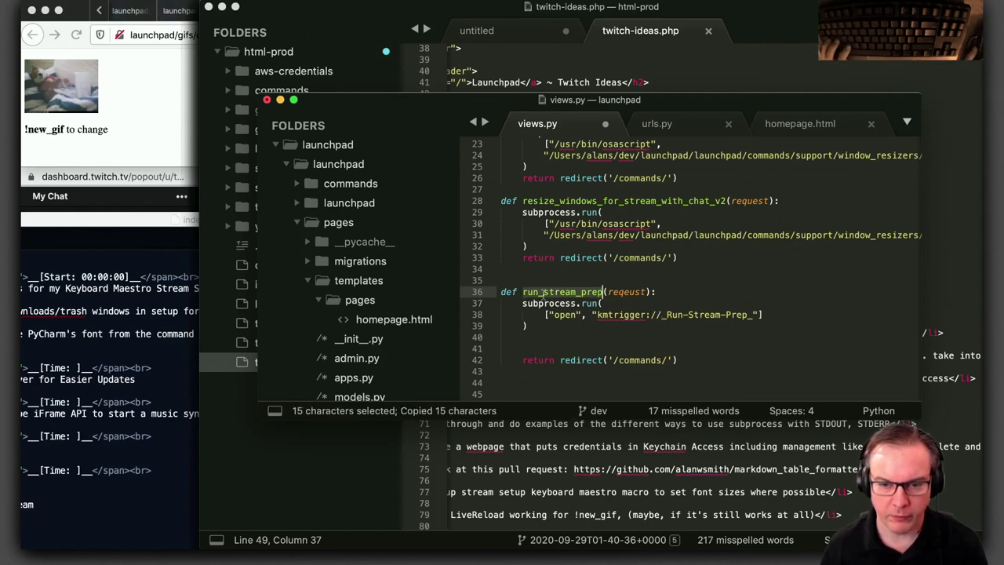
{"action": "key", "text": "super+s"}
Replace prep_for_stream with run_stream_prep in the route, view and name of its path entry in urls.py, and save
{"action": "left_click", "coordinate": [687, 128]}
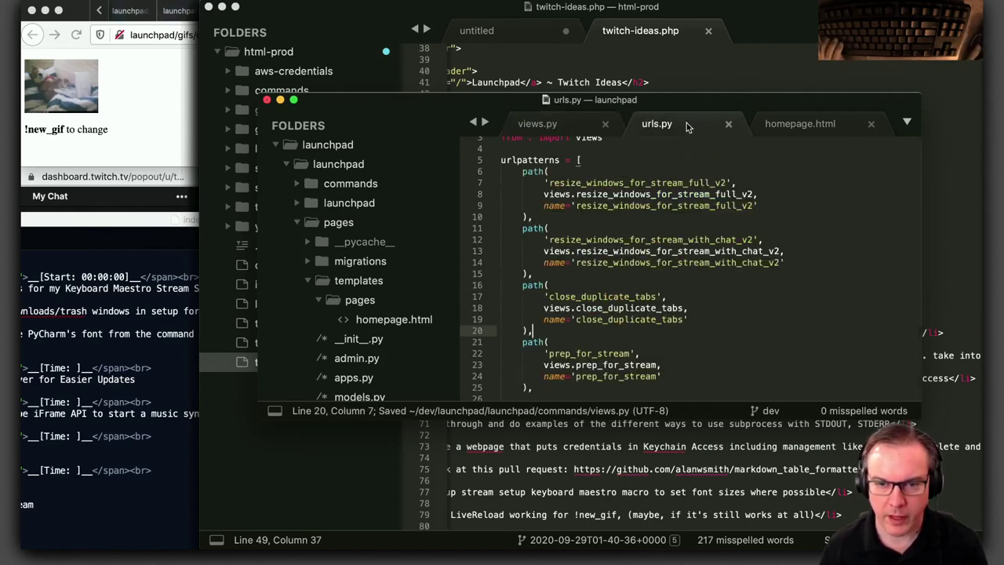
{"action": "scroll", "coordinate": [612, 312], "scroll_direction": "down", "scroll_amount": 2}
{"action": "double_click", "coordinate": [595, 281]}
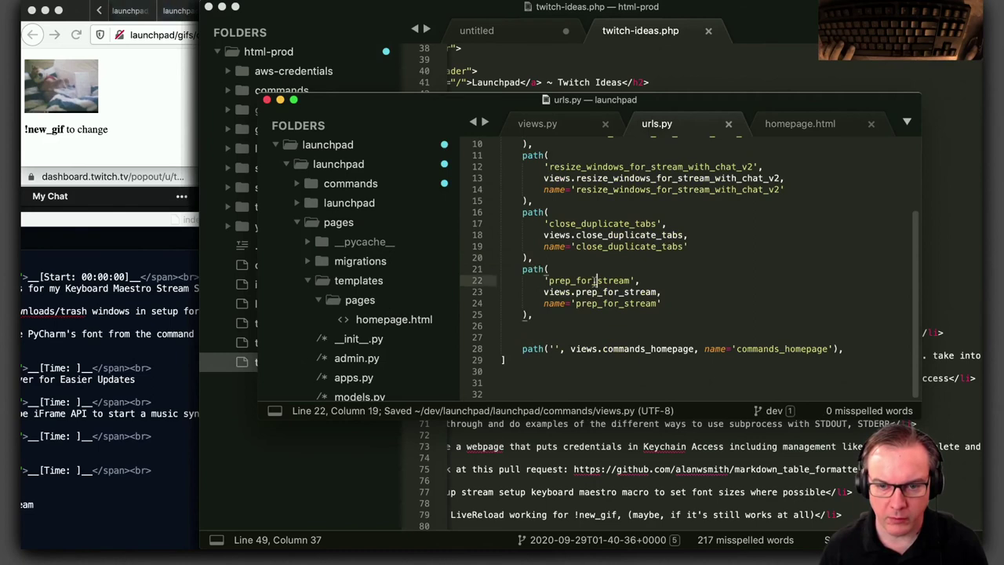
{"action": "key", "text": "super+v"}
{"action": "double_click", "coordinate": [598, 292]}
{"action": "key", "text": "super+v"}
{"action": "left_click", "coordinate": [603, 303]}
{"action": "double_click", "coordinate": [603, 303]}
{"action": "key", "text": "super+v"}
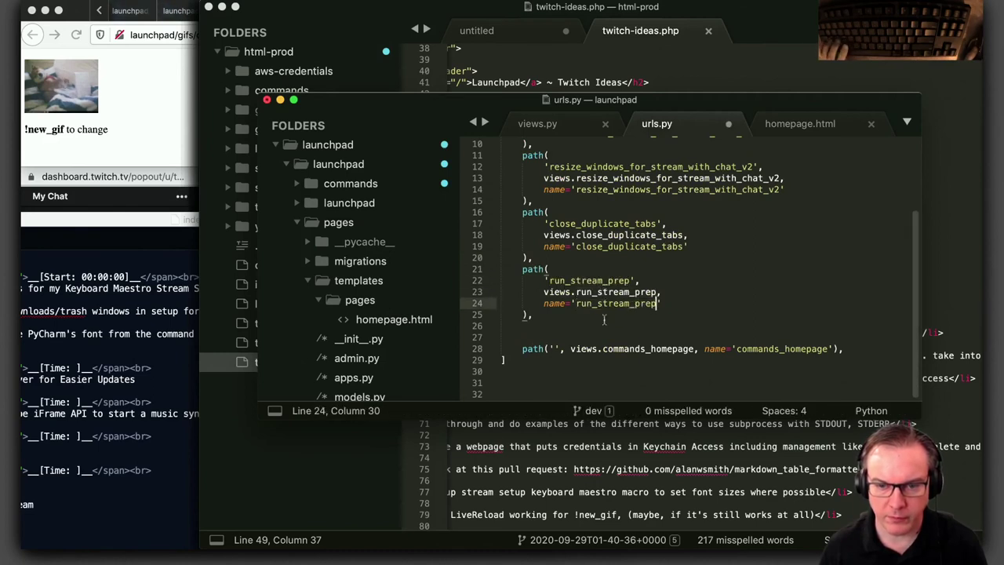
{"action": "left_click", "coordinate": [603, 314]}
{"action": "key", "text": "super+s"}
Switch to Safari, load 127.0.0.1:8000 in a new tab and test the Prep For Stream link, returning to the homepage
{"action": "key", "text": "super+Tab"}
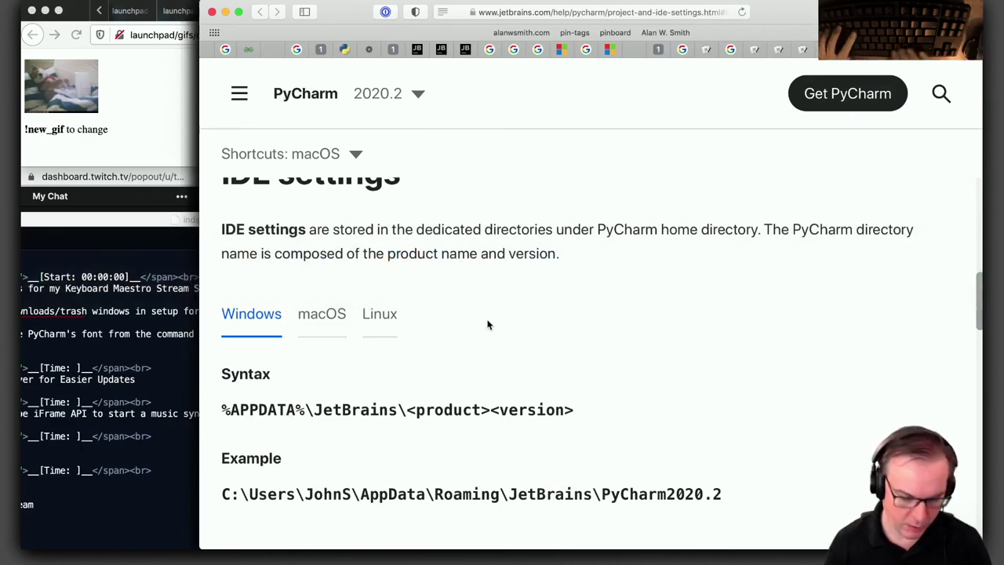
{"action": "key", "text": "super+t"}
{"action": "type", "text": "127.0.0.1:8000"}
{"action": "key", "text": "Return"}
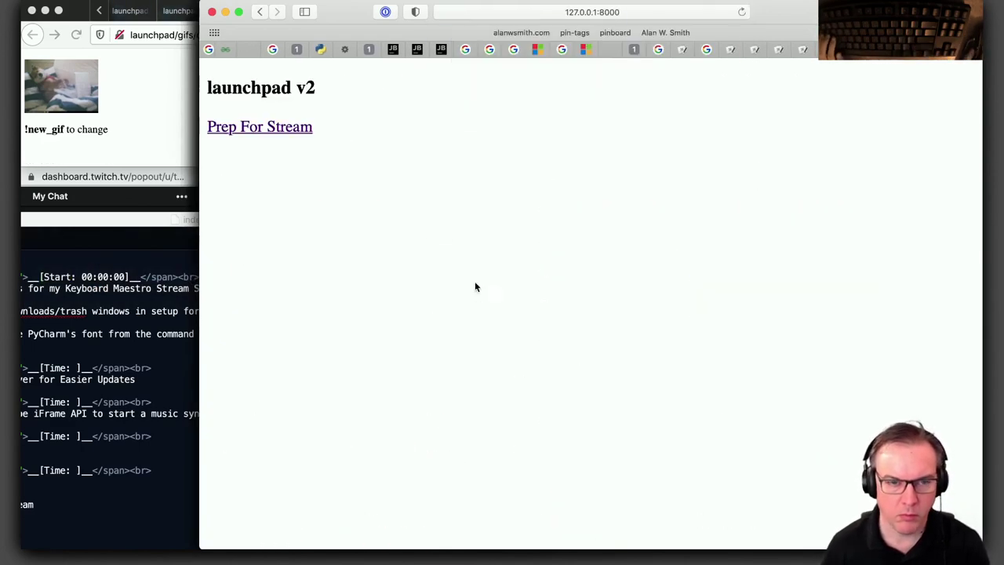
{"action": "left_click", "coordinate": [290, 135]}
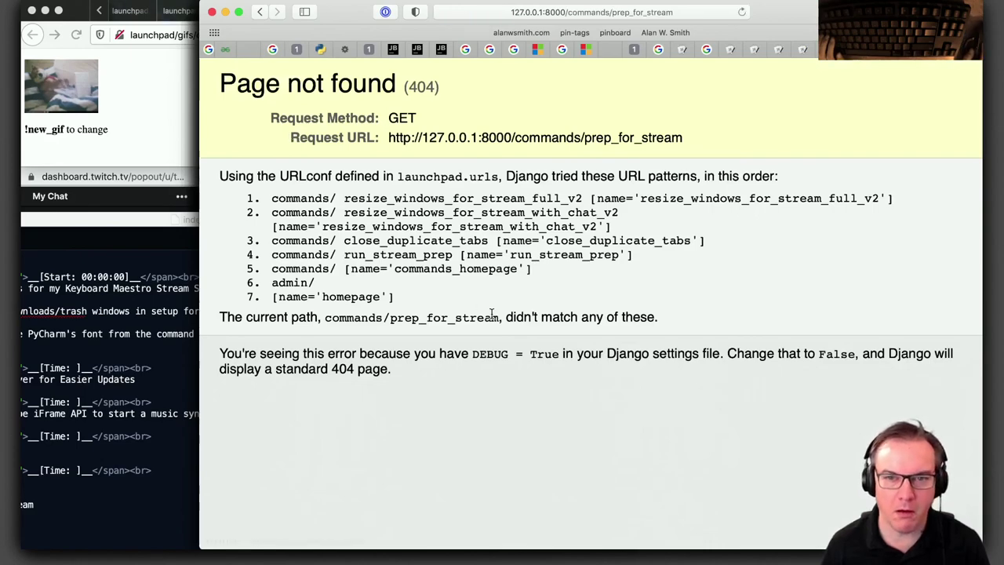
{"action": "key", "text": "super+bracketleft"}
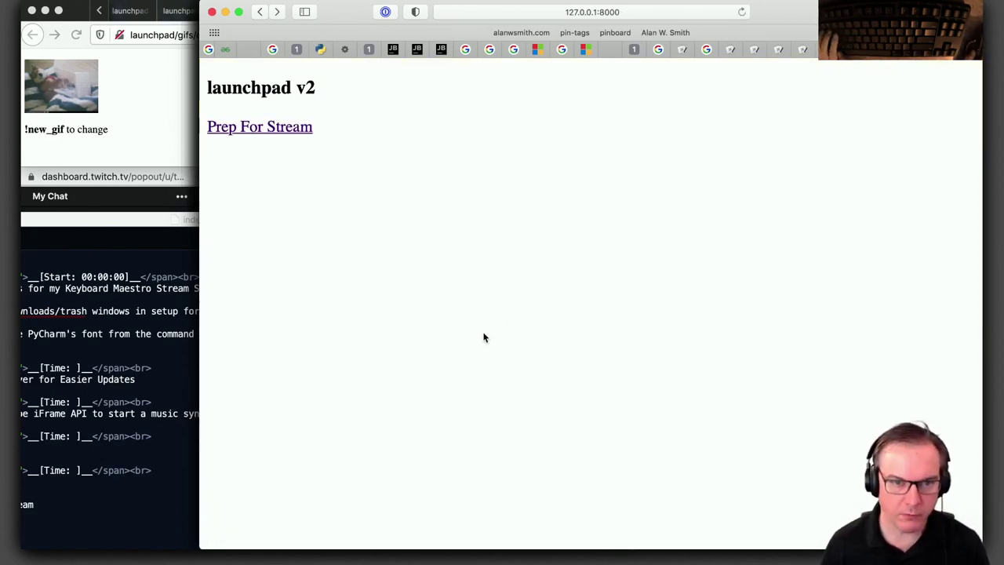
{"action": "left_click", "coordinate": [280, 130]}
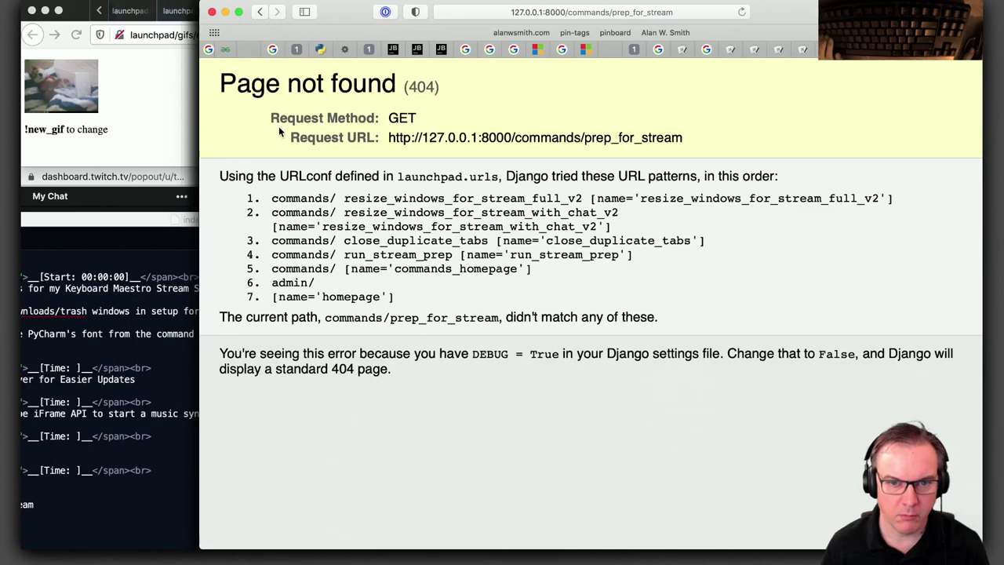
{"action": "key", "text": "super+bracketleft"}
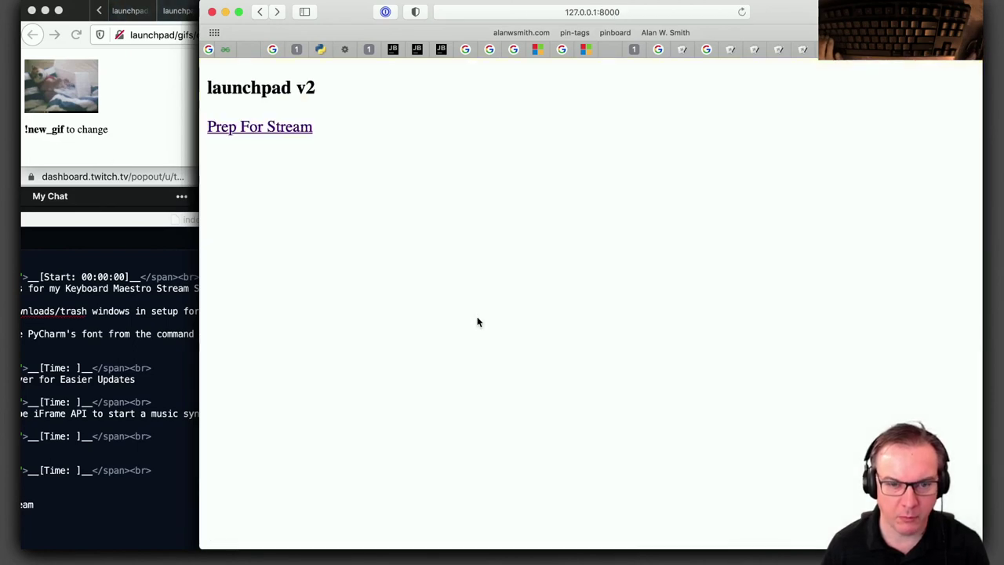
In Sublime Text, change the link target in homepage.html to /commands/run_stream_prep
{"action": "key", "text": "super+Tab"}
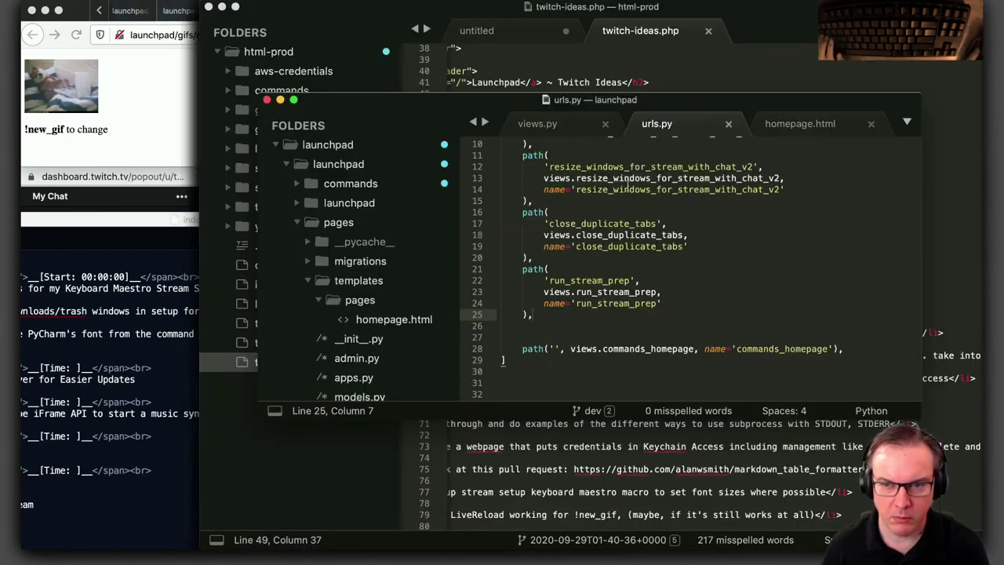
{"action": "left_click", "coordinate": [783, 128]}
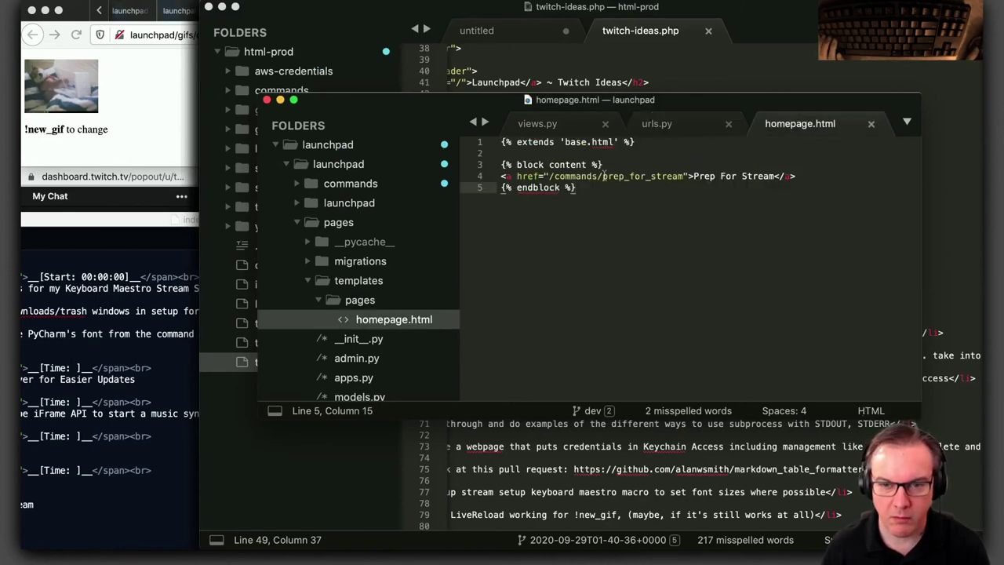
{"action": "left_click", "coordinate": [602, 176]}
{"action": "left_click", "coordinate": [682, 176], "text": "shift"}
{"action": "type", "text": "run_stream_prep"}
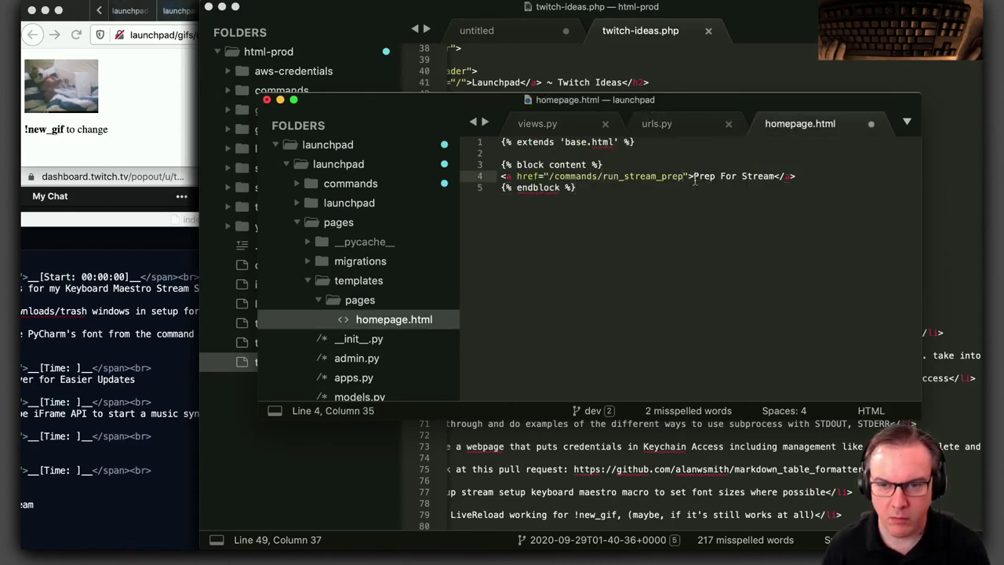
Change the link text in homepage.html to "Run Stream Prep", add a blank line at the end and save
{"action": "left_click", "coordinate": [776, 177], "text": "shift"}
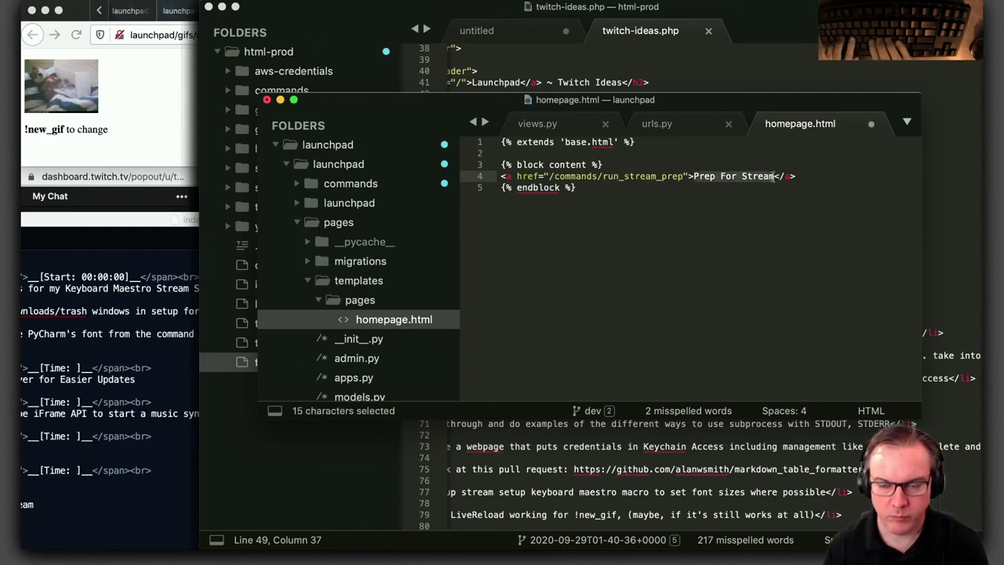
{"action": "type", "text": "T"}
{"action": "key", "text": "BackSpace"}
{"action": "type", "text": "Run Strea"}
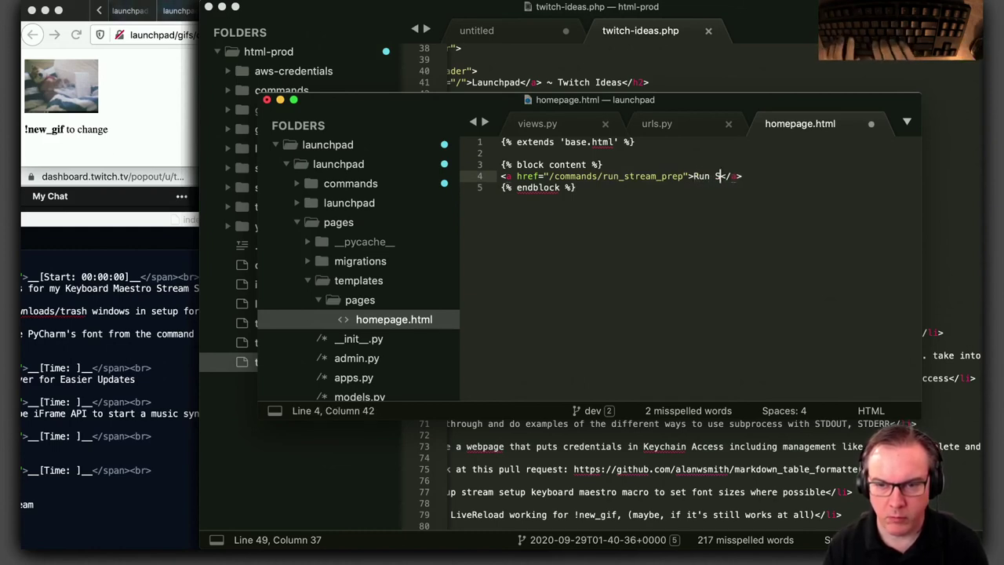
{"action": "type", "text": "m Prep"}
{"action": "key", "text": "Down"}
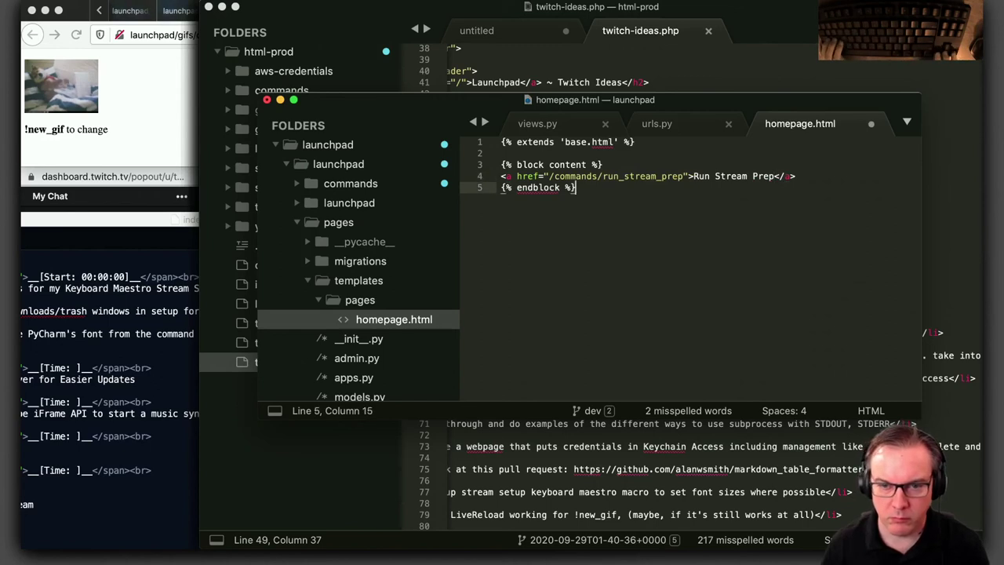
{"action": "key", "text": "Return"}
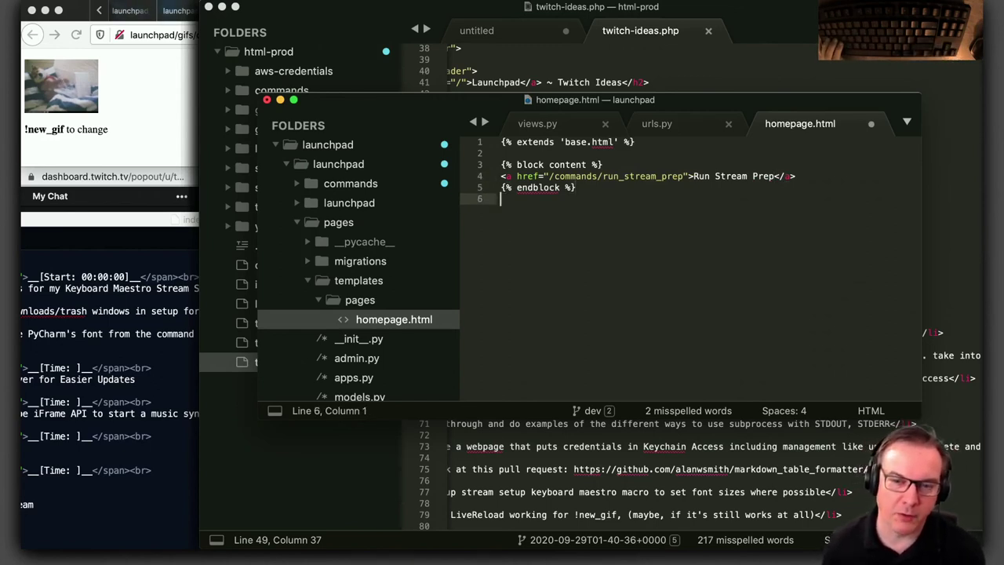
{"action": "key", "text": "super+s"}
Reload the launchpad homepage in Safari and test the Run Stream Prep link
{"action": "key", "text": "super+Tab"}
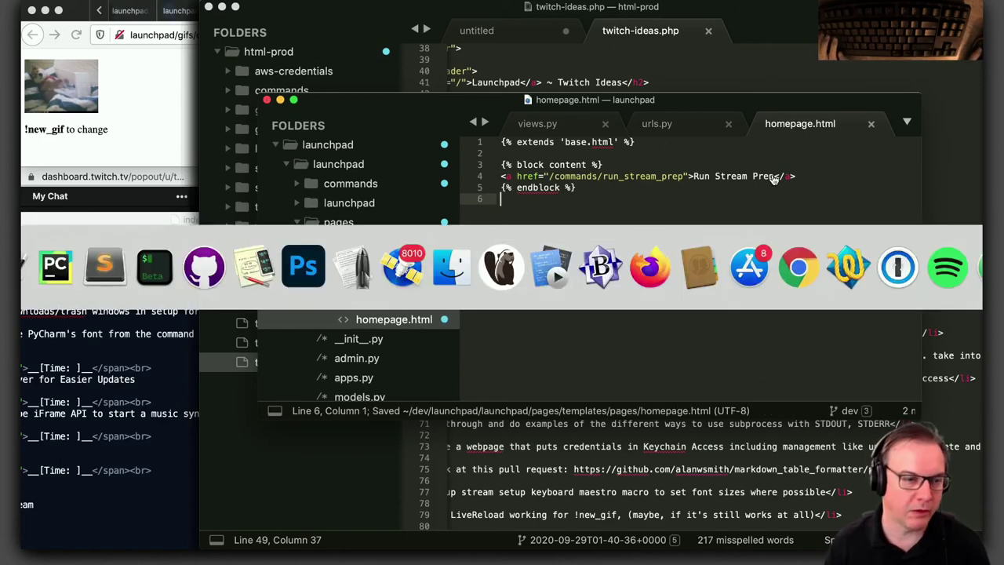
{"action": "key", "text": "super+r"}
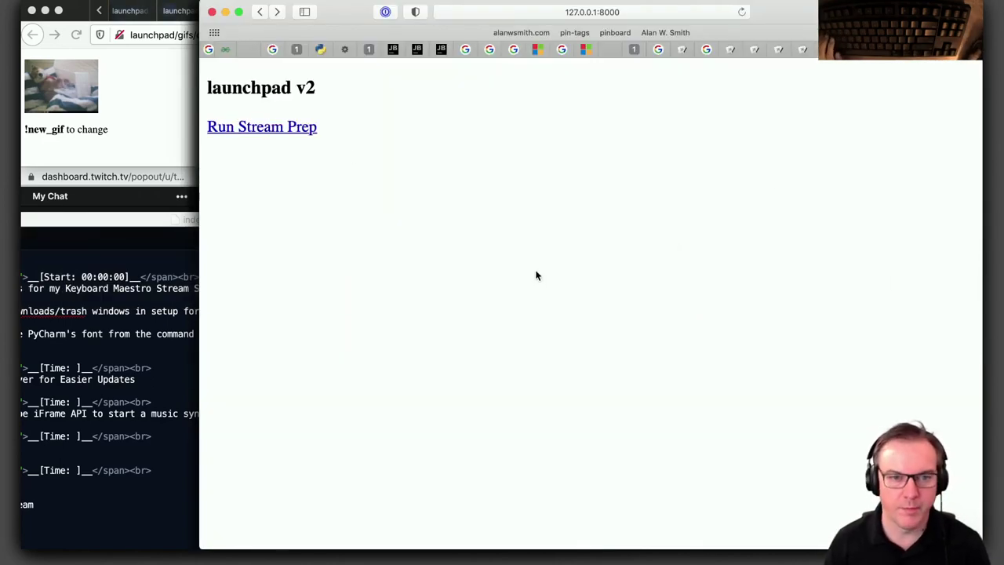
{"action": "left_click", "coordinate": [305, 132]}
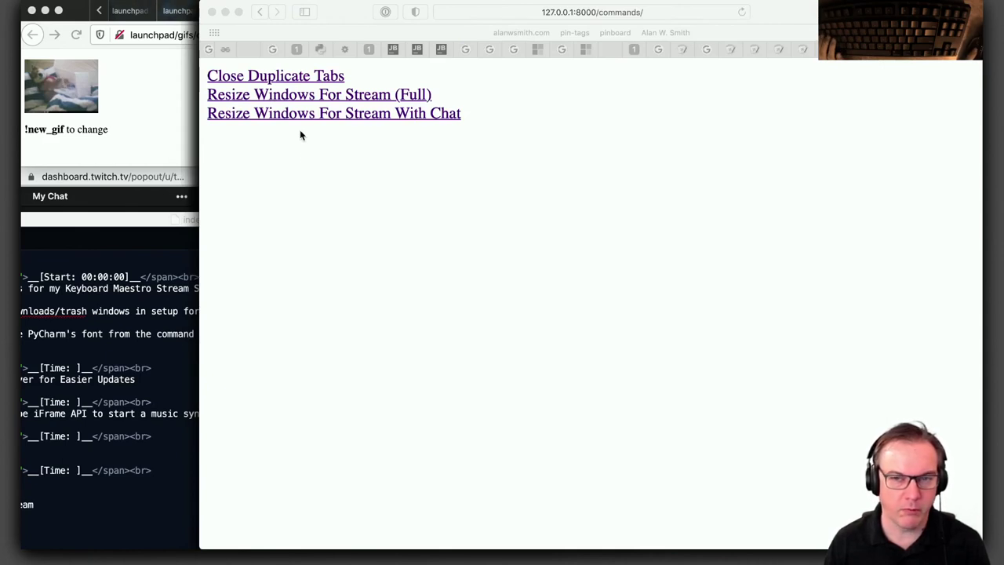
Copy the macro name _Run-Stream-Prep_ from Keyboard Maestro and paste it over the name in the kmtrigger URL of run_stream_prep in views.py
{"action": "key", "text": "super+Tab"}
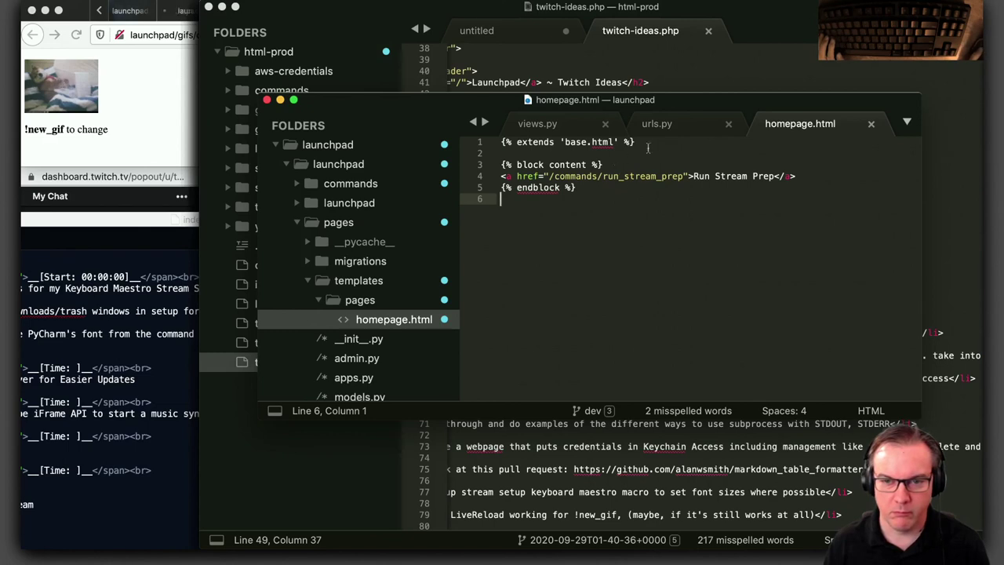
{"action": "key", "text": "ctrl+Tab"}
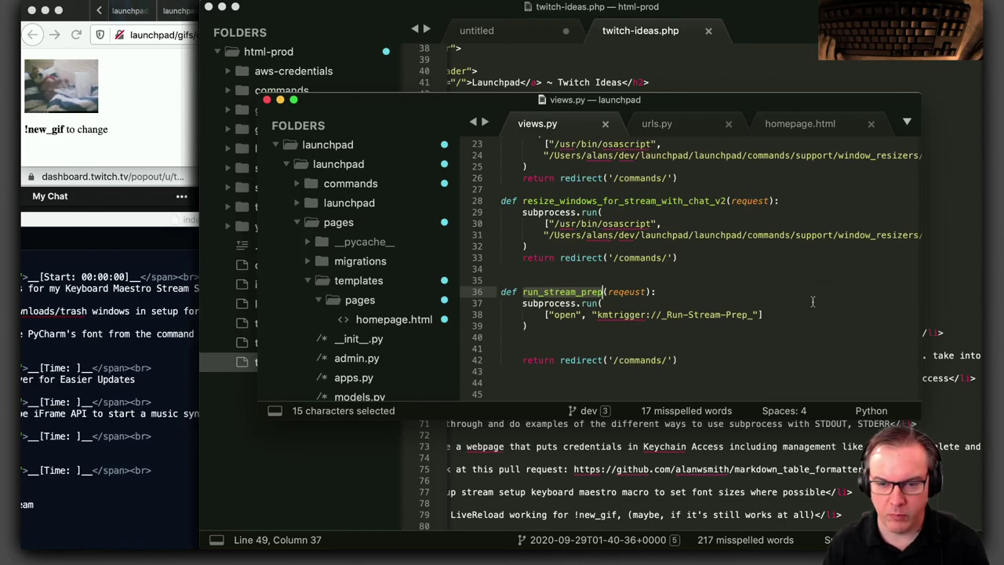
{"action": "key", "text": "super+Tab"}
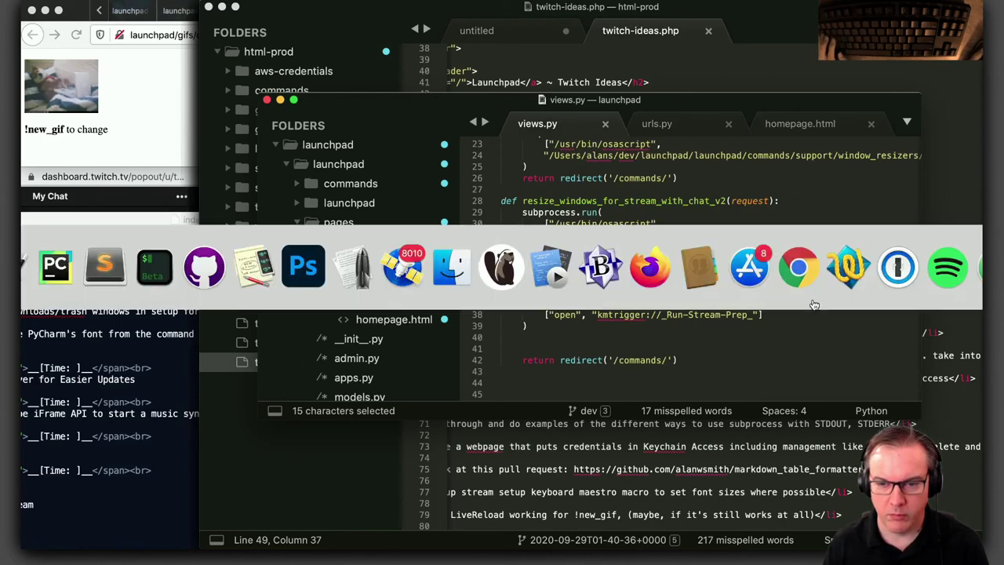
{"action": "left_click", "coordinate": [39, 299]}
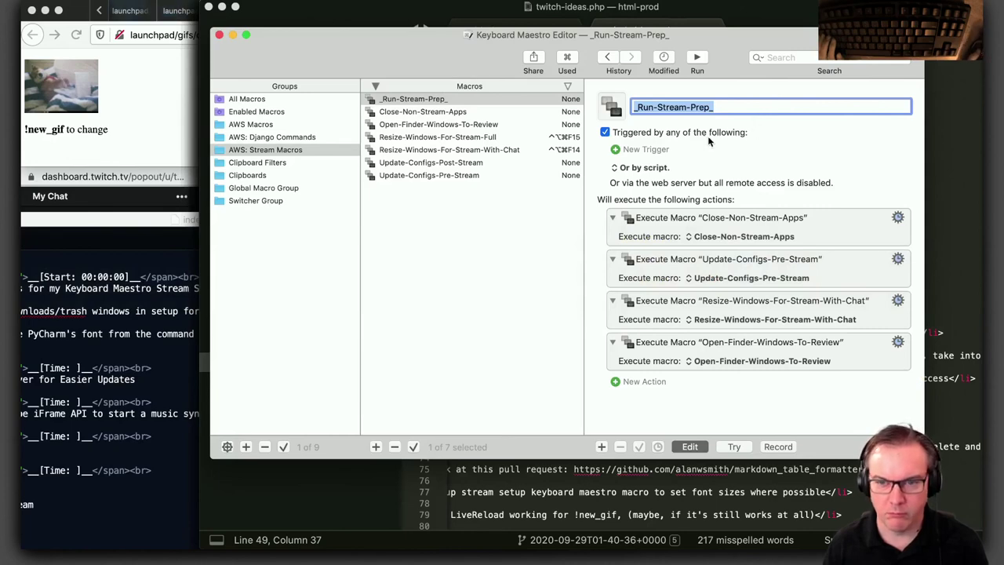
{"action": "triple_click", "coordinate": [740, 105]}
{"action": "key", "text": "super+c"}
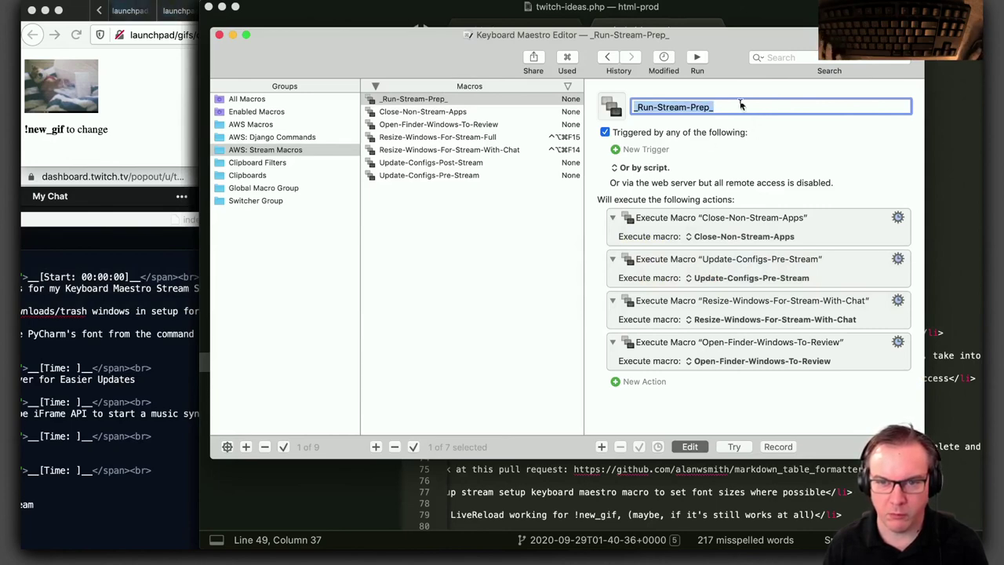
{"action": "key", "text": "super+Tab"}
{"action": "left_click", "coordinate": [660, 315]}
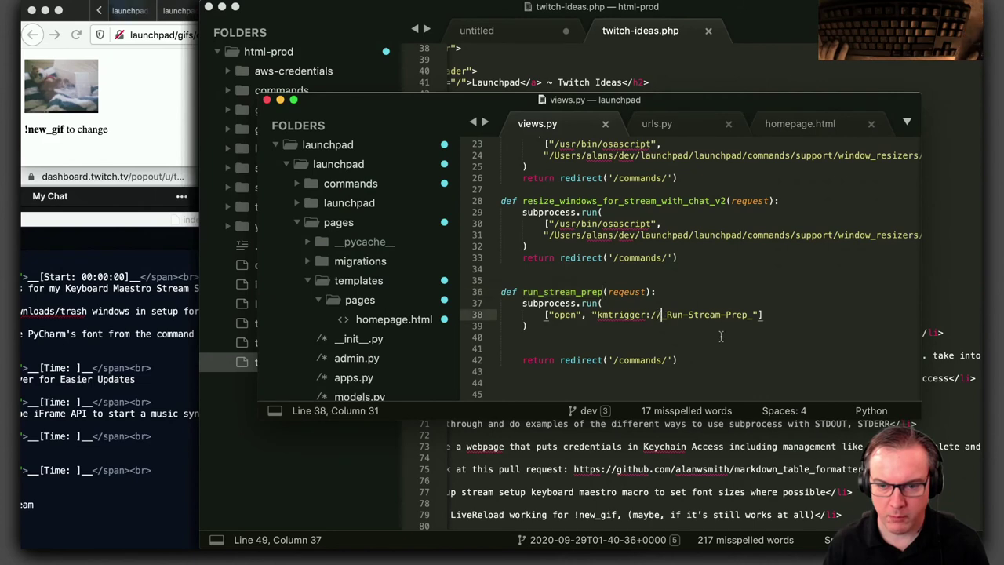
{"action": "key", "text": "shift+super+Right"}
{"action": "key", "text": "shift+Left"}
{"action": "key", "text": "shift+Left"}
{"action": "key", "text": "super+v"}
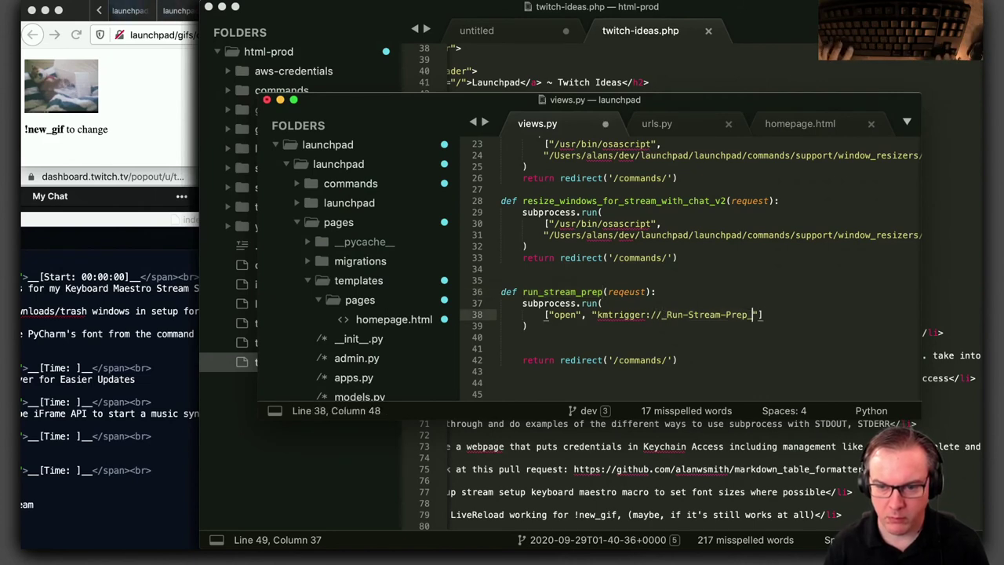
{"action": "key", "text": "Down"}
{"action": "key", "text": "Down"}
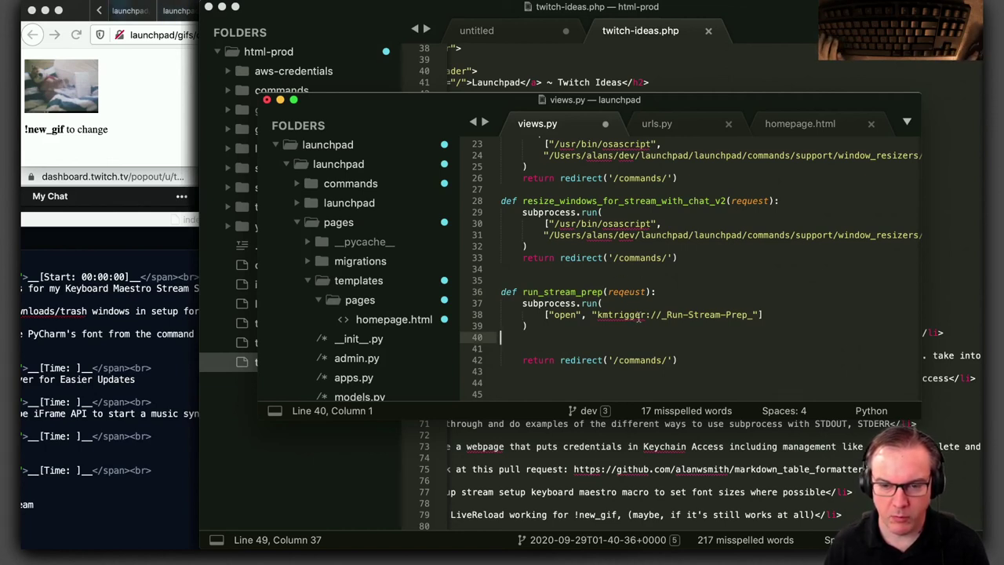
Check the redirect path in run_stream_prep and return to the launchpad homepage in Safari
{"action": "double_click", "coordinate": [653, 360]}
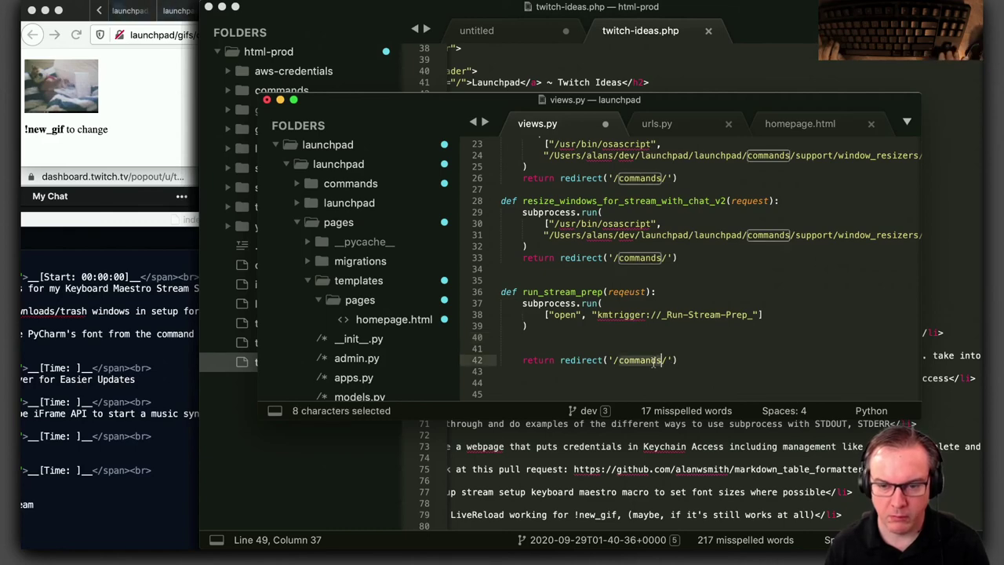
{"action": "key", "text": "super+Tab"}
{"action": "key", "text": "super+Tab"}
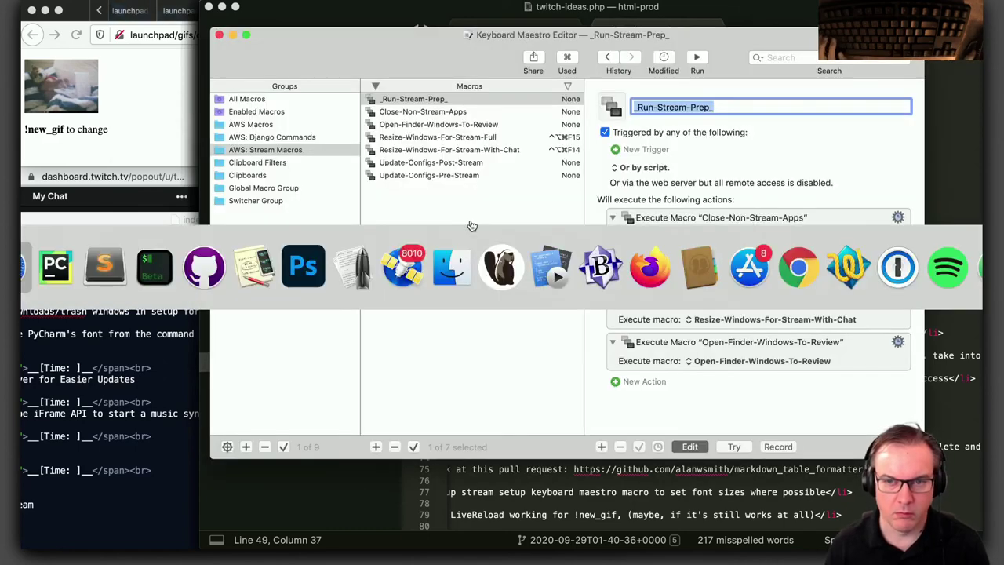
{"action": "left_click", "coordinate": [408, 114]}
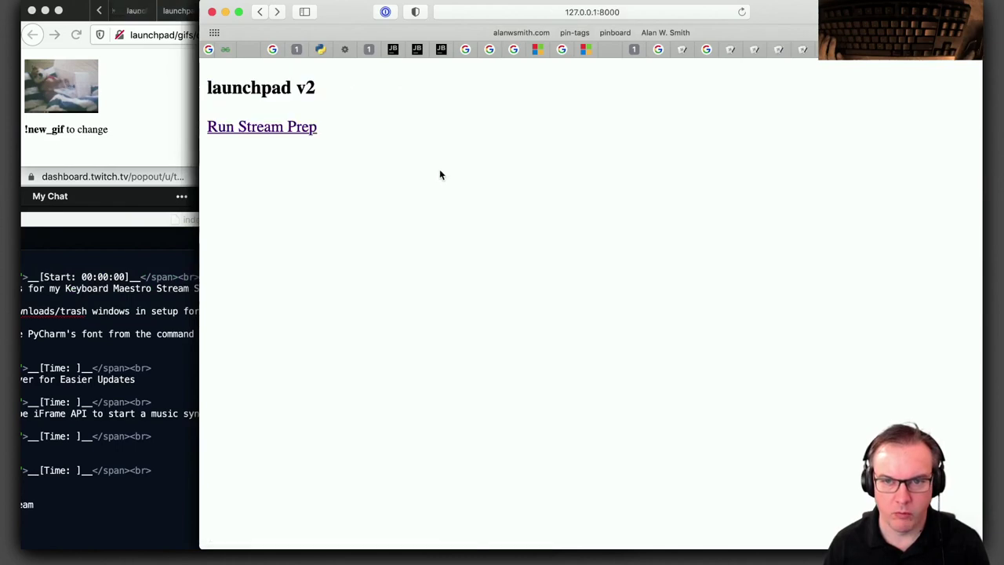
Test the Run Stream Prep link, and remove the underscores around Run-Stream-Prep in the kmtrigger URL of views.py and save
{"action": "left_click", "coordinate": [256, 134]}
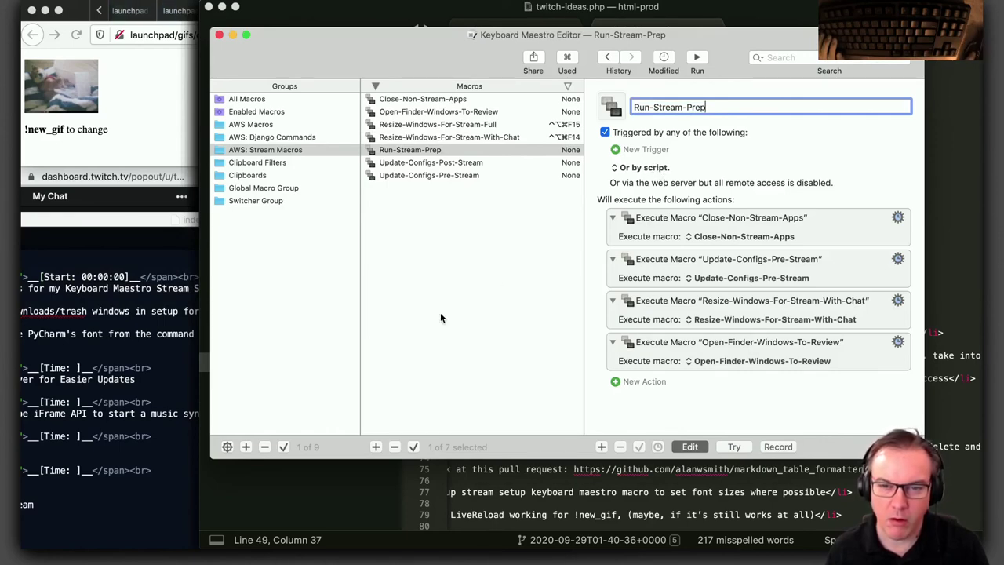
{"action": "key", "text": "super+w"}
{"action": "left_click", "coordinate": [666, 315]}
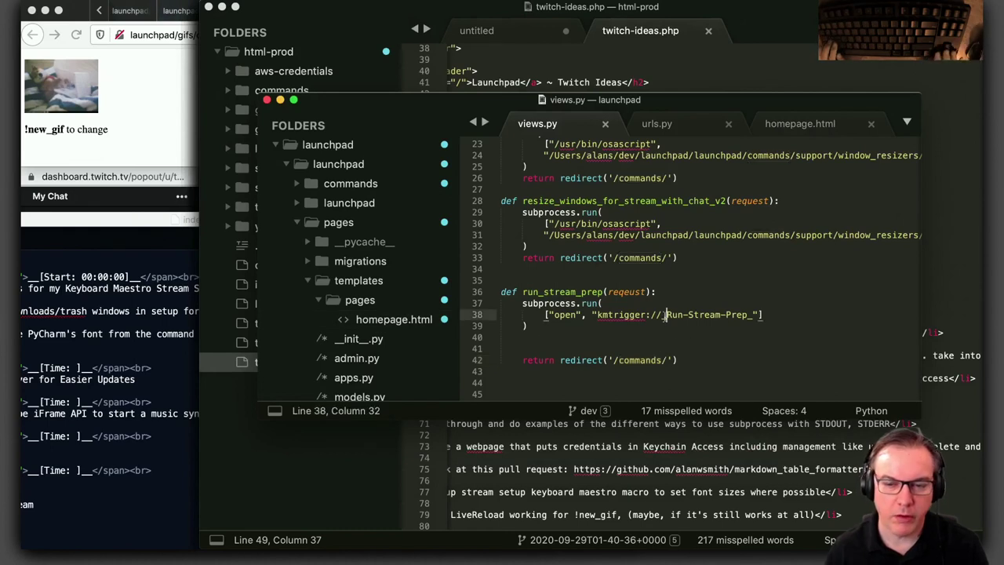
{"action": "key", "text": "shift+Right"}
{"action": "key", "text": "BackSpace"}
{"action": "key", "text": "super+Right"}
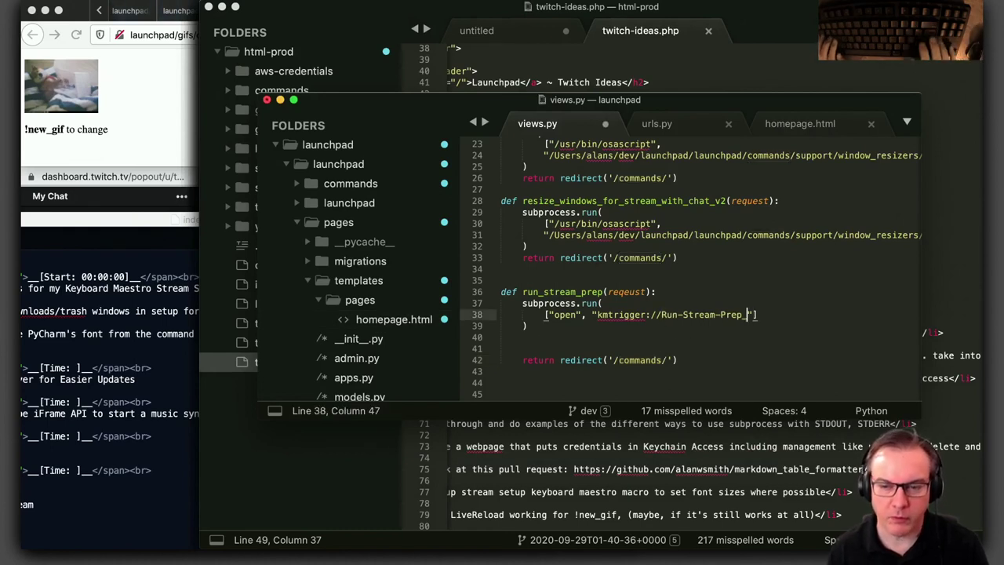
{"action": "key", "text": "Left"}
{"action": "key", "text": "Left"}
{"action": "key", "text": "BackSpace"}
{"action": "key", "text": "super+s"}
Return to the launchpad homepage in Safari and test the Run Stream Prep link with the saved URL
{"action": "key", "text": "super+Tab"}
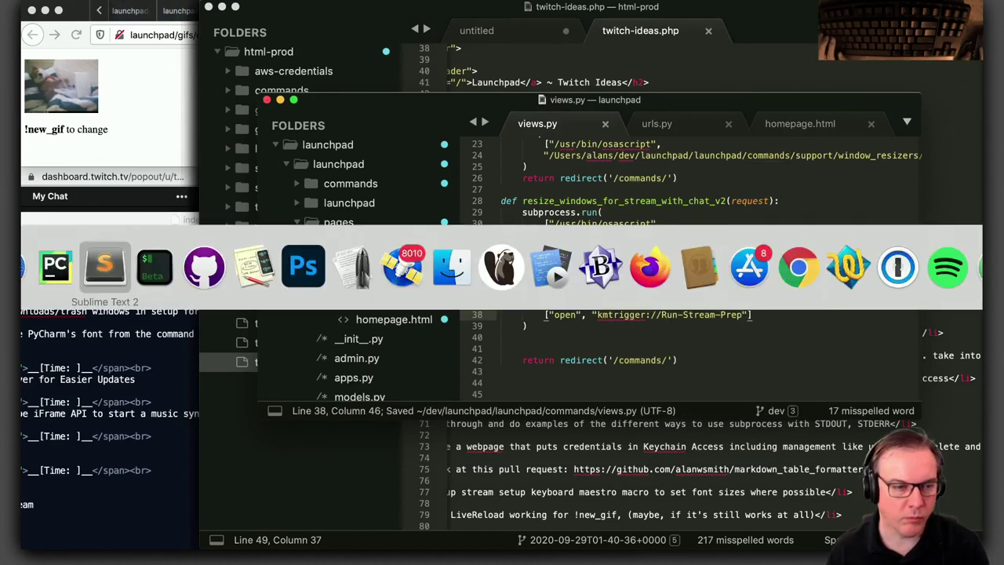
{"action": "key", "text": "super+shift+Tab"}
{"action": "key", "text": "super+["}
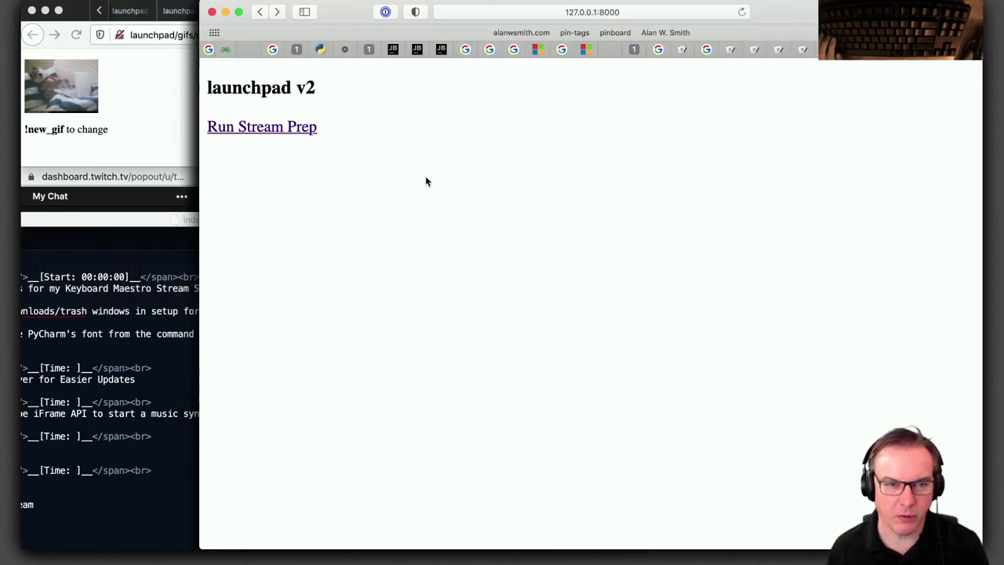
{"action": "left_click", "coordinate": [271, 131]}
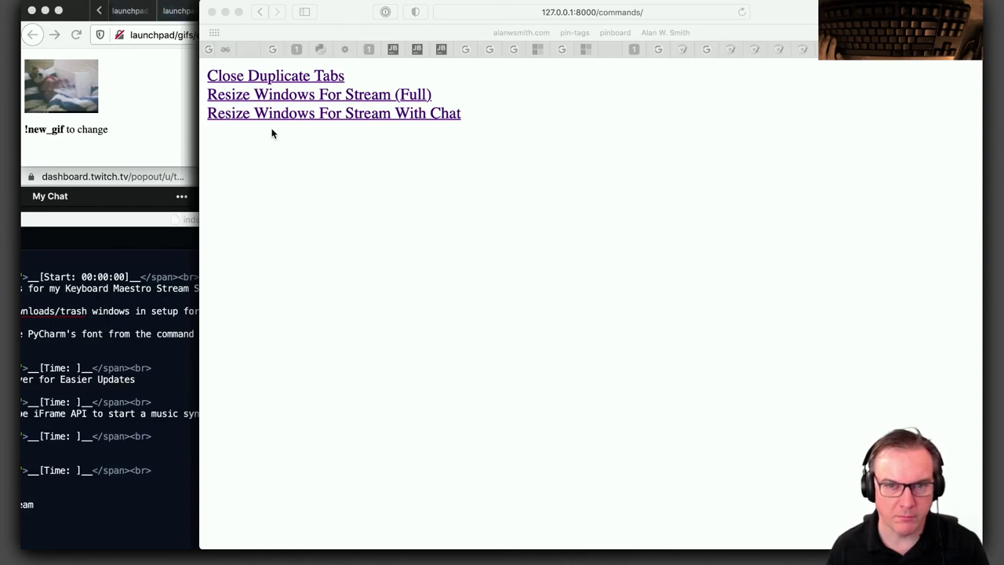
{"action": "left_click", "coordinate": [299, 199]}
Switch to Keyboard Maestro and show the URL trigger examples for the Run-Stream-Prep macro
{"action": "key", "text": "super+Tab"}
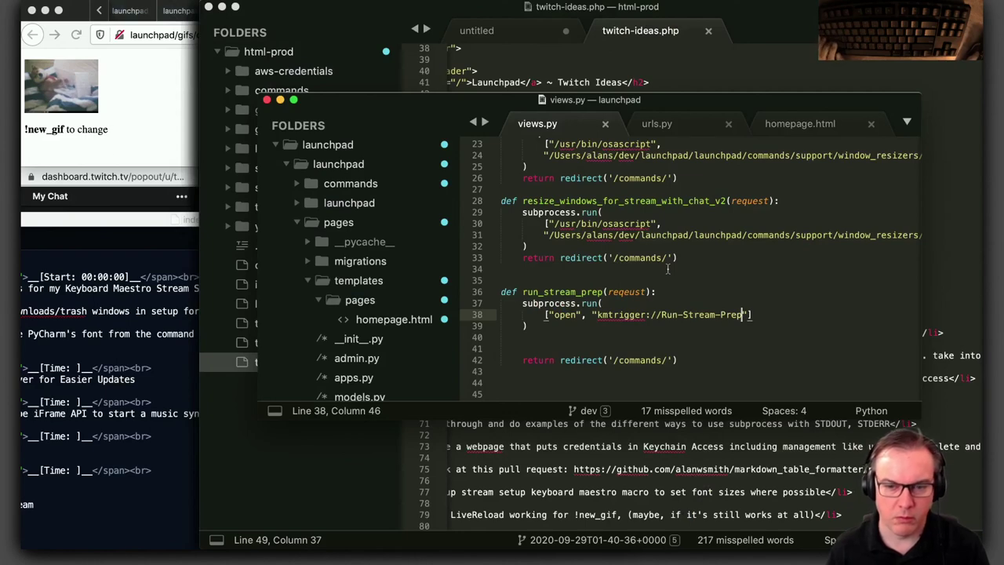
{"action": "key", "text": "super+Tab"}
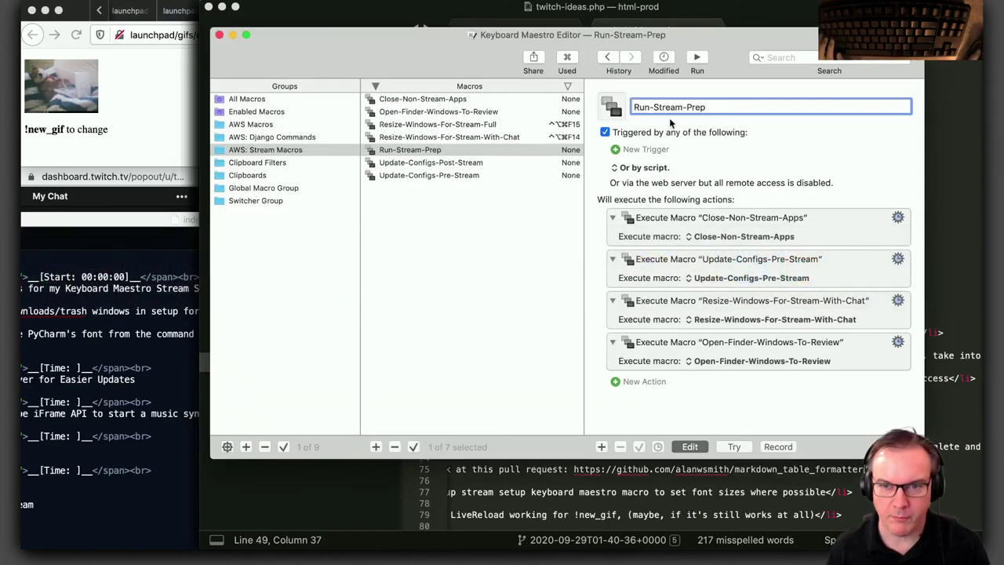
{"action": "left_click", "coordinate": [640, 167]}
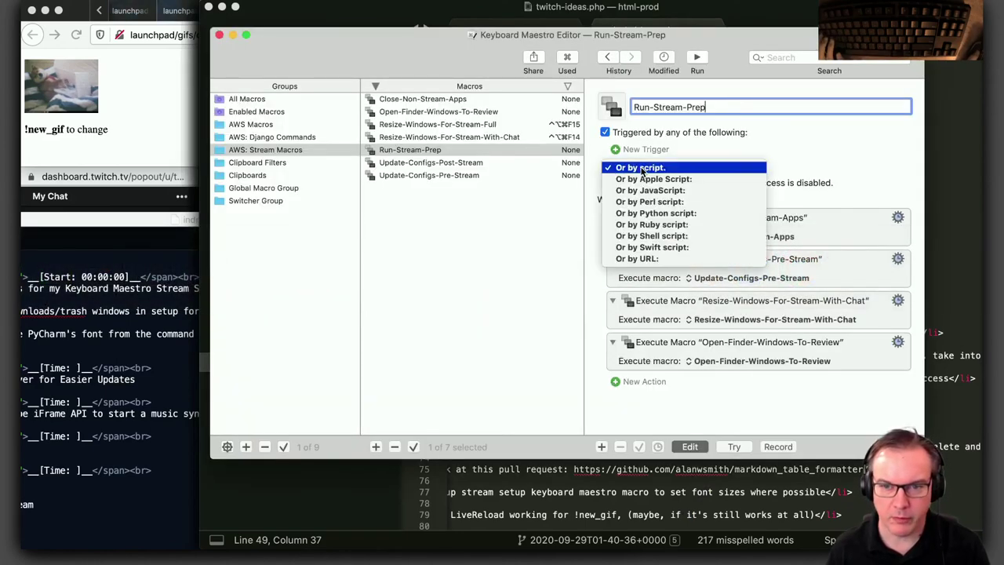
{"action": "left_click", "coordinate": [649, 259]}
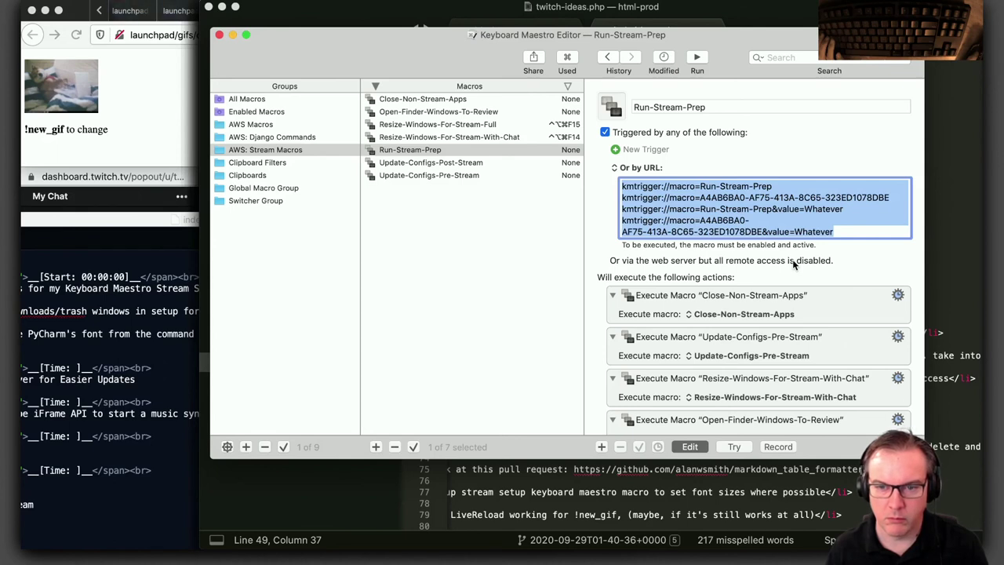
Disable and re-enable the Run-Stream-Prep macro, and check the settings of the AWS: Stream Macros group
{"action": "left_click", "coordinate": [605, 134]}
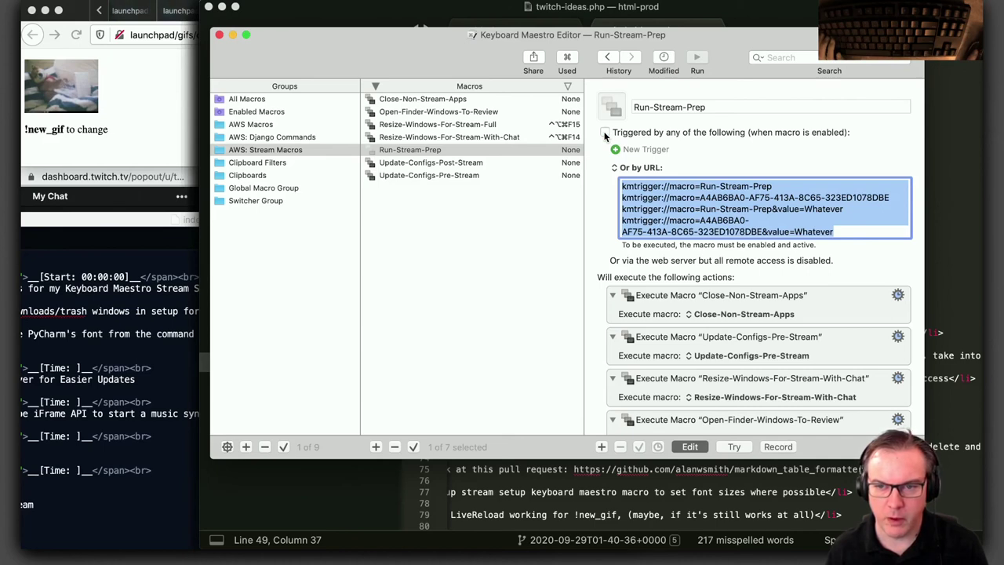
{"action": "left_click", "coordinate": [604, 133]}
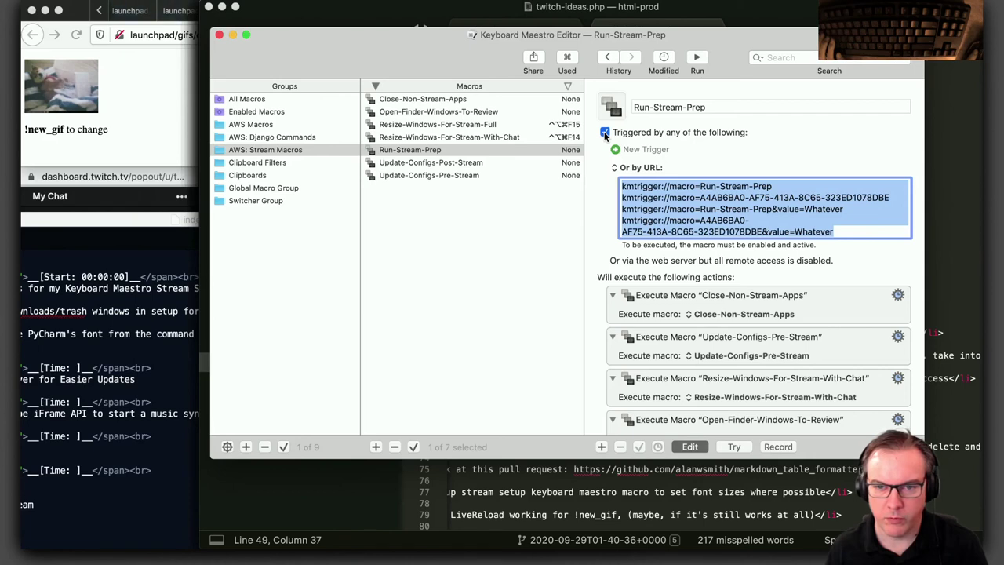
{"action": "left_click", "coordinate": [436, 153]}
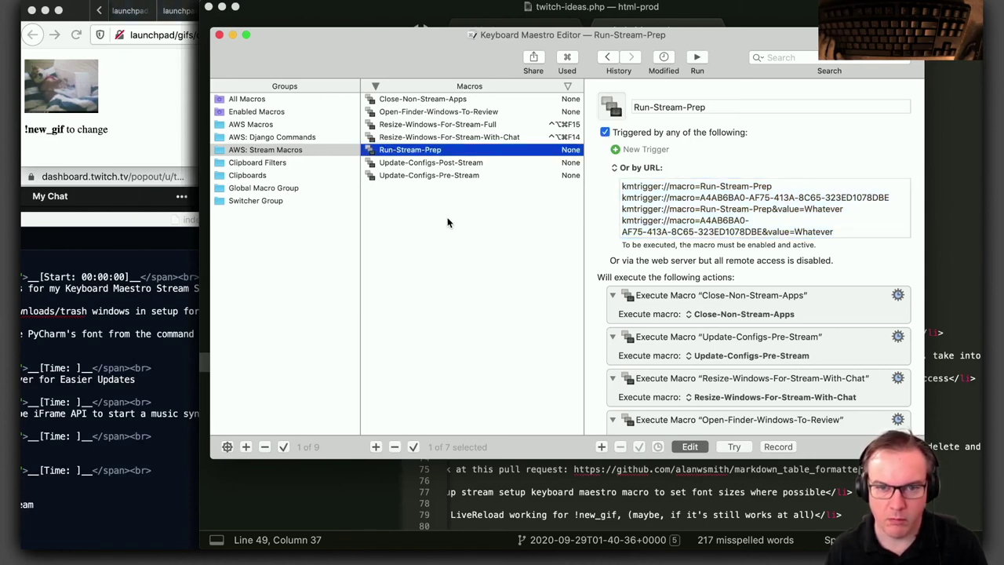
{"action": "left_click", "coordinate": [438, 176]}
{"action": "left_click", "coordinate": [437, 150]}
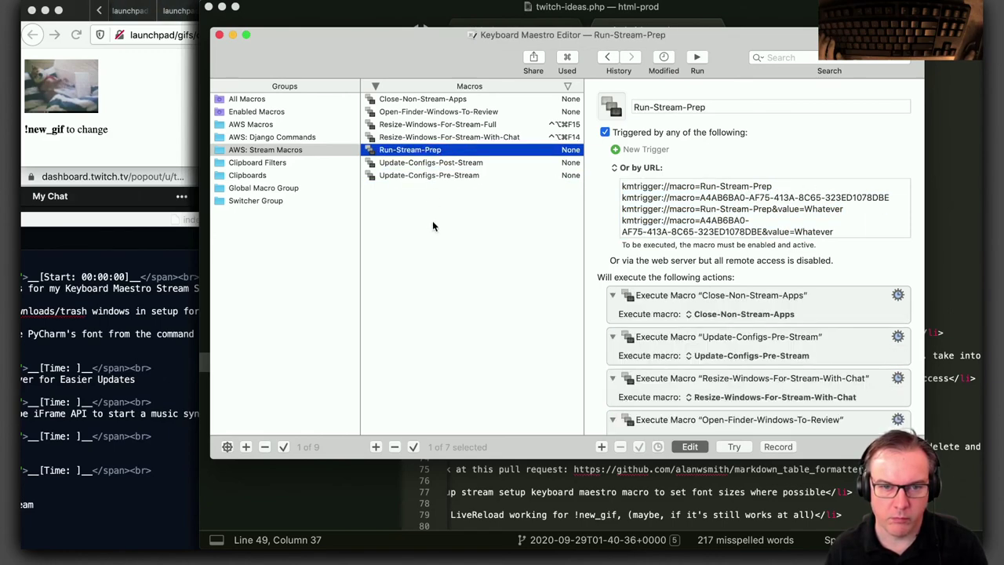
{"action": "left_click", "coordinate": [271, 150]}
{"action": "left_click", "coordinate": [267, 163]}
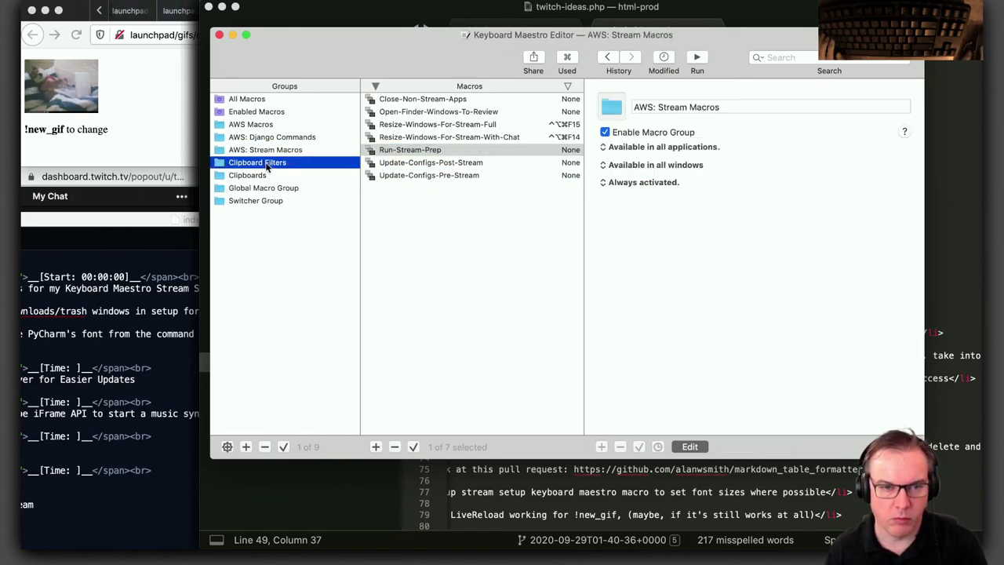
{"action": "left_click", "coordinate": [274, 152]}
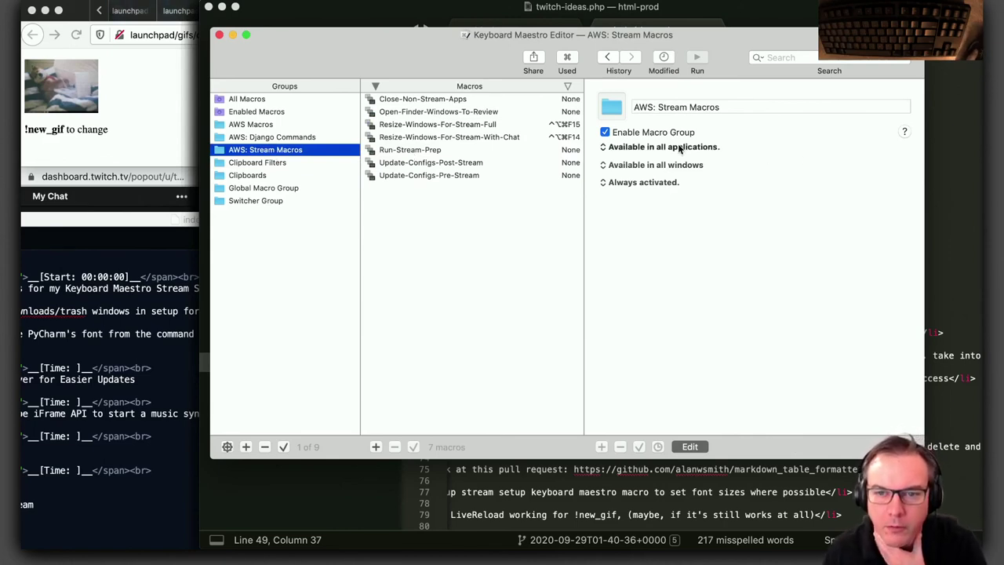
Rename the Run-Stream-Prep macro as _Run-Stream-Prep_
{"action": "double_click", "coordinate": [441, 153]}
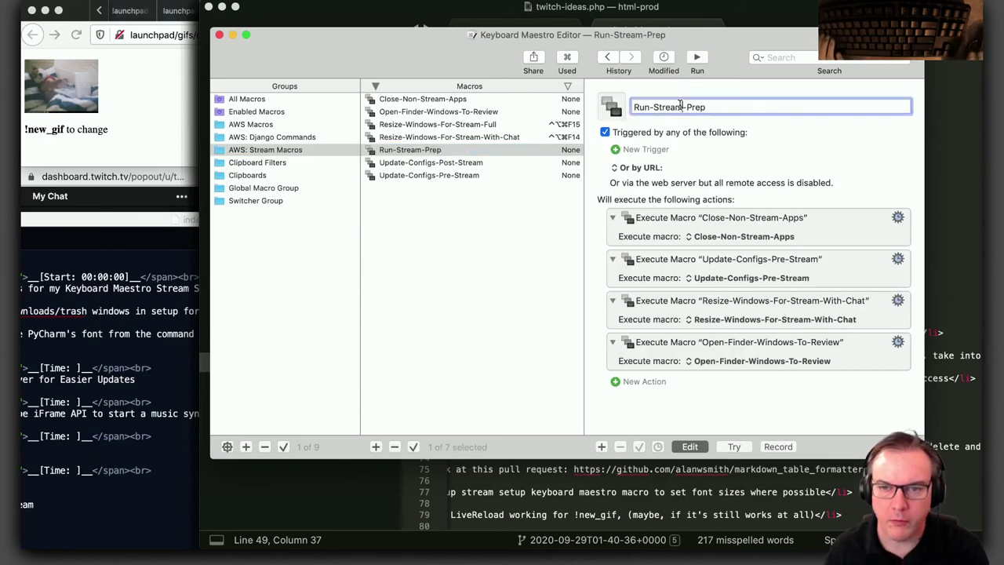
{"action": "type", "text": "_"}
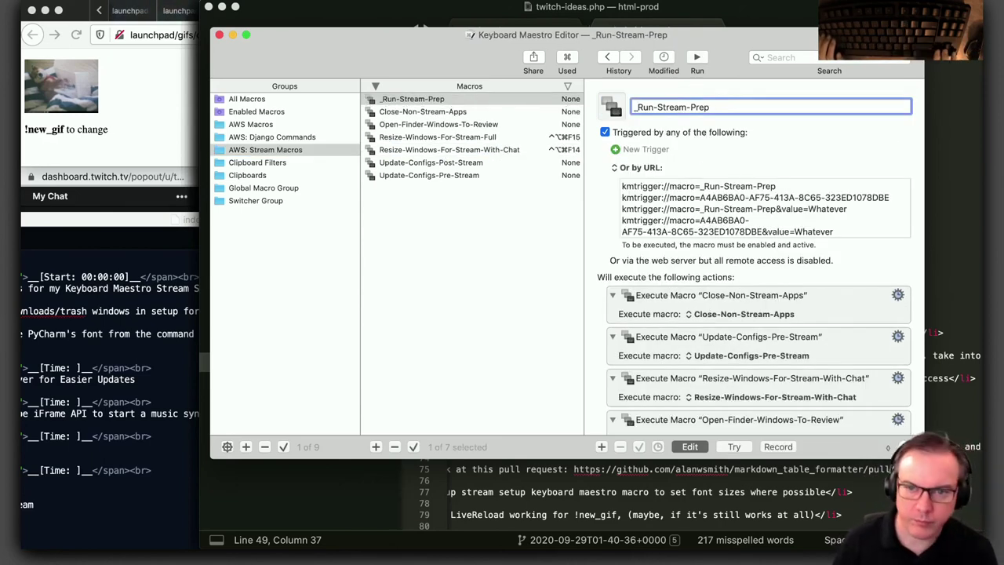
{"action": "type", "text": "_"}
{"action": "key", "text": "Return"}
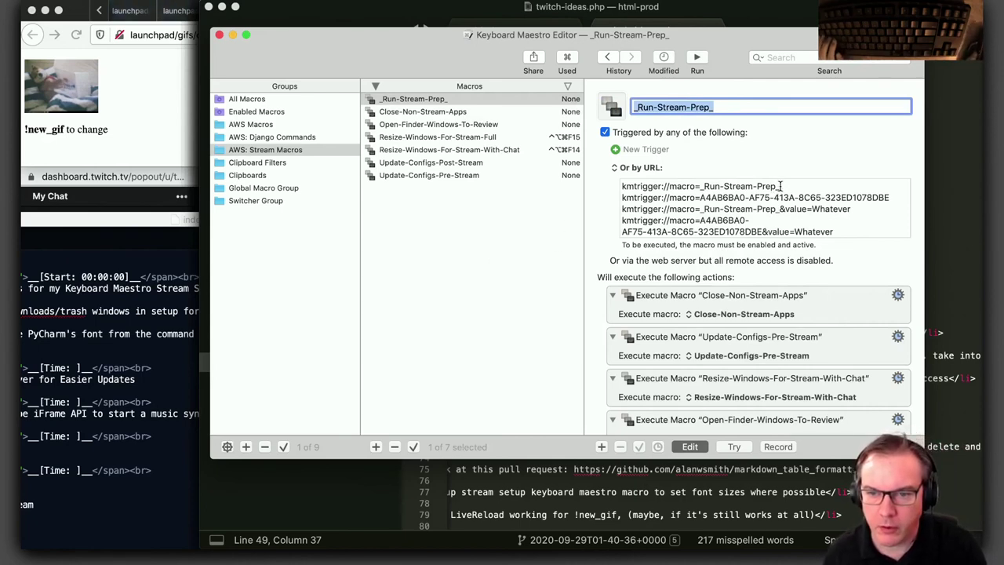
Copy kmtrigger://macro=_Run-Stream-Prep_ from Keyboard Maestro and paste it over the kmtrigger URL of run_stream_prep in views.py
{"action": "left_click_drag", "start_coordinate": [781, 186], "coordinate": [601, 186]}
{"action": "key", "text": "super+c"}
{"action": "key", "text": "super+Tab"}
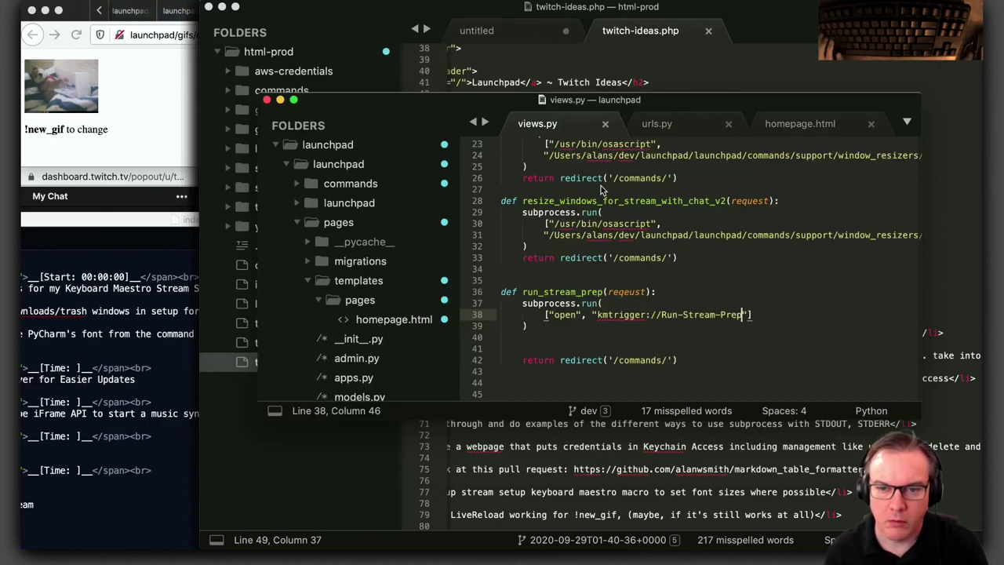
{"action": "left_click_drag", "start_coordinate": [598, 314], "coordinate": [744, 314]}
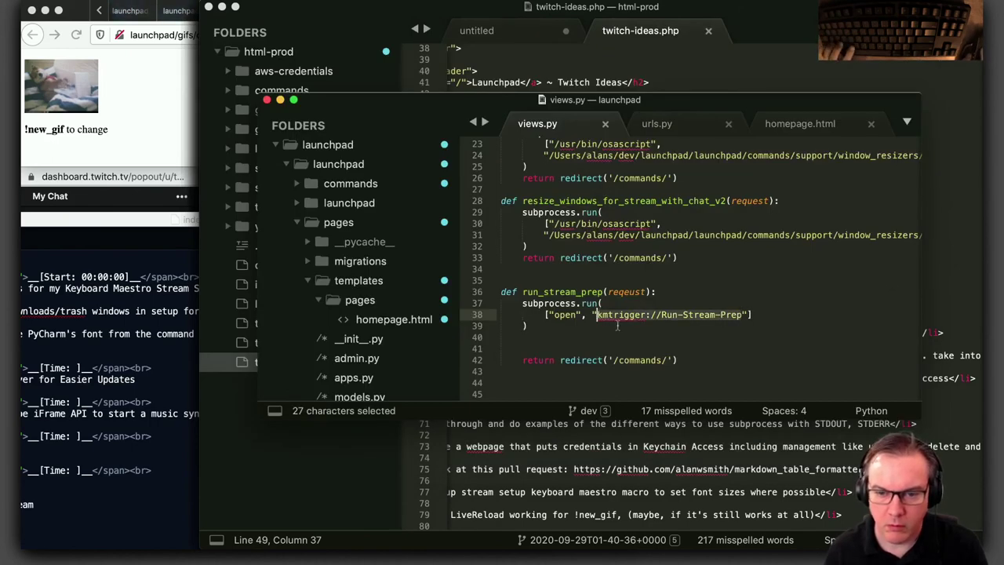
{"action": "key", "text": "super+v"}
{"action": "key", "text": "super+z"}
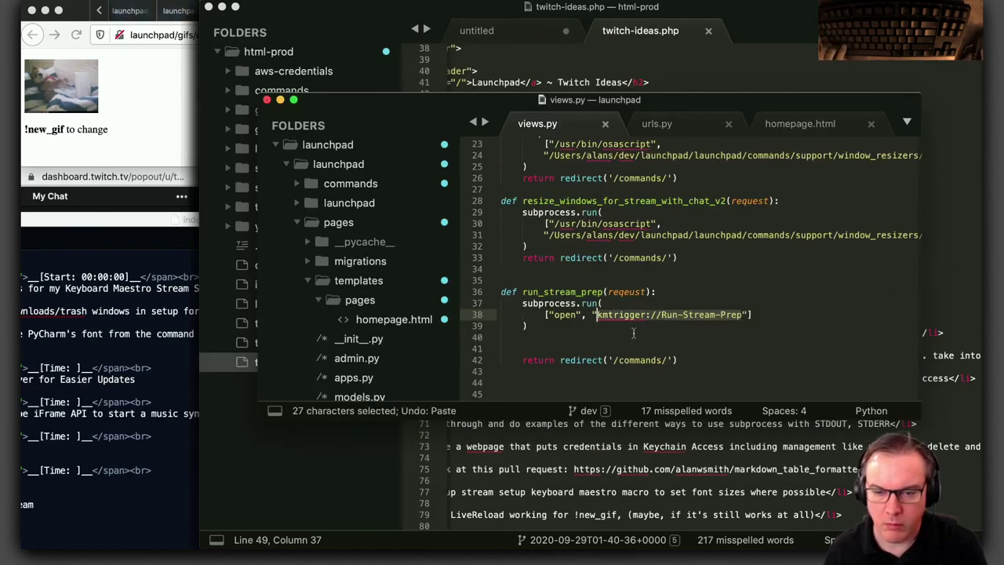
{"action": "key", "text": "super+v"}
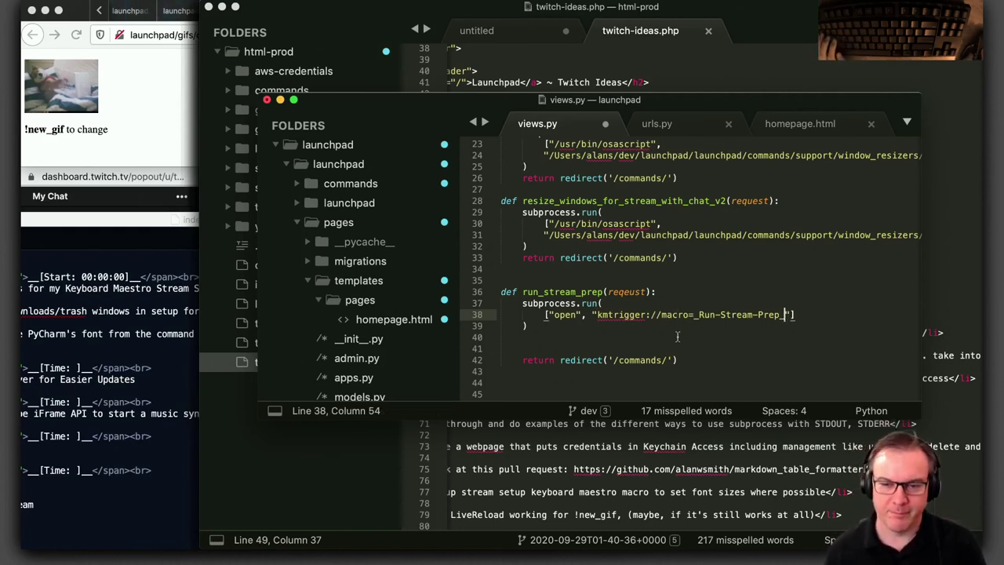
Undo the edits in views.py back to the original kmtrigger URL for comparison, and redo them up to the pasted URL
{"action": "key", "text": "super+z"}
{"action": "key", "text": "super+z"}
{"action": "key", "text": "super+z"}
{"action": "key", "text": "super+z"}
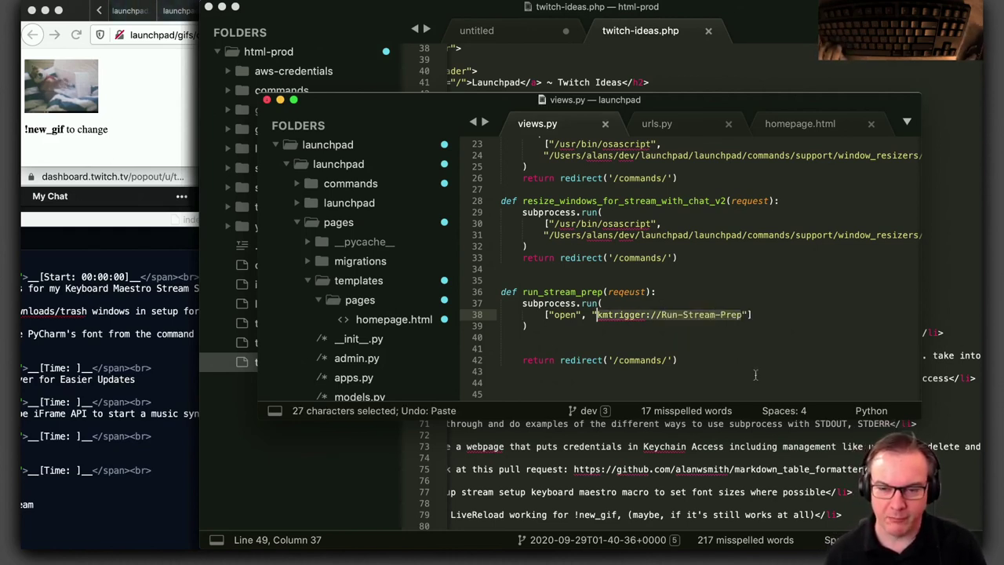
{"action": "key", "text": "super+z"}
{"action": "key", "text": "super+z"}
{"action": "key", "text": "super+z"}
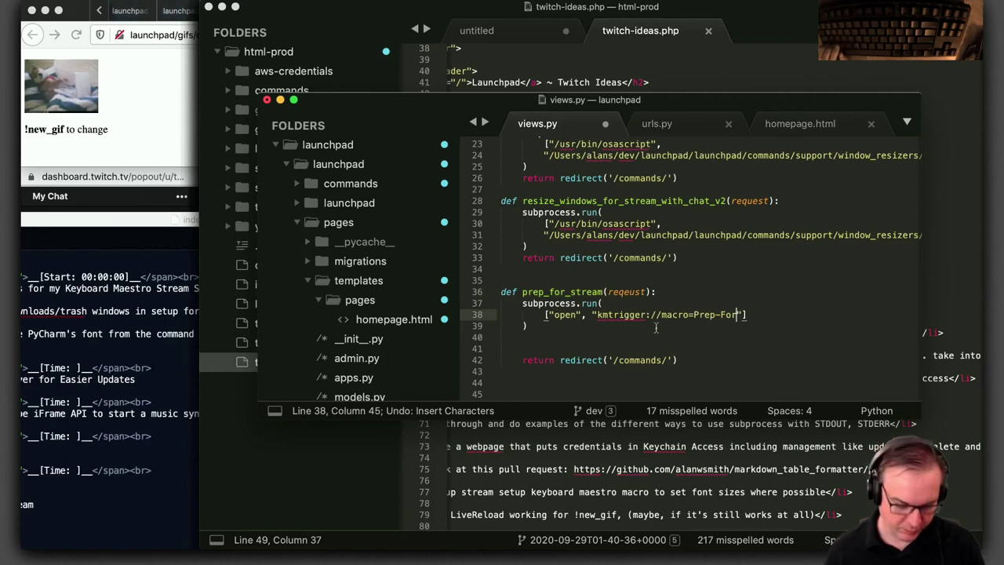
{"action": "key", "text": "super+shift+z"}
{"action": "key", "text": "super+shift+z"}
{"action": "key", "text": "super+shift+z"}
{"action": "key", "text": "super+shift+z"}
{"action": "key", "text": "super+shift+z"}
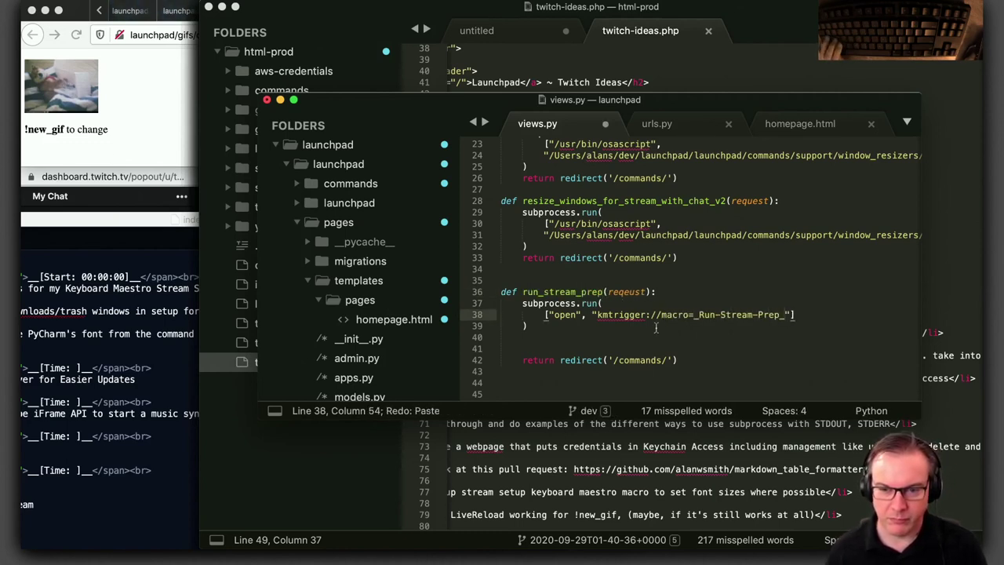
Save views.py and set the script trigger option of _Run-Stream-Prep_ in Keyboard Maestro back to "Or by script"
{"action": "key", "text": "super+s"}
{"action": "left_click", "coordinate": [620, 168]}
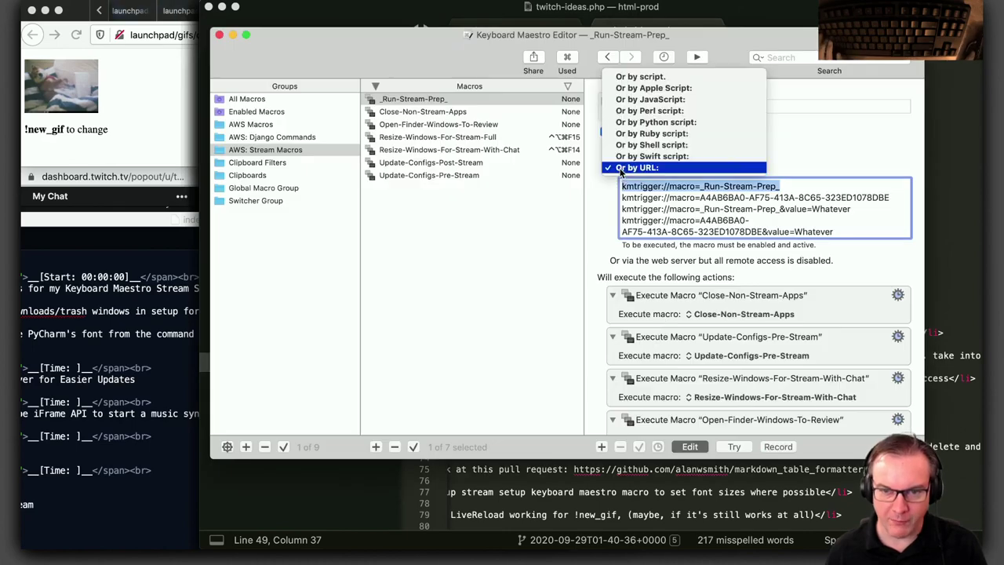
{"action": "left_click", "coordinate": [640, 76]}
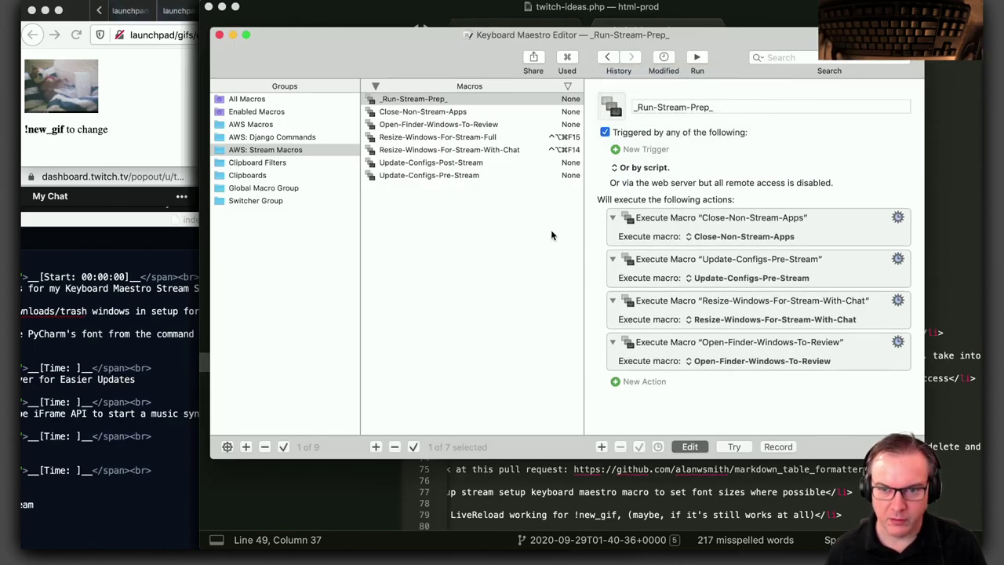
Recheck run_stream_prep in views.py, and run the Run Stream Prep link from the launchpad homepage in Safari to inspect the rearranged windows
{"action": "key", "text": "super+Tab"}
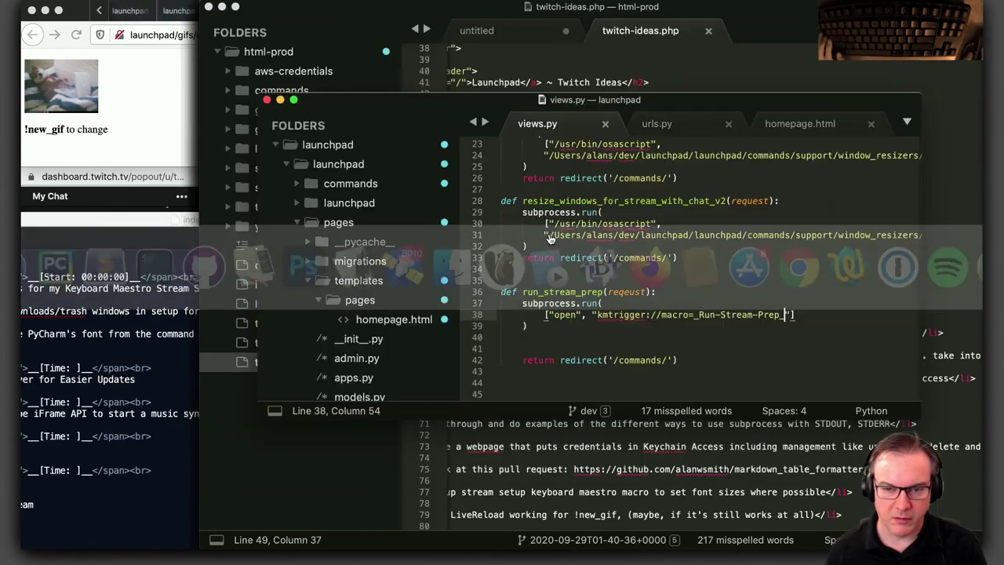
{"action": "left_click", "coordinate": [578, 292]}
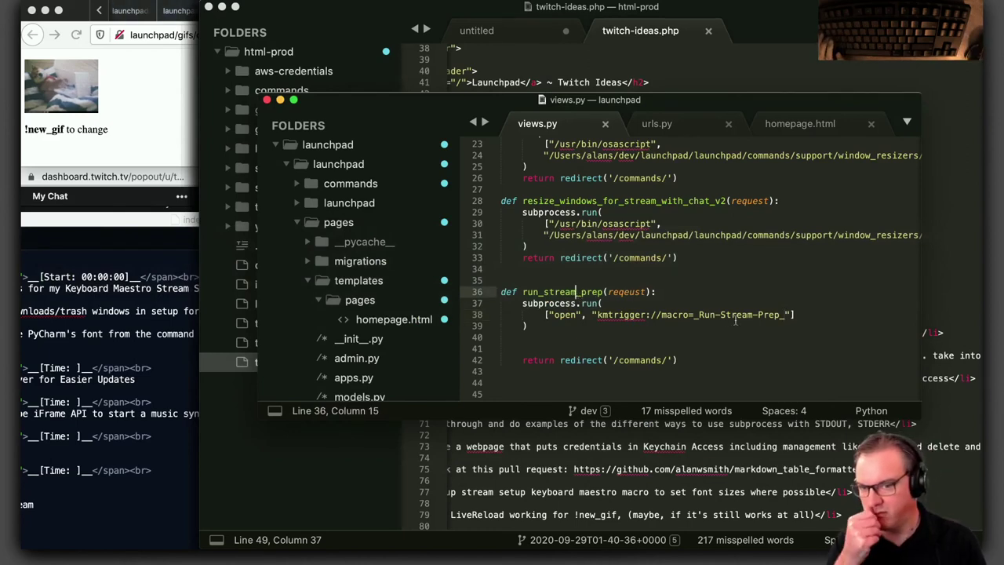
{"action": "key", "text": "super+Tab"}
{"action": "key", "text": "shift+Tab"}
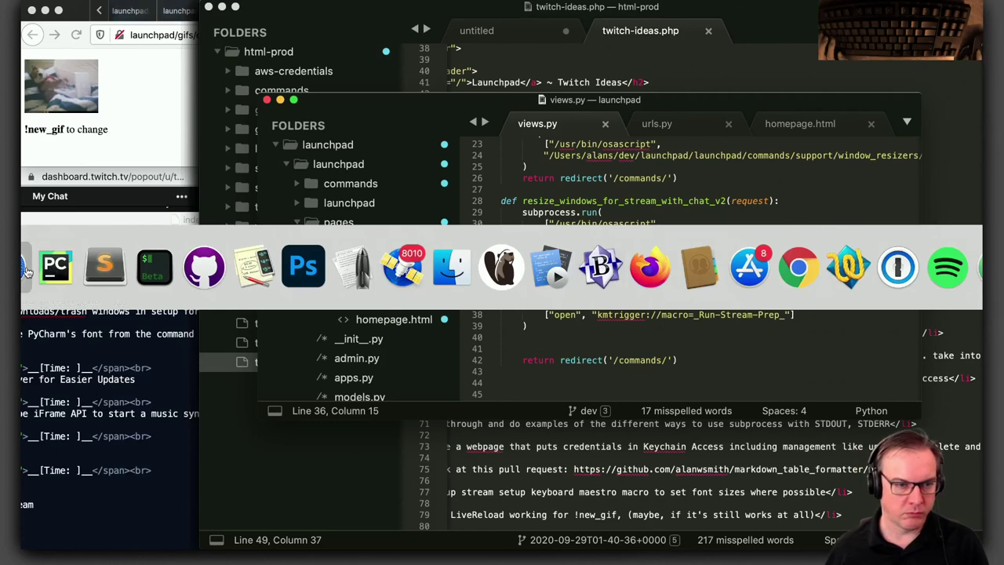
{"action": "key", "text": "super+bracketleft"}
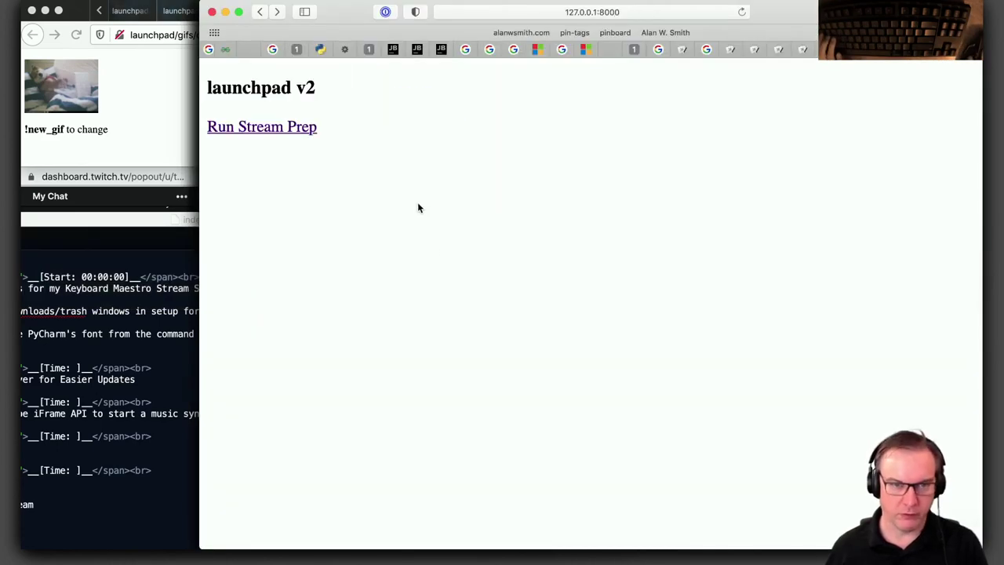
{"action": "left_click", "coordinate": [280, 129]}
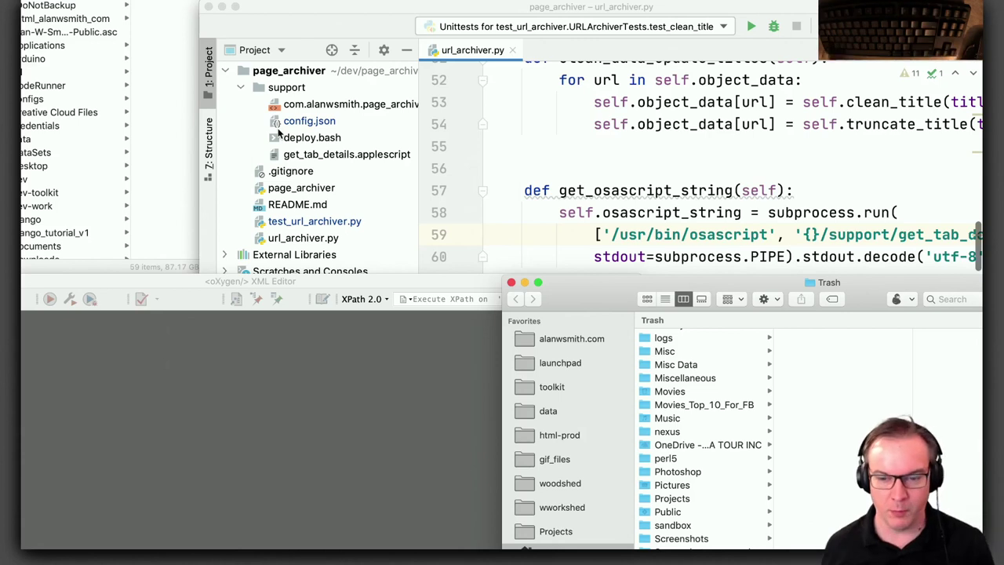
{"action": "left_click", "coordinate": [145, 417]}
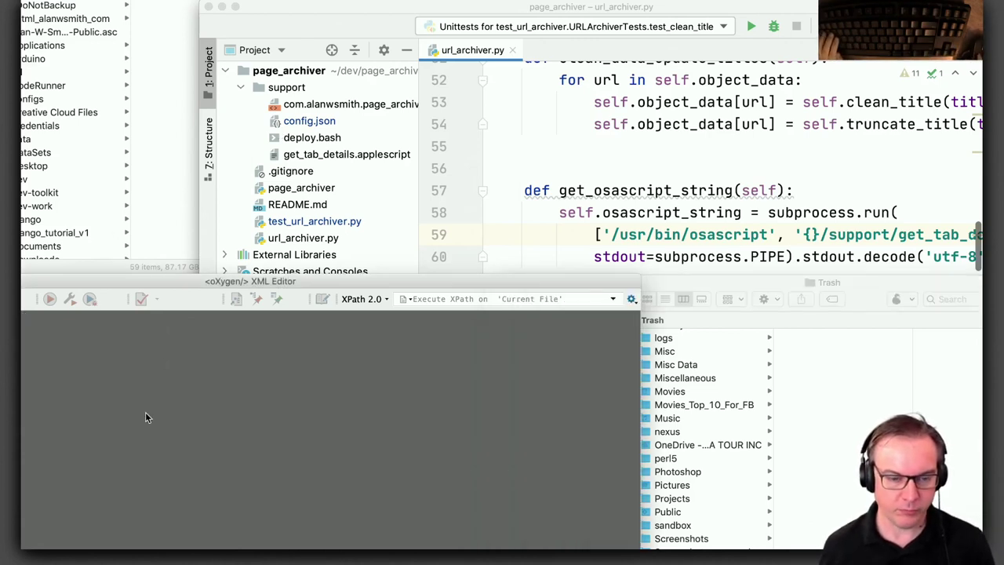
{"action": "key", "text": "super+Tab"}
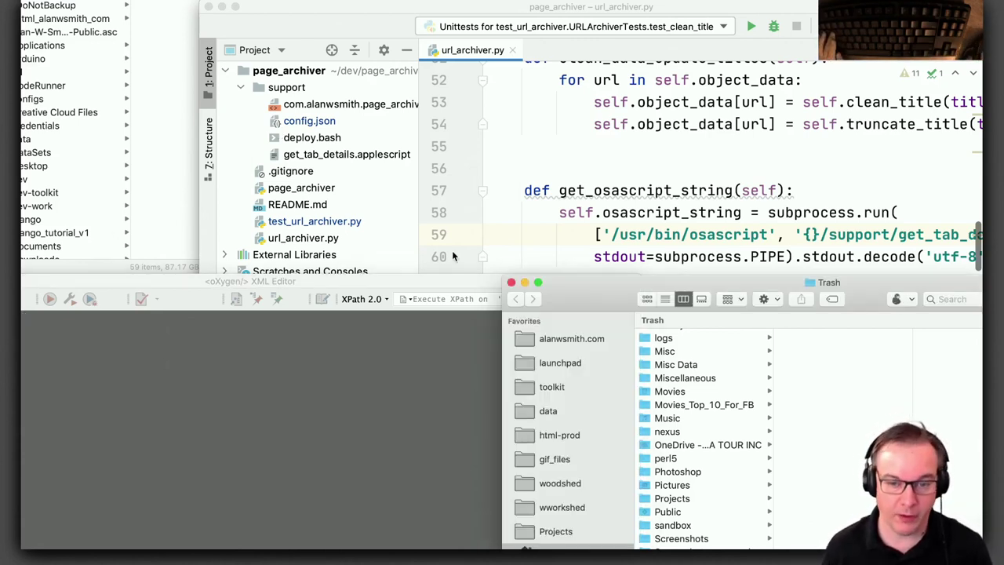
Close the Trash, Downloads and remaining Finder windows, and zoom the oXygen XML Editor window to fill the area beside the chat
{"action": "key", "text": "super+w"}
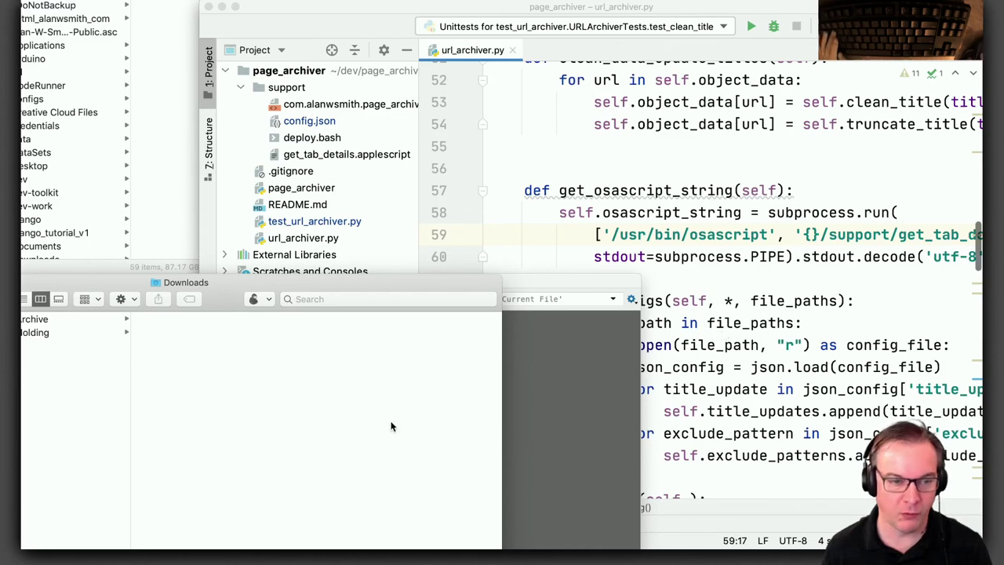
{"action": "key", "text": "super+w"}
{"action": "key", "text": "super+w"}
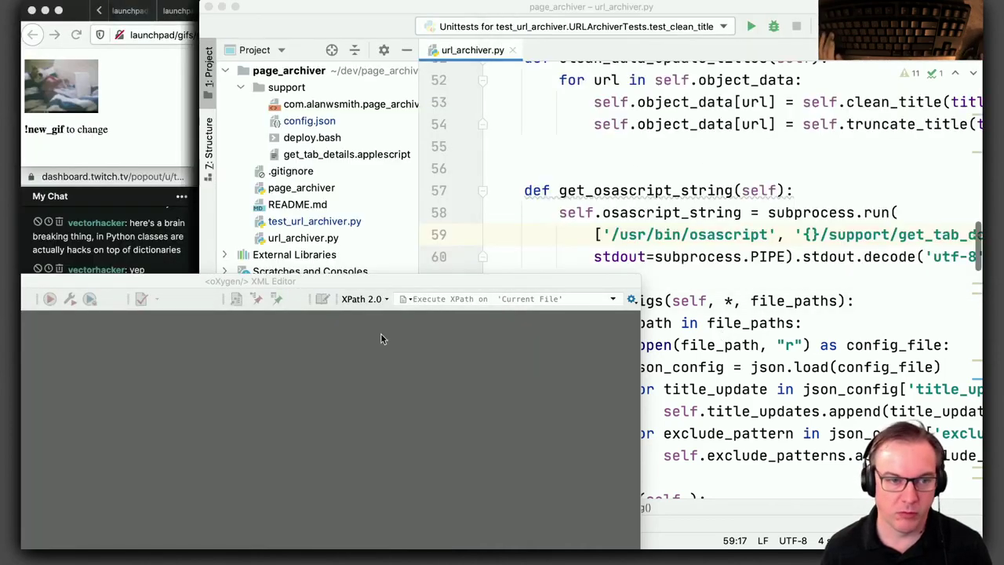
{"action": "left_click", "coordinate": [260, 432]}
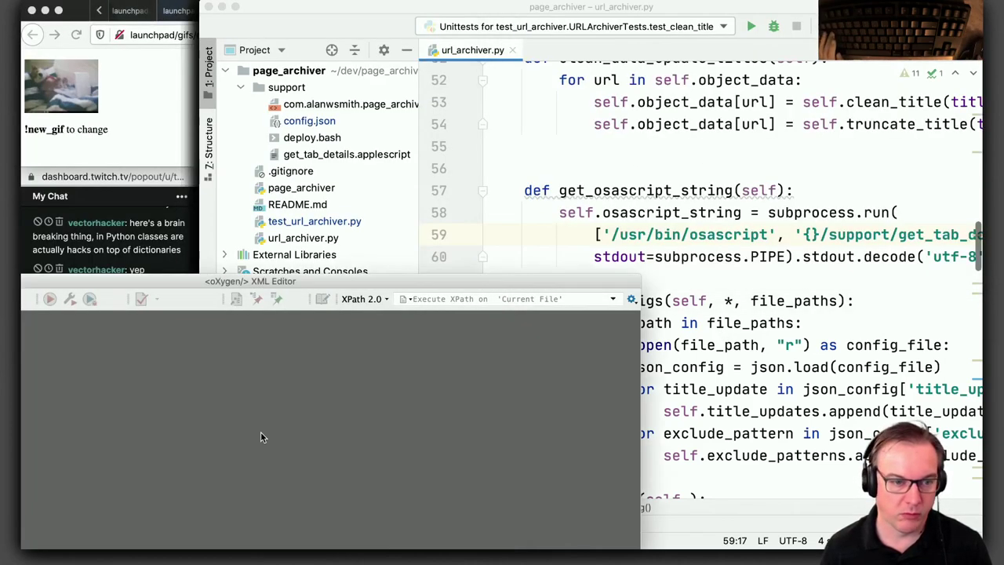
{"action": "double_click", "coordinate": [292, 282]}
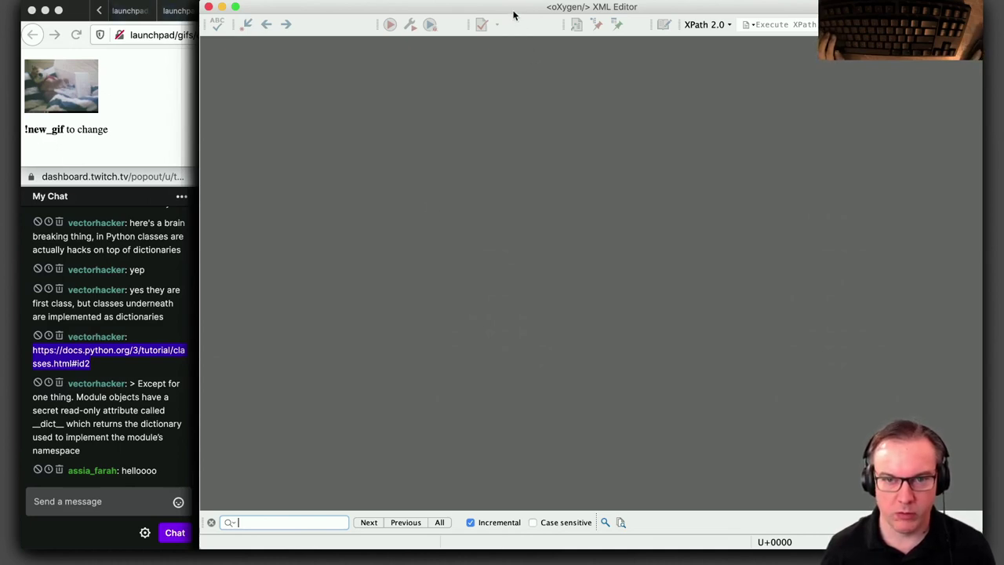
Switch to Safari and go back from the commands page to the launchpad homepage
{"action": "key", "text": "super+Tab"}
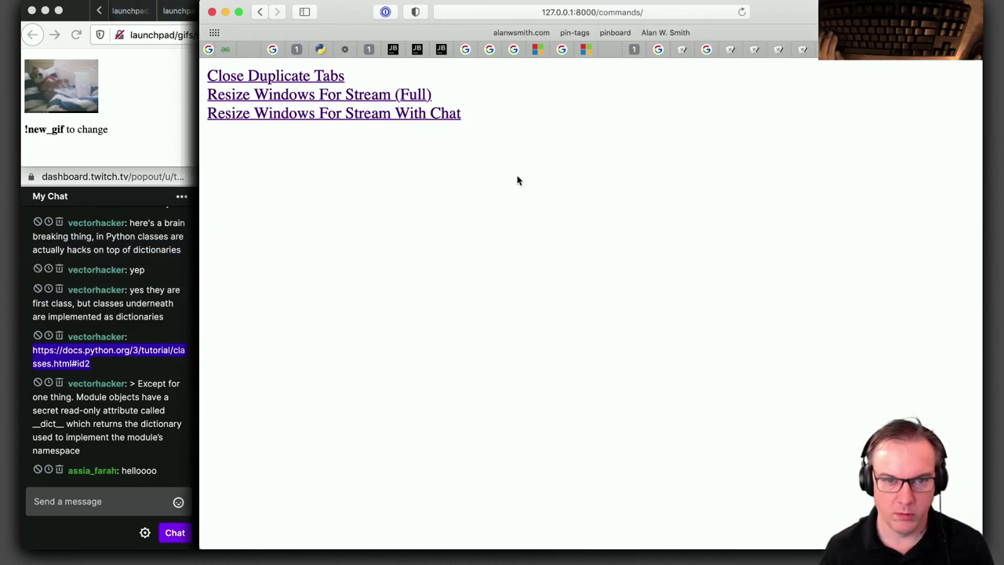
{"action": "key", "text": "super+bracketleft"}
{"action": "key", "text": "alt+space"}
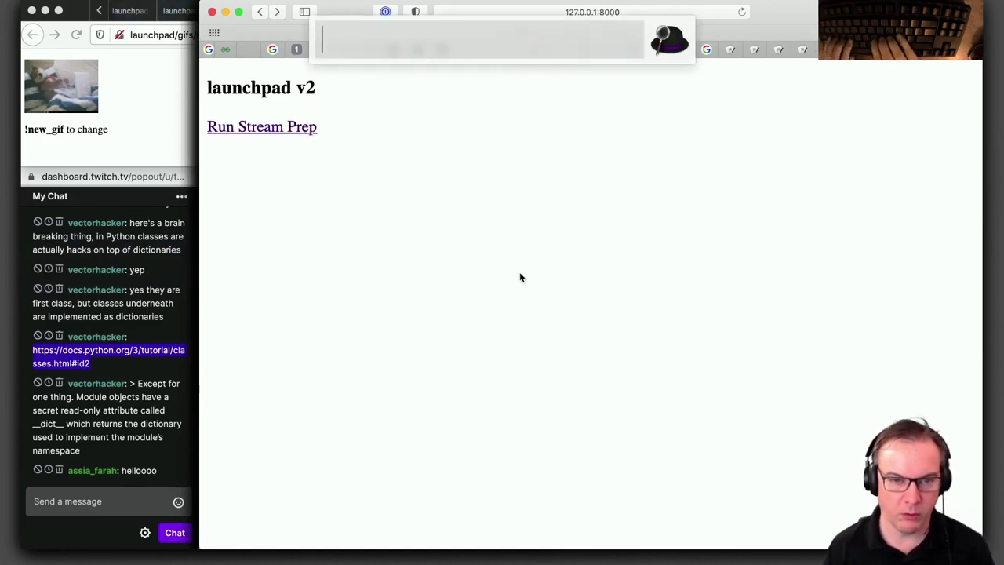
{"action": "key", "text": "Escape"}
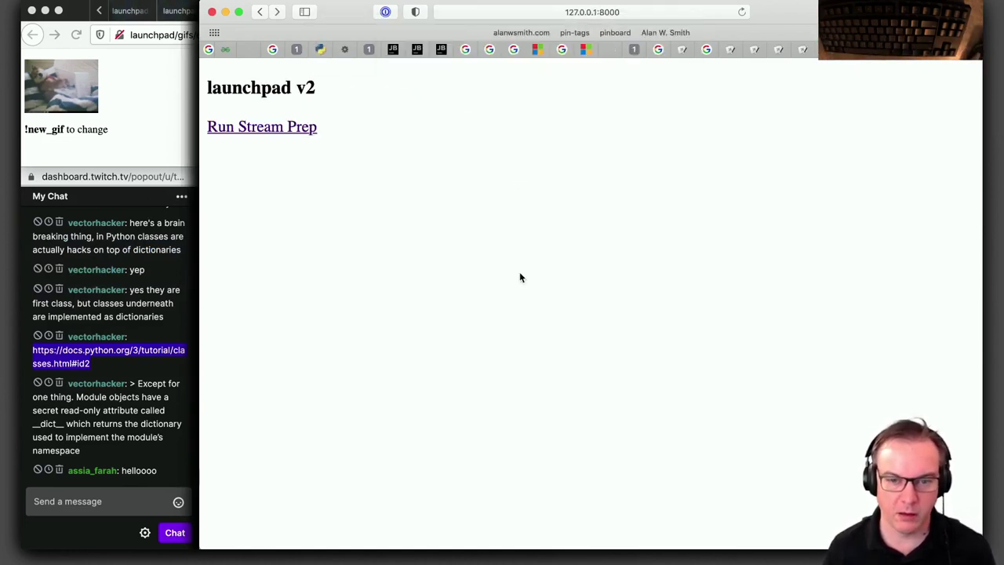
Switch to Sublime Text and review the existing command view functions in views.py
{"action": "key", "text": "super+Tab"}
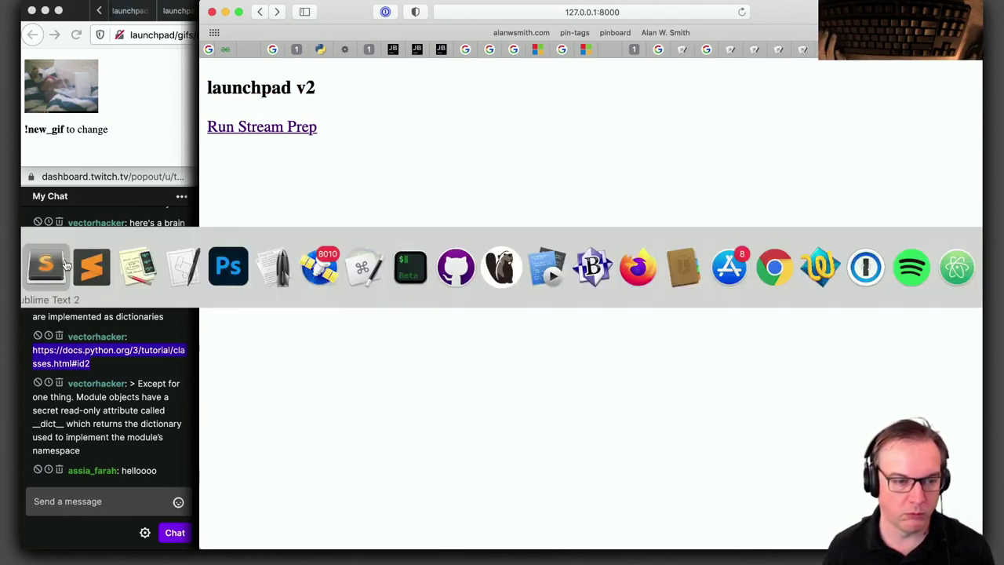
{"action": "left_click", "coordinate": [86, 267]}
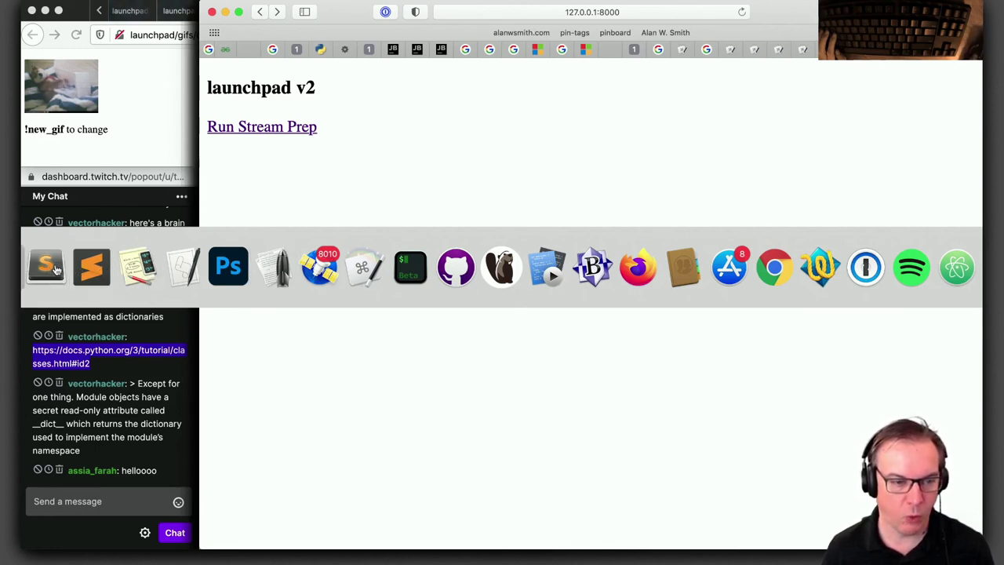
{"action": "left_click", "coordinate": [91, 270]}
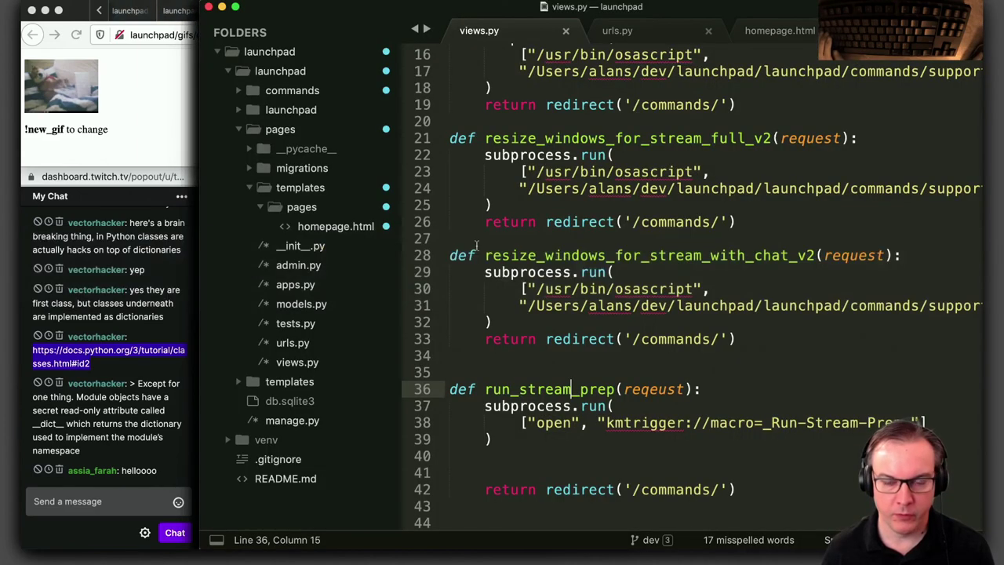
{"action": "left_click", "coordinate": [569, 328]}
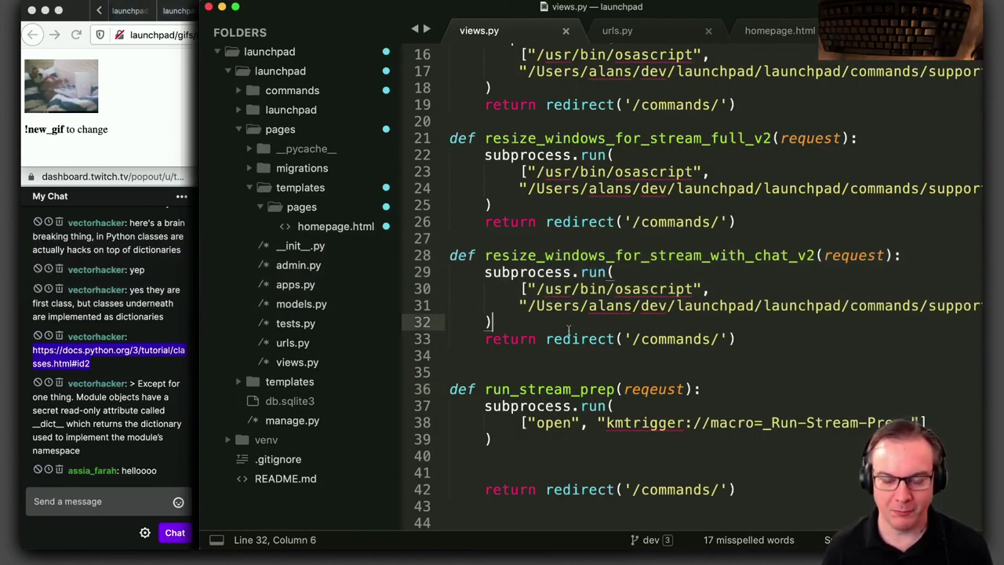
{"action": "scroll", "coordinate": [569, 328], "scroll_direction": "up", "scroll_amount": 5}
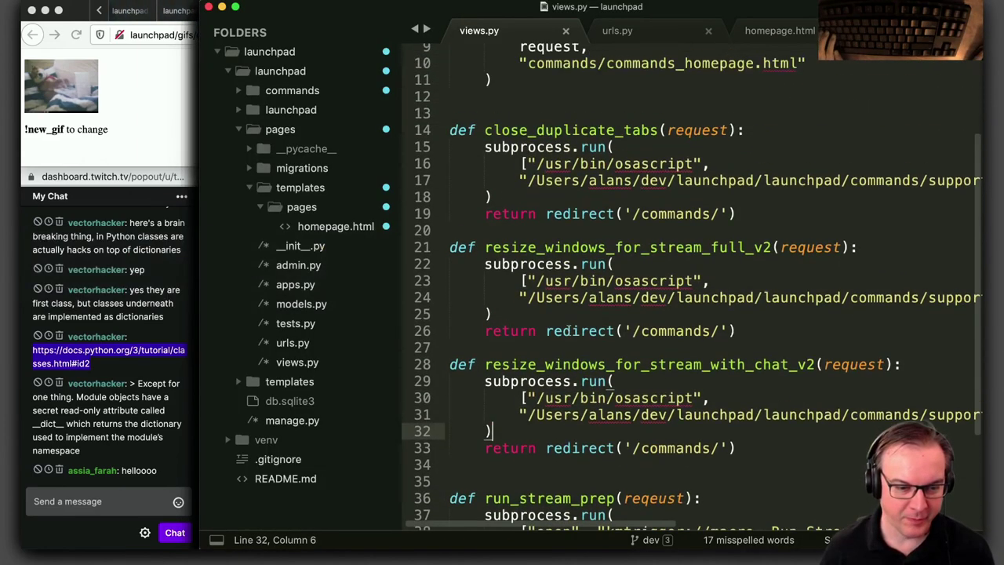
{"action": "scroll", "coordinate": [569, 331], "scroll_direction": "up", "scroll_amount": 1}
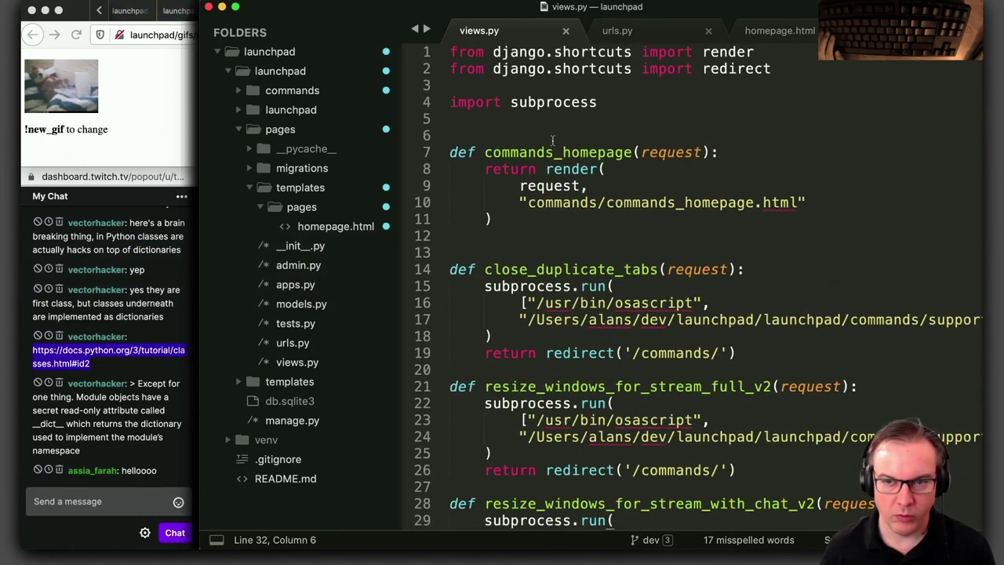
{"action": "scroll", "coordinate": [582, 307], "scroll_direction": "down", "scroll_amount": 5}
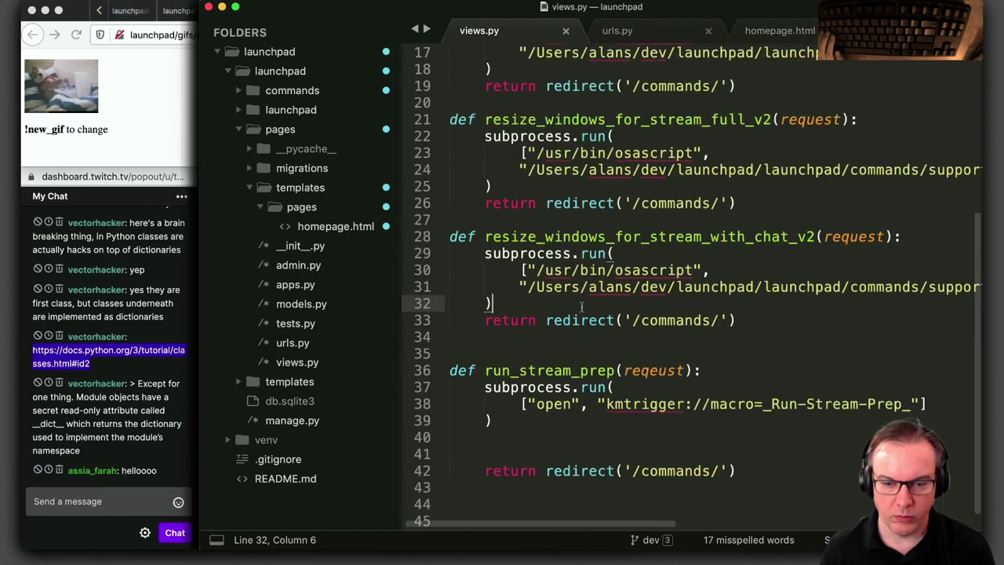
Add the function header def run_post_stream_macro(request) below the subprocess call of run_stream_prep in views.py
{"action": "left_click", "coordinate": [550, 440]}
{"action": "key", "text": "Return"}
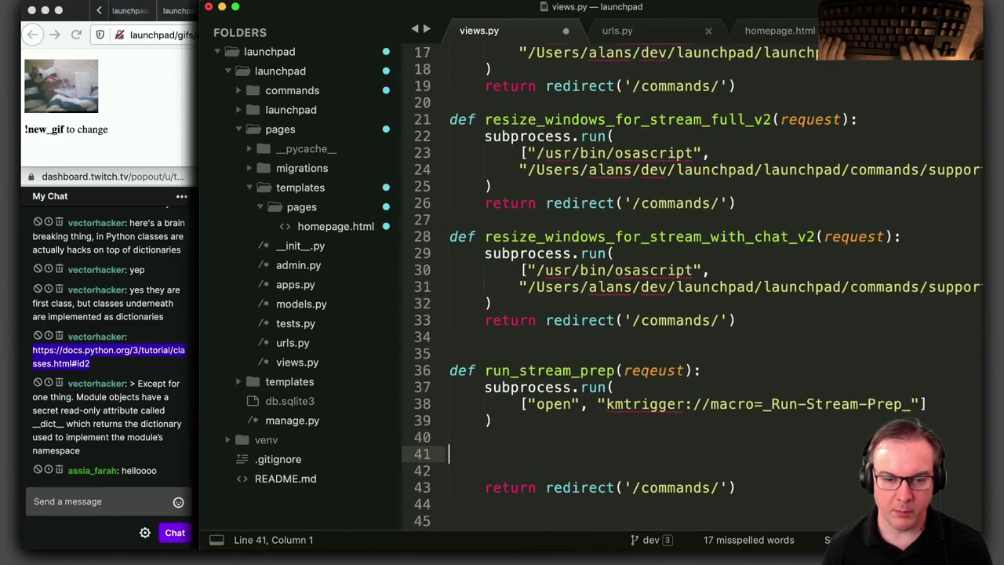
{"action": "type", "text": "def run_"}
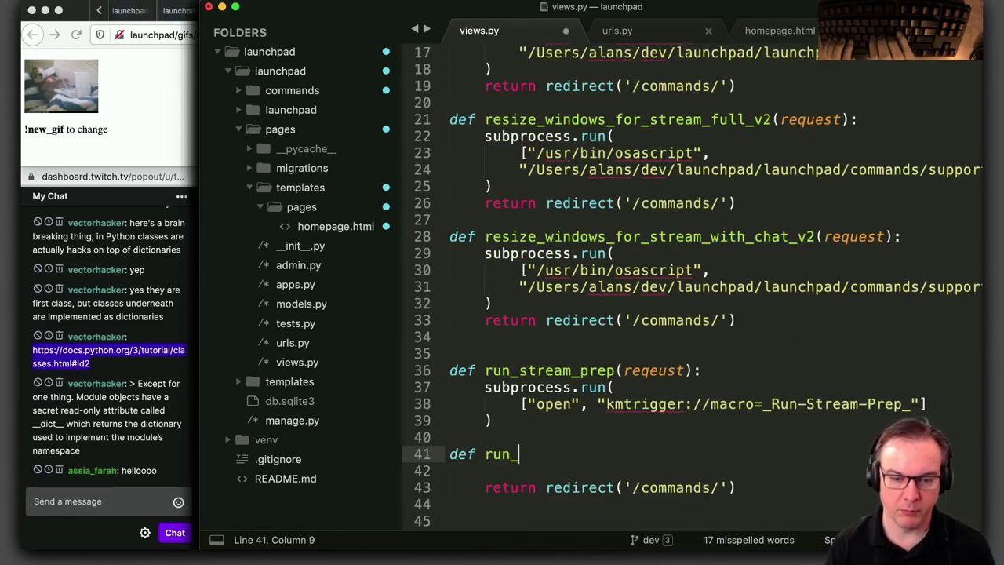
{"action": "type", "text": "post_stream"}
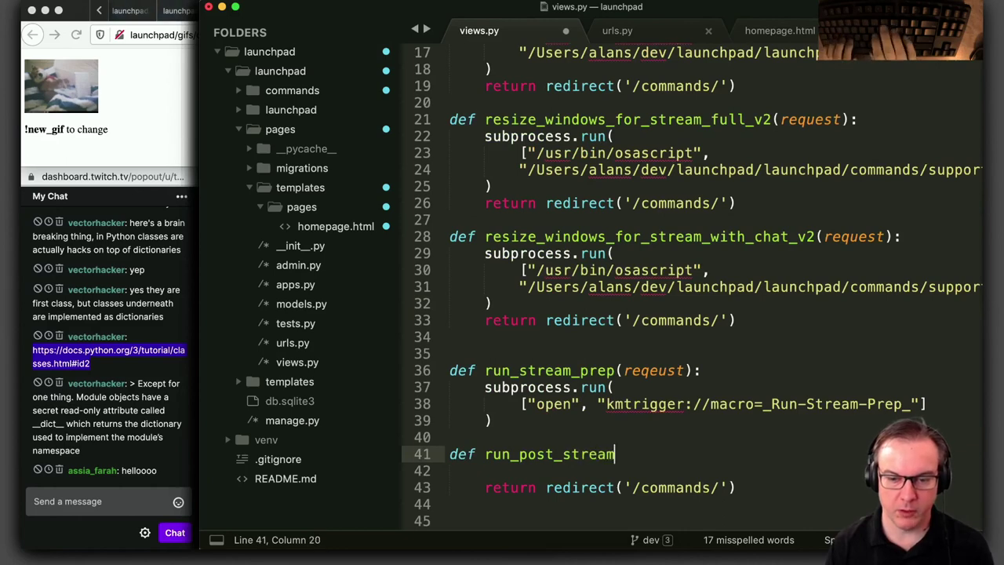
{"action": "type", "text": "_"}
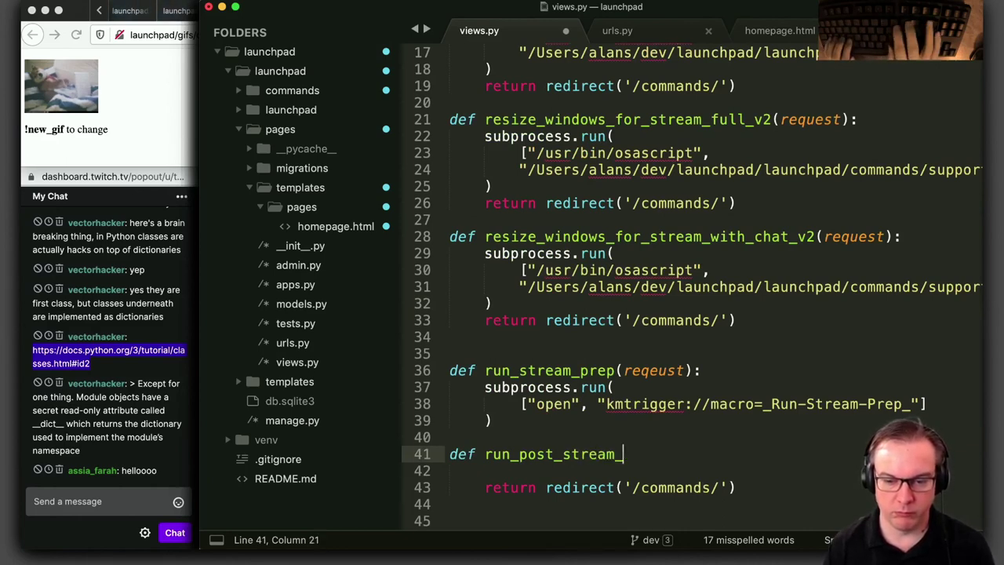
{"action": "key", "text": "BackSpace"}
{"action": "type", "text": "_ma"}
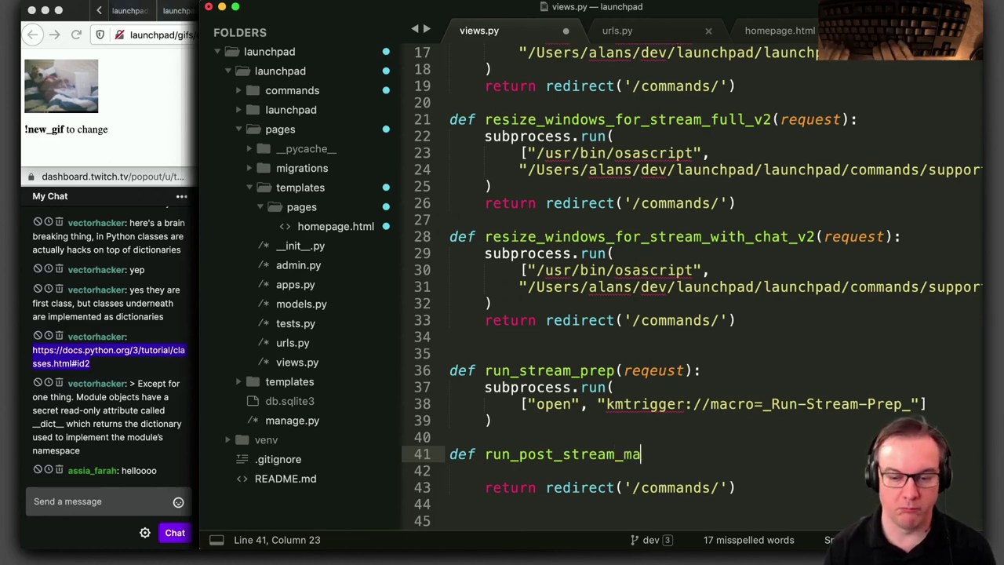
{"action": "type", "text": "cro(request"}
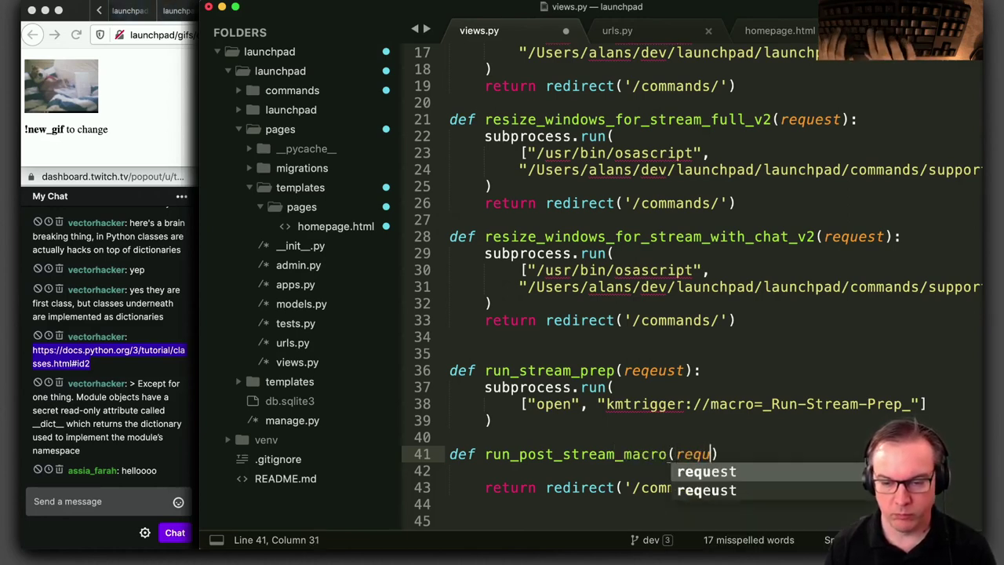
{"action": "key", "text": "Escape"}
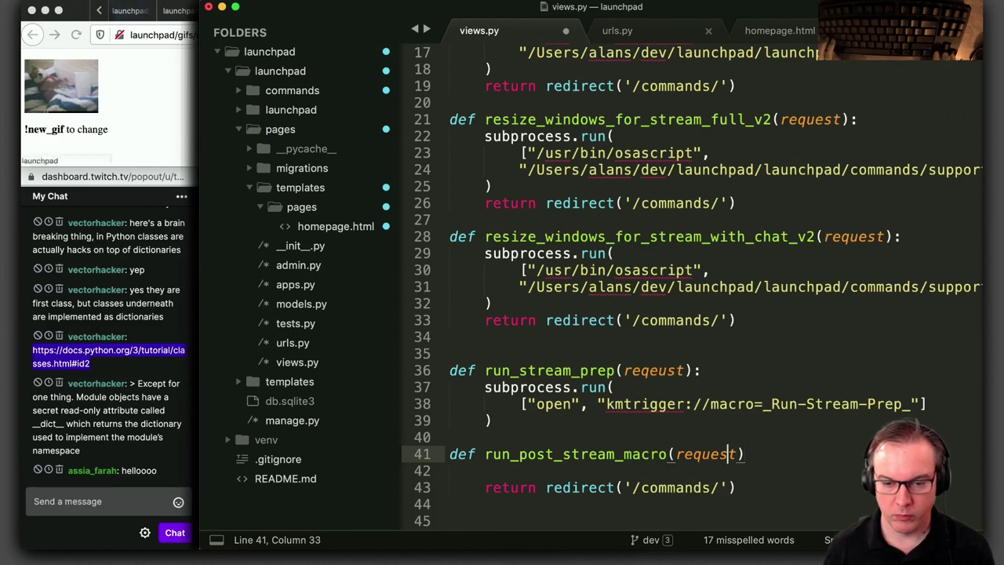
{"action": "left_click", "coordinate": [711, 454]}
{"action": "key", "text": "Left"}
{"action": "key", "text": "shift+Left"}
{"action": "key", "text": "shift+Left"}
{"action": "key", "text": "shift+Left"}
{"action": "key", "text": "shift+Left"}
{"action": "key", "text": "shift+Left"}
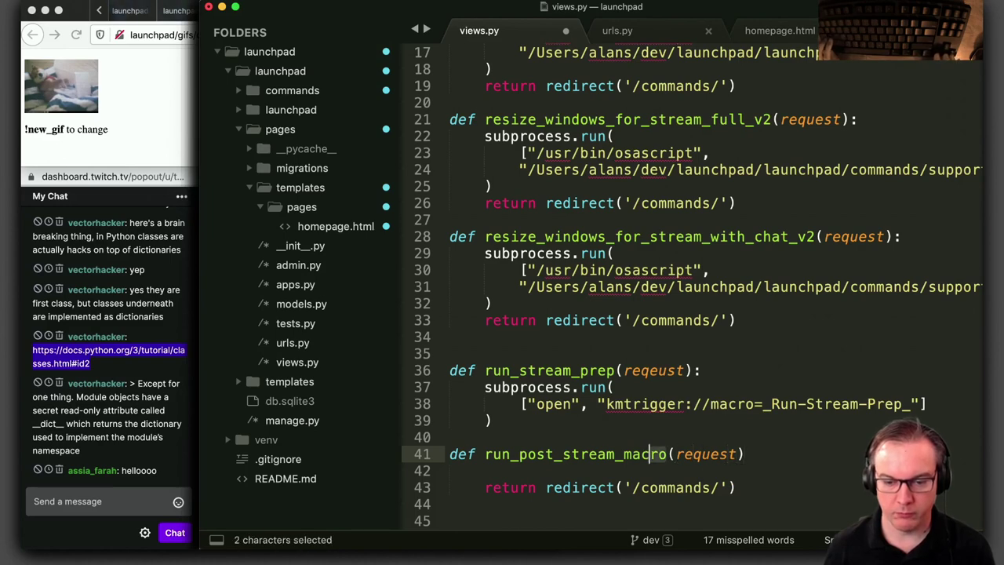
{"action": "key", "text": "shift+Left"}
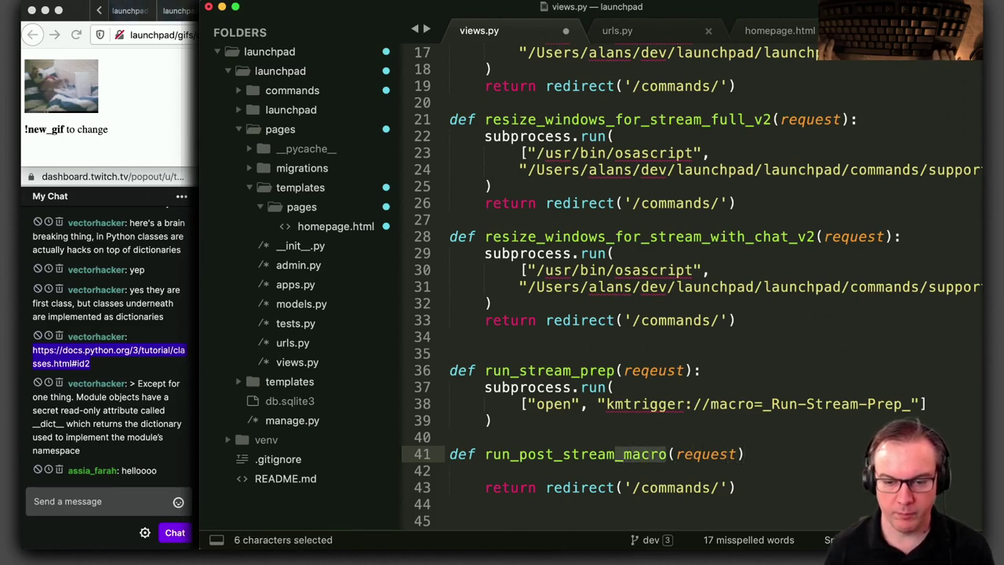
Make room beneath the run_post_stream_macro header and copy the three-line subprocess.run block of run_stream_prep into it
{"action": "key", "text": "super+Right"}
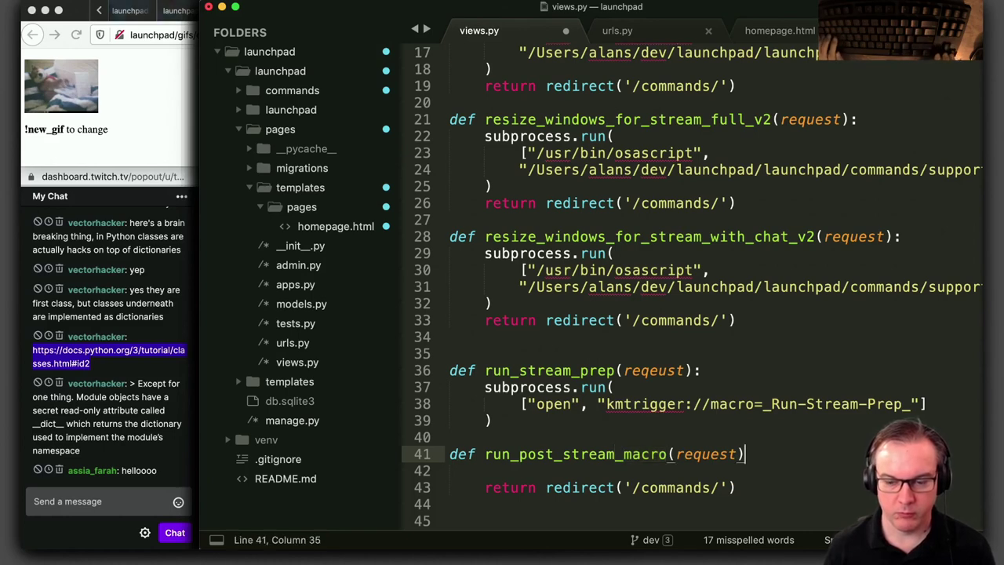
{"action": "key", "text": "Return"}
{"action": "key", "text": "Return"}
{"action": "key", "text": "Up"}
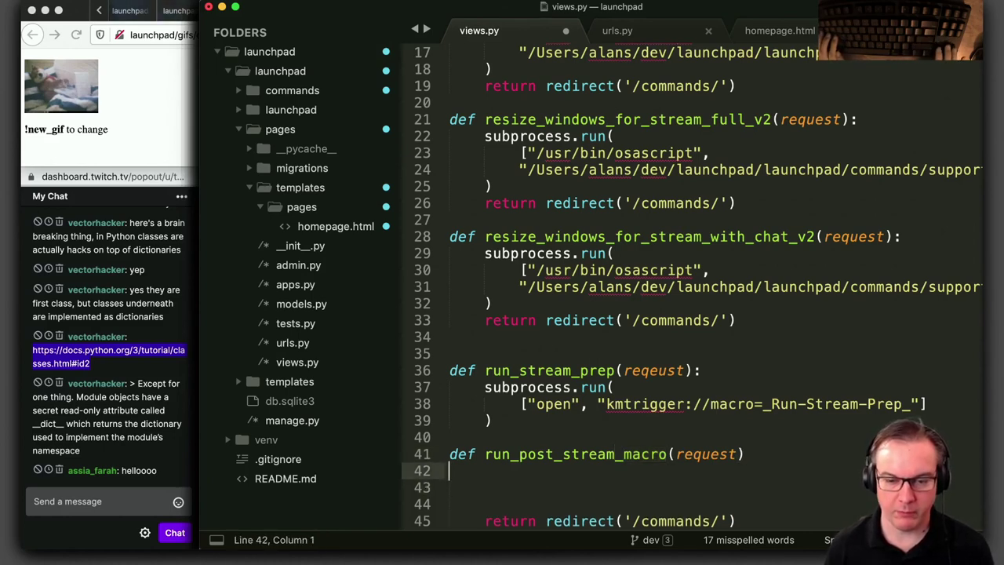
{"action": "key", "text": "Up"}
{"action": "key", "text": "Up"}
{"action": "key", "text": "Up"}
{"action": "key", "text": "super+Right"}
{"action": "key", "text": "shift+Up"}
{"action": "key", "text": "shift+Up"}
{"action": "key", "text": "super+shift+Left"}
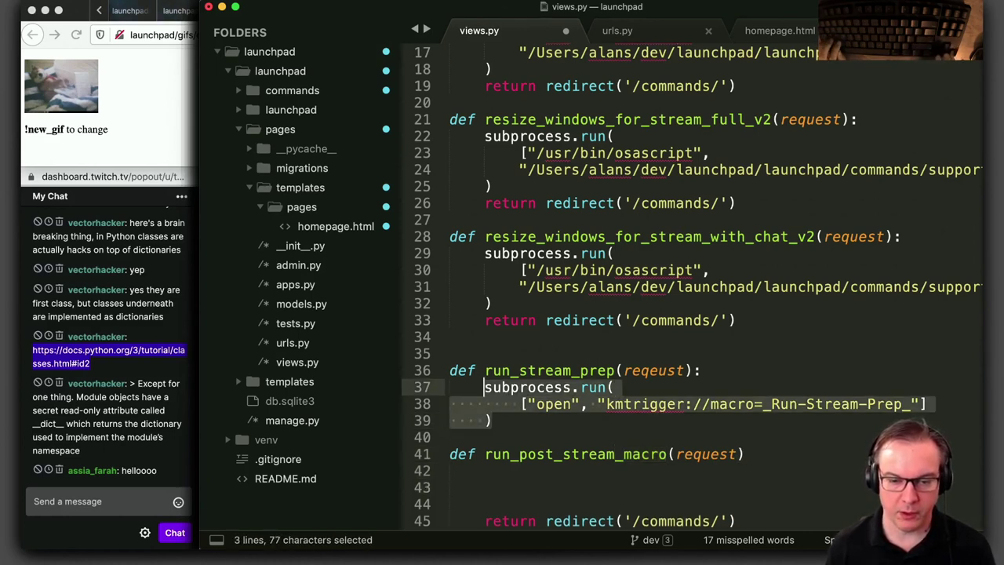
{"action": "key", "text": "super+c"}
{"action": "left_click", "coordinate": [450, 471]}
{"action": "key", "text": "super+v"}
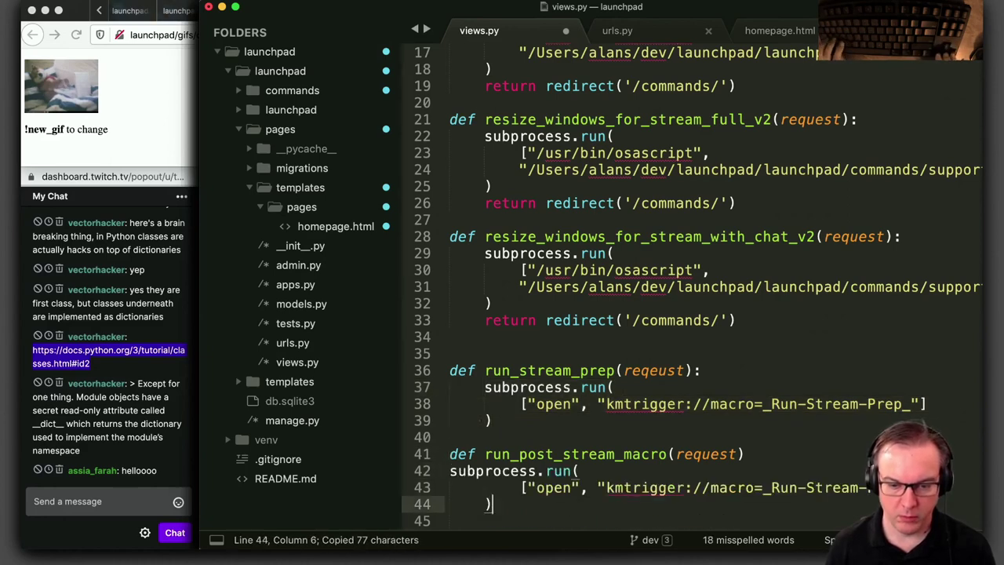
Change the macro name in the copied kmtrigger URL to _Post-Stream-Macro_ and save views.py
{"action": "key", "text": "Up"}
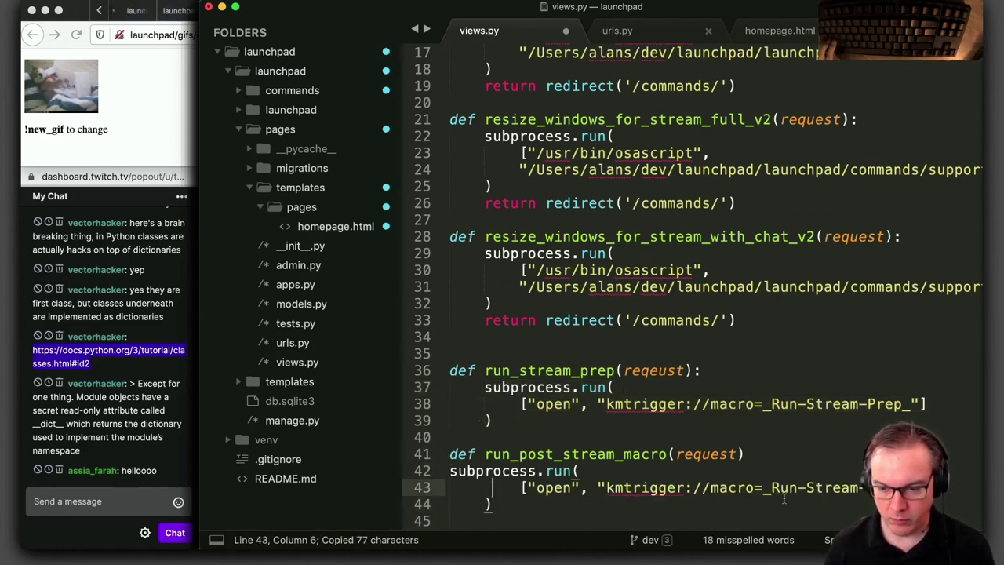
{"action": "key", "text": "alt+shift+Right"}
{"action": "key", "text": "alt+shift+Right"}
{"action": "key", "text": "alt+shift+Right"}
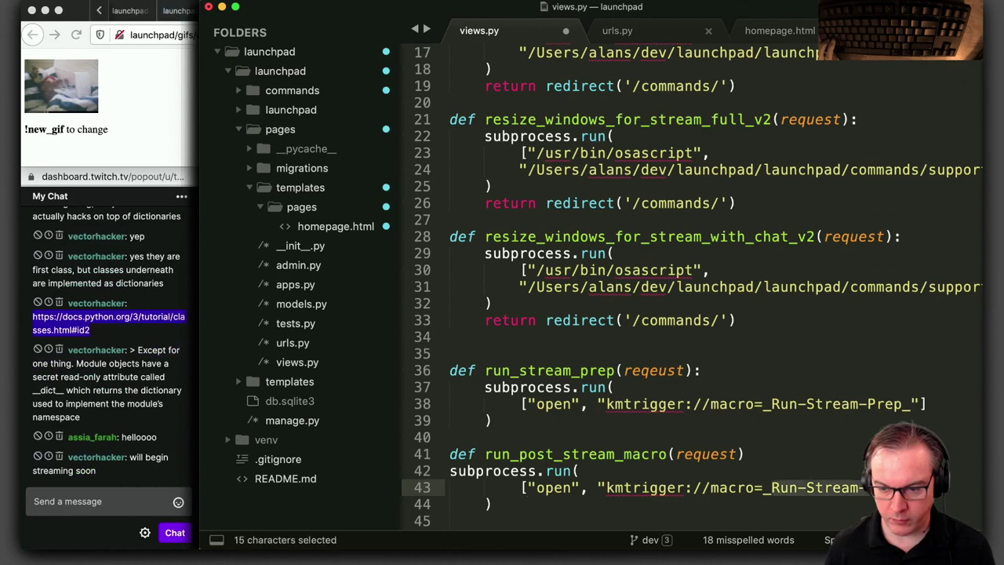
{"action": "type", "text": "Post-Stream-"}
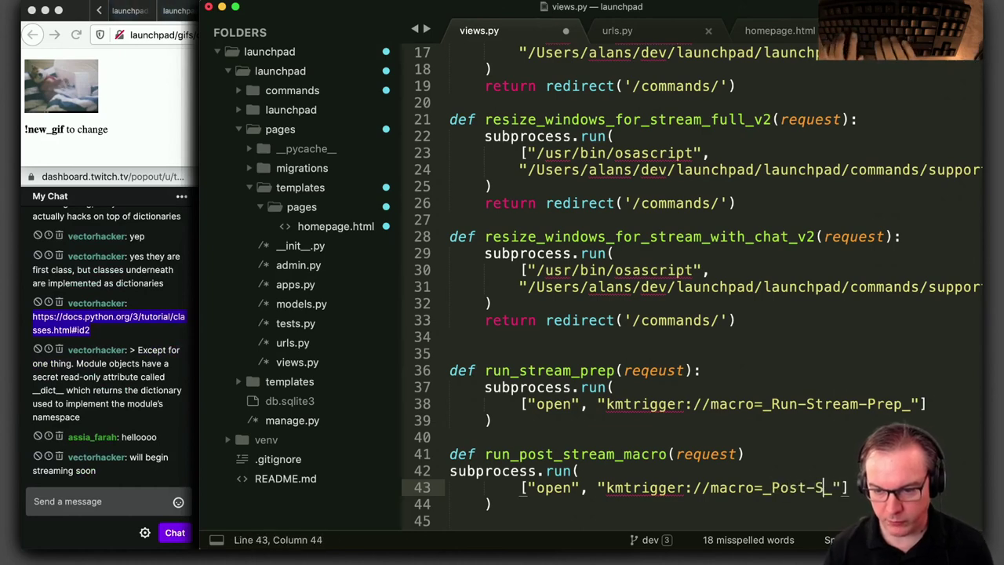
{"action": "type", "text": "Macro"}
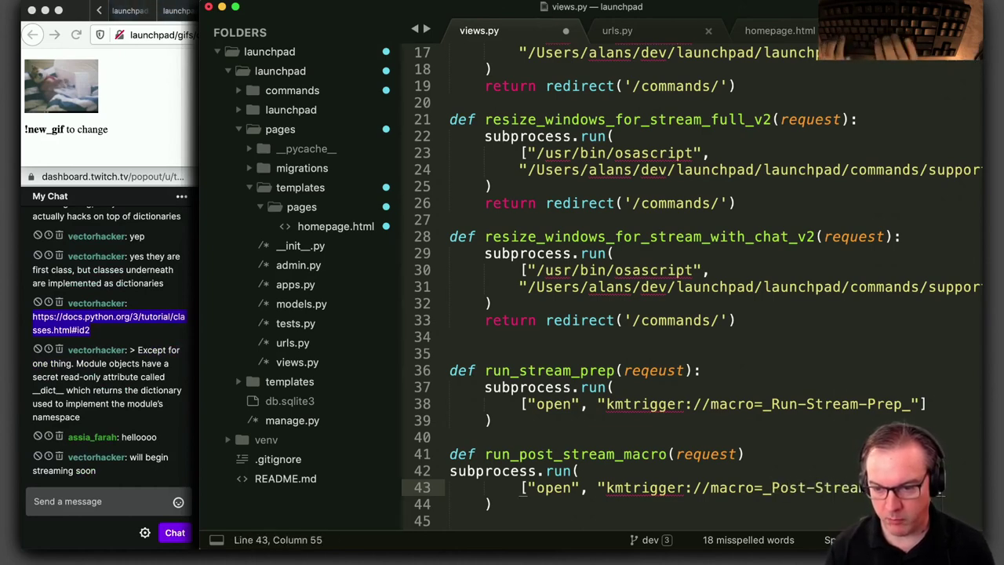
{"action": "key", "text": "alt+shift+Left"}
{"action": "key", "text": "alt+shift+Left"}
{"action": "key", "text": "alt+shift+Left"}
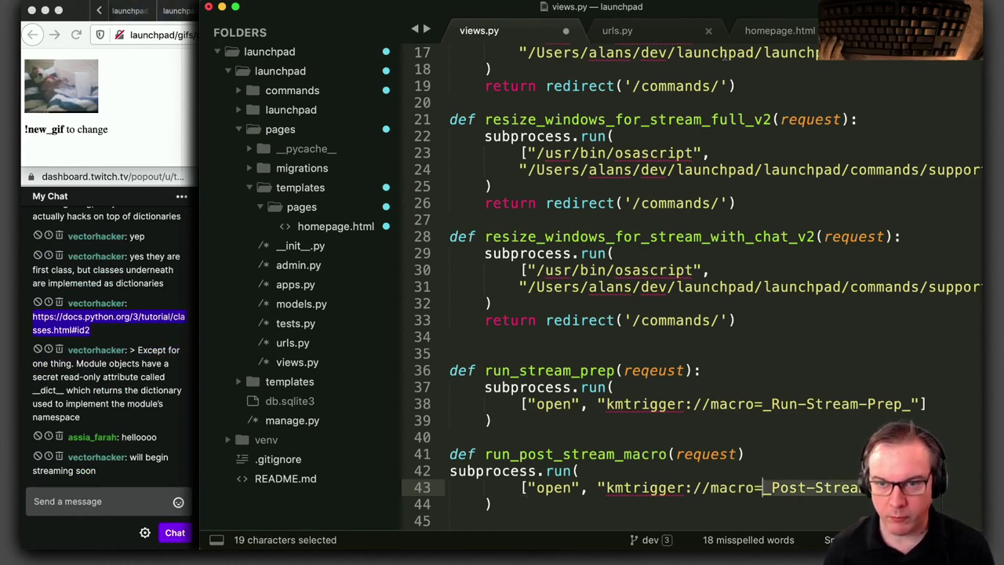
{"action": "key", "text": "super+s"}
Switch to urls.py and duplicate the five-line run_stream_prep path entry directly below the original
{"action": "key", "text": "super+alt+Right"}
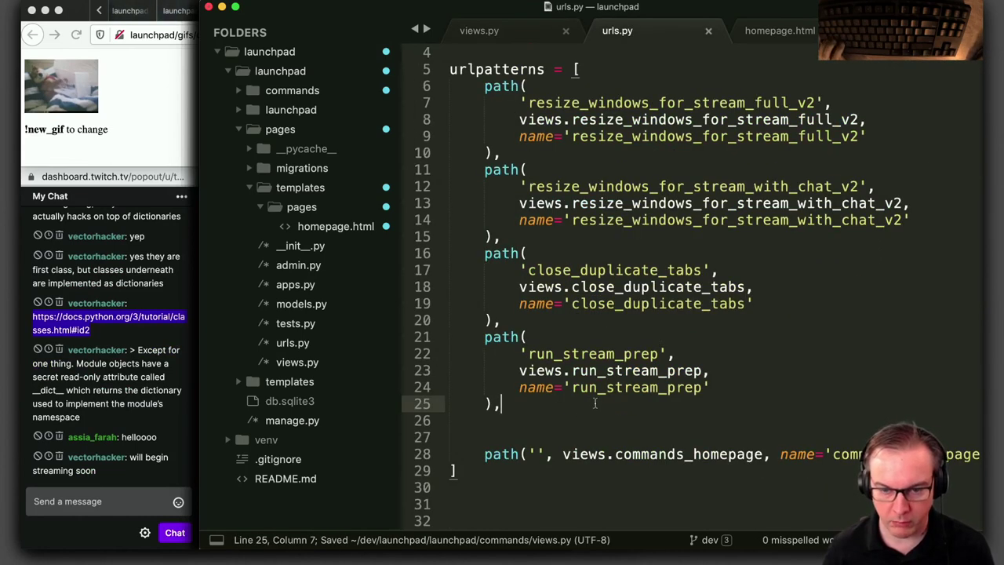
{"action": "left_click_drag", "start_coordinate": [597, 403], "coordinate": [790, 308]}
{"action": "key", "text": "shift+Down"}
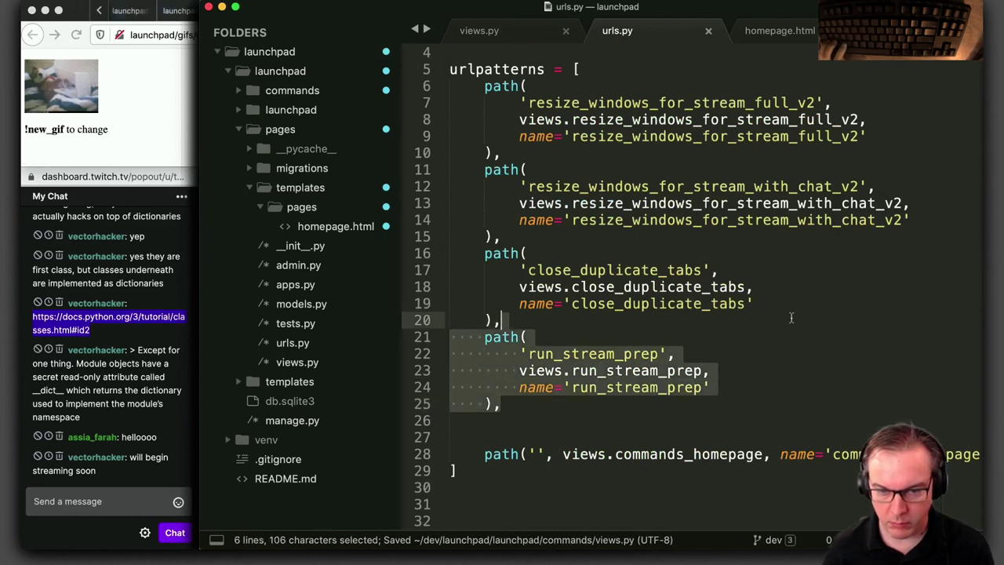
{"action": "key", "text": "super+c"}
{"action": "left_click", "coordinate": [666, 406]}
{"action": "key", "text": "super+v"}
Change the route, view and name in the copied path entry to post_stream_macro and save urls.py
{"action": "double_click", "coordinate": [603, 438]}
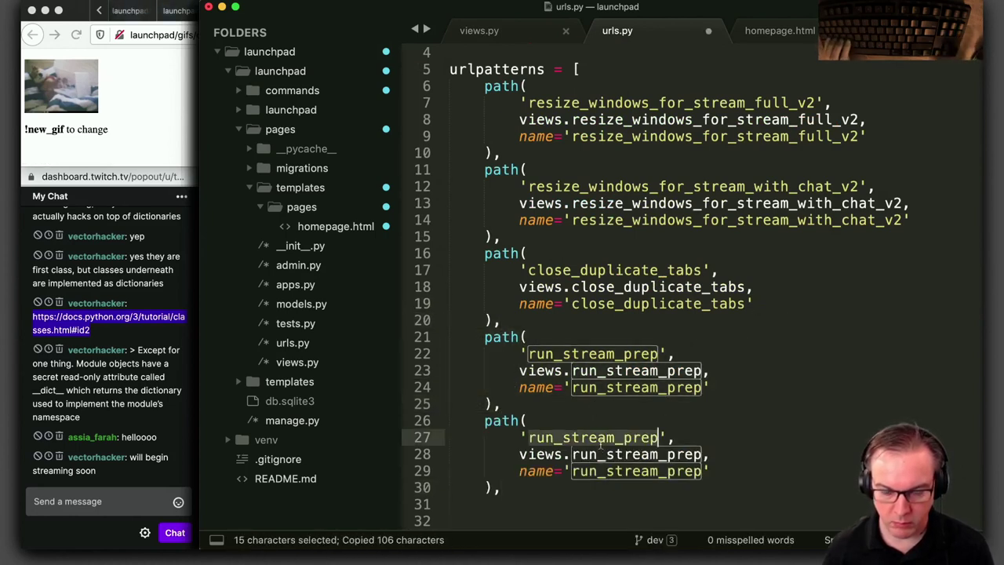
{"action": "type", "text": "post_st"}
{"action": "type", "text": "ream_macro"}
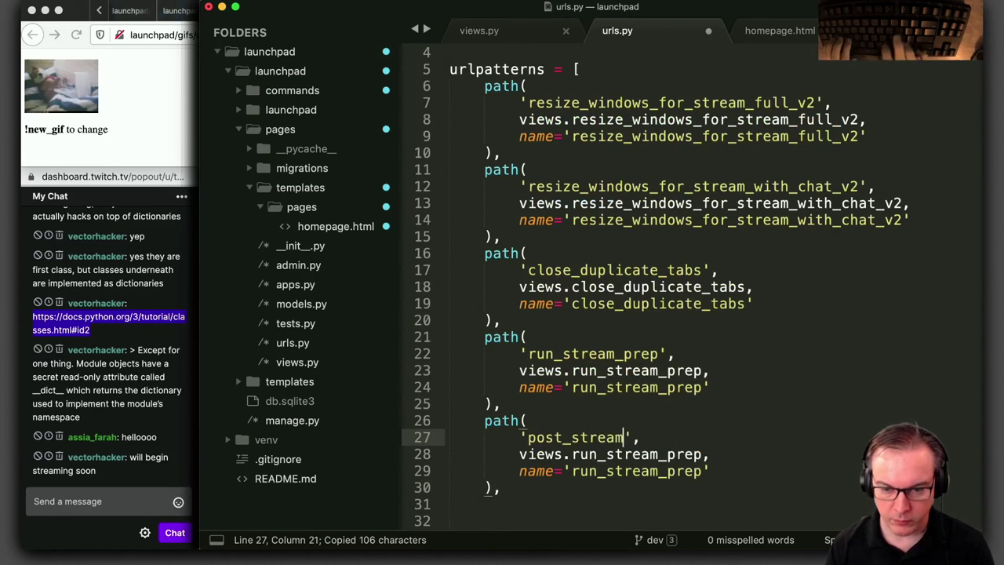
{"action": "key", "text": "super+d"}
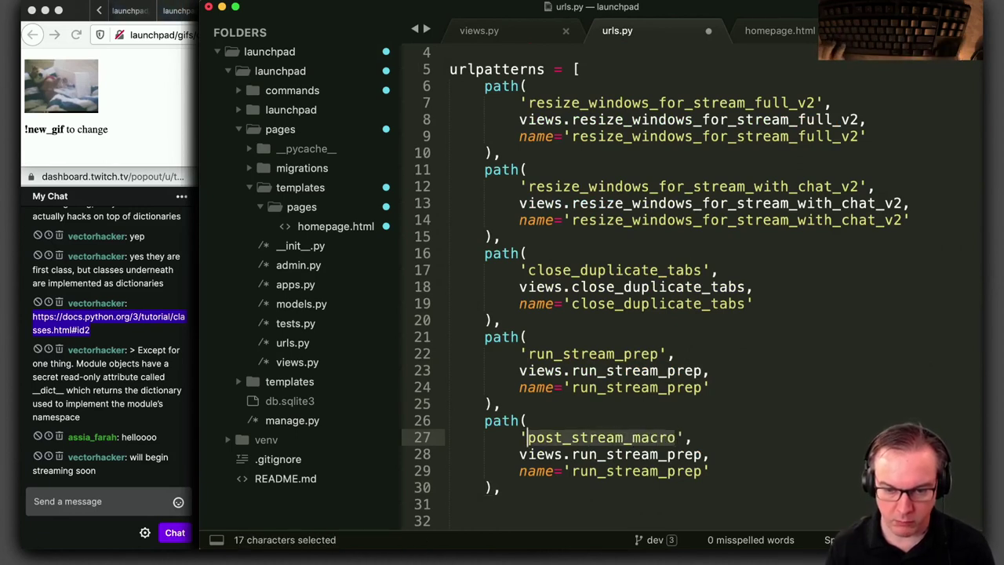
{"action": "key", "text": "super+c"}
{"action": "double_click", "coordinate": [616, 455]}
{"action": "key", "text": "super+v"}
{"action": "double_click", "coordinate": [620, 471]}
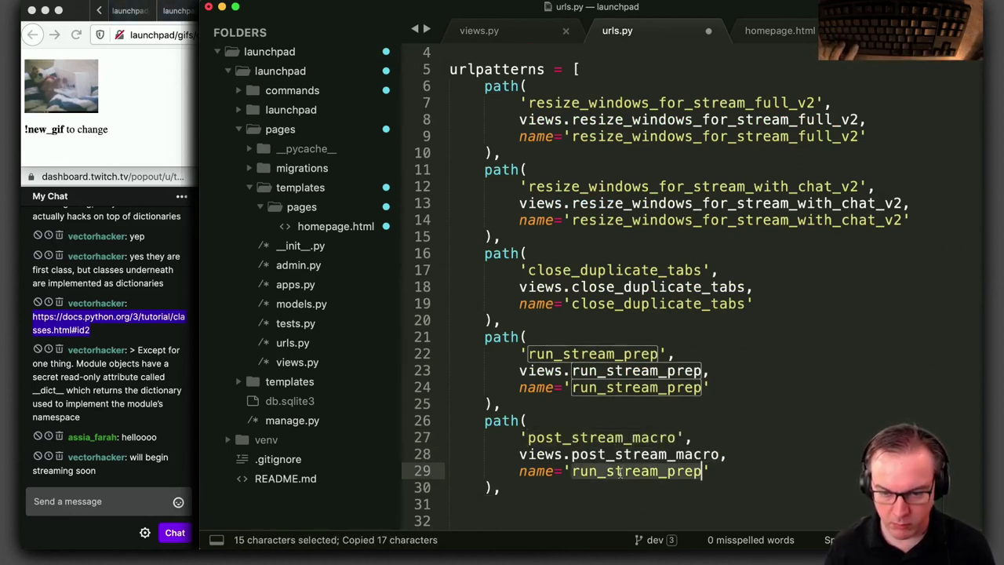
{"action": "key", "text": "super+v"}
{"action": "left_click", "coordinate": [625, 488]}
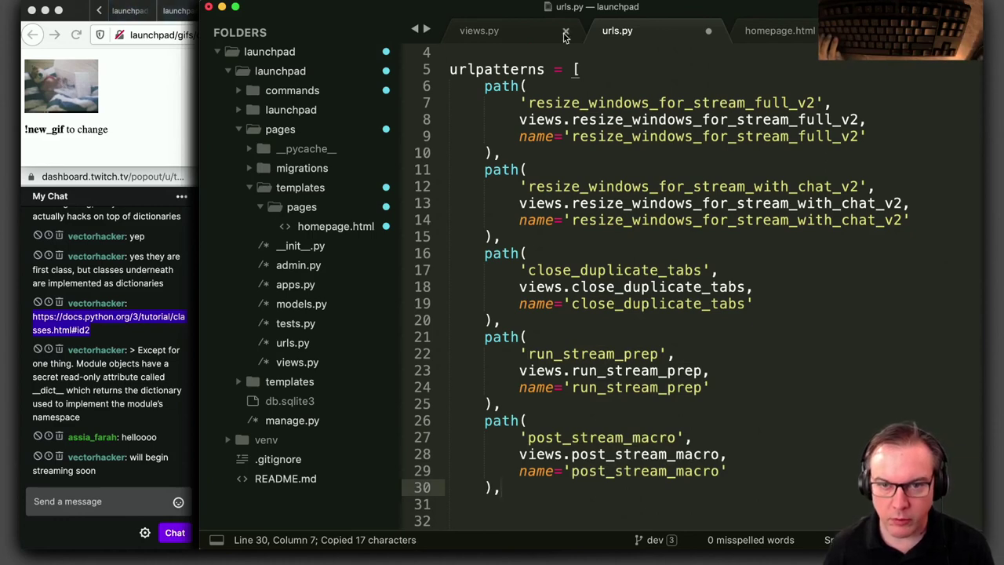
{"action": "key", "text": "super+s"}
Return to views.py, copy the macro name _Post-Stream-Macro_ from the kmtrigger URL, check the end of the file and save it
{"action": "key", "text": "super+alt+Left"}
{"action": "left_click", "coordinate": [844, 442]}
{"action": "left_click", "coordinate": [762, 487]}
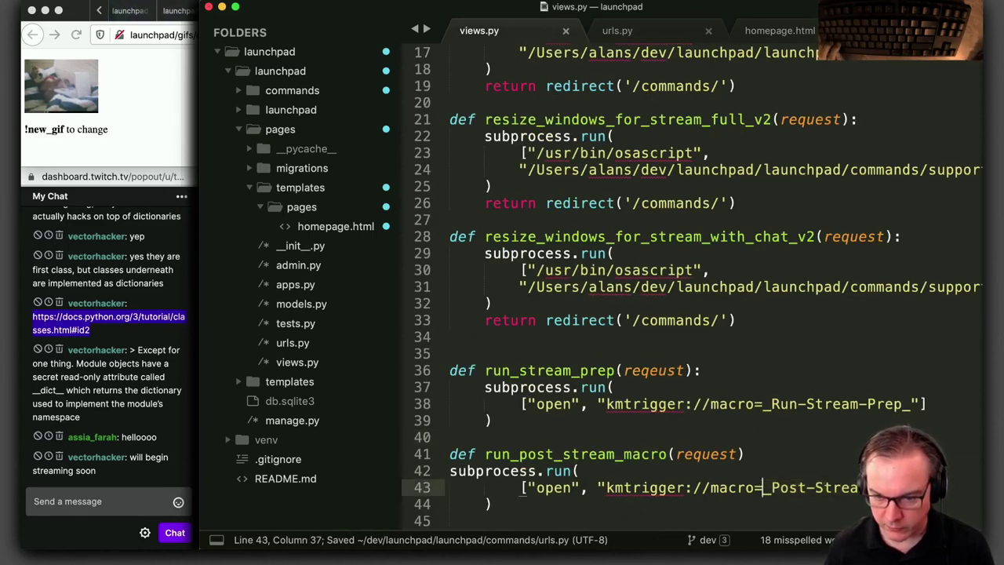
{"action": "key", "text": "shift+alt+Right"}
{"action": "key", "text": "shift+alt+Right"}
{"action": "key", "text": "shift+alt+Right"}
{"action": "key", "text": "super+c"}
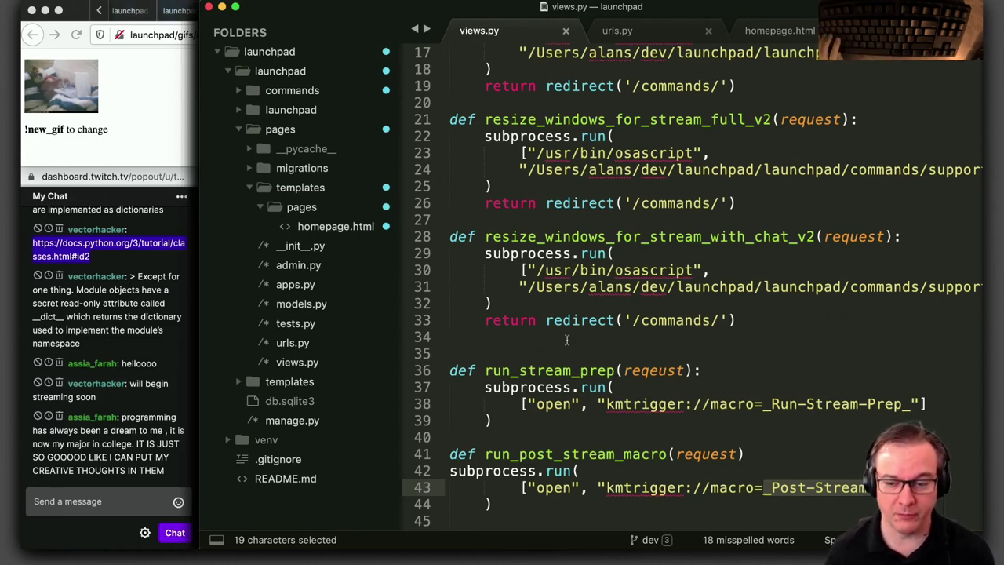
{"action": "scroll", "coordinate": [588, 299], "scroll_direction": "down", "scroll_amount": 5}
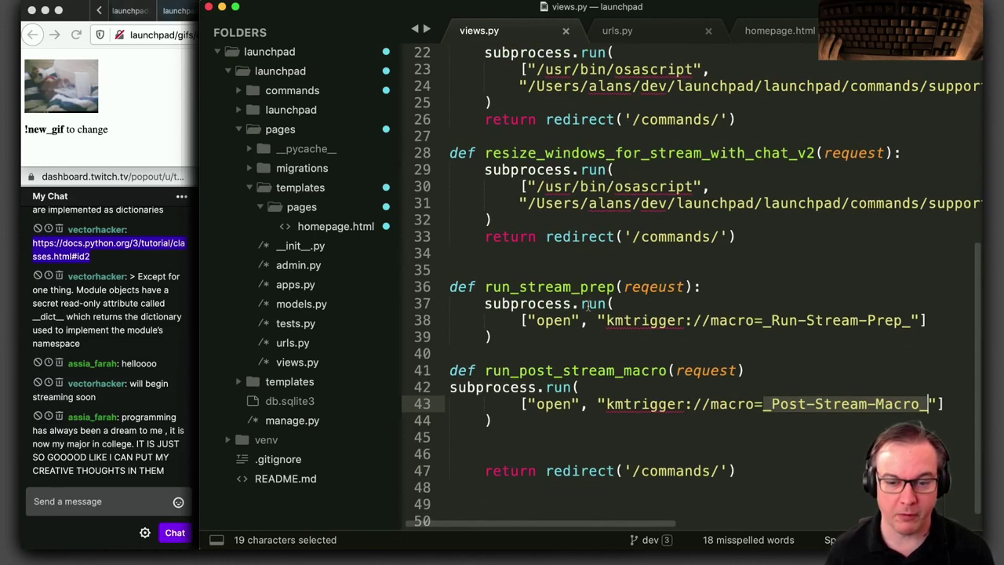
{"action": "left_click", "coordinate": [571, 442]}
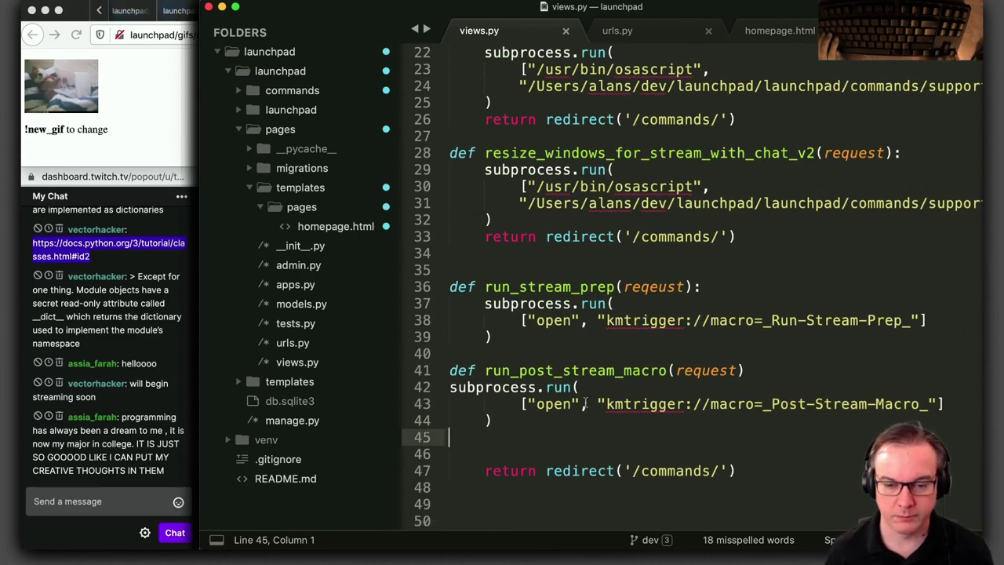
{"action": "key", "text": "Down"}
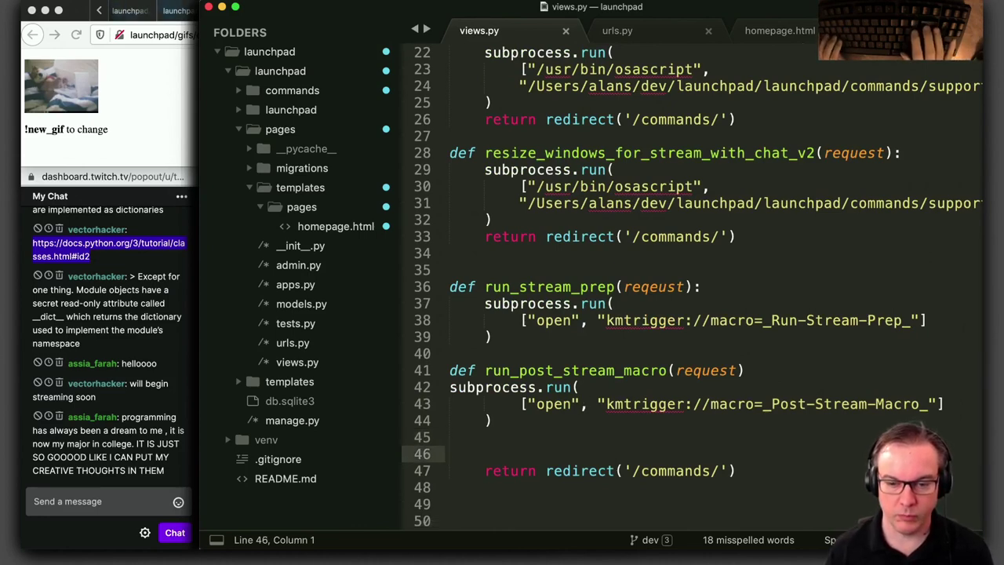
{"action": "key", "text": "super+s"}
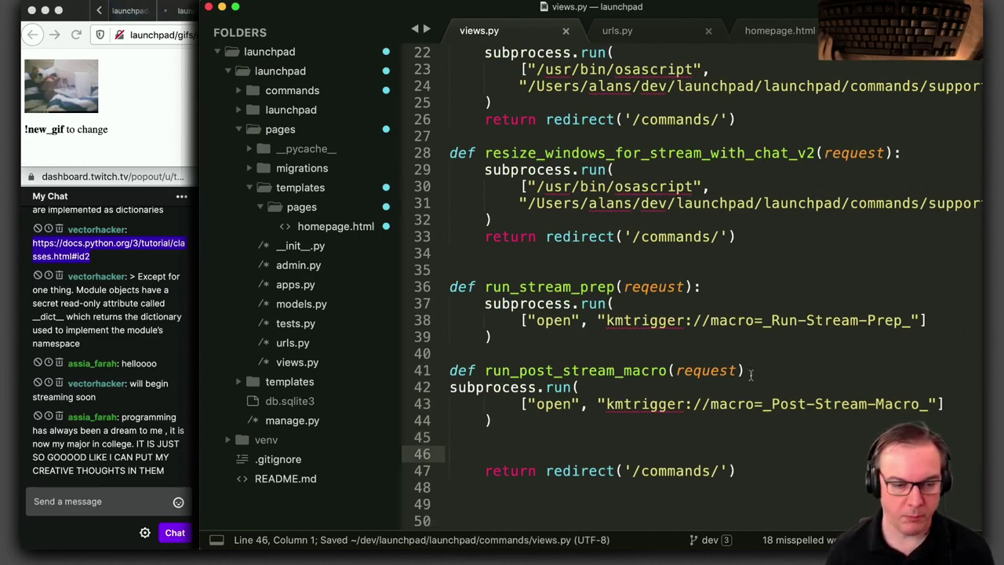
Copy _Post-Stream-Macro_ from views.py, switch to Keyboard Maestro Editor and create a macro with that name in the AWS: Stream Macros group
{"action": "double_click", "coordinate": [844, 405]}
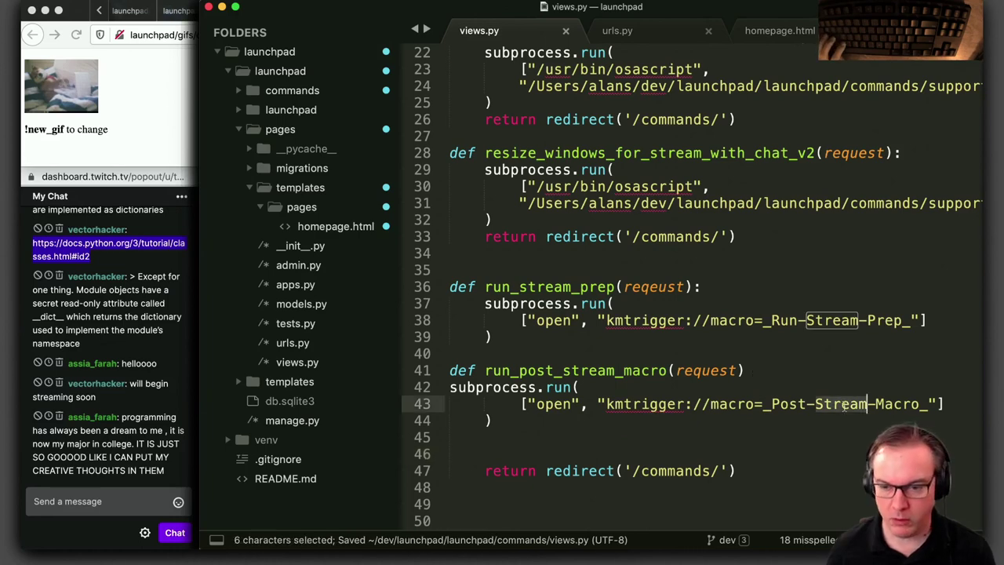
{"action": "left_click", "coordinate": [765, 405]}
{"action": "left_click", "coordinate": [928, 405], "text": "shift"}
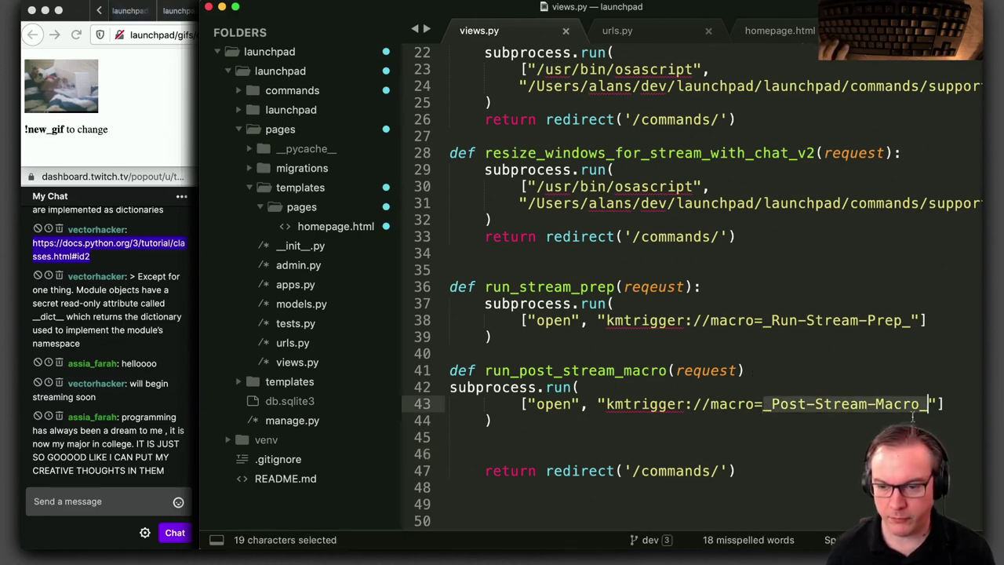
{"action": "key", "text": "super+c"}
{"action": "key", "text": "super+Tab"}
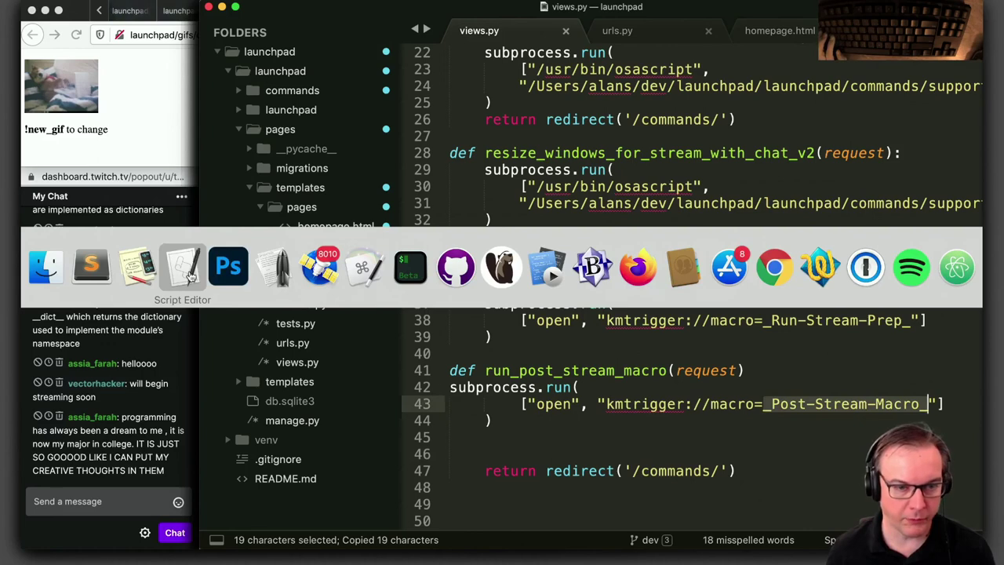
{"action": "left_click", "coordinate": [363, 268]}
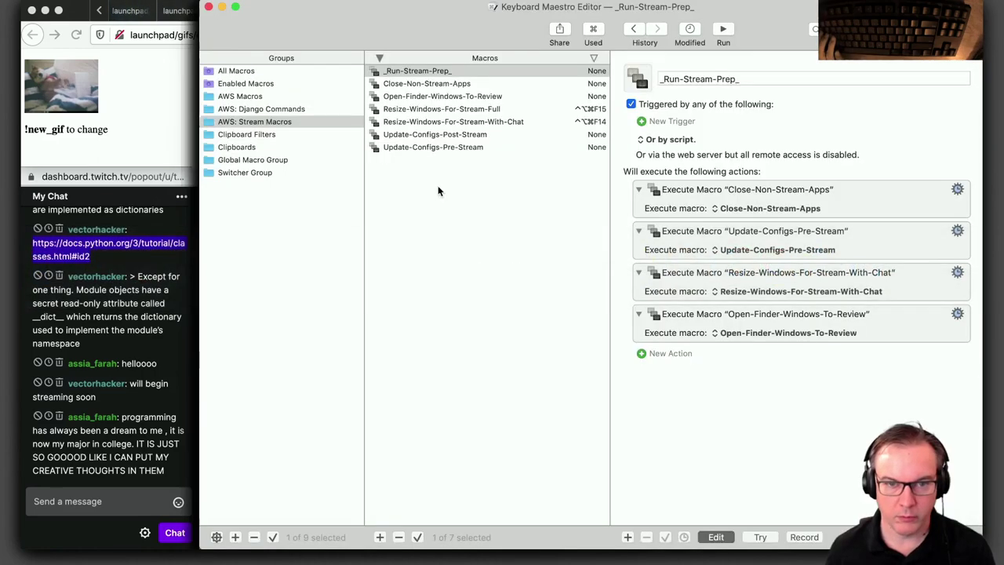
{"action": "left_click", "coordinate": [382, 537]}
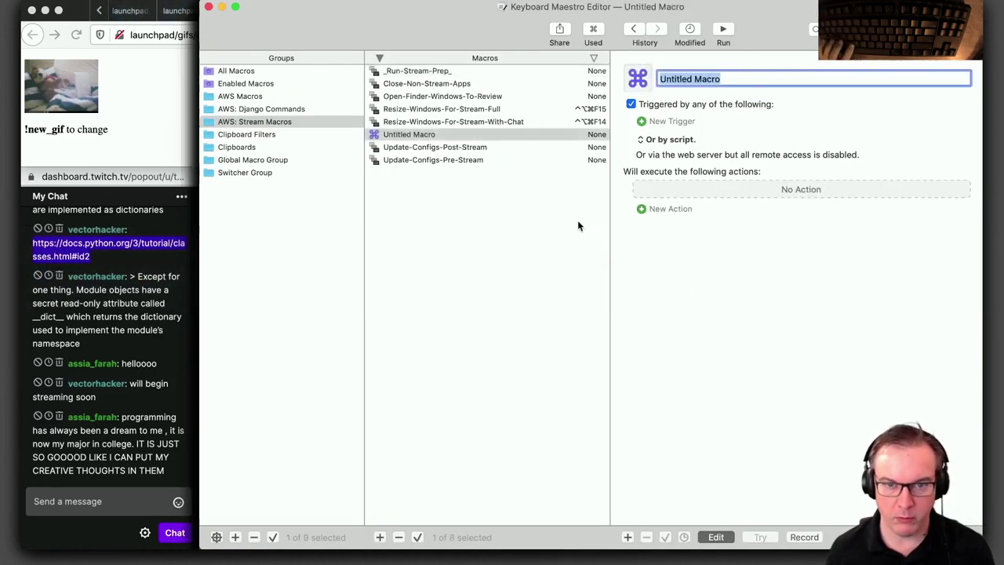
{"action": "key", "text": "super+v"}
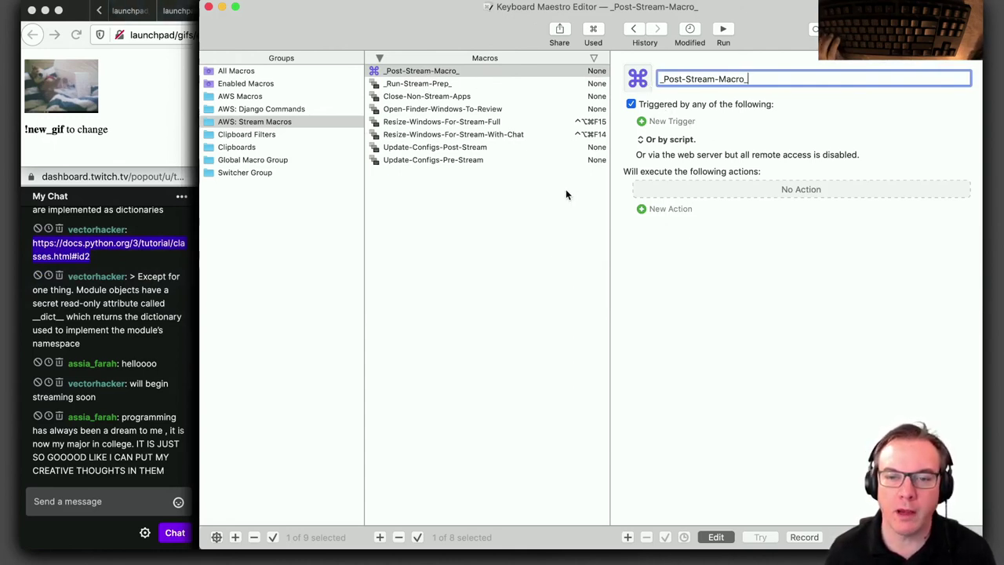
Add a single Execute a Macro action to _Post-Stream-Macro_ that runs Update-Configs-Post-Stream
{"action": "left_click", "coordinate": [649, 209]}
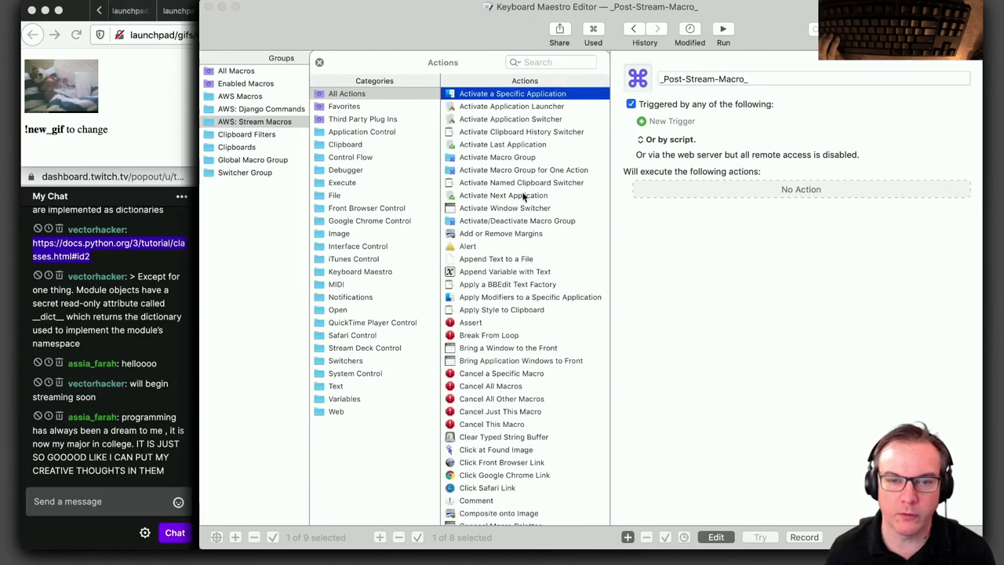
{"action": "left_click", "coordinate": [553, 62]}
{"action": "type", "text": "execu"}
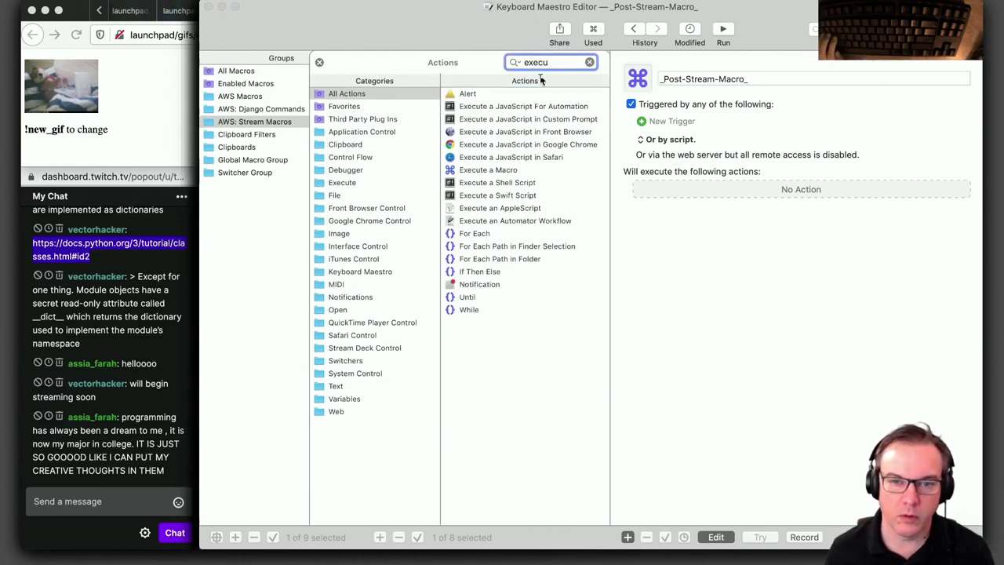
{"action": "left_click", "coordinate": [501, 171]}
{"action": "left_click_drag", "start_coordinate": [474, 172], "coordinate": [793, 194]}
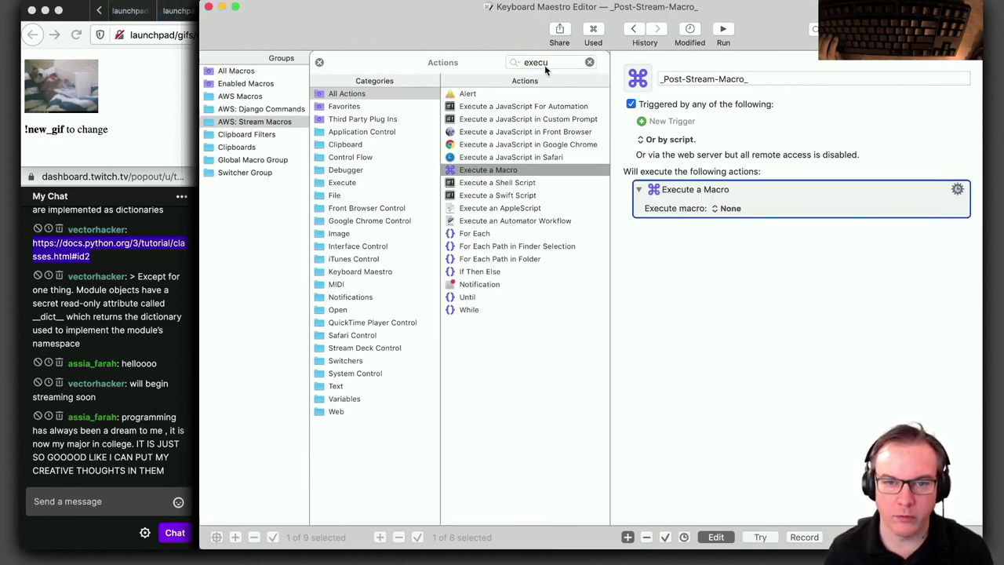
{"action": "left_click", "coordinate": [319, 62]}
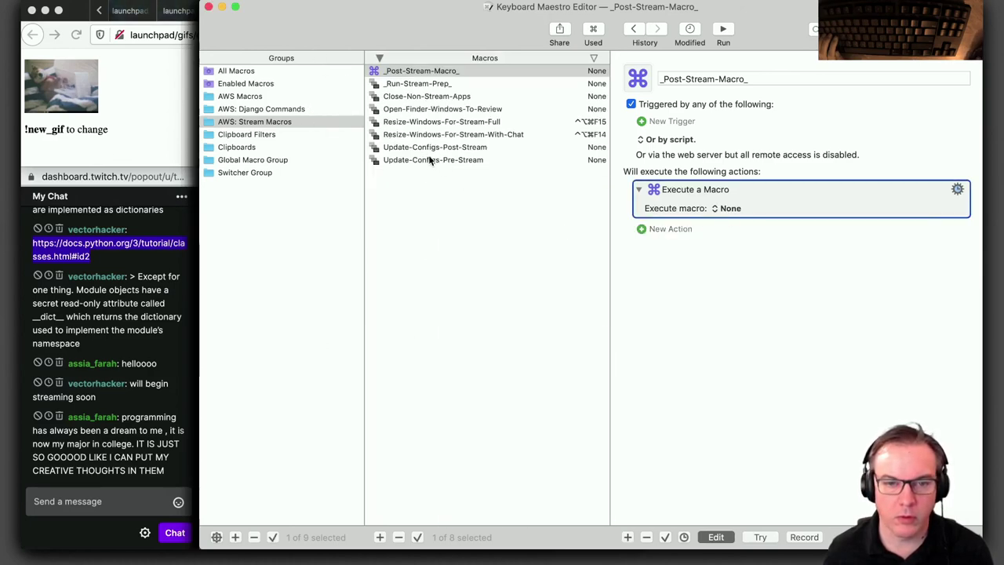
{"action": "left_click_drag", "start_coordinate": [429, 150], "coordinate": [741, 208]}
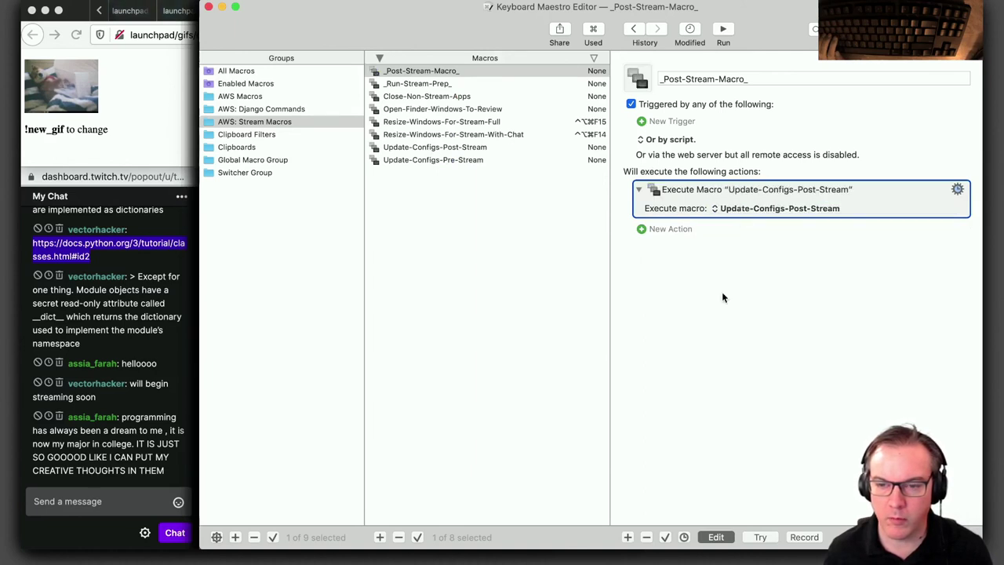
{"action": "left_click_drag", "start_coordinate": [432, 147], "coordinate": [703, 236]}
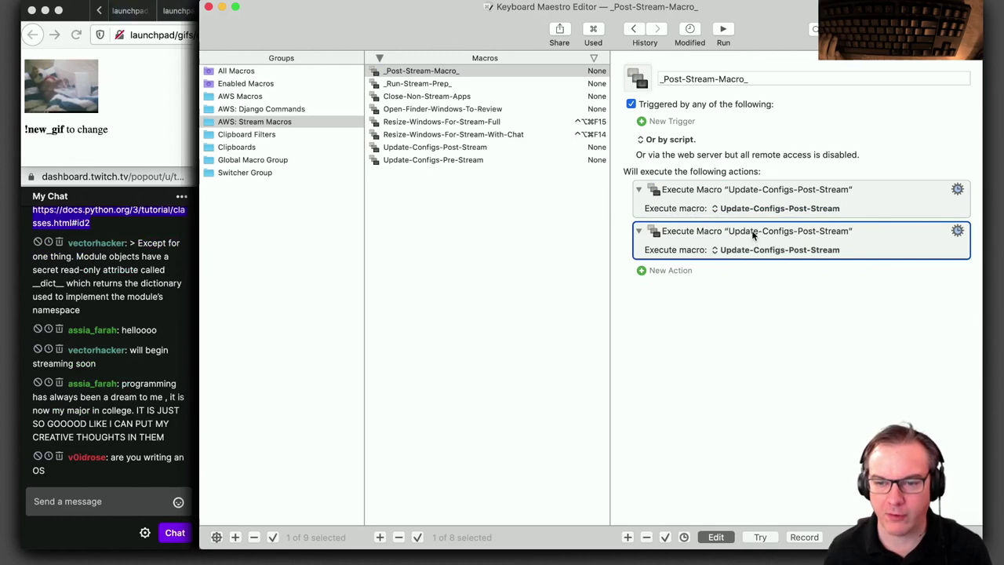
{"action": "key", "text": "BackSpace"}
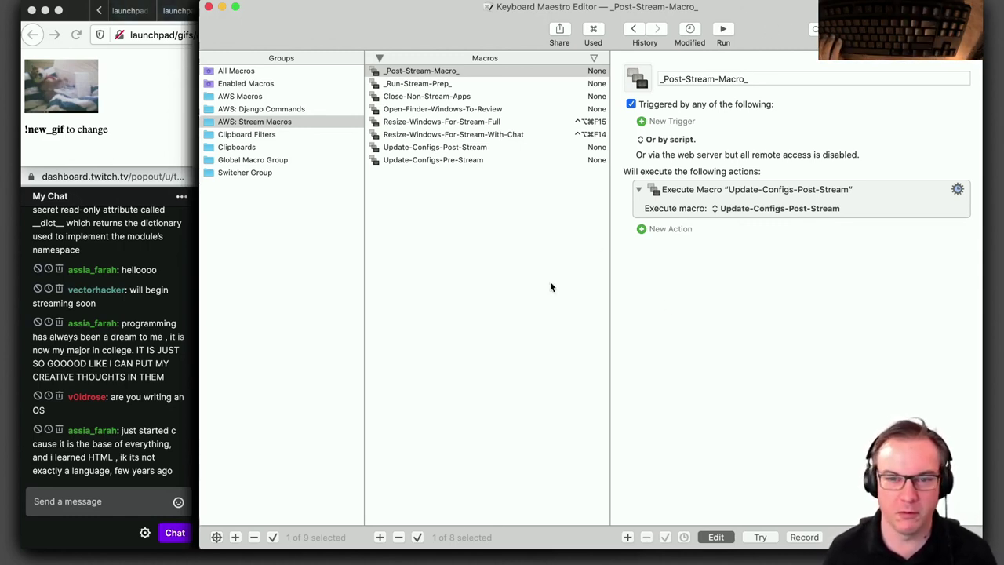
{"action": "left_click_drag", "start_coordinate": [610, 274], "coordinate": [583, 274]}
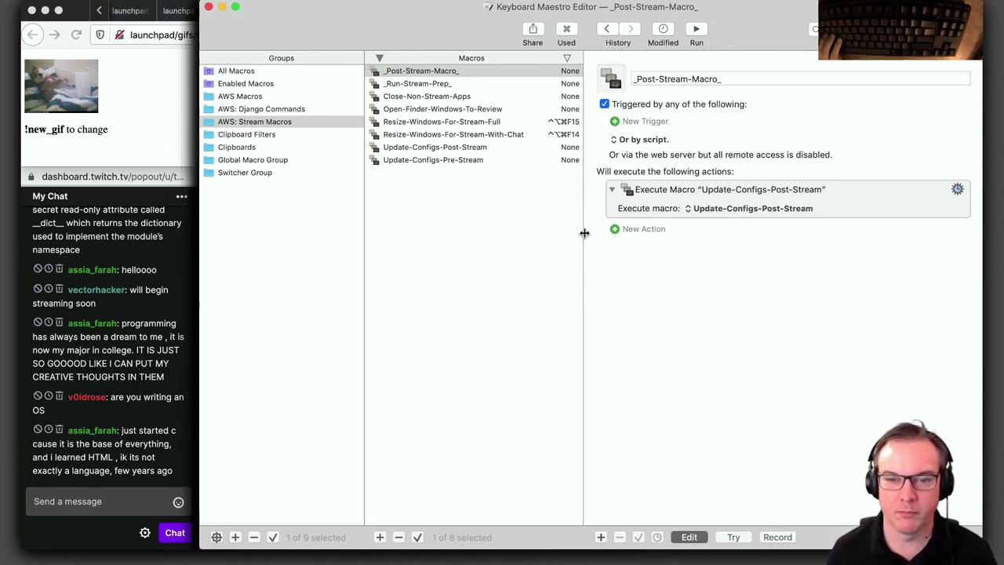
{"action": "left_click_drag", "start_coordinate": [584, 233], "coordinate": [590, 235]}
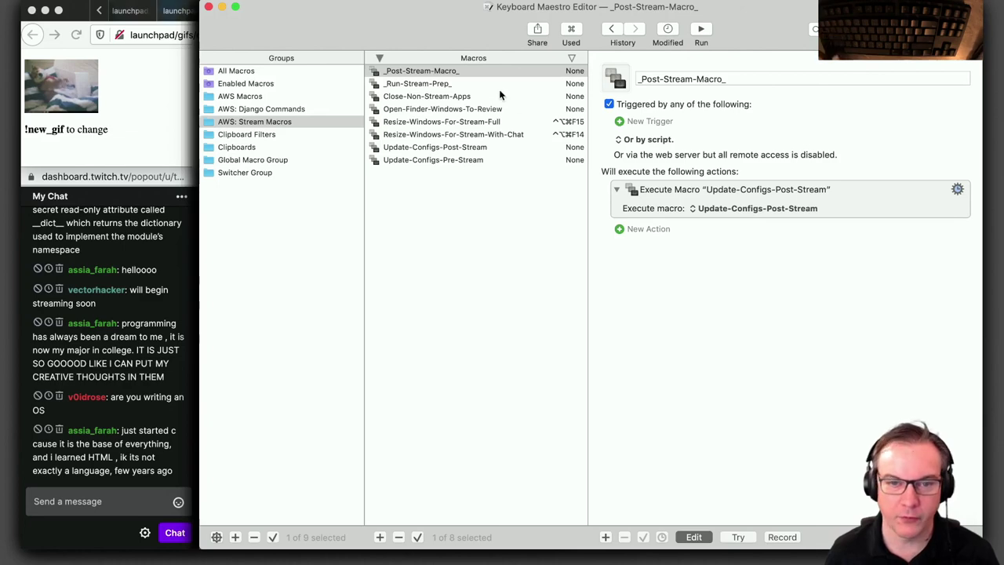
Switch to Sublime Text and open the homepage.html template of the pages app
{"action": "key", "text": "alt+space"}
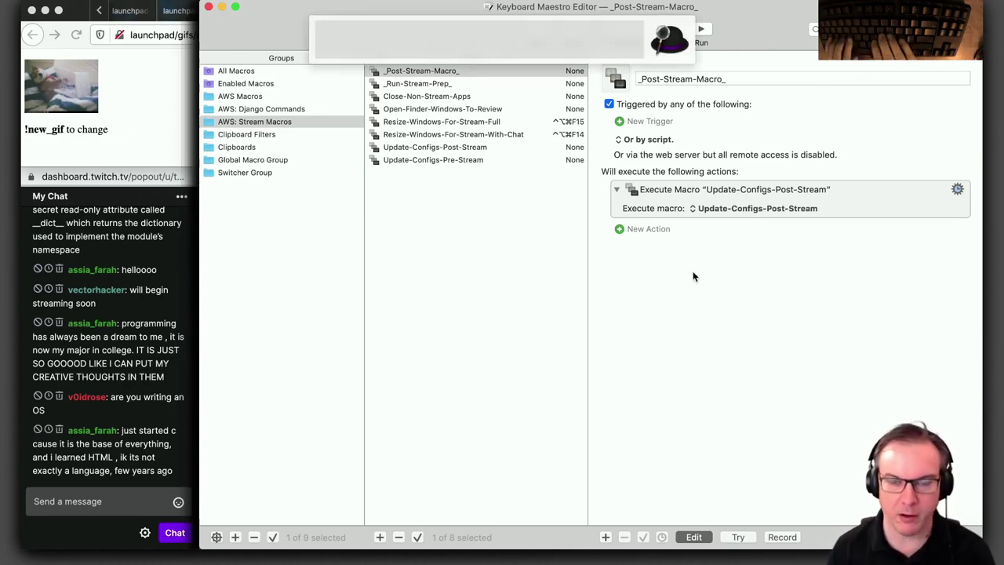
{"action": "type", "text": "sa"}
{"action": "key", "text": "BackSpace"}
{"action": "type", "text": "ub"}
{"action": "key", "text": "Return"}
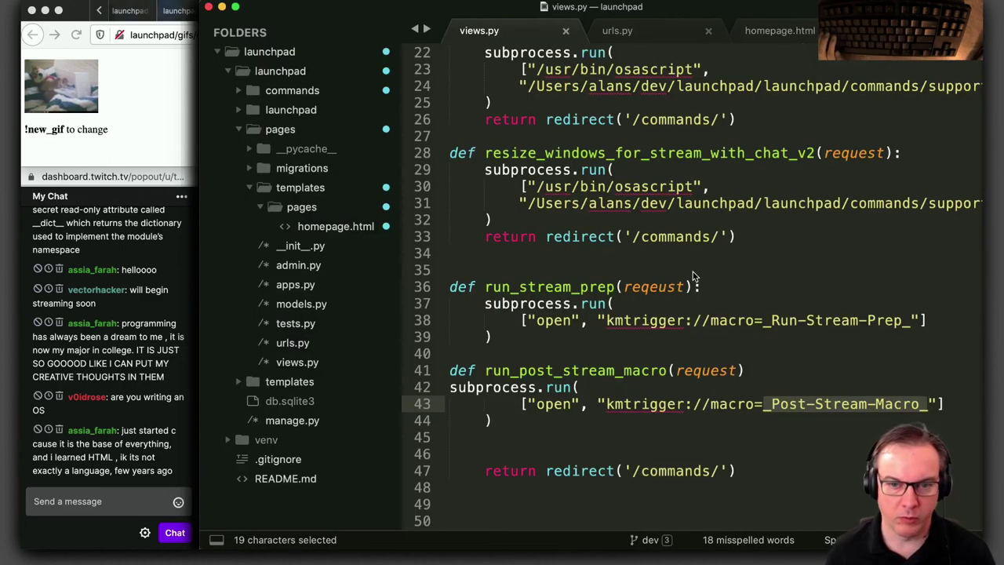
{"action": "left_click", "coordinate": [650, 390]}
{"action": "left_click", "coordinate": [331, 229]}
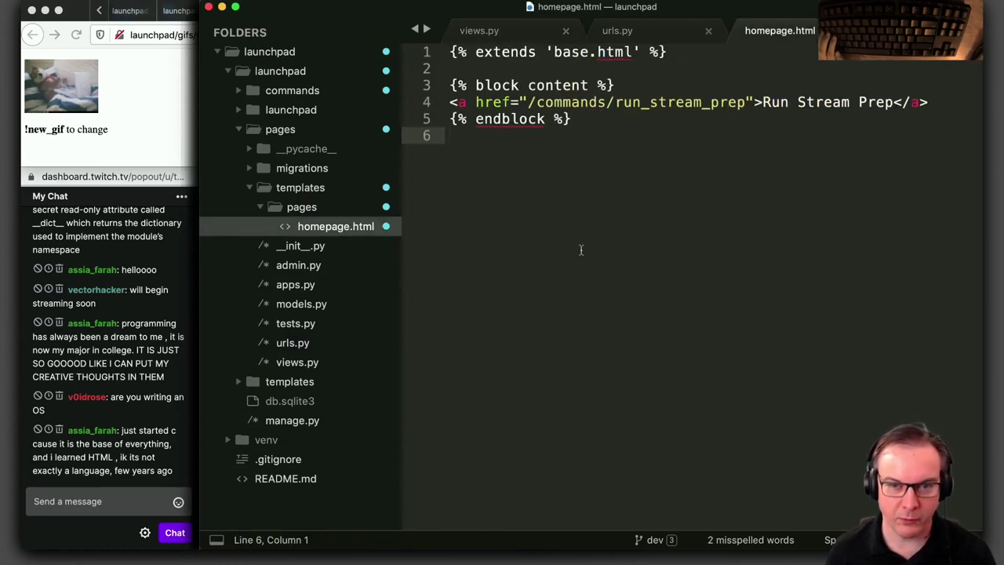
Insert a <br> tag with blank lines around it below the Run Stream Prep link in homepage.html
{"action": "key", "text": "Up"}
{"action": "key", "text": "Up"}
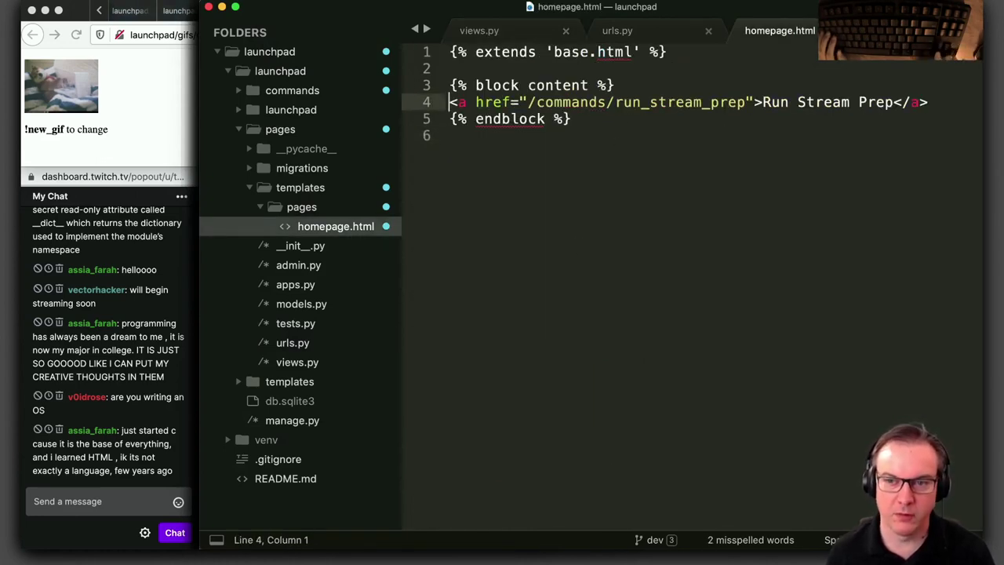
{"action": "key", "text": "super+Return"}
{"action": "key", "text": "Return"}
{"action": "type", "text": "<br>"}
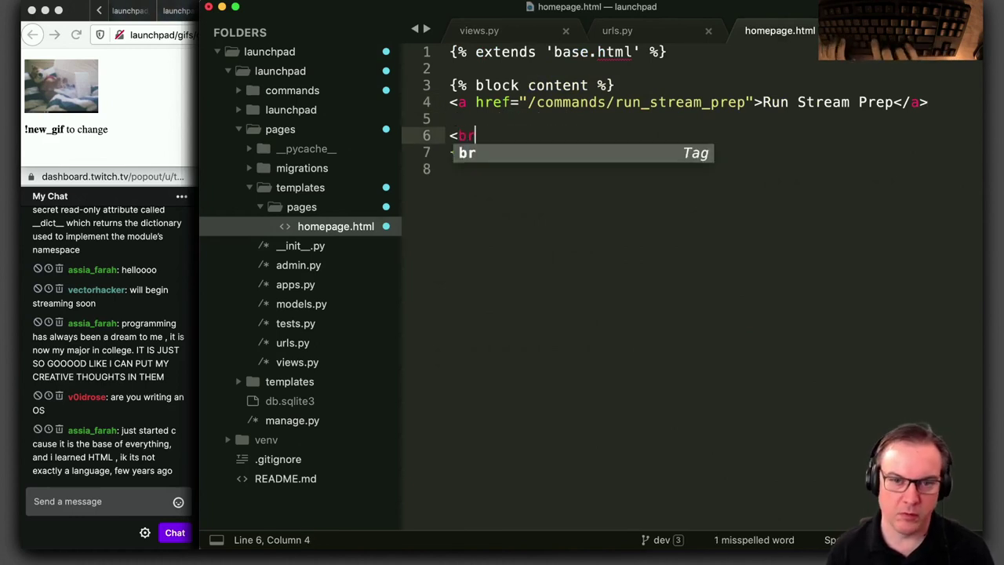
{"action": "key", "text": "Return"}
{"action": "key", "text": "Return"}
Copy the Run Stream Prep link line and paste it below the <br> tag, just above endblock
{"action": "key", "text": "Up"}
{"action": "key", "text": "Up"}
{"action": "key", "text": "Up"}
{"action": "key", "text": "Up"}
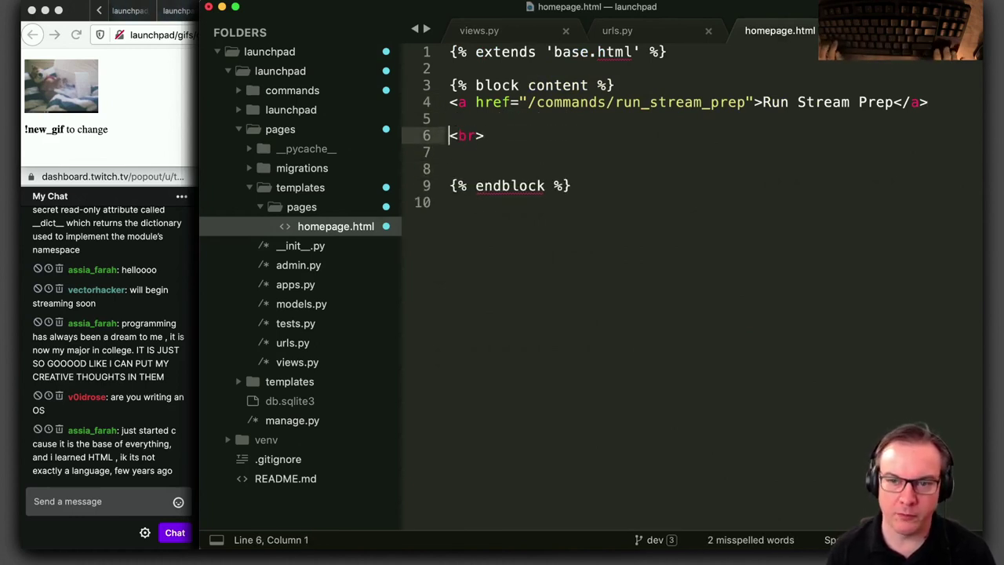
{"action": "key", "text": "super+shift+Right"}
{"action": "key", "text": "super+c"}
{"action": "key", "text": "Down"}
{"action": "key", "text": "Down"}
{"action": "key", "text": "Down"}
{"action": "key", "text": "Down"}
{"action": "key", "text": "super+v"}
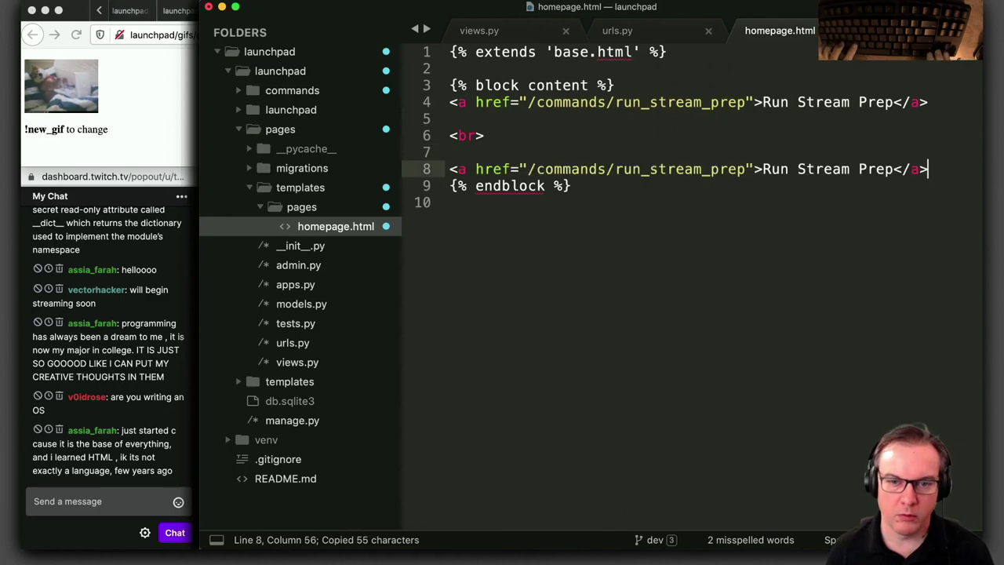
Save homepage.html and copy the post_stream_macro route name from the last macro path in urls.py
{"action": "key", "text": "super+s"}
{"action": "left_click", "coordinate": [628, 36]}
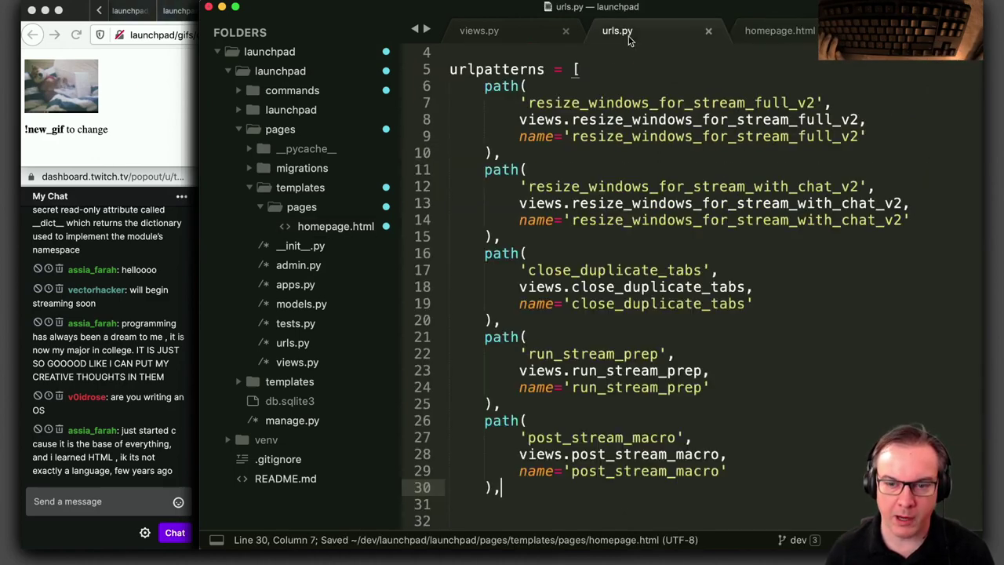
{"action": "key", "text": "Right"}
{"action": "key", "text": "Right"}
{"action": "key", "text": "Right"}
{"action": "key", "text": "Right"}
{"action": "key", "text": "Right"}
{"action": "key", "text": "Right"}
{"action": "key", "text": "Right"}
{"action": "key", "text": "Right"}
{"action": "key", "text": "Right"}
{"action": "scroll", "coordinate": [608, 463], "scroll_direction": "down", "scroll_amount": 5}
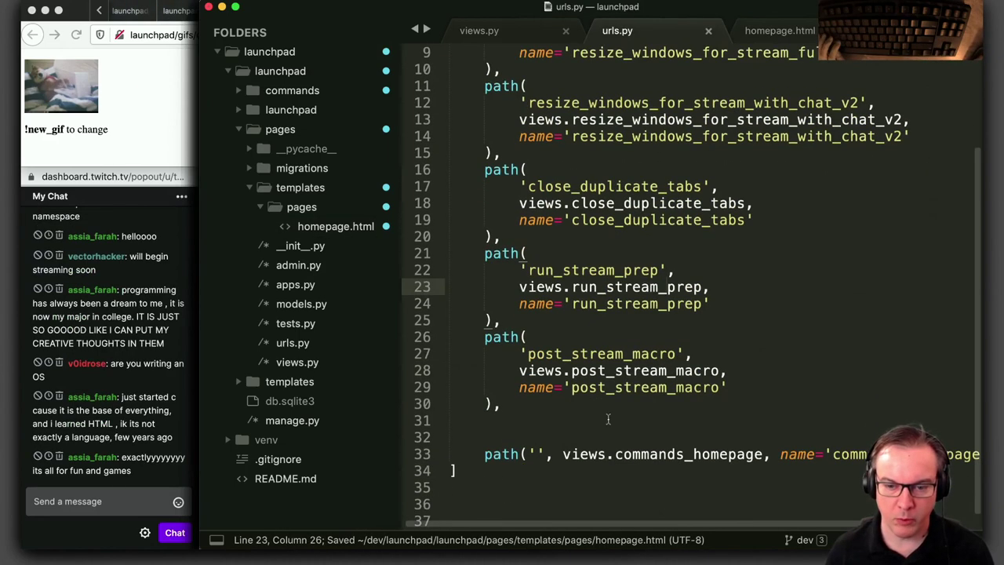
{"action": "double_click", "coordinate": [593, 354]}
{"action": "key", "text": "super+c"}
Replace run_stream_prep in the second link's href in homepage.html with the copied post_stream_macro
{"action": "left_click", "coordinate": [785, 33]}
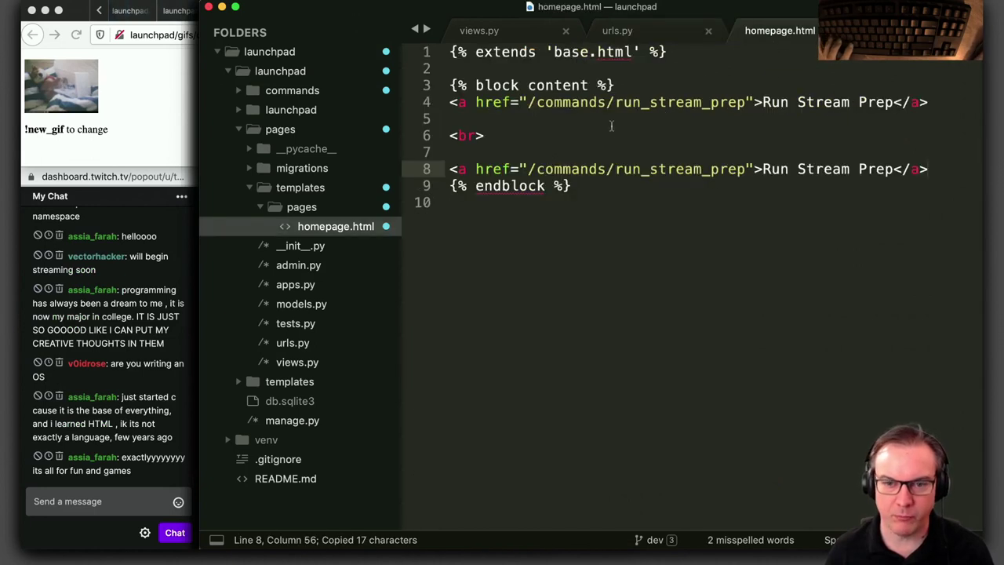
{"action": "double_click", "coordinate": [675, 169]}
{"action": "key", "text": "super+v"}
{"action": "left_click", "coordinate": [704, 210]}
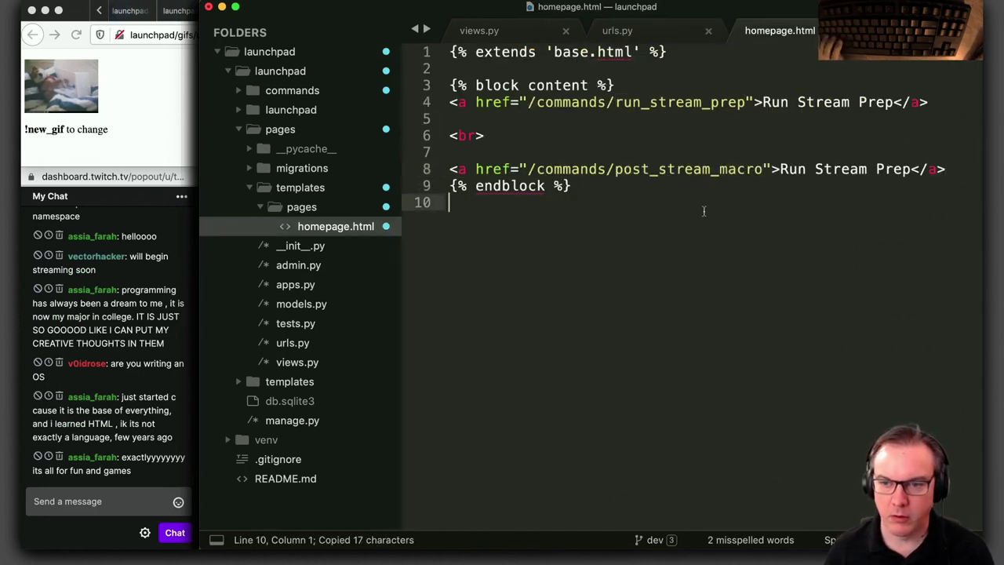
Change the second link's text to "Run Post Stream Macro" and save homepage.html
{"action": "left_click", "coordinate": [780, 168]}
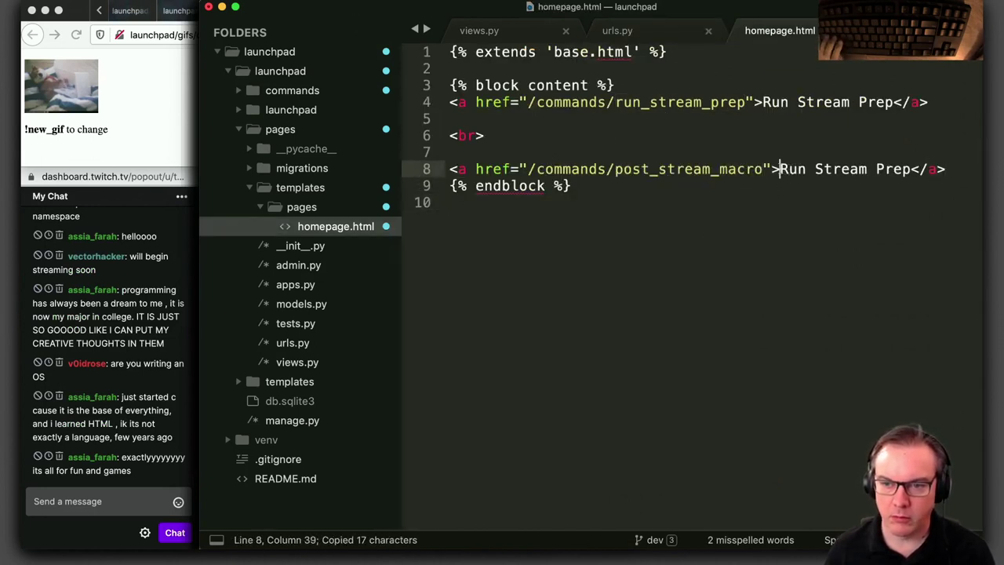
{"action": "left_click", "coordinate": [909, 170], "text": "shift"}
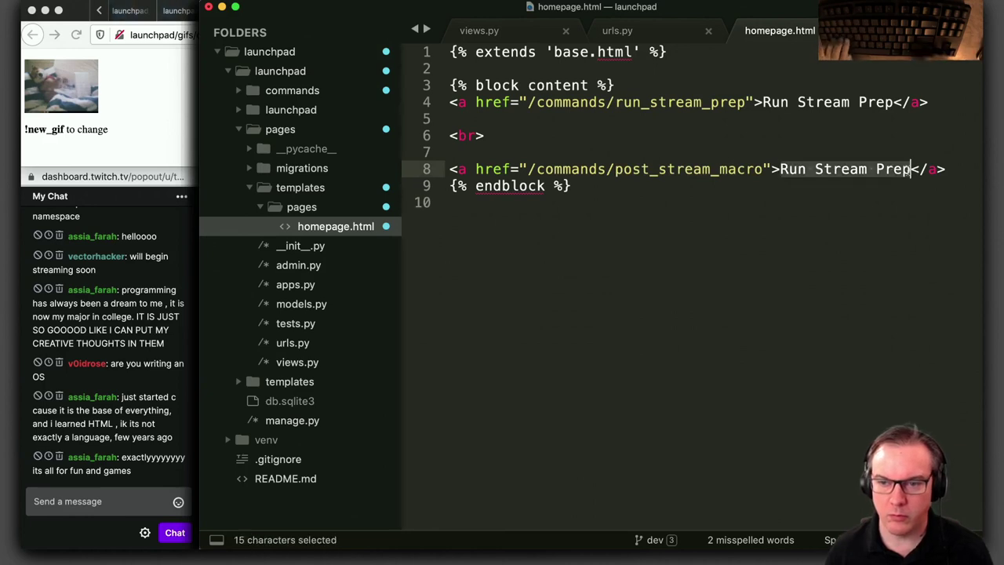
{"action": "type", "text": "R"}
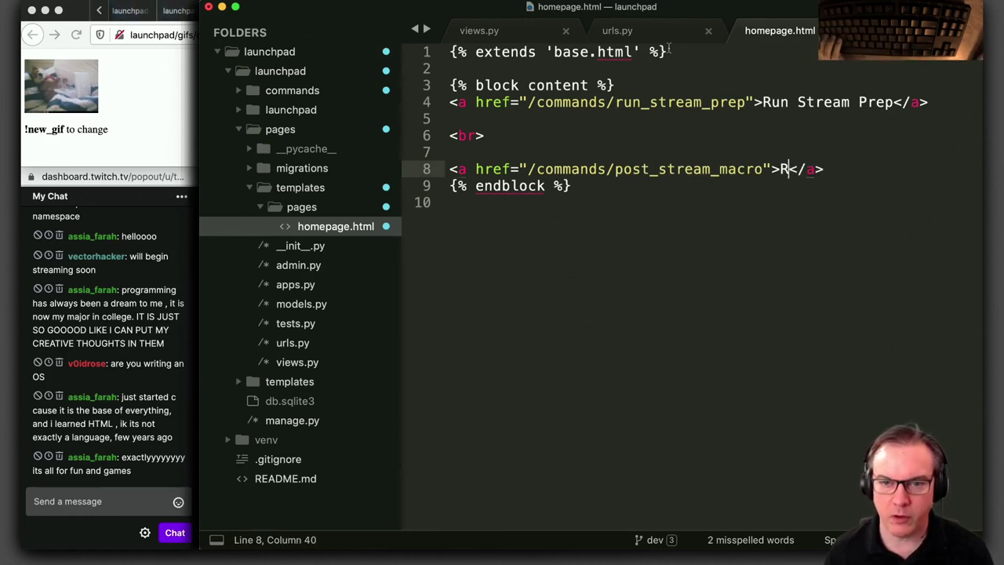
{"action": "key", "text": "ctrl+s"}
{"action": "left_click", "coordinate": [645, 35]}
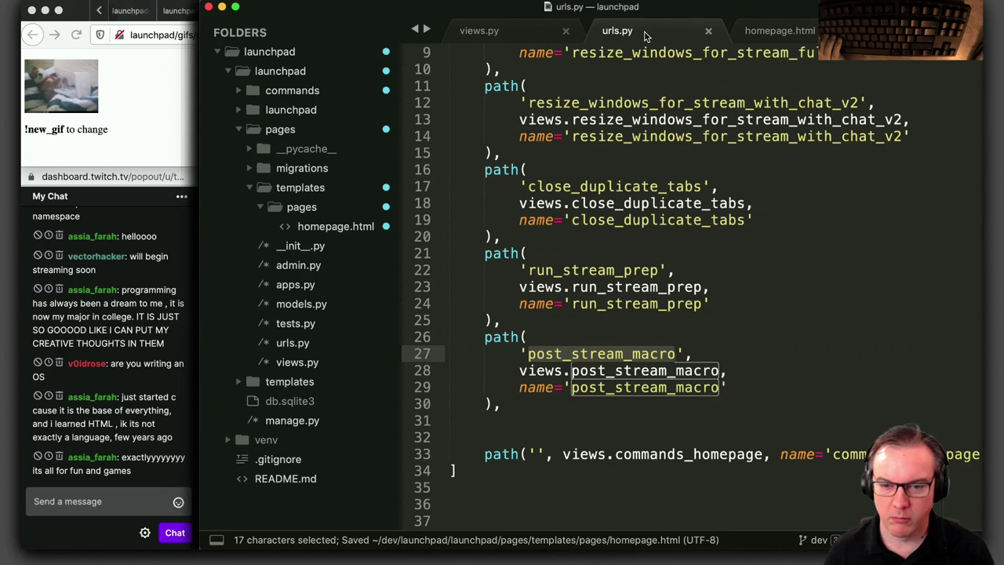
{"action": "left_click", "coordinate": [780, 31]}
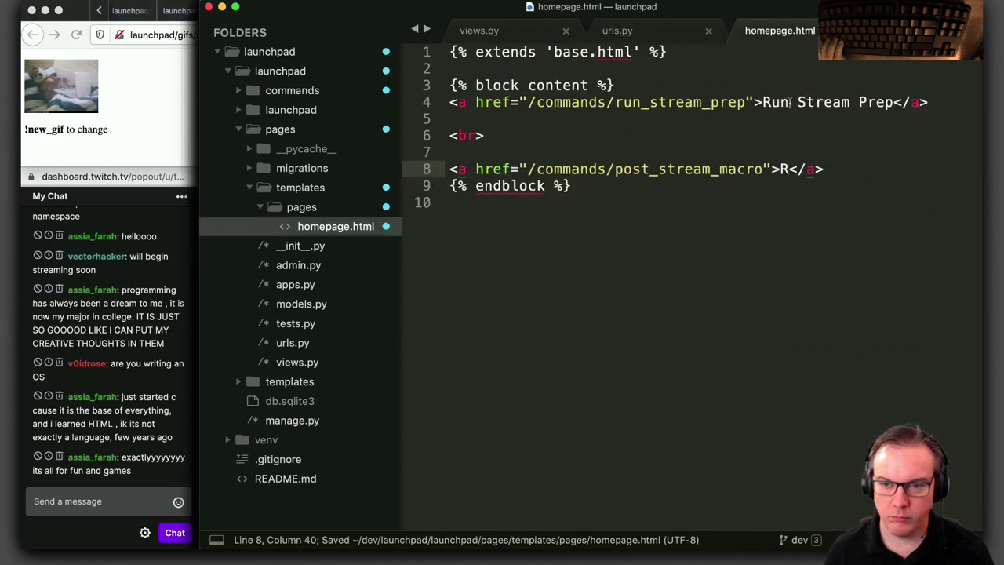
{"action": "type", "text": "un Post "}
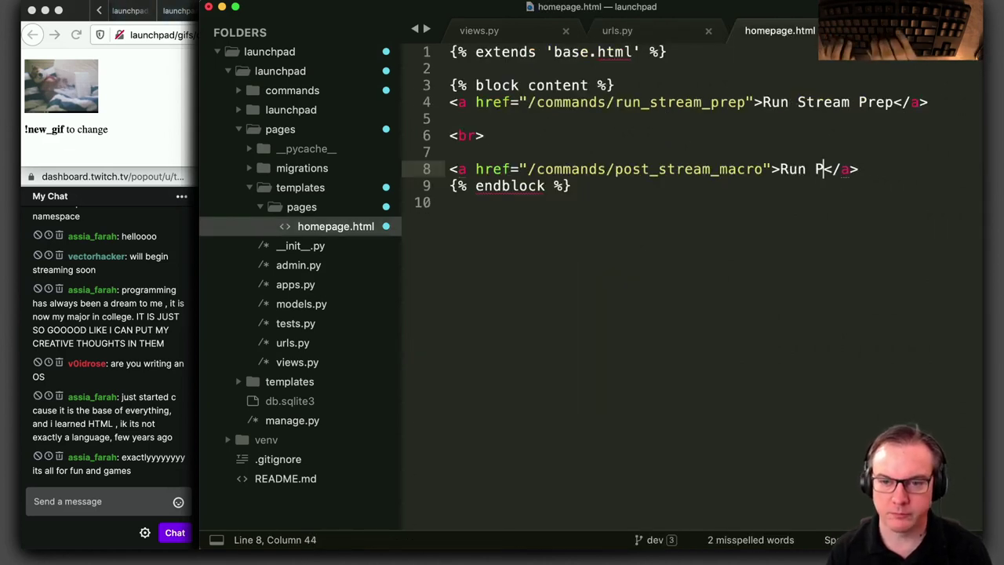
{"action": "type", "text": "Stream Macr"}
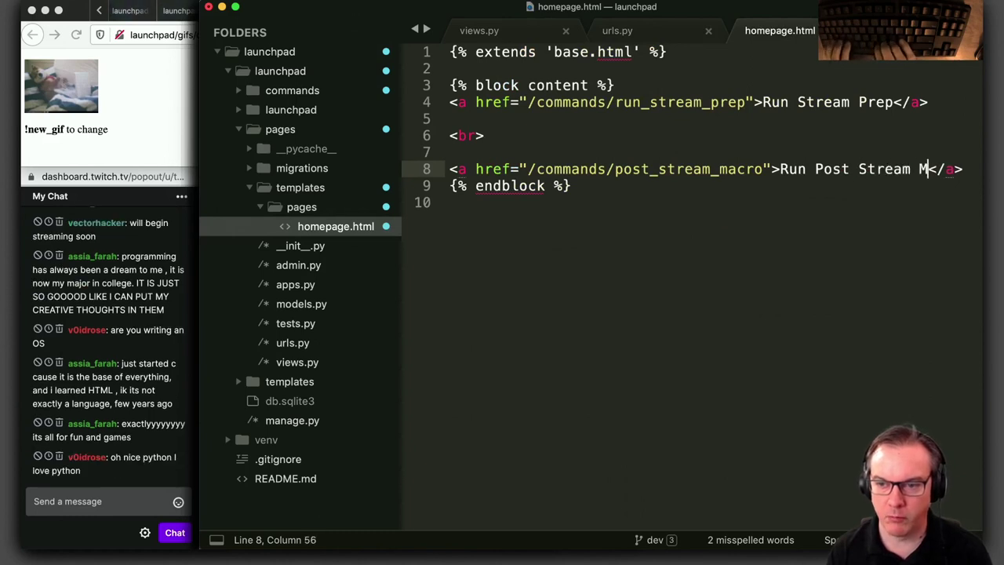
{"action": "type", "text": "o"}
{"action": "key", "text": "super+Right"}
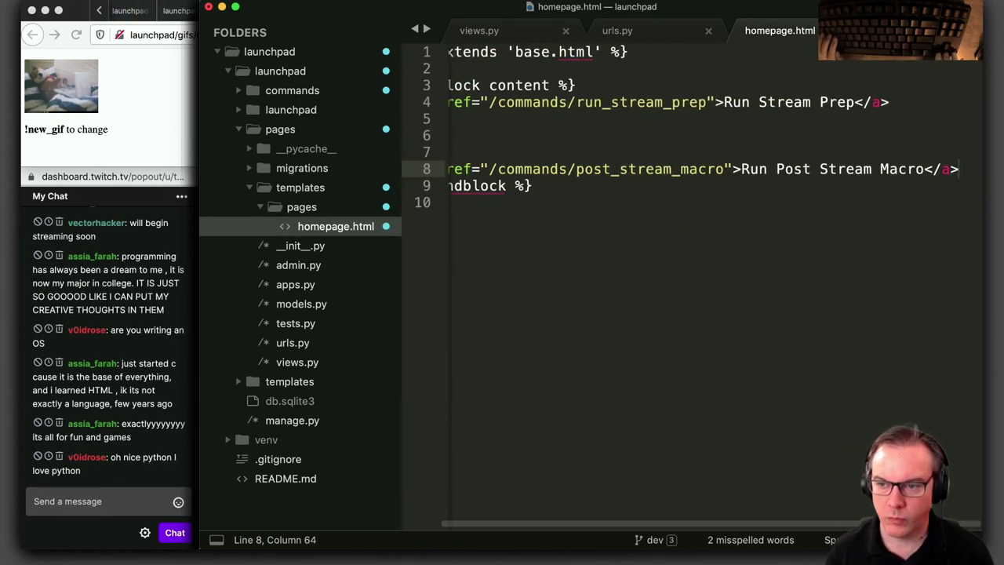
{"action": "key", "text": "Down"}
{"action": "key", "text": "Down"}
{"action": "key", "text": "Up"}
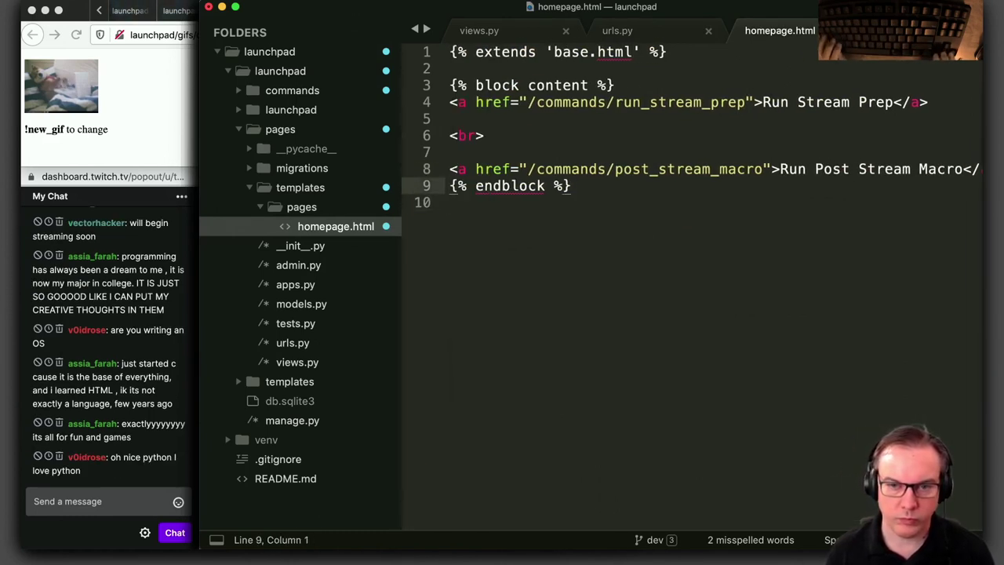
{"action": "key", "text": "super+s"}
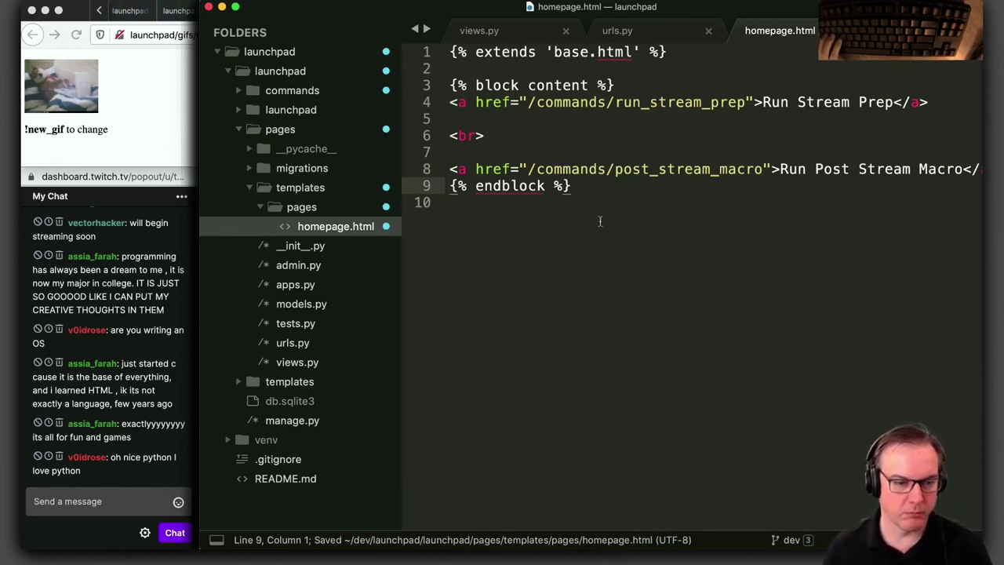
{"action": "left_click", "coordinate": [594, 295]}
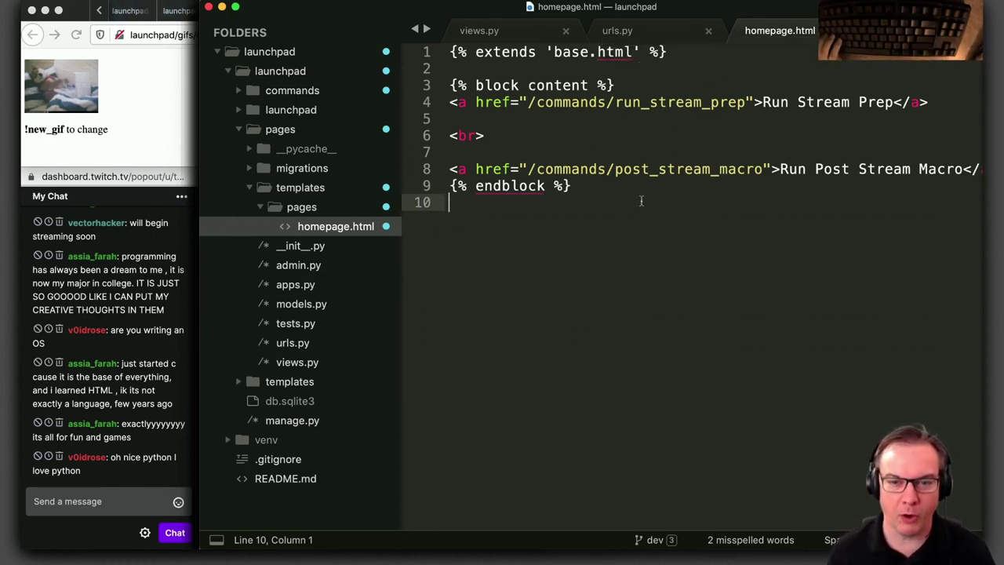
Switch to Safari and look over the link lists on the old Launchpad page
{"action": "key", "text": "super+space"}
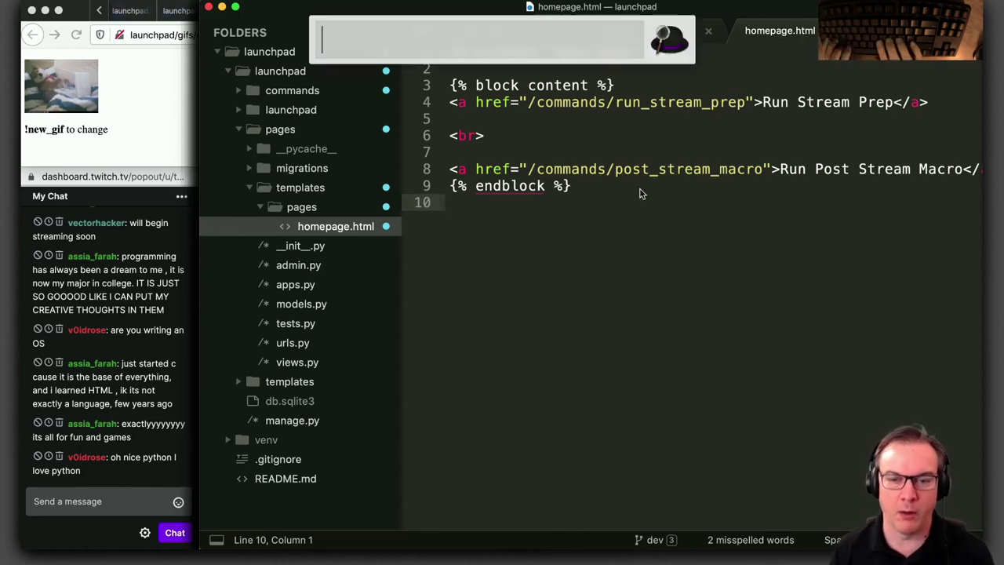
{"action": "key", "text": "Escape"}
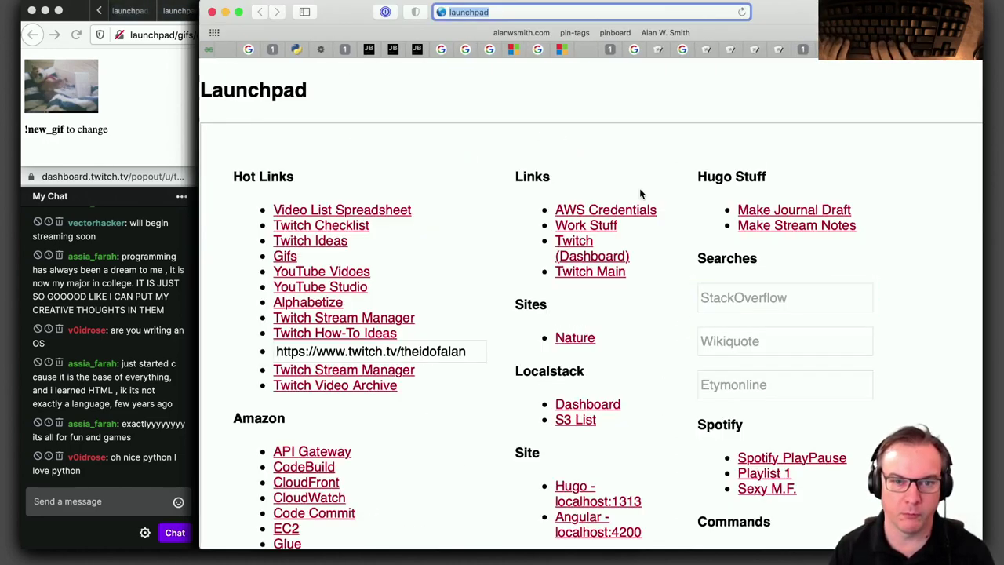
{"action": "scroll", "coordinate": [488, 355], "scroll_direction": "down", "scroll_amount": 10}
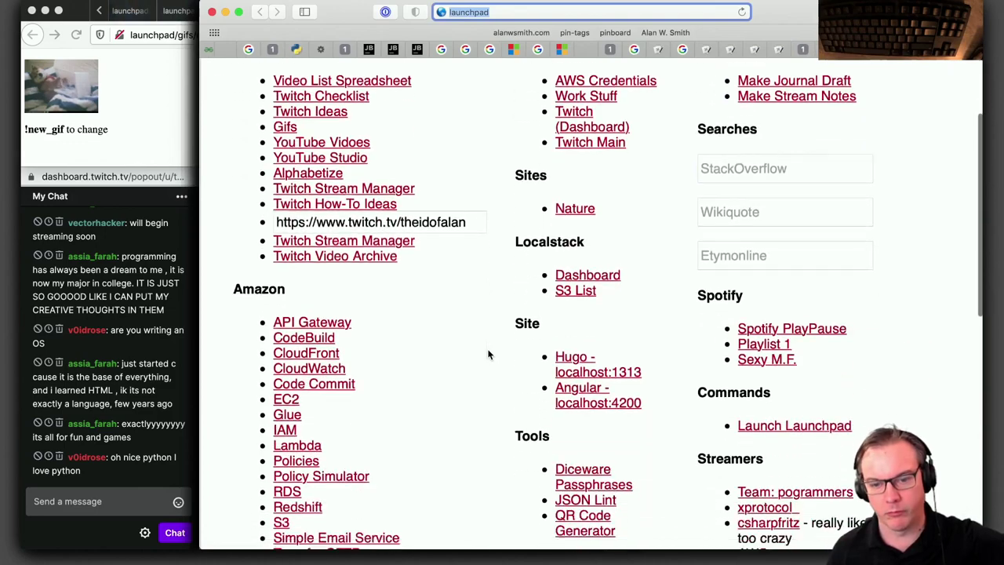
{"action": "scroll", "coordinate": [488, 355], "scroll_direction": "up", "scroll_amount": 10}
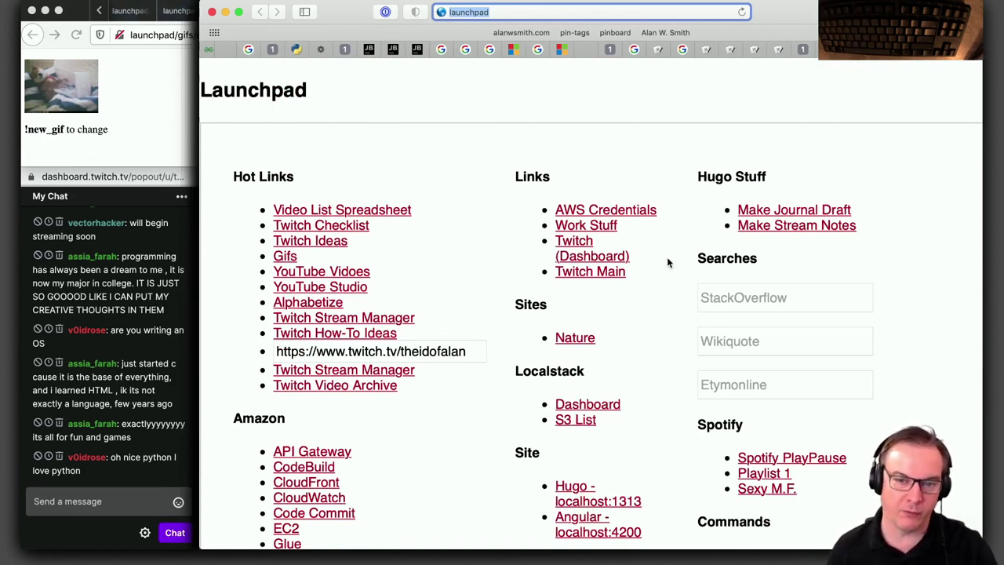
View the AWS Credentials page linked from Launchpad and return to the Launchpad page
{"action": "scroll", "coordinate": [590, 317], "scroll_direction": "down", "scroll_amount": 2}
{"action": "left_click", "coordinate": [620, 140]}
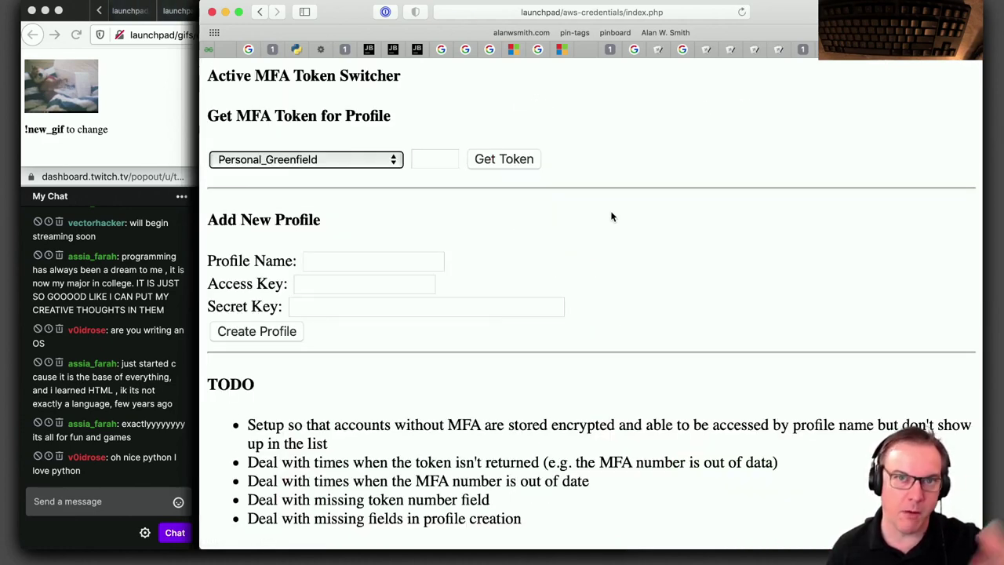
{"action": "key", "text": "super+bracketleft"}
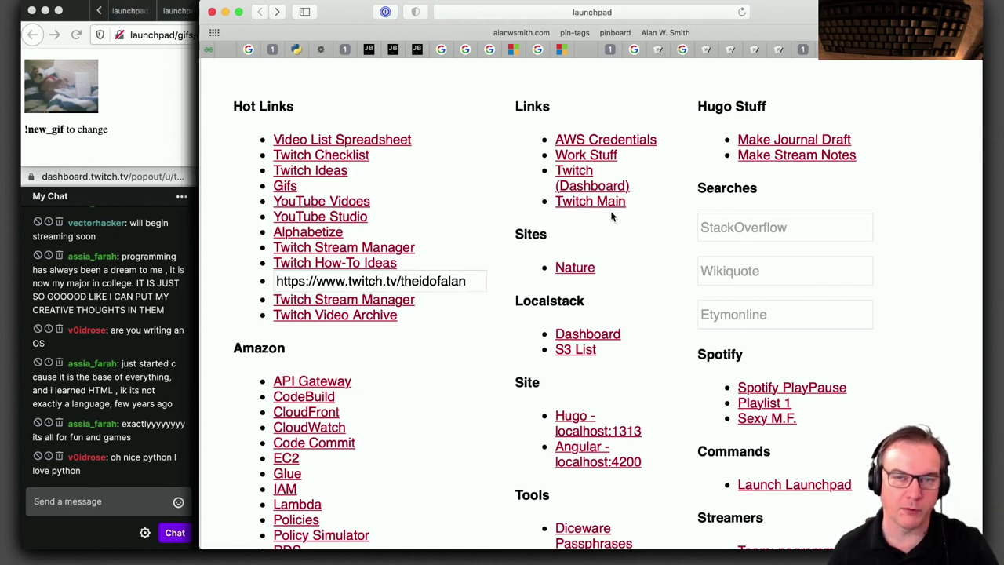